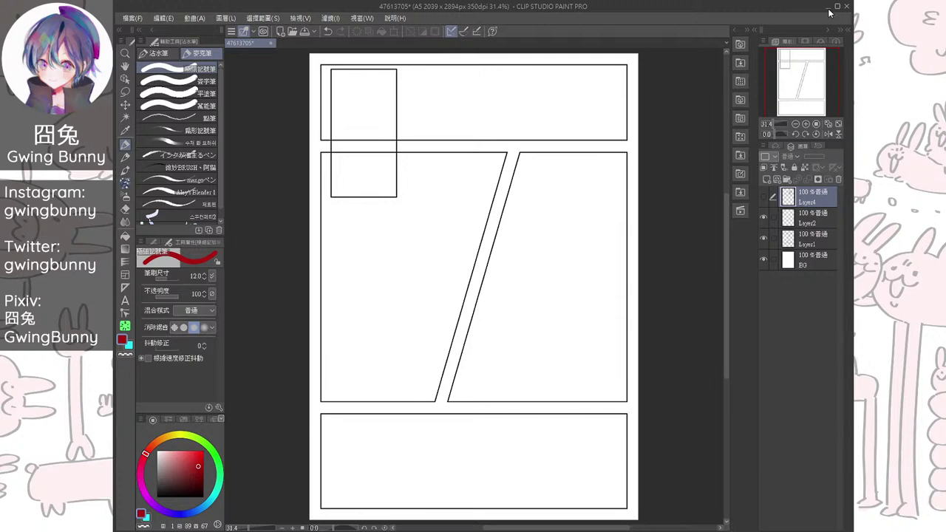
Add a new layer directly above the BG layer and switch to the pencil with a dark grey colour
click(828, 8)
key(alt+[)
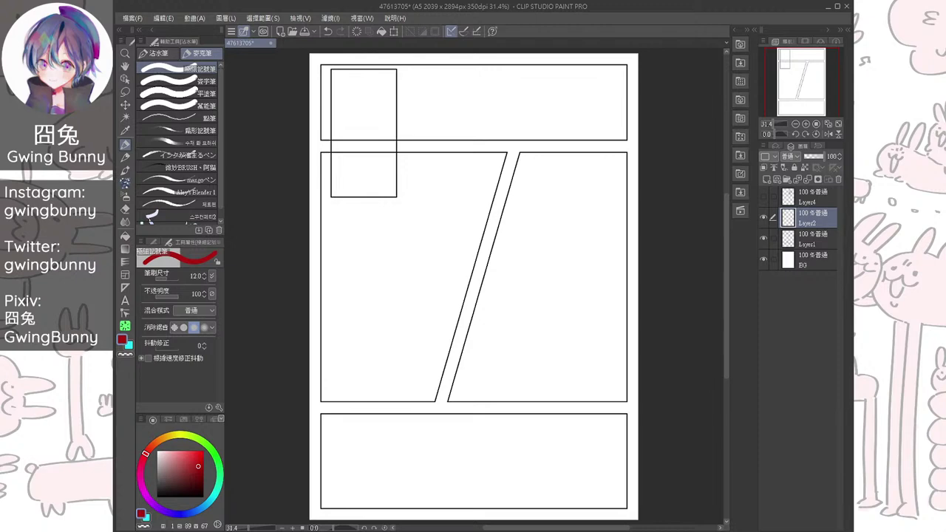
click(813, 260)
click(766, 179)
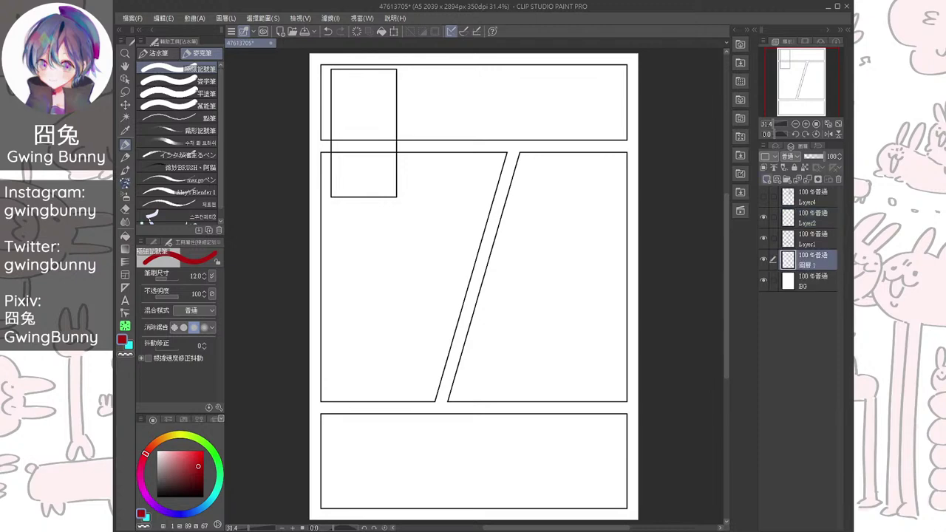
key(c)
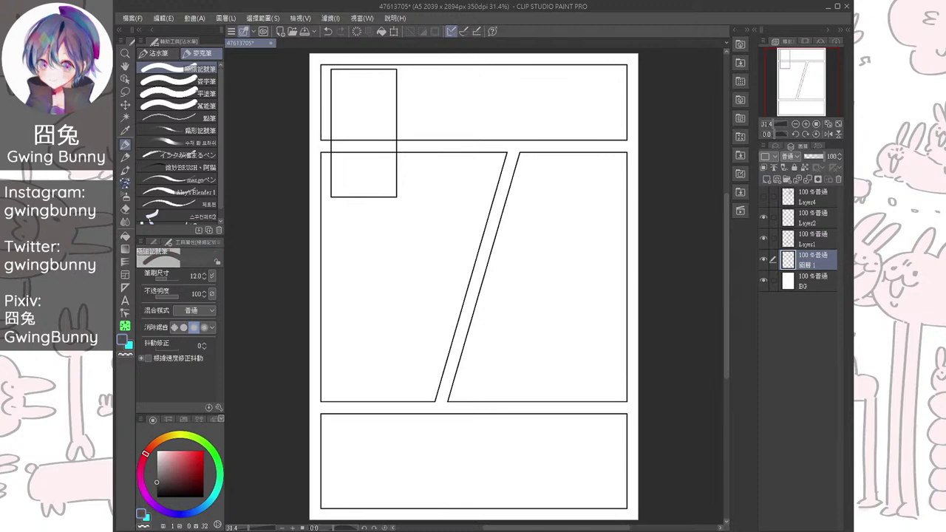
key(p)
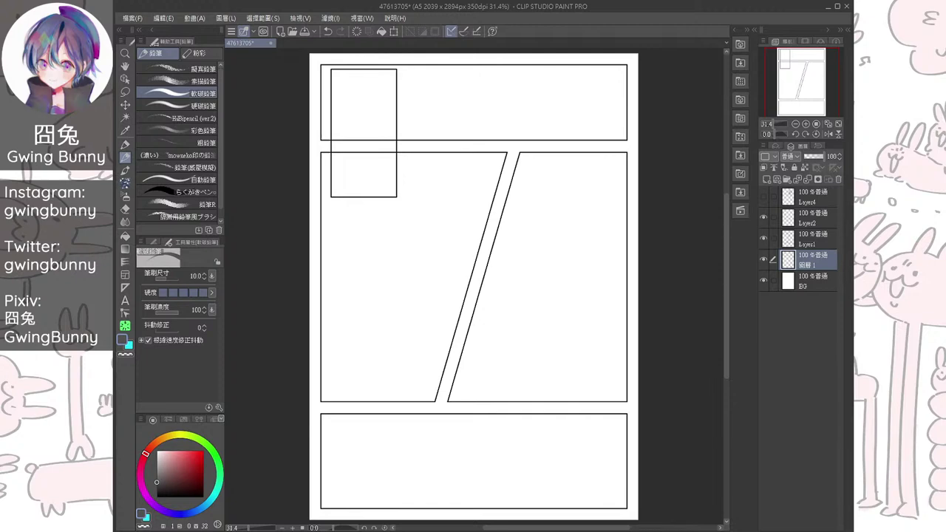
Identify the frame layers, delete the wide top panel's frame from Layer1 using a rectangular selection, and deselect
drag(522, 164, 508, 242)
scroll(532, 217, up, 1)
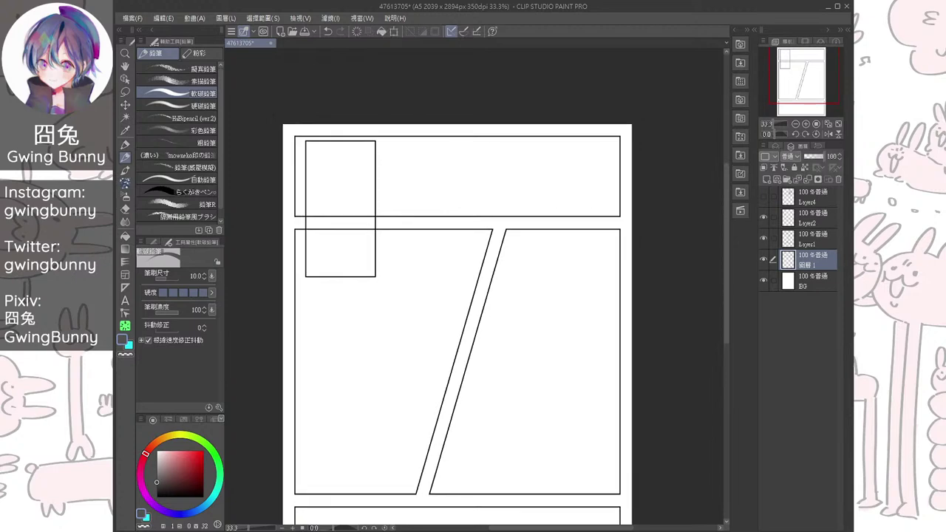
click(764, 218)
click(763, 217)
click(763, 238)
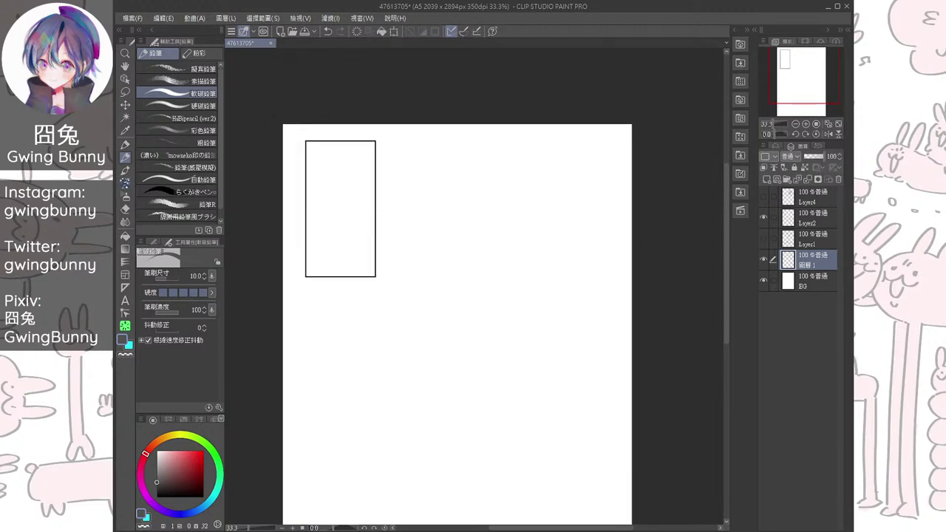
click(763, 238)
click(812, 239)
key(m)
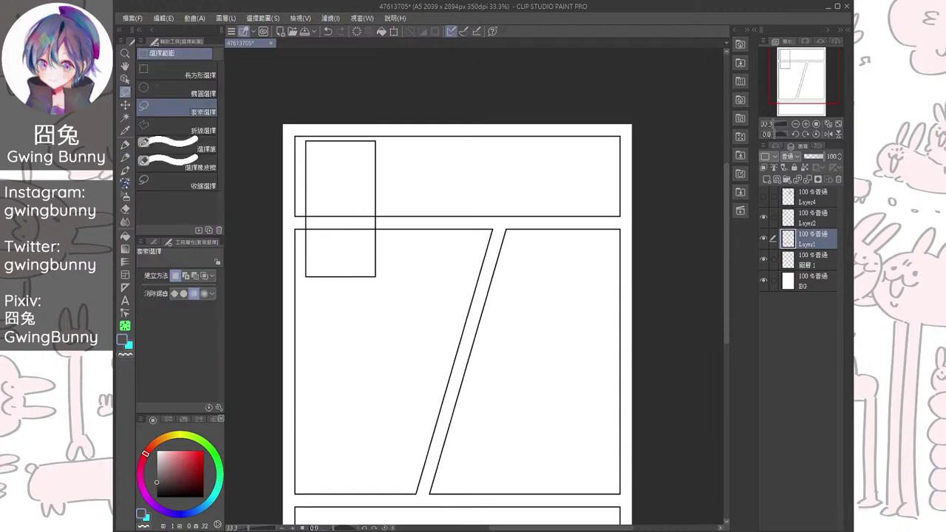
mouse_move(271, 111)
mouse_down()
mouse_move(348, 158)
mouse_move(660, 227)
mouse_up()
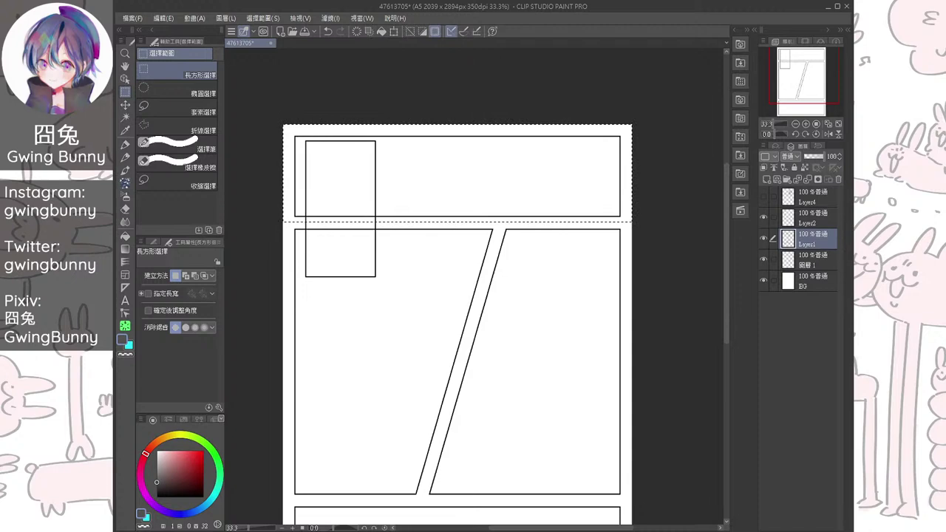
key(e)
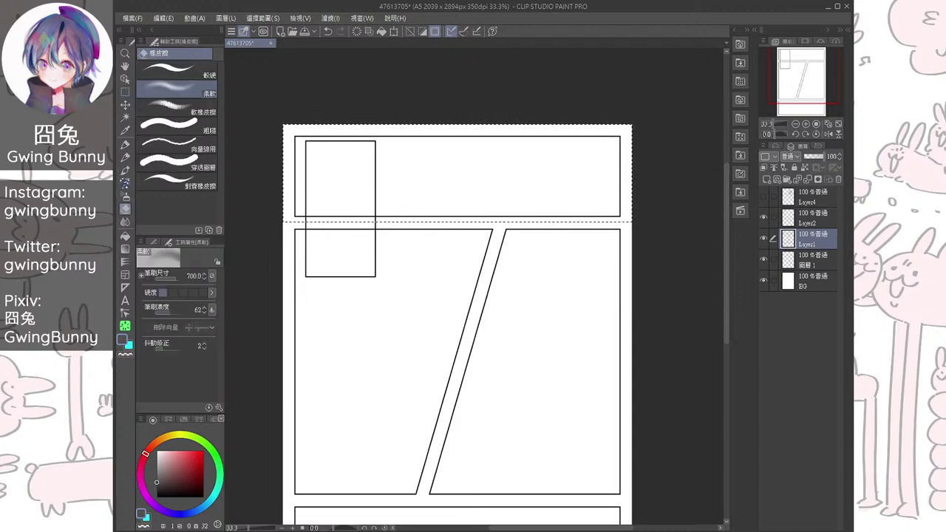
key(Delete)
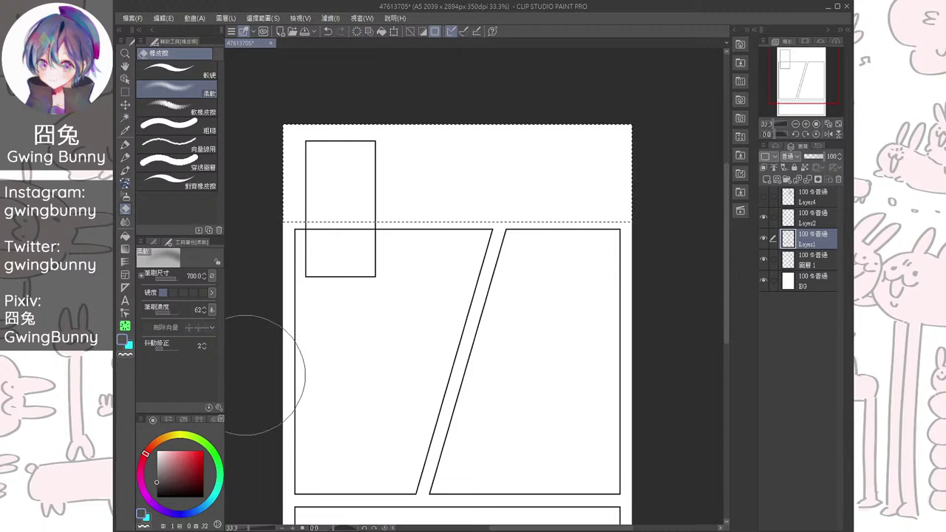
key(m)
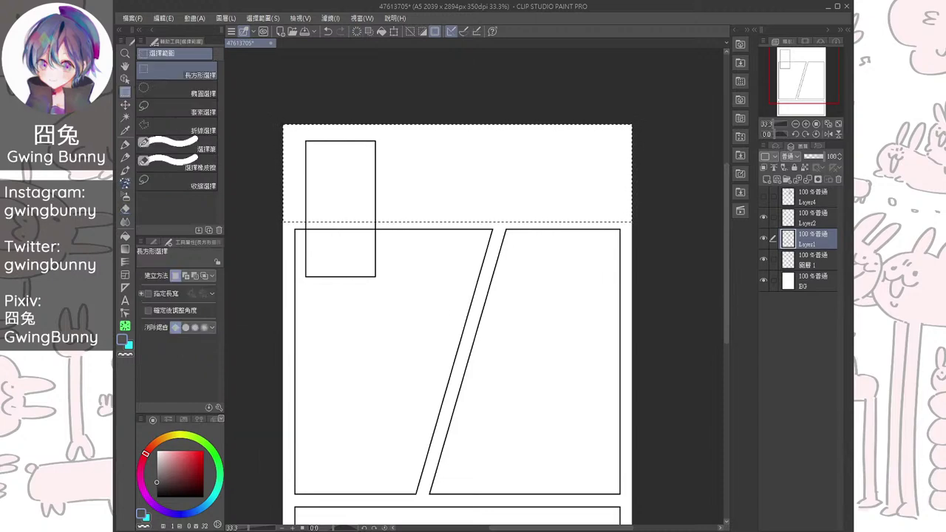
scroll(286, 199, up, 2)
drag(286, 200, 250, 226)
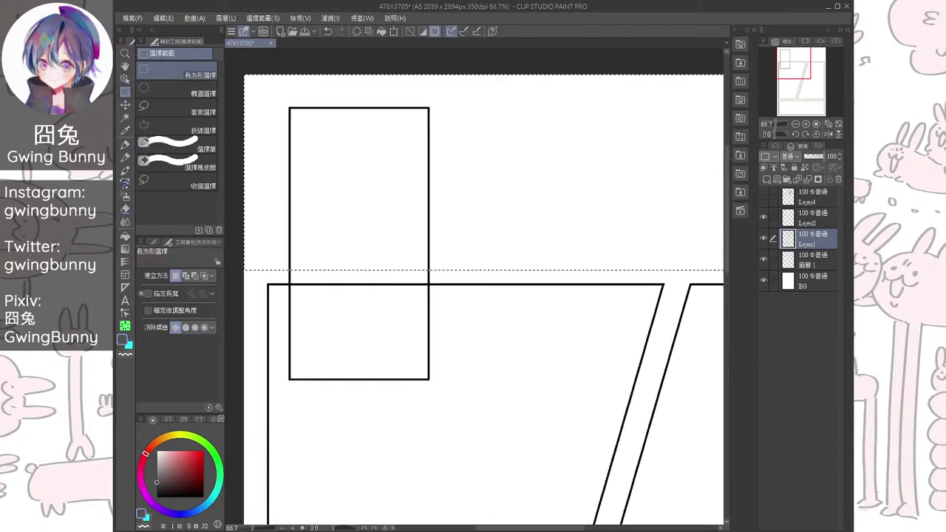
drag(291, 108, 296, 115)
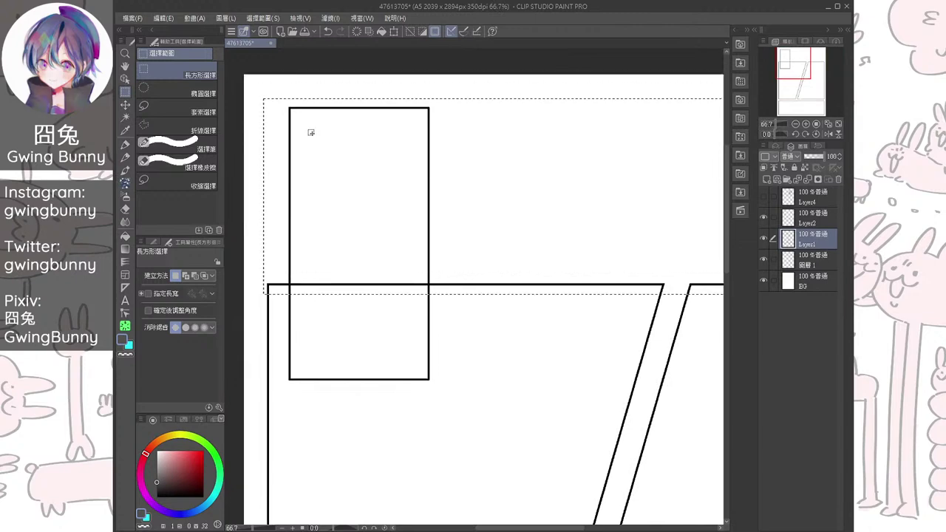
key(ctrl+d)
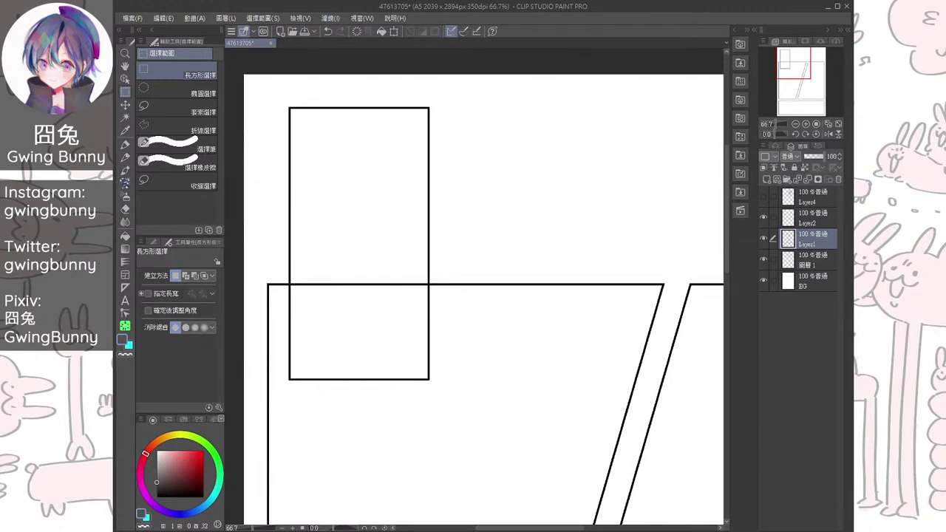
On the new layer above BG, sketch a round head with loose circular pencil strokes in the left slanted panel
scroll(520, 271, down, 2)
drag(520, 271, 421, 242)
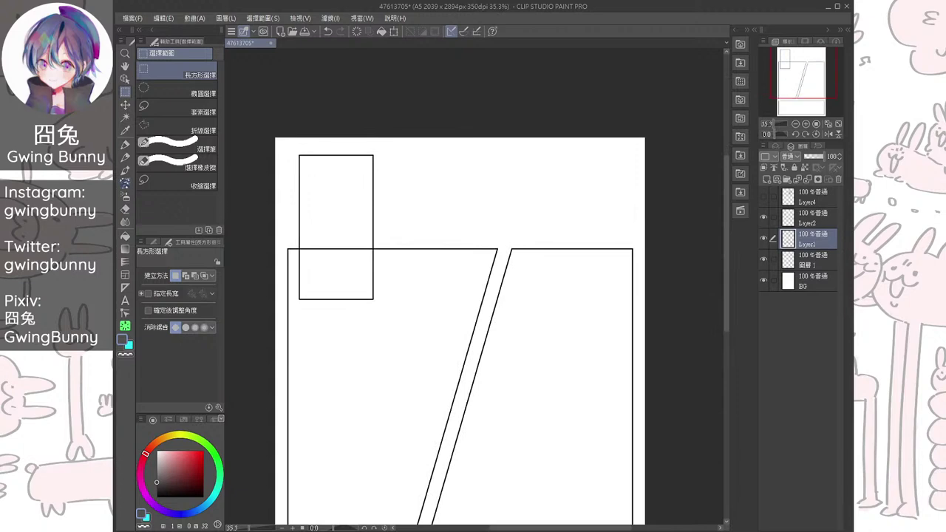
click(812, 260)
key(p)
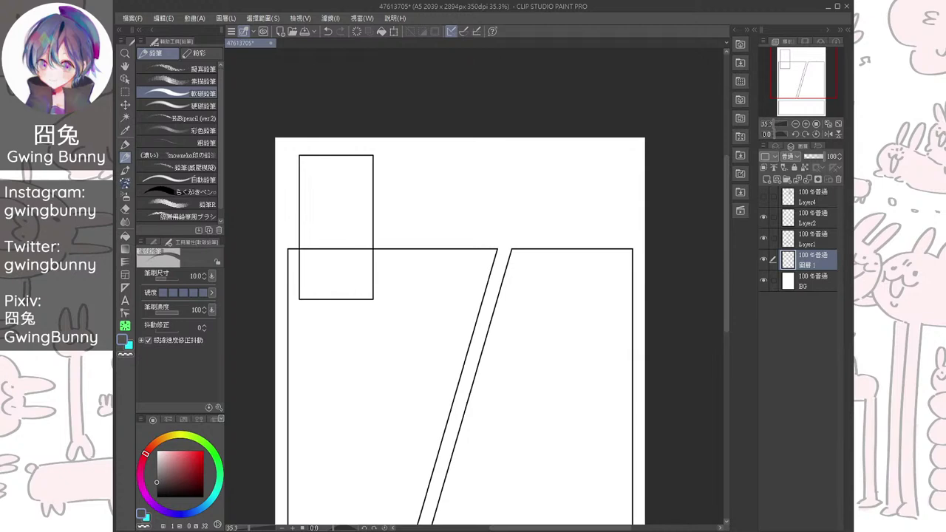
drag(458, 325, 467, 249)
mouse_move(356, 282)
mouse_down()
mouse_move(433, 266)
mouse_move(429, 256)
mouse_up()
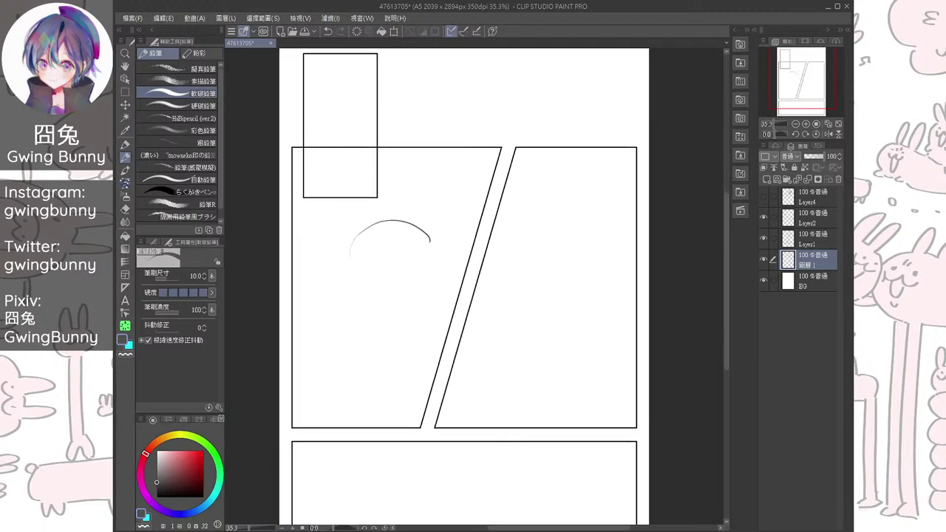
click(357, 31)
mouse_move(356, 222)
mouse_down()
mouse_move(389, 305)
mouse_move(394, 219)
mouse_move(333, 239)
mouse_move(349, 287)
mouse_up()
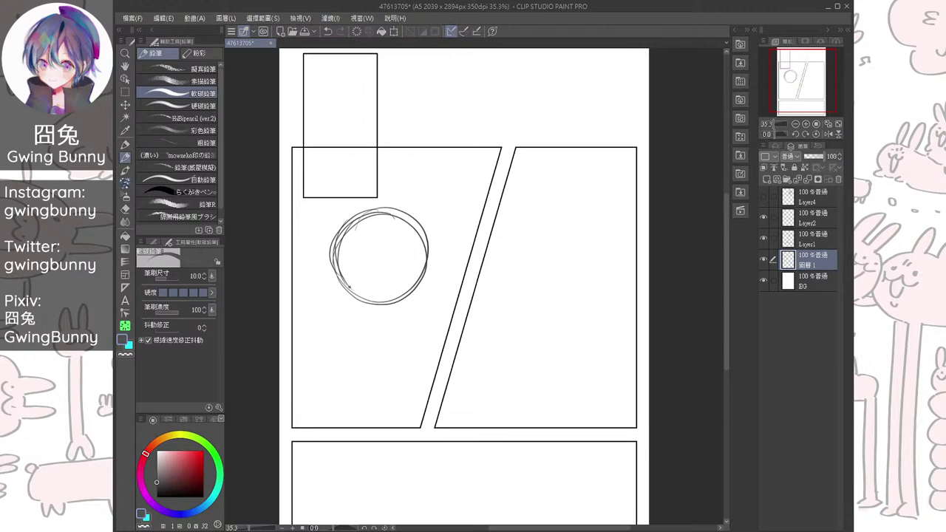
drag(414, 215, 428, 276)
drag(367, 213, 347, 288)
Add a curved vertical centre line and an arched horizontal eye line inside the head circle
drag(382, 215, 366, 299)
key(ctrl+z)
drag(363, 218, 357, 298)
drag(338, 262, 399, 275)
key(ctrl+z)
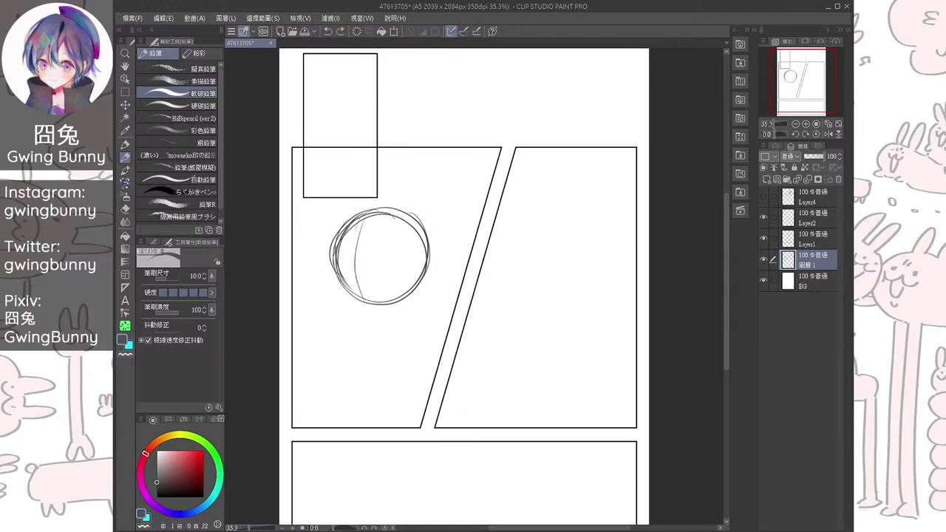
drag(341, 257, 413, 266)
key(ctrl+z)
drag(341, 268, 413, 259)
mouse_move(368, 212)
mouse_down()
mouse_move(349, 235)
mouse_move(341, 296)
mouse_move(375, 306)
mouse_move(418, 277)
mouse_up()
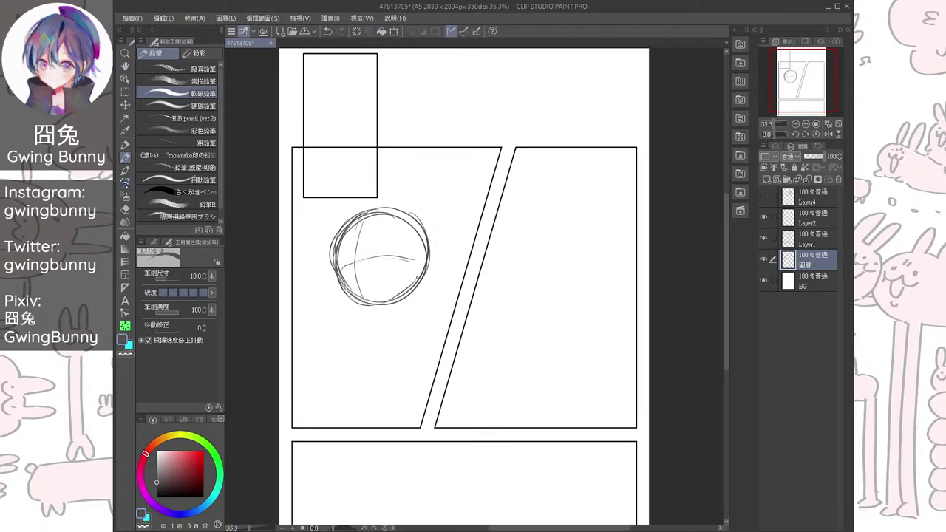
Increase the pencil size to 15.8 and scale the head sketch up to 116%
key(])
key(ctrl+t)
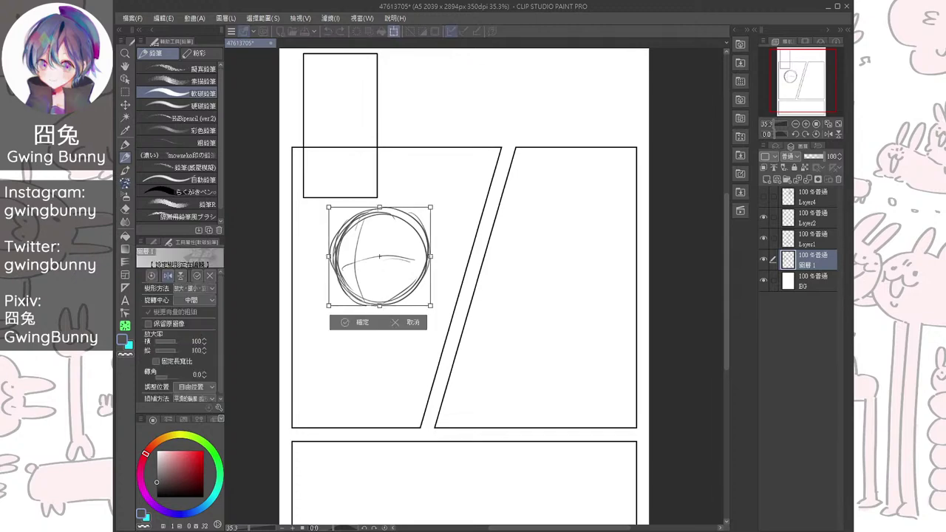
mouse_move(440, 198)
mouse_down()
mouse_move(451, 185)
mouse_move(442, 194)
mouse_up()
drag(423, 247, 424, 248)
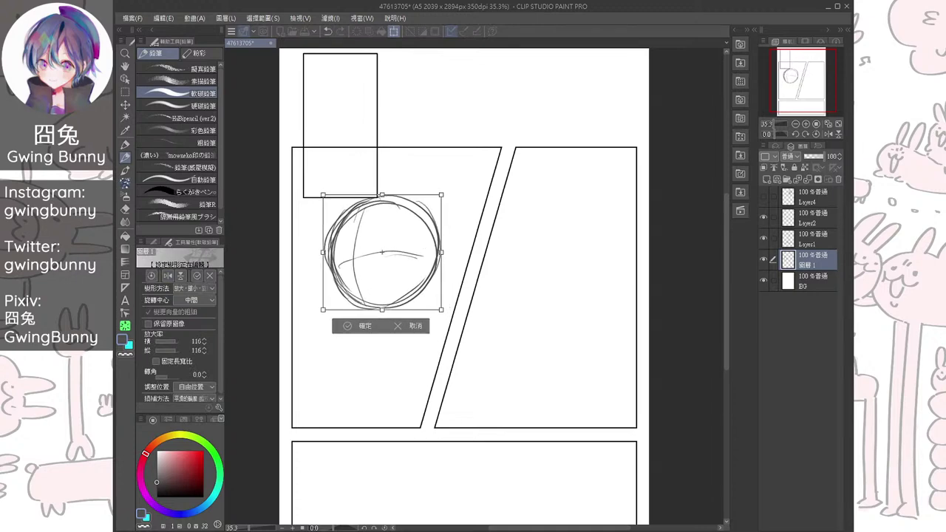
click(365, 325)
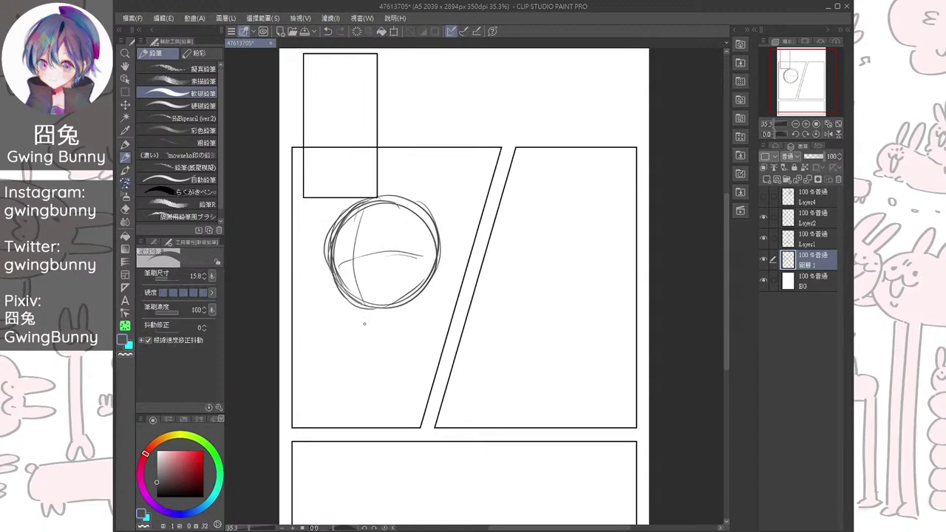
Sketch the neck, both shoulders and the outer line of the left arm below the head
scroll(404, 297, up, 1)
mouse_move(367, 308)
mouse_down()
mouse_move(375, 318)
mouse_move(426, 315)
mouse_move(417, 294)
mouse_move(439, 304)
mouse_move(334, 314)
mouse_move(355, 300)
mouse_move(348, 312)
mouse_up()
key(ctrl+z)
key(ctrl+z)
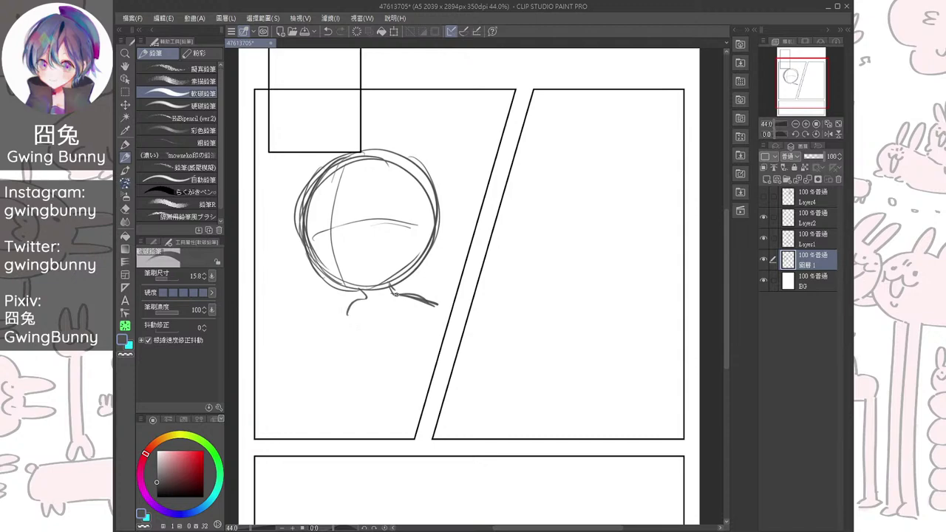
mouse_move(418, 298)
mouse_down()
mouse_move(444, 314)
mouse_move(449, 305)
mouse_move(461, 340)
mouse_up()
drag(360, 340, 331, 425)
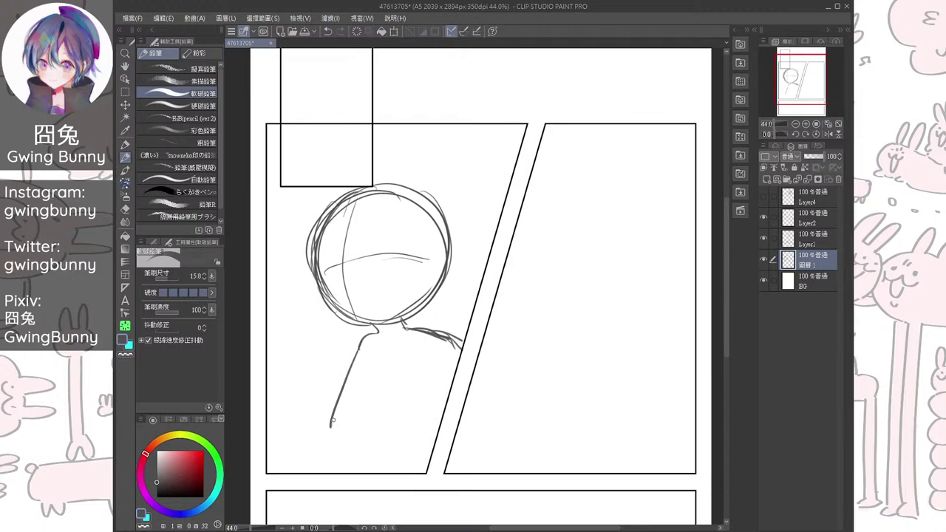
Move the figure sketch slightly left within the panel and extend the right shoulder and left arm outlines
key(k)
drag(452, 387, 435, 387)
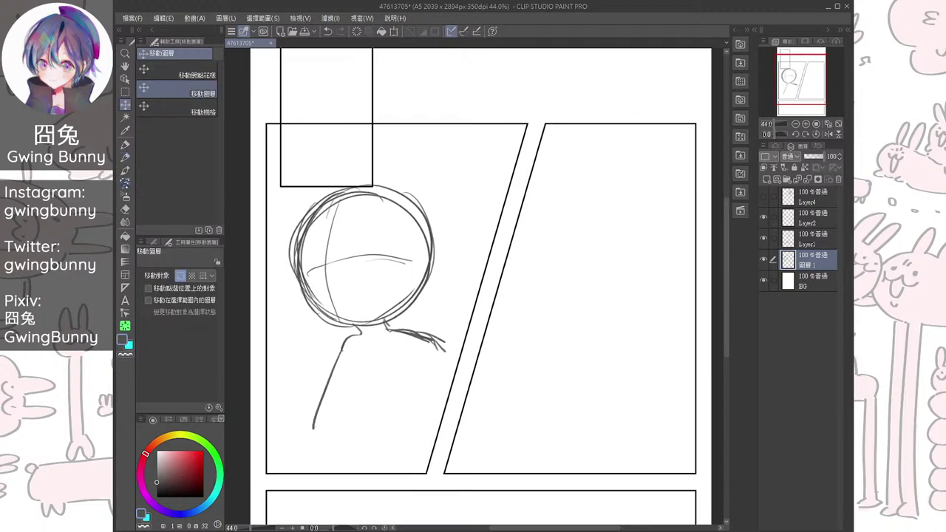
key(p)
drag(418, 331, 449, 364)
drag(331, 372, 300, 462)
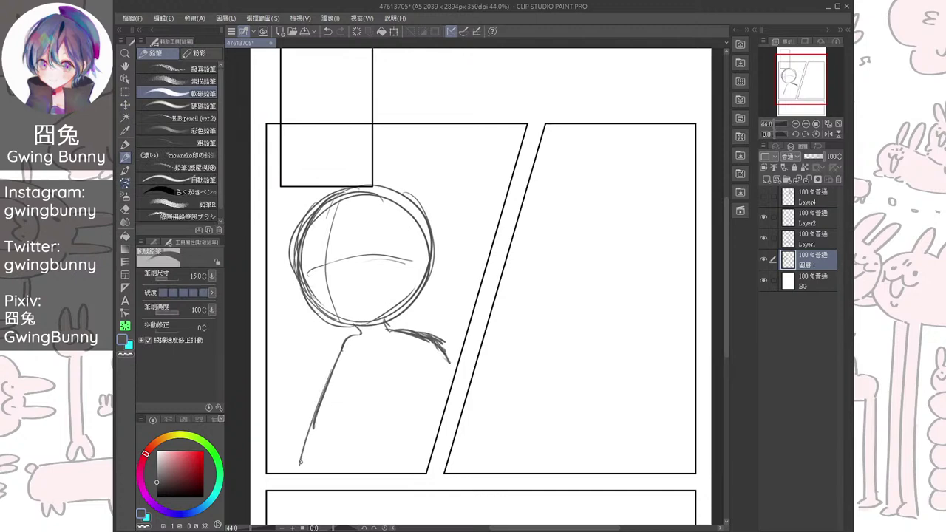
Draw the inner line of the left arm, running down from below the shoulder
drag(348, 366, 359, 421)
key(ctrl+z)
drag(346, 362, 367, 451)
drag(417, 348, 418, 370)
drag(420, 381, 430, 406)
key(ctrl+z)
key(ctrl+z)
Erase the rough strokes of the right shoulder with an enlarged hard eraser
key(e)
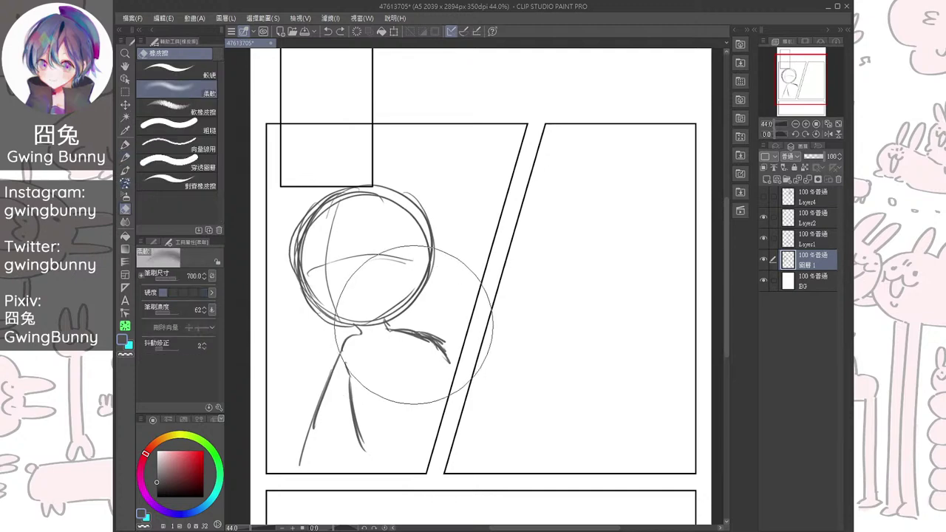
click(177, 69)
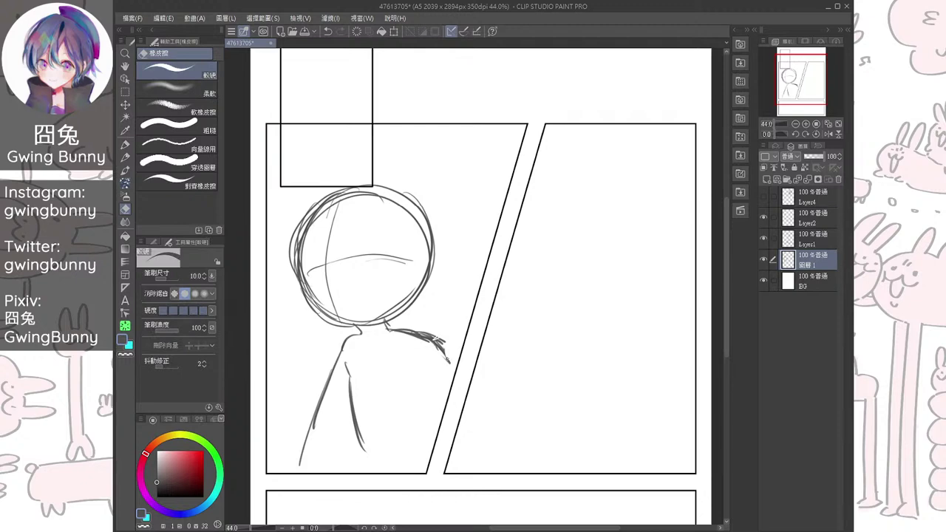
key(bracketright)
key(bracketright)
key(bracketright)
key(bracketright)
key(bracketright)
key(bracketright)
key(bracketright)
key(bracketright)
key(bracketright)
key(bracketright)
key(bracketright)
key(bracketright)
mouse_move(446, 360)
mouse_down()
mouse_move(416, 333)
mouse_move(393, 340)
mouse_move(387, 327)
mouse_move(450, 364)
mouse_move(420, 385)
mouse_move(430, 408)
mouse_up()
Redraw the right shoulder with pencil and sketch the inner arm lines on both sides of the torso
key(p)
drag(414, 368, 432, 436)
key(ctrl+z)
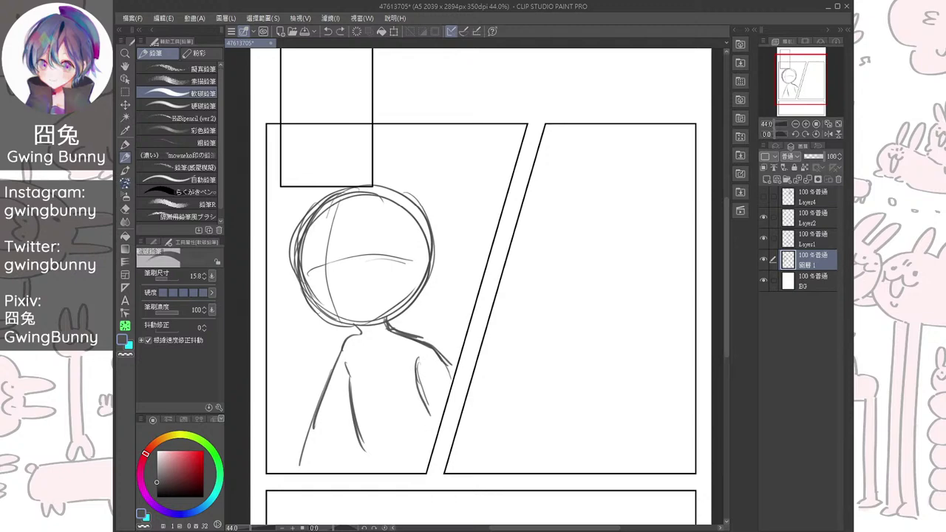
drag(353, 418, 340, 454)
drag(274, 232, 411, 199)
key(ctrl+z)
drag(258, 227, 441, 220)
key(ctrl+z)
mouse_move(462, 125)
mouse_down()
mouse_move(456, 138)
mouse_move(470, 136)
mouse_up()
key(ctrl+z)
key(ctrl+z)
mouse_move(290, 261)
mouse_down()
mouse_move(278, 257)
mouse_move(289, 229)
mouse_up()
drag(309, 230, 412, 217)
key(ctrl+z)
key(ctrl+z)
Sketch a wide hat brim across the upper head, with curved tips extending past both sides
drag(252, 238, 288, 255)
mouse_move(252, 227)
mouse_down()
mouse_move(285, 218)
mouse_move(461, 212)
mouse_move(463, 197)
mouse_move(433, 226)
mouse_move(288, 246)
mouse_move(276, 217)
mouse_move(291, 229)
mouse_move(462, 212)
mouse_move(435, 234)
mouse_up()
key(ctrl+z)
key(ctrl+z)
drag(252, 229, 303, 215)
drag(417, 209, 458, 210)
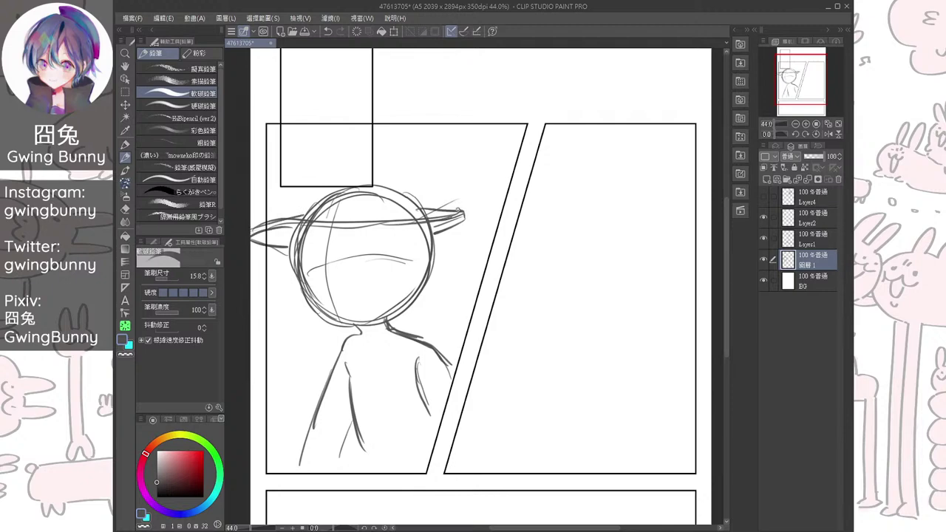
Draw the curved base of the hat's crown above the brim and add small strokes at its left side
drag(302, 210, 409, 203)
key(ctrl+z)
drag(303, 217, 418, 198)
drag(337, 206, 416, 197)
drag(299, 215, 288, 191)
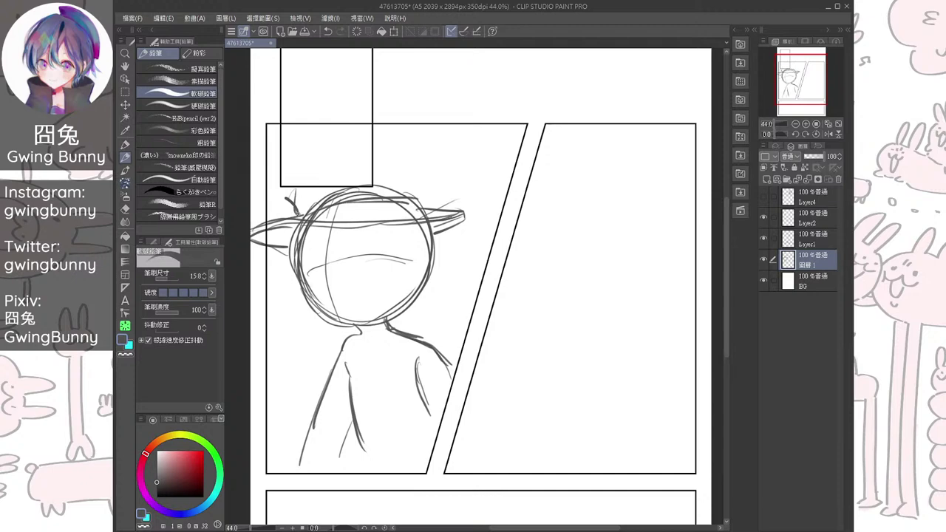
Sketch the hat band and the right side of a tall crown reaching the panel's upper edge
mouse_move(375, 182)
mouse_down()
mouse_move(419, 185)
mouse_move(418, 194)
mouse_up()
drag(297, 190, 301, 215)
mouse_move(419, 124)
mouse_down()
mouse_move(418, 181)
mouse_move(387, 178)
mouse_move(419, 177)
mouse_up()
mouse_move(367, 177)
mouse_down()
mouse_move(419, 176)
mouse_move(423, 201)
mouse_up()
drag(368, 193, 425, 201)
mouse_move(421, 181)
mouse_down()
mouse_move(425, 207)
mouse_move(442, 212)
mouse_up()
drag(413, 124, 416, 177)
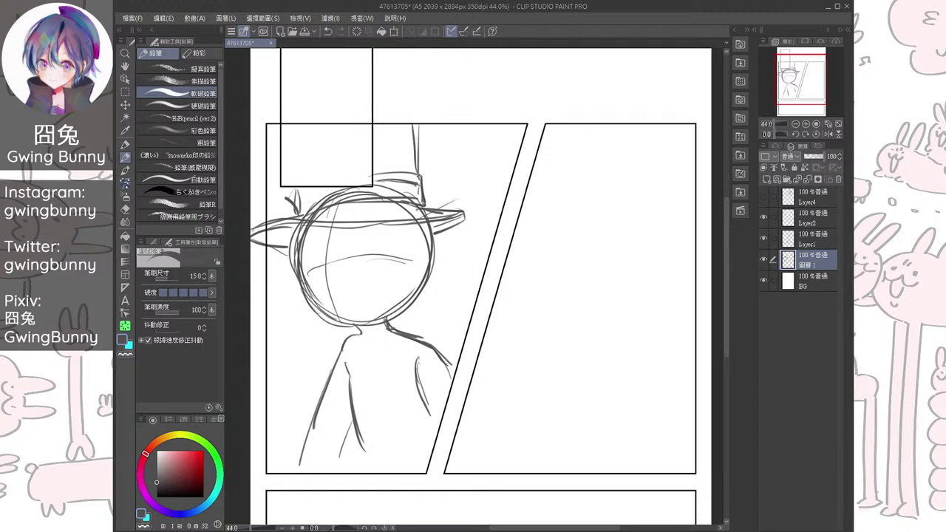
Scatter short radiating dashes around the figure in the left panel's background
drag(456, 170, 506, 137)
mouse_move(485, 168)
mouse_down()
mouse_move(491, 160)
mouse_move(477, 177)
mouse_up()
drag(493, 190, 489, 203)
mouse_move(474, 246)
mouse_down()
mouse_move(485, 242)
mouse_move(457, 247)
mouse_up()
key(ctrl+z)
mouse_move(478, 277)
mouse_down()
mouse_move(466, 280)
mouse_move(459, 313)
mouse_up()
drag(269, 353, 289, 345)
mouse_move(272, 389)
mouse_down()
mouse_move(289, 379)
mouse_move(270, 405)
mouse_up()
Sketch a large and a smaller upright oval side by side in the open area above the right panel
mouse_move(439, 202)
mouse_down()
mouse_move(459, 212)
mouse_move(454, 237)
mouse_move(410, 262)
mouse_up()
key(ctrl+z)
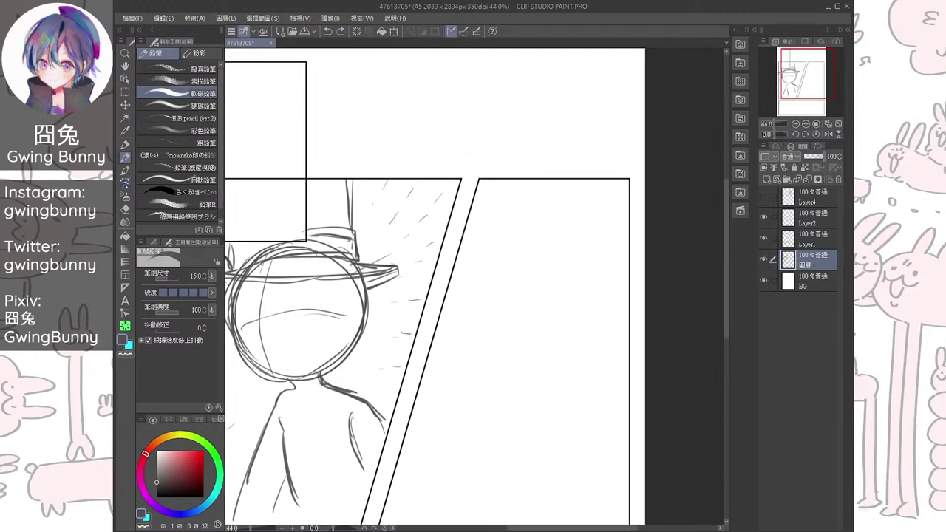
key(ctrl+minus)
mouse_move(527, 157)
mouse_down()
mouse_move(521, 118)
mouse_move(577, 189)
mouse_up()
key(ctrl+z)
key(ctrl+z)
mouse_move(520, 144)
mouse_down()
mouse_move(572, 151)
mouse_move(528, 193)
mouse_move(570, 187)
mouse_move(540, 212)
mouse_move(562, 212)
mouse_move(492, 198)
mouse_move(498, 215)
mouse_move(515, 197)
mouse_move(510, 219)
mouse_up()
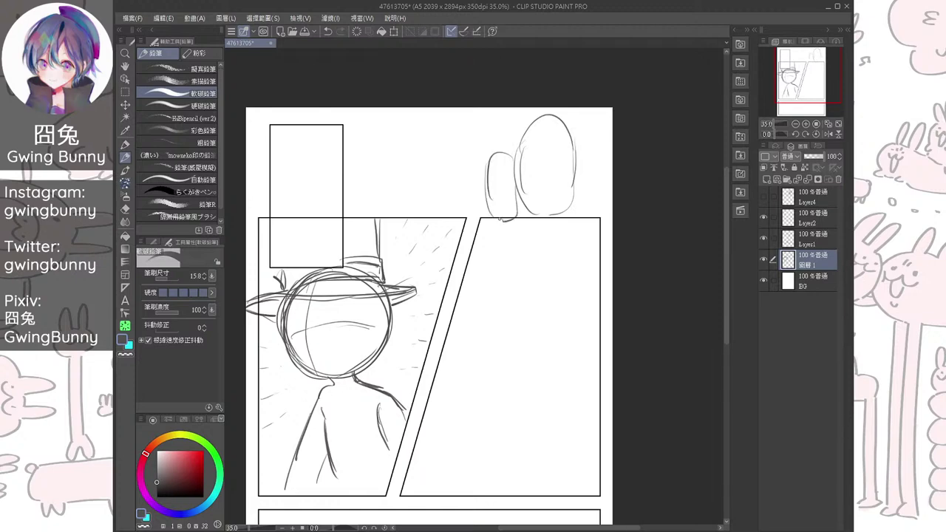
Sketch a tall upright oval and a smaller narrow one beside it in the open area above the left panel
drag(477, 161, 484, 160)
mouse_move(399, 120)
mouse_down()
mouse_move(419, 205)
mouse_move(407, 213)
mouse_up()
key(ctrl+z)
key(ctrl+z)
mouse_move(414, 115)
mouse_down()
mouse_move(442, 190)
mouse_move(427, 206)
mouse_move(406, 184)
mouse_up()
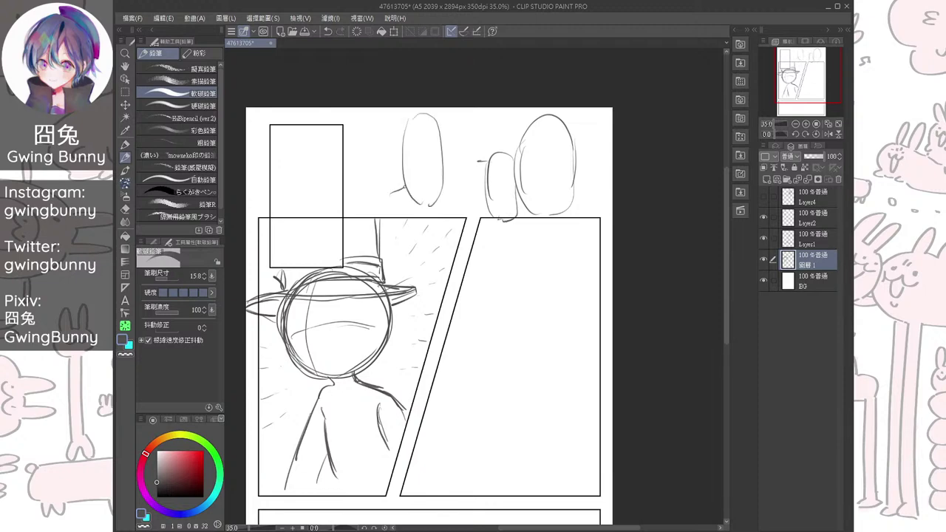
key(ctrl+z)
mouse_move(394, 141)
mouse_down()
mouse_move(403, 142)
mouse_move(387, 195)
mouse_up()
key(ctrl+z)
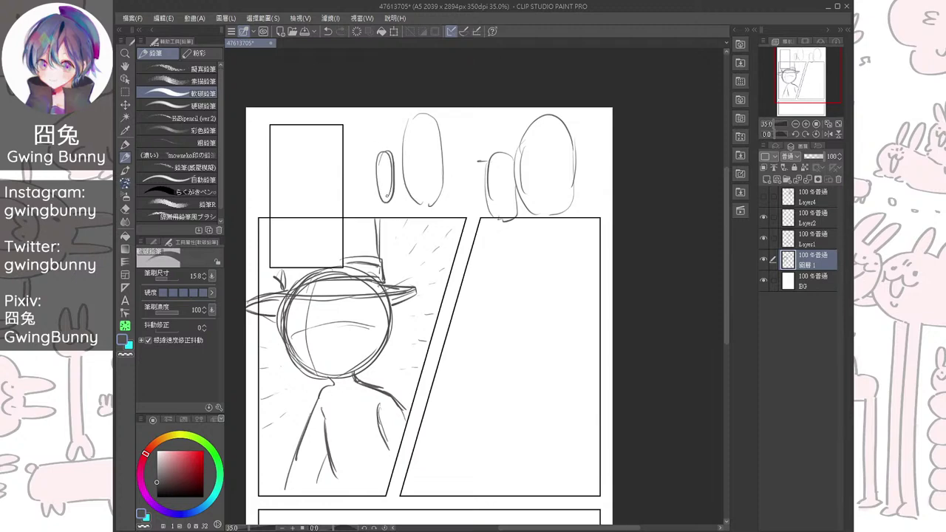
Sketch an upright oval beside the hat's right brim in the left panel and reinforce the figure's arm line
mouse_move(421, 242)
mouse_down()
mouse_move(410, 254)
mouse_move(408, 246)
mouse_move(405, 312)
mouse_move(433, 275)
mouse_up()
key(ctrl+z)
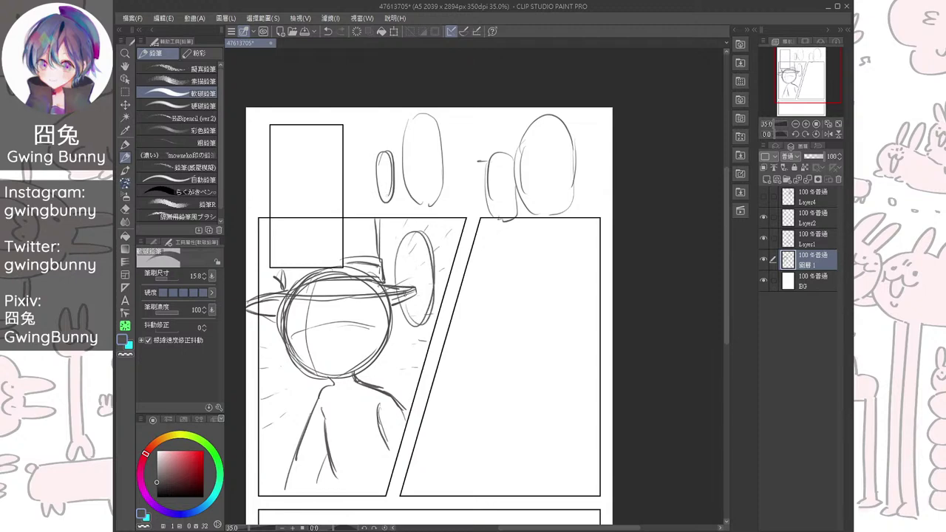
drag(473, 317, 446, 299)
drag(328, 417, 338, 449)
drag(326, 400, 340, 448)
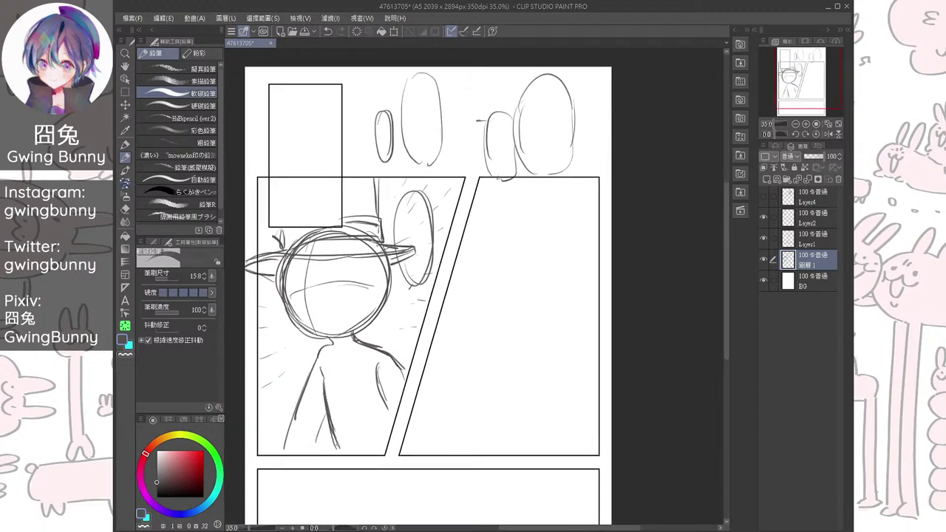
scroll(421, 300, down, 1)
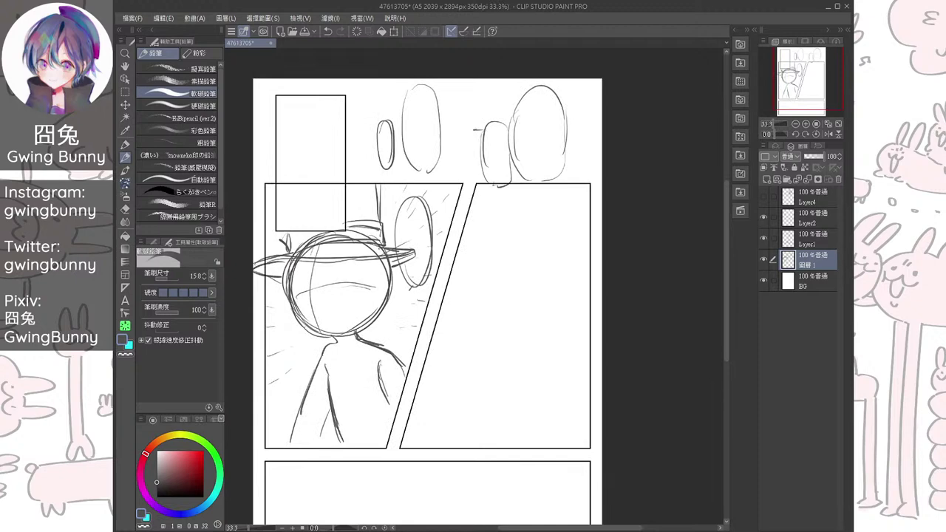
Draw a round head circle with overlapping strokes in the middle of the right panel
mouse_move(491, 272)
mouse_down()
mouse_move(495, 295)
mouse_move(503, 240)
mouse_move(487, 275)
mouse_up()
key(ctrl+z)
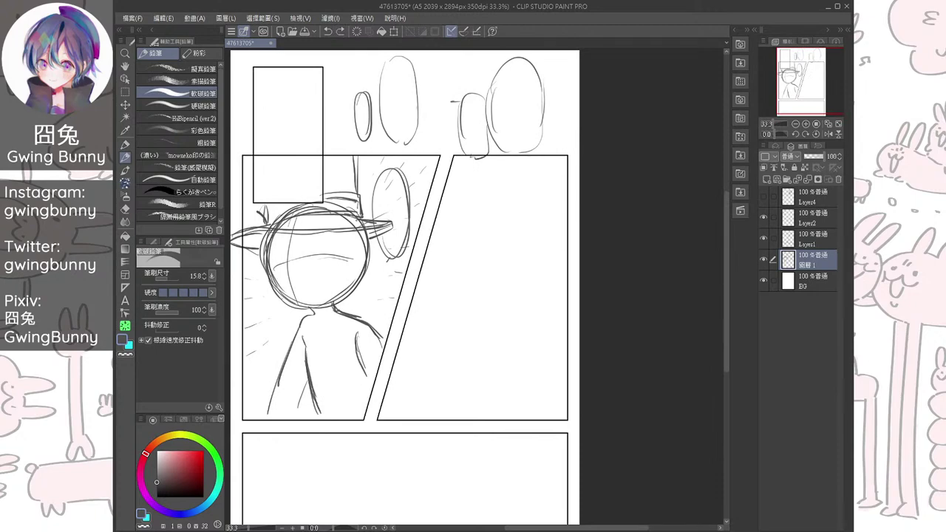
mouse_move(484, 246)
mouse_down()
mouse_move(517, 328)
mouse_move(473, 255)
mouse_move(509, 241)
mouse_move(542, 296)
mouse_move(485, 329)
mouse_move(468, 297)
mouse_move(484, 327)
mouse_up()
key(ctrl+z)
drag(466, 275, 491, 333)
mouse_move(485, 259)
mouse_down()
mouse_move(496, 251)
mouse_move(542, 275)
mouse_up()
mouse_move(509, 247)
mouse_down()
mouse_move(546, 276)
mouse_move(529, 325)
mouse_move(509, 336)
mouse_move(466, 267)
mouse_move(493, 336)
mouse_move(510, 334)
mouse_move(532, 275)
mouse_move(524, 263)
mouse_move(530, 316)
mouse_move(535, 304)
mouse_up()
key(e)
key(p)
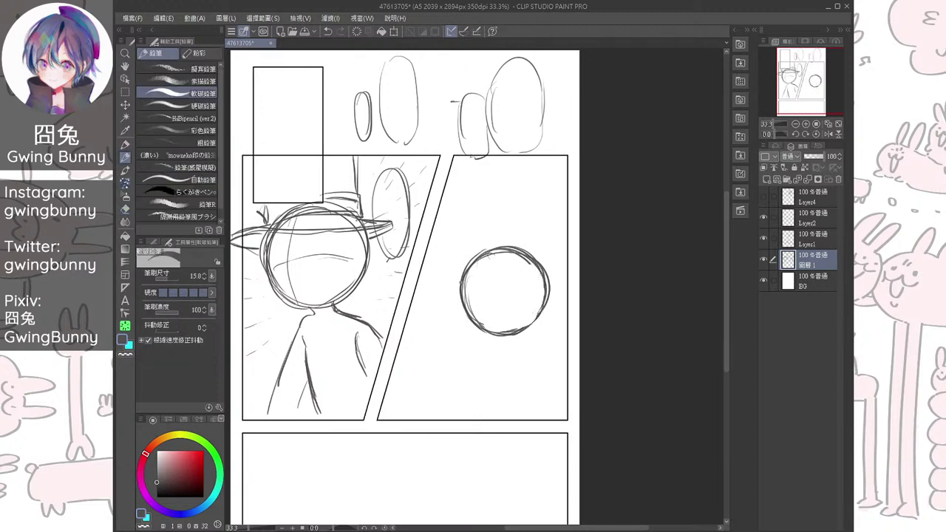
Darken the head circle's lower edge and draw curved vertical and horizontal face guidelines inside it
drag(546, 306, 514, 334)
drag(509, 258, 503, 323)
drag(467, 293, 528, 299)
key(ctrl+z)
key(ctrl+z)
drag(505, 258, 494, 330)
drag(466, 287, 538, 303)
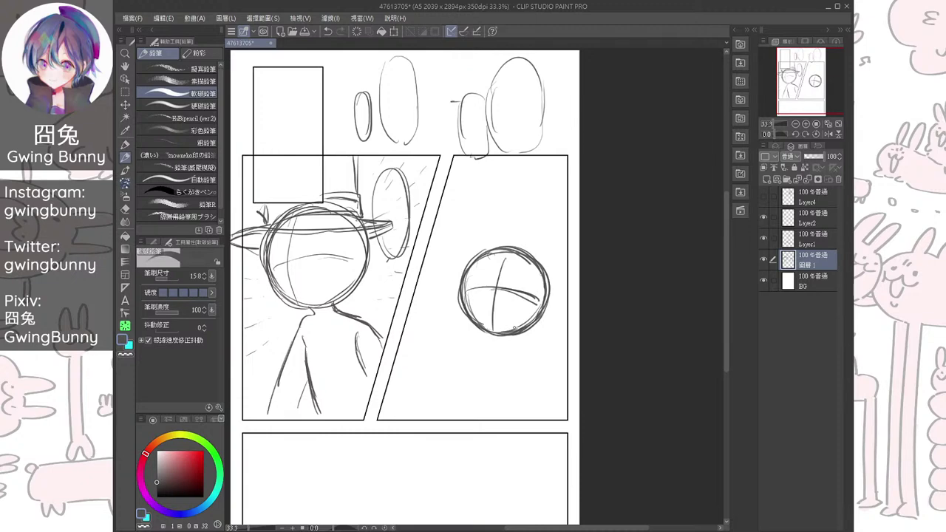
Lasso the right panel's head, shift it slightly up and left, scale it to 103% wide by 102% high, and deselect
key(m)
click(177, 108)
mouse_move(452, 372)
mouse_down()
mouse_move(563, 208)
mouse_move(452, 384)
mouse_up()
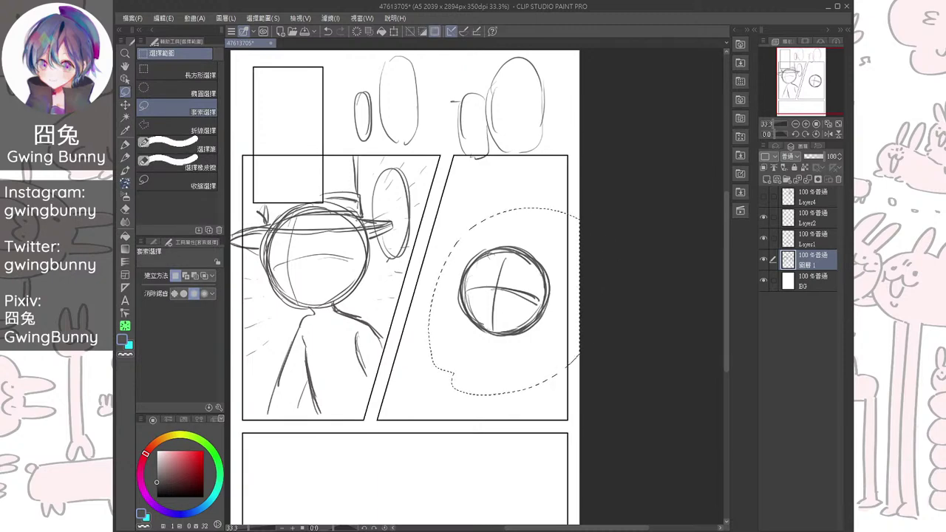
key(ctrl+t)
drag(544, 304, 535, 300)
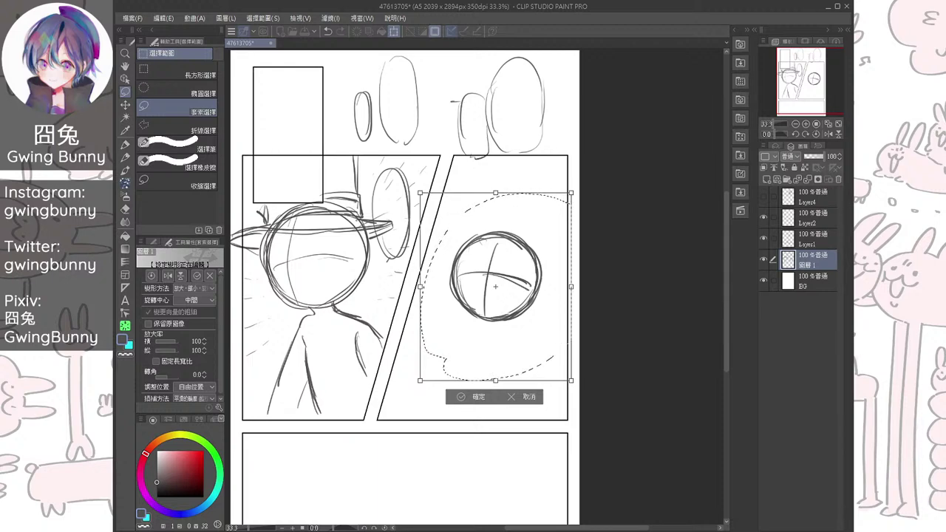
drag(570, 380, 575, 383)
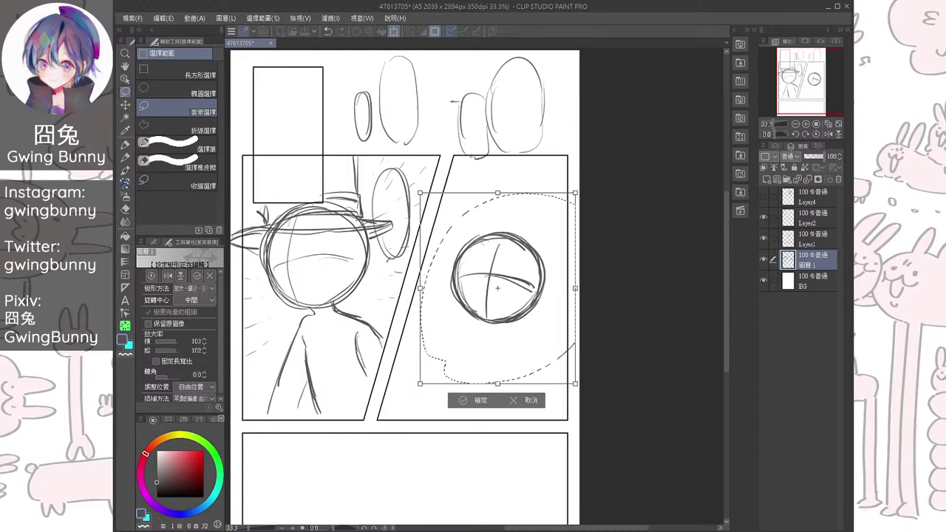
key(Return)
key(ctrl+d)
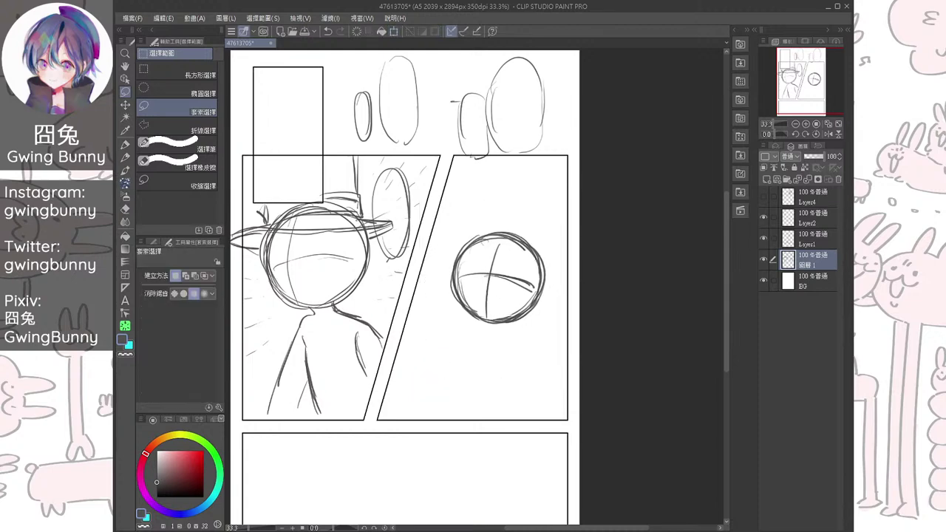
Mark short neck strokes with the pencil beneath the right panel's head circle
key(p)
drag(447, 263, 520, 257)
scroll(523, 265, up, 3)
key(ctrl+z)
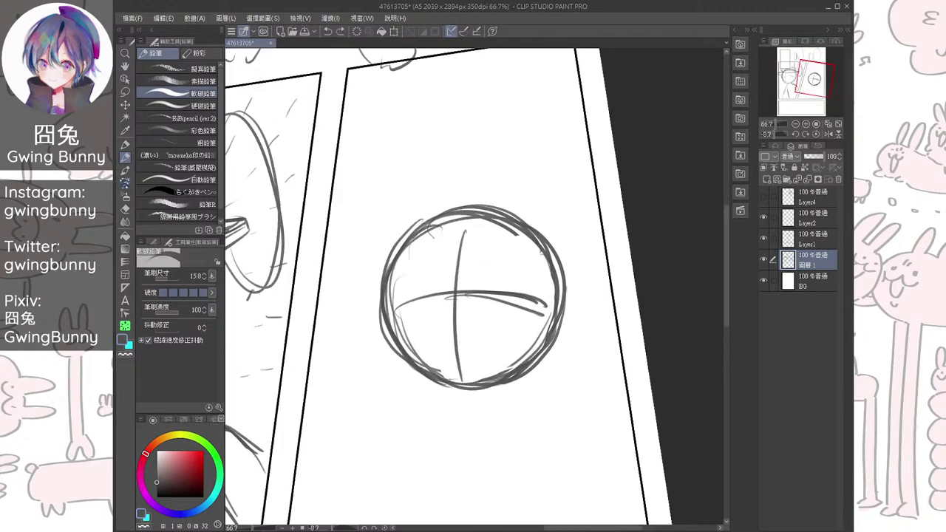
key(ctrl+at)
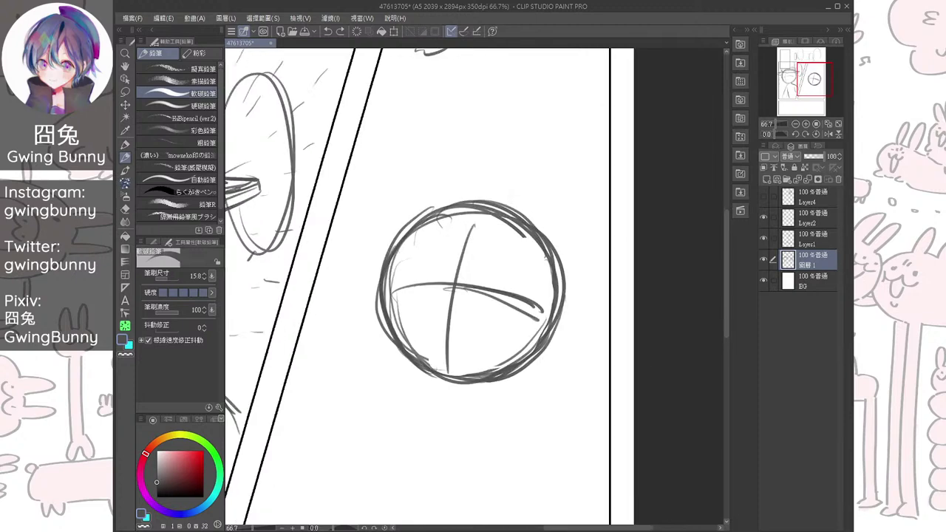
key(h)
key(h)
drag(437, 375, 442, 381)
mouse_move(385, 304)
mouse_down()
mouse_move(443, 382)
mouse_move(478, 313)
mouse_move(470, 319)
mouse_move(500, 329)
mouse_move(421, 342)
mouse_move(431, 299)
mouse_up()
drag(436, 347, 445, 353)
key(ctrl+z)
Sketch the two sloping sides of the body curving down from the head in the right panel
drag(466, 275, 441, 319)
drag(522, 272, 554, 323)
key(ctrl+z)
key(ctrl+z)
drag(459, 274, 432, 317)
drag(525, 270, 558, 334)
mouse_move(451, 277)
mouse_down()
mouse_move(433, 376)
mouse_move(432, 345)
mouse_move(433, 383)
mouse_up()
drag(526, 263, 571, 398)
drag(440, 304, 435, 421)
scroll(477, 288, down, 3)
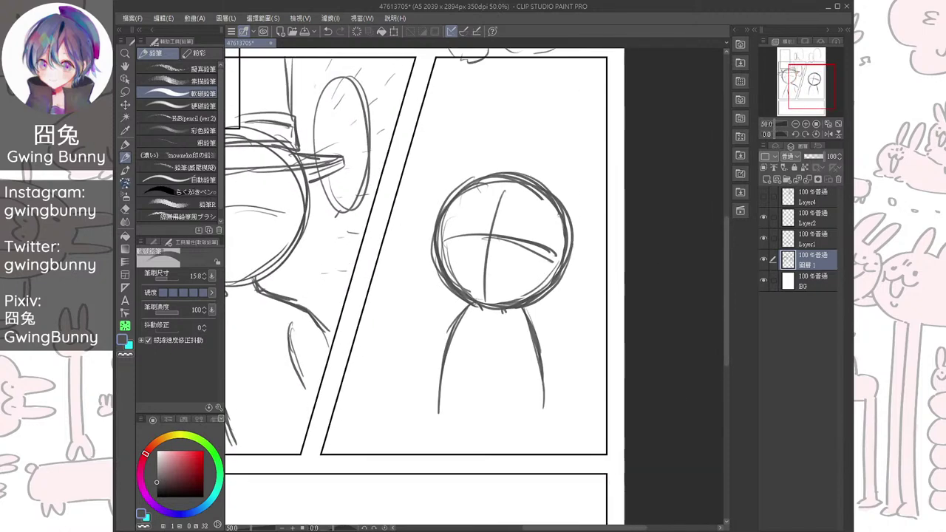
Lasso the right panel's whole figure, scale it to 121%, move it down to the panel's lower edge, and deselect
drag(477, 288, 475, 289)
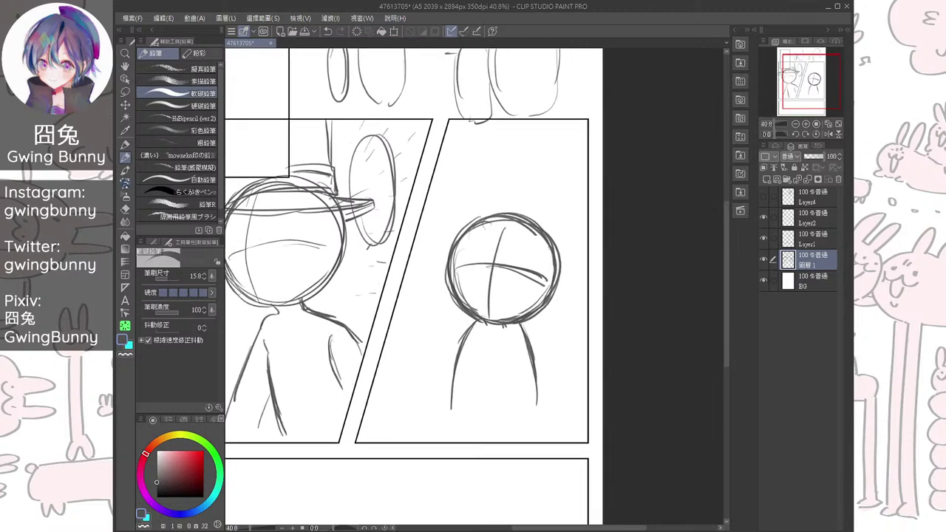
click(125, 91)
mouse_move(420, 429)
mouse_down()
mouse_move(485, 176)
mouse_move(405, 445)
mouse_up()
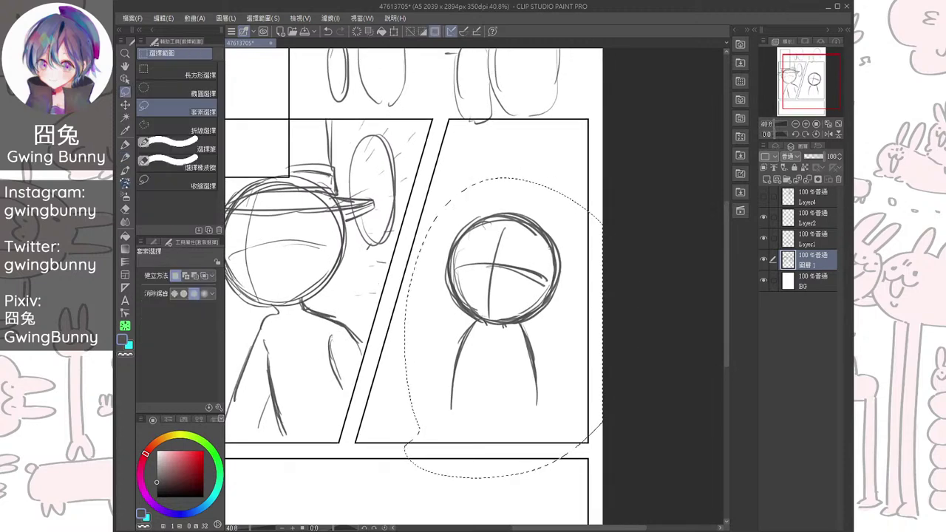
key(ctrl+t)
drag(604, 178, 665, 114)
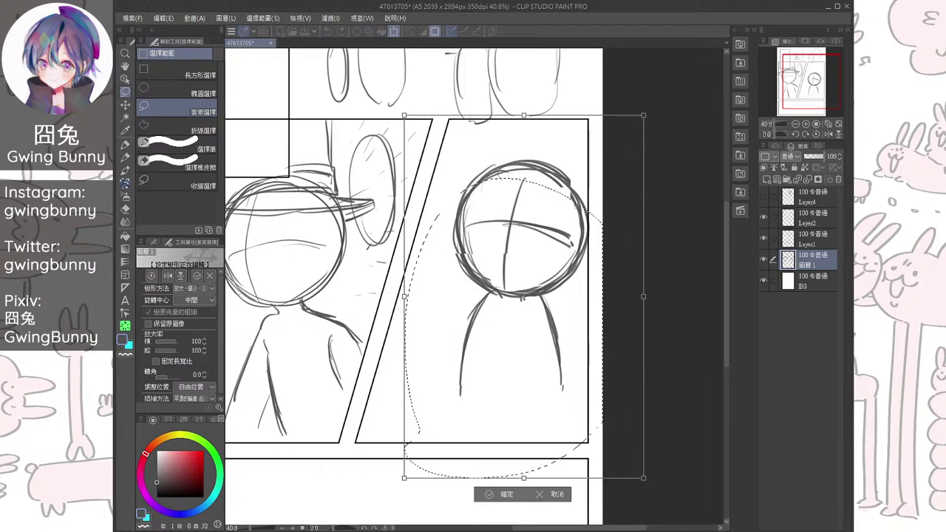
drag(524, 294, 500, 363)
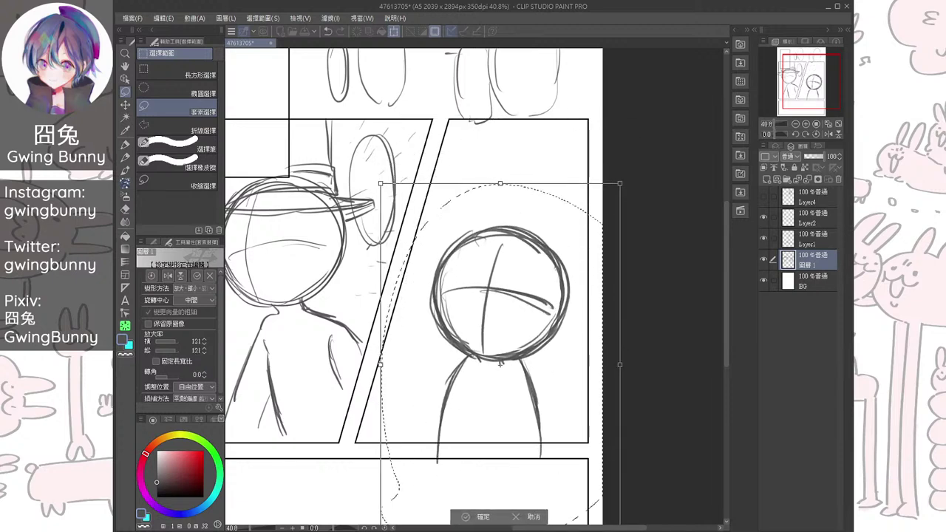
drag(567, 276, 571, 274)
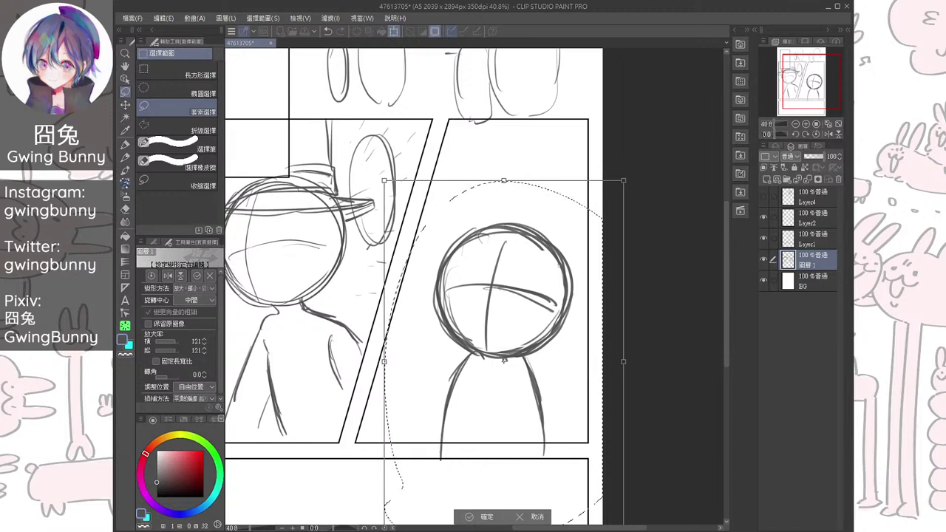
key(Return)
key(ctrl+d)
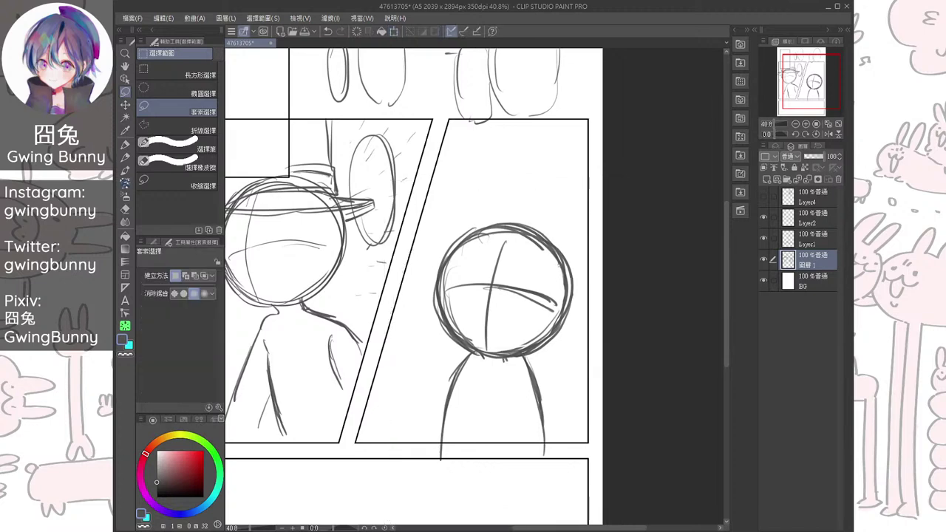
Erase the ends of the body lines that extend below the right panel's lower border
key(e)
mouse_move(439, 459)
mouse_down()
mouse_move(433, 450)
mouse_move(444, 444)
mouse_up()
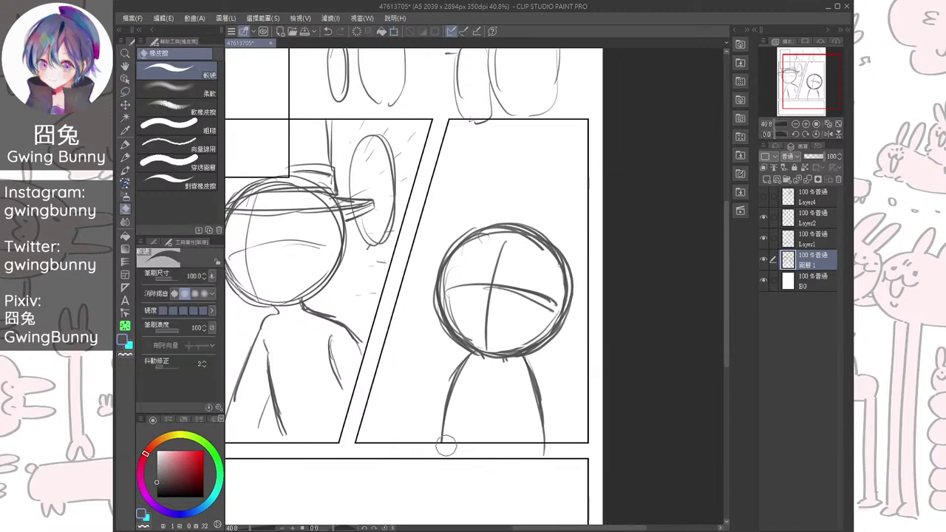
drag(542, 448, 546, 452)
key(p)
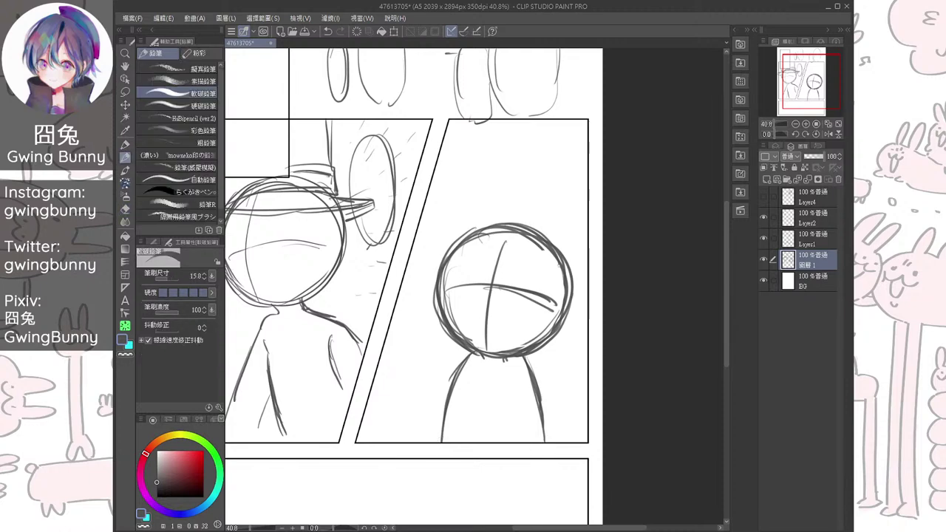
Save the manga page file
key(alt)
key(alt)
key(ctrl+s)
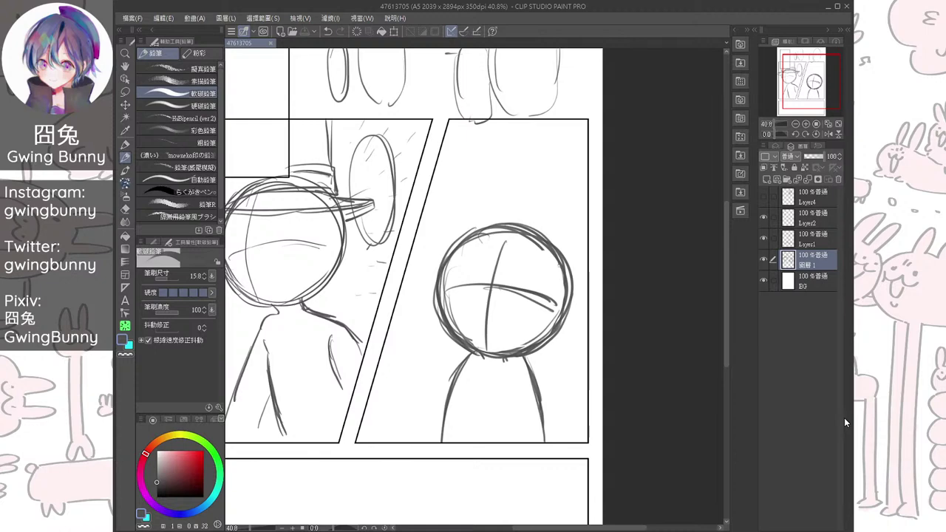
drag(520, 356, 528, 368)
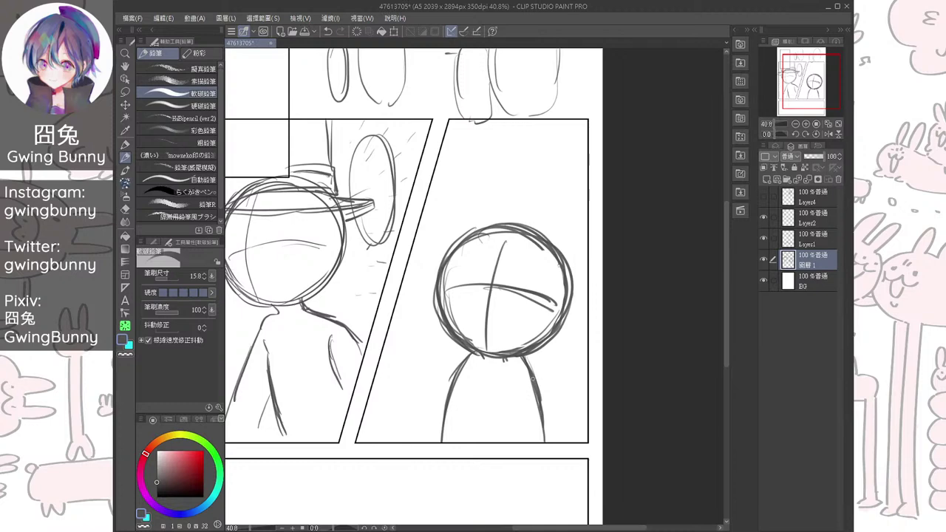
drag(479, 234, 435, 329)
key(ctrl+z)
drag(451, 271, 544, 317)
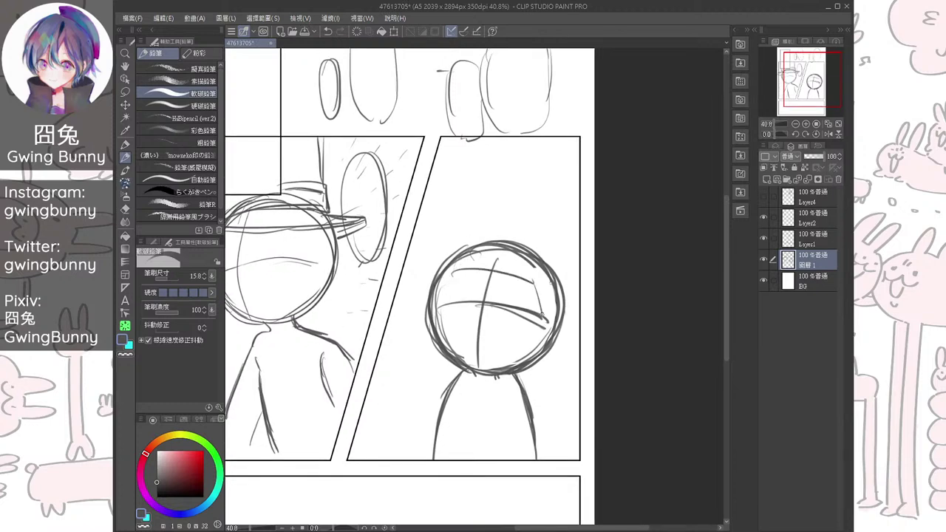
key(ctrl+z)
Sketch the outer hair outline over and down both sides of the right figure's head, with inner strands framing the face
mouse_move(440, 248)
mouse_down()
mouse_move(409, 322)
mouse_move(411, 353)
mouse_up()
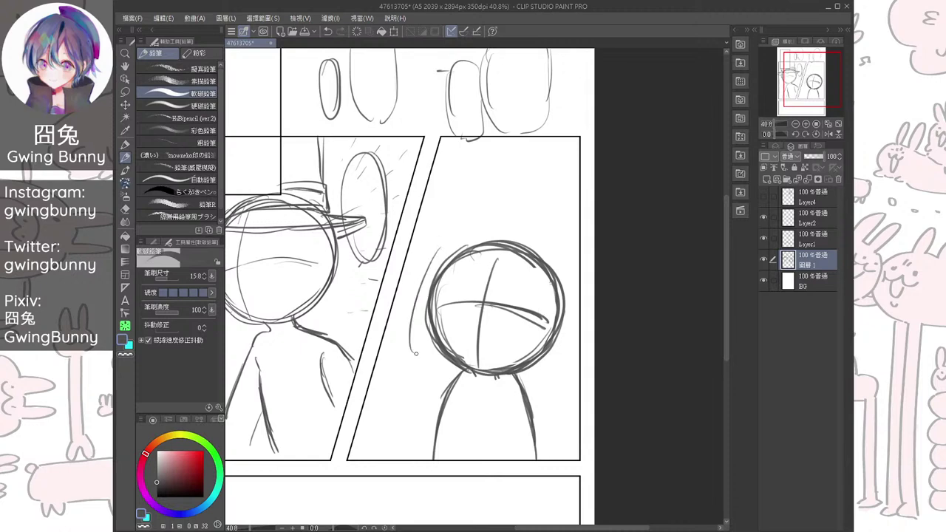
mouse_move(434, 263)
mouse_down()
mouse_move(486, 232)
mouse_move(453, 238)
mouse_move(497, 230)
mouse_move(551, 255)
mouse_move(569, 276)
mouse_up()
mouse_move(505, 229)
mouse_down()
mouse_move(567, 285)
mouse_move(570, 336)
mouse_up()
mouse_move(564, 255)
mouse_down()
mouse_move(562, 373)
mouse_move(551, 373)
mouse_up()
drag(412, 303, 421, 374)
mouse_move(458, 268)
mouse_down()
mouse_move(424, 357)
mouse_move(444, 362)
mouse_move(427, 373)
mouse_up()
key(ctrl+z)
mouse_move(535, 273)
mouse_down()
mouse_move(555, 356)
mouse_move(545, 375)
mouse_up()
drag(457, 283, 518, 267)
key(ctrl+z)
mouse_move(455, 282)
mouse_down()
mouse_move(476, 260)
mouse_move(526, 267)
mouse_up()
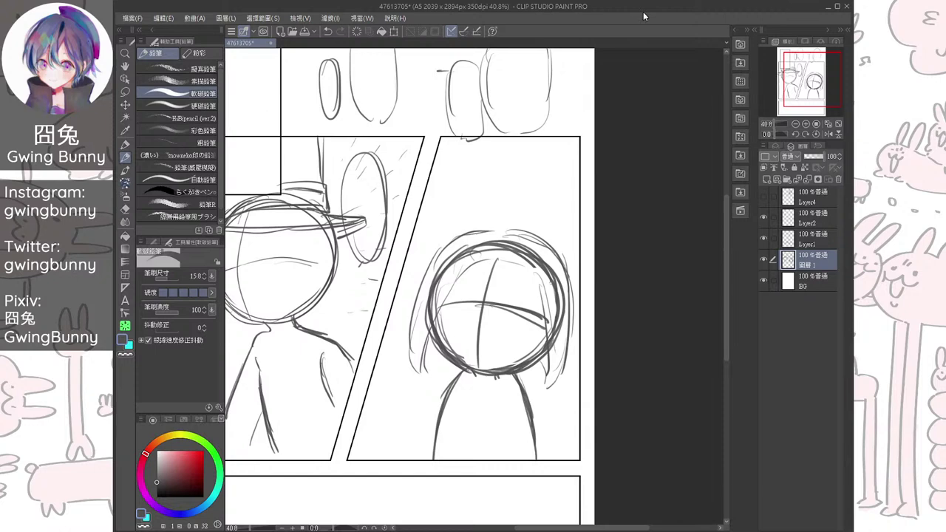
Add a pointed peak above the right figure's head and a V-shaped neckline below the chin
drag(471, 231, 533, 226)
drag(468, 378, 472, 426)
drag(495, 383, 472, 426)
mouse_move(474, 379)
mouse_down()
mouse_move(498, 378)
mouse_move(426, 456)
mouse_up()
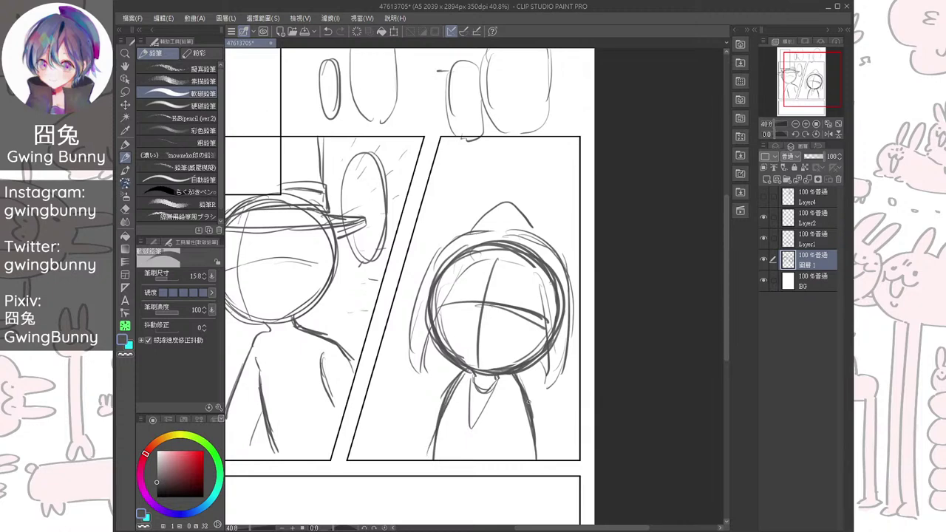
Draw thin hanging strands with small tied ends at both sides of the right figure's hair
drag(424, 372, 418, 408)
drag(414, 410, 427, 414)
drag(547, 381, 551, 421)
mouse_move(558, 332)
mouse_down()
mouse_move(580, 329)
mouse_move(471, 373)
mouse_up()
Scatter radiating dashes along the left side and upper area of the right panel's background
scroll(580, 329, down, 2)
scroll(537, 346, up, 1)
drag(388, 351, 426, 367)
drag(409, 334, 426, 352)
mouse_move(425, 323)
mouse_down()
mouse_move(438, 339)
mouse_move(450, 327)
mouse_up()
mouse_move(463, 306)
mouse_down()
mouse_move(470, 321)
mouse_move(492, 310)
mouse_up()
drag(528, 205, 539, 244)
drag(546, 178, 553, 226)
mouse_move(567, 181)
mouse_down()
mouse_move(569, 218)
mouse_move(586, 205)
mouse_up()
drag(632, 185, 613, 217)
mouse_move(646, 194)
mouse_down()
mouse_move(633, 215)
mouse_move(636, 235)
mouse_up()
drag(504, 253, 512, 261)
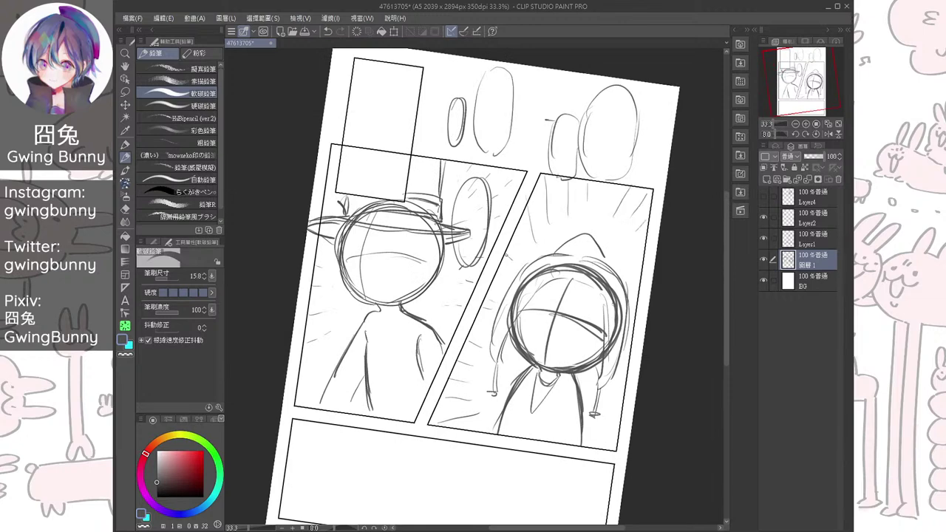
Add a few more background strokes around the figure in the right panel
mouse_move(591, 310)
mouse_down()
mouse_move(593, 294)
mouse_move(544, 328)
mouse_move(628, 322)
mouse_up()
mouse_move(527, 182)
mouse_down()
mouse_move(580, 218)
mouse_move(530, 170)
mouse_up()
key(ctrl+z)
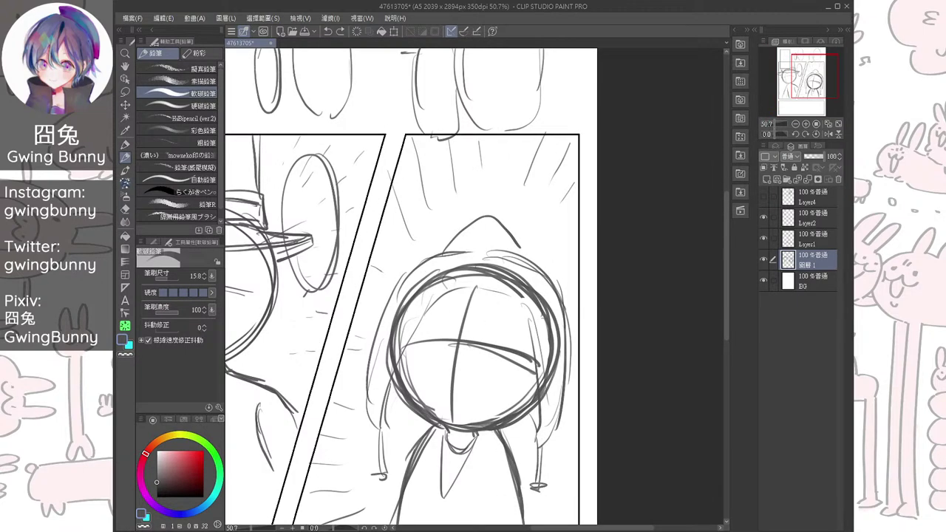
mouse_move(346, 292)
mouse_down()
mouse_move(374, 287)
mouse_move(335, 314)
mouse_move(355, 283)
mouse_up()
key(ctrl+z)
mouse_move(542, 158)
mouse_down()
mouse_move(536, 220)
mouse_move(566, 145)
mouse_up()
mouse_move(561, 236)
mouse_down()
mouse_move(558, 245)
mouse_move(634, 151)
mouse_move(632, 141)
mouse_move(616, 142)
mouse_up()
Sketch a small round head wearing a top hat in the left half of the bottom panel
scroll(627, 253, down, 2)
drag(591, 238, 585, 265)
scroll(585, 264, down, 2)
mouse_move(529, 350)
mouse_down()
mouse_move(518, 396)
mouse_move(530, 258)
mouse_up()
scroll(525, 323, up, 1)
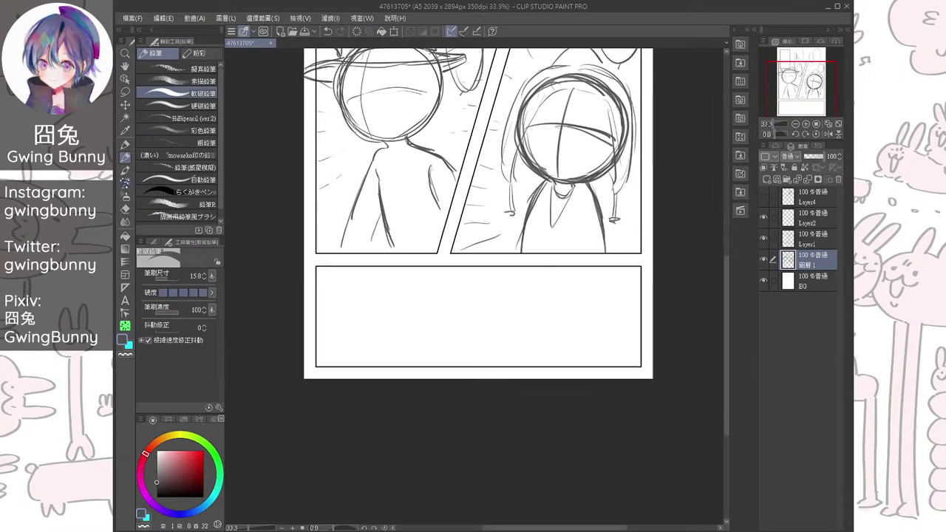
scroll(523, 272, up, 1)
mouse_move(396, 296)
mouse_down()
mouse_move(426, 322)
mouse_move(394, 303)
mouse_move(370, 327)
mouse_move(376, 310)
mouse_move(355, 299)
mouse_move(349, 310)
mouse_move(403, 294)
mouse_up()
scroll(394, 304, up, 1)
key(ctrl+z)
key(ctrl+z)
drag(331, 304, 404, 294)
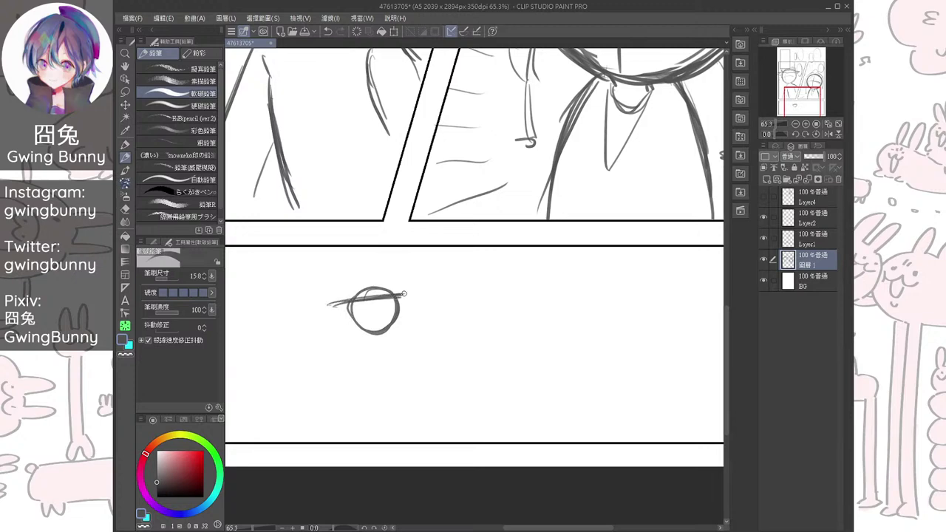
drag(345, 294, 389, 287)
mouse_move(340, 269)
mouse_down()
mouse_move(344, 294)
mouse_move(389, 291)
mouse_move(369, 339)
mouse_move(396, 300)
mouse_up()
Draw a flared body with a hem beneath the small hatted head in the bottom panel
mouse_move(363, 337)
mouse_down()
mouse_move(389, 332)
mouse_move(356, 398)
mouse_move(411, 402)
mouse_up()
key(ctrl+z)
key(ctrl+z)
drag(360, 337, 352, 403)
drag(389, 334, 411, 387)
mouse_move(357, 405)
mouse_down()
mouse_move(405, 396)
mouse_move(376, 415)
mouse_move(397, 415)
mouse_up()
mouse_move(400, 405)
mouse_down()
mouse_move(408, 415)
mouse_move(430, 387)
mouse_move(406, 378)
mouse_move(404, 388)
mouse_up()
key(ctrl+z)
key(ctrl+z)
key(ctrl+z)
Add short legs and feet below the small figure's hem, with little motion dashes beneath them
drag(413, 373, 419, 383)
drag(426, 373, 430, 384)
mouse_move(421, 386)
mouse_down()
mouse_move(430, 385)
mouse_move(411, 404)
mouse_move(419, 403)
mouse_up()
drag(421, 394, 426, 405)
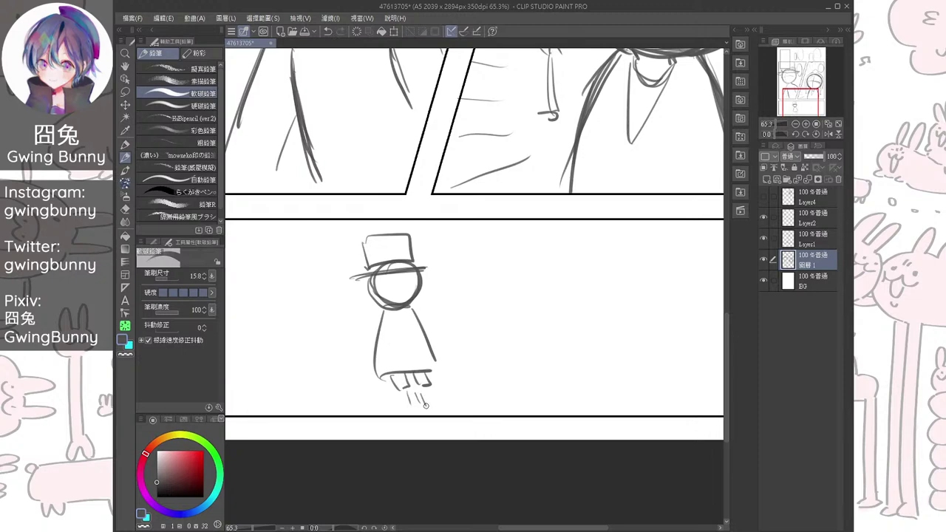
Lasso the small hatted figure in the bottom panel and scale it to 95% width and 96% height
key(m)
mouse_move(311, 310)
mouse_down()
mouse_move(370, 204)
mouse_move(488, 414)
mouse_move(312, 292)
mouse_up()
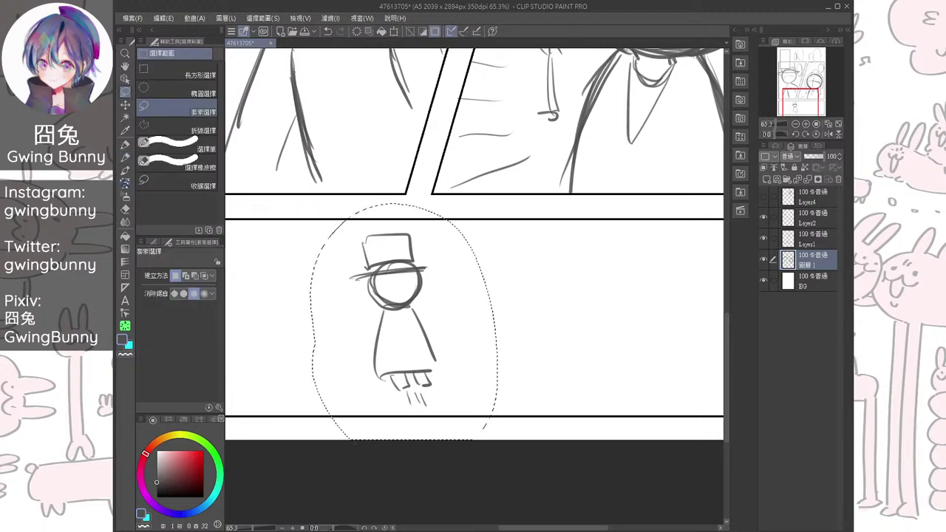
key(ctrl+shift+t)
drag(498, 196, 489, 206)
drag(471, 268, 470, 265)
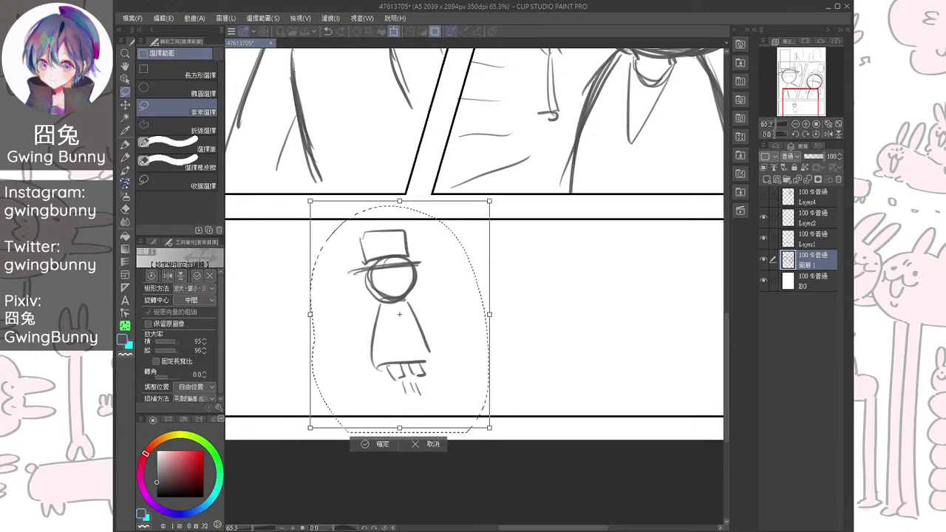
key(Return)
key(ctrl+d)
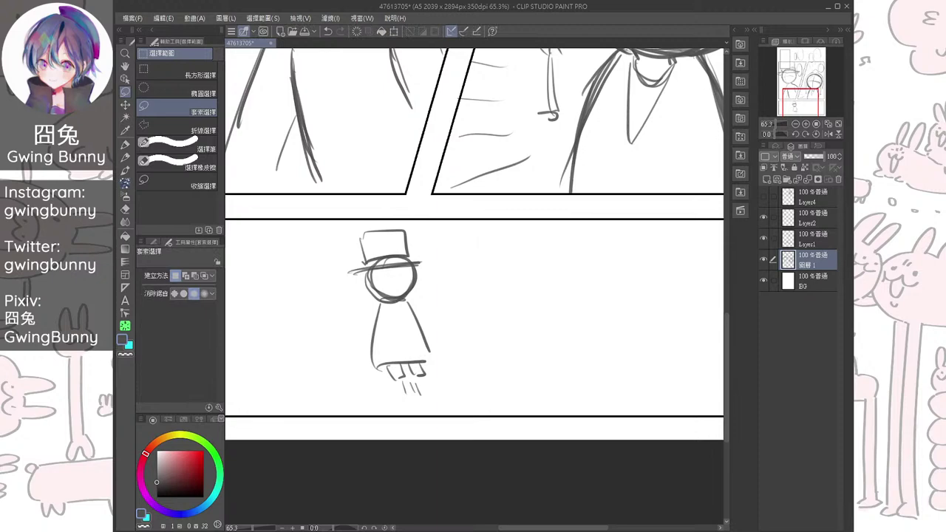
Draw a dust puff beneath the small hatted figure and a round head for a shorter figure beside it
key(p)
mouse_move(372, 408)
mouse_down()
mouse_move(431, 410)
mouse_move(434, 401)
mouse_up()
scroll(523, 319, down, 1)
mouse_move(523, 319)
mouse_down()
mouse_move(474, 323)
mouse_move(512, 322)
mouse_move(480, 303)
mouse_move(517, 325)
mouse_move(479, 302)
mouse_move(514, 338)
mouse_move(510, 329)
mouse_up()
key(ctrl+plus)
key(ctrl+z)
key(ctrl+plus)
key(ctrl+z)
drag(557, 375, 563, 360)
scroll(563, 285, up, 3)
Sketch the shorter figure's body with sloping sides and two stubby legs beneath its round head
mouse_move(508, 279)
mouse_down()
mouse_move(487, 325)
mouse_move(500, 334)
mouse_move(492, 399)
mouse_up()
drag(529, 339, 541, 407)
key(ctrl+z)
key(ctrl+z)
mouse_move(504, 341)
mouse_down()
mouse_move(499, 404)
mouse_move(536, 405)
mouse_move(495, 414)
mouse_up()
mouse_move(520, 370)
mouse_down()
mouse_move(511, 364)
mouse_move(474, 399)
mouse_up()
key(ctrl+z)
key(ctrl+z)
key(ctrl+z)
mouse_move(519, 337)
mouse_down()
mouse_move(530, 395)
mouse_move(494, 415)
mouse_move(519, 415)
mouse_up()
mouse_move(521, 340)
mouse_down()
mouse_move(529, 408)
mouse_move(517, 416)
mouse_up()
drag(498, 386, 506, 385)
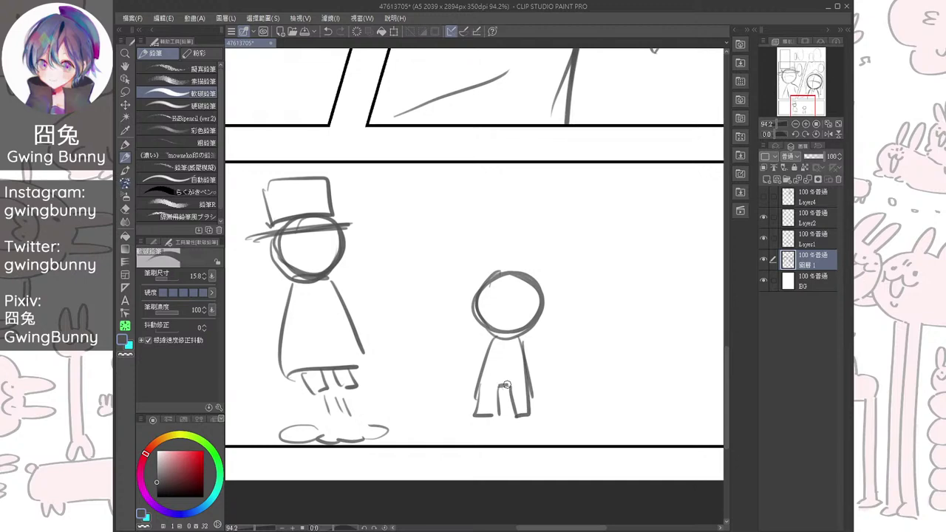
Lasso the shorter figure's head and shrink it slightly, placing it centred over the body
key(m)
mouse_move(444, 295)
mouse_down()
mouse_move(559, 336)
mouse_move(476, 339)
mouse_up()
key(ctrl+t)
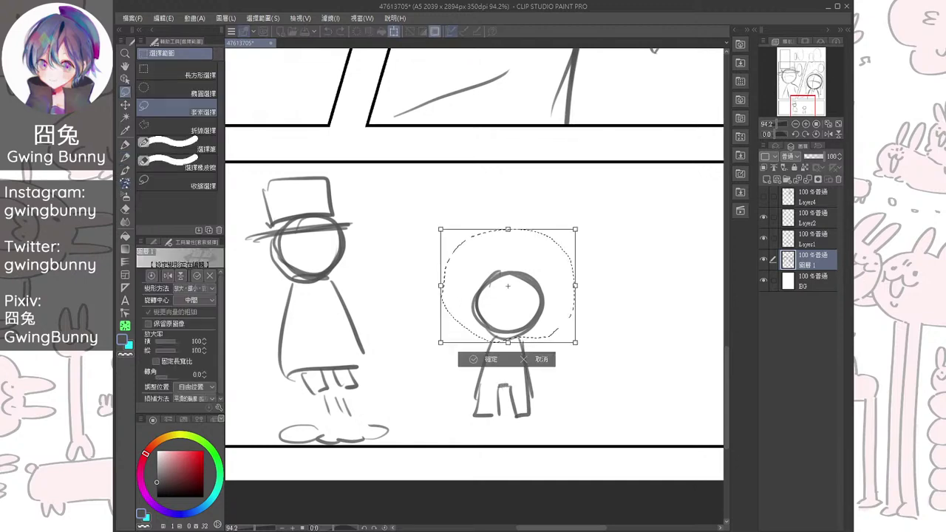
drag(566, 240, 561, 242)
drag(538, 290, 547, 290)
key(Return)
key(ctrl+d)
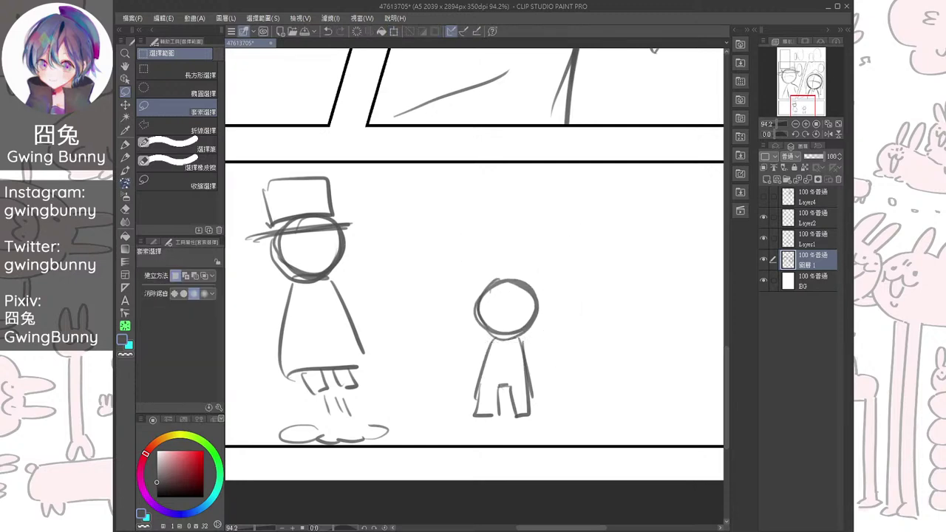
Add an arm on each side of the shorter figure's body
key(p)
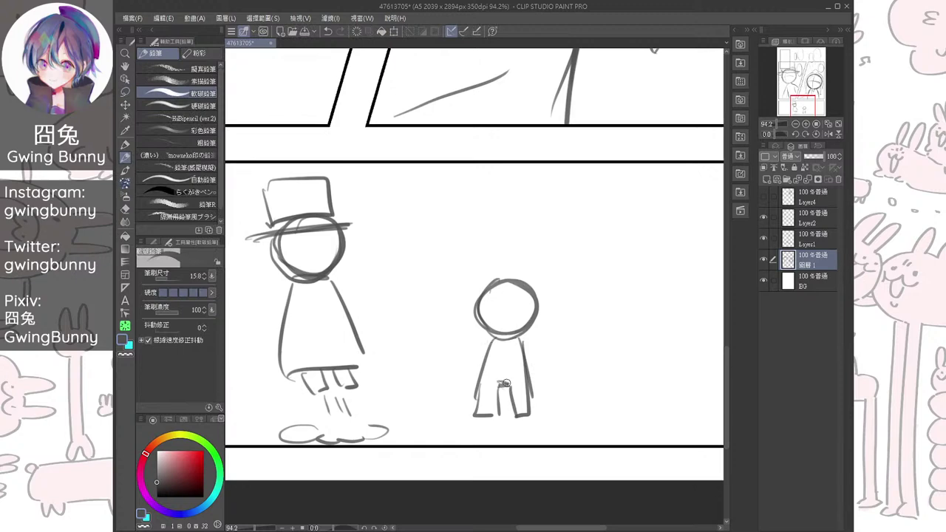
drag(487, 337, 462, 375)
key(ctrl+z)
drag(485, 337, 468, 387)
drag(521, 338, 537, 383)
scroll(554, 329, down, 2)
scroll(558, 333, up, 1)
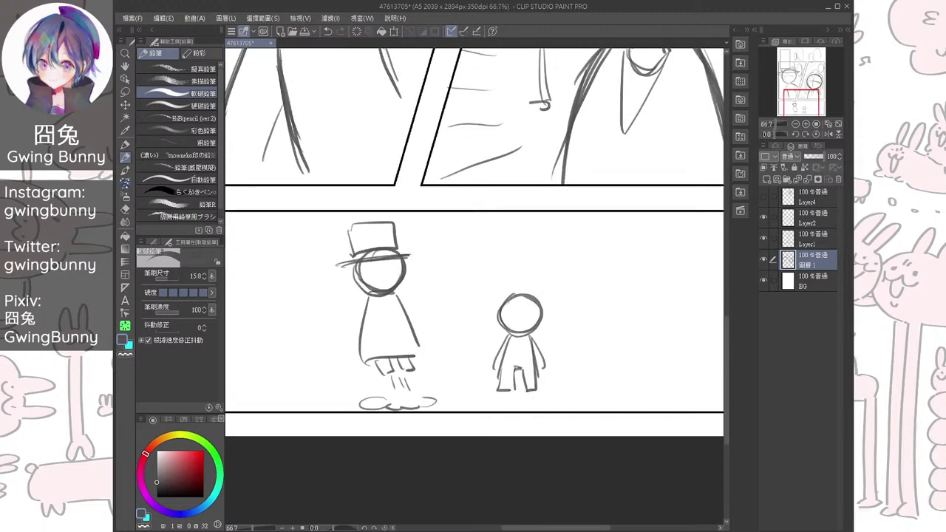
Sketch light vertical and ground lines for the background at the left end of the bottom panel
drag(558, 332, 557, 346)
scroll(563, 332, down, 2)
scroll(591, 330, up, 2)
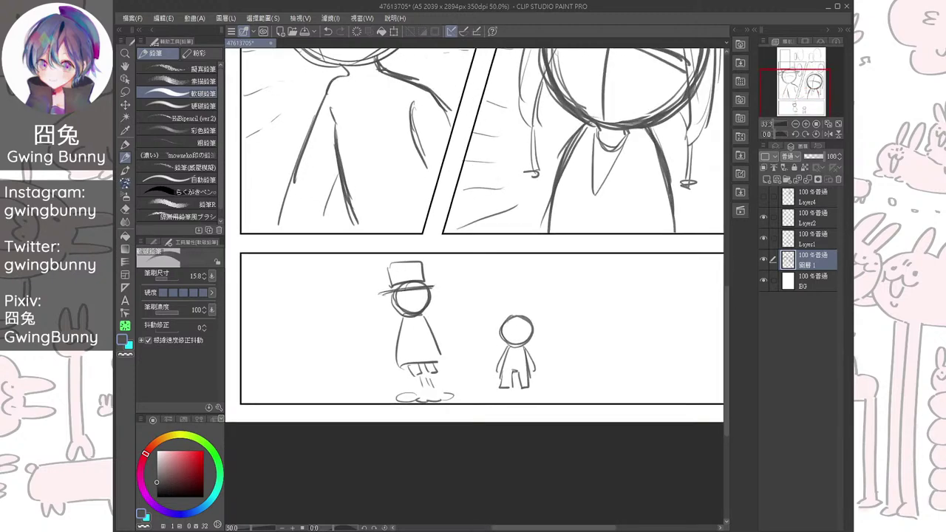
drag(590, 331, 567, 339)
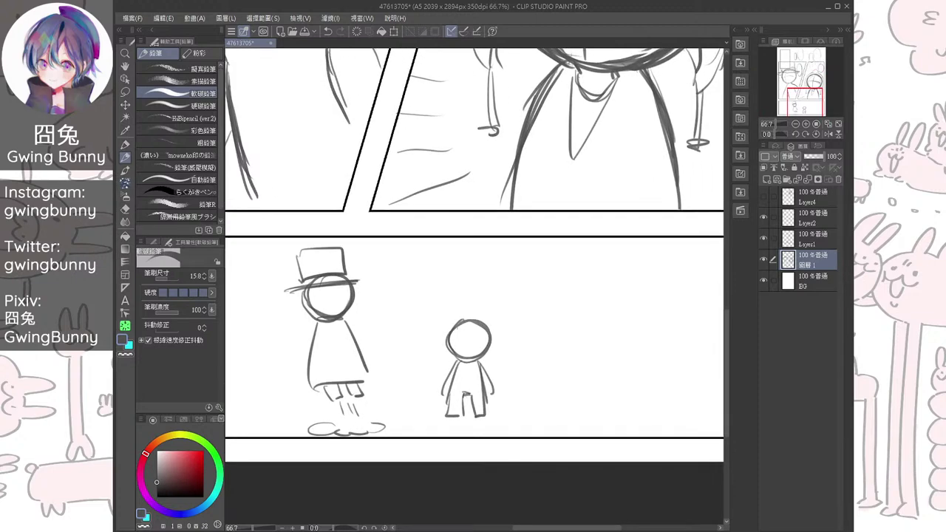
scroll(563, 328, down, 1)
scroll(564, 419, down, 1)
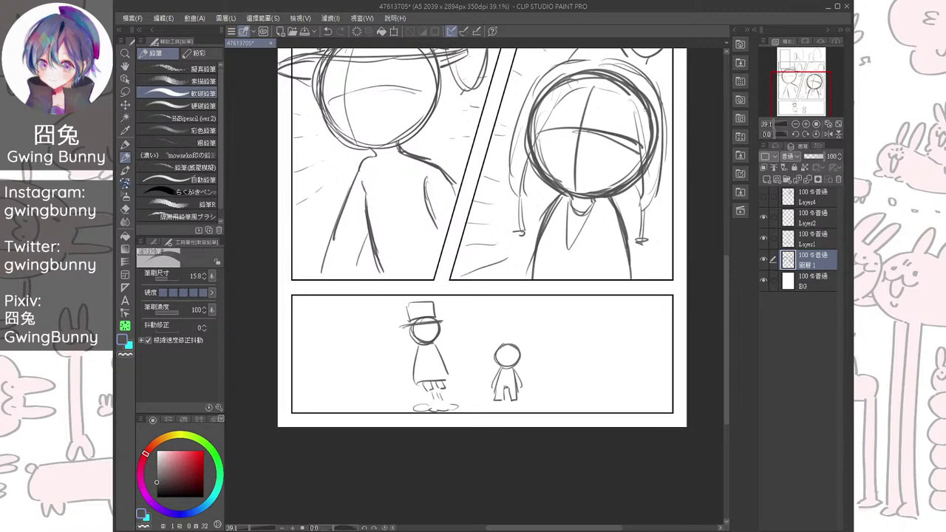
drag(321, 299, 322, 363)
key(ctrl+z)
key(ctrl+z)
drag(329, 305, 329, 366)
drag(294, 386, 349, 366)
Sketch faint boxy buildings with a receding ground line at the right end of the bottom panel
mouse_move(619, 370)
mouse_down()
mouse_move(672, 388)
mouse_move(644, 372)
mouse_move(645, 303)
mouse_move(648, 369)
mouse_up()
mouse_move(641, 333)
mouse_down()
mouse_move(610, 336)
mouse_move(619, 380)
mouse_up()
mouse_move(593, 320)
mouse_down()
mouse_move(627, 327)
mouse_move(578, 320)
mouse_move(570, 372)
mouse_up()
key(ctrl+z)
key(ctrl+z)
scroll(639, 337, up, 1)
key(ctrl+z)
drag(545, 365, 567, 377)
drag(563, 320, 549, 363)
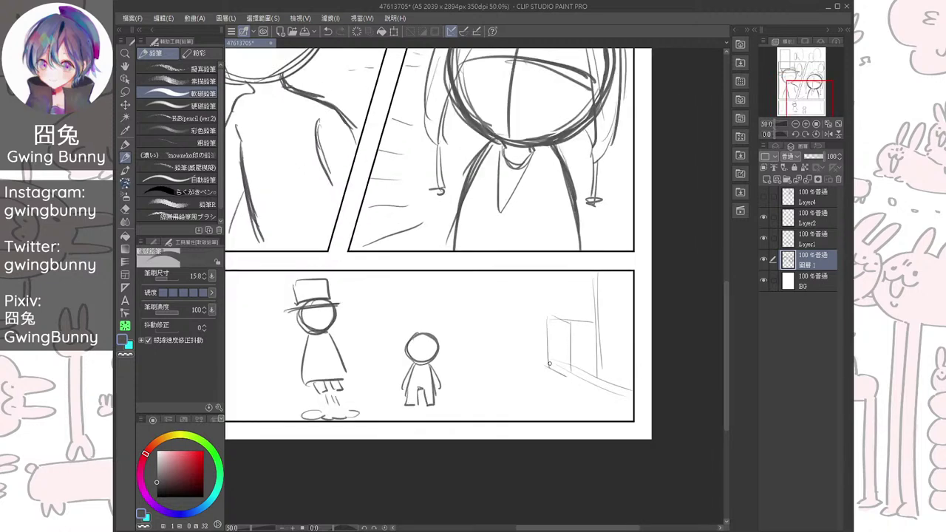
key(ctrl+z)
drag(549, 319, 548, 368)
drag(578, 293, 577, 321)
drag(487, 333, 599, 315)
Build up the left background of the bottom panel with a faint building outline and a receding ground line
drag(316, 261, 314, 347)
drag(312, 285, 336, 280)
drag(334, 281, 330, 338)
mouse_move(307, 353)
mouse_down()
mouse_move(328, 345)
mouse_move(317, 373)
mouse_move(265, 390)
mouse_up()
scroll(477, 295, down, 3)
Sketch the curved left contour of a cropped head in the narrow upper-left panel
drag(476, 296, 464, 325)
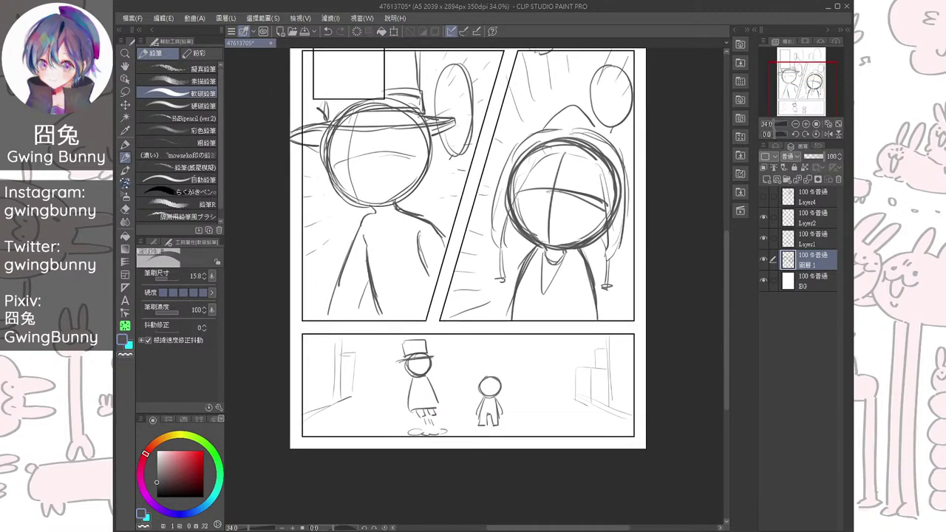
scroll(467, 286, up, 2)
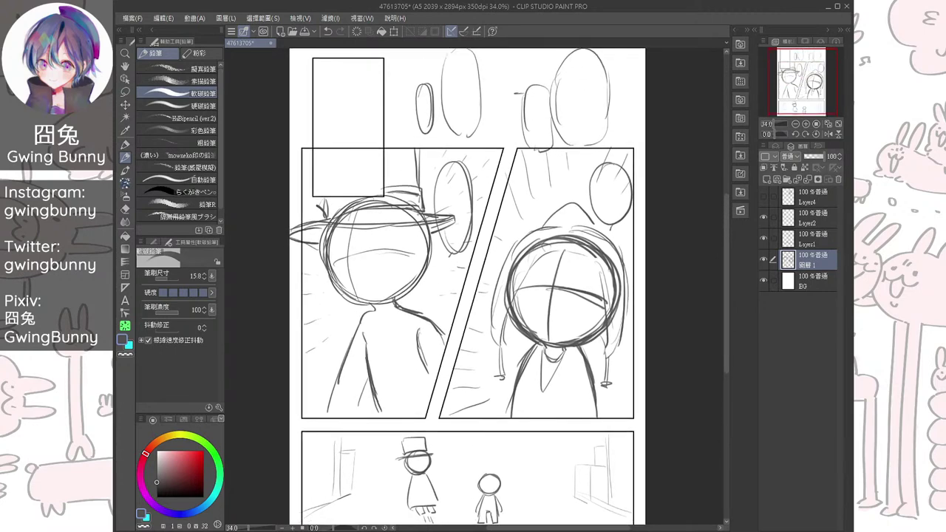
drag(343, 220, 427, 431)
scroll(436, 327, up, 4)
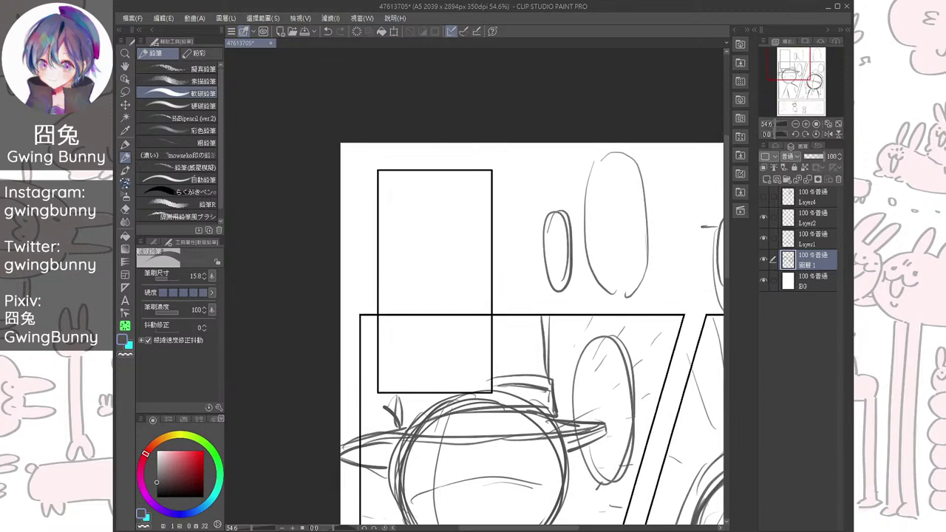
drag(488, 325, 458, 336)
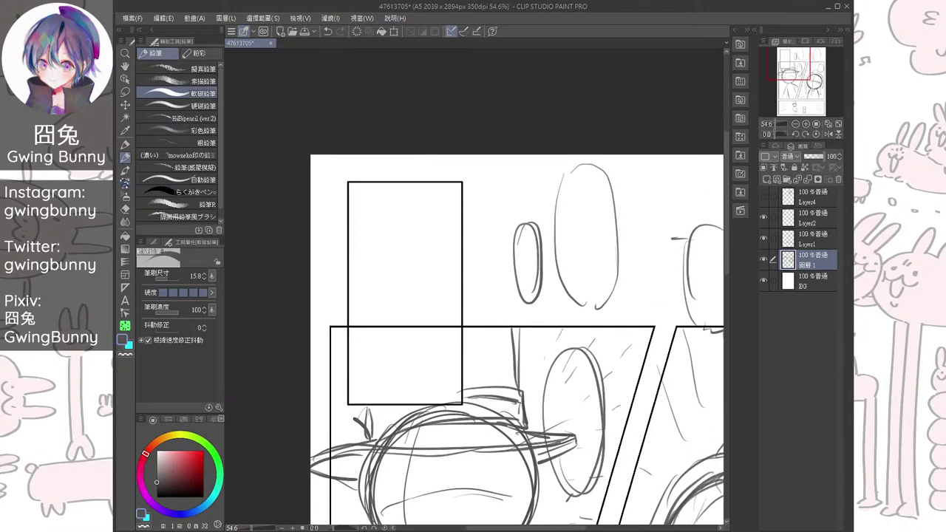
drag(393, 209, 419, 319)
key(ctrl+z)
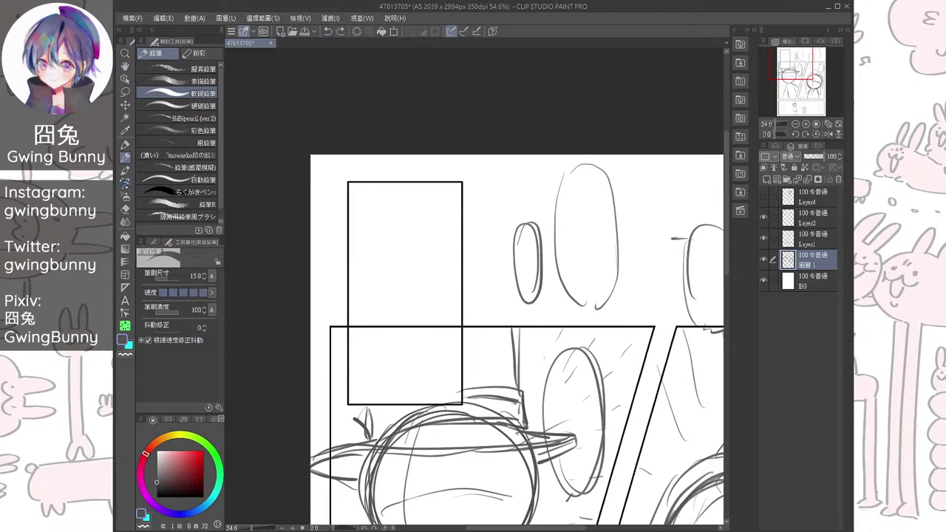
drag(389, 230, 412, 334)
key(ctrl+z)
mouse_move(396, 221)
mouse_down()
mouse_move(426, 323)
mouse_move(436, 328)
mouse_up()
mouse_move(395, 241)
mouse_down()
mouse_move(439, 194)
mouse_move(403, 302)
mouse_move(451, 321)
mouse_move(443, 197)
mouse_move(419, 199)
mouse_move(451, 195)
mouse_move(442, 325)
mouse_move(451, 325)
mouse_move(424, 360)
mouse_move(434, 350)
mouse_move(437, 379)
mouse_up()
key(ctrl+z)
key(ctrl+z)
Add the neck and shoulder line below the cropped head and reinforce the head's upper curve
mouse_move(452, 341)
mouse_down()
mouse_move(415, 362)
mouse_move(412, 399)
mouse_up()
mouse_move(452, 336)
mouse_down()
mouse_move(412, 388)
mouse_move(417, 397)
mouse_up()
drag(406, 216, 452, 196)
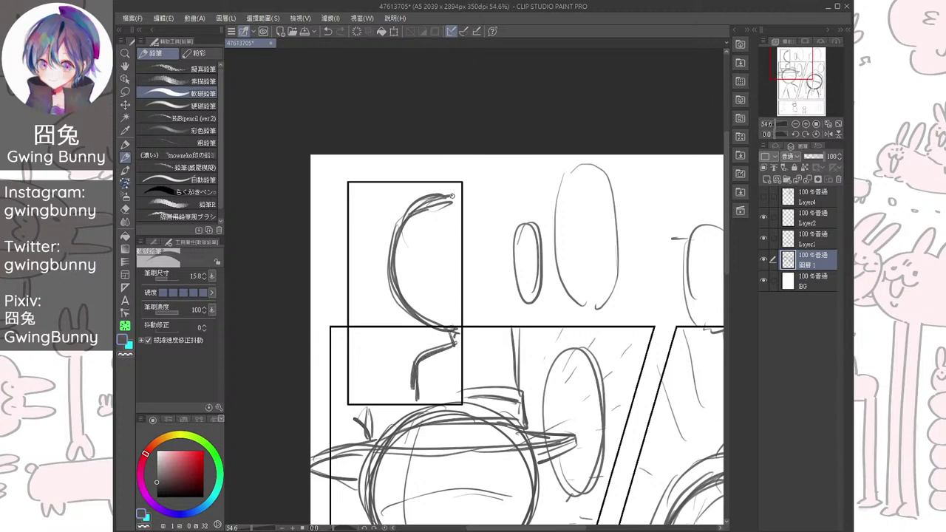
Draw a rounded ear on the left side of the cropped head
drag(390, 259, 398, 310)
key(ctrl+z)
mouse_move(389, 258)
mouse_down()
mouse_move(379, 296)
mouse_move(401, 305)
mouse_up()
mouse_move(409, 266)
mouse_down()
mouse_move(412, 299)
mouse_move(403, 303)
mouse_move(443, 332)
mouse_up()
key(ctrl+z)
drag(350, 249, 452, 247)
key(ctrl+z)
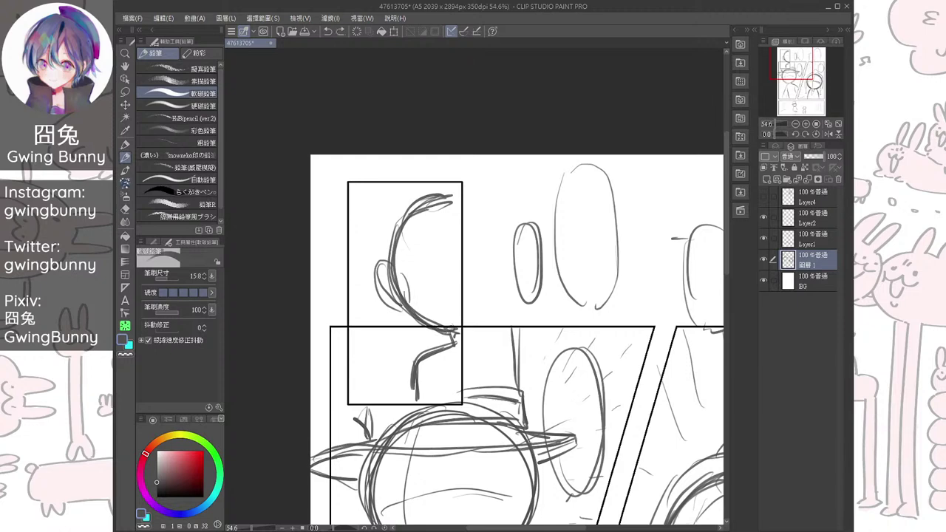
Sketch a hat on the cropped head with a pointed brim, a hatband and a crown edge
mouse_move(352, 248)
mouse_down()
mouse_move(456, 230)
mouse_move(460, 242)
mouse_move(373, 238)
mouse_move(456, 207)
mouse_up()
drag(383, 230, 456, 216)
drag(385, 184, 386, 203)
mouse_move(377, 187)
mouse_down()
mouse_move(383, 210)
mouse_move(350, 245)
mouse_move(385, 210)
mouse_up()
drag(360, 256, 392, 255)
Add light face and shoulder strokes to the cropped figure and small dashes behind its neck
drag(396, 247, 416, 293)
mouse_move(412, 280)
mouse_down()
mouse_move(459, 325)
mouse_move(457, 335)
mouse_move(419, 350)
mouse_move(399, 400)
mouse_move(352, 370)
mouse_up()
key(ctrl+minus)
drag(345, 296, 335, 302)
mouse_move(354, 304)
mouse_down()
mouse_move(346, 310)
mouse_move(355, 314)
mouse_move(355, 340)
mouse_up()
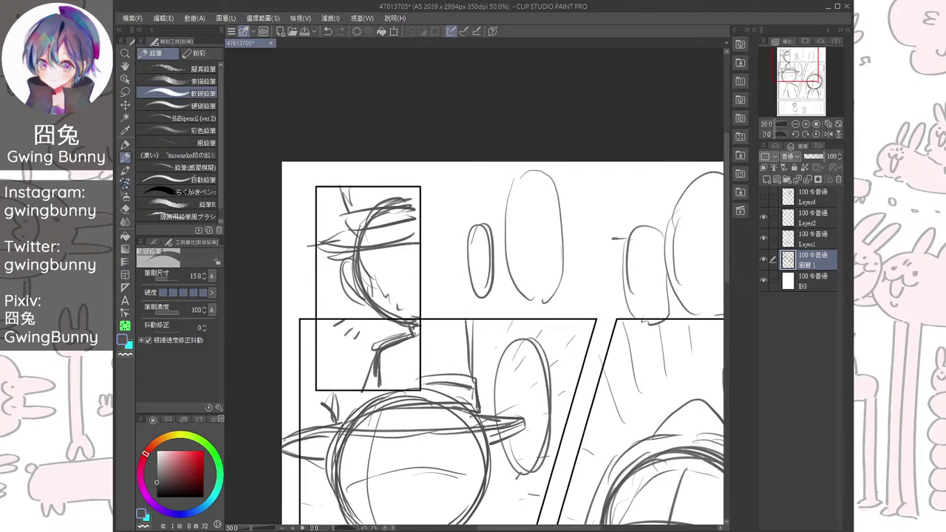
Lasso the small oval speech bubble and move it up against the narrow upper-left panel
key(m)
mouse_move(454, 300)
mouse_down()
mouse_move(488, 204)
mouse_move(492, 312)
mouse_move(458, 319)
mouse_up()
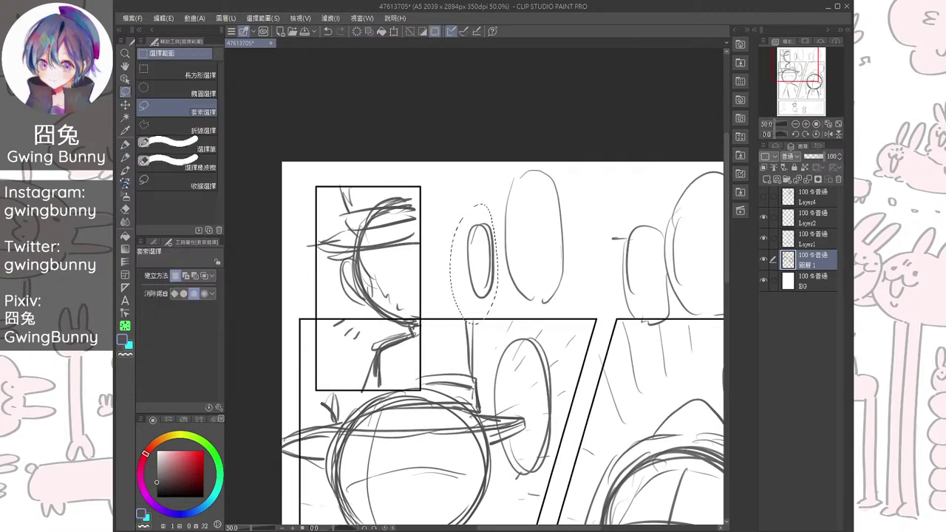
key(ctrl+d)
mouse_move(452, 268)
mouse_down()
mouse_move(486, 198)
mouse_move(504, 251)
mouse_move(457, 297)
mouse_move(441, 268)
mouse_move(452, 237)
mouse_move(429, 208)
mouse_move(432, 275)
mouse_move(442, 248)
mouse_up()
key(ctrl+t)
key(Return)
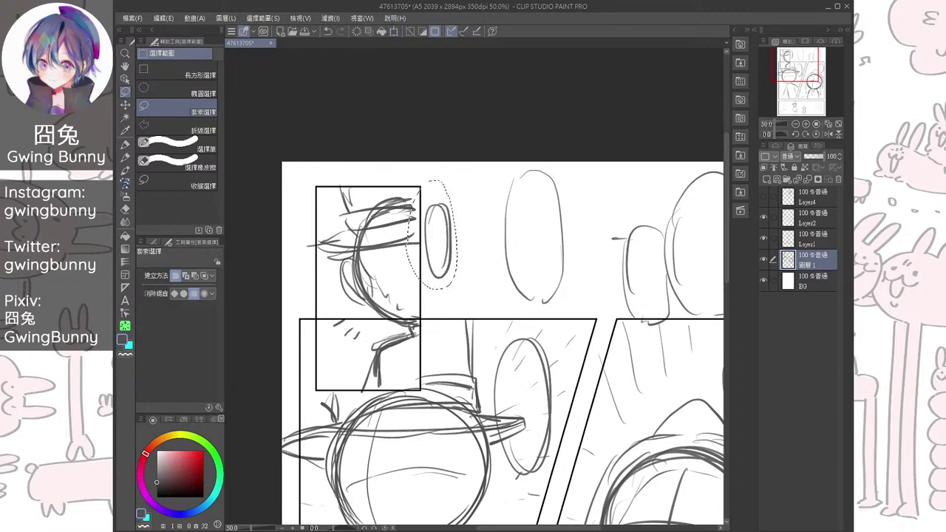
Lower the rough sketch layer's opacity to 41% and add a new layer above it
key(ctrl+minus)
drag(473, 311, 410, 194)
scroll(455, 296, up, 1)
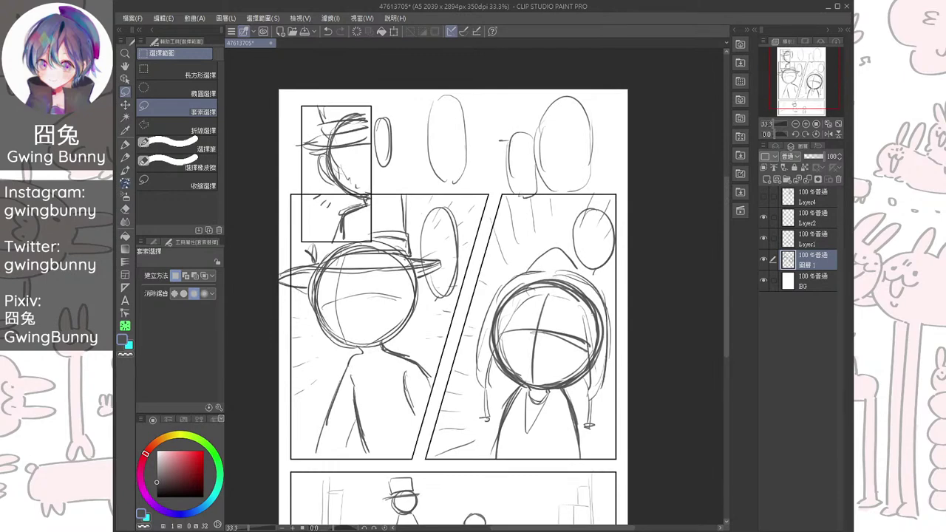
click(812, 157)
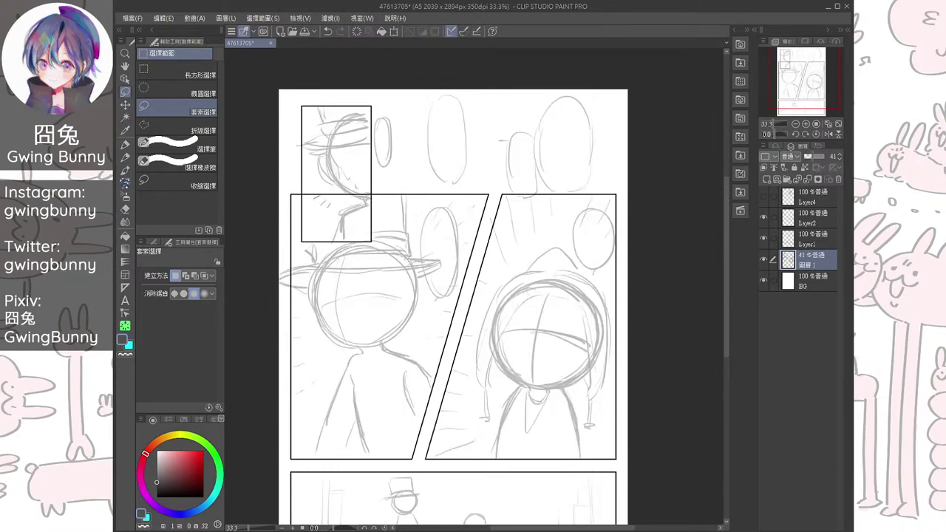
click(766, 179)
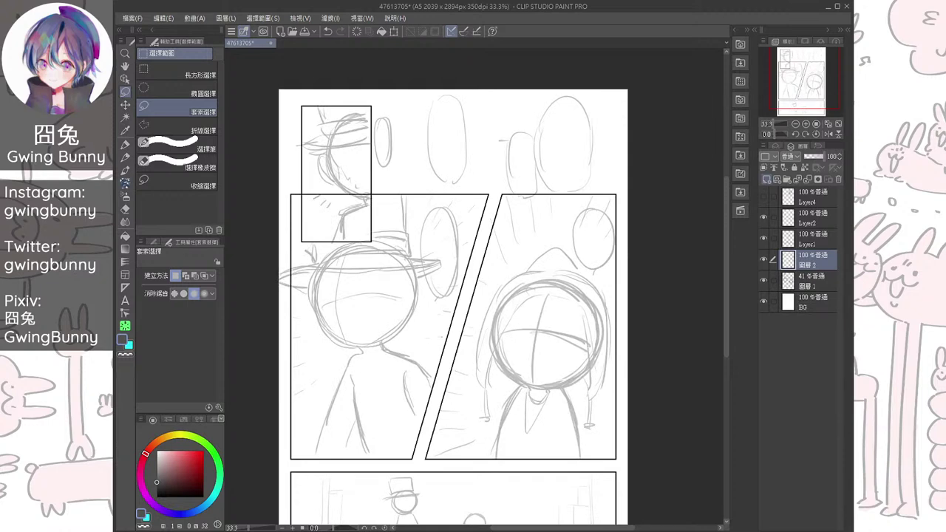
Choose a dark red and outline the ear of the cropped figure with the pencil over the faded sketch
click(188, 464)
drag(458, 295, 491, 315)
drag(389, 165, 470, 165)
mouse_move(309, 218)
mouse_down()
mouse_move(350, 258)
mouse_move(384, 257)
mouse_move(314, 275)
mouse_move(373, 317)
mouse_move(383, 300)
mouse_up()
key(ctrl+d)
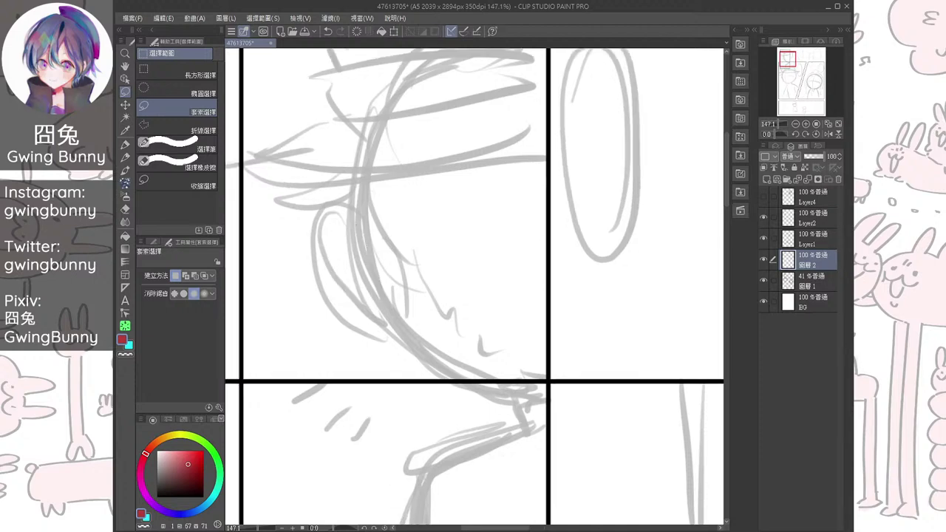
key(p)
mouse_move(355, 224)
mouse_down()
mouse_move(386, 325)
mouse_move(359, 327)
mouse_move(390, 309)
mouse_up()
scroll(378, 297, up, 3)
key(ctrl+z)
mouse_move(333, 214)
mouse_down()
mouse_move(312, 210)
mouse_move(382, 336)
mouse_up()
mouse_move(345, 221)
mouse_down()
mouse_move(404, 319)
mouse_move(388, 337)
mouse_up()
key(ctrl+z)
key(ctrl+z)
drag(352, 215, 399, 318)
mouse_move(346, 330)
mouse_down()
mouse_move(374, 333)
mouse_move(392, 323)
mouse_up()
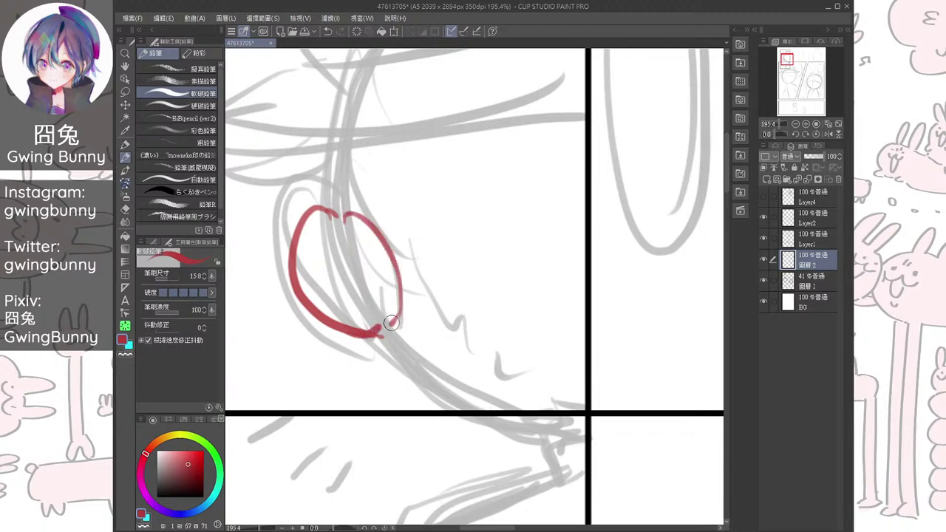
Rework the inner side of the red ear with a right-hand curve and a thin inner line
key(ctrl+z)
key(ctrl+z)
mouse_move(353, 249)
mouse_down()
mouse_move(374, 298)
mouse_move(351, 272)
mouse_move(368, 313)
mouse_move(461, 387)
mouse_move(404, 358)
mouse_up()
key(ctrl+z)
drag(354, 233, 383, 349)
drag(360, 259, 432, 386)
key(ctrl+z)
key(ctrl+z)
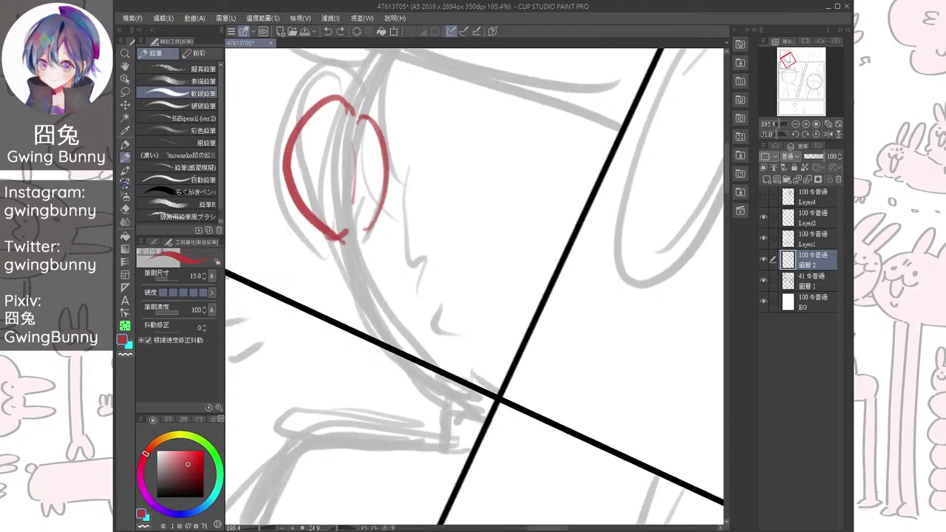
Trace the jawline in red from the ear's lower end down to the neck
mouse_move(346, 237)
mouse_down()
mouse_move(391, 344)
mouse_move(432, 391)
mouse_move(450, 402)
mouse_move(500, 392)
mouse_move(460, 395)
mouse_up()
key(ctrl+z)
key(ctrl+z)
key(ctrl+z)
key(ctrl+z)
mouse_move(368, 223)
mouse_down()
mouse_move(403, 329)
mouse_move(462, 398)
mouse_move(512, 388)
mouse_move(458, 353)
mouse_move(490, 348)
mouse_move(454, 384)
mouse_move(493, 368)
mouse_move(507, 307)
mouse_move(529, 279)
mouse_up()
key(ctrl+z)
Draw the neck and a ruffled collar in red over the cropped figure's shoulder sketch
mouse_move(490, 307)
mouse_down()
mouse_move(528, 300)
mouse_move(481, 323)
mouse_up()
mouse_move(496, 330)
mouse_down()
mouse_move(525, 322)
mouse_move(520, 302)
mouse_move(540, 270)
mouse_up()
drag(416, 295, 423, 304)
mouse_move(418, 290)
mouse_down()
mouse_move(481, 266)
mouse_move(469, 275)
mouse_up()
drag(418, 311, 504, 267)
mouse_move(421, 331)
mouse_down()
mouse_move(496, 290)
mouse_move(466, 285)
mouse_up()
mouse_move(388, 312)
mouse_down()
mouse_move(392, 344)
mouse_move(438, 324)
mouse_move(379, 324)
mouse_up()
mouse_move(392, 344)
mouse_down()
mouse_move(398, 332)
mouse_move(478, 302)
mouse_up()
mouse_move(462, 269)
mouse_down()
mouse_move(494, 264)
mouse_move(518, 228)
mouse_up()
Draw the figure's sloping back line in red from the collar down to the panel's lower edge
drag(411, 294, 362, 406)
scroll(492, 240, down, 1)
key(ctrl+z)
drag(395, 297, 353, 419)
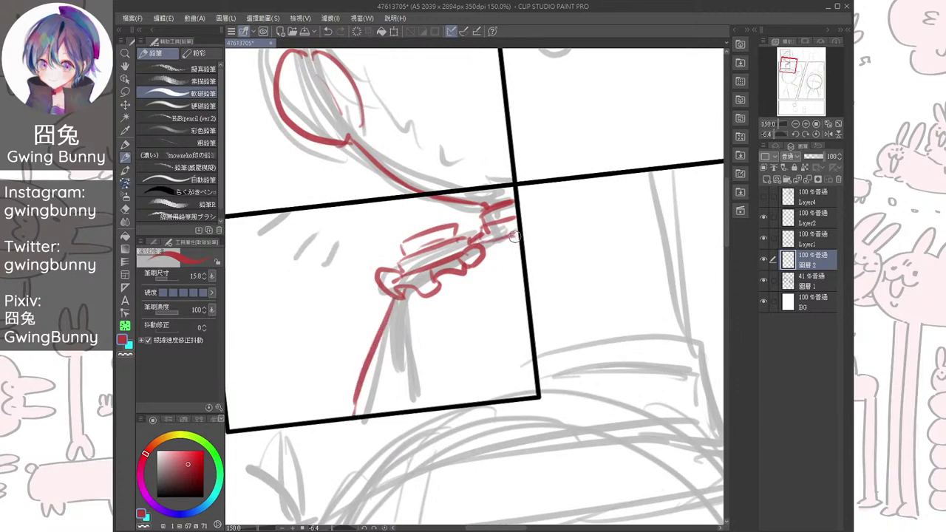
Add a red curve below the collar at the small panel's right edge and finish the back line at its lower edge
mouse_move(484, 250)
mouse_down()
mouse_move(521, 252)
mouse_move(506, 267)
mouse_move(513, 323)
mouse_up()
scroll(510, 269, down, 1)
key(ctrl+at)
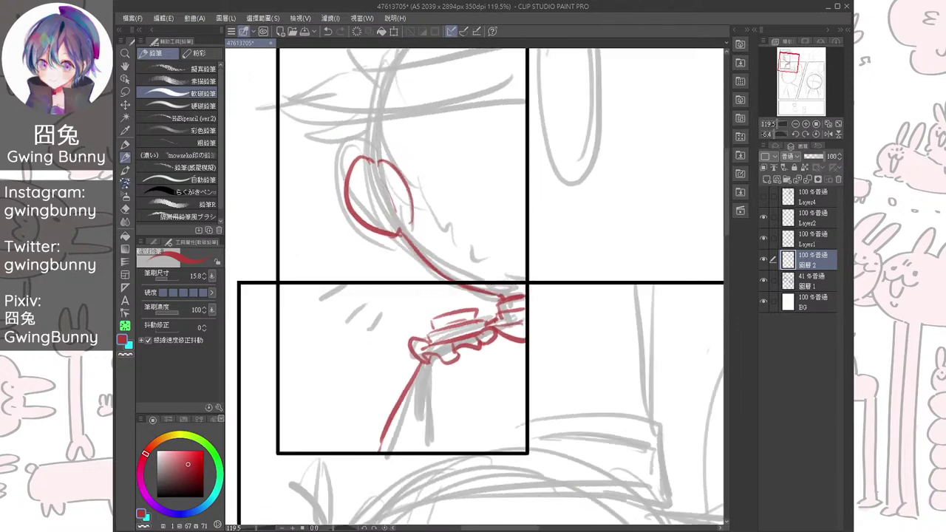
drag(382, 439, 375, 456)
Draw the hat brim's long lower edge, its pointed left end and the hat band's left corner in red over the sketch
mouse_move(443, 296)
mouse_down()
mouse_move(444, 391)
mouse_move(461, 405)
mouse_up()
mouse_move(413, 185)
mouse_down()
mouse_move(298, 275)
mouse_move(507, 184)
mouse_up()
mouse_move(313, 191)
mouse_down()
mouse_move(336, 226)
mouse_move(351, 229)
mouse_move(396, 148)
mouse_up()
key(ctrl+z)
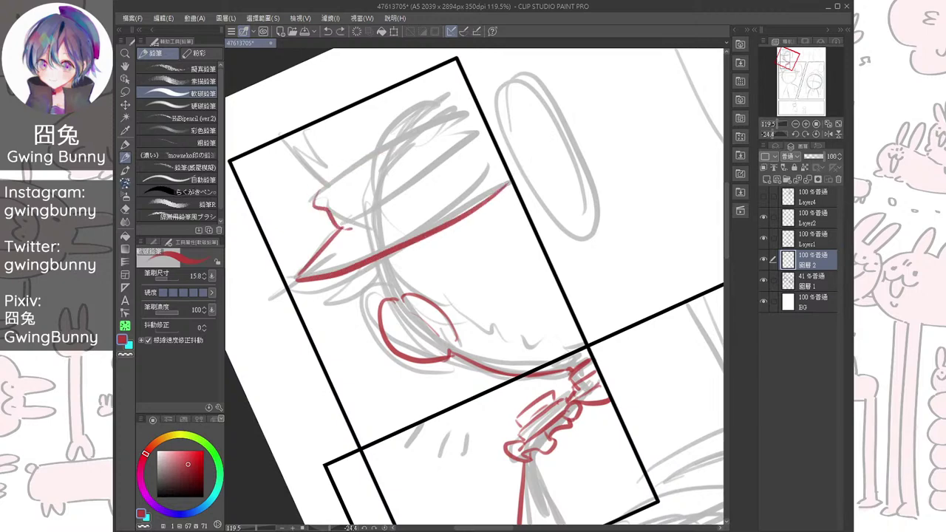
Draw the hat band and the crown's left side in red, with a knot at the panel edge and a small fold line
drag(314, 197, 475, 109)
mouse_move(339, 227)
mouse_down()
mouse_move(468, 148)
mouse_move(477, 132)
mouse_move(467, 111)
mouse_move(475, 139)
mouse_up()
drag(467, 110, 474, 106)
drag(478, 142, 489, 138)
key(ctrl+at)
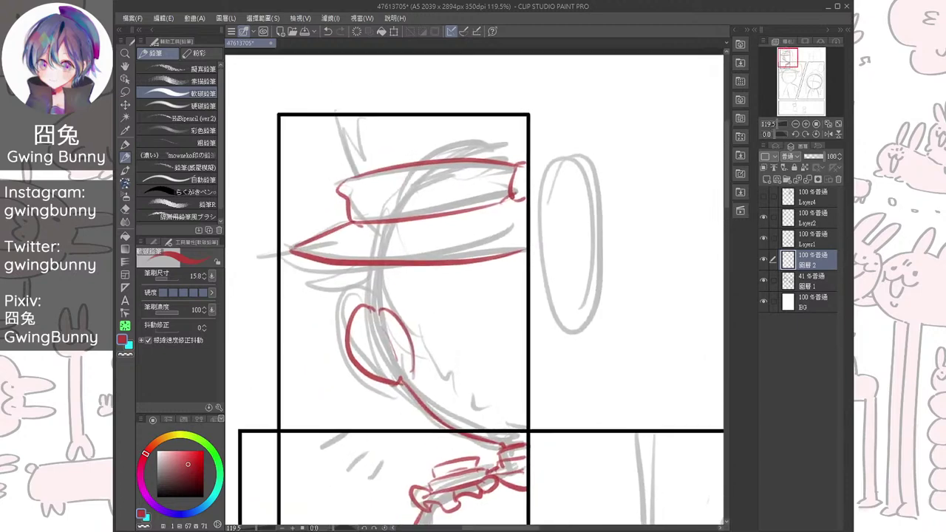
drag(334, 117, 347, 175)
drag(500, 182, 479, 186)
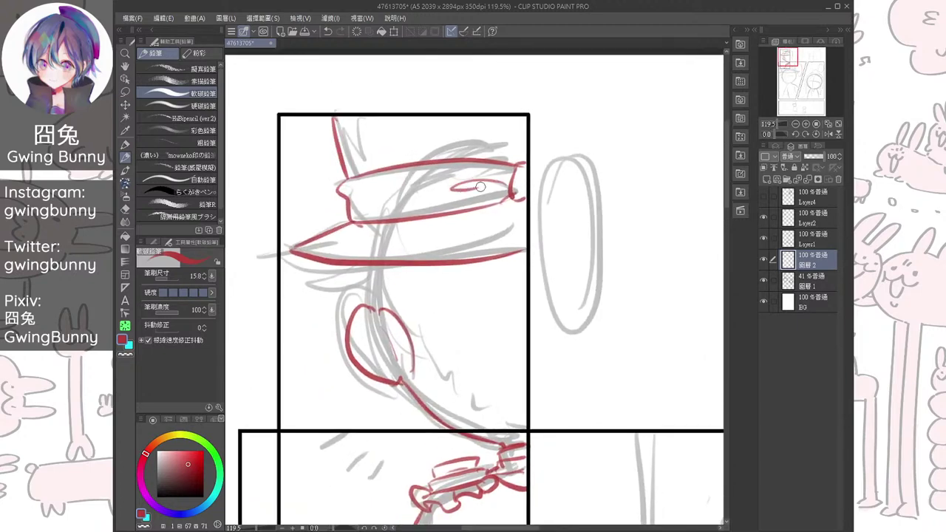
Draw red hair locks hanging from beneath the hat brim beside the ear
mouse_move(355, 269)
mouse_down()
mouse_move(361, 258)
mouse_move(359, 276)
mouse_move(374, 267)
mouse_up()
mouse_move(367, 272)
mouse_down()
mouse_move(348, 293)
mouse_move(370, 275)
mouse_move(363, 333)
mouse_up()
key(ctrl+z)
key(ctrl+z)
drag(395, 290, 386, 297)
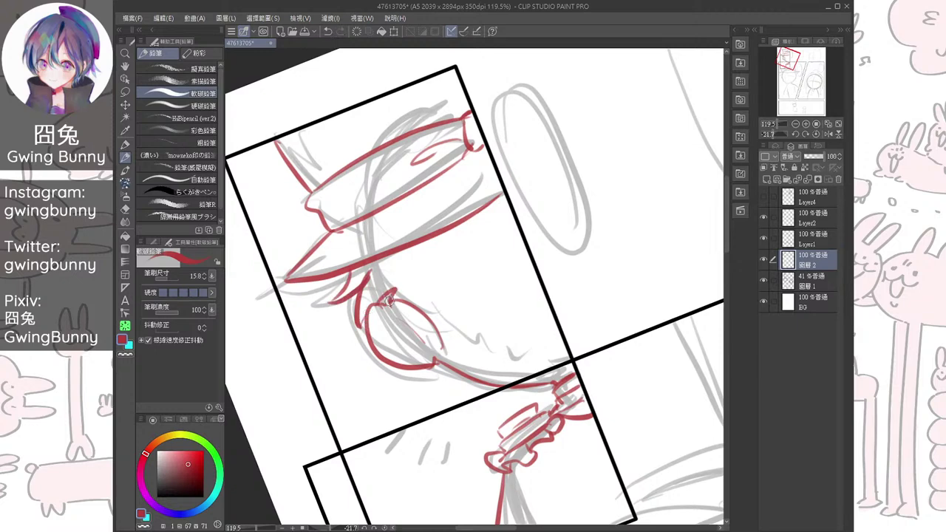
Rework the hair by the ear and draw jagged red strands running from the ear down to the panel's right edge
key(ctrl+@)
key(ctrl+z)
drag(384, 258, 361, 325)
mouse_move(380, 289)
mouse_down()
mouse_move(417, 296)
mouse_move(439, 339)
mouse_up()
mouse_move(442, 338)
mouse_down()
mouse_move(470, 382)
mouse_move(519, 411)
mouse_move(468, 389)
mouse_up()
key(ctrl+z)
mouse_move(416, 341)
mouse_down()
mouse_move(426, 365)
mouse_move(489, 380)
mouse_up()
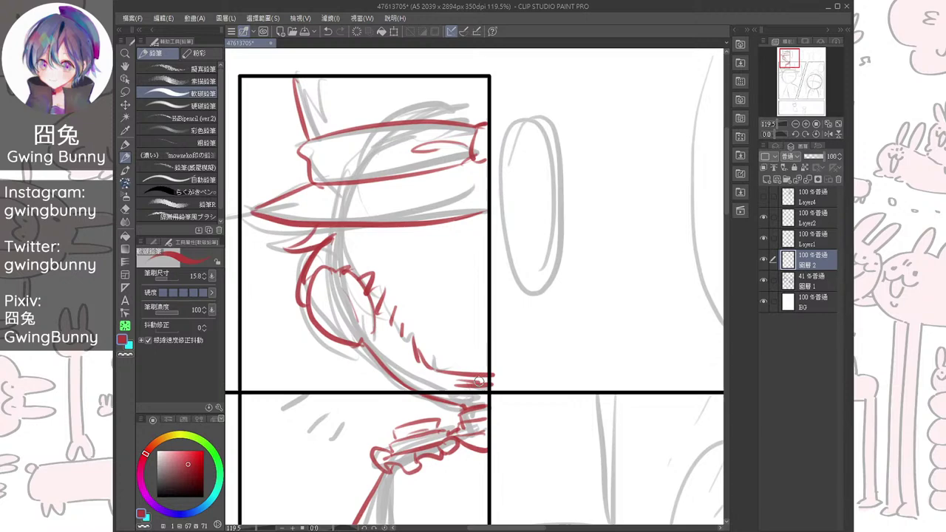
Lasso the red ear, move it slightly down and to the right, and clear the selection
key(m)
mouse_move(334, 362)
mouse_down()
mouse_move(306, 297)
mouse_move(346, 260)
mouse_move(383, 307)
mouse_move(362, 343)
mouse_move(334, 360)
mouse_up()
key(ctrl+t)
drag(362, 303, 371, 316)
key(Return)
key(ctrl+d)
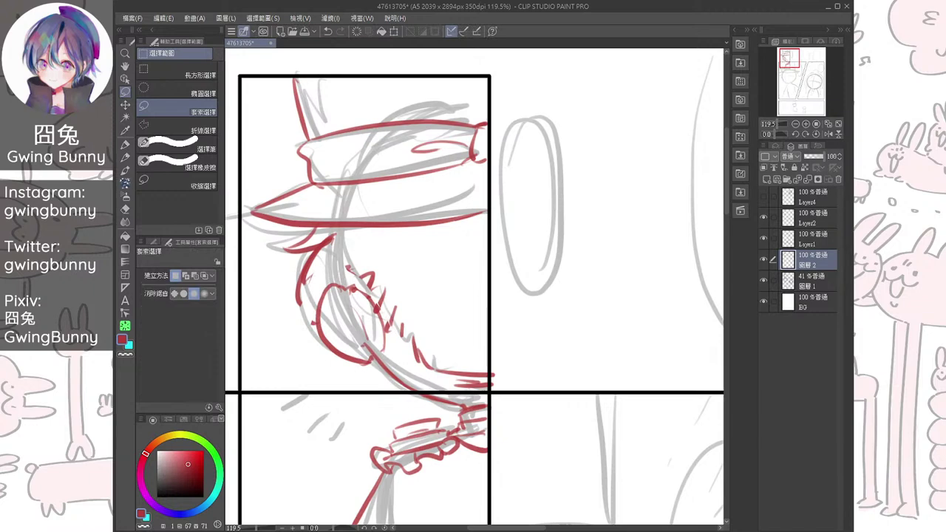
Fill in red hair strokes between the hanging lock and the repositioned ear
key(e)
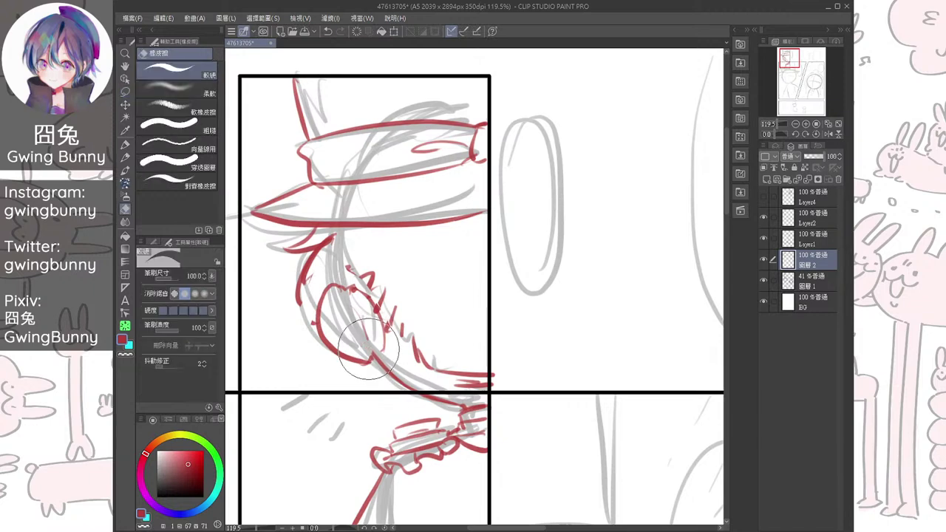
key(p)
drag(315, 280, 312, 319)
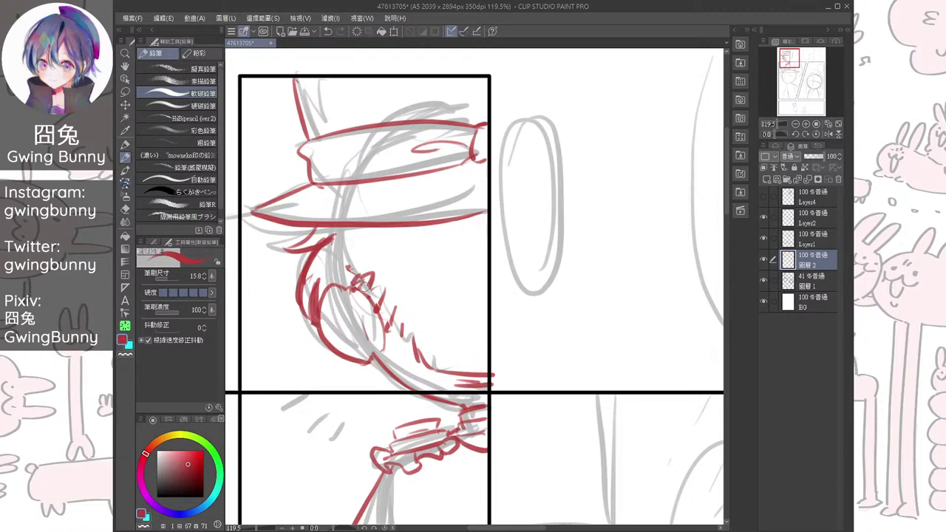
Outline the left side of the face in red in the lower-left panel, from the hat brim past the cheek to the chin
scroll(362, 283, down, 5)
drag(444, 332, 469, 291)
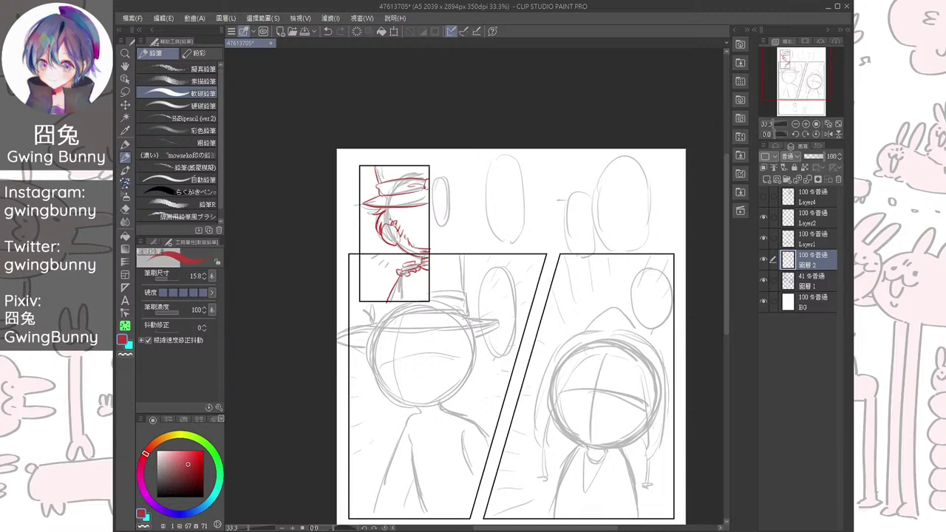
drag(437, 352, 470, 295)
scroll(470, 296, up, 5)
mouse_move(325, 244)
mouse_down()
mouse_move(313, 265)
mouse_move(310, 338)
mouse_move(327, 308)
mouse_up()
scroll(326, 307, up, 1)
key(ctrl+z)
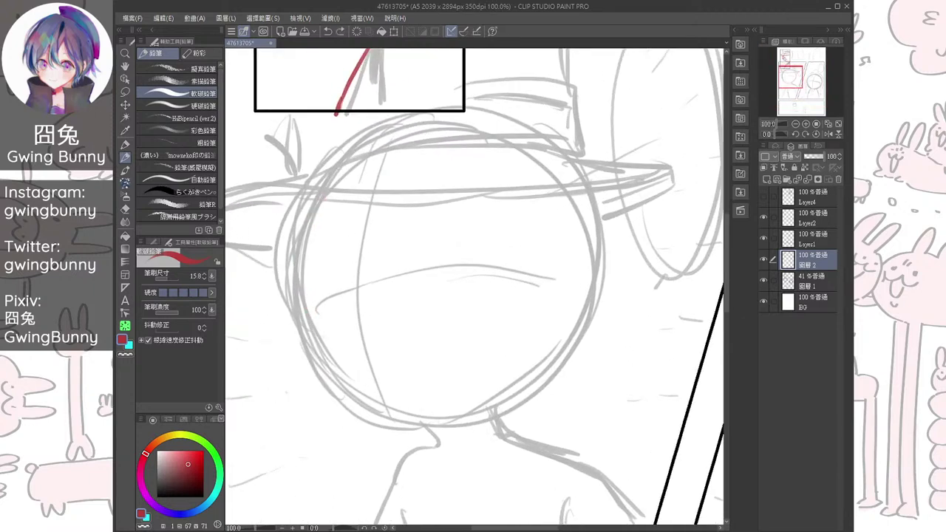
mouse_move(329, 199)
mouse_down()
mouse_move(304, 309)
mouse_move(319, 309)
mouse_up()
mouse_move(306, 255)
mouse_down()
mouse_move(329, 318)
mouse_move(331, 353)
mouse_move(381, 406)
mouse_up()
mouse_move(330, 357)
mouse_down()
mouse_move(413, 425)
mouse_move(443, 421)
mouse_up()
Draw the right side of the jaw in red along the inside of the head circle
mouse_move(518, 364)
mouse_down()
mouse_move(618, 408)
mouse_move(394, 458)
mouse_move(394, 373)
mouse_move(364, 331)
mouse_move(380, 426)
mouse_up()
drag(329, 330, 392, 438)
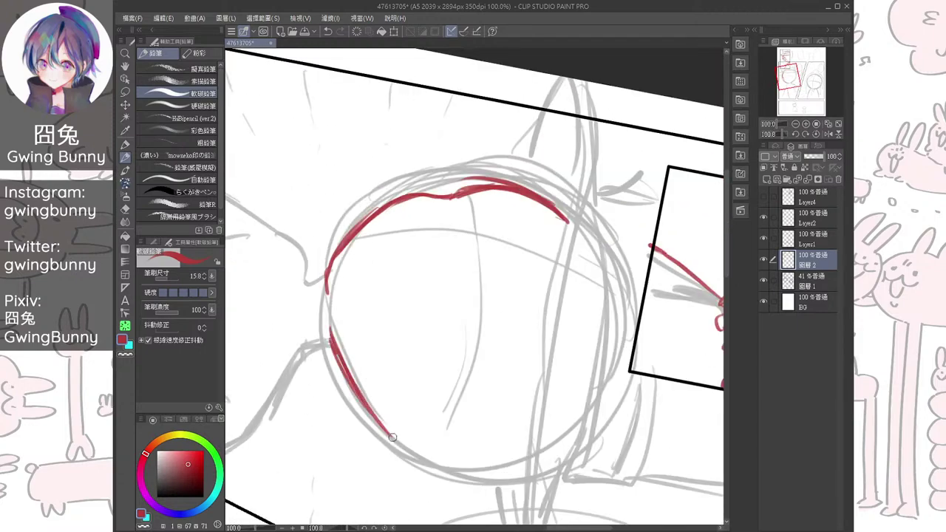
mouse_move(328, 296)
mouse_down()
mouse_move(388, 406)
mouse_move(458, 425)
mouse_move(505, 423)
mouse_up()
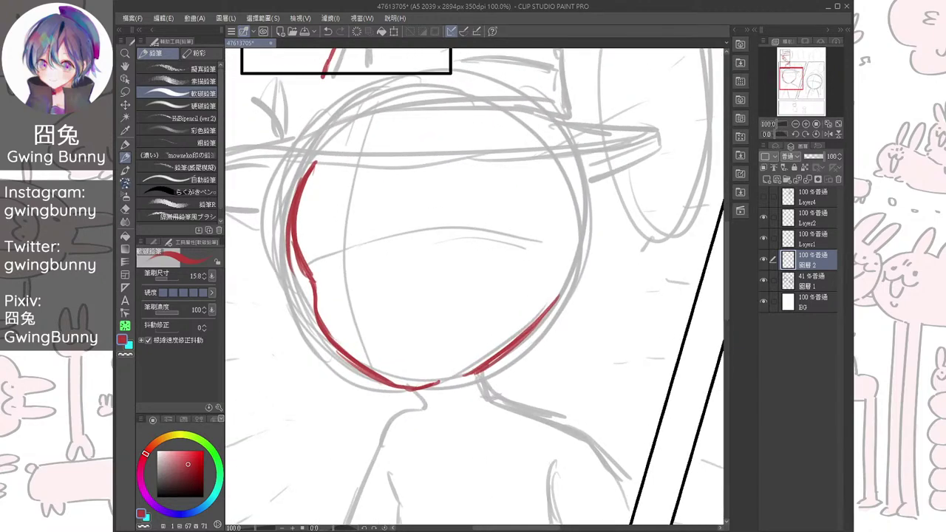
Lasso the right jaw stroke, move it slightly up and to the left, and clear the selection
drag(473, 295, 470, 304)
key(m)
mouse_move(456, 461)
mouse_down()
mouse_move(548, 389)
mouse_move(456, 353)
mouse_move(451, 460)
mouse_up()
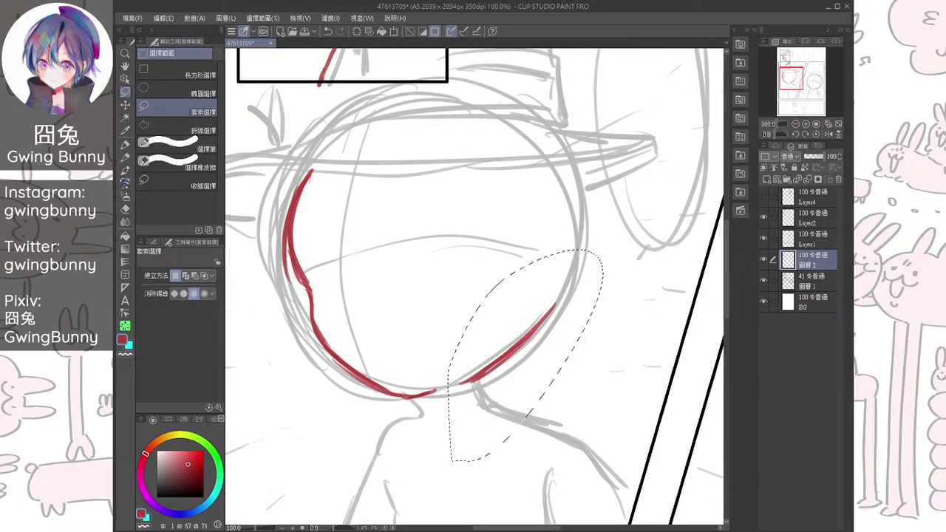
key(ctrl+t)
drag(523, 355, 518, 350)
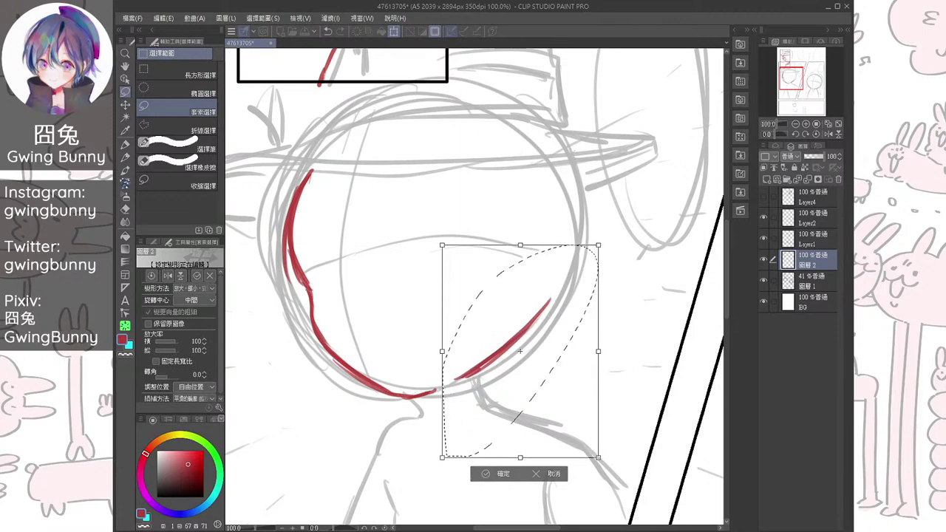
key(Return)
key(ctrl+d)
Draw the curved ear in red above the right jaw stroke and connect the two lines
key(p)
mouse_move(543, 221)
mouse_down()
mouse_move(535, 305)
mouse_move(525, 306)
mouse_move(509, 343)
mouse_up()
drag(533, 307, 493, 353)
key(e)
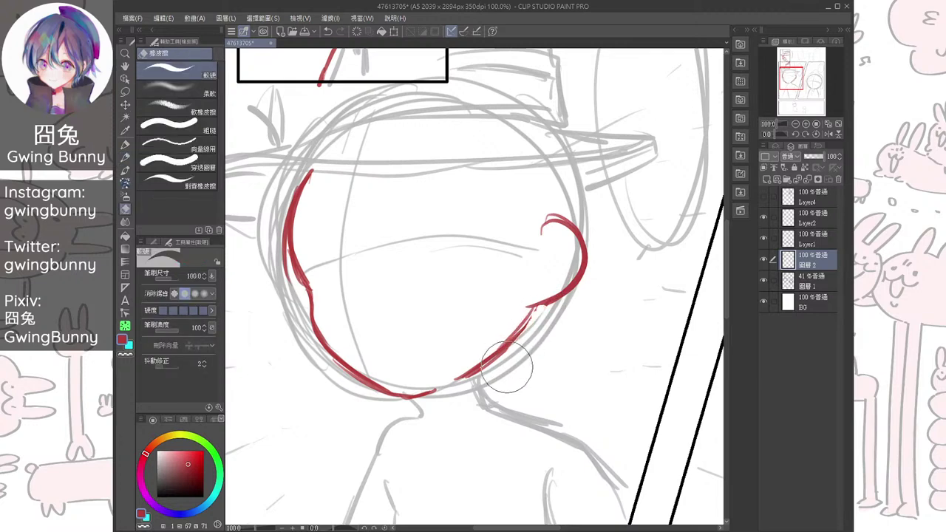
key(p)
drag(540, 307, 513, 339)
Erase the upturned end of the chin line and redraw it as a smoother stroke
scroll(466, 298, down, 1)
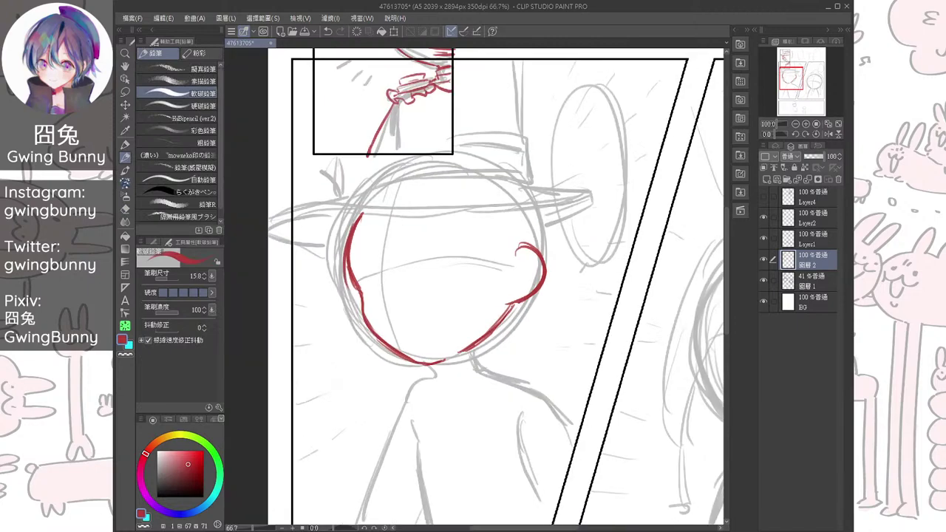
scroll(482, 317, down, 2)
scroll(483, 316, up, 3)
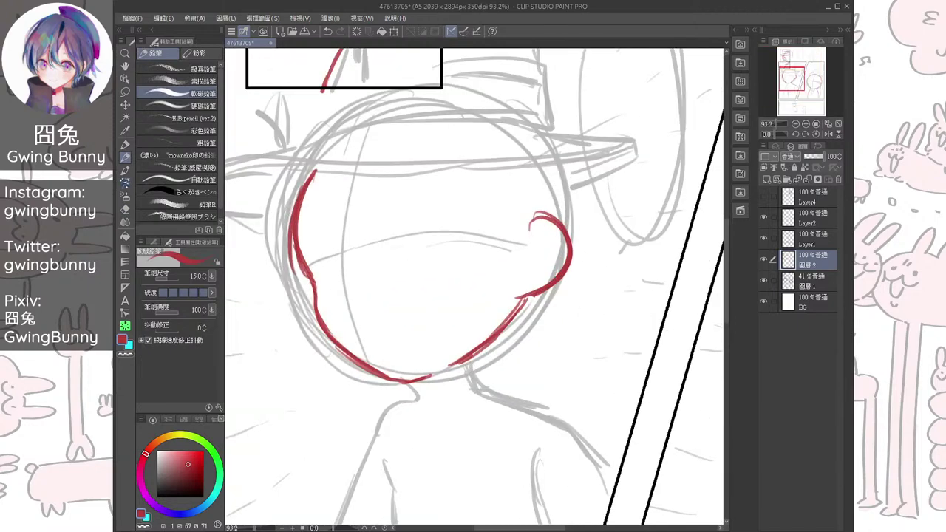
key(e)
mouse_move(407, 392)
mouse_down()
mouse_move(420, 382)
mouse_move(379, 380)
mouse_move(341, 277)
mouse_move(344, 377)
mouse_move(329, 336)
mouse_move(359, 392)
mouse_up()
key(p)
scroll(443, 307, up, 1)
key(ctrl+at)
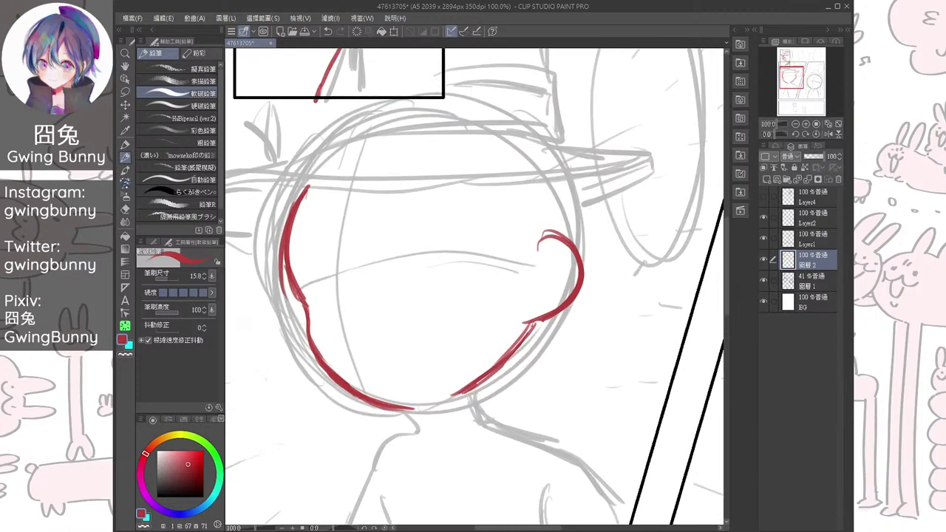
Draw a slanted open mouth in red above the chin, undoing the first attempts
mouse_move(345, 346)
mouse_down()
mouse_move(381, 332)
mouse_move(373, 336)
mouse_up()
key(ctrl+z)
mouse_move(375, 332)
mouse_down()
mouse_move(384, 330)
mouse_move(395, 357)
mouse_move(427, 348)
mouse_move(414, 378)
mouse_up()
scroll(376, 233, up, 3)
key(ctrl+z)
key(ctrl+z)
mouse_move(336, 361)
mouse_down()
mouse_move(377, 392)
mouse_move(407, 382)
mouse_up()
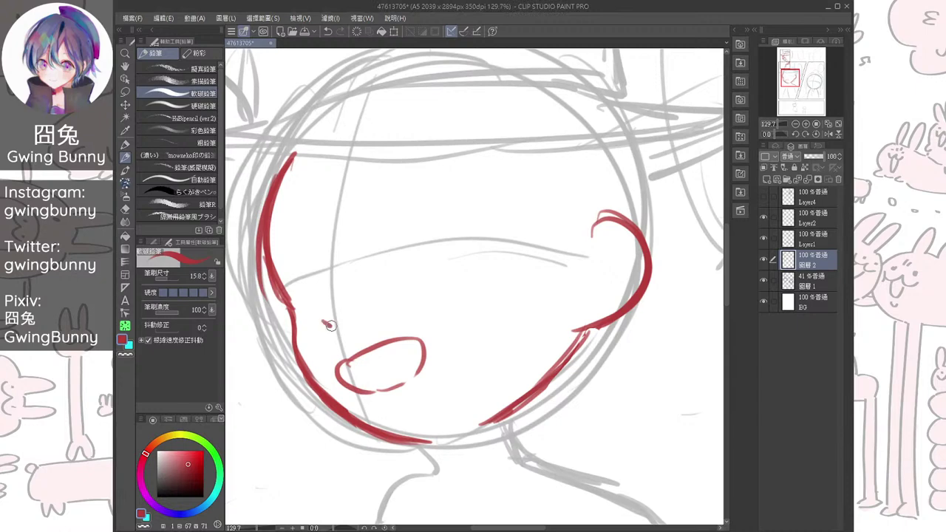
Draw a short red nose stroke above and to the left of the mouth
drag(328, 290, 327, 332)
key(ctrl+z)
drag(370, 281, 364, 302)
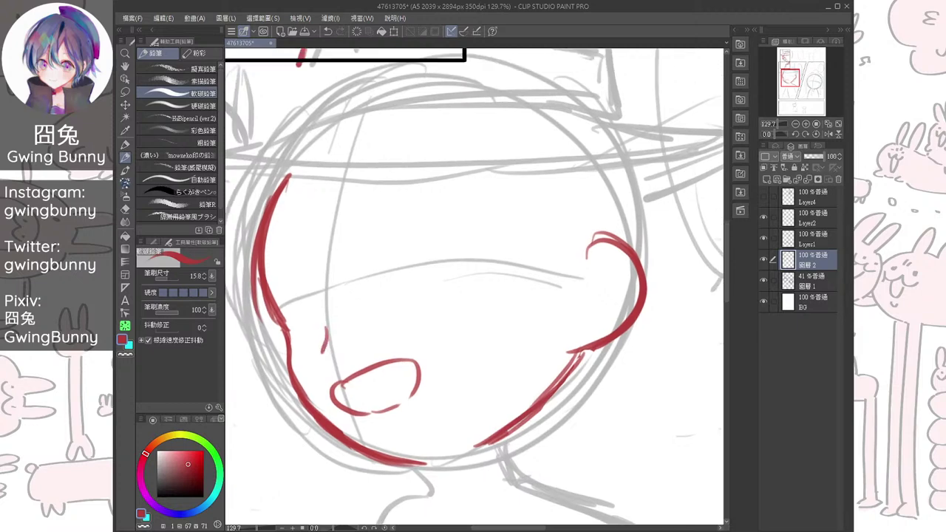
Draw the thick arched upper lid of the right-hand eye in red on the horizontal guideline
drag(395, 243, 471, 230)
key(ctrl+z)
mouse_move(395, 275)
mouse_down()
mouse_move(401, 258)
mouse_move(436, 242)
mouse_move(469, 263)
mouse_up()
drag(397, 263, 462, 264)
drag(430, 242, 479, 271)
mouse_move(429, 244)
mouse_down()
mouse_move(444, 242)
mouse_move(483, 270)
mouse_move(384, 284)
mouse_move(433, 281)
mouse_up()
drag(466, 260, 472, 313)
scroll(474, 285, down, 3)
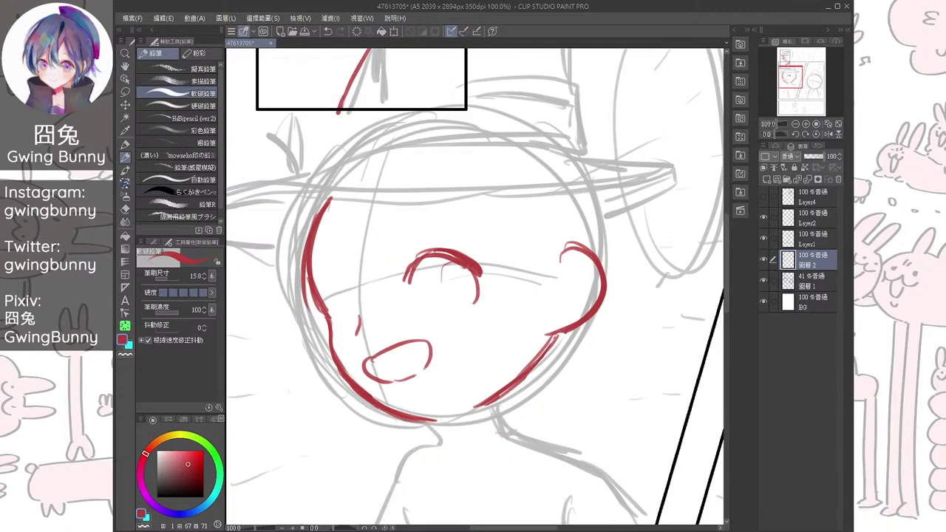
Work out the iris outline beneath the right-hand eye's upper lid with repeated strokes and undos
scroll(488, 294, up, 5)
key(ctrl+z)
key(ctrl+z)
mouse_move(430, 245)
mouse_down()
mouse_move(415, 301)
mouse_move(471, 294)
mouse_up()
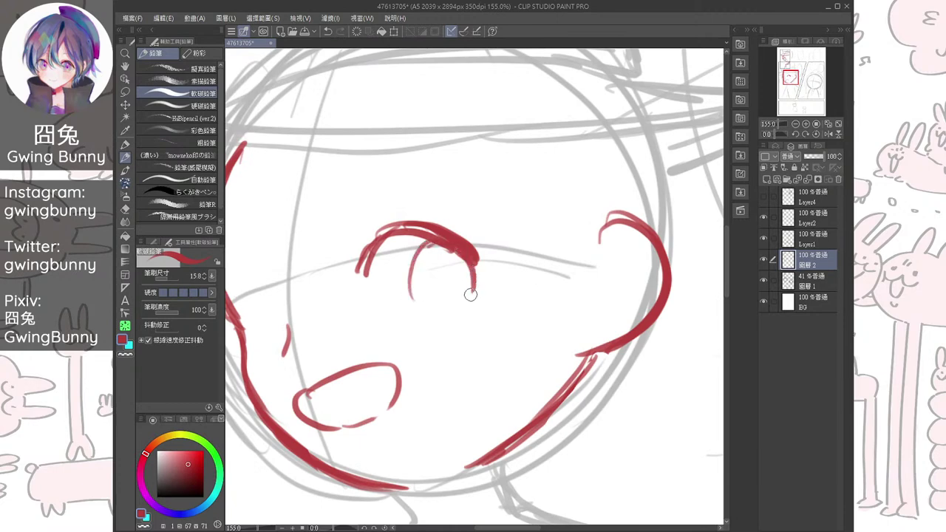
drag(427, 243, 426, 315)
key(ctrl+z)
mouse_move(427, 244)
mouse_down()
mouse_move(420, 310)
mouse_move(461, 307)
mouse_move(472, 293)
mouse_move(462, 308)
mouse_up()
drag(425, 327, 456, 319)
key(ctrl+z)
key(ctrl+z)
key(ctrl+z)
Add lower lid strokes, thicken the lid's outer corner and draw a small pupil in the right-hand eye
drag(465, 304, 481, 291)
mouse_move(473, 256)
mouse_down()
mouse_move(478, 283)
mouse_move(483, 267)
mouse_move(475, 290)
mouse_up()
mouse_move(413, 231)
mouse_down()
mouse_move(366, 272)
mouse_move(478, 325)
mouse_up()
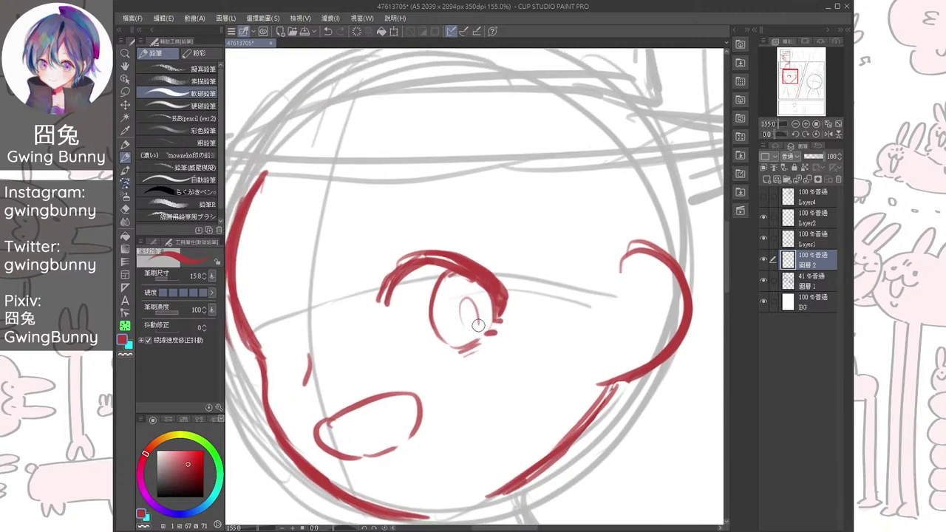
Draw the left-hand eye's arched upper lid in red against the cheek line
mouse_move(252, 315)
mouse_down()
mouse_move(296, 322)
mouse_move(358, 297)
mouse_move(301, 281)
mouse_move(354, 301)
mouse_up()
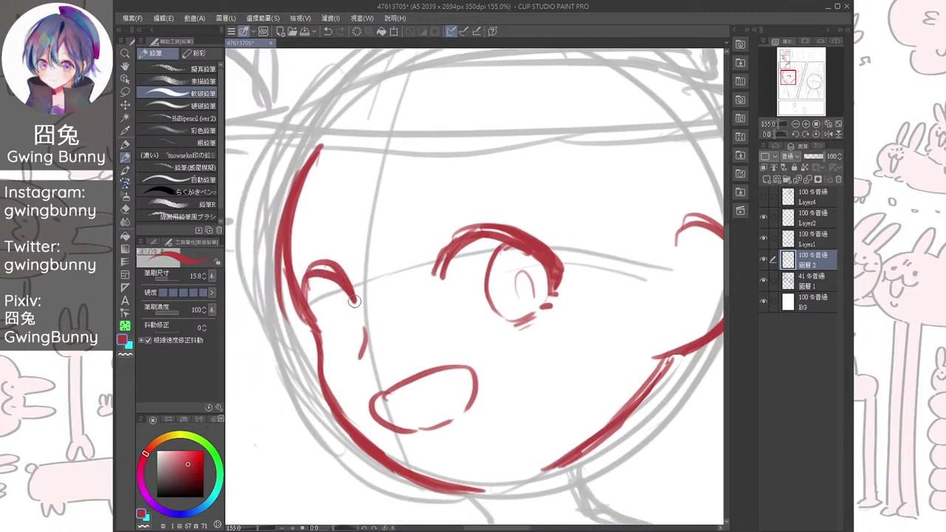
drag(451, 250, 437, 285)
mouse_move(319, 264)
mouse_down()
mouse_move(300, 318)
mouse_move(310, 326)
mouse_up()
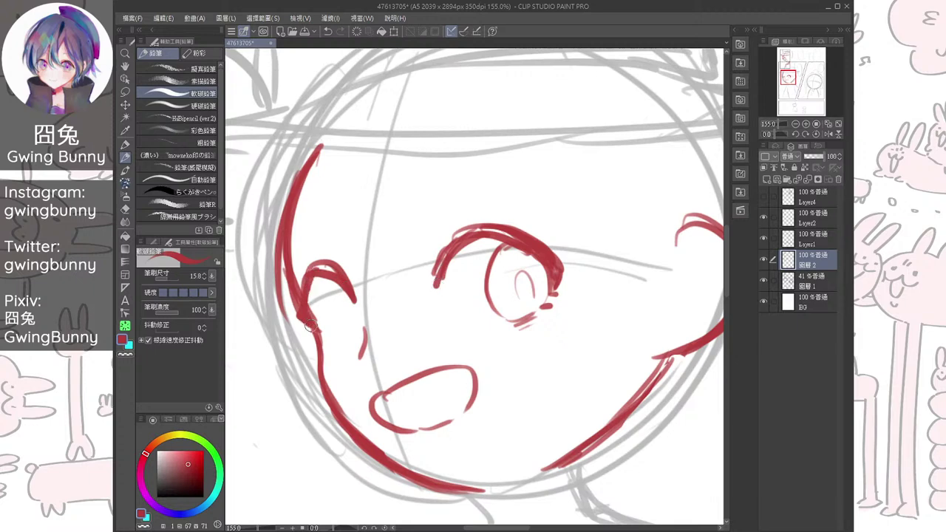
key(ctrl+z)
key(ctrl+z)
scroll(458, 280, down, 5)
scroll(429, 279, up, 5)
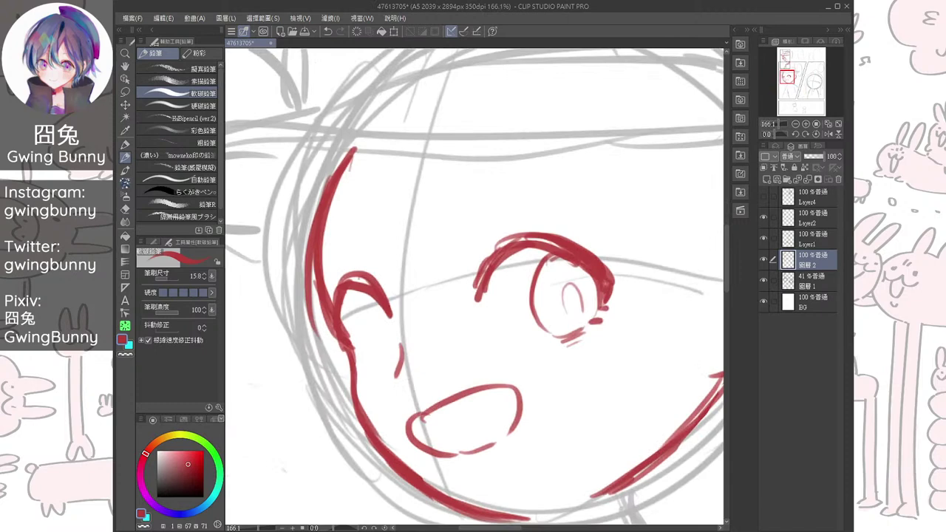
Lasso the left-hand eye's upper lid, shift it slightly down, and clear the selection
key(m)
mouse_move(409, 271)
mouse_down()
mouse_move(339, 271)
mouse_move(351, 330)
mouse_move(401, 325)
mouse_up()
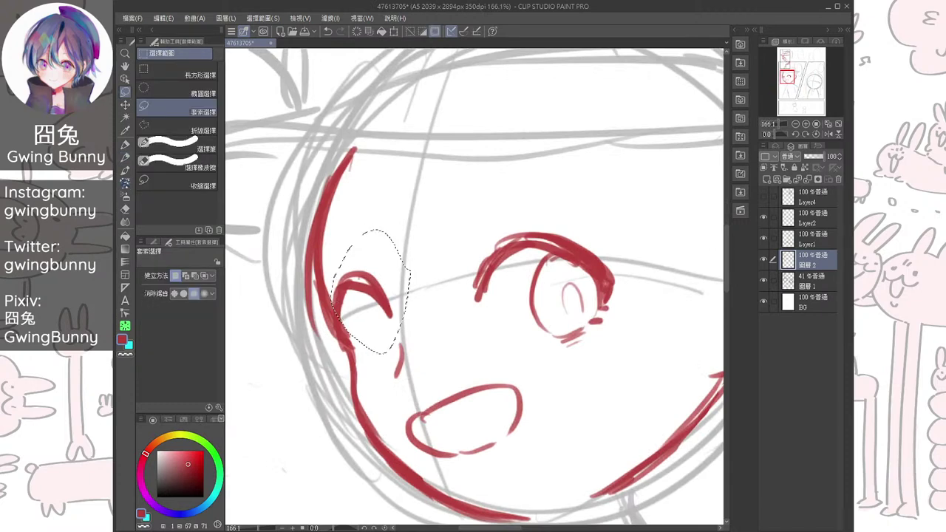
key(ctrl+t)
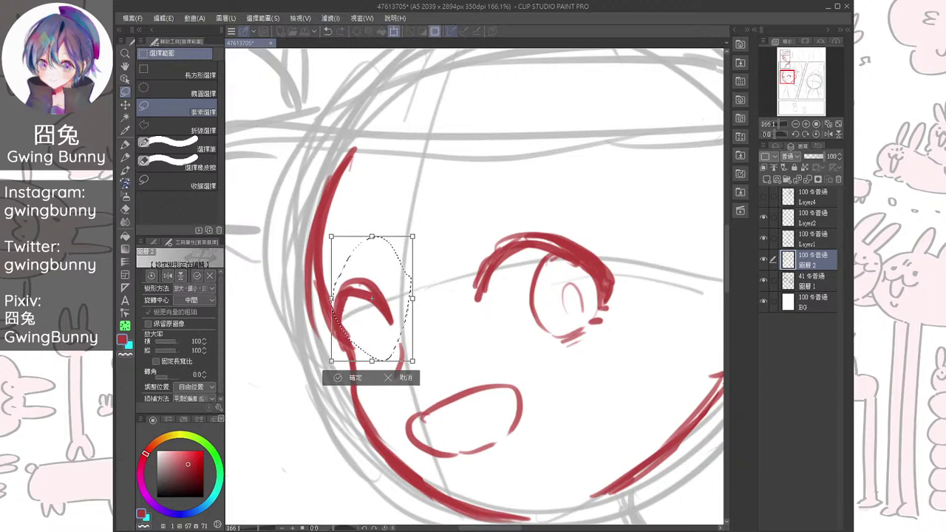
key(Return)
key(ctrl+d)
Draw the left-hand eye's narrow iris in red under the lid, with a short lower lid stroke
key(p)
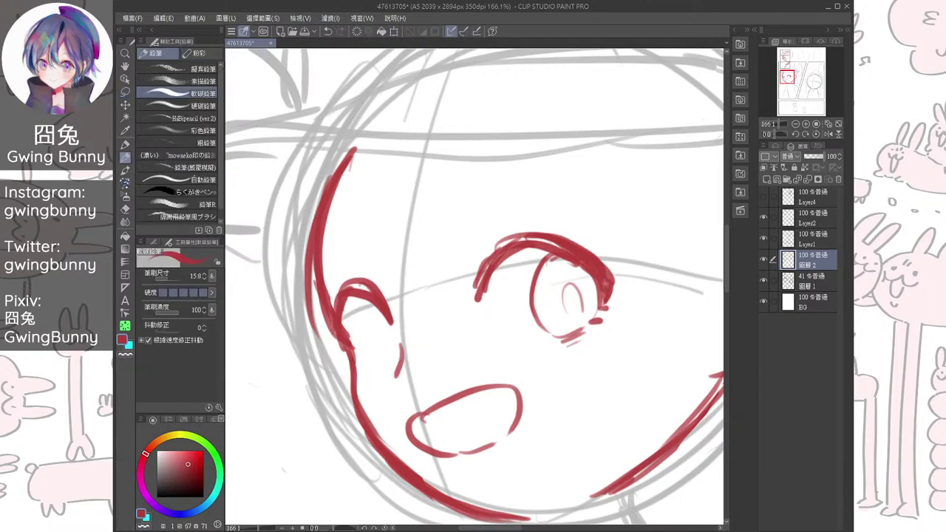
drag(369, 297, 375, 366)
key(ctrl+z)
mouse_move(378, 307)
mouse_down()
mouse_move(371, 359)
mouse_move(393, 357)
mouse_up()
mouse_move(363, 343)
mouse_down()
mouse_move(373, 362)
mouse_move(388, 364)
mouse_up()
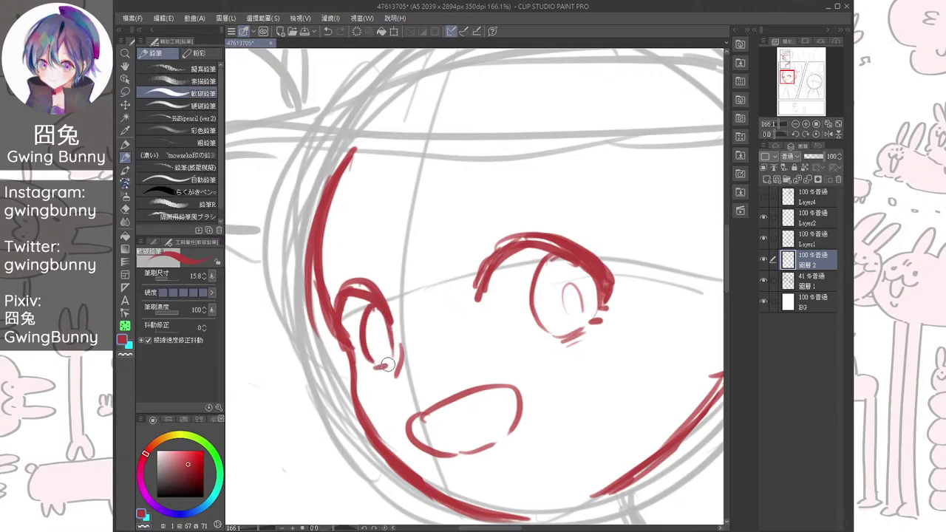
Replace the nose stroke with a shorter mark beside the left-hand eye and add that eye's pupil
key(e)
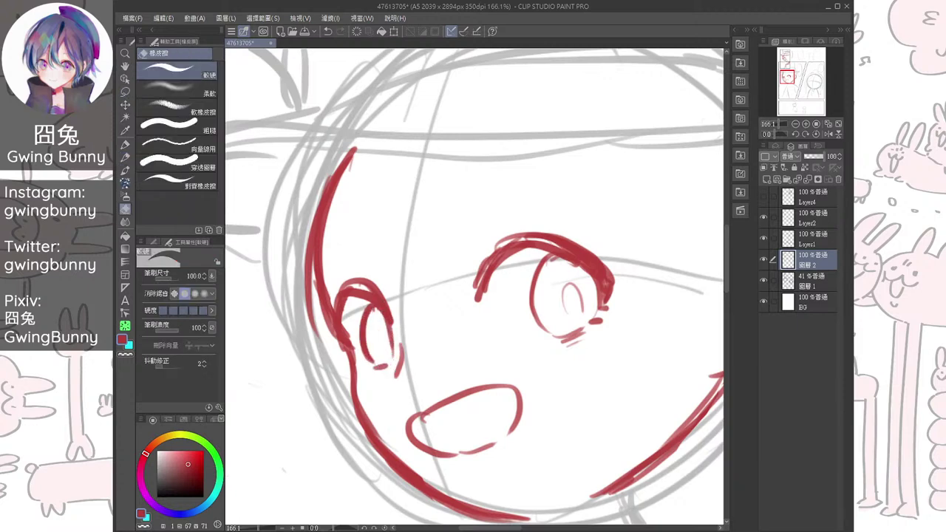
drag(402, 346, 394, 380)
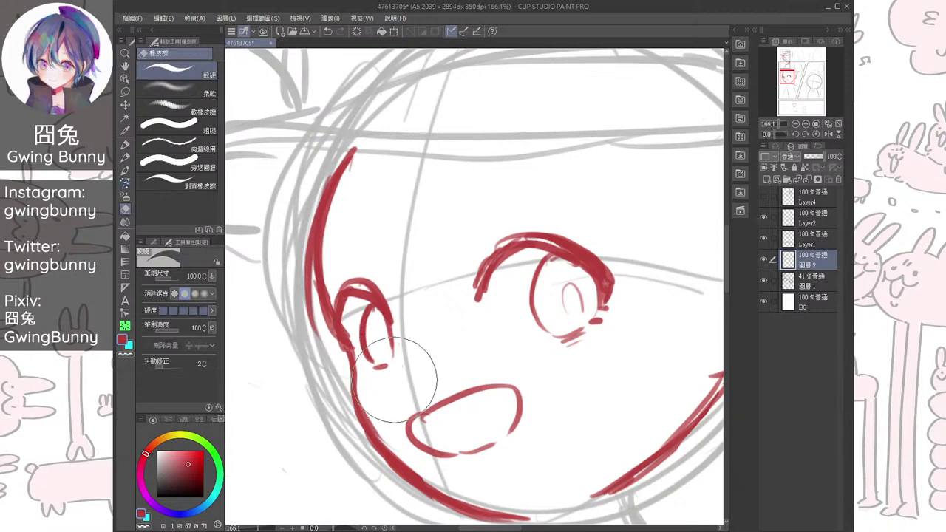
key(p)
mouse_move(379, 333)
mouse_down()
mouse_move(381, 359)
mouse_move(407, 389)
mouse_up()
drag(400, 370, 409, 377)
Draw a rising red eyebrow above the right-hand eye, undoing the first attempt
scroll(460, 306, down, 4)
scroll(492, 295, up, 2)
key(ctrl+plus)
mouse_move(414, 242)
mouse_down()
mouse_move(500, 210)
mouse_move(450, 214)
mouse_up()
key(ctrl+z)
mouse_move(400, 324)
mouse_down()
mouse_move(467, 230)
mouse_move(406, 314)
mouse_up()
drag(422, 276, 406, 322)
mouse_move(447, 245)
mouse_down()
mouse_move(468, 228)
mouse_move(468, 175)
mouse_move(379, 228)
mouse_up()
Draw a short red eyebrow above the left-hand eye, starting from the face outline
mouse_move(439, 401)
mouse_down()
mouse_move(413, 450)
mouse_move(313, 240)
mouse_move(333, 189)
mouse_move(314, 226)
mouse_up()
drag(313, 258, 360, 281)
drag(339, 266, 355, 280)
mouse_move(452, 251)
mouse_down()
mouse_move(460, 245)
mouse_move(453, 240)
mouse_up()
mouse_move(374, 371)
mouse_down()
mouse_move(381, 379)
mouse_move(348, 361)
mouse_move(391, 368)
mouse_move(387, 385)
mouse_up()
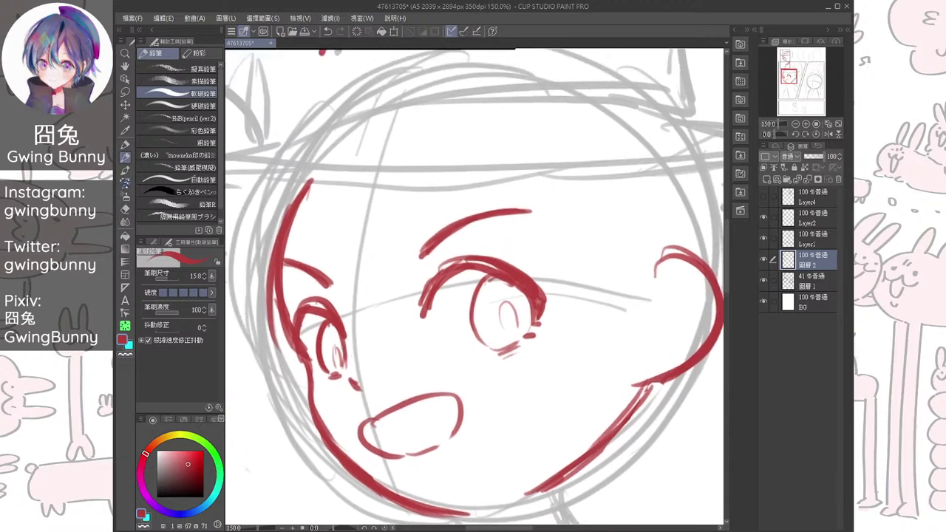
drag(656, 388, 673, 360)
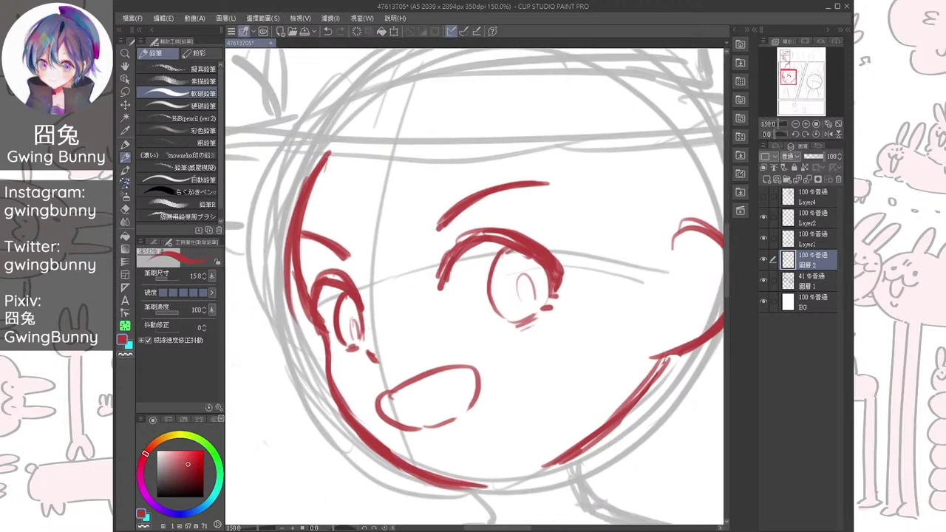
Trim the outside of the face's left-hand outline with the eraser and redraw the cheek line in red down to the chin
key(e)
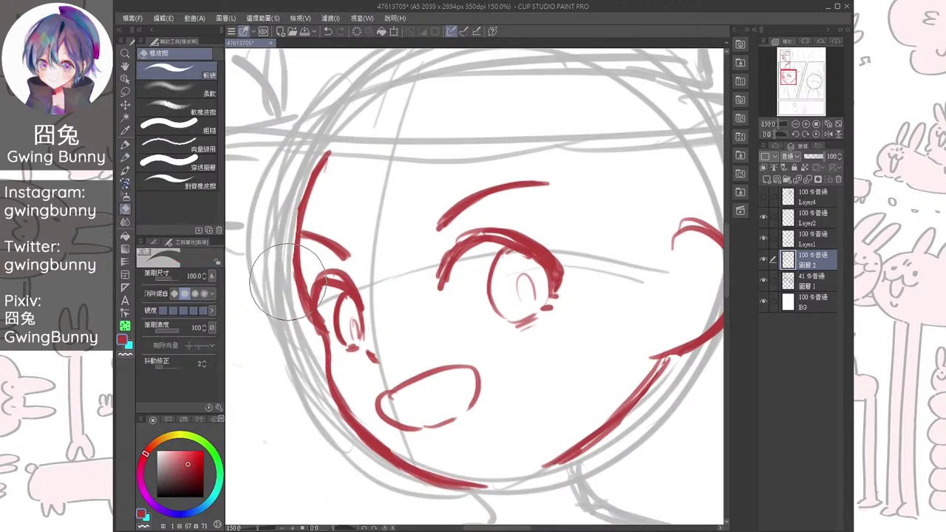
key(p)
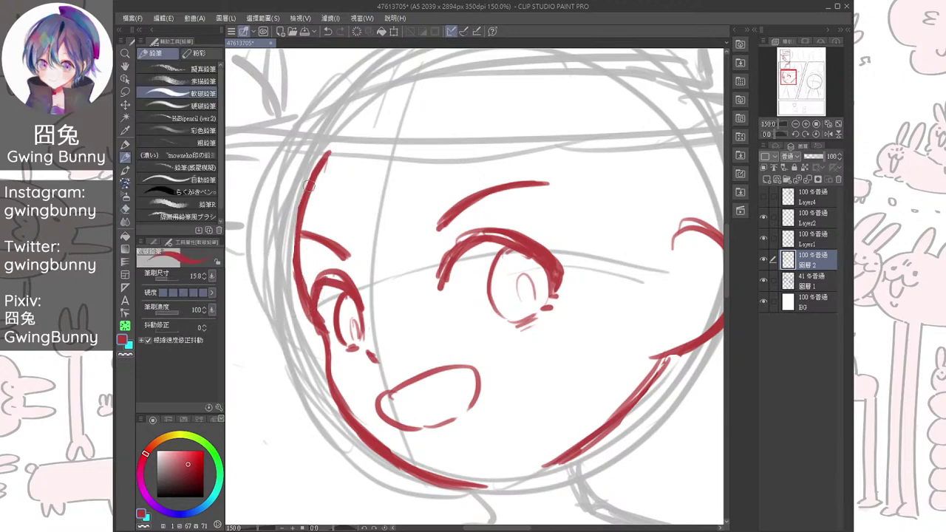
mouse_move(303, 305)
mouse_down()
mouse_move(325, 340)
mouse_move(326, 357)
mouse_move(317, 335)
mouse_move(317, 376)
mouse_move(391, 461)
mouse_move(432, 465)
mouse_up()
key(e)
key(p)
mouse_move(317, 299)
mouse_down()
mouse_move(325, 359)
mouse_move(362, 422)
mouse_move(396, 445)
mouse_move(326, 403)
mouse_up()
key(ctrl+z)
drag(304, 287, 314, 373)
mouse_move(298, 331)
mouse_down()
mouse_move(344, 423)
mouse_move(374, 449)
mouse_up()
mouse_move(319, 387)
mouse_down()
mouse_move(375, 453)
mouse_move(505, 478)
mouse_up()
drag(460, 428, 458, 470)
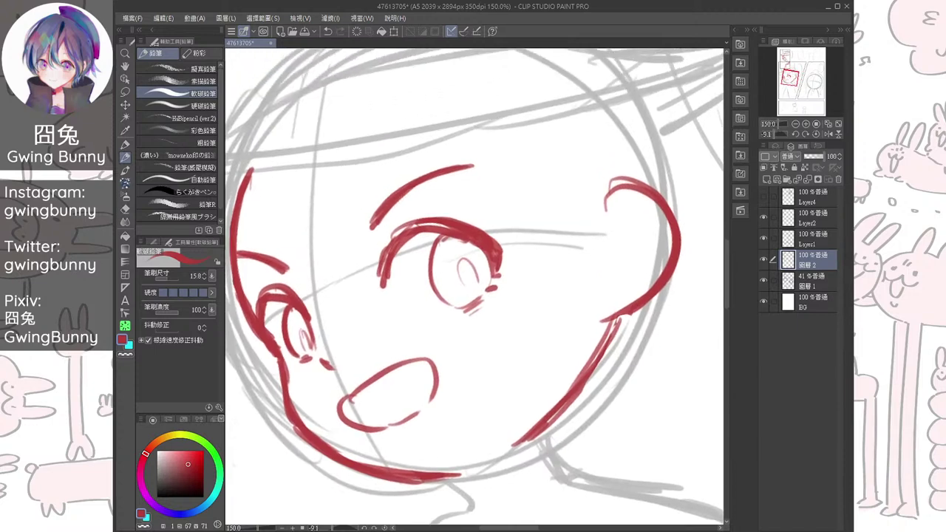
Thicken the mouth's left-hand corner and add two short blush strokes below the right-hand eye
drag(359, 390, 351, 426)
mouse_move(352, 398)
mouse_down()
mouse_move(340, 417)
mouse_move(355, 442)
mouse_up()
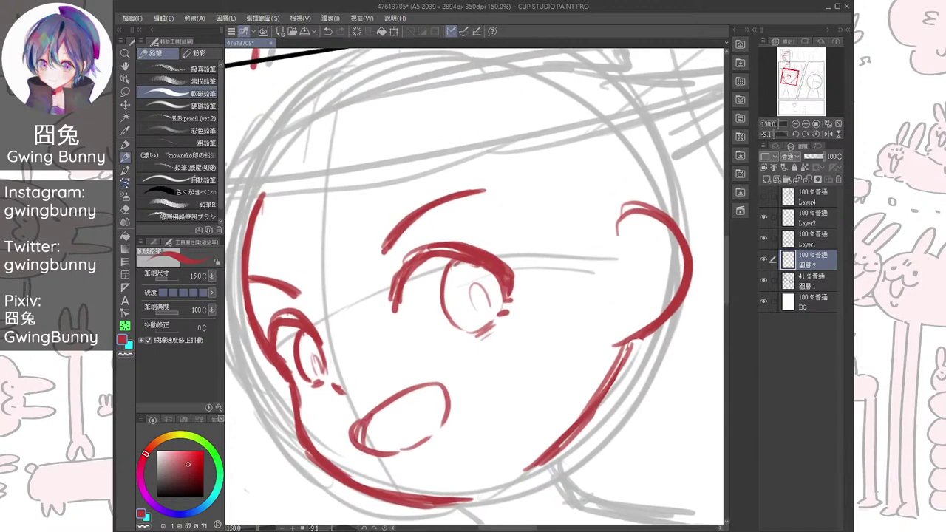
drag(496, 269, 466, 281)
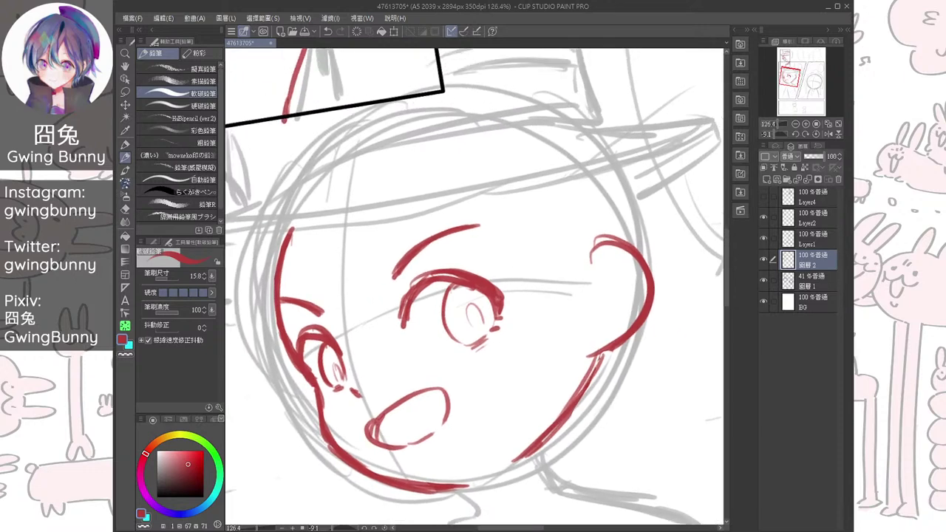
drag(506, 346, 504, 363)
drag(519, 340, 518, 355)
Draw the curved inner-ear lines in red inside the ear outline
mouse_move(596, 246)
mouse_down()
mouse_move(578, 275)
mouse_move(591, 323)
mouse_up()
mouse_move(600, 302)
mouse_down()
mouse_move(615, 295)
mouse_move(609, 319)
mouse_move(592, 323)
mouse_move(620, 323)
mouse_up()
scroll(484, 292, down, 2)
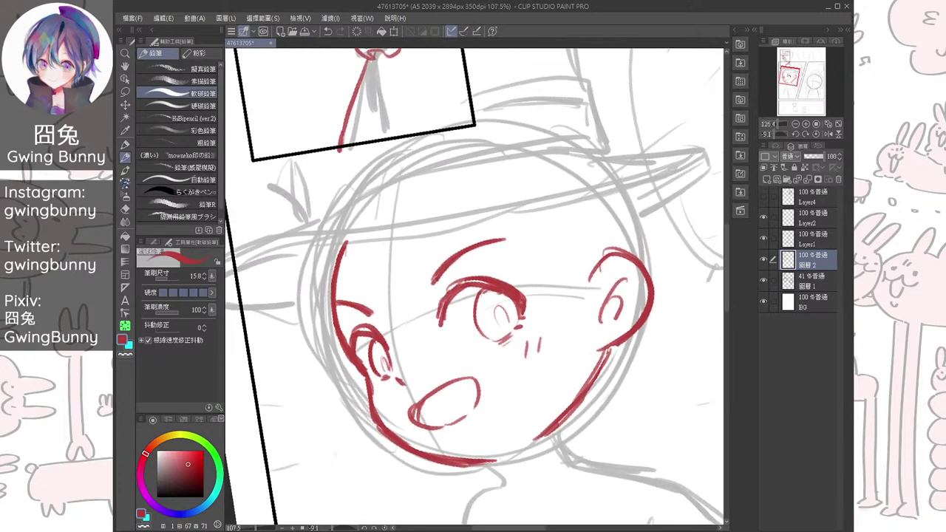
Draw a long curved red line for the hat brim across the forehead, following the grey draft and undoing stray strokes
drag(484, 292, 498, 309)
mouse_move(249, 267)
mouse_down()
mouse_move(318, 246)
mouse_move(640, 212)
mouse_move(621, 209)
mouse_move(686, 179)
mouse_up()
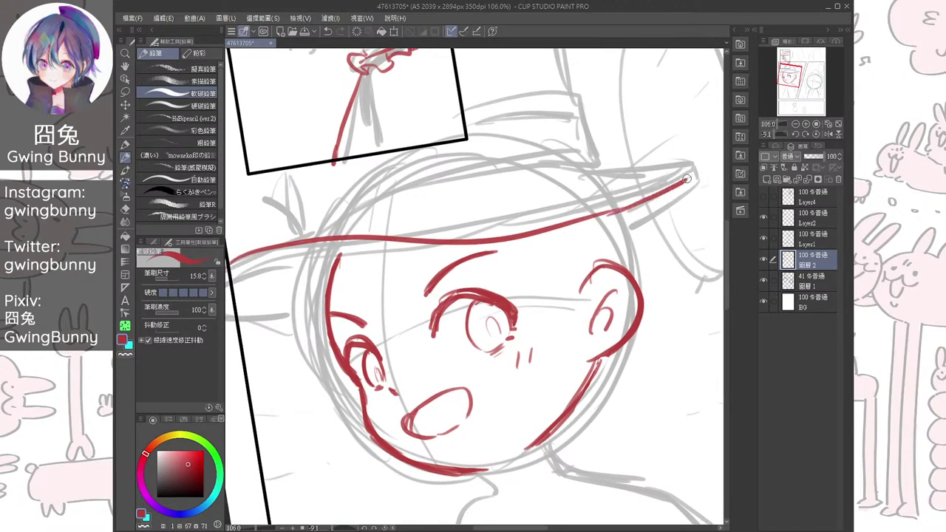
drag(326, 246, 233, 271)
drag(517, 296, 498, 210)
key(ctrl+z)
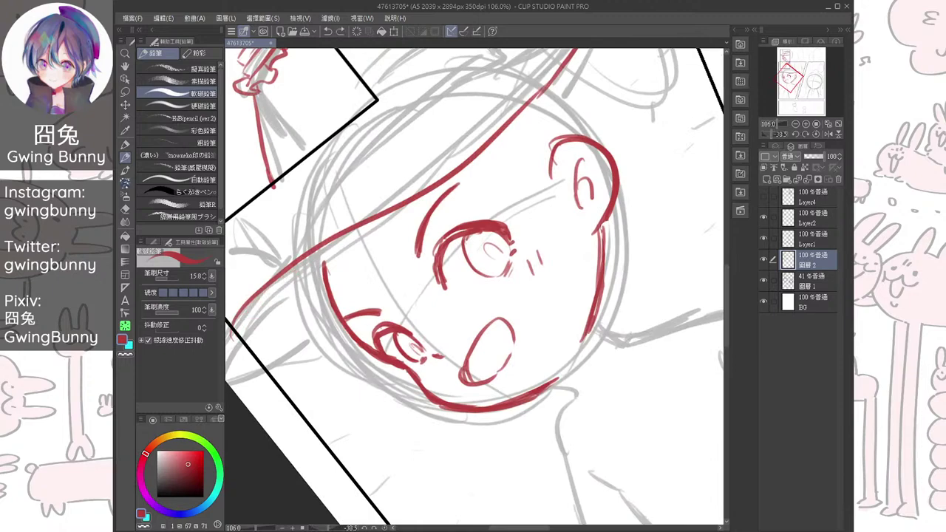
mouse_move(241, 332)
mouse_down()
mouse_move(347, 236)
mouse_move(442, 187)
mouse_up()
mouse_move(404, 213)
mouse_down()
mouse_move(531, 120)
mouse_move(642, 336)
mouse_move(570, 433)
mouse_move(551, 441)
mouse_up()
key(ctrl+z)
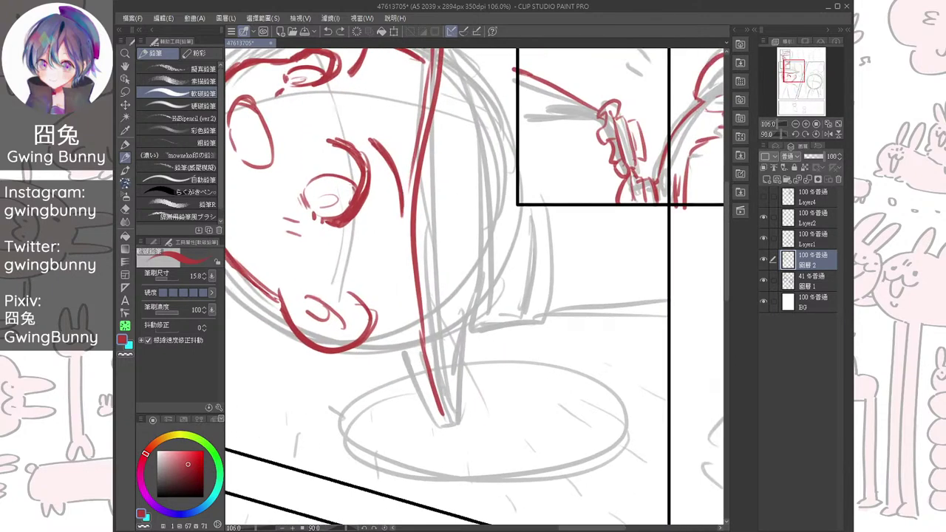
Draw a second red line alongside the brim line and join both at the brim's right-hand tip
drag(415, 154, 403, 296)
drag(406, 179, 412, 330)
drag(401, 214, 425, 384)
mouse_move(407, 323)
mouse_down()
mouse_move(435, 414)
mouse_move(553, 376)
mouse_move(660, 281)
mouse_move(687, 232)
mouse_move(722, 207)
mouse_move(728, 250)
mouse_up()
drag(358, 253, 317, 336)
key(ctrl+z)
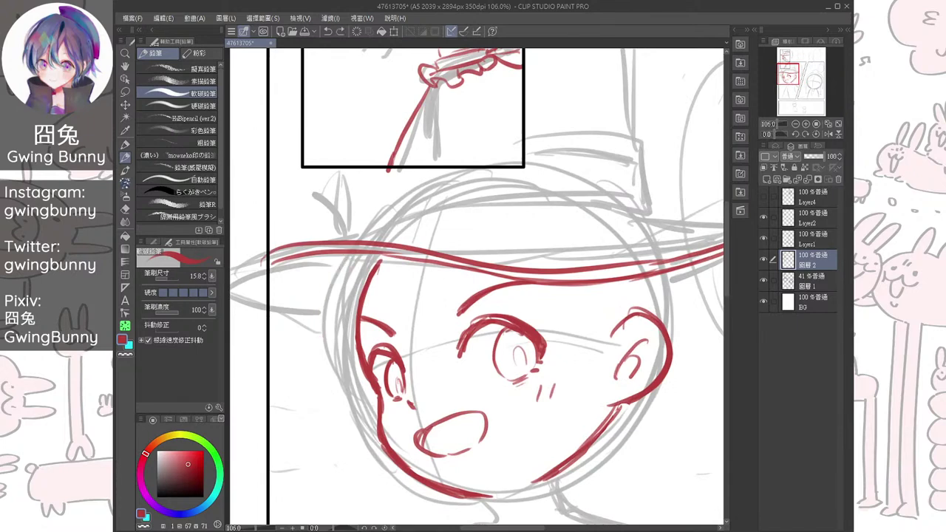
Draw a round red monocle rim around the left-hand eye, undoing the first arc and thickening the outline
drag(356, 357, 407, 375)
drag(458, 355, 477, 320)
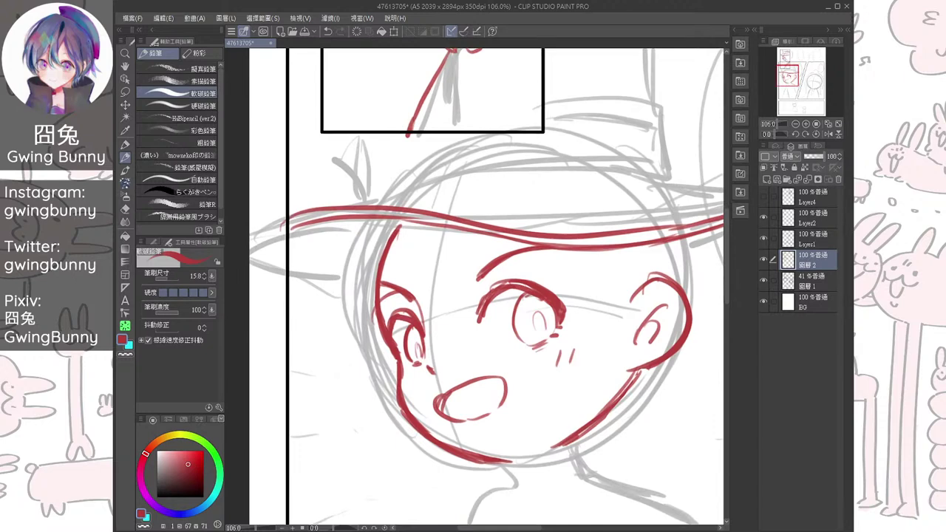
key(ctrl+z)
drag(380, 297, 374, 353)
drag(411, 303, 427, 365)
mouse_move(378, 319)
mouse_down()
mouse_move(399, 373)
mouse_move(419, 367)
mouse_up()
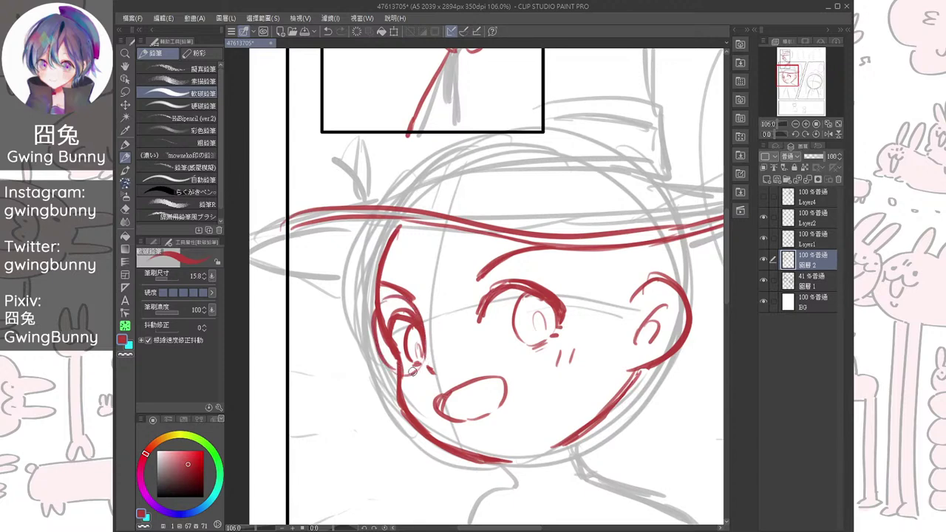
drag(397, 298, 393, 364)
scroll(394, 364, up, 1)
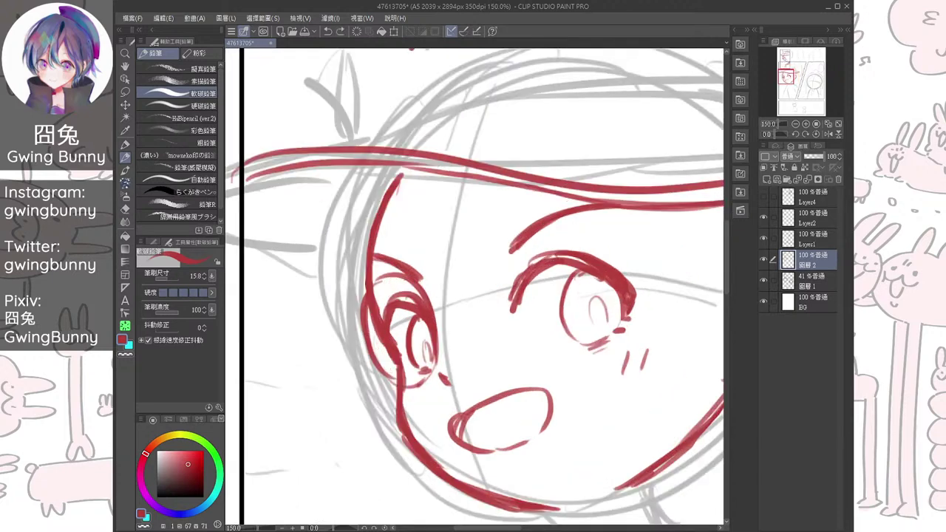
drag(375, 279, 398, 378)
mouse_move(381, 274)
mouse_down()
mouse_move(357, 318)
mouse_move(400, 392)
mouse_move(399, 266)
mouse_move(440, 317)
mouse_move(411, 389)
mouse_up()
mouse_move(436, 306)
mouse_down()
mouse_move(424, 386)
mouse_move(411, 389)
mouse_up()
Draw a small square fitting on the monocle's inner side and a rounded knob on its outer side
mouse_move(439, 310)
mouse_down()
mouse_move(442, 345)
mouse_move(466, 319)
mouse_up()
drag(444, 349, 476, 337)
key(ctrl+z)
key(ctrl+z)
mouse_move(477, 337)
mouse_down()
mouse_move(458, 338)
mouse_move(474, 319)
mouse_move(460, 334)
mouse_up()
drag(470, 324, 472, 340)
mouse_move(363, 328)
mouse_down()
mouse_move(354, 365)
mouse_move(370, 373)
mouse_move(351, 337)
mouse_up()
drag(355, 358, 371, 372)
mouse_move(352, 336)
mouse_down()
mouse_move(344, 349)
mouse_move(362, 368)
mouse_up()
scroll(451, 321, down, 4)
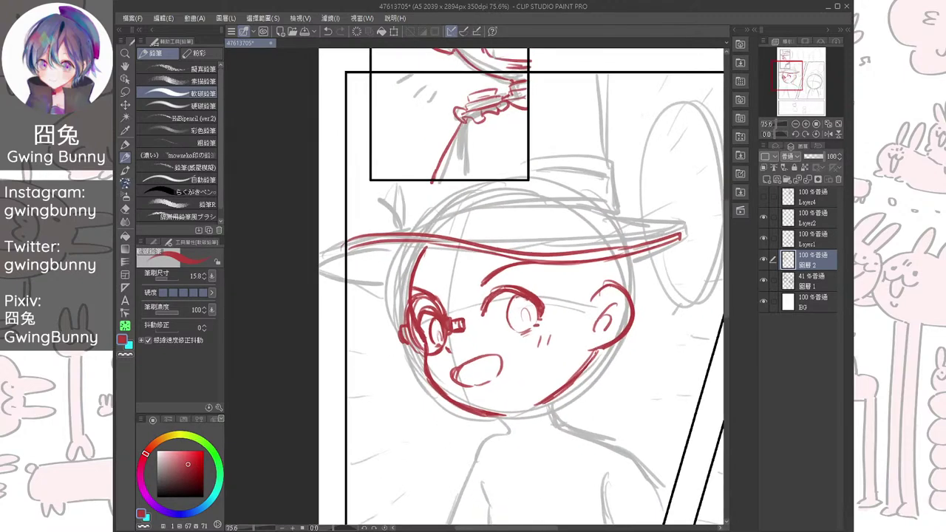
Draw curved red fringe strands hanging from the brim over the forehead between the two eyes
key(ctrl+plus)
key(ctrl+plus)
key(ctrl+plus)
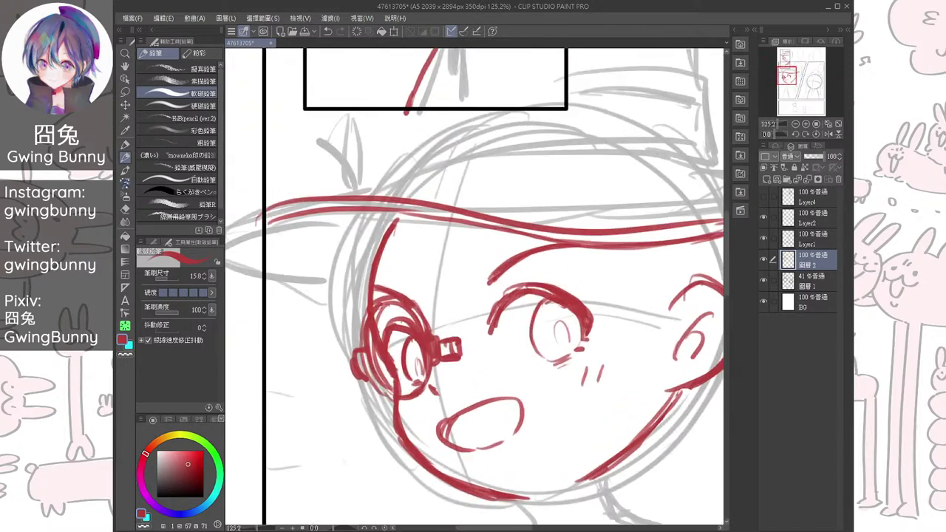
mouse_move(406, 212)
mouse_down()
mouse_move(384, 267)
mouse_move(427, 321)
mouse_up()
key(ctrl+z)
mouse_move(411, 210)
mouse_down()
mouse_move(430, 323)
mouse_move(448, 326)
mouse_up()
drag(431, 280, 464, 329)
mouse_move(430, 259)
mouse_down()
mouse_move(464, 328)
mouse_move(423, 320)
mouse_up()
drag(491, 228, 472, 339)
mouse_move(476, 245)
mouse_down()
mouse_move(491, 321)
mouse_move(461, 337)
mouse_up()
drag(452, 277, 463, 330)
drag(433, 216, 427, 259)
Continue the red fringe from above the right-hand eye across to the ear, with pointed strands
drag(473, 288, 401, 289)
mouse_move(452, 235)
mouse_down()
mouse_move(415, 322)
mouse_move(439, 293)
mouse_move(534, 320)
mouse_up()
drag(473, 288, 424, 286)
key(ctrl+z)
drag(403, 231, 491, 306)
mouse_move(452, 257)
mouse_down()
mouse_move(480, 284)
mouse_move(504, 343)
mouse_move(480, 339)
mouse_up()
mouse_move(488, 269)
mouse_down()
mouse_move(483, 332)
mouse_move(497, 362)
mouse_up()
drag(574, 244, 560, 328)
drag(566, 320, 520, 357)
drag(548, 281, 515, 356)
mouse_move(547, 274)
mouse_down()
mouse_move(532, 333)
mouse_move(495, 362)
mouse_up()
mouse_move(567, 242)
mouse_down()
mouse_move(579, 283)
mouse_move(521, 360)
mouse_up()
drag(414, 296, 559, 282)
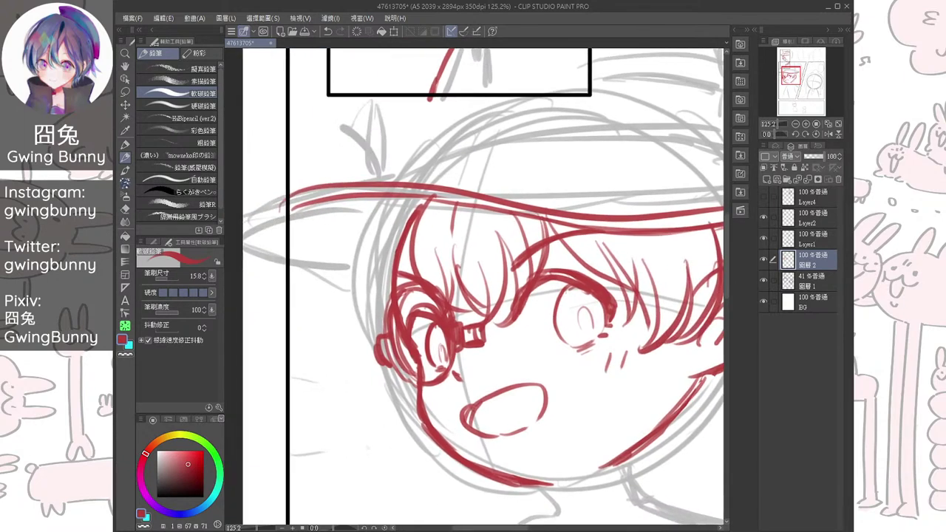
Draw long red side strands from the brim down along the face's left-hand outline, undoing unsuccessful strokes
mouse_move(407, 190)
mouse_down()
mouse_move(334, 290)
mouse_move(343, 343)
mouse_up()
key(ctrl+z)
mouse_move(402, 213)
mouse_down()
mouse_move(377, 325)
mouse_move(391, 345)
mouse_up()
mouse_move(391, 221)
mouse_down()
mouse_move(389, 347)
mouse_move(405, 366)
mouse_up()
key(ctrl+z)
key(ctrl+z)
drag(401, 212, 389, 354)
drag(391, 288, 396, 348)
drag(397, 267, 410, 304)
mouse_move(399, 219)
mouse_down()
mouse_move(373, 269)
mouse_move(399, 356)
mouse_up()
mouse_move(378, 224)
mouse_down()
mouse_move(371, 241)
mouse_move(405, 360)
mouse_up()
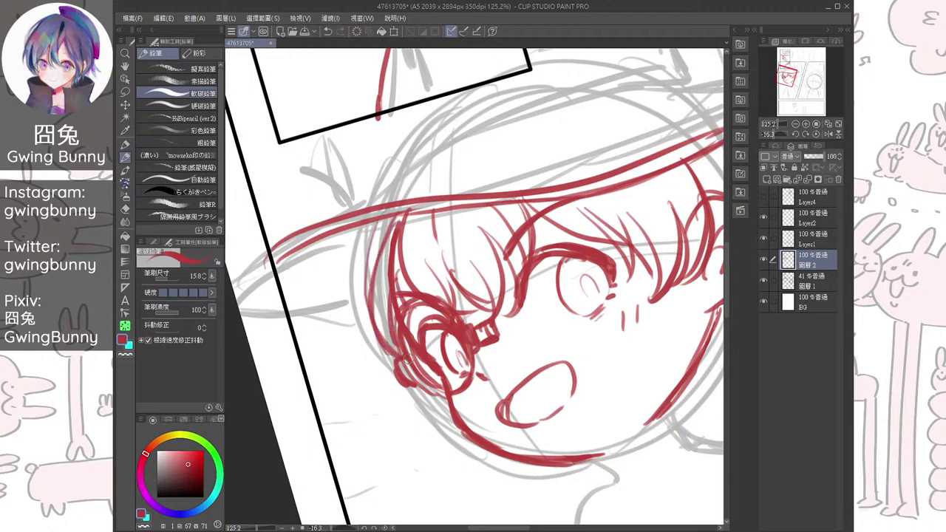
Draw the outer hair locks left of the face with outward-flicking tips below the brim
mouse_move(358, 226)
mouse_down()
mouse_move(340, 289)
mouse_move(344, 267)
mouse_move(306, 297)
mouse_move(355, 275)
mouse_up()
mouse_move(363, 259)
mouse_down()
mouse_move(341, 362)
mouse_move(347, 384)
mouse_up()
drag(365, 295, 362, 380)
drag(377, 326, 362, 403)
mouse_move(384, 377)
mouse_down()
mouse_move(399, 367)
mouse_move(441, 414)
mouse_up()
drag(374, 347, 436, 399)
Add short strands beside the monocle and rework the hair tuft under the brim's left-hand end
key(ctrl+@)
key(ctrl+z)
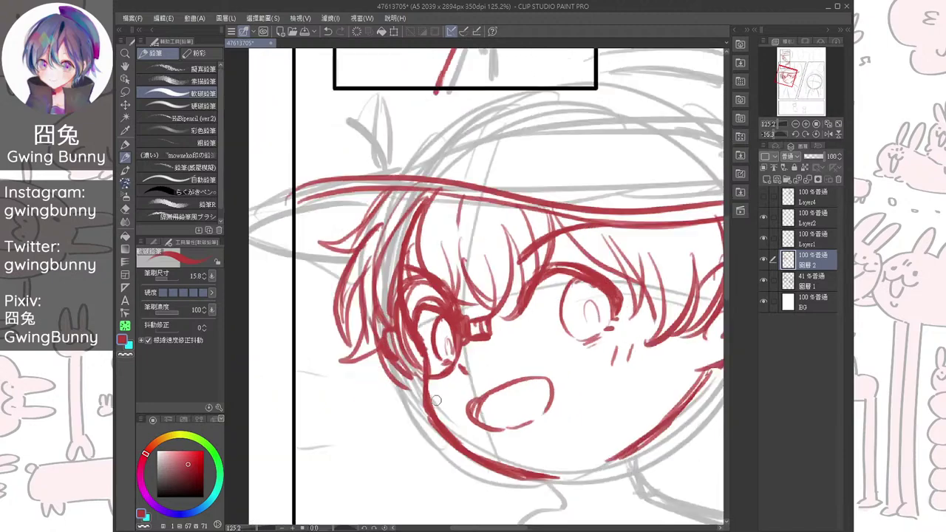
drag(399, 346, 432, 406)
mouse_move(528, 312)
mouse_down()
mouse_move(505, 310)
mouse_move(515, 333)
mouse_up()
scroll(504, 310, down, 1)
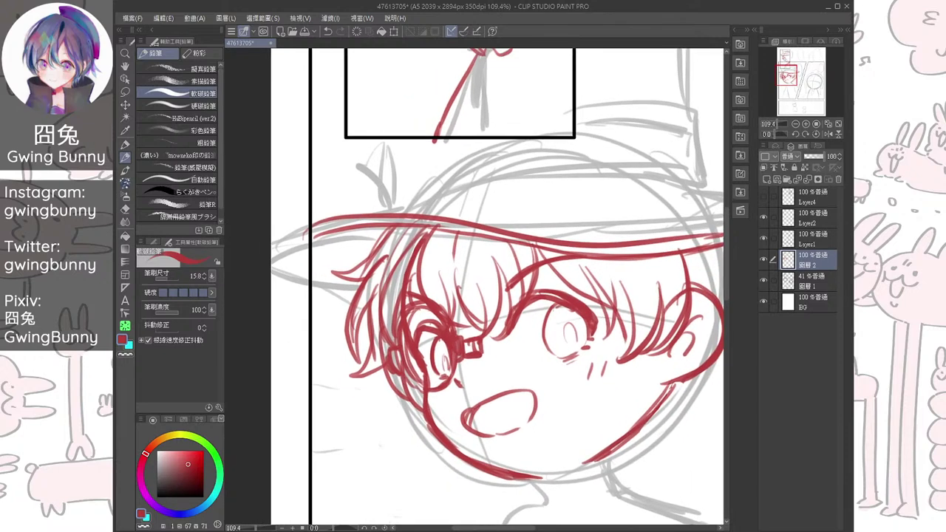
drag(304, 272, 365, 281)
key(ctrl+z)
drag(390, 235, 372, 271)
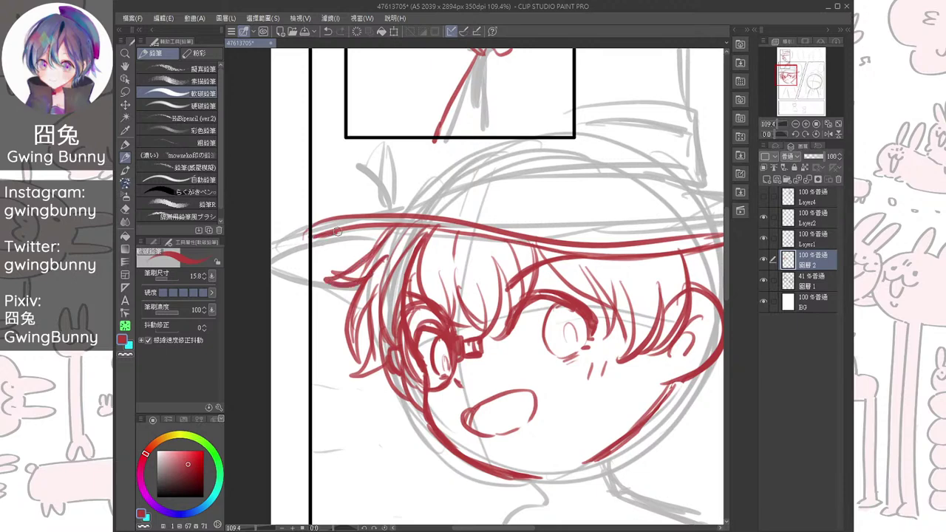
Draw the hat brim's upper edge in red, running inward from its right-hand tip
mouse_move(314, 221)
mouse_down()
mouse_move(249, 246)
mouse_move(235, 268)
mouse_up()
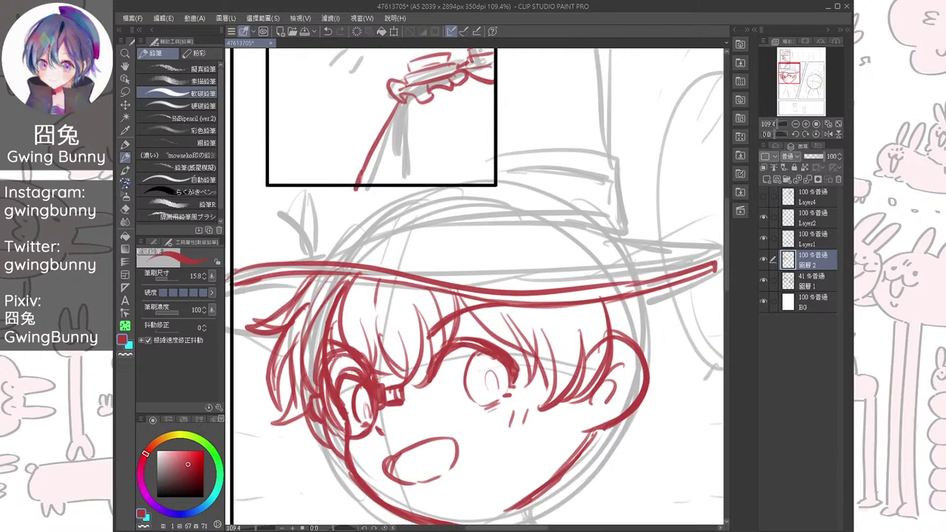
mouse_move(606, 251)
mouse_down()
mouse_move(507, 278)
mouse_move(616, 287)
mouse_up()
drag(544, 272, 616, 289)
mouse_move(489, 304)
mouse_down()
mouse_move(554, 312)
mouse_move(536, 286)
mouse_up()
scroll(554, 313, down, 2)
Mirror the canvas, draw the spiky hair behind the ear down to the jaw, and restore the unmirrored view
key(h)
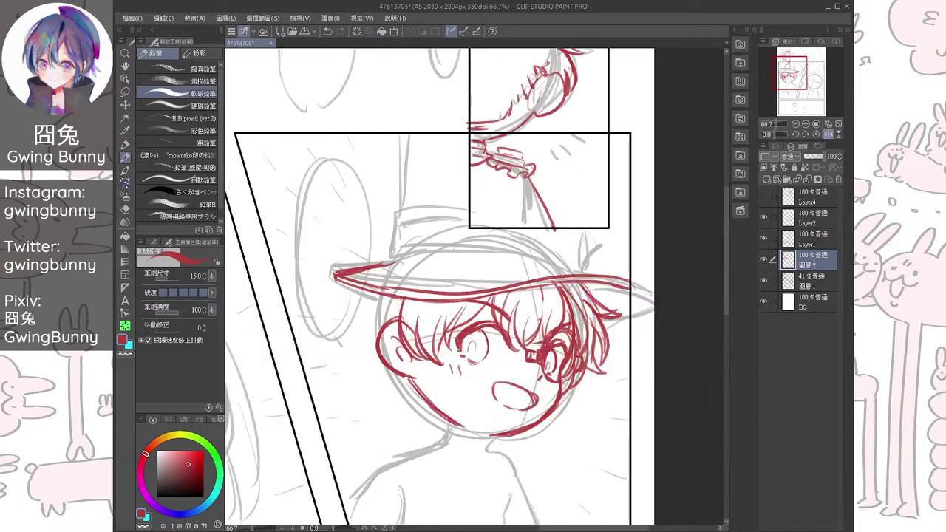
scroll(459, 349, up, 2)
key(minus)
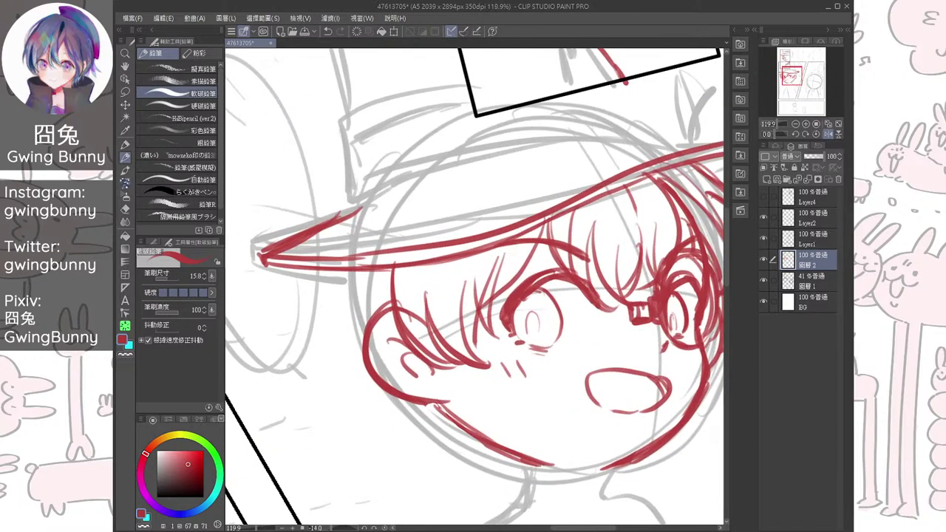
drag(342, 272, 322, 285)
mouse_move(309, 290)
mouse_down()
mouse_move(344, 295)
mouse_move(308, 306)
mouse_up()
key(ctrl+z)
key(ctrl+z)
mouse_move(309, 304)
mouse_down()
mouse_move(331, 287)
mouse_move(291, 351)
mouse_move(354, 365)
mouse_up()
drag(299, 348, 339, 351)
mouse_move(325, 287)
mouse_down()
mouse_move(293, 325)
mouse_move(290, 362)
mouse_move(334, 378)
mouse_up()
mouse_move(297, 375)
mouse_down()
mouse_move(371, 390)
mouse_move(392, 410)
mouse_move(425, 416)
mouse_move(442, 443)
mouse_move(482, 442)
mouse_move(500, 454)
mouse_up()
key(ctrl+z)
key(ctrl+z)
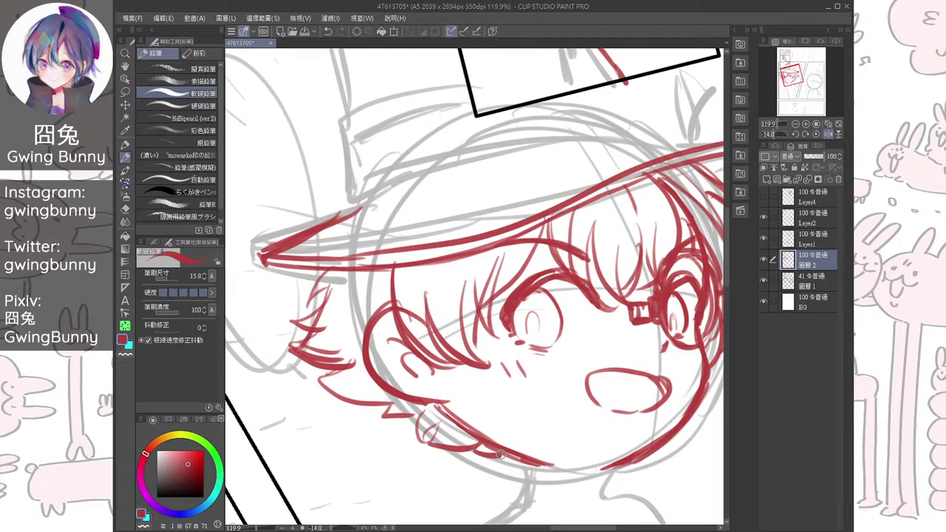
key(h)
key(ctrl+@)
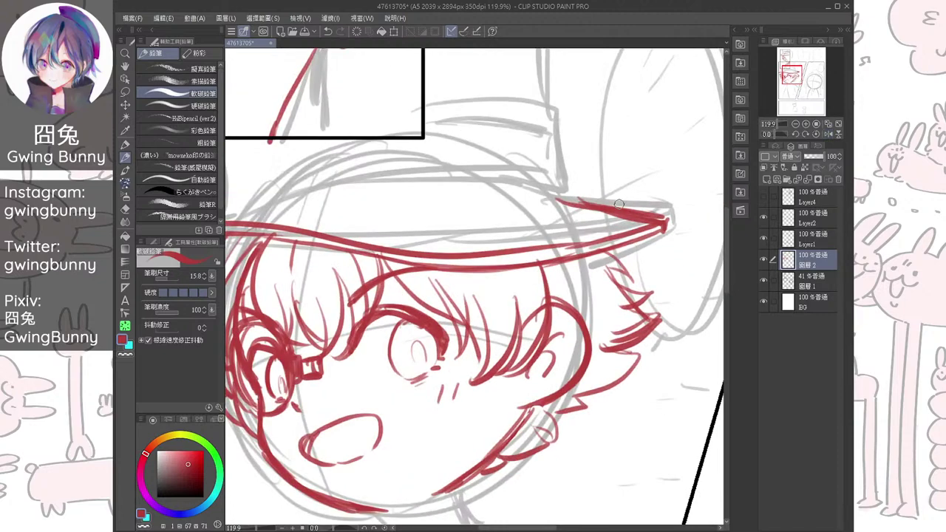
Reinforce the brim's right-hand tip and draw the right-hand end of the hat band, redoing its first stroke
drag(619, 204, 671, 209)
drag(475, 266, 516, 317)
key(ctrl+minus)
drag(516, 281, 493, 311)
drag(600, 228, 602, 290)
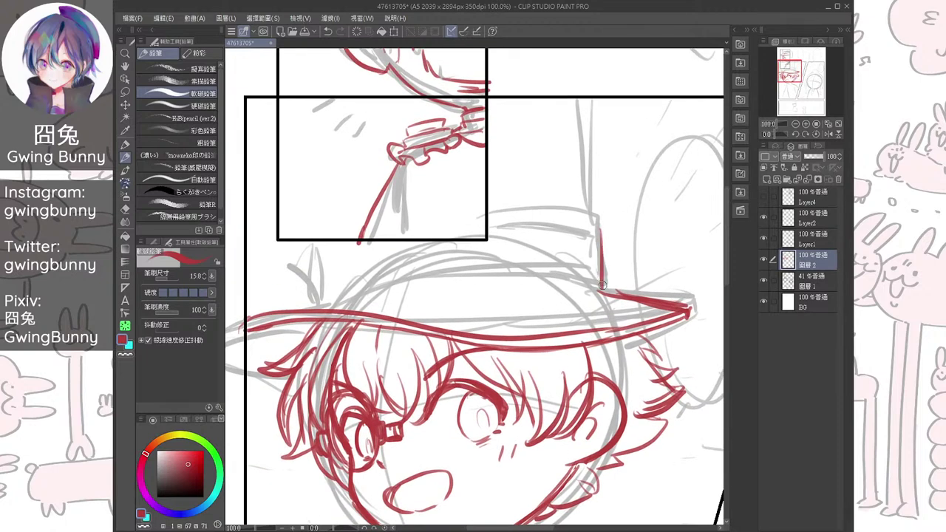
key(ctrl+z)
drag(596, 235, 599, 289)
Draw the brim's upper edge across the hat and the left-hand end of the hat band, undoing failed strokes
drag(591, 235, 536, 259)
drag(606, 288, 535, 170)
key(ctrl+z)
mouse_move(574, 213)
mouse_down()
mouse_move(462, 442)
mouse_move(457, 401)
mouse_up()
key(ctrl+z)
mouse_move(565, 182)
mouse_down()
mouse_move(490, 310)
mouse_move(449, 410)
mouse_move(560, 382)
mouse_move(454, 410)
mouse_move(415, 397)
mouse_up()
mouse_move(406, 286)
mouse_down()
mouse_move(425, 338)
mouse_move(372, 366)
mouse_up()
mouse_move(719, 465)
mouse_down()
mouse_move(655, 448)
mouse_move(594, 474)
mouse_up()
Draw the hat band's top edge on both sides of the overlapping panel, redoing the right-hand part
drag(319, 244, 366, 235)
mouse_move(497, 227)
mouse_down()
mouse_move(605, 224)
mouse_move(596, 235)
mouse_up()
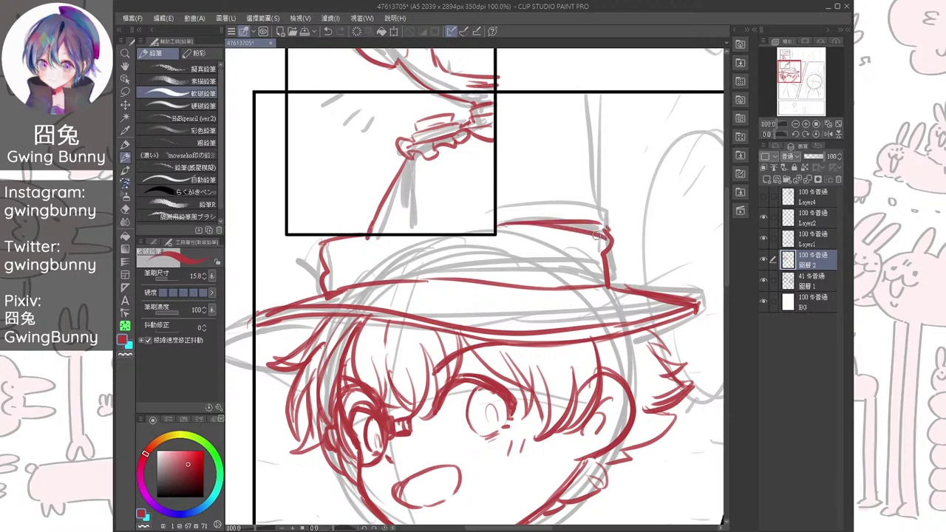
key(ctrl+z)
drag(498, 222, 604, 231)
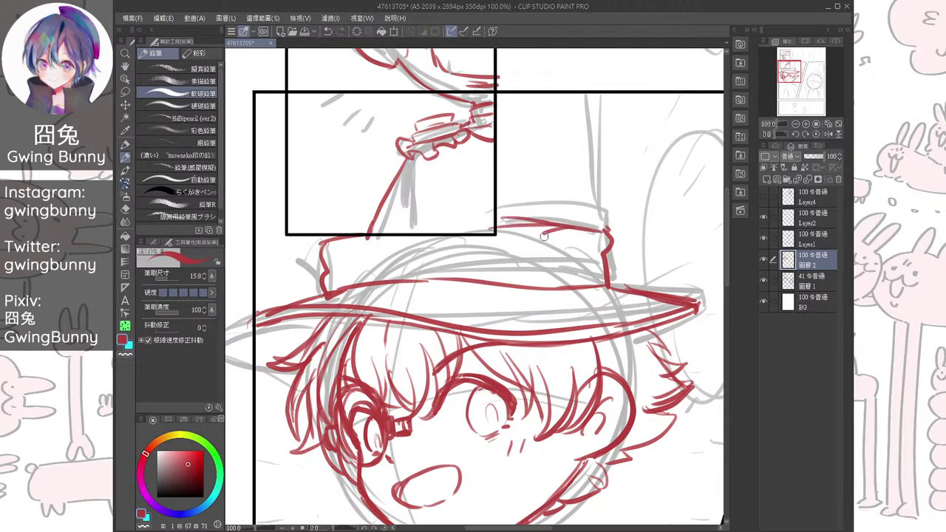
Draw upright lines for the hat band's knot beside the panel border and clean up their ends with the eraser
mouse_move(532, 230)
mouse_down()
mouse_move(543, 286)
mouse_move(498, 278)
mouse_up()
mouse_move(495, 234)
mouse_down()
mouse_move(491, 287)
mouse_move(495, 276)
mouse_move(505, 289)
mouse_up()
key(e)
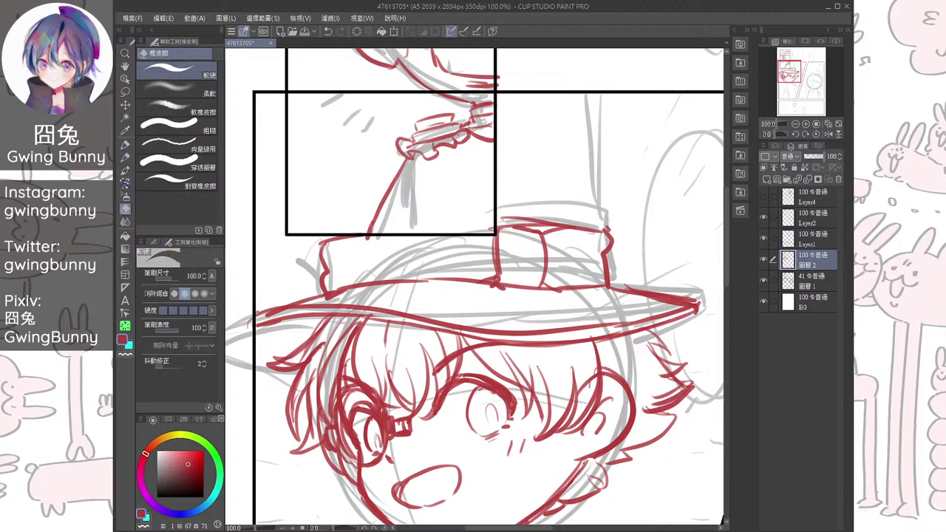
drag(506, 289, 502, 289)
mouse_move(504, 219)
mouse_down()
mouse_move(561, 222)
mouse_move(542, 224)
mouse_up()
Add short red fold strokes to the hat band with the pencil
key(p)
drag(529, 263, 561, 261)
drag(471, 257, 402, 258)
drag(314, 271, 358, 266)
drag(473, 267, 404, 327)
Draw the hat crown's right-hand side as an upright red line from the band to the panel's top border
drag(517, 161, 514, 283)
drag(516, 251, 515, 297)
drag(517, 158, 517, 193)
scroll(536, 308, down, 4)
drag(536, 308, 539, 286)
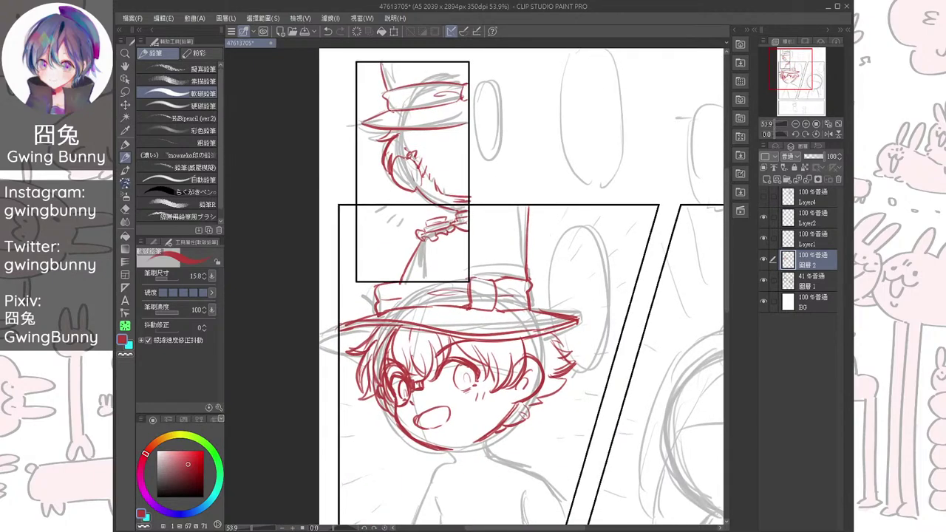
scroll(552, 249, up, 1)
drag(517, 197, 518, 198)
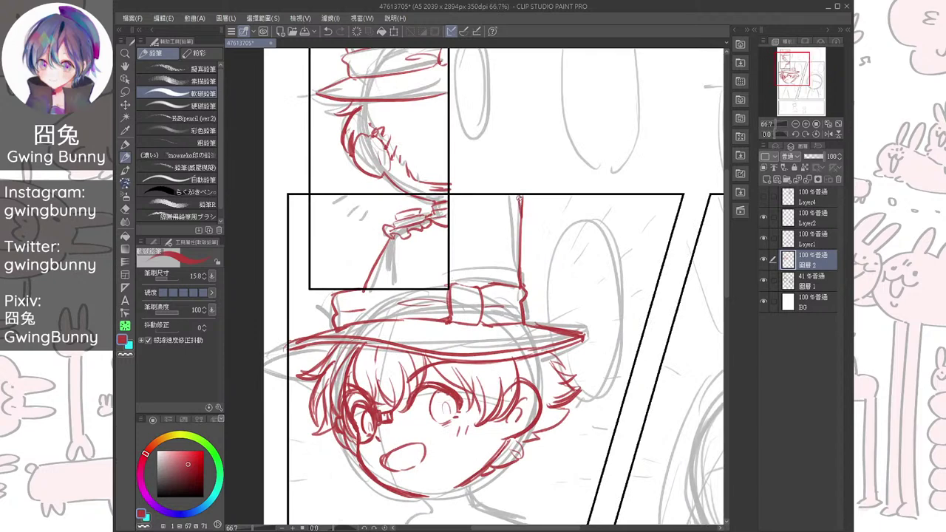
Thicken the hat band's left end and draw the crown's top edge to its right-hand side, cleaning it with the eraser
click(764, 280)
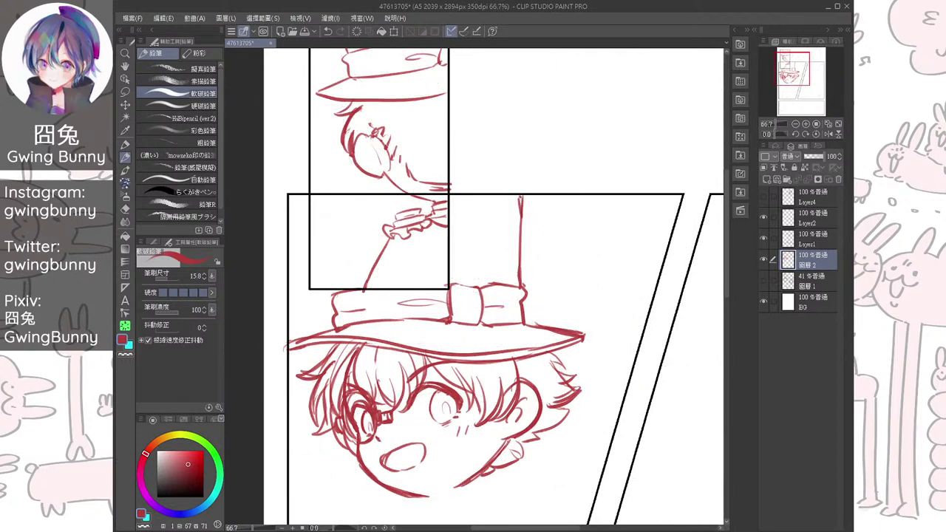
click(764, 280)
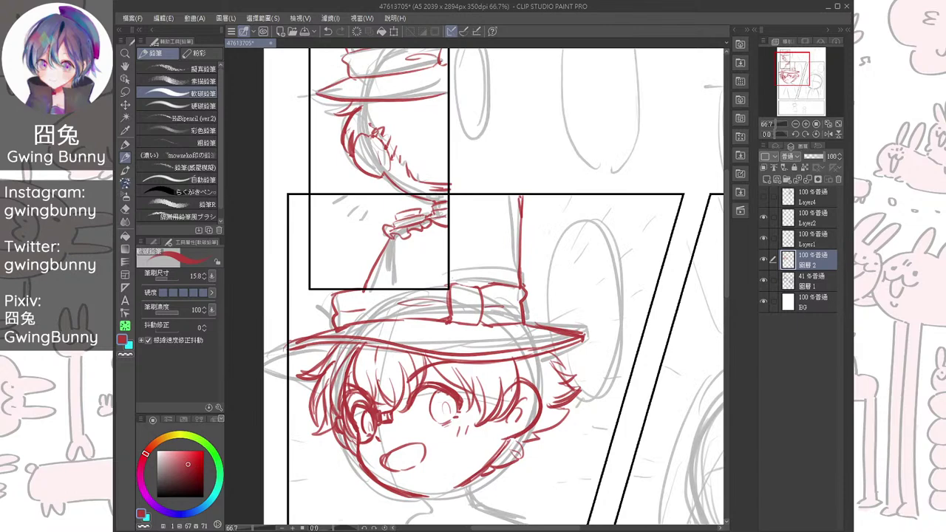
drag(333, 292, 331, 316)
mouse_move(476, 188)
mouse_down()
mouse_move(523, 206)
mouse_move(518, 217)
mouse_up()
scroll(522, 253, up, 2)
mouse_move(419, 185)
mouse_down()
mouse_move(506, 194)
mouse_move(512, 206)
mouse_up()
key(e)
drag(442, 174, 453, 179)
drag(516, 176, 506, 185)
scroll(505, 181, down, 2)
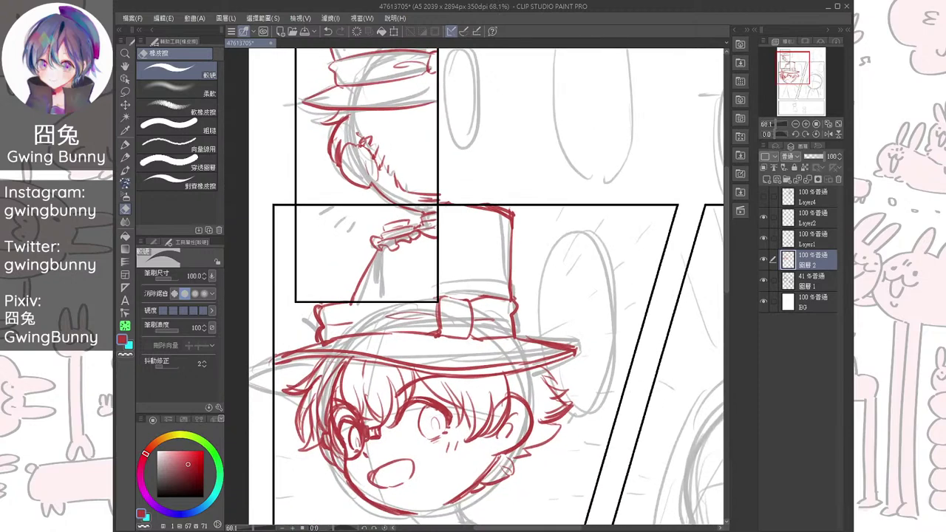
Draw a short red neck line on each side below the lower-left character's jaw with the pencil
key(p)
drag(488, 355, 480, 258)
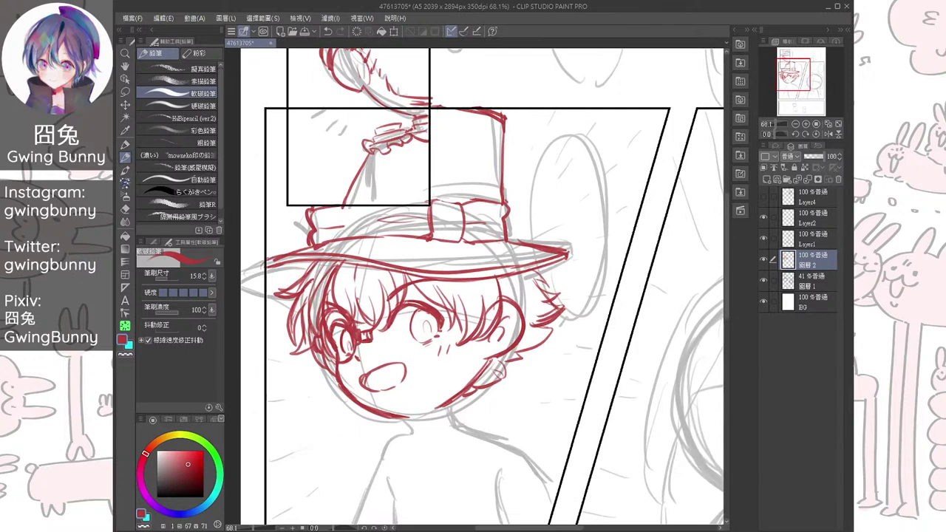
scroll(476, 288, up, 3)
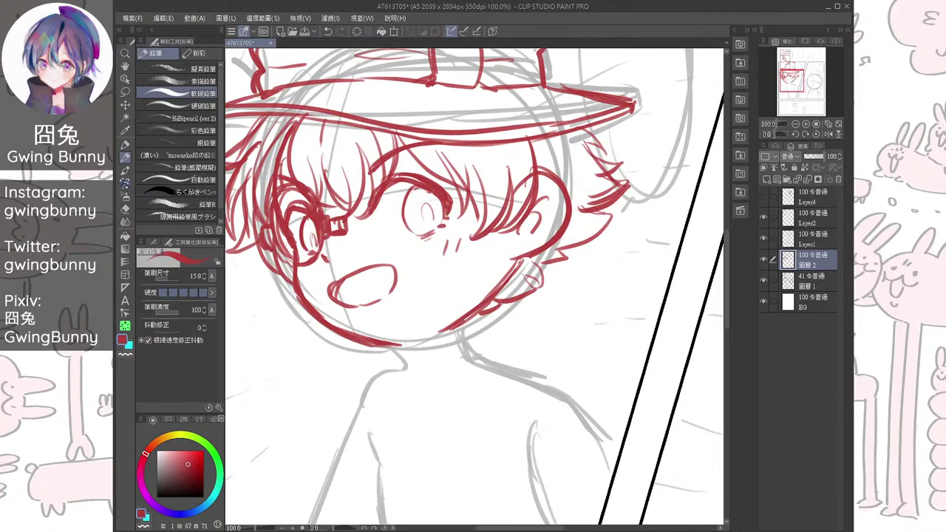
mouse_move(374, 341)
mouse_down()
mouse_move(397, 346)
mouse_move(404, 363)
mouse_up()
key(ctrl+z)
drag(459, 327, 463, 339)
scroll(461, 343, down, 4)
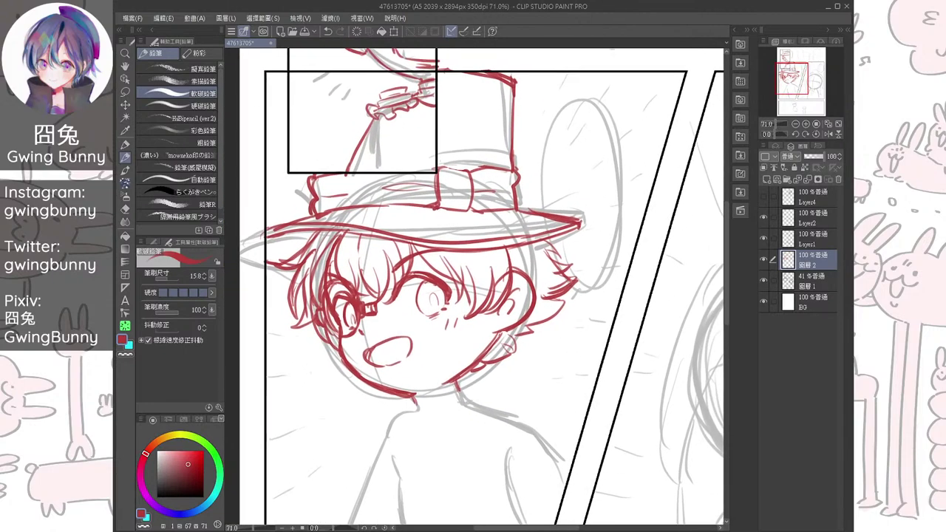
Shift the red line layer very slightly downward with the Move tool and return to the pencil
key(k)
drag(530, 393, 532, 397)
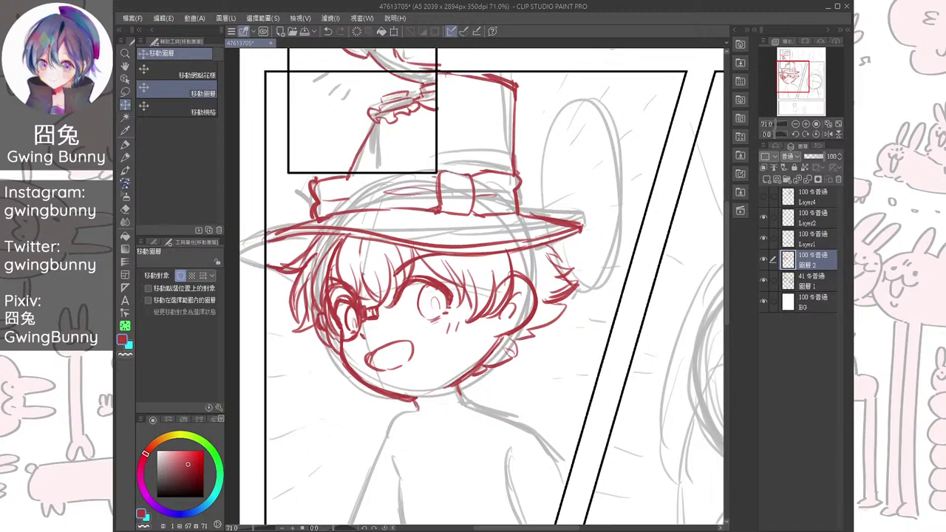
key(p)
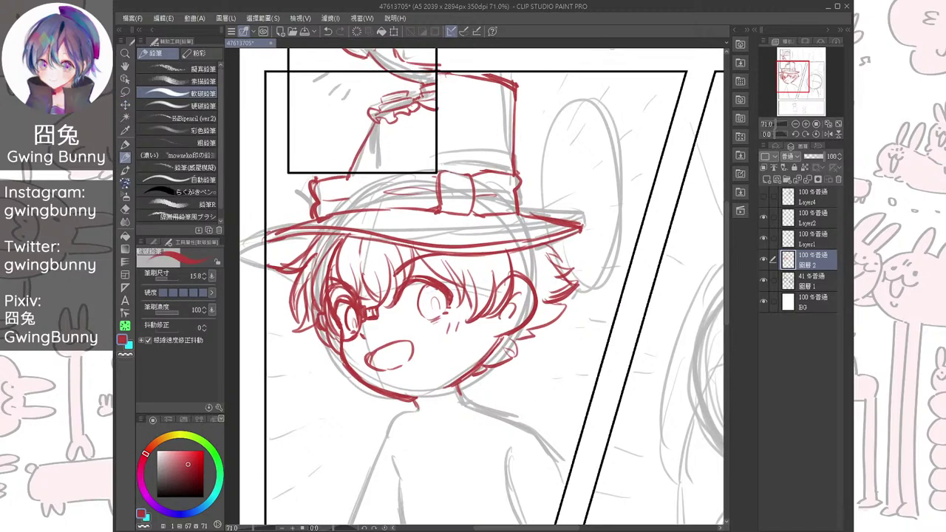
Draw the shirt collar's pointed right-hand flap below the chin, redoing the first strokes
mouse_move(474, 287)
mouse_down()
mouse_move(459, 232)
mouse_move(473, 214)
mouse_move(491, 253)
mouse_up()
key(ctrl+plus)
mouse_move(453, 290)
mouse_down()
mouse_move(466, 318)
mouse_move(479, 315)
mouse_move(412, 337)
mouse_up()
key(ctrl+z)
key(ctrl+z)
mouse_move(464, 297)
mouse_down()
mouse_move(470, 319)
mouse_move(416, 332)
mouse_up()
mouse_move(464, 294)
mouse_down()
mouse_move(477, 322)
mouse_move(408, 343)
mouse_move(405, 330)
mouse_move(434, 366)
mouse_up()
mouse_move(467, 316)
mouse_down()
mouse_move(434, 379)
mouse_move(434, 367)
mouse_up()
Draw the shirt collar's narrower left-hand flap and erase stray marks where the collar meets the jaw
drag(406, 337, 392, 374)
mouse_move(400, 320)
mouse_down()
mouse_move(406, 336)
mouse_move(386, 378)
mouse_move(406, 342)
mouse_up()
key(ctrl+z)
key(ctrl+z)
drag(398, 290, 394, 351)
mouse_move(403, 313)
mouse_down()
mouse_move(398, 348)
mouse_move(436, 348)
mouse_up()
key(e)
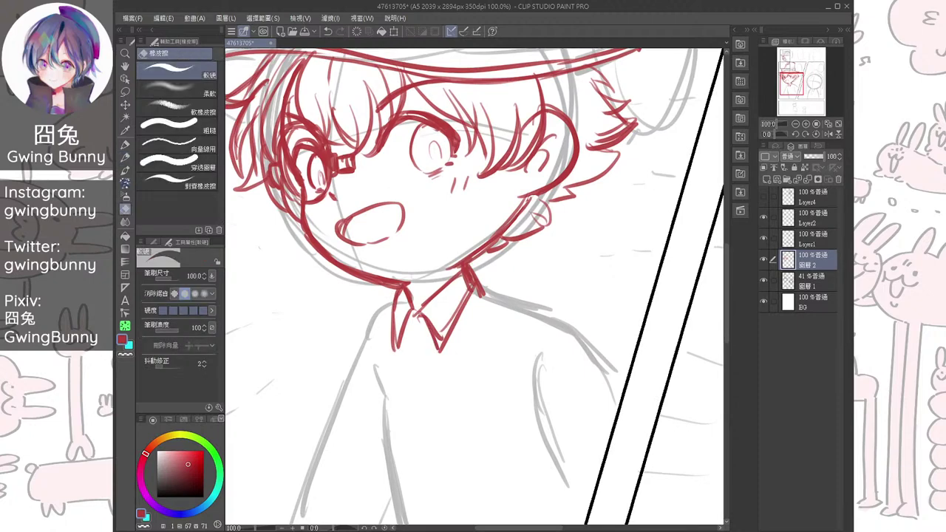
mouse_move(466, 274)
mouse_down()
mouse_move(466, 283)
mouse_move(496, 242)
mouse_up()
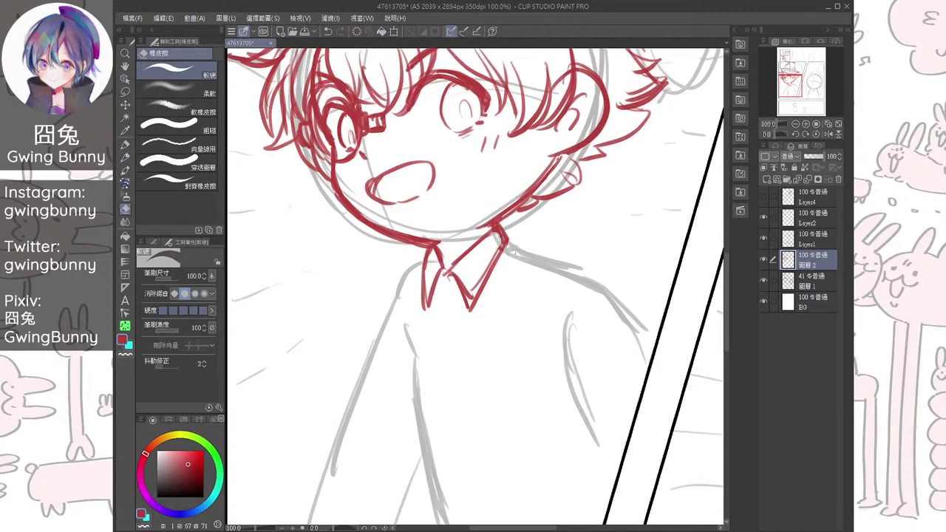
Draw an oval tie knot between the collar flaps with two long tie edges hanging down and a short fold stroke
key(p)
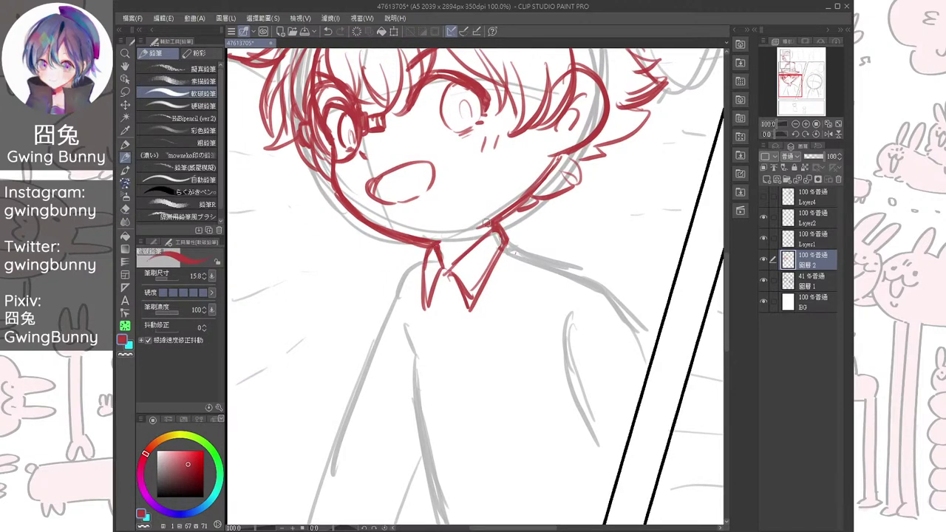
mouse_move(441, 277)
mouse_down()
mouse_move(453, 276)
mouse_move(441, 318)
mouse_up()
mouse_move(462, 297)
mouse_down()
mouse_move(455, 319)
mouse_move(439, 320)
mouse_move(442, 268)
mouse_move(428, 396)
mouse_up()
key(ctrl+z)
mouse_move(433, 265)
mouse_down()
mouse_move(421, 309)
mouse_move(430, 405)
mouse_move(470, 382)
mouse_move(478, 392)
mouse_up()
drag(441, 266, 443, 285)
Clean up the outer edge and corner of the right-hand collar flap with the eraser
drag(500, 192, 494, 373)
key(ctrl+z)
drag(496, 183, 501, 195)
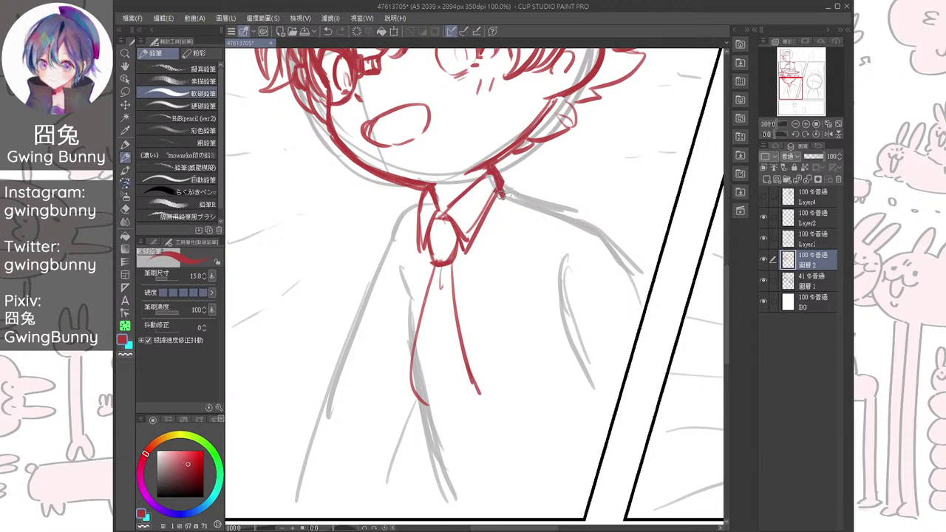
key(e)
mouse_move(507, 189)
mouse_down()
mouse_move(474, 214)
mouse_move(499, 185)
mouse_move(465, 247)
mouse_up()
key(p)
Draw the vest opening's right-hand edge from the collar down past the tie to a point, redoing it with an outward bow
drag(503, 192, 478, 383)
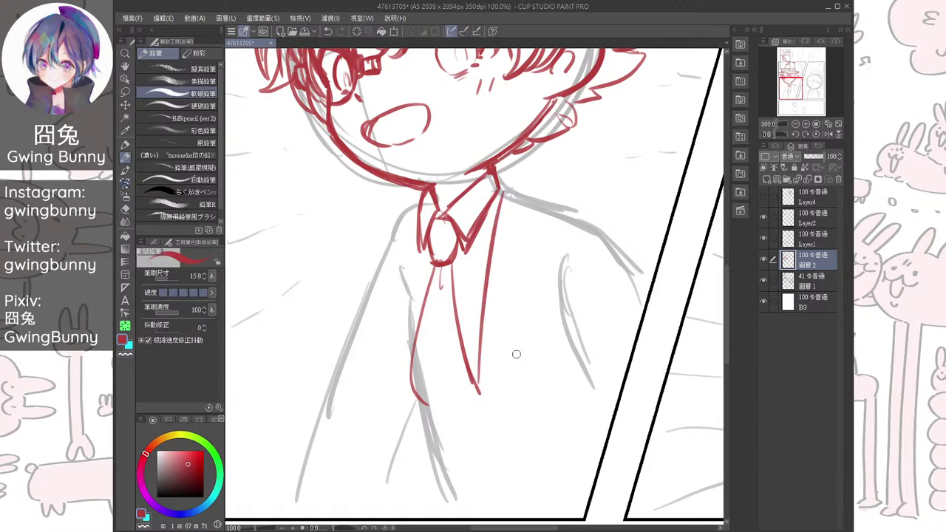
drag(517, 354, 503, 317)
key(ctrl+z)
drag(485, 154, 462, 356)
drag(466, 306, 446, 377)
key(ctrl+z)
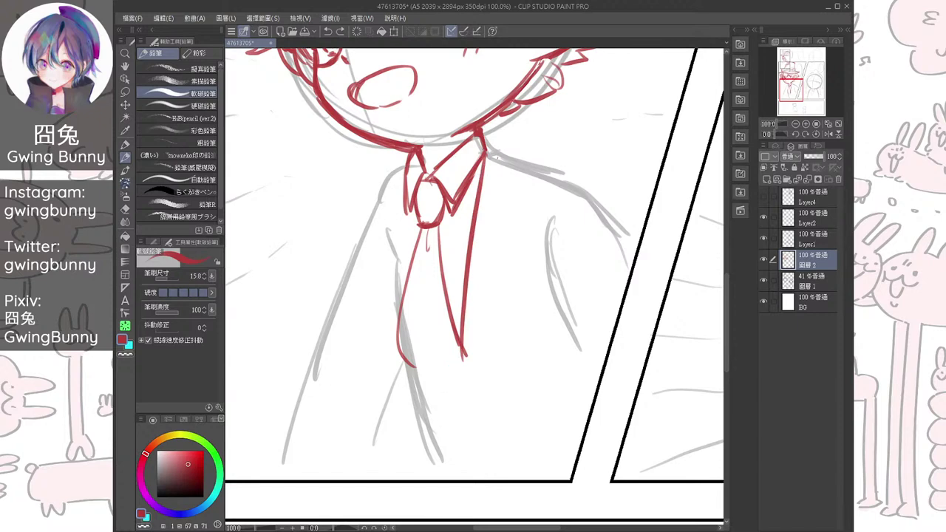
mouse_move(486, 154)
mouse_down()
mouse_move(479, 343)
mouse_move(438, 383)
mouse_up()
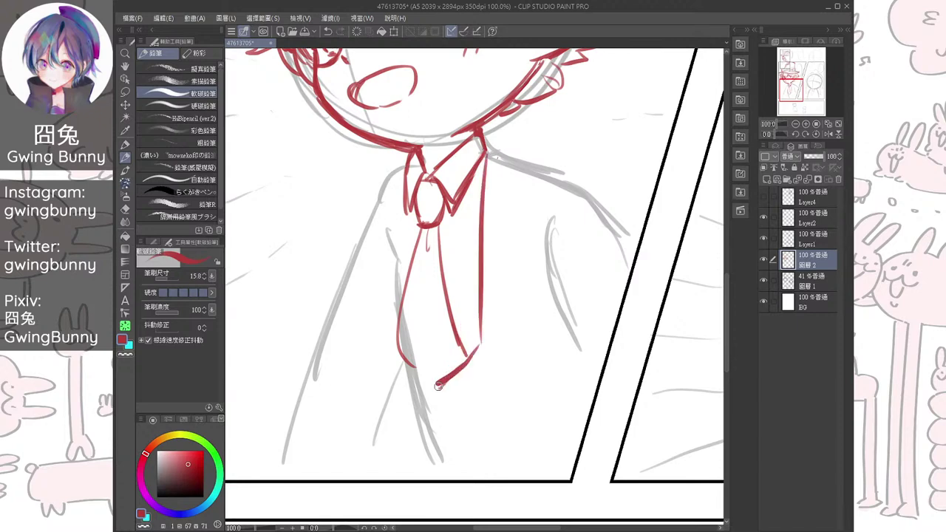
key(ctrl+z)
key(ctrl+z)
mouse_move(486, 154)
mouse_down()
mouse_move(489, 296)
mouse_move(435, 379)
mouse_up()
Draw the vest opening's left-hand edge from beside the tie knot down to meet the right-hand edge
drag(406, 175, 407, 310)
key(ctrl+z)
drag(409, 193, 397, 291)
key(ctrl+z)
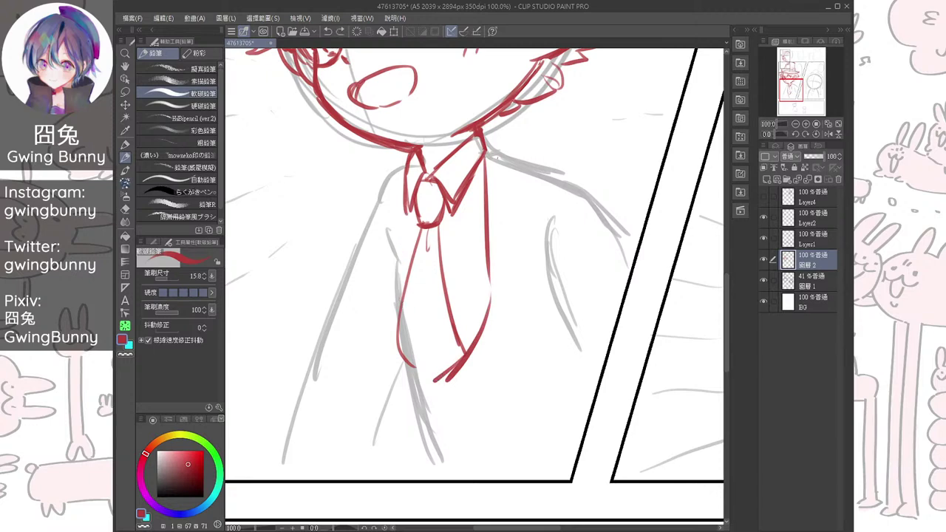
mouse_move(410, 206)
mouse_down()
mouse_move(405, 297)
mouse_move(434, 379)
mouse_up()
Draw the jacket's right-hand lapel with its notch and a long curve down toward the vest's point
drag(486, 144, 509, 158)
mouse_move(505, 157)
mouse_down()
mouse_move(526, 234)
mouse_move(509, 244)
mouse_up()
mouse_move(493, 230)
mouse_down()
mouse_move(499, 251)
mouse_move(526, 246)
mouse_up()
drag(531, 248, 460, 383)
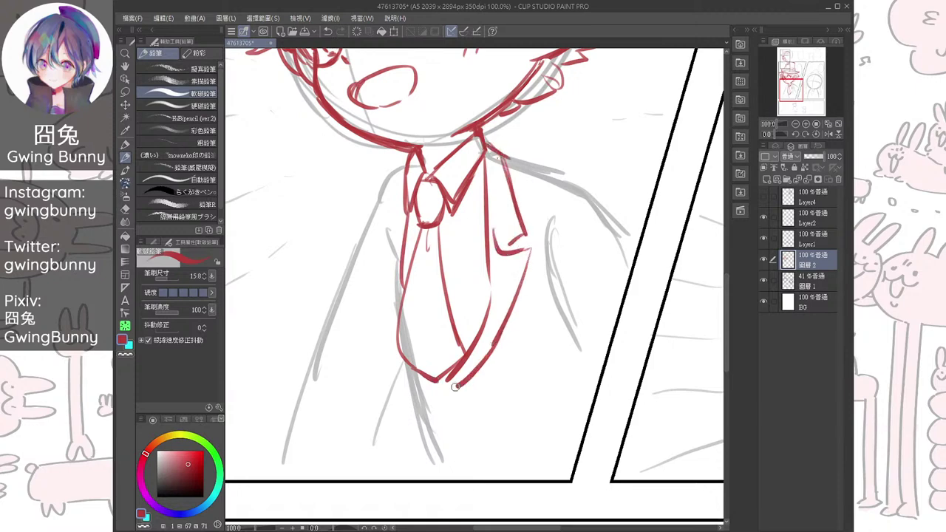
Draw the upper part of the jacket's left-hand lapel and its notch, undoing the first lower strokes
mouse_move(406, 166)
mouse_down()
mouse_move(381, 251)
mouse_move(396, 263)
mouse_up()
drag(392, 222, 381, 252)
mouse_move(381, 252)
mouse_down()
mouse_move(399, 262)
mouse_move(396, 271)
mouse_move(380, 268)
mouse_up()
drag(380, 269, 391, 322)
key(ctrl+z)
key(ctrl+z)
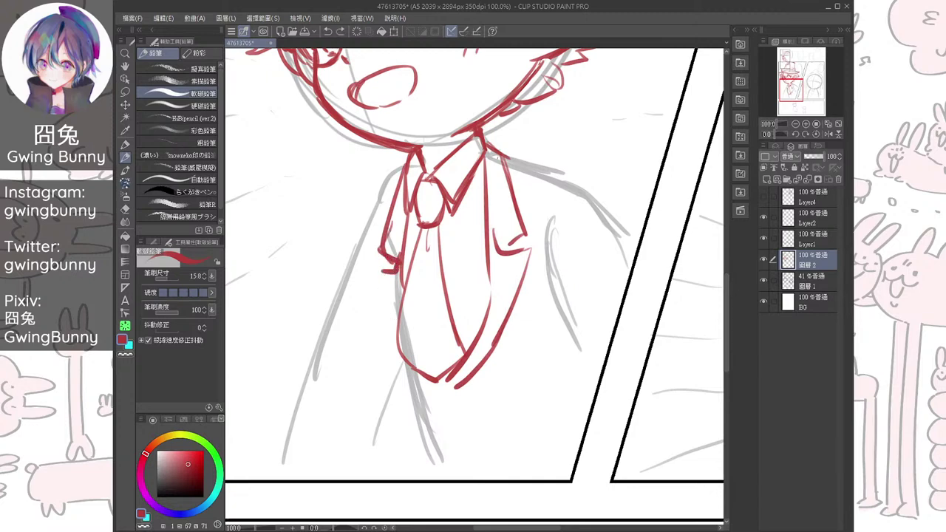
Draw the left-hand lapel's lower edge and reinforce the point where the two sides meet
drag(399, 248, 399, 265)
mouse_move(399, 262)
mouse_down()
mouse_move(378, 264)
mouse_move(397, 327)
mouse_up()
mouse_move(382, 261)
mouse_down()
mouse_move(406, 352)
mouse_move(441, 391)
mouse_move(445, 412)
mouse_move(432, 390)
mouse_up()
key(ctrl+z)
key(ctrl+z)
drag(456, 329, 427, 380)
Draw the jacket's front line below the lapel point and an oval button with a short stroke beside it
drag(420, 360, 426, 412)
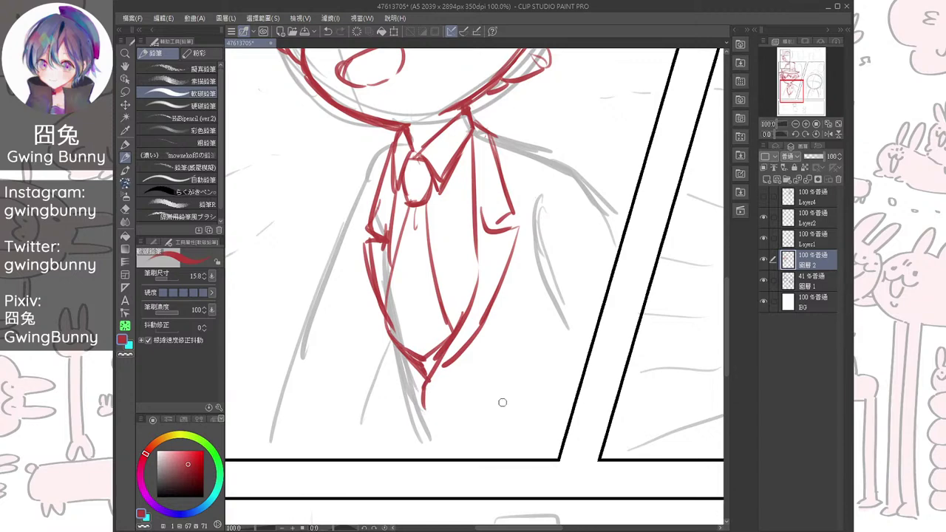
key(ctrl+z)
mouse_move(424, 378)
mouse_down()
mouse_move(428, 440)
mouse_move(454, 404)
mouse_move(473, 422)
mouse_move(460, 433)
mouse_up()
key(ctrl+z)
mouse_move(465, 436)
mouse_down()
mouse_move(488, 431)
mouse_move(452, 408)
mouse_move(445, 436)
mouse_move(478, 434)
mouse_up()
Draw the jacket's left-hand front edge from the lapel down toward the panel's bottom border, redoing the first attempt
mouse_move(391, 331)
mouse_down()
mouse_move(415, 405)
mouse_move(410, 386)
mouse_move(417, 453)
mouse_up()
key(ctrl+z)
key(ctrl+z)
key(ctrl+z)
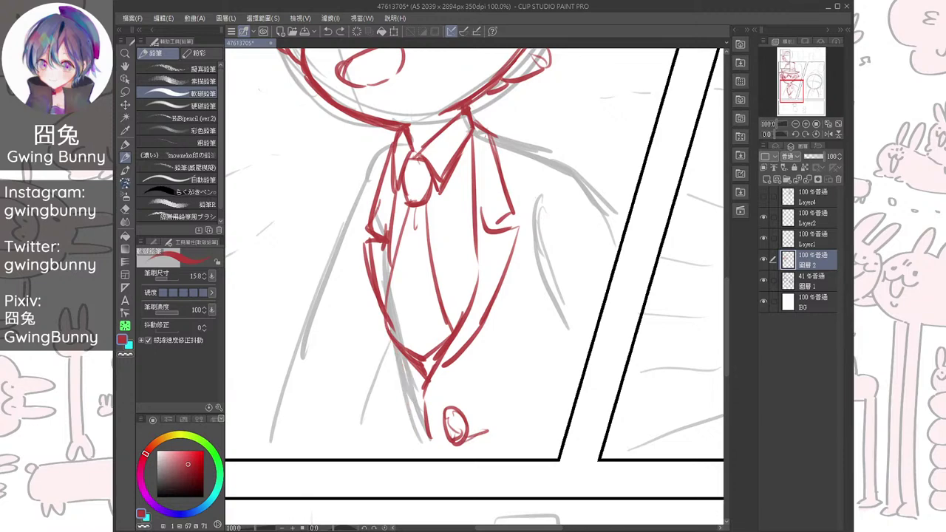
drag(380, 305, 410, 432)
drag(398, 392, 411, 451)
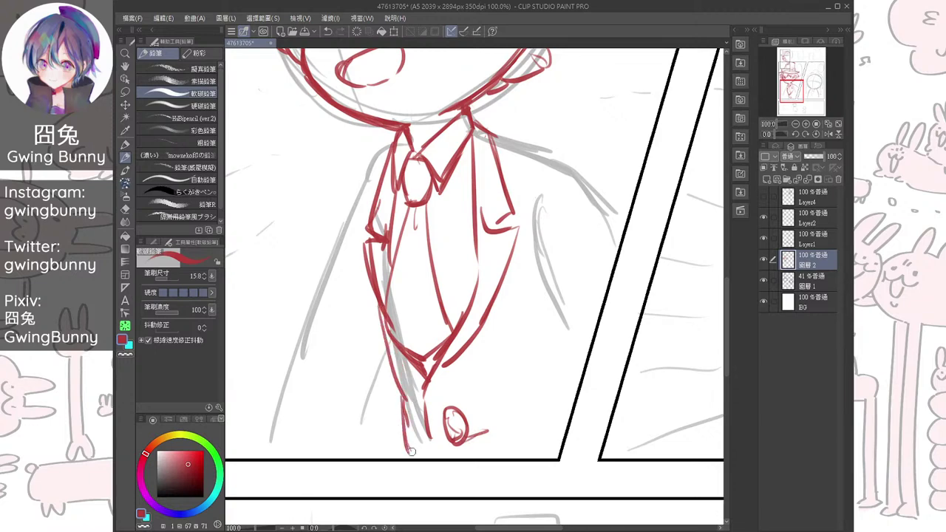
mouse_move(377, 295)
mouse_down()
mouse_move(407, 395)
mouse_move(410, 448)
mouse_up()
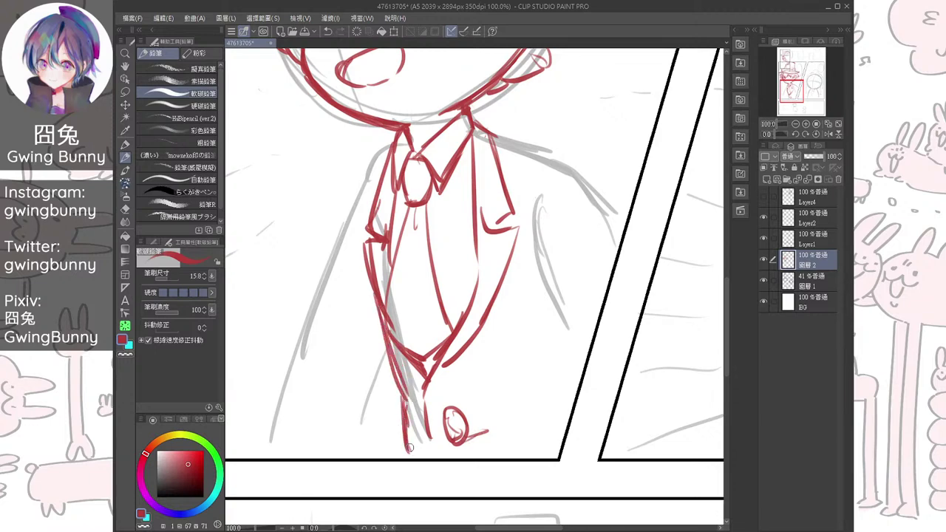
Draw the right-hand shoulder's epaulette as a banded slab with a scalloped fringe along its lower edge
scroll(409, 447, down, 2)
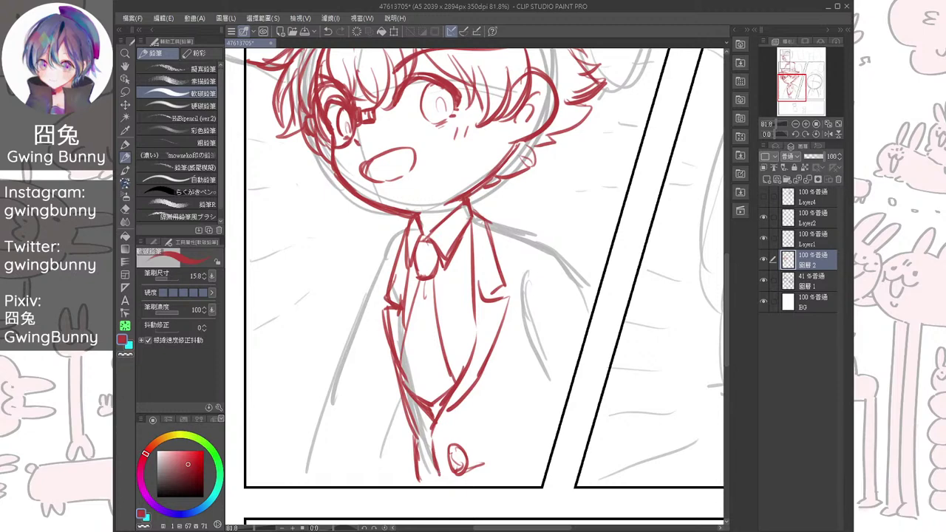
scroll(439, 475, up, 2)
mouse_move(443, 252)
mouse_down()
mouse_move(511, 274)
mouse_move(496, 273)
mouse_up()
key(ctrl+z)
key(ctrl+z)
key(ctrl+z)
mouse_move(436, 238)
mouse_down()
mouse_move(499, 256)
mouse_move(498, 273)
mouse_move(500, 259)
mouse_move(508, 272)
mouse_move(444, 238)
mouse_move(508, 241)
mouse_move(511, 272)
mouse_up()
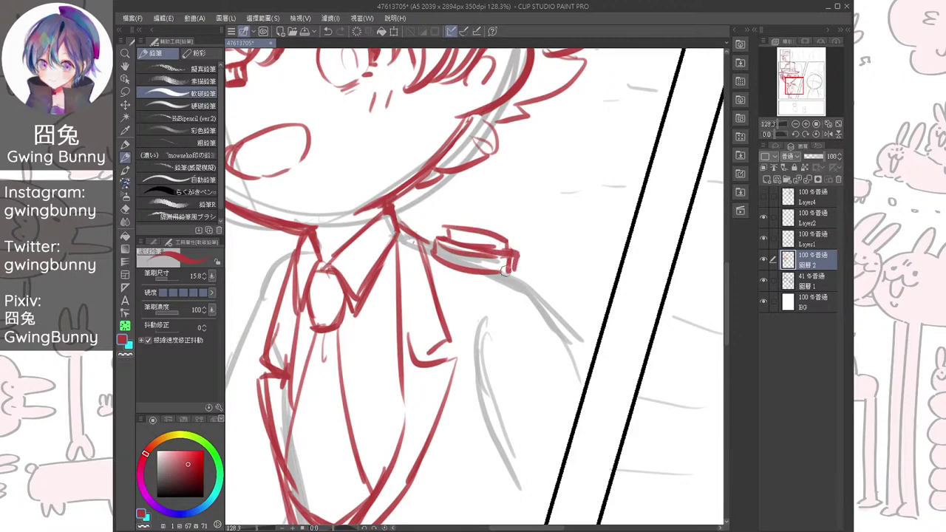
mouse_move(435, 256)
mouse_down()
mouse_move(414, 246)
mouse_move(467, 285)
mouse_move(435, 275)
mouse_move(473, 289)
mouse_move(518, 265)
mouse_move(533, 272)
mouse_move(519, 283)
mouse_up()
drag(443, 296, 554, 268)
Draw the smaller epaulette with stripes and a looped end on the left-hand shoulder, and add finishing strokes to the right-hand one
drag(365, 235, 401, 218)
key(ctrl+z)
mouse_move(366, 229)
mouse_down()
mouse_move(366, 243)
mouse_move(406, 229)
mouse_up()
mouse_move(373, 227)
mouse_down()
mouse_move(399, 220)
mouse_move(357, 212)
mouse_up()
drag(356, 212, 404, 208)
mouse_move(362, 243)
mouse_down()
mouse_move(343, 233)
mouse_move(361, 247)
mouse_up()
mouse_move(361, 249)
mouse_down()
mouse_move(400, 244)
mouse_move(411, 207)
mouse_up()
drag(443, 251, 391, 243)
mouse_move(504, 192)
mouse_down()
mouse_move(500, 202)
mouse_move(559, 199)
mouse_move(565, 214)
mouse_up()
mouse_move(473, 296)
mouse_down()
mouse_move(528, 247)
mouse_move(566, 244)
mouse_up()
Draw the right-hand shoulder and outer sleeve line from below the epaulette toward the slanted panel border
scroll(528, 247, down, 1)
key(h)
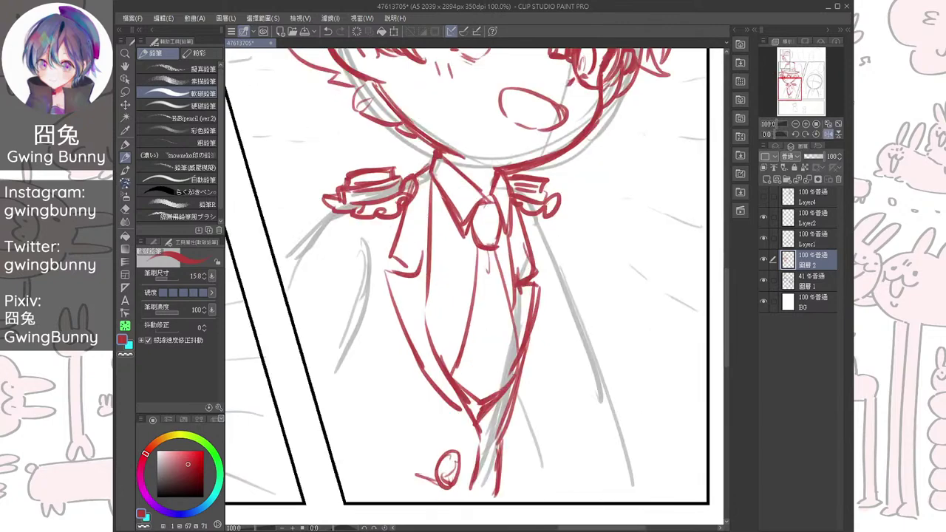
drag(355, 243, 346, 399)
key(ctrl+z)
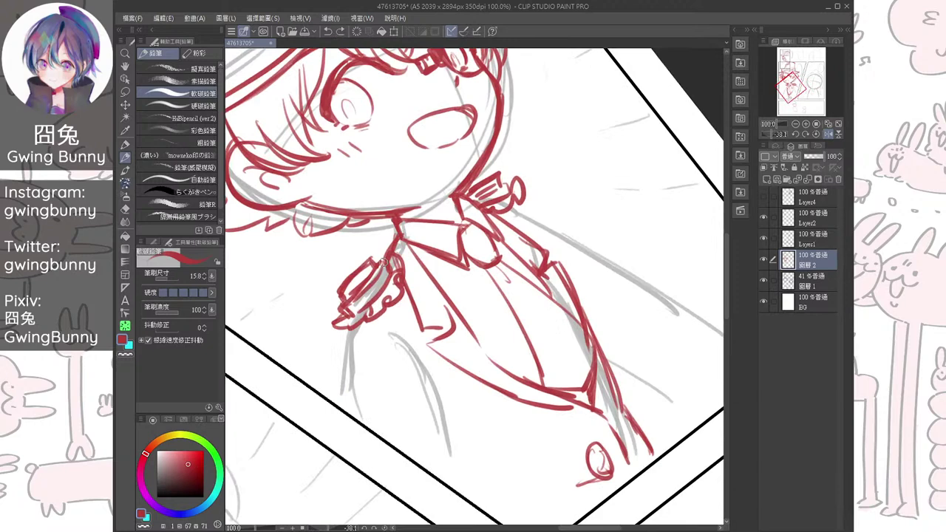
mouse_move(351, 330)
mouse_down()
mouse_move(349, 418)
mouse_move(312, 437)
mouse_move(339, 400)
mouse_up()
key(ctrl+z)
key(ctrl+z)
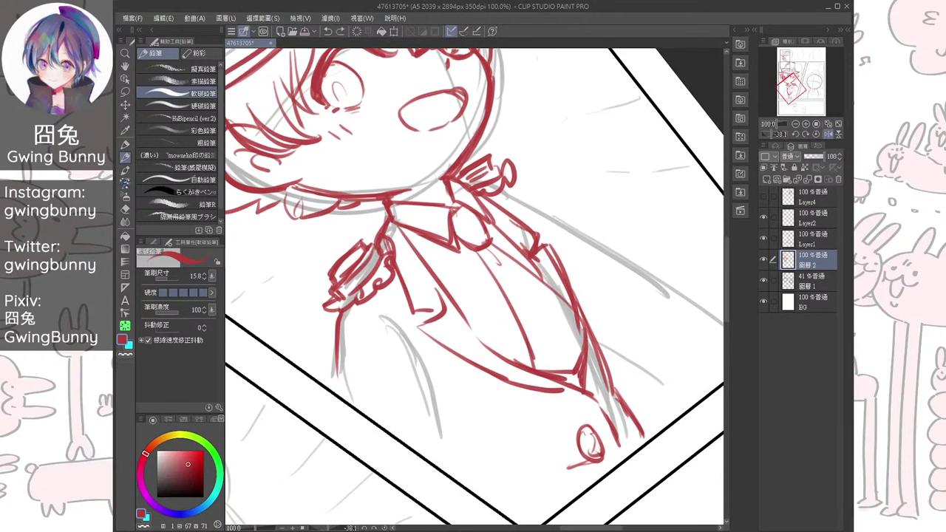
drag(341, 318, 346, 396)
mouse_move(341, 343)
mouse_down()
mouse_move(346, 397)
mouse_move(308, 365)
mouse_up()
key(h)
key(ctrl+@)
Draw the right-hand sleeve's inner line and a light crease at the armpit
mouse_move(473, 295)
mouse_down()
mouse_move(436, 292)
mouse_move(504, 352)
mouse_move(479, 344)
mouse_up()
key(ctrl+z)
drag(464, 323, 507, 401)
drag(482, 242, 465, 284)
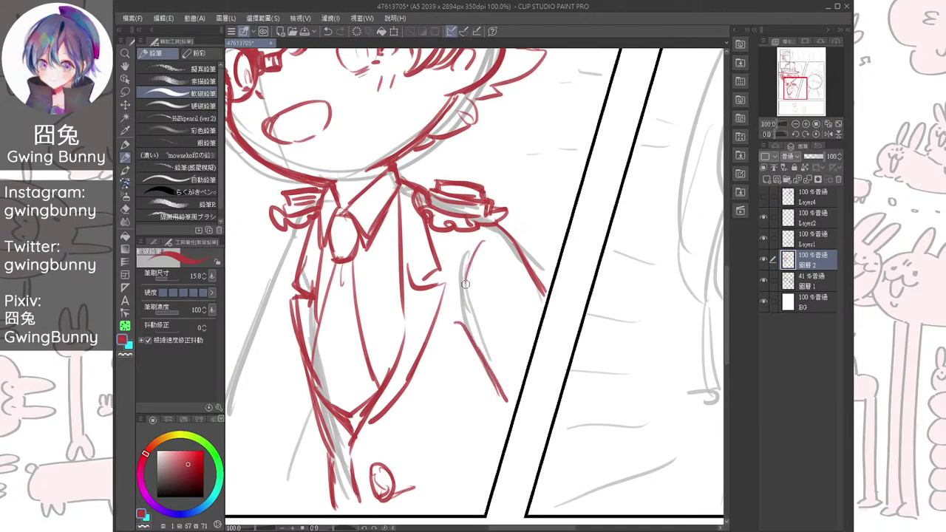
key(ctrl+z)
drag(475, 243, 462, 280)
Draw the left-hand sleeve's outer line downward from the epaulette, redoing the first strokes
mouse_move(490, 371)
mouse_down()
mouse_move(511, 422)
mouse_move(614, 411)
mouse_move(668, 366)
mouse_up()
mouse_move(408, 254)
mouse_down()
mouse_move(406, 329)
mouse_move(387, 253)
mouse_up()
key(ctrl+z)
drag(398, 172, 391, 189)
drag(402, 259, 431, 378)
key(ctrl+z)
drag(403, 235, 439, 341)
drag(390, 217, 389, 387)
drag(392, 262, 384, 426)
Extend the left-hand sleeve's outer line and draw its lower inner line toward the panel's bottom border
drag(475, 336, 467, 444)
drag(385, 406, 388, 466)
key(ctrl+at)
key(ctrl+z)
drag(343, 372, 296, 499)
mouse_move(412, 352)
mouse_down()
mouse_move(408, 397)
mouse_move(426, 412)
mouse_up()
Close the gap in the vest opening's right-hand edge and extend the jacket's front line to the panel's bottom border
key(e)
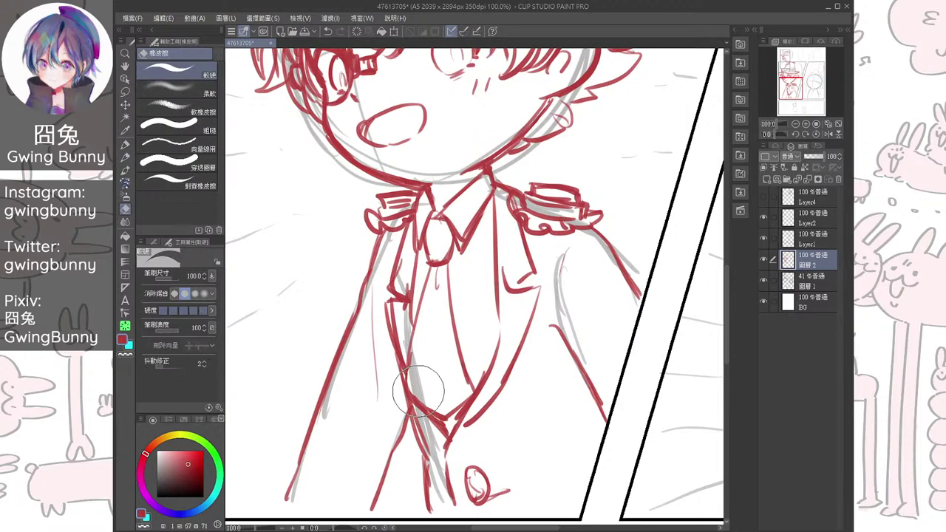
key(p)
drag(496, 296, 498, 349)
drag(424, 444, 430, 513)
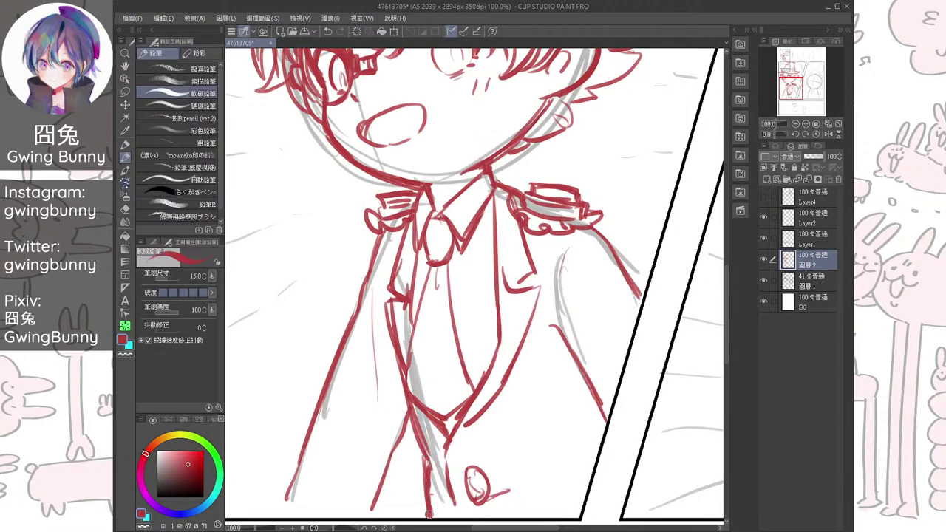
Compare the red drawing with the grey draft and leave the draft layer hidden
scroll(475, 287, down, 4)
drag(474, 287, 465, 299)
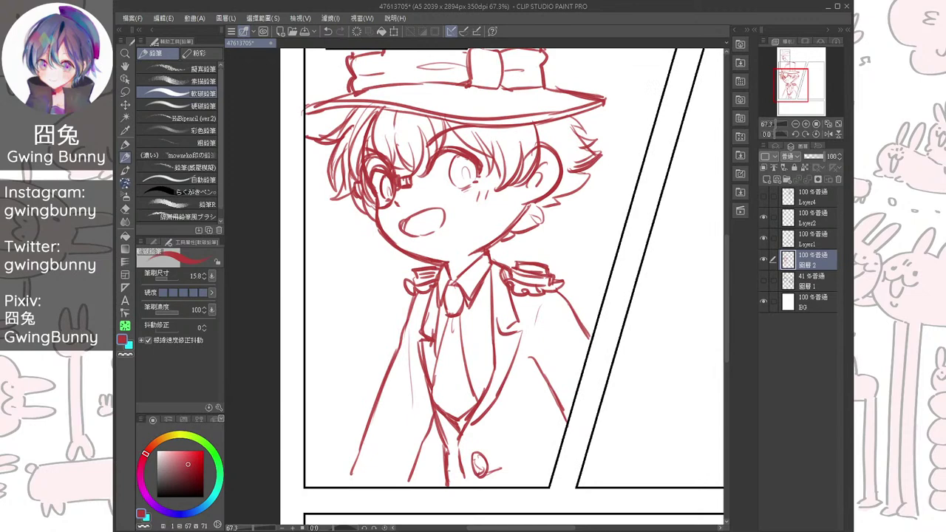
click(764, 281)
drag(472, 317, 489, 263)
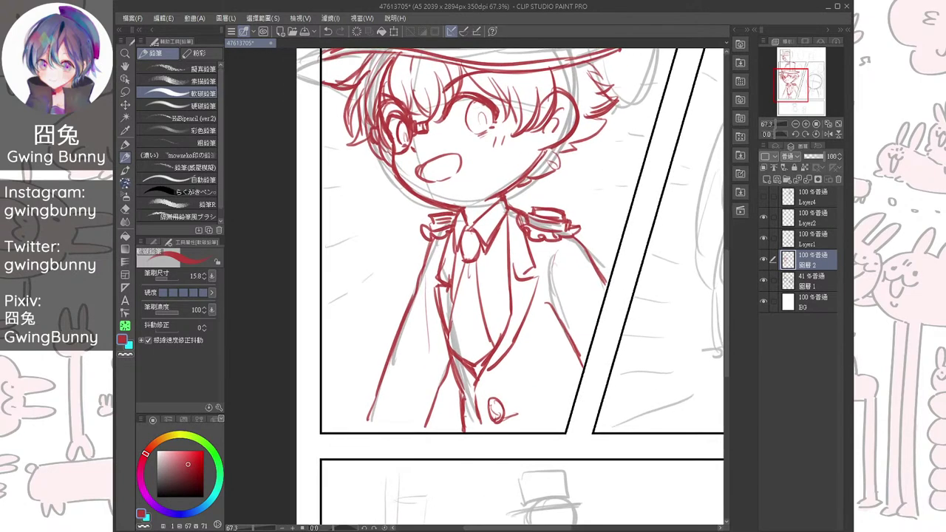
click(763, 280)
Add light crease strokes to the right-hand sleeve and a second line from its shoulder to the slanted panel border
drag(555, 253, 551, 269)
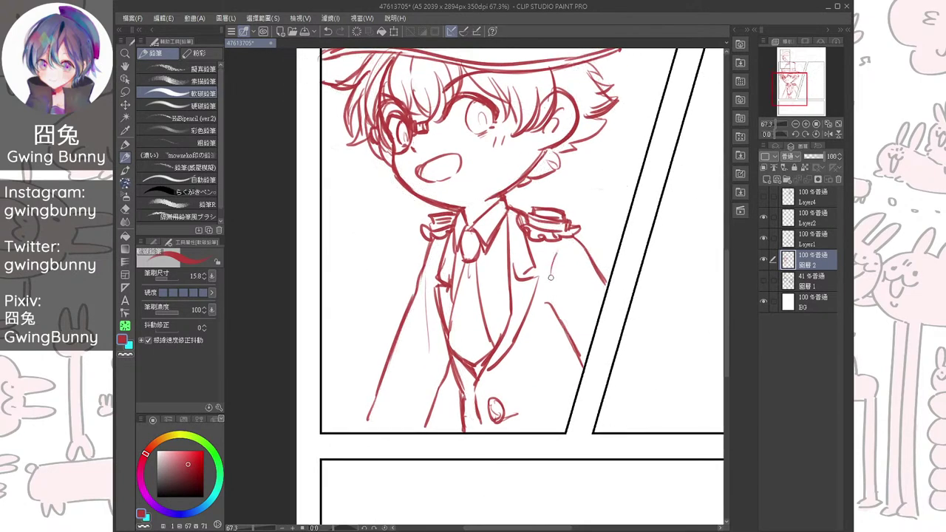
drag(368, 414, 362, 430)
drag(433, 382, 377, 422)
key(ctrl+z)
drag(560, 310, 590, 332)
key(h)
mouse_move(377, 294)
mouse_down()
mouse_move(408, 358)
mouse_move(396, 406)
mouse_move(403, 391)
mouse_move(507, 347)
mouse_move(334, 389)
mouse_up()
key(ctrl+@)
key(h)
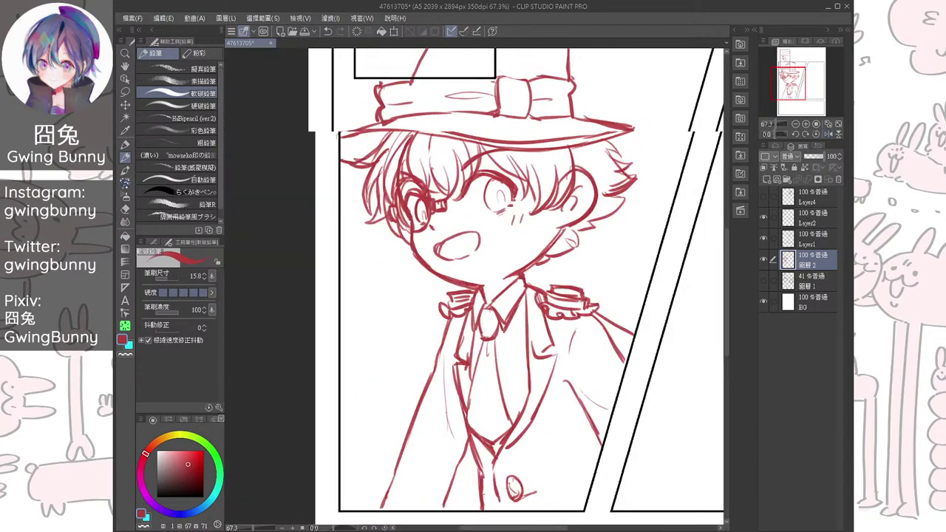
Extend the lower-left character's jaw line along the chin toward the shirt collar
drag(443, 369, 402, 414)
drag(473, 185, 547, 217)
drag(474, 286, 548, 287)
scroll(389, 346, up, 1)
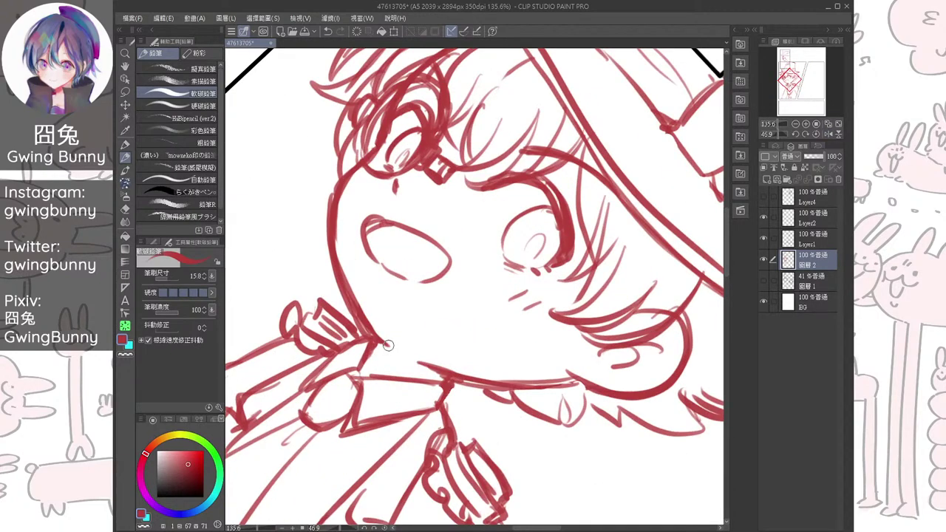
drag(387, 346, 444, 387)
mouse_move(473, 287)
mouse_down()
mouse_move(485, 306)
mouse_move(460, 291)
mouse_up()
key(ctrl+minus)
key(ctrl+minus)
key(ctrl+at)
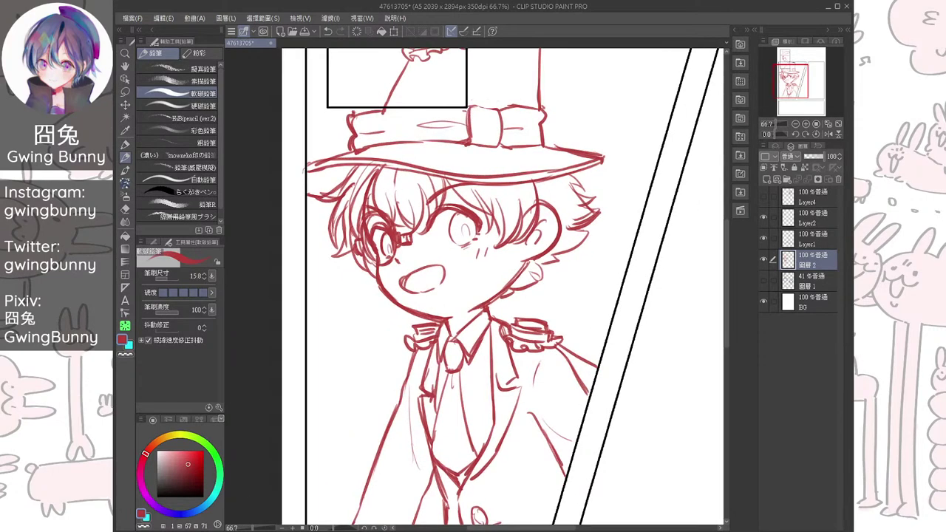
Draw a thin cord hanging from the monocle down past the character's jaw
mouse_move(356, 252)
mouse_down()
mouse_move(360, 337)
mouse_move(399, 326)
mouse_up()
key(ctrl+z)
drag(365, 249, 376, 344)
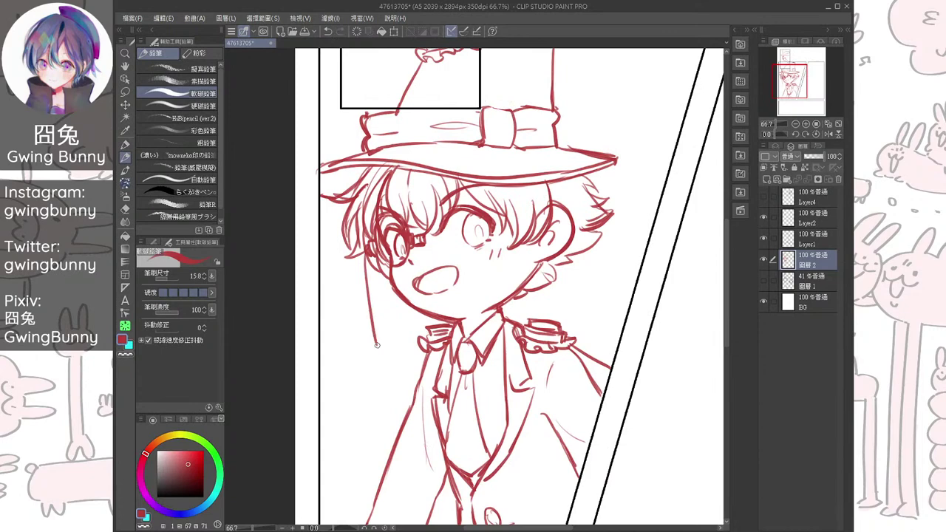
scroll(401, 297, up, 3)
key(ctrl+z)
mouse_move(346, 225)
mouse_down()
mouse_move(356, 375)
mouse_move(378, 390)
mouse_move(374, 300)
mouse_up()
scroll(491, 287, down, 1)
Draw a small triangular charm at the lower end of the monocle cord
drag(491, 287, 489, 297)
scroll(425, 309, up, 2)
key(ctrl+z)
key(ctrl+z)
mouse_move(336, 271)
mouse_down()
mouse_move(321, 315)
mouse_move(374, 316)
mouse_up()
key(ctrl+z)
key(ctrl+z)
mouse_move(341, 268)
mouse_down()
mouse_move(324, 309)
mouse_move(378, 306)
mouse_move(362, 278)
mouse_move(379, 307)
mouse_up()
drag(324, 318, 371, 318)
scroll(406, 300, down, 1)
key(ctrl+minus)
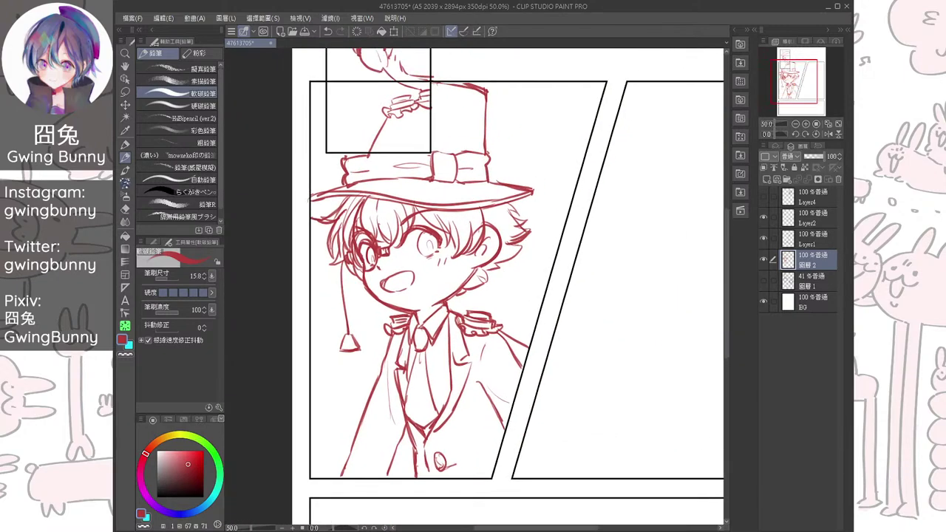
Retrace the monocle cord from the monocle to the charm to thicken its line
drag(369, 307, 414, 307)
mouse_move(322, 217)
mouse_down()
mouse_move(320, 275)
mouse_move(314, 240)
mouse_move(326, 355)
mouse_up()
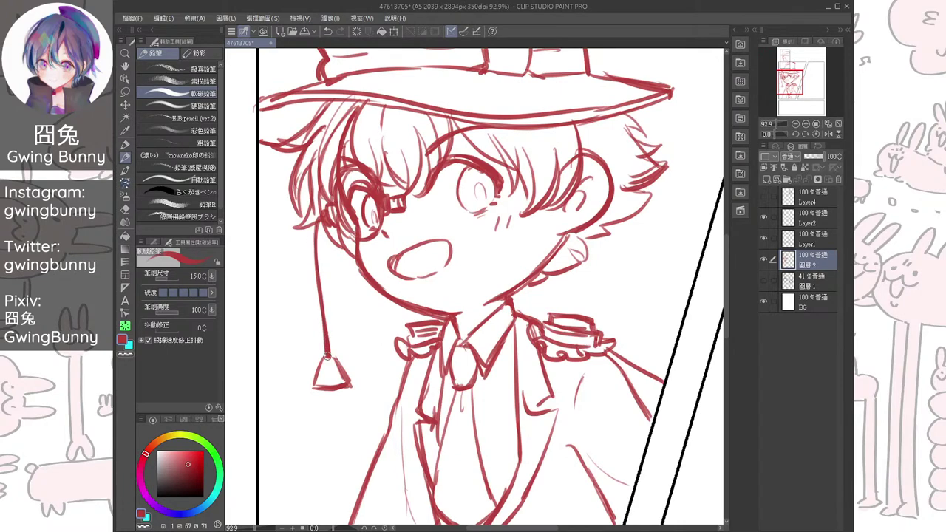
scroll(443, 344, down, 5)
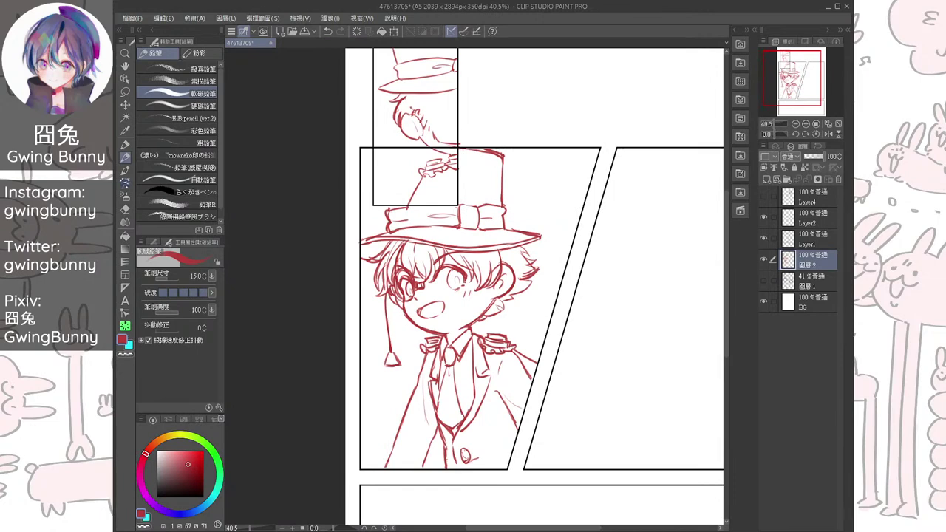
scroll(491, 62, up, 2)
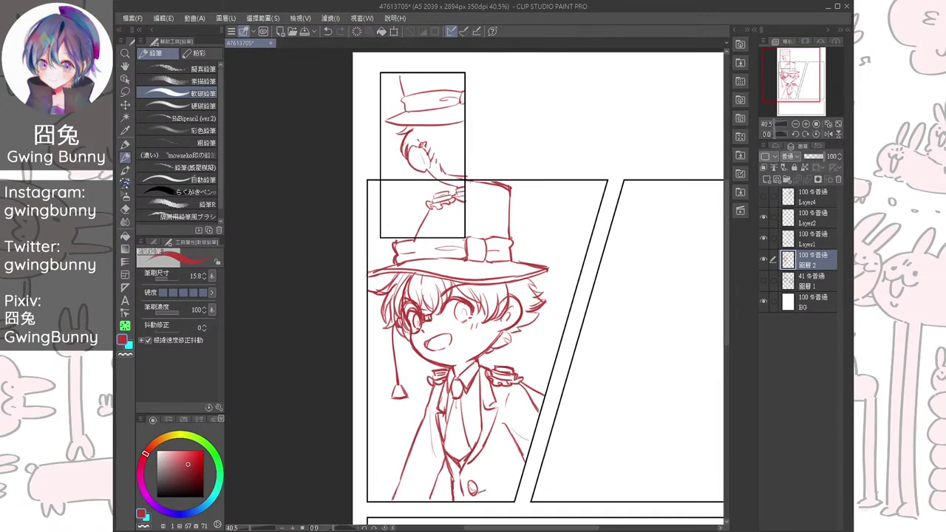
drag(473, 296, 466, 283)
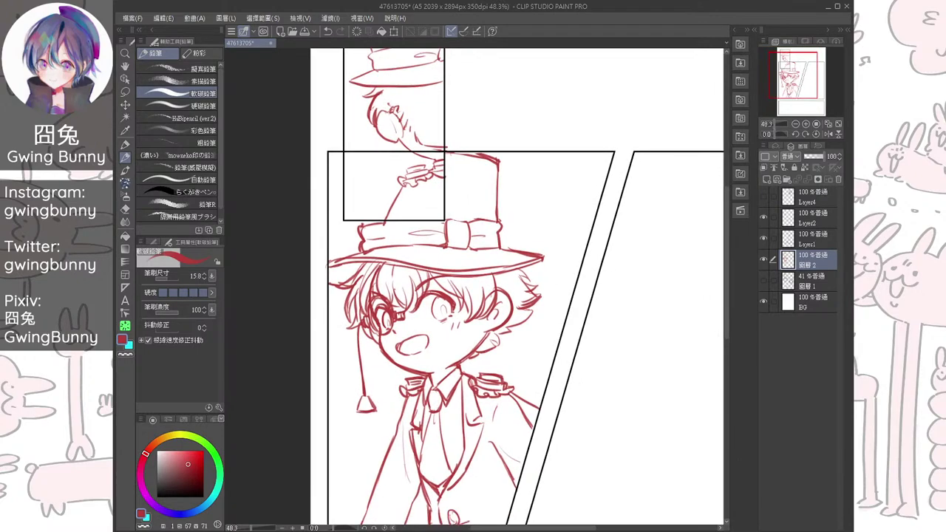
Show the grey draft layer and add fine highlight strokes inside the lower-left character's eyes
click(763, 281)
scroll(407, 309, up, 6)
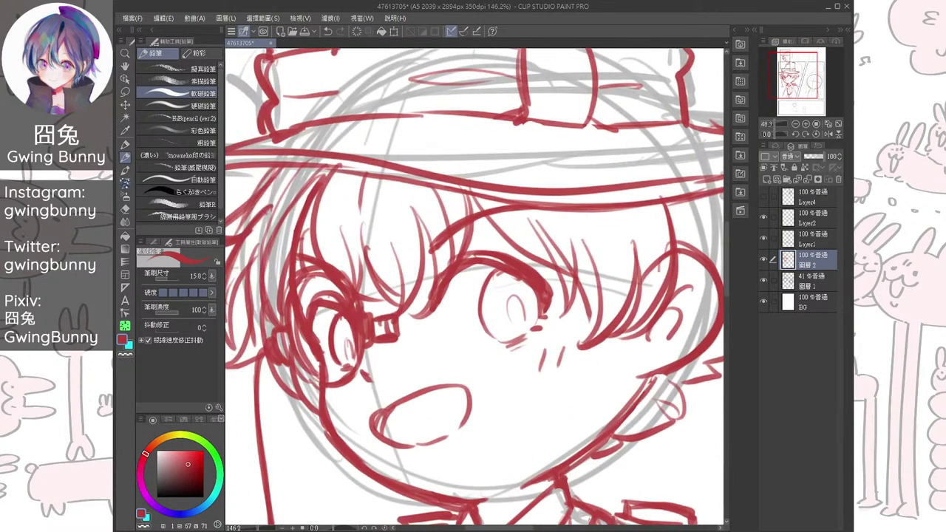
mouse_move(344, 356)
mouse_down()
mouse_move(345, 342)
mouse_move(354, 356)
mouse_up()
mouse_move(509, 323)
mouse_down()
mouse_move(523, 325)
mouse_move(517, 329)
mouse_up()
drag(510, 277, 488, 302)
key(ctrl+z)
drag(507, 269, 493, 276)
drag(494, 270, 478, 302)
mouse_move(346, 319)
mouse_down()
mouse_move(334, 340)
mouse_move(313, 319)
mouse_move(310, 237)
mouse_move(275, 295)
mouse_up()
key(ctrl+minus)
key(ctrl+minus)
drag(472, 288, 415, 312)
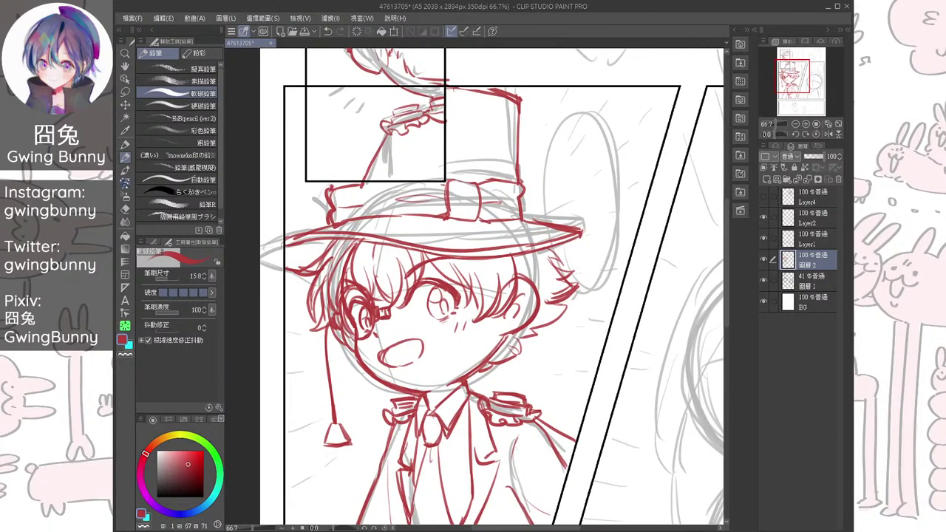
key(e)
drag(507, 292, 510, 275)
scroll(512, 281, down, 2)
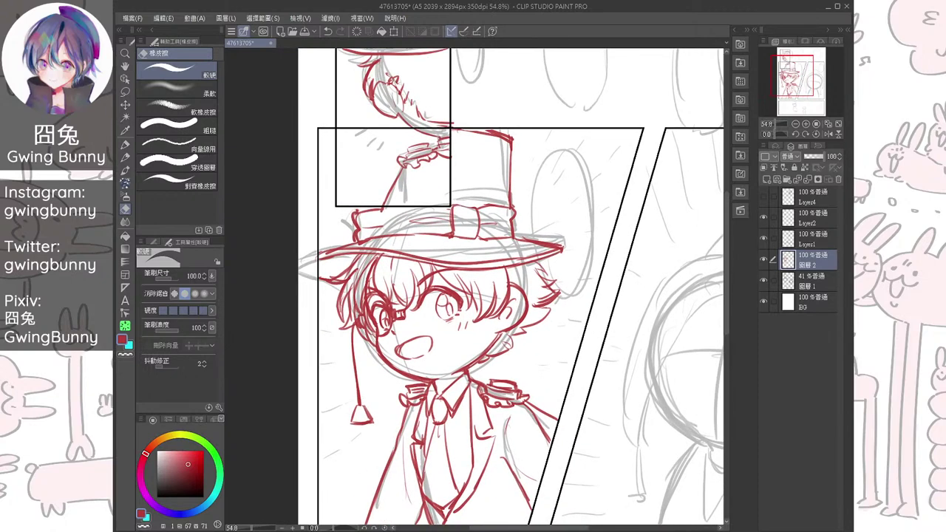
key(p)
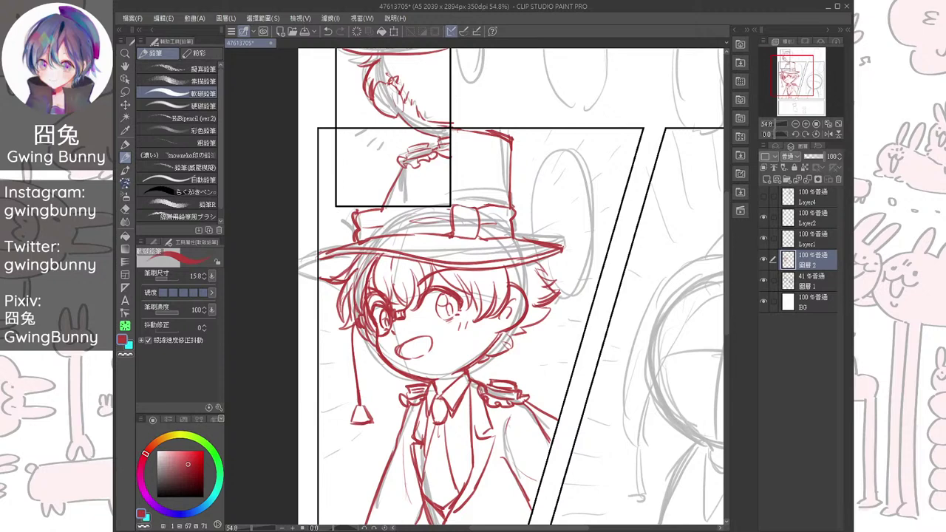
Trace both sides of the lower jaw in red over the head circle in the right-hand panel
drag(509, 284, 483, 312)
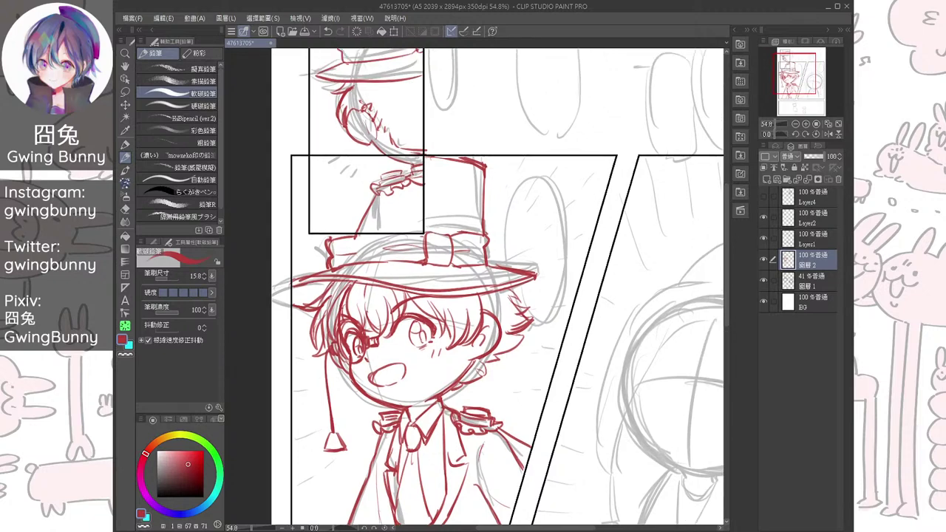
drag(576, 325, 373, 227)
drag(546, 222, 569, 314)
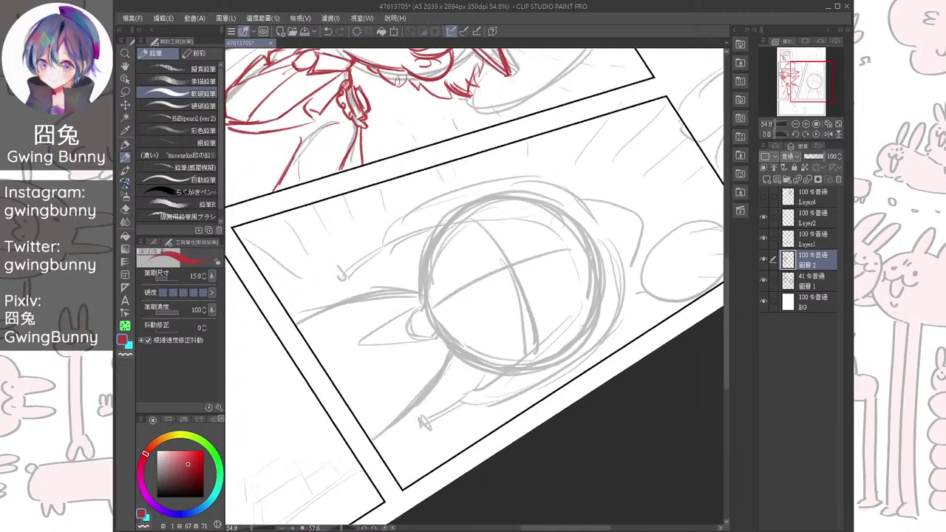
scroll(497, 268, up, 4)
mouse_move(404, 181)
mouse_down()
mouse_move(353, 352)
mouse_move(337, 341)
mouse_move(330, 255)
mouse_move(344, 215)
mouse_up()
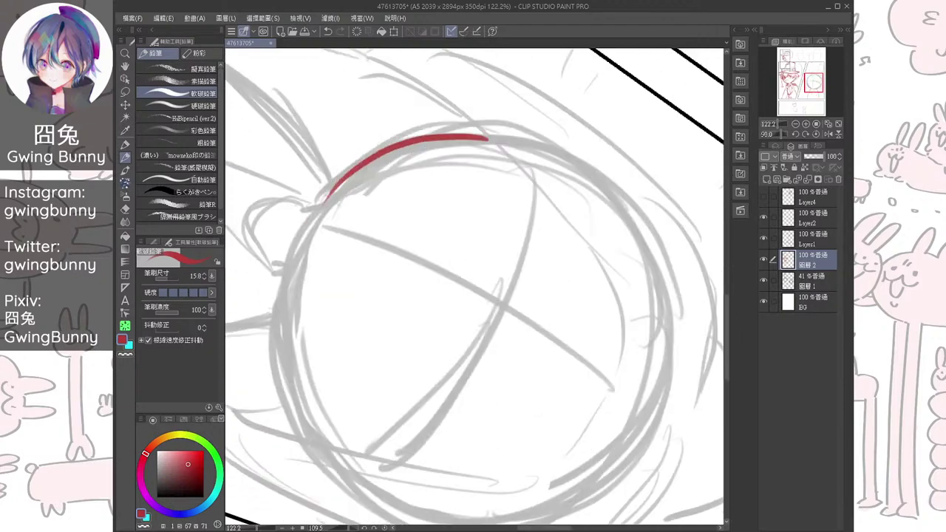
mouse_move(287, 278)
mouse_down()
mouse_move(292, 388)
mouse_move(318, 446)
mouse_move(642, 425)
mouse_up()
scroll(477, 329, down, 1)
key(ctrl+at)
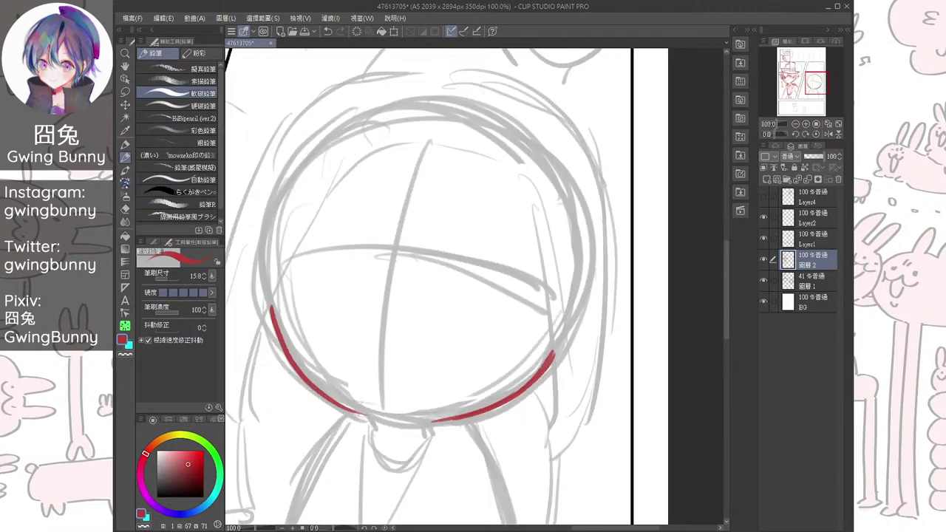
Lasso the two red jaw strokes, nudge them slightly upward with Transform and deselect
scroll(493, 327, down, 1)
drag(477, 329, 484, 342)
key(m)
mouse_move(319, 410)
mouse_down()
mouse_move(584, 372)
mouse_move(334, 435)
mouse_up()
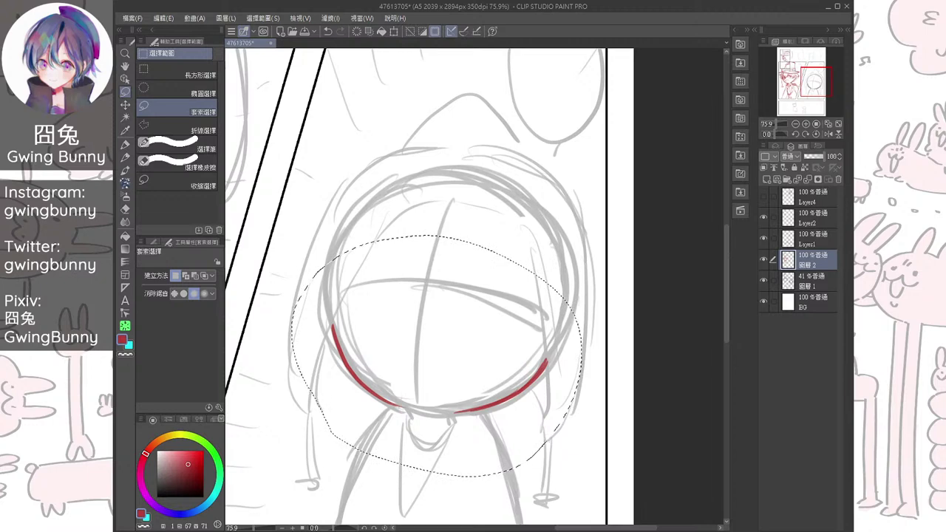
key(ctrl+t)
drag(515, 374, 515, 371)
key(Return)
key(ctrl+d)
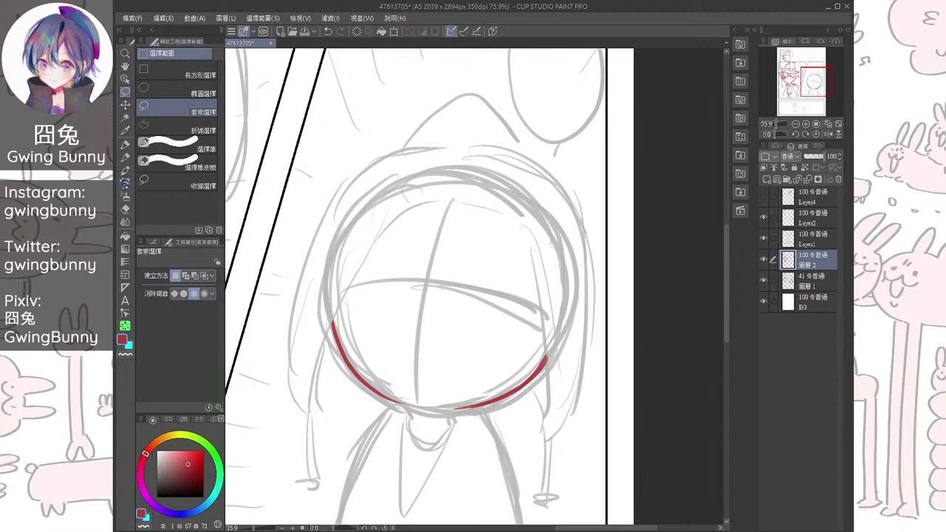
Extend the jaw strokes inward at the chin and add two short strokes for the start of the neck
key(p)
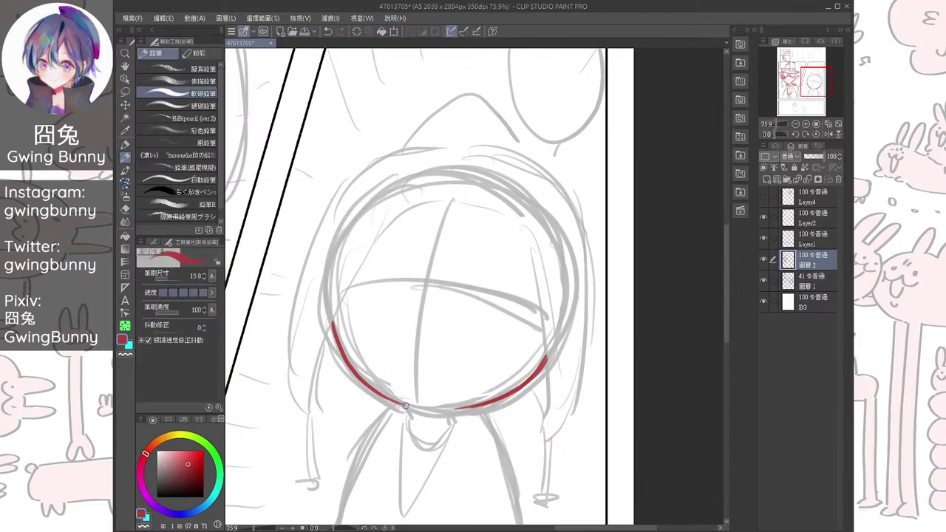
mouse_move(456, 409)
mouse_down()
mouse_move(370, 351)
mouse_move(357, 326)
mouse_move(366, 359)
mouse_up()
scroll(362, 332, up, 1)
mouse_move(383, 397)
mouse_down()
mouse_move(395, 416)
mouse_move(458, 381)
mouse_move(426, 412)
mouse_move(509, 439)
mouse_up()
key(ctrl+at)
key(ctrl+z)
key(ctrl+at)
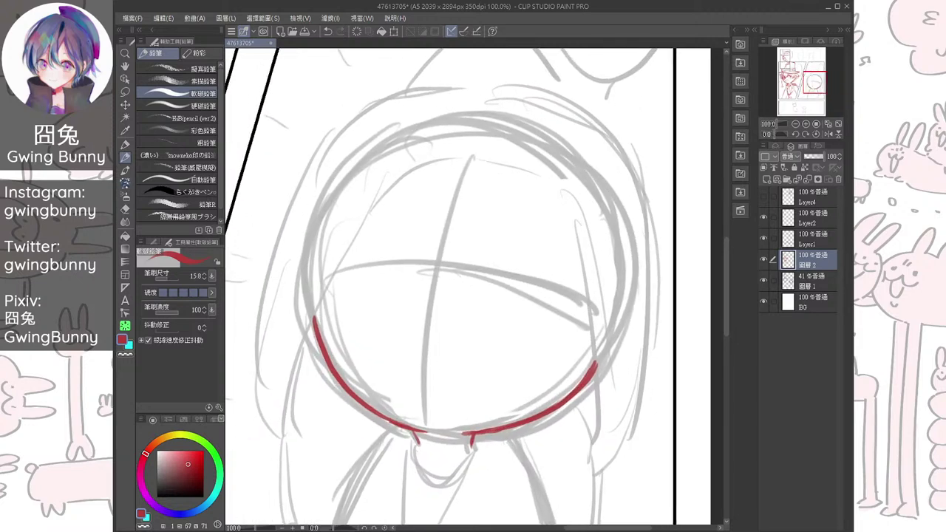
scroll(481, 335, down, 3)
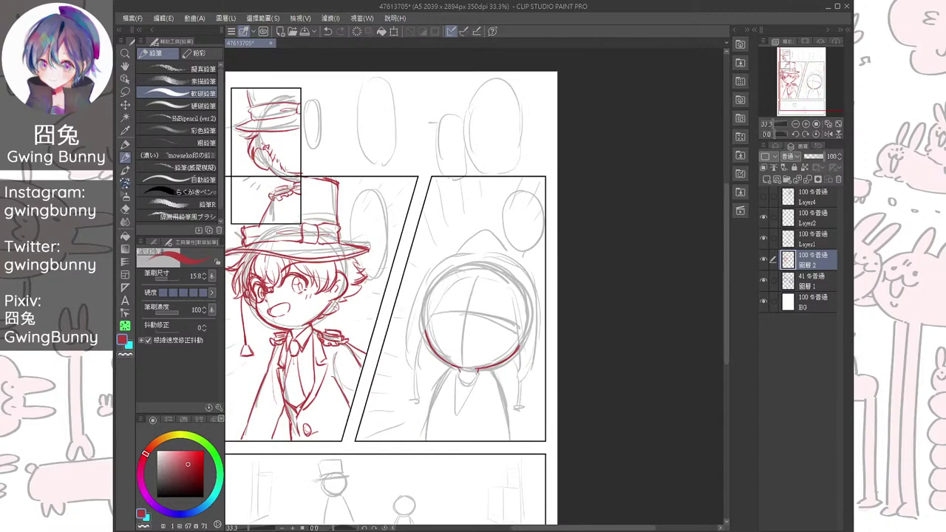
scroll(487, 314, up, 3)
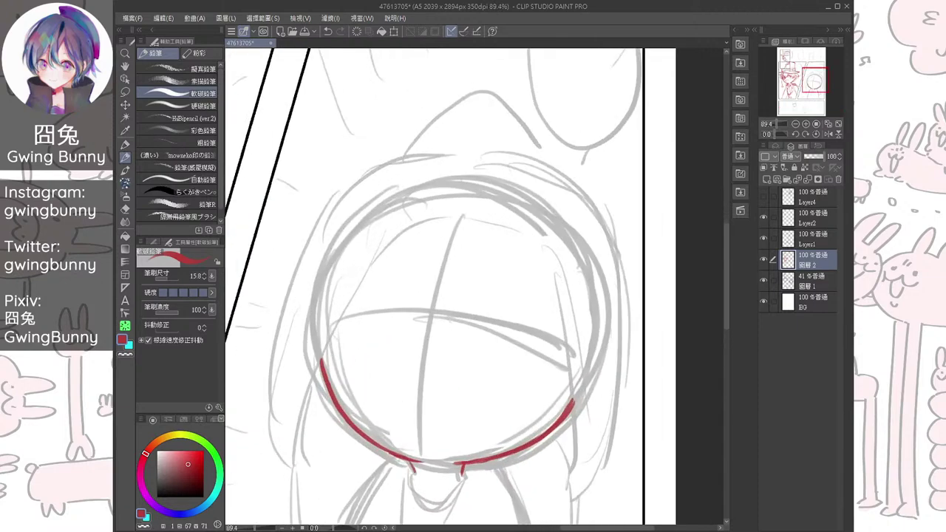
Draw a small nose mark on the face's vertical guideline below the eye guideline
drag(443, 436, 462, 438)
mouse_move(426, 365)
mouse_down()
mouse_move(432, 373)
mouse_move(433, 355)
mouse_up()
key(ctrl+z)
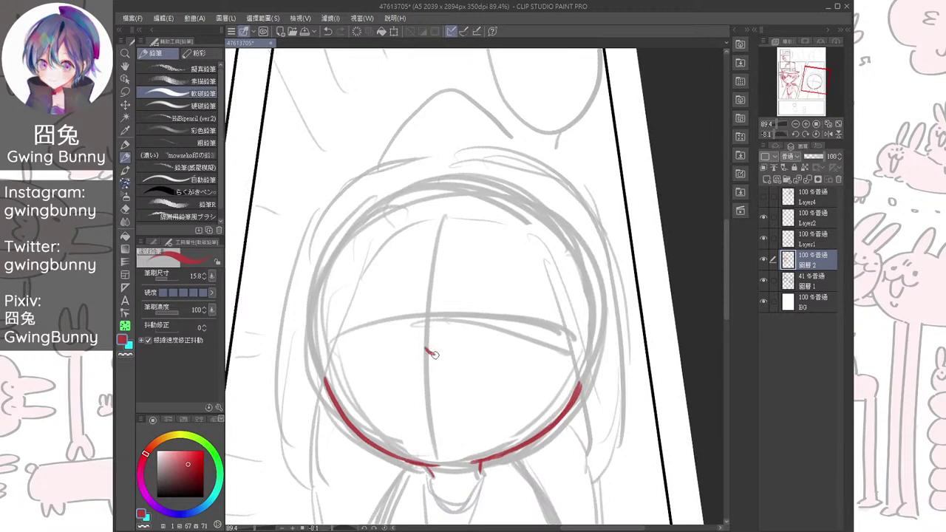
drag(411, 393, 447, 390)
key(minus)
key(ctrl+z)
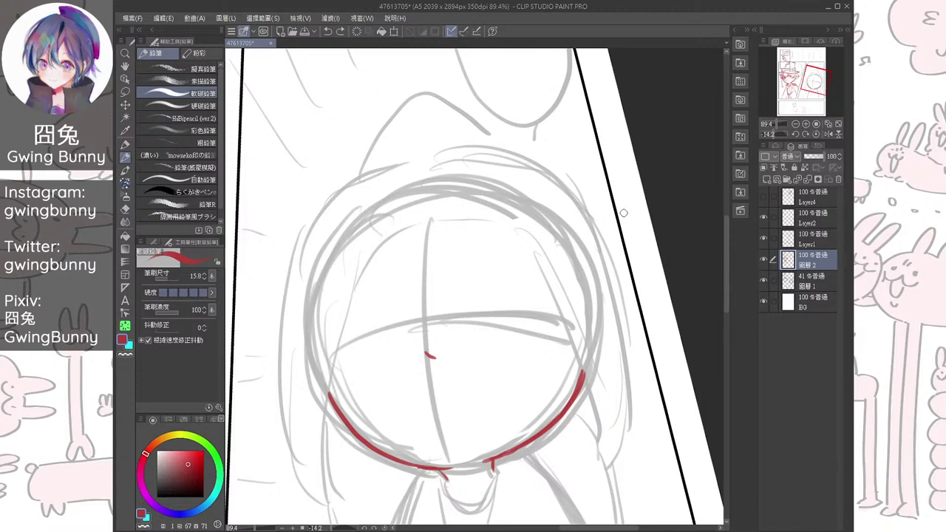
Draw thick, nearly straight upper eyelid lines for both half-closed eyes along the eye guideline
drag(465, 296, 541, 289)
key(minus)
key(minus)
key(ctrl+z)
mouse_move(476, 309)
mouse_down()
mouse_move(547, 290)
mouse_move(525, 234)
mouse_up()
mouse_move(434, 372)
mouse_down()
mouse_move(411, 434)
mouse_move(436, 368)
mouse_up()
drag(436, 368, 412, 430)
mouse_move(436, 368)
mouse_down()
mouse_move(411, 425)
mouse_move(333, 289)
mouse_up()
key(ctrl+at)
Draw the U-shaped iris outline under the right-hand eyelid
mouse_move(503, 310)
mouse_down()
mouse_move(513, 368)
mouse_move(538, 345)
mouse_move(517, 334)
mouse_up()
scroll(517, 334, up, 1)
key(ctrl+z)
drag(470, 309, 472, 347)
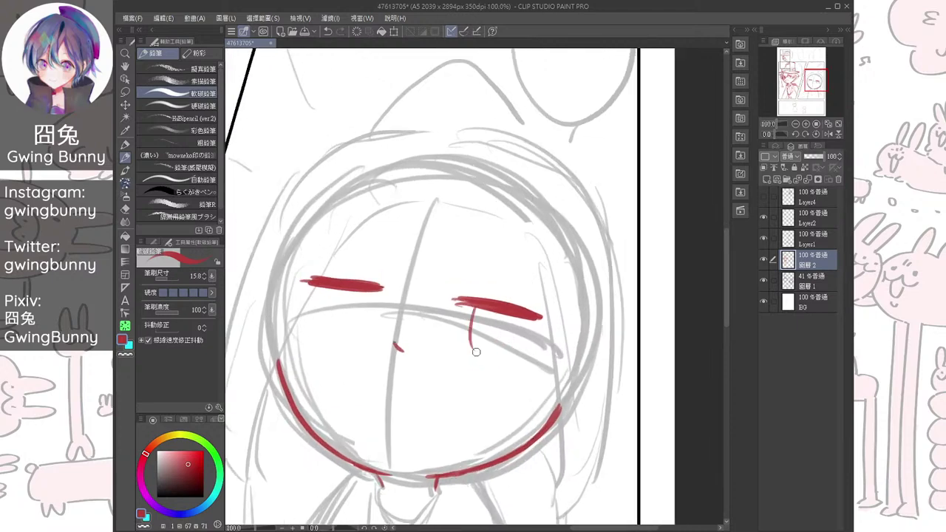
drag(470, 307, 499, 349)
key(ctrl+z)
mouse_move(470, 309)
mouse_down()
mouse_move(475, 349)
mouse_move(493, 359)
mouse_move(517, 325)
mouse_move(488, 356)
mouse_move(532, 361)
mouse_up()
Draw and clean up the left-hand eye's U-shaped iris outline and lengthen the inner ends of both eyelids
mouse_move(362, 290)
mouse_down()
mouse_move(389, 339)
mouse_move(407, 297)
mouse_move(400, 331)
mouse_up()
key(ctrl+z)
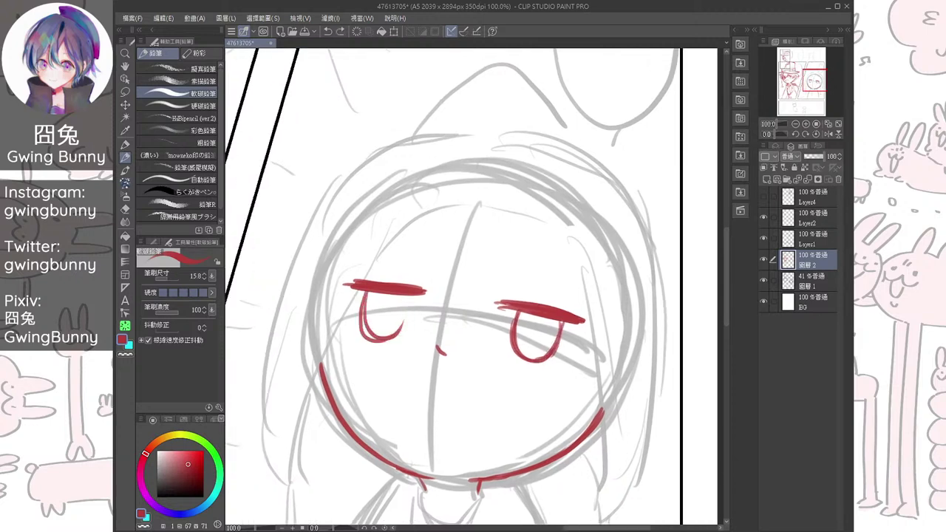
key(e)
mouse_move(348, 317)
mouse_down()
mouse_move(372, 315)
mouse_move(359, 313)
mouse_move(389, 338)
mouse_move(404, 323)
mouse_move(380, 334)
mouse_up()
key(p)
drag(410, 297, 392, 337)
drag(415, 294, 427, 294)
drag(499, 304, 508, 305)
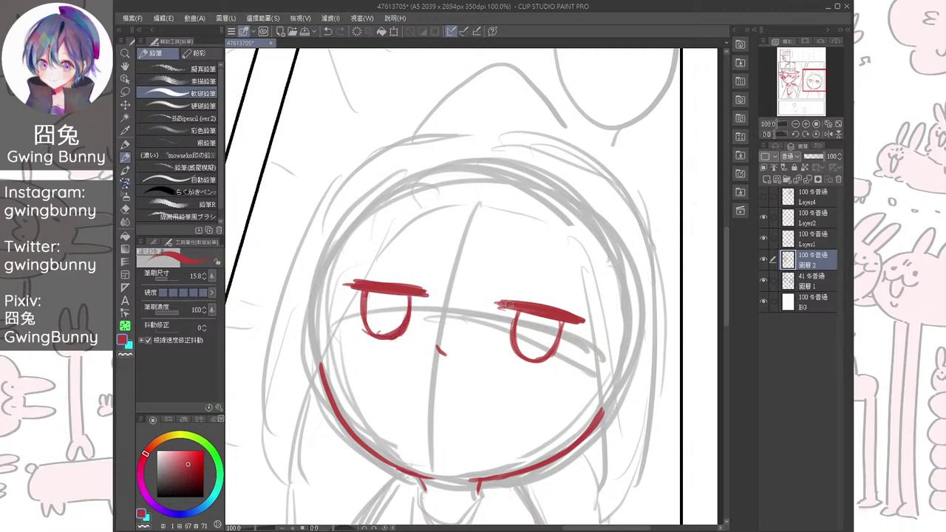
Draw the mouth as a thin wavy line below the nose mark
mouse_move(404, 383)
mouse_down()
mouse_move(471, 397)
mouse_move(458, 378)
mouse_move(481, 379)
mouse_up()
key(ctrl+z)
drag(402, 386, 484, 379)
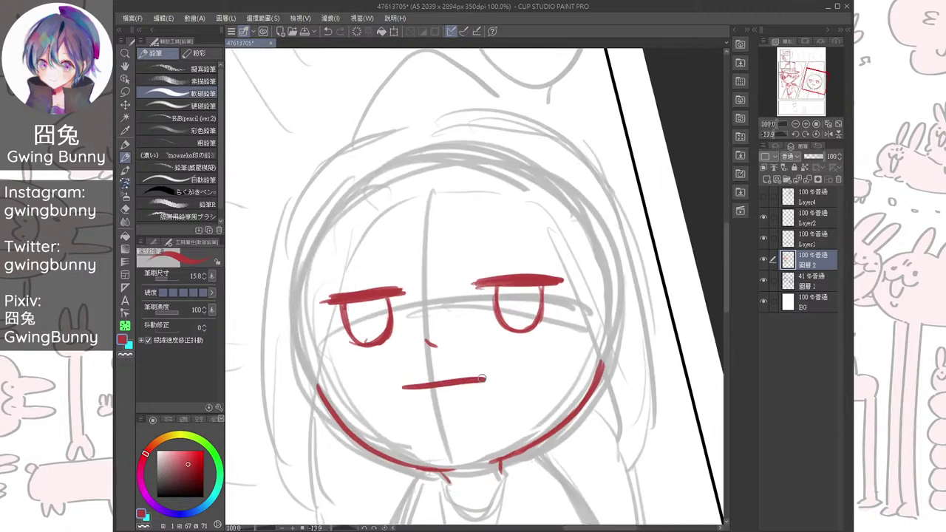
key(ctrl+z)
drag(403, 382, 489, 371)
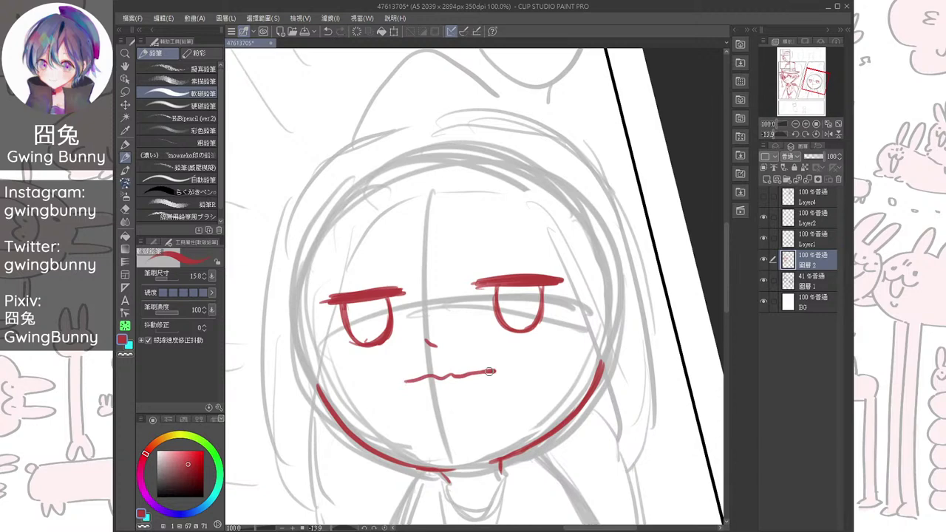
drag(422, 380, 478, 375)
key(ctrl+at)
key(ctrl+z)
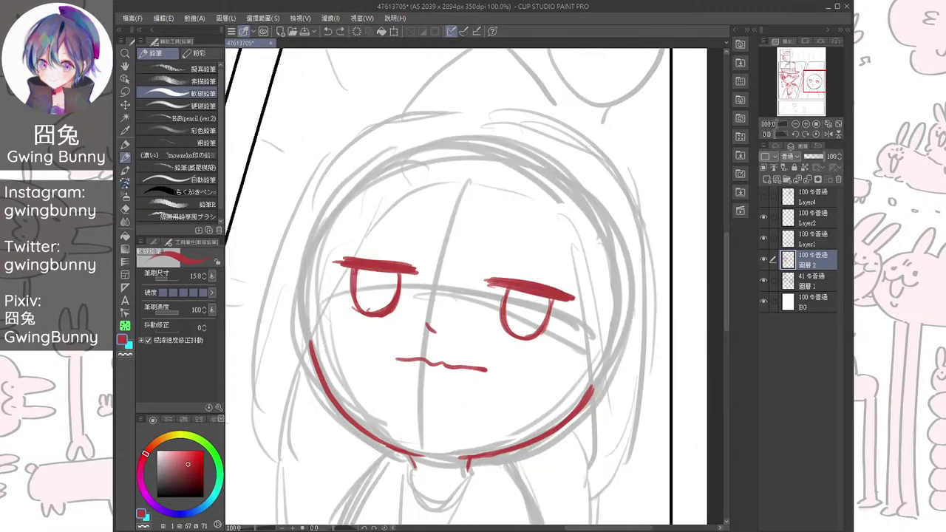
Add a U-shaped tongue with a short centre mark under the mouth, plus outer lashes and lid creases around both eyes
mouse_move(412, 362)
mouse_down()
mouse_move(470, 370)
mouse_move(415, 392)
mouse_up()
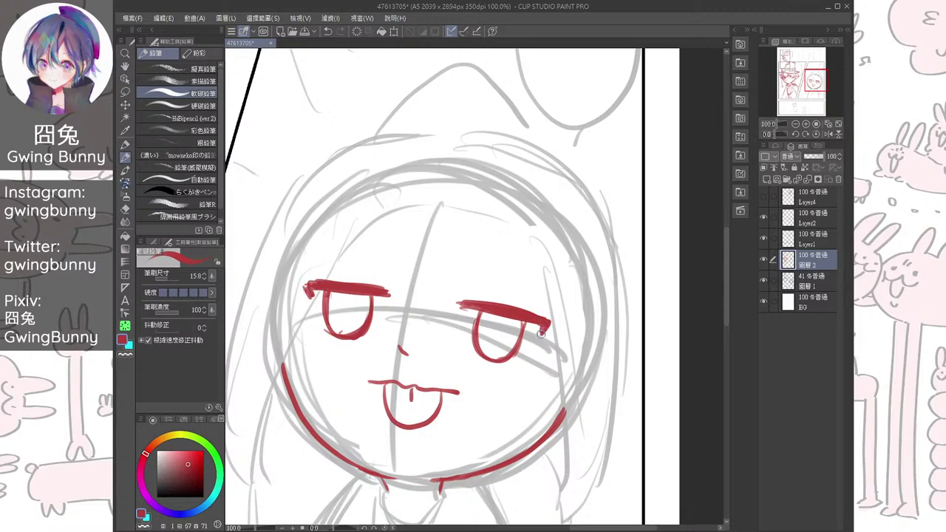
drag(308, 312, 316, 331)
drag(481, 288, 517, 299)
Examine the lower-left character's face and hat as a reference for the right-hand panel's face
mouse_move(369, 275)
mouse_down()
mouse_move(372, 324)
mouse_move(542, 280)
mouse_move(705, 199)
mouse_up()
scroll(404, 316, down, 3)
scroll(591, 284, up, 3)
drag(412, 290, 439, 278)
drag(493, 366, 453, 393)
drag(441, 201, 466, 196)
drag(467, 196, 553, 200)
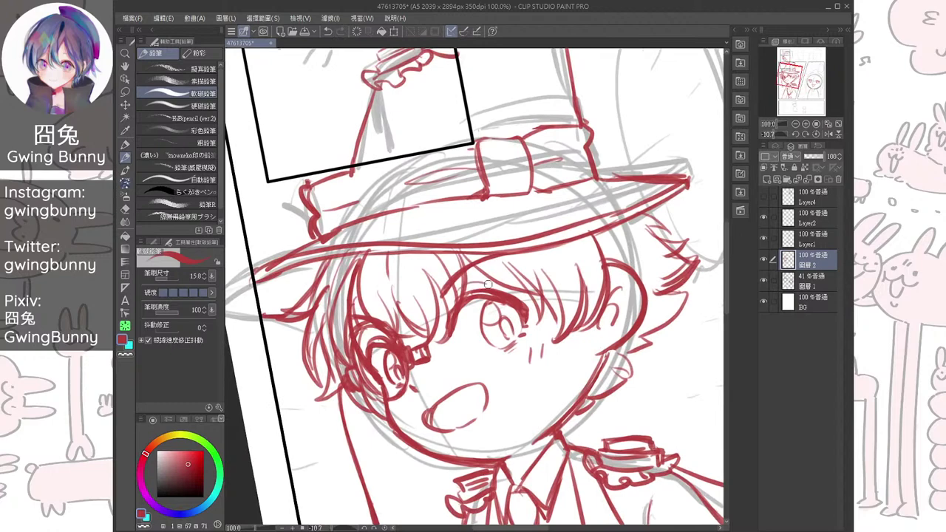
key(ctrl+minus)
key(ctrl+at)
mouse_move(635, 281)
mouse_down()
mouse_move(406, 306)
mouse_move(299, 300)
mouse_move(310, 248)
mouse_up()
key(ctrl+plus)
drag(502, 325, 471, 294)
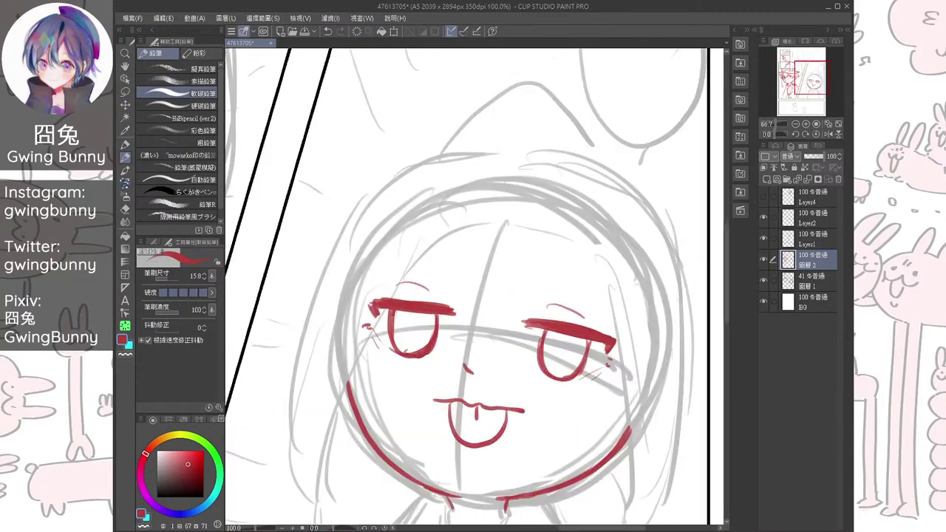
Draw thick eyebrows above both half-closed eyes and small U-shaped pupils inside the irises
mouse_move(546, 297)
mouse_down()
mouse_move(600, 294)
mouse_move(597, 269)
mouse_move(584, 272)
mouse_up()
key(ctrl+z)
mouse_move(515, 277)
mouse_down()
mouse_move(589, 274)
mouse_move(563, 260)
mouse_move(579, 236)
mouse_move(479, 290)
mouse_up()
mouse_move(498, 273)
mouse_down()
mouse_move(519, 229)
mouse_move(450, 203)
mouse_up()
drag(416, 357, 393, 439)
mouse_move(421, 361)
mouse_down()
mouse_move(387, 455)
mouse_move(352, 279)
mouse_move(315, 256)
mouse_move(331, 215)
mouse_up()
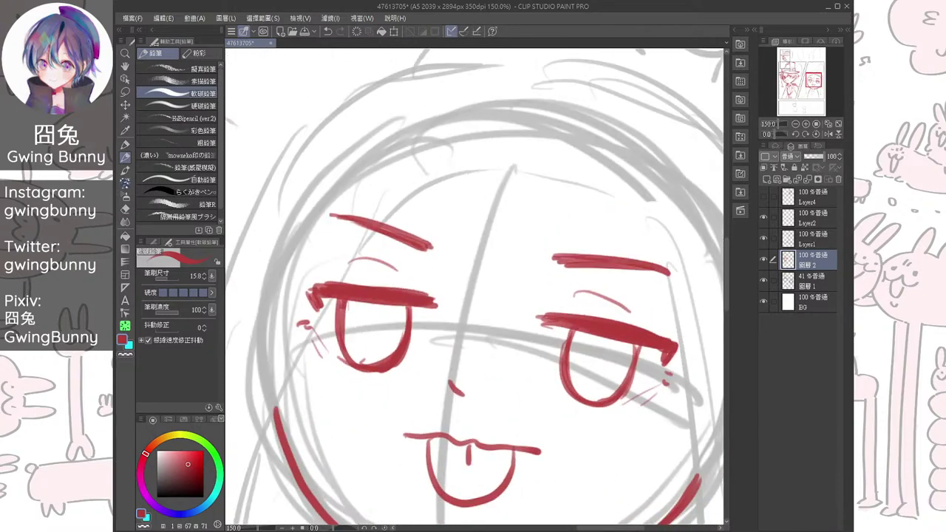
mouse_move(365, 311)
mouse_down()
mouse_move(369, 321)
mouse_move(383, 315)
mouse_up()
mouse_move(591, 344)
mouse_down()
mouse_move(594, 356)
mouse_move(613, 345)
mouse_up()
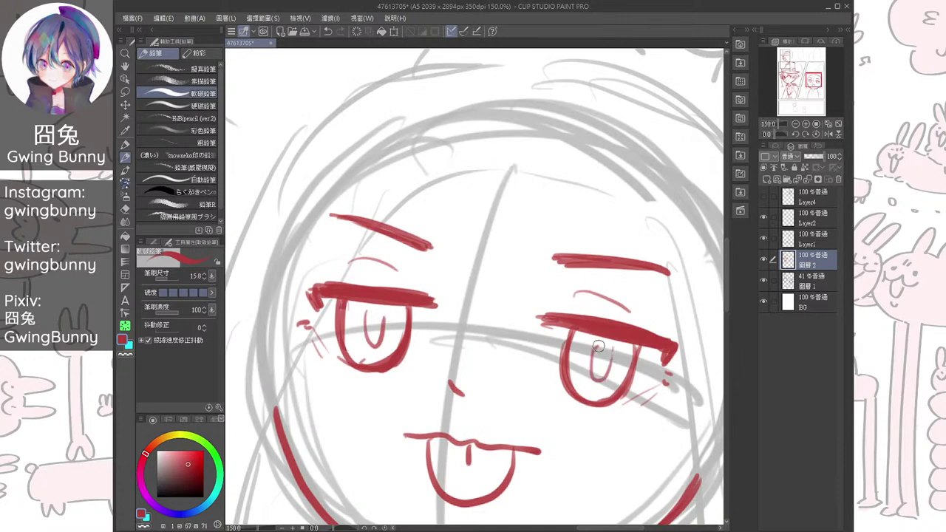
Lasso the left eye with its lashes and free-transform it, stretching its upper outer corner slightly outward
scroll(544, 347, down, 1)
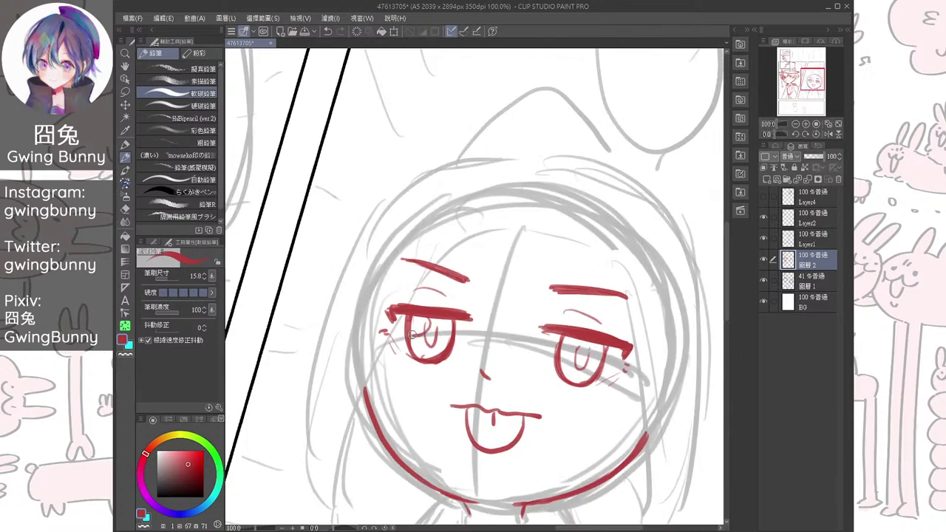
scroll(559, 359, down, 1)
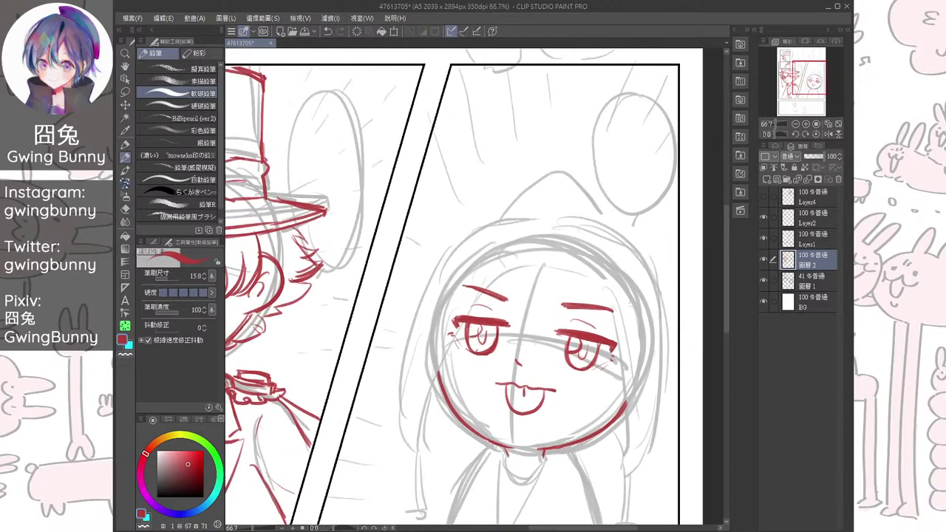
scroll(558, 361, up, 1)
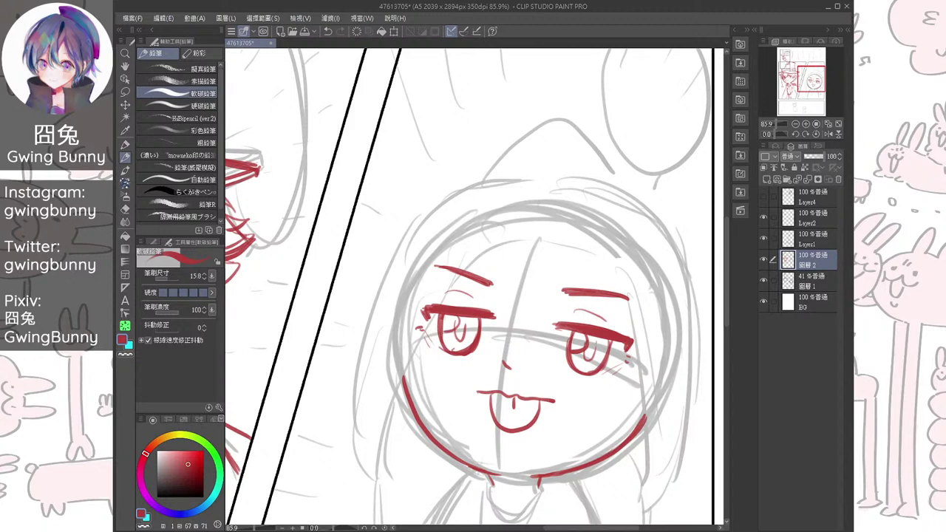
key(m)
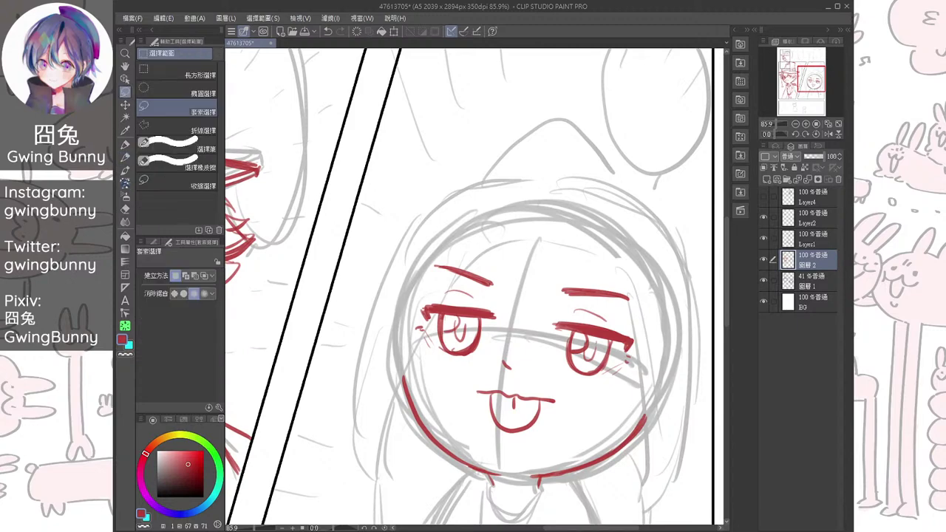
mouse_move(433, 373)
mouse_down()
mouse_move(445, 281)
mouse_move(517, 304)
mouse_move(435, 373)
mouse_up()
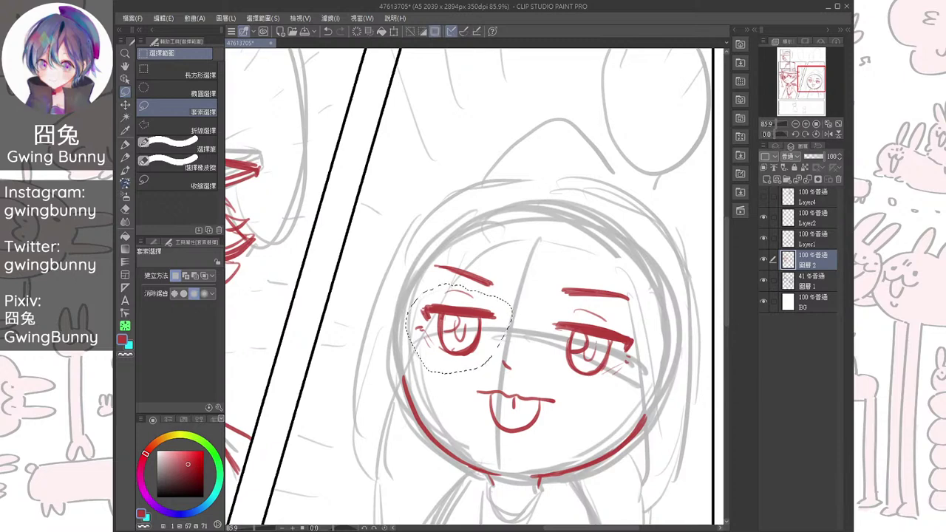
key(ctrl+t)
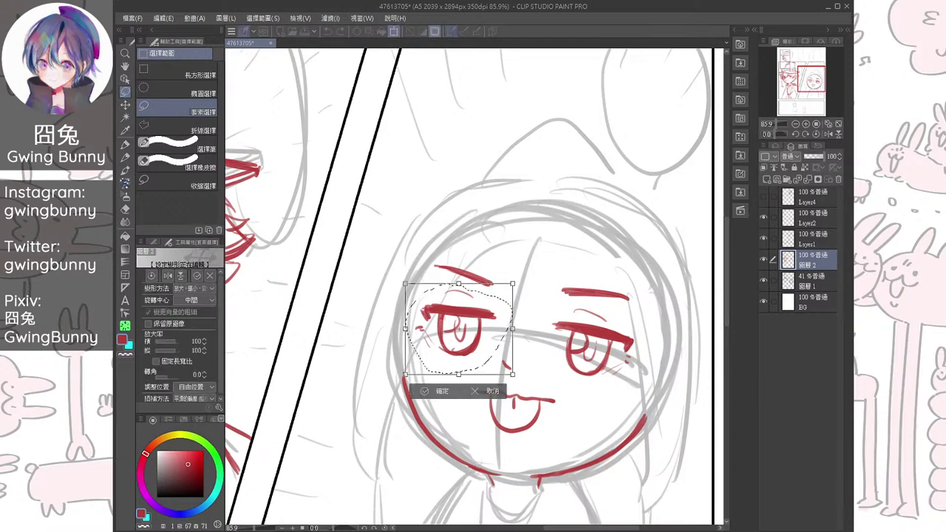
key(ctrl+shift+t)
drag(405, 283, 402, 280)
drag(458, 327, 459, 327)
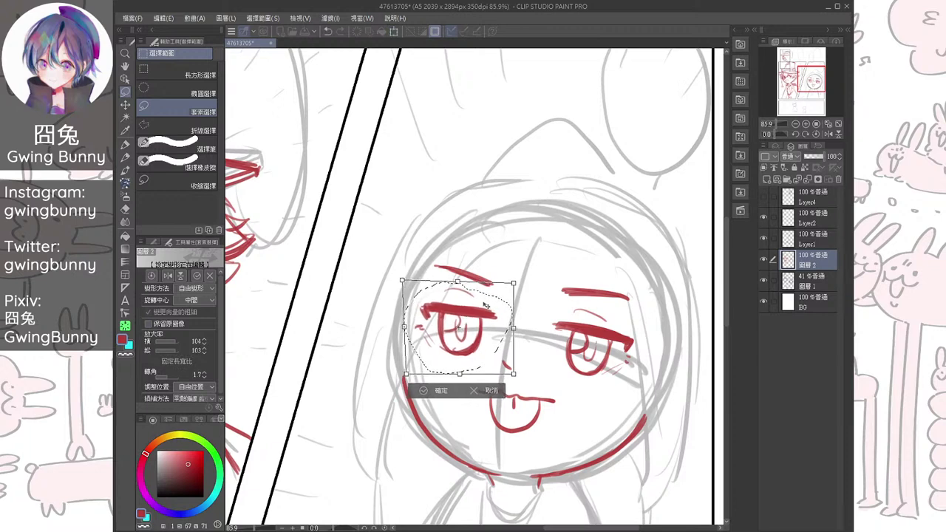
key(Return)
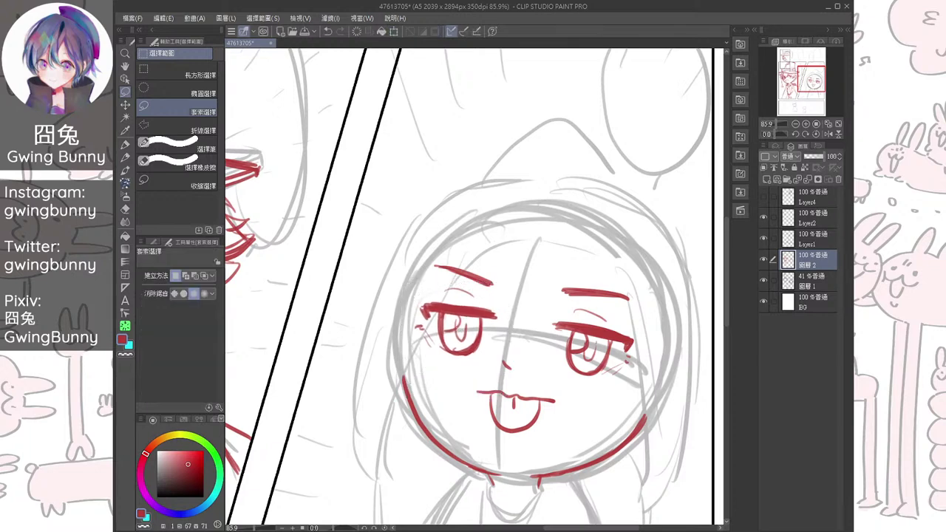
Lasso both eyes and eyebrows together, shift them slightly down the face, and clear the selection
mouse_move(436, 383)
mouse_down()
mouse_move(387, 302)
mouse_move(681, 301)
mouse_move(584, 393)
mouse_move(545, 357)
mouse_move(438, 386)
mouse_up()
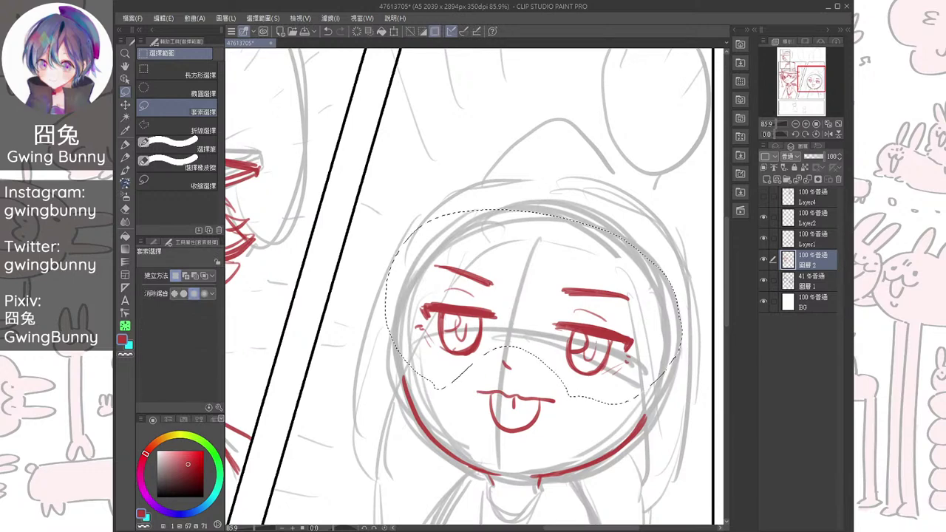
key(ctrl+t)
drag(532, 318, 534, 322)
key(Down)
key(Down)
key(Down)
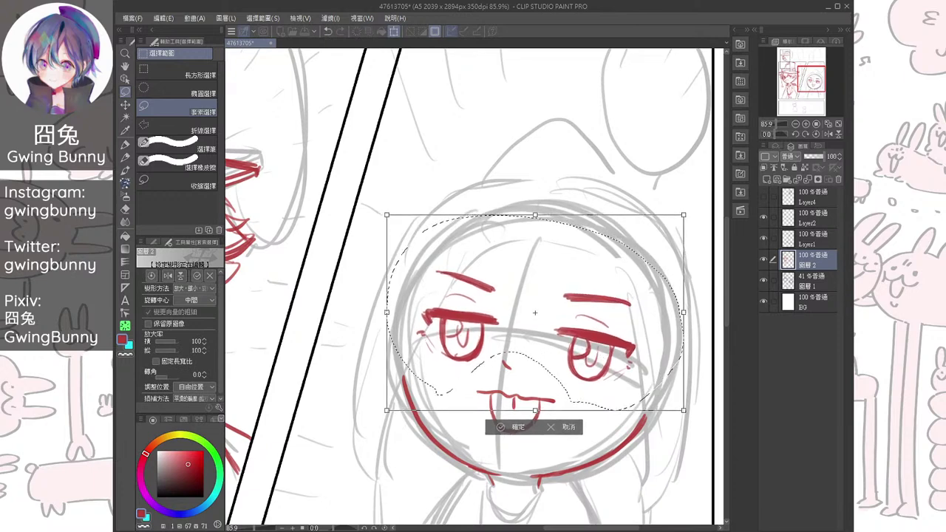
key(Return)
key(ctrl+d)
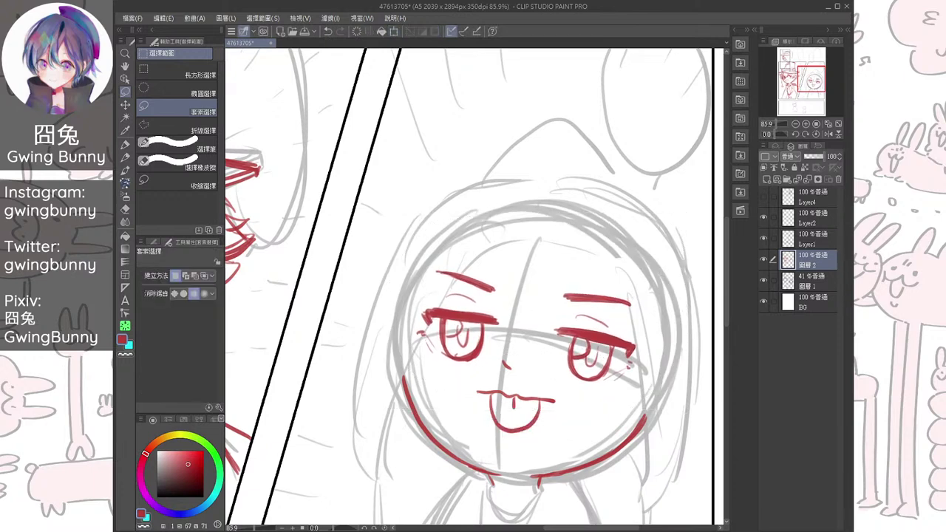
Redraw the nose as a tiny mark centred between the eyes and the mouth
key(p)
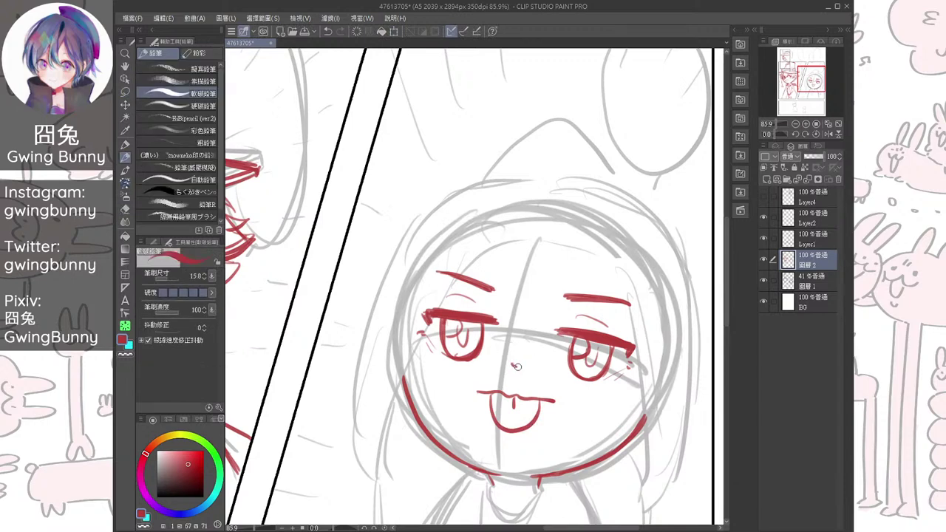
drag(510, 355, 569, 313)
scroll(620, 332, down, 4)
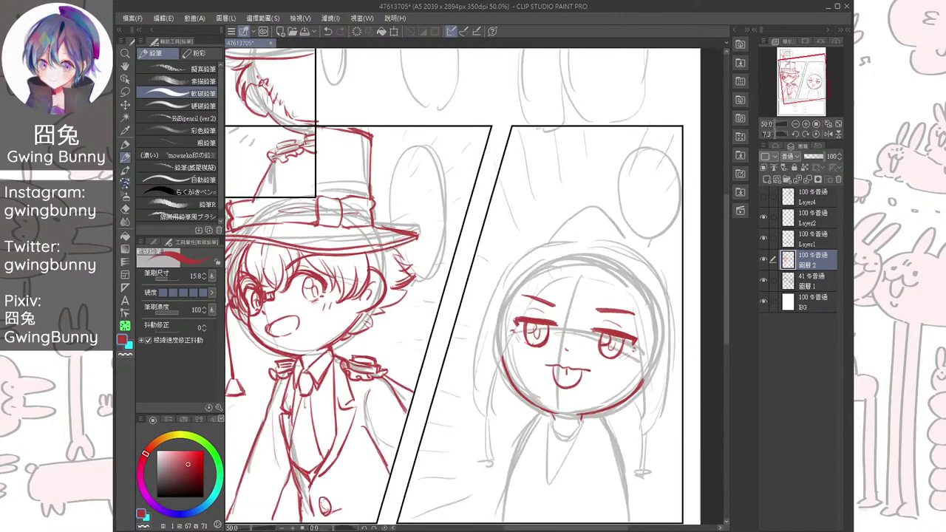
scroll(638, 306, up, 4)
scroll(473, 289, up, 2)
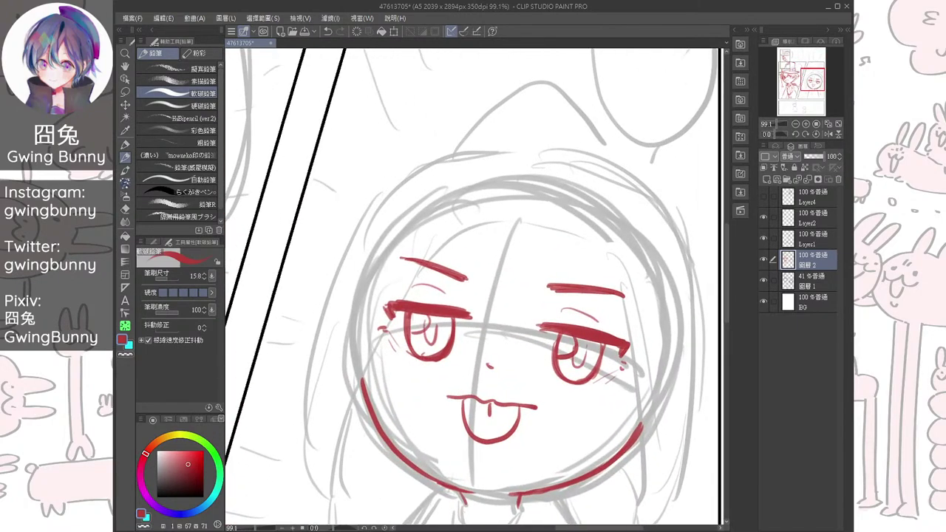
Draw the upper arc of the hood opening over the forehead, following the grey head circle
key(m)
key(p)
drag(480, 325, 474, 302)
mouse_move(547, 347)
mouse_down()
mouse_move(563, 330)
mouse_move(489, 334)
mouse_up()
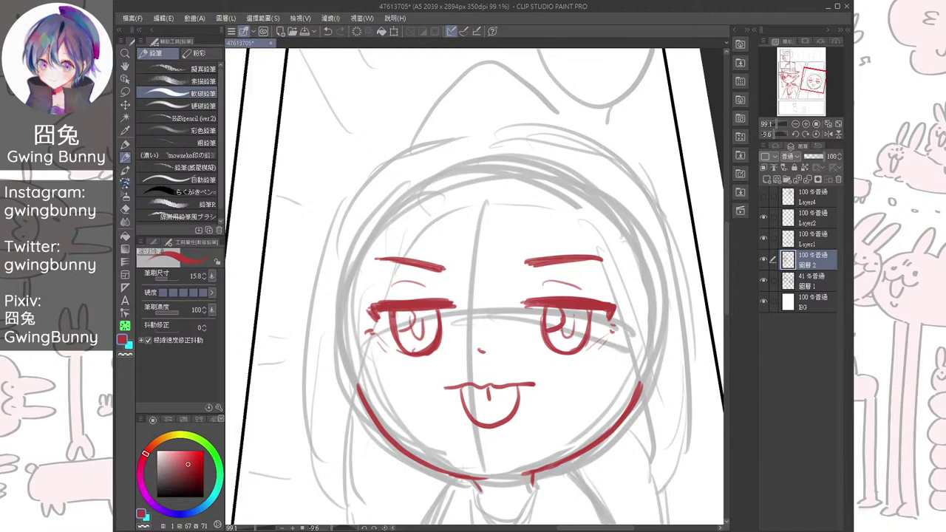
drag(489, 334, 508, 315)
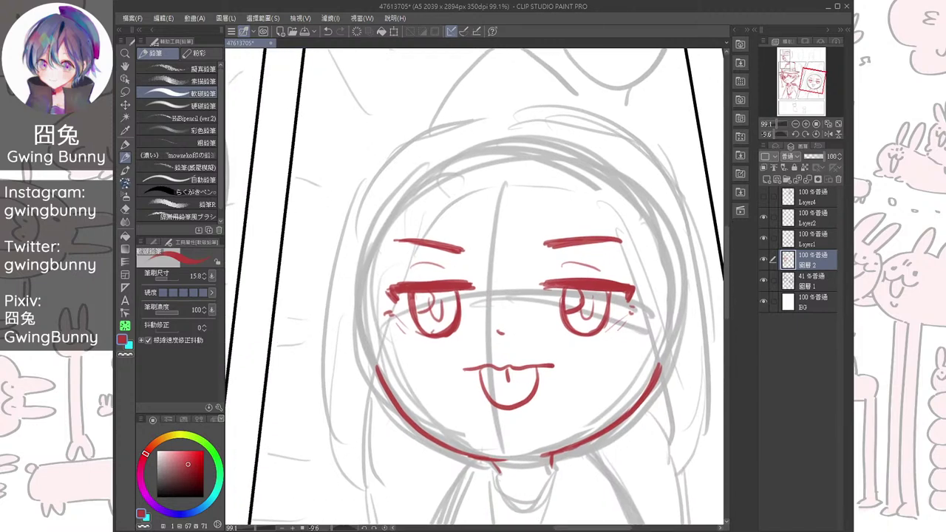
key(ctrl+at)
drag(474, 287, 468, 298)
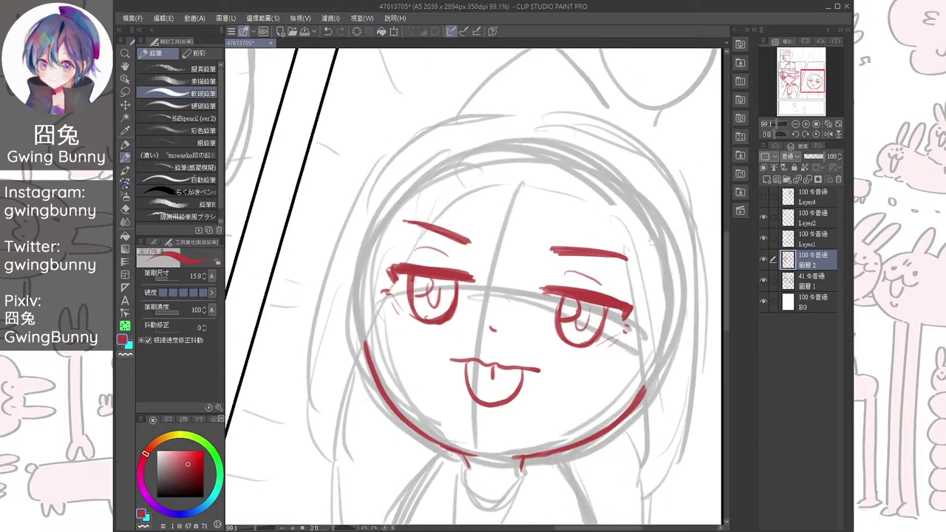
drag(456, 167, 600, 176)
drag(487, 317, 515, 311)
key(ctrl+z)
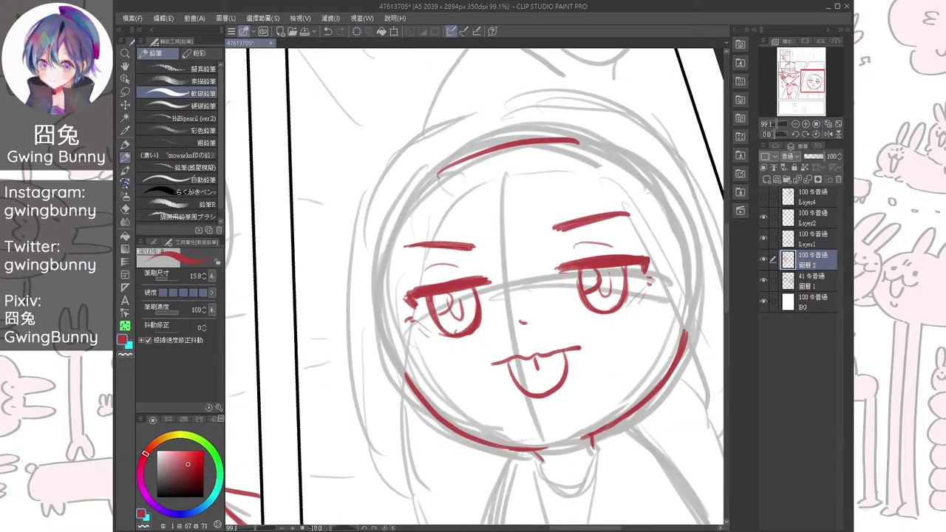
drag(433, 181, 576, 147)
Draw the hood opening's left edge from the forehead arc down past the cheek to below the jaw
drag(444, 167, 389, 361)
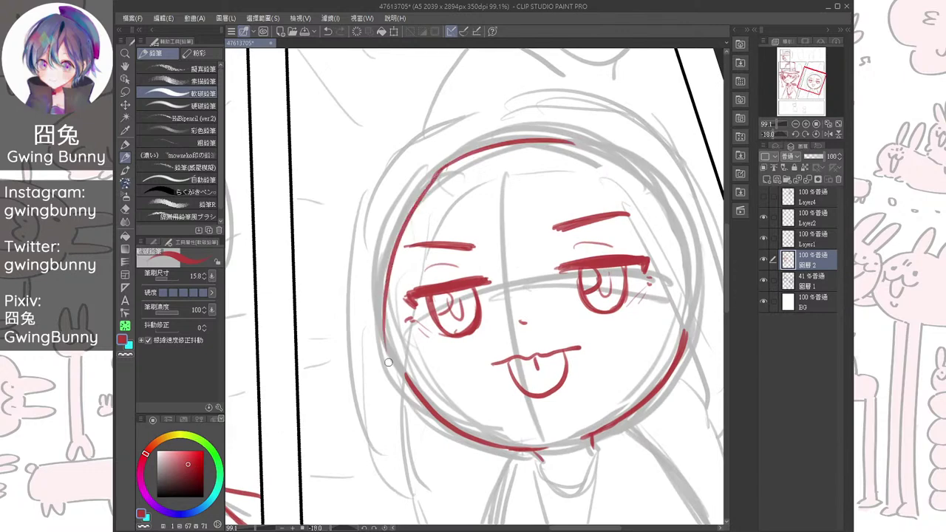
drag(475, 318, 472, 293)
key(ctrl+z)
drag(394, 330, 407, 354)
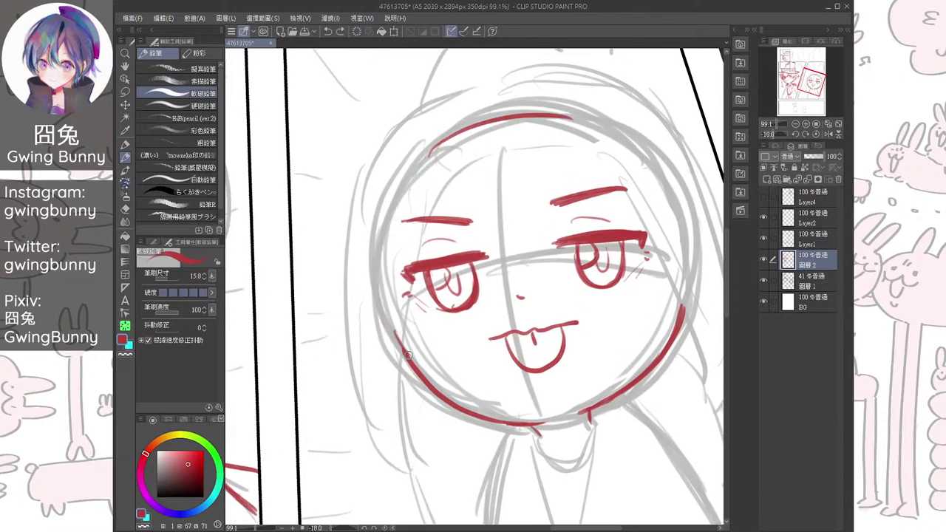
key(ctrl+z)
drag(436, 149, 399, 376)
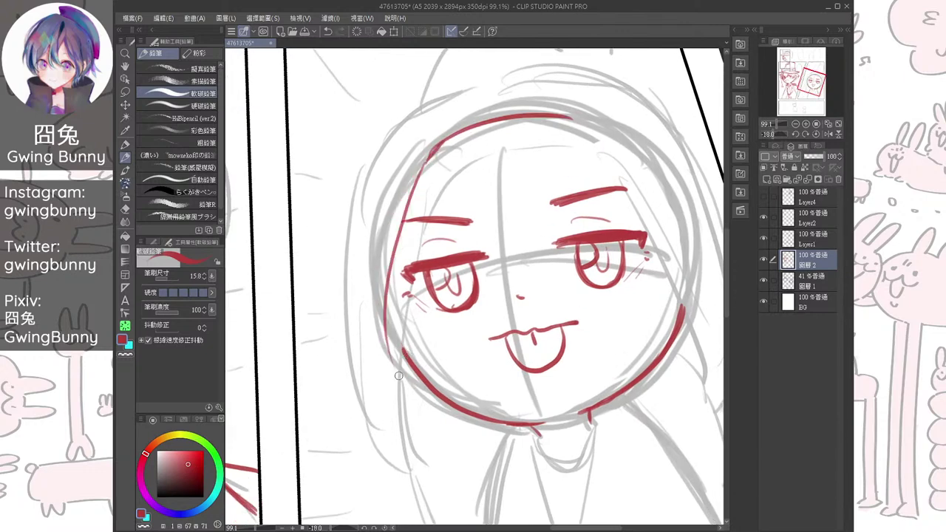
key(ctrl+z)
mouse_move(433, 135)
mouse_down()
mouse_move(396, 392)
mouse_move(417, 471)
mouse_up()
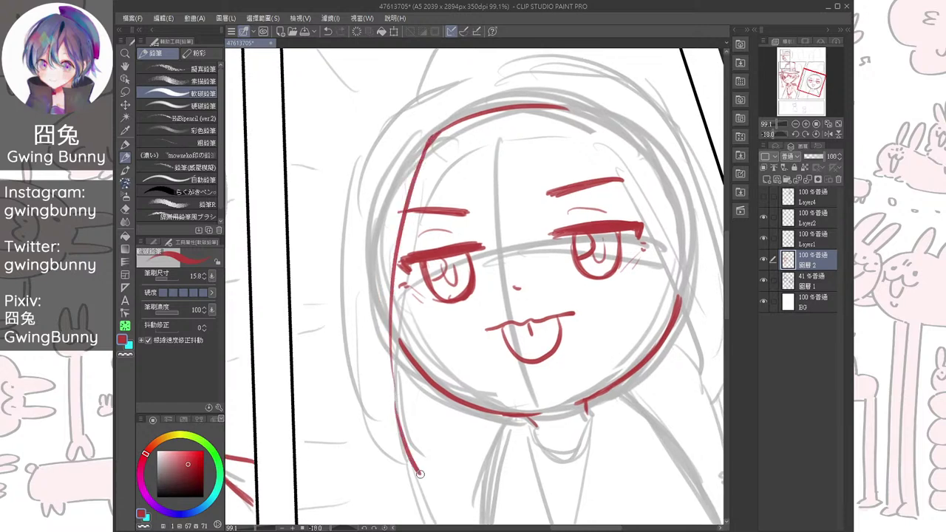
Draw the hood's outer left edge down to a pointed flap, with a short curve back to the jaw
mouse_move(381, 133)
mouse_down()
mouse_move(344, 377)
mouse_move(418, 473)
mouse_move(430, 403)
mouse_move(441, 398)
mouse_up()
drag(451, 354, 455, 420)
mouse_move(381, 213)
mouse_down()
mouse_move(455, 144)
mouse_move(619, 136)
mouse_up()
Draw a tall pointed fin on top of the hood and join its base to the hood's crown line
drag(474, 72, 418, 164)
mouse_move(477, 72)
mouse_down()
mouse_move(540, 83)
mouse_move(581, 112)
mouse_up()
drag(503, 221, 492, 307)
key(ctrl+at)
key(ctrl+z)
key(ctrl+z)
key(ctrl+z)
mouse_move(403, 253)
mouse_down()
mouse_move(507, 174)
mouse_move(545, 215)
mouse_move(571, 262)
mouse_up()
mouse_move(546, 215)
mouse_down()
mouse_move(571, 261)
mouse_move(578, 234)
mouse_up()
Add two small filled oval eyes on the hood's crown below the fin
drag(444, 232, 459, 230)
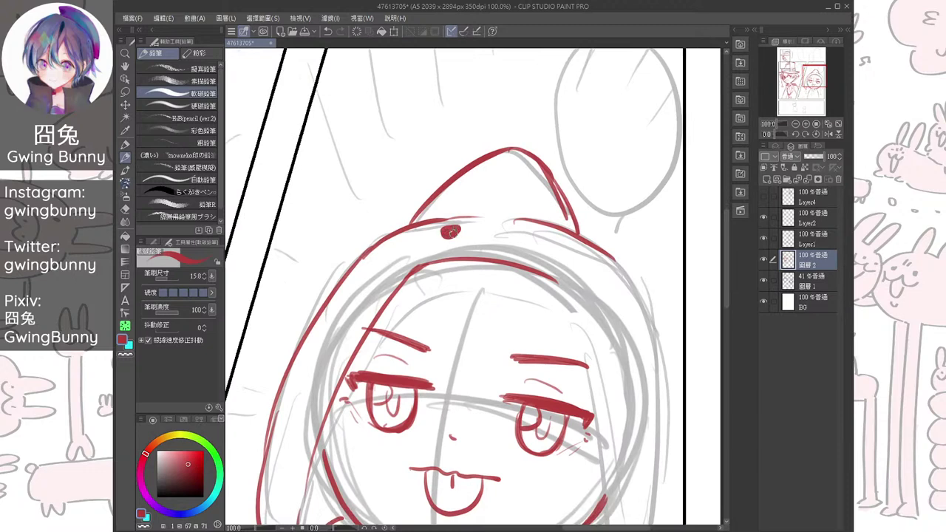
mouse_move(549, 247)
mouse_down()
mouse_move(558, 245)
mouse_move(556, 152)
mouse_move(584, 95)
mouse_up()
mouse_move(370, 229)
mouse_down()
mouse_move(359, 263)
mouse_move(395, 233)
mouse_move(464, 236)
mouse_up()
drag(591, 281, 613, 241)
key(ctrl+z)
Draw the left lens of the glasses with a thick straight upper rim and a rounded lower rim
mouse_move(379, 277)
mouse_down()
mouse_move(479, 239)
mouse_move(456, 244)
mouse_move(415, 334)
mouse_up()
key(ctrl+at)
key(ctrl+z)
mouse_move(400, 247)
mouse_down()
mouse_move(401, 321)
mouse_move(411, 336)
mouse_up()
drag(391, 283, 434, 367)
drag(391, 330, 442, 368)
drag(393, 266, 504, 275)
mouse_move(502, 275)
mouse_down()
mouse_move(500, 333)
mouse_move(467, 362)
mouse_up()
drag(501, 317, 440, 366)
Draw the glasses' bridge and a matching right lens with a straight upper rim and rounded lower rim
drag(504, 291, 636, 259)
mouse_move(549, 263)
mouse_down()
mouse_move(643, 258)
mouse_move(559, 344)
mouse_move(575, 350)
mouse_up()
mouse_move(537, 269)
mouse_down()
mouse_move(539, 303)
mouse_move(600, 353)
mouse_up()
mouse_move(632, 263)
mouse_down()
mouse_move(647, 264)
mouse_move(661, 307)
mouse_move(642, 344)
mouse_move(645, 323)
mouse_move(625, 352)
mouse_move(600, 354)
mouse_up()
mouse_move(653, 274)
mouse_down()
mouse_move(640, 337)
mouse_move(600, 353)
mouse_up()
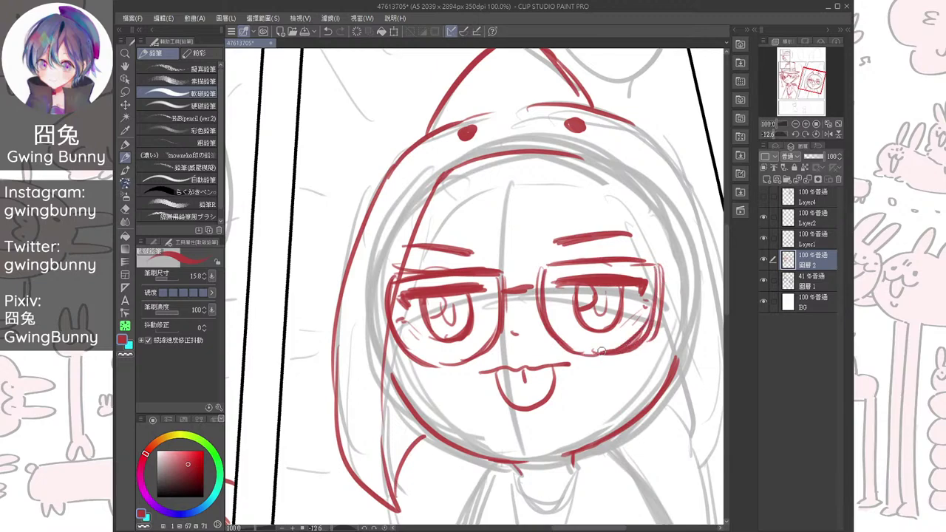
key(ctrl+at)
key(ctrl+0)
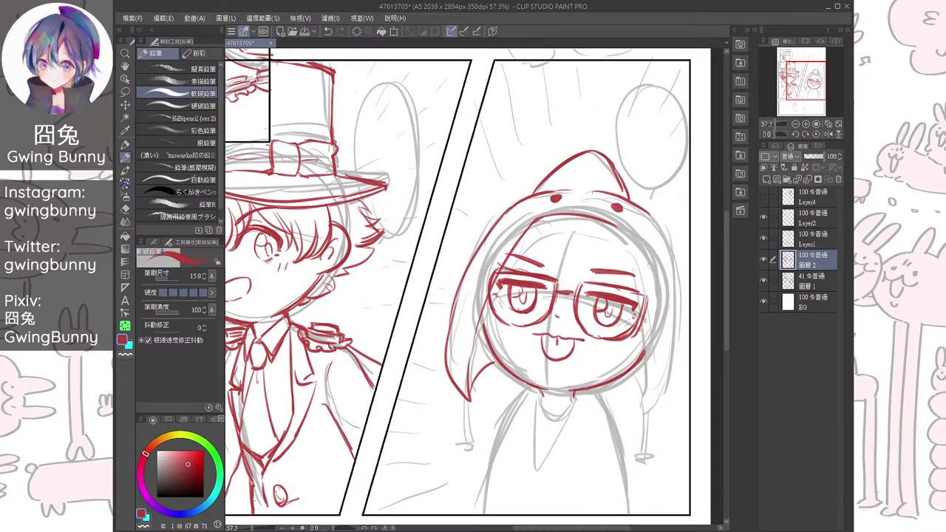
Add a short hair stroke by the left cheek and, in the mirrored view, the hood opening's right edge past the jaw
scroll(658, 337, up, 4)
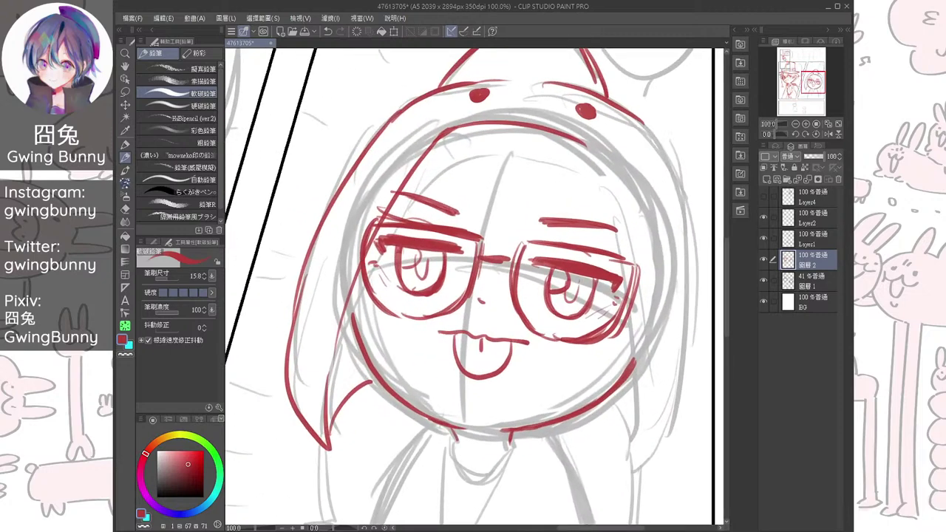
drag(658, 337, 672, 381)
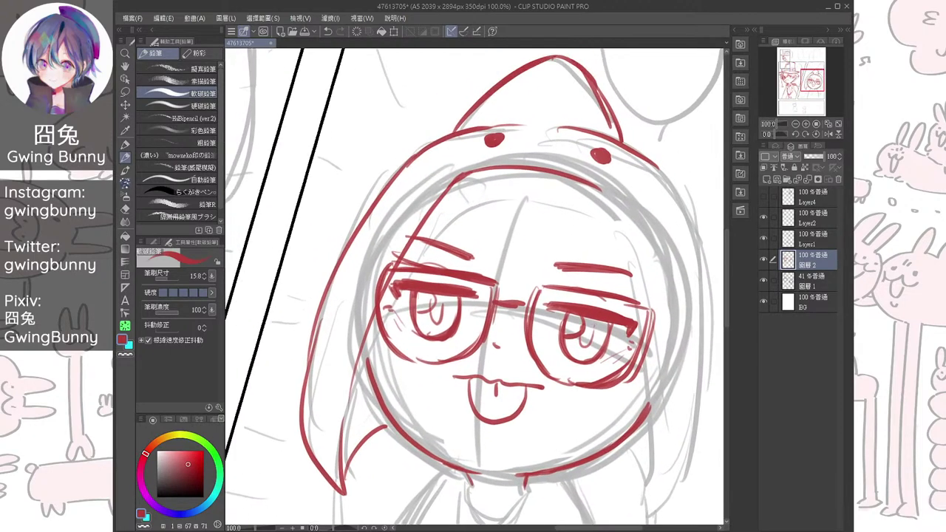
mouse_move(373, 341)
mouse_down()
mouse_move(374, 390)
mouse_move(342, 410)
mouse_up()
key(h)
mouse_move(384, 221)
mouse_down()
mouse_move(471, 194)
mouse_move(442, 209)
mouse_move(405, 377)
mouse_up()
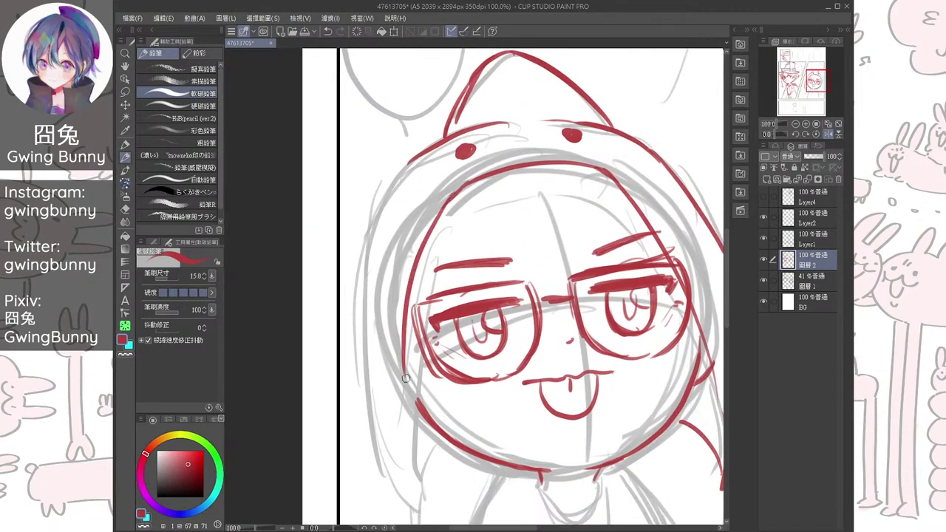
mouse_move(409, 314)
mouse_down()
mouse_move(416, 464)
mouse_move(411, 410)
mouse_up()
key(ctrl+z)
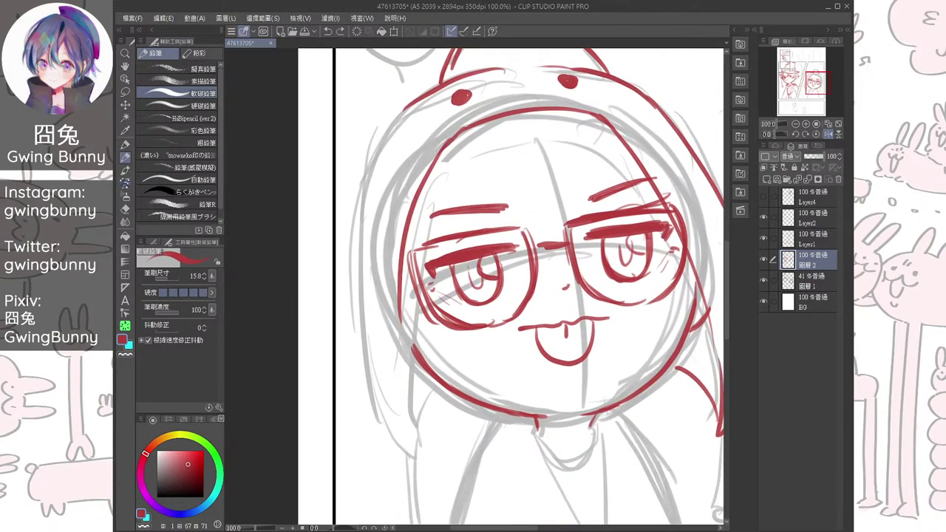
drag(401, 291, 412, 406)
drag(400, 320, 412, 356)
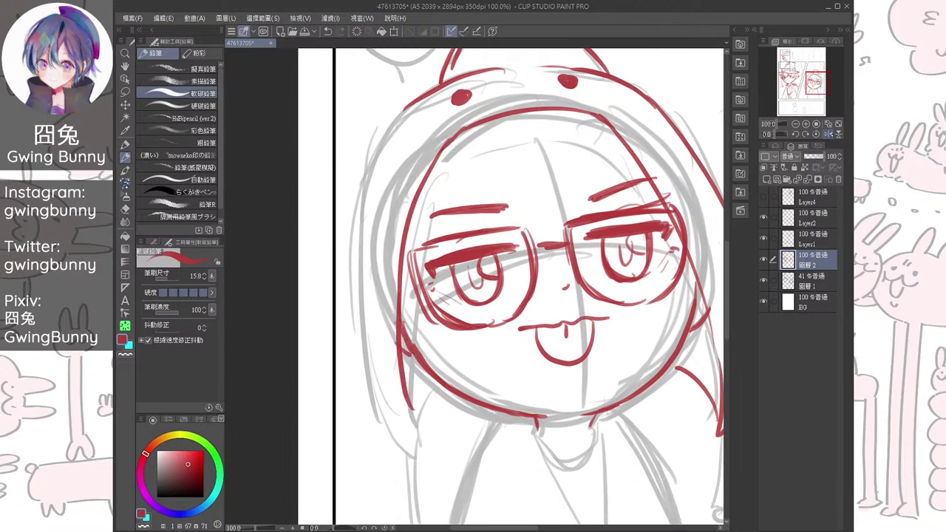
Draw the hood's outer right edge down to a pointed flap with a curve back to the jaw, using the mirrored view
key(h)
scroll(475, 287, down, 3)
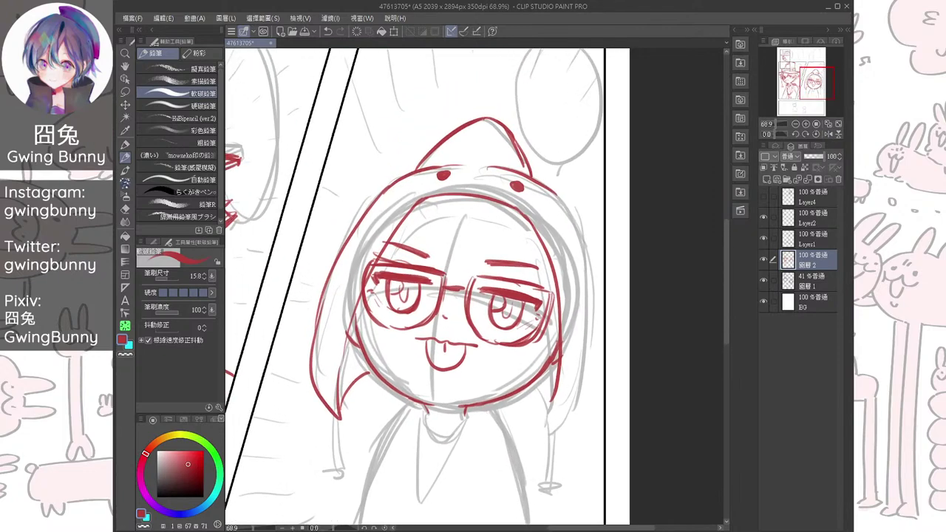
key(h)
mouse_move(393, 194)
mouse_down()
mouse_move(355, 309)
mouse_move(360, 382)
mouse_up()
drag(356, 343, 393, 428)
mouse_move(389, 370)
mouse_down()
mouse_move(396, 421)
mouse_move(430, 354)
mouse_move(440, 361)
mouse_up()
key(h)
Draw spiky hair tufts beside the right cheek and a row of small teeth along the hood opening's upper edge
drag(574, 365, 576, 419)
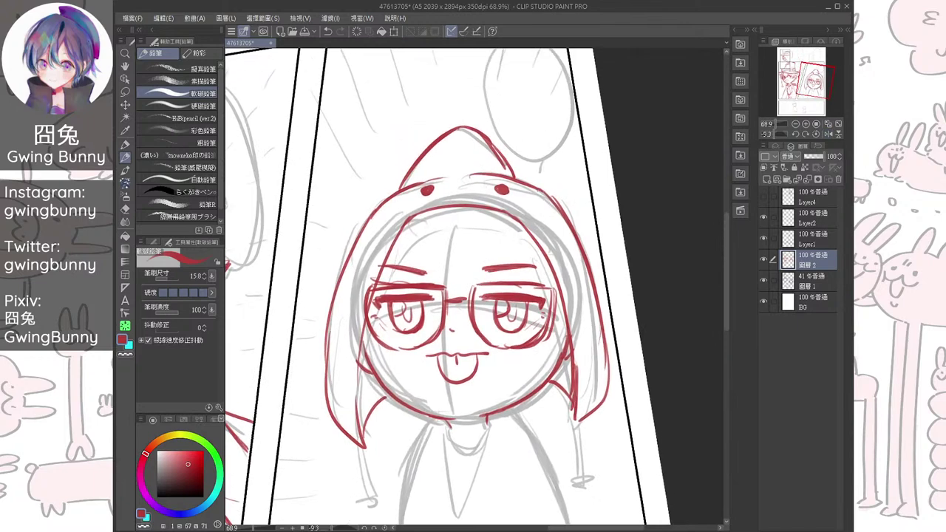
drag(570, 367, 532, 393)
scroll(533, 392, up, 2)
mouse_move(381, 214)
mouse_down()
mouse_move(410, 195)
mouse_move(430, 199)
mouse_move(438, 189)
mouse_move(508, 195)
mouse_move(533, 211)
mouse_up()
Draw the central bangs as long pointed strands falling from the hood opening to between the lenses
drag(424, 213, 411, 281)
key(ctrl+z)
drag(427, 203, 440, 307)
drag(438, 266, 454, 308)
mouse_move(485, 212)
mouse_down()
mouse_move(490, 238)
mouse_move(460, 312)
mouse_up()
drag(453, 233, 451, 313)
mouse_move(427, 216)
mouse_down()
mouse_move(417, 246)
mouse_move(389, 268)
mouse_up()
drag(435, 229, 403, 272)
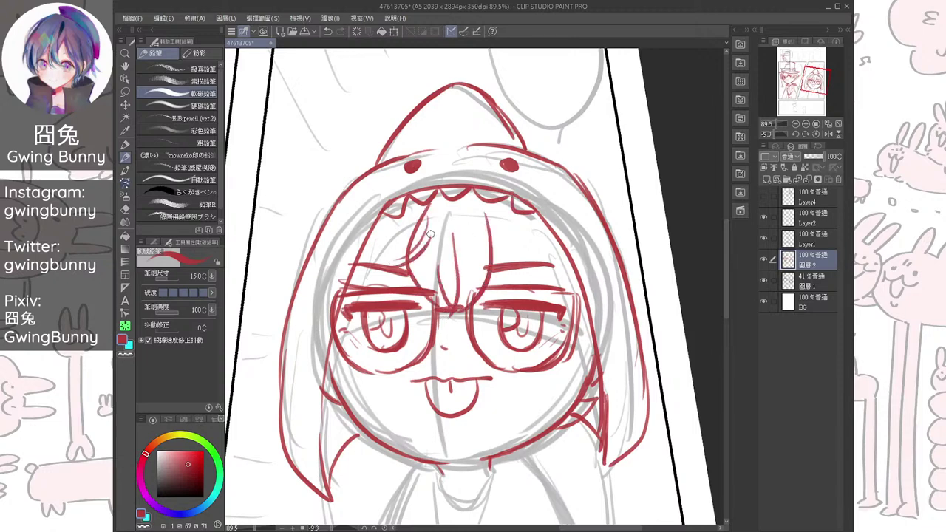
Draw the right-hand bangs as thin pointed strands crossing the right eyebrow down to the glasses rim
mouse_move(485, 201)
mouse_down()
mouse_move(488, 237)
mouse_move(520, 277)
mouse_up()
key(ctrl+z)
drag(489, 210, 529, 284)
drag(529, 248, 565, 297)
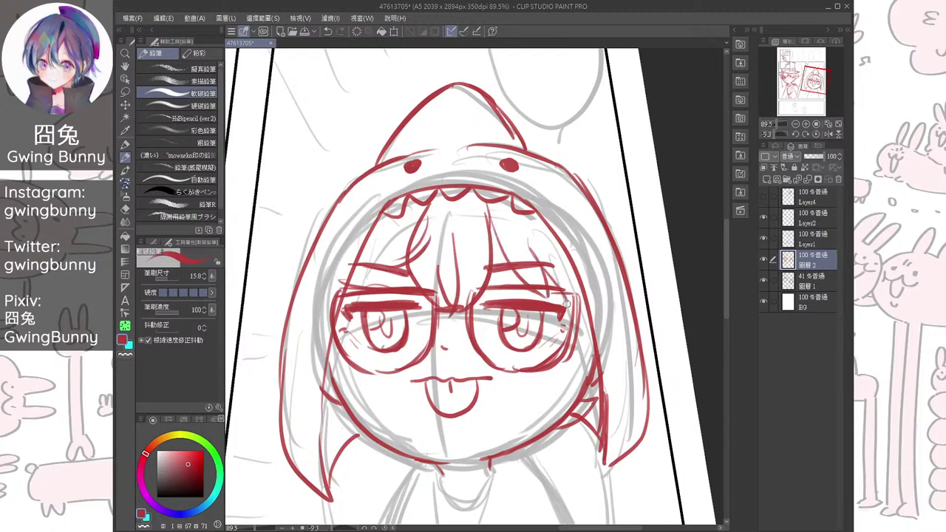
drag(527, 246, 522, 294)
drag(530, 266, 543, 293)
key(ctrl+z)
key(ctrl+z)
key(ctrl+z)
key(ctrl+z)
mouse_move(527, 257)
mouse_down()
mouse_move(550, 297)
mouse_move(540, 305)
mouse_up()
mouse_move(553, 255)
mouse_down()
mouse_move(544, 300)
mouse_move(566, 316)
mouse_up()
mouse_move(555, 269)
mouse_down()
mouse_move(552, 304)
mouse_move(573, 305)
mouse_up()
Draw the left-hand bangs as thin pointed strands sweeping across the left eyebrow down to the glasses rim
mouse_move(470, 226)
mouse_down()
mouse_move(419, 280)
mouse_move(423, 272)
mouse_move(395, 284)
mouse_up()
mouse_move(432, 222)
mouse_down()
mouse_move(403, 276)
mouse_move(403, 291)
mouse_move(412, 286)
mouse_up()
key(ctrl+z)
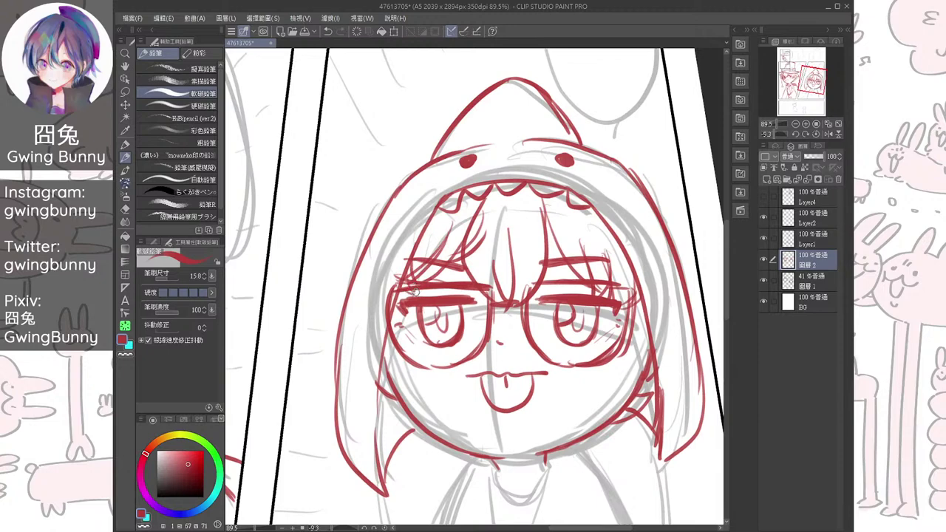
drag(415, 291, 414, 266)
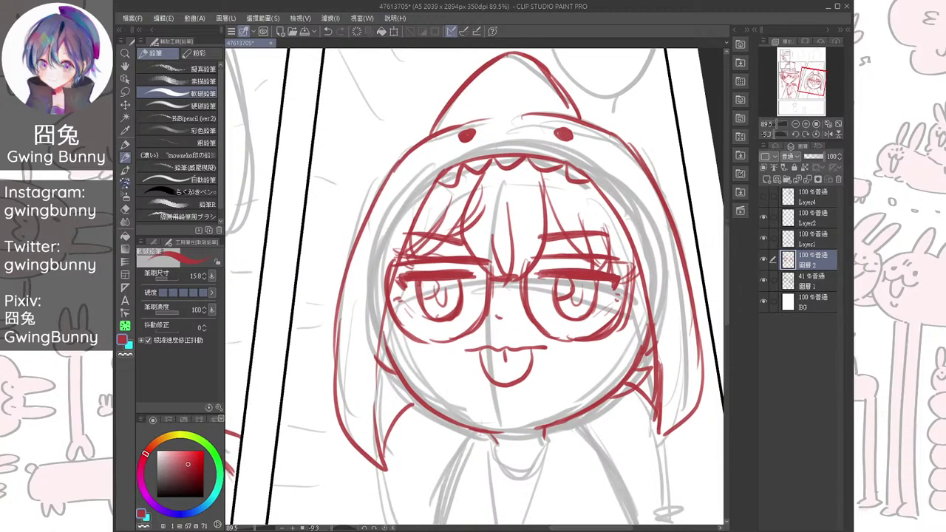
Hide the grey draft layer and erase the shark hood's outer edges on both sides of the face
scroll(595, 345, down, 5)
key(ctrl+@)
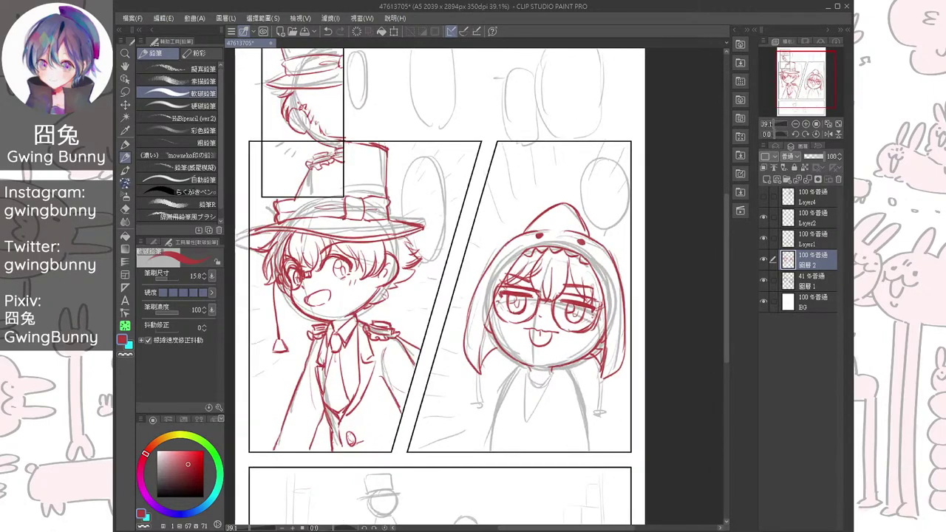
click(764, 281)
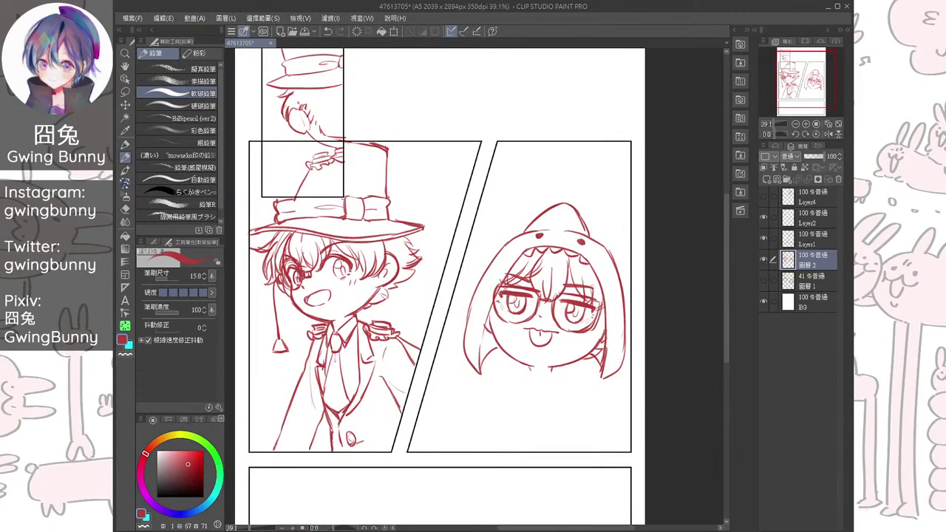
scroll(557, 277, up, 2)
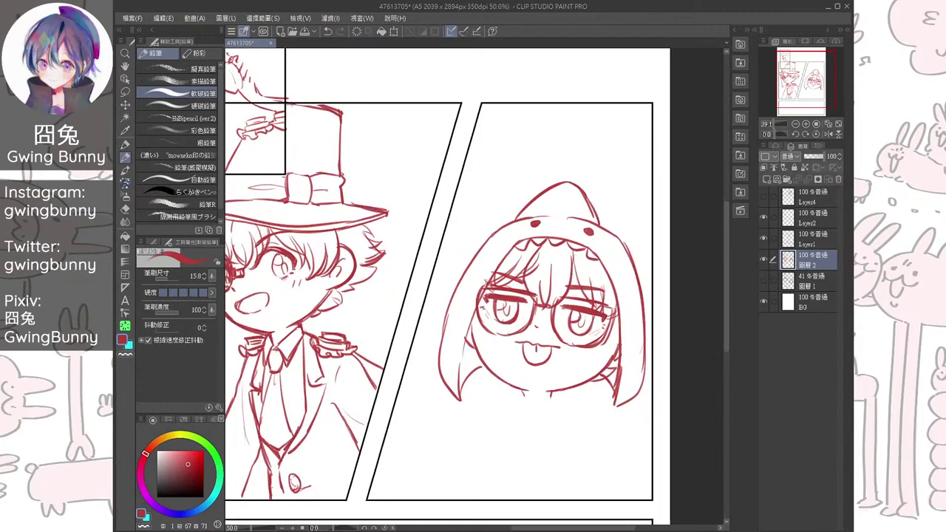
key(e)
drag(495, 215, 436, 296)
drag(473, 232, 421, 355)
mouse_move(624, 222)
mouse_down()
mouse_move(662, 303)
mouse_move(665, 347)
mouse_up()
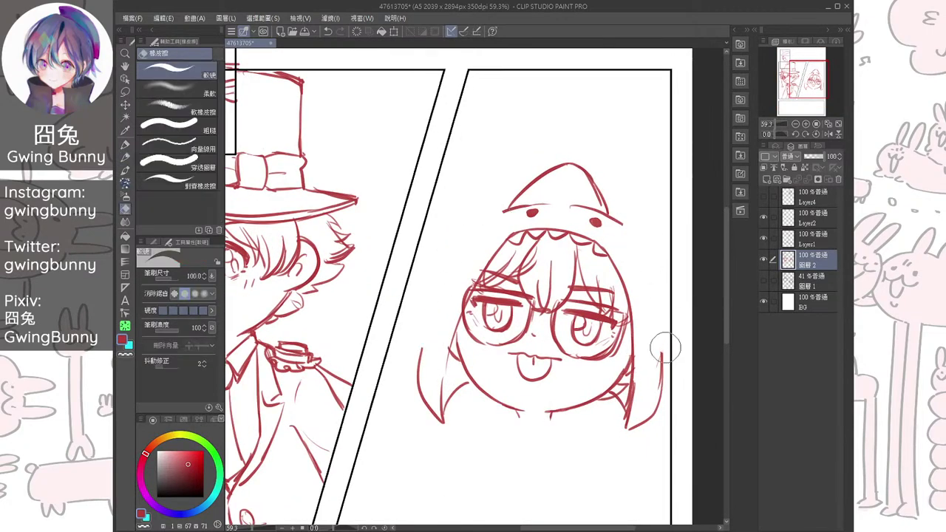
Redraw the hood's right outer edge as a smooth curve from the top to the flap, using the mirrored view
key(h)
drag(517, 295, 553, 301)
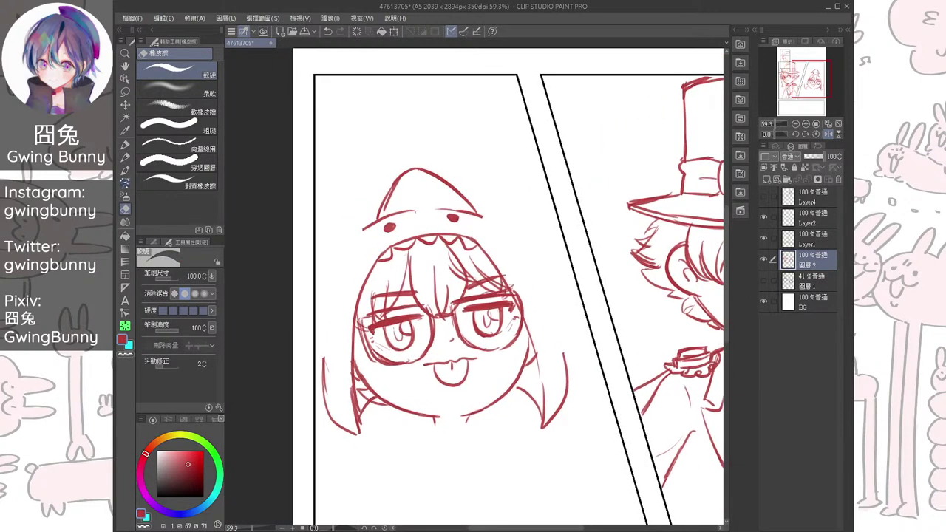
key(p)
drag(378, 220, 331, 278)
key(ctrl+z)
drag(378, 219, 324, 316)
mouse_move(348, 237)
mouse_down()
mouse_move(315, 328)
mouse_move(322, 377)
mouse_up()
key(ctrl+z)
drag(353, 235, 323, 368)
mouse_move(332, 272)
mouse_down()
mouse_move(332, 415)
mouse_move(400, 464)
mouse_up()
Redraw the hood's left outer edge in the unmirrored view and reinforce the upper right edge
key(h)
mouse_move(444, 229)
mouse_down()
mouse_move(402, 316)
mouse_move(422, 399)
mouse_up()
drag(412, 275, 425, 406)
key(ctrl+@)
drag(475, 286, 466, 317)
drag(513, 161, 497, 173)
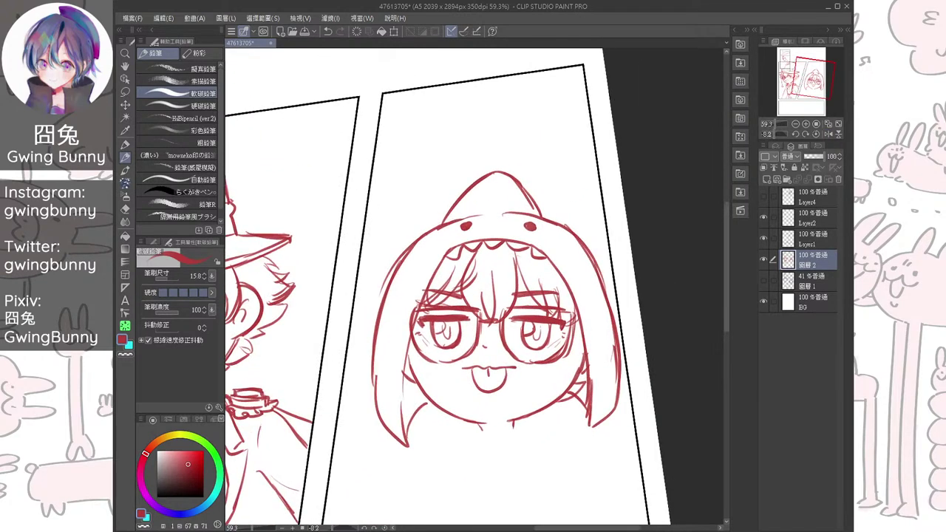
mouse_move(535, 216)
mouse_down()
mouse_move(591, 254)
mouse_move(612, 342)
mouse_up()
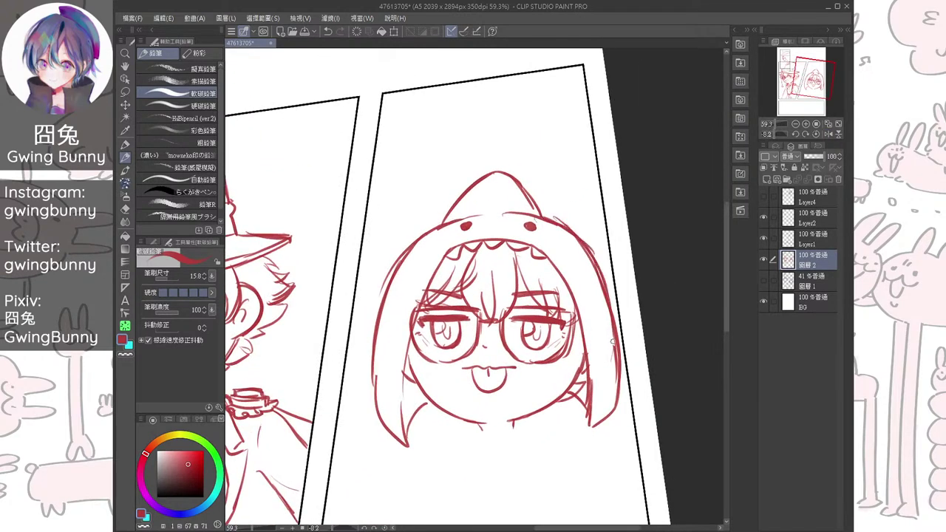
key(ctrl+@)
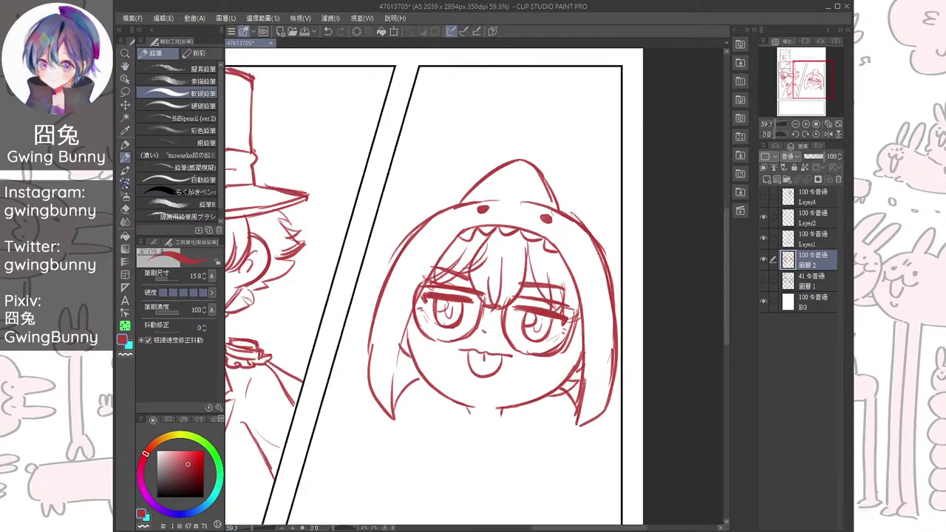
Erase the left cheek and jaw line of the hooded character and show the grey draft layer again
scroll(613, 342, up, 1)
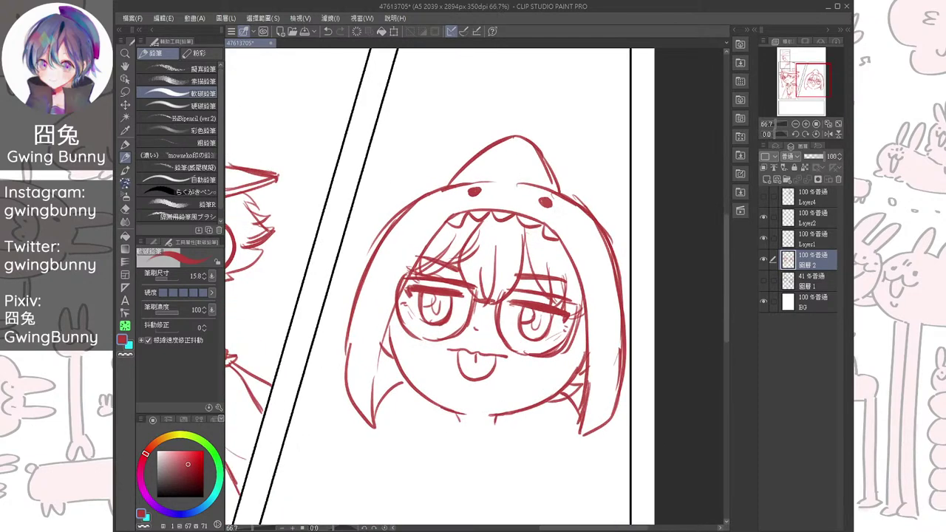
key(e)
mouse_move(388, 329)
mouse_down()
mouse_move(406, 379)
mouse_move(439, 408)
mouse_up()
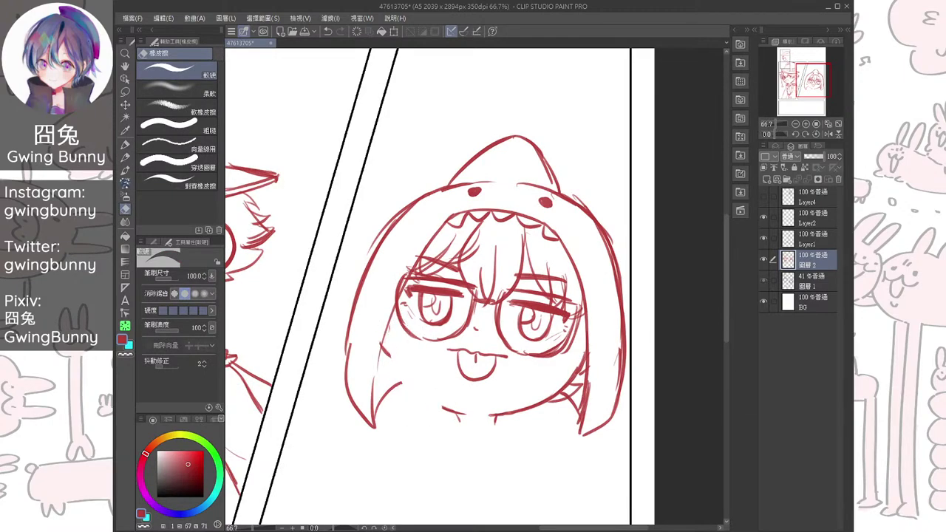
click(763, 281)
key(p)
key(shift+space)
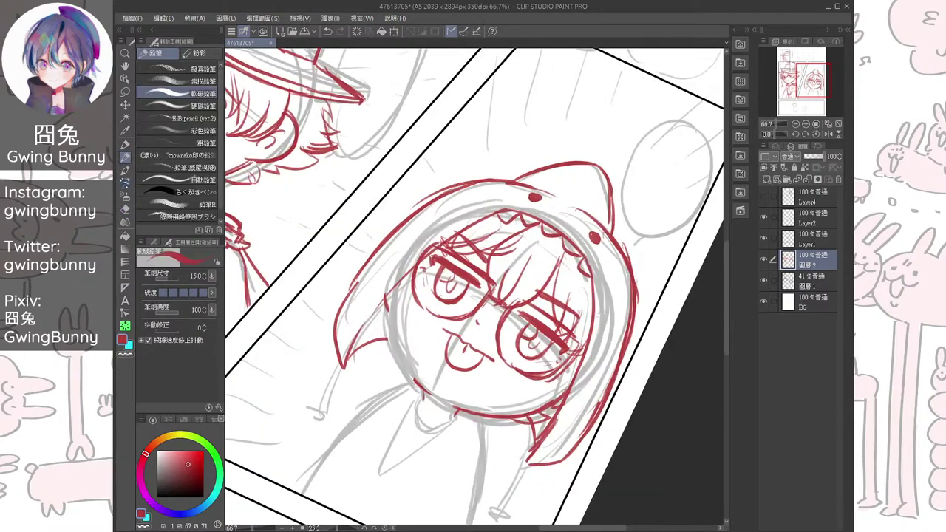
scroll(391, 340, up, 2)
mouse_move(373, 265)
mouse_down()
mouse_move(377, 344)
mouse_move(395, 390)
mouse_up()
drag(367, 280, 418, 416)
drag(373, 348, 427, 414)
key(ctrl+z)
key(ctrl+z)
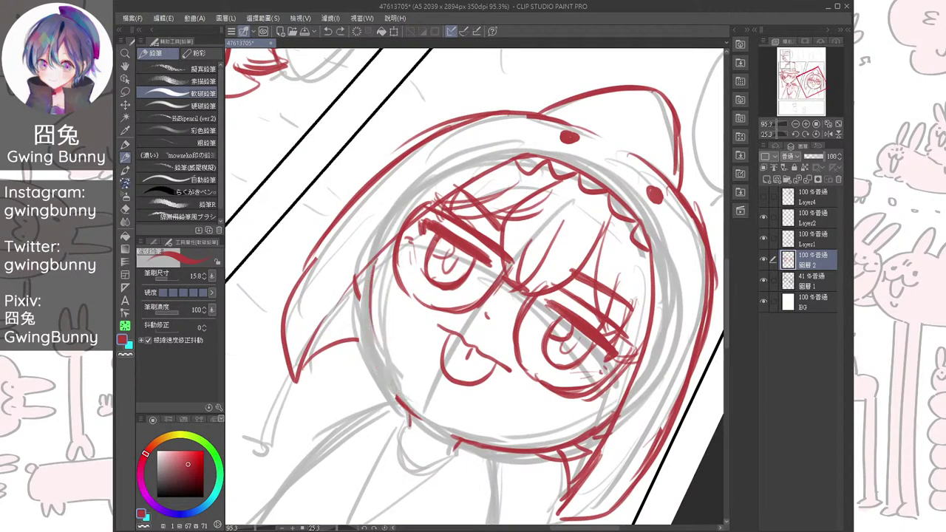
Redraw the left cheek and jaw line down to the chin, with a small hair tick beside the cheek
mouse_move(372, 263)
mouse_down()
mouse_move(376, 356)
mouse_move(393, 382)
mouse_up()
drag(368, 339, 418, 412)
drag(380, 365, 419, 412)
mouse_move(370, 319)
mouse_down()
mouse_move(412, 403)
mouse_move(343, 292)
mouse_up()
mouse_move(414, 404)
mouse_down()
mouse_move(411, 376)
mouse_move(429, 386)
mouse_up()
Erase and redraw the right jaw line from the chin to the cheek, along with the short neck lines
key(e)
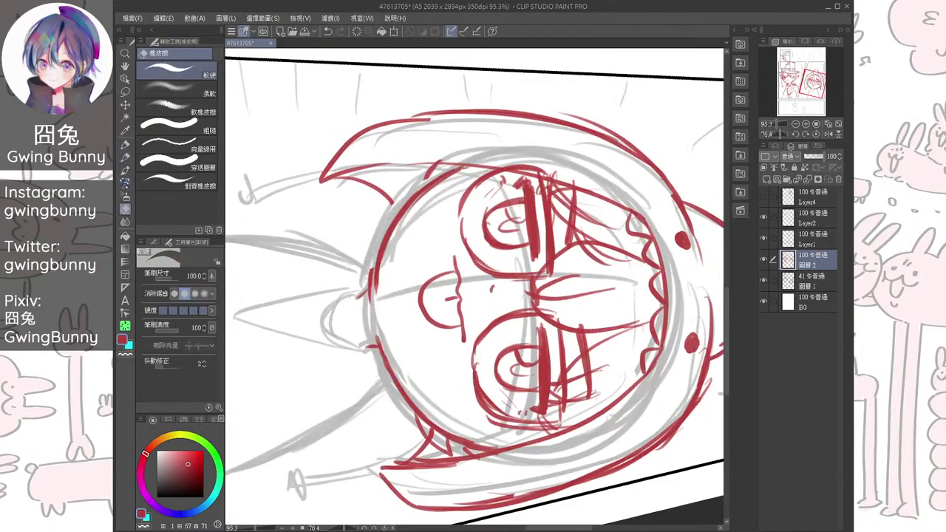
mouse_move(373, 259)
mouse_down()
mouse_move(370, 318)
mouse_move(391, 387)
mouse_move(421, 418)
mouse_up()
key(p)
drag(378, 277, 375, 293)
mouse_move(384, 349)
mouse_down()
mouse_move(415, 408)
mouse_move(455, 436)
mouse_up()
mouse_move(384, 350)
mouse_down()
mouse_move(420, 412)
mouse_move(455, 436)
mouse_move(626, 311)
mouse_up()
drag(473, 310, 505, 295)
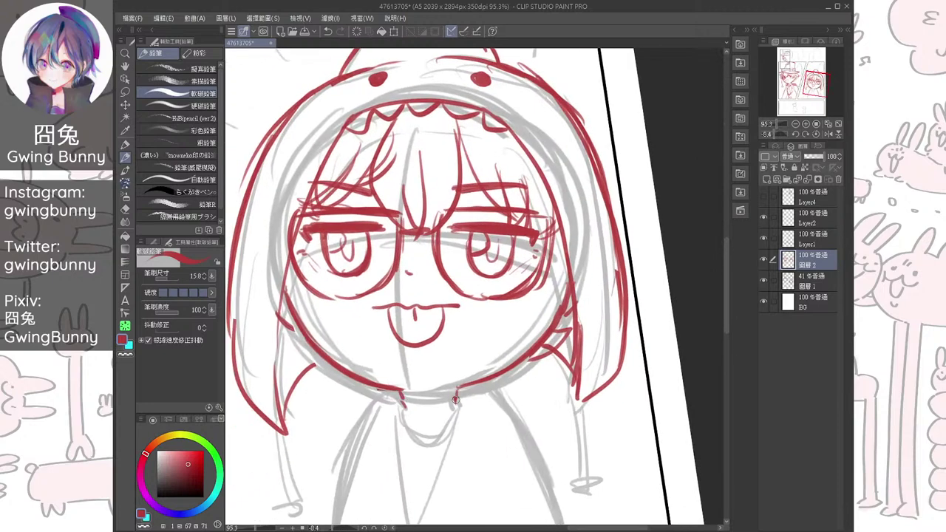
scroll(399, 392, down, 2)
drag(400, 395, 385, 383)
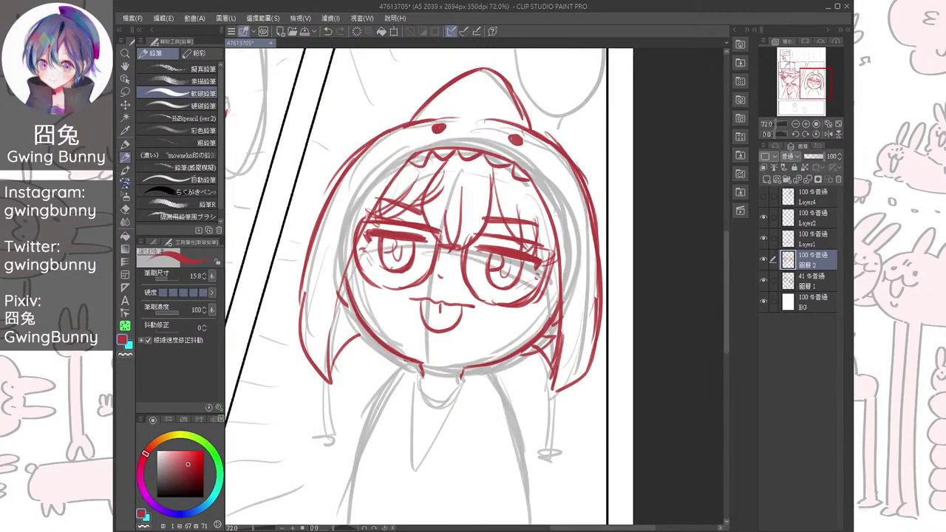
Hide the grey draft layer and erase both neck marks and the lower right jaw line
click(763, 281)
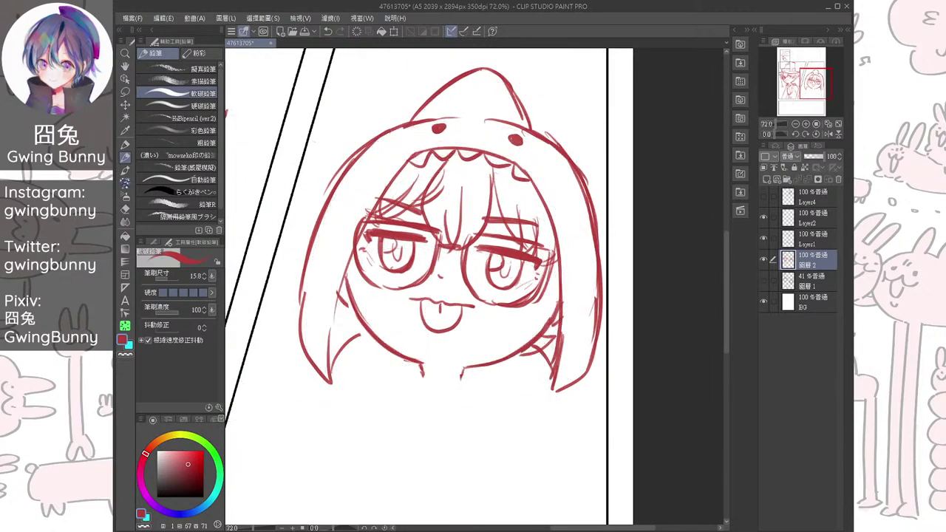
drag(474, 185, 576, 258)
scroll(475, 287, up, 4)
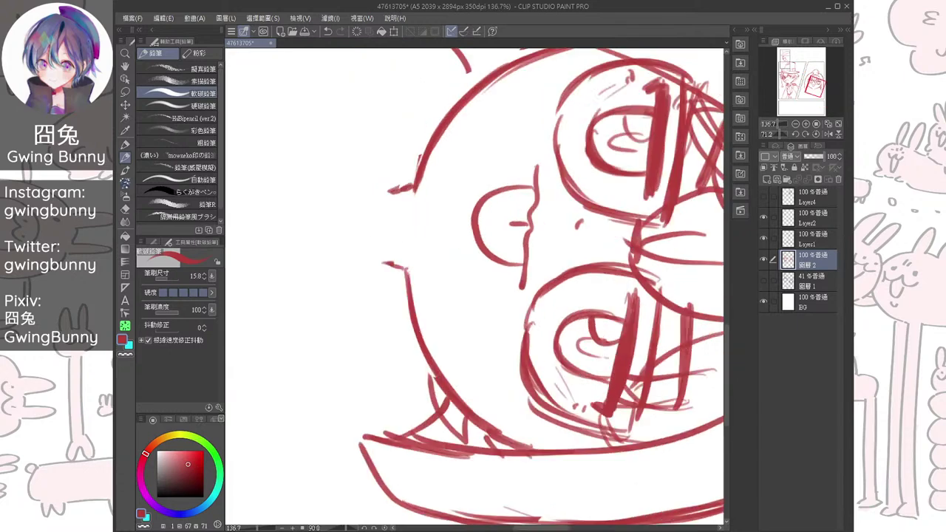
key(e)
drag(396, 250, 399, 264)
drag(383, 203, 407, 192)
mouse_move(399, 258)
mouse_down()
mouse_move(429, 347)
mouse_move(456, 381)
mouse_up()
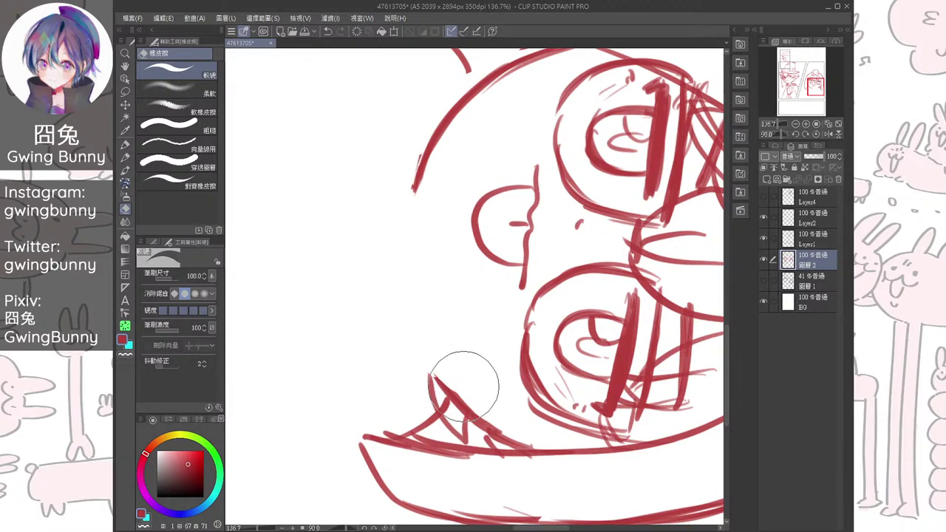
Show the grey draft layer and redraw the right jaw as a rounder curve from the chin to the hood
click(764, 280)
key(p)
drag(488, 273, 432, 297)
mouse_move(349, 283)
mouse_down()
mouse_move(370, 366)
mouse_move(392, 407)
mouse_move(448, 452)
mouse_up()
drag(370, 364, 471, 462)
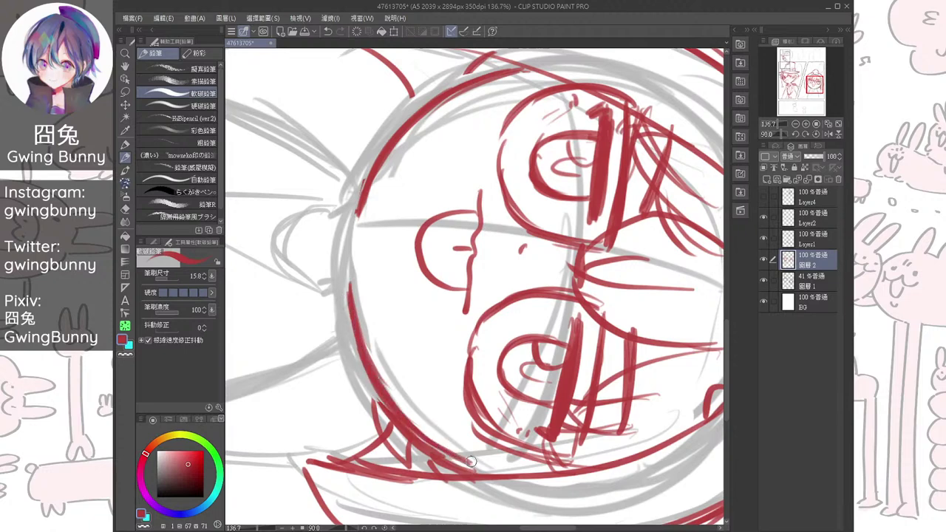
Erase the leftover old jaw strokes where the right cheek meets the hood opening
key(e)
mouse_move(371, 392)
mouse_down()
mouse_move(439, 454)
mouse_move(399, 451)
mouse_move(473, 470)
mouse_up()
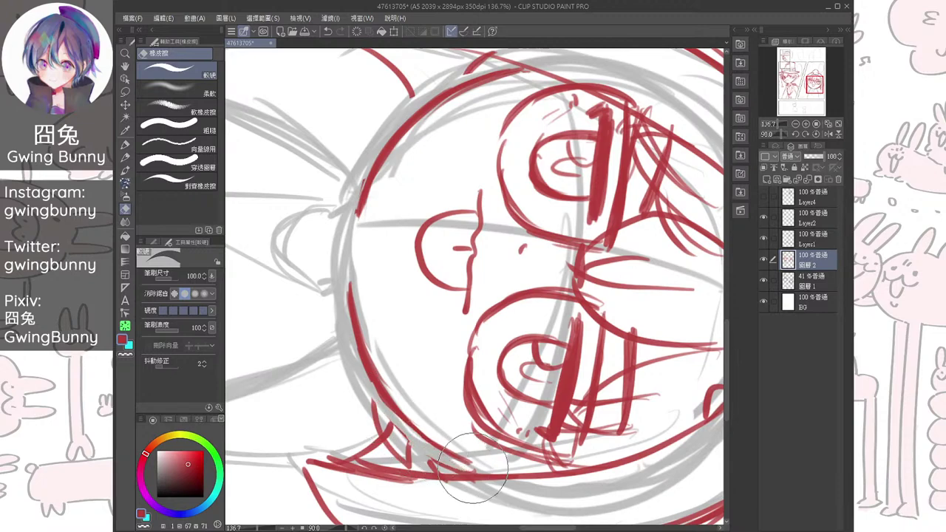
key(minus)
key(minus)
key(minus)
key(minus)
key(minus)
key(minus)
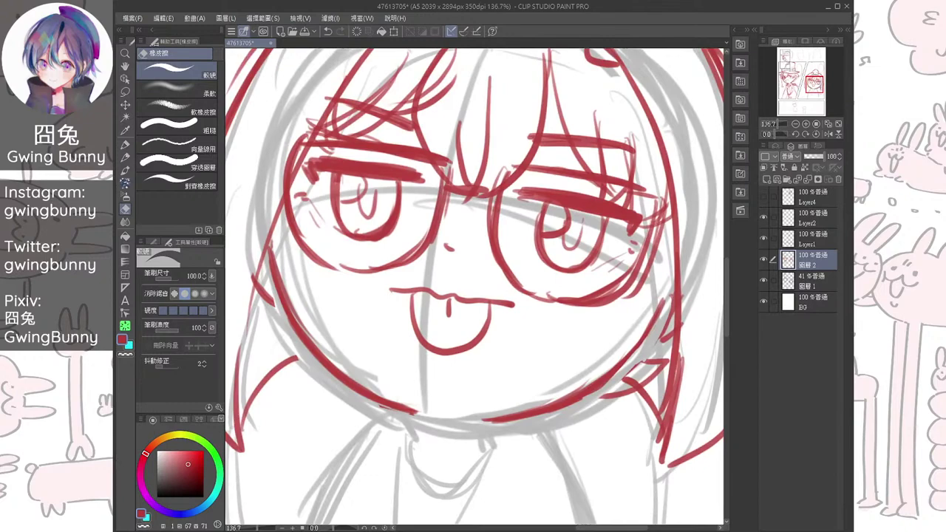
Redraw the pointed hair tufts between the right cheek and the hood opening
key(p)
scroll(475, 286, down, 2)
mouse_move(641, 315)
mouse_down()
mouse_move(606, 374)
mouse_move(643, 336)
mouse_move(605, 375)
mouse_move(631, 383)
mouse_up()
mouse_move(605, 403)
mouse_down()
mouse_move(574, 411)
mouse_move(607, 402)
mouse_up()
Hide the grey draft layer and add denser strands to the left-hand bangs, reaching the glasses' outer corner
click(763, 281)
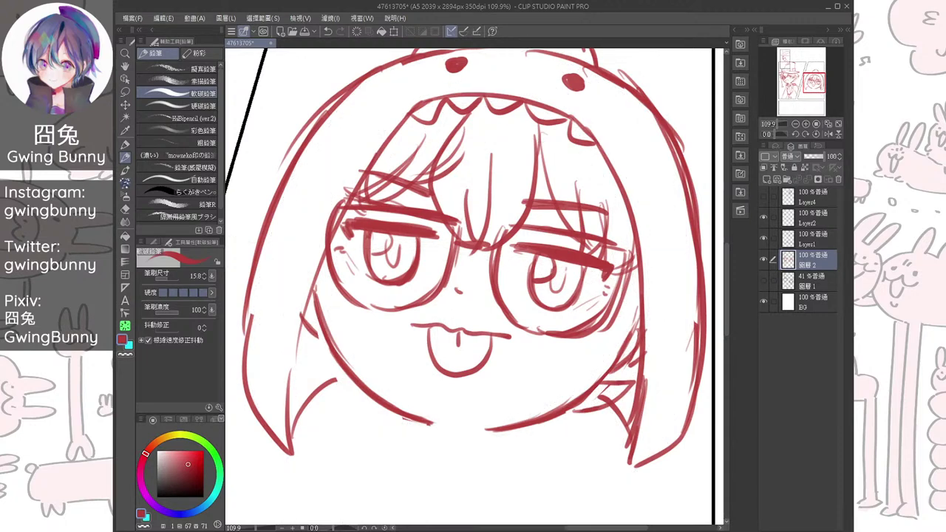
drag(444, 259, 477, 301)
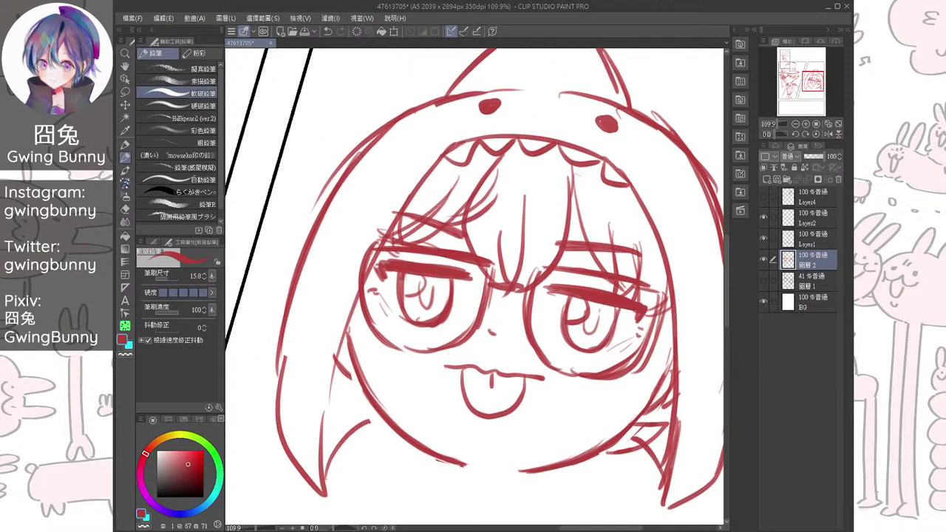
drag(467, 195, 362, 287)
mouse_move(424, 202)
mouse_down()
mouse_move(362, 286)
mouse_move(356, 323)
mouse_up()
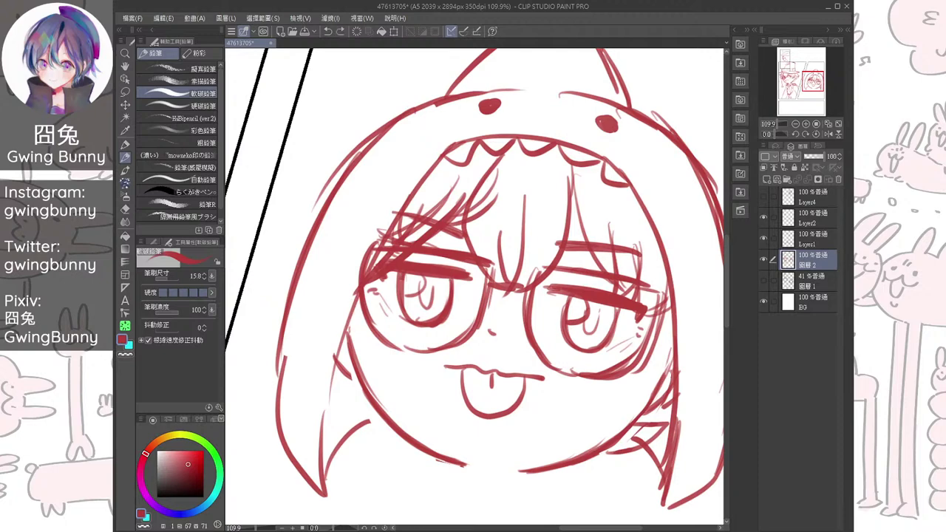
Add long side strands to the right-hand hair, running past the glasses' outer rim down to the cheek
drag(640, 255, 653, 359)
drag(671, 296, 664, 335)
drag(670, 327, 644, 358)
drag(671, 304, 660, 351)
drag(670, 340, 662, 367)
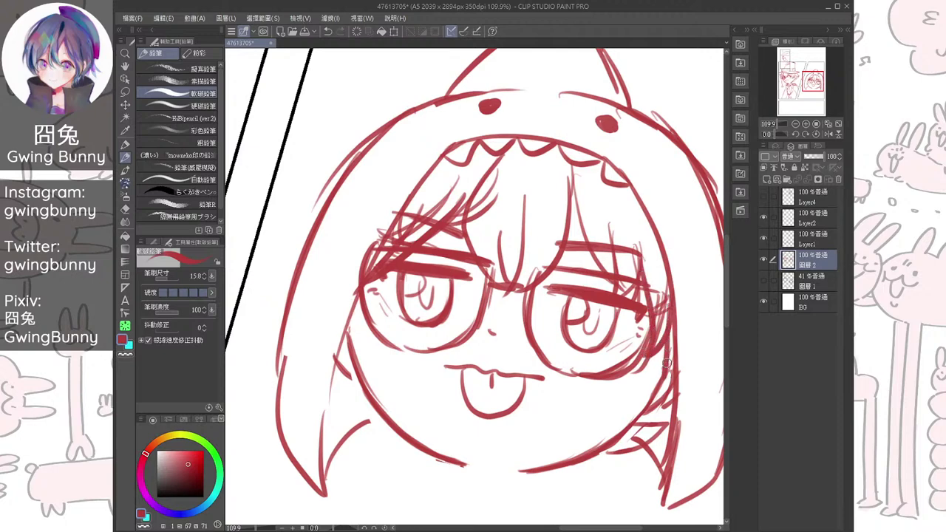
key(ctrl+z)
drag(682, 323, 661, 351)
drag(683, 305, 665, 417)
drag(608, 373, 606, 346)
Show the grey draft layer and draw two short neck lines joined by a rounded collar curve below the chin
scroll(606, 346, down, 4)
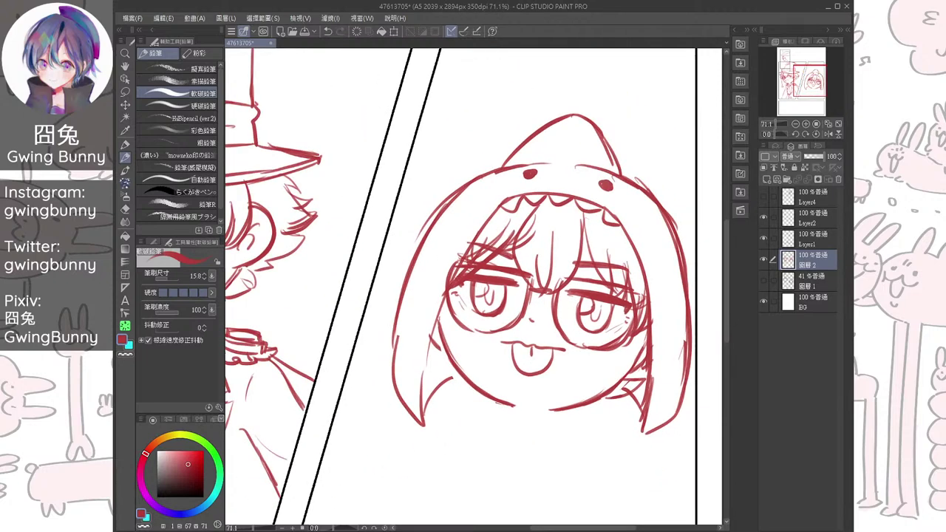
click(764, 281)
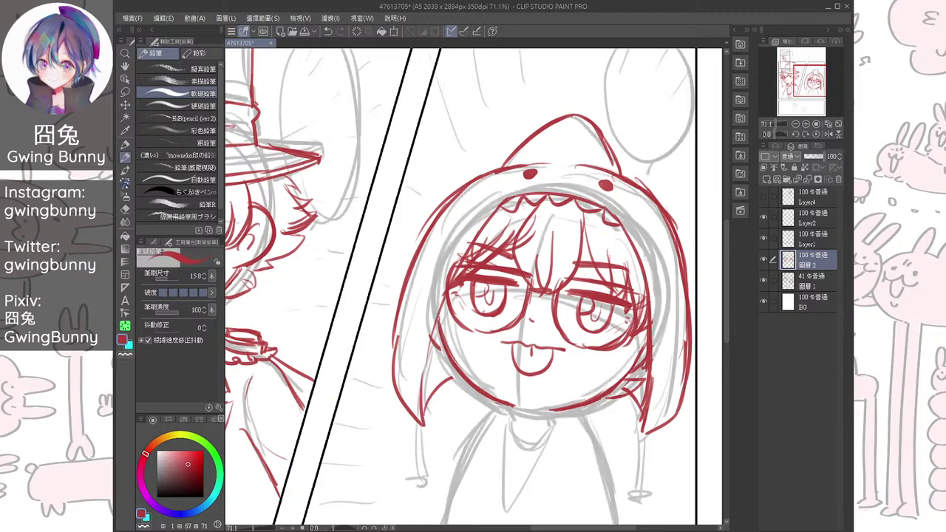
mouse_move(578, 387)
mouse_down()
mouse_move(554, 317)
mouse_move(551, 334)
mouse_up()
scroll(553, 317, up, 3)
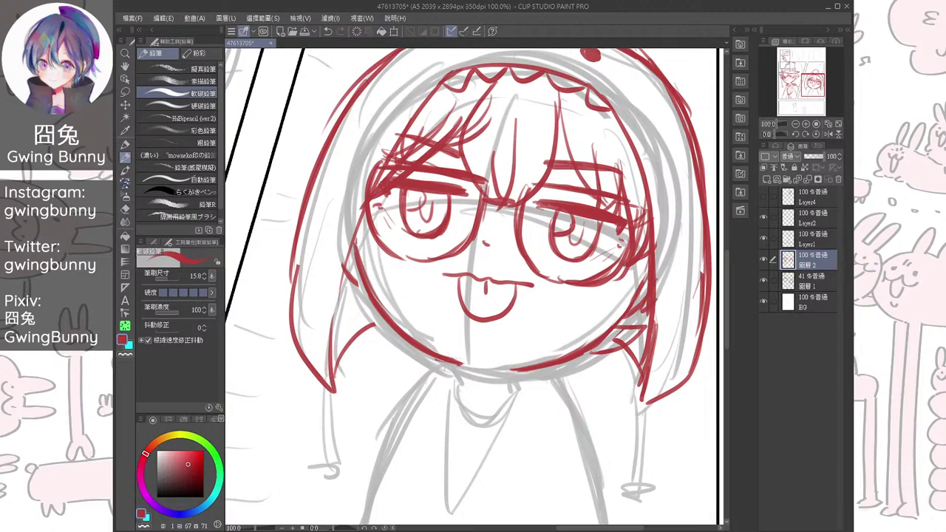
scroll(520, 376, up, 1)
drag(442, 366, 450, 389)
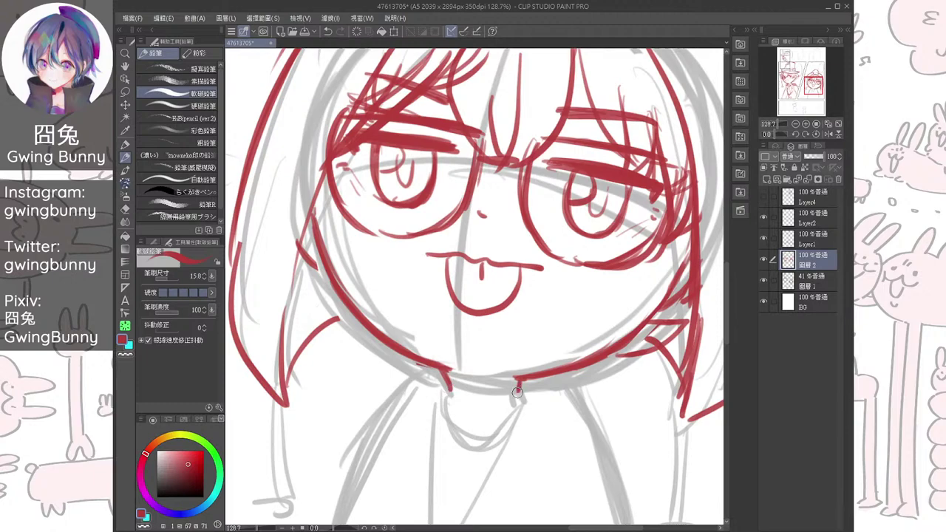
scroll(519, 387, down, 1)
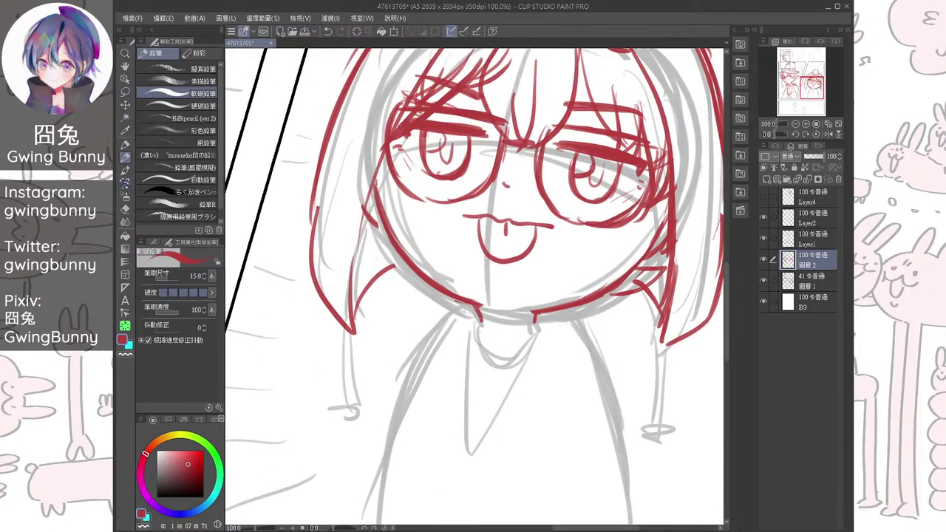
mouse_move(479, 323)
mouse_down()
mouse_move(517, 350)
mouse_move(499, 349)
mouse_move(547, 318)
mouse_up()
Draw a hanging cord with a small round end below each of the hood's two pointed flaps
mouse_move(369, 307)
mouse_down()
mouse_move(365, 370)
mouse_move(374, 371)
mouse_move(240, 421)
mouse_up()
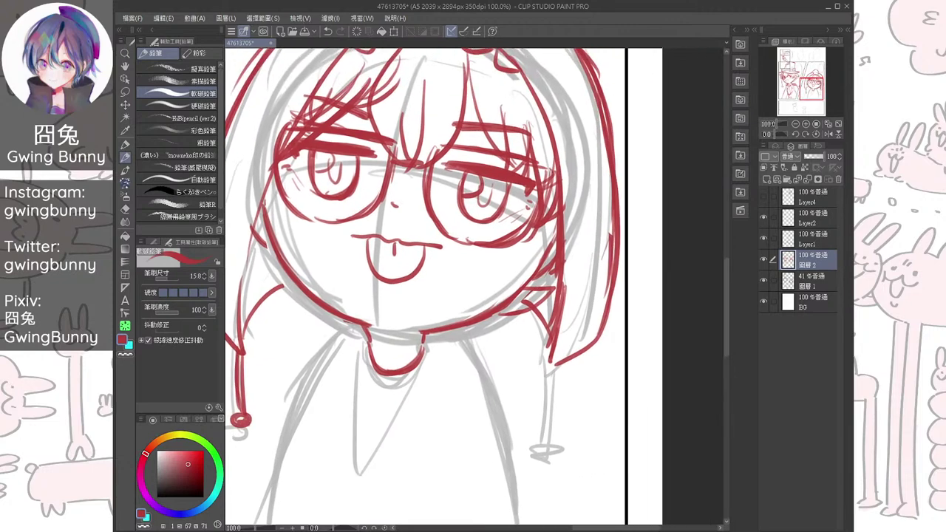
mouse_move(553, 363)
mouse_down()
mouse_move(544, 427)
mouse_move(551, 452)
mouse_move(546, 447)
mouse_move(670, 377)
mouse_up()
scroll(475, 287, down, 1)
Draw the sloping shoulder and body outlines on both sides and a narrow V-shaped neckline below the collar
mouse_move(474, 287)
mouse_down()
mouse_move(484, 300)
mouse_move(430, 448)
mouse_move(455, 321)
mouse_move(411, 361)
mouse_move(377, 486)
mouse_move(339, 470)
mouse_up()
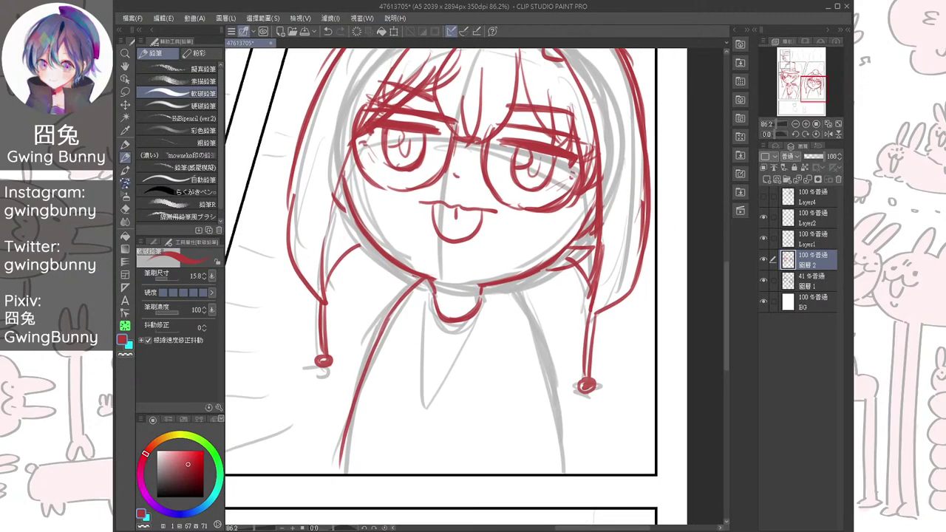
mouse_move(508, 285)
mouse_down()
mouse_move(541, 342)
mouse_move(553, 410)
mouse_up()
mouse_move(533, 329)
mouse_down()
mouse_move(560, 455)
mouse_move(615, 467)
mouse_up()
mouse_move(478, 297)
mouse_down()
mouse_move(480, 412)
mouse_move(534, 310)
mouse_up()
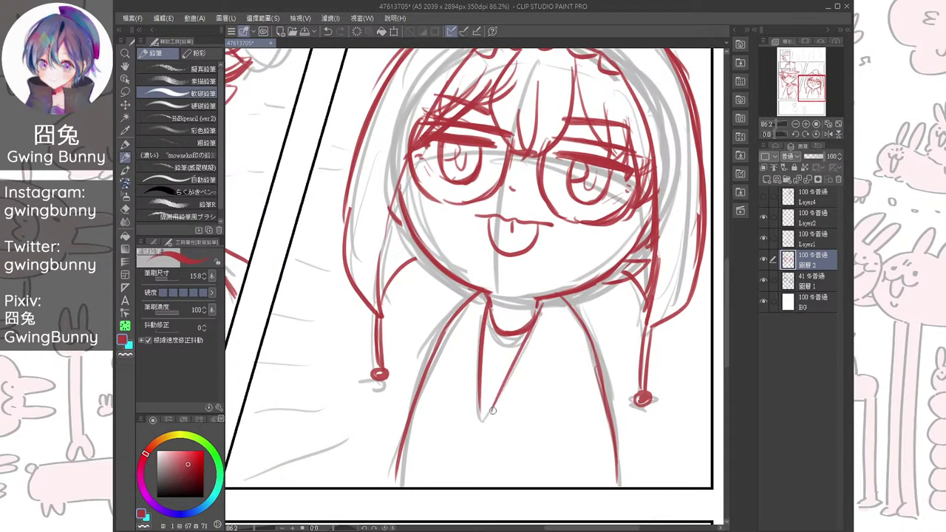
mouse_move(461, 440)
mouse_down()
mouse_move(474, 420)
mouse_move(501, 429)
mouse_move(524, 390)
mouse_move(511, 393)
mouse_up()
scroll(521, 383, up, 1)
key(ctrl+z)
drag(493, 437, 532, 419)
drag(530, 365, 539, 344)
scroll(540, 341, up, 2)
key(ctrl+z)
Draw a small fish pendant with an oval body, short tail and simple face at the tip of the V below the collar
mouse_move(504, 382)
mouse_down()
mouse_move(496, 442)
mouse_move(544, 443)
mouse_up()
drag(541, 385, 534, 454)
mouse_move(509, 382)
mouse_down()
mouse_move(496, 392)
mouse_move(506, 456)
mouse_up()
drag(486, 414, 510, 458)
drag(543, 420, 527, 457)
drag(505, 458, 494, 473)
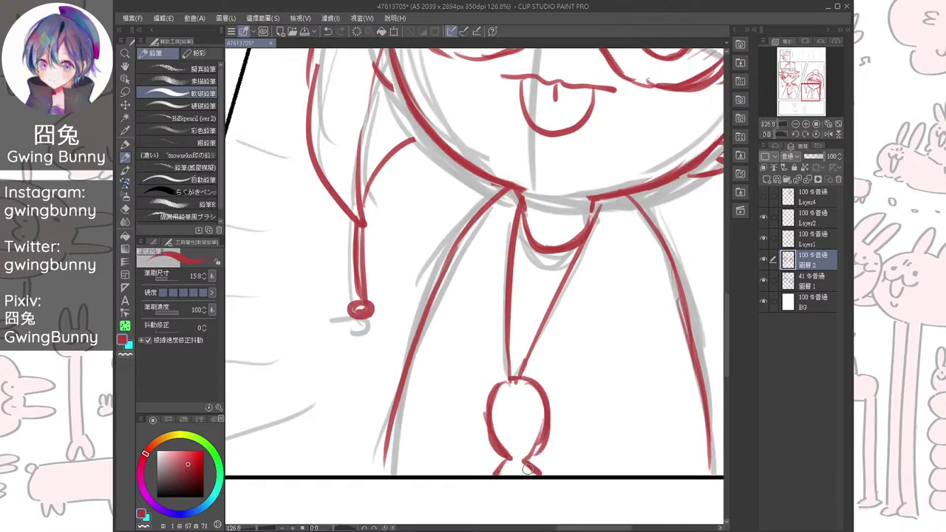
mouse_move(502, 404)
mouse_down()
mouse_move(536, 402)
mouse_move(516, 434)
mouse_move(524, 427)
mouse_move(518, 457)
mouse_up()
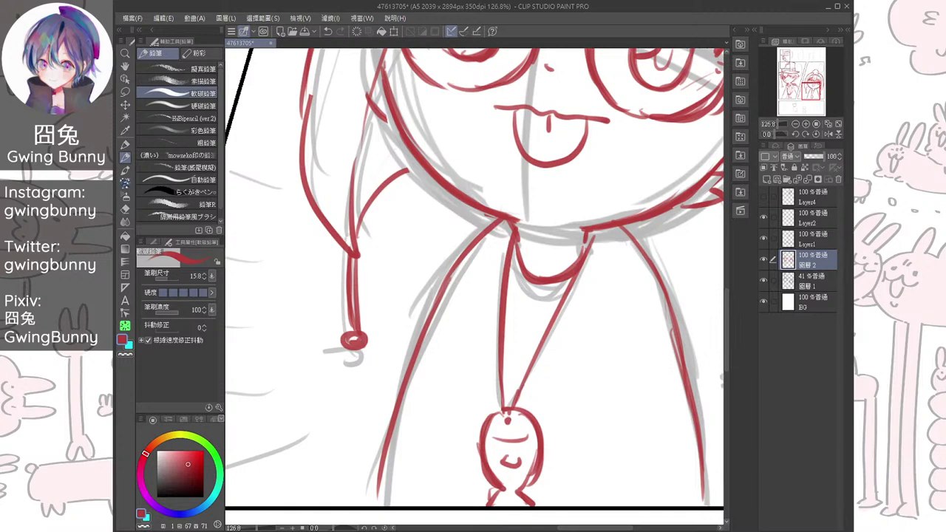
Erase the rounded collar curve under the chin and redraw it slightly lower, following the grey draft
key(e)
mouse_move(529, 264)
mouse_down()
mouse_move(523, 251)
mouse_move(540, 288)
mouse_move(554, 264)
mouse_move(561, 275)
mouse_up()
key(p)
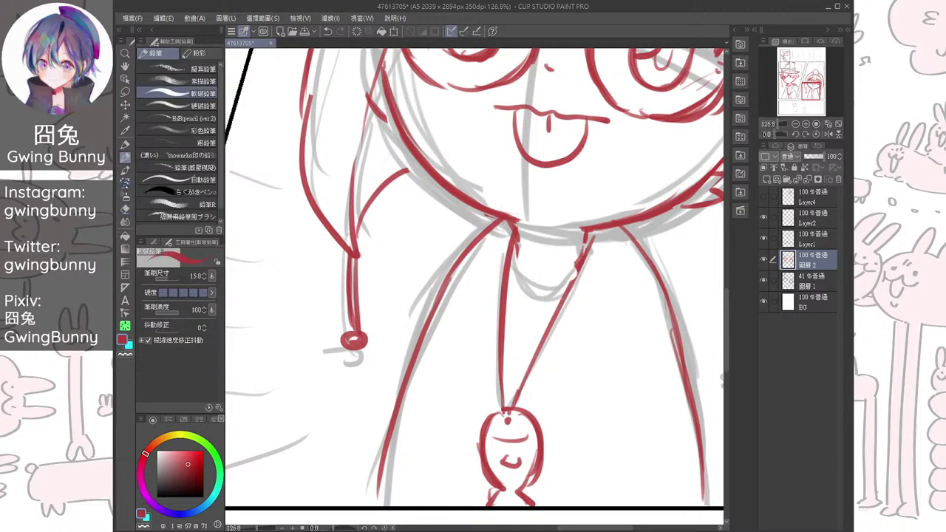
drag(515, 249, 560, 290)
drag(585, 248, 525, 286)
drag(515, 253, 558, 291)
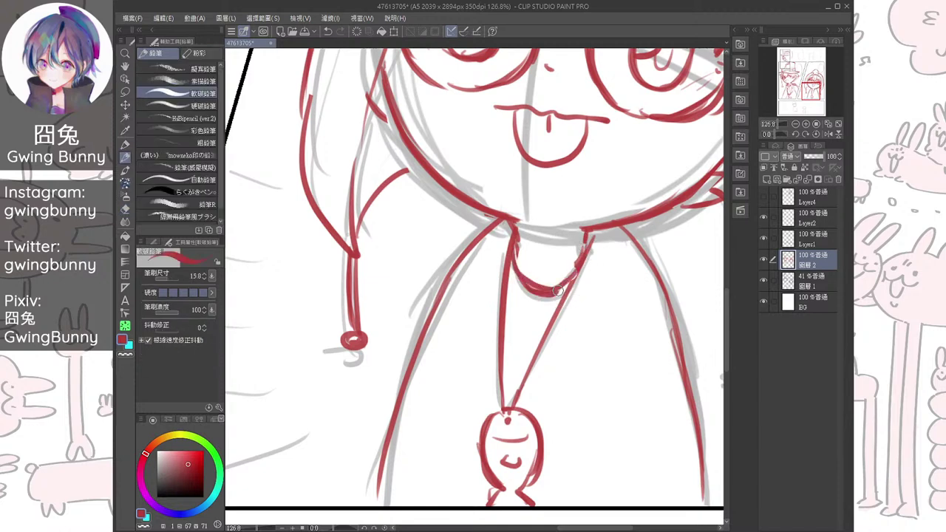
mouse_move(520, 231)
mouse_down()
mouse_move(540, 257)
mouse_move(531, 281)
mouse_up()
key(ctrl+z)
key(ctrl+z)
key(ctrl+z)
key(ctrl+z)
scroll(578, 285, down, 1)
drag(578, 284, 569, 289)
Draw the inner arm line on the left side of the body, running from below the shoulder to the panel's lower border
drag(474, 300, 447, 385)
scroll(565, 311, down, 2)
scroll(565, 311, up, 1)
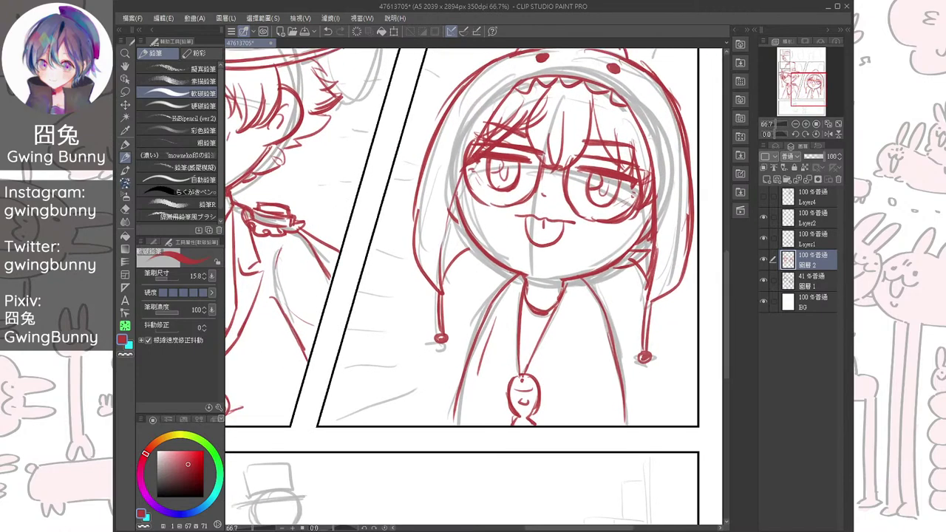
key(ctrl+z)
mouse_move(471, 310)
mouse_down()
mouse_move(443, 422)
mouse_move(431, 418)
mouse_up()
key(ctrl+z)
drag(463, 324, 435, 442)
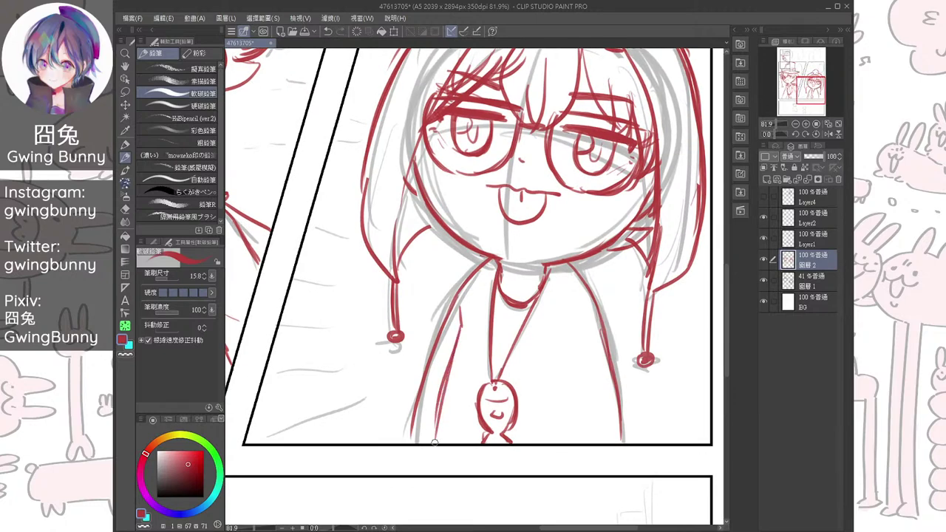
key(ctrl+z)
key(ctrl+z)
drag(461, 330, 434, 440)
Draw the matching inner arm line on the right side of the body down to the panel's lower border
mouse_move(577, 307)
mouse_down()
mouse_move(581, 414)
mouse_move(567, 415)
mouse_up()
key(ctrl+z)
drag(562, 323, 560, 355)
drag(560, 351, 558, 440)
key(ctrl+z)
key(ctrl+z)
drag(559, 356, 558, 453)
drag(569, 299, 556, 362)
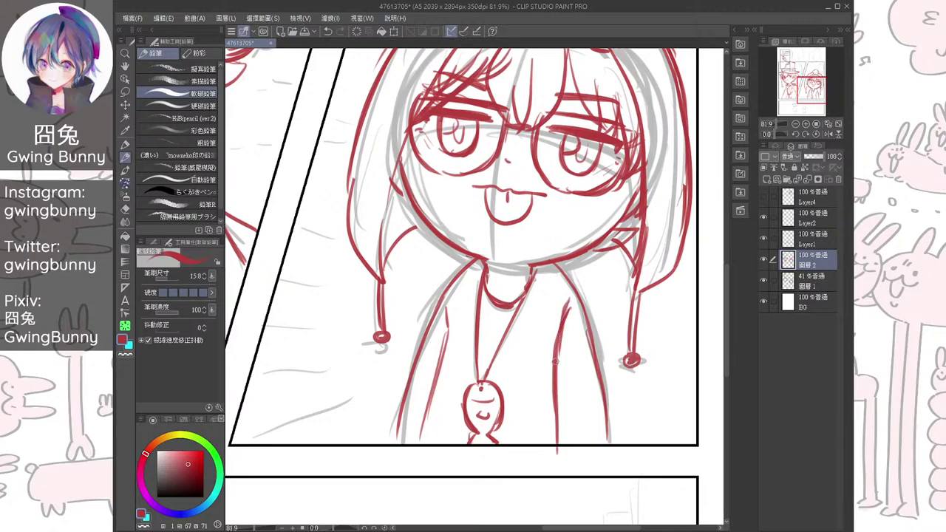
Hide the grey draft layer and reinforce the top of the left inner arm line with a short stroke
click(763, 280)
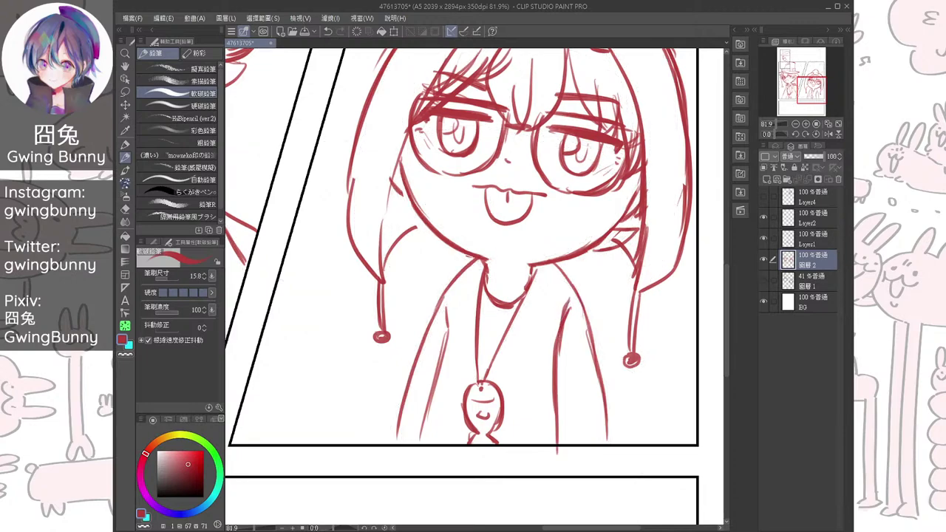
scroll(600, 316, down, 2)
scroll(578, 316, up, 3)
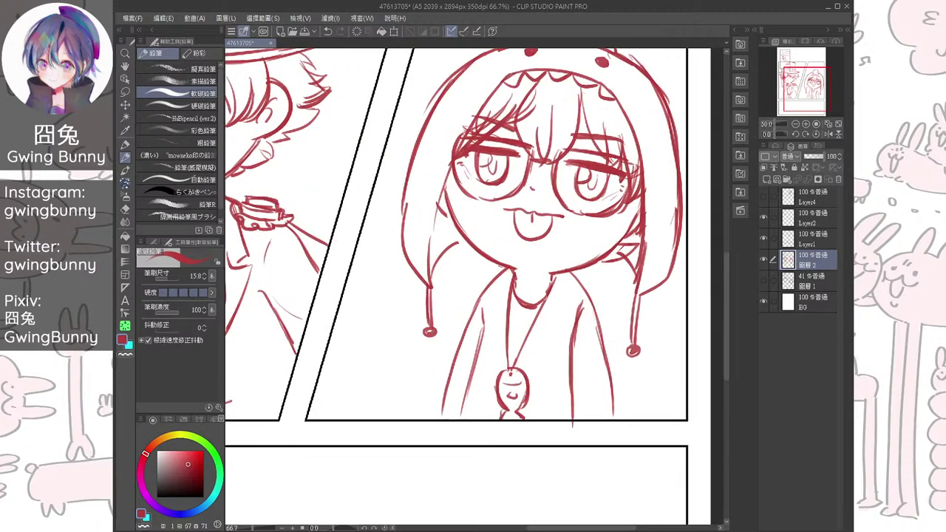
drag(451, 294, 452, 325)
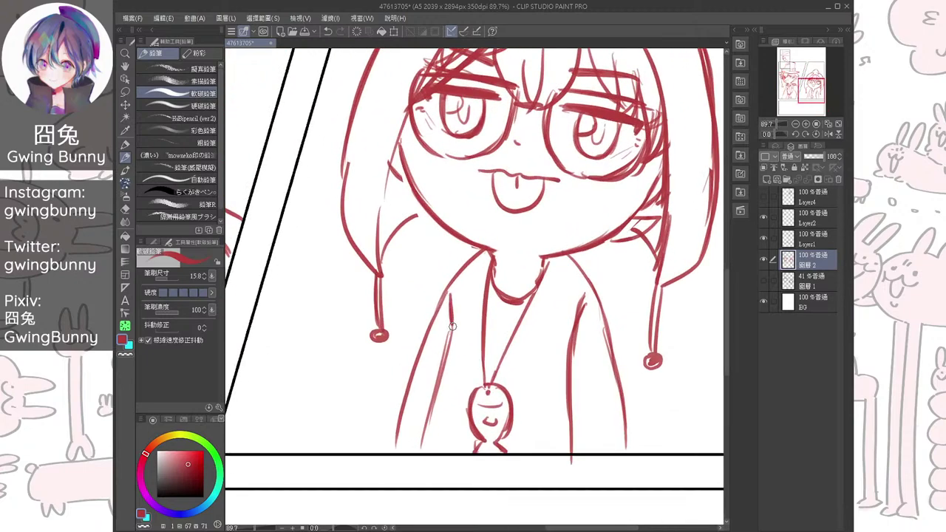
Show the grey draft layer again and add short detail marks on the chest at both sides of the fish pendant
click(763, 281)
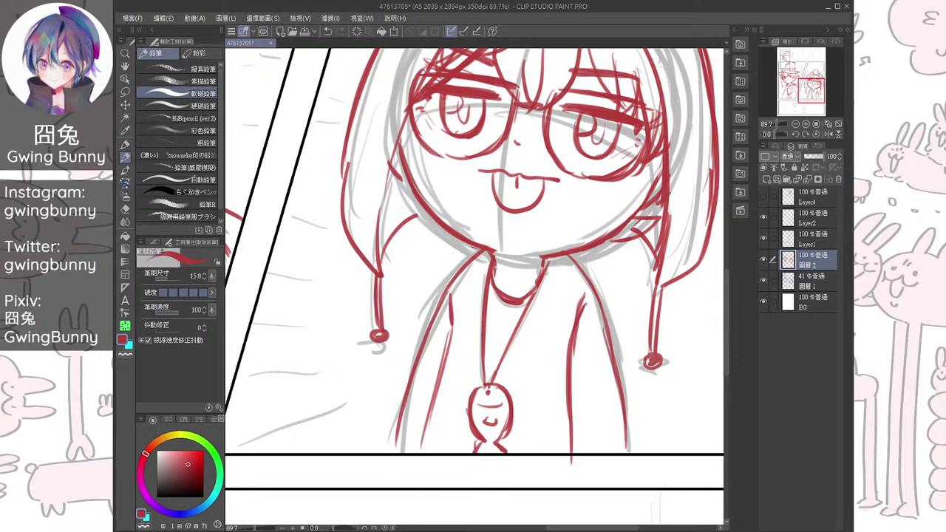
drag(517, 376, 532, 377)
drag(461, 384, 474, 382)
scroll(459, 341, down, 6)
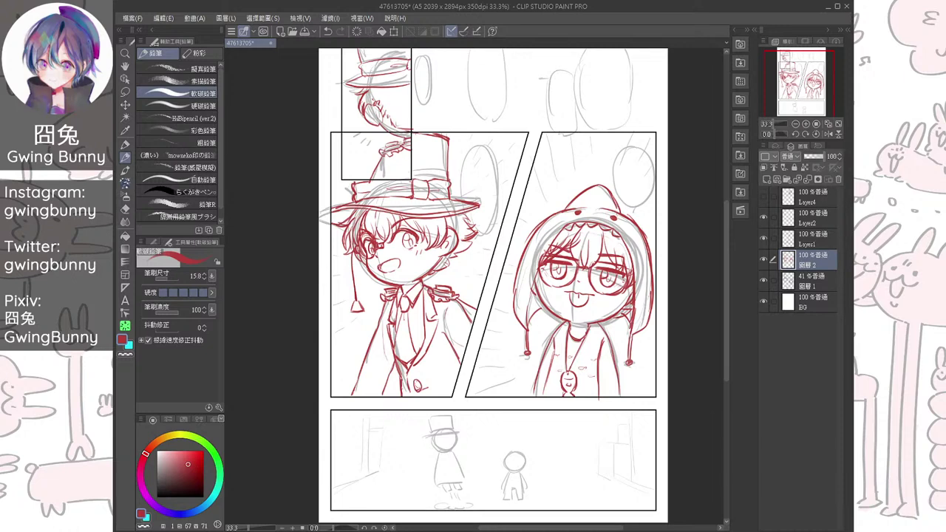
Check the red drawing in both character panels with the grey draft layer hidden, and show the layer again
drag(459, 341, 448, 302)
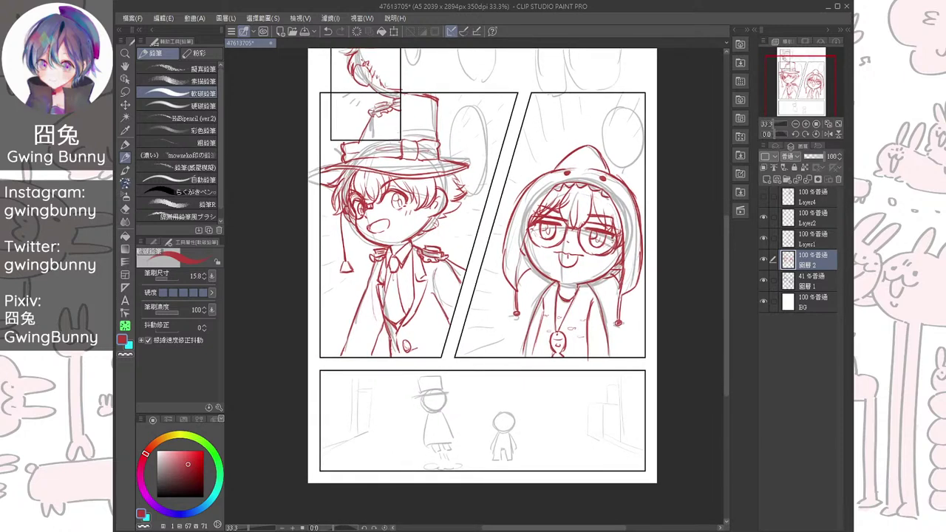
drag(473, 311, 497, 251)
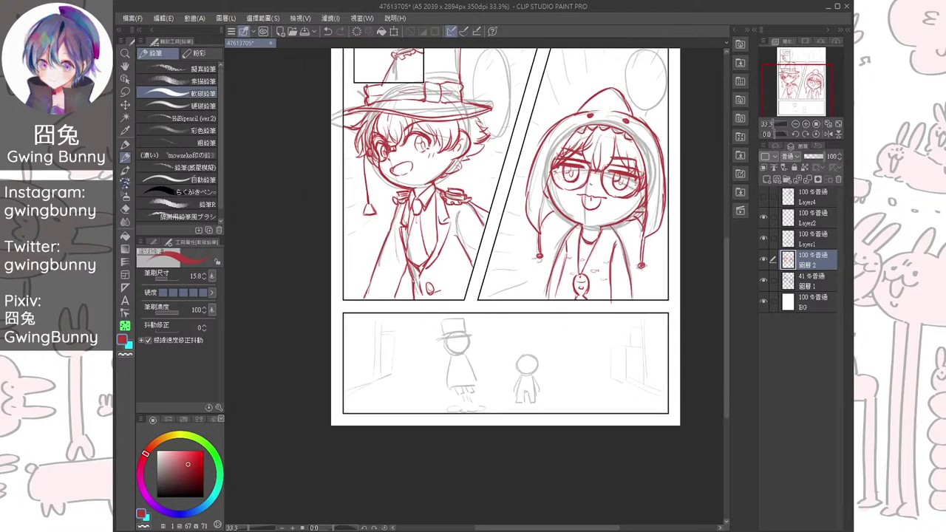
scroll(501, 250, up, 1)
click(763, 281)
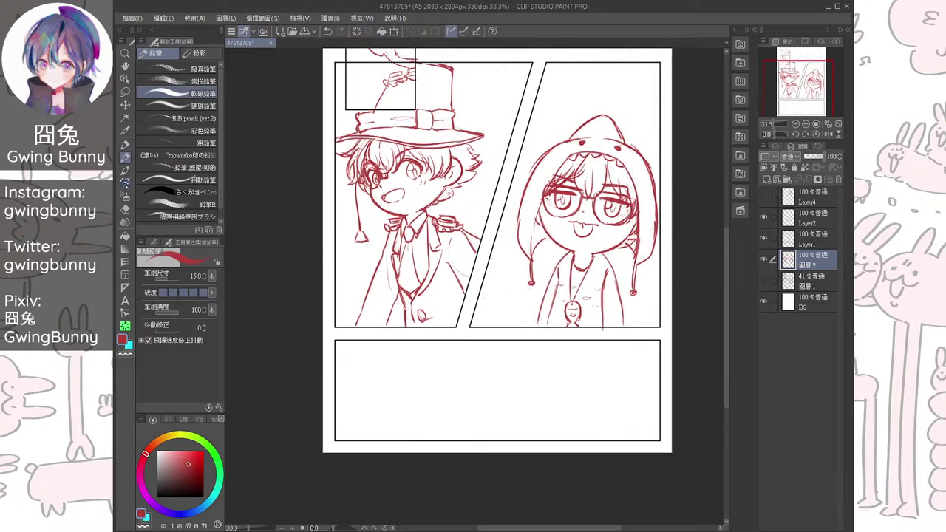
click(763, 280)
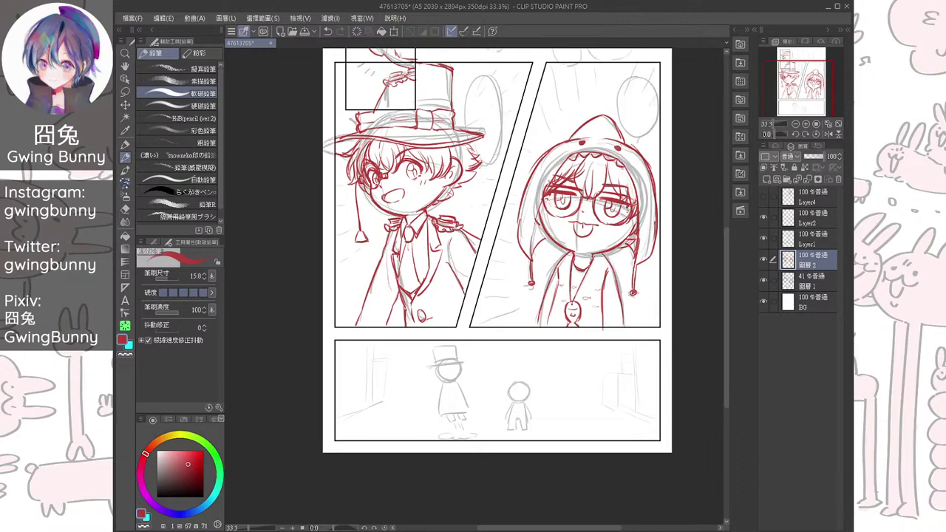
Draw the slanted top hat brim of the floating figure in the bottom panel, with both ends angled up to the crown
scroll(540, 378, up, 1)
drag(540, 378, 622, 329)
scroll(458, 326, up, 2)
scroll(532, 291, up, 3)
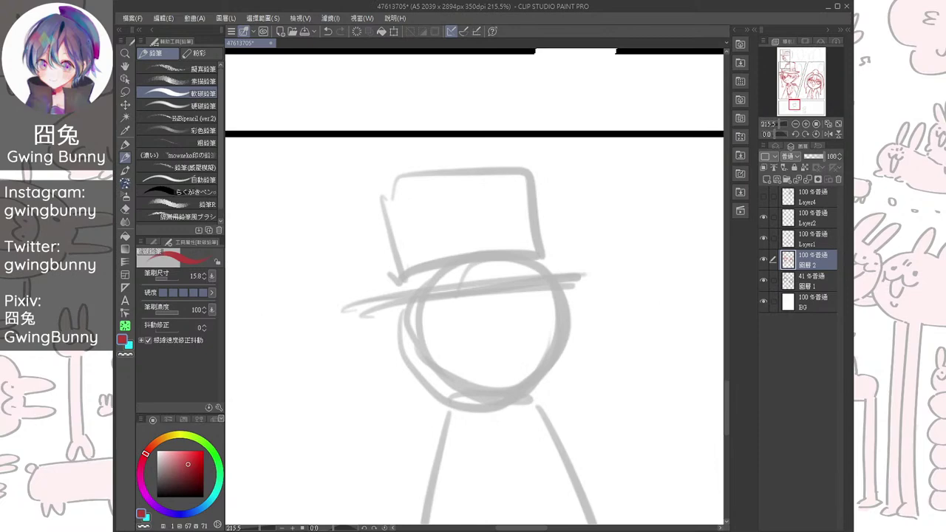
mouse_move(361, 320)
mouse_down()
mouse_move(589, 287)
mouse_move(584, 252)
mouse_up()
key(ctrl+z)
drag(369, 355, 569, 258)
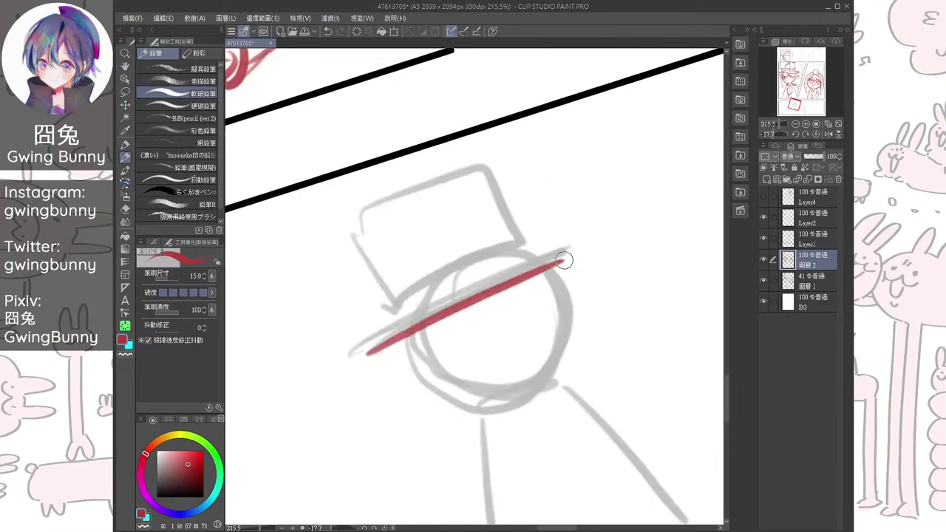
drag(399, 314, 362, 355)
drag(525, 257, 571, 259)
Draw the curved hat band and the tall boxy crown above the brim
mouse_move(378, 290)
mouse_down()
mouse_move(390, 318)
mouse_move(522, 240)
mouse_move(524, 260)
mouse_up()
drag(392, 316, 525, 256)
key(ctrl+at)
mouse_move(371, 188)
mouse_down()
mouse_move(380, 263)
mouse_move(508, 172)
mouse_move(528, 257)
mouse_up()
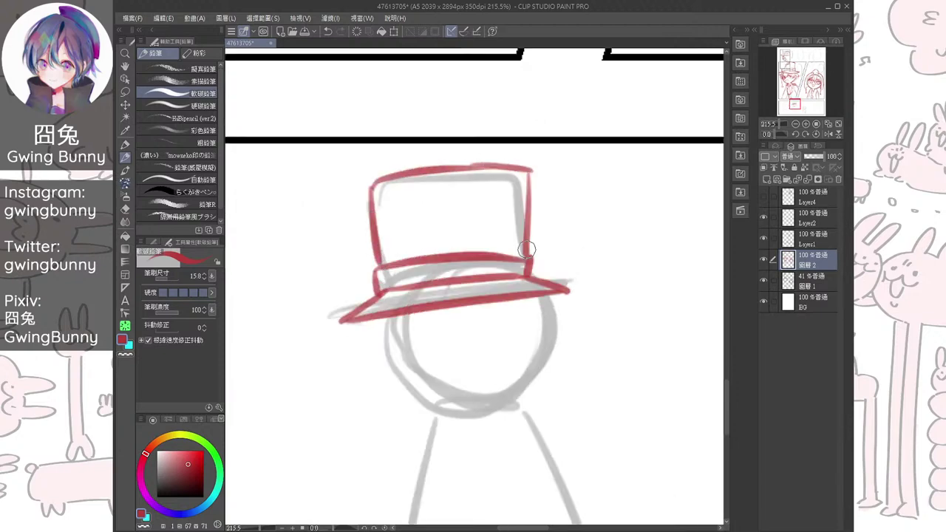
Draw jagged hair down the left side of the hatted figure's head and a flat curved collar below the head
mouse_move(368, 313)
mouse_down()
mouse_move(390, 383)
mouse_move(418, 394)
mouse_up()
key(ctrl+z)
drag(380, 314, 385, 339)
mouse_move(384, 340)
mouse_down()
mouse_move(369, 364)
mouse_move(401, 382)
mouse_move(431, 412)
mouse_up()
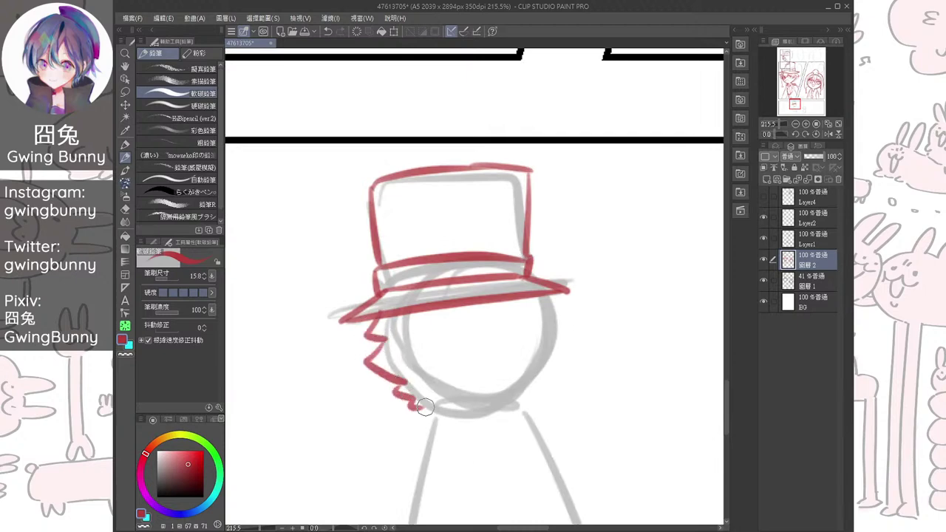
key(ctrl+z)
mouse_move(374, 337)
mouse_down()
mouse_move(366, 357)
mouse_move(413, 397)
mouse_move(493, 385)
mouse_up()
key(ctrl+z)
drag(405, 382, 501, 386)
mouse_move(427, 399)
mouse_down()
mouse_move(496, 391)
mouse_move(423, 393)
mouse_up()
Draw jagged hair down the right side of the hatted figure's head, joining the collar
mouse_move(538, 290)
mouse_down()
mouse_move(545, 321)
mouse_move(522, 361)
mouse_up()
mouse_move(533, 319)
mouse_down()
mouse_move(511, 374)
mouse_move(499, 375)
mouse_move(517, 351)
mouse_up()
drag(515, 350, 564, 284)
drag(545, 315, 544, 252)
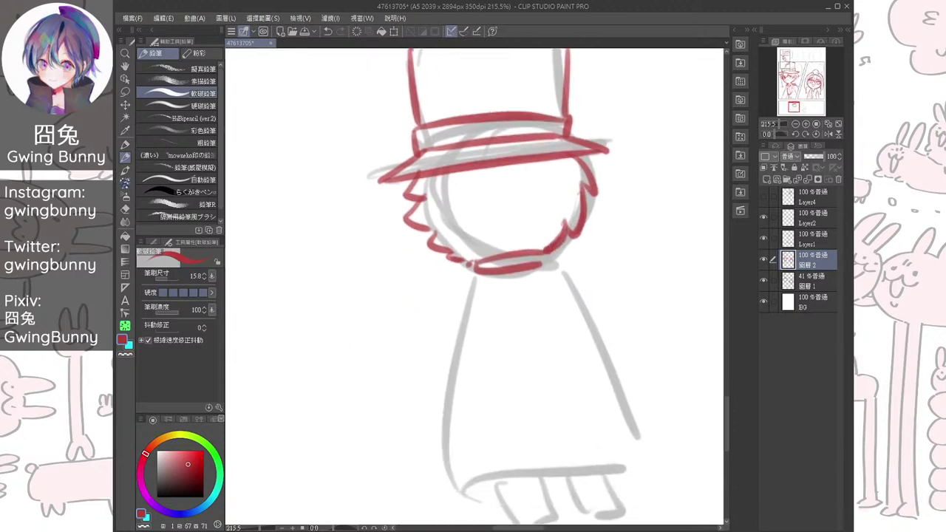
Draw the floating figure's flared cloak with two sloping sides and a curved hem joining them
mouse_move(473, 275)
mouse_down()
mouse_move(444, 474)
mouse_move(399, 440)
mouse_up()
key(ctrl+z)
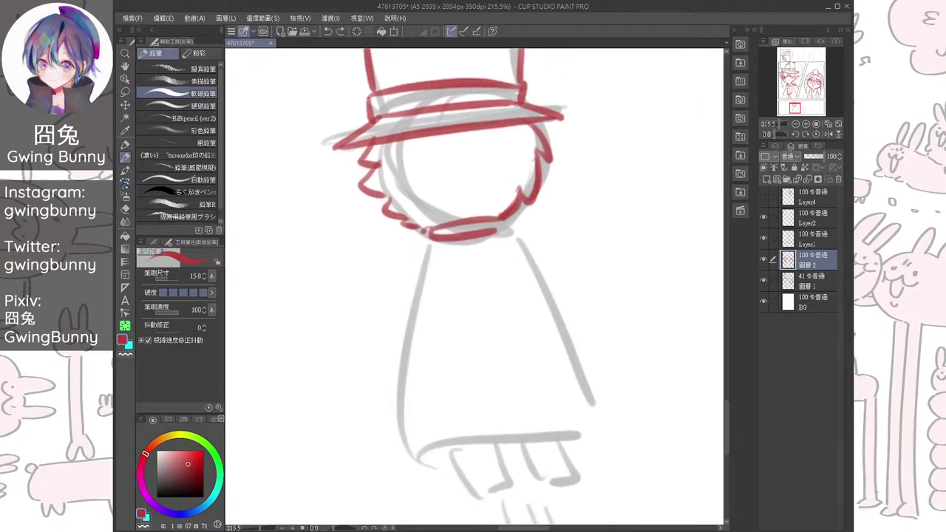
drag(434, 239, 387, 432)
drag(504, 229, 594, 403)
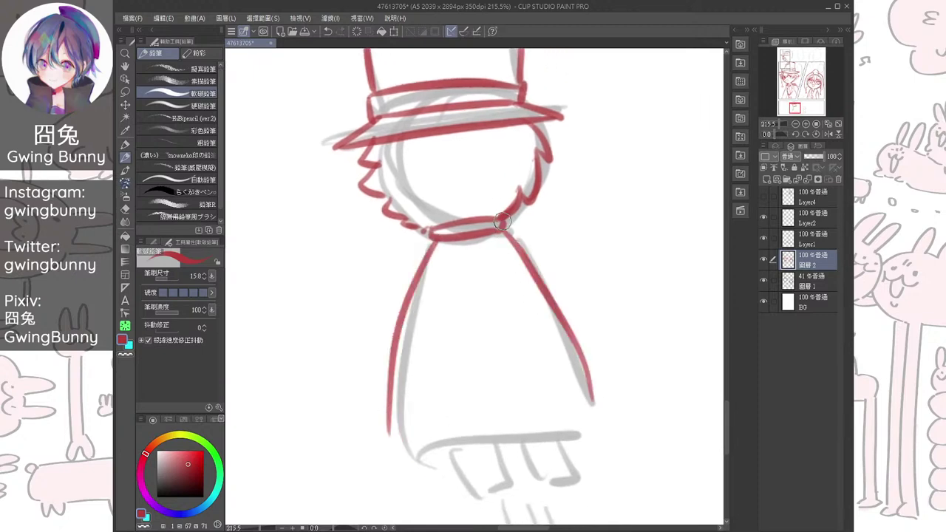
drag(388, 429, 399, 457)
drag(404, 454, 594, 418)
drag(590, 391, 594, 416)
drag(591, 411, 567, 382)
Draw the two short legs hanging below the cloak's hem
drag(422, 408, 450, 461)
mouse_move(469, 405)
mouse_down()
mouse_move(449, 465)
mouse_move(447, 441)
mouse_up()
key(ctrl+z)
mouse_move(463, 378)
mouse_down()
mouse_move(479, 417)
mouse_move(447, 444)
mouse_move(543, 427)
mouse_up()
mouse_move(527, 388)
mouse_down()
mouse_move(543, 427)
mouse_move(535, 397)
mouse_move(557, 317)
mouse_up()
drag(399, 283, 382, 295)
Draw three short motion lines under the feet and a puffy cloud outline below them
drag(481, 350, 489, 390)
drag(495, 354, 505, 392)
drag(512, 351, 520, 386)
mouse_move(464, 405)
mouse_down()
mouse_move(454, 397)
mouse_move(517, 436)
mouse_move(580, 419)
mouse_move(572, 392)
mouse_up()
scroll(570, 347, down, 2)
drag(569, 341, 530, 456)
scroll(475, 288, down, 4)
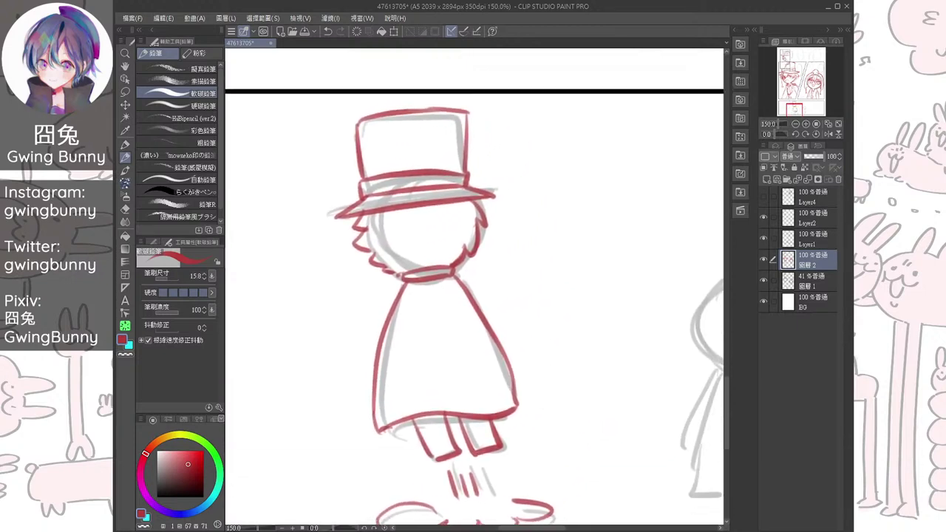
Draw the left edge of the small figure's face in the bottom panel as a curve from forehead to cheek
drag(518, 295, 456, 285)
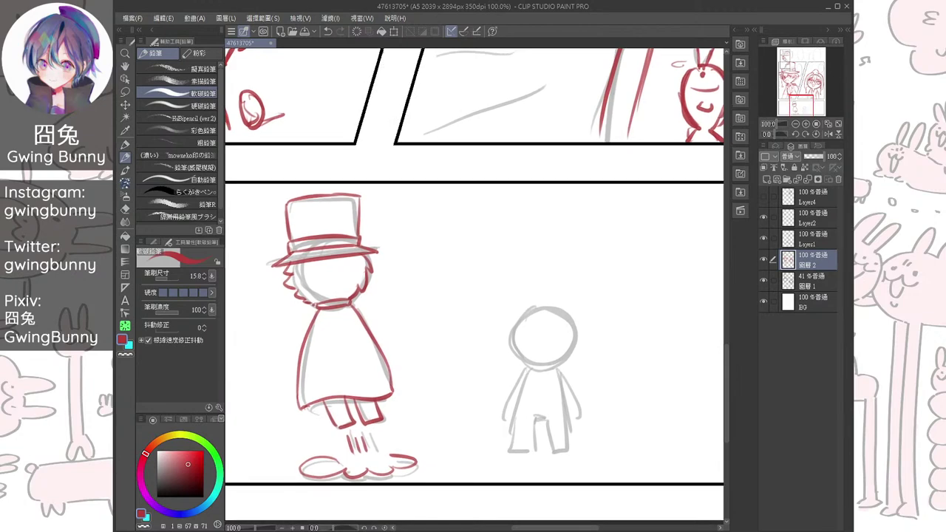
scroll(586, 339, up, 4)
drag(484, 283, 453, 379)
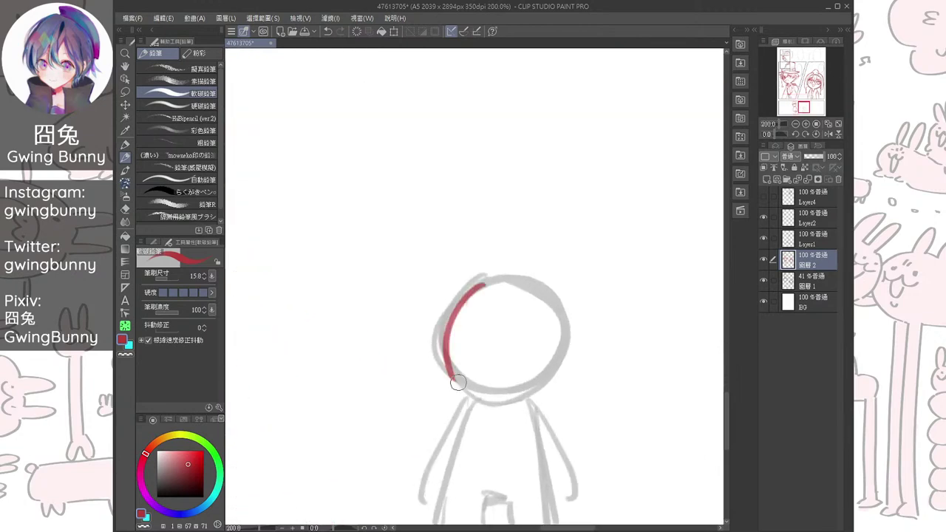
scroll(459, 382, up, 3)
key(ctrl+z)
mouse_move(448, 226)
mouse_down()
mouse_move(391, 327)
mouse_move(394, 343)
mouse_up()
key(ctrl+z)
mouse_move(436, 244)
mouse_down()
mouse_move(394, 316)
mouse_move(400, 337)
mouse_up()
mouse_move(394, 338)
mouse_down()
mouse_move(427, 390)
mouse_move(432, 355)
mouse_up()
key(ctrl+z)
Draw the small figure's rounded cheek and jawline, and a rounded ear on the opposite side of the head
mouse_move(403, 302)
mouse_down()
mouse_move(448, 371)
mouse_move(532, 365)
mouse_up()
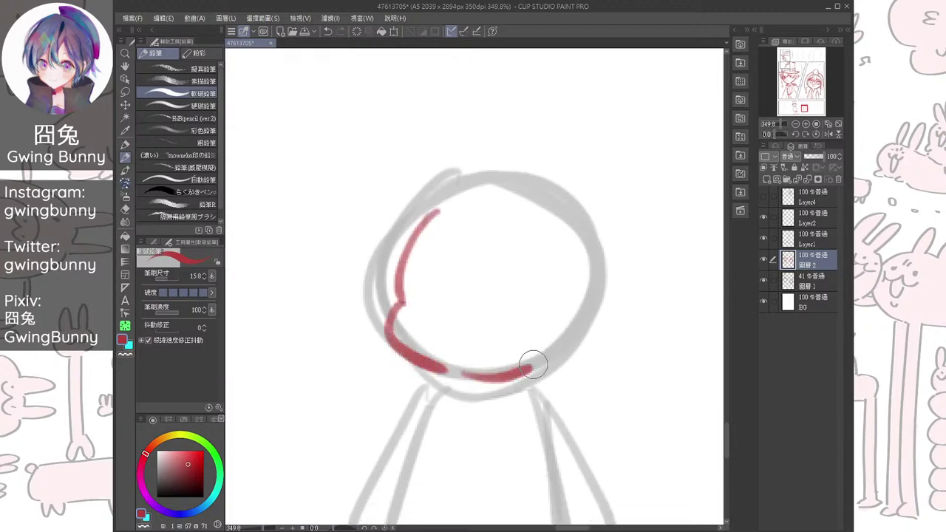
key(ctrl+z)
key(ctrl+z)
mouse_move(403, 302)
mouse_down()
mouse_move(416, 370)
mouse_move(465, 380)
mouse_move(561, 337)
mouse_up()
drag(560, 298, 566, 335)
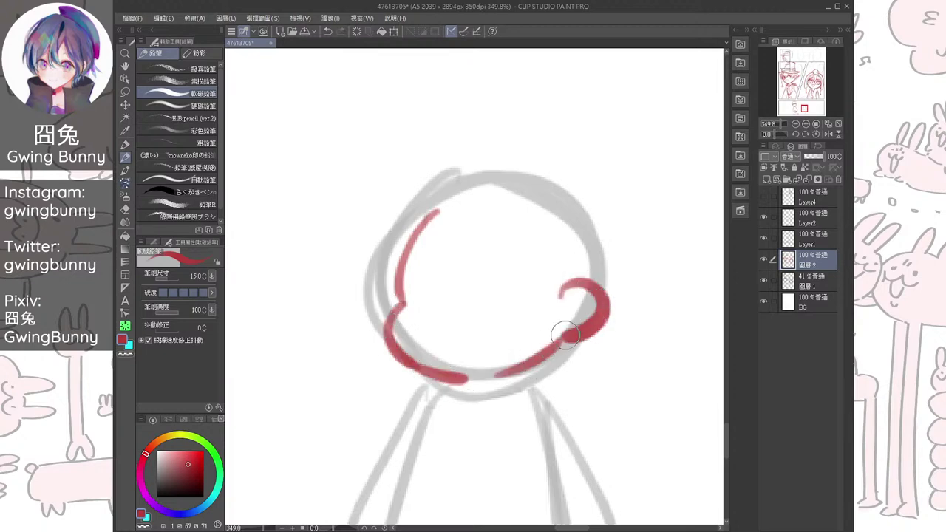
Redraw the small figure's right-hand ear and add the left-hand ear and a short mouth line
key(ctrl+z)
drag(576, 290, 565, 336)
drag(392, 282, 388, 323)
mouse_move(459, 340)
mouse_down()
mouse_move(486, 342)
mouse_move(494, 298)
mouse_move(508, 283)
mouse_up()
key(ctrl+z)
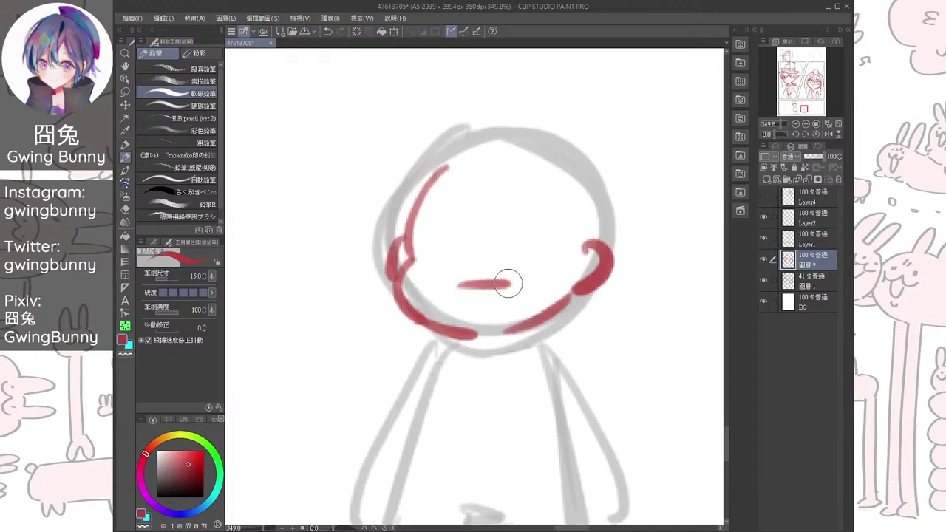
Draw flat-topped, round-bottomed glasses with a nose mark between them and a small tongue under the mouth
drag(409, 217, 470, 220)
mouse_move(405, 235)
mouse_down()
mouse_move(414, 266)
mouse_move(469, 230)
mouse_move(498, 249)
mouse_up()
mouse_move(517, 219)
mouse_down()
mouse_move(575, 219)
mouse_move(574, 233)
mouse_move(507, 234)
mouse_move(510, 267)
mouse_up()
mouse_move(556, 217)
mouse_down()
mouse_move(581, 223)
mouse_move(573, 251)
mouse_up()
drag(472, 218, 471, 246)
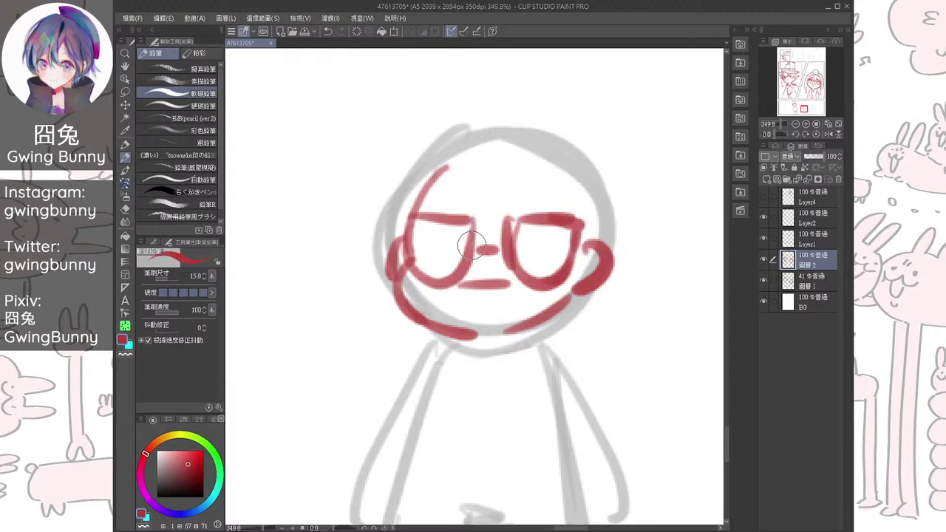
mouse_move(473, 287)
mouse_down()
mouse_move(489, 296)
mouse_move(468, 308)
mouse_move(481, 298)
mouse_move(491, 463)
mouse_move(487, 494)
mouse_move(449, 519)
mouse_move(519, 322)
mouse_move(526, 459)
mouse_up()
key(ctrl+z)
Sketch the small figure's round collar and the two outer arm lines sloping down from the neck
scroll(498, 294, down, 10)
scroll(565, 307, down, 3)
scroll(473, 288, down, 5)
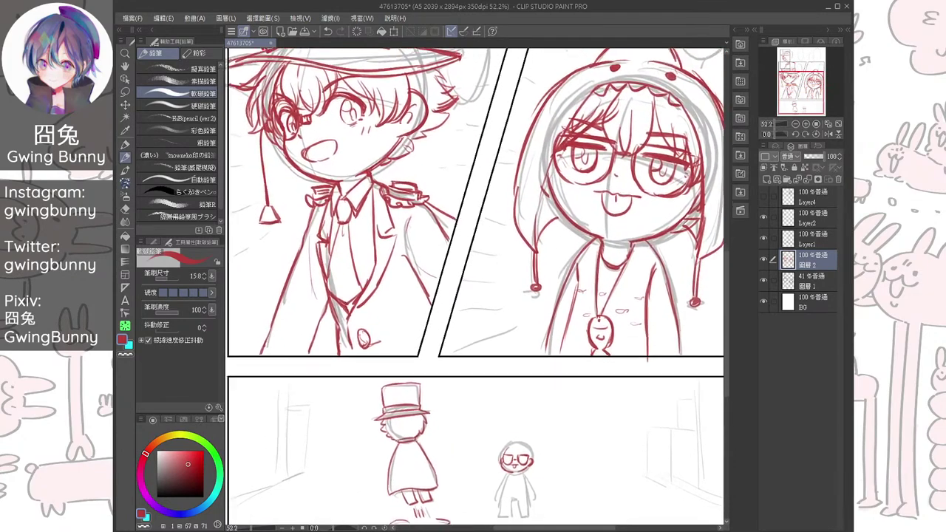
scroll(502, 336, up, 6)
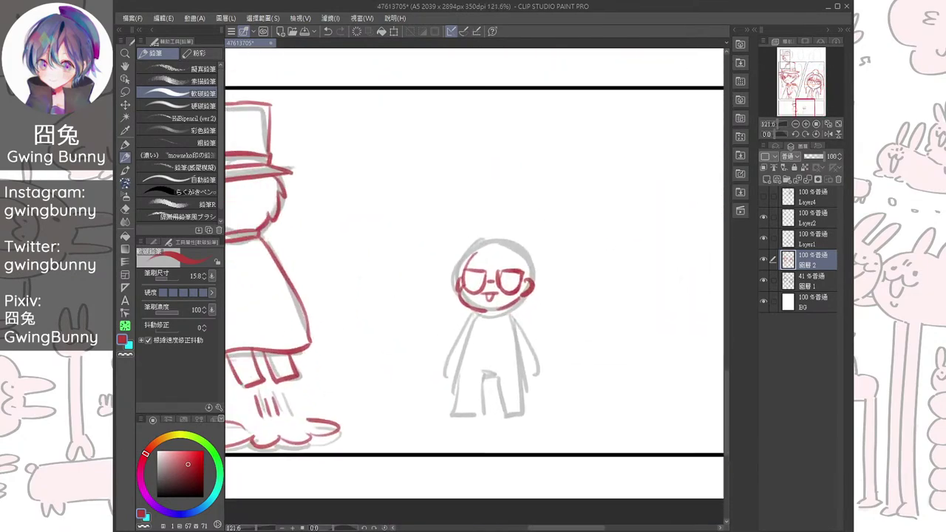
scroll(502, 336, down, 1)
mouse_move(493, 264)
mouse_down()
mouse_move(466, 265)
mouse_move(438, 286)
mouse_move(408, 343)
mouse_move(543, 354)
mouse_up()
scroll(475, 310, up, 1)
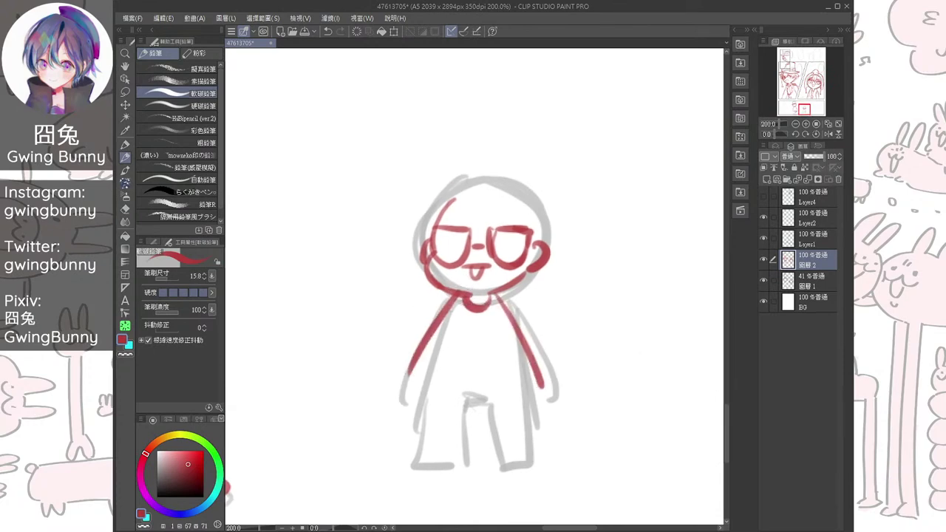
mouse_move(412, 203)
mouse_down()
mouse_move(541, 227)
mouse_move(520, 234)
mouse_up()
key(ctrl+z)
mouse_move(402, 226)
mouse_down()
mouse_move(551, 226)
mouse_move(567, 244)
mouse_move(408, 237)
mouse_move(386, 218)
mouse_move(556, 227)
mouse_up()
key(ctrl+z)
key(ctrl+z)
key(ctrl+z)
key(ctrl+z)
mouse_move(414, 232)
mouse_down()
mouse_move(392, 214)
mouse_move(563, 225)
mouse_move(549, 236)
mouse_up()
mouse_move(427, 205)
mouse_down()
mouse_move(431, 217)
mouse_move(533, 206)
mouse_up()
key(ctrl+z)
drag(438, 213, 526, 221)
drag(466, 218, 548, 225)
mouse_move(434, 201)
mouse_down()
mouse_move(434, 214)
mouse_move(532, 208)
mouse_up()
drag(469, 198, 547, 223)
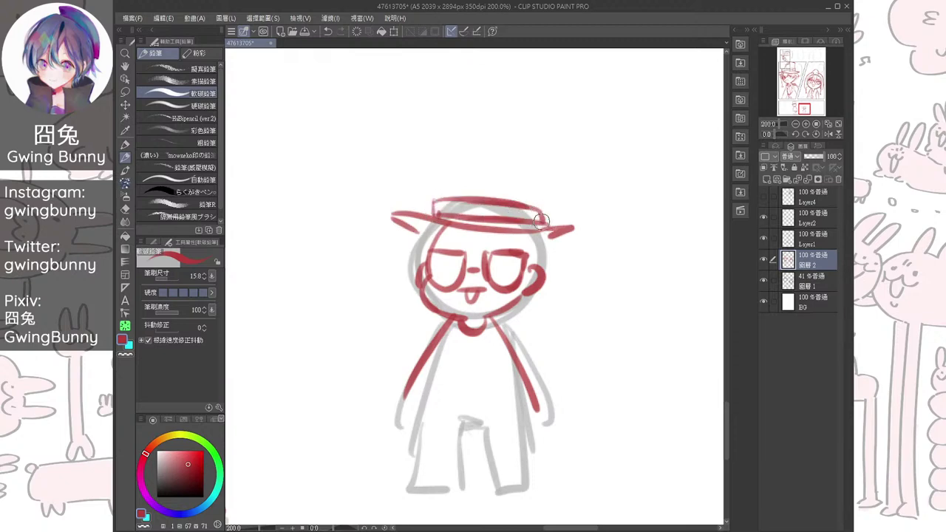
key(ctrl+z)
key(ctrl+z)
key(ctrl+z)
key(ctrl+z)
key(ctrl+z)
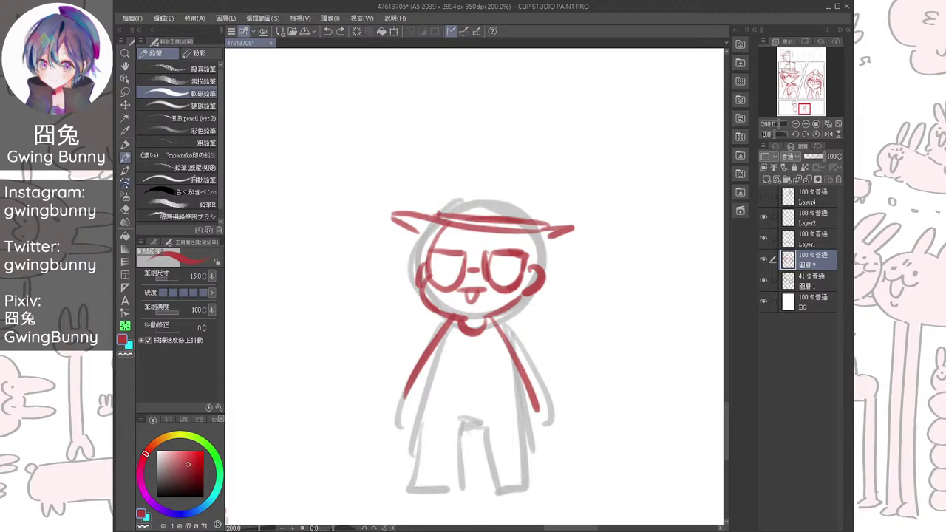
key(ctrl+z)
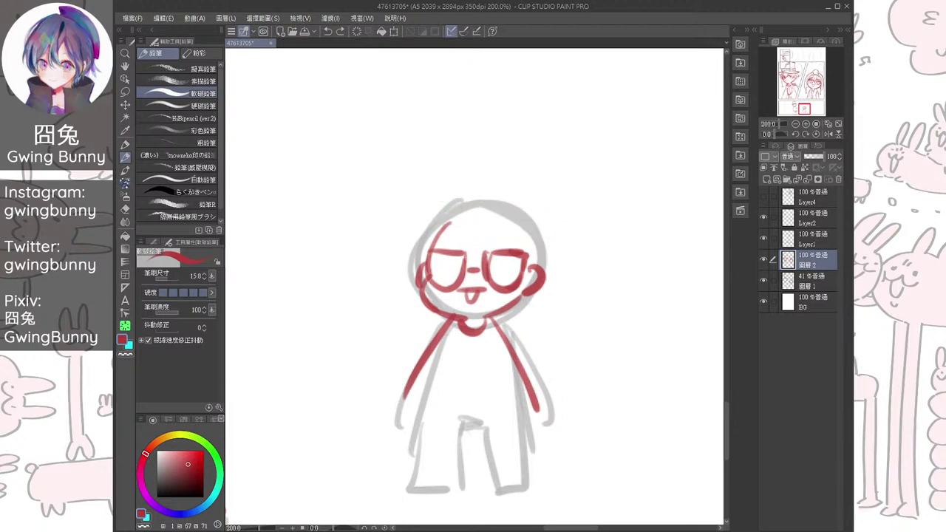
Sketch the hood's inner edge around the small figure's face and the outer contour down its left-hand side
drag(429, 228, 534, 222)
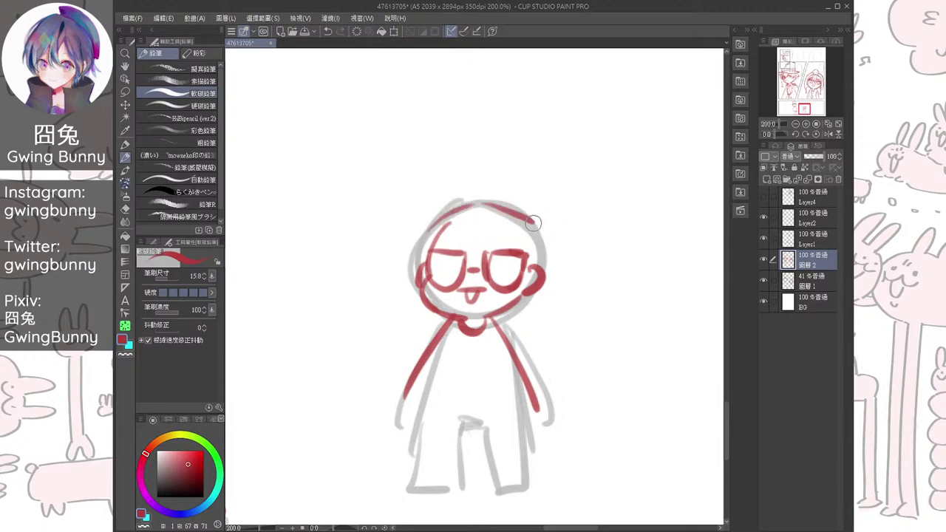
drag(452, 213, 506, 226)
mouse_move(465, 204)
mouse_down()
mouse_move(427, 244)
mouse_move(418, 295)
mouse_up()
drag(420, 209, 392, 294)
drag(421, 198, 391, 306)
Sketch the hood's pointed top, its right-hand outer contour and the hanging cords with end knobs
mouse_move(403, 249)
mouse_down()
mouse_move(416, 319)
mouse_move(394, 349)
mouse_move(411, 220)
mouse_move(508, 175)
mouse_up()
drag(424, 185, 521, 177)
drag(487, 145, 560, 199)
mouse_move(511, 181)
mouse_down()
mouse_move(548, 193)
mouse_move(569, 280)
mouse_up()
mouse_move(550, 191)
mouse_down()
mouse_move(567, 310)
mouse_move(559, 327)
mouse_up()
drag(526, 221, 536, 314)
mouse_move(566, 222)
mouse_down()
mouse_move(540, 320)
mouse_move(529, 324)
mouse_move(539, 352)
mouse_up()
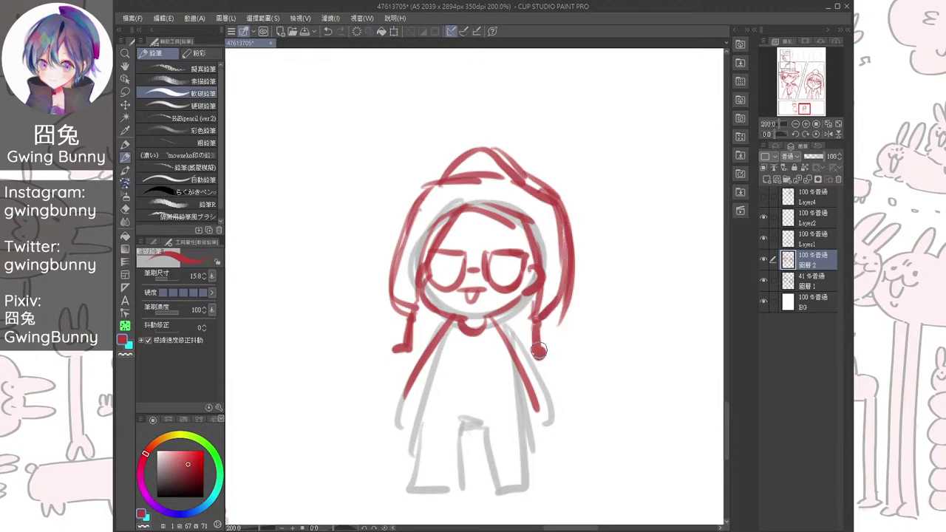
Erase the stray overlapping lines on the hood's outline and redraw its upper and right-hand contours with the pencil
key(e)
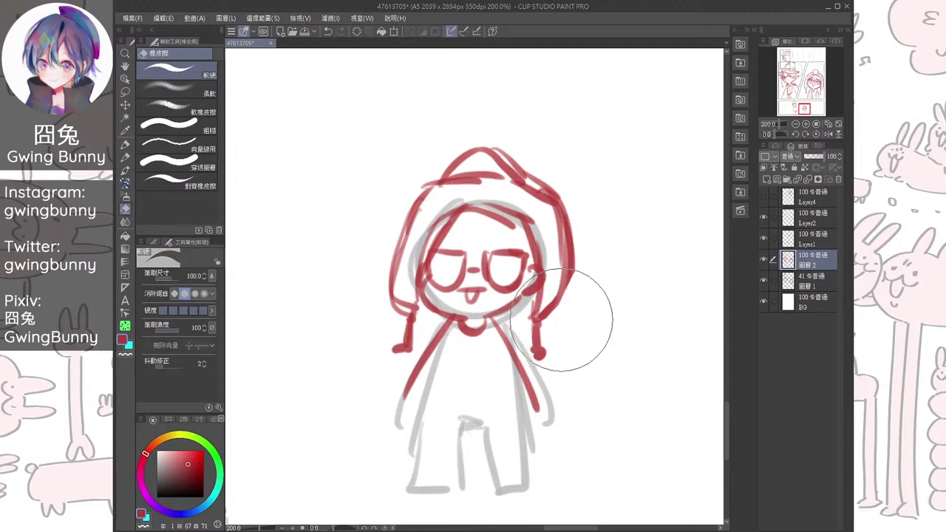
mouse_move(391, 179)
mouse_down()
mouse_move(460, 152)
mouse_move(549, 179)
mouse_up()
key(p)
mouse_move(410, 217)
mouse_down()
mouse_move(434, 185)
mouse_move(501, 181)
mouse_move(549, 198)
mouse_move(572, 243)
mouse_move(572, 289)
mouse_move(567, 280)
mouse_move(547, 317)
mouse_up()
key(e)
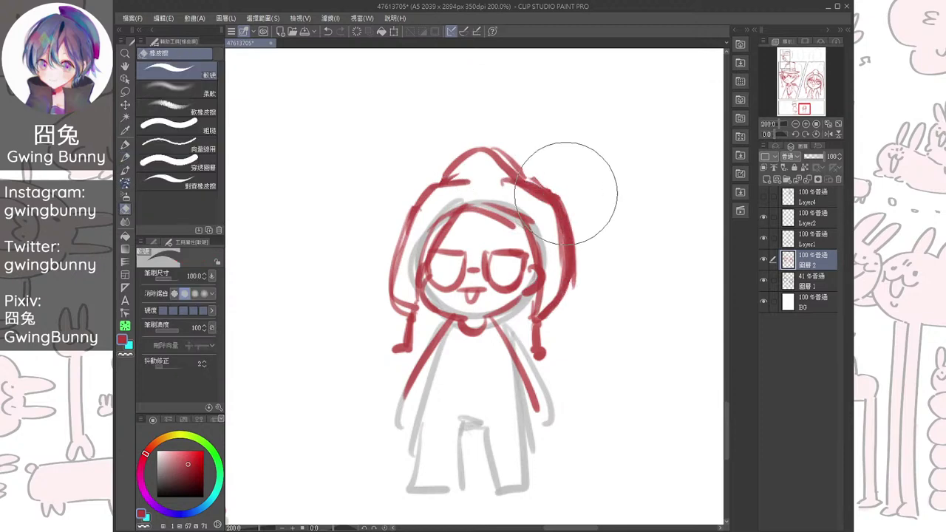
mouse_move(584, 230)
mouse_down()
mouse_move(584, 293)
mouse_move(565, 310)
mouse_up()
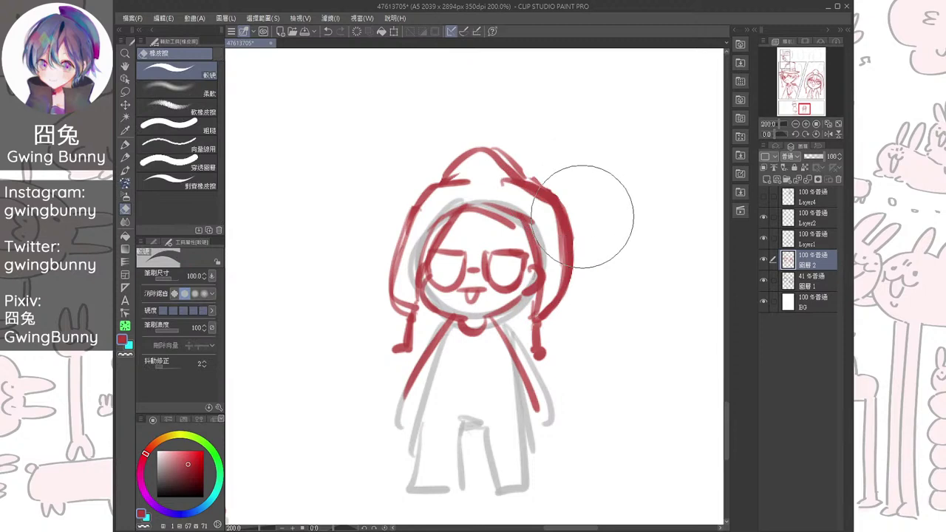
key(p)
drag(568, 222, 575, 252)
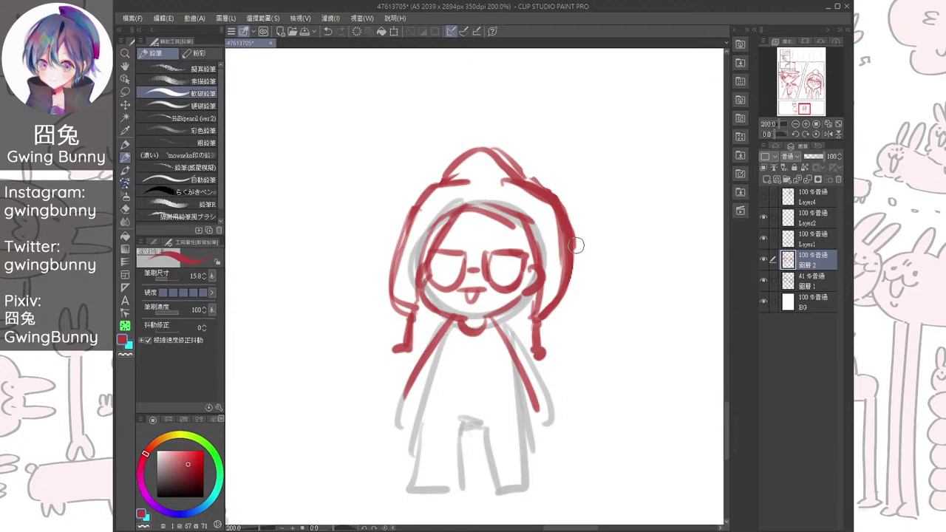
Add scalloped teeth along the hood opening and two dot eyes on the hood above it
mouse_move(449, 222)
mouse_down()
mouse_move(473, 210)
mouse_move(520, 218)
mouse_up()
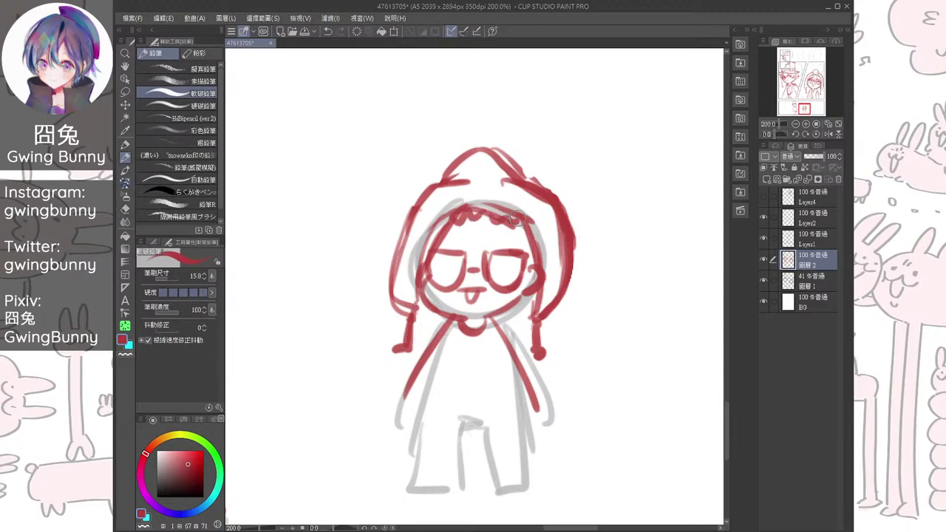
drag(459, 186, 508, 195)
key(ctrl+z)
key(ctrl+z)
Draw strands of bangs falling from the hood opening over the forehead and glasses
drag(467, 221, 477, 256)
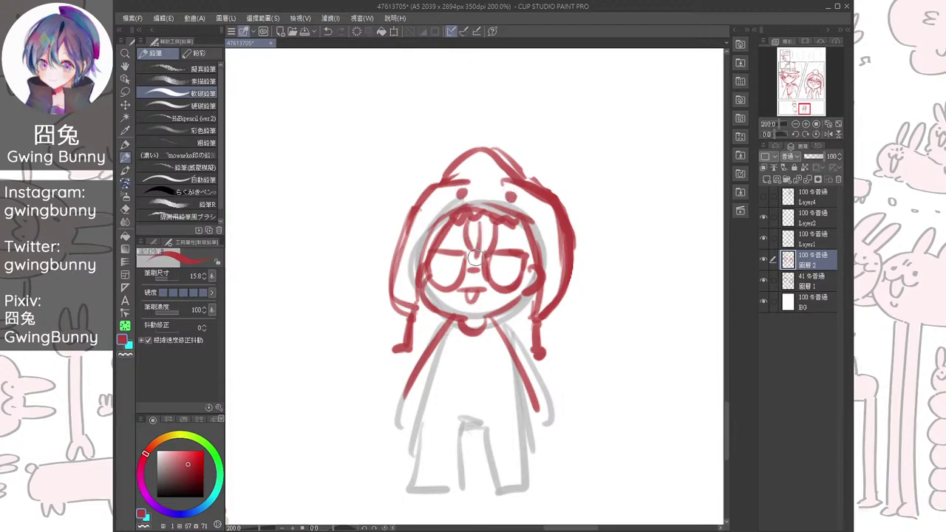
drag(504, 225, 526, 258)
drag(463, 223, 419, 259)
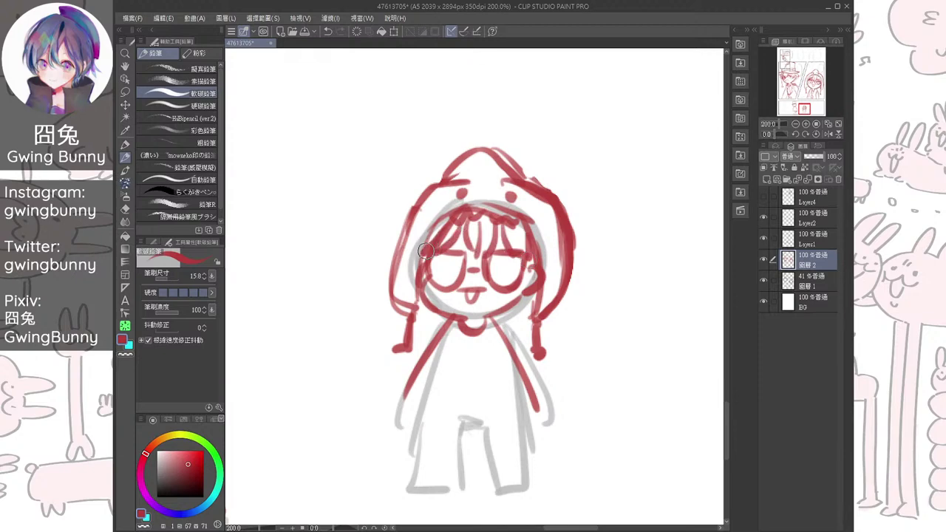
Draw a pendant necklace on the chest and sketch the shirt's sides and curved hem
drag(455, 321, 458, 365)
mouse_move(488, 322)
mouse_down()
mouse_move(471, 362)
mouse_move(475, 390)
mouse_move(494, 347)
mouse_up()
drag(470, 294, 440, 373)
key(ctrl+z)
key(ctrl+z)
mouse_move(464, 297)
mouse_down()
mouse_move(436, 354)
mouse_move(440, 368)
mouse_up()
key(ctrl+z)
mouse_move(447, 331)
mouse_down()
mouse_move(436, 367)
mouse_move(532, 361)
mouse_up()
key(ctrl+z)
drag(439, 347, 533, 359)
mouse_move(525, 287)
mouse_down()
mouse_move(538, 353)
mouse_move(528, 362)
mouse_up()
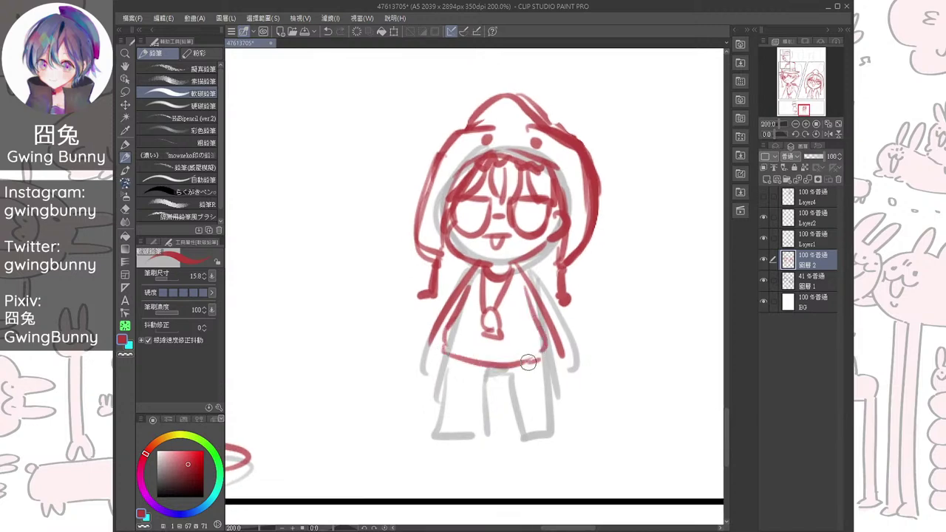
Close the sleeve ends and sketch the small hands on both sides of the shirt
drag(440, 331, 435, 364)
drag(552, 364, 562, 354)
drag(425, 341, 438, 351)
drag(544, 353, 555, 351)
drag(449, 314, 447, 357)
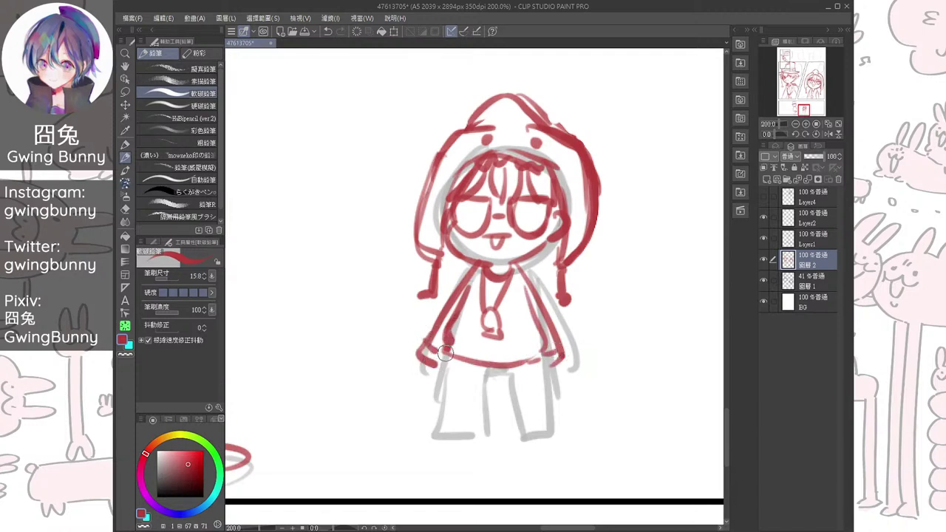
drag(548, 367, 538, 355)
drag(470, 281, 466, 293)
Sketch the shorts below the shirt hem and the left-hand leg with its foot
mouse_move(443, 361)
mouse_down()
mouse_move(484, 383)
mouse_move(487, 368)
mouse_up()
scroll(566, 402, up, 2)
key(ctrl+z)
mouse_move(408, 346)
mouse_down()
mouse_move(406, 368)
mouse_move(466, 390)
mouse_up()
mouse_move(476, 355)
mouse_down()
mouse_move(477, 387)
mouse_move(539, 387)
mouse_up()
drag(538, 347, 530, 377)
drag(410, 385, 404, 446)
drag(452, 385, 441, 453)
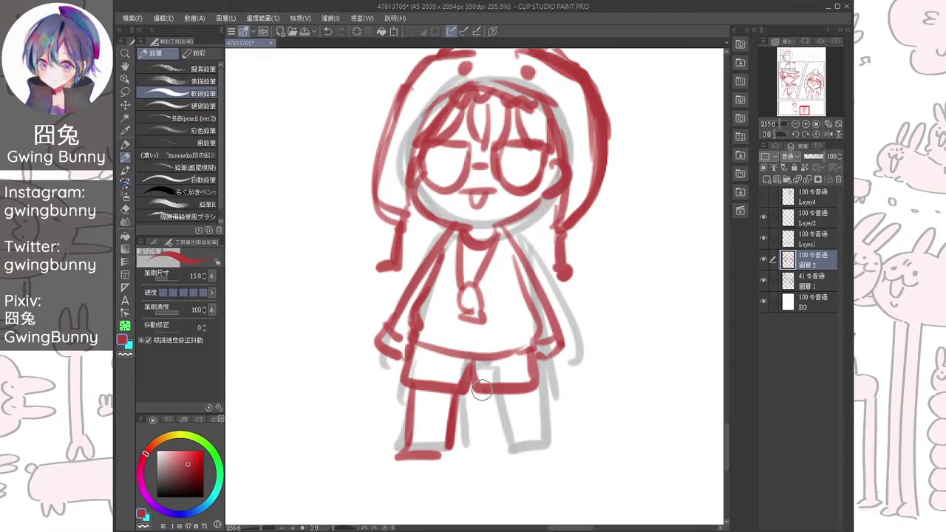
Draw the right-hand leg with its foot and add shoe-top lines across both ankles
drag(481, 387, 491, 452)
mouse_move(528, 388)
mouse_down()
mouse_move(533, 443)
mouse_move(492, 454)
mouse_move(535, 448)
mouse_move(527, 409)
mouse_up()
key(ctrl+z)
key(ctrl+z)
mouse_move(518, 353)
mouse_down()
mouse_move(531, 415)
mouse_move(483, 418)
mouse_up()
drag(403, 396, 526, 396)
scroll(538, 334, down, 4)
drag(539, 333, 527, 350)
scroll(534, 346, up, 3)
scroll(527, 338, up, 1)
drag(437, 330, 419, 365)
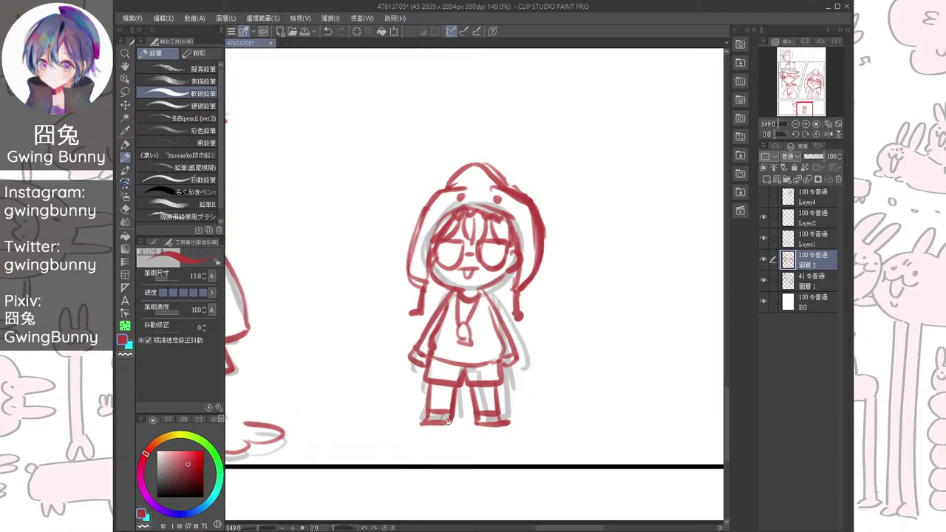
drag(447, 419, 451, 439)
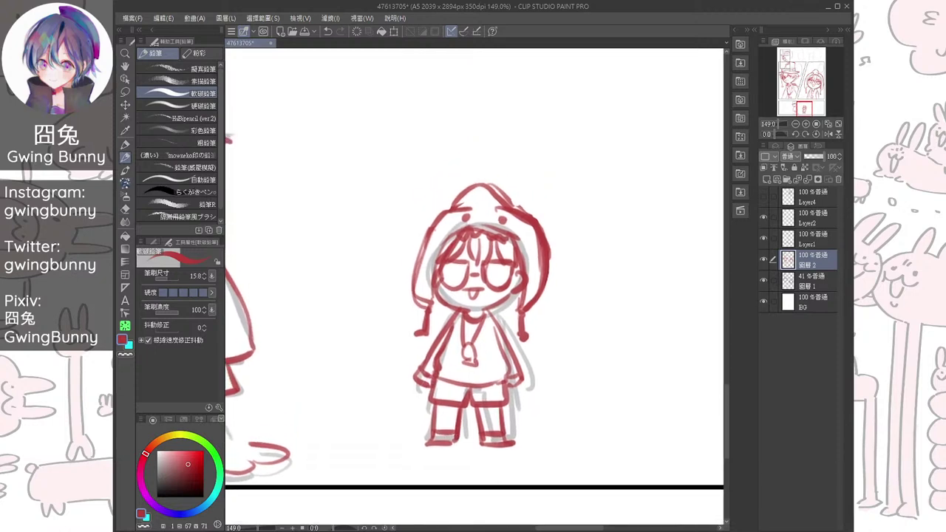
Draw a curved shark tail with a forked fin behind the small figure's right-hand hip
mouse_move(525, 368)
mouse_down()
mouse_move(547, 361)
mouse_move(537, 371)
mouse_up()
key(ctrl+z)
mouse_move(507, 401)
mouse_down()
mouse_move(588, 368)
mouse_move(622, 366)
mouse_up()
mouse_move(511, 373)
mouse_down()
mouse_move(524, 339)
mouse_move(553, 395)
mouse_move(532, 393)
mouse_up()
drag(580, 350, 522, 350)
scroll(550, 384, down, 2)
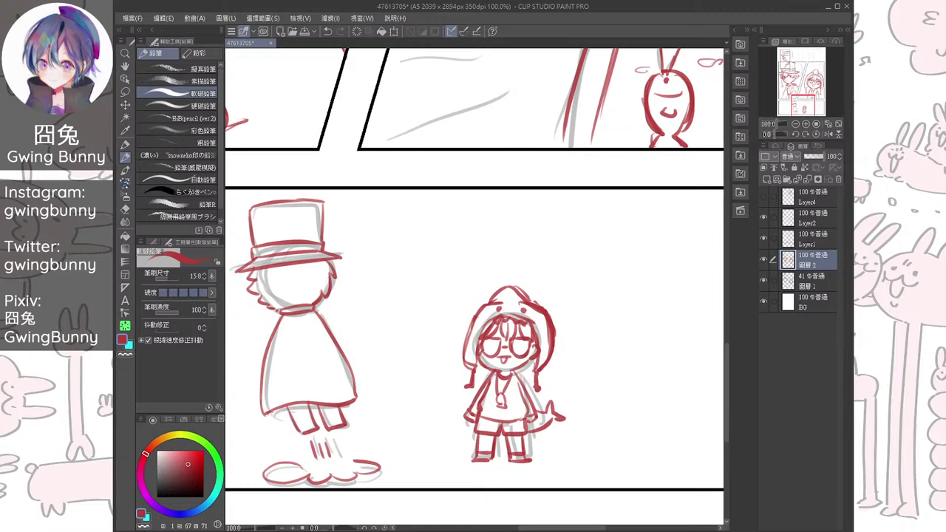
Lower the opacity of the rough sketch layer 1 to 21% and the red sketch layer 2 to 44%
drag(475, 289, 495, 300)
scroll(559, 340, down, 1)
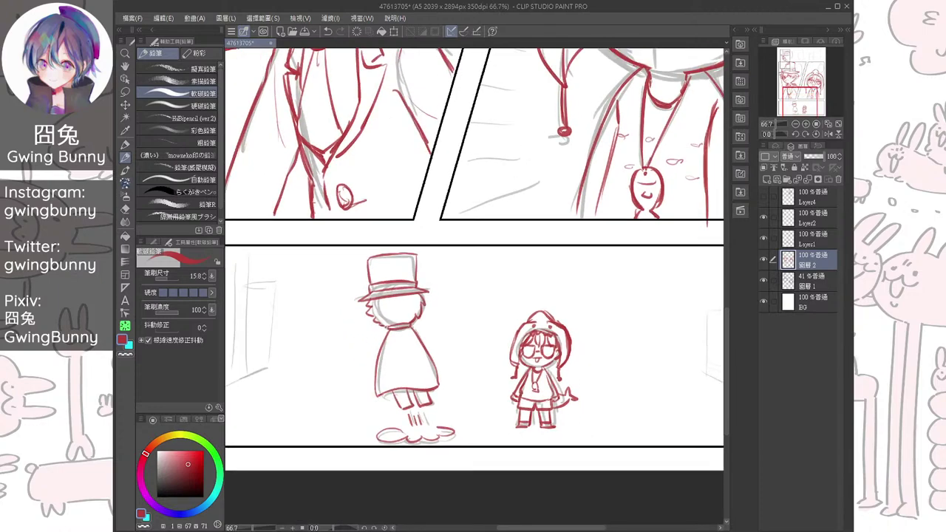
drag(593, 308, 560, 509)
scroll(595, 357, down, 1)
scroll(645, 358, down, 1)
drag(645, 358, 610, 338)
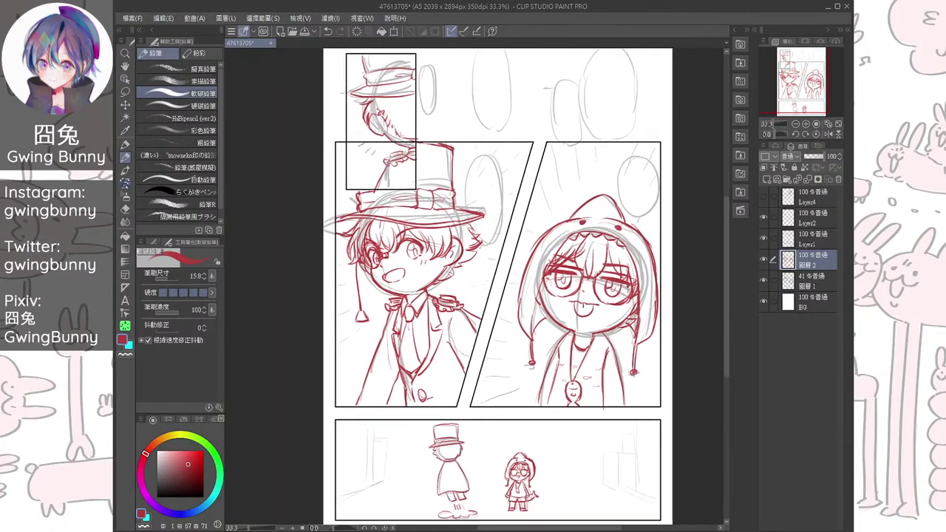
click(811, 281)
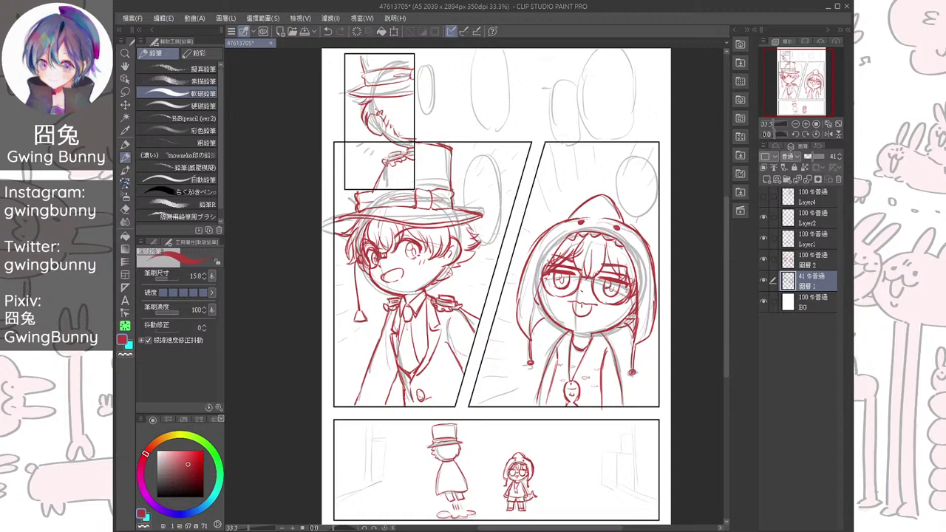
click(808, 157)
click(812, 261)
click(815, 157)
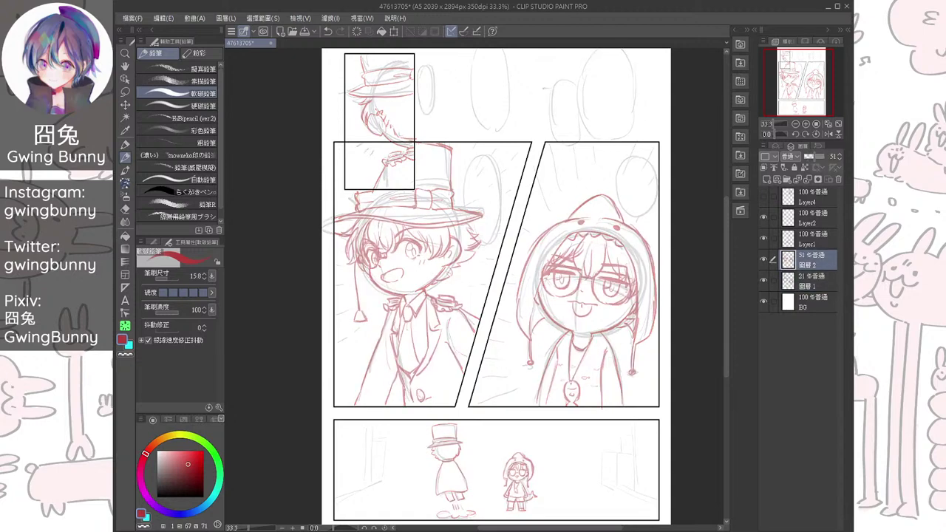
drag(814, 157, 811, 156)
Create a new layer above the red sketch and choose black with the size 5.0 line-art pen (線画ペン)
click(766, 180)
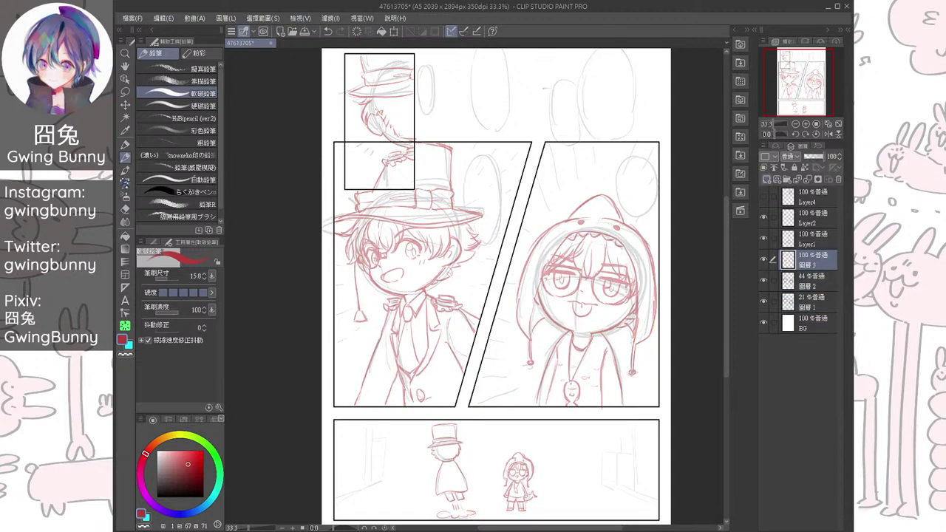
click(183, 497)
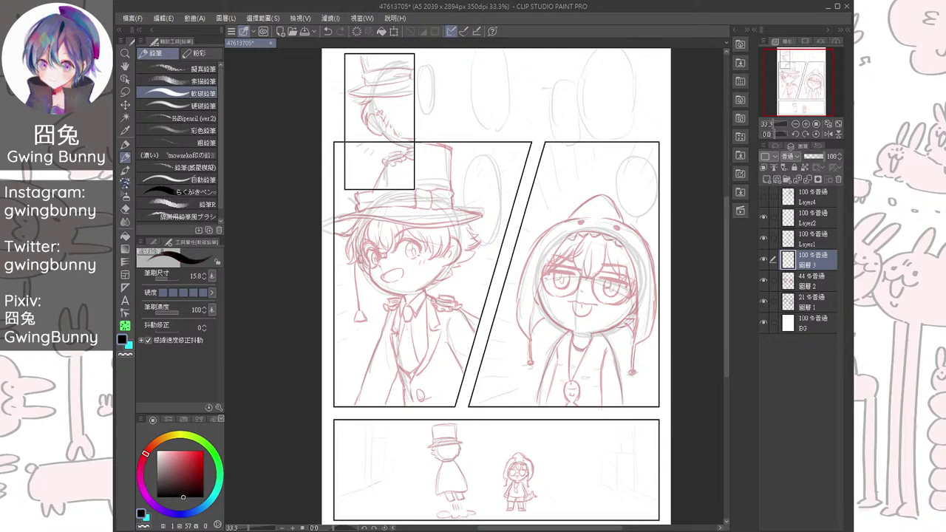
key(b)
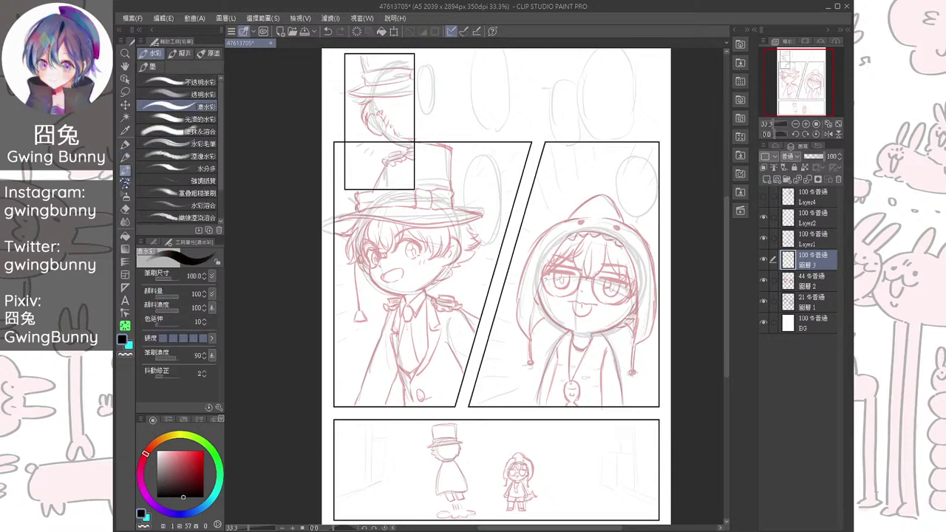
scroll(180, 148, down, 2)
click(181, 195)
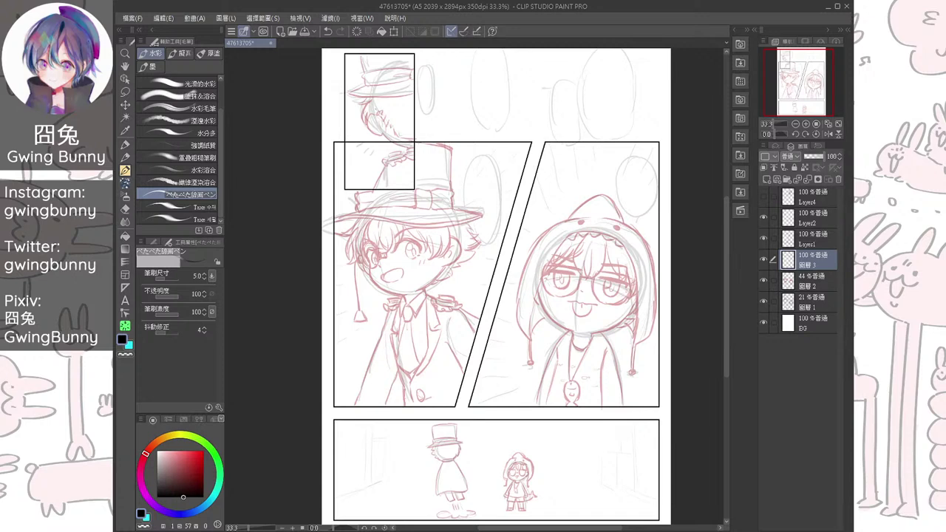
Ink the rounded contour of the hatted figure's head below the brim in the small upper-left panel
drag(451, 222, 498, 351)
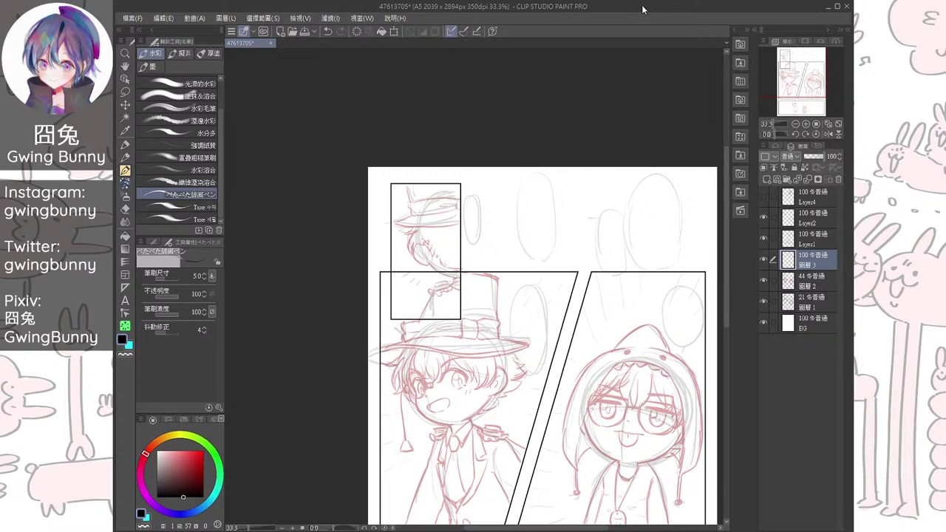
mouse_move(427, 244)
mouse_down()
mouse_move(435, 200)
mouse_move(439, 242)
mouse_move(451, 235)
mouse_move(389, 227)
mouse_move(385, 302)
mouse_up()
scroll(439, 243, up, 5)
scroll(438, 242, up, 3)
scroll(452, 235, up, 1)
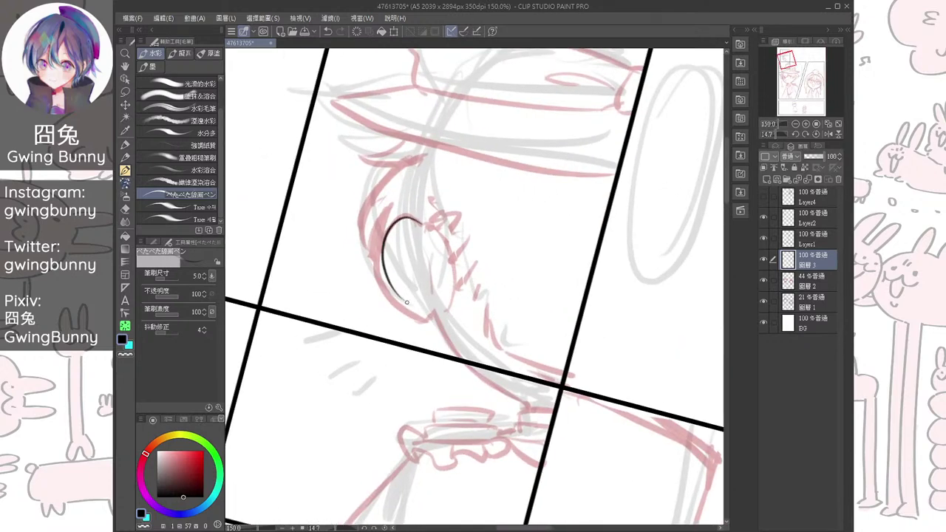
scroll(391, 259, up, 3)
key(ctrl+z)
mouse_move(411, 208)
mouse_down()
mouse_move(349, 246)
mouse_move(358, 311)
mouse_up()
scroll(405, 325, up, 2)
mouse_move(319, 282)
mouse_down()
mouse_move(399, 391)
mouse_move(429, 398)
mouse_move(447, 395)
mouse_move(416, 268)
mouse_up()
key(ctrl+z)
drag(351, 248, 415, 258)
scroll(415, 258, down, 3)
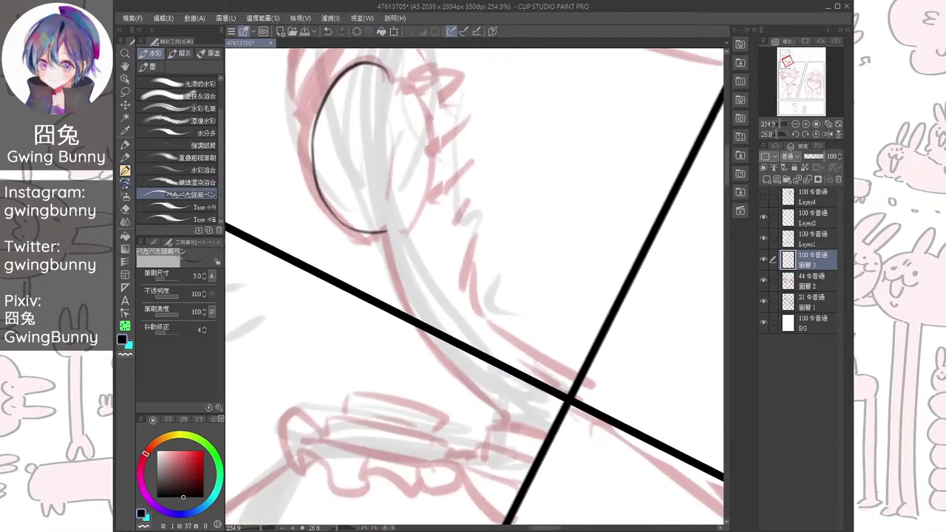
Select Layer1 and toggle its visibility off and on to check what it contains
click(813, 218)
click(813, 239)
click(764, 238)
click(763, 239)
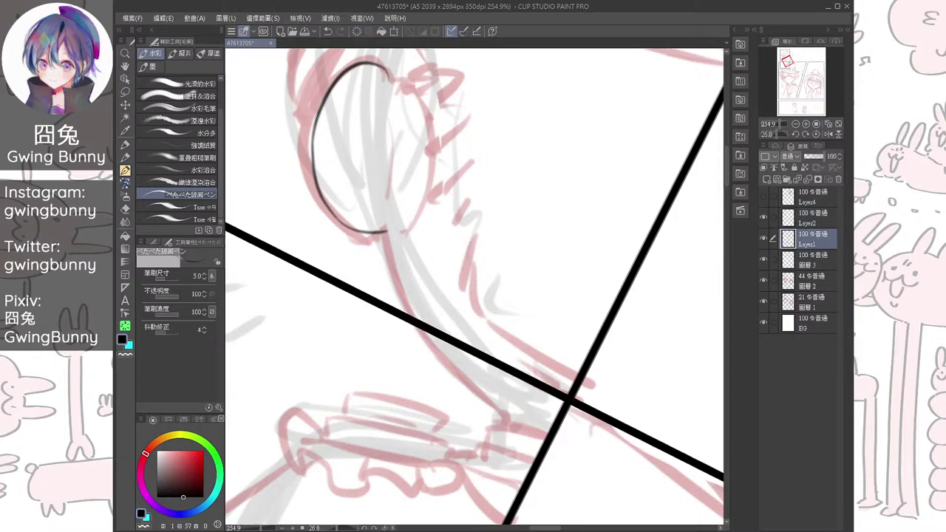
Merge Layer1 with Layer2 into a single layer
scroll(517, 294, down, 2)
key(ctrl+at)
key(e)
mouse_move(443, 337)
mouse_down()
mouse_move(348, 317)
mouse_move(328, 331)
mouse_move(560, 337)
mouse_move(623, 321)
mouse_move(617, 336)
mouse_move(629, 332)
mouse_up()
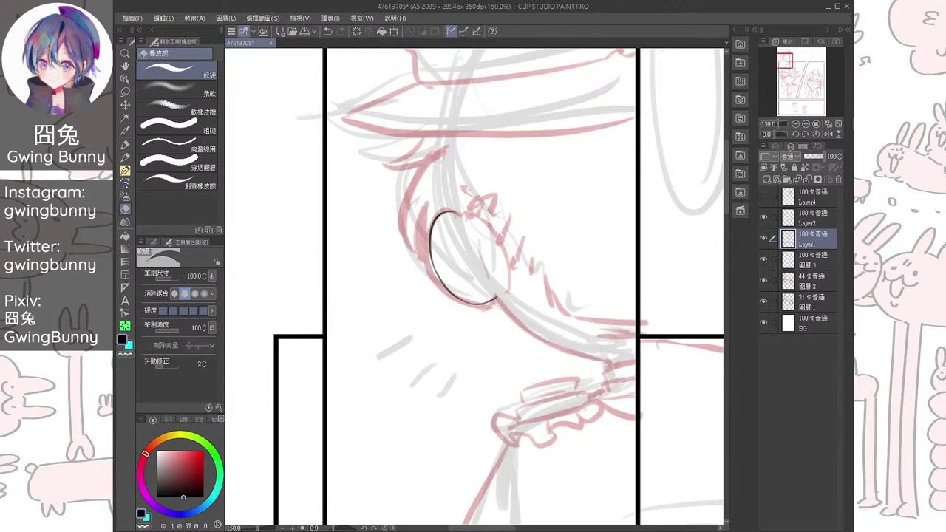
ctrl+click(812, 218)
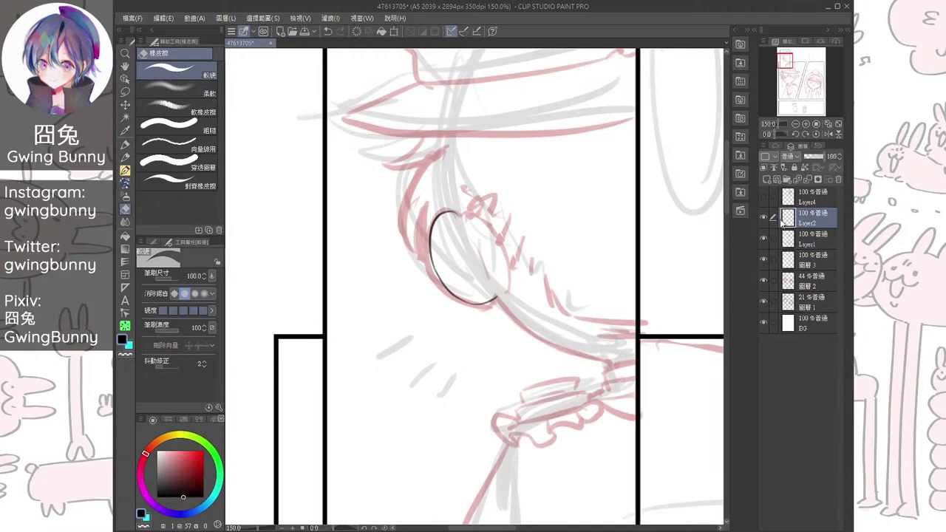
key(shift+alt+e)
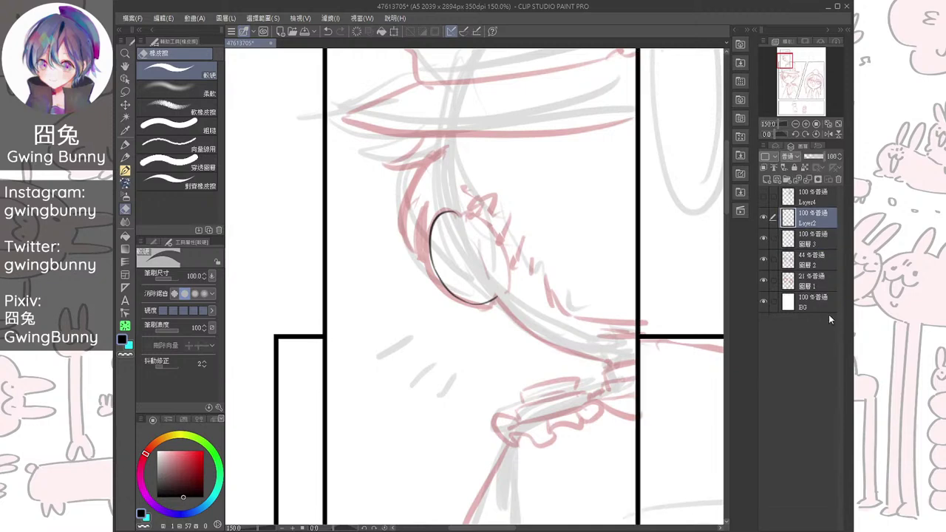
Select the layer 圖層 3 and toggle its visibility off and on to check which lines it holds
click(803, 244)
click(763, 237)
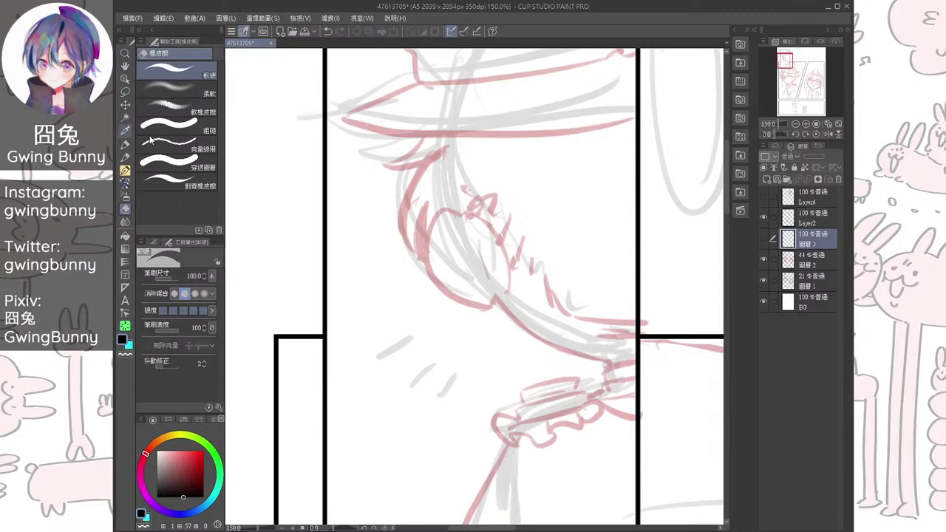
click(764, 238)
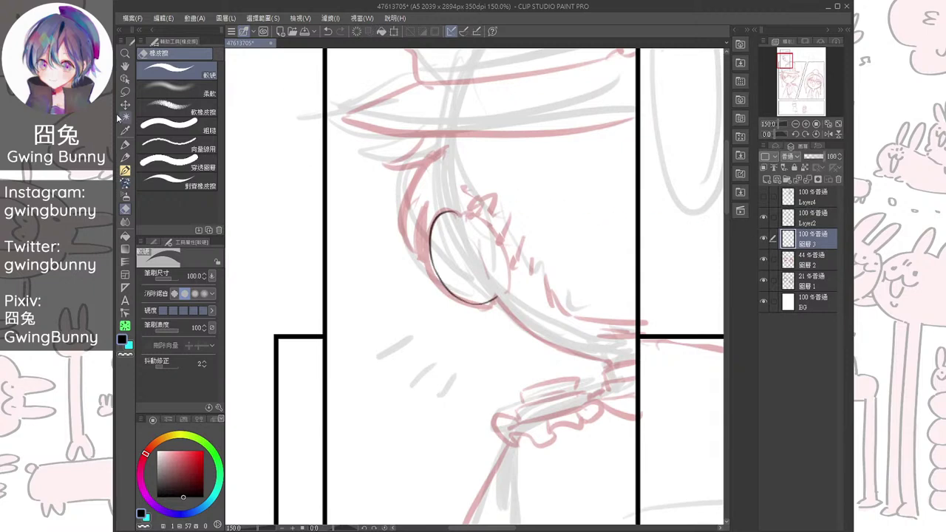
With the line-art pen (線画ペン), ink the long curve running from the oval below the hat down to the collar
click(125, 170)
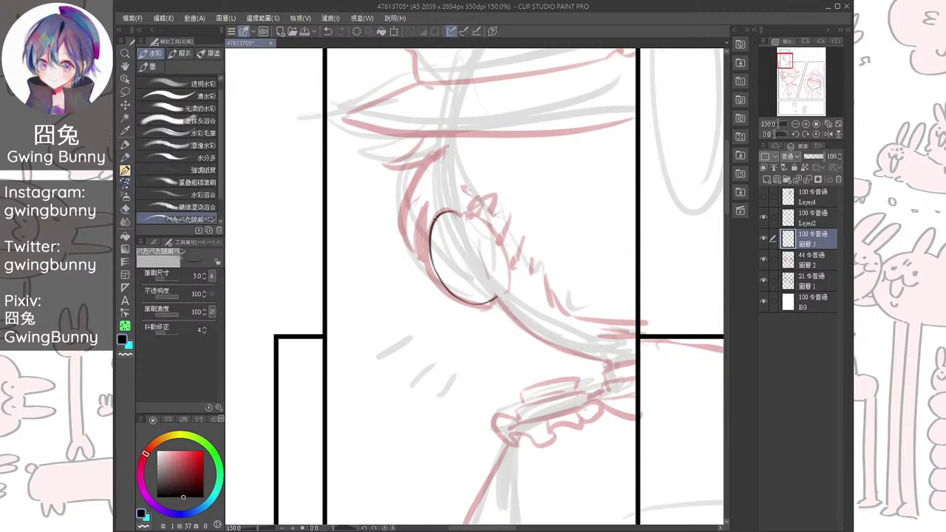
scroll(474, 287, up, 5)
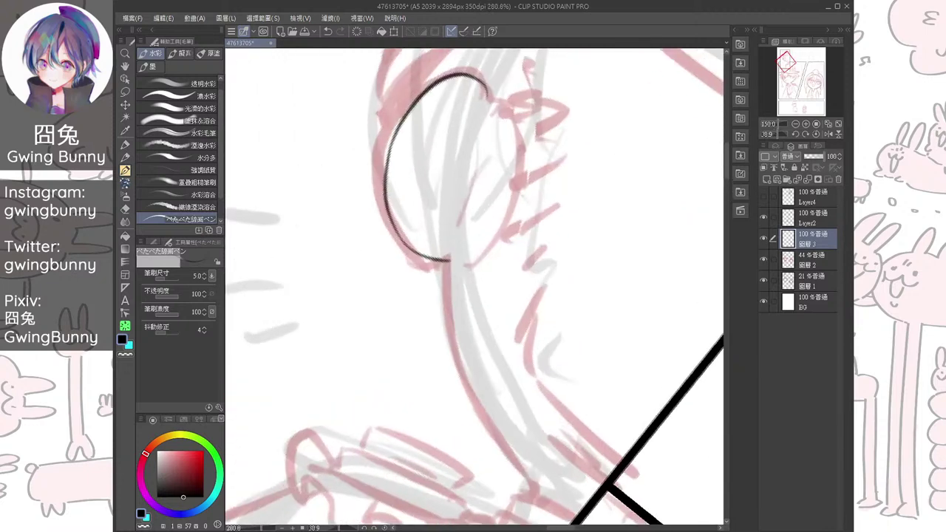
mouse_move(365, 215)
mouse_down()
mouse_move(406, 393)
mouse_move(386, 329)
mouse_up()
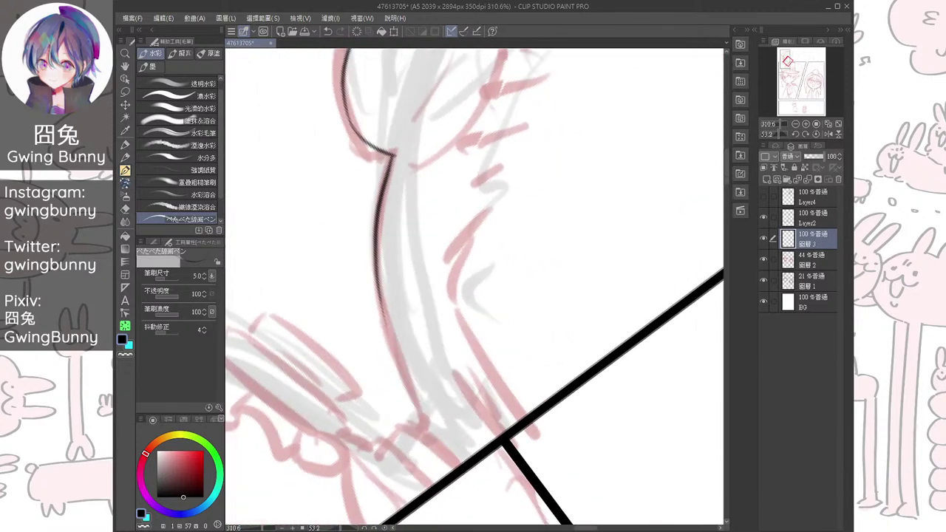
mouse_move(380, 296)
mouse_down()
mouse_move(426, 418)
mouse_move(515, 420)
mouse_up()
drag(458, 355, 493, 441)
scroll(467, 381, up, 1)
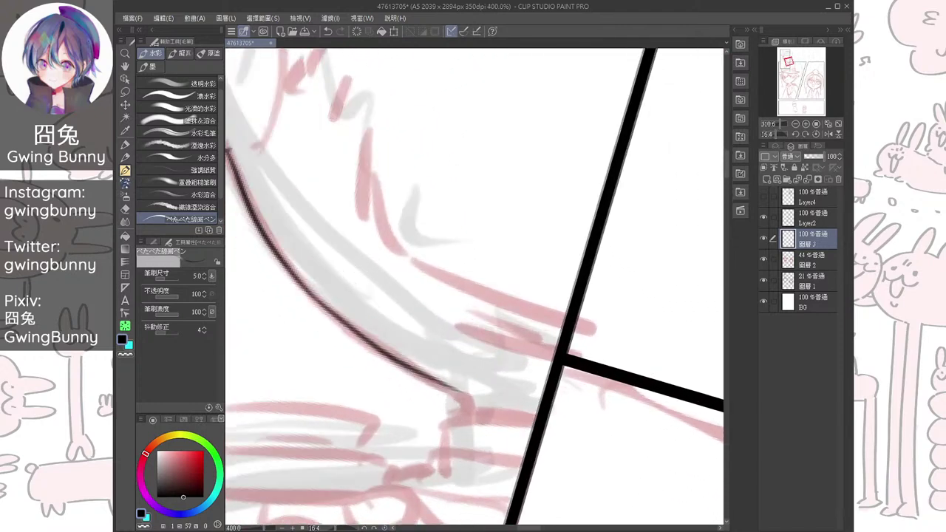
drag(454, 387, 471, 411)
Ink the notched top and far side of the oval below the hat and add a curved line inside it
drag(399, 200, 547, 449)
mouse_move(336, 156)
mouse_down()
mouse_move(402, 205)
mouse_move(400, 197)
mouse_move(423, 312)
mouse_move(417, 355)
mouse_move(378, 398)
mouse_up()
drag(358, 227, 365, 367)
scroll(406, 295, down, 2)
drag(436, 333, 415, 276)
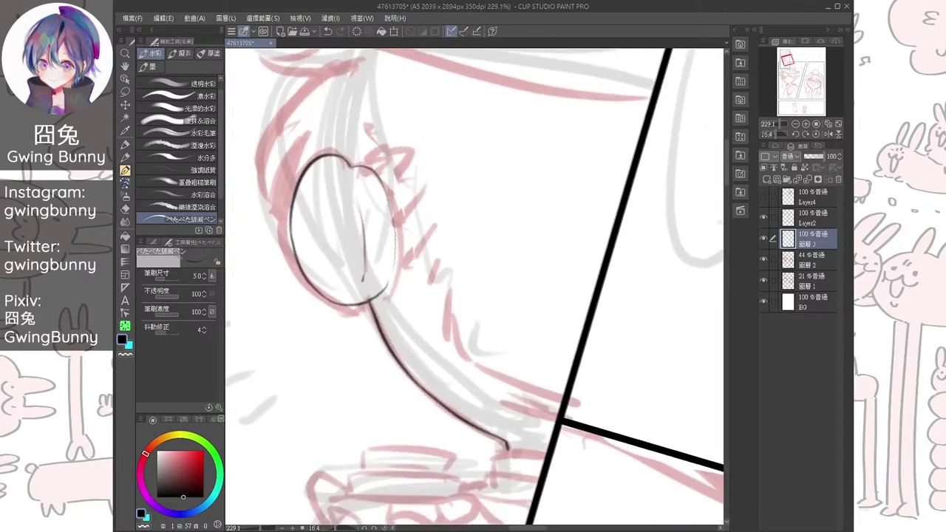
Thicken the long curve between the oval and the collar with another pass of the pen
drag(532, 310, 521, 327)
scroll(449, 318, up, 2)
drag(449, 318, 404, 278)
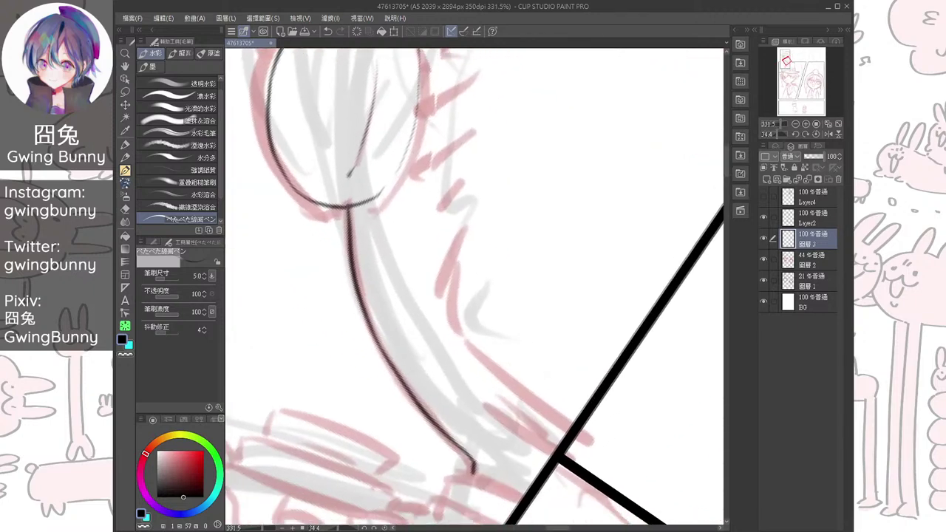
mouse_move(346, 208)
mouse_down()
mouse_move(385, 362)
mouse_move(427, 419)
mouse_up()
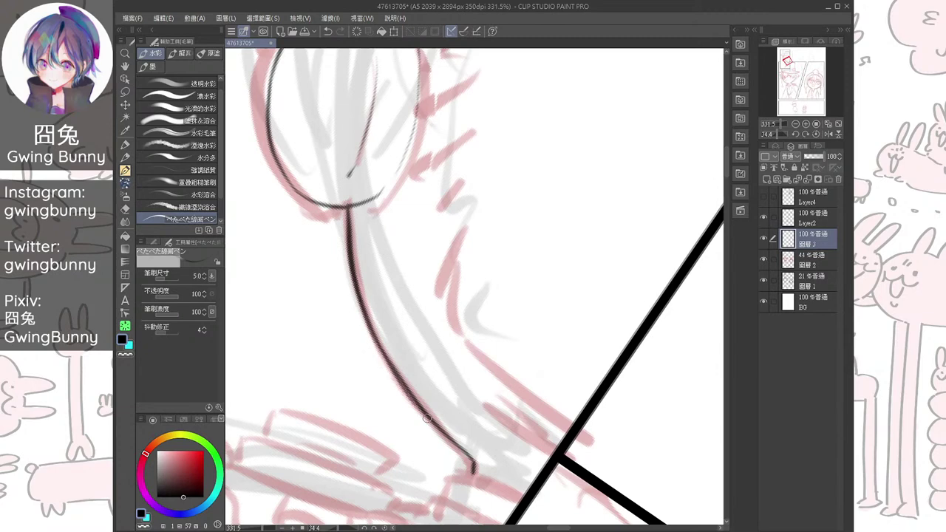
scroll(426, 418, up, 2)
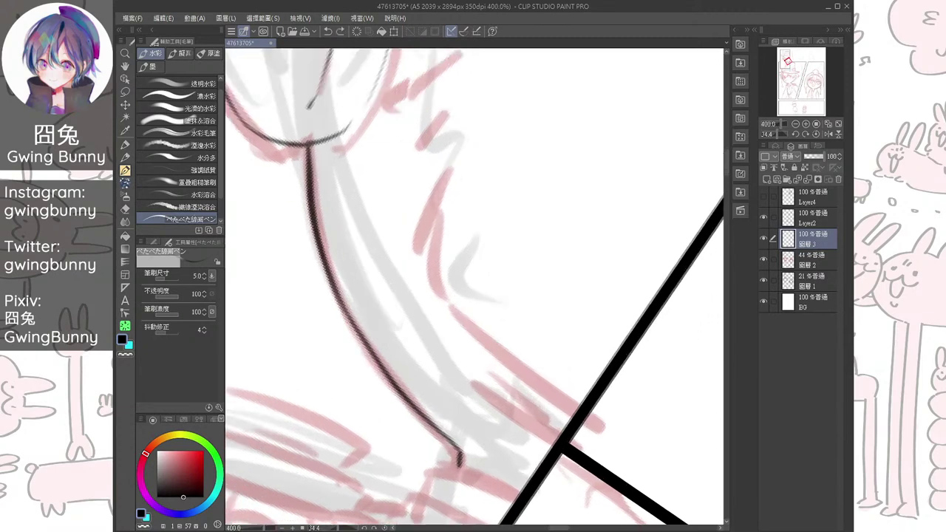
mouse_move(346, 316)
mouse_down()
mouse_move(457, 450)
mouse_move(444, 387)
mouse_move(545, 369)
mouse_up()
key(ctrl+at)
Ink the stacked collar bands beside the panel border, undoing strokes that miss the sketch
drag(455, 386, 459, 413)
mouse_move(447, 415)
mouse_down()
mouse_move(544, 399)
mouse_move(572, 312)
mouse_up()
key(ctrl+z)
key(ctrl+z)
mouse_move(482, 297)
mouse_down()
mouse_move(488, 334)
mouse_move(569, 322)
mouse_up()
mouse_move(476, 340)
mouse_down()
mouse_move(452, 376)
mouse_move(520, 311)
mouse_move(499, 331)
mouse_move(611, 311)
mouse_up()
key(ctrl+z)
drag(496, 331, 544, 323)
Ink the closed outline of the long slanted band above the ruffle, redrawing its edges where needed
mouse_move(348, 356)
mouse_down()
mouse_move(358, 385)
mouse_move(441, 332)
mouse_move(536, 312)
mouse_up()
key(ctrl+z)
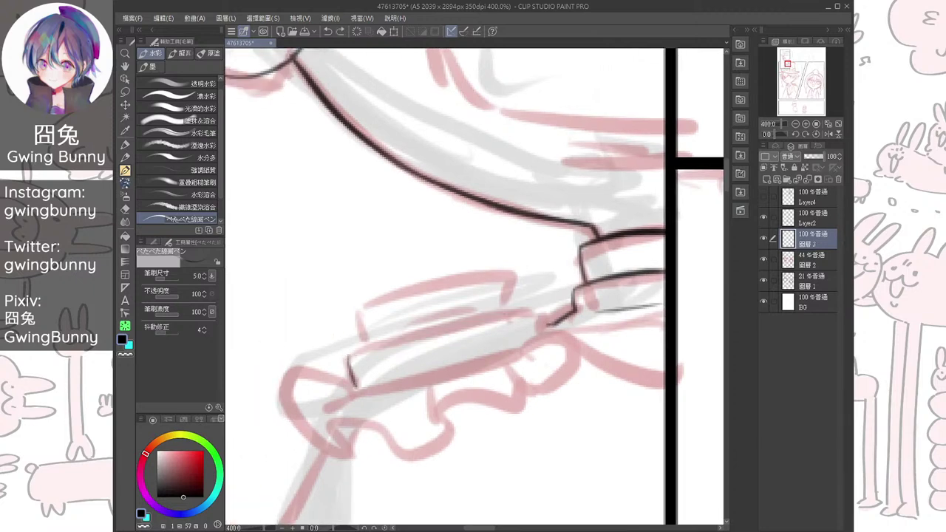
mouse_move(348, 357)
mouse_down()
mouse_move(513, 314)
mouse_move(536, 312)
mouse_move(541, 334)
mouse_up()
mouse_move(356, 386)
mouse_down()
mouse_move(375, 392)
mouse_move(540, 338)
mouse_up()
key(ctrl+z)
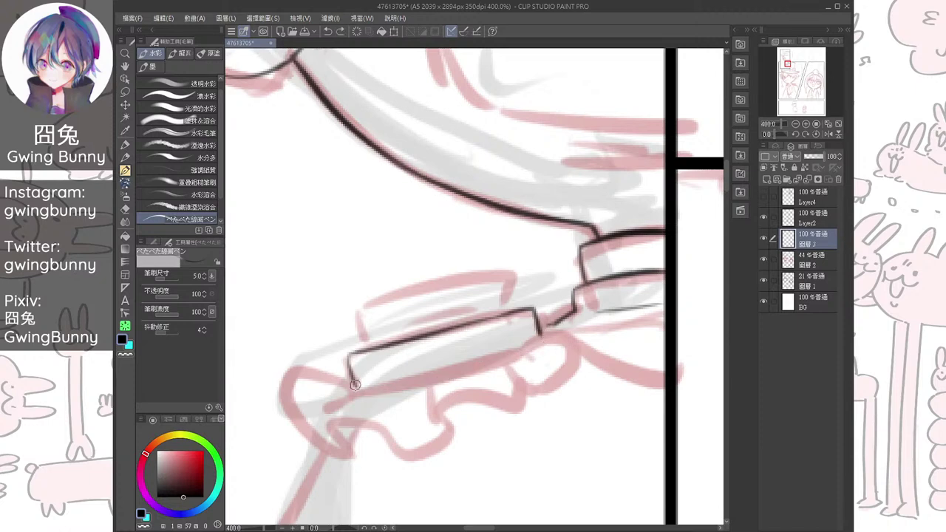
drag(355, 388, 541, 336)
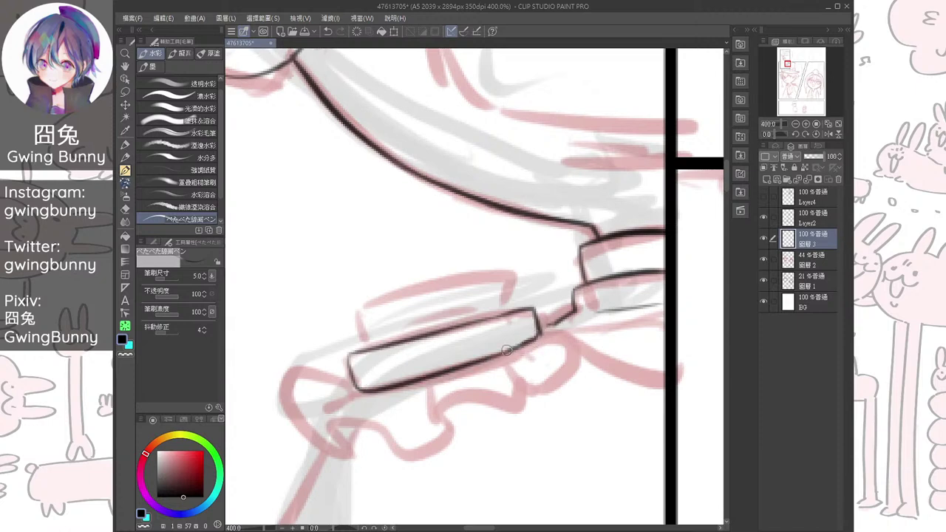
Ink the shorter band resting on top of the slanted one and tidy its corners and the adjoining collar link
mouse_move(362, 316)
mouse_down()
mouse_move(369, 341)
mouse_move(502, 277)
mouse_move(509, 307)
mouse_up()
drag(367, 339, 371, 346)
drag(374, 312, 366, 331)
mouse_move(507, 299)
mouse_down()
mouse_move(507, 309)
mouse_move(513, 277)
mouse_move(548, 295)
mouse_up()
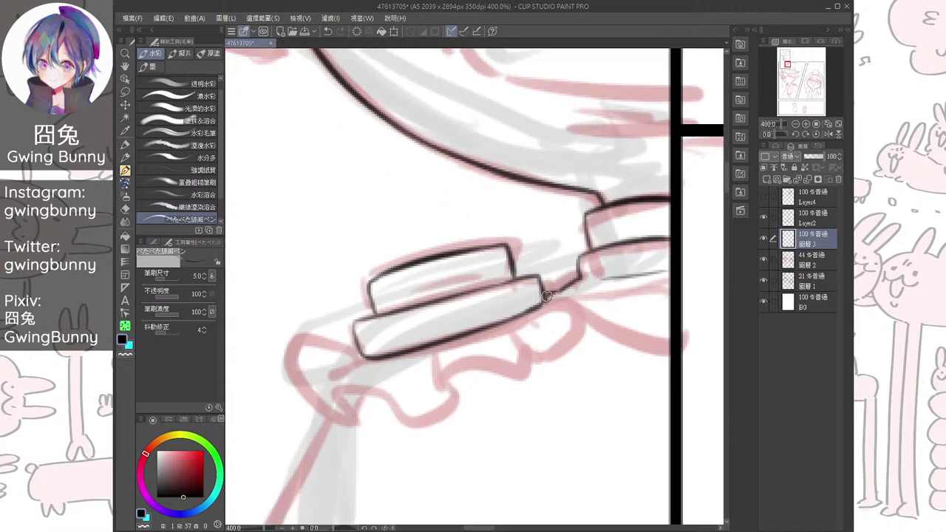
Ink the wavy ruffle under the slanted band, including its folded ends and inner fold lines
mouse_move(359, 351)
mouse_down()
mouse_move(304, 337)
mouse_move(329, 405)
mouse_up()
mouse_move(362, 356)
mouse_down()
mouse_move(330, 409)
mouse_move(347, 416)
mouse_move(343, 400)
mouse_move(399, 419)
mouse_move(453, 389)
mouse_move(462, 371)
mouse_move(531, 342)
mouse_up()
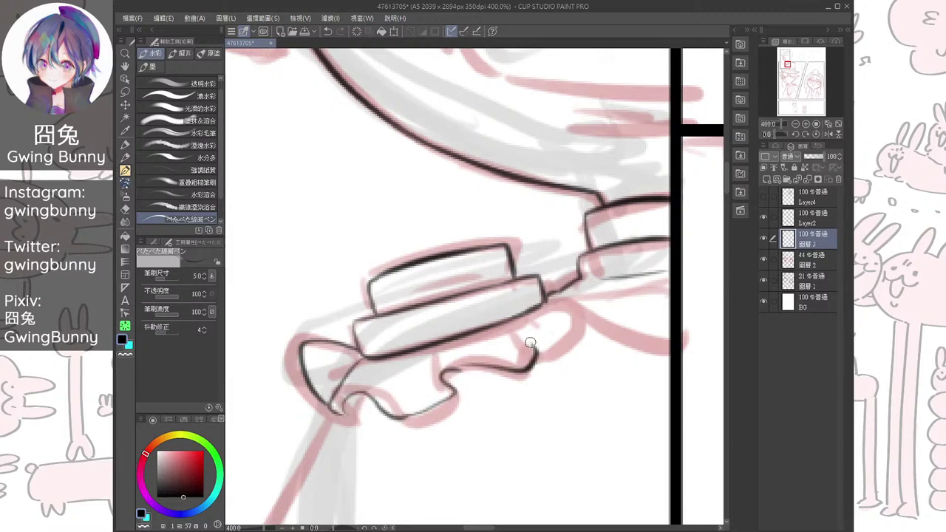
mouse_move(343, 404)
mouse_down()
mouse_move(339, 416)
mouse_move(367, 397)
mouse_up()
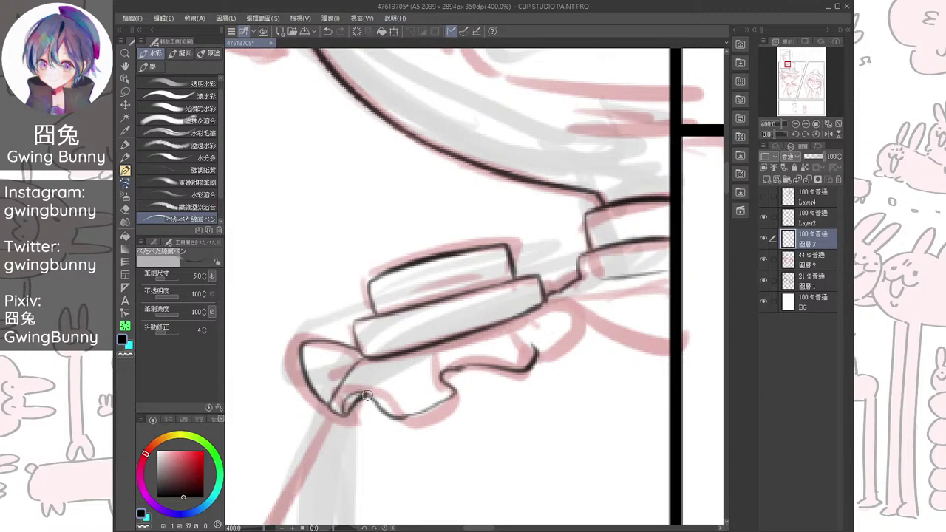
mouse_move(435, 348)
mouse_down()
mouse_move(441, 375)
mouse_move(395, 393)
mouse_up()
key(ctrl+z)
key(ctrl+z)
drag(510, 326, 530, 347)
mouse_move(544, 303)
mouse_down()
mouse_move(578, 323)
mouse_move(536, 344)
mouse_move(554, 322)
mouse_up()
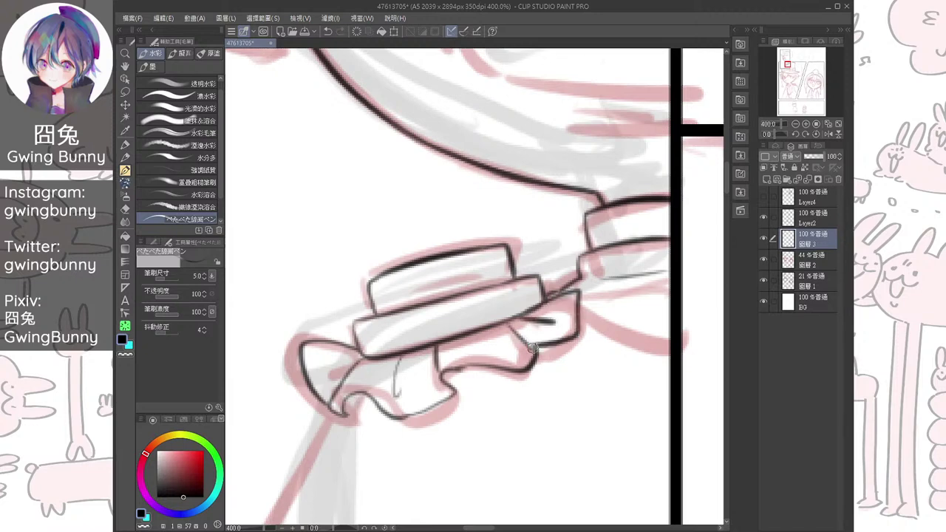
mouse_move(485, 339)
mouse_down()
mouse_move(507, 355)
mouse_move(439, 297)
mouse_up()
Ink the curved clothing line from the ruffle's inner end to the panel border
scroll(480, 330, down, 2)
mouse_move(505, 278)
mouse_down()
mouse_move(569, 301)
mouse_move(666, 208)
mouse_up()
mouse_move(596, 211)
mouse_down()
mouse_move(659, 286)
mouse_move(520, 317)
mouse_up()
key(ctrl+z)
drag(459, 246, 524, 308)
mouse_move(524, 308)
mouse_down()
mouse_move(686, 235)
mouse_move(693, 205)
mouse_up()
Ink the long arm line from the ruffle's outer end to the lower panel border and a thin clothing line beneath the ruffle
mouse_move(467, 231)
mouse_down()
mouse_move(407, 402)
mouse_move(428, 411)
mouse_move(403, 415)
mouse_up()
key(ctrl+z)
drag(434, 234, 395, 453)
key(ctrl+z)
key(ctrl+z)
mouse_move(434, 233)
mouse_down()
mouse_move(405, 448)
mouse_move(405, 411)
mouse_move(506, 390)
mouse_up()
drag(375, 368, 363, 436)
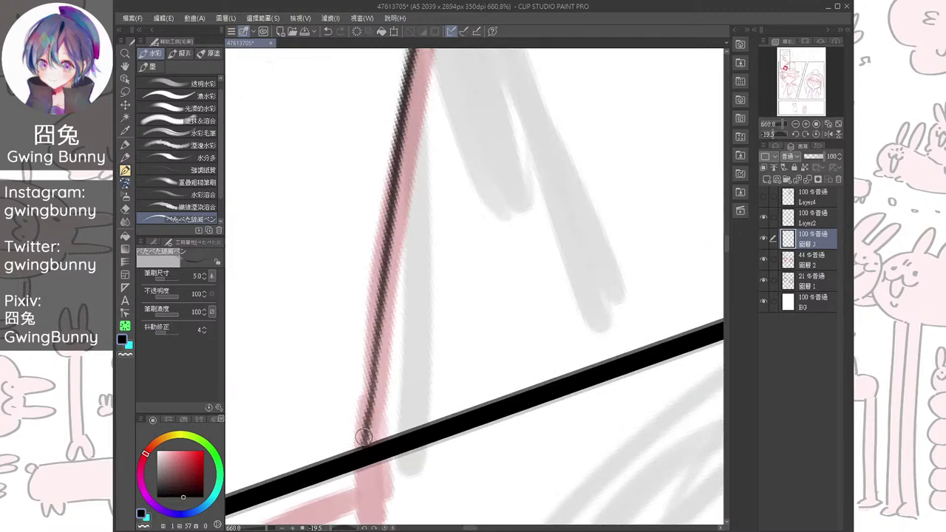
Ink the hat brim's pointed tip, its upper edge up to the hat band and its long lower edge to the panel border
scroll(364, 437, down, 6)
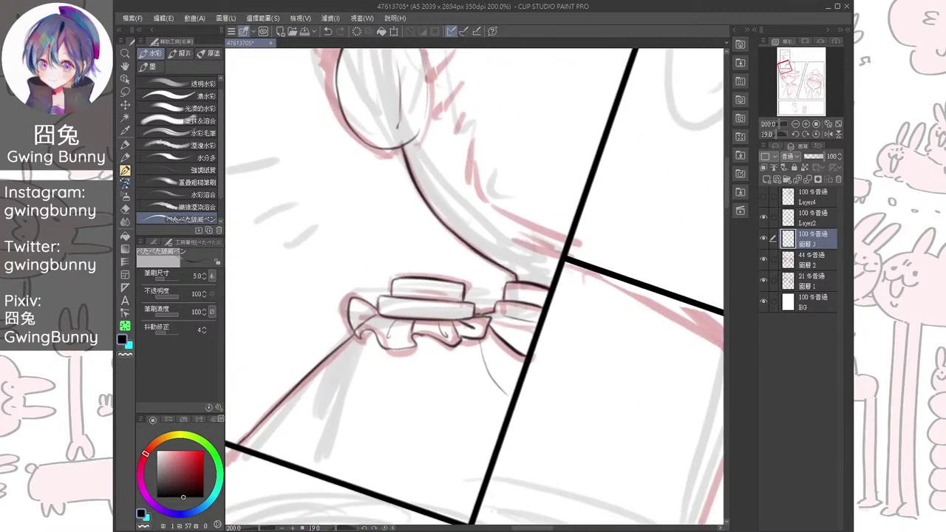
drag(406, 411, 422, 419)
mouse_move(414, 280)
mouse_down()
mouse_move(455, 433)
mouse_move(434, 351)
mouse_move(414, 461)
mouse_up()
drag(423, 419, 532, 417)
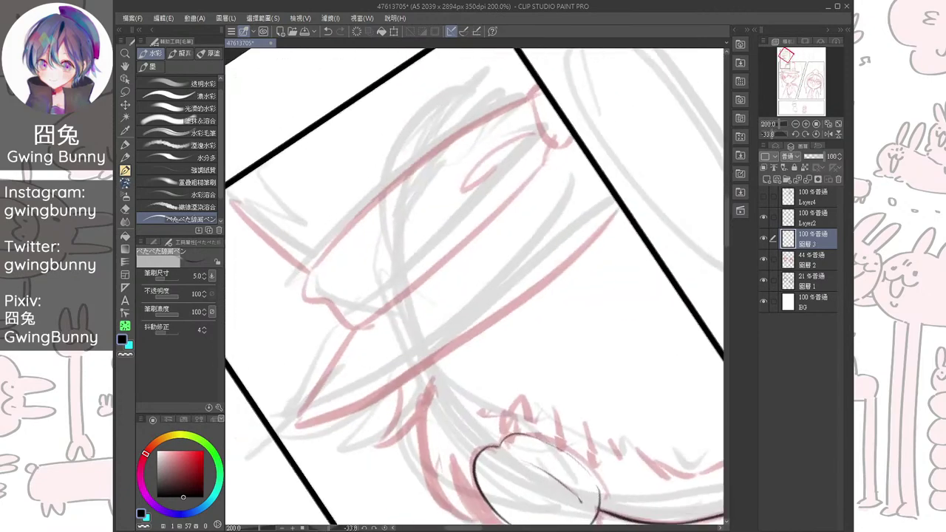
drag(458, 295, 492, 273)
mouse_move(389, 305)
mouse_down()
mouse_move(326, 403)
mouse_move(338, 116)
mouse_move(330, 137)
mouse_move(371, 91)
mouse_move(360, 303)
mouse_move(402, 490)
mouse_up()
key(minus)
key(minus)
key(minus)
key(minus)
key(minus)
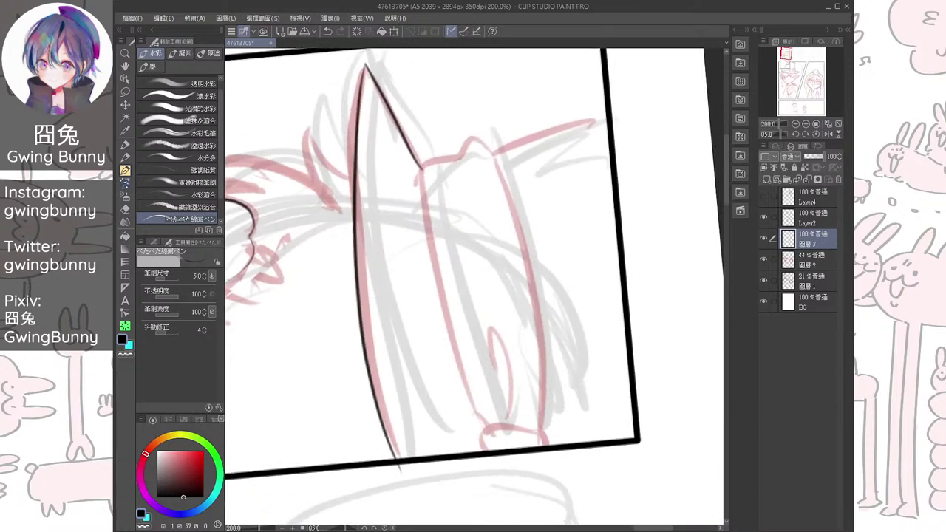
Erase the end of the brim line that overshoots the panel border
click(125, 210)
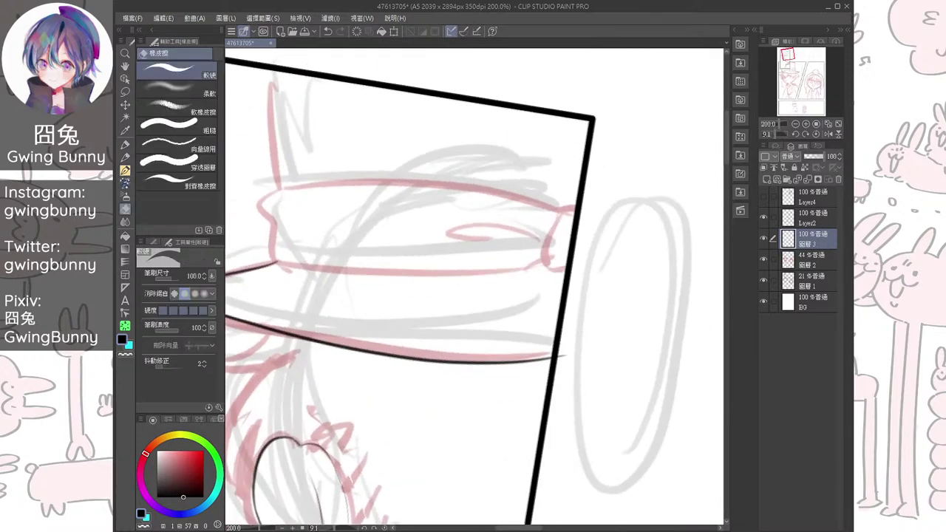
drag(564, 353, 670, 374)
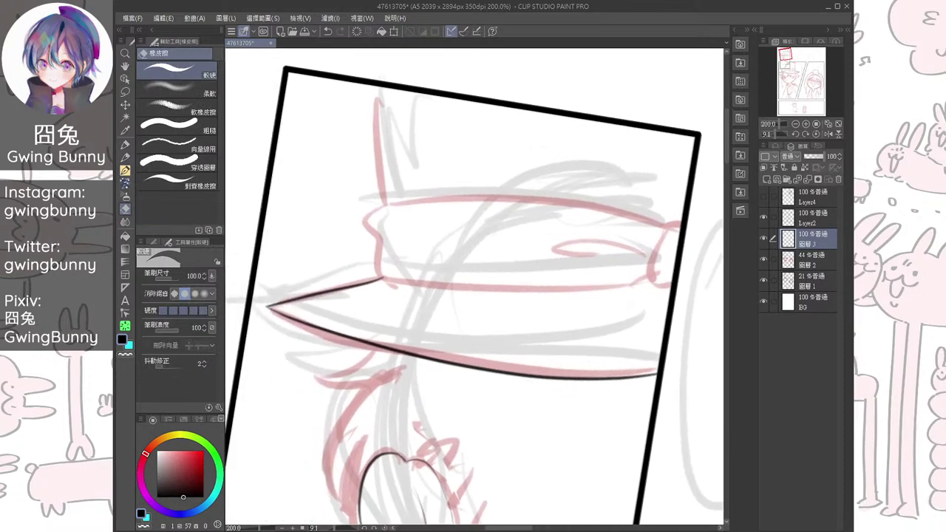
Ink the upper and lower edges and the bumpy outer end of the hat band with the line-art pen
key(b)
mouse_move(375, 225)
mouse_down()
mouse_move(377, 275)
mouse_move(386, 222)
mouse_move(324, 216)
mouse_move(403, 451)
mouse_move(353, 428)
mouse_up()
drag(338, 172, 421, 443)
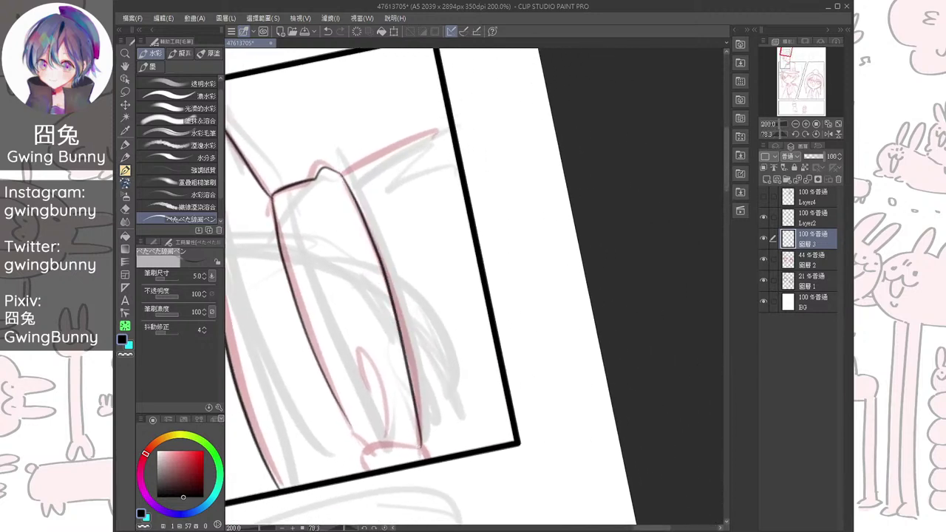
Ink the knot where the hat band meets the panel border and the narrow fold detail beside it
scroll(418, 446, up, 3)
mouse_move(279, 318)
mouse_down()
mouse_move(336, 393)
mouse_move(458, 444)
mouse_up()
mouse_move(466, 359)
mouse_down()
mouse_move(441, 399)
mouse_move(464, 462)
mouse_move(477, 353)
mouse_move(594, 288)
mouse_move(553, 199)
mouse_up()
mouse_move(524, 288)
mouse_down()
mouse_move(424, 378)
mouse_move(503, 325)
mouse_move(573, 259)
mouse_move(576, 305)
mouse_up()
scroll(557, 318, down, 5)
key(ctrl+at)
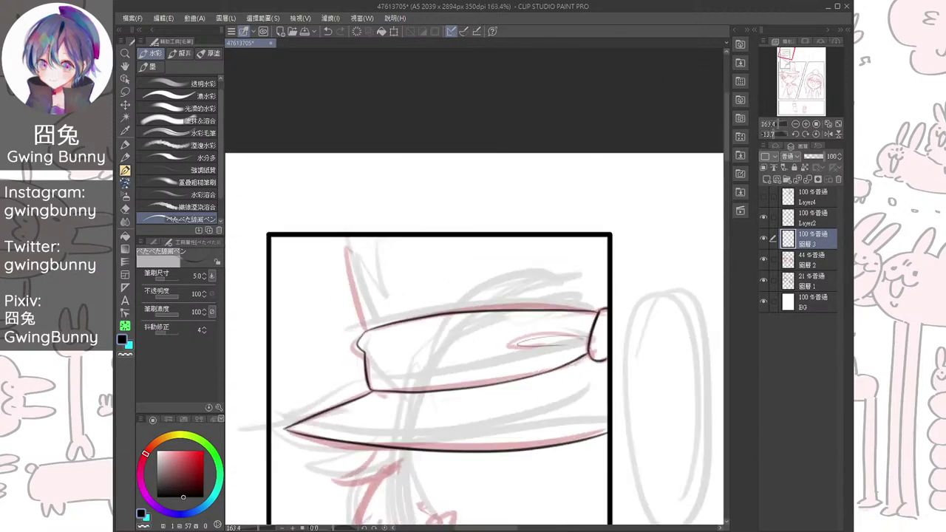
Ink the side edge of the hat crown from the top panel border down to the hat band, redrawing the first attempt
scroll(377, 336, up, 3)
drag(320, 168, 356, 344)
scroll(357, 274, up, 2)
key(ctrl+z)
drag(317, 152, 359, 360)
drag(314, 153, 330, 230)
scroll(329, 230, down, 5)
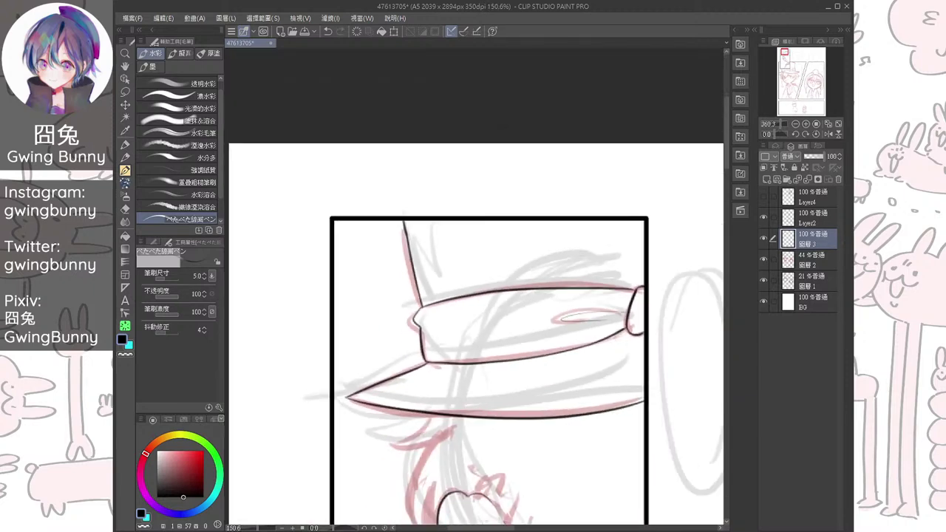
Ink the pointed hair locks hanging from under the brim along the outer side of the oval
drag(451, 288, 458, 281)
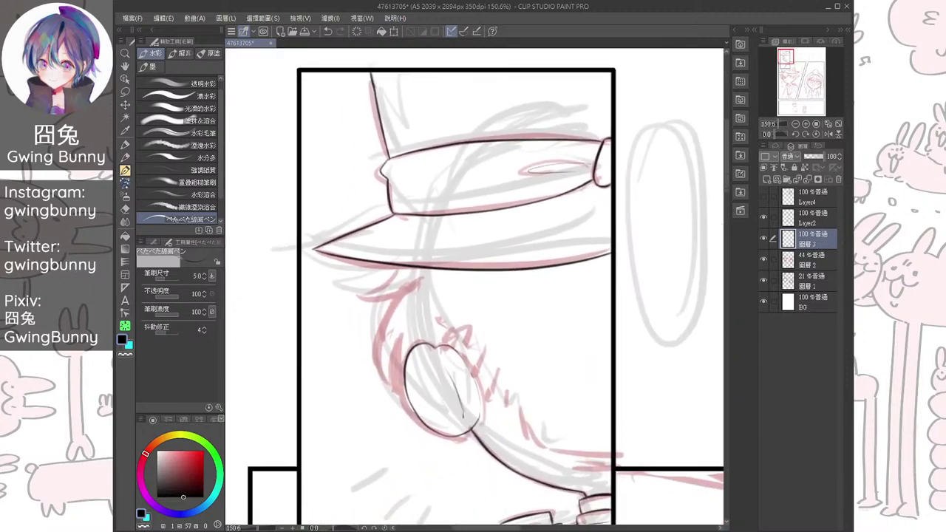
scroll(379, 299, up, 5)
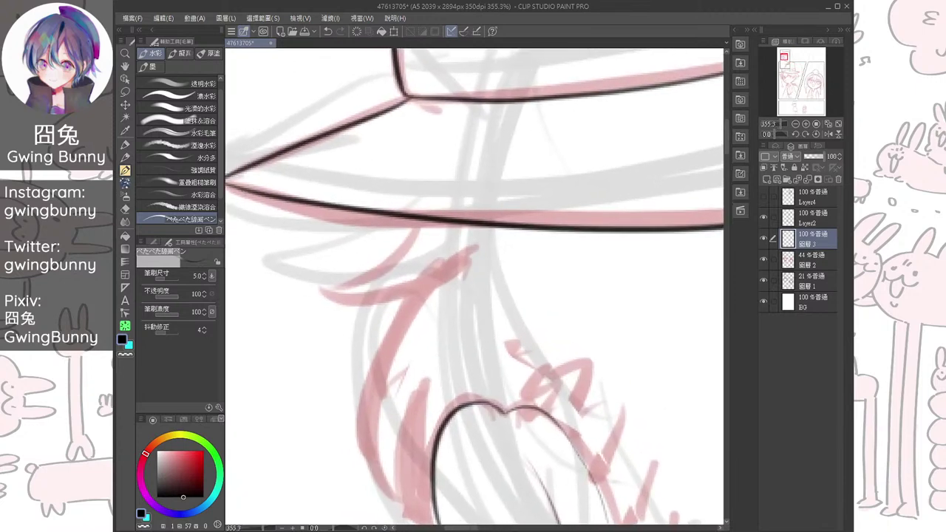
mouse_move(415, 222)
mouse_down()
mouse_move(312, 306)
mouse_move(441, 268)
mouse_up()
scroll(442, 267, down, 1)
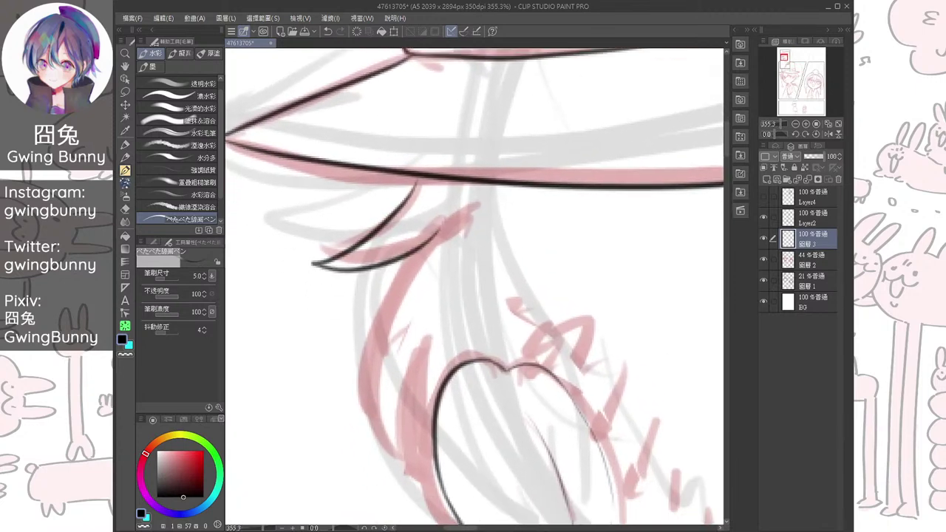
drag(456, 211, 403, 475)
drag(414, 340, 403, 475)
mouse_move(424, 324)
mouse_down()
mouse_move(436, 500)
mouse_move(398, 418)
mouse_up()
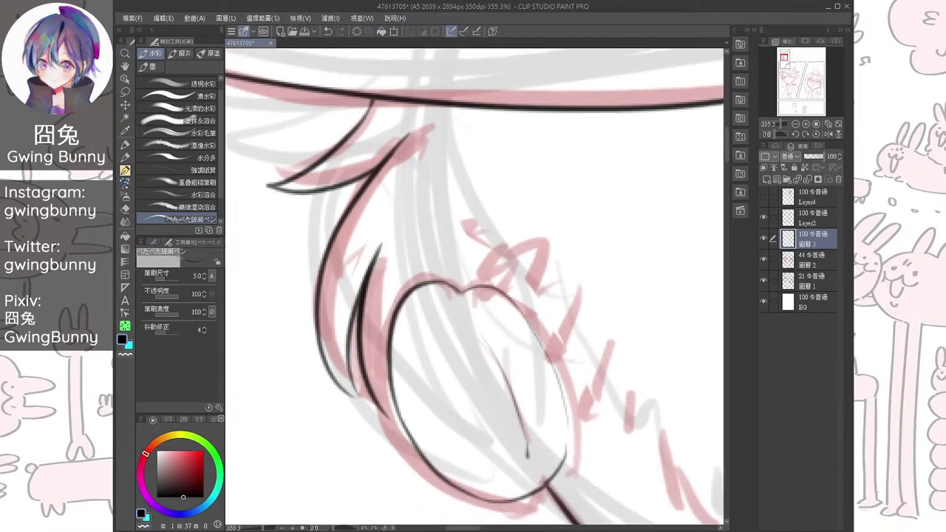
scroll(433, 336, up, 1)
mouse_move(345, 371)
mouse_down()
mouse_move(360, 406)
mouse_move(408, 440)
mouse_move(359, 467)
mouse_up()
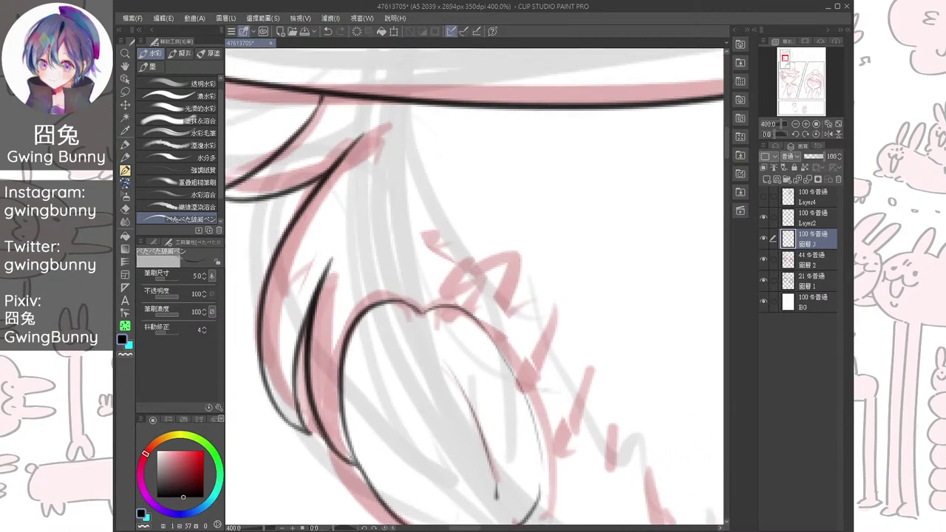
Ink the jagged zigzag tufts running down from the oval's top along its outer side toward the panel border
mouse_move(449, 303)
mouse_down()
mouse_move(508, 306)
mouse_move(535, 319)
mouse_move(418, 240)
mouse_up()
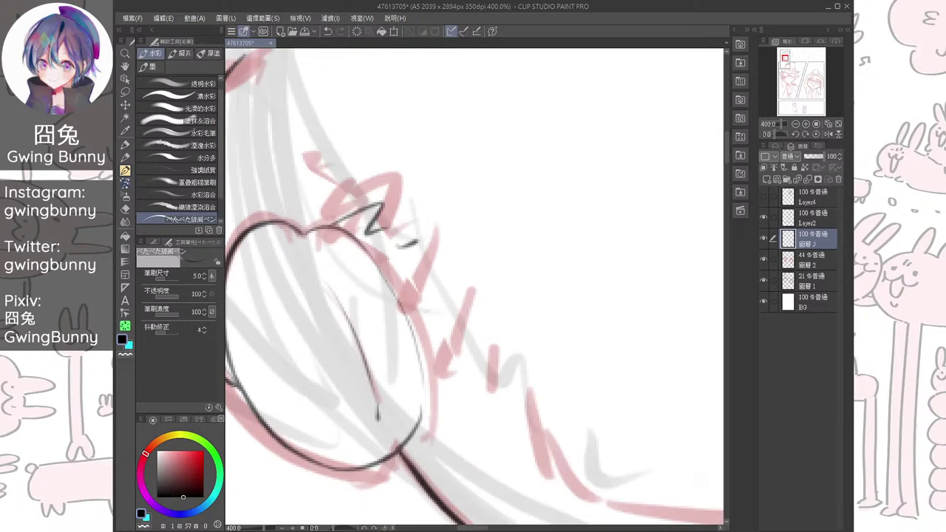
mouse_move(433, 271)
mouse_down()
mouse_move(464, 325)
mouse_move(453, 334)
mouse_move(394, 204)
mouse_move(399, 237)
mouse_up()
mouse_move(434, 200)
mouse_down()
mouse_move(424, 263)
mouse_move(461, 299)
mouse_up()
mouse_move(468, 271)
mouse_down()
mouse_move(479, 324)
mouse_move(646, 378)
mouse_move(552, 356)
mouse_up()
key(ctrl+z)
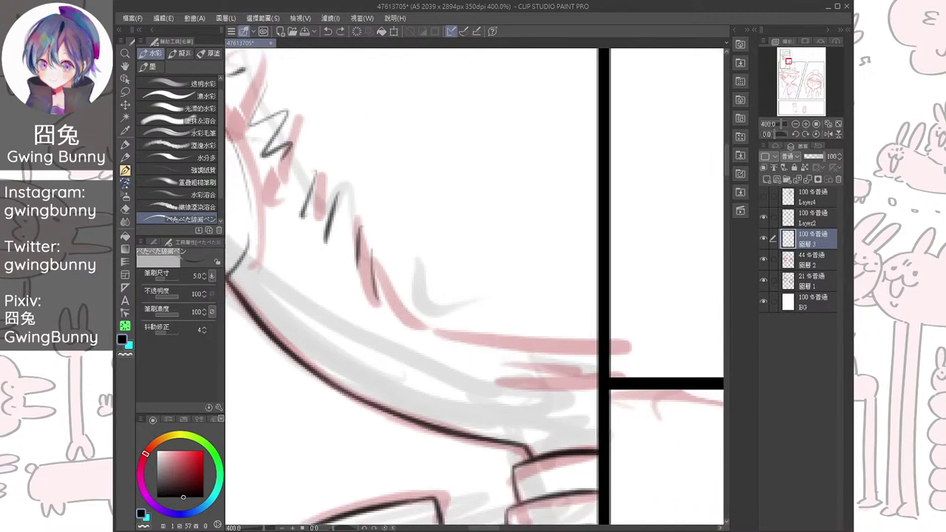
Ink the thin overlapping lines that carry the jagged edge across to the panel border
mouse_move(428, 331)
mouse_down()
mouse_move(591, 321)
mouse_move(569, 259)
mouse_move(423, 340)
mouse_move(580, 292)
mouse_up()
key(ctrl+z)
mouse_move(482, 329)
mouse_down()
mouse_move(578, 299)
mouse_move(576, 308)
mouse_up()
drag(511, 338, 578, 314)
drag(516, 314, 576, 290)
scroll(575, 290, down, 4)
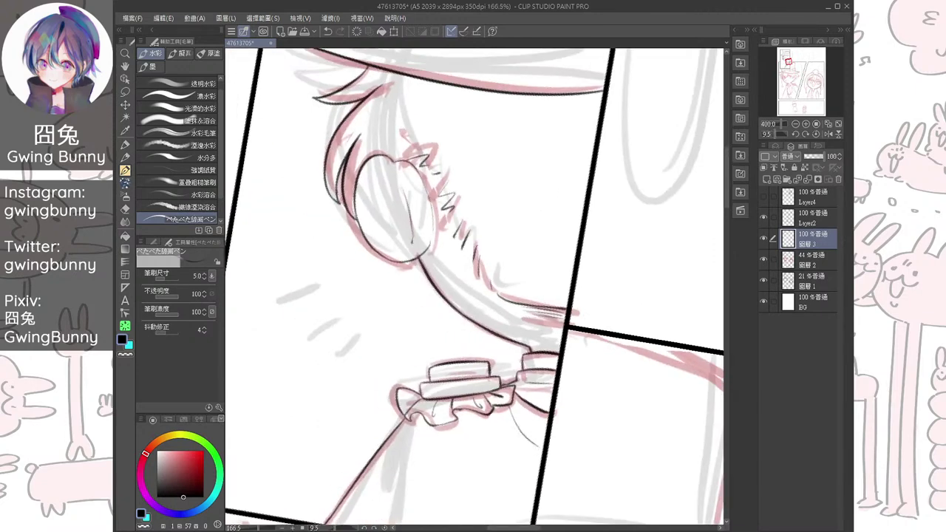
Ink the three short motion marks in the empty area beside the small panel's figure, above the ruffled cuff
drag(475, 287, 551, 244)
mouse_move(418, 340)
mouse_down()
mouse_move(414, 237)
mouse_move(453, 222)
mouse_up()
scroll(428, 236, up, 1)
drag(382, 214, 402, 245)
drag(421, 188, 429, 225)
drag(467, 173, 469, 219)
Try inking the far cheek contour of the hatted character's face in the large panel
key(ctrl+at)
mouse_move(567, 270)
mouse_down()
mouse_move(504, 252)
mouse_move(449, 218)
mouse_move(405, 159)
mouse_up()
scroll(504, 252, down, 3)
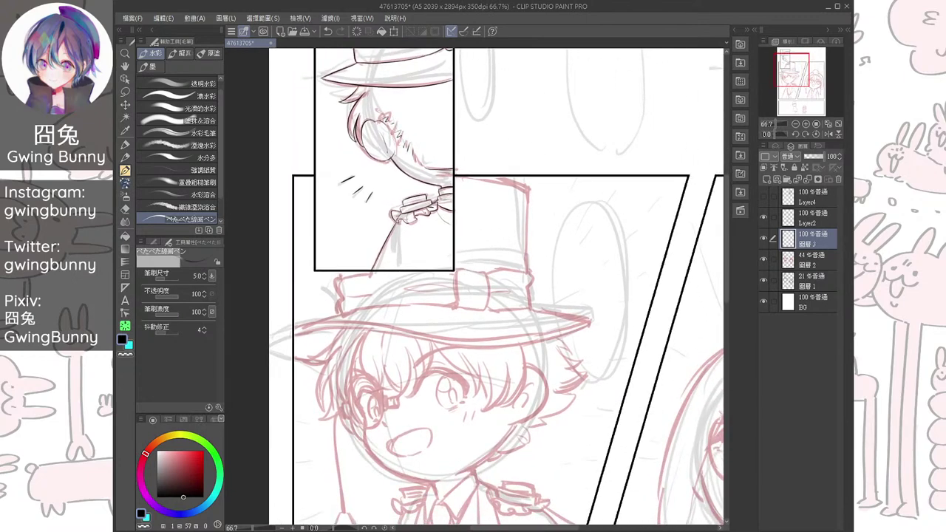
mouse_move(402, 430)
mouse_down()
mouse_move(425, 317)
mouse_move(446, 295)
mouse_up()
scroll(426, 318, up, 3)
key(asciicircum)
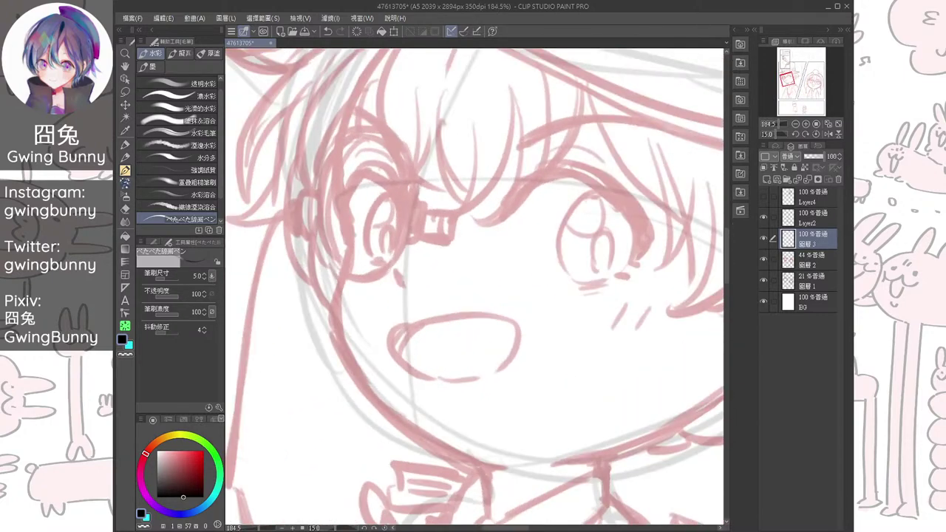
mouse_move(336, 184)
mouse_down()
mouse_move(352, 252)
mouse_move(339, 236)
mouse_up()
key(ctrl+z)
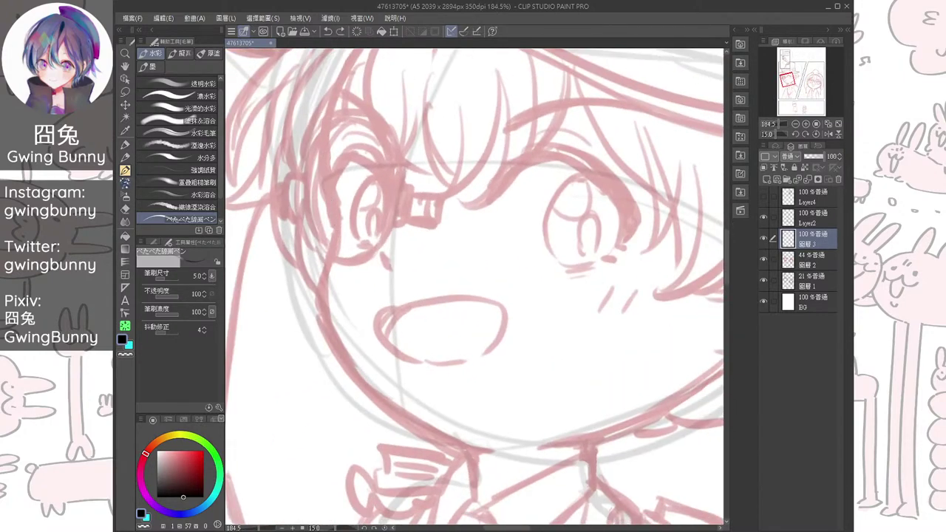
drag(323, 158, 344, 235)
key(ctrl+z)
mouse_move(324, 142)
mouse_down()
mouse_move(340, 234)
mouse_move(336, 340)
mouse_move(309, 306)
mouse_up()
key(ctrl+z)
mouse_move(312, 193)
mouse_down()
mouse_move(299, 247)
mouse_move(336, 347)
mouse_up()
scroll(369, 224, up, 1)
key(ctrl+z)
mouse_move(303, 191)
mouse_down()
mouse_move(348, 374)
mouse_move(324, 354)
mouse_move(328, 345)
mouse_up()
key(ctrl+z)
mouse_move(334, 184)
mouse_down()
mouse_move(348, 377)
mouse_move(363, 398)
mouse_up()
key(ctrl+z)
mouse_move(336, 171)
mouse_down()
mouse_move(318, 215)
mouse_move(374, 393)
mouse_up()
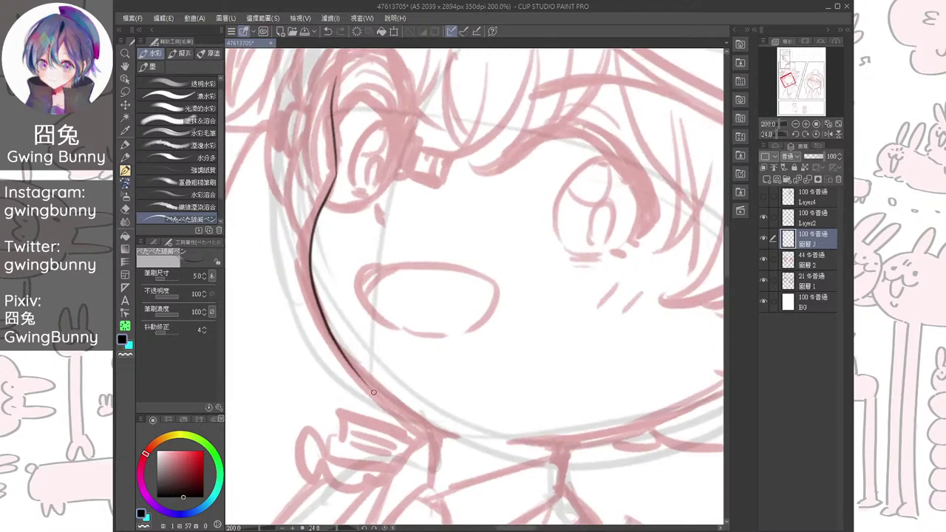
key(ctrl+z)
Ink the far side of the large character's face from beside the monocle eye down to the chin
mouse_move(336, 171)
mouse_down()
mouse_move(376, 387)
mouse_move(362, 282)
mouse_move(469, 292)
mouse_up()
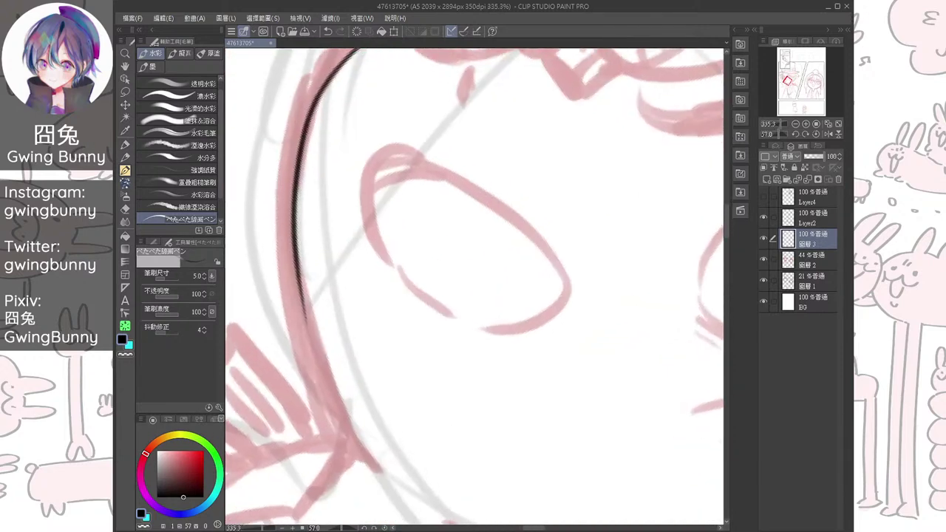
mouse_move(302, 296)
mouse_down()
mouse_move(345, 433)
mouse_move(356, 393)
mouse_up()
key(ctrl+z)
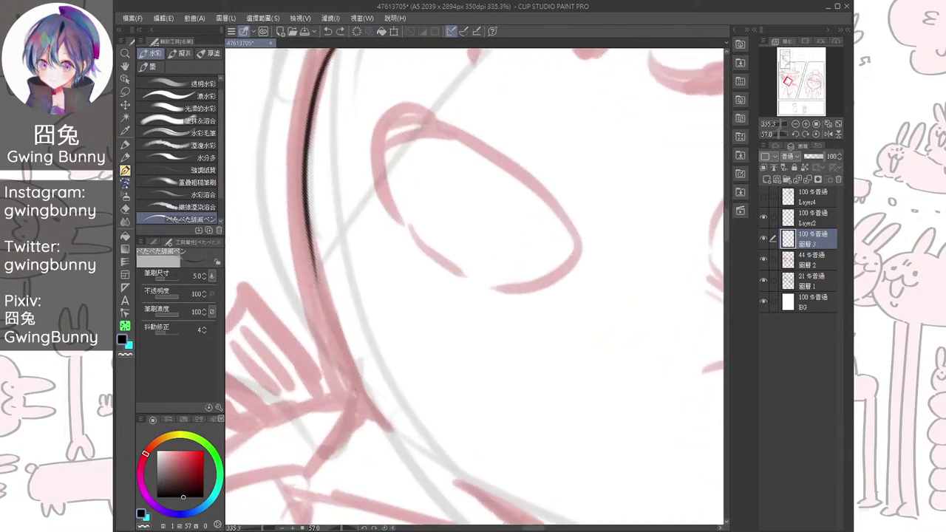
mouse_move(313, 277)
mouse_down()
mouse_move(351, 384)
mouse_move(383, 421)
mouse_up()
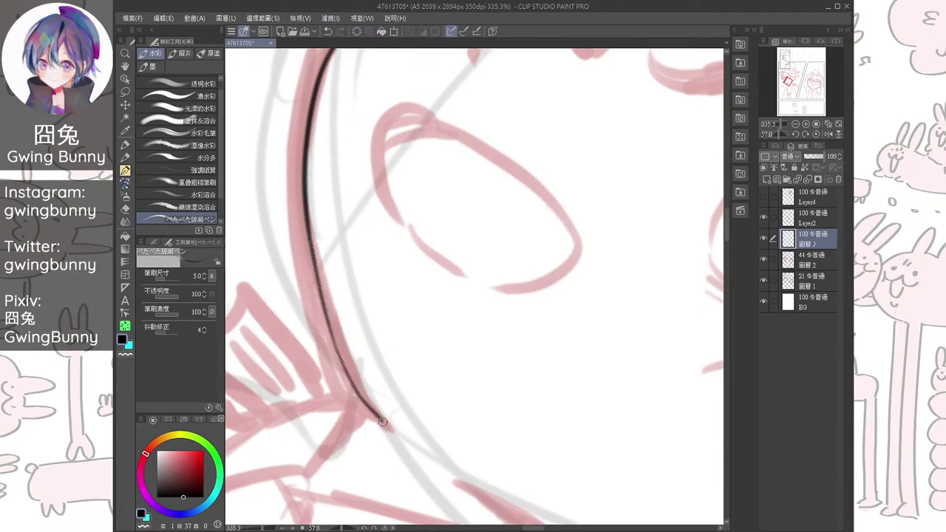
Ink the near side of the face from the bottom of the ear along the cheek and jaw to the collar
key(ctrl+minus)
key(ctrl+minus)
key(ctrl+minus)
drag(473, 252, 427, 320)
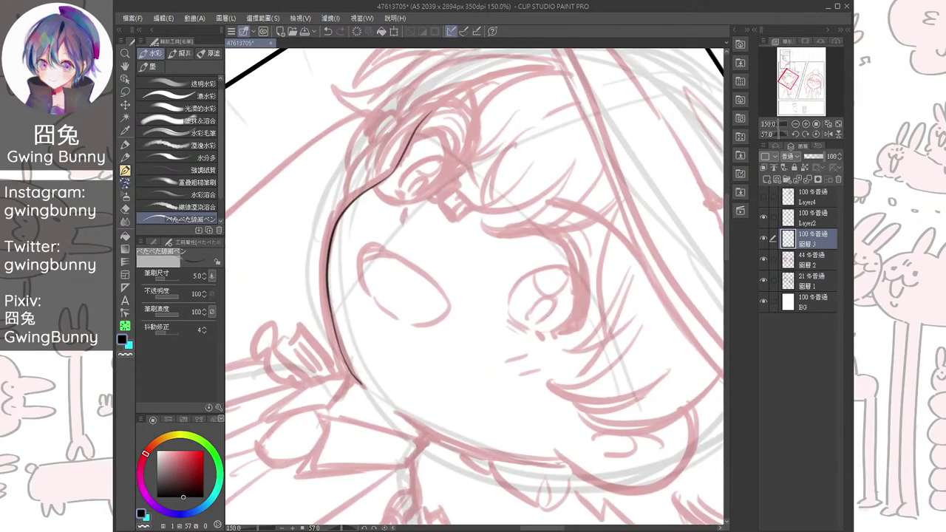
drag(585, 288, 547, 204)
mouse_move(473, 288)
mouse_down()
mouse_move(445, 315)
mouse_move(510, 287)
mouse_move(585, 295)
mouse_move(580, 319)
mouse_move(485, 306)
mouse_up()
key(h)
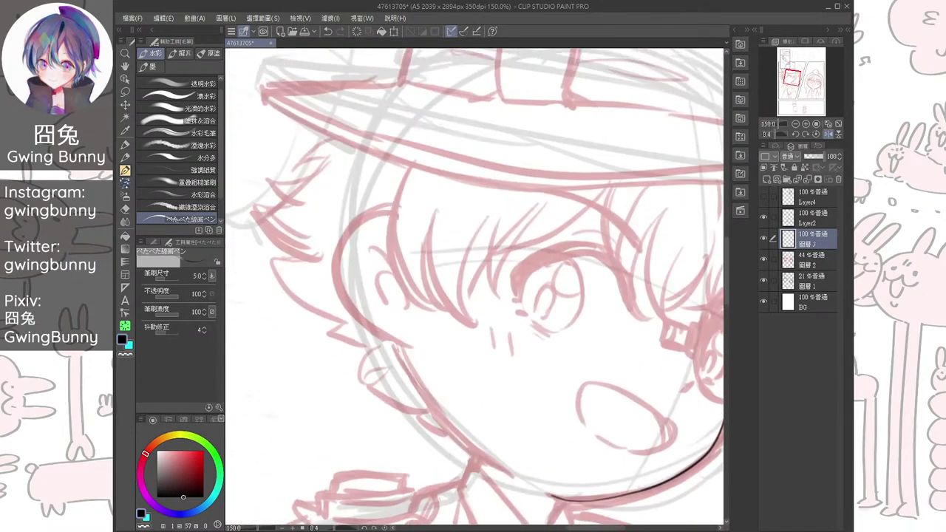
scroll(392, 288, up, 4)
mouse_move(357, 347)
mouse_down()
mouse_move(413, 374)
mouse_move(392, 220)
mouse_move(425, 192)
mouse_up()
mouse_move(362, 184)
mouse_down()
mouse_move(411, 366)
mouse_move(403, 358)
mouse_up()
key(ctrl+z)
mouse_move(358, 170)
mouse_down()
mouse_move(397, 352)
mouse_move(417, 392)
mouse_move(412, 347)
mouse_up()
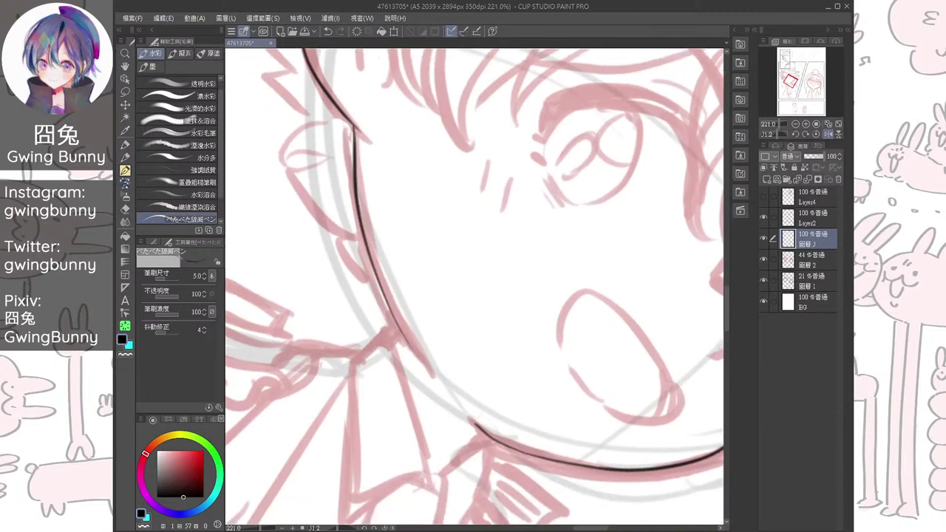
scroll(414, 319, up, 2)
drag(359, 274, 423, 393)
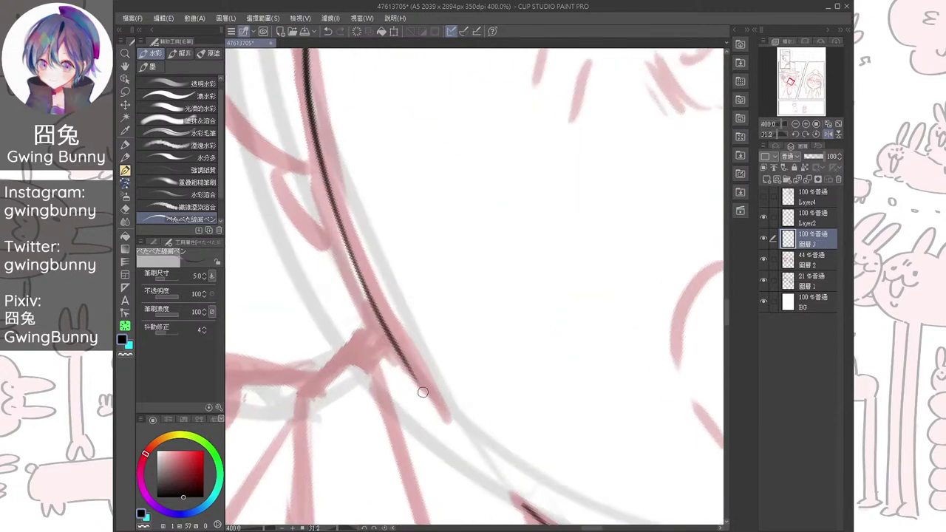
drag(384, 159, 434, 403)
key(e)
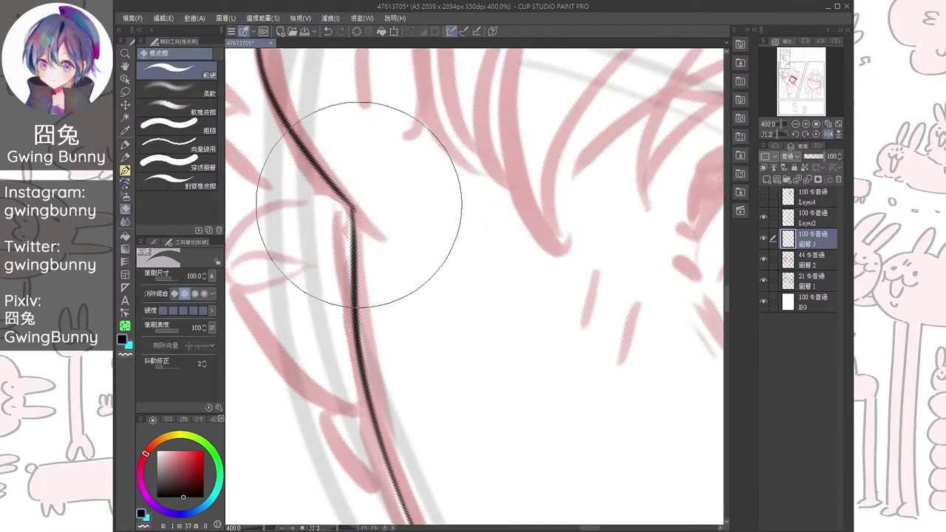
Ink the jawline's end above the collar and start the short neck and collar marks under both sides of the jaw
key(h)
key(ctrl+minus)
key(ctrl+minus)
drag(475, 287, 483, 226)
key(ctrl+at)
drag(475, 287, 527, 319)
key(b)
drag(474, 286, 471, 175)
scroll(452, 342, up, 2)
drag(556, 293, 461, 322)
scroll(461, 322, up, 3)
drag(407, 311, 359, 334)
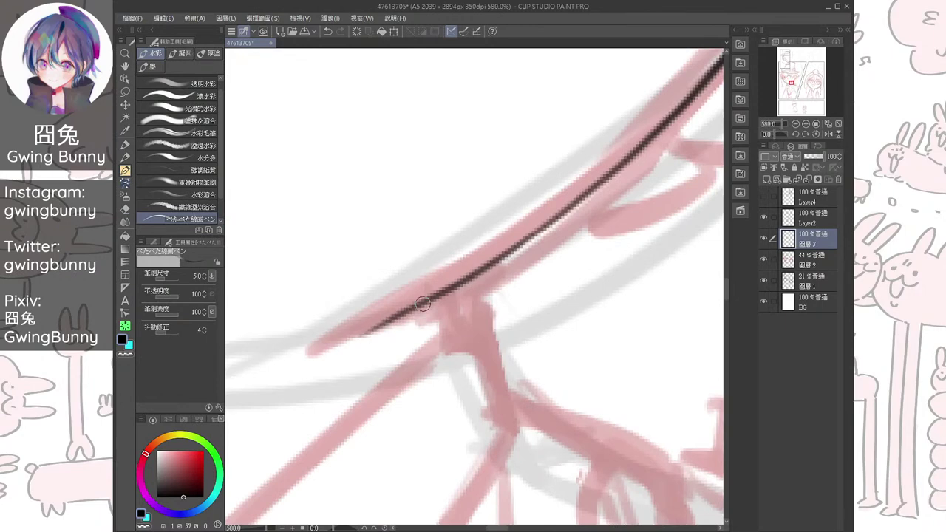
mouse_move(448, 289)
mouse_down()
mouse_move(445, 330)
mouse_move(644, 209)
mouse_up()
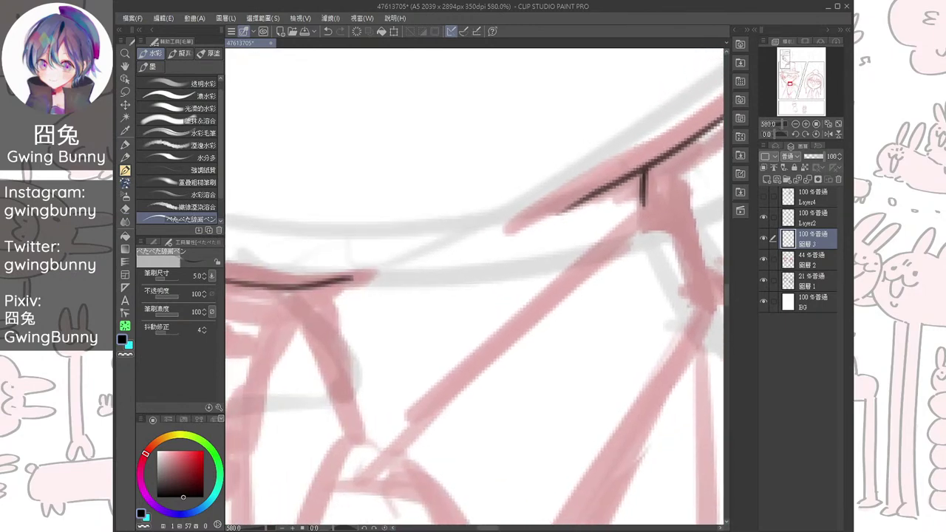
drag(319, 283, 322, 296)
scroll(412, 283, down, 4)
drag(412, 284, 436, 302)
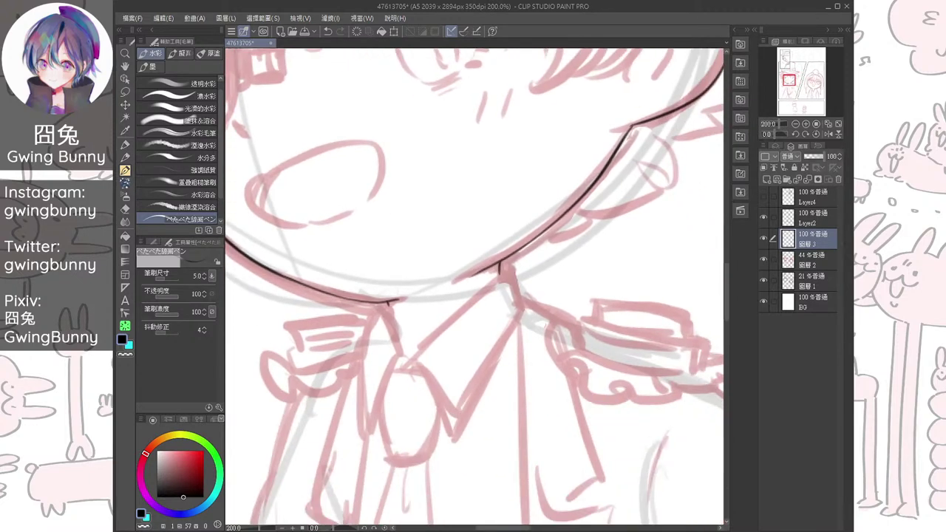
Ink the inner edge of the far collar from under the chin down to the top of the tie knot
scroll(456, 318, up, 3)
scroll(473, 289, up, 1)
mouse_move(355, 285)
mouse_down()
mouse_move(377, 366)
mouse_move(418, 316)
mouse_move(467, 307)
mouse_move(476, 314)
mouse_up()
scroll(452, 333, up, 1)
key(ctrl+z)
key(ctrl+z)
mouse_move(406, 204)
mouse_down()
mouse_move(437, 300)
mouse_move(415, 333)
mouse_up()
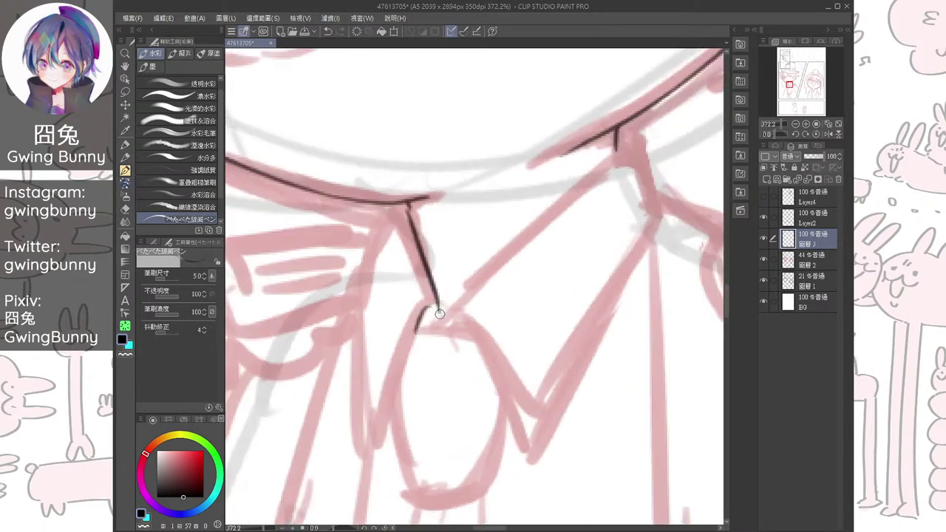
Ink the pointed outline of the far collar flap down to its tip beside the tie knot
mouse_move(389, 207)
mouse_down()
mouse_move(350, 297)
mouse_move(391, 244)
mouse_up()
key(ctrl+z)
mouse_move(406, 153)
mouse_down()
mouse_move(372, 243)
mouse_move(405, 393)
mouse_move(420, 375)
mouse_up()
key(ctrl+z)
key(ctrl+z)
mouse_move(422, 137)
mouse_down()
mouse_move(395, 235)
mouse_move(415, 371)
mouse_up()
mouse_move(458, 244)
mouse_down()
mouse_move(412, 380)
mouse_move(343, 402)
mouse_up()
mouse_move(405, 280)
mouse_down()
mouse_move(414, 261)
mouse_move(486, 379)
mouse_move(444, 386)
mouse_up()
key(ctrl+z)
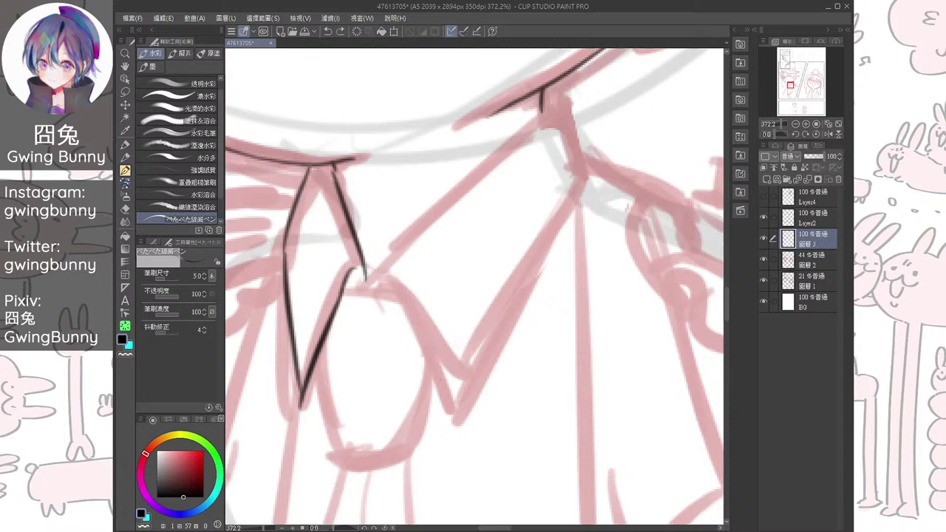
Ink the near collar flap from under the jaw to its pointed tip and touch up the collar's line ends
mouse_move(388, 274)
mouse_down()
mouse_move(449, 399)
mouse_move(390, 252)
mouse_move(536, 137)
mouse_move(475, 186)
mouse_up()
key(ctrl+z)
mouse_move(300, 326)
mouse_down()
mouse_move(486, 148)
mouse_move(514, 157)
mouse_move(522, 216)
mouse_move(389, 476)
mouse_move(440, 390)
mouse_up()
mouse_move(435, 357)
mouse_down()
mouse_move(447, 392)
mouse_move(506, 365)
mouse_up()
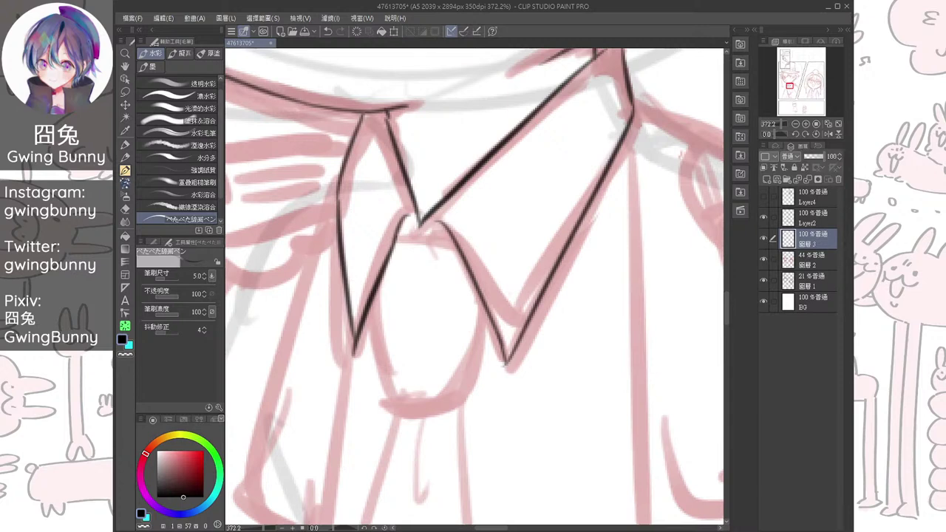
drag(352, 330, 354, 354)
drag(420, 229, 420, 233)
Ink the tie knot between the collar flaps, with its flat top edge, tapering sides and rounded bottom
mouse_move(399, 238)
mouse_down()
mouse_move(452, 239)
mouse_move(452, 181)
mouse_move(418, 181)
mouse_move(453, 185)
mouse_move(442, 127)
mouse_up()
key(ctrl+z)
drag(368, 181, 380, 279)
drag(379, 278, 430, 290)
key(ctrl+z)
key(ctrl+z)
mouse_move(366, 181)
mouse_down()
mouse_move(385, 279)
mouse_move(434, 288)
mouse_up()
drag(471, 182, 432, 284)
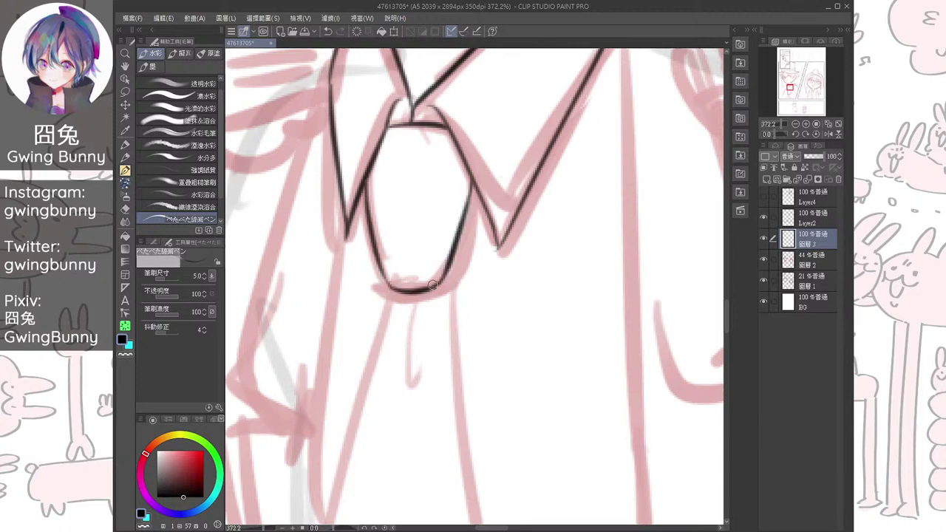
Add a small solid black button dot near the tip of each collar flap
mouse_move(461, 126)
mouse_down()
mouse_move(411, 301)
mouse_move(407, 293)
mouse_up()
drag(449, 368, 452, 367)
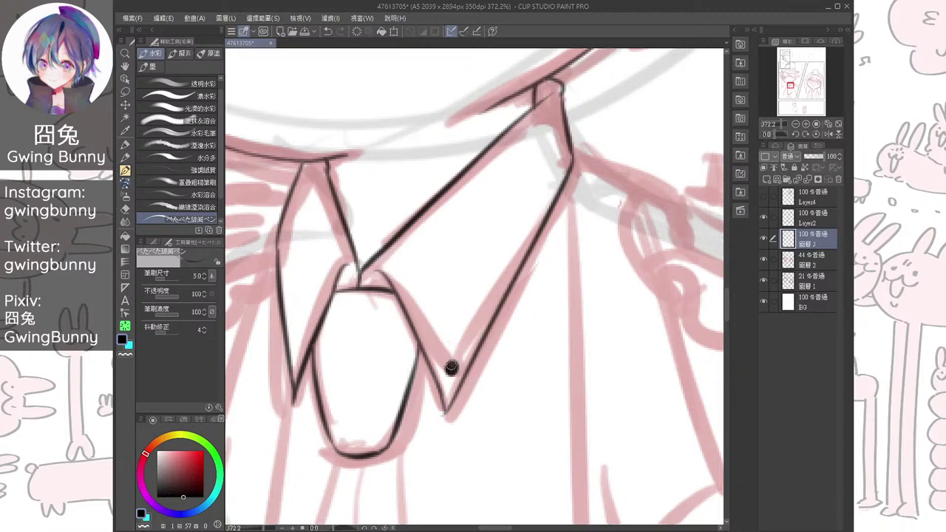
drag(298, 349, 323, 270)
Ink both long edges of the tie's tail from the knot down to where the jacket fronts meet
scroll(444, 428, down, 1)
mouse_move(444, 429)
mouse_down()
mouse_move(434, 255)
mouse_move(403, 230)
mouse_up()
scroll(408, 254, down, 2)
scroll(377, 168, up, 2)
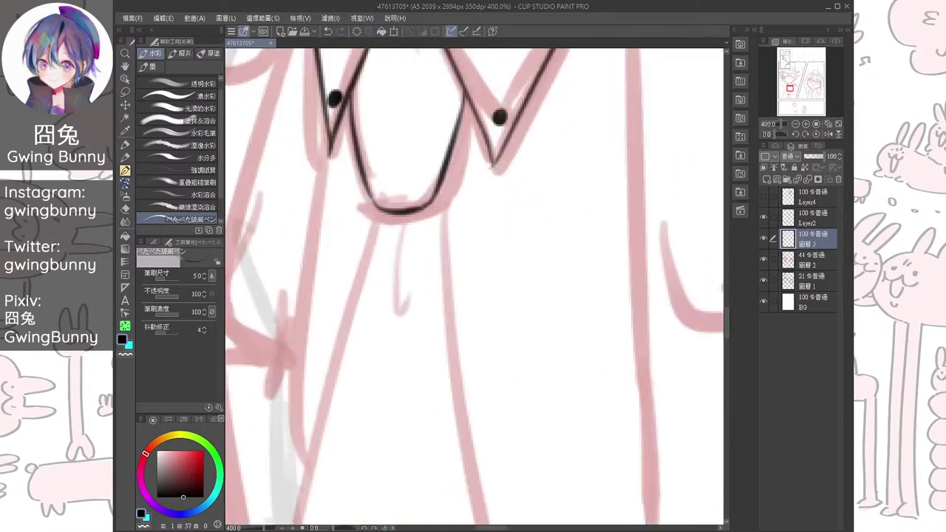
scroll(375, 209, down, 2)
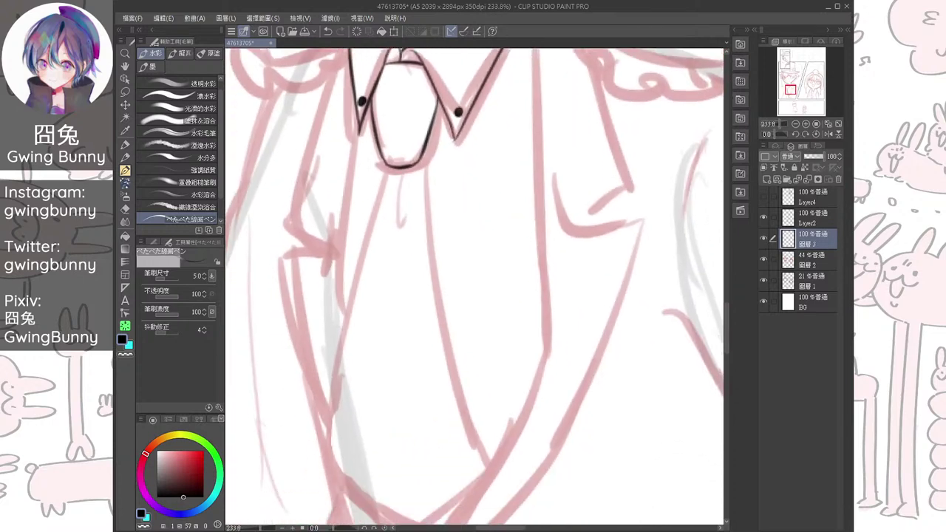
mouse_move(389, 168)
mouse_down()
mouse_move(329, 389)
mouse_move(362, 504)
mouse_up()
scroll(362, 505, down, 2)
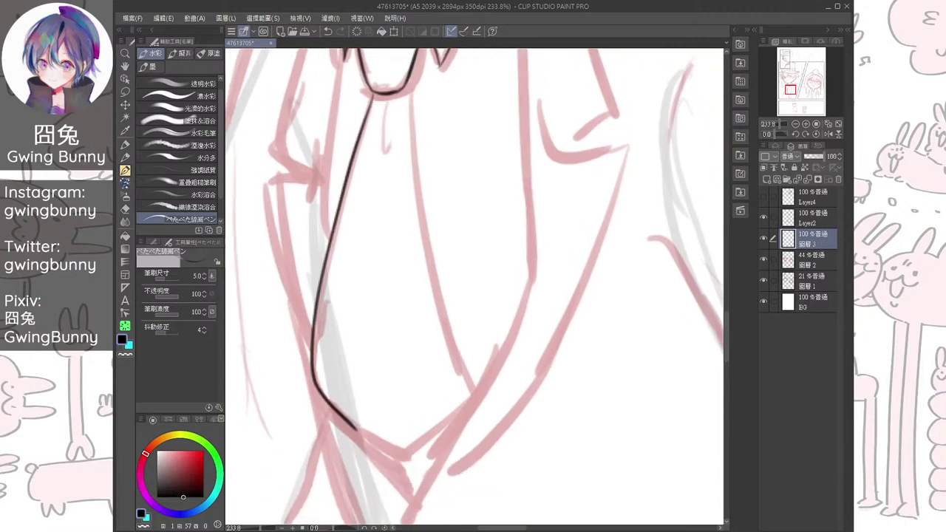
mouse_move(404, 96)
mouse_down()
mouse_move(484, 405)
mouse_move(415, 165)
mouse_move(425, 221)
mouse_up()
scroll(426, 218, up, 4)
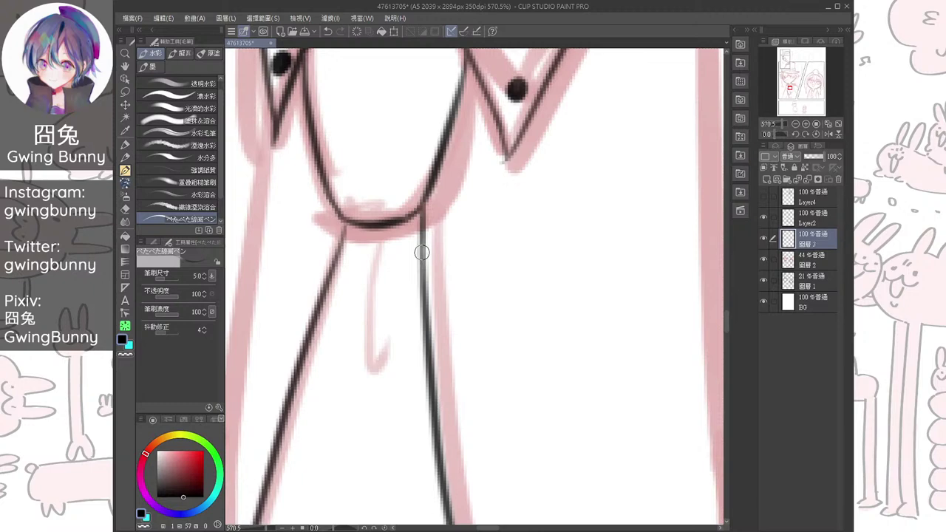
Ink the thin looped fold line under the tie knot and darken the corners where the knot meets the collar
drag(376, 231, 367, 366)
scroll(373, 332, up, 4)
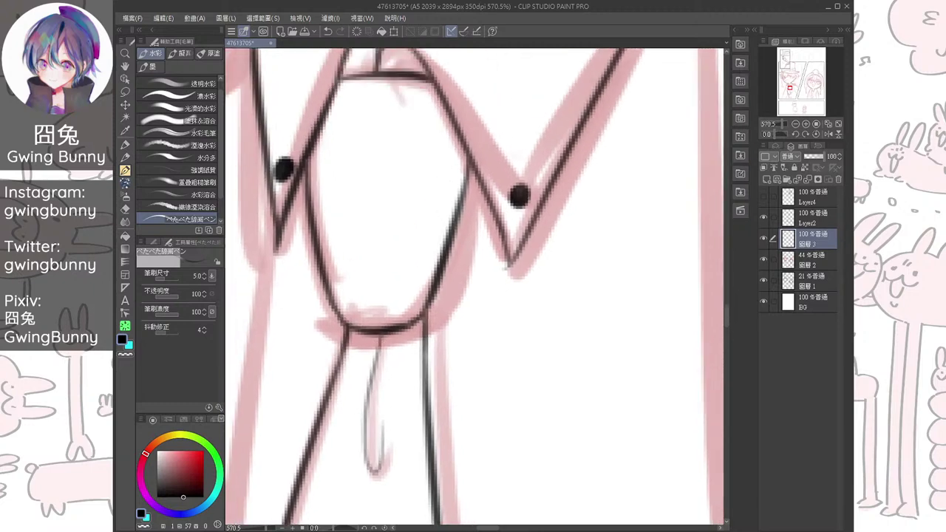
mouse_move(310, 245)
mouse_down()
mouse_move(308, 230)
mouse_move(306, 238)
mouse_up()
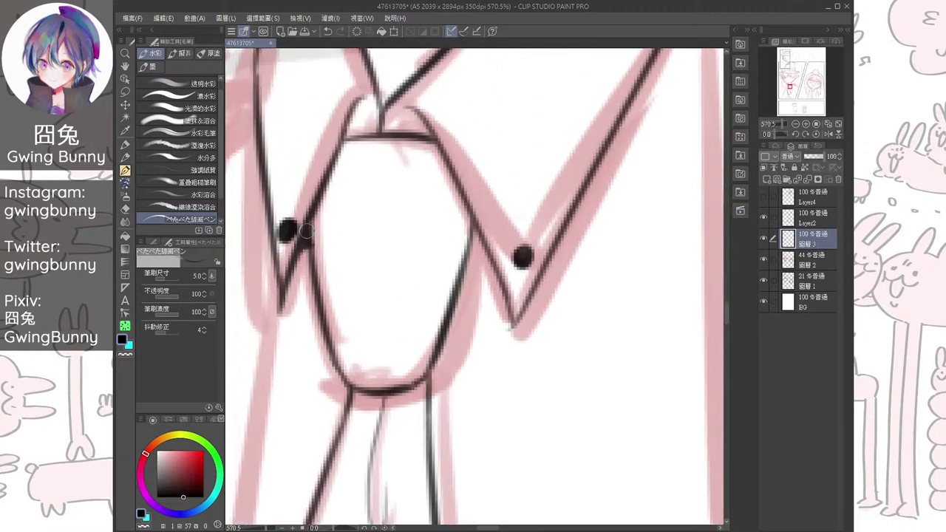
mouse_move(469, 249)
mouse_down()
mouse_move(478, 229)
mouse_move(470, 248)
mouse_up()
mouse_move(361, 102)
mouse_down()
mouse_move(407, 109)
mouse_move(401, 122)
mouse_move(409, 112)
mouse_move(424, 137)
mouse_up()
scroll(476, 233, down, 5)
Fill a small black shadow inside the near collar's top fold just below the jaw
drag(475, 234, 419, 328)
scroll(529, 164, up, 5)
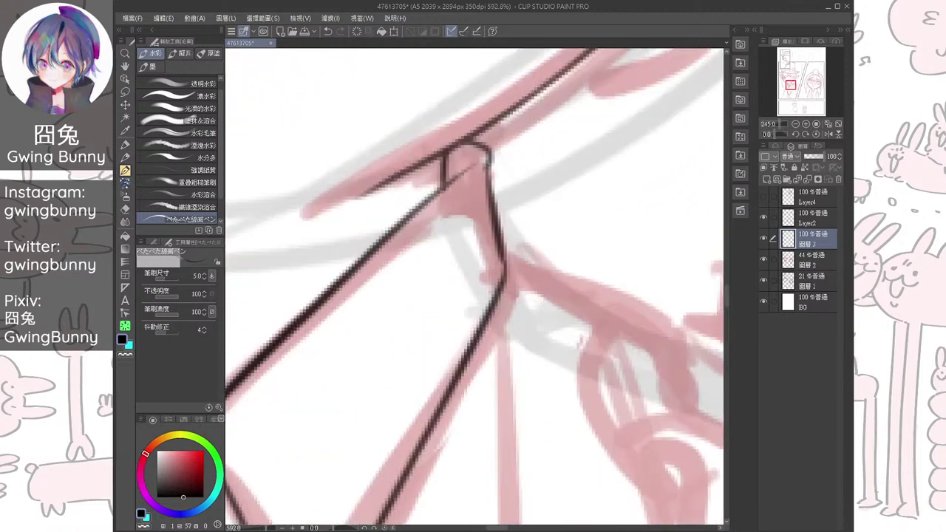
mouse_move(447, 181)
mouse_down()
mouse_move(465, 152)
mouse_move(457, 173)
mouse_up()
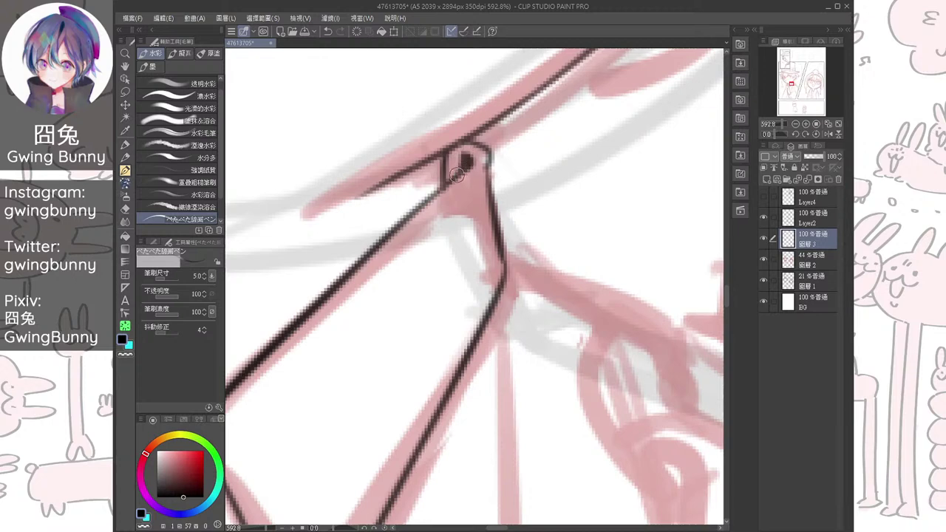
scroll(457, 174, down, 4)
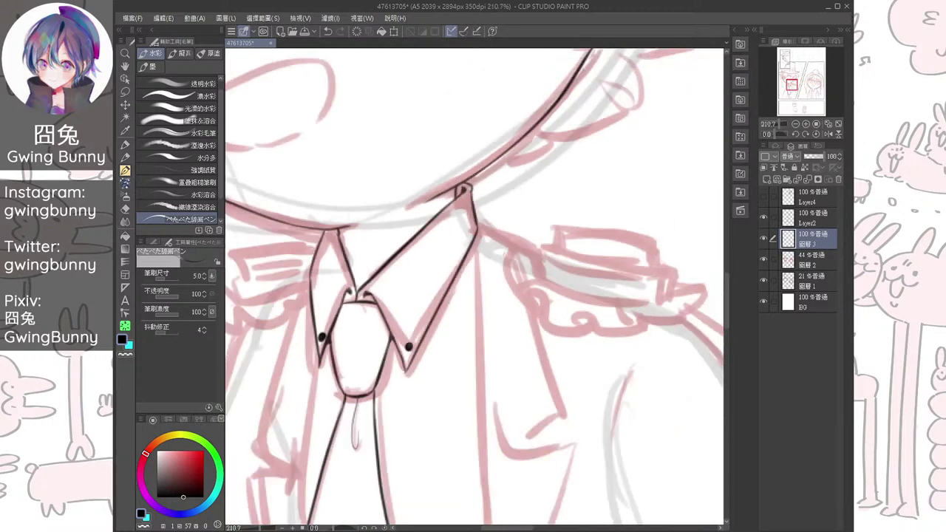
Ink the thin shirt-front edge from the far collar flap's tip down toward the tie's tail
mouse_move(451, 392)
mouse_down()
mouse_move(503, 233)
mouse_move(501, 173)
mouse_move(495, 184)
mouse_up()
mouse_move(362, 138)
mouse_down()
mouse_move(346, 217)
mouse_move(341, 319)
mouse_up()
scroll(295, 267, up, 2)
key(ctrl+z)
mouse_move(385, 101)
mouse_down()
mouse_move(359, 321)
mouse_move(345, 348)
mouse_up()
mouse_move(373, 130)
mouse_down()
mouse_move(347, 325)
mouse_move(356, 358)
mouse_move(332, 444)
mouse_up()
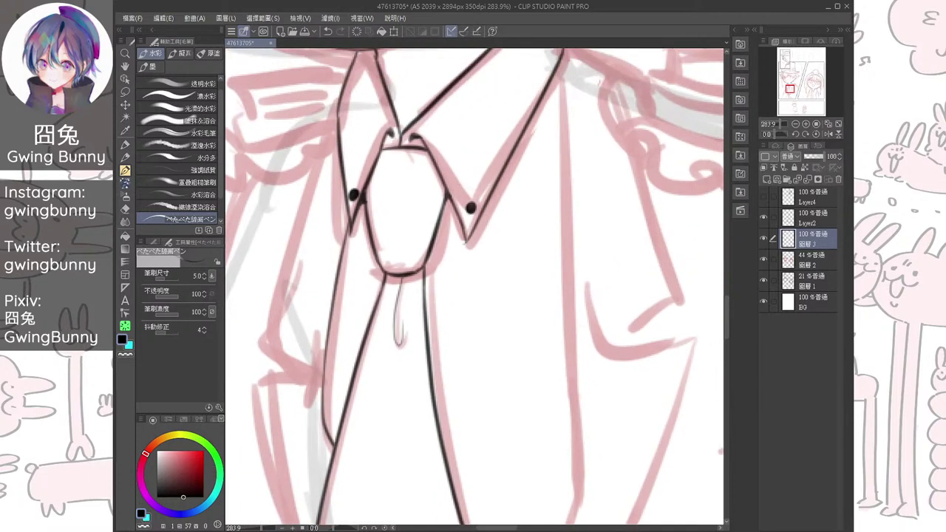
Redraw the lower end of the far shirt-front edge so it curves in to meet the tie's tail
scroll(505, 211, down, 2)
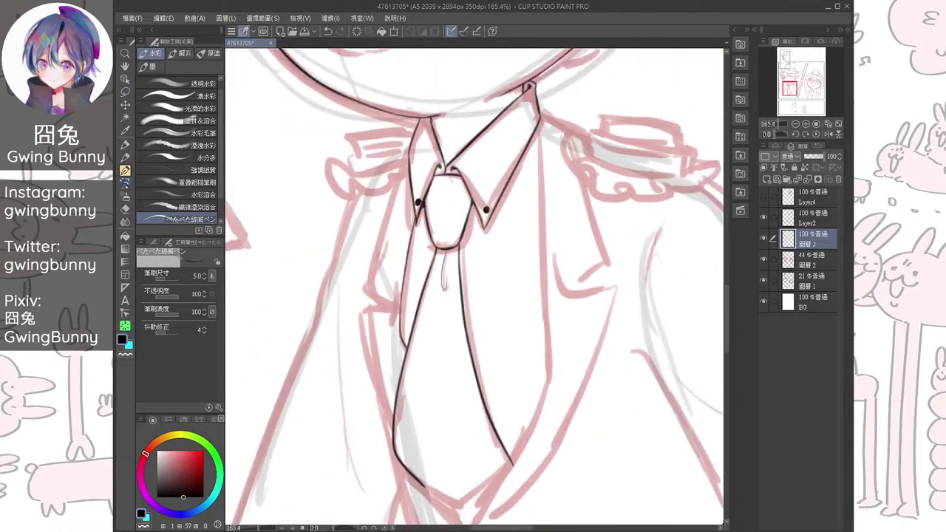
scroll(451, 321, up, 2)
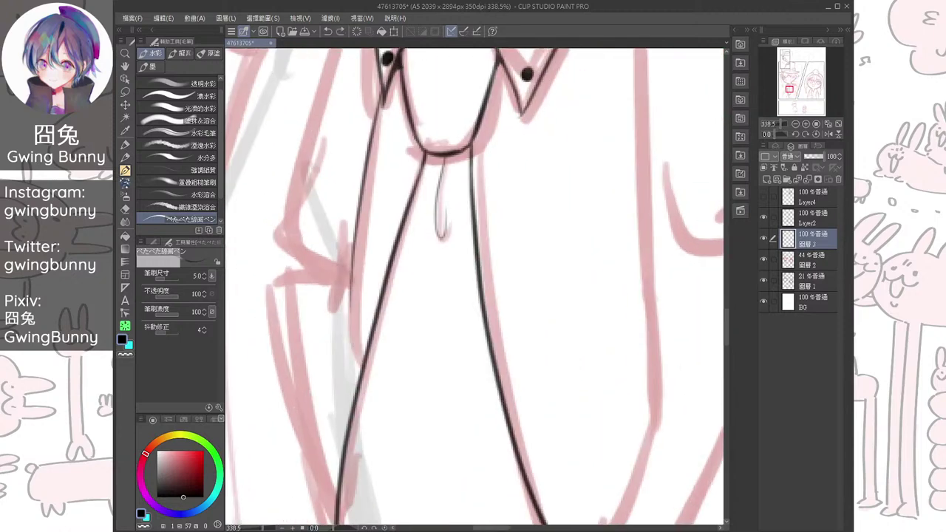
drag(349, 283, 361, 369)
scroll(360, 370, up, 2)
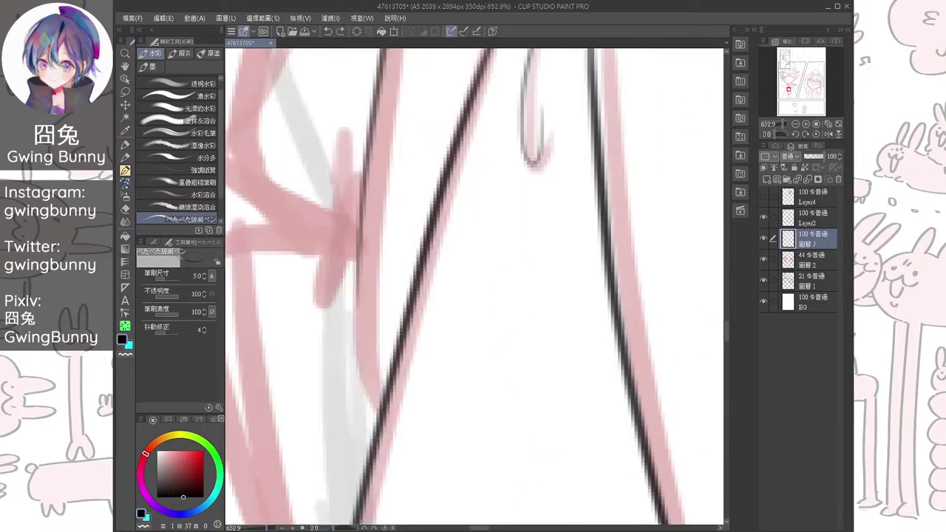
mouse_move(361, 235)
mouse_down()
mouse_move(365, 390)
mouse_move(380, 421)
mouse_up()
drag(414, 281, 409, 418)
scroll(438, 264, down, 4)
drag(458, 295, 439, 265)
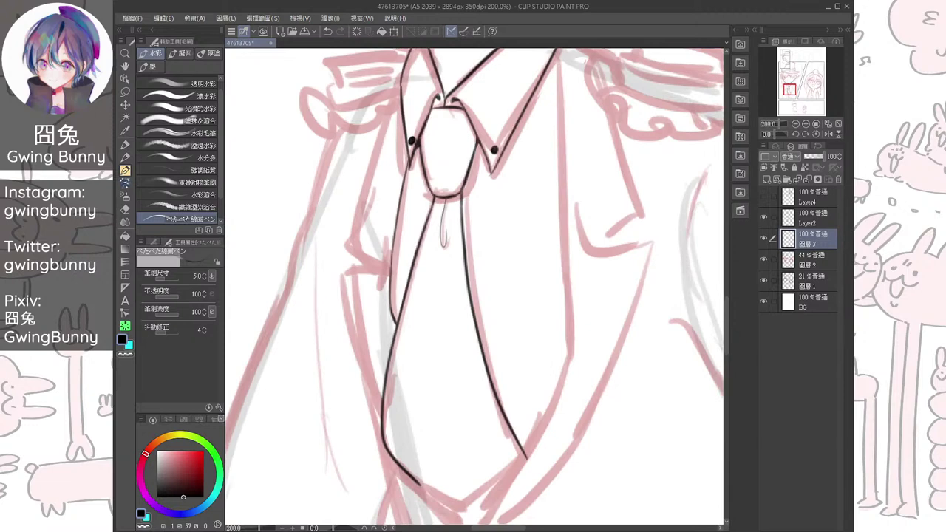
Flip the canvas horizontally and ink the near lapel's inner edge from the collar down beside the tie
key(h)
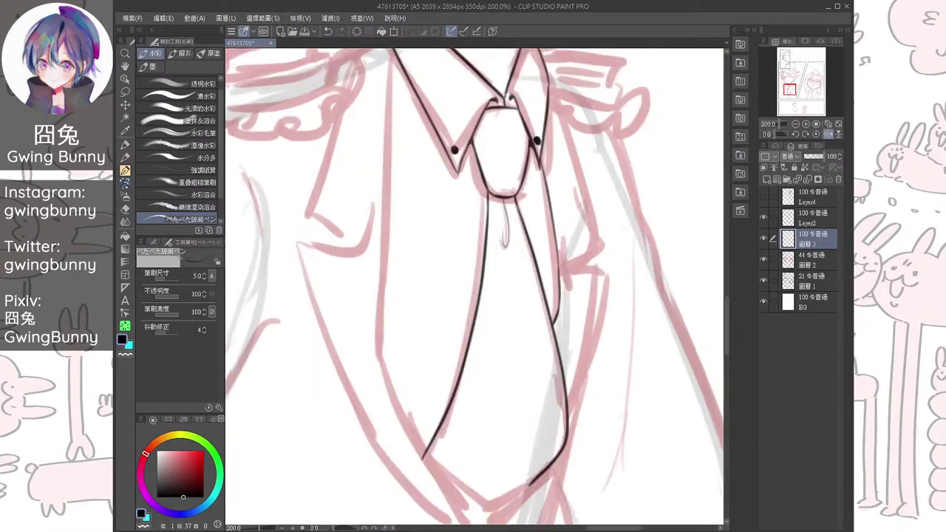
drag(473, 281, 461, 308)
mouse_move(377, 68)
mouse_down()
mouse_move(367, 341)
mouse_move(379, 425)
mouse_up()
scroll(443, 503, up, 3)
scroll(475, 287, down, 4)
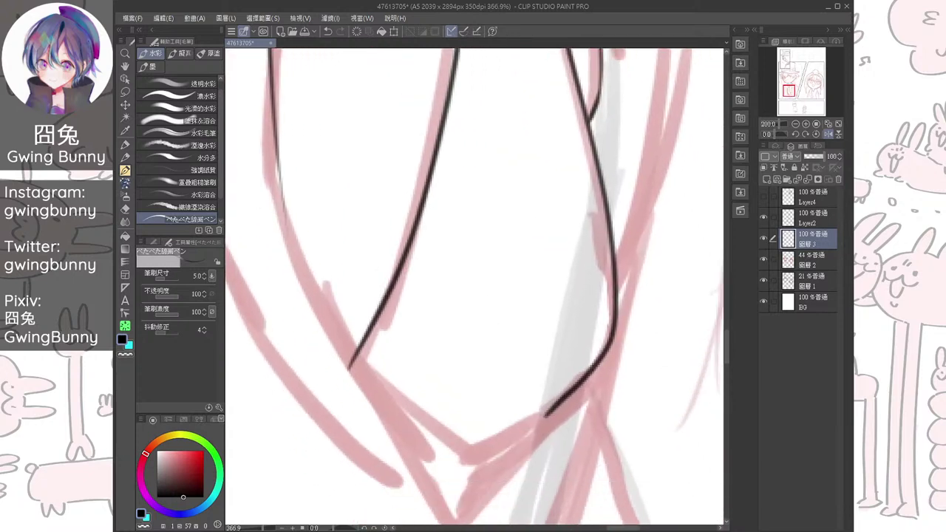
Continue the near lapel's inner edge past the end of the tie's edge to the point where the jacket fronts meet
mouse_move(281, 183)
mouse_down()
mouse_move(290, 231)
mouse_move(461, 494)
mouse_move(478, 404)
mouse_up()
key(ctrl+z)
mouse_move(295, 109)
mouse_down()
mouse_move(309, 155)
mouse_move(472, 456)
mouse_up()
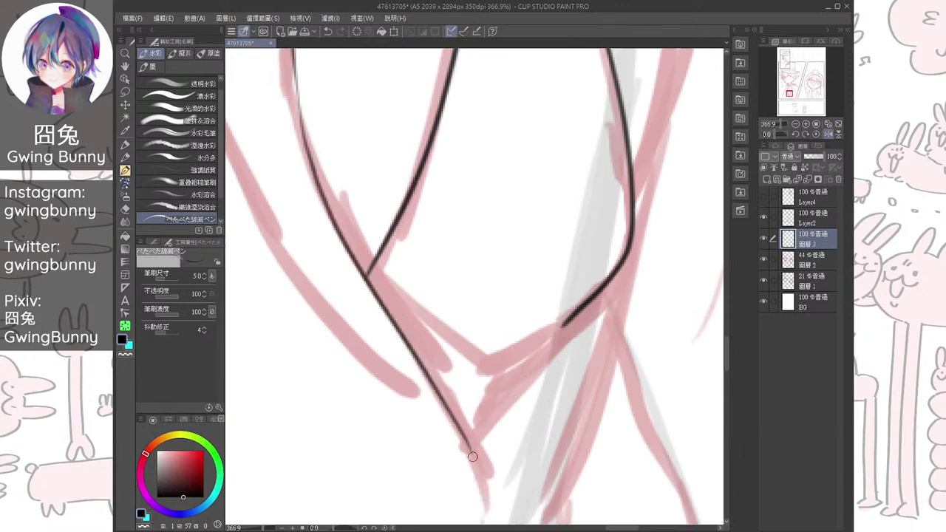
drag(444, 244, 517, 414)
drag(365, 222, 379, 315)
mouse_move(443, 295)
mouse_down()
mouse_move(467, 387)
mouse_move(467, 365)
mouse_up()
Thicken the upper stretch of the near lapel's inner edge just below the collar
scroll(387, 313, up, 4)
key(ctrl+z)
drag(394, 260, 412, 402)
drag(399, 288, 422, 440)
mouse_move(422, 111)
mouse_down()
mouse_move(446, 481)
mouse_move(437, 447)
mouse_up()
scroll(688, 236, down, 4)
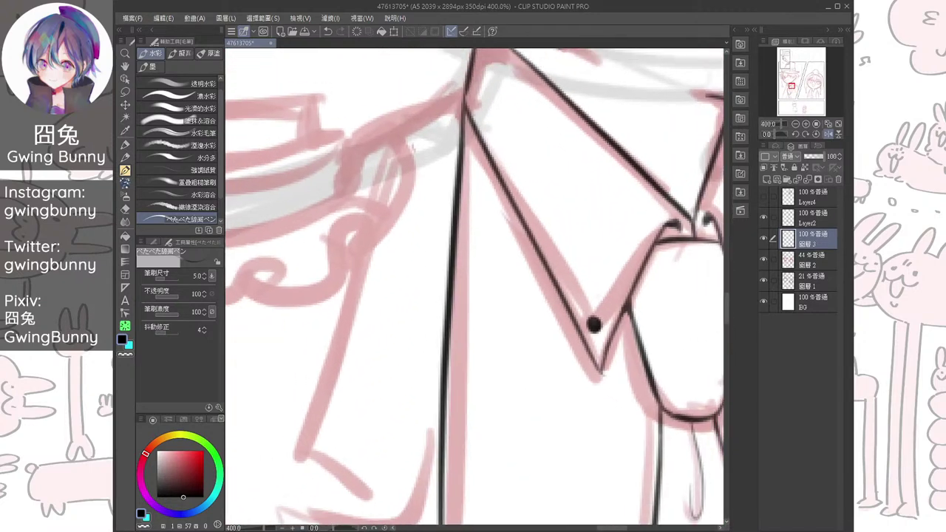
Ink the near lapel's short top fold running from the collar out toward the shoulder
scroll(467, 145, down, 2)
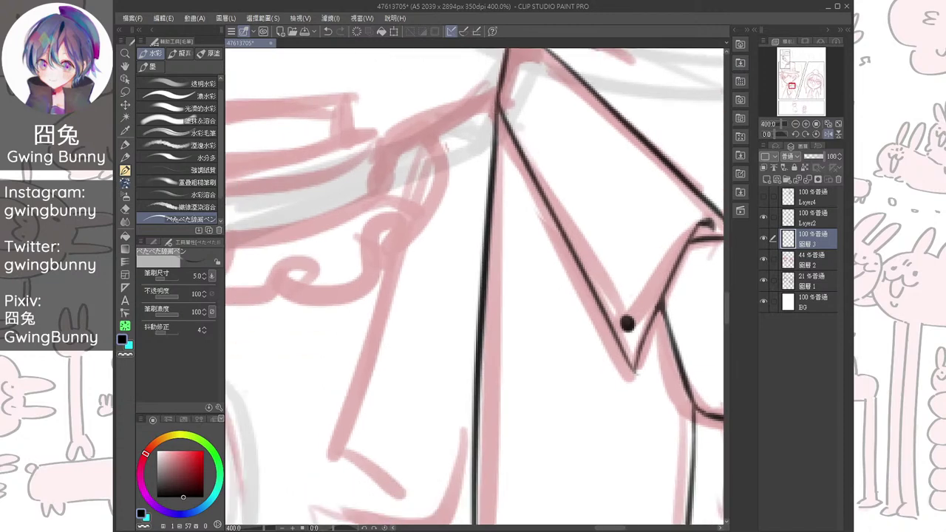
mouse_move(488, 116)
mouse_down()
mouse_move(434, 160)
mouse_move(447, 128)
mouse_move(432, 361)
mouse_move(410, 297)
mouse_up()
key(ctrl+z)
mouse_move(419, 73)
mouse_down()
mouse_move(380, 266)
mouse_move(354, 336)
mouse_up()
key(ctrl+z)
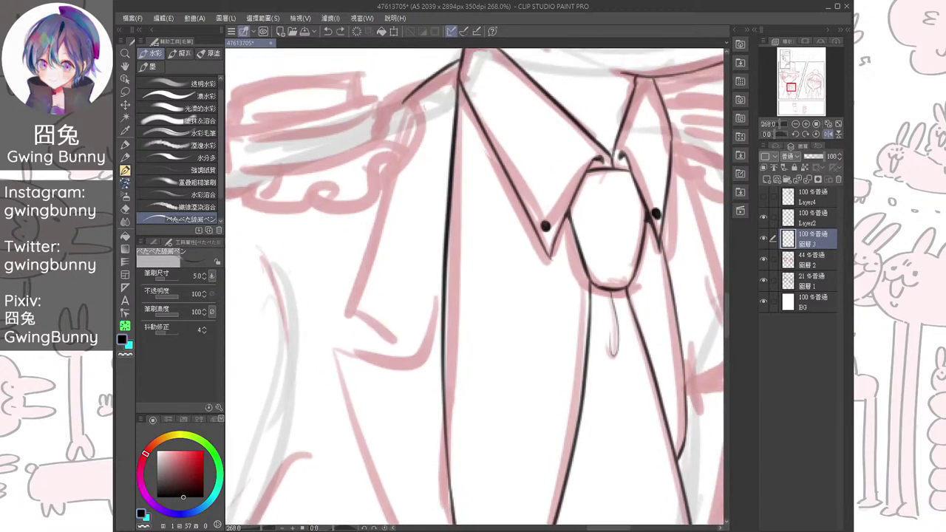
Ink the near lapel's upper outer edge, its angular notch and the long outer edge below the notch
mouse_move(404, 99)
mouse_down()
mouse_move(360, 306)
mouse_move(413, 332)
mouse_move(355, 349)
mouse_move(389, 186)
mouse_move(371, 185)
mouse_move(333, 107)
mouse_move(424, 375)
mouse_move(550, 502)
mouse_move(504, 376)
mouse_up()
drag(480, 200, 533, 455)
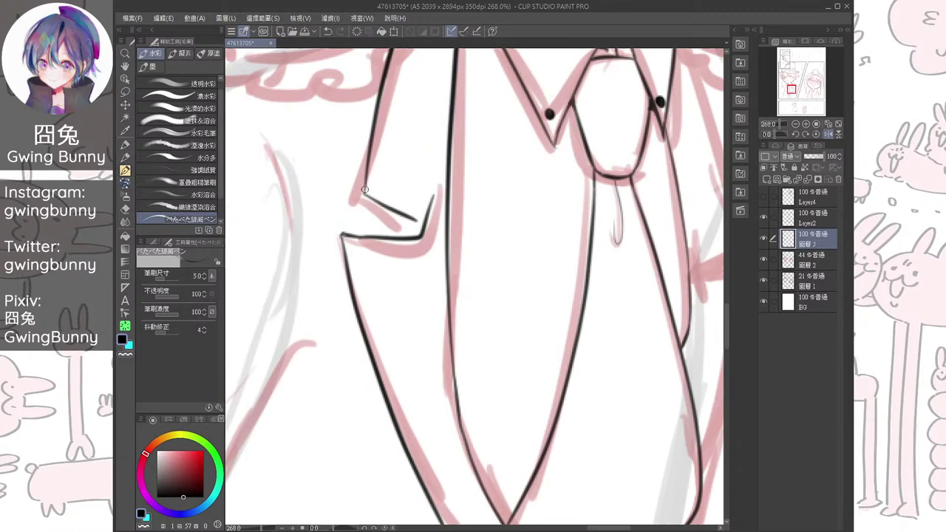
drag(421, 227, 413, 382)
Restore the unflipped view and ink the near lapel's bottom corner and closing edge toward the jacket's meeting point
click(828, 134)
drag(443, 414, 503, 164)
drag(488, 385, 464, 233)
mouse_move(435, 381)
mouse_down()
mouse_move(426, 404)
mouse_move(448, 444)
mouse_up()
key(ctrl+minus)
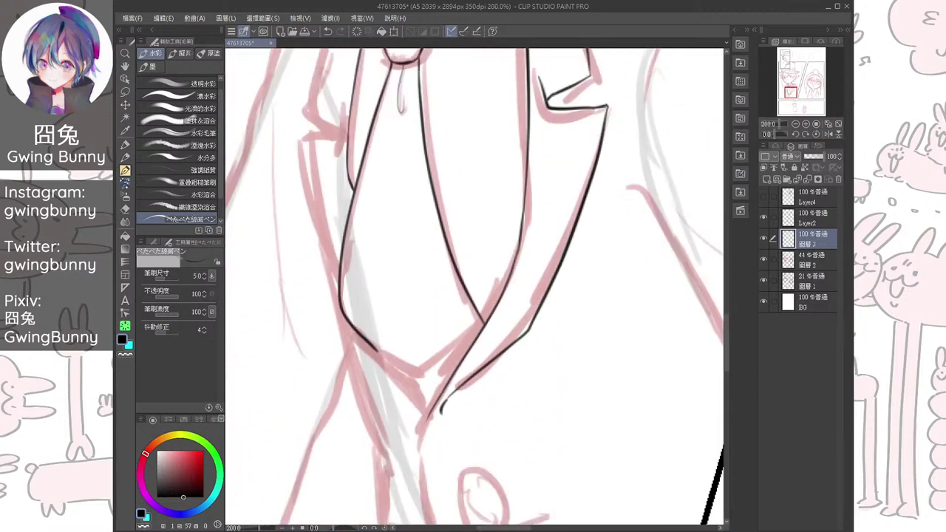
Ink the outline of the far epaulette's lower band beside the collar
drag(443, 310, 450, 406)
drag(450, 333, 516, 507)
scroll(401, 250, up, 2)
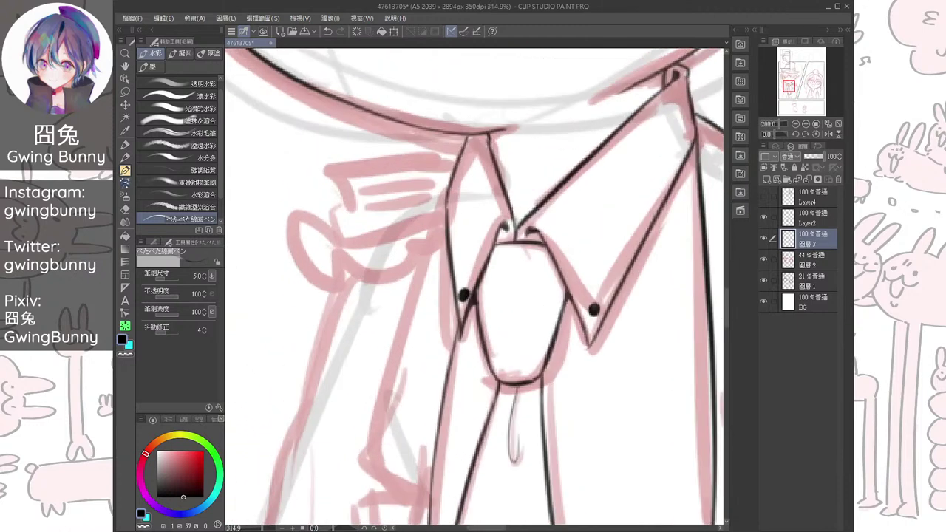
mouse_move(334, 196)
mouse_down()
mouse_move(344, 229)
mouse_move(448, 212)
mouse_move(446, 246)
mouse_move(480, 284)
mouse_up()
drag(370, 252, 480, 235)
scroll(426, 204, up, 1)
mouse_move(358, 276)
mouse_down()
mouse_move(481, 257)
mouse_move(470, 247)
mouse_up()
key(ctrl+z)
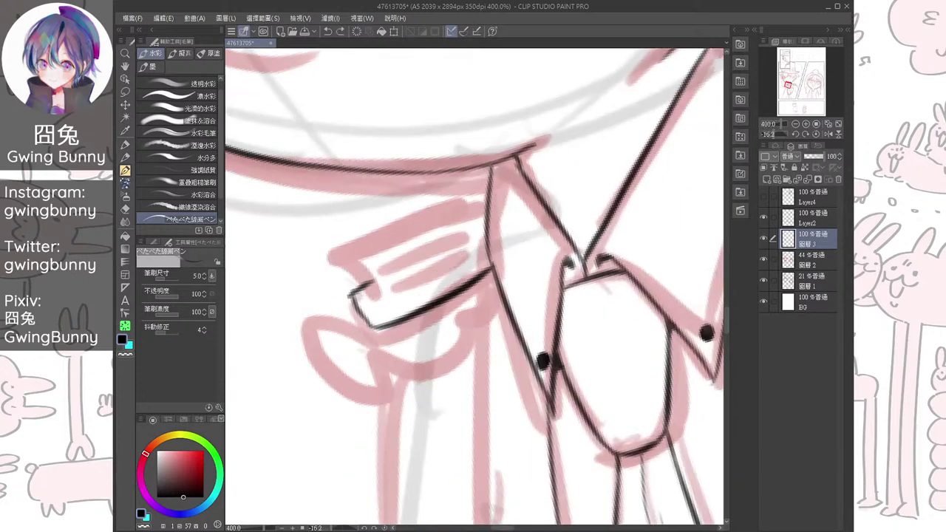
drag(359, 296, 486, 235)
key(ctrl+at)
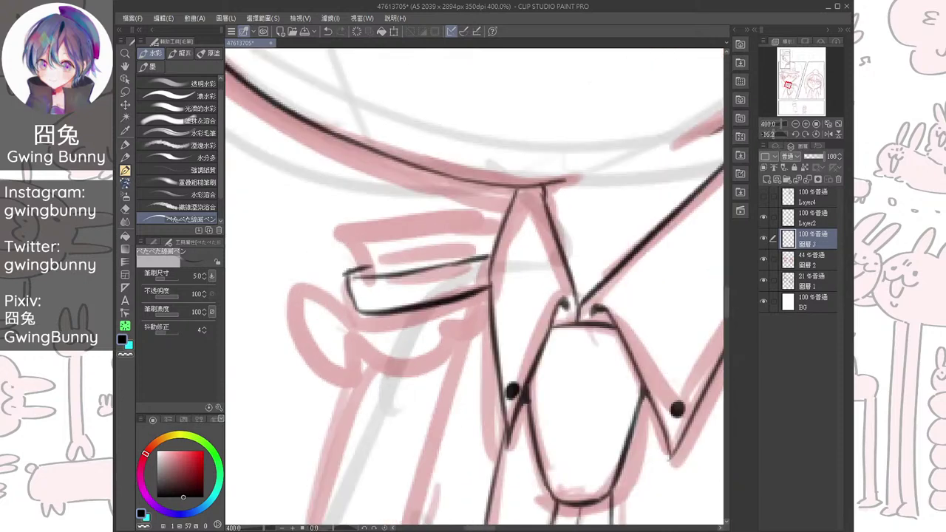
Ink the outline of the far epaulette's upper band, stacked on the lower one
mouse_move(370, 233)
mouse_down()
mouse_move(371, 259)
mouse_move(482, 243)
mouse_up()
key(ctrl+z)
drag(370, 226, 494, 213)
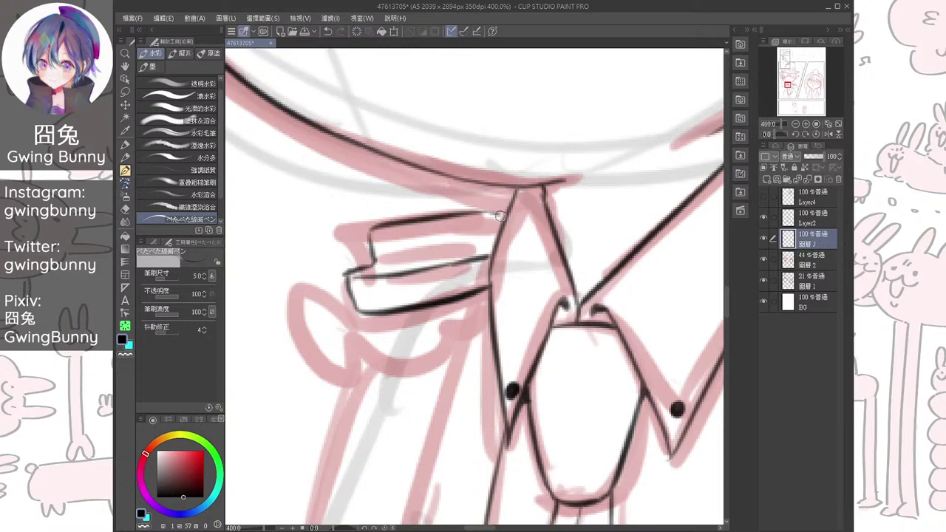
drag(373, 261, 489, 245)
key(ctrl+z)
drag(374, 260, 492, 239)
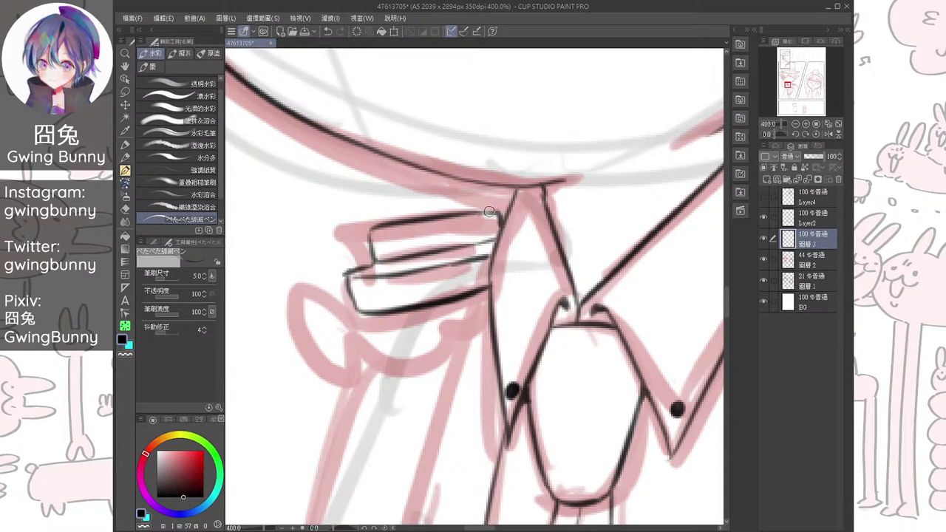
Ink the wavy ruffle with its curled outer end beneath the far epaulette
mouse_move(350, 308)
mouse_down()
mouse_move(346, 374)
mouse_move(434, 353)
mouse_move(441, 328)
mouse_move(489, 325)
mouse_move(436, 338)
mouse_up()
drag(477, 298, 476, 317)
drag(334, 339, 364, 316)
drag(346, 373, 356, 354)
mouse_move(401, 314)
mouse_down()
mouse_move(393, 346)
mouse_move(405, 320)
mouse_up()
mouse_move(332, 300)
mouse_down()
mouse_move(361, 314)
mouse_move(349, 324)
mouse_move(443, 414)
mouse_up()
key(ctrl+z)
drag(342, 353, 316, 376)
drag(357, 341, 364, 361)
key(ctrl+at)
scroll(441, 330, down, 3)
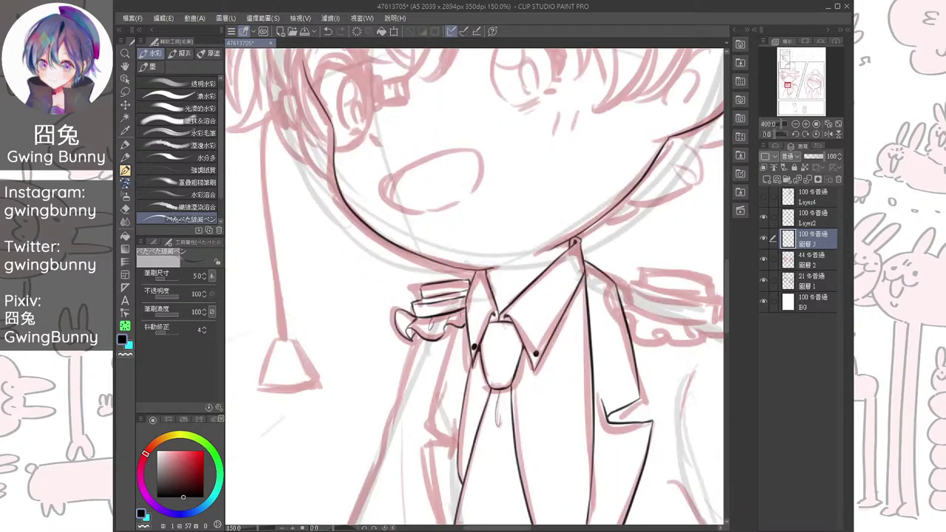
Ink the far lapel's upper outer edge from the ruffle down to the top of its notch
drag(444, 330, 425, 294)
drag(473, 325, 464, 265)
mouse_move(427, 232)
mouse_down()
mouse_move(397, 320)
mouse_move(423, 349)
mouse_up()
scroll(474, 286, down, 2)
key(ctrl+z)
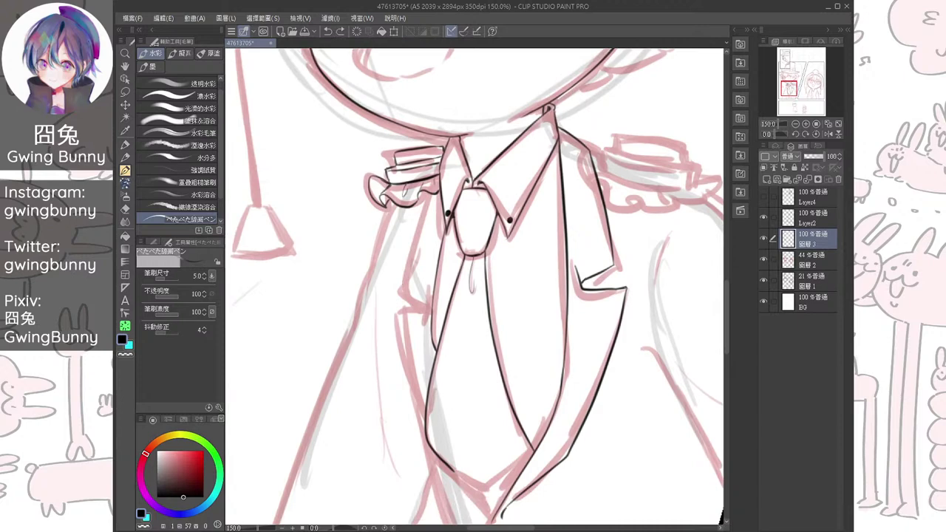
mouse_move(427, 196)
mouse_down()
mouse_move(400, 288)
mouse_move(426, 306)
mouse_up()
scroll(474, 286, up, 2)
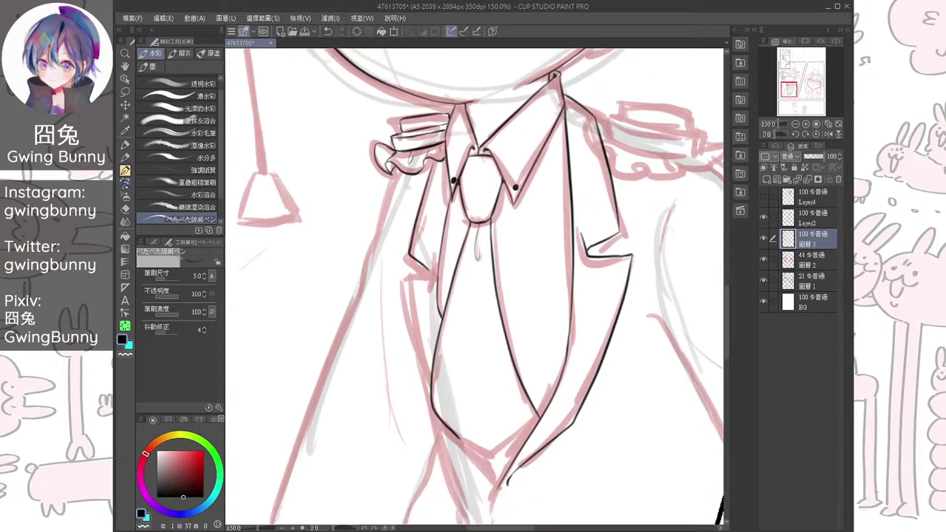
Ink the far lapel's notch underside and its lower outer edge down to the tie
mouse_move(427, 253)
mouse_down()
mouse_move(399, 280)
mouse_move(428, 414)
mouse_up()
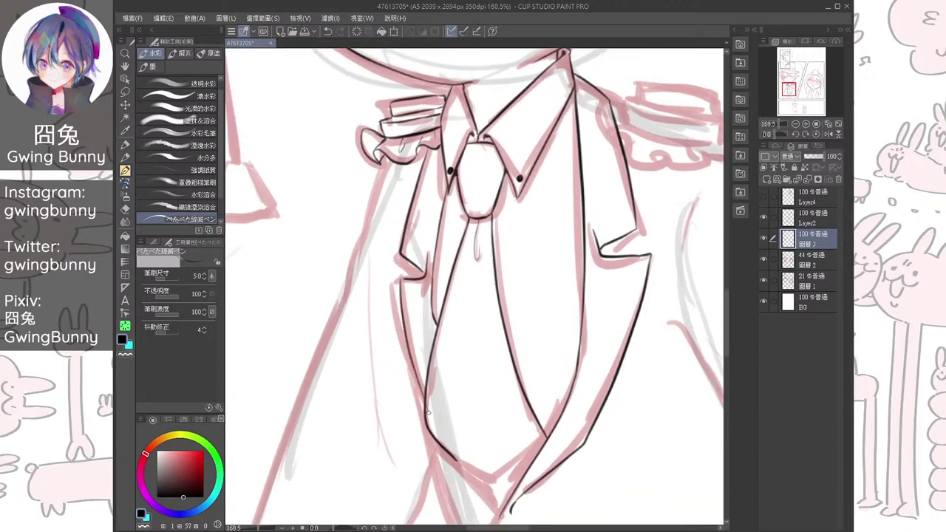
scroll(474, 287, up, 2)
key(ctrl+z)
mouse_move(390, 197)
mouse_down()
mouse_move(422, 346)
mouse_move(410, 258)
mouse_up()
key(ctrl+plus)
Ink the far jacket edge from below the tie's tail to the point where both fronts meet
drag(443, 314, 496, 375)
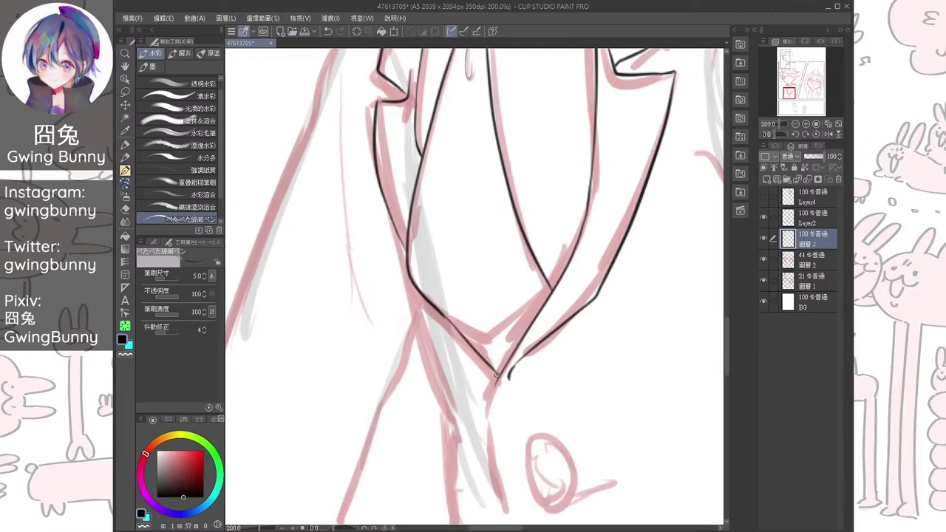
scroll(495, 374, up, 2)
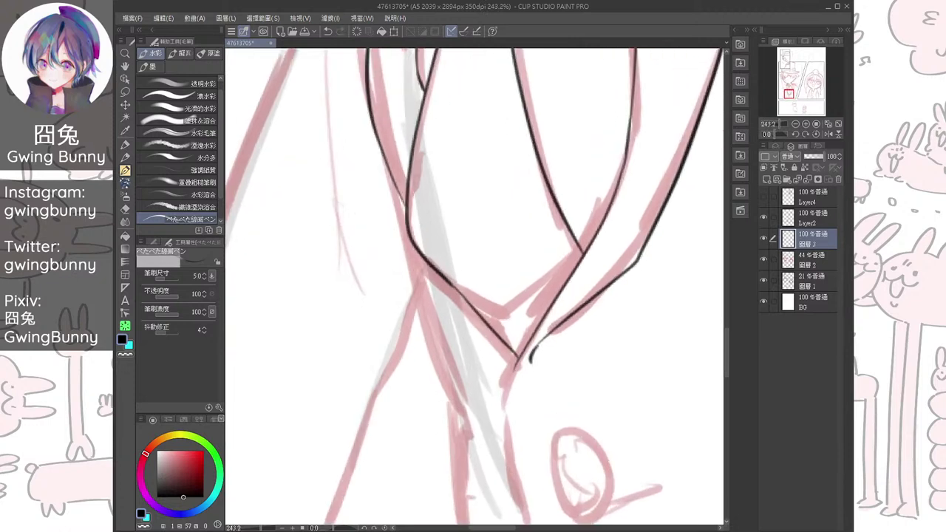
mouse_move(431, 266)
mouse_down()
mouse_move(457, 320)
mouse_move(502, 358)
mouse_move(501, 371)
mouse_up()
key(ctrl+z)
drag(488, 296, 514, 425)
scroll(418, 323, up, 5)
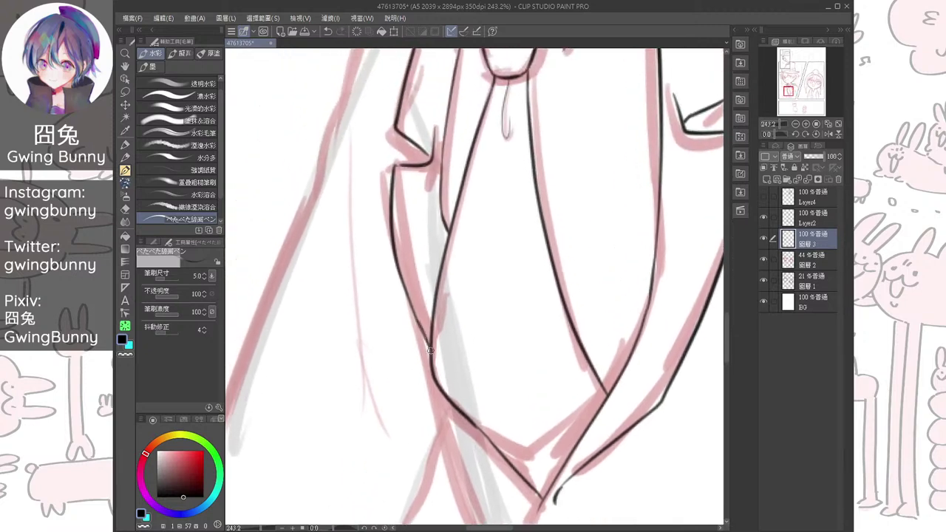
Strengthen the far lapel's lower outer edge where it meets the tie's tail
drag(393, 313, 432, 390)
drag(413, 349, 438, 409)
drag(458, 259, 496, 491)
drag(391, 226, 473, 226)
scroll(485, 278, down, 1)
Refine the ruffle's outline and small fold lines beneath the far epaulette
scroll(459, 259, down, 7)
mouse_move(485, 278)
mouse_down()
mouse_move(436, 282)
mouse_move(479, 318)
mouse_up()
scroll(611, 202, up, 7)
scroll(465, 292, down, 7)
mouse_move(304, 197)
mouse_down()
mouse_move(349, 141)
mouse_move(375, 137)
mouse_move(418, 235)
mouse_up()
scroll(418, 235, up, 1)
scroll(421, 238, up, 2)
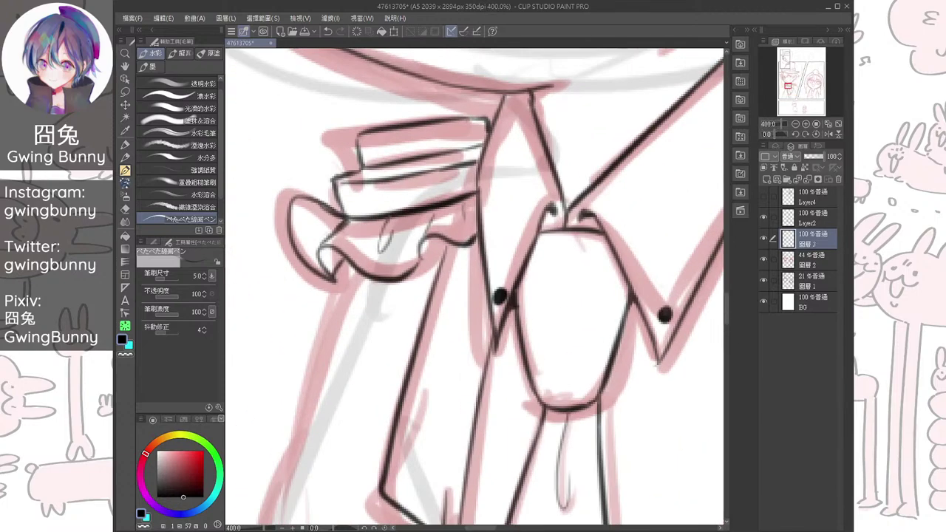
drag(426, 238, 422, 259)
scroll(423, 259, down, 5)
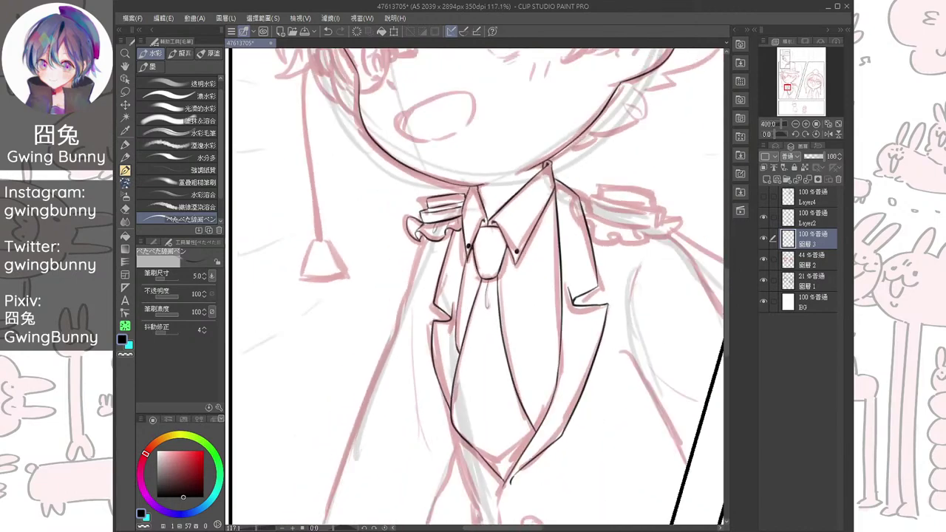
Ink the far jacket-front edge from the tie's tail down to the panel's lower border
drag(514, 474, 470, 296)
scroll(467, 339, up, 1)
scroll(468, 298, up, 1)
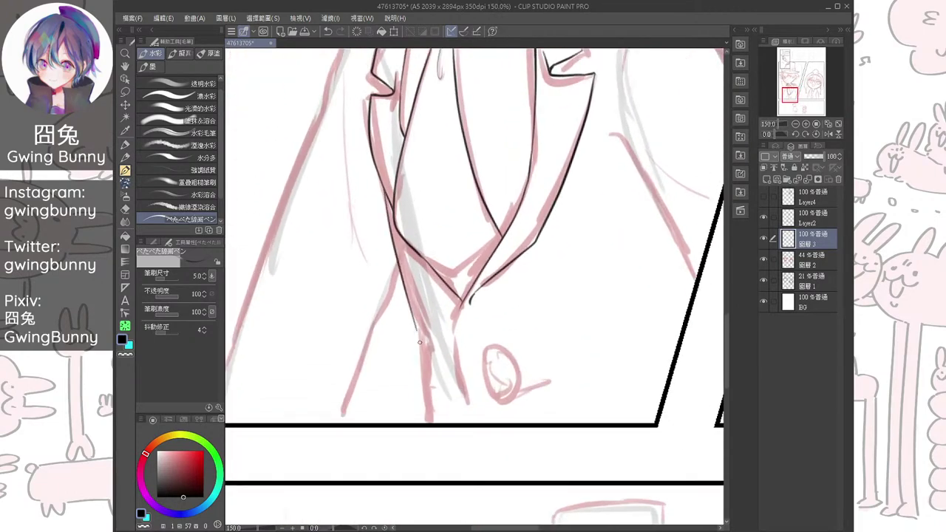
scroll(468, 297, up, 1)
mouse_move(366, 170)
mouse_down()
mouse_move(425, 357)
mouse_move(415, 463)
mouse_move(388, 425)
mouse_up()
scroll(427, 325, up, 1)
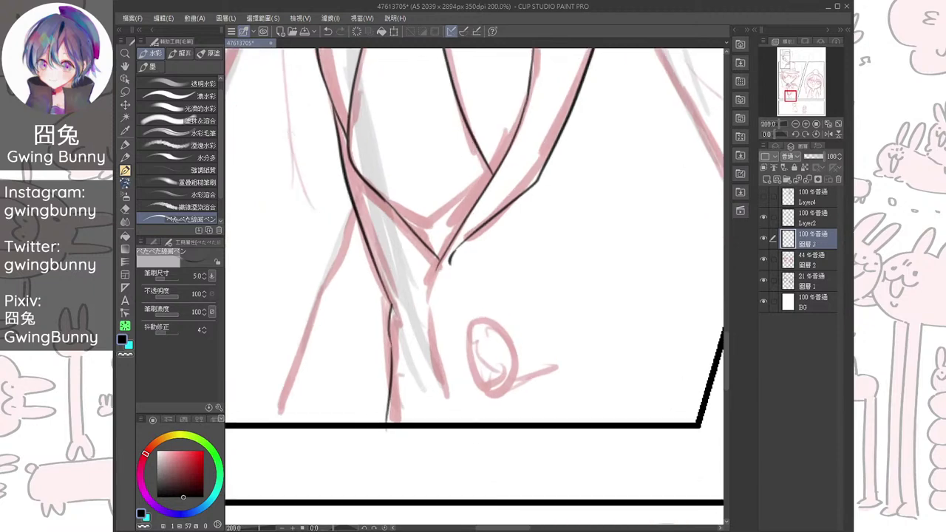
Ink the near jacket-front edge from the meeting point down to the panel border in a smooth outward curve
mouse_move(439, 261)
mouse_down()
mouse_move(432, 332)
mouse_move(450, 410)
mouse_up()
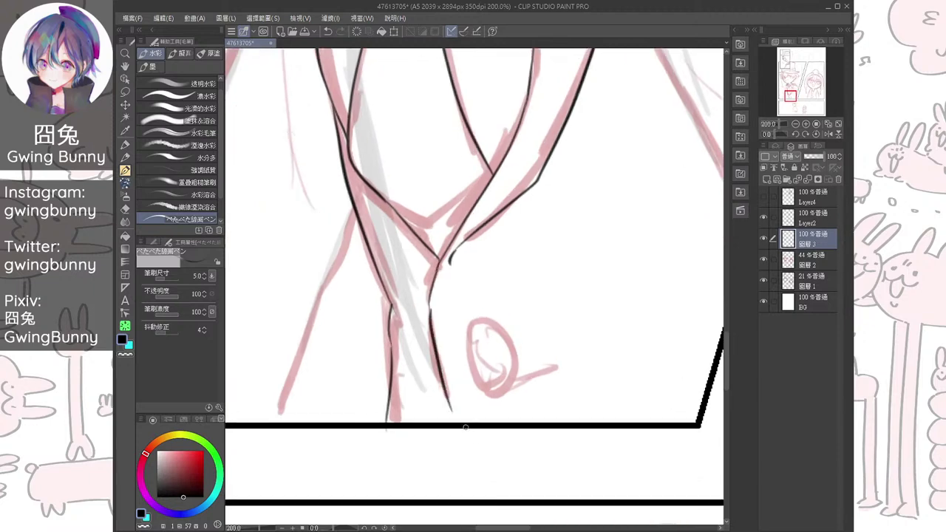
scroll(465, 427, up, 3)
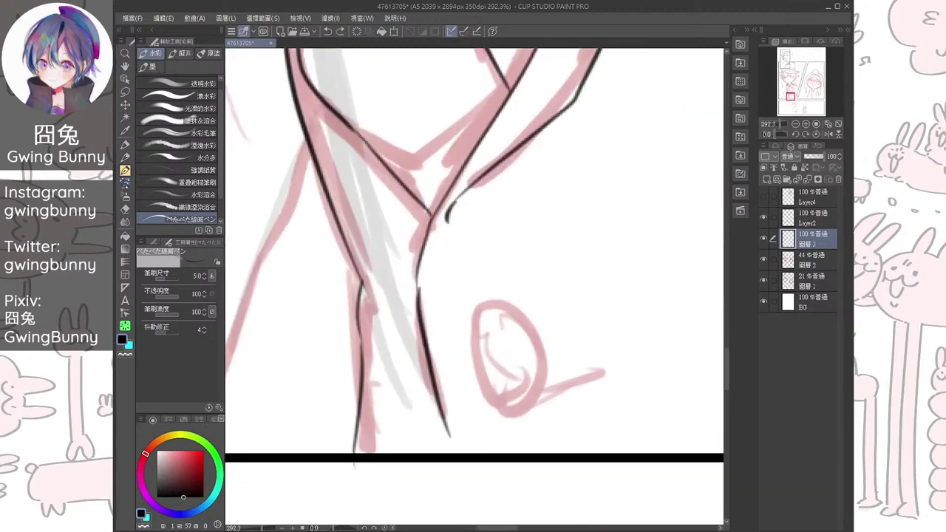
key(ctrl+z)
mouse_move(413, 286)
mouse_down()
mouse_move(434, 415)
mouse_move(458, 454)
mouse_up()
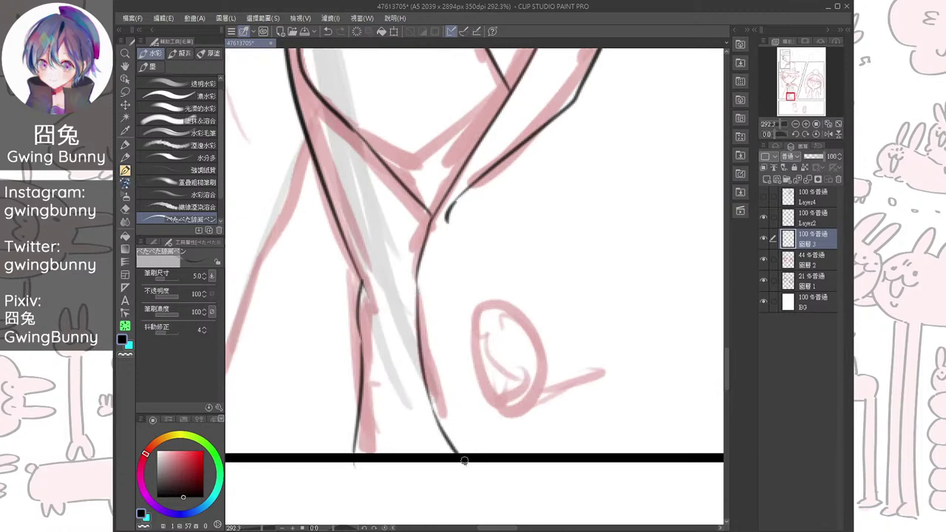
Erase the jacket line ends that overrun the panel border and touch up the far edge's lower end
key(e)
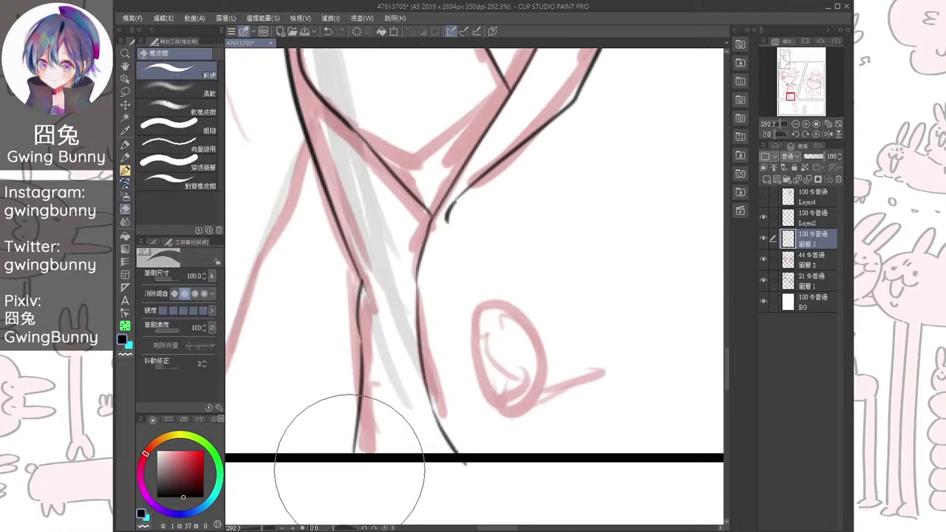
key(b)
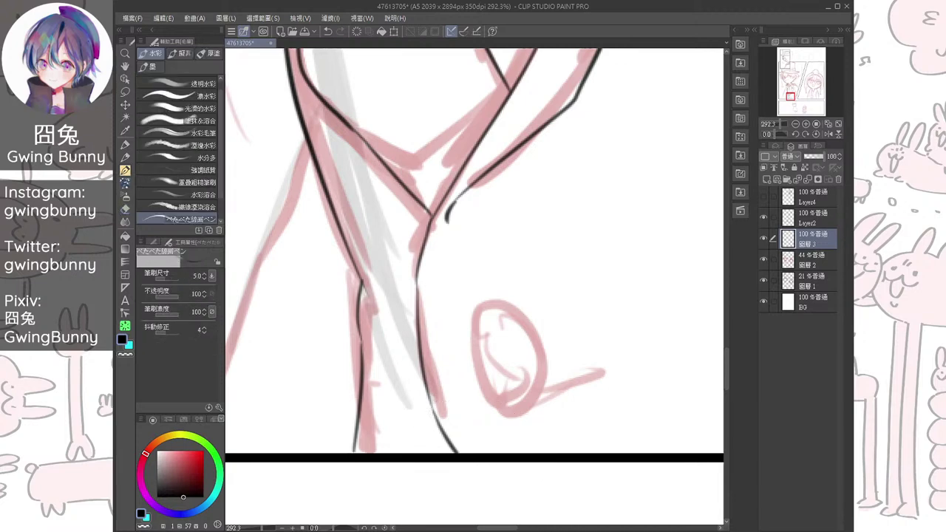
drag(356, 431, 353, 453)
mouse_move(445, 436)
mouse_down()
mouse_move(455, 450)
mouse_move(437, 472)
mouse_up()
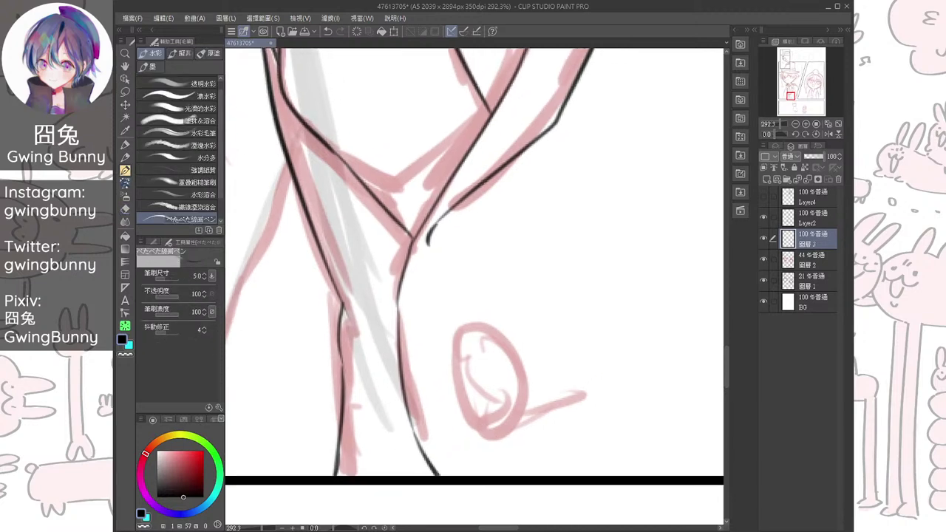
Touch up the far jacket-front edge just below its bend
drag(340, 354, 342, 375)
key(e)
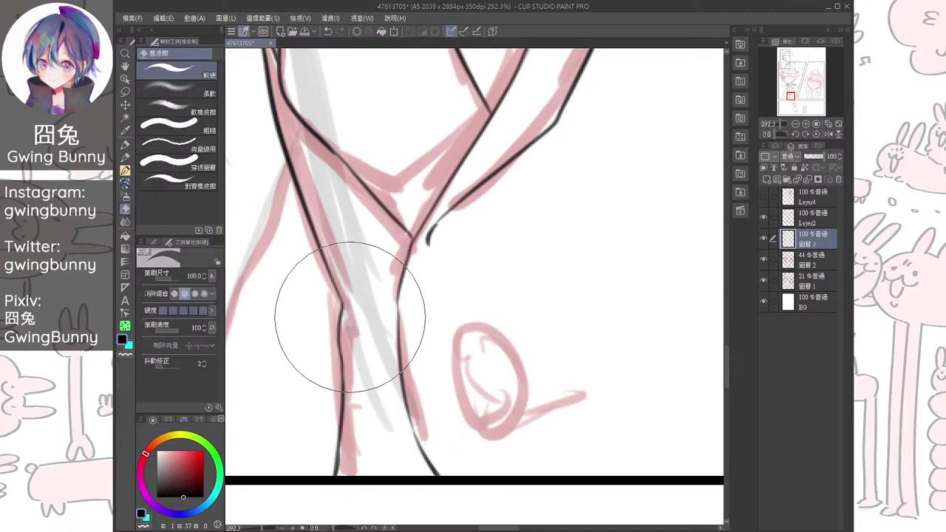
key(b)
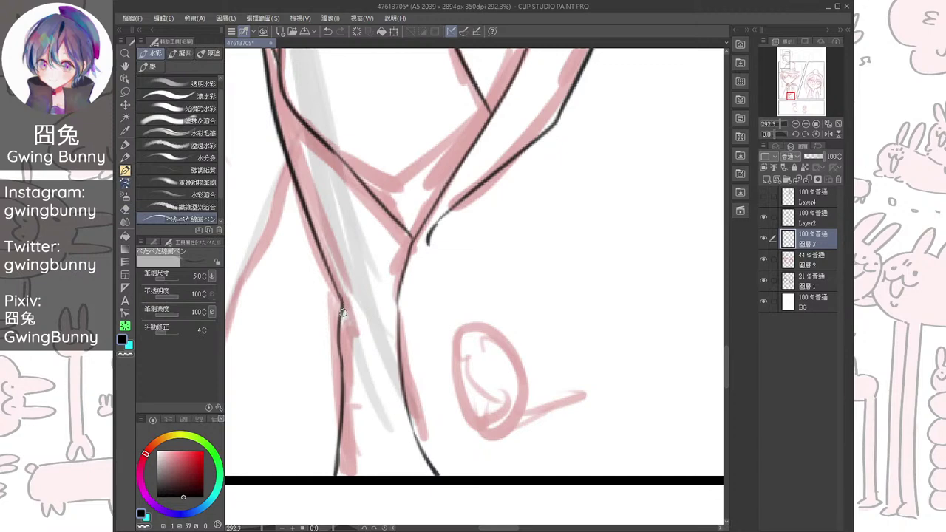
Ink the jacket button as an oval with a second rim line and a short slanted line extending from its lower edge
mouse_move(446, 373)
mouse_down()
mouse_move(479, 338)
mouse_move(499, 397)
mouse_move(490, 427)
mouse_move(499, 399)
mouse_up()
scroll(499, 400, up, 2)
key(ctrl+z)
drag(405, 369, 462, 469)
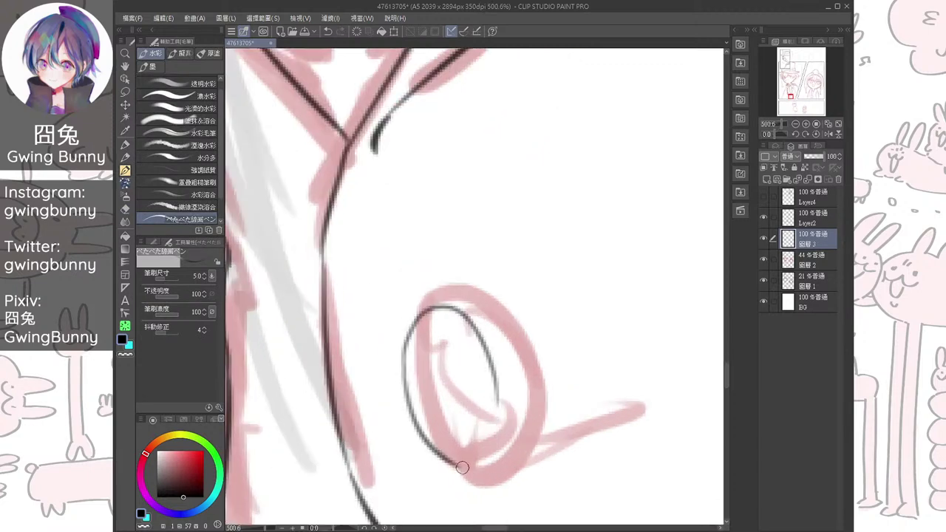
drag(498, 395, 461, 467)
mouse_move(454, 308)
mouse_down()
mouse_move(479, 317)
mouse_move(498, 450)
mouse_move(477, 465)
mouse_move(473, 316)
mouse_move(481, 320)
mouse_up()
scroll(490, 458, down, 2)
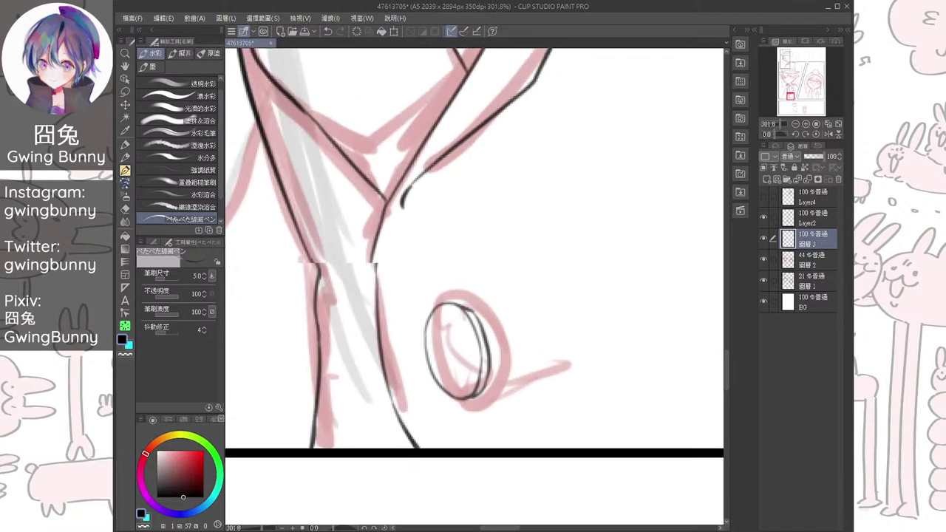
drag(462, 387, 545, 351)
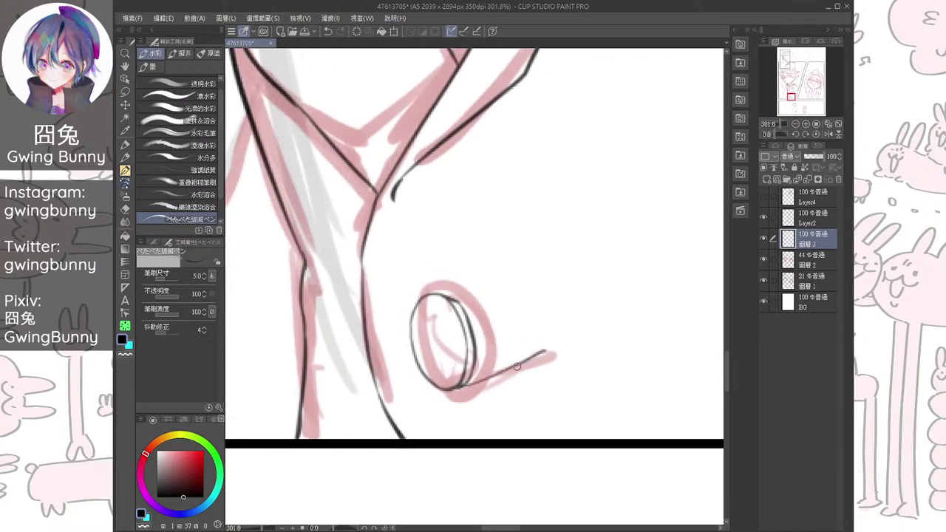
Ink the near epaulette's curved lower band from the lapel out to the shoulder's edge
scroll(517, 366, down, 5)
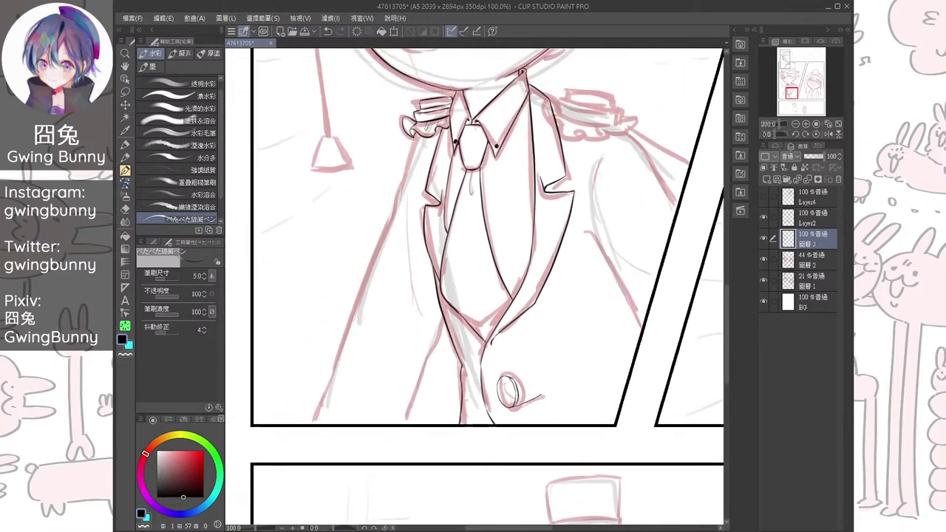
scroll(557, 443, down, 1)
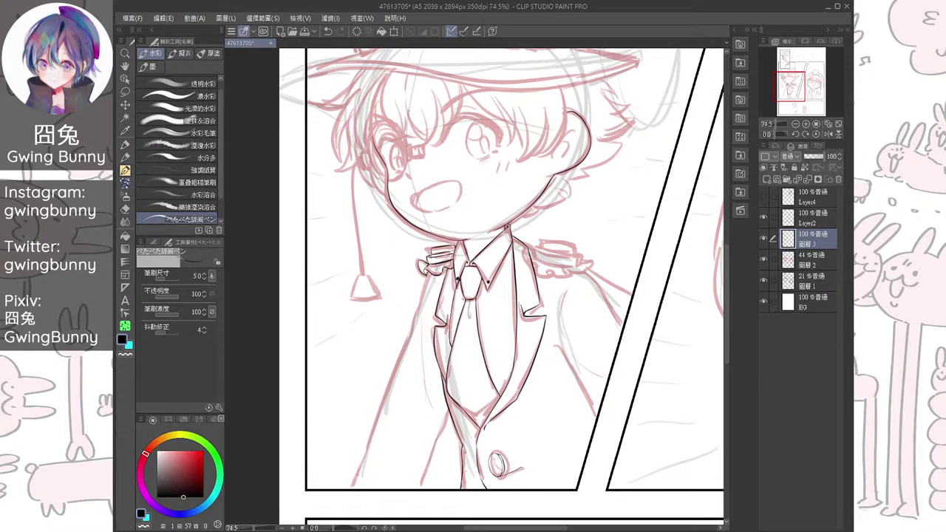
key(h)
key(ctrl+plus)
key(ctrl+plus)
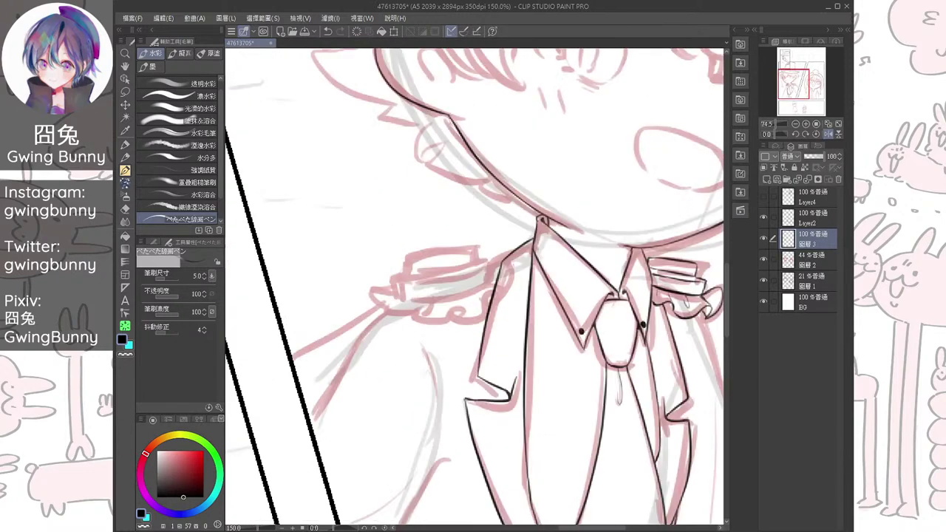
scroll(506, 316, up, 3)
mouse_move(351, 292)
mouse_down()
mouse_move(359, 325)
mouse_move(423, 331)
mouse_move(527, 293)
mouse_up()
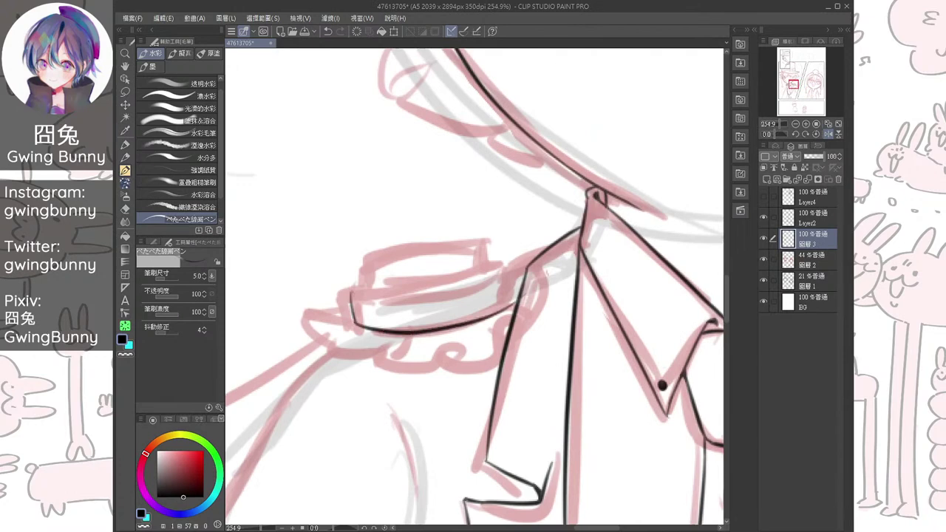
mouse_move(356, 292)
mouse_down()
mouse_move(518, 269)
mouse_move(518, 298)
mouse_up()
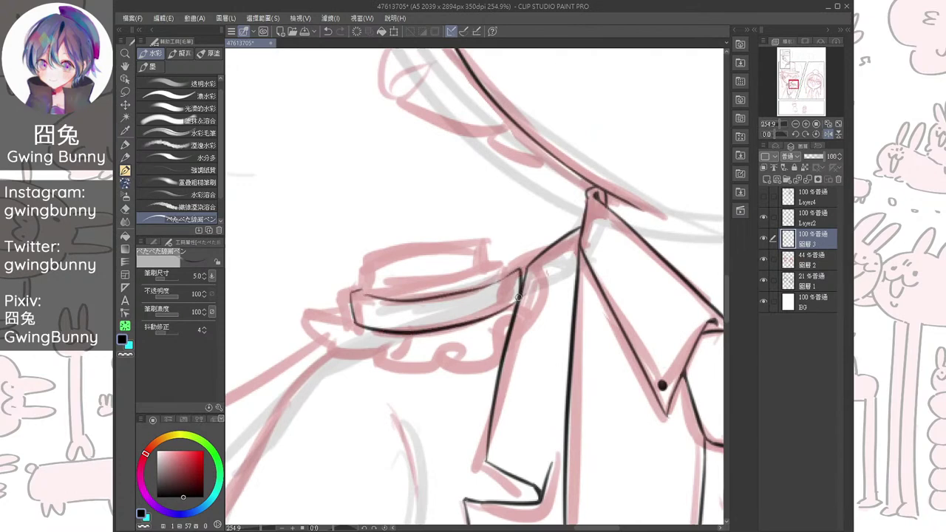
Ink the near epaulette's raised upper tier and close its short ends against the lower band
mouse_move(365, 275)
mouse_down()
mouse_move(502, 244)
mouse_move(491, 238)
mouse_up()
drag(453, 286, 487, 286)
key(ctrl+z)
mouse_move(319, 285)
mouse_down()
mouse_move(496, 225)
mouse_move(510, 259)
mouse_up()
key(ctrl+z)
key(ctrl+z)
mouse_move(320, 284)
mouse_down()
mouse_move(493, 222)
mouse_move(502, 257)
mouse_up()
mouse_move(336, 323)
mouse_down()
mouse_move(504, 257)
mouse_move(314, 336)
mouse_up()
drag(501, 257, 536, 243)
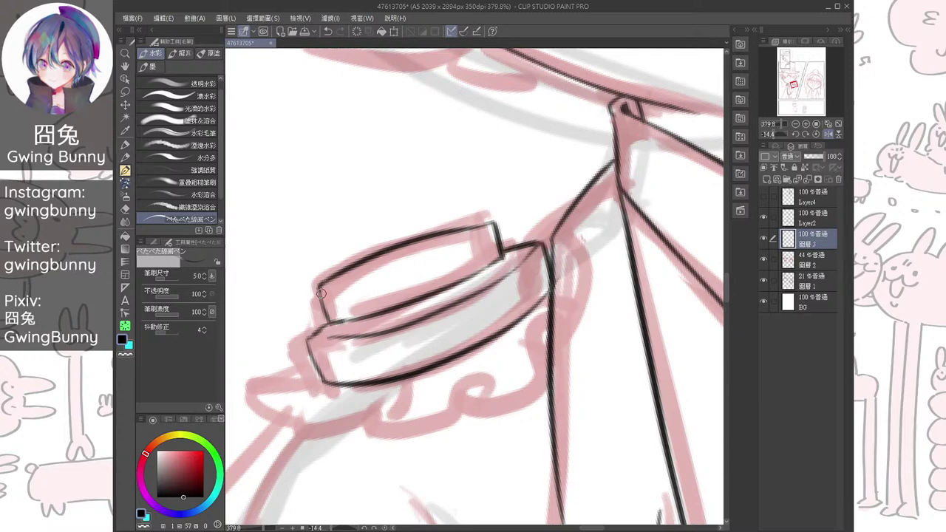
Ink the wavy ruffle outline beneath the near epaulette, from the lapel around to its pointed outer end
key(h)
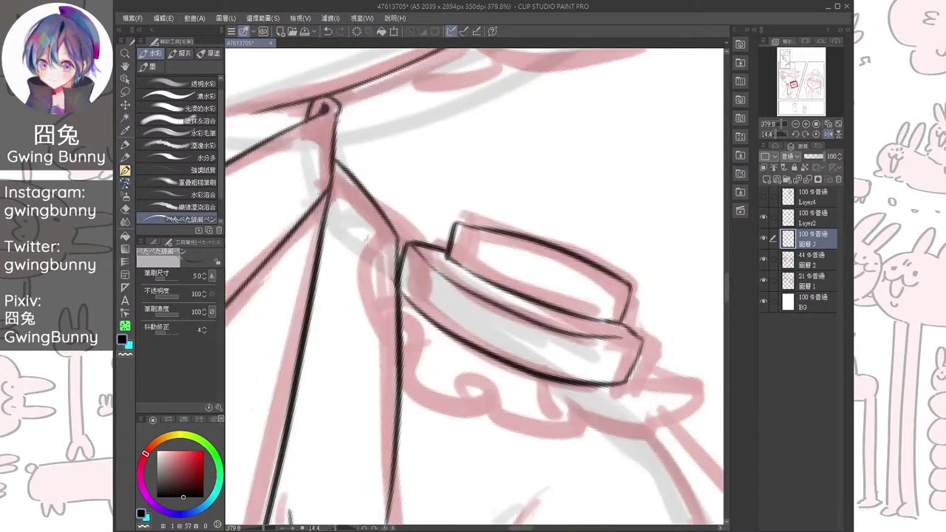
key(minus)
key(ctrl+alt+0)
scroll(474, 287, up, 5)
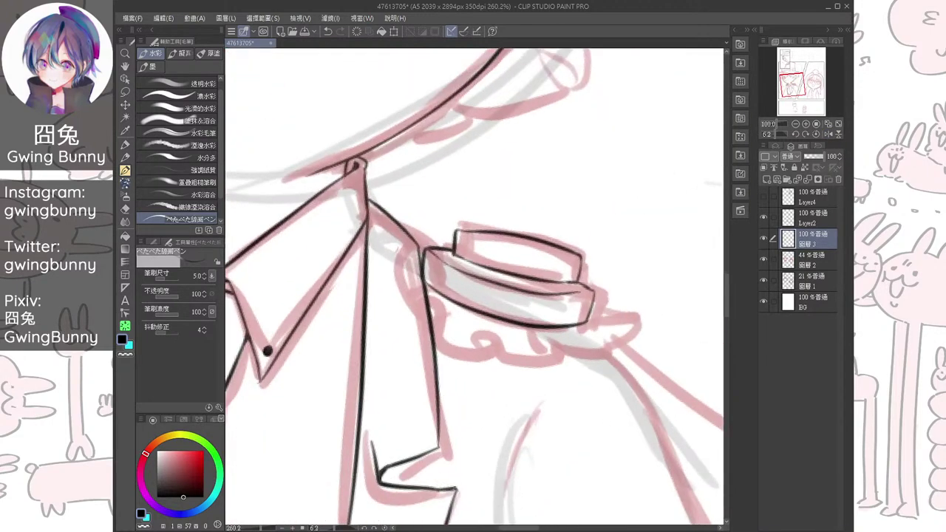
mouse_move(414, 247)
mouse_down()
mouse_move(420, 311)
mouse_move(464, 337)
mouse_up()
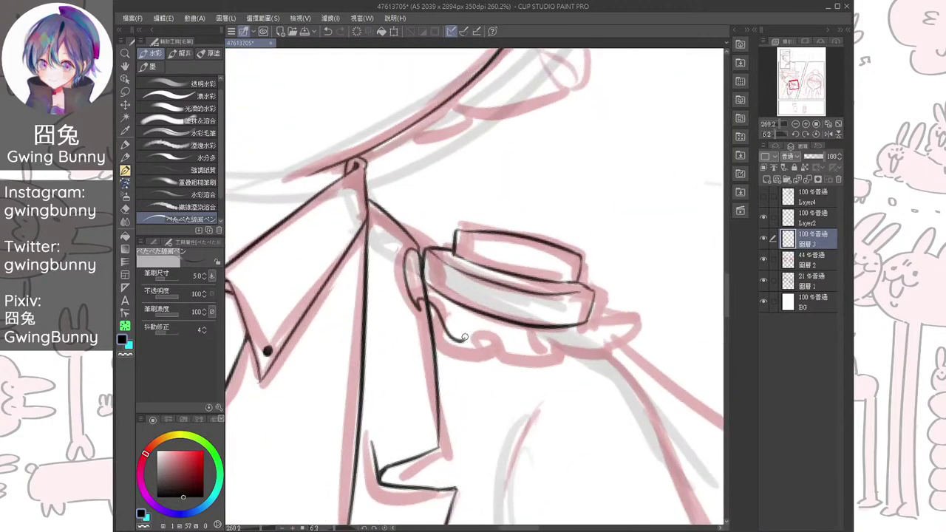
key(ctrl+z)
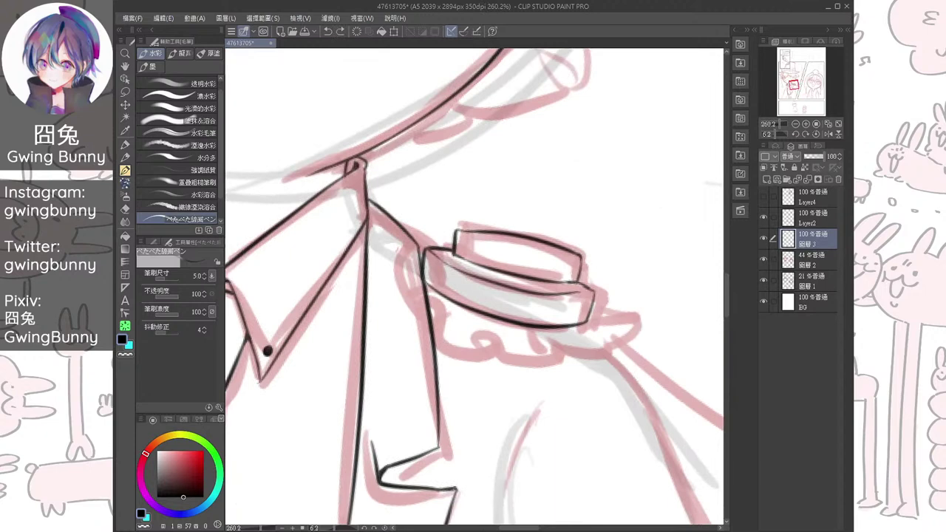
mouse_move(408, 249)
mouse_down()
mouse_move(399, 267)
mouse_move(455, 339)
mouse_move(560, 352)
mouse_up()
mouse_move(591, 312)
mouse_down()
mouse_move(616, 307)
mouse_move(622, 317)
mouse_move(606, 352)
mouse_move(558, 352)
mouse_up()
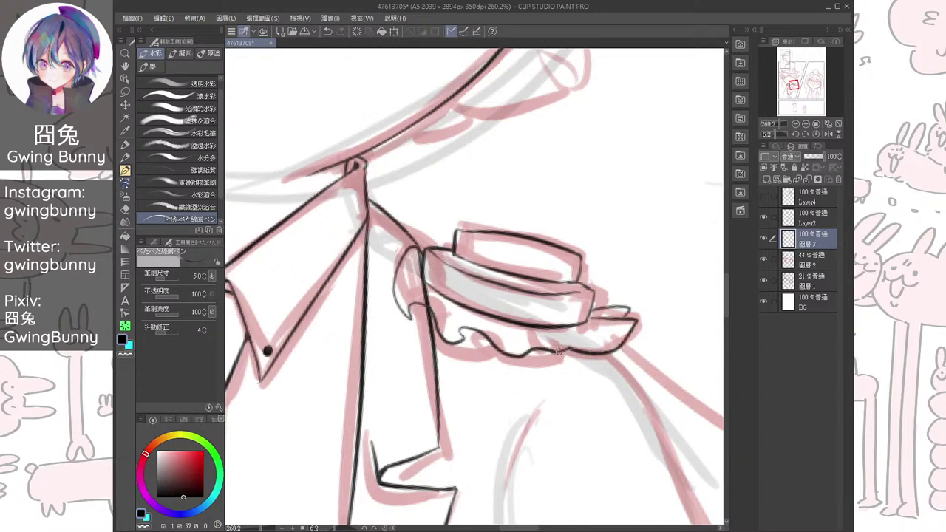
Erase the lapel line crossing the near epaulette's ruffle and add small fold lines inside the ruffle
key(e)
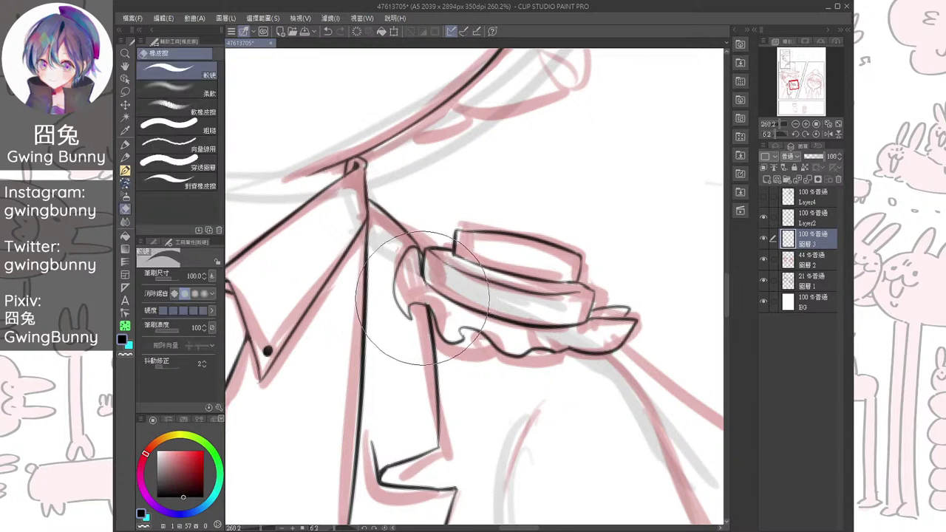
drag(420, 274, 417, 254)
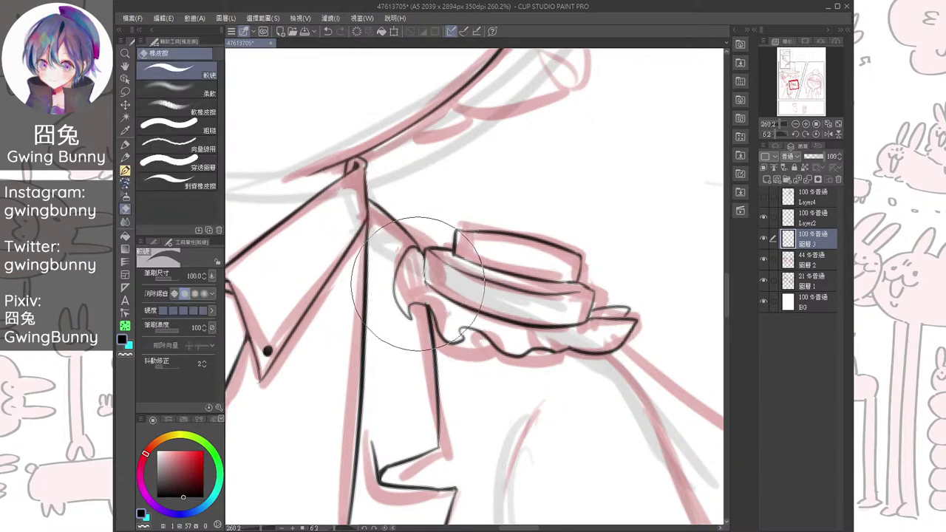
key(b)
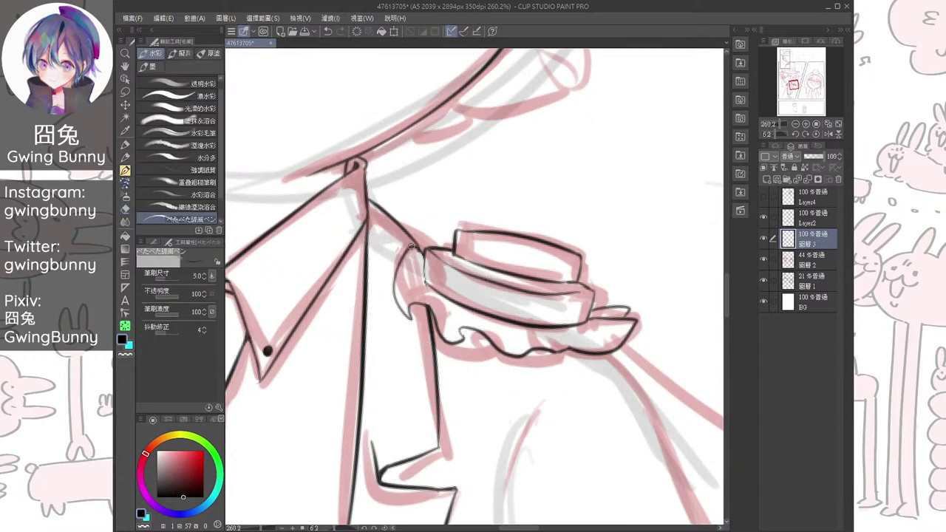
mouse_move(424, 253)
mouse_down()
mouse_move(431, 286)
mouse_move(422, 292)
mouse_move(451, 323)
mouse_move(464, 318)
mouse_move(461, 329)
mouse_up()
mouse_move(523, 329)
mouse_down()
mouse_move(530, 346)
mouse_move(634, 322)
mouse_up()
drag(569, 348, 570, 314)
Ink the far arm's outer contour from beneath the epaulette past the elbow bend down toward the panel's lower border
scroll(569, 314, down, 3)
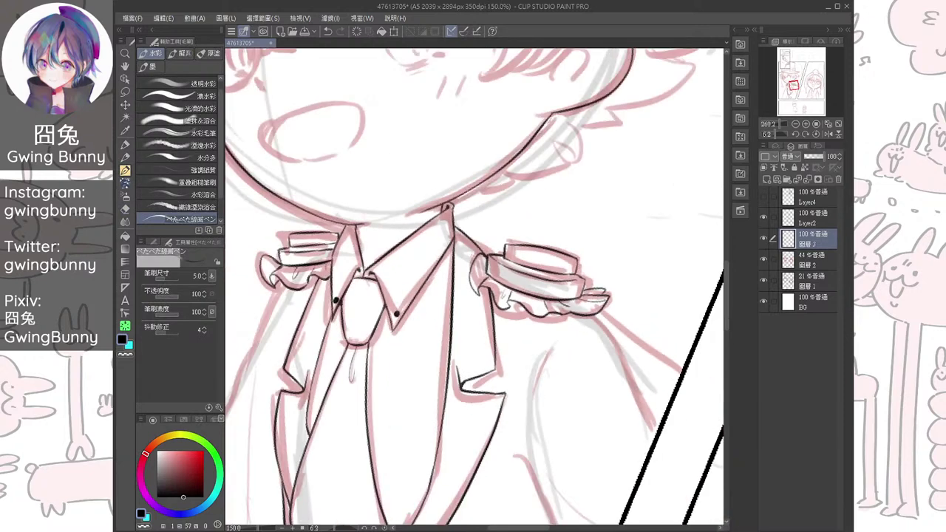
drag(465, 347, 562, 217)
drag(466, 296, 543, 348)
drag(473, 347, 507, 275)
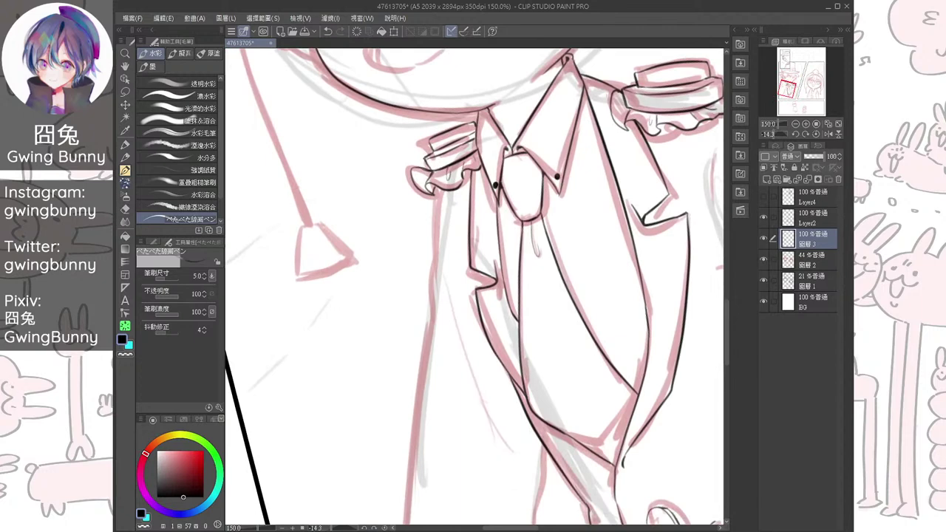
mouse_move(433, 193)
mouse_down()
mouse_move(429, 293)
mouse_move(436, 285)
mouse_up()
key(ctrl+z)
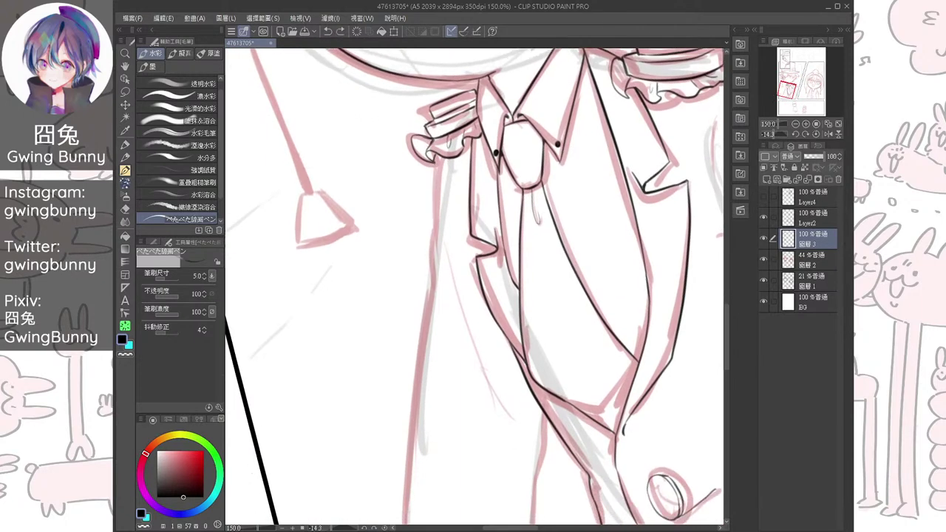
drag(433, 168, 435, 302)
drag(439, 325, 446, 229)
drag(436, 181, 421, 353)
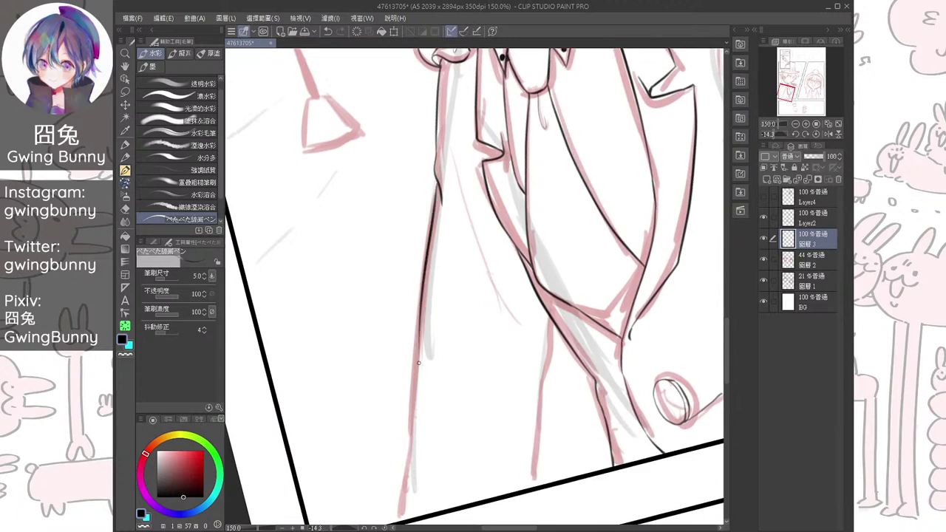
scroll(421, 353, down, 2)
drag(439, 275, 415, 460)
Ink the far sleeve's inner edge beside the jacket and a long fold line down the sleeve
drag(473, 332, 442, 339)
drag(539, 259, 518, 431)
scroll(517, 431, up, 5)
drag(393, 275, 427, 444)
Ink the near arm's outer contour from beneath the epaulette down to the panel's slanted border
drag(547, 310, 377, 401)
key(asciicircum)
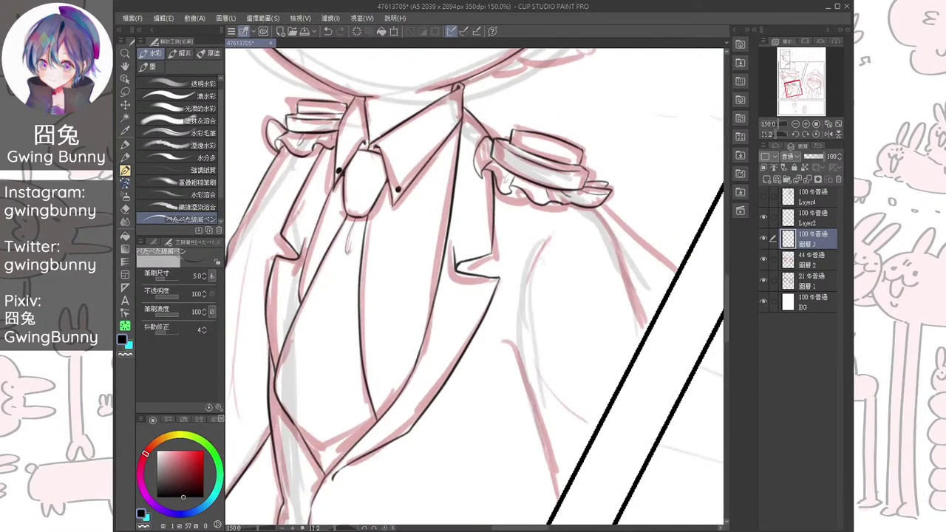
key(minus)
key(minus)
key(minus)
key(minus)
key(minus)
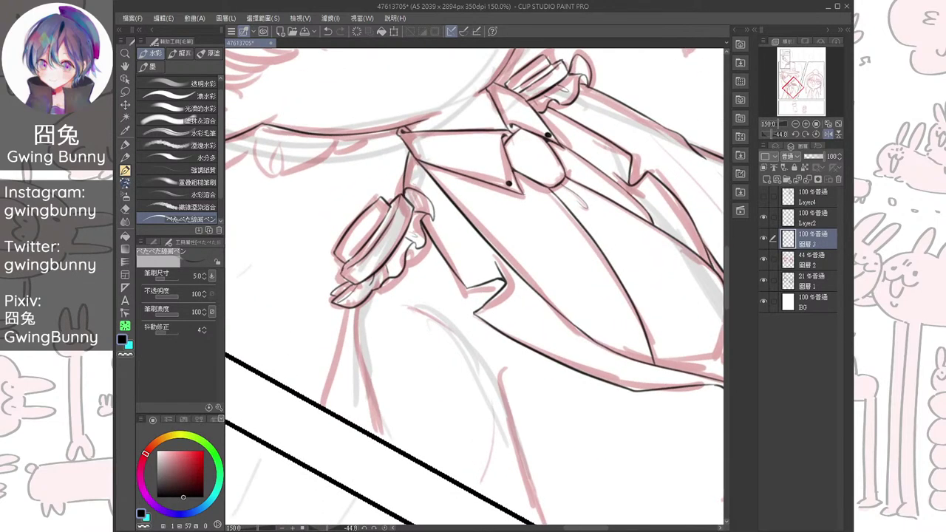
drag(357, 303, 388, 443)
Ink the near arm's inner edge from the armpit down to the panel's slanted border
drag(412, 193, 421, 245)
drag(422, 245, 481, 244)
mouse_move(407, 211)
mouse_down()
mouse_move(384, 261)
mouse_move(408, 225)
mouse_up()
drag(506, 311, 526, 255)
scroll(526, 255, down, 2)
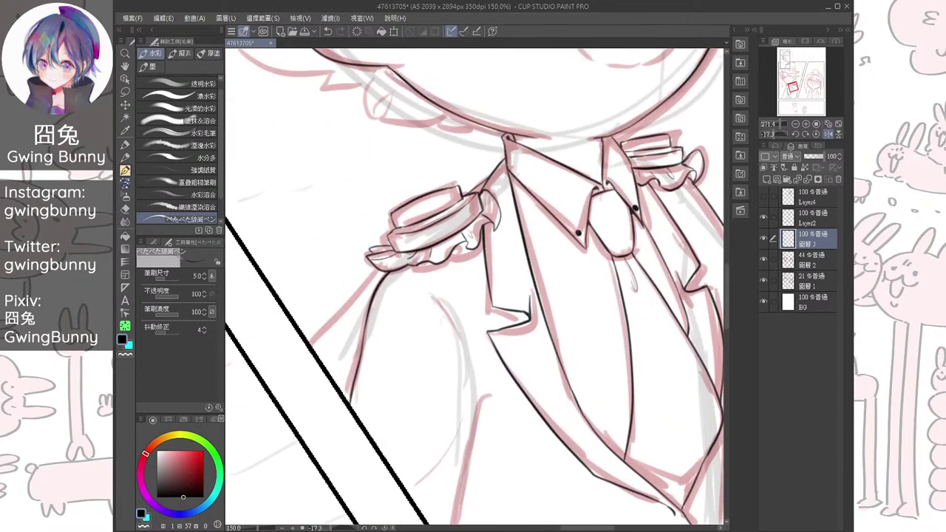
drag(473, 317, 487, 257)
drag(488, 325, 427, 464)
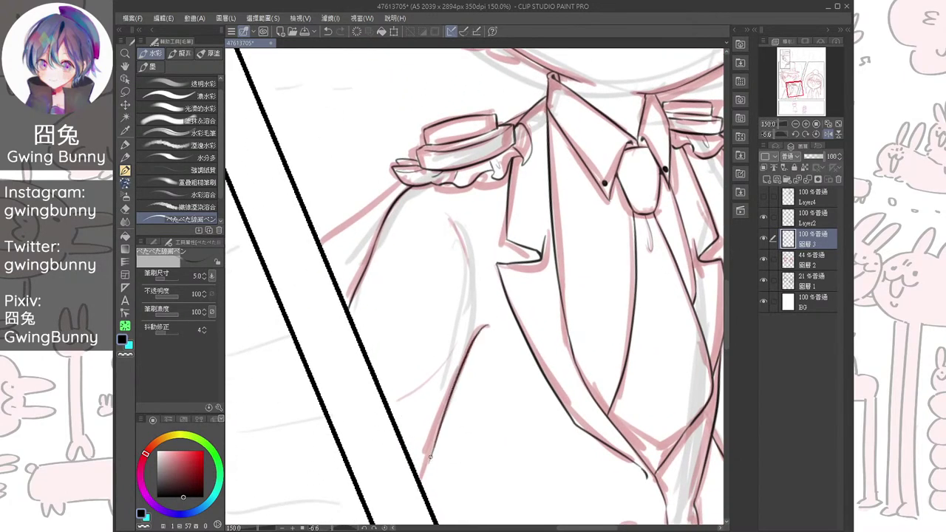
Ink the remaining near-arm sketch lines: the slanted line from the epaulette toward the border and the curved sleeve fold
mouse_move(462, 238)
mouse_down()
mouse_move(474, 295)
mouse_move(510, 336)
mouse_up()
key(h)
drag(510, 336, 527, 319)
drag(474, 288, 546, 224)
key(ctrl+at)
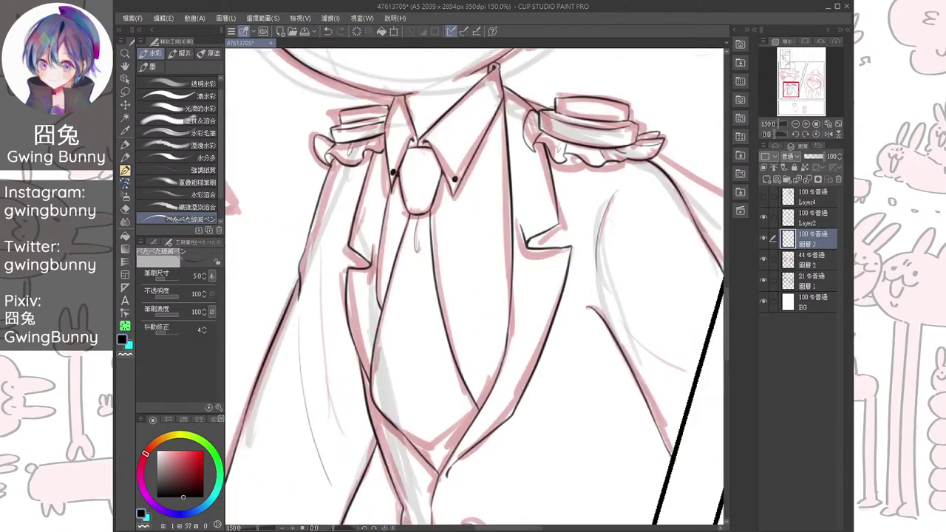
key(h)
drag(517, 369, 563, 314)
drag(407, 318, 576, 280)
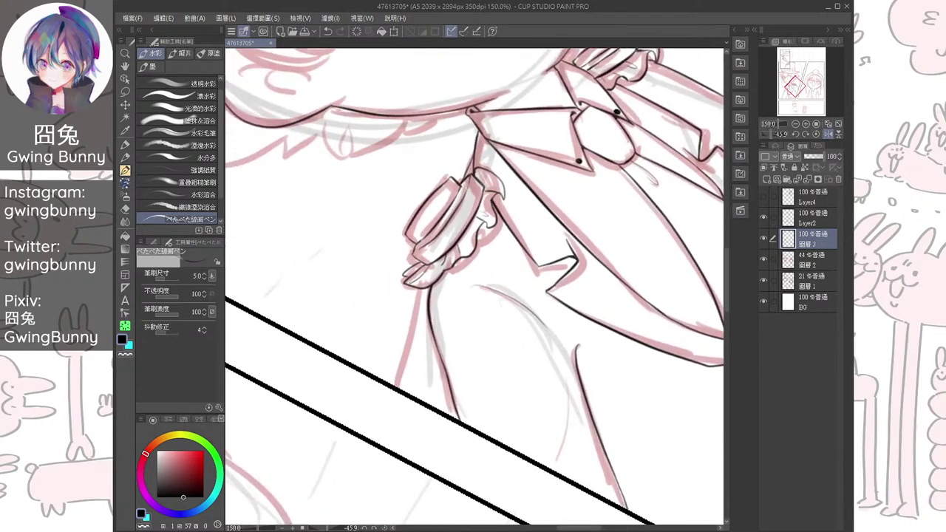
drag(437, 299, 484, 295)
mouse_move(406, 281)
mouse_down()
mouse_move(366, 441)
mouse_move(318, 398)
mouse_up()
drag(434, 259, 509, 255)
mouse_move(402, 246)
mouse_down()
mouse_move(417, 231)
mouse_move(448, 240)
mouse_move(455, 231)
mouse_move(425, 275)
mouse_up()
scroll(426, 275, down, 3)
drag(355, 399, 314, 326)
mouse_move(444, 332)
mouse_down()
mouse_move(396, 263)
mouse_move(505, 339)
mouse_up()
Thicken the lines where the near collar edge meets the jacket's lapel line
key(h)
drag(576, 325, 582, 303)
mouse_move(444, 310)
mouse_down()
mouse_move(555, 303)
mouse_move(563, 339)
mouse_up()
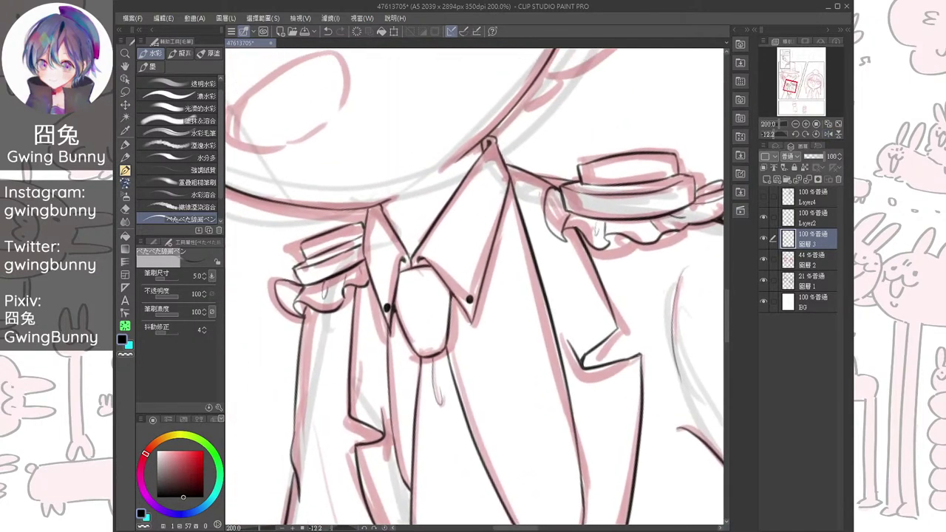
drag(354, 277, 421, 277)
mouse_move(377, 297)
mouse_down()
mouse_move(389, 297)
mouse_move(384, 282)
mouse_up()
drag(539, 237, 390, 361)
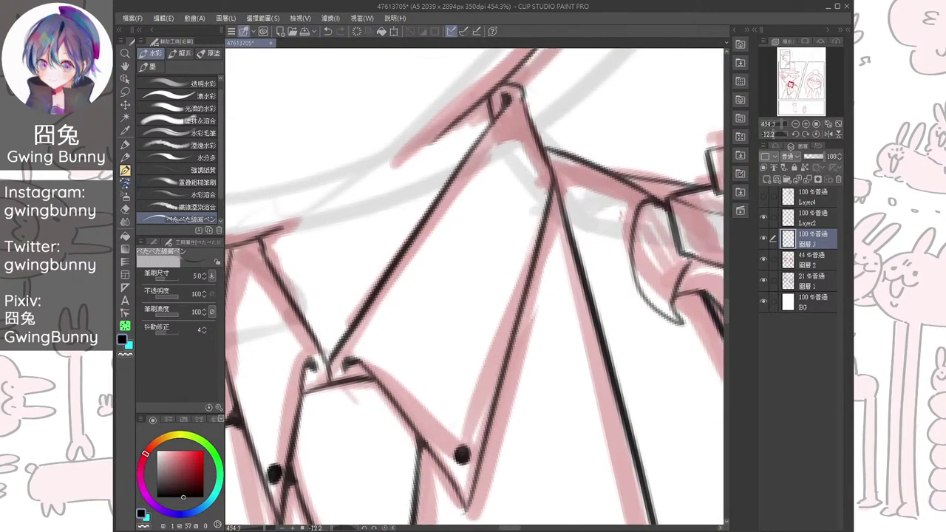
drag(553, 195, 540, 245)
drag(559, 204, 567, 304)
Thicken the jaw line's tapered end where it meets the top of the near collar
scroll(543, 241, down, 4)
key(ctrl+at)
mouse_move(532, 355)
mouse_down()
mouse_move(563, 214)
mouse_move(527, 317)
mouse_move(534, 251)
mouse_move(496, 289)
mouse_up()
scroll(543, 215, up, 5)
drag(524, 229, 492, 302)
drag(508, 267, 483, 310)
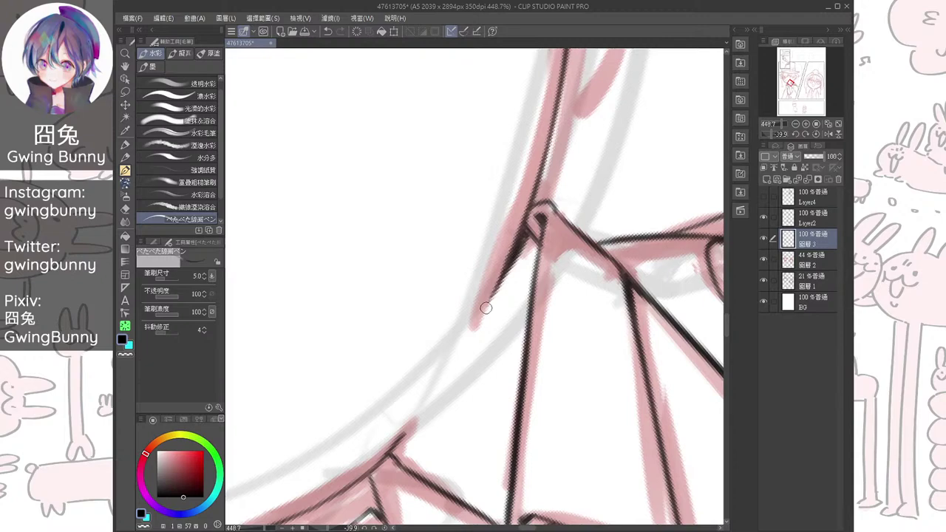
Ink the near eye's upper lash arc with overlapping strokes along the sketch
key(ctrl+@)
scroll(549, 279, down, 4)
drag(549, 283, 530, 127)
mouse_move(517, 295)
mouse_down()
mouse_move(501, 275)
mouse_move(493, 183)
mouse_move(467, 244)
mouse_up()
drag(458, 177, 541, 441)
drag(518, 186, 537, 307)
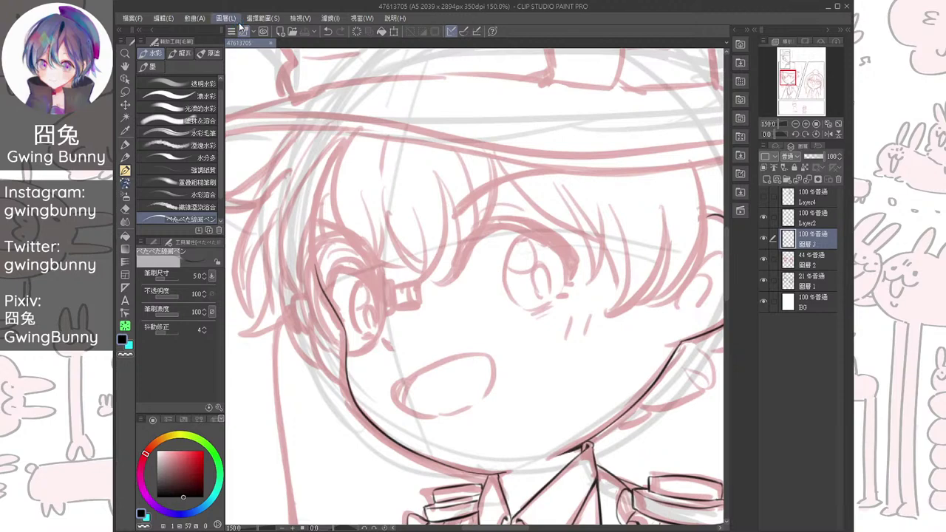
drag(517, 296, 478, 320)
drag(591, 370, 602, 222)
drag(473, 288, 532, 288)
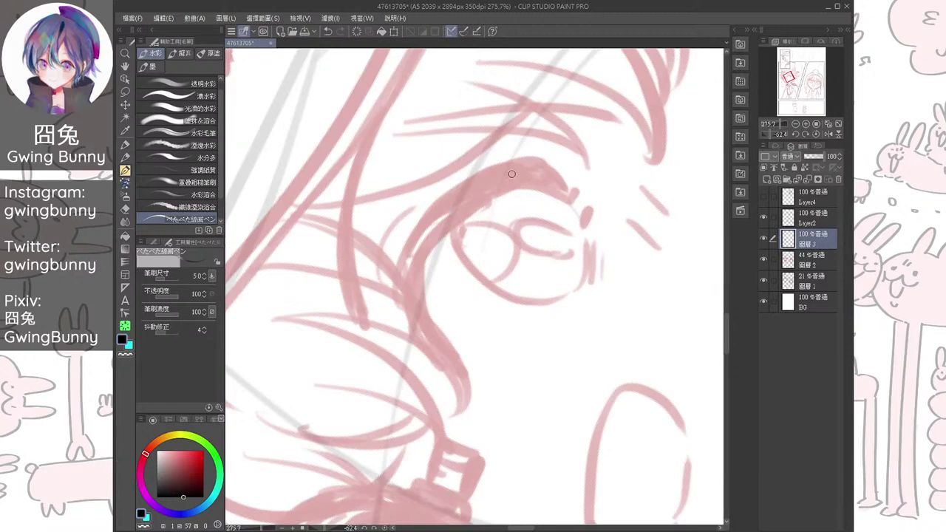
drag(534, 166, 408, 257)
mouse_move(483, 183)
mouse_down()
mouse_move(427, 339)
mouse_move(458, 377)
mouse_up()
drag(418, 306, 463, 383)
key(ctrl+at)
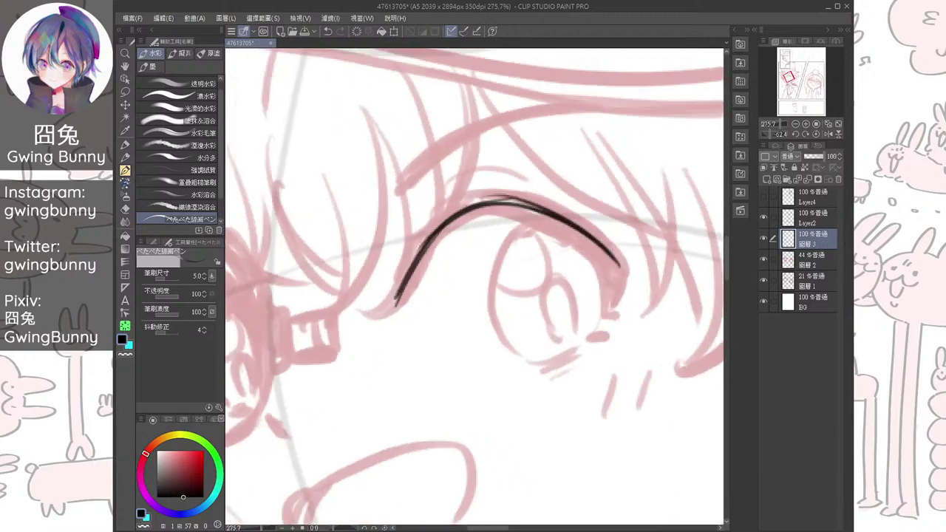
Thicken the near eye's upper lash arc into a solid black curve with overlapping strokes along its middle
key(minus)
key(minus)
key(minus)
key(minus)
key(minus)
key(minus)
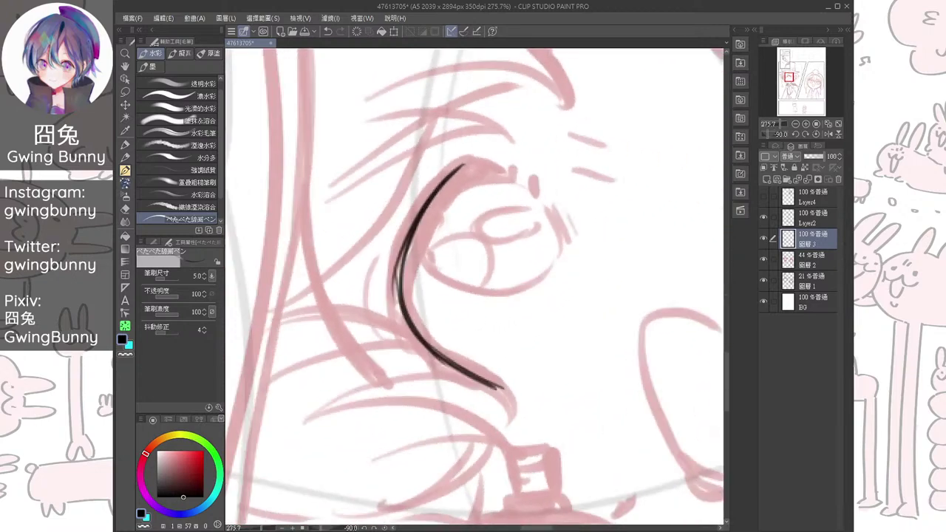
mouse_move(464, 164)
mouse_down()
mouse_move(407, 269)
mouse_move(464, 168)
mouse_move(406, 318)
mouse_up()
drag(421, 220, 408, 311)
drag(401, 263, 406, 311)
mouse_move(401, 256)
mouse_down()
mouse_move(413, 321)
mouse_move(396, 283)
mouse_move(404, 316)
mouse_up()
mouse_move(402, 256)
mouse_down()
mouse_move(395, 302)
mouse_move(410, 323)
mouse_up()
mouse_move(451, 176)
mouse_down()
mouse_move(413, 249)
mouse_move(417, 223)
mouse_move(395, 295)
mouse_move(408, 329)
mouse_up()
drag(421, 225, 414, 331)
mouse_move(410, 251)
mouse_down()
mouse_move(459, 367)
mouse_move(410, 339)
mouse_move(399, 285)
mouse_move(392, 324)
mouse_up()
mouse_move(425, 246)
mouse_down()
mouse_move(392, 309)
mouse_move(399, 365)
mouse_up()
mouse_move(409, 277)
mouse_down()
mouse_move(403, 379)
mouse_move(398, 338)
mouse_up()
drag(429, 251, 396, 355)
drag(400, 307, 403, 375)
mouse_move(401, 287)
mouse_down()
mouse_move(400, 376)
mouse_move(375, 336)
mouse_move(447, 320)
mouse_up()
key(ctrl+@)
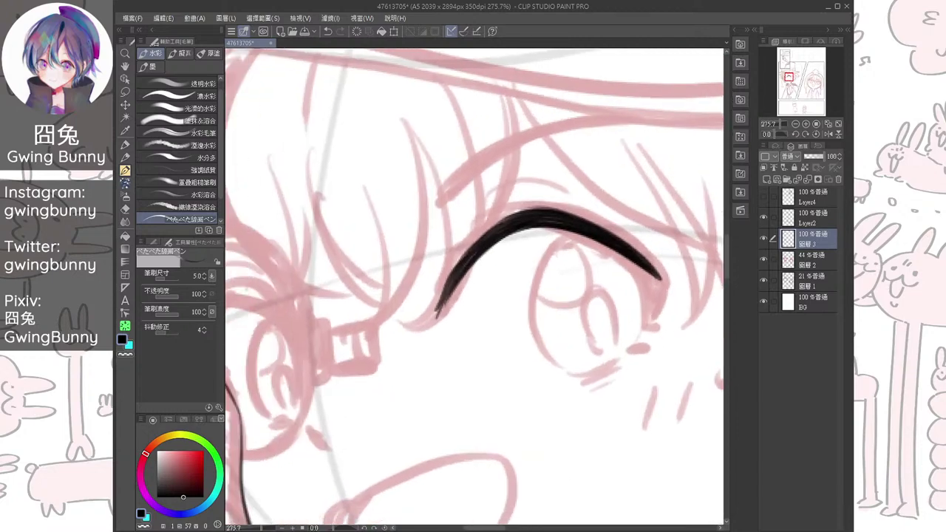
Trim the inner end of the near eye's upper lash with the eraser
scroll(504, 283, down, 5)
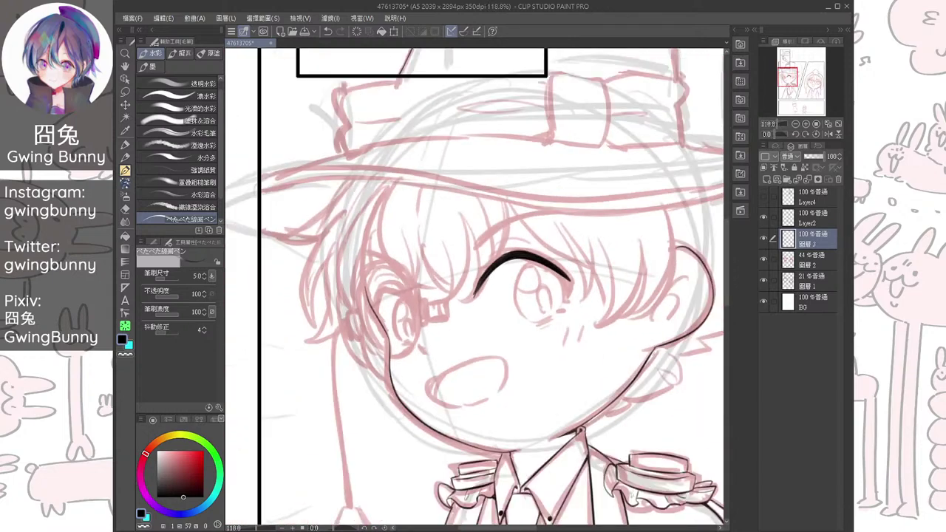
scroll(553, 280, up, 5)
key(e)
mouse_move(395, 321)
mouse_down()
mouse_move(397, 295)
mouse_move(370, 331)
mouse_up()
key(b)
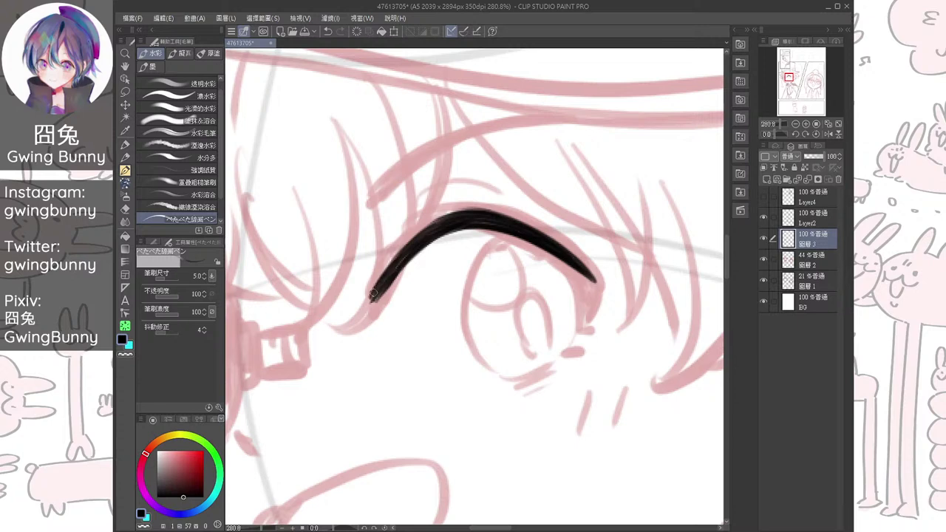
Extend the near eye's upper lash down into a thick outer corner and add short lower-lash marks beneath it
key(h)
scroll(384, 286, up, 2)
key(minus)
mouse_move(415, 248)
mouse_down()
mouse_move(383, 297)
mouse_move(385, 314)
mouse_up()
drag(375, 281, 396, 345)
drag(372, 307, 402, 351)
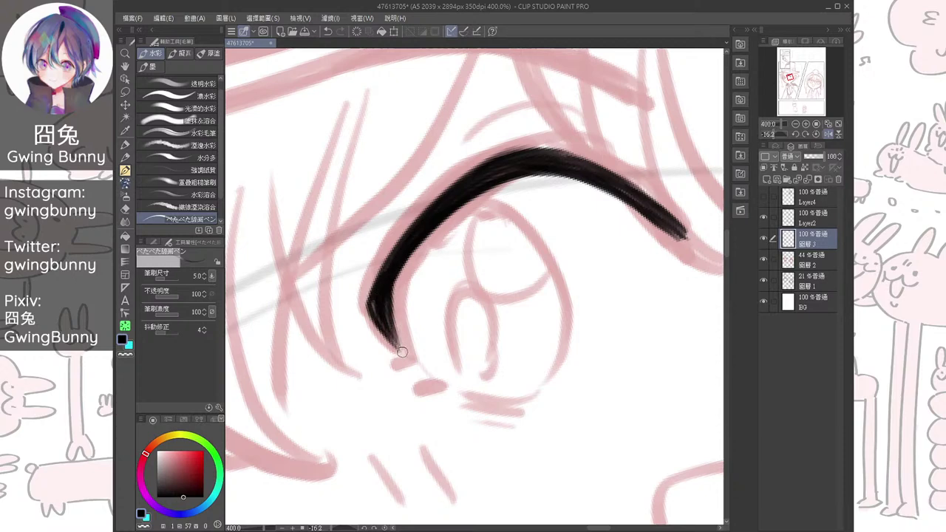
drag(365, 304, 390, 338)
drag(363, 287, 391, 339)
mouse_move(377, 271)
mouse_down()
mouse_move(365, 303)
mouse_move(384, 332)
mouse_up()
drag(372, 300, 411, 370)
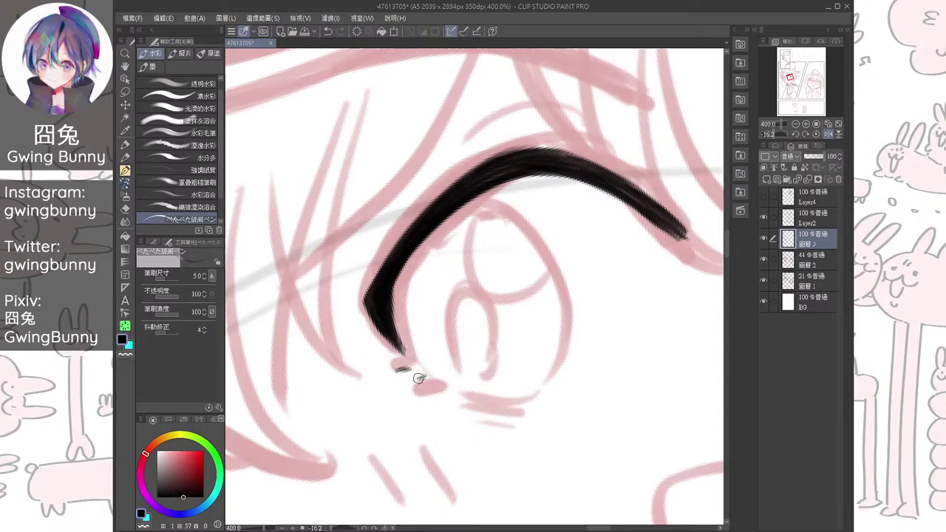
Ink the near eye's iris outline from the lash down along its inner side
key(h)
drag(473, 296, 473, 318)
scroll(474, 286, up, 1)
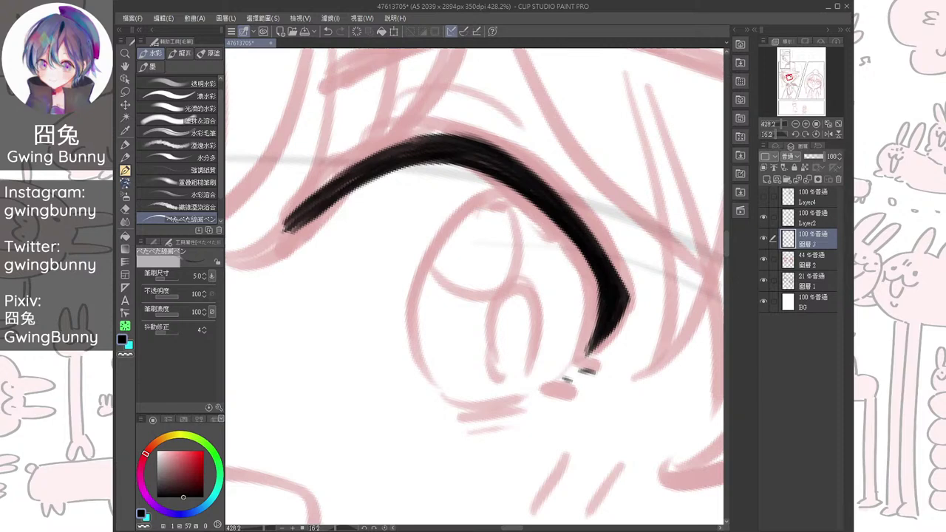
drag(502, 189, 448, 241)
key(ctrl+z)
drag(510, 185, 439, 239)
mouse_move(478, 203)
mouse_down()
mouse_move(446, 230)
mouse_move(422, 282)
mouse_move(459, 406)
mouse_up()
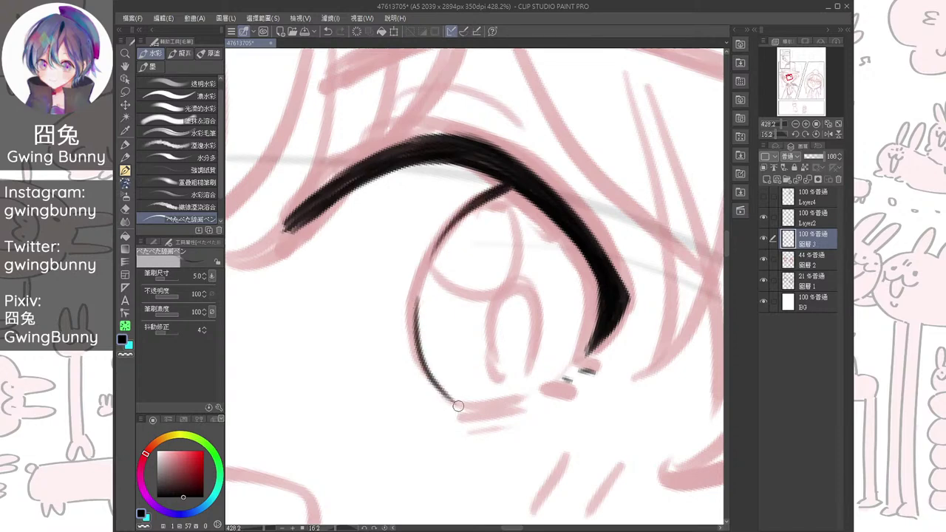
Ink the near iris's lower edge up to the outer lash marks and add small ticks in the gap on its inner side
mouse_move(416, 327)
mouse_down()
mouse_move(430, 370)
mouse_move(467, 405)
mouse_move(524, 401)
mouse_move(513, 393)
mouse_up()
key(ctrl+z)
drag(452, 394, 521, 398)
key(ctrl+z)
mouse_move(455, 406)
mouse_down()
mouse_move(527, 401)
mouse_move(563, 370)
mouse_up()
key(ctrl+z)
drag(569, 364, 517, 398)
drag(418, 259, 413, 263)
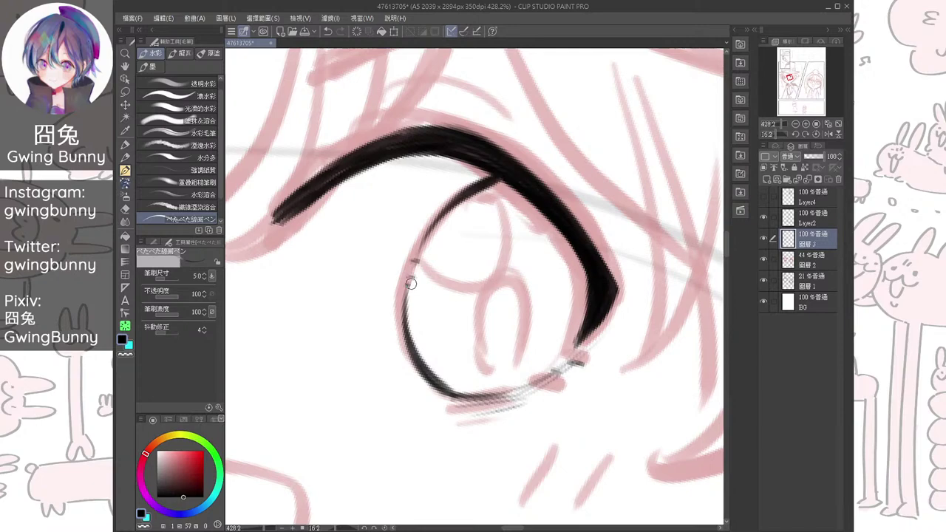
Ink the thin eyelid crease arc above the near eye's upper lash
scroll(566, 301, down, 3)
drag(565, 302, 587, 388)
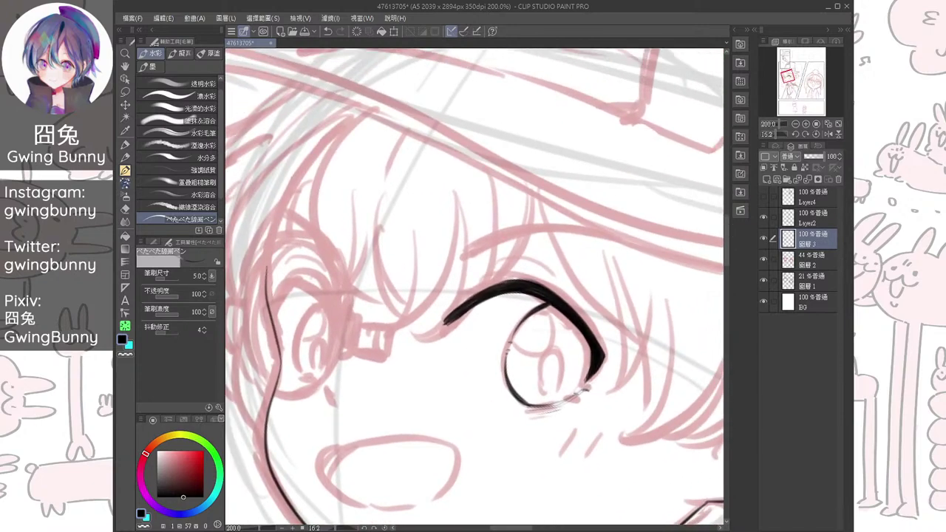
scroll(517, 332, up, 3)
drag(439, 278, 550, 260)
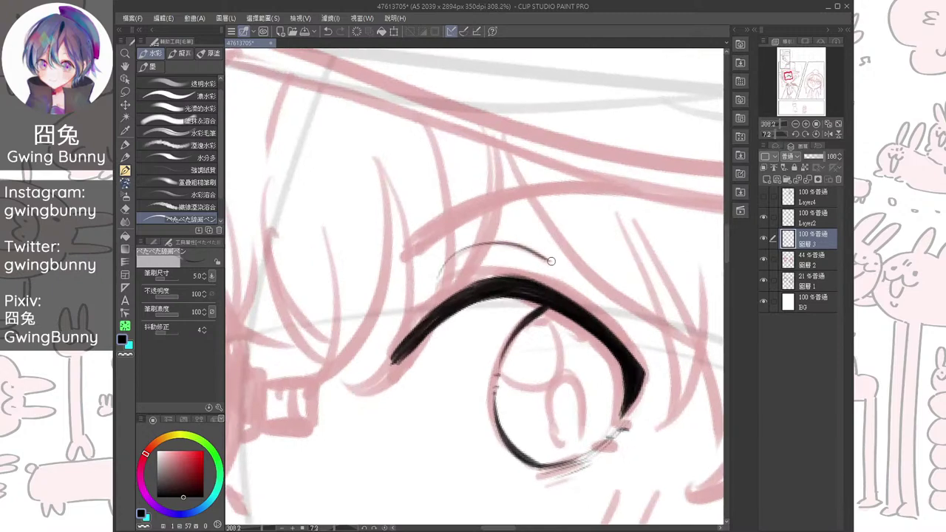
Ink the far eye's upper lash arc from the face contour toward the nose, redrawing it flatter
scroll(550, 260, down, 3)
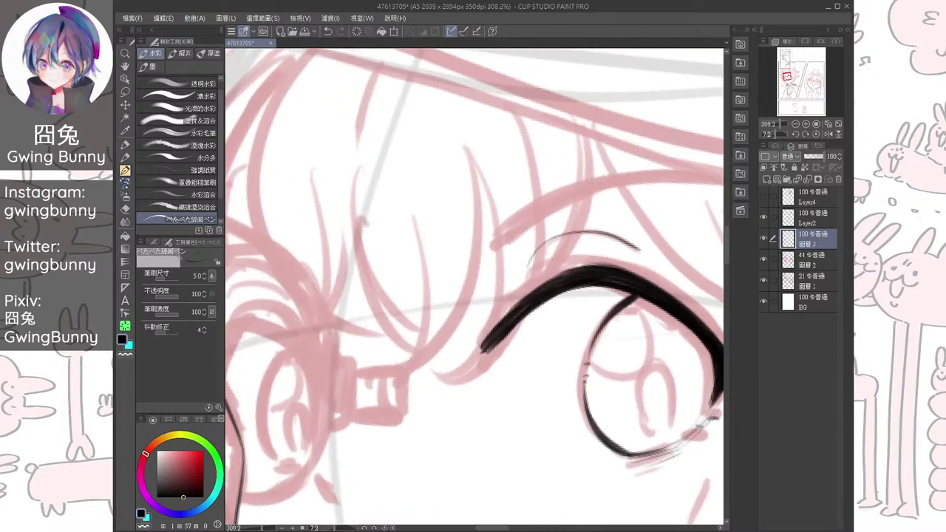
drag(312, 341, 381, 351)
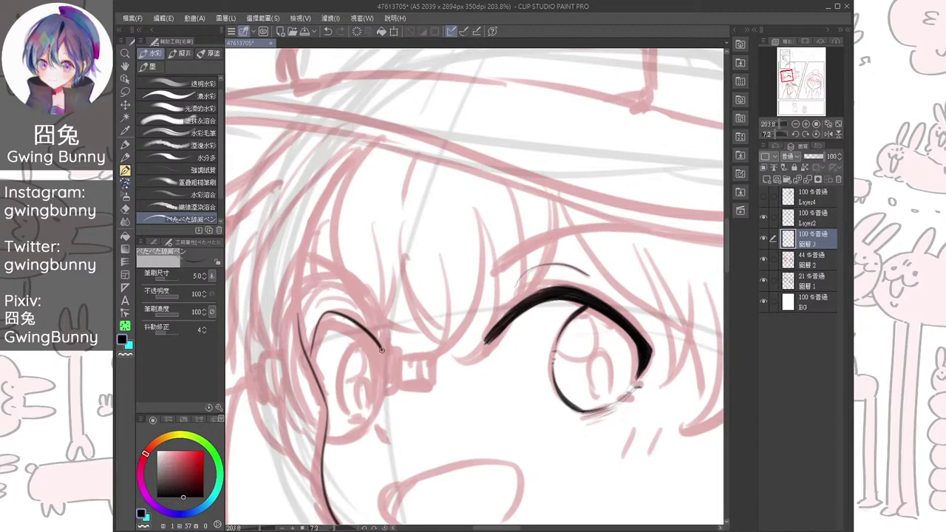
scroll(505, 244, down, 3)
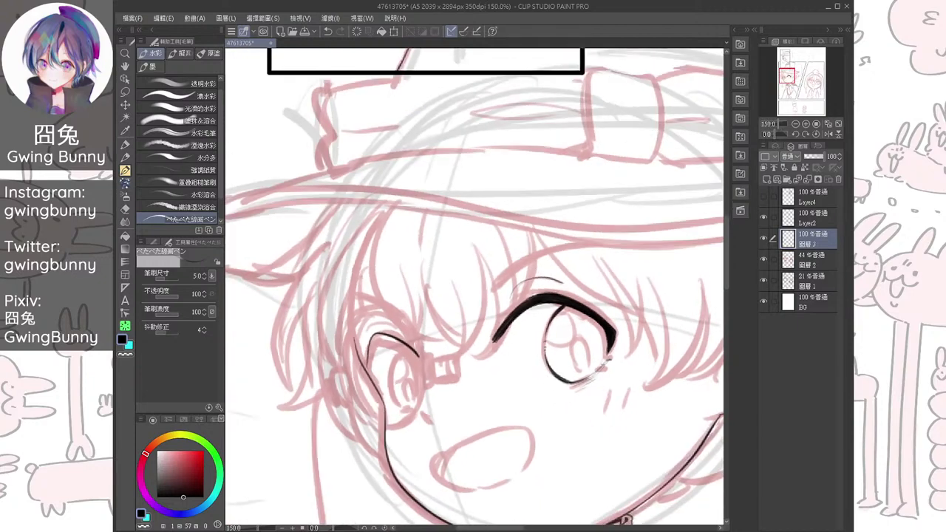
scroll(505, 244, up, 5)
drag(302, 373, 418, 360)
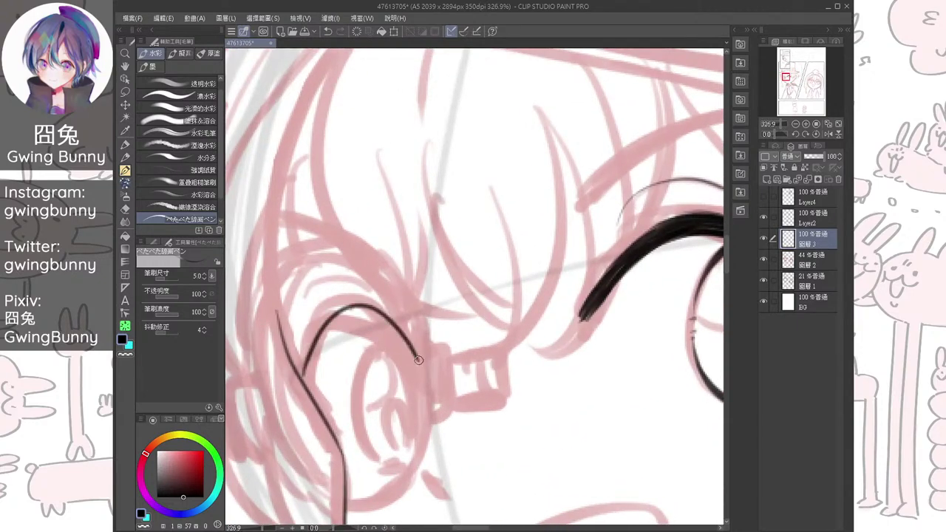
key(ctrl+z)
mouse_move(302, 365)
mouse_down()
mouse_move(318, 328)
mouse_move(414, 358)
mouse_up()
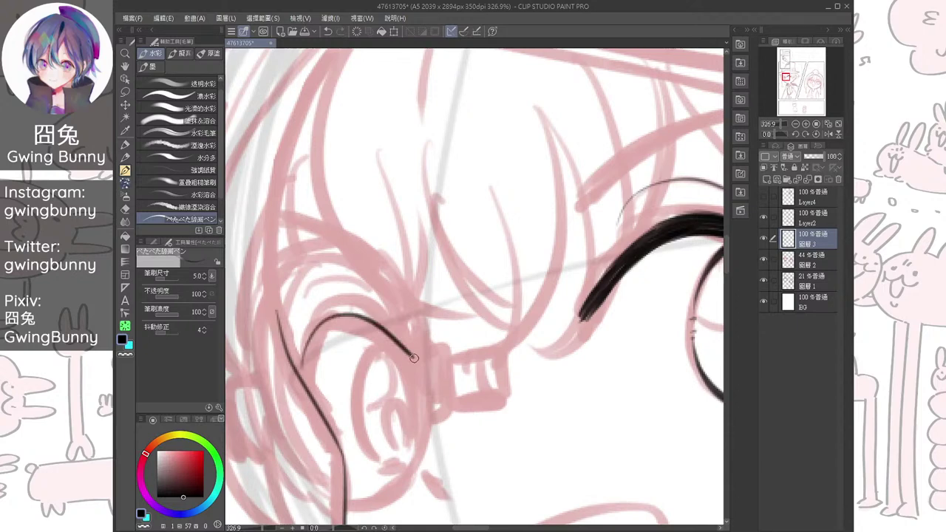
Thicken the far eye's upper lash arc with overlapping strokes
key(minus)
key(minus)
key(minus)
key(minus)
key(minus)
key(minus)
scroll(474, 287, up, 1)
mouse_move(473, 297)
mouse_down()
mouse_move(435, 354)
mouse_move(426, 388)
mouse_up()
mouse_move(457, 318)
mouse_down()
mouse_move(440, 349)
mouse_move(438, 407)
mouse_up()
drag(445, 332, 428, 391)
drag(427, 355, 438, 412)
mouse_move(436, 353)
mouse_down()
mouse_move(443, 419)
mouse_move(468, 427)
mouse_move(345, 342)
mouse_up()
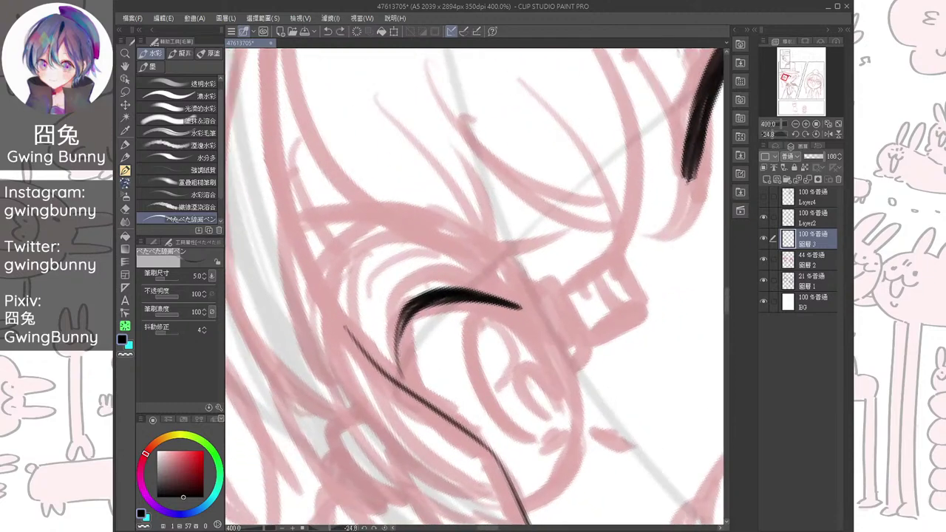
Undo the last stroke and thicken the outer half of the far eye's lash down to the face contour
key(ctrl+z)
scroll(408, 333, up, 1)
mouse_move(408, 290)
mouse_down()
mouse_move(385, 344)
mouse_move(388, 396)
mouse_up()
drag(391, 329, 390, 406)
drag(399, 358, 391, 408)
mouse_move(397, 325)
mouse_down()
mouse_move(403, 411)
mouse_move(418, 417)
mouse_move(357, 365)
mouse_up()
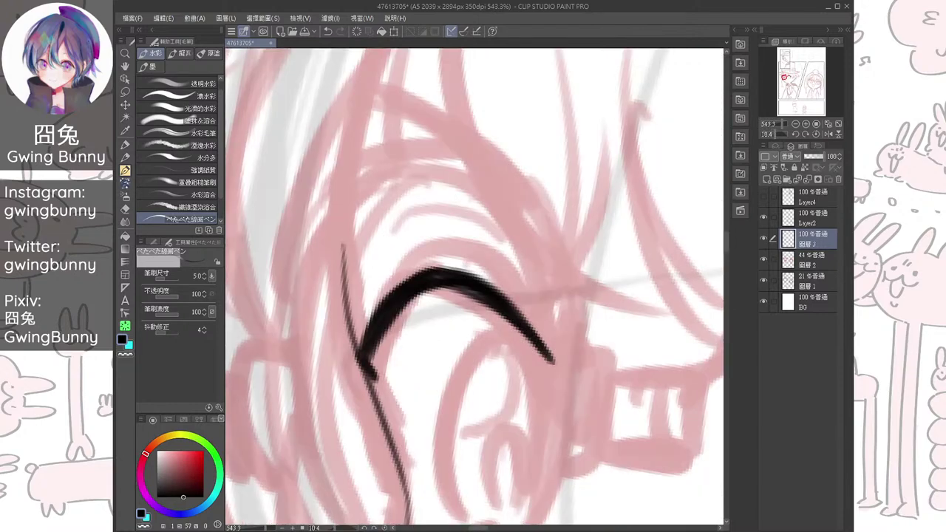
scroll(482, 329, down, 4)
drag(482, 329, 413, 294)
drag(679, 378, 693, 339)
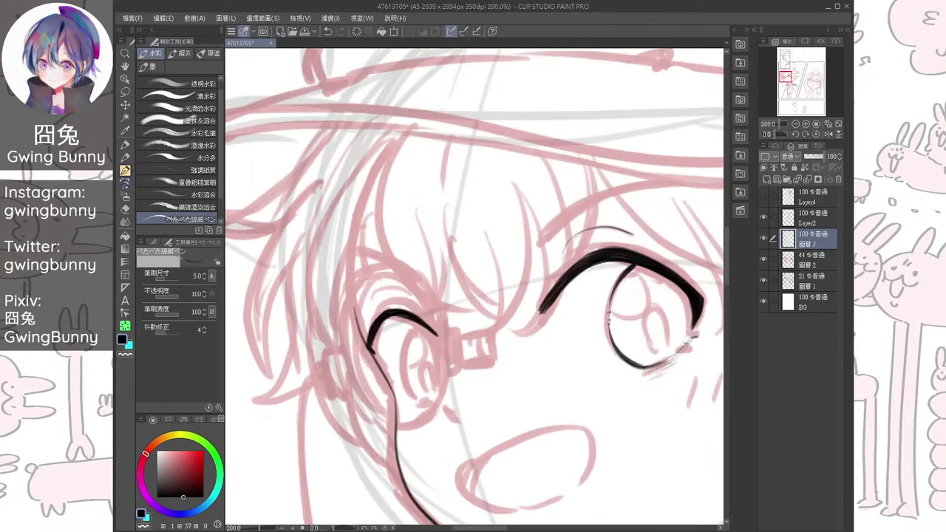
Shape the far eye's pointed outer lash corner along the face contour and add short lower-lash ticks below it
scroll(360, 363, up, 4)
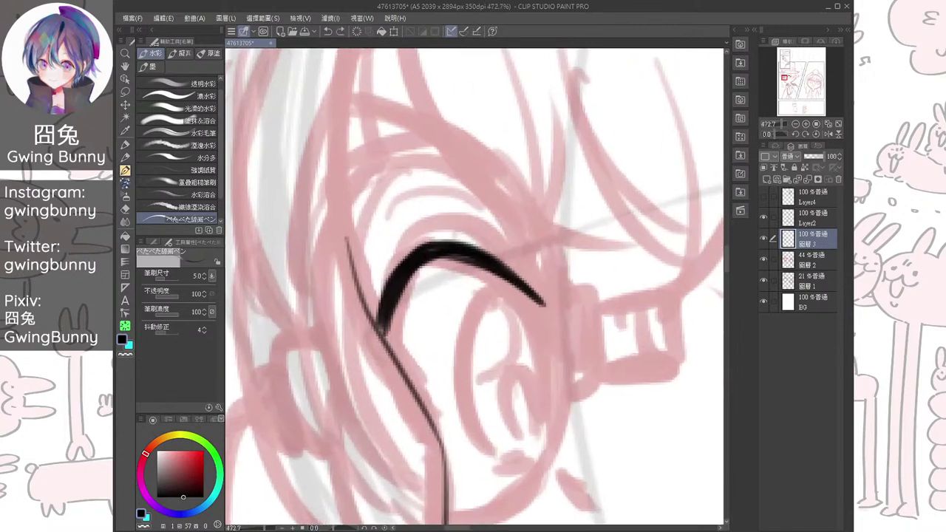
drag(388, 310, 379, 346)
mouse_move(398, 295)
mouse_down()
mouse_move(386, 362)
mouse_move(411, 367)
mouse_move(378, 361)
mouse_move(416, 375)
mouse_up()
key(ctrl+z)
key(ctrl+z)
drag(387, 345, 416, 379)
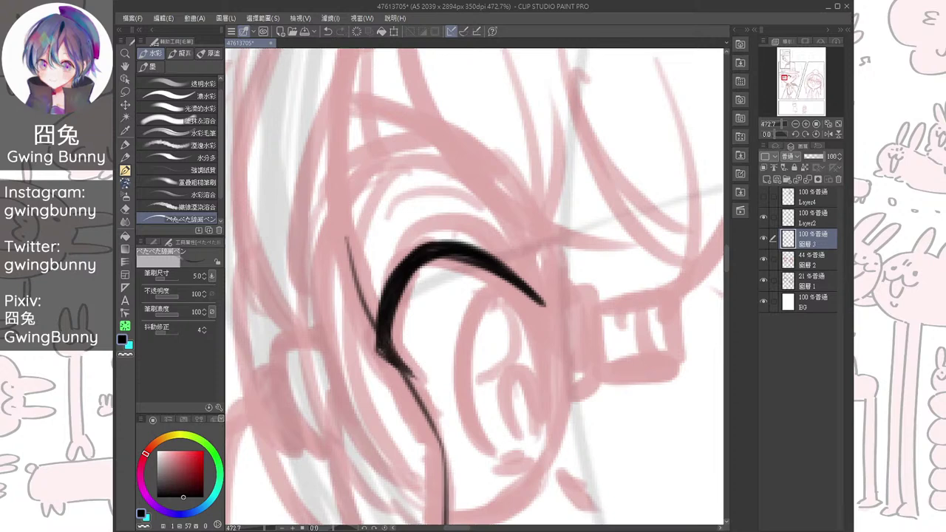
drag(379, 352, 399, 367)
drag(446, 438, 452, 432)
Ink the far eye's iris outline, with darker strokes at the upper and lower inner curve and a thin nose-side edge
drag(510, 280, 466, 368)
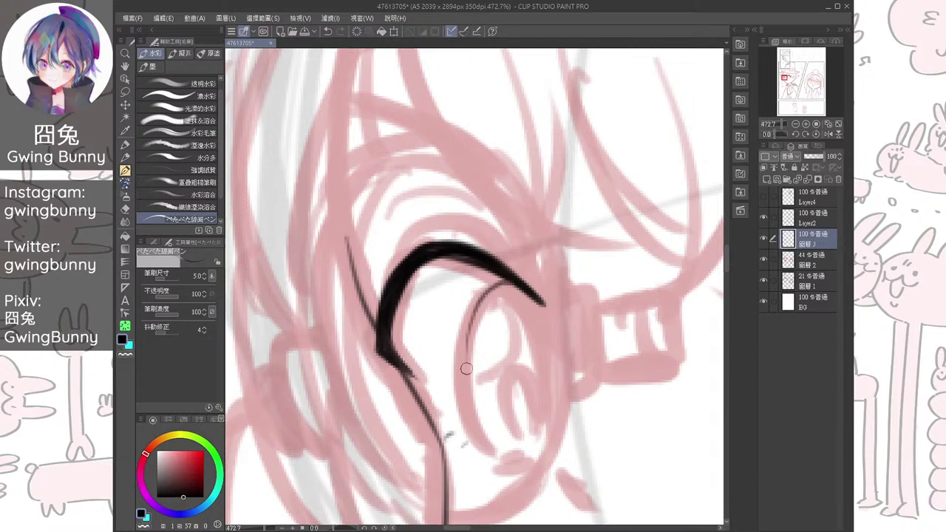
mouse_move(511, 285)
mouse_down()
mouse_move(469, 330)
mouse_move(469, 366)
mouse_up()
drag(473, 401, 513, 451)
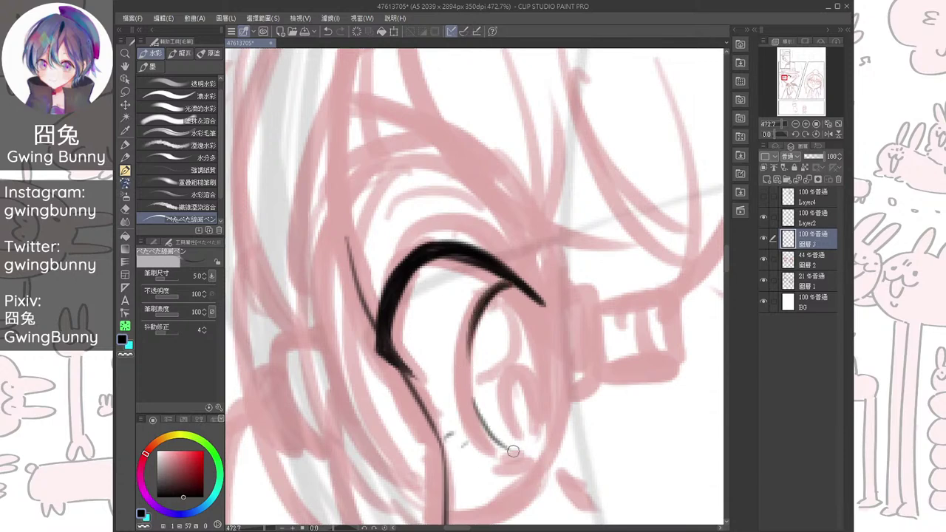
drag(472, 390, 515, 454)
drag(481, 419, 517, 452)
mouse_move(510, 284)
mouse_down()
mouse_move(529, 297)
mouse_move(556, 375)
mouse_up()
mouse_move(544, 304)
mouse_down()
mouse_move(559, 385)
mouse_move(526, 452)
mouse_move(529, 422)
mouse_up()
key(ctrl+z)
mouse_move(560, 362)
mouse_down()
mouse_move(536, 420)
mouse_move(544, 413)
mouse_move(511, 425)
mouse_move(541, 434)
mouse_up()
Hide the red sketch layer to check the inked eyes, and show it again
scroll(467, 360, down, 3)
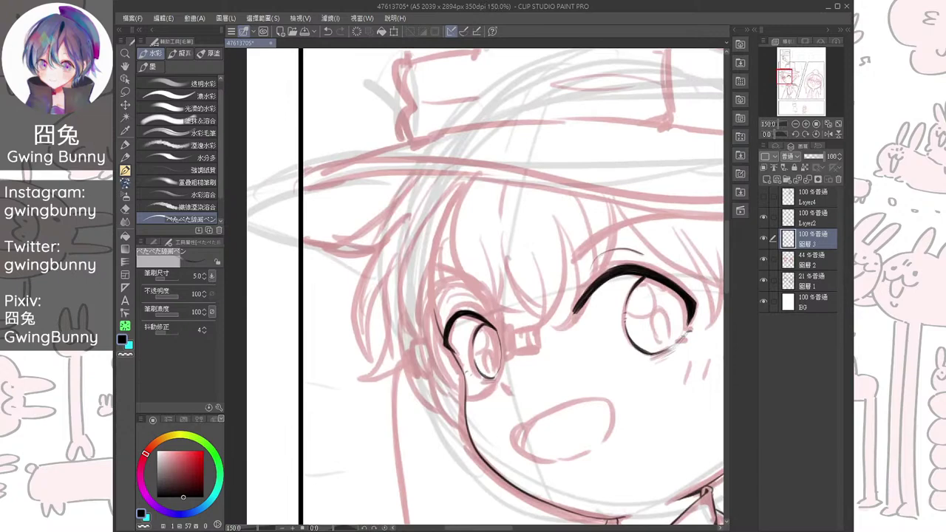
click(764, 259)
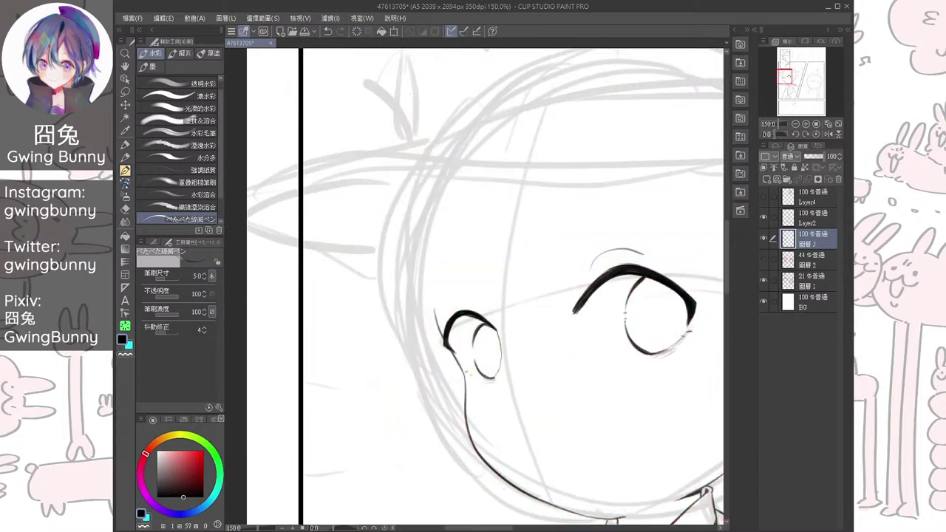
click(764, 259)
Ink the short nose mark and the closed outline of the open mouth along the sketch
drag(548, 388, 507, 391)
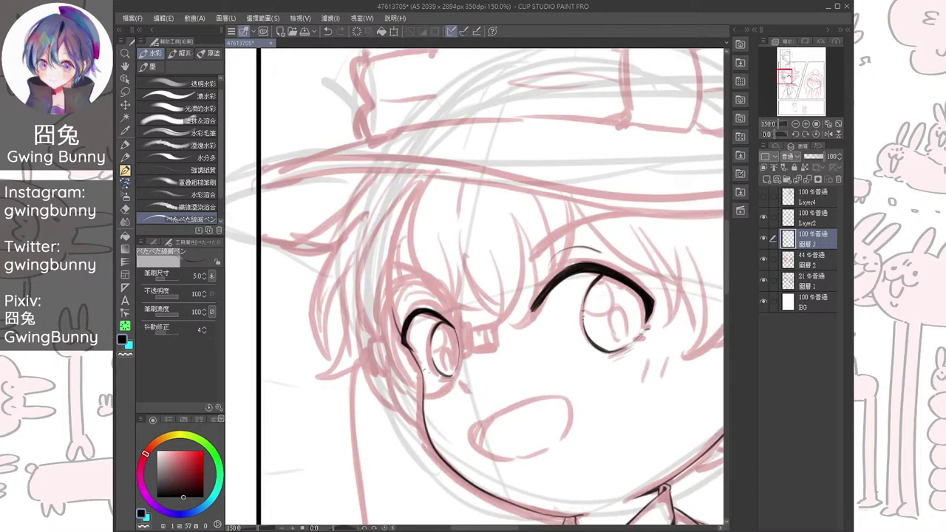
scroll(507, 391, up, 3)
drag(446, 399, 399, 296)
scroll(528, 222, up, 1)
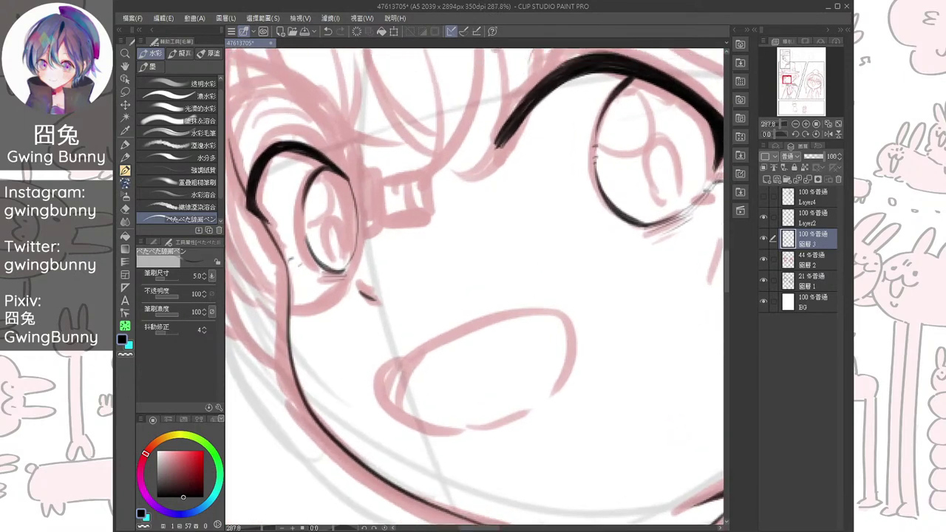
mouse_move(380, 381)
mouse_down()
mouse_move(474, 328)
mouse_move(552, 316)
mouse_move(543, 399)
mouse_move(412, 401)
mouse_up()
scroll(454, 300, up, 2)
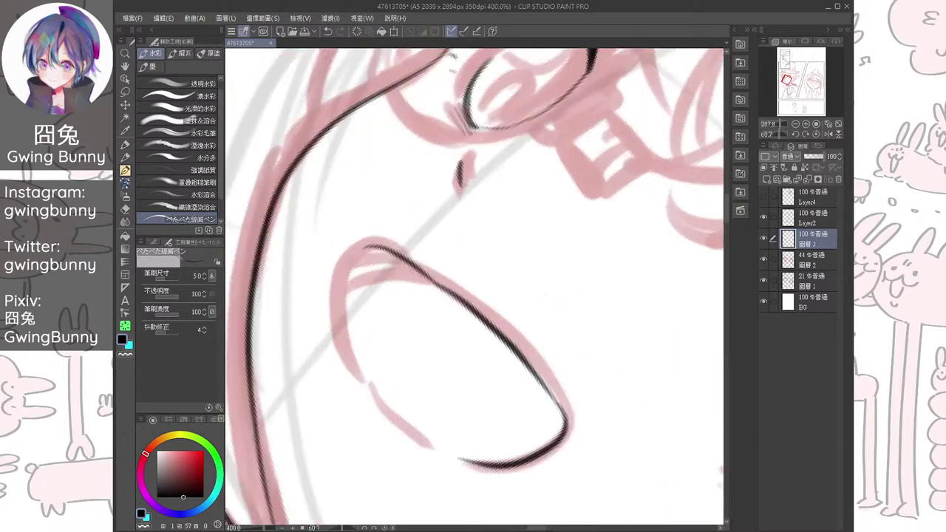
mouse_move(365, 246)
mouse_down()
mouse_move(345, 274)
mouse_move(375, 392)
mouse_up()
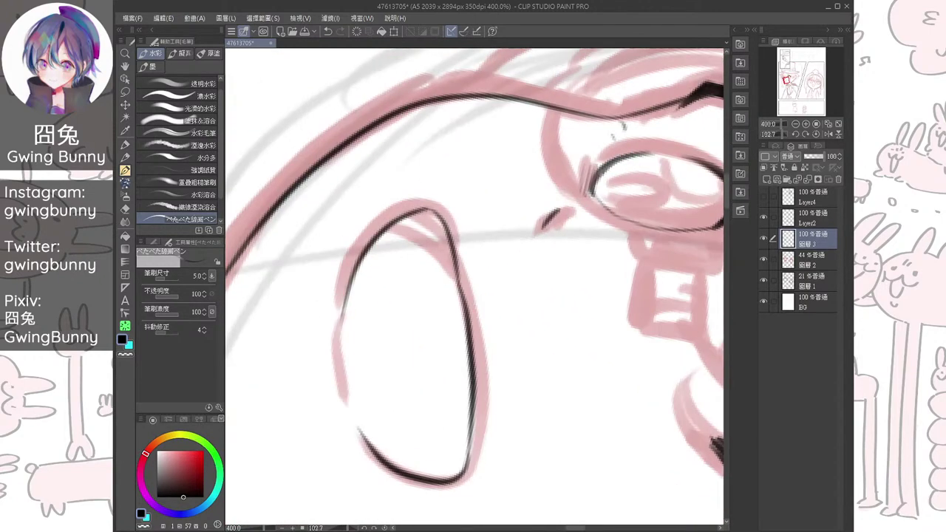
drag(343, 308, 365, 435)
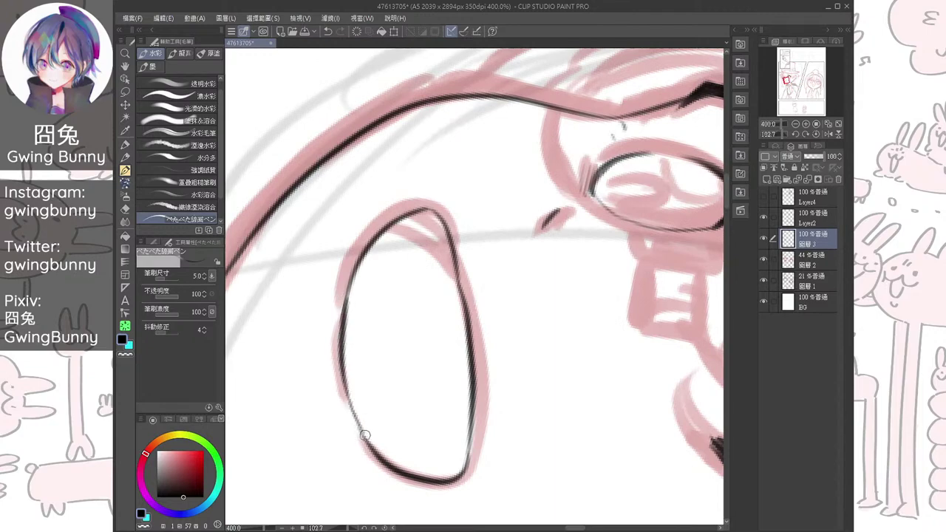
Ink the inner curve at the mouth's far corner and fill the small area there with black
key(ctrl+at)
scroll(378, 332, up, 2)
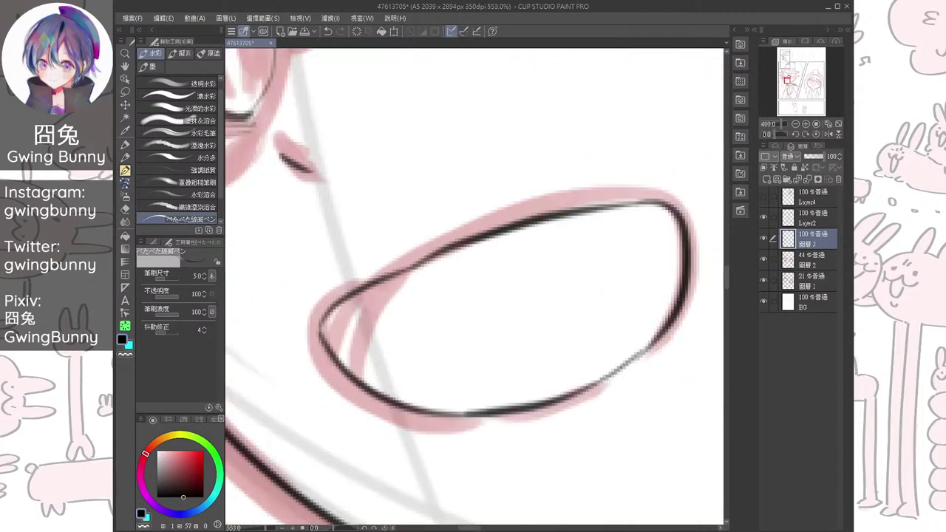
mouse_move(382, 281)
mouse_down()
mouse_move(367, 293)
mouse_move(339, 363)
mouse_up()
mouse_move(359, 292)
mouse_down()
mouse_move(327, 322)
mouse_move(339, 363)
mouse_up()
drag(343, 317, 342, 365)
scroll(474, 287, up, 2)
drag(368, 331, 398, 314)
Ink three short slanted blush marks on the cheek under the near eye and hide the red sketch layer
scroll(460, 323, down, 4)
drag(459, 324, 450, 362)
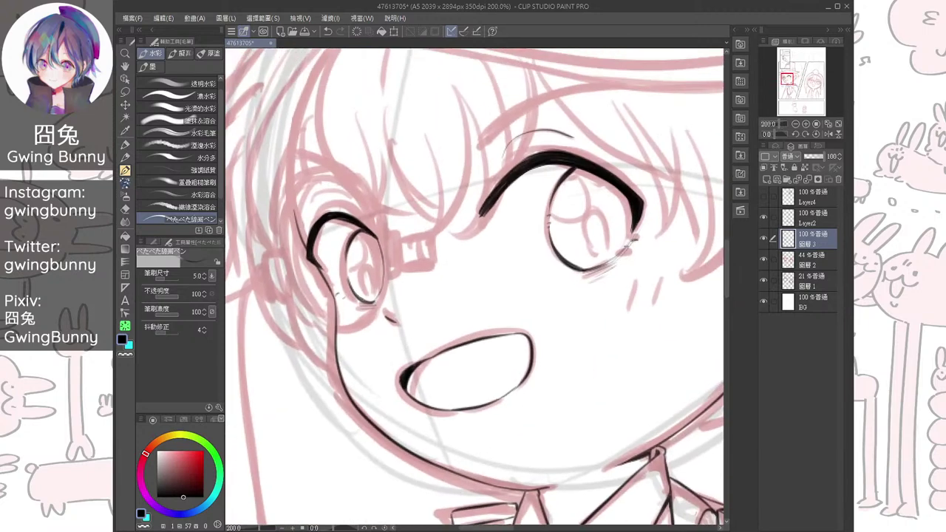
drag(596, 362, 557, 399)
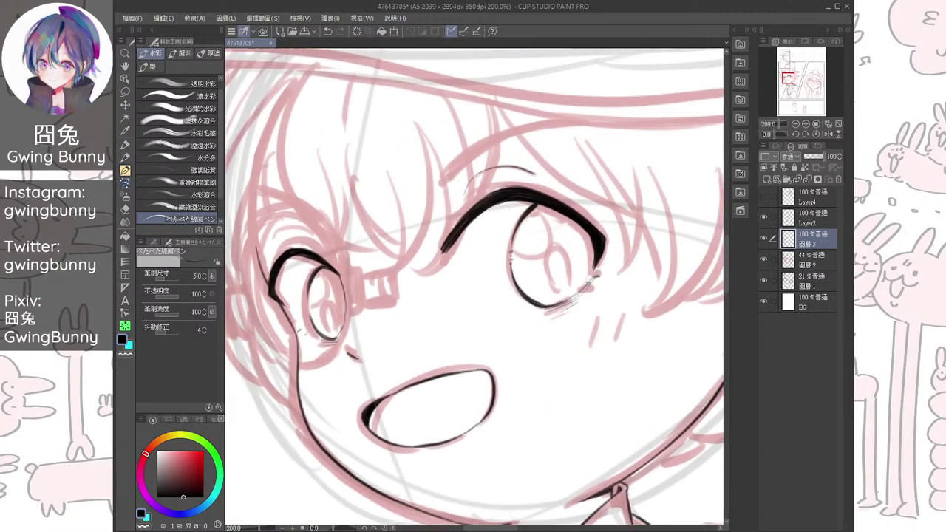
mouse_move(623, 333)
mouse_down()
mouse_move(582, 362)
mouse_move(648, 373)
mouse_up()
click(763, 260)
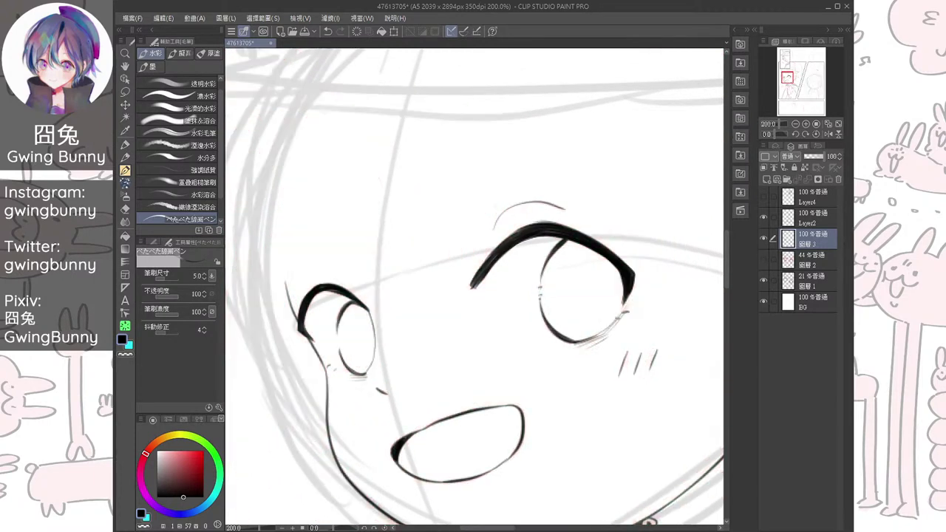
drag(473, 288, 526, 332)
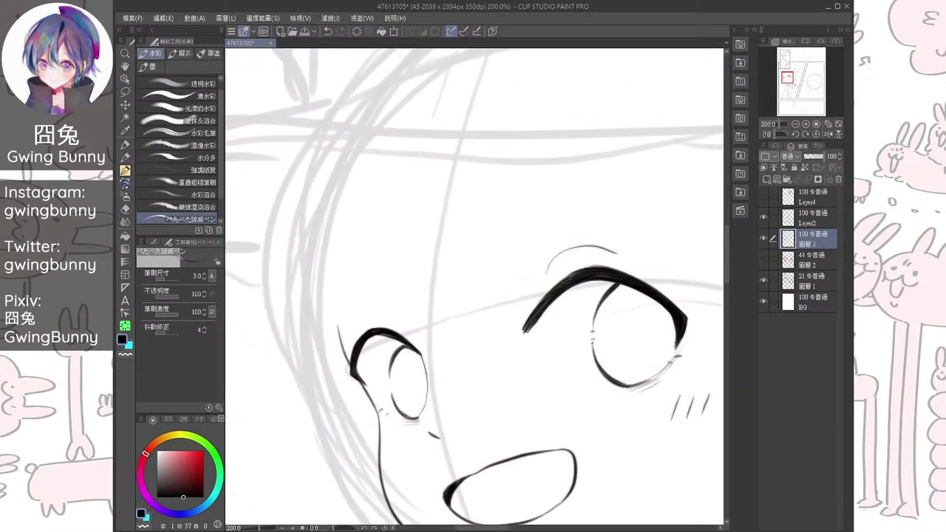
Show the red sketch layer and ink the lower edge of the hat brim in black from the panel border to the brim tip
click(764, 260)
drag(359, 323, 399, 323)
drag(636, 259, 510, 336)
drag(503, 295, 465, 263)
drag(562, 333, 561, 239)
drag(488, 295, 472, 267)
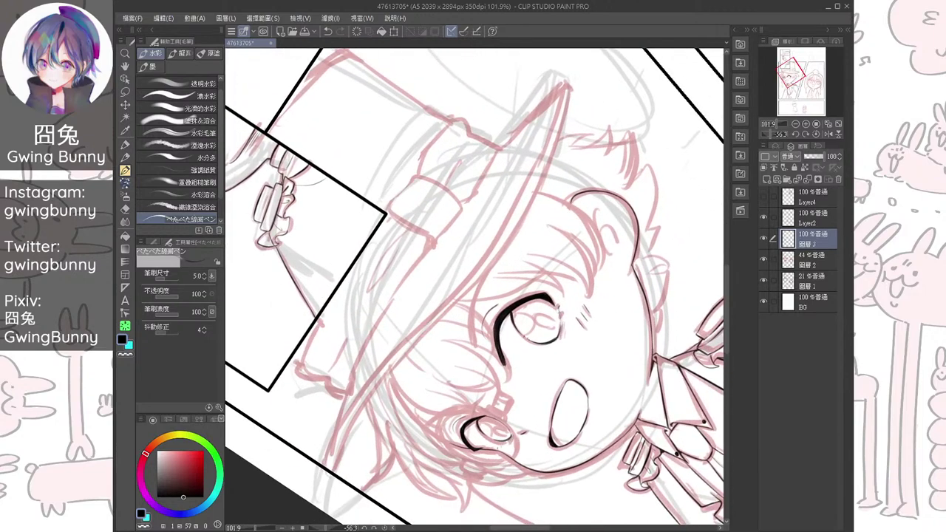
drag(562, 333, 543, 359)
mouse_move(289, 402)
mouse_down()
mouse_move(422, 304)
mouse_move(407, 293)
mouse_up()
key(ctrl+plus)
drag(473, 288, 443, 314)
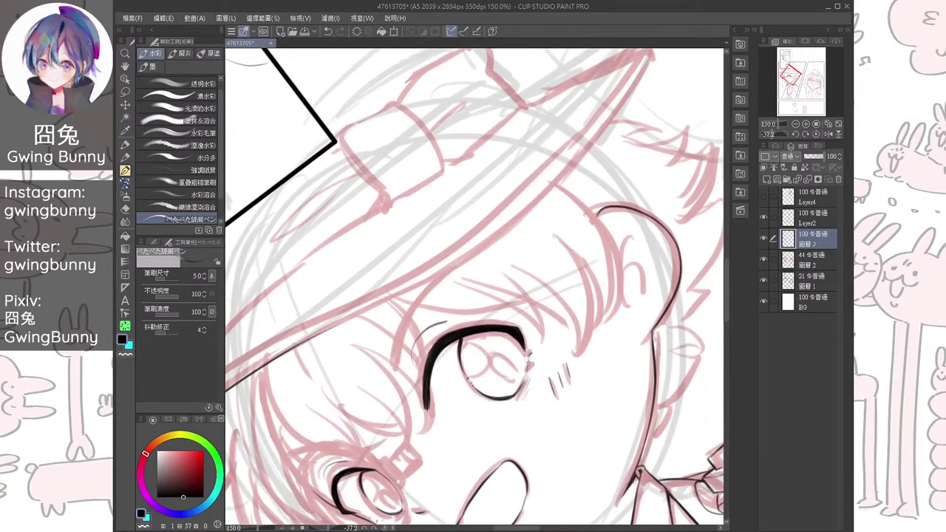
mouse_move(319, 334)
mouse_down()
mouse_move(505, 230)
mouse_move(409, 307)
mouse_move(554, 130)
mouse_up()
scroll(554, 129, up, 2)
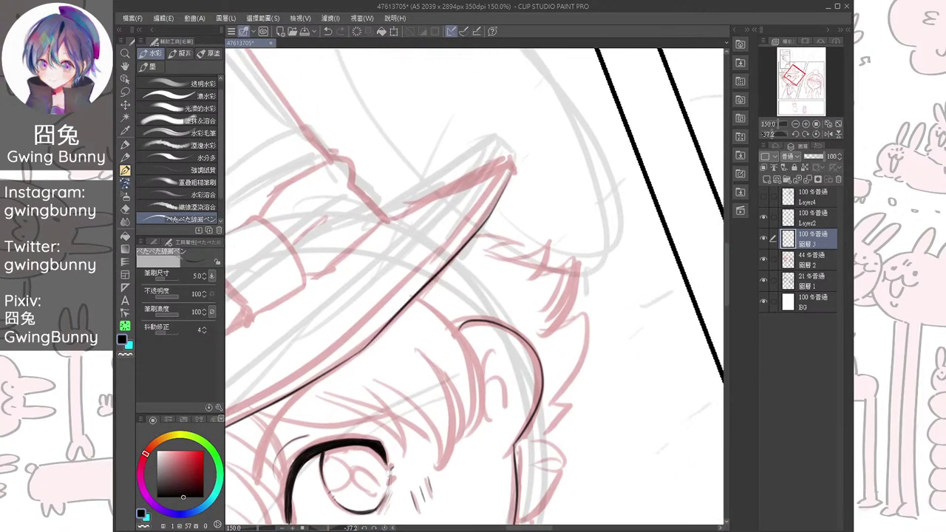
key(ctrl+z)
mouse_move(323, 369)
mouse_down()
mouse_move(503, 164)
mouse_move(516, 139)
mouse_up()
Ink the second rim line of the hat brim, running parallel above its lower edge along the sketch
mouse_move(237, 444)
mouse_down()
mouse_move(569, 181)
mouse_move(728, 118)
mouse_up()
drag(510, 244, 461, 281)
mouse_move(309, 364)
mouse_down()
mouse_move(504, 199)
mouse_move(559, 172)
mouse_move(439, 260)
mouse_move(587, 164)
mouse_move(440, 263)
mouse_move(605, 86)
mouse_move(455, 221)
mouse_move(497, 169)
mouse_up()
key(ctrl+plus)
key(ctrl+at)
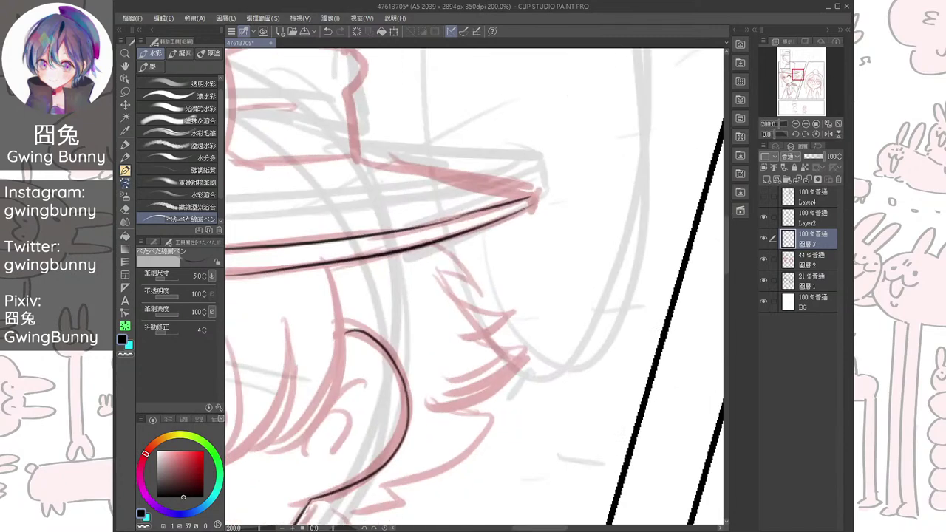
Rework the end of the upper rim line and close the brim tip with a short straight stroke
key(ctrl+plus)
key(ctrl+plus)
drag(570, 158, 539, 215)
key(ctrl+z)
drag(384, 252, 526, 189)
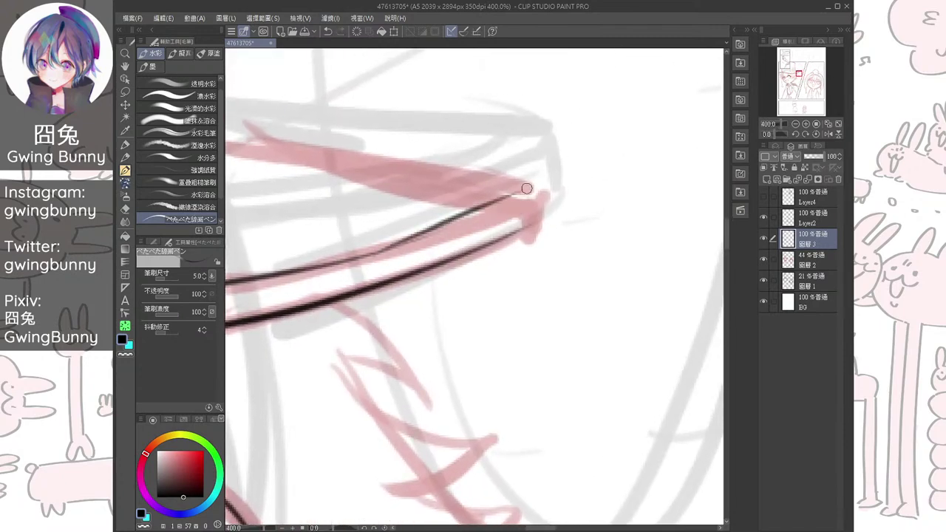
key(ctrl+z)
mouse_move(401, 246)
mouse_down()
mouse_move(532, 201)
mouse_move(533, 224)
mouse_up()
scroll(534, 224, down, 3)
scroll(532, 222, up, 4)
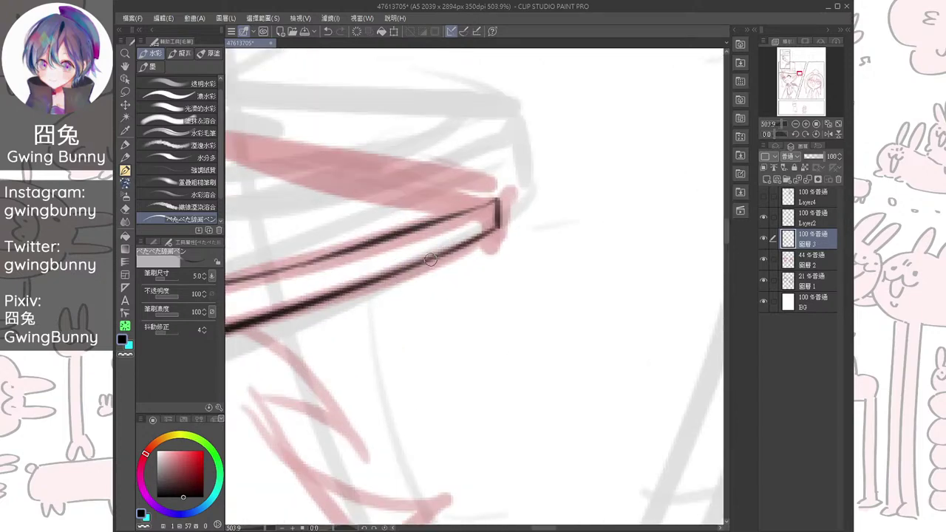
scroll(496, 214, down, 6)
Ink the brim's outer edge at the far side, from the ribbon band's end down to the panel border
drag(475, 238, 699, 245)
drag(370, 266, 596, 295)
drag(326, 273, 379, 403)
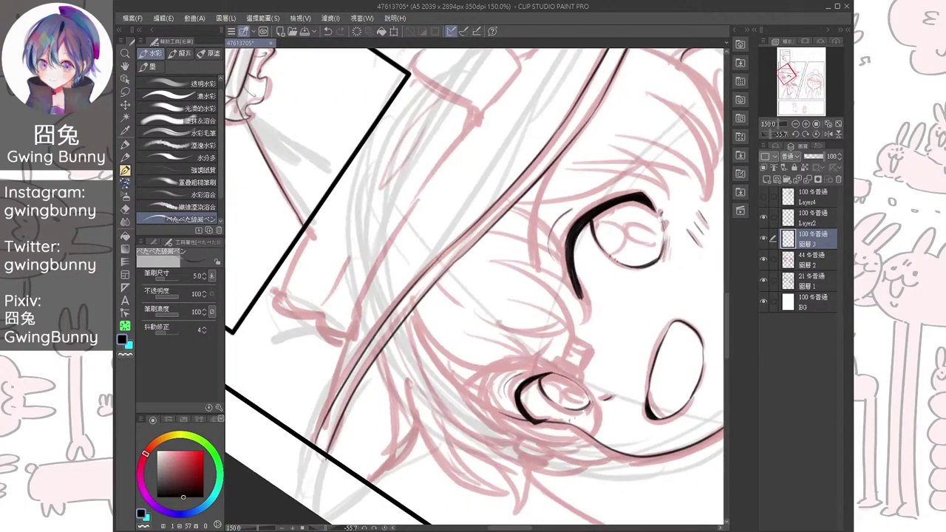
scroll(302, 439, up, 3)
mouse_move(371, 279)
mouse_down()
mouse_move(328, 378)
mouse_move(309, 464)
mouse_up()
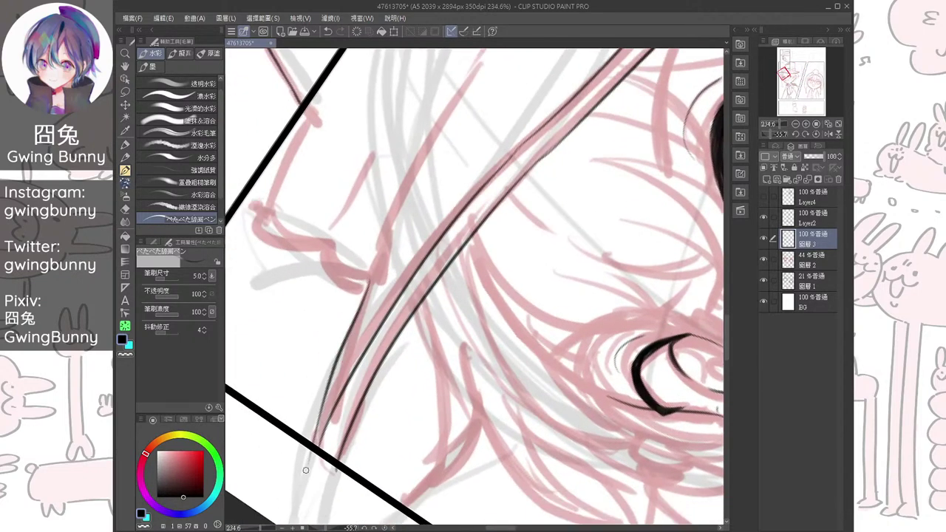
scroll(379, 400, up, 2)
key(ctrl+z)
drag(385, 226, 322, 436)
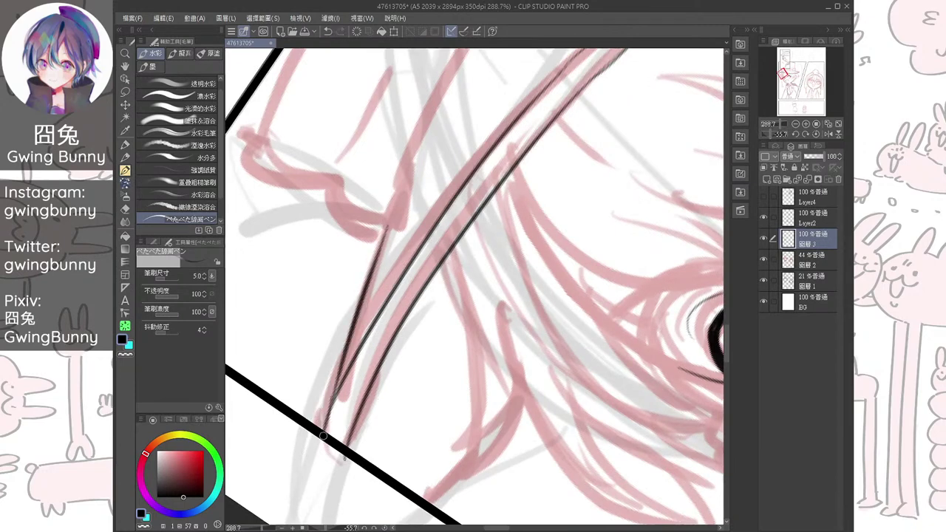
key(e)
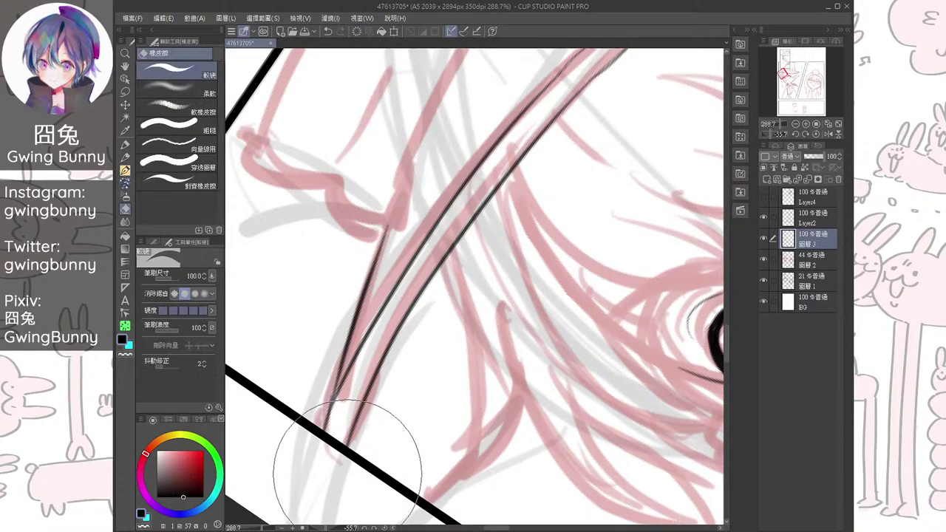
key(b)
Ink the wavy far end of the hat's ribbon band and its upper edge up to the panel border
drag(347, 474, 261, 360)
scroll(475, 287, down, 2)
mouse_move(474, 287)
mouse_down()
mouse_move(388, 329)
mouse_move(326, 385)
mouse_move(330, 416)
mouse_up()
mouse_move(299, 245)
mouse_down()
mouse_move(332, 341)
mouse_move(300, 390)
mouse_move(272, 385)
mouse_move(307, 445)
mouse_up()
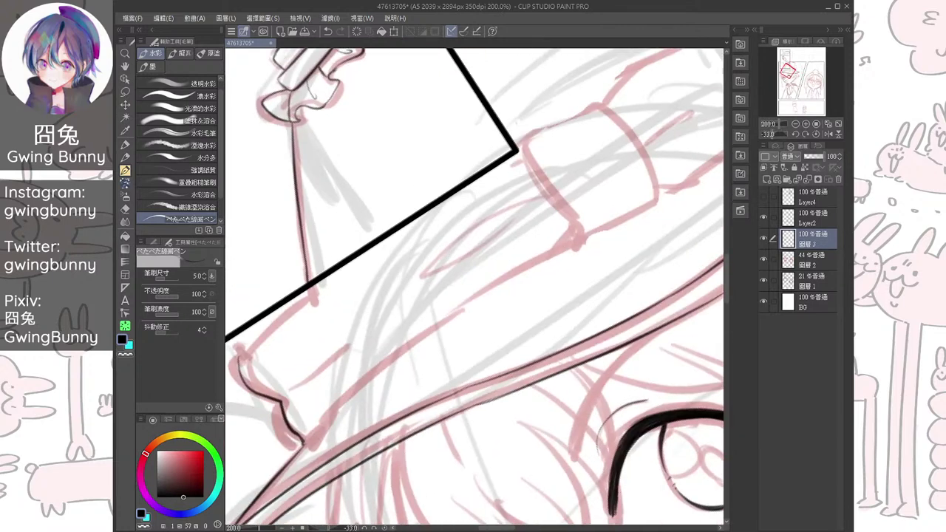
drag(238, 357, 309, 289)
scroll(326, 272, up, 3)
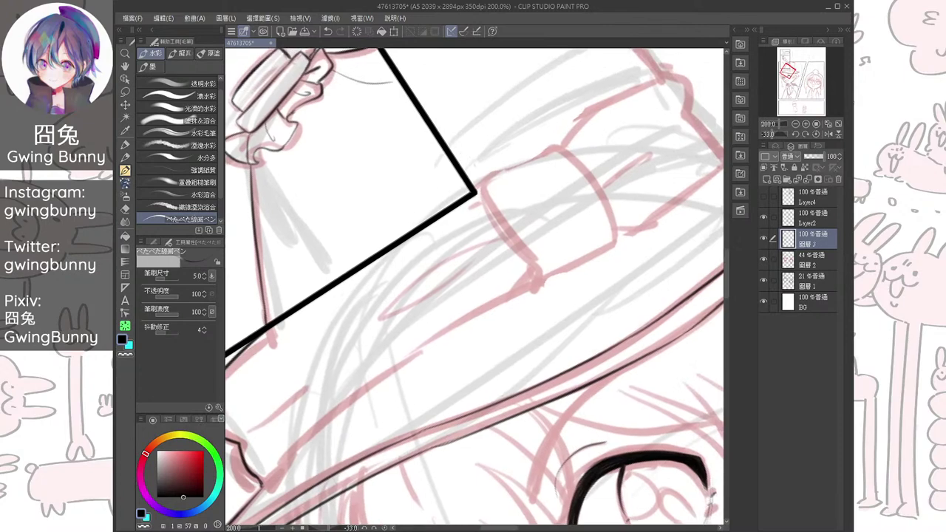
drag(281, 330, 285, 377)
key(r)
Ink the side and top edges of the ribbon knot on the hat band
scroll(445, 305, down, 3)
drag(628, 294, 322, 309)
mouse_move(411, 276)
mouse_down()
mouse_move(393, 316)
mouse_move(394, 382)
mouse_up()
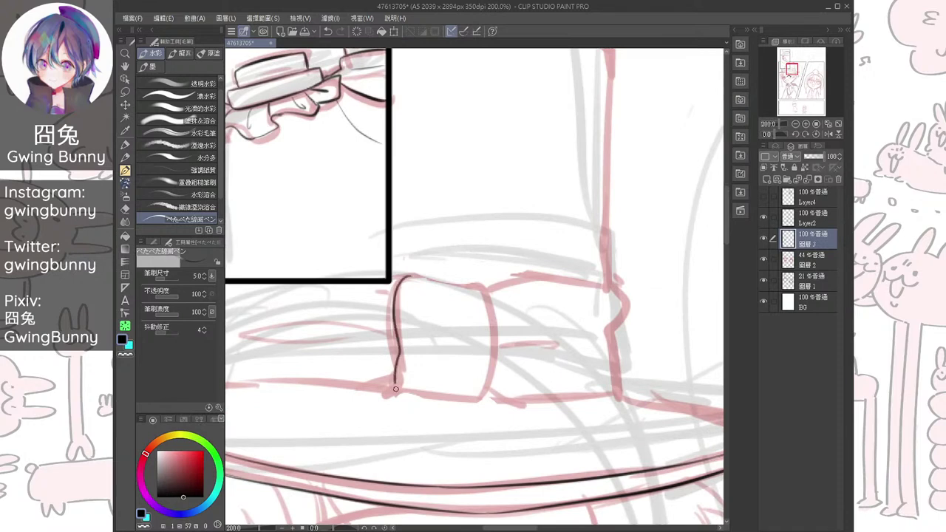
scroll(395, 390, up, 2)
key(ctrl+z)
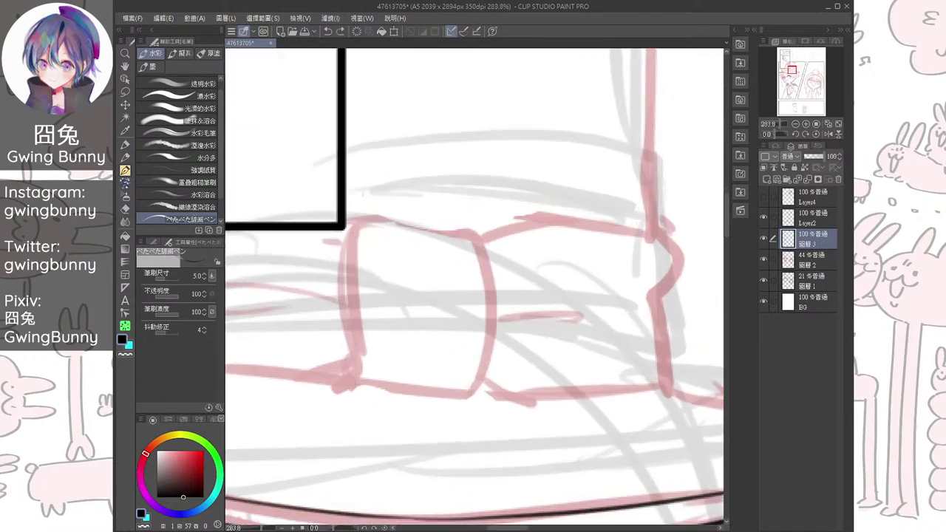
mouse_move(371, 216)
mouse_down()
mouse_move(354, 237)
mouse_move(369, 388)
mouse_up()
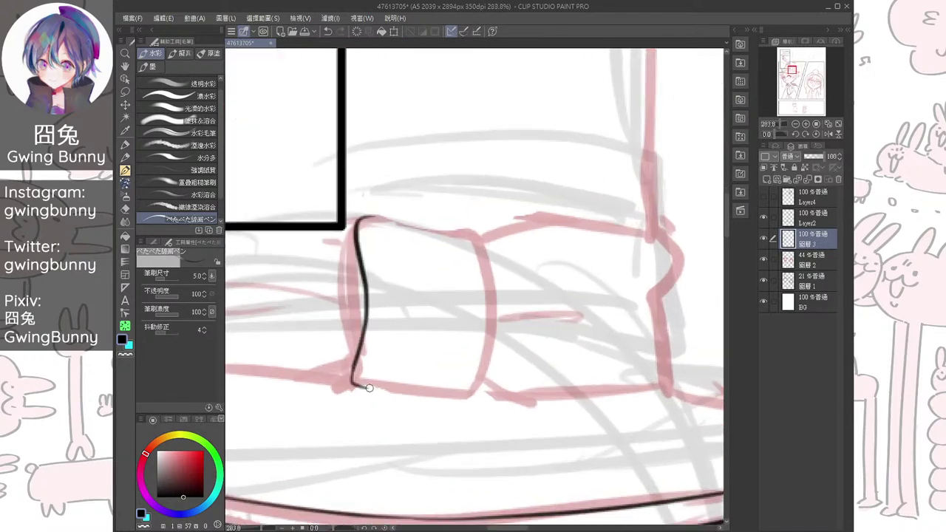
mouse_move(362, 216)
mouse_down()
mouse_move(480, 235)
mouse_move(491, 342)
mouse_move(437, 395)
mouse_move(365, 319)
mouse_up()
scroll(427, 329, up, 2)
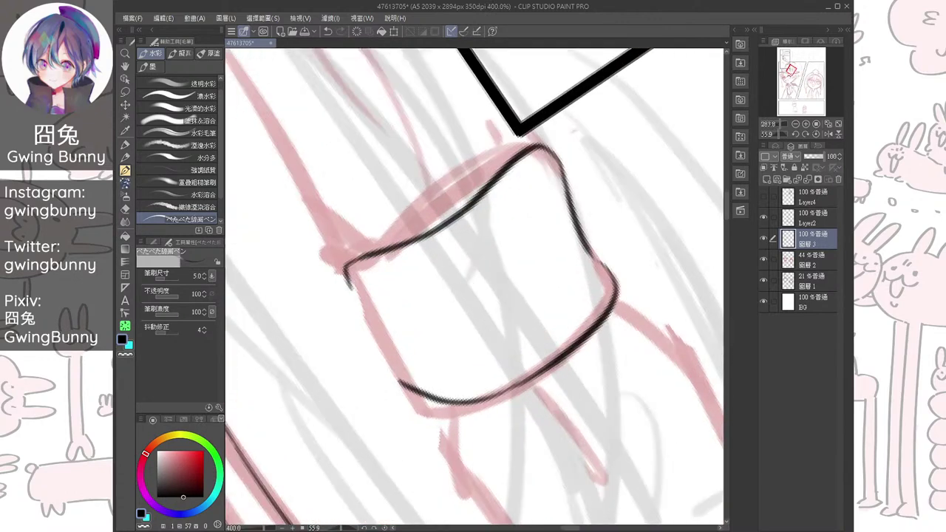
Close the ribbon knot's outline by inking its lower edge between the two sides
drag(347, 279, 407, 384)
key(ctrl+z)
key(ctrl+z)
drag(346, 278, 403, 381)
scroll(401, 380, down, 3)
Ink the lower and upper edges and the notched end of the ribbon section beside the knot
mouse_move(359, 279)
mouse_down()
mouse_move(389, 350)
mouse_move(454, 432)
mouse_up()
mouse_move(470, 214)
mouse_down()
mouse_move(525, 260)
mouse_move(564, 353)
mouse_up()
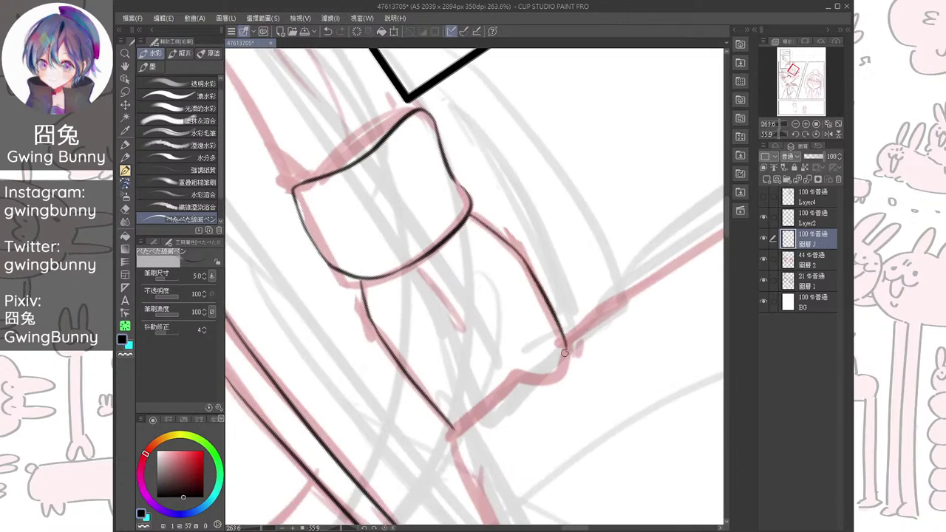
key(ctrl+at)
drag(548, 260, 545, 399)
drag(399, 369, 617, 274)
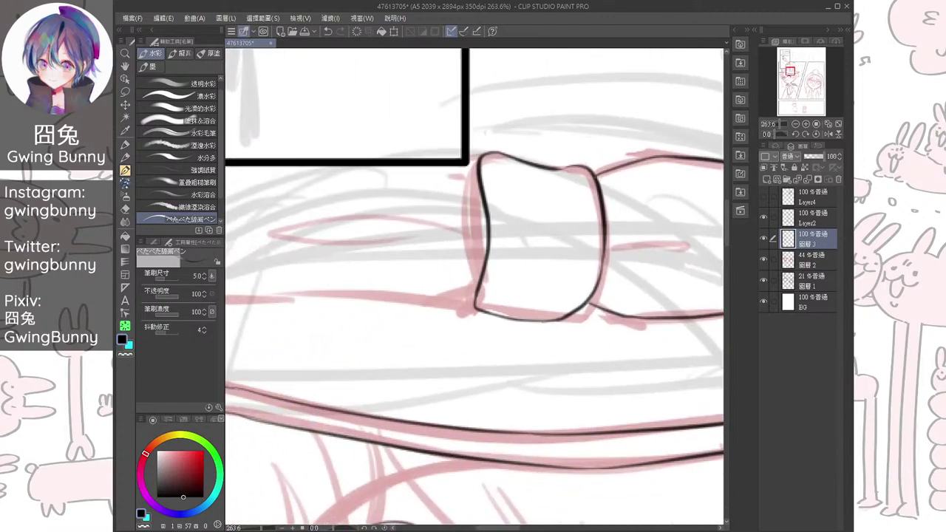
drag(546, 401, 603, 257)
drag(488, 354, 520, 234)
Ink the long lower edge of the ribbon band from the knot to its wavy end, and add thin fold lines
key(ctrl+minus)
drag(473, 325, 488, 287)
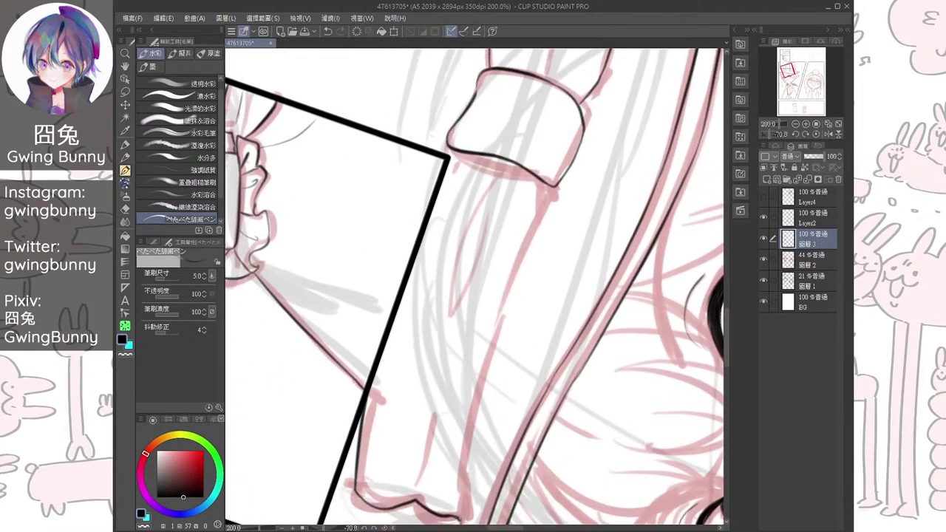
mouse_move(543, 184)
mouse_down()
mouse_move(542, 225)
mouse_move(467, 513)
mouse_move(470, 434)
mouse_move(451, 498)
mouse_up()
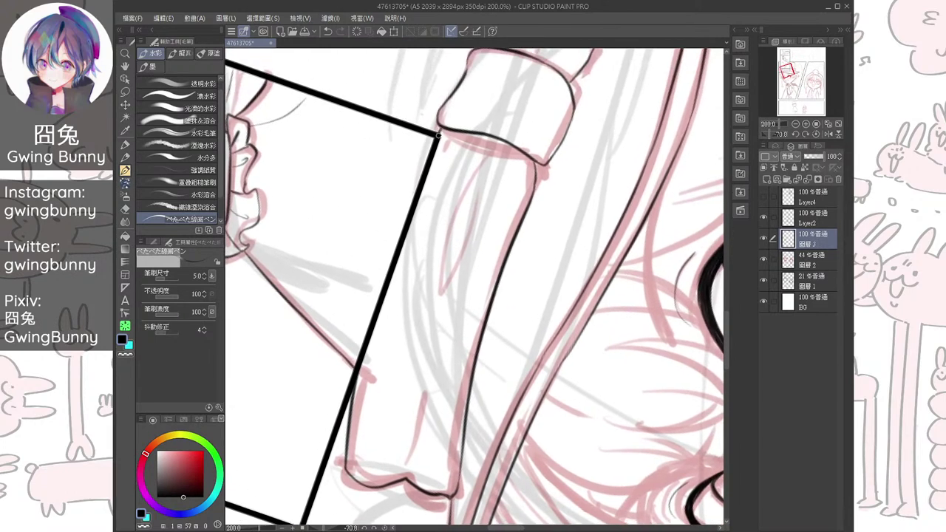
drag(485, 138, 468, 211)
drag(424, 389, 408, 460)
mouse_move(465, 214)
mouse_down()
mouse_move(429, 419)
mouse_move(342, 329)
mouse_up()
Ink the straight side edge of the hat crown from its upper corner down to the ribbon
mouse_move(511, 303)
mouse_down()
mouse_move(536, 305)
mouse_move(507, 399)
mouse_up()
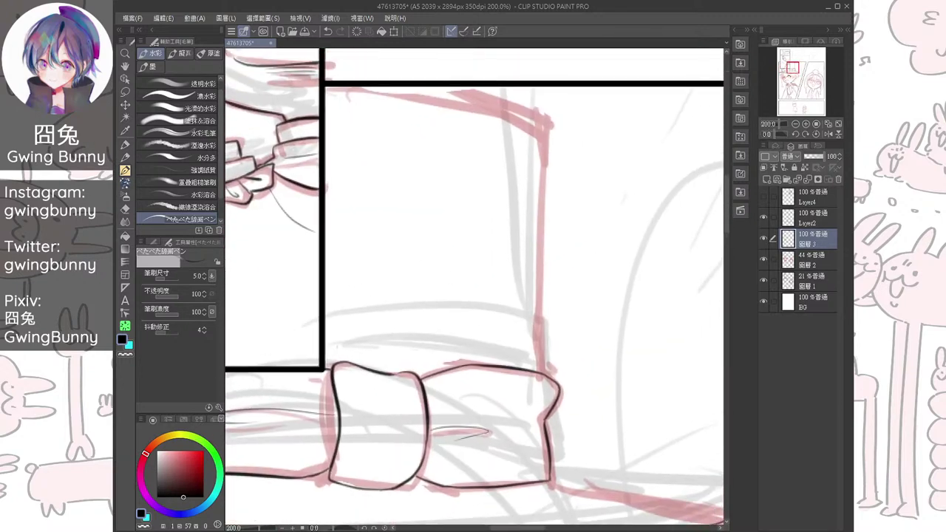
mouse_move(547, 125)
mouse_down()
mouse_move(538, 379)
mouse_move(517, 374)
mouse_up()
key(ctrl+z)
drag(531, 113, 529, 363)
key(ctrl+z)
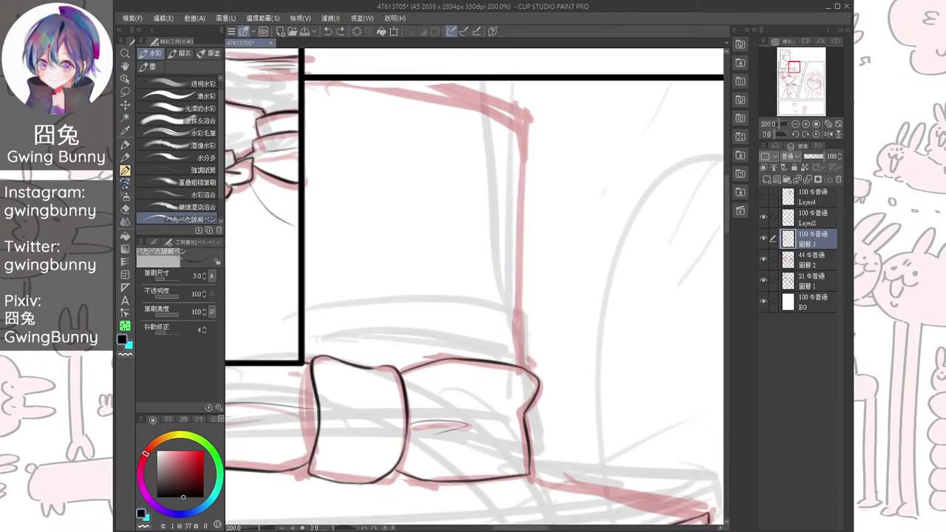
mouse_move(529, 118)
mouse_down()
mouse_move(519, 366)
mouse_move(493, 379)
mouse_up()
scroll(554, 352, up, 3)
scroll(502, 376, down, 4)
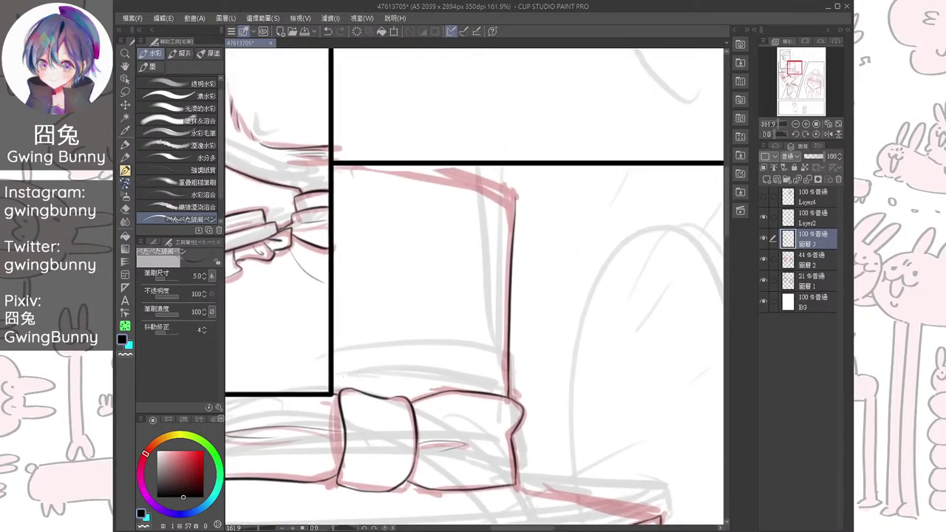
key(minus)
key(minus)
scroll(474, 287, up, 1)
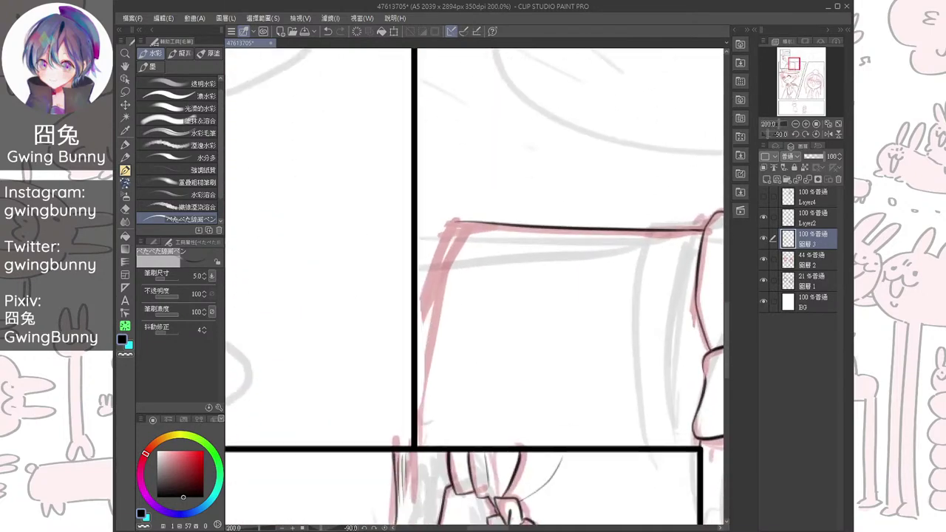
Ink the curved top edge of the hat crown from its corner to the panel border
drag(458, 220, 418, 405)
scroll(450, 281, up, 3)
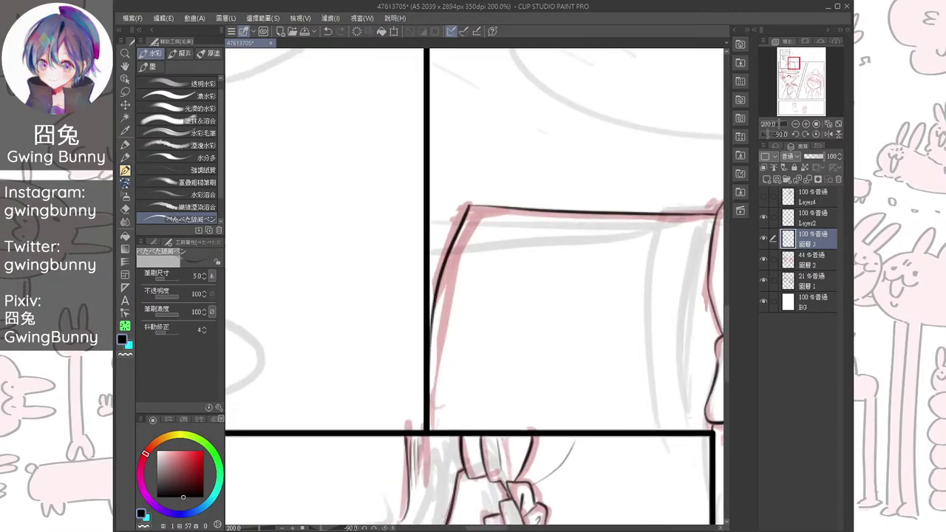
key(asciicircum)
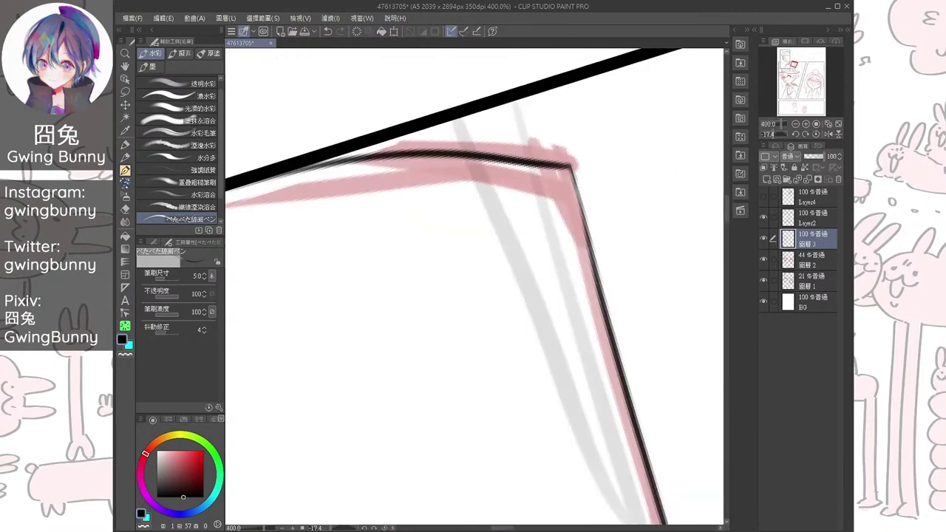
scroll(490, 164, down, 5)
key(asciicircum)
Ink the top surface edge of the brim from the ribbon's notched end to the brim tip
drag(443, 354, 502, 188)
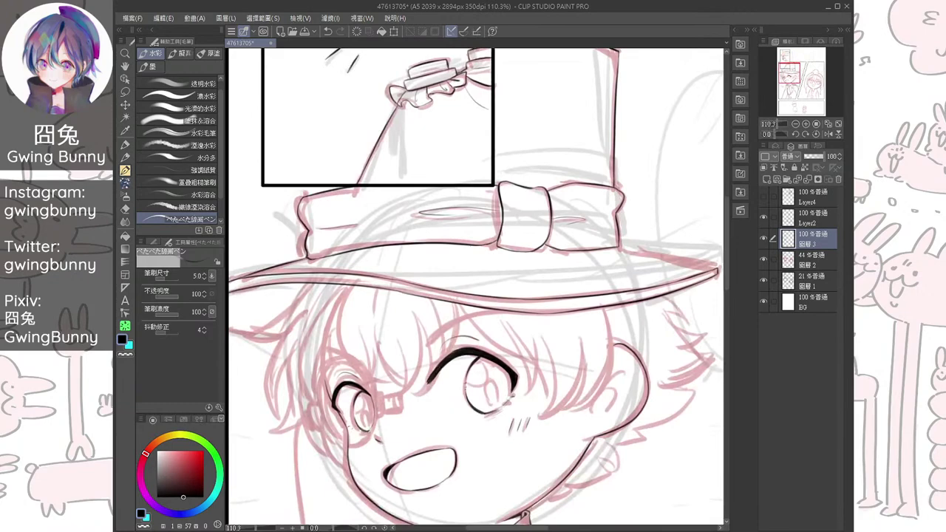
drag(503, 251, 369, 329)
drag(414, 200, 517, 189)
scroll(517, 347, up, 4)
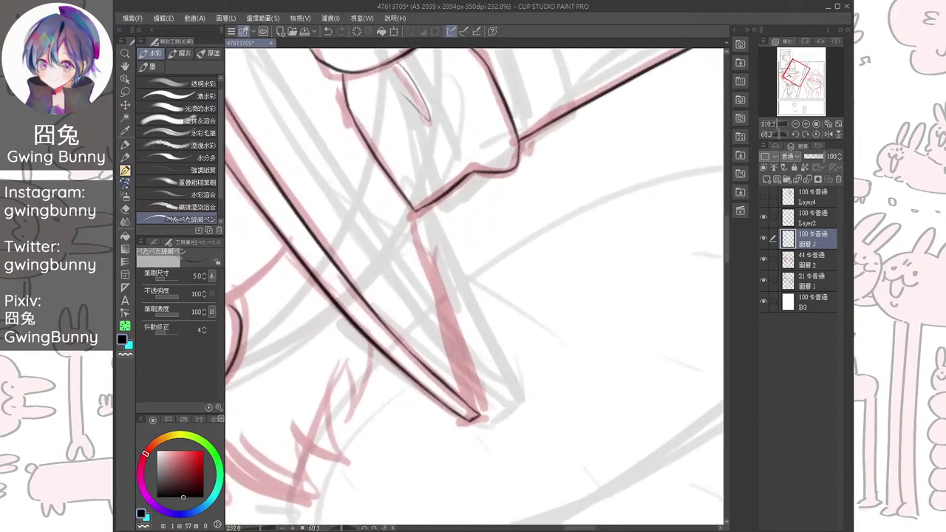
drag(412, 212, 469, 402)
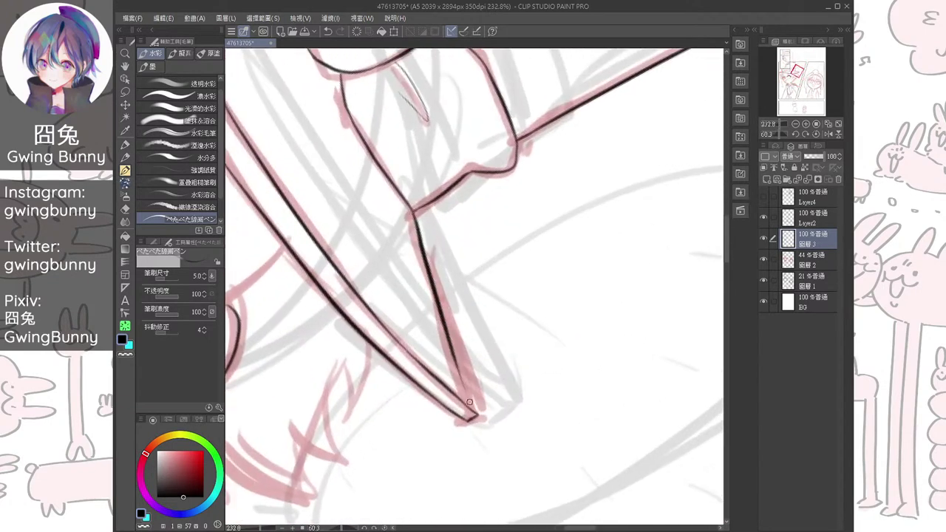
scroll(469, 402, up, 2)
drag(440, 351, 472, 434)
drag(449, 373, 473, 436)
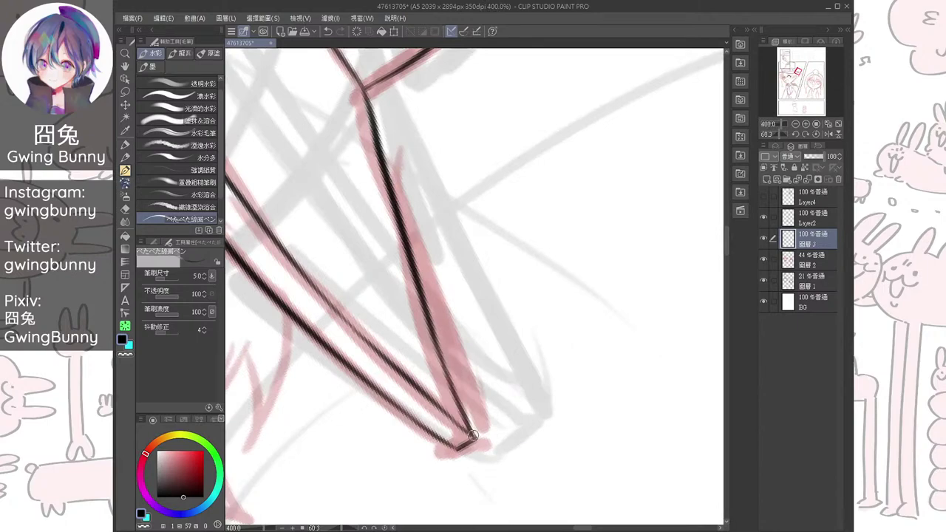
drag(493, 359, 471, 449)
scroll(510, 235, down, 3)
Retouch the iris outline of the far eye on the side facing the nose
drag(489, 355, 713, 240)
drag(437, 326, 521, 288)
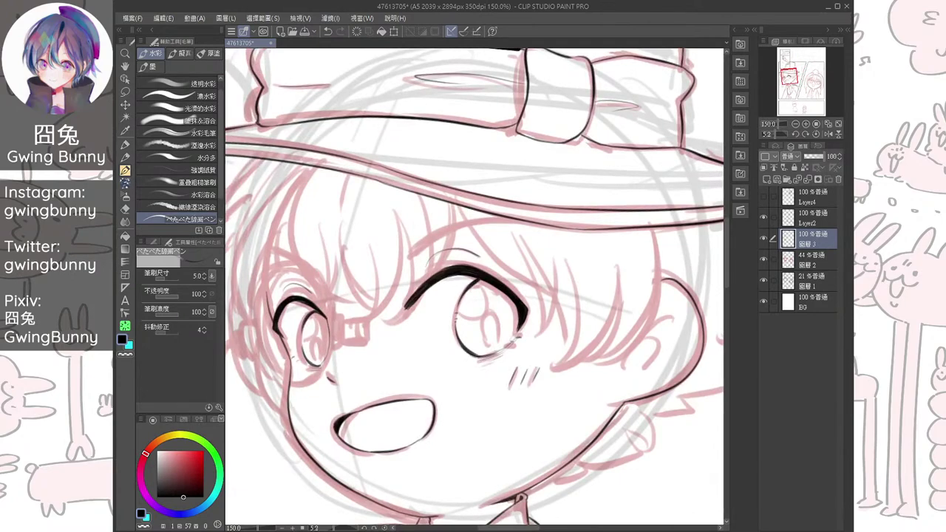
scroll(295, 325, up, 4)
drag(355, 304, 360, 330)
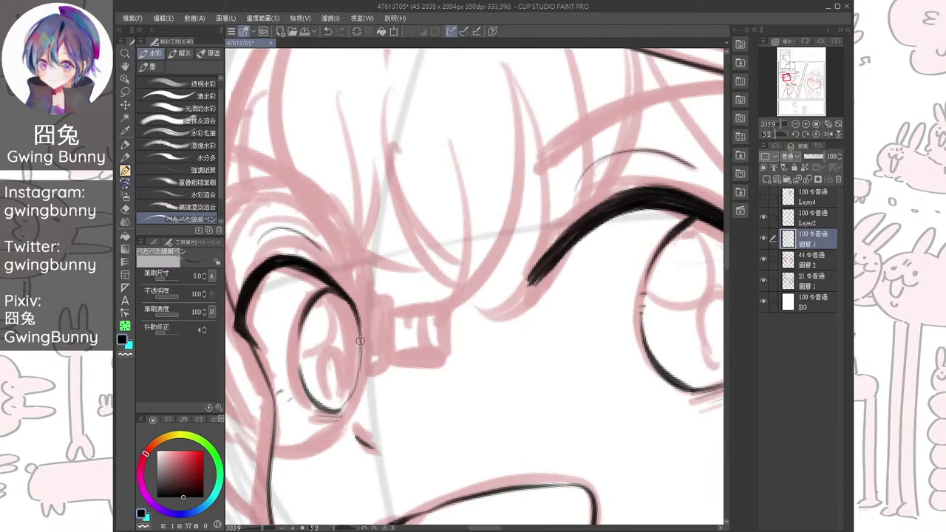
scroll(360, 340, down, 3)
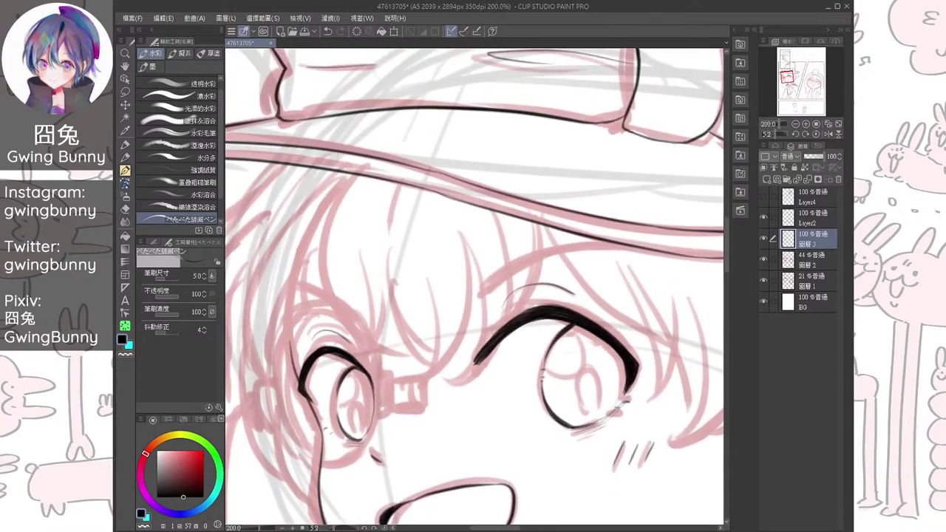
Ink the first curved fringe strand above the near eye, sweeping up to the underside of the hat brim
drag(561, 337, 456, 369)
drag(562, 369, 579, 347)
drag(387, 348, 505, 272)
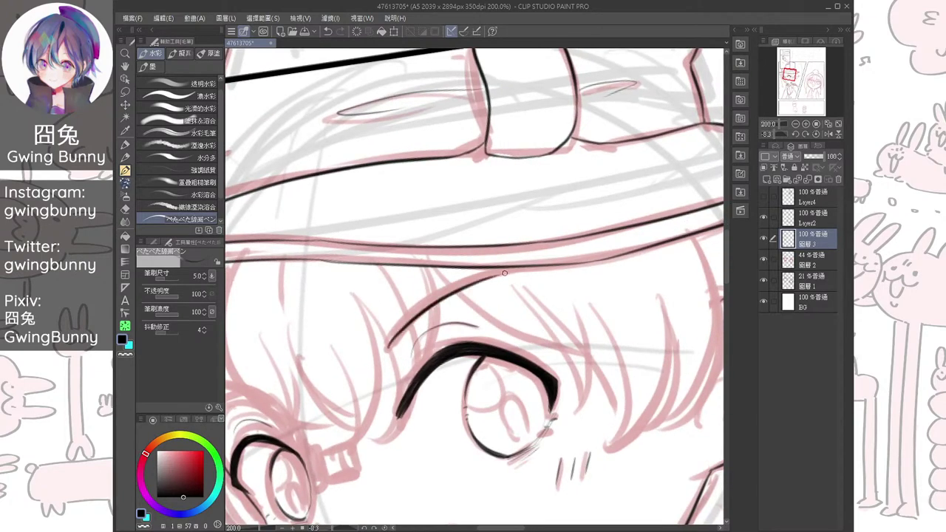
scroll(504, 273, up, 4)
key(ctrl+z)
drag(312, 381, 509, 248)
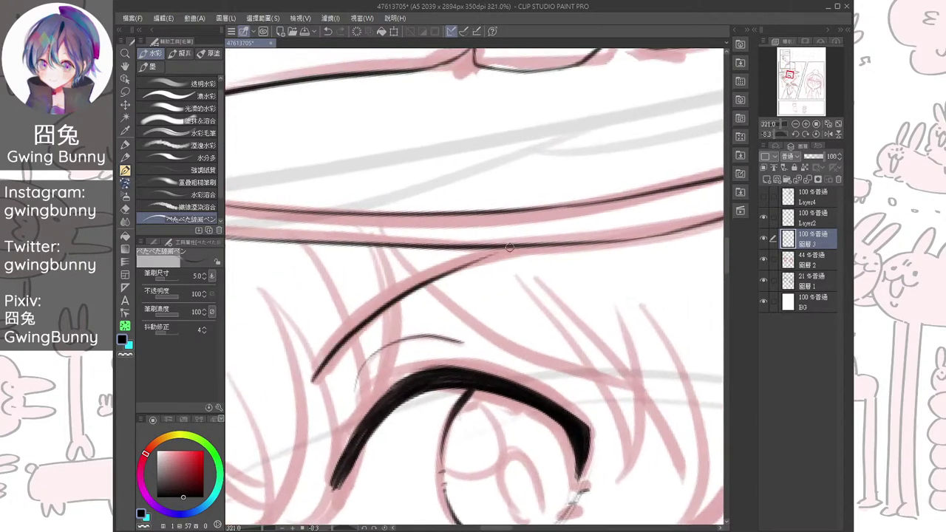
Thicken the curved eyebrow line above the near eye with repeated black strokes, tapering it up to the hat brim
drag(441, 272, 320, 366)
key(ctrl+z)
drag(411, 209, 332, 371)
drag(373, 275, 323, 393)
drag(341, 334, 330, 412)
drag(420, 196, 359, 306)
key(ctrl+z)
mouse_move(423, 192)
mouse_down()
mouse_move(379, 255)
mouse_move(332, 358)
mouse_up()
drag(343, 323, 327, 367)
mouse_move(389, 245)
mouse_down()
mouse_move(330, 365)
mouse_move(319, 260)
mouse_move(440, 209)
mouse_up()
key(ctrl+minus)
key(ctrl+minus)
Ink a short tapered eyebrow above the far eye
drag(440, 209, 389, 300)
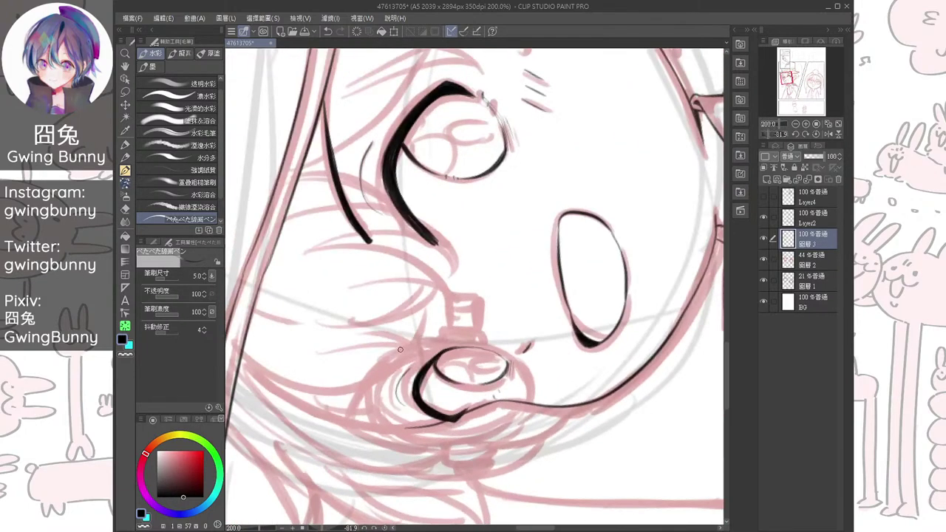
drag(399, 351, 362, 414)
scroll(363, 430, up, 3)
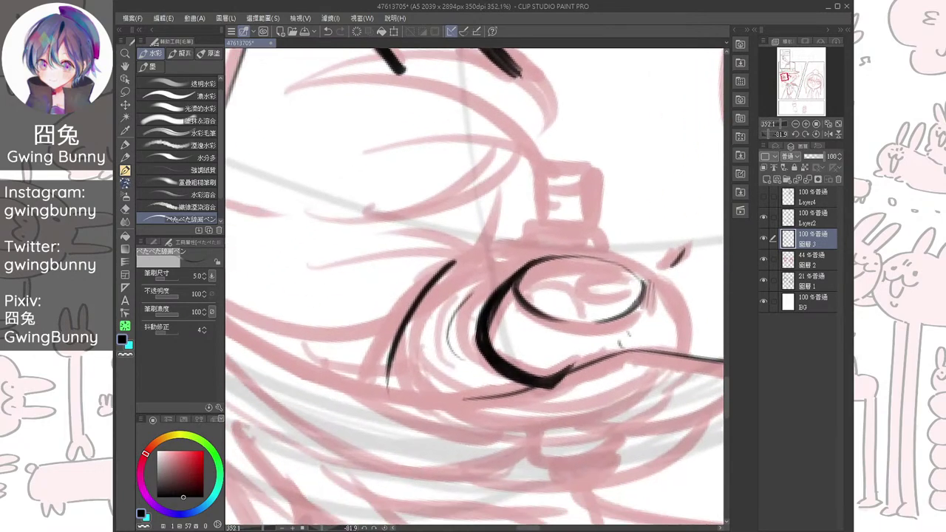
mouse_move(456, 263)
mouse_down()
mouse_move(414, 318)
mouse_move(386, 390)
mouse_move(438, 508)
mouse_up()
key(ctrl+at)
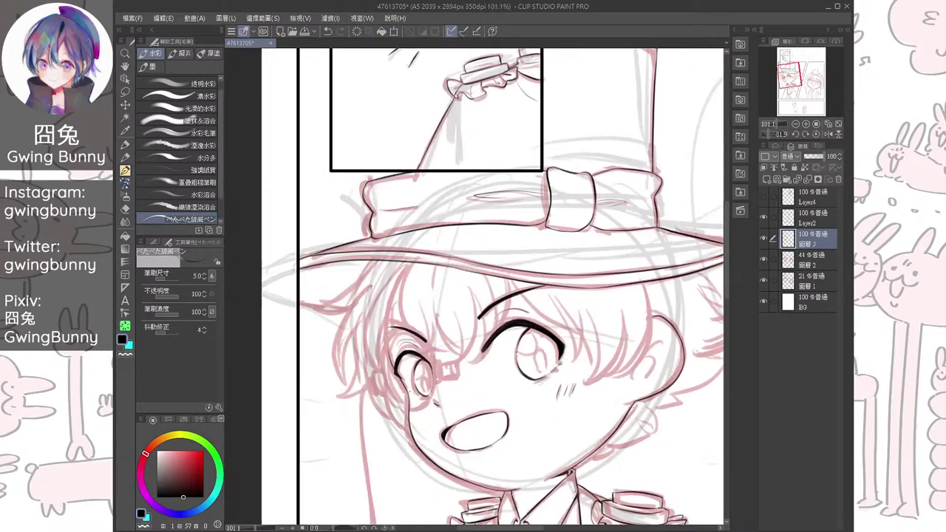
Lasso the far eyebrow, rotate it by -7.0 degrees, move it slightly upward, and deselect it
drag(579, 510, 546, 492)
key(ctrl+plus)
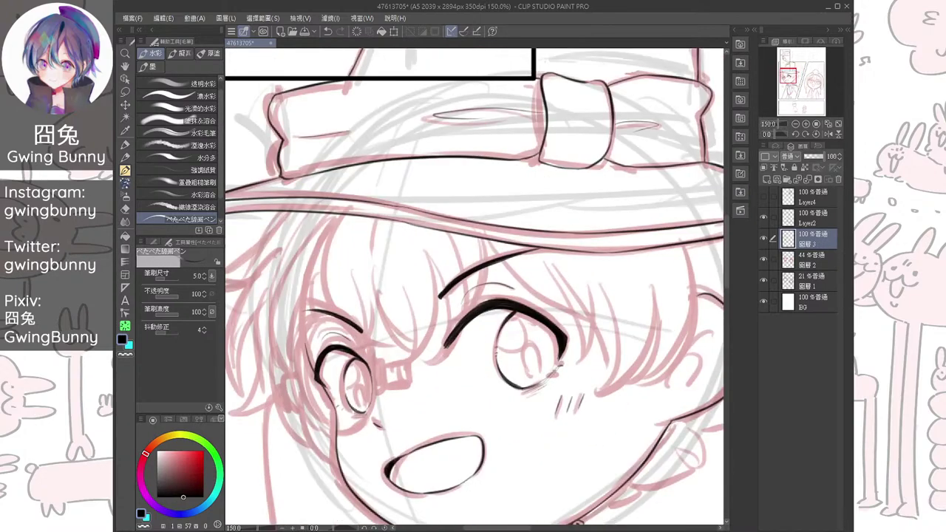
key(m)
mouse_move(290, 334)
mouse_down()
mouse_move(346, 269)
mouse_move(359, 342)
mouse_move(338, 325)
mouse_up()
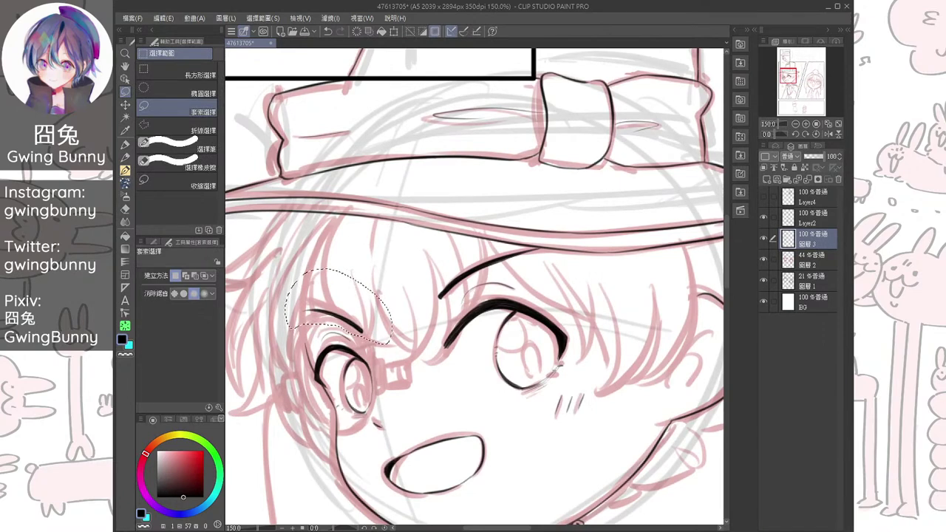
key(ctrl+t)
drag(424, 433, 436, 425)
drag(353, 317, 350, 310)
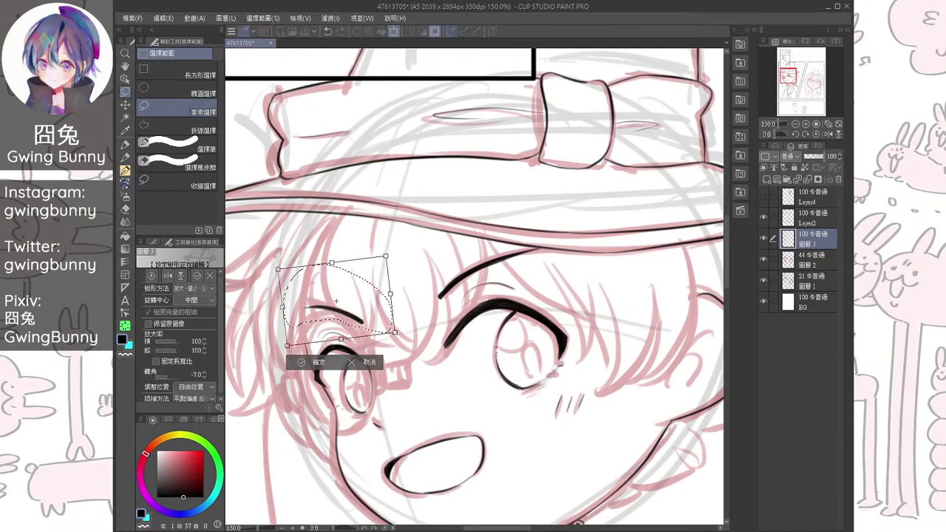
key(Return)
key(ctrl+d)
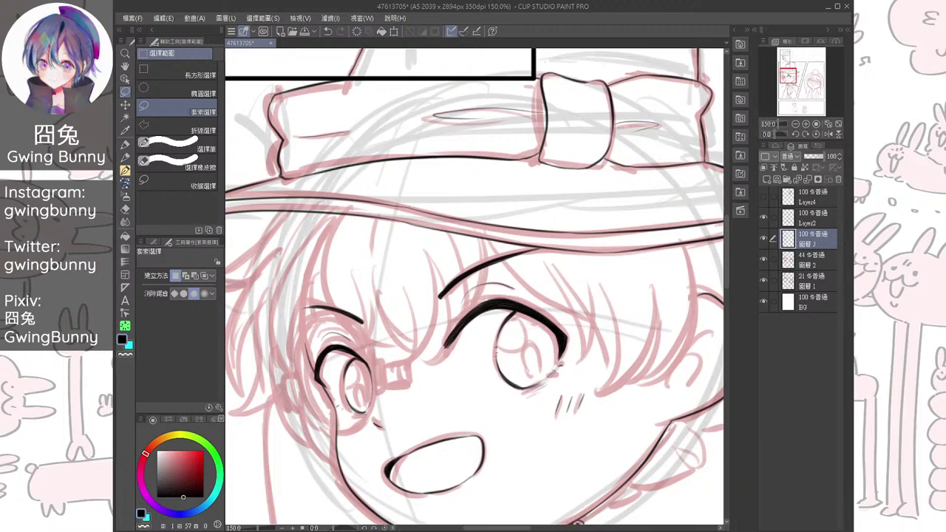
Ink a long fringe strand curving from the underside of the brim down across the far eyebrow toward the nose bridge
key(b)
drag(338, 211, 325, 305)
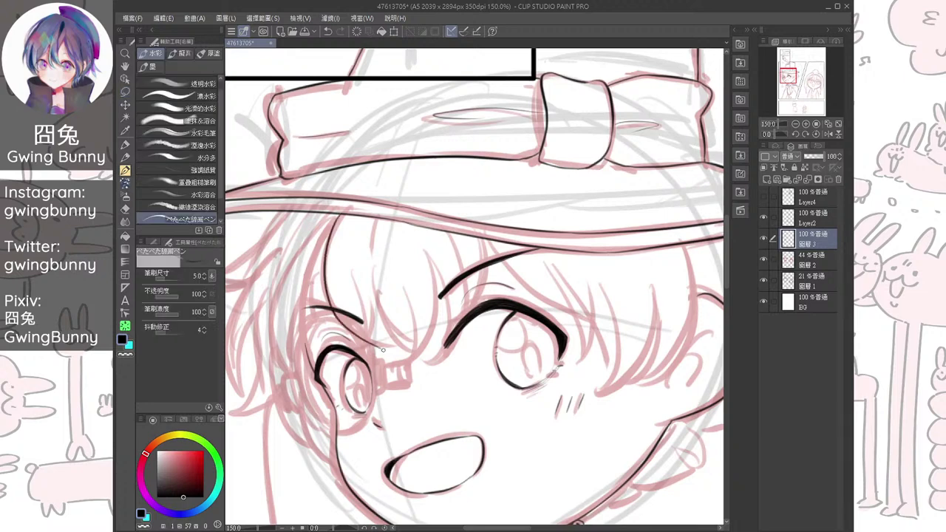
scroll(401, 310, up, 3)
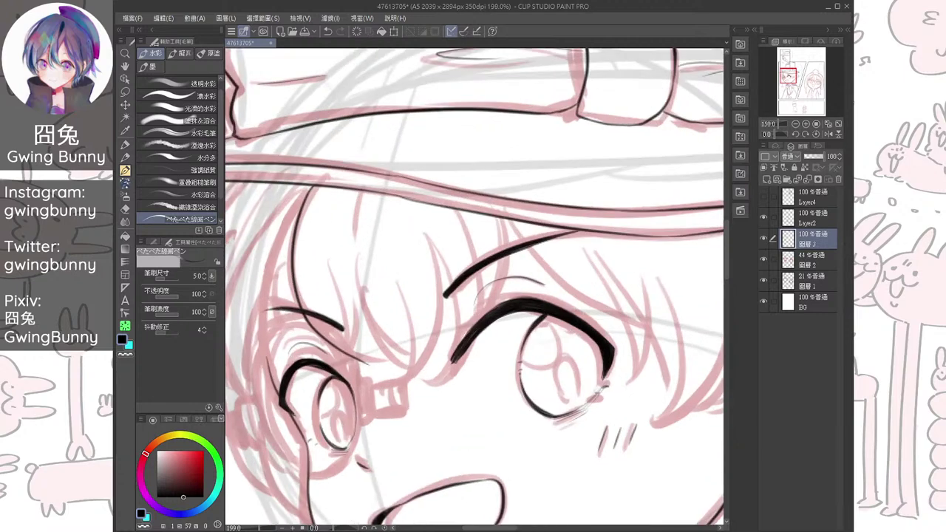
key(ctrl+z)
drag(315, 208, 300, 322)
Ink the short curved strands that form the pointed fringe tuft between the two eyes
mouse_move(343, 292)
mouse_down()
mouse_move(345, 330)
mouse_move(412, 389)
mouse_up()
key(ctrl+z)
key(ctrl+z)
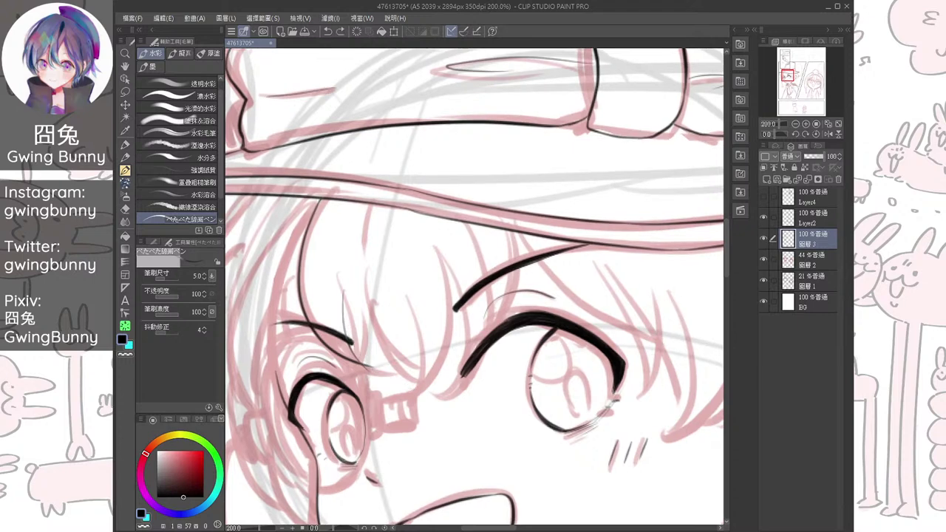
drag(346, 287, 379, 366)
scroll(377, 365, up, 2)
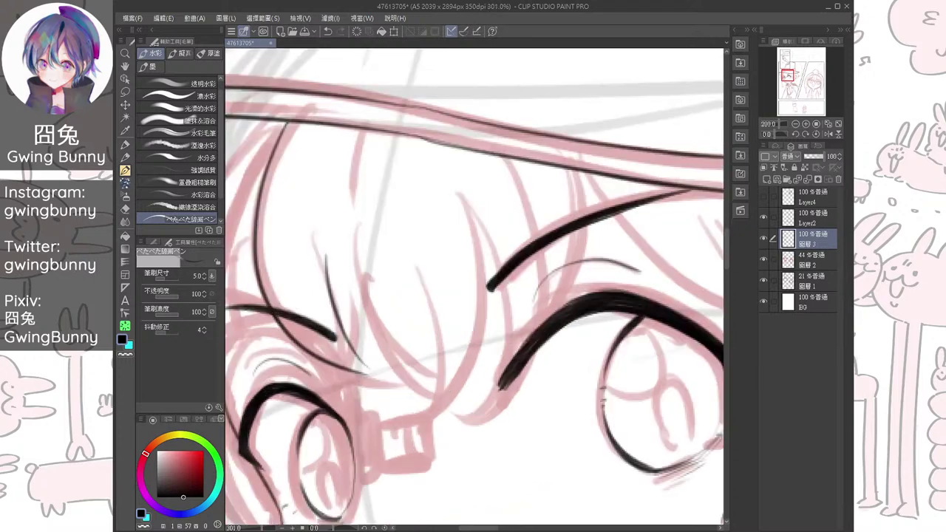
mouse_move(337, 253)
mouse_down()
mouse_move(342, 298)
mouse_move(372, 374)
mouse_up()
drag(338, 297, 439, 416)
mouse_move(389, 308)
mouse_down()
mouse_move(435, 444)
mouse_move(473, 312)
mouse_move(505, 327)
mouse_up()
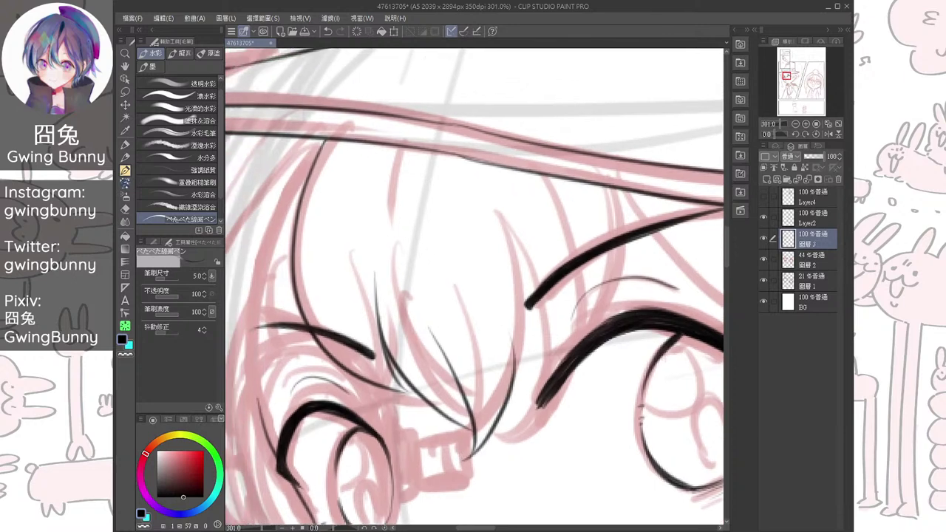
Ink a thin strand from the brim into the central fringe and the tuft's curved edge beside the near eyebrow
drag(384, 145, 364, 238)
key(ctrl+z)
mouse_move(392, 142)
mouse_down()
mouse_move(372, 258)
mouse_move(323, 251)
mouse_up()
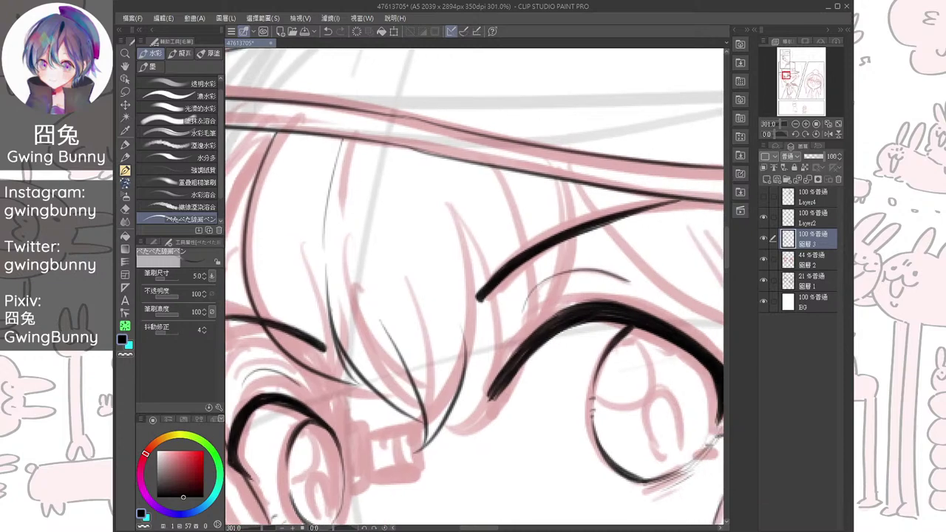
drag(449, 205, 449, 409)
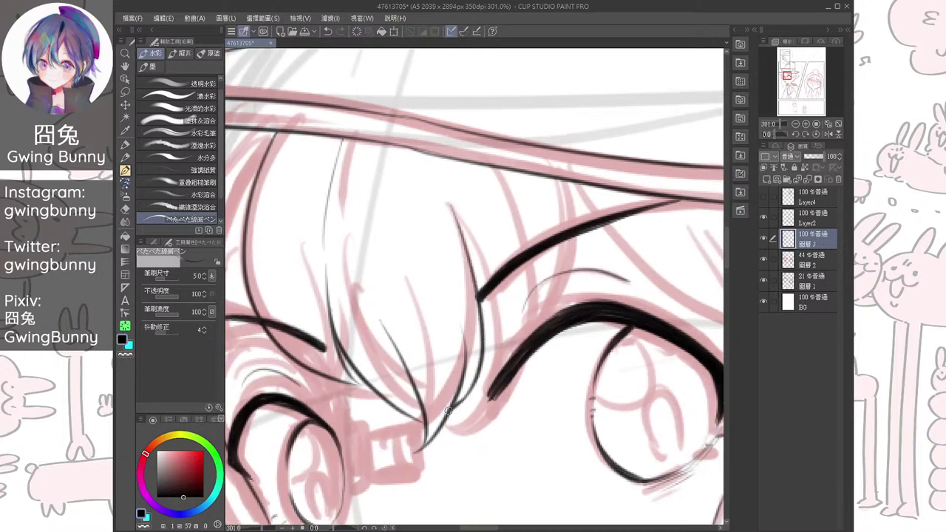
With the canvas mirrored, ink the fringe strands crossing the near eyebrow and upper eyelid, then restore the normal view
key(h)
drag(393, 176, 429, 380)
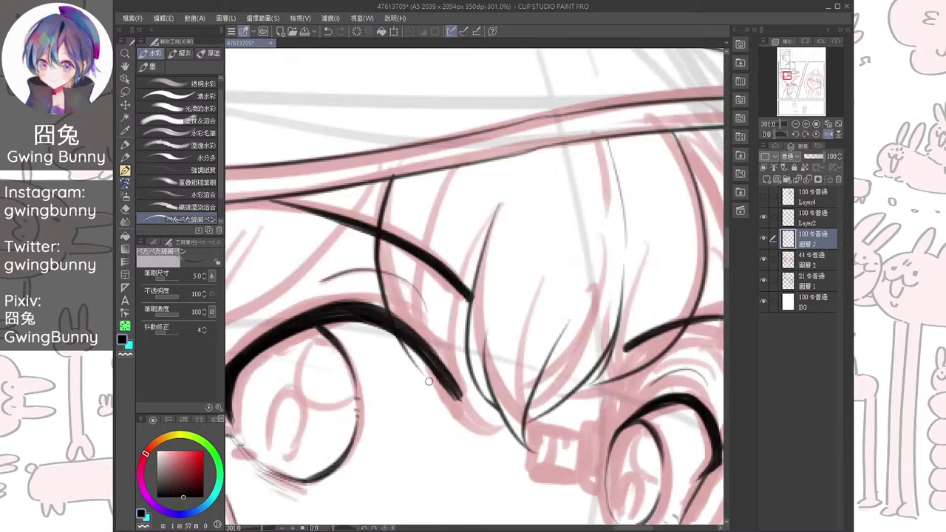
drag(425, 255, 419, 377)
mouse_move(423, 282)
mouse_down()
mouse_move(421, 338)
mouse_move(487, 415)
mouse_up()
key(ctrl+z)
key(ctrl+z)
mouse_move(424, 260)
mouse_down()
mouse_move(415, 340)
mouse_move(430, 381)
mouse_up()
mouse_move(420, 280)
mouse_down()
mouse_move(464, 384)
mouse_move(485, 396)
mouse_up()
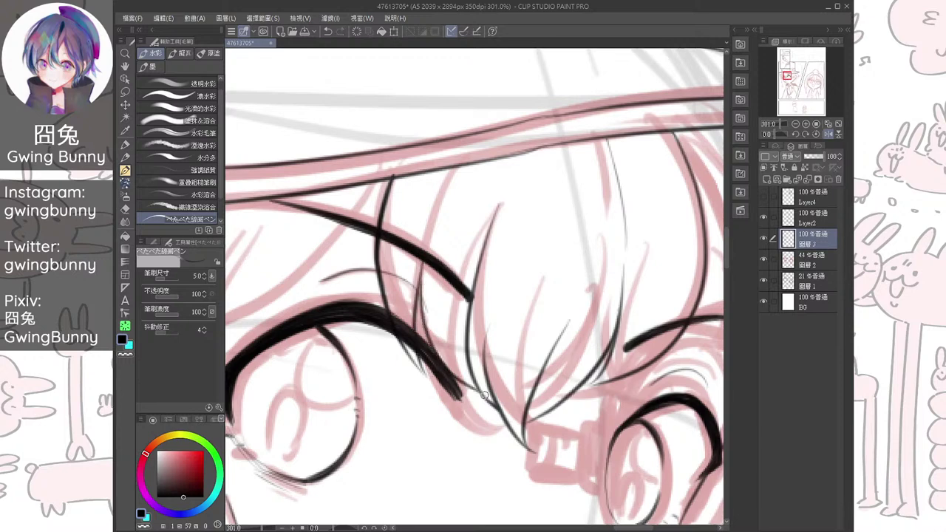
key(h)
mouse_move(544, 350)
mouse_down()
mouse_move(519, 378)
mouse_move(652, 370)
mouse_up()
key(ctrl+minus)
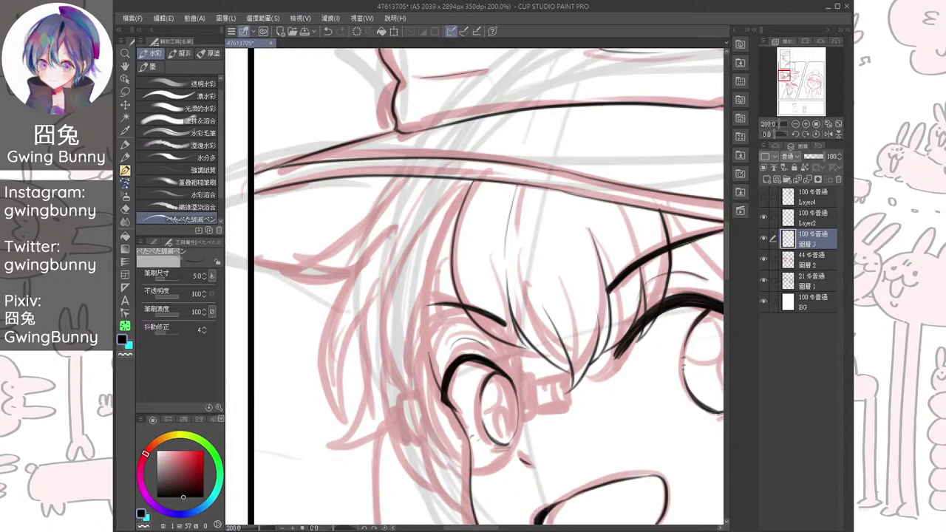
mouse_move(456, 182)
mouse_down()
mouse_move(439, 430)
mouse_move(426, 383)
mouse_up()
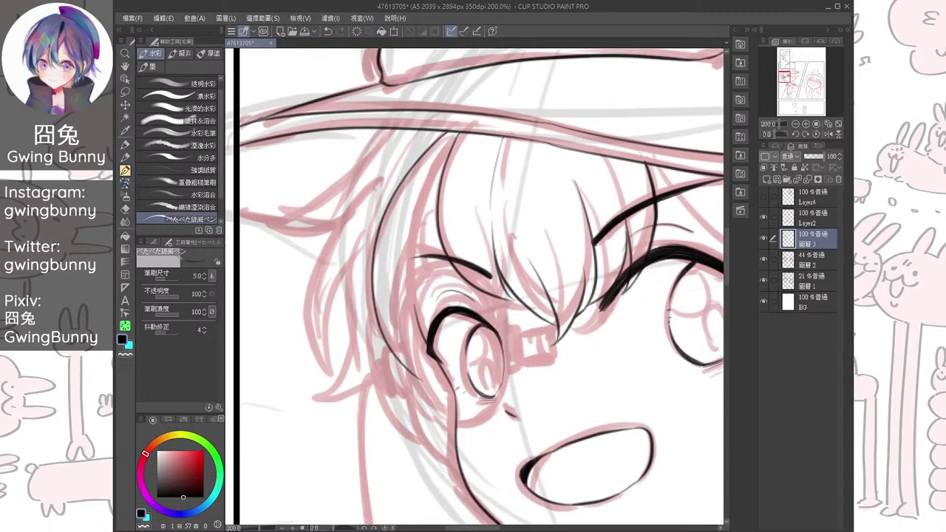
key(ctrl+z)
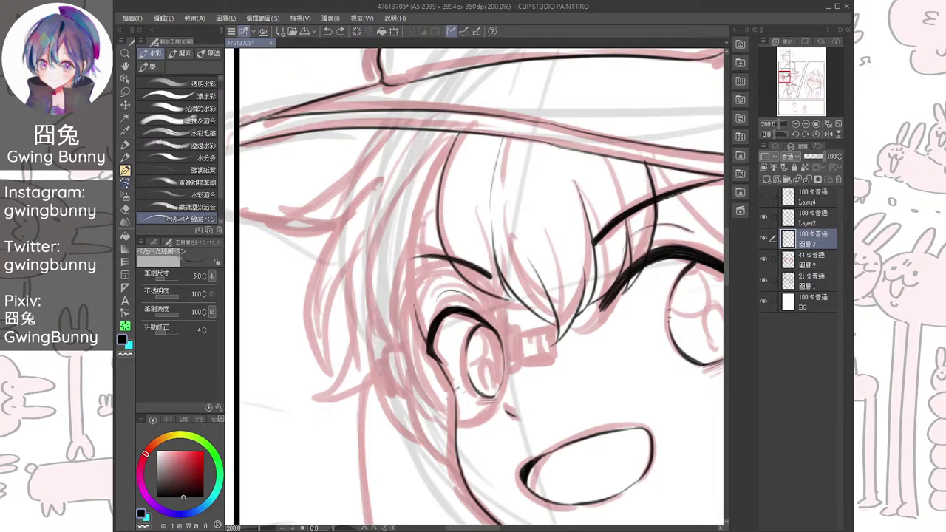
mouse_move(437, 133)
mouse_down()
mouse_move(399, 332)
mouse_move(413, 365)
mouse_up()
drag(442, 231, 413, 371)
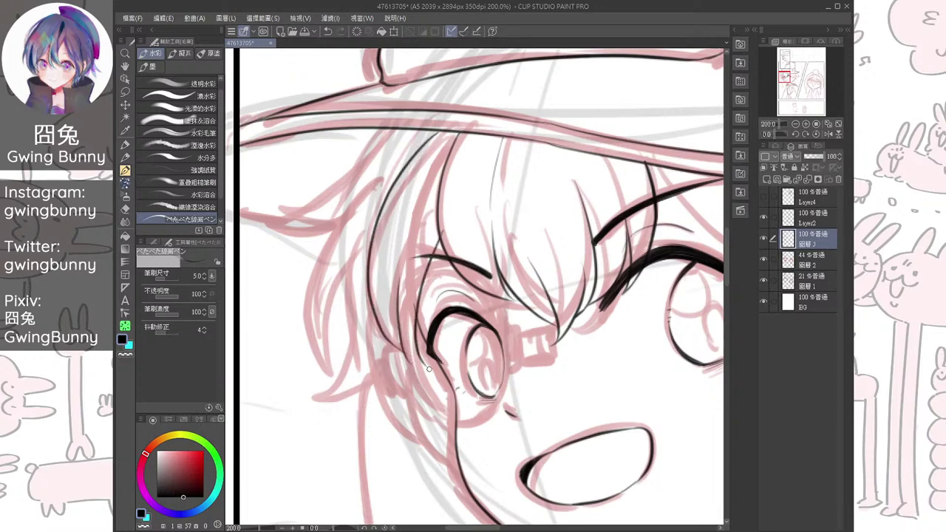
scroll(440, 310, up, 2)
key(ctrl+z)
scroll(477, 265, down, 3)
scroll(476, 260, down, 1)
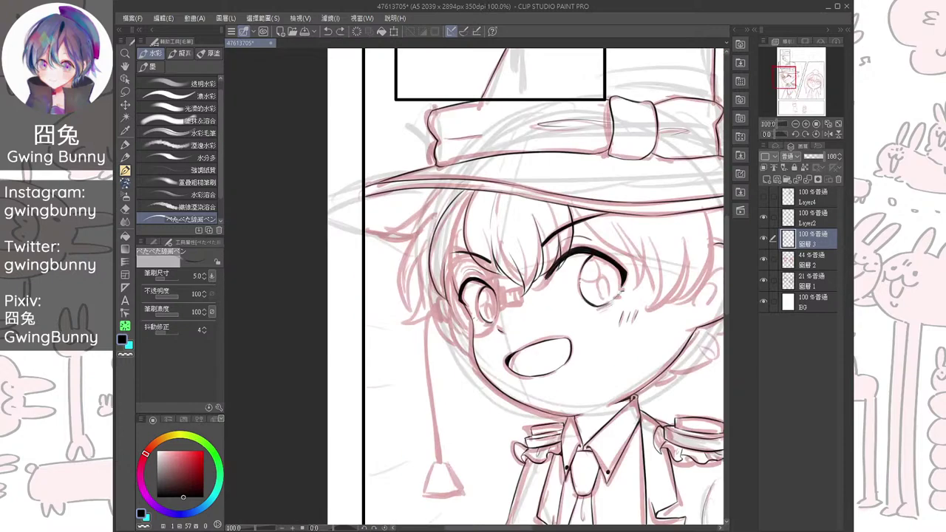
Ink the long outer curve of the side lock from the brim down past the far eye toward the cheek
scroll(477, 267, up, 3)
scroll(478, 267, down, 1)
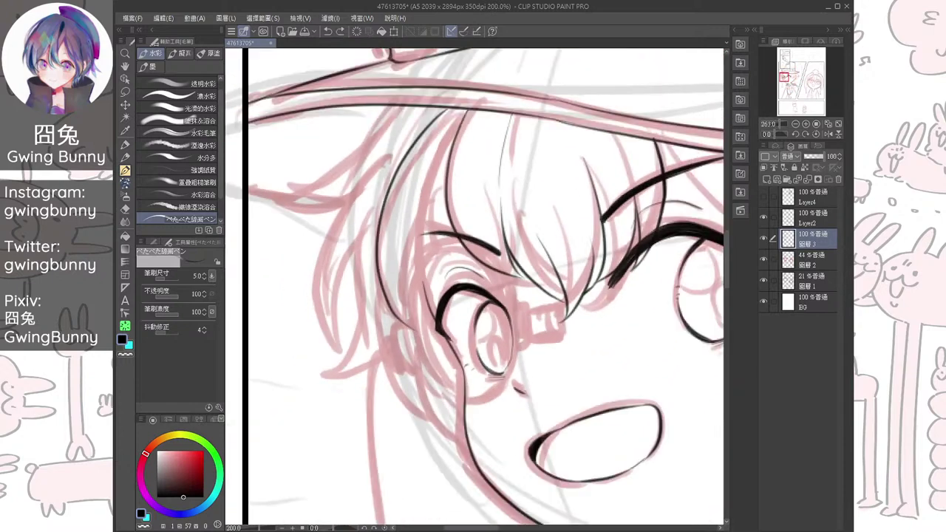
drag(477, 267, 467, 288)
mouse_move(432, 127)
mouse_down()
mouse_move(392, 368)
mouse_move(427, 393)
mouse_up()
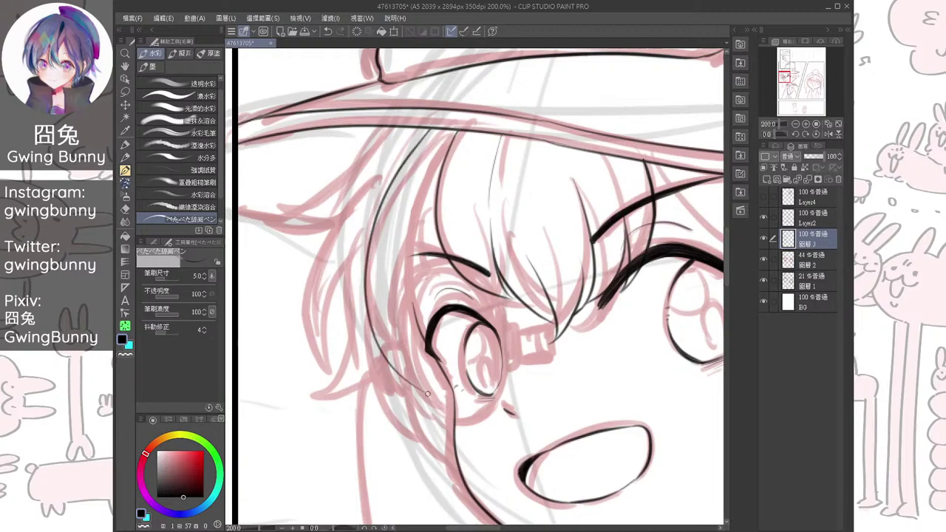
Ink the inner strands of the side lock beside the far eye, converging them to a point near the cheek
drag(439, 243, 427, 332)
drag(416, 275, 419, 339)
scroll(423, 366, up, 2)
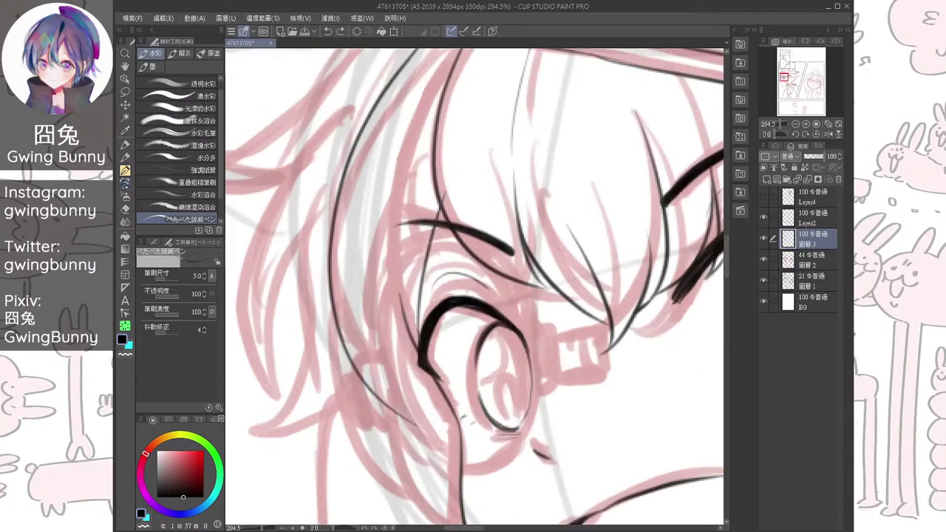
key(ctrl+z)
drag(449, 228, 408, 325)
drag(427, 246, 425, 424)
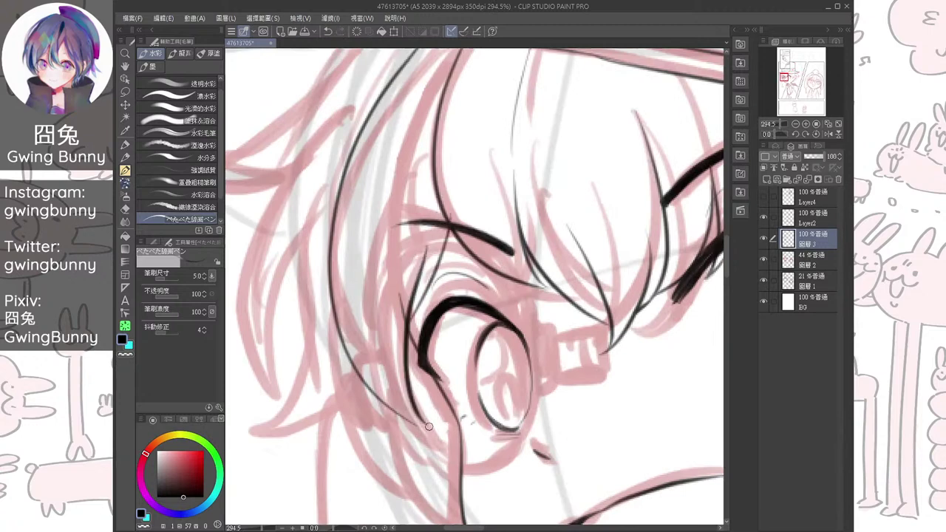
drag(375, 316, 426, 425)
Clean up the strand ends crossing at the far eyebrow with the eraser and return to the inking pen
scroll(426, 426, up, 2)
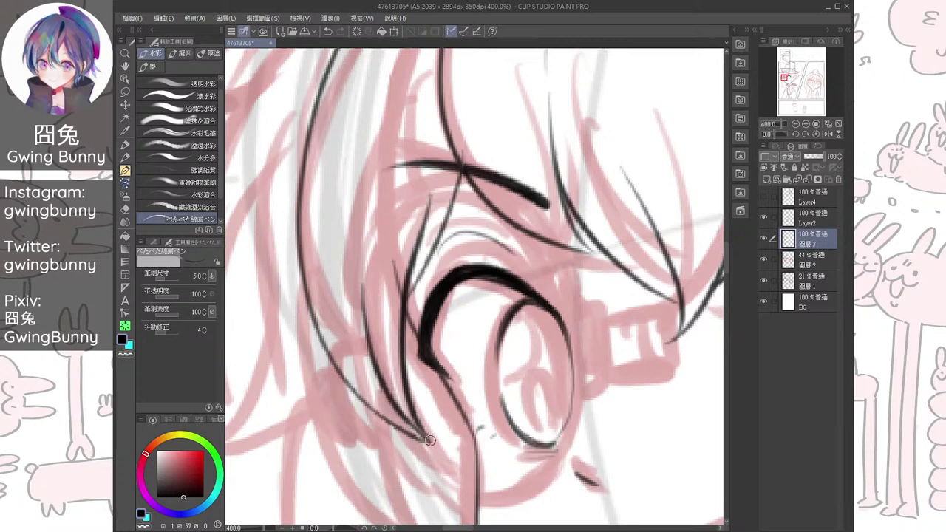
drag(454, 197, 443, 236)
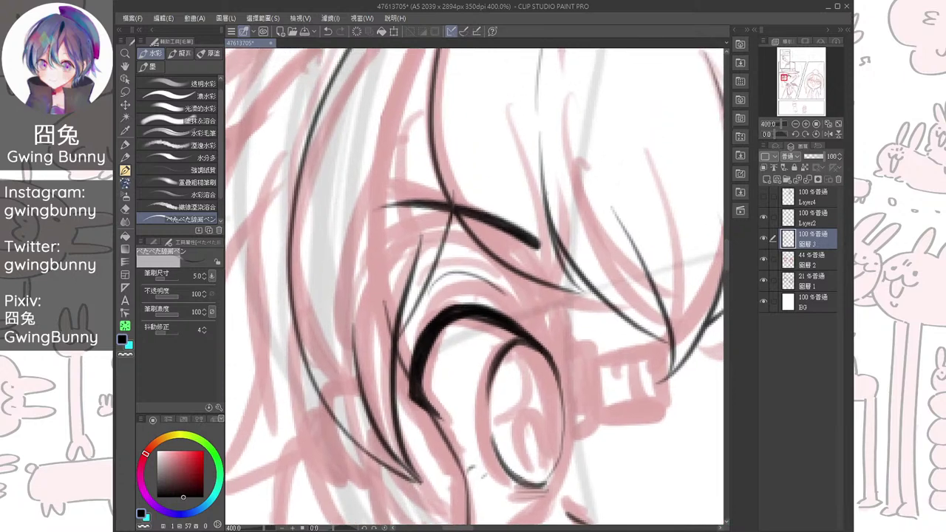
key(e)
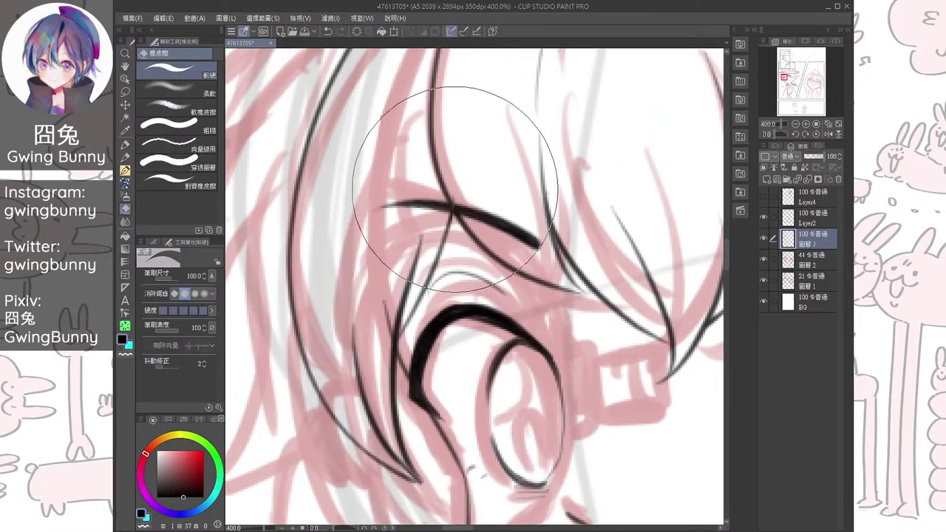
drag(445, 259, 369, 259)
mouse_move(466, 244)
mouse_down()
mouse_move(448, 277)
mouse_move(492, 287)
mouse_up()
key(b)
Ink the outward-flicking hair tuft under the brim on the far side of the face
drag(577, 295, 572, 255)
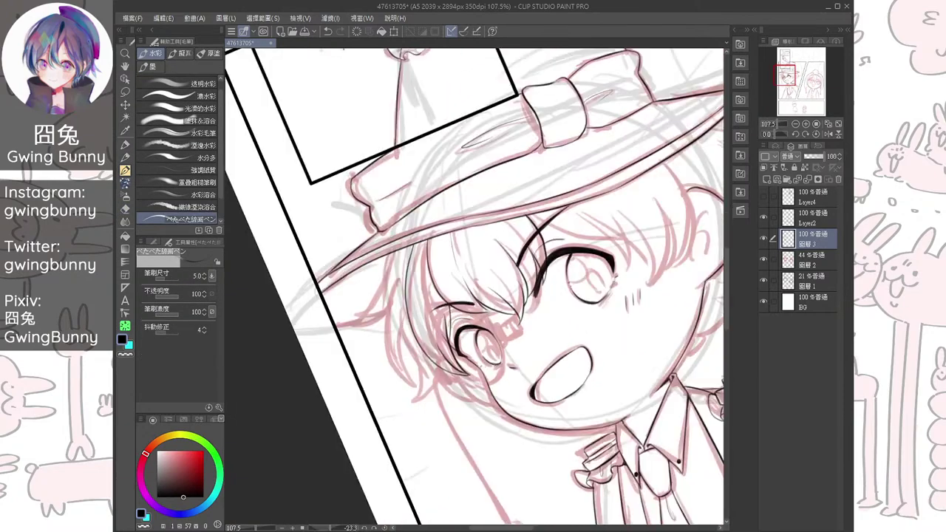
drag(374, 322, 403, 321)
mouse_move(399, 224)
mouse_down()
mouse_move(358, 319)
mouse_move(399, 293)
mouse_move(425, 409)
mouse_up()
drag(415, 319, 432, 413)
drag(426, 380, 484, 380)
key(ctrl+z)
key(ctrl+z)
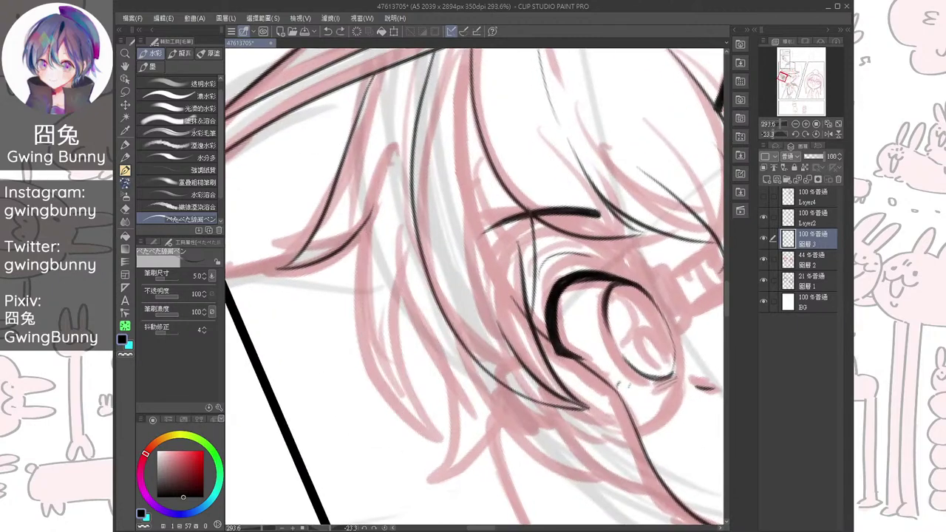
Ink the pointed outer side locks below the upper tuft, ending with the lowest outward flick
drag(387, 164, 436, 439)
drag(405, 250, 435, 437)
mouse_move(403, 264)
mouse_down()
mouse_move(452, 389)
mouse_move(429, 479)
mouse_up()
drag(429, 478, 491, 432)
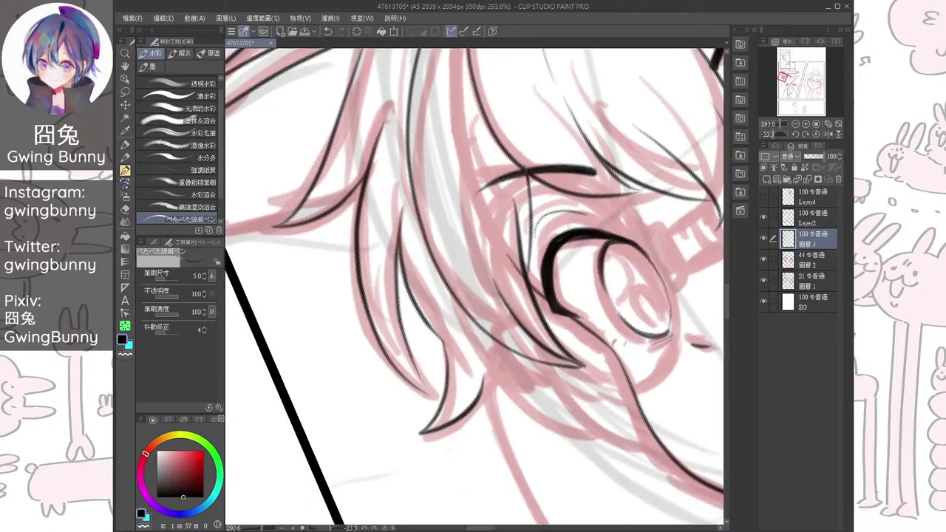
Ink the lower edge of the side hair, curving from the outer flick to the face outline beneath the far eye
mouse_move(467, 332)
mouse_down()
mouse_move(483, 305)
mouse_move(542, 385)
mouse_up()
key(ctrl+z)
key(ctrl+z)
mouse_move(473, 292)
mouse_down()
mouse_move(554, 385)
mouse_move(596, 389)
mouse_move(568, 376)
mouse_up()
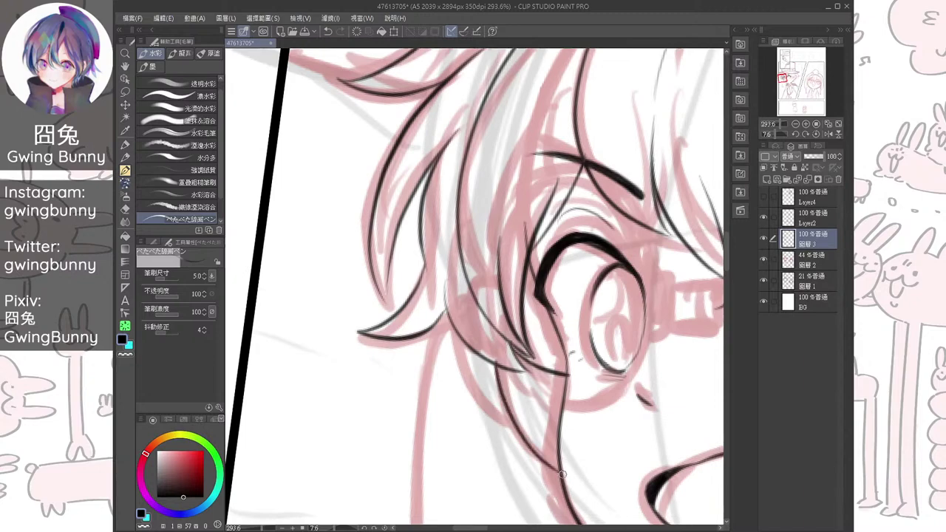
Redraw the small strand running from the underside of the side lock down to the cheek outline
scroll(473, 288, down, 5)
mouse_move(474, 289)
mouse_down()
mouse_move(462, 290)
mouse_move(482, 294)
mouse_move(444, 292)
mouse_up()
scroll(484, 299, up, 5)
scroll(474, 295, up, 1)
key(ctrl+z)
key(ctrl+z)
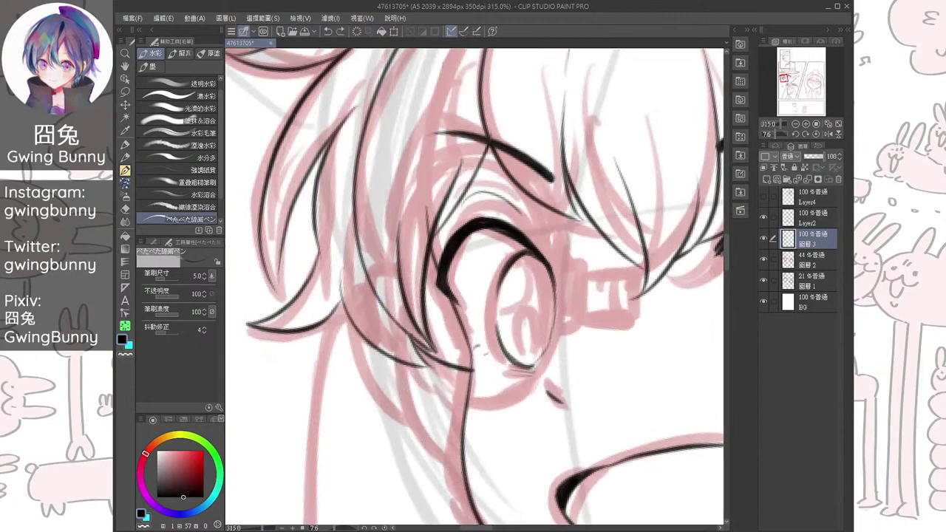
drag(418, 361, 463, 456)
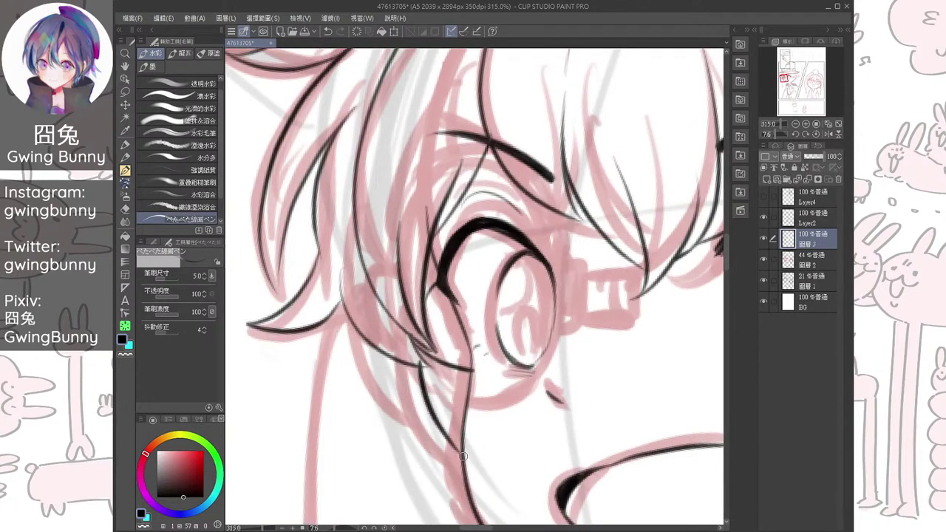
key(ctrl+alt+0)
drag(587, 304, 513, 317)
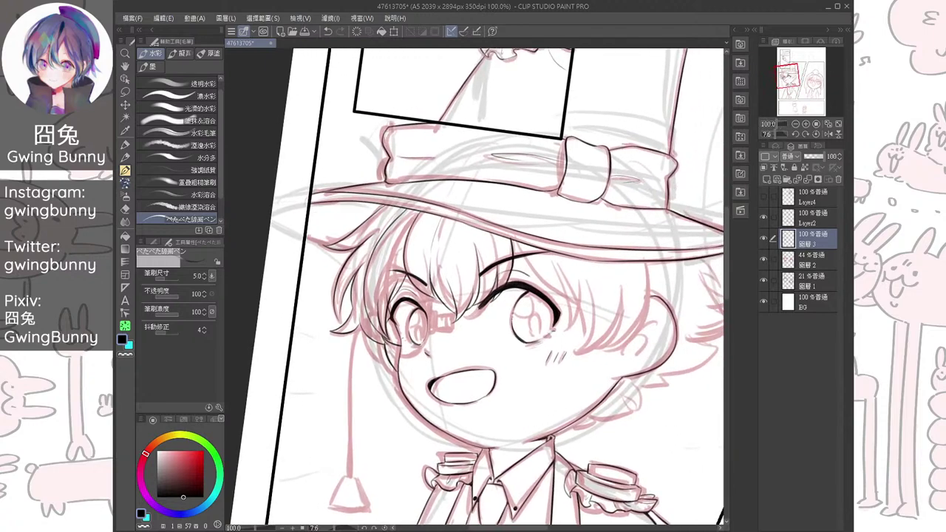
Undo the last strand stroke and re-ink it from the side lock's underside to the cheek outline
key(ctrl+at)
drag(426, 344, 509, 344)
drag(436, 318, 444, 281)
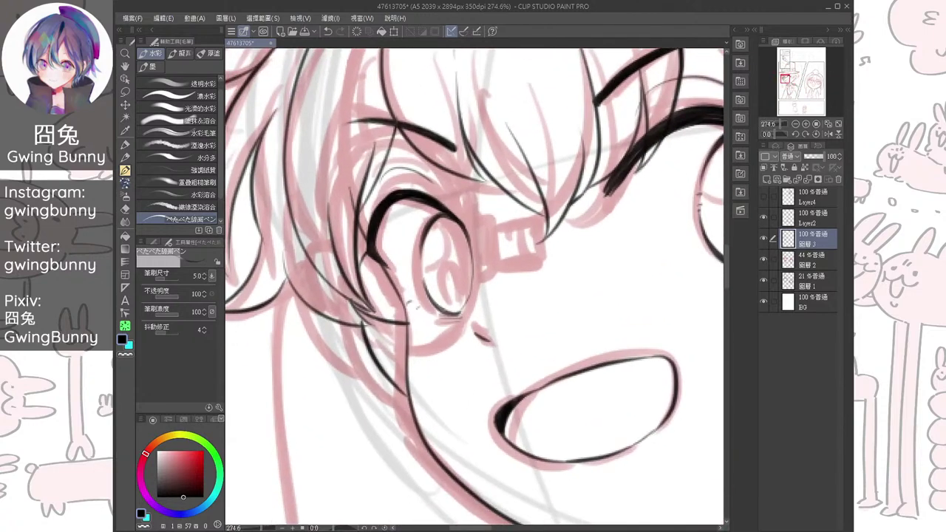
drag(423, 373, 447, 373)
key(ctrl+z)
drag(345, 325, 402, 407)
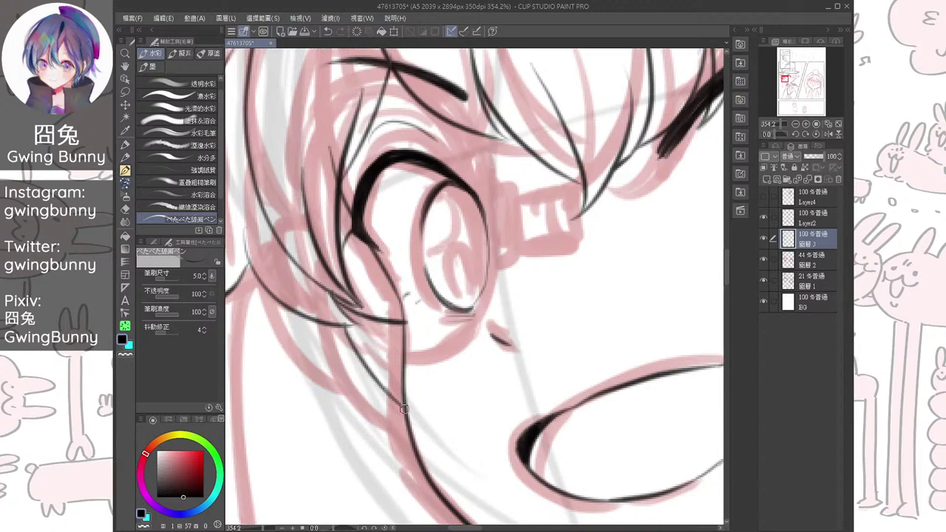
drag(344, 251, 384, 270)
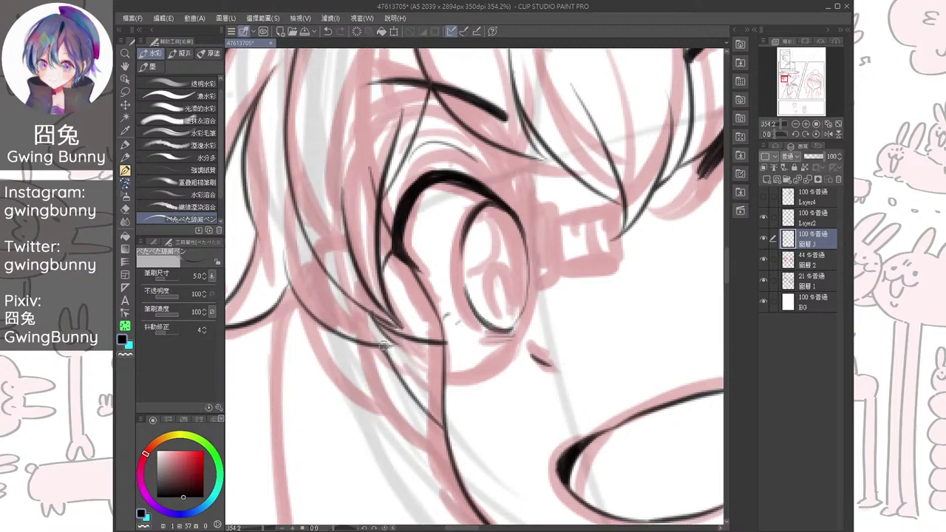
Trim the side hair's lower edge so it stops short of the face outline beneath the far eye
scroll(454, 266, down, 2)
drag(408, 328, 398, 338)
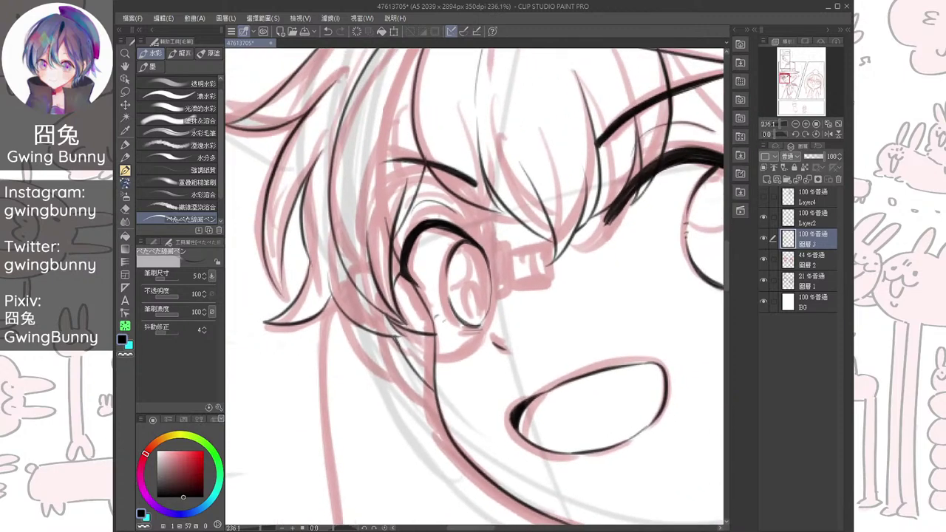
key(e)
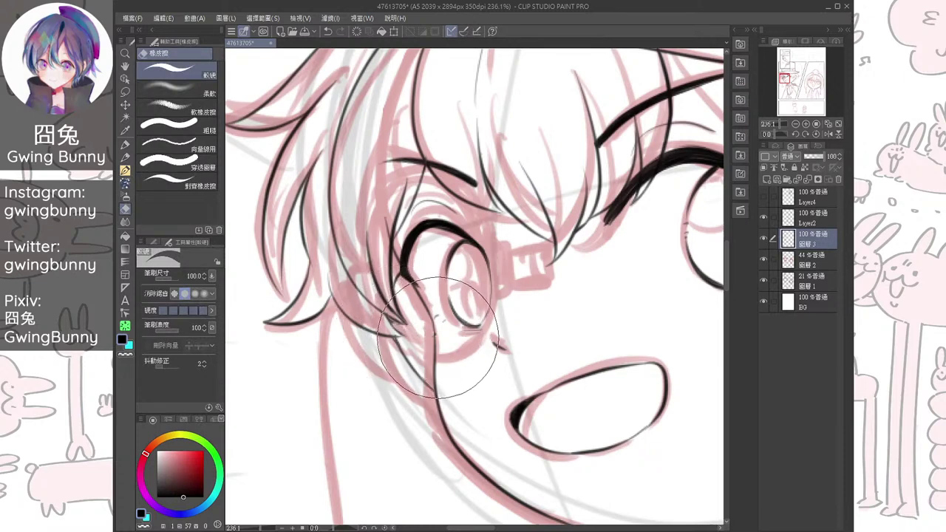
key(b)
mouse_move(391, 319)
mouse_down()
mouse_move(404, 335)
mouse_move(426, 265)
mouse_move(375, 323)
mouse_up()
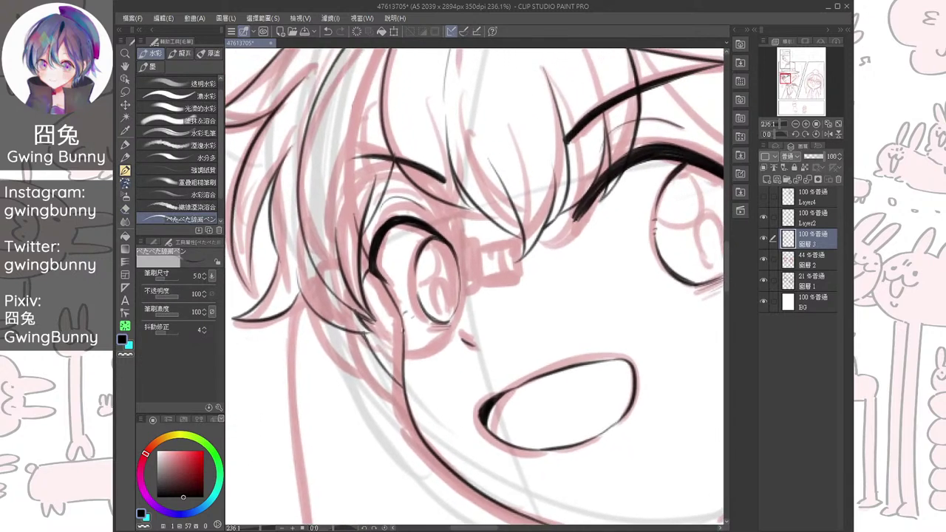
Mirror the canvas and ink the fringe strand sweeping from the brim over the near eye's outer side
key(ctrl+minus)
mouse_move(510, 255)
mouse_down()
mouse_move(422, 322)
mouse_move(467, 306)
mouse_move(513, 323)
mouse_up()
key(h)
drag(576, 317, 578, 262)
drag(474, 296, 532, 296)
mouse_move(510, 195)
mouse_down()
mouse_move(498, 263)
mouse_move(443, 374)
mouse_up()
drag(512, 290, 568, 290)
key(ctrl+z)
mouse_move(508, 163)
mouse_down()
mouse_move(453, 338)
mouse_move(426, 380)
mouse_up()
Ink the narrow pointed lock beside the near eye's outer corner, redrawing its long curved edge
mouse_move(473, 332)
mouse_down()
mouse_move(467, 319)
mouse_move(485, 268)
mouse_up()
drag(576, 266, 579, 292)
mouse_move(465, 204)
mouse_down()
mouse_move(439, 394)
mouse_move(451, 407)
mouse_up()
key(ctrl+z)
mouse_move(467, 195)
mouse_down()
mouse_move(450, 245)
mouse_move(447, 386)
mouse_up()
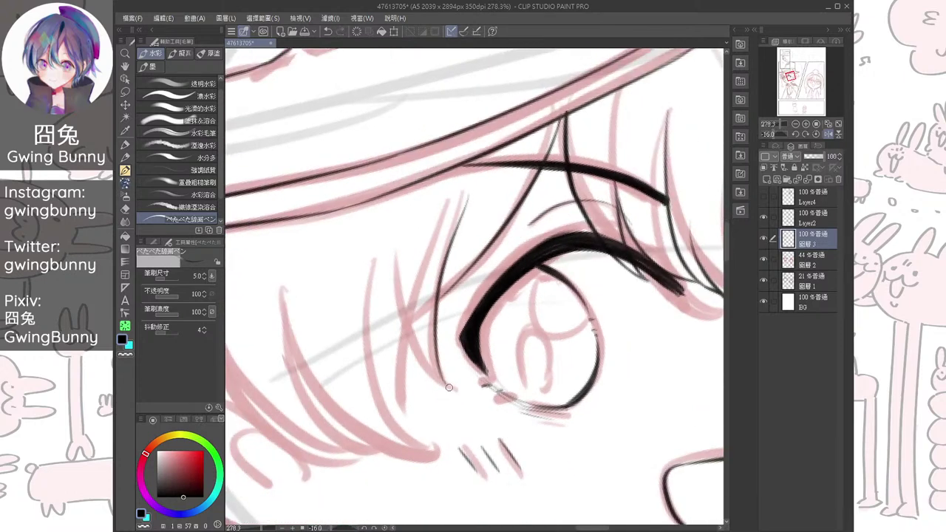
drag(414, 199, 450, 388)
Ink the two overlapping side locks between the near eye and the ear with pointed tips, and unmirror the canvas
mouse_move(408, 322)
mouse_down()
mouse_move(427, 451)
mouse_move(459, 391)
mouse_move(497, 394)
mouse_up()
drag(365, 203, 457, 397)
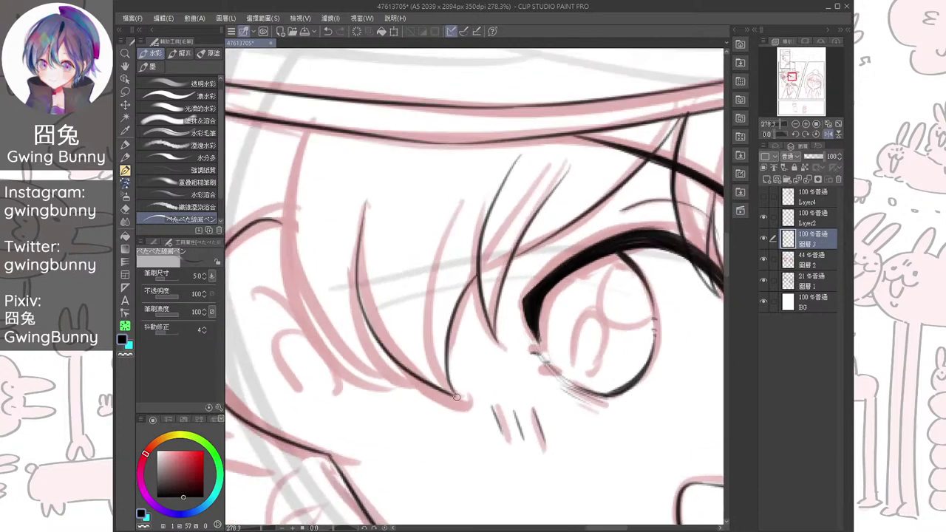
mouse_move(307, 127)
mouse_down()
mouse_move(299, 150)
mouse_move(399, 394)
mouse_up()
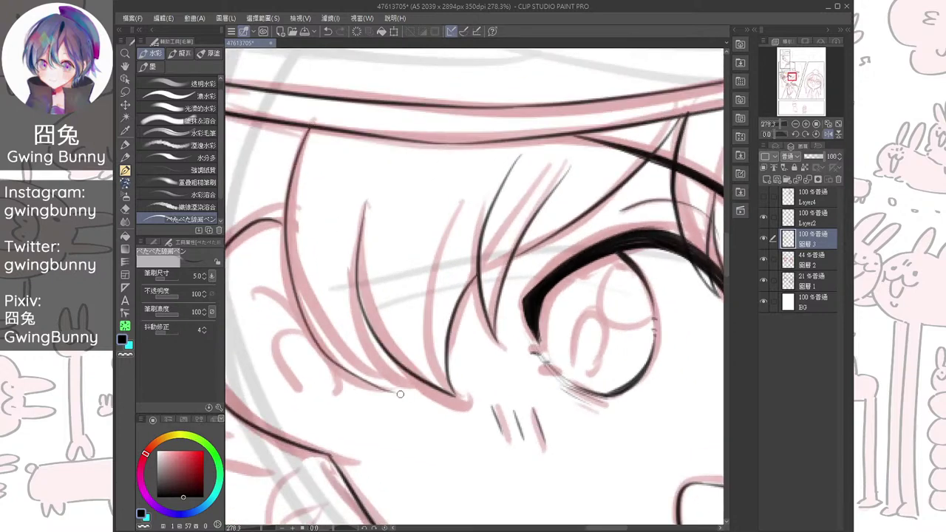
key(ctrl+z)
mouse_move(308, 128)
mouse_down()
mouse_move(353, 368)
mouse_move(400, 394)
mouse_up()
drag(369, 331, 403, 396)
key(h)
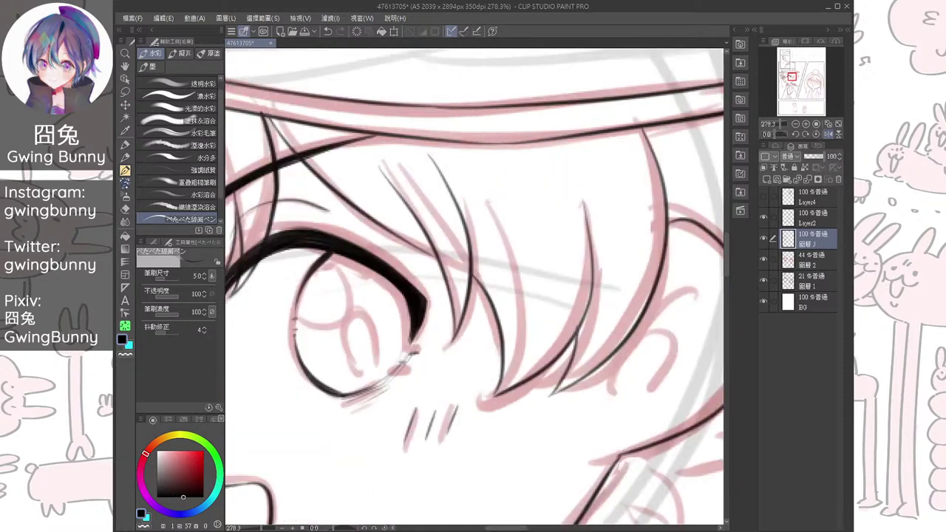
Add thin strand lines inside the near-side fringe locks below the brim
mouse_move(533, 303)
mouse_down()
mouse_move(502, 386)
mouse_move(476, 419)
mouse_up()
drag(486, 170, 515, 303)
drag(570, 154, 601, 314)
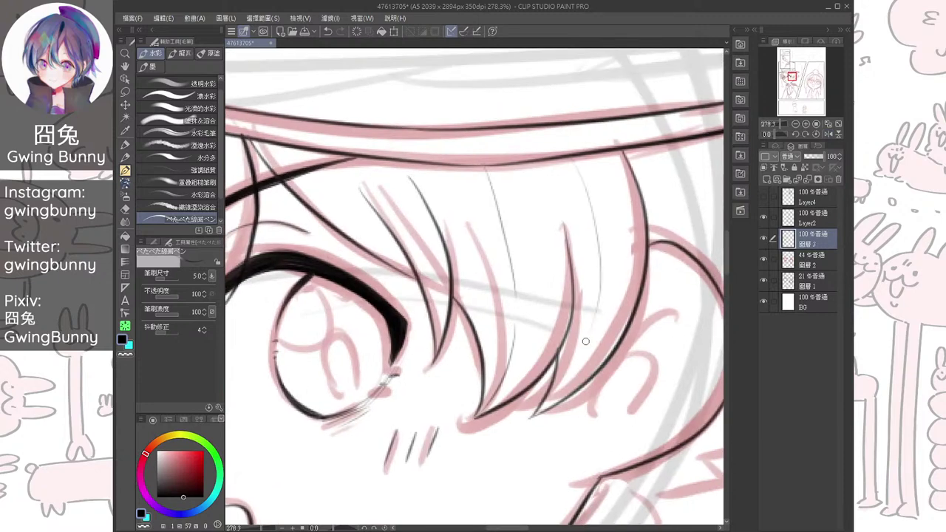
scroll(585, 341, down, 4)
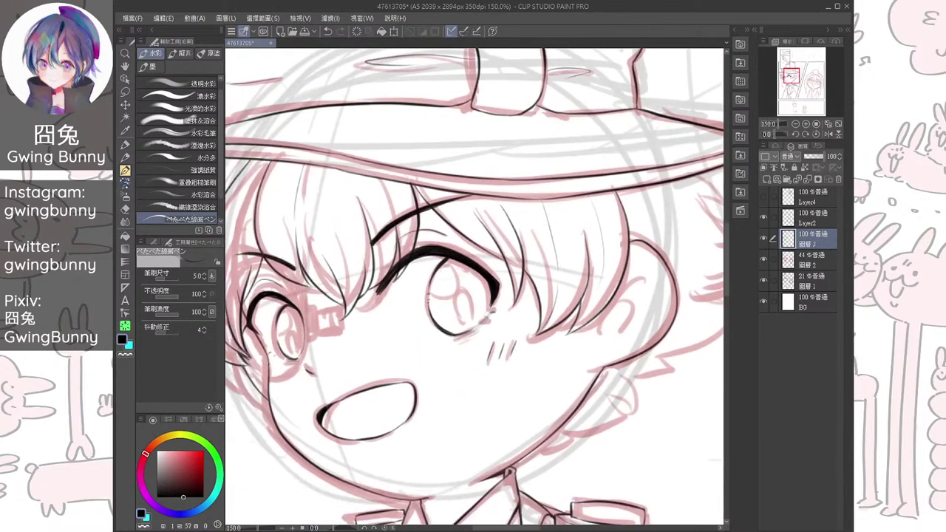
scroll(568, 308, up, 4)
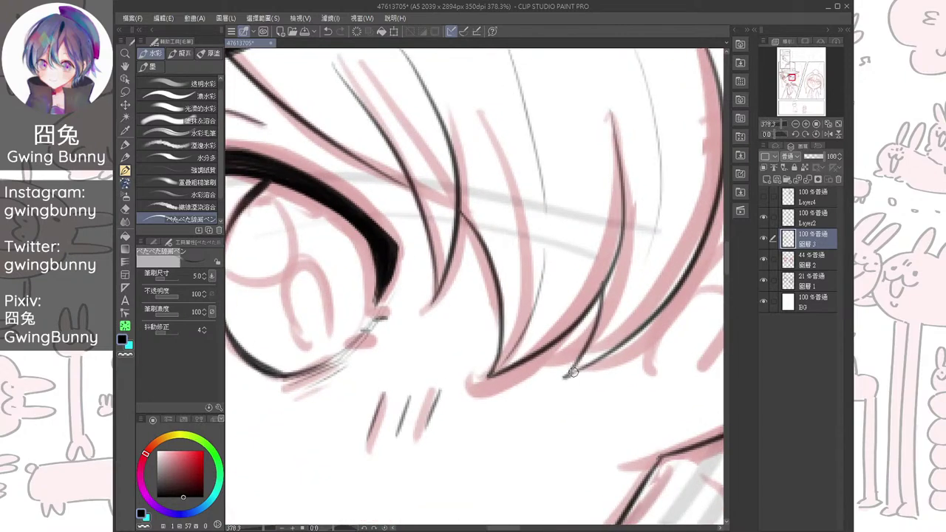
scroll(569, 374, down, 3)
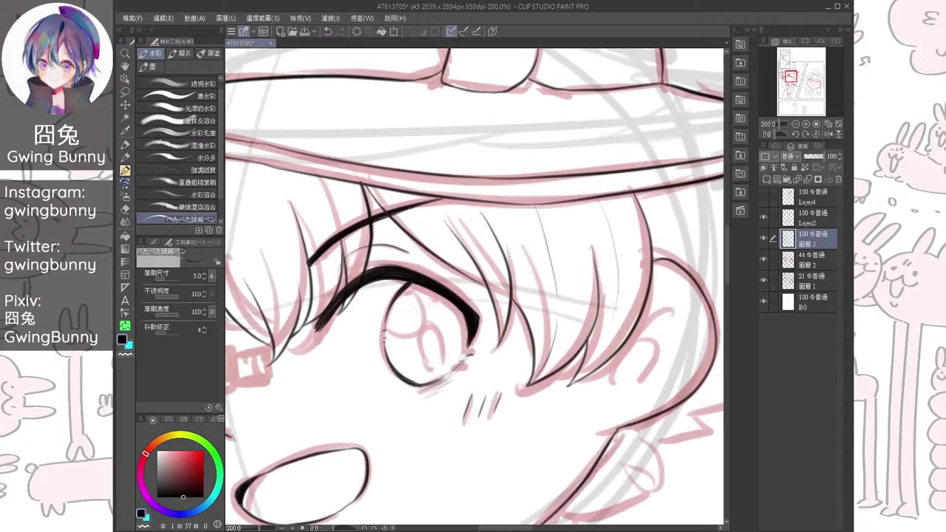
Mirror the canvas, ink the spiky back hair behind the ear and jaw, and restore the normal view
key(h)
drag(399, 295, 565, 214)
mouse_move(386, 291)
mouse_down()
mouse_move(382, 338)
mouse_move(425, 367)
mouse_up()
scroll(424, 368, up, 3)
mouse_move(426, 332)
mouse_down()
mouse_move(387, 370)
mouse_move(522, 374)
mouse_move(457, 364)
mouse_move(479, 365)
mouse_up()
key(ctrl+z)
mouse_move(338, 400)
mouse_down()
mouse_move(379, 420)
mouse_move(467, 374)
mouse_move(545, 414)
mouse_move(594, 386)
mouse_move(581, 407)
mouse_move(631, 364)
mouse_up()
mouse_move(631, 364)
mouse_down()
mouse_move(550, 390)
mouse_move(545, 424)
mouse_move(419, 456)
mouse_up()
mouse_move(473, 383)
mouse_down()
mouse_move(477, 420)
mouse_move(527, 397)
mouse_move(606, 397)
mouse_move(654, 342)
mouse_up()
mouse_move(654, 341)
mouse_down()
mouse_move(555, 368)
mouse_move(603, 348)
mouse_move(522, 350)
mouse_up()
key(h)
key(ctrl+at)
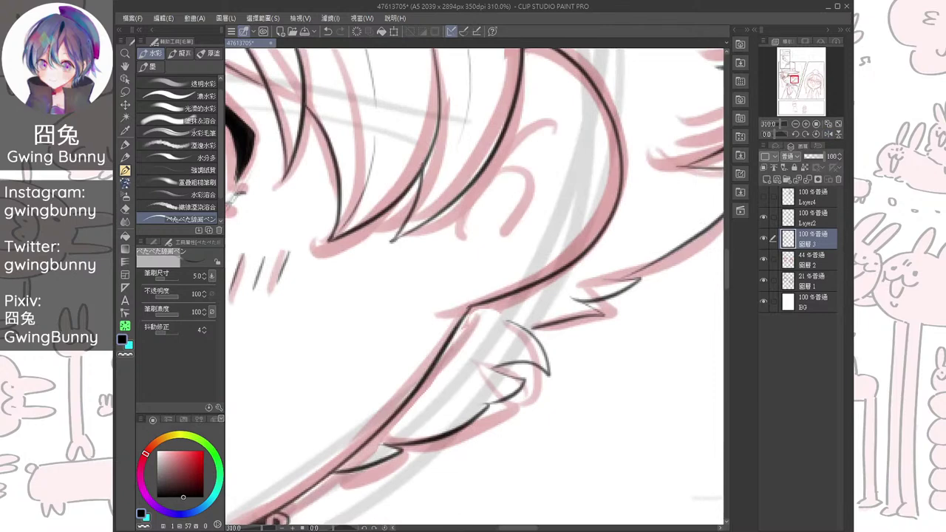
Join the small spiky hair tips at the nape below the ear into a continuous outline
scroll(525, 360, up, 3)
mouse_move(486, 384)
mouse_down()
mouse_move(459, 396)
mouse_move(520, 415)
mouse_up()
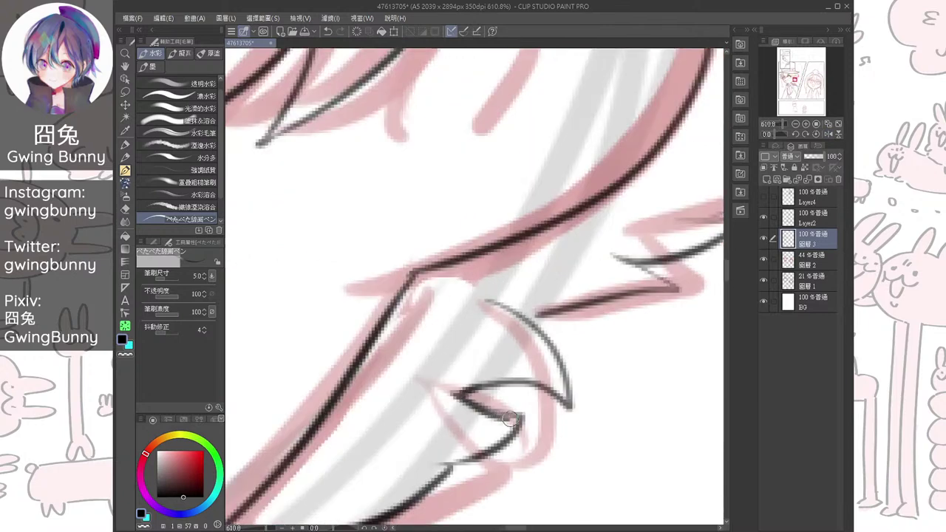
mouse_move(547, 311)
mouse_down()
mouse_move(502, 308)
mouse_move(560, 365)
mouse_up()
mouse_move(560, 365)
mouse_down()
mouse_move(532, 401)
mouse_move(401, 492)
mouse_up()
mouse_move(594, 323)
mouse_down()
mouse_move(533, 348)
mouse_move(572, 345)
mouse_up()
drag(556, 222, 392, 351)
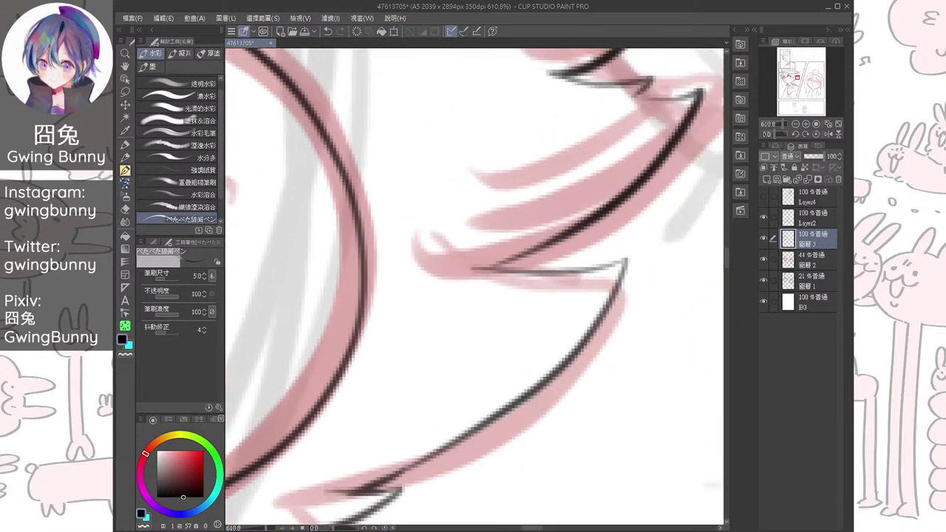
Connect the tips of the larger back hair tufts between the ear level and the hat brim
mouse_move(528, 250)
mouse_down()
mouse_move(479, 268)
mouse_move(581, 270)
mouse_up()
drag(577, 266, 534, 445)
mouse_move(521, 253)
mouse_down()
mouse_move(570, 266)
mouse_move(606, 261)
mouse_move(594, 272)
mouse_move(656, 272)
mouse_up()
drag(641, 277, 614, 389)
drag(578, 267, 601, 266)
drag(470, 192, 508, 215)
drag(490, 168, 506, 217)
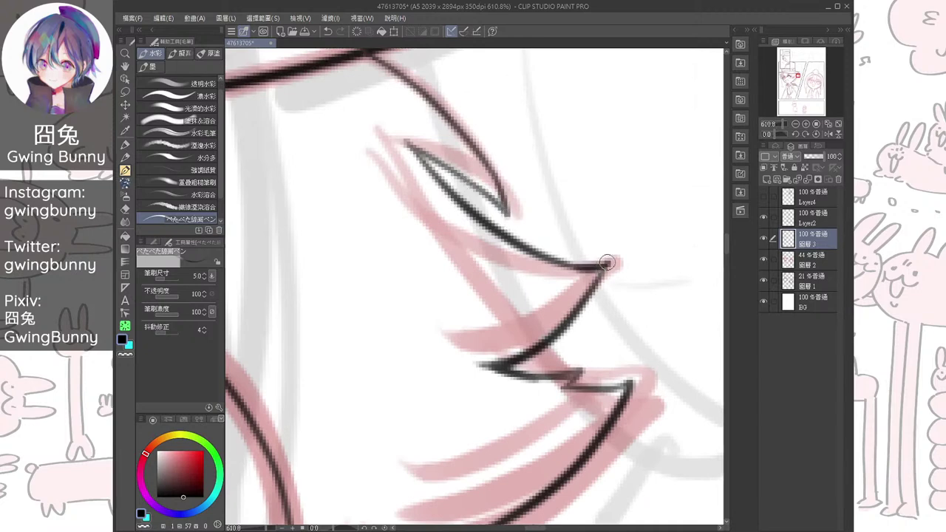
scroll(570, 285, down, 5)
mouse_move(443, 296)
mouse_down()
mouse_move(551, 245)
mouse_move(573, 245)
mouse_move(579, 265)
mouse_up()
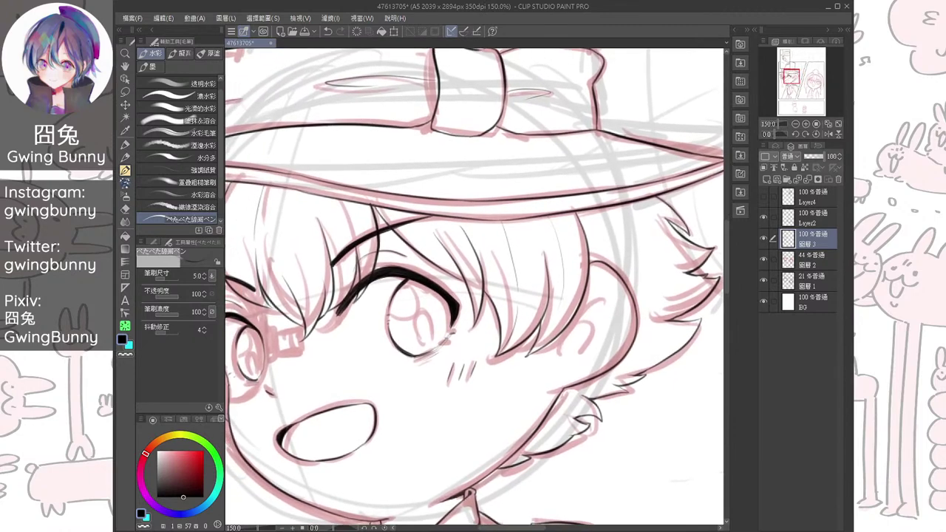
Try to ink an extra stroke in the fringe just beneath the brim
scroll(338, 334, up, 7)
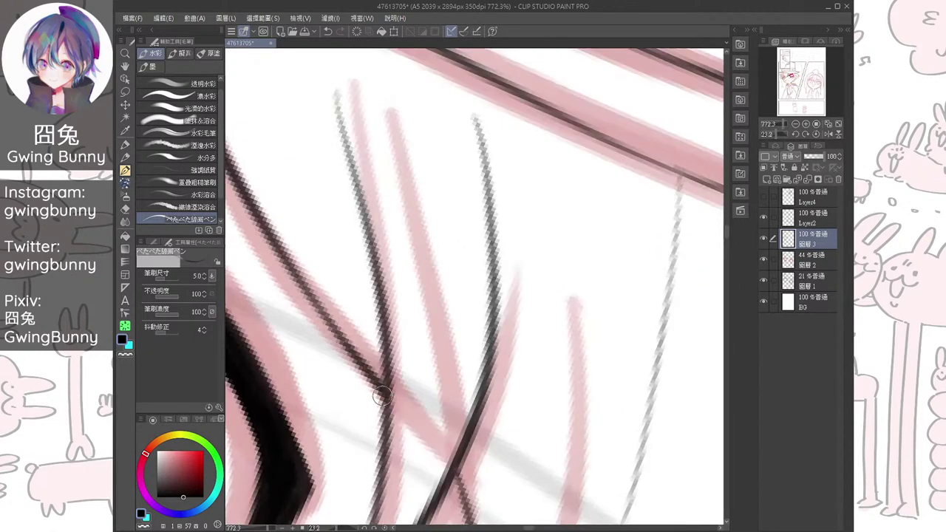
scroll(384, 399, down, 4)
scroll(310, 240, up, 3)
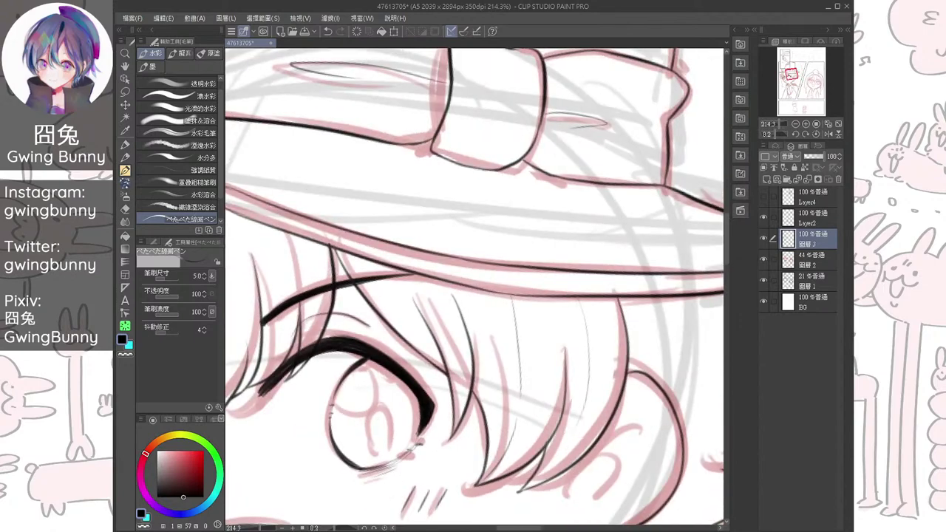
mouse_move(310, 240)
mouse_down()
mouse_move(342, 294)
mouse_move(315, 277)
mouse_move(312, 257)
mouse_move(320, 304)
mouse_up()
key(ctrl+z)
scroll(319, 305, down, 3)
drag(319, 304, 618, 311)
key(ctrl+at)
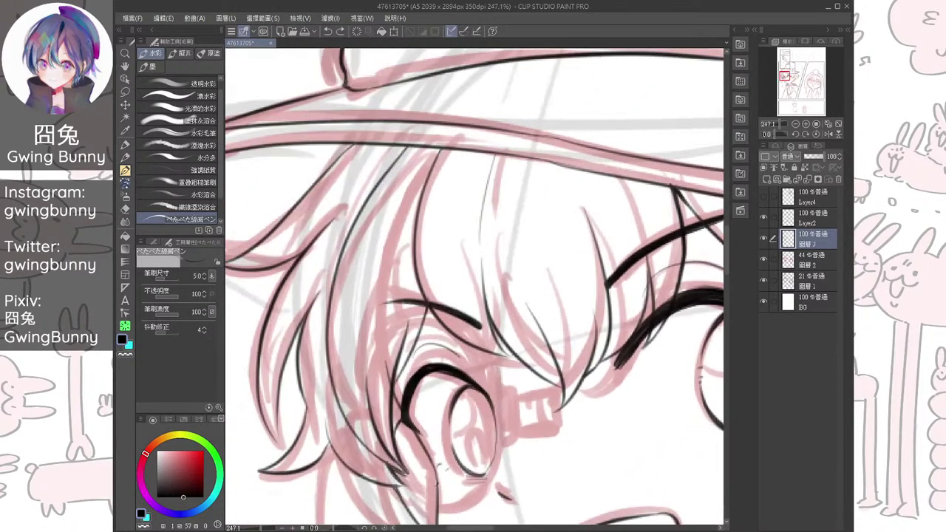
Clean up and re-ink the face outline beside the far eye's outer corner
scroll(436, 333, up, 3)
drag(419, 297, 370, 433)
drag(444, 414, 441, 315)
key(e)
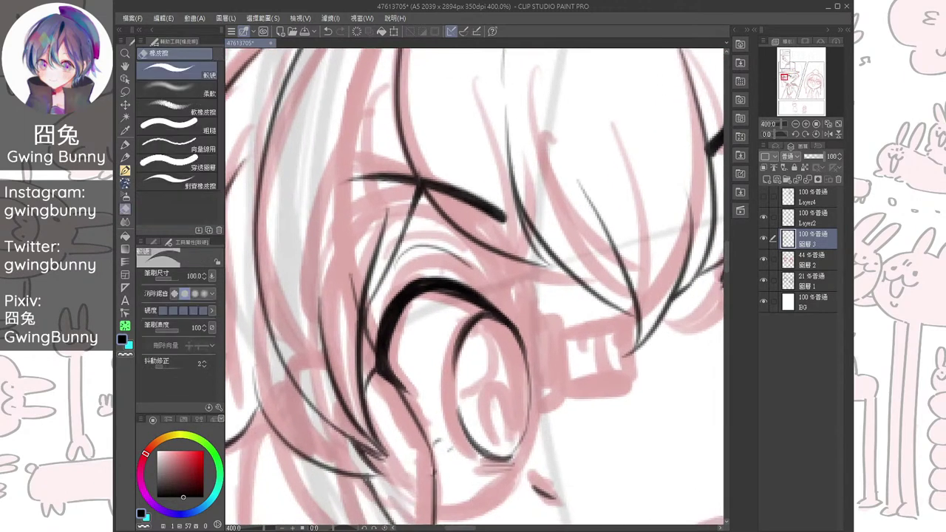
mouse_move(427, 318)
mouse_down()
mouse_move(370, 318)
mouse_move(421, 293)
mouse_up()
key(b)
drag(383, 358, 404, 382)
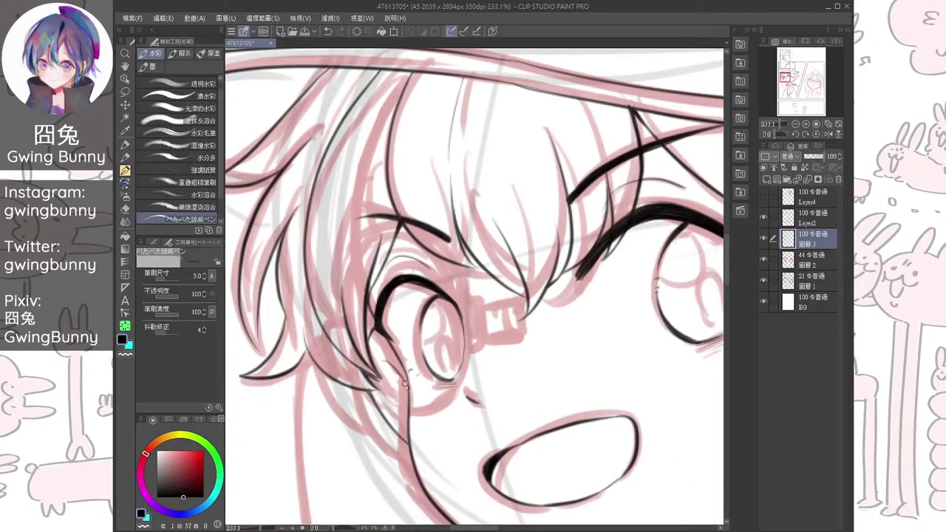
Redraw the short stroke joining the far eye's outer corner to the cheek outline
scroll(404, 382, up, 3)
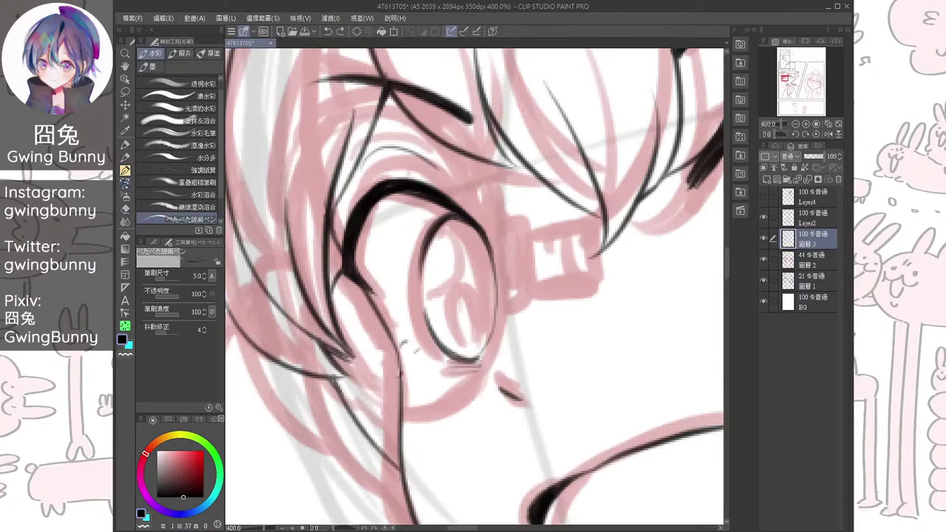
drag(394, 337, 392, 426)
scroll(414, 351, down, 4)
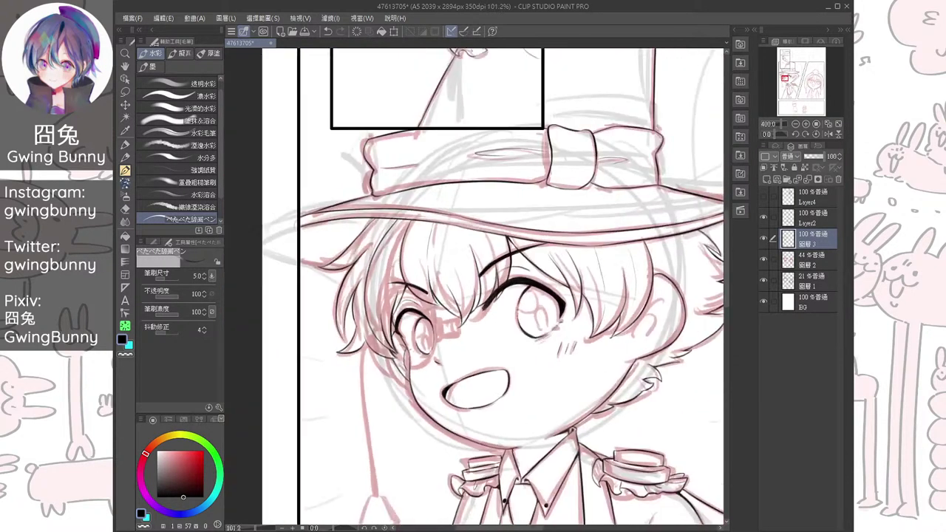
scroll(422, 369, up, 2)
key(ctrl+z)
drag(395, 321, 403, 355)
Ink the inner folds of the near ear and check the line art with the red sketch layer hidden
drag(613, 310, 314, 356)
drag(610, 266, 548, 352)
drag(581, 292, 567, 343)
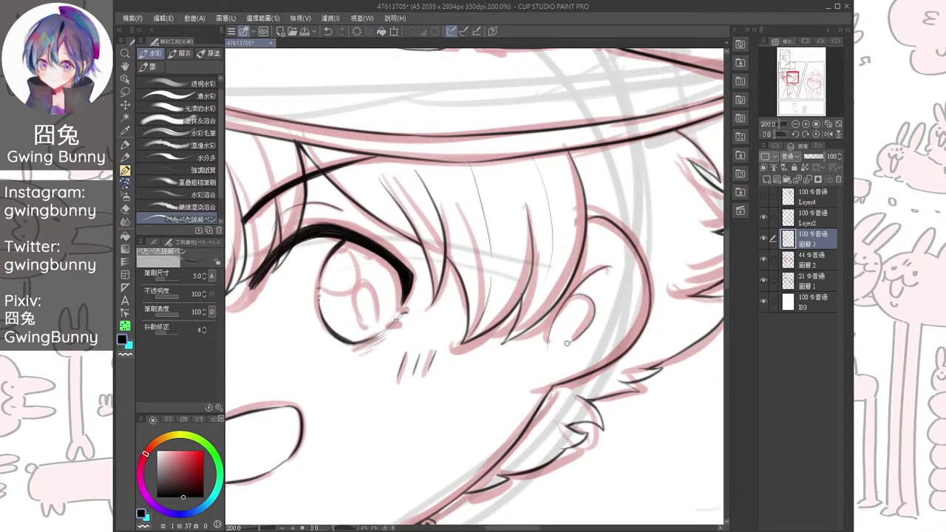
scroll(566, 342, down, 3)
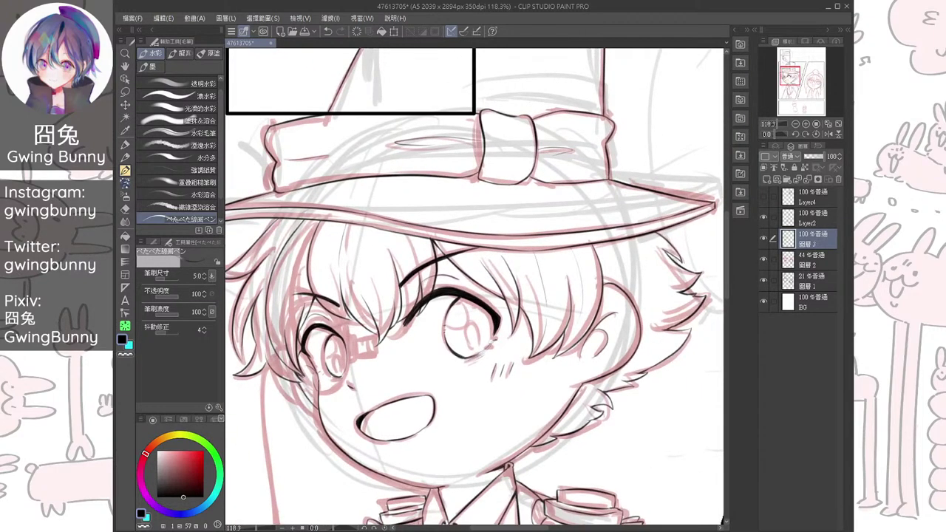
click(763, 259)
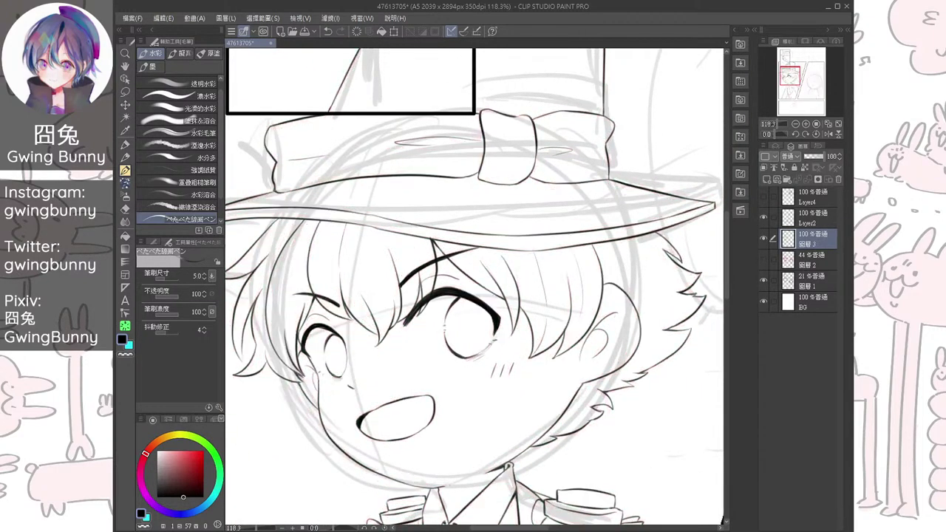
click(763, 259)
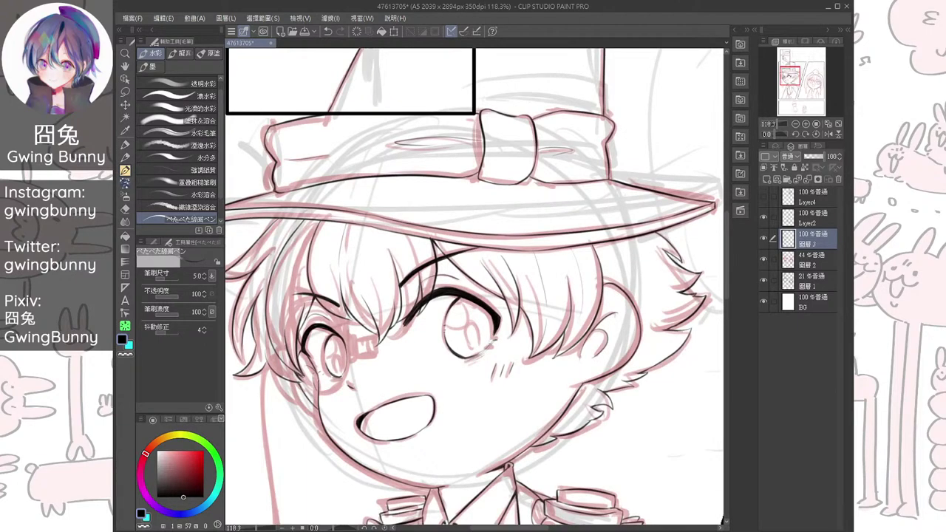
Add a new layer above the ink layer and ink the monocle rim's outer arc around the far eye
drag(458, 332, 497, 298)
click(767, 179)
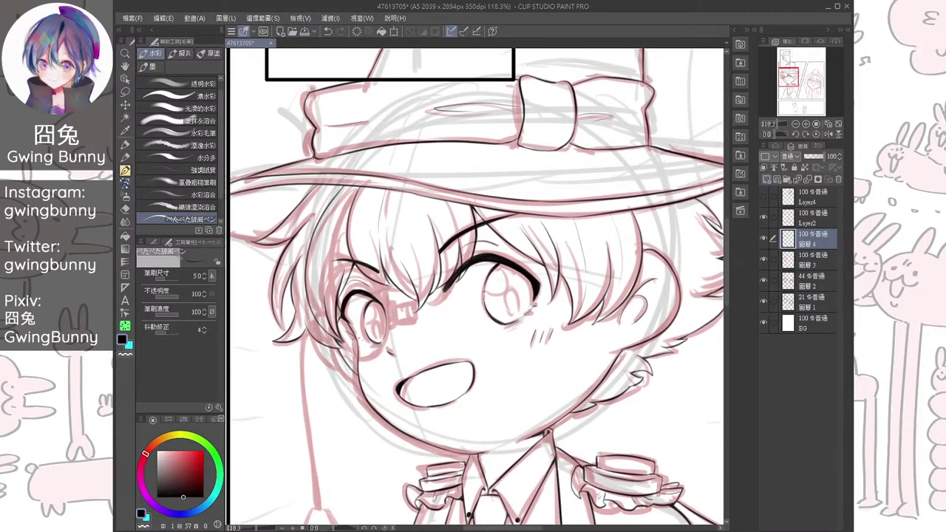
scroll(337, 314, up, 4)
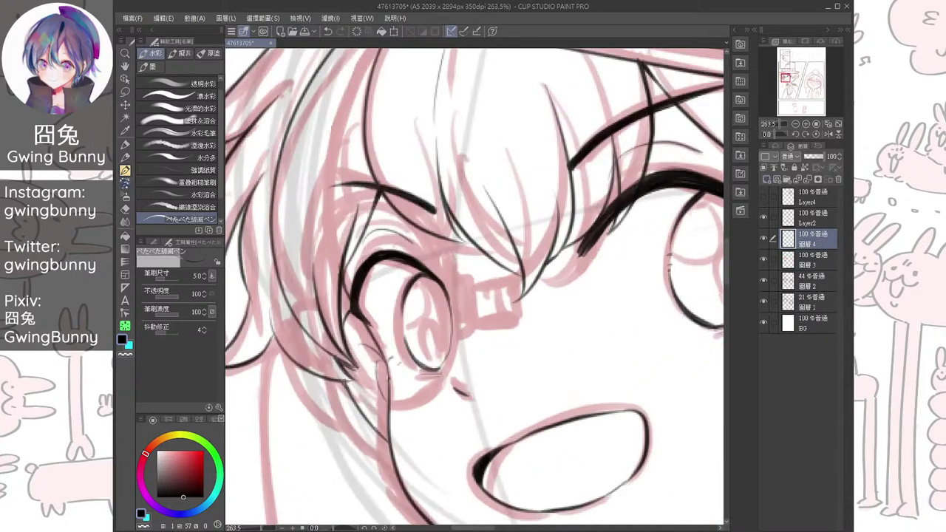
drag(345, 205, 354, 379)
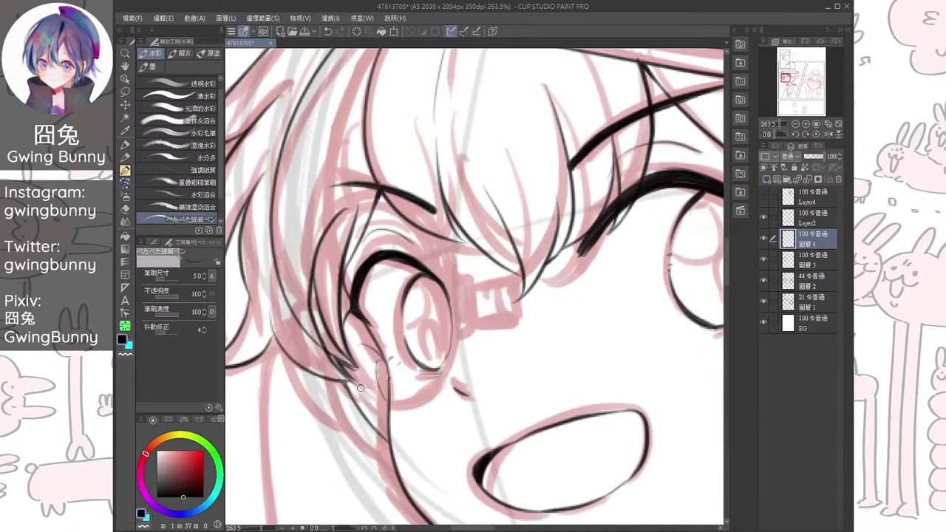
scroll(361, 387, up, 1)
drag(325, 188, 347, 414)
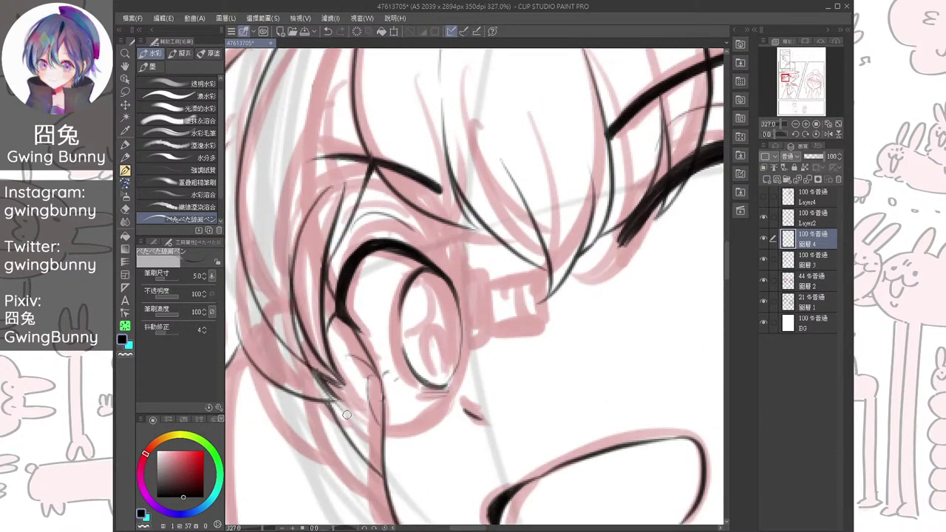
Complete the oval of the monocle rim around the far eye and hide the red sketch layer
drag(334, 177, 417, 199)
key(ctrl+z)
mouse_move(330, 188)
mouse_down()
mouse_move(370, 172)
mouse_move(429, 206)
mouse_move(467, 342)
mouse_move(436, 414)
mouse_move(412, 425)
mouse_up()
key(shift+space)
key(ctrl+plus)
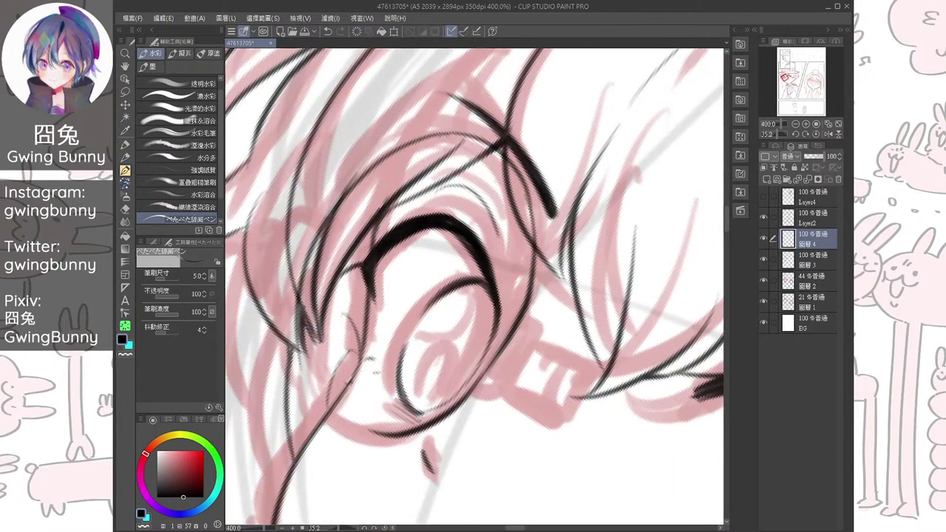
drag(300, 318, 362, 429)
drag(330, 403, 386, 435)
key(shift+space)
key(shift+space)
drag(327, 211, 335, 314)
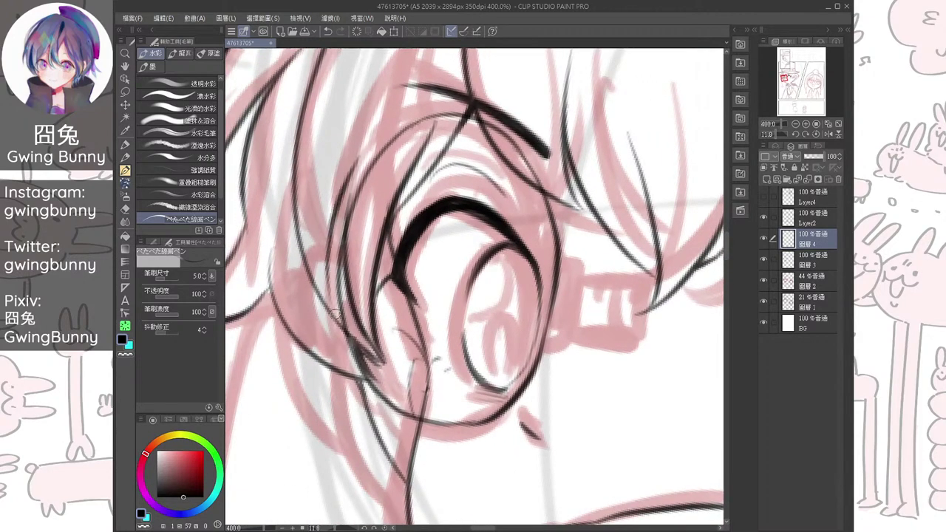
click(764, 279)
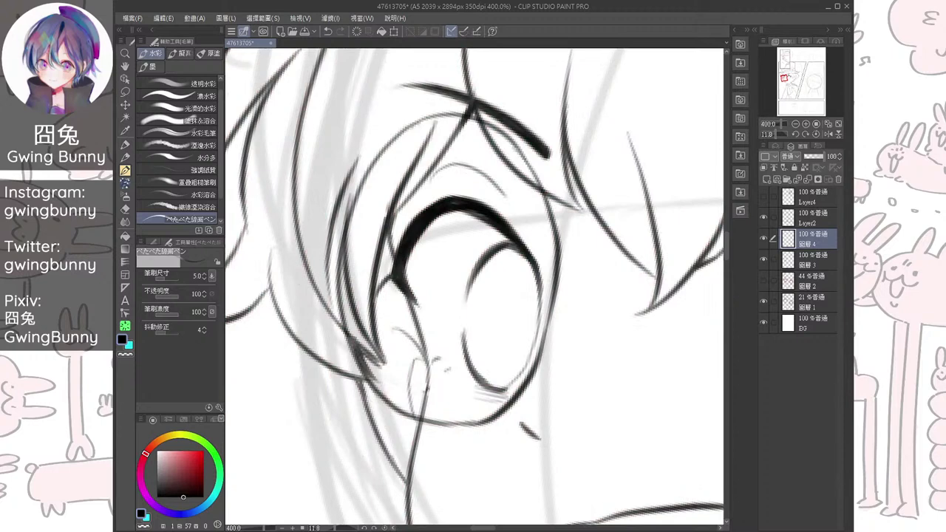
click(811, 260)
click(814, 156)
click(811, 239)
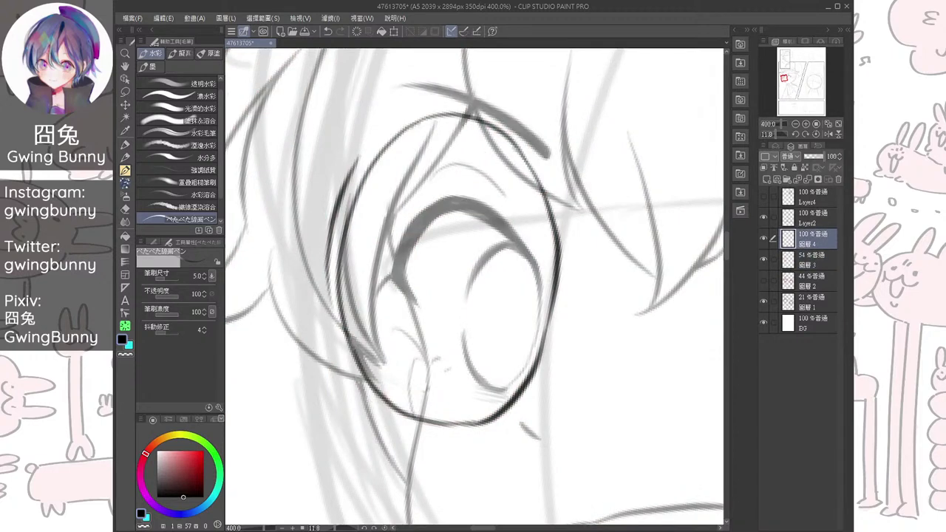
key(ctrl+z)
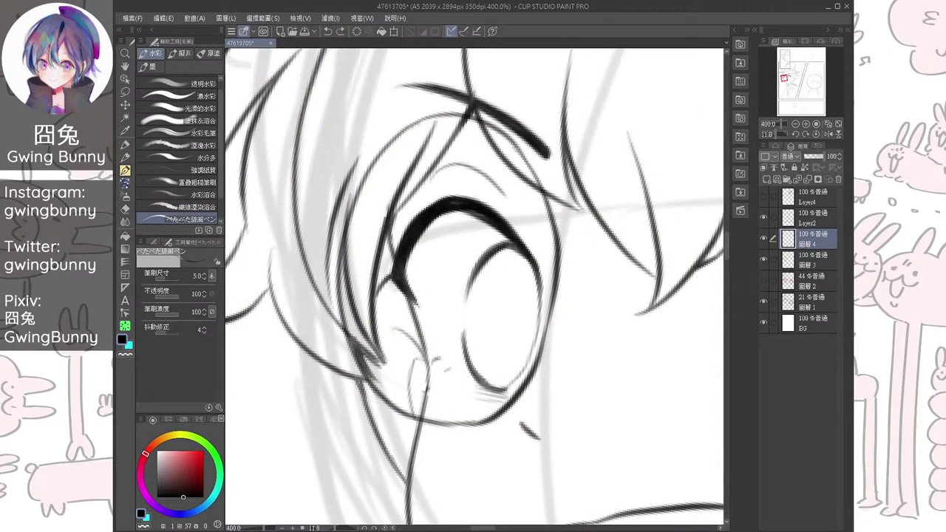
click(813, 156)
key(ctrl+z)
Lower the opacity of ink layer 圖層 3 to 56% and make the monocle layer 圖層 4 active again
click(812, 260)
click(815, 156)
click(812, 239)
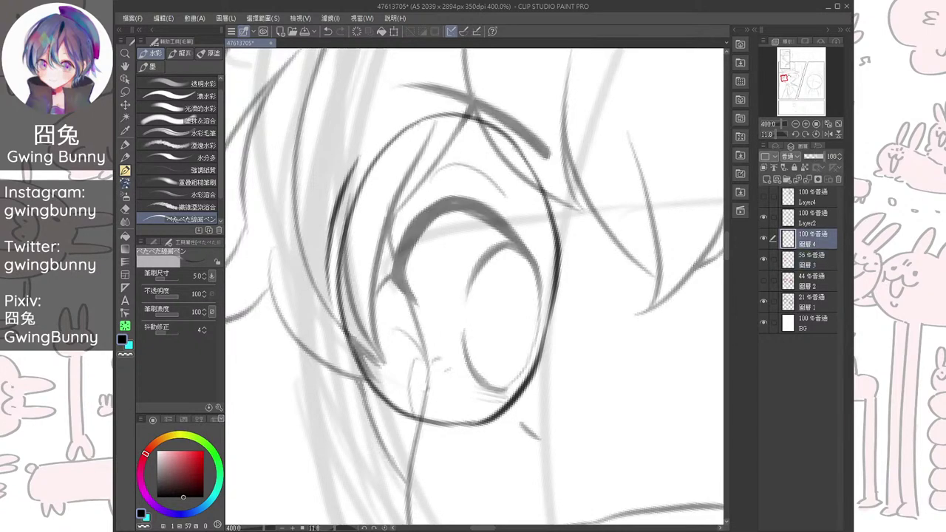
Ink the sides and lower curve of a second, larger oval just outside the monocle's first rim line
mouse_move(327, 266)
mouse_down()
mouse_move(328, 295)
mouse_move(371, 403)
mouse_up()
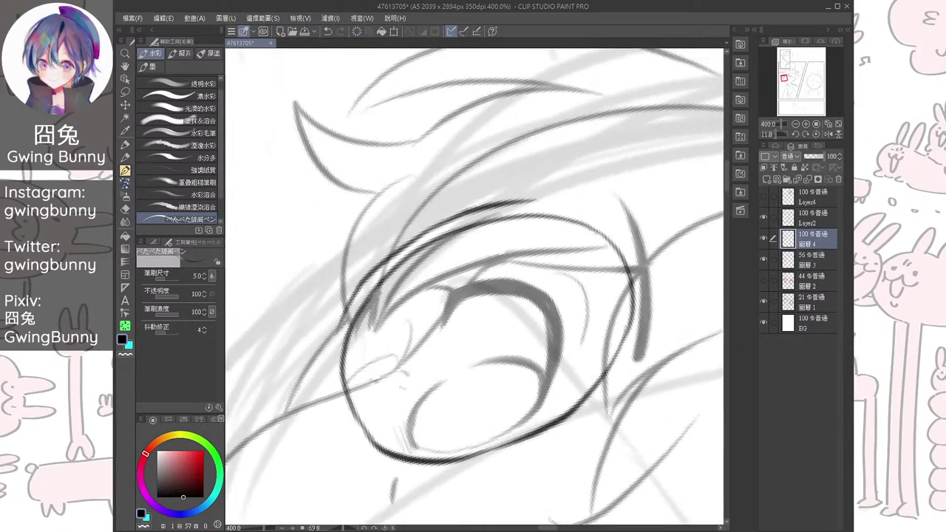
drag(342, 320, 364, 454)
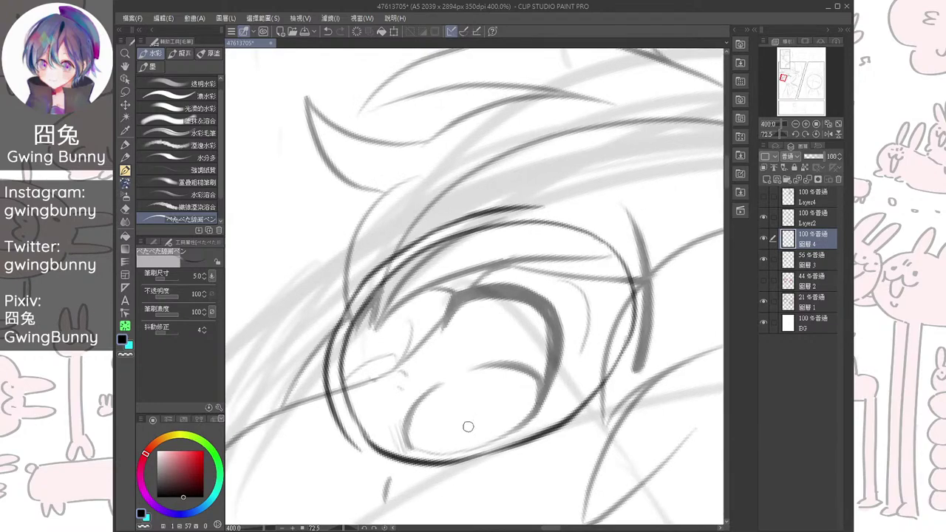
mouse_move(468, 426)
mouse_down()
mouse_move(390, 399)
mouse_move(341, 328)
mouse_up()
mouse_move(307, 285)
mouse_down()
mouse_move(327, 404)
mouse_move(380, 475)
mouse_move(284, 319)
mouse_move(301, 327)
mouse_move(348, 441)
mouse_up()
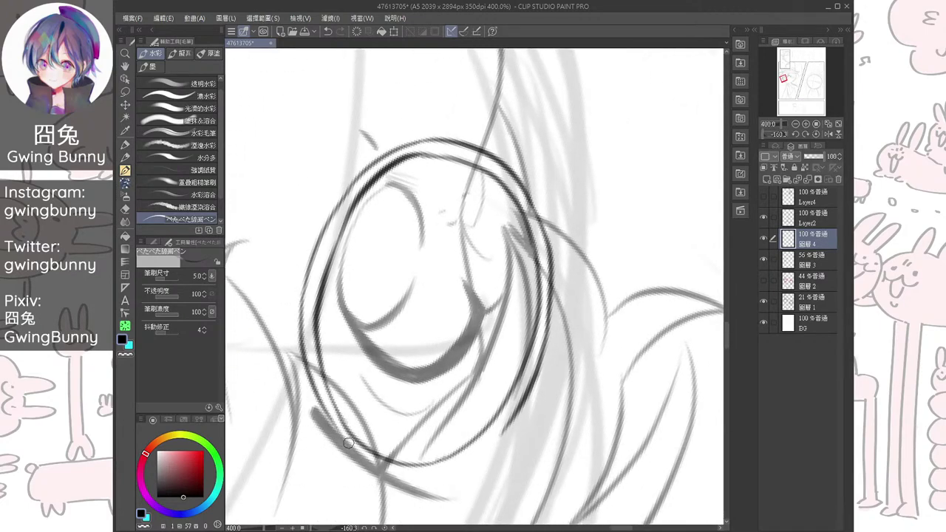
key(ctrl+z)
mouse_move(303, 295)
mouse_down()
mouse_move(305, 362)
mouse_move(353, 448)
mouse_up()
mouse_move(325, 414)
mouse_down()
mouse_move(370, 461)
mouse_move(620, 427)
mouse_move(652, 188)
mouse_move(626, 150)
mouse_move(449, 85)
mouse_up()
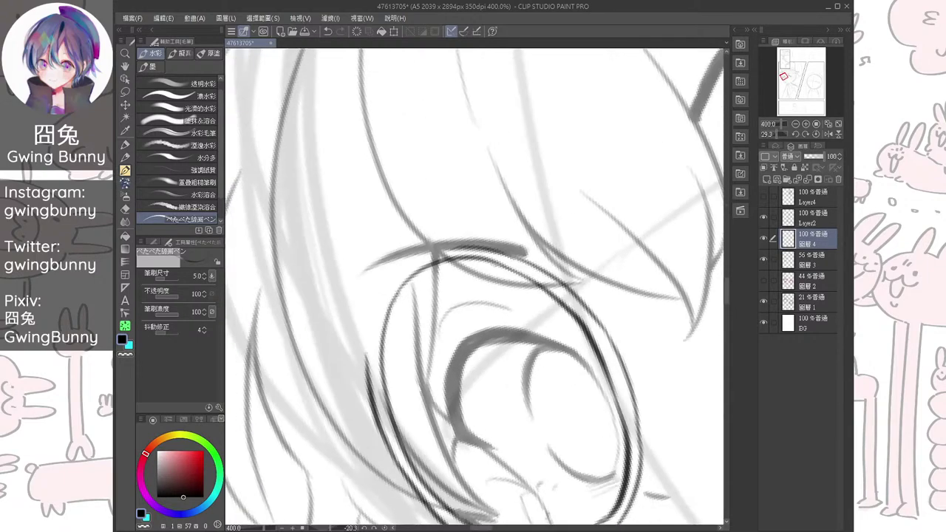
Close the outer rim oval by joining its strokes across the upper hair side of the monocle
mouse_move(365, 342)
mouse_down()
mouse_move(436, 249)
mouse_move(421, 277)
mouse_up()
drag(518, 185, 532, 194)
mouse_move(413, 255)
mouse_down()
mouse_move(381, 345)
mouse_move(380, 328)
mouse_move(409, 406)
mouse_up()
mouse_move(386, 359)
mouse_down()
mouse_move(419, 415)
mouse_move(356, 363)
mouse_up()
key(ctrl+z)
drag(414, 355, 384, 255)
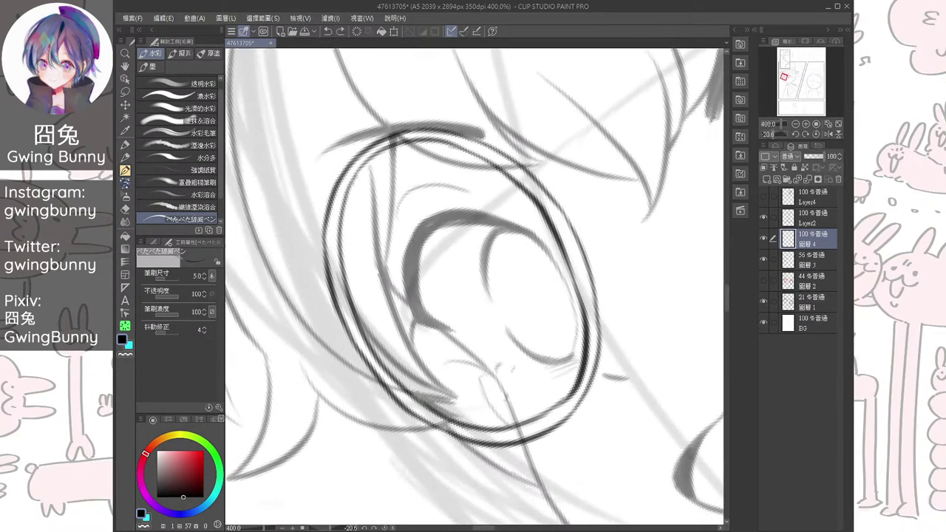
Ink a curved depth line inside the monocle rim along its hair side
key(ctrl+at)
drag(473, 289, 476, 306)
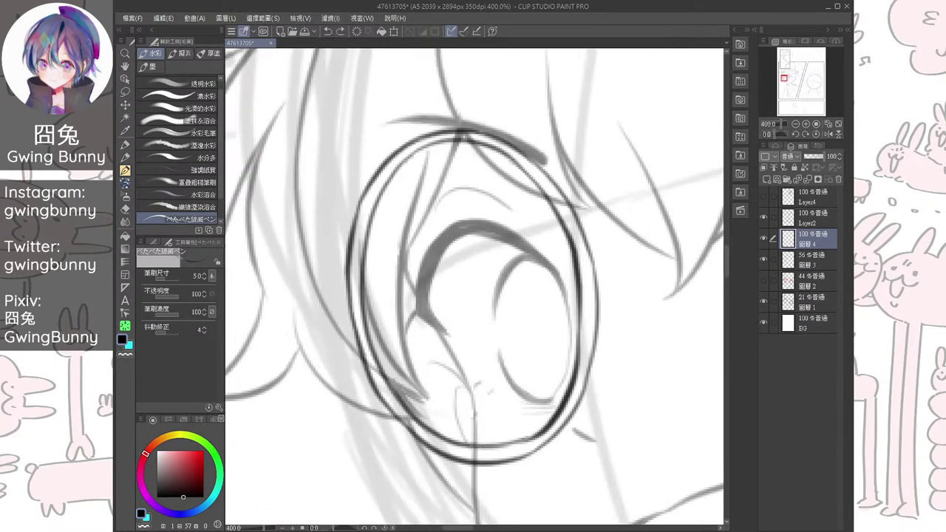
mouse_move(427, 147)
mouse_down()
mouse_move(386, 334)
mouse_move(427, 426)
mouse_move(446, 436)
mouse_up()
drag(376, 280, 386, 340)
key(asciicircum)
scroll(497, 293, down, 3)
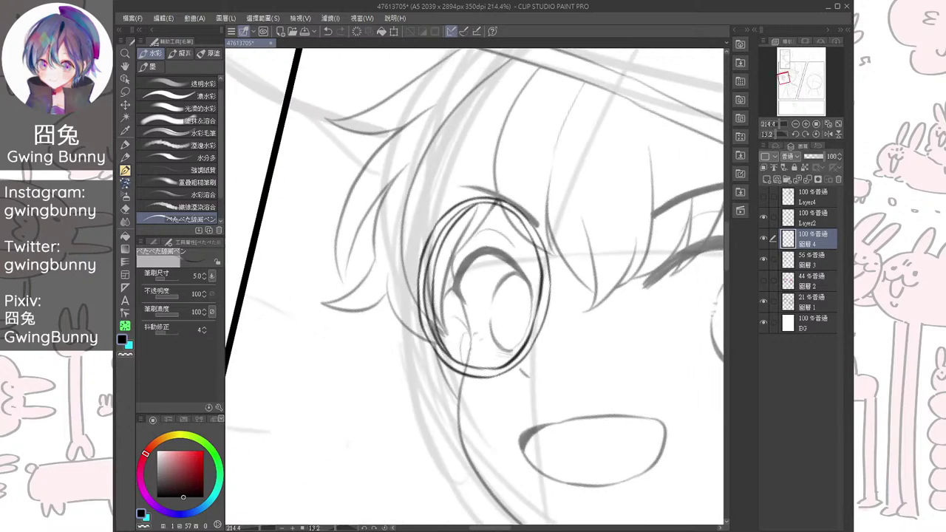
key(minus)
drag(496, 310, 475, 311)
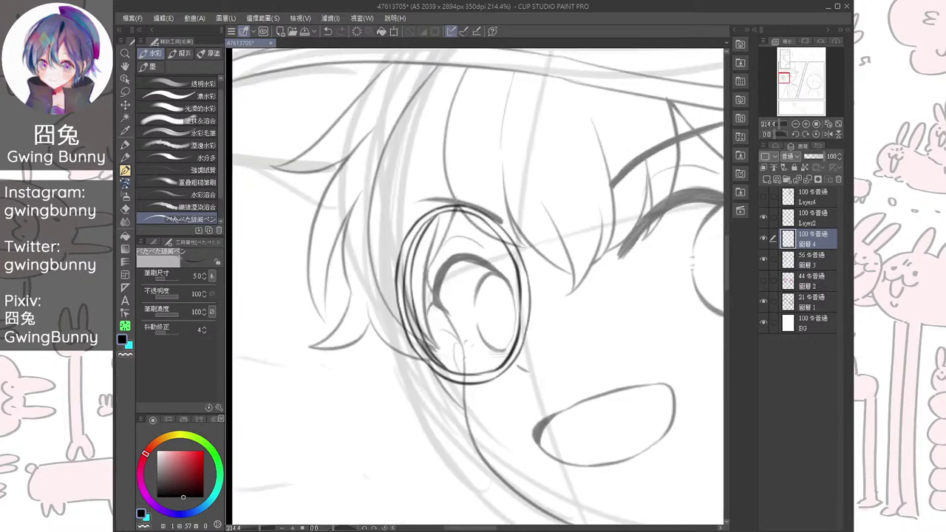
scroll(578, 288, up, 3)
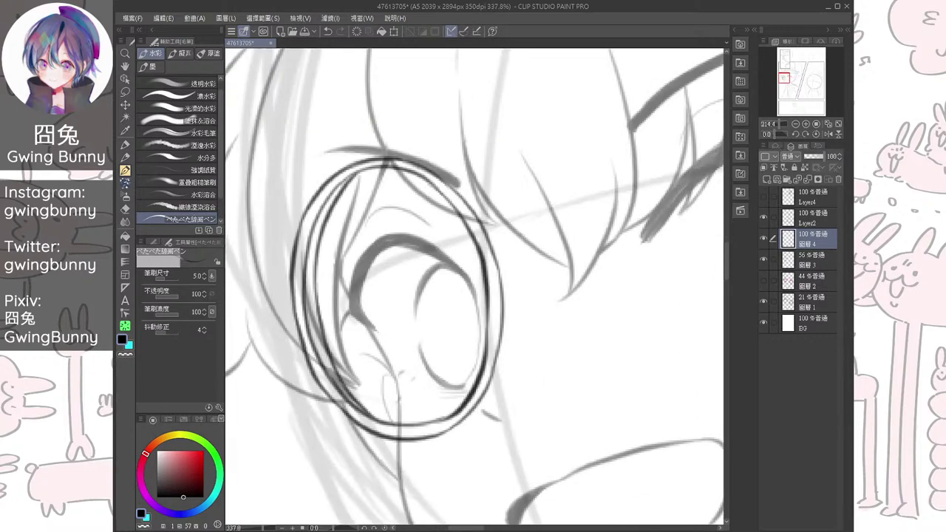
Show the red sketch layer and ink the monocle's nose-side clip and the small tab on its hair side
drag(494, 278, 498, 313)
key(ctrl+z)
click(763, 281)
mouse_move(488, 266)
mouse_down()
mouse_move(494, 342)
mouse_move(507, 267)
mouse_move(515, 281)
mouse_move(505, 330)
mouse_move(547, 275)
mouse_move(559, 321)
mouse_move(515, 334)
mouse_move(598, 314)
mouse_up()
drag(378, 278, 372, 347)
mouse_move(372, 346)
mouse_down()
mouse_move(397, 355)
mouse_move(414, 331)
mouse_up()
key(ctrl+z)
key(ctrl+z)
Ink the long cord hanging from the monocle's hair-side tab and the triangular pendant at its end
mouse_move(379, 253)
mouse_down()
mouse_move(391, 322)
mouse_move(411, 325)
mouse_move(412, 236)
mouse_move(398, 214)
mouse_move(381, 361)
mouse_move(389, 422)
mouse_up()
scroll(406, 242, down, 3)
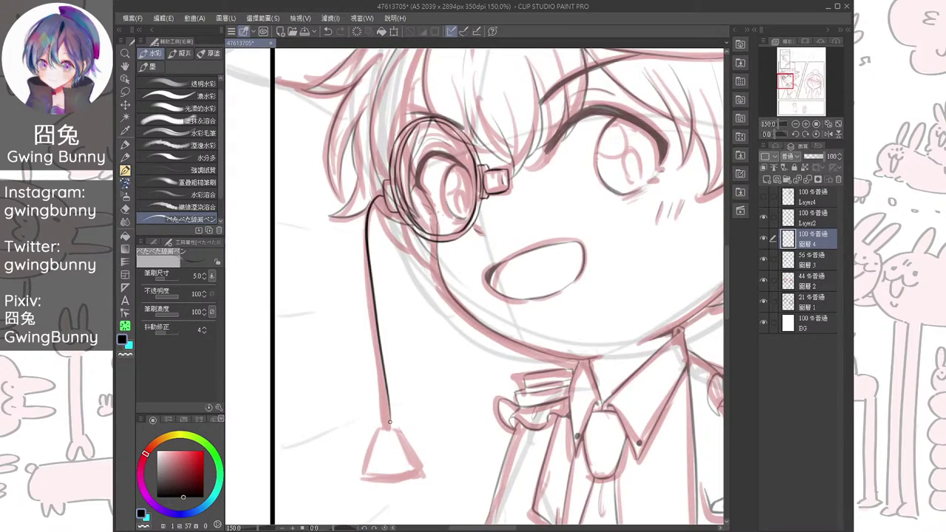
scroll(390, 422, up, 3)
mouse_move(418, 307)
mouse_down()
mouse_move(422, 383)
mouse_move(433, 306)
mouse_move(420, 315)
mouse_move(373, 420)
mouse_move(486, 415)
mouse_move(369, 421)
mouse_up()
mouse_move(481, 409)
mouse_down()
mouse_move(451, 423)
mouse_move(370, 421)
mouse_up()
Touch up the cord where it bends near the monocle and hide the red sketch layer to check the line art
scroll(370, 419, up, 8)
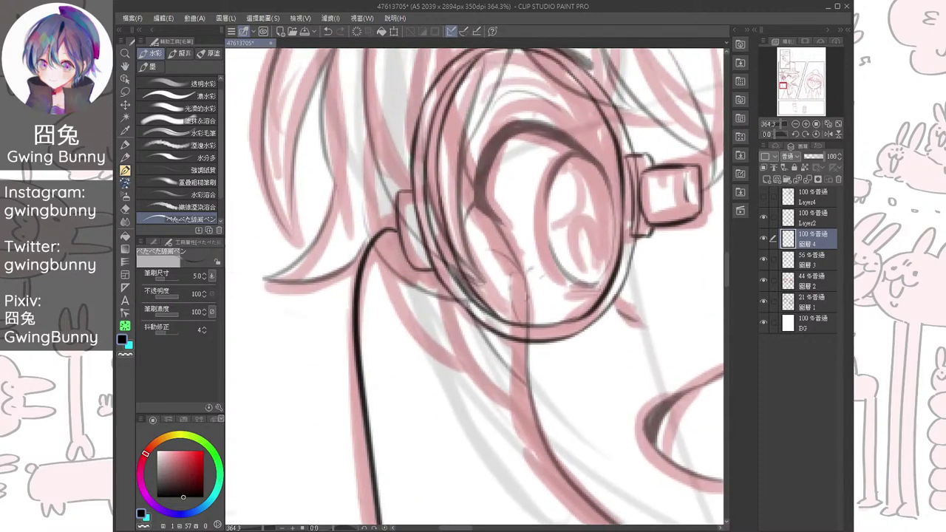
mouse_move(395, 281)
mouse_down()
mouse_move(407, 274)
mouse_move(365, 317)
mouse_up()
scroll(365, 316, down, 5)
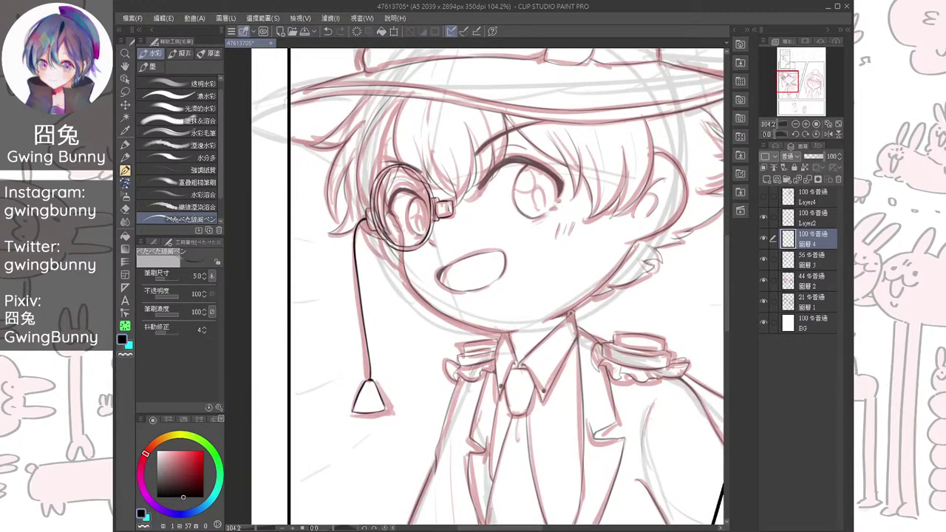
scroll(452, 279, down, 3)
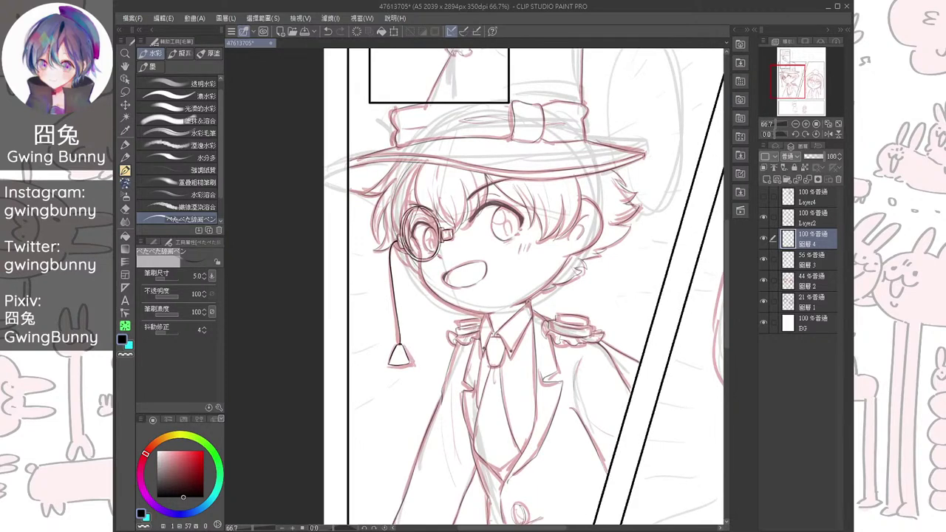
drag(528, 303, 487, 319)
click(764, 280)
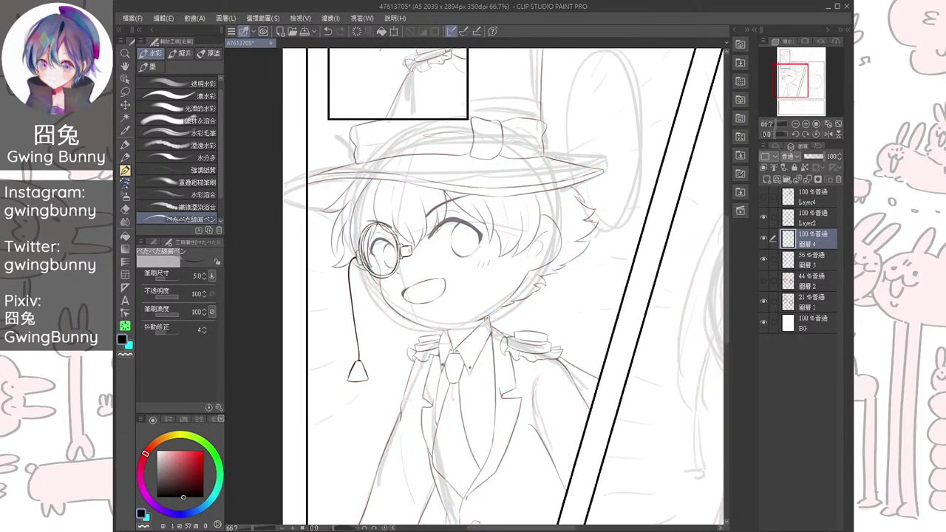
Make layer 3 active and hide the red sketch on layer 2 and the rough sketch on layer 1
click(763, 281)
click(811, 260)
drag(815, 157, 824, 156)
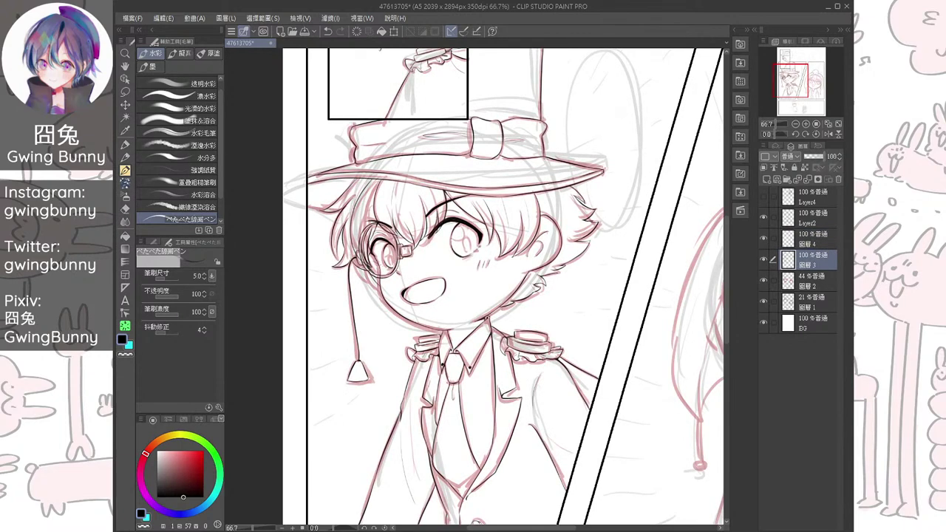
click(763, 301)
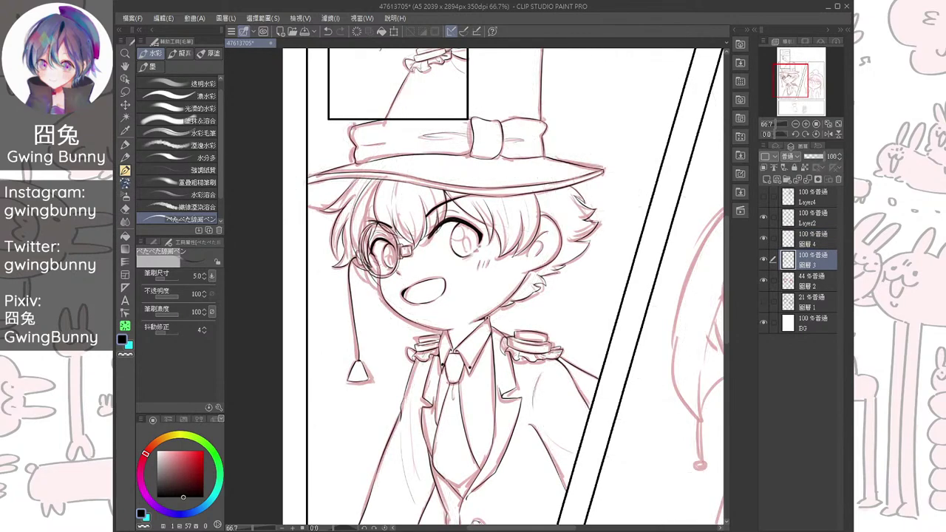
click(763, 281)
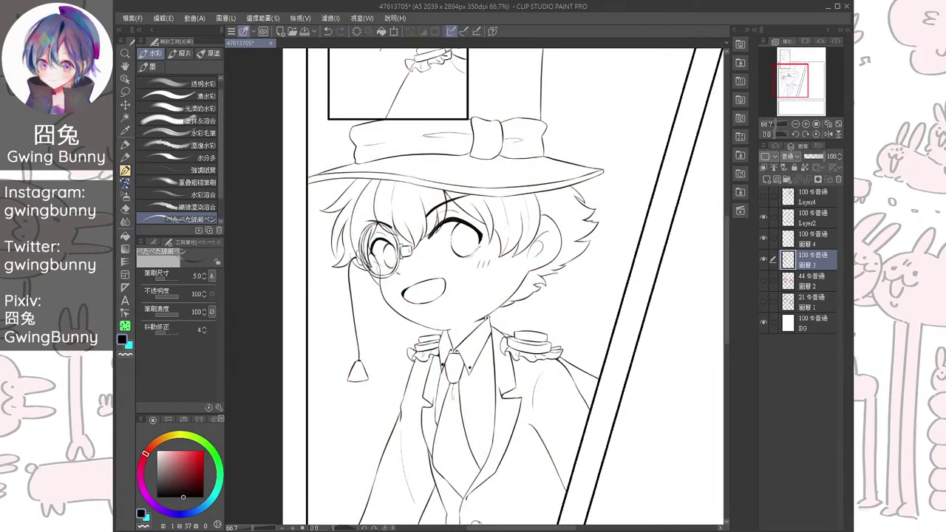
Examine the line art of both eyes and the monocle up close on the top-hat character
drag(473, 259, 488, 323)
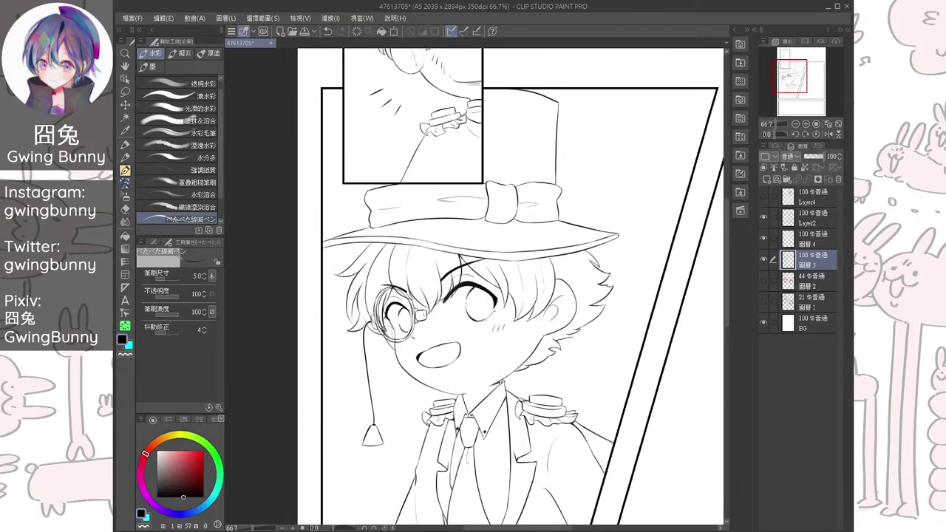
scroll(489, 298, up, 8)
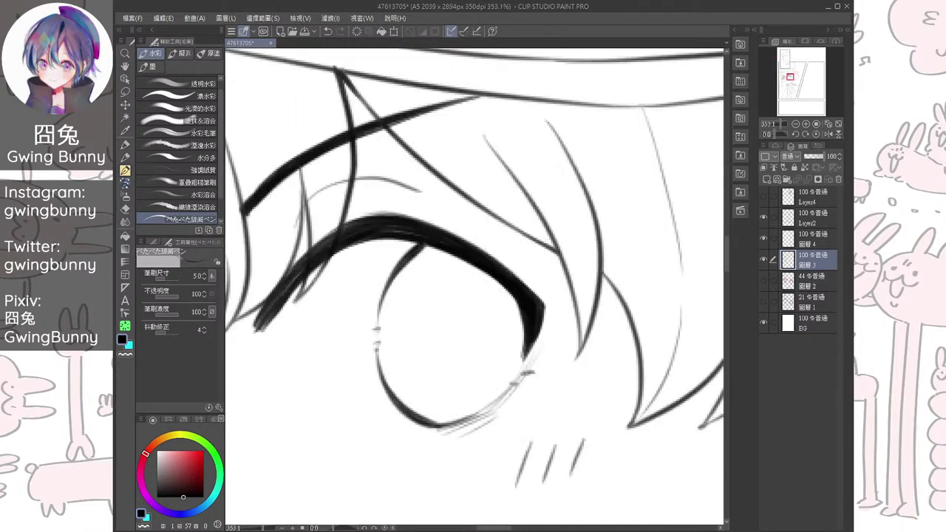
key(ctrl+z)
mouse_move(431, 246)
mouse_down()
mouse_move(414, 257)
mouse_move(492, 249)
mouse_up()
key(ctrl+minus)
key(ctrl+minus)
key(ctrl+minus)
drag(444, 288, 506, 294)
mouse_move(289, 349)
mouse_down()
mouse_move(333, 349)
mouse_move(339, 360)
mouse_up()
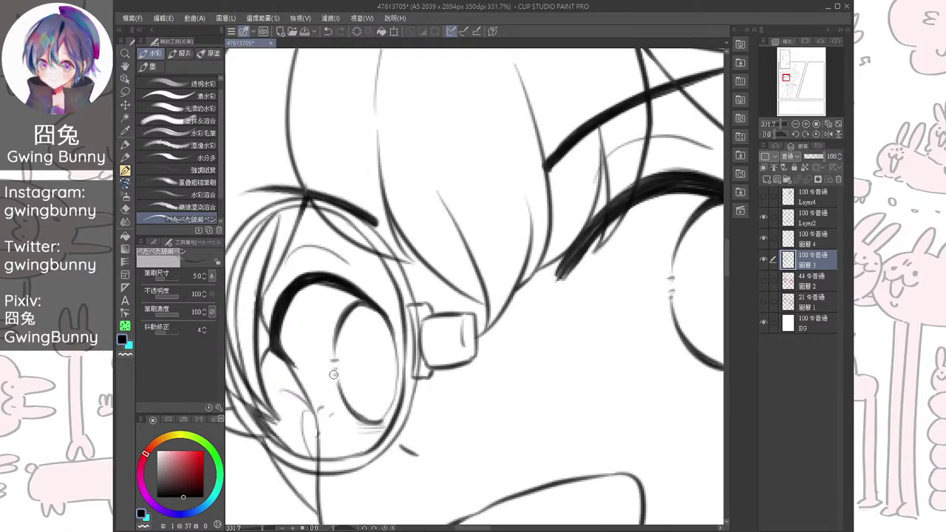
scroll(334, 375, down, 4)
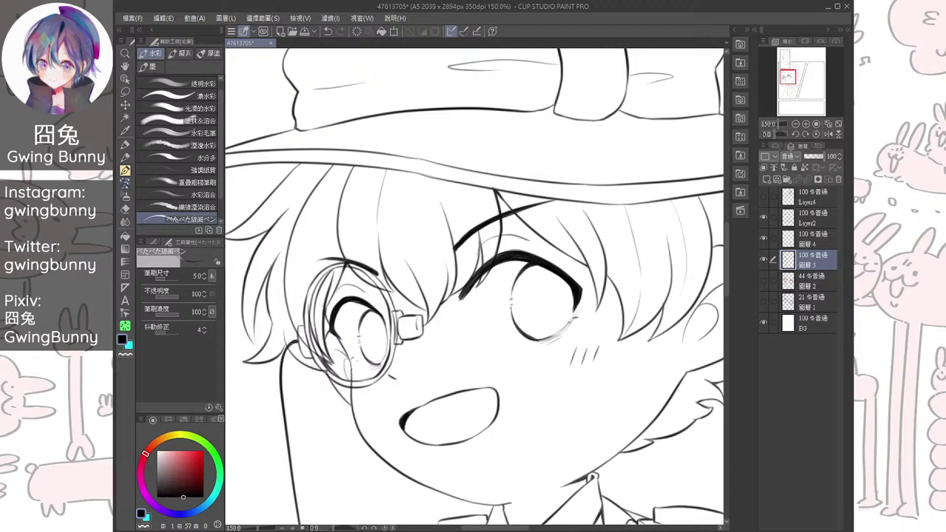
scroll(542, 268, down, 1)
drag(541, 267, 488, 280)
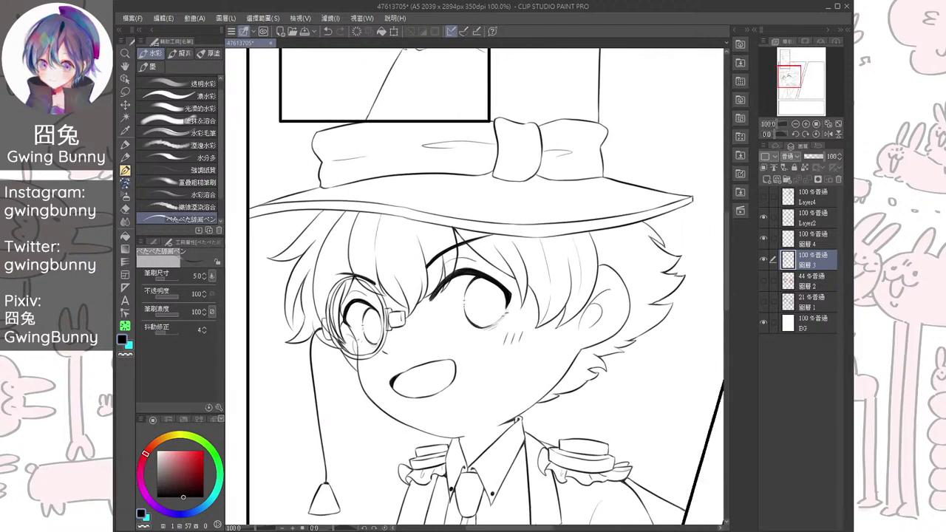
Show the red sketch on layer 2 and touch up the hair strand line where it meets the hat brim above the monocle
click(763, 281)
mouse_move(265, 240)
mouse_down()
mouse_move(372, 285)
mouse_move(457, 284)
mouse_up()
mouse_move(330, 303)
mouse_down()
mouse_move(413, 311)
mouse_move(411, 267)
mouse_up()
drag(334, 246, 369, 370)
scroll(547, 284, down, 5)
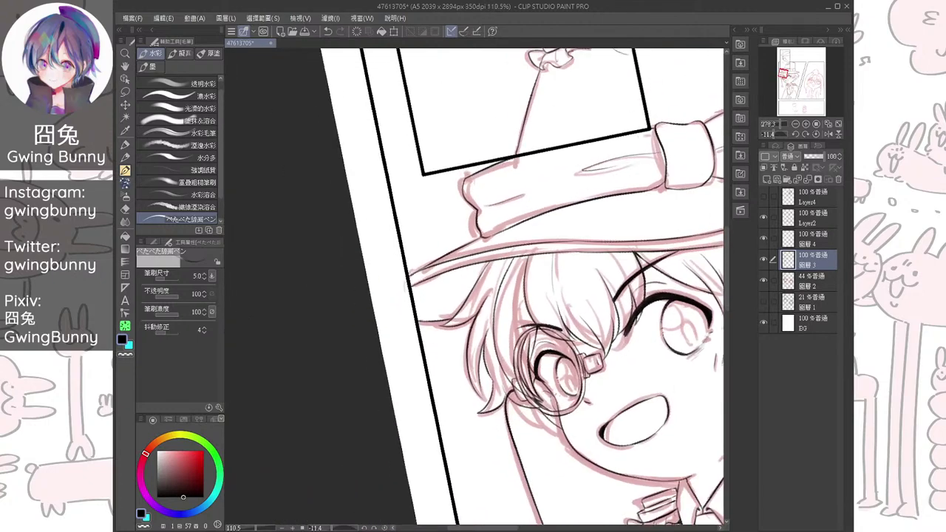
scroll(546, 284, up, 6)
key(minus)
key(minus)
key(minus)
key(minus)
scroll(446, 266, up, 1)
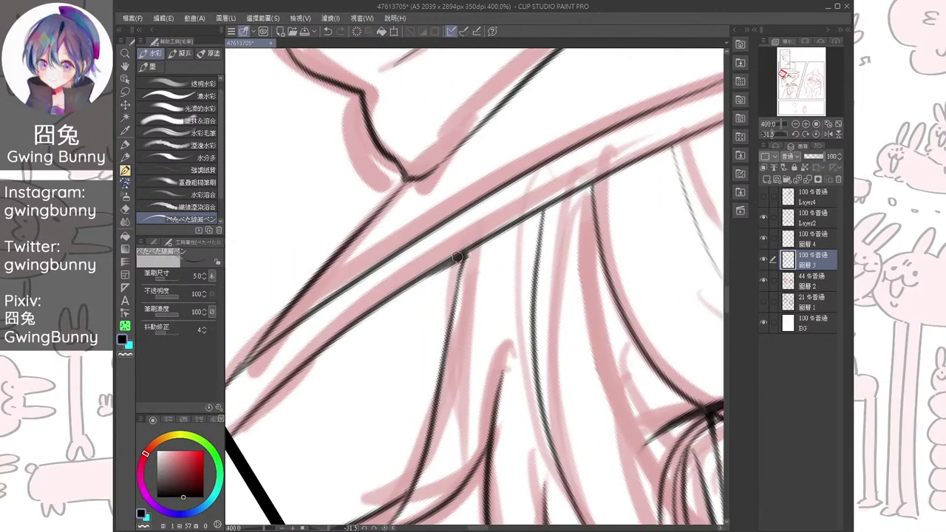
drag(451, 303, 447, 347)
scroll(448, 348, down, 5)
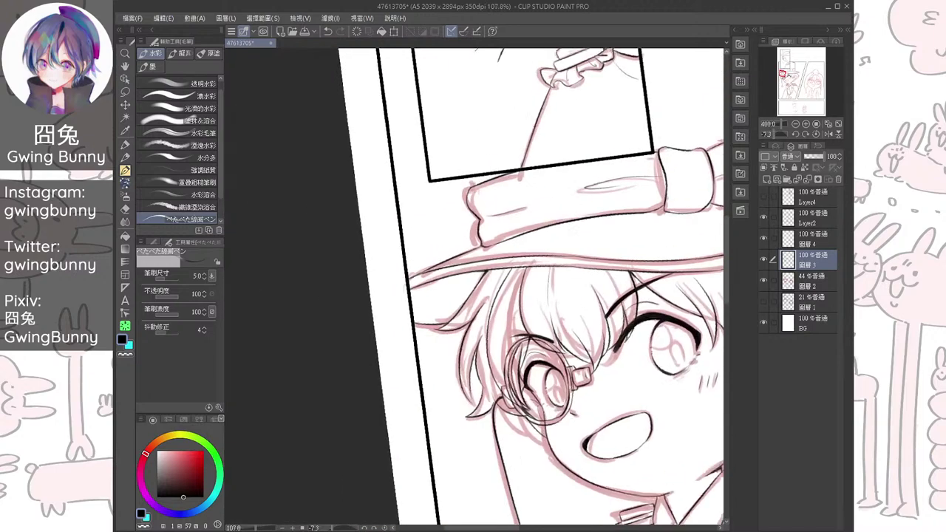
Look over the top-hat character's inked panel and the neighbouring hooded character's sketch
drag(525, 303, 423, 283)
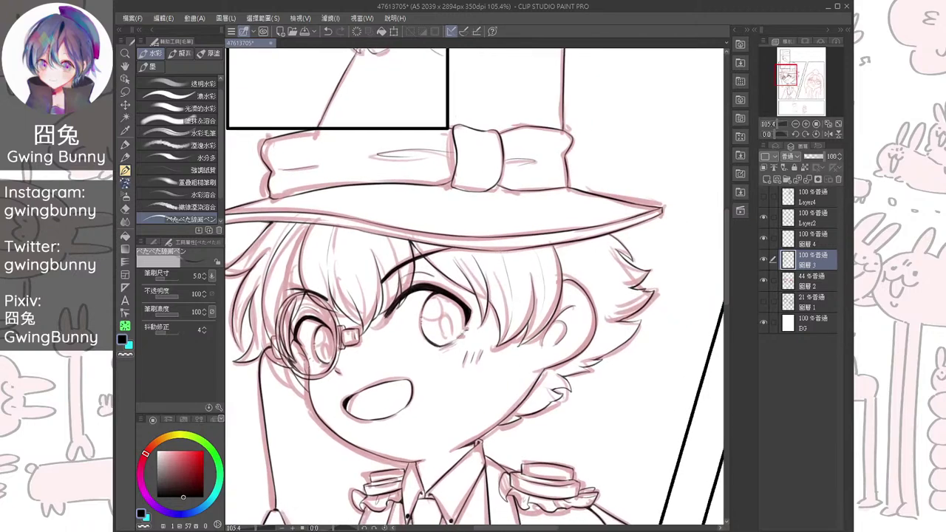
scroll(517, 243, down, 3)
drag(517, 251, 248, 223)
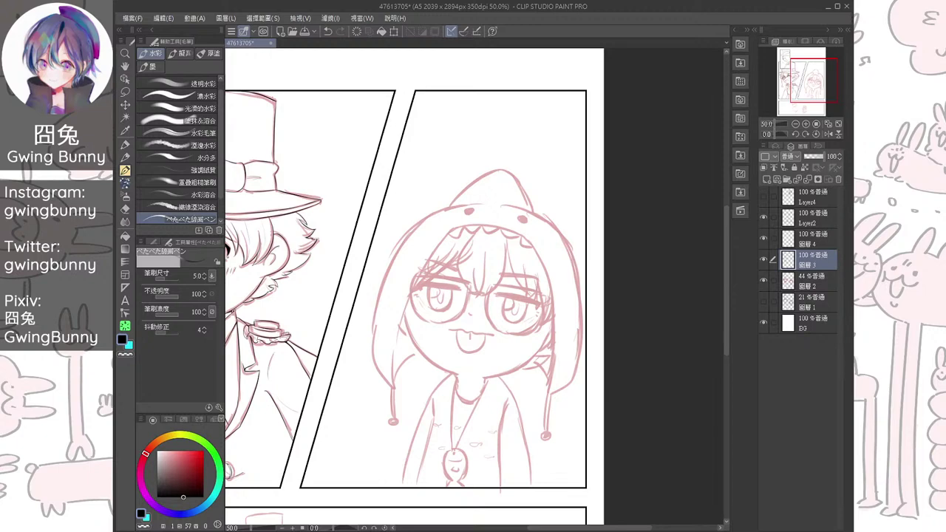
drag(333, 255, 589, 274)
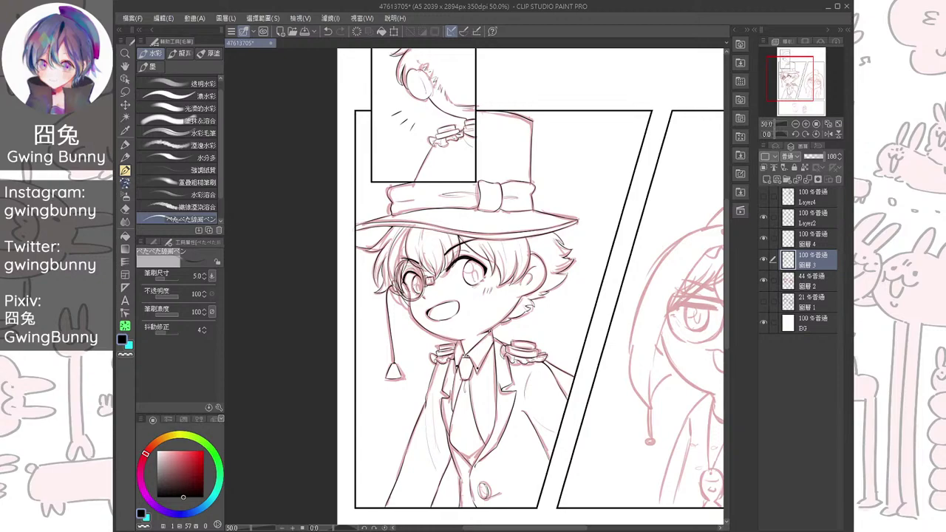
scroll(433, 276, up, 5)
scroll(472, 359, down, 2)
scroll(473, 354, up, 3)
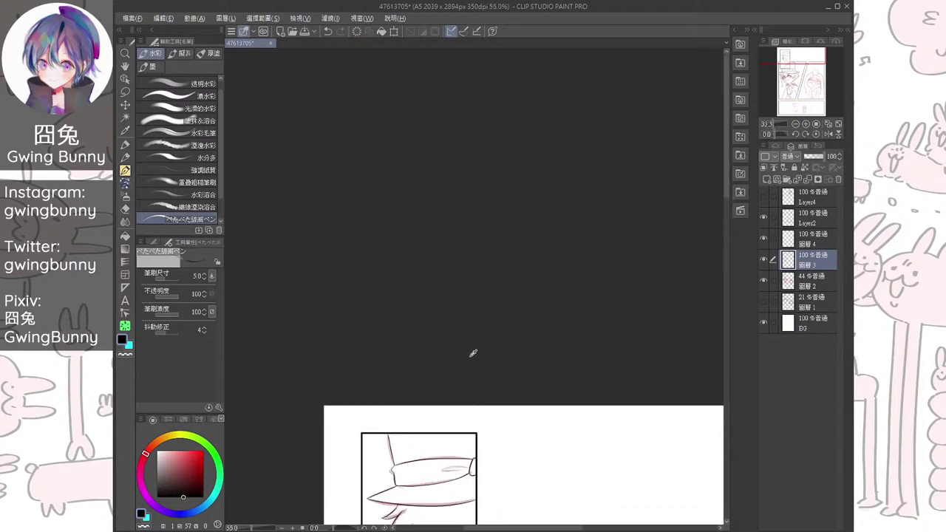
drag(524, 488, 490, 84)
scroll(340, 385, up, 5)
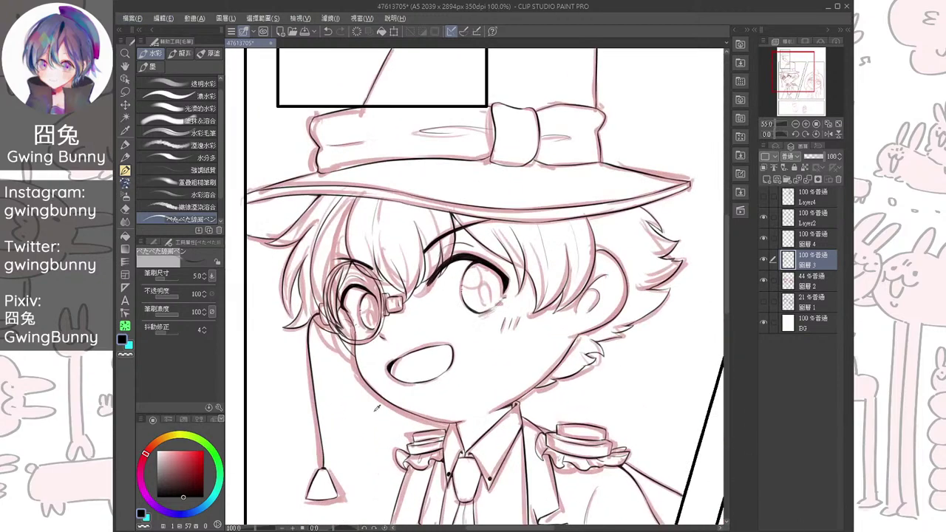
Switch to the hard eraser and reduce its size to 6.0 for fine cleanup around the monocle
click(125, 208)
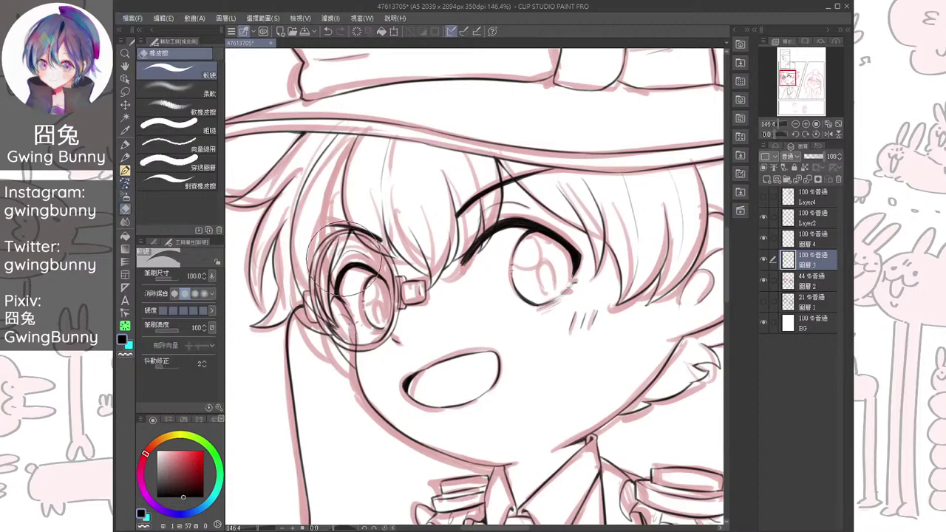
key(bracketleft)
key(bracketleft)
key(bracketleft)
key(bracketleft)
key(bracketleft)
key(bracketleft)
key(bracketleft)
key(bracketleft)
key(bracketleft)
key(bracketleft)
key(bracketleft)
key(bracketleft)
key(bracketleft)
scroll(331, 260, up, 5)
key(bracketleft)
key(bracketleft)
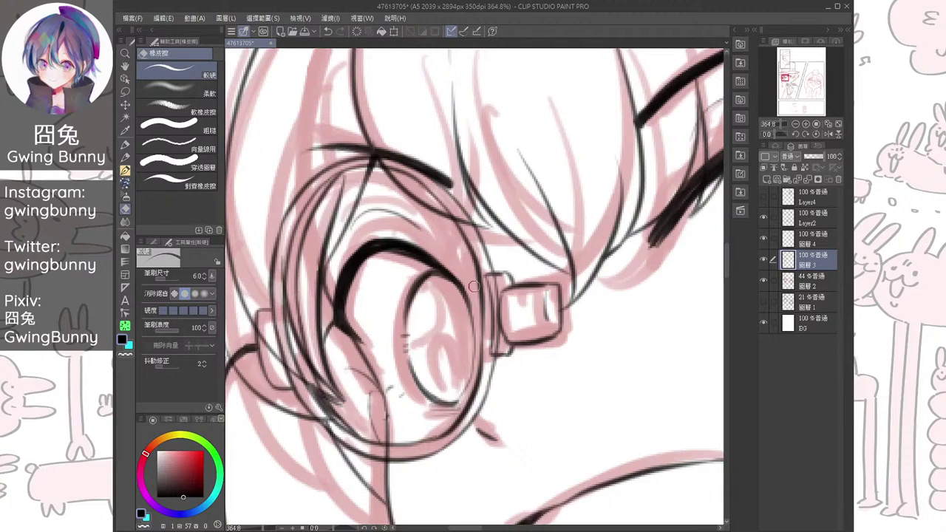
Hide the red sketch and erase the hair and face lines crossing the left side of the monocle's rim
mouse_move(272, 358)
mouse_down()
mouse_move(260, 330)
mouse_move(294, 374)
mouse_up()
click(763, 281)
drag(285, 329, 288, 362)
drag(289, 306, 312, 390)
drag(293, 330, 333, 415)
mouse_move(277, 266)
mouse_down()
mouse_move(291, 317)
mouse_move(286, 301)
mouse_up()
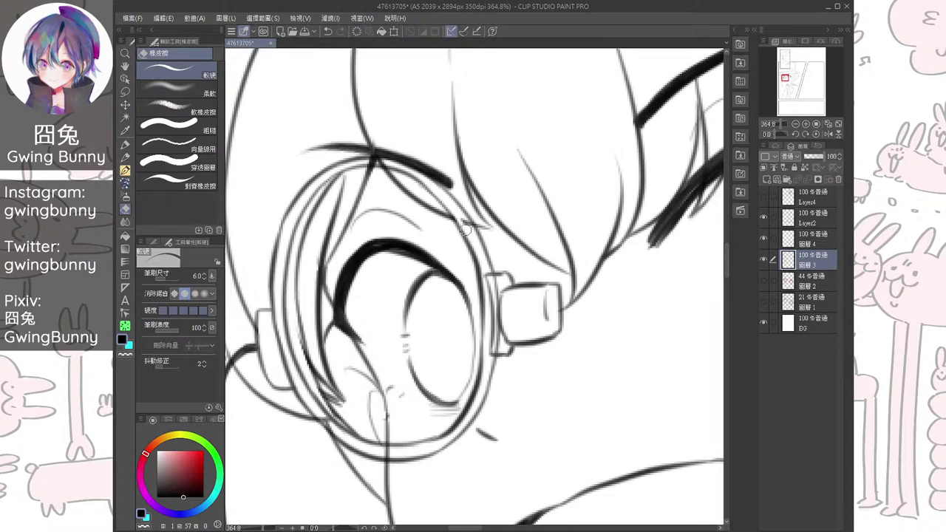
Erase the remaining hair and cheek lines crossing the upper and lower edges of the monocle's rim
drag(378, 163, 370, 161)
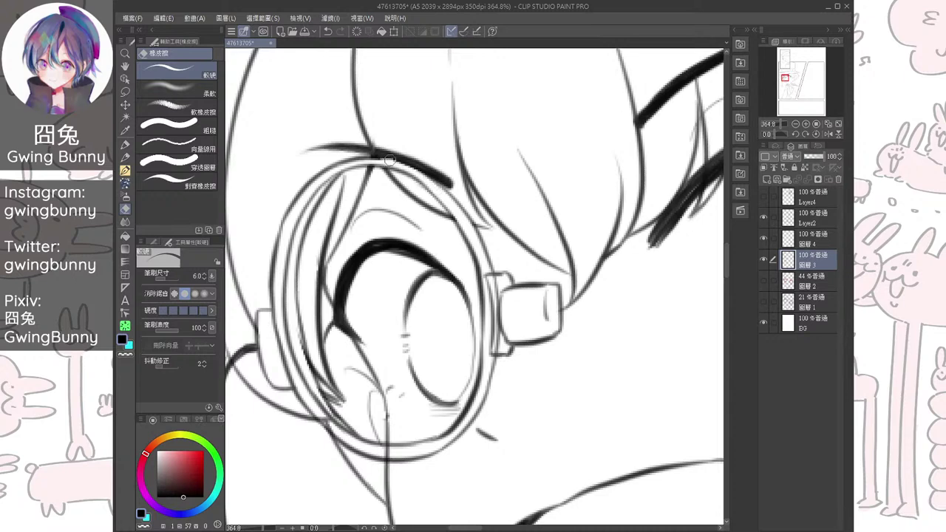
drag(321, 415, 336, 432)
drag(384, 449, 388, 453)
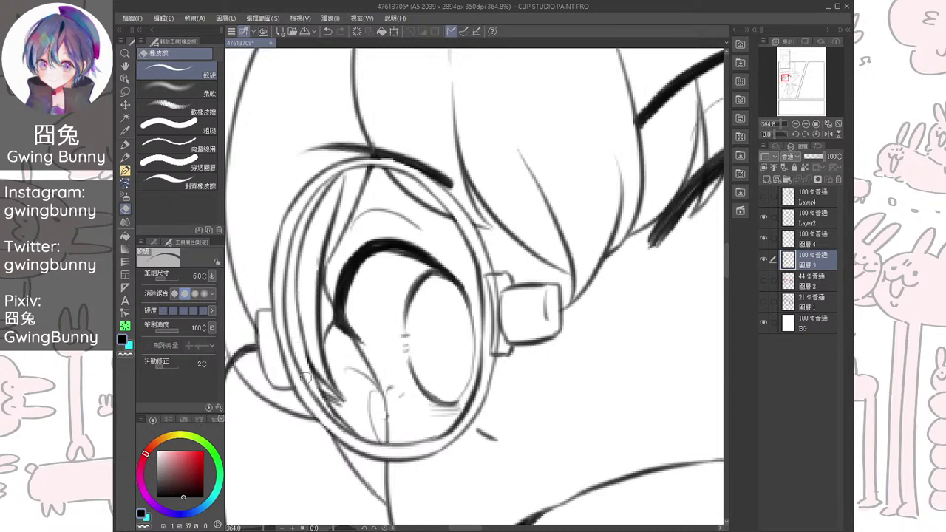
Merge layers 4 and 3 into a single line-art layer, and show the red sketch on layer 2 again
click(812, 239)
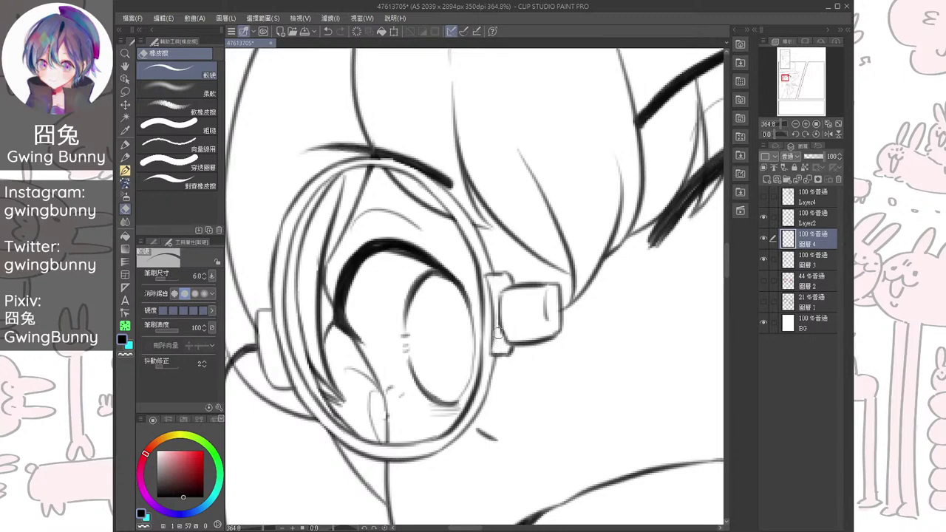
scroll(498, 333, down, 3)
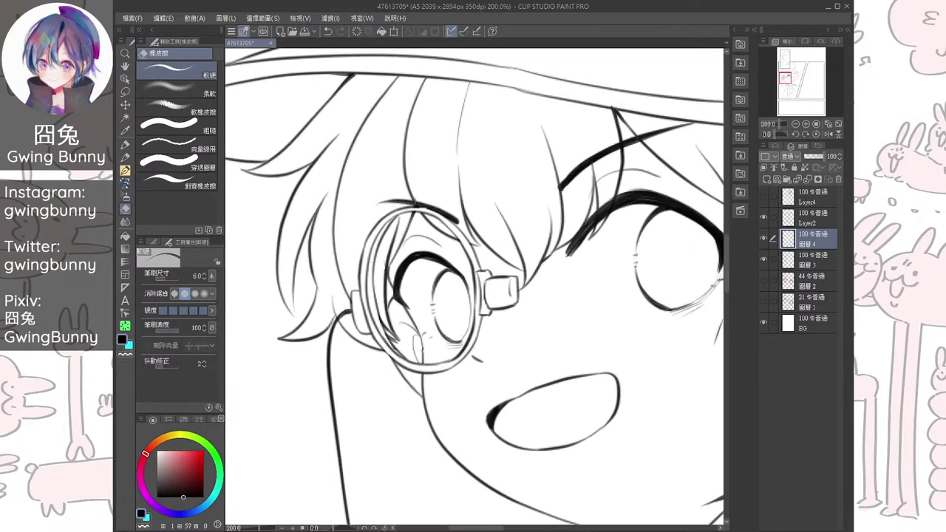
ctrl+click(817, 266)
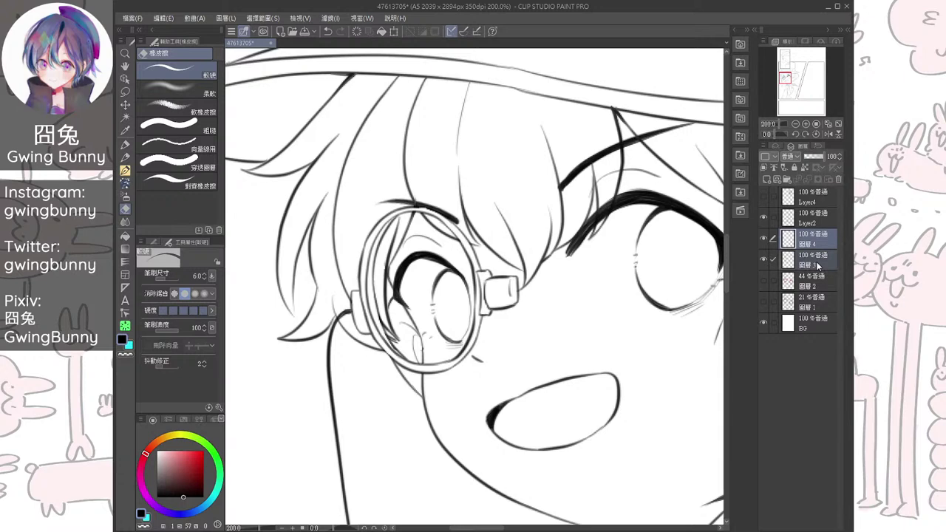
key(alt+shift+e)
click(765, 236)
click(765, 236)
click(764, 260)
Ink both sides of the hooded character's jawline over the sketch with the size 5.0 pen, leaving a gap at the neck
scroll(658, 347, down, 4)
mouse_move(657, 347)
mouse_down()
mouse_move(554, 349)
mouse_move(596, 354)
mouse_move(558, 340)
mouse_up()
mouse_move(687, 347)
mouse_down()
mouse_move(574, 328)
mouse_move(377, 265)
mouse_up()
click(127, 174)
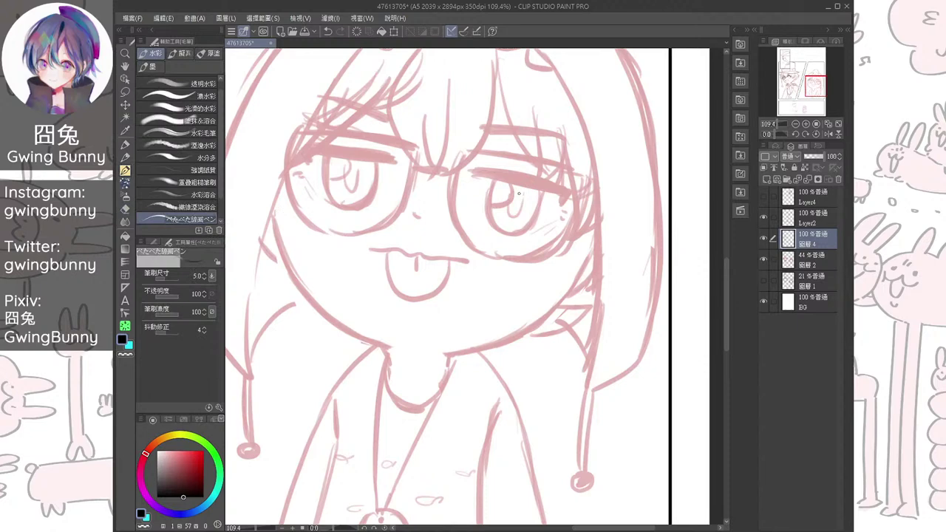
drag(518, 193, 563, 235)
mouse_move(473, 295)
mouse_down()
mouse_move(492, 259)
mouse_move(454, 297)
mouse_up()
scroll(443, 296, up, 1)
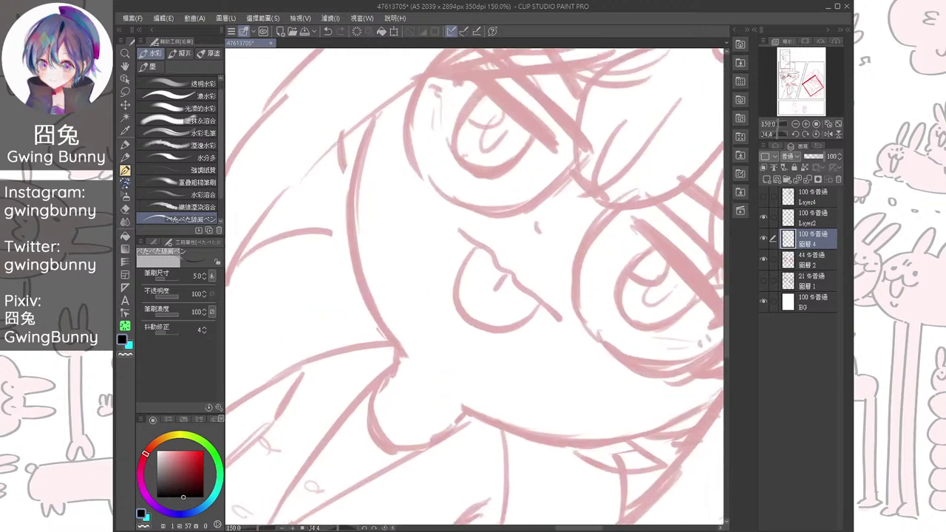
mouse_move(373, 116)
mouse_down()
mouse_move(365, 141)
mouse_move(402, 366)
mouse_up()
key(ctrl+z)
drag(364, 131, 403, 365)
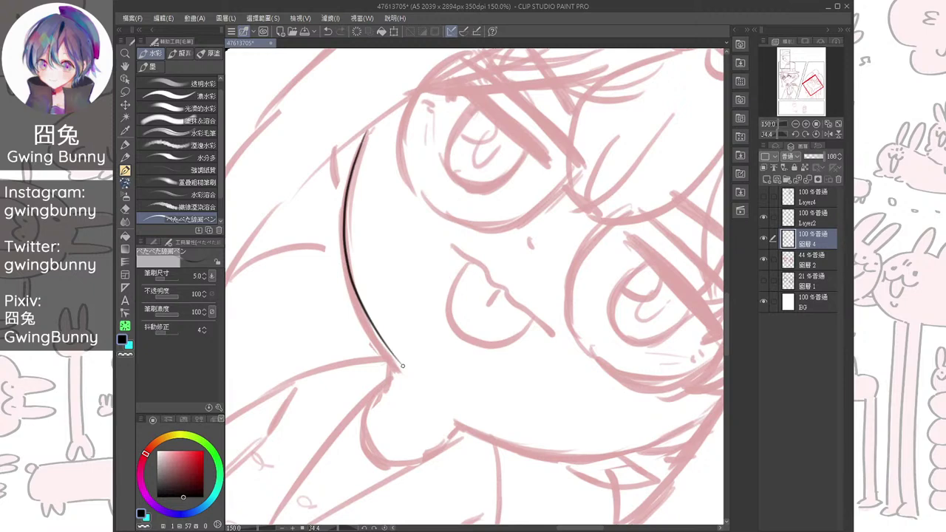
key(ctrl+z)
mouse_move(370, 127)
mouse_down()
mouse_move(402, 376)
mouse_move(365, 253)
mouse_move(377, 190)
mouse_up()
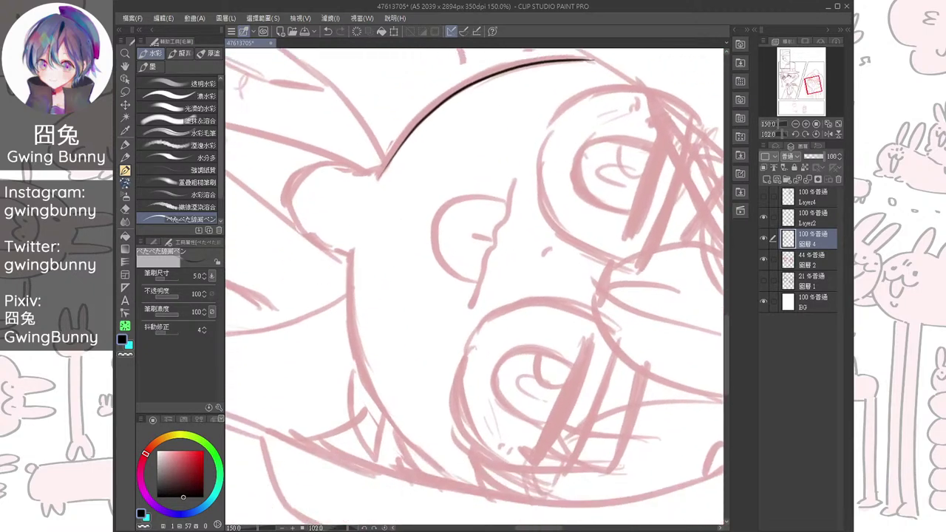
mouse_move(350, 251)
mouse_down()
mouse_move(442, 470)
mouse_move(628, 369)
mouse_up()
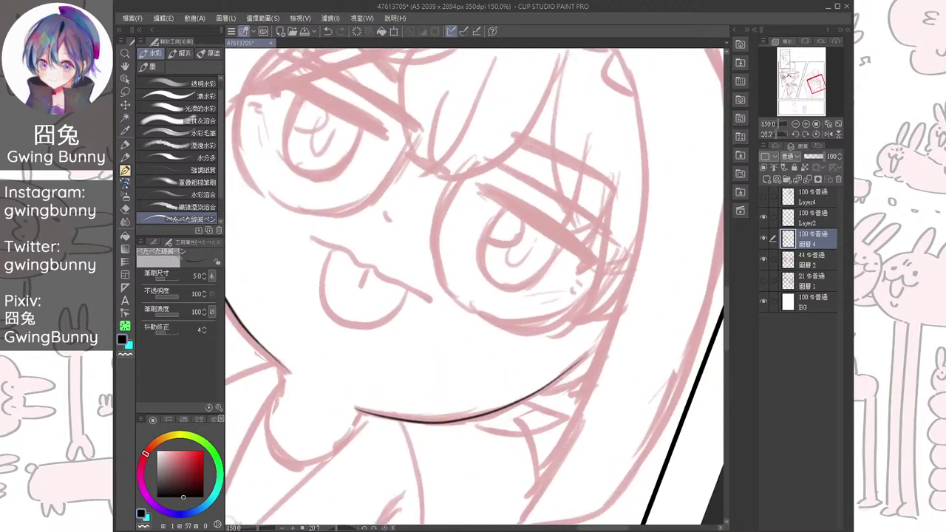
Erase the end of the left jaw line near the neck and redraw it as a clean tapered end
drag(384, 384, 447, 369)
drag(387, 363, 484, 364)
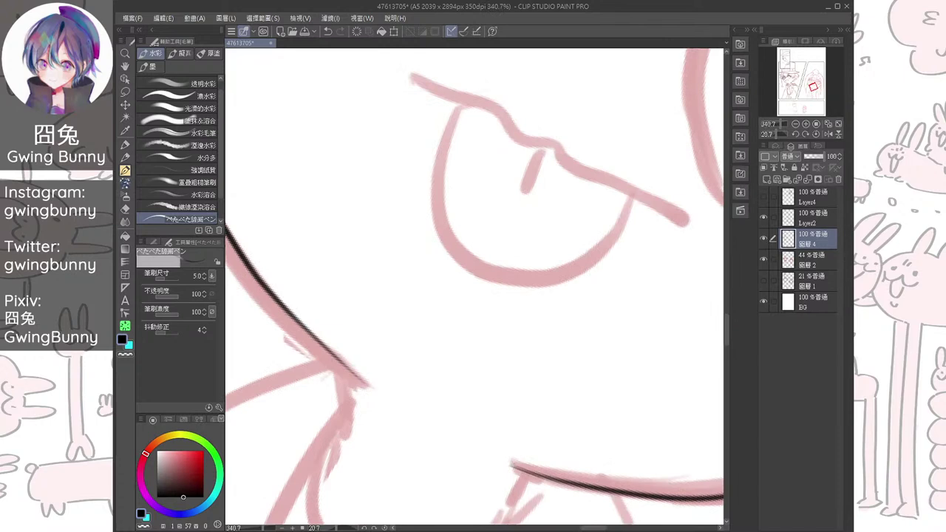
key(e)
drag(451, 325, 473, 284)
drag(366, 329, 393, 347)
key(b)
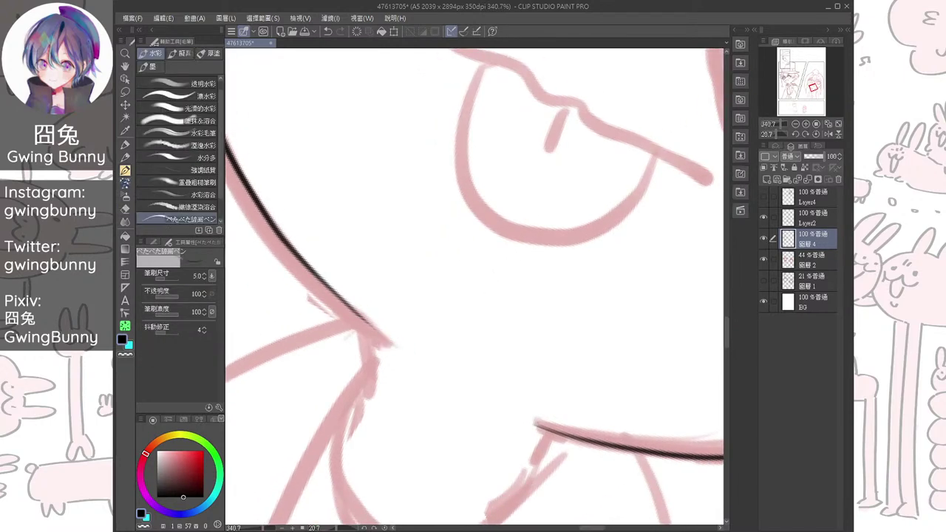
drag(458, 414, 399, 391)
drag(400, 391, 400, 426)
drag(355, 280, 380, 336)
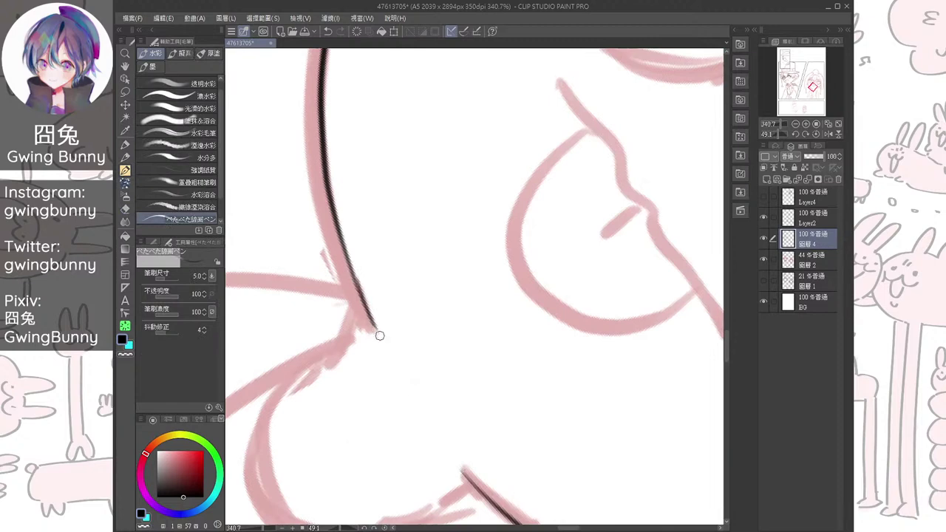
key(ctrl+z)
key(ctrl+z)
drag(356, 283, 374, 327)
Check the hooded character's inked jawline with the view upright and the red sketch temporarily hidden
key(ctrl+minus)
key(ctrl+minus)
key(ctrl+minus)
key(ctrl+at)
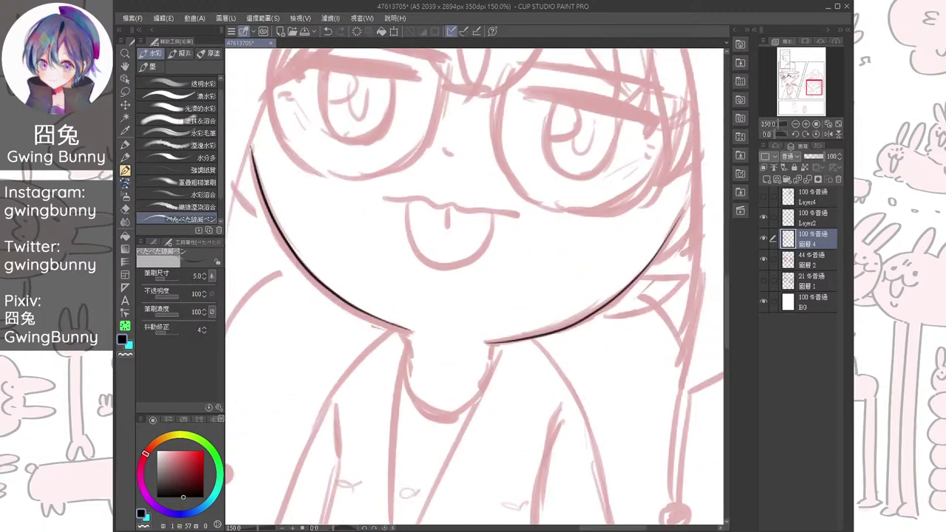
drag(451, 296, 415, 358)
click(763, 260)
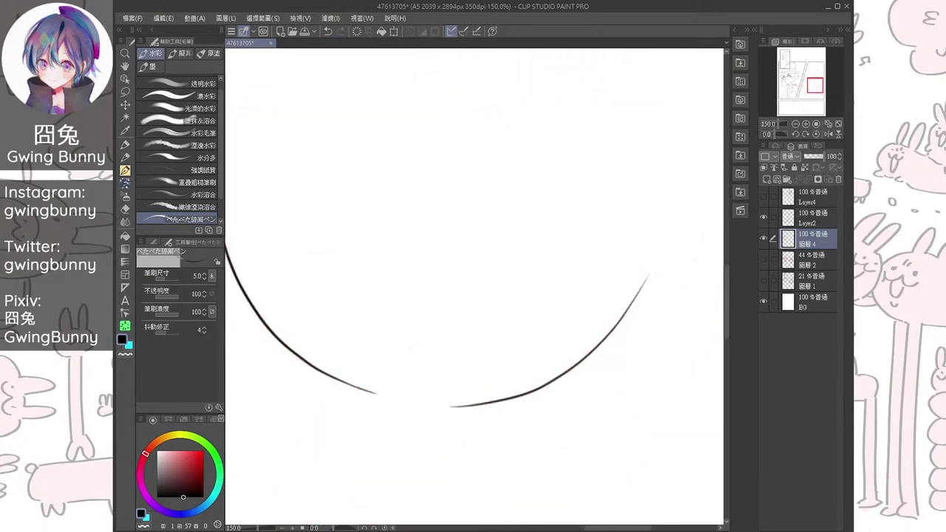
click(764, 260)
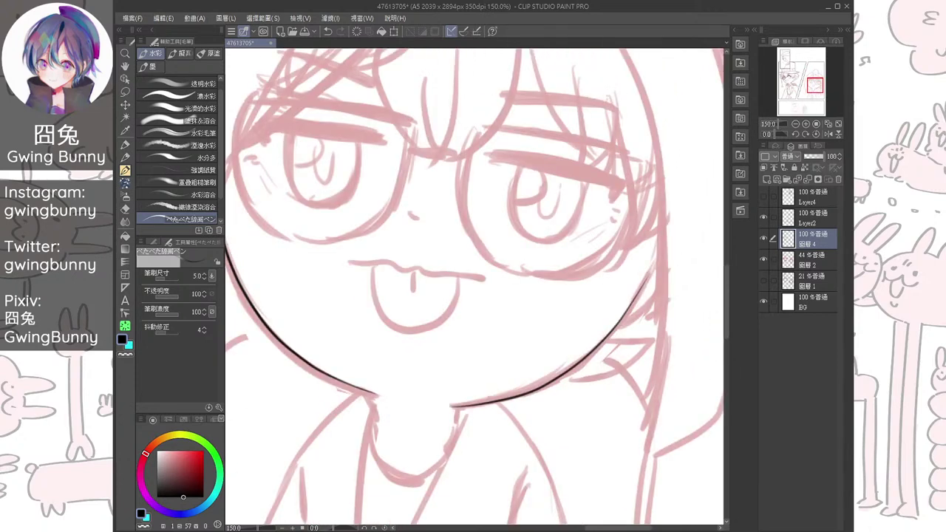
Lasso the right half of the hooded character's inked jawline, apply a transform to it and clear the selection
click(125, 92)
mouse_move(419, 432)
mouse_down()
mouse_move(535, 258)
mouse_move(527, 455)
mouse_move(491, 467)
mouse_up()
key(ctrl+t)
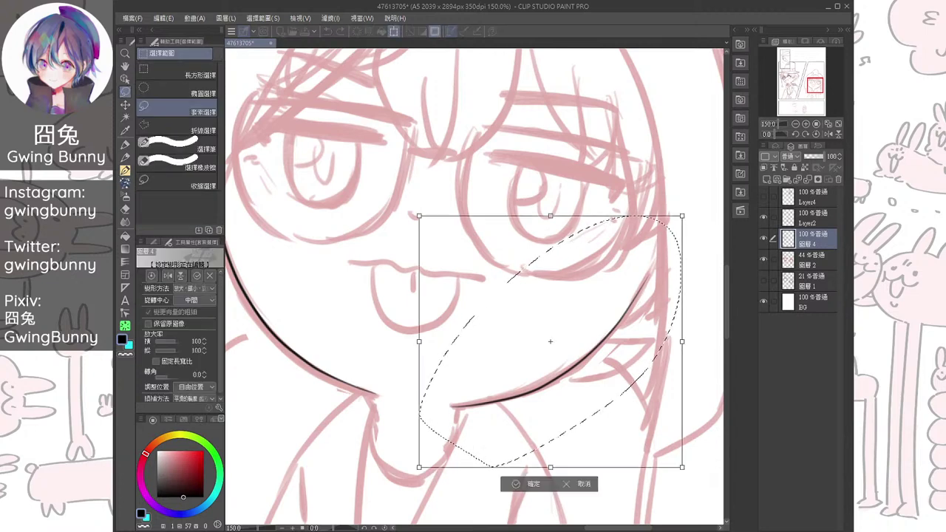
key(Return)
key(ctrl+d)
key(b)
mouse_move(444, 296)
mouse_down()
mouse_move(530, 292)
mouse_move(515, 285)
mouse_up()
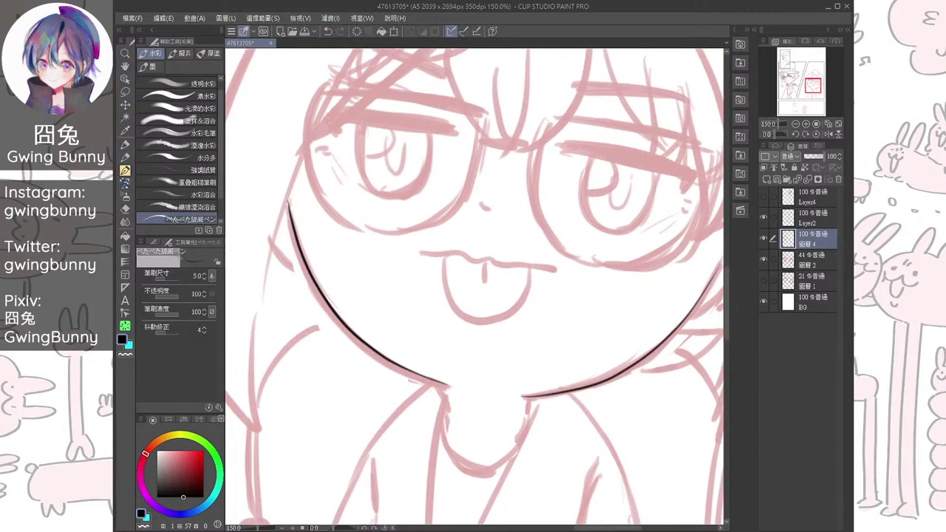
Ink a short neck line down from the end of each jaw line, following the sketch
drag(591, 222, 594, 346)
drag(399, 311, 473, 311)
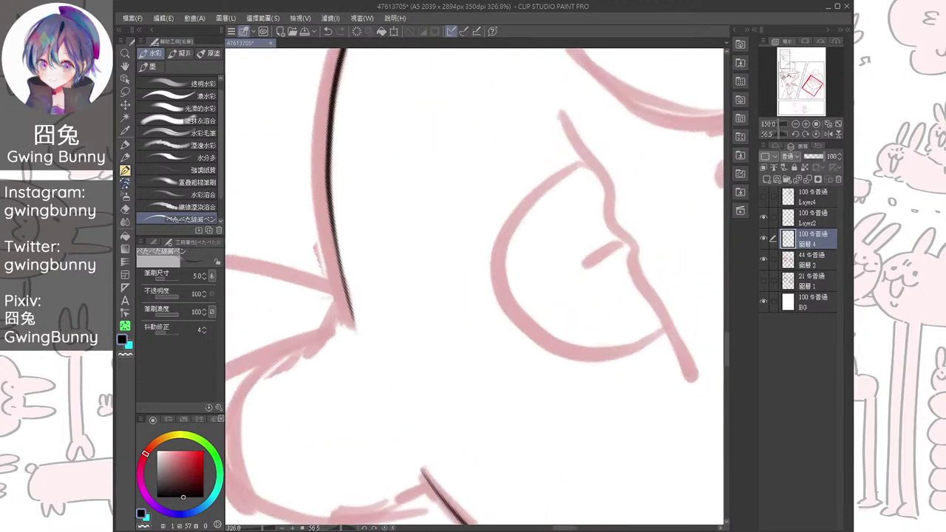
drag(347, 302, 366, 353)
key(ctrl+z)
drag(348, 305, 361, 342)
key(ctrl+at)
mouse_move(458, 399)
mouse_down()
mouse_move(413, 345)
mouse_move(427, 256)
mouse_move(413, 315)
mouse_up()
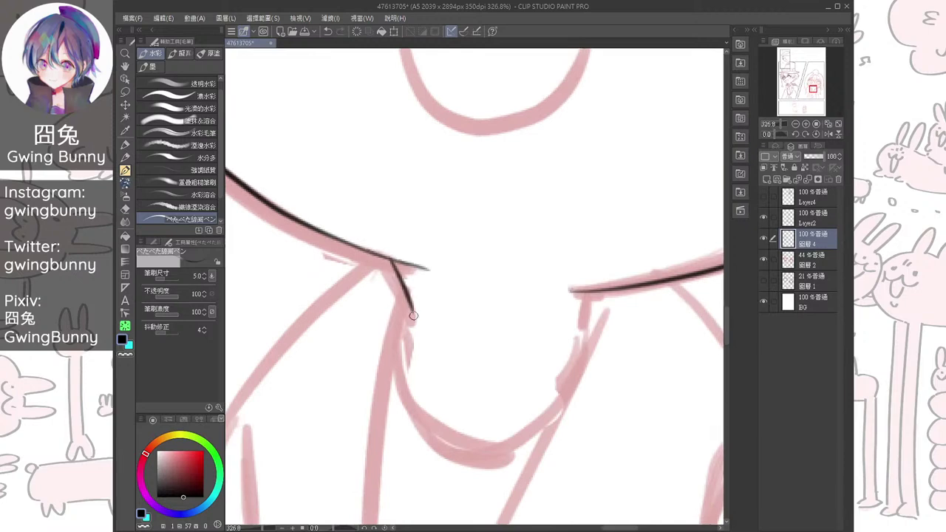
drag(592, 292, 588, 320)
mouse_move(480, 252)
mouse_down()
mouse_move(471, 344)
mouse_move(496, 373)
mouse_move(515, 325)
mouse_move(536, 356)
mouse_up()
key(ctrl+minus)
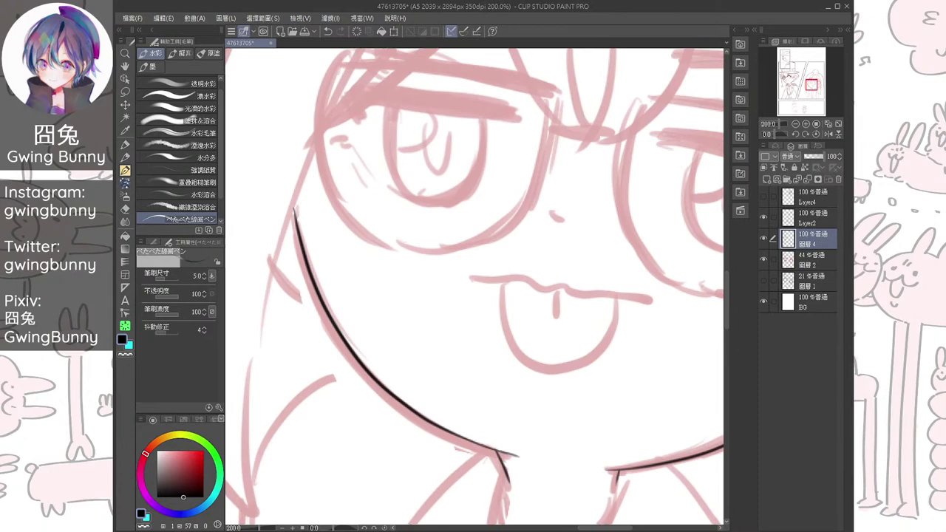
Ink the left edge of the hood opening from the upper corner down past the cheek in one long curve
scroll(315, 293, up, 3)
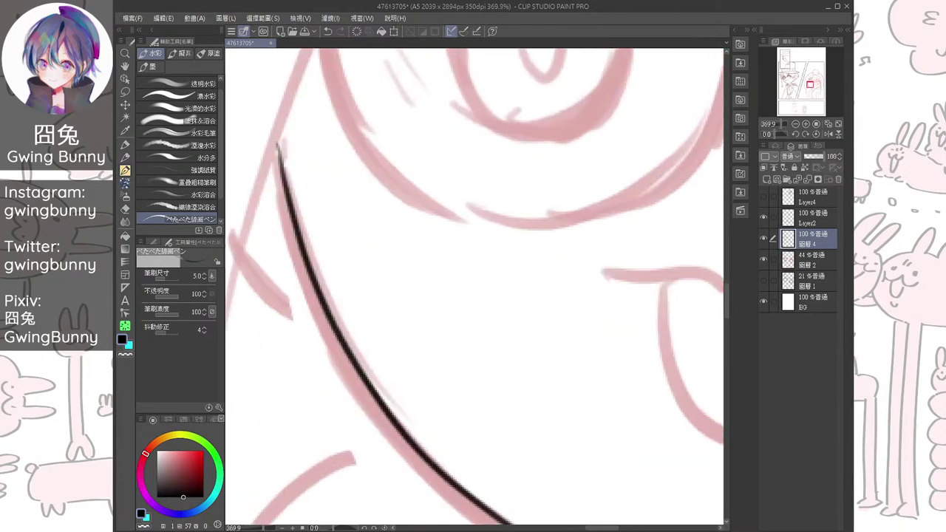
scroll(340, 296, down, 5)
drag(340, 295, 355, 332)
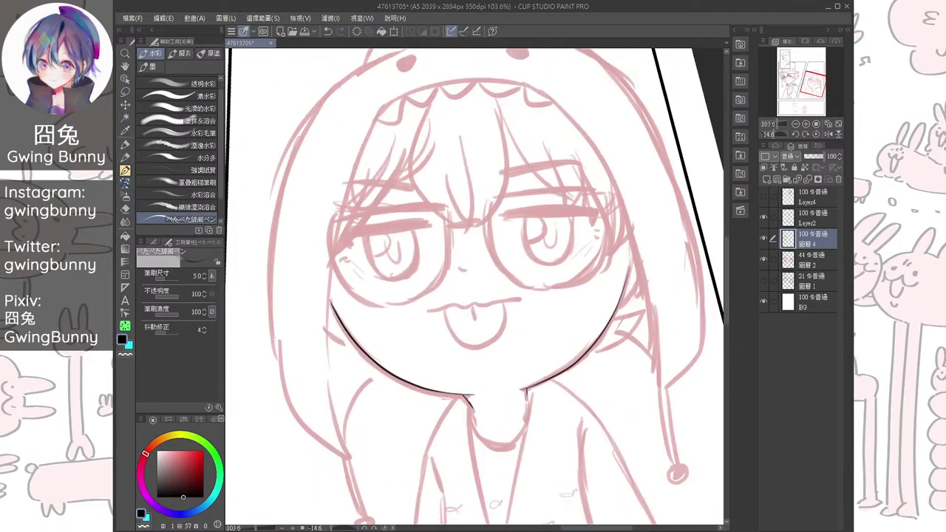
mouse_move(379, 108)
mouse_down()
mouse_move(326, 380)
mouse_move(331, 433)
mouse_up()
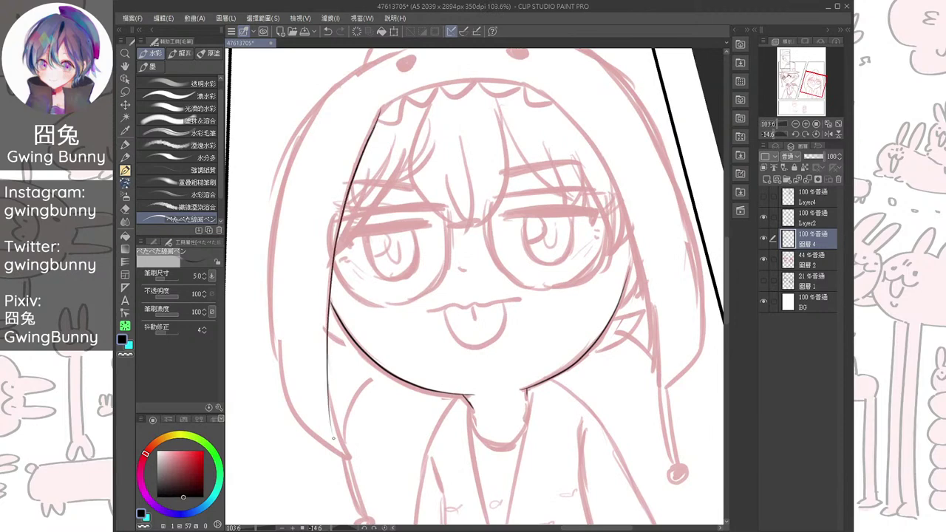
key(ctrl+z)
mouse_move(379, 95)
mouse_down()
mouse_move(362, 135)
mouse_move(352, 444)
mouse_up()
drag(382, 223, 411, 411)
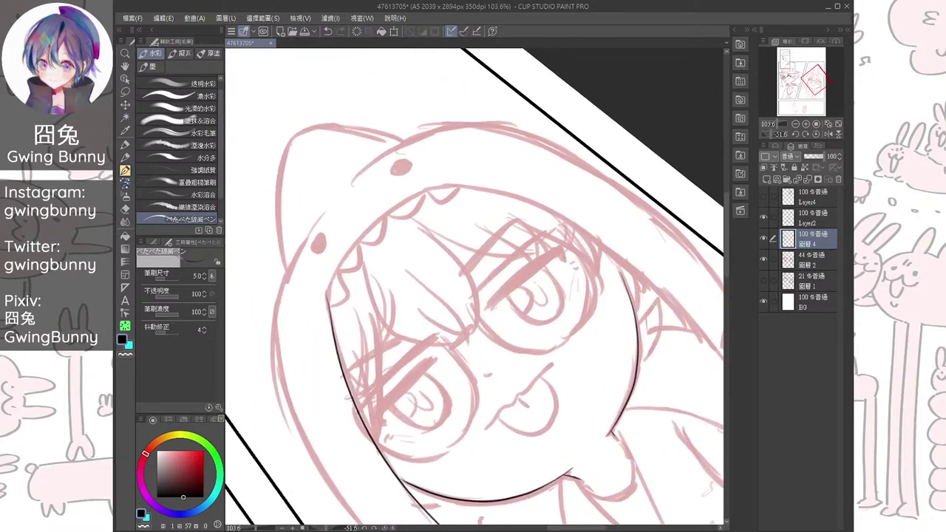
Ink the top edge of the hood opening as one smooth arc from its left corner above the sketched teeth
scroll(369, 296, up, 5)
mouse_move(291, 317)
mouse_down()
mouse_move(385, 158)
mouse_move(540, 90)
mouse_up()
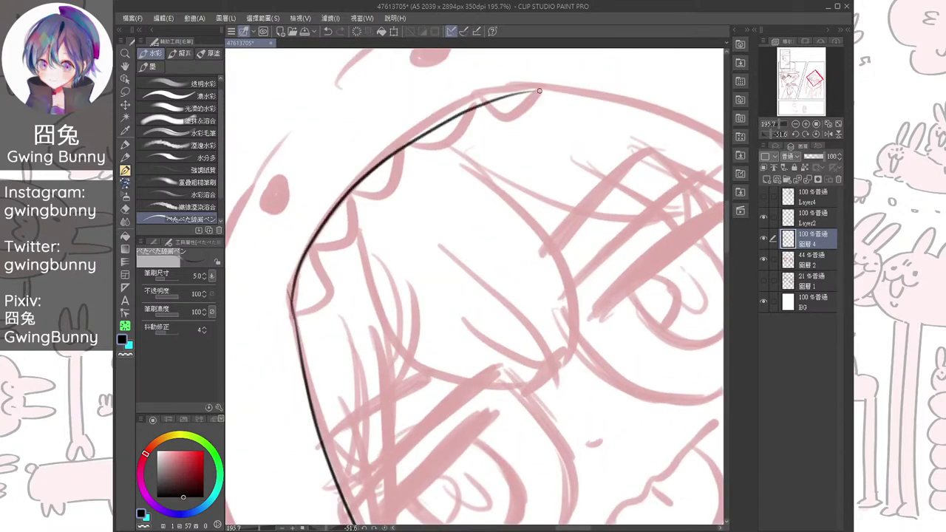
key(ctrl+z)
mouse_move(292, 315)
mouse_down()
mouse_move(375, 159)
mouse_move(534, 79)
mouse_up()
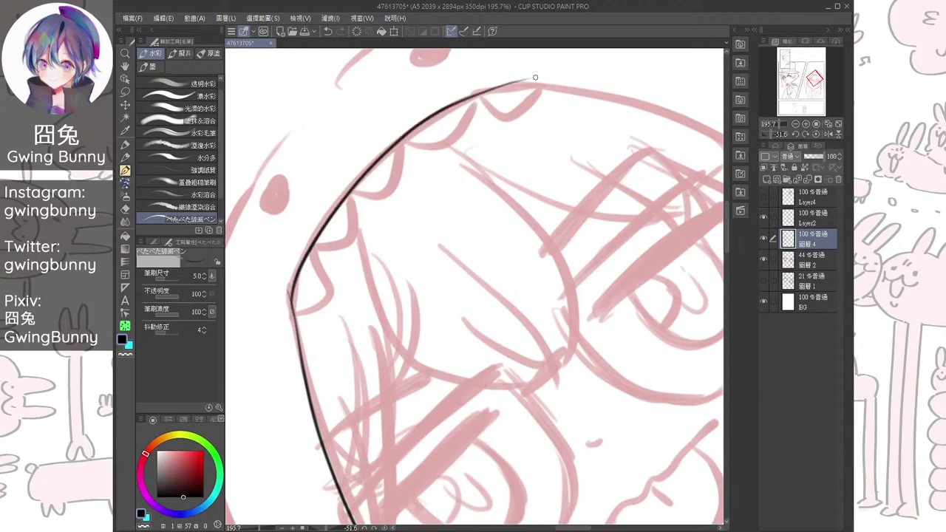
drag(443, 310, 493, 271)
scroll(474, 286, up, 1)
Erase the joint at the hood opening's left corner with the size 12.0 eraser and redraw it as one continuous line
key(e)
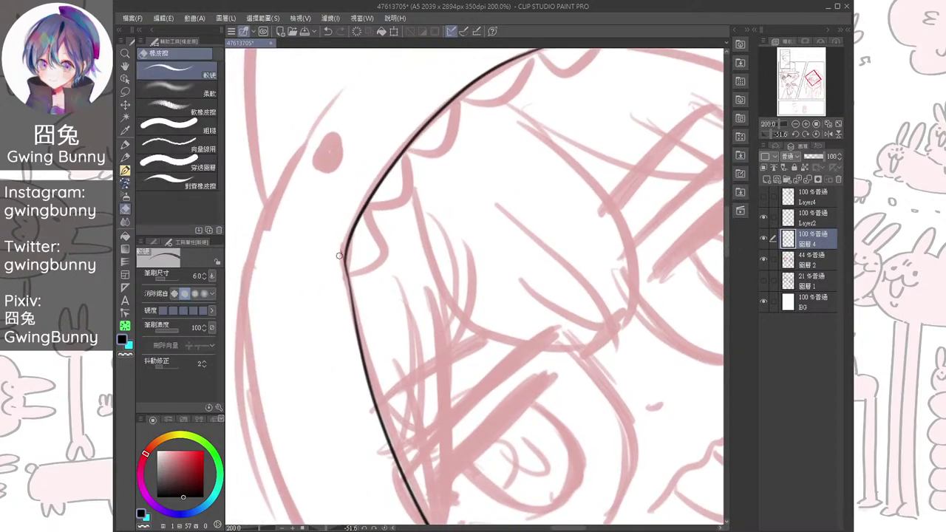
scroll(340, 267, up, 2)
drag(340, 267, 376, 331)
key(])
key(])
key(])
key(])
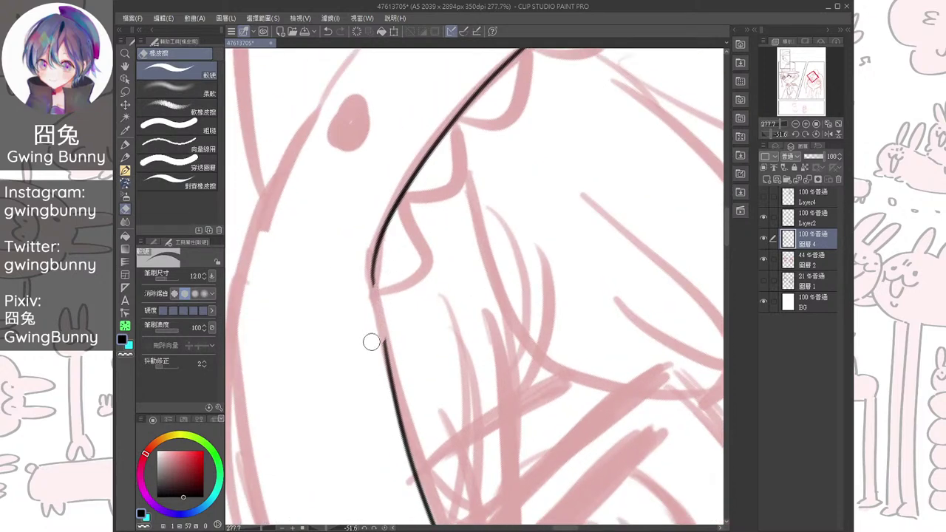
key(b)
scroll(370, 326, up, 4)
mouse_move(376, 241)
mouse_down()
mouse_move(375, 287)
mouse_move(399, 388)
mouse_up()
scroll(399, 387, down, 4)
scroll(431, 287, up, 2)
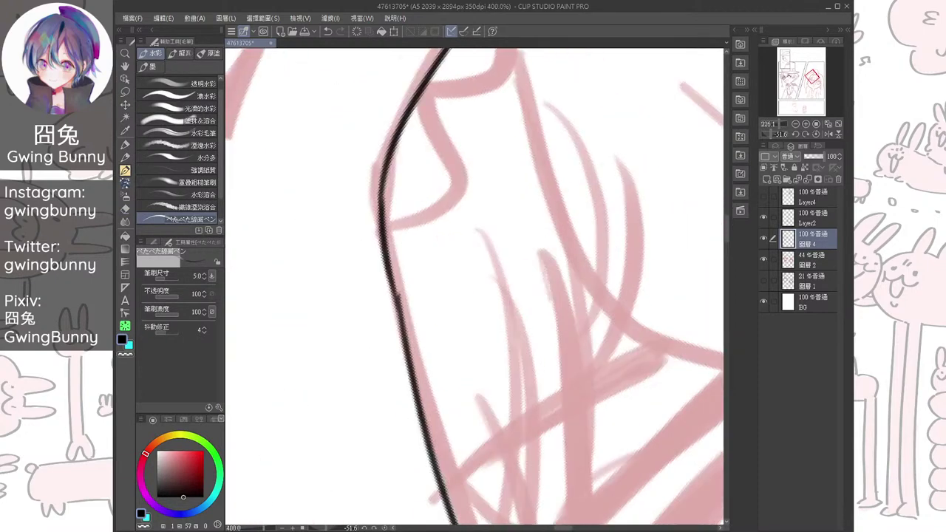
scroll(432, 287, up, 2)
drag(357, 210, 387, 375)
scroll(387, 375, down, 5)
With the canvas mirrored, ink the right edge of the hood opening down past the cheek as one long curve
drag(399, 131, 322, 137)
key(h)
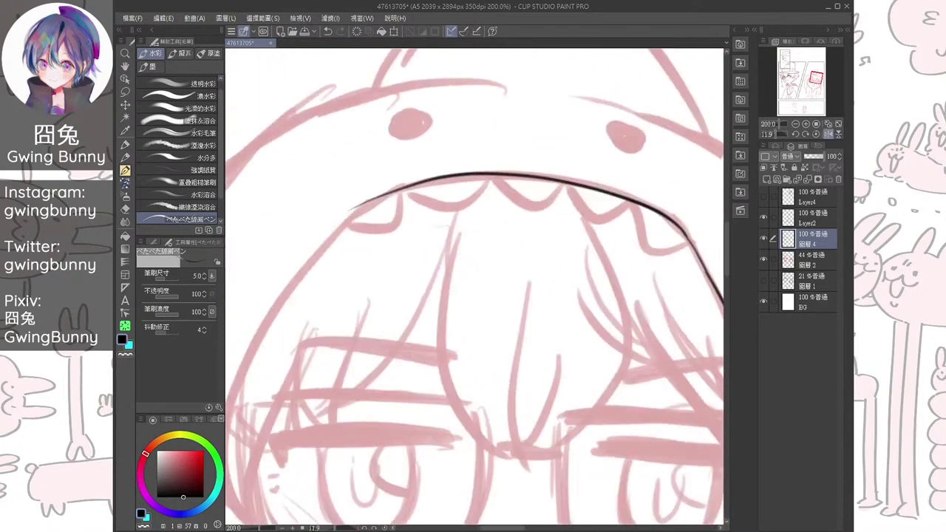
drag(475, 287, 519, 124)
scroll(474, 287, down, 3)
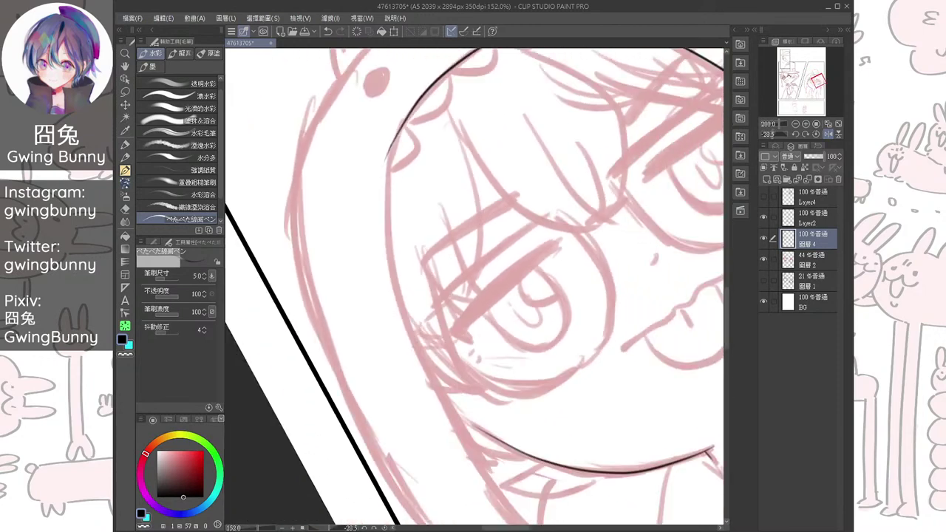
drag(488, 295, 451, 254)
drag(569, 251, 574, 268)
drag(488, 295, 462, 301)
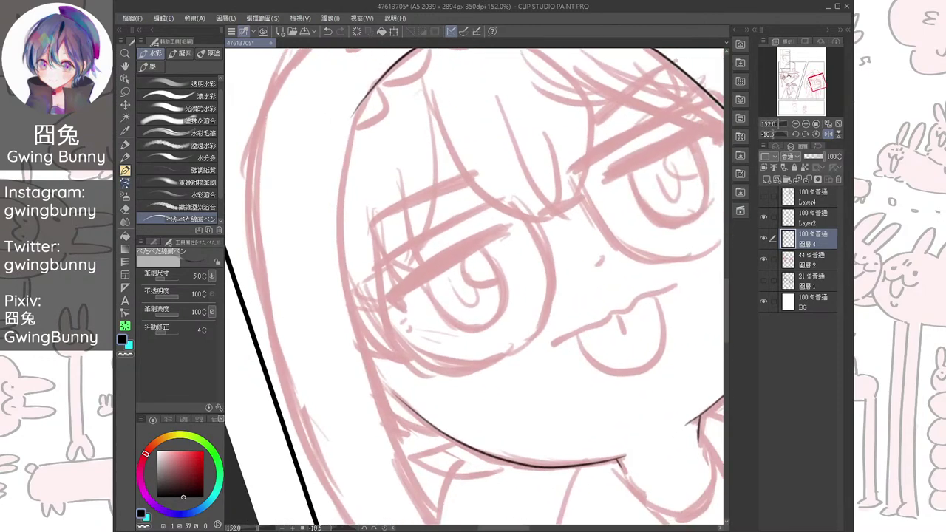
mouse_move(362, 103)
mouse_down()
mouse_move(421, 473)
mouse_move(399, 453)
mouse_move(363, 474)
mouse_up()
scroll(474, 286, down, 3)
key(ctrl+z)
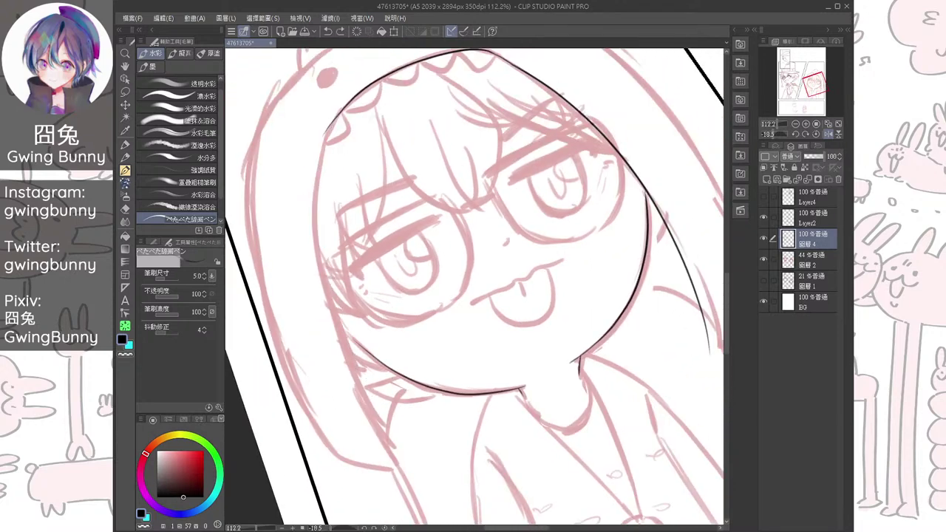
mouse_move(332, 122)
mouse_down()
mouse_move(371, 400)
mouse_move(409, 475)
mouse_up()
Erase the overlapping ends at the hood opening's right corner and redraw the joint as a smooth curve
drag(428, 296, 475, 390)
scroll(385, 234, up, 5)
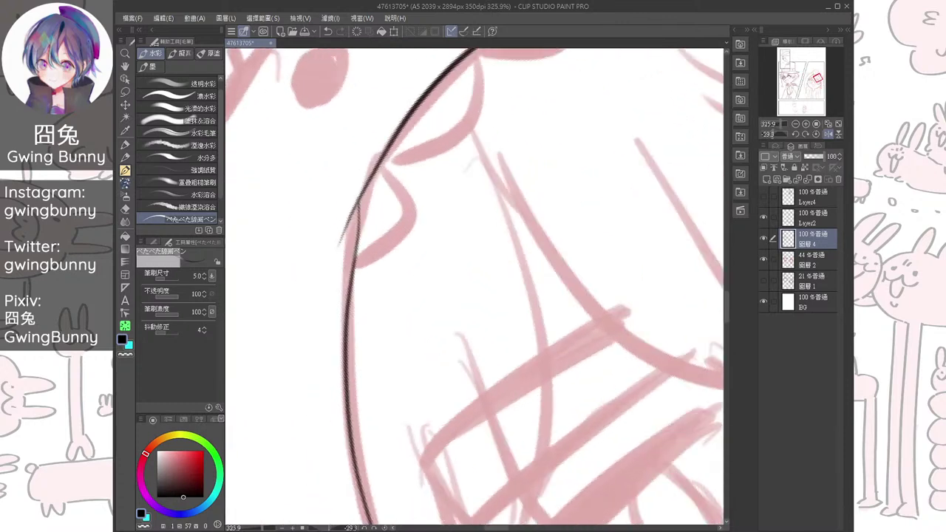
click(125, 209)
drag(347, 221, 333, 242)
mouse_move(362, 194)
mouse_down()
mouse_move(349, 219)
mouse_move(352, 279)
mouse_move(351, 260)
mouse_up()
key(b)
drag(373, 175, 348, 317)
scroll(348, 316, down, 5)
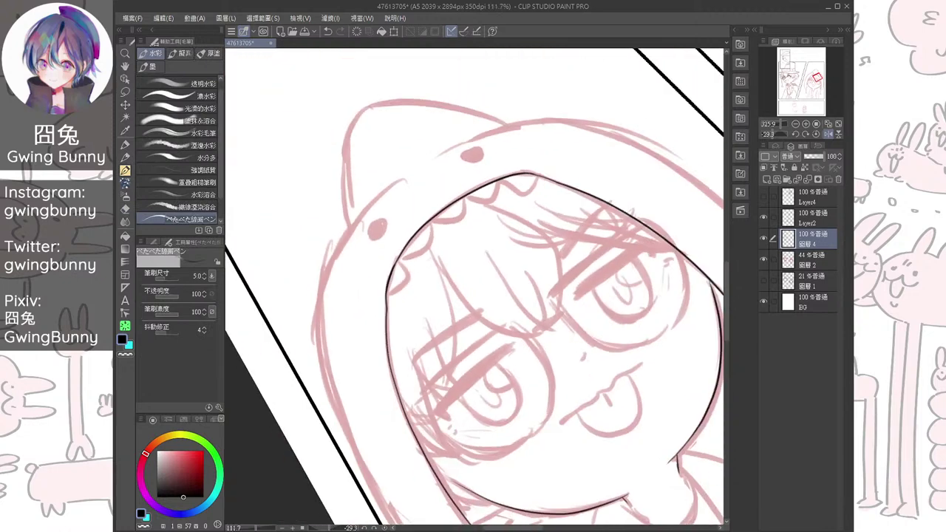
Ink the hood's outer outline on the character's right-hand side, from beside the eye spot downwards
drag(477, 288, 472, 275)
mouse_move(390, 128)
mouse_down()
mouse_move(306, 244)
mouse_move(305, 280)
mouse_move(345, 410)
mouse_move(312, 296)
mouse_move(321, 233)
mouse_up()
mouse_move(323, 271)
mouse_down()
mouse_move(342, 386)
mouse_move(410, 456)
mouse_up()
mouse_move(444, 136)
mouse_down()
mouse_move(410, 311)
mouse_move(393, 271)
mouse_move(402, 103)
mouse_up()
mouse_move(410, 333)
mouse_down()
mouse_move(423, 211)
mouse_move(417, 114)
mouse_up()
drag(418, 114, 480, 115)
Ink the lower right tip of the hood with its hanging cord and the small ball at the end
drag(371, 306, 405, 445)
mouse_move(399, 307)
mouse_down()
mouse_move(416, 450)
mouse_move(432, 381)
mouse_move(436, 416)
mouse_move(439, 345)
mouse_move(456, 395)
mouse_up()
scroll(439, 318, up, 1)
drag(407, 355, 456, 396)
mouse_move(392, 380)
mouse_down()
mouse_move(460, 372)
mouse_move(426, 416)
mouse_up()
mouse_move(411, 325)
mouse_down()
mouse_move(414, 350)
mouse_move(437, 349)
mouse_up()
scroll(448, 327, down, 3)
drag(428, 226, 422, 313)
scroll(421, 313, up, 3)
drag(414, 228, 438, 319)
drag(431, 273, 444, 362)
drag(436, 303, 444, 376)
mouse_move(438, 90)
mouse_down()
mouse_move(428, 343)
mouse_move(441, 463)
mouse_up()
scroll(427, 313, down, 3)
Extend the right jaw line up to the hood edge and ink the short line bridging the jaw and the hood
scroll(399, 271, up, 3)
drag(336, 172, 380, 285)
mouse_move(349, 221)
mouse_down()
mouse_move(393, 311)
mouse_move(390, 297)
mouse_up()
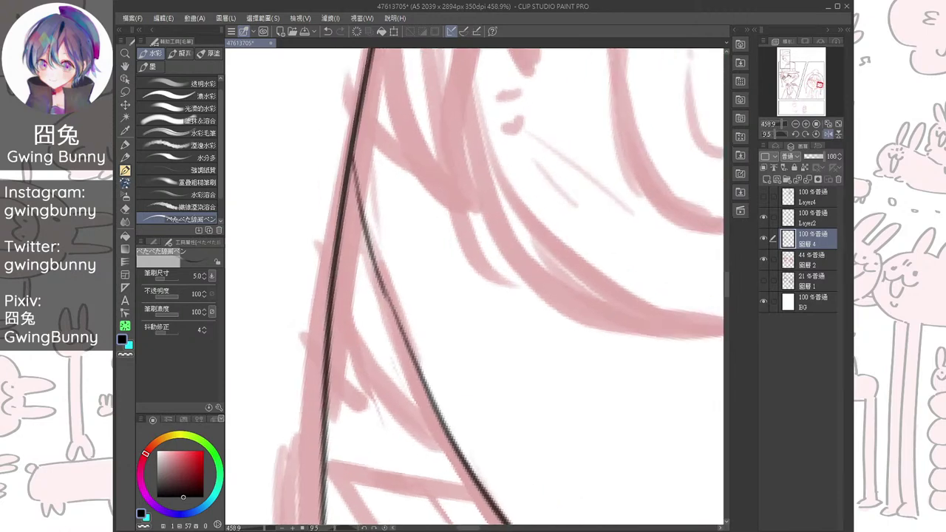
mouse_move(331, 321)
mouse_down()
mouse_move(439, 423)
mouse_move(427, 331)
mouse_up()
key(ctrl+z)
drag(316, 259, 436, 340)
Strengthen the faint overlap in the hood's right outer outline so its strokes join into one even line
drag(445, 263, 333, 266)
drag(480, 243, 438, 367)
drag(399, 162, 439, 318)
drag(325, 228, 331, 302)
scroll(332, 302, up, 3)
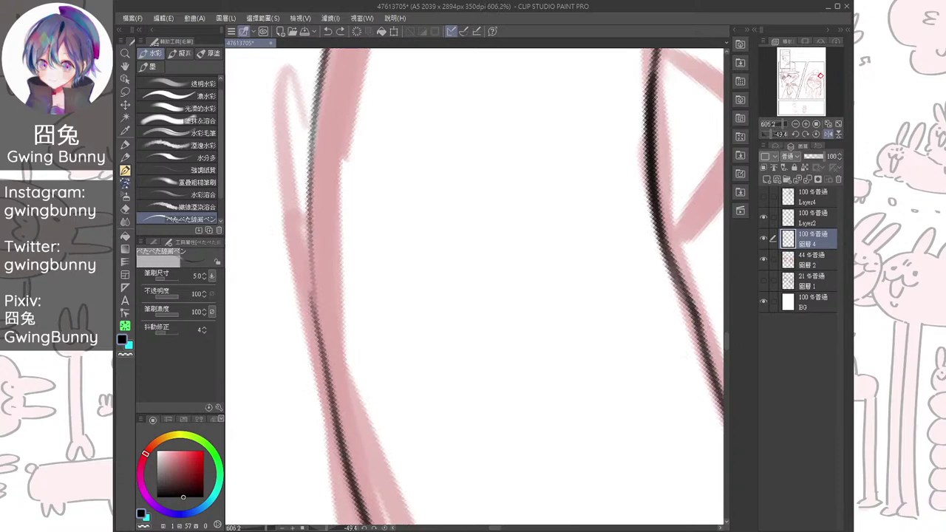
drag(310, 198, 316, 323)
drag(309, 232, 318, 343)
scroll(373, 277, down, 5)
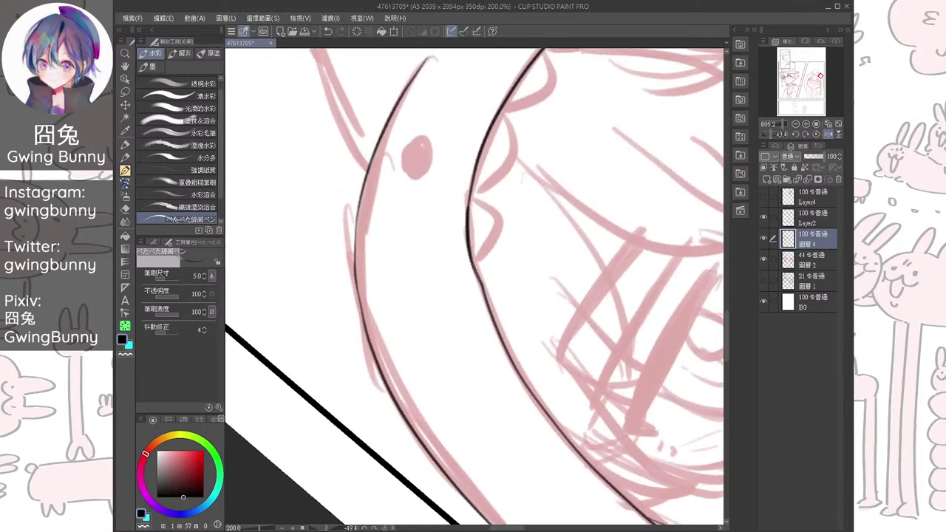
Restore the unmirrored canvas and ink the hood's outer outline on the left, from the top down the side
drag(373, 277, 399, 218)
drag(474, 287, 374, 218)
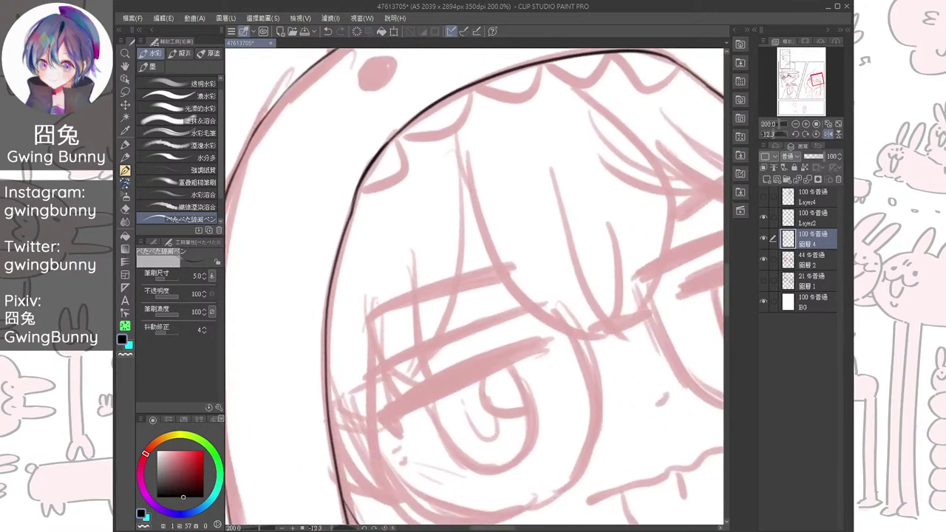
key(h)
scroll(477, 288, down, 2)
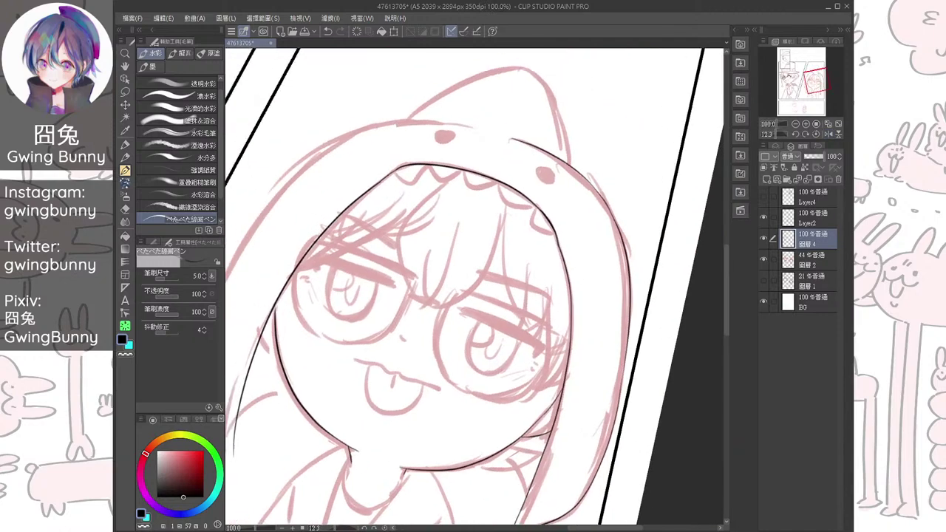
drag(592, 222, 481, 153)
drag(488, 318, 477, 275)
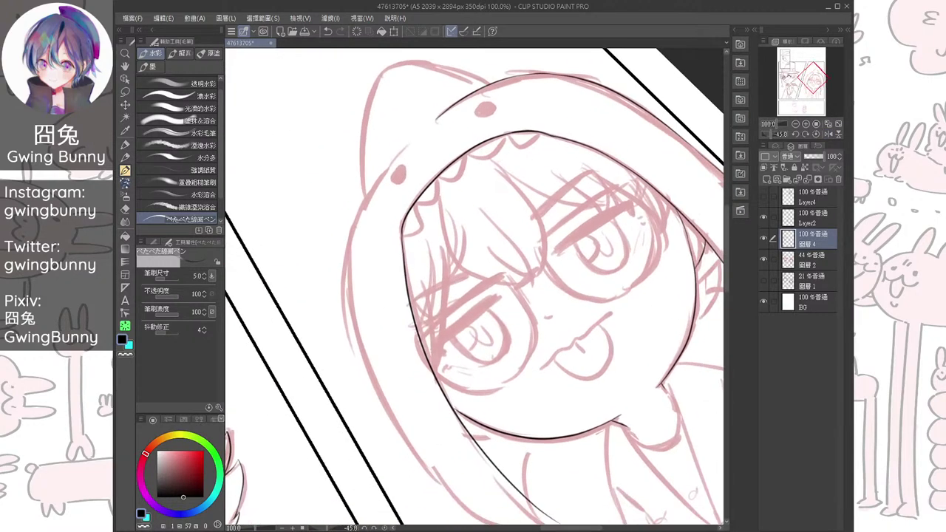
mouse_move(387, 169)
mouse_down()
mouse_move(438, 459)
mouse_move(418, 424)
mouse_up()
key(ctrl+z)
drag(380, 119, 381, 395)
Continue the hood's left outer outline in a curve to the pointed lower tip above the cord
drag(473, 347, 442, 252)
drag(414, 185, 487, 168)
scroll(400, 262, up, 3)
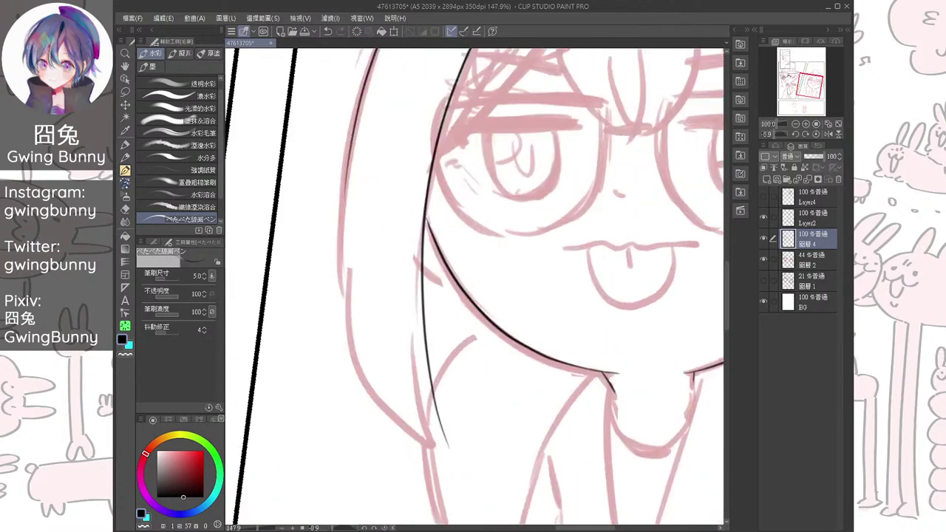
mouse_move(341, 187)
mouse_down()
mouse_move(342, 275)
mouse_move(433, 444)
mouse_move(441, 335)
mouse_up()
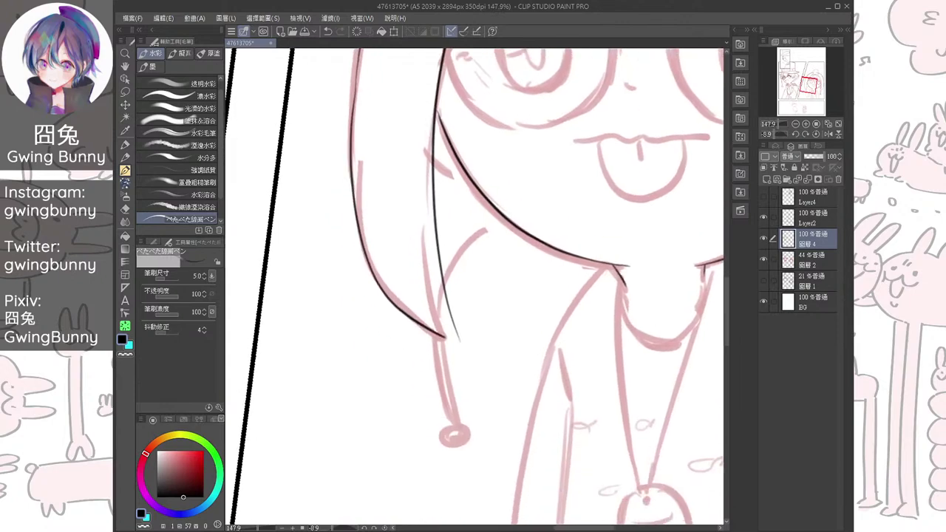
scroll(338, 302, down, 4)
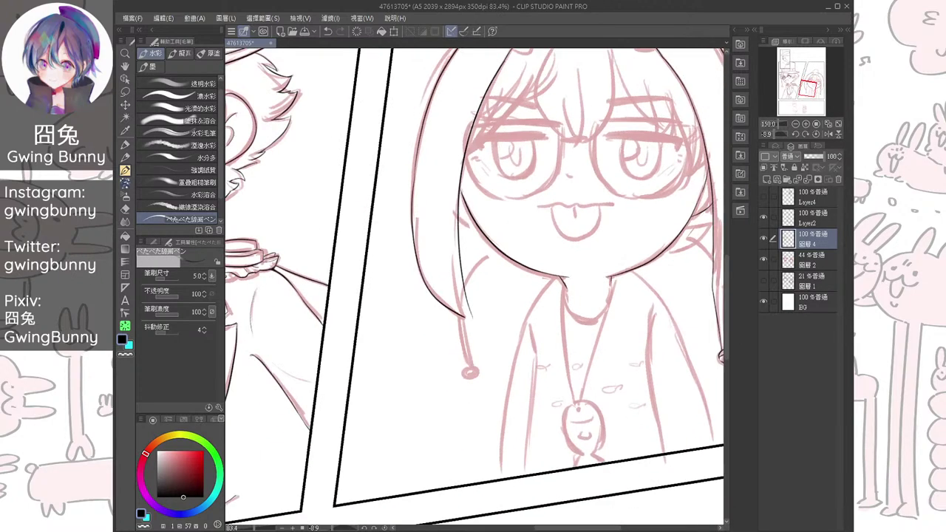
Ink the two parallel lines of the cord hanging from the hood's lower left tip
scroll(399, 333, up, 6)
mouse_move(367, 302)
mouse_down()
mouse_move(388, 427)
mouse_move(395, 371)
mouse_up()
key(ctrl+at)
key(ctrl+z)
key(ctrl+z)
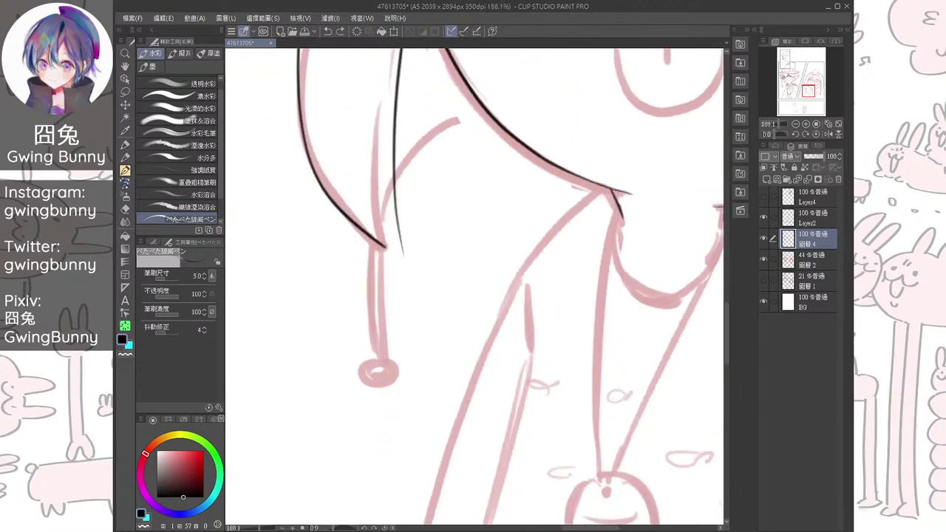
drag(382, 248, 388, 363)
mouse_move(402, 257)
mouse_down()
mouse_move(394, 364)
mouse_move(403, 332)
mouse_move(410, 371)
mouse_up()
key(ctrl+z)
key(ctrl+plus)
mouse_move(416, 251)
mouse_down()
mouse_move(419, 381)
mouse_move(382, 395)
mouse_move(398, 384)
mouse_up()
Draw the small round ball at the end of the left cord with an inner curve
scroll(413, 369, up, 2)
mouse_move(390, 416)
mouse_down()
mouse_move(405, 363)
mouse_move(444, 337)
mouse_move(408, 378)
mouse_up()
scroll(405, 363, up, 1)
drag(434, 334, 453, 350)
mouse_move(413, 309)
mouse_down()
mouse_move(440, 321)
mouse_move(426, 378)
mouse_move(422, 512)
mouse_up()
drag(440, 242, 392, 242)
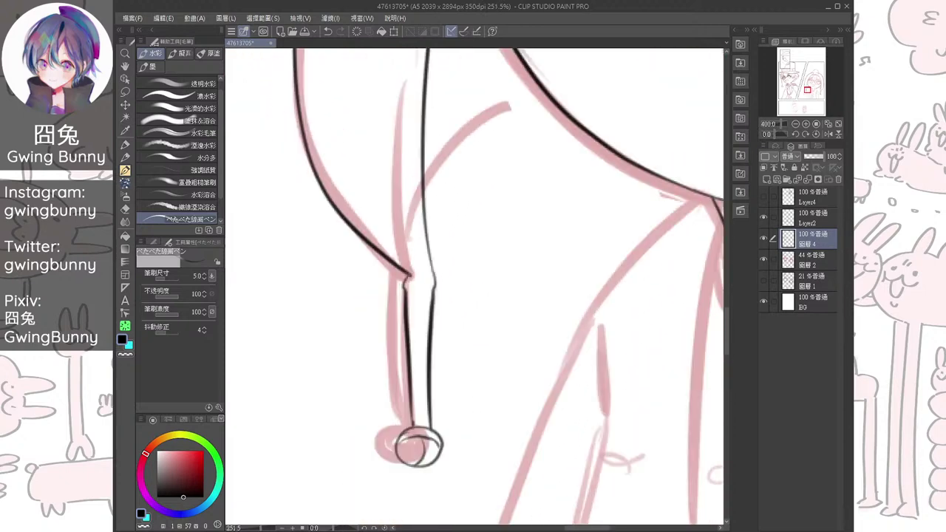
Ink the curve that runs from the underside of the left jaw down to the inner hood edge
drag(458, 222, 406, 342)
drag(517, 385, 571, 332)
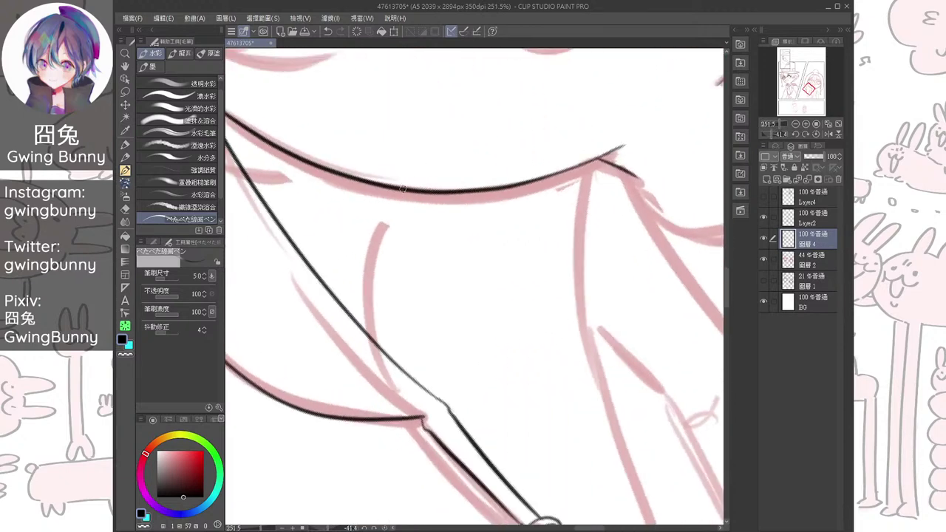
mouse_move(403, 188)
mouse_down()
mouse_move(380, 255)
mouse_move(404, 371)
mouse_up()
drag(420, 254, 369, 255)
drag(443, 237, 438, 306)
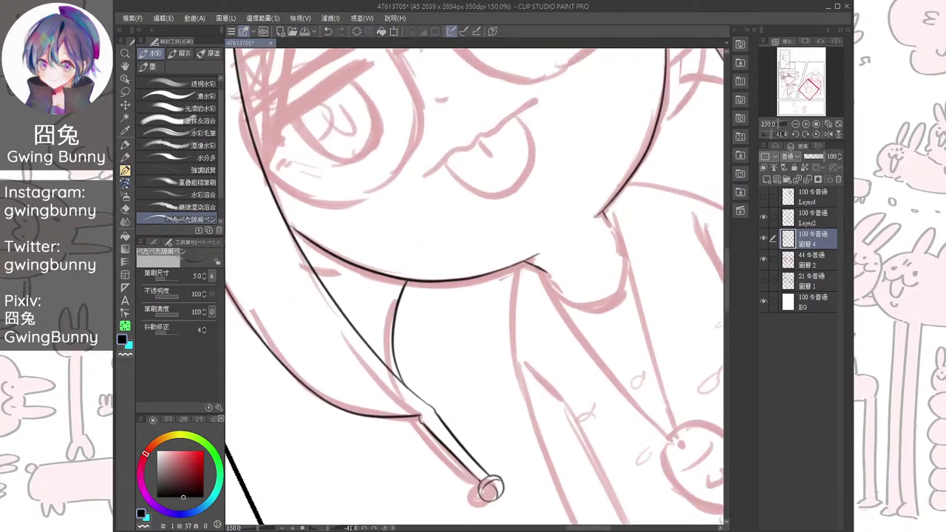
drag(561, 355, 505, 393)
key(h)
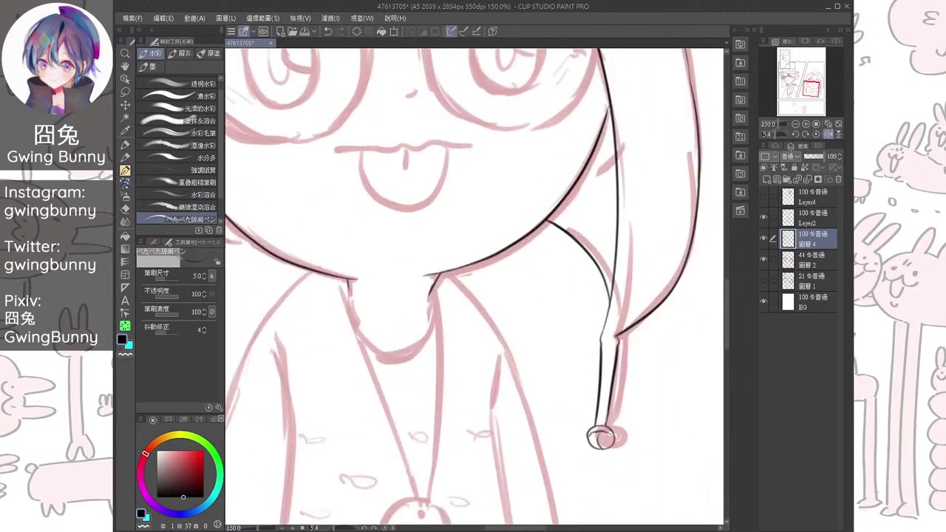
drag(355, 281, 612, 329)
drag(562, 355, 582, 310)
drag(473, 286, 507, 287)
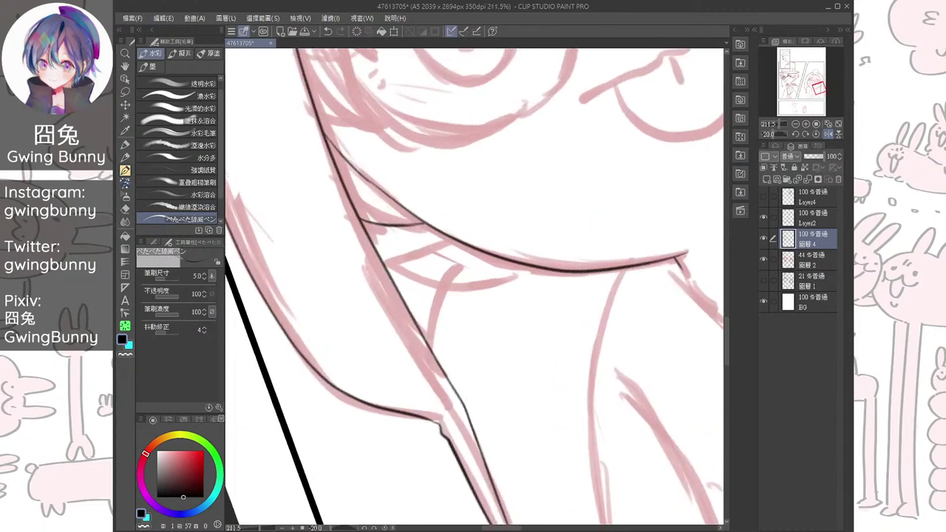
Ink the small pointed hair tufts and the short curve between the right jaw and the inner hood edge
key(h)
drag(561, 355, 582, 265)
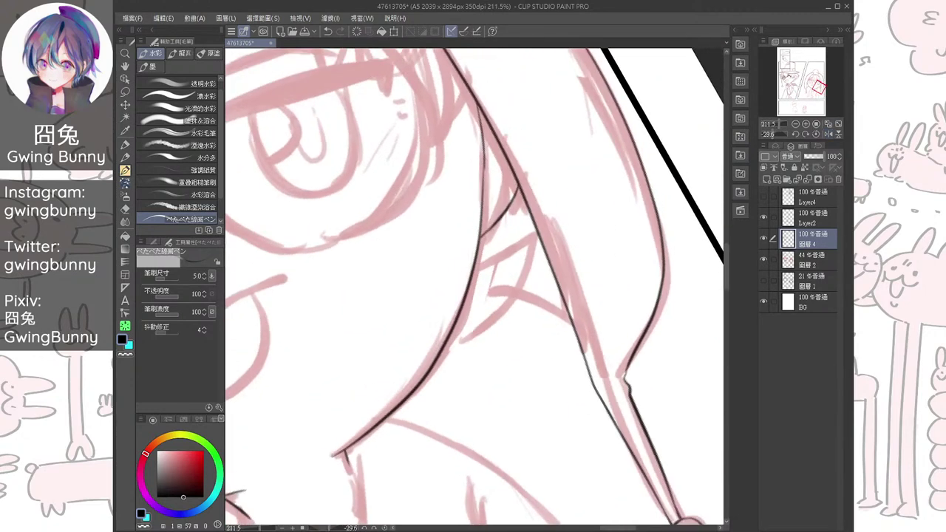
mouse_move(524, 234)
mouse_down()
mouse_move(481, 262)
mouse_move(443, 356)
mouse_up()
drag(520, 299, 560, 193)
key(ctrl+z)
key(ctrl+z)
mouse_move(447, 255)
mouse_down()
mouse_move(527, 207)
mouse_move(399, 385)
mouse_move(372, 285)
mouse_up()
drag(504, 303, 543, 415)
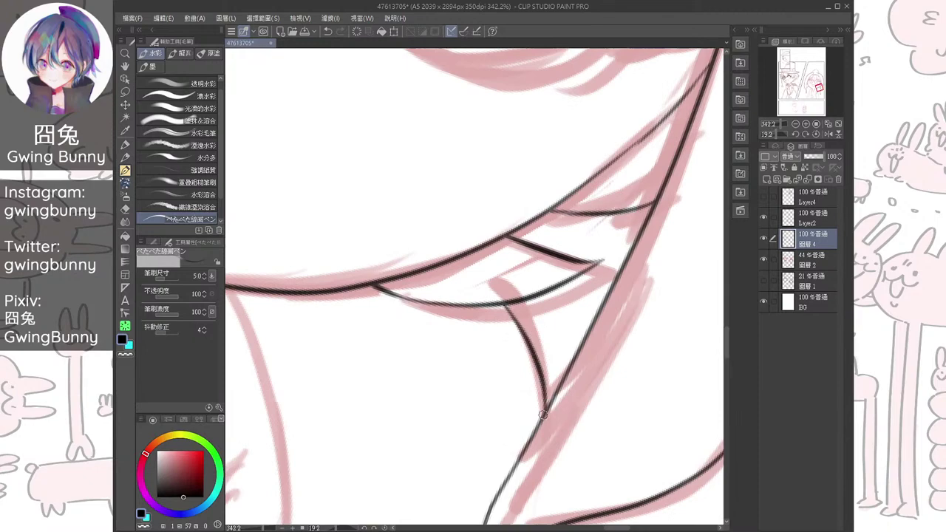
Ink the short connecting line between the inner hood edge and the left side of the jaw
key(ctrl+alt+0)
drag(370, 284, 458, 373)
key(ctrl+at)
drag(349, 314, 415, 314)
drag(289, 301, 352, 345)
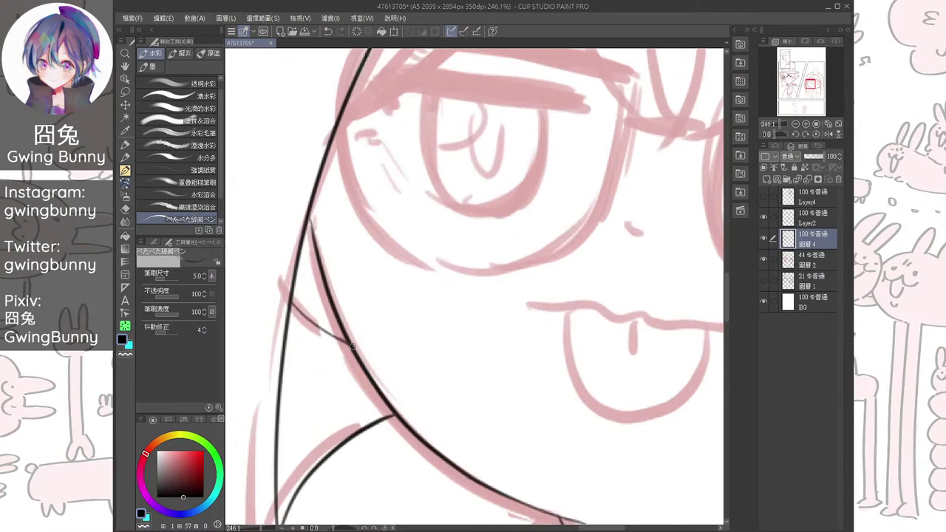
drag(298, 309, 289, 357)
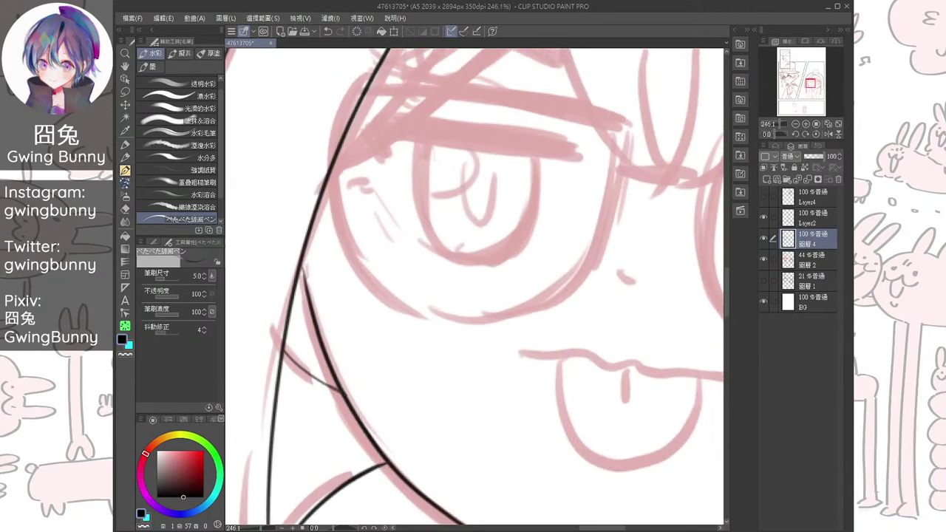
scroll(301, 259, down, 3)
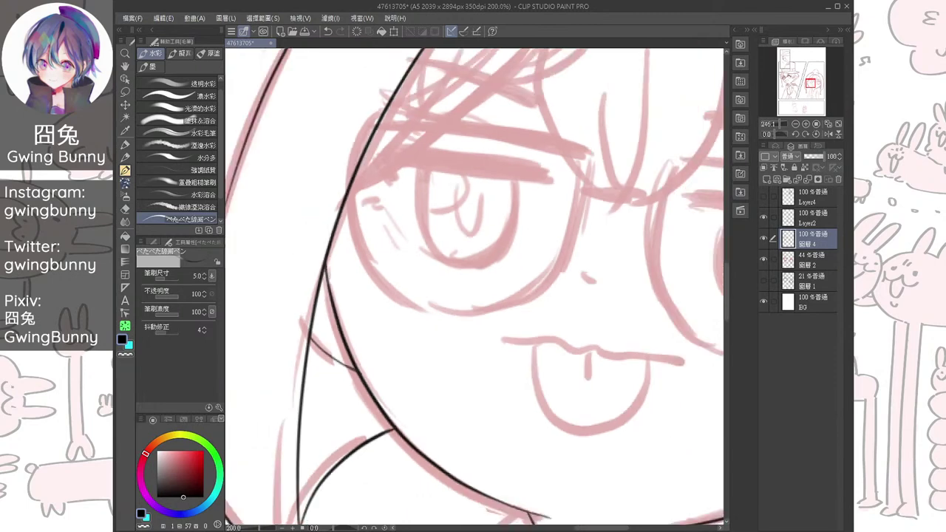
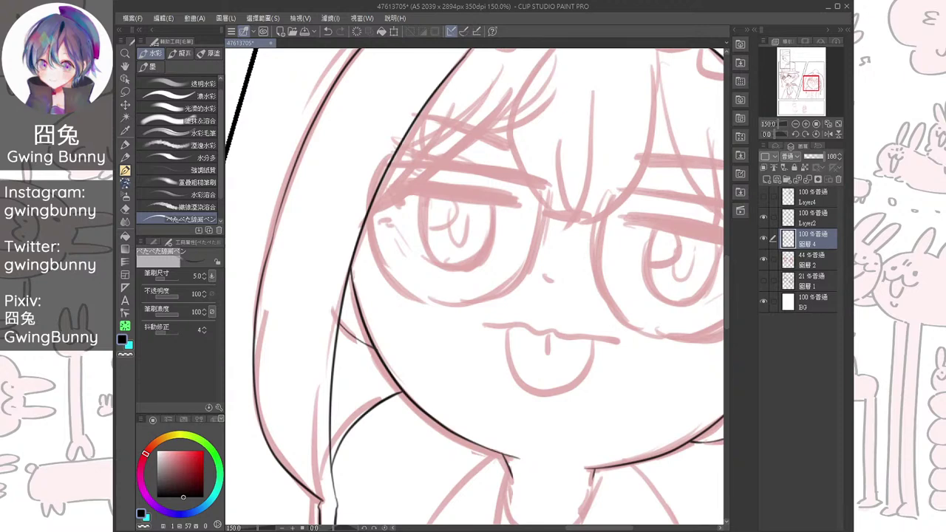
Ink the U-shaped neckline joining both sides of the neck below the chin
drag(532, 399, 424, 272)
drag(461, 380, 517, 380)
mouse_move(361, 328)
mouse_down()
mouse_move(421, 449)
mouse_move(411, 423)
mouse_up()
key(ctrl+z)
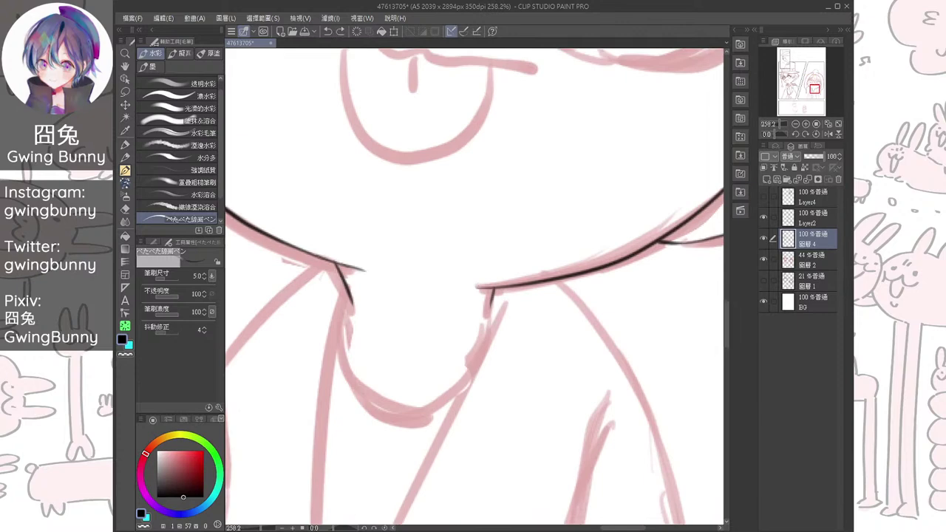
drag(344, 299, 417, 420)
mouse_move(492, 289)
mouse_down()
mouse_move(467, 388)
mouse_move(414, 419)
mouse_up()
key(ctrl+z)
scroll(490, 314, down, 2)
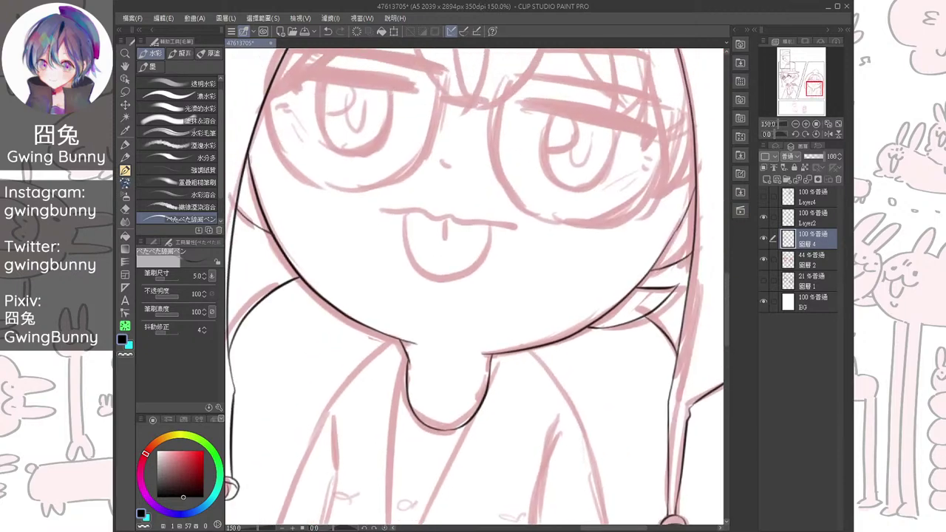
scroll(521, 299, down, 3)
Ink the left side of the fin on top of the hood, from its tip down to the hood outline
drag(473, 296, 560, 270)
drag(502, 355, 392, 423)
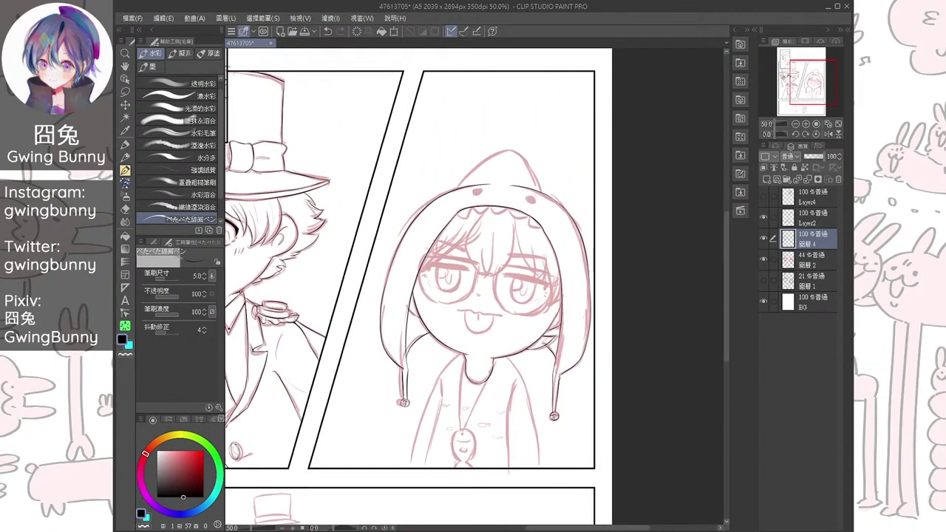
scroll(505, 259, up, 2)
drag(505, 258, 494, 390)
drag(539, 281, 506, 221)
scroll(473, 236, up, 2)
mouse_move(417, 147)
mouse_down()
mouse_move(386, 198)
mouse_move(354, 358)
mouse_up()
scroll(354, 358, up, 1)
key(ctrl+z)
mouse_move(414, 147)
mouse_down()
mouse_move(360, 260)
mouse_move(338, 370)
mouse_up()
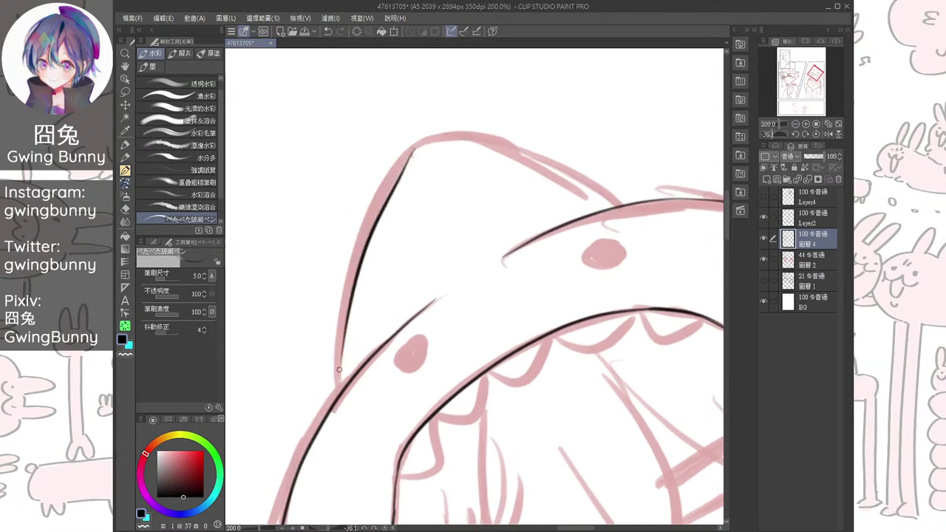
key(ctrl+z)
mouse_move(413, 148)
mouse_down()
mouse_move(333, 373)
mouse_move(337, 394)
mouse_up()
scroll(336, 395, up, 3)
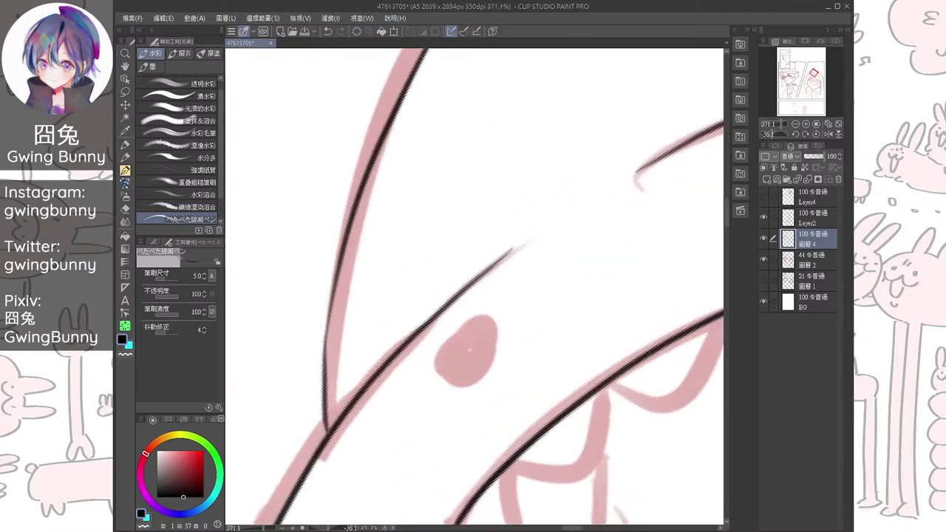
scroll(328, 432, down, 3)
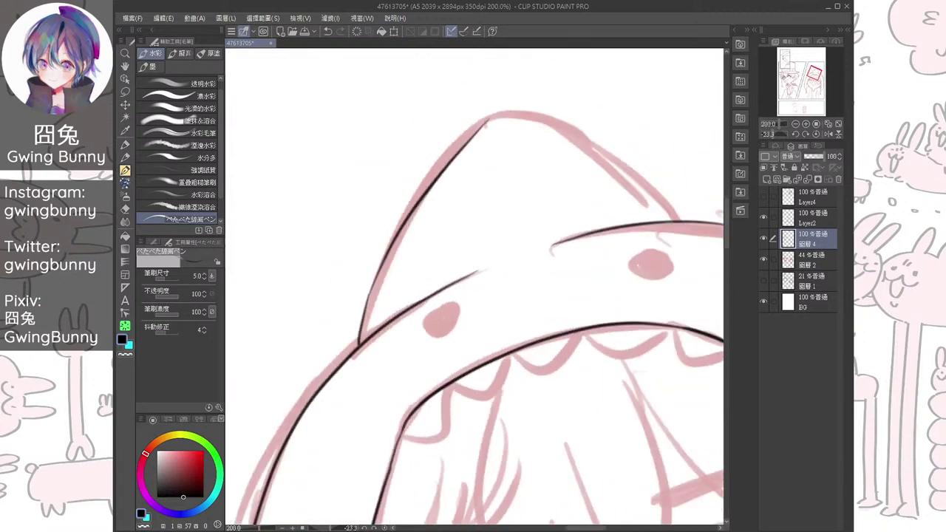
Ink the rounded tip and right side of the fin down to the hood outline
key(h)
drag(427, 237, 409, 304)
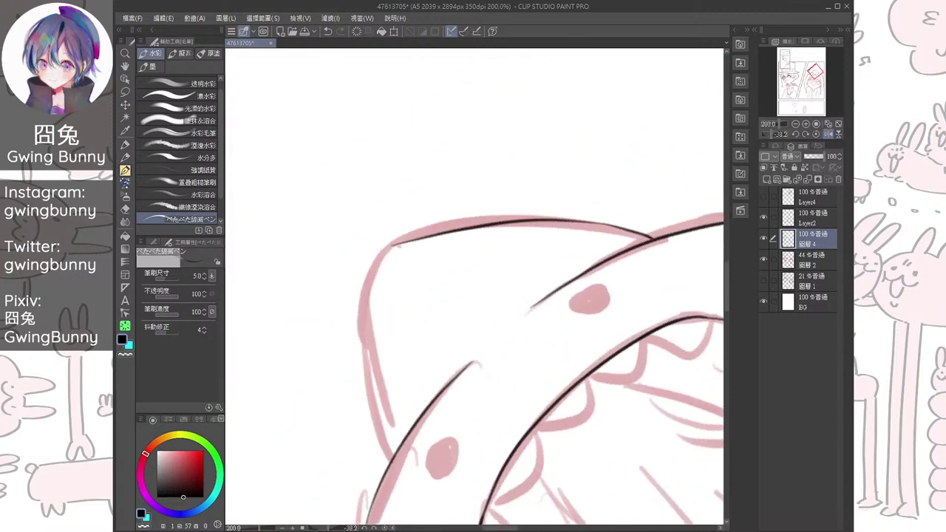
scroll(408, 304, up, 2)
mouse_move(378, 228)
mouse_down()
mouse_move(368, 234)
mouse_move(375, 481)
mouse_move(368, 356)
mouse_move(376, 396)
mouse_move(295, 383)
mouse_up()
key(ctrl+at)
drag(350, 302, 338, 349)
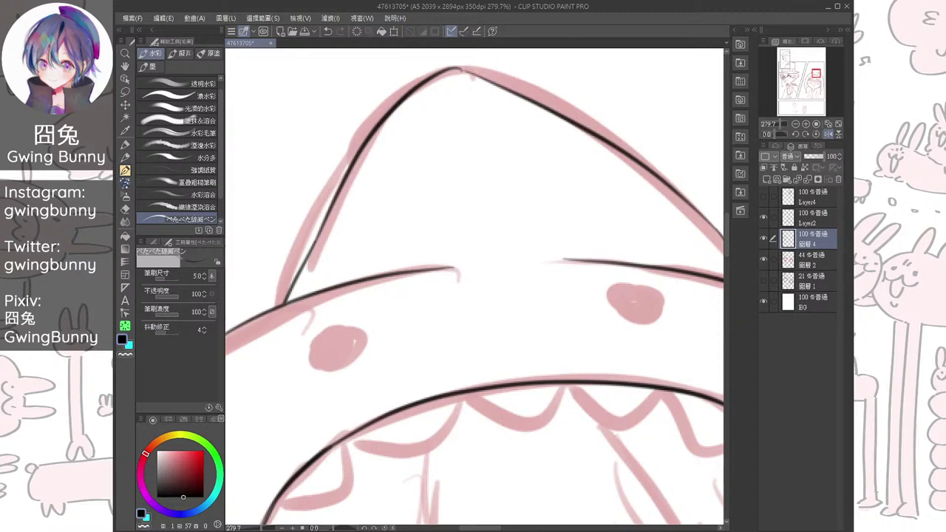
Draw the hood's two small oval shark eyes in solid black
key(h)
mouse_move(313, 310)
mouse_down()
mouse_move(392, 264)
mouse_move(374, 262)
mouse_move(390, 250)
mouse_move(275, 260)
mouse_up()
mouse_move(554, 294)
mouse_down()
mouse_move(584, 316)
mouse_move(559, 300)
mouse_move(645, 247)
mouse_up()
scroll(455, 296, down, 2)
drag(454, 296, 459, 258)
drag(562, 296, 562, 280)
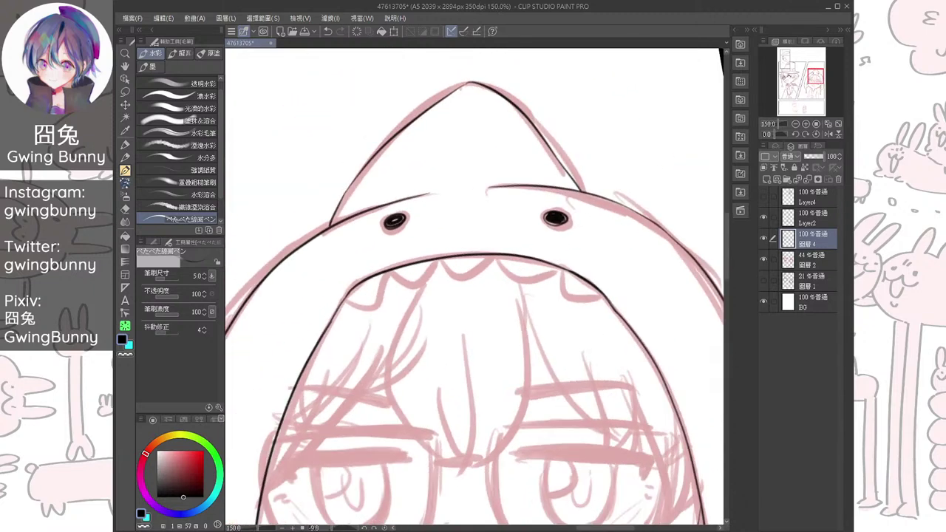
Ink the pointed centre tooth hanging from the hood's inner upper edge
scroll(465, 285, up, 3)
drag(431, 249, 501, 238)
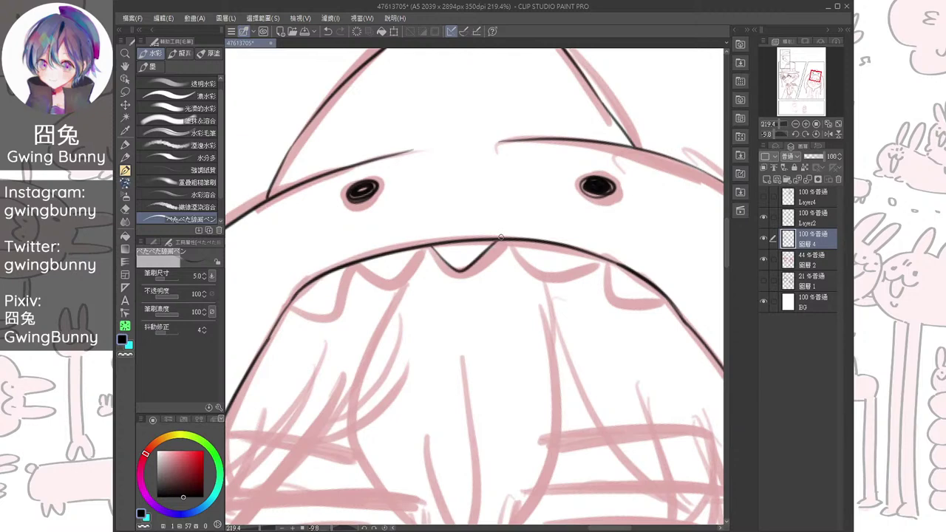
scroll(448, 266, up, 3)
key(ctrl+z)
drag(421, 238, 527, 231)
drag(473, 281, 534, 255)
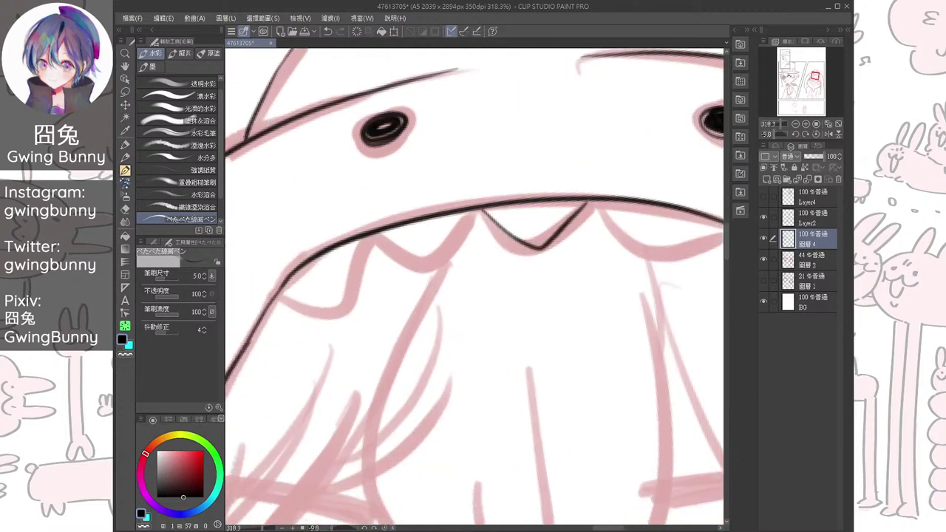
Ink the remaining pointed teeth on both sides of the centre tooth along the hood opening
drag(482, 212, 374, 240)
drag(421, 273, 462, 280)
drag(415, 245, 321, 299)
drag(614, 255, 379, 273)
mouse_move(394, 228)
mouse_down()
mouse_move(404, 254)
mouse_move(521, 242)
mouse_move(473, 245)
mouse_move(469, 254)
mouse_move(556, 293)
mouse_move(640, 254)
mouse_up()
scroll(549, 255, down, 4)
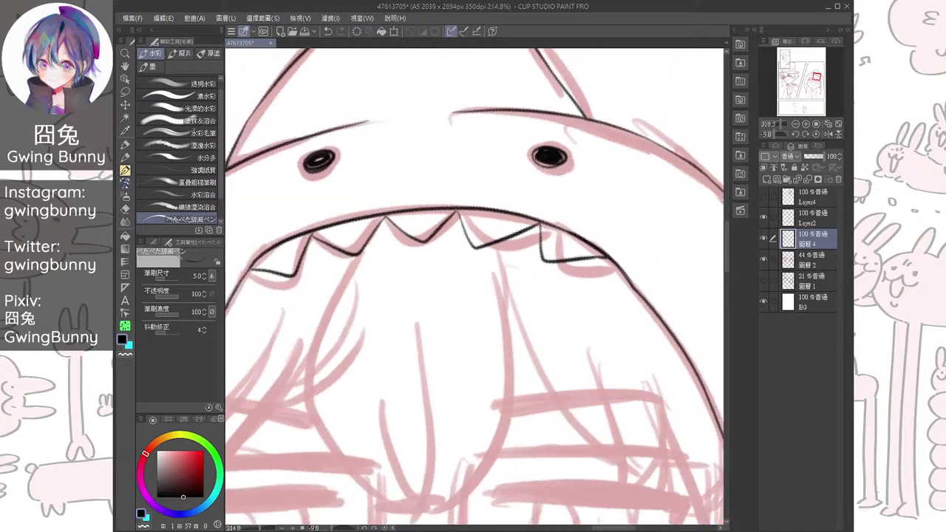
Ink a single stroke for the right eye's upper lash line over the sketch
mouse_move(549, 255)
mouse_down()
mouse_move(568, 192)
mouse_move(567, 111)
mouse_up()
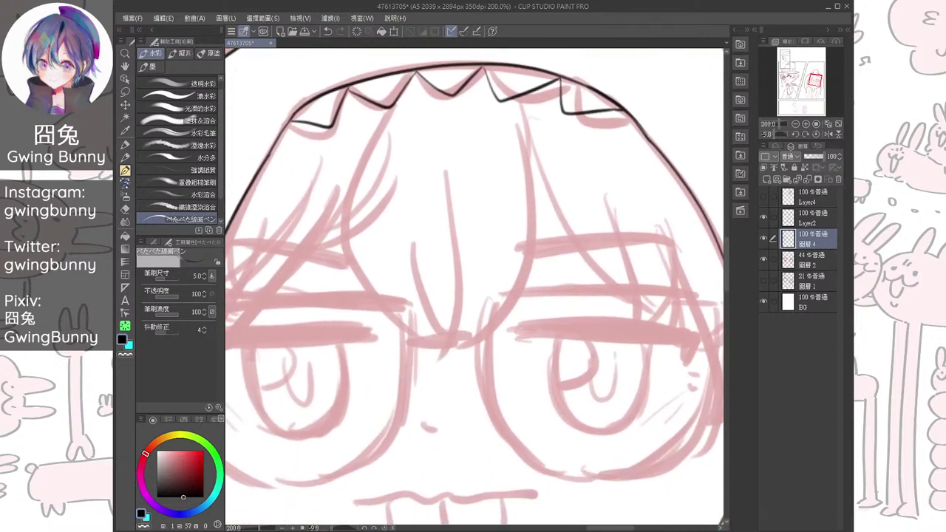
drag(568, 281, 410, 233)
drag(591, 296, 585, 250)
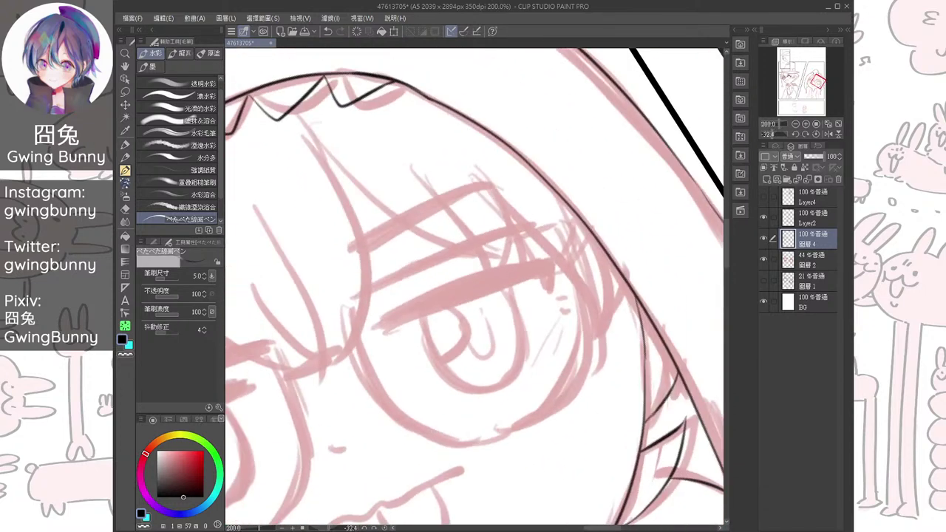
drag(385, 320, 551, 263)
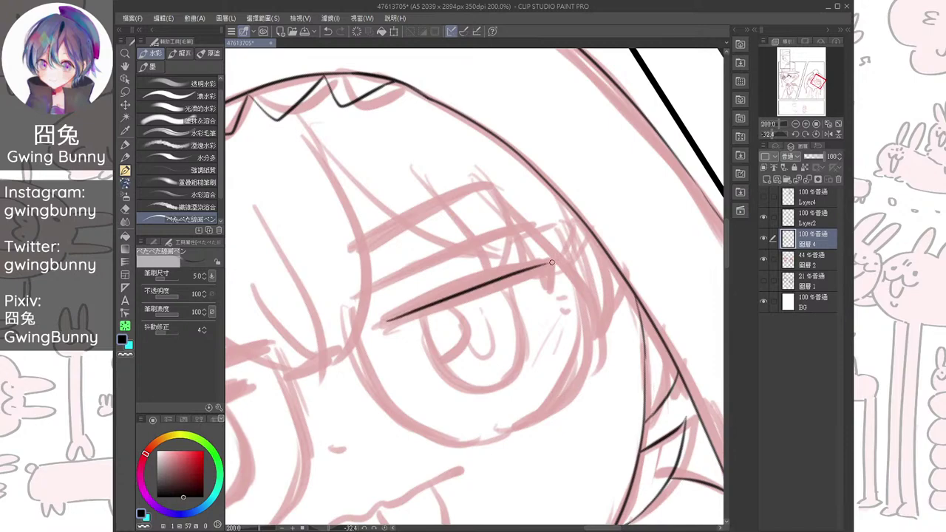
Thicken the right eye's upper lash line into a heavy black bar with repeated overlapping strokes
drag(576, 296, 576, 270)
drag(473, 289, 532, 289)
drag(577, 296, 572, 258)
drag(527, 205, 375, 412)
drag(508, 196, 354, 398)
drag(510, 195, 363, 380)
drag(478, 236, 349, 397)
drag(403, 340, 362, 396)
drag(505, 213, 386, 372)
mouse_move(512, 208)
mouse_down()
mouse_move(366, 395)
mouse_move(361, 386)
mouse_move(421, 306)
mouse_move(352, 395)
mouse_up()
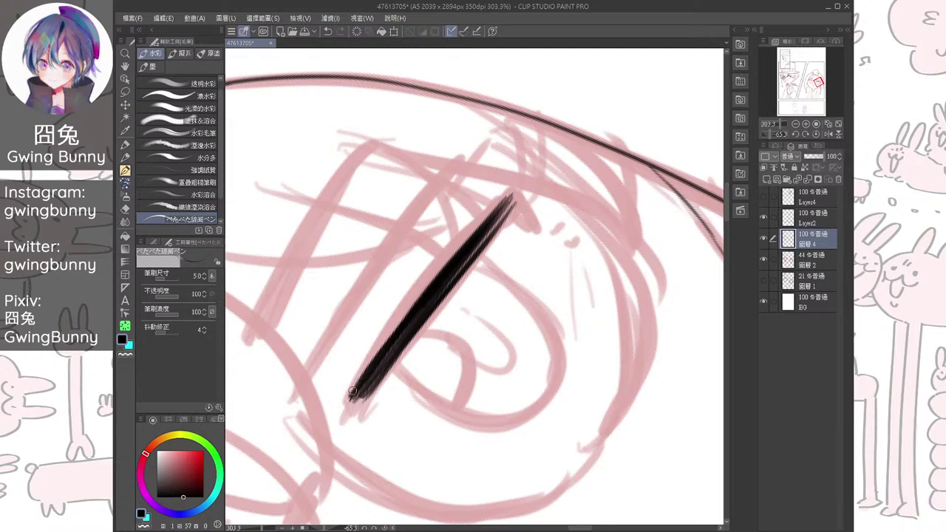
Add a short pointed lash angled downward at the outer end of the right eye's lash line
mouse_move(405, 288)
mouse_down()
mouse_move(514, 284)
mouse_move(483, 285)
mouse_move(508, 286)
mouse_up()
mouse_move(474, 288)
mouse_down()
mouse_move(509, 286)
mouse_move(479, 276)
mouse_move(515, 279)
mouse_move(506, 316)
mouse_up()
mouse_move(515, 279)
mouse_down()
mouse_move(494, 329)
mouse_move(543, 307)
mouse_up()
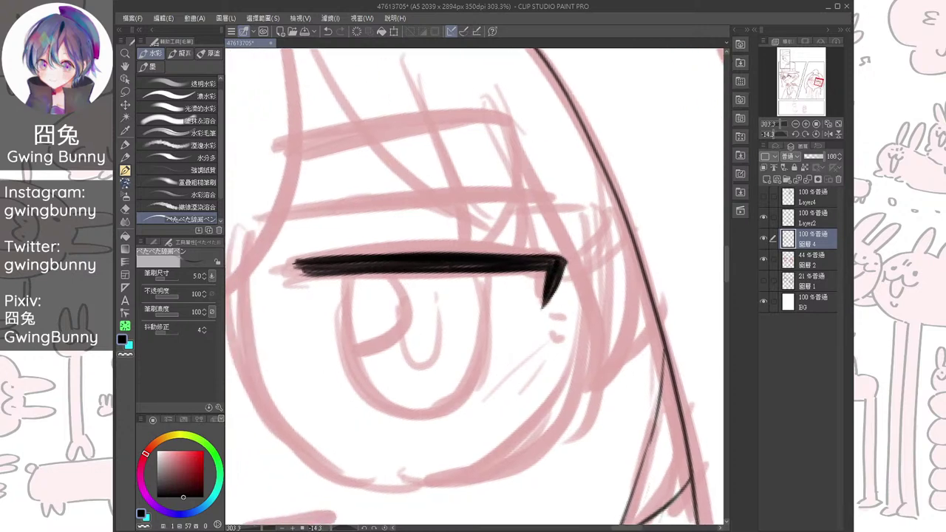
Ink the right eye's U-shaped iris outline below the lash line and thicken its upper ends
mouse_move(484, 271)
mouse_down()
mouse_move(484, 322)
mouse_move(497, 310)
mouse_up()
key(ctrl+z)
mouse_move(361, 239)
mouse_down()
mouse_move(359, 331)
mouse_move(402, 391)
mouse_up()
scroll(402, 391, up, 1)
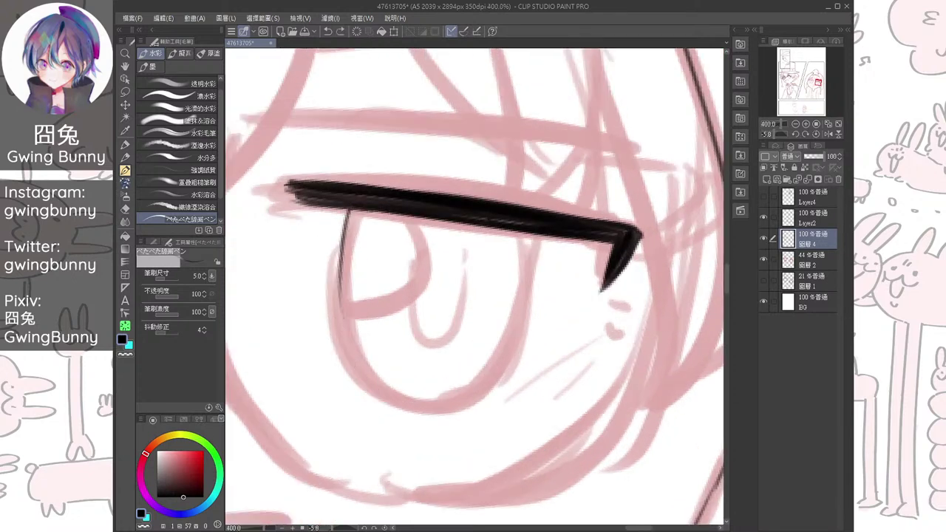
drag(341, 299, 395, 401)
mouse_move(534, 231)
mouse_down()
mouse_move(499, 371)
mouse_move(455, 410)
mouse_up()
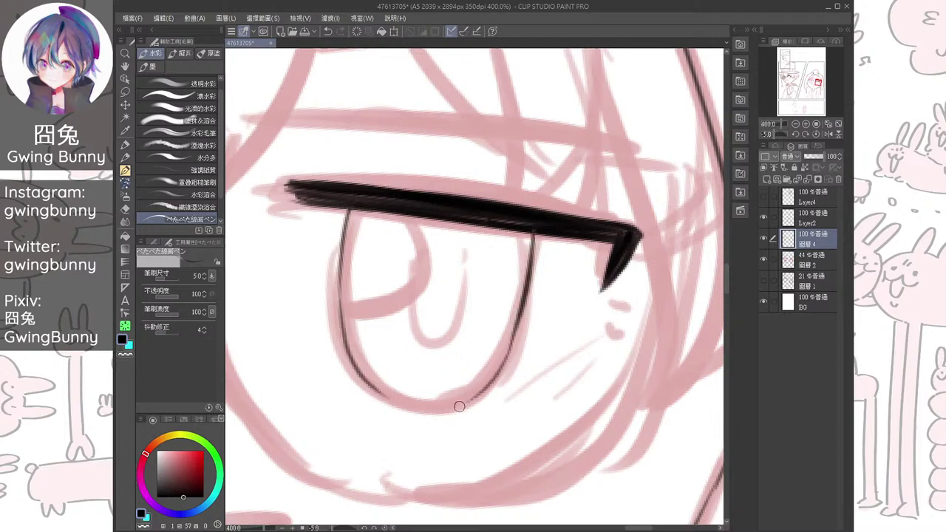
scroll(403, 273, up, 2)
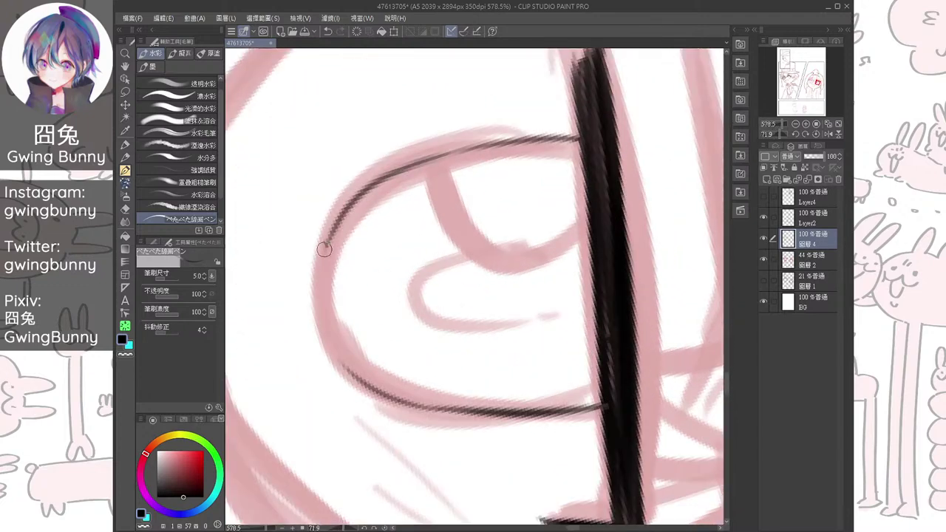
drag(326, 243, 346, 363)
drag(326, 319, 370, 384)
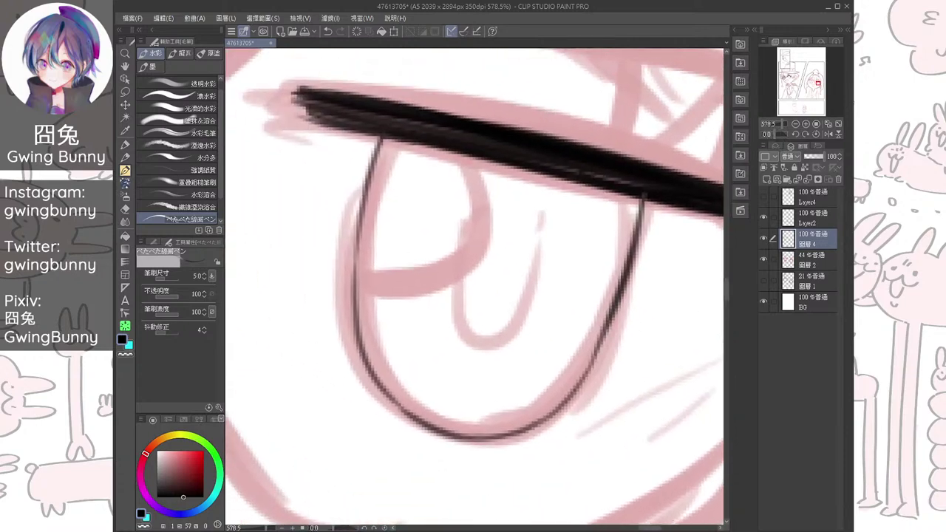
mouse_move(383, 135)
mouse_down()
mouse_move(359, 252)
mouse_move(274, 317)
mouse_up()
mouse_move(563, 262)
mouse_down()
mouse_move(527, 384)
mouse_move(567, 325)
mouse_up()
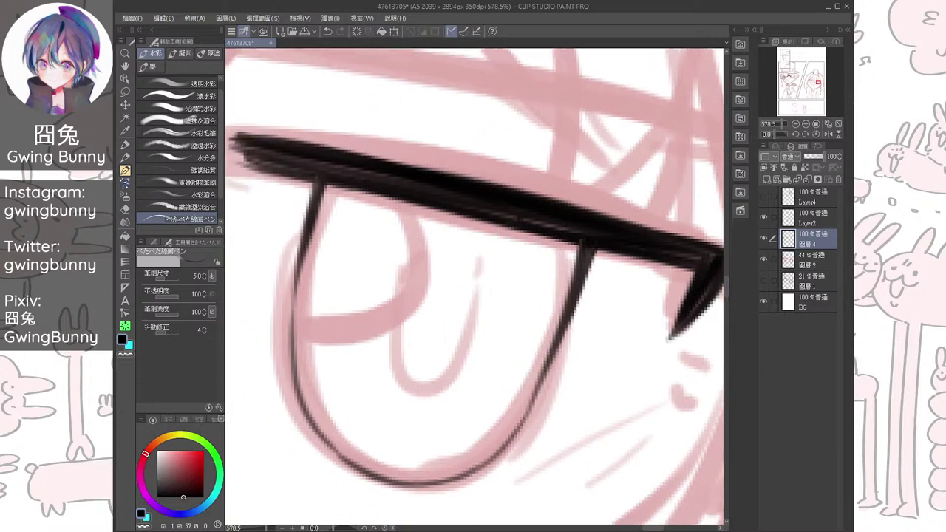
Ink the left eye's upper lash line as a thick black bar with repeated overlapping strokes
scroll(500, 309, down, 5)
drag(475, 296, 578, 297)
drag(474, 295, 549, 214)
drag(465, 318, 499, 252)
scroll(475, 286, down, 1)
drag(549, 214, 529, 198)
drag(532, 150, 520, 146)
mouse_move(422, 245)
mouse_down()
mouse_move(362, 391)
mouse_move(371, 377)
mouse_move(368, 385)
mouse_move(391, 391)
mouse_up()
drag(407, 249, 389, 405)
scroll(399, 318, up, 2)
mouse_move(407, 232)
mouse_down()
mouse_move(393, 324)
mouse_move(413, 230)
mouse_move(391, 320)
mouse_move(410, 228)
mouse_move(386, 419)
mouse_up()
Add the pointed outer lash to the left eye and even out the lash line's edges
mouse_move(390, 369)
mouse_down()
mouse_move(384, 414)
mouse_move(345, 389)
mouse_move(321, 357)
mouse_move(316, 284)
mouse_move(287, 273)
mouse_up()
scroll(346, 307, up, 3)
mouse_move(348, 260)
mouse_down()
mouse_move(280, 277)
mouse_move(295, 279)
mouse_move(306, 305)
mouse_move(291, 279)
mouse_move(298, 309)
mouse_move(280, 277)
mouse_move(295, 278)
mouse_move(315, 329)
mouse_up()
drag(285, 292, 316, 332)
drag(424, 219, 401, 220)
drag(278, 283, 324, 272)
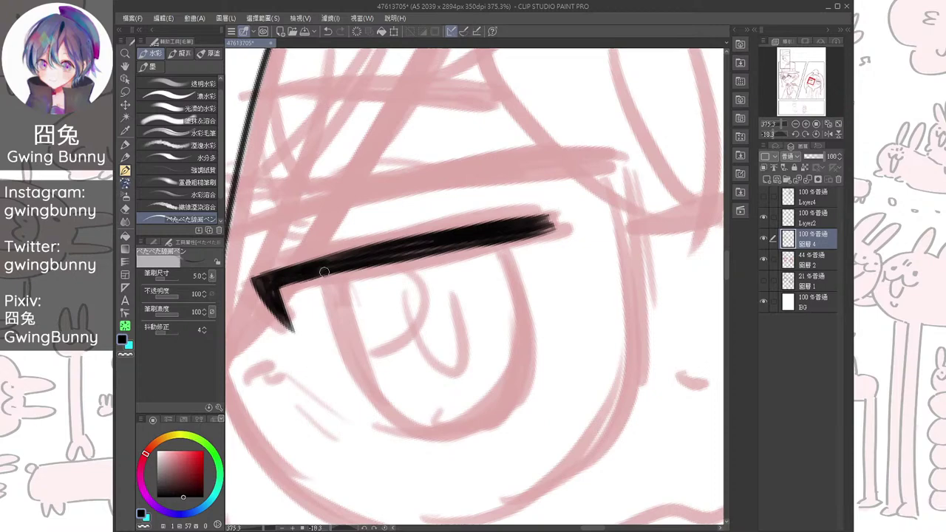
Ink both upper sides of the left eye's iris below the lash line, thicker at the top
scroll(420, 288, down, 5)
key(ctrl+at)
scroll(481, 286, down, 5)
drag(480, 286, 439, 289)
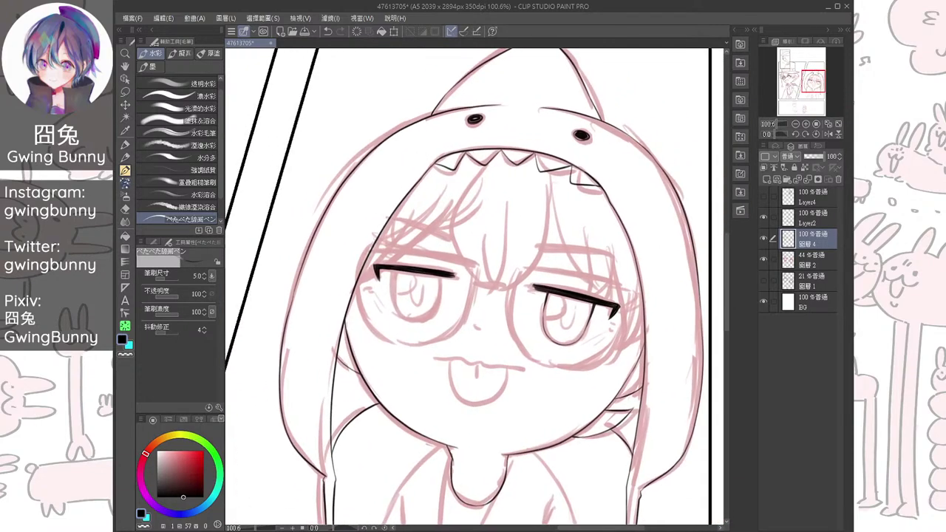
scroll(407, 281, up, 4)
mouse_move(365, 251)
mouse_down()
mouse_move(362, 319)
mouse_move(365, 303)
mouse_move(375, 370)
mouse_up()
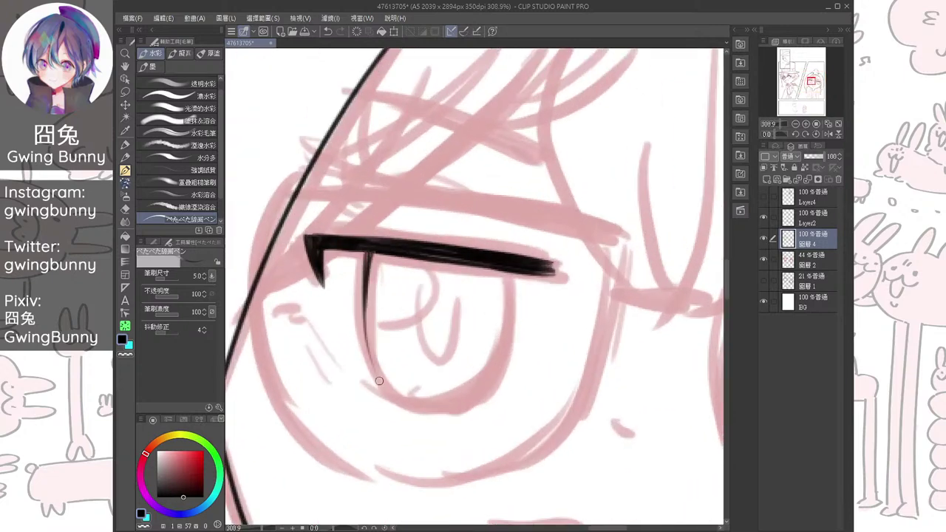
key(h)
scroll(418, 288, up, 1)
mouse_move(418, 289)
mouse_down()
mouse_move(362, 268)
mouse_move(386, 334)
mouse_up()
mouse_move(385, 250)
mouse_down()
mouse_move(389, 335)
mouse_move(387, 328)
mouse_up()
mouse_move(383, 282)
mouse_down()
mouse_move(403, 379)
mouse_move(358, 284)
mouse_move(360, 267)
mouse_up()
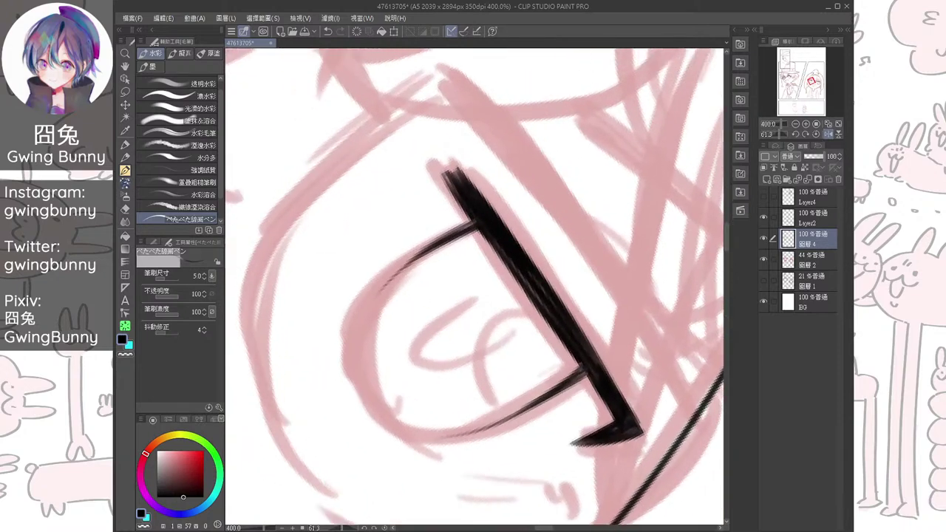
Complete the left eye's iris outline with the curve along its lower edge
mouse_move(373, 299)
mouse_down()
mouse_move(375, 399)
mouse_move(370, 233)
mouse_move(436, 309)
mouse_up()
mouse_move(329, 235)
mouse_down()
mouse_move(327, 363)
mouse_move(351, 389)
mouse_move(317, 253)
mouse_move(339, 201)
mouse_move(399, 145)
mouse_up()
key(h)
drag(333, 182, 521, 158)
drag(405, 177, 526, 163)
key(ctrl+minus)
key(ctrl+minus)
key(ctrl+minus)
mouse_move(488, 197)
mouse_down()
mouse_move(425, 232)
mouse_move(482, 234)
mouse_move(483, 245)
mouse_move(484, 237)
mouse_up()
scroll(425, 232, up, 3)
scroll(485, 243, down, 4)
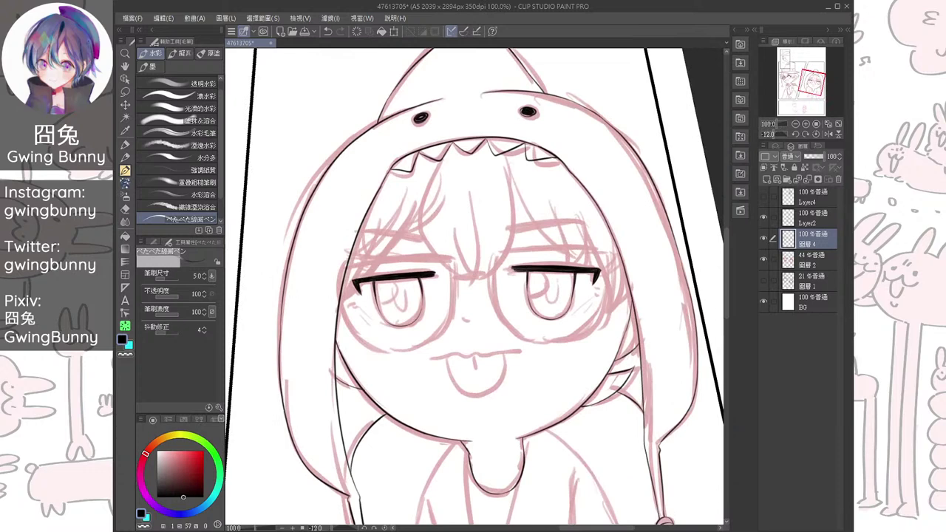
Lasso the left eye's inked lines, adjust them slightly with a free transform, and clear the selection
key(^)
mouse_move(473, 274)
mouse_down()
mouse_move(482, 299)
mouse_move(403, 240)
mouse_move(443, 349)
mouse_move(467, 347)
mouse_up()
key(m)
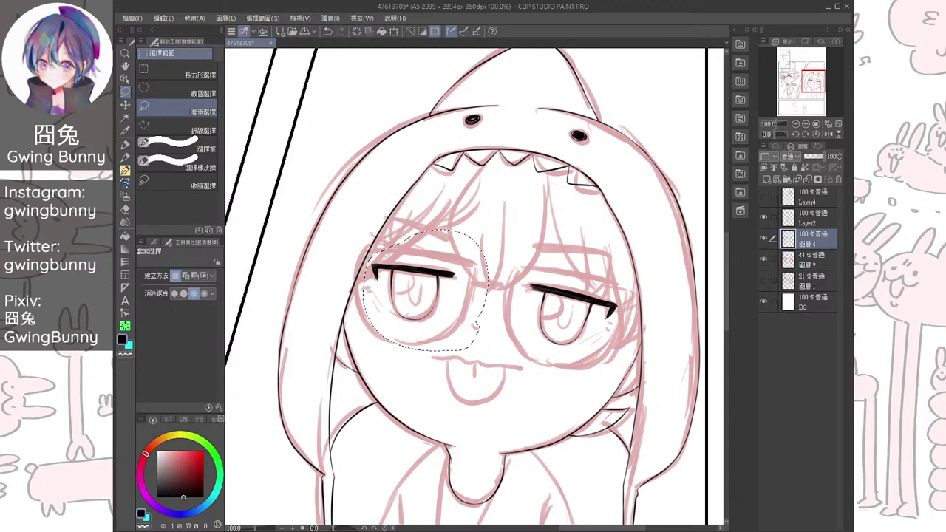
key(ctrl+t)
drag(362, 230, 363, 228)
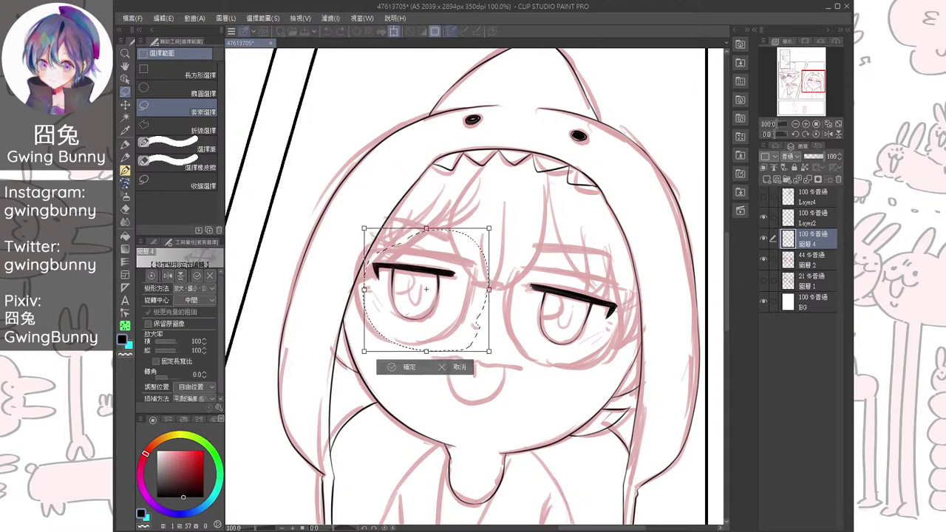
key(Return)
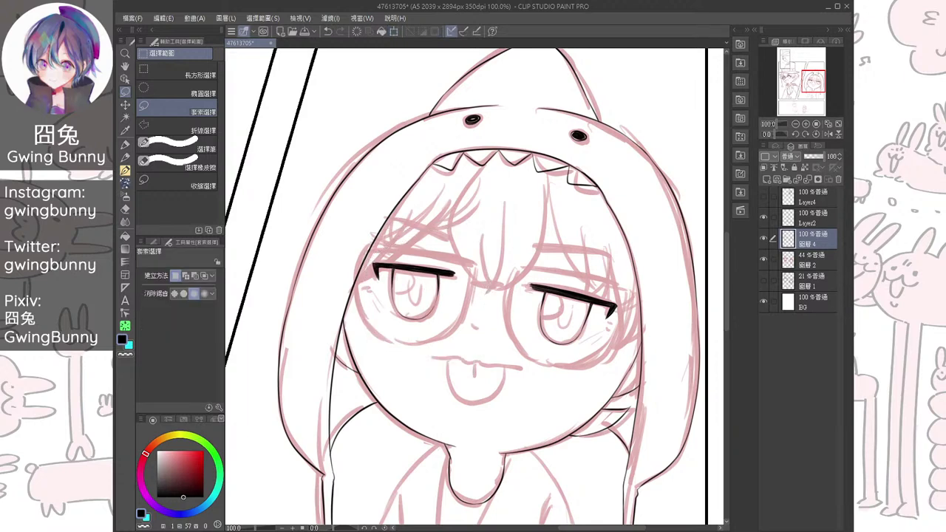
key(b)
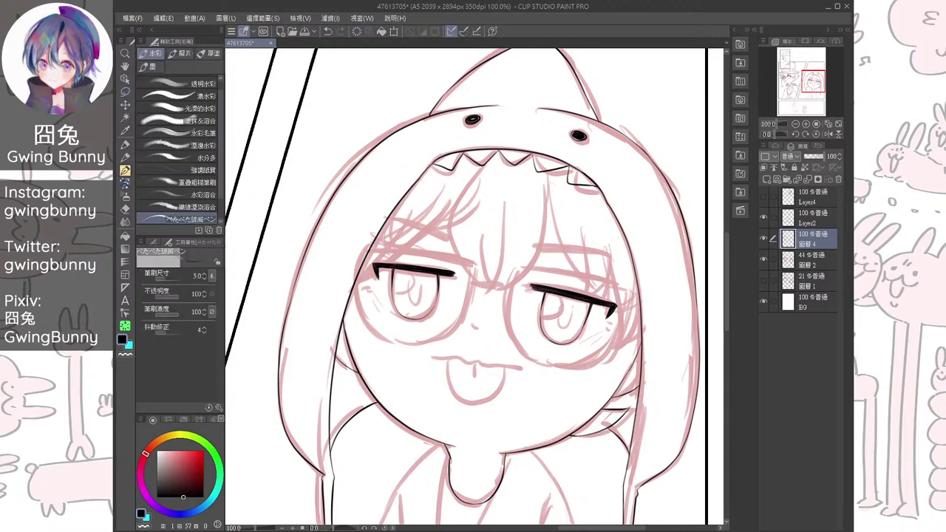
Ink the short nose mark and the wavy mouth line, ending the line in small dots at both corners
scroll(473, 337, up, 3)
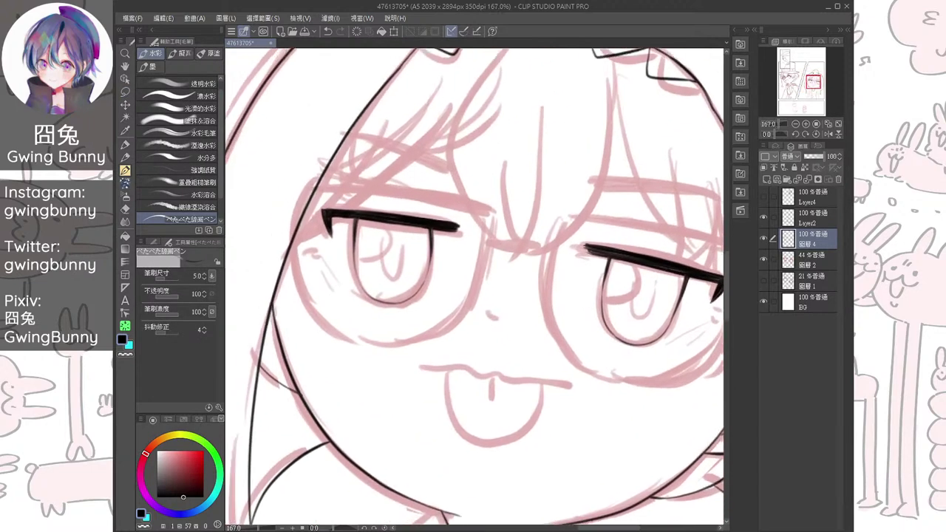
mouse_move(476, 286)
mouse_down()
mouse_move(470, 290)
mouse_move(470, 274)
mouse_up()
drag(547, 303, 549, 287)
drag(403, 339, 484, 334)
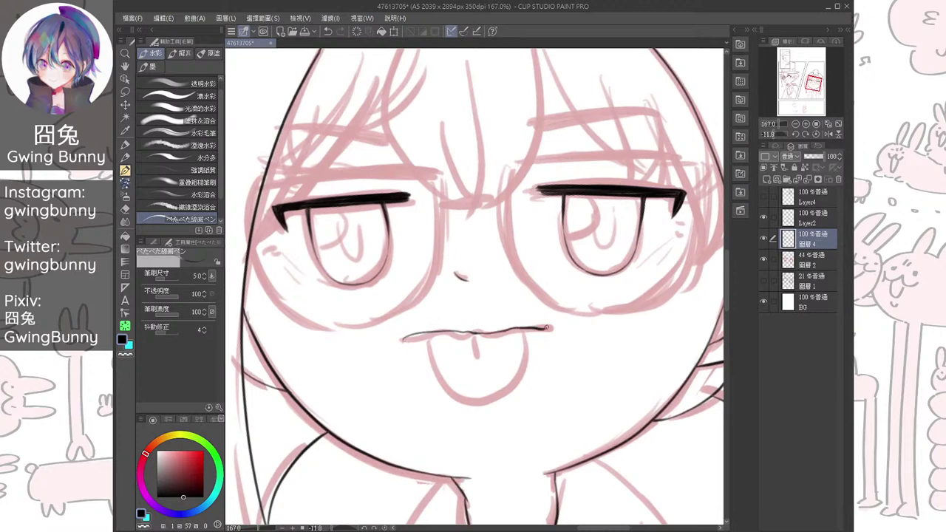
scroll(495, 329, up, 1)
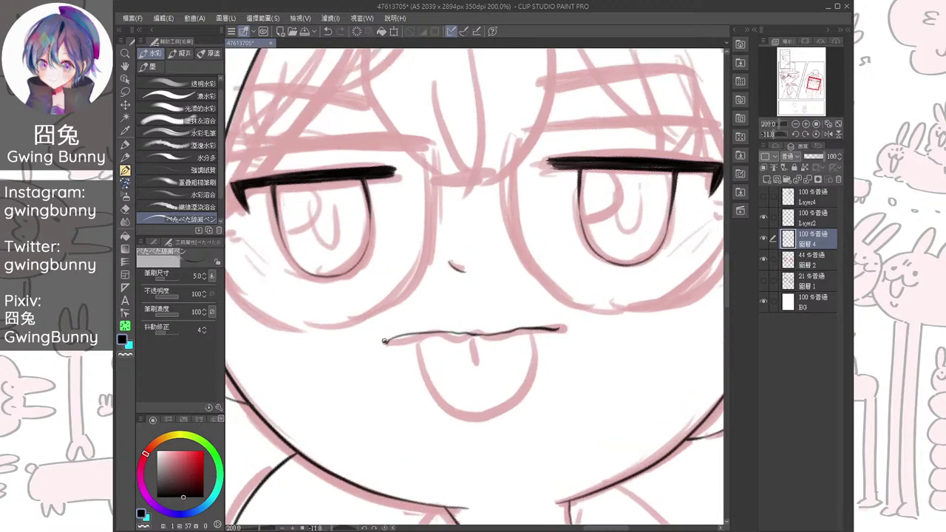
drag(500, 338, 503, 319)
key(ctrl+at)
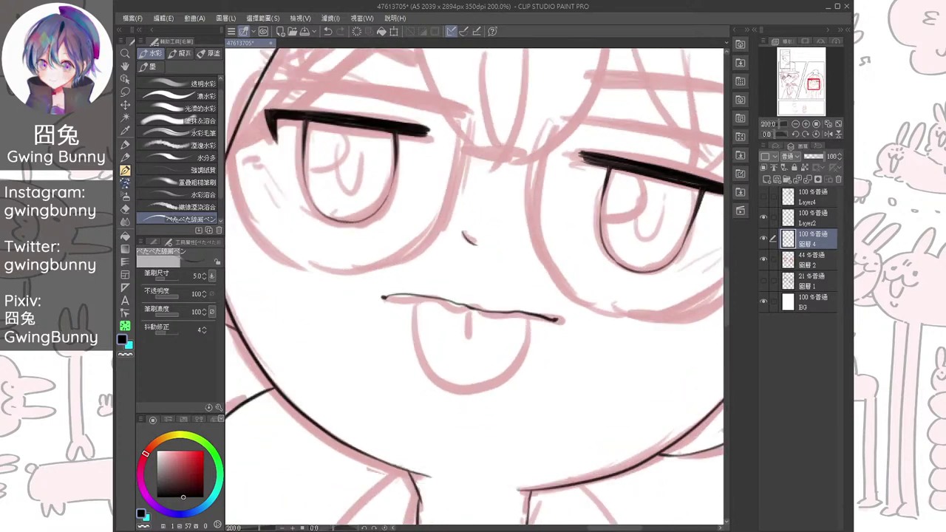
Ink the rounded tongue hanging below the mouth line and the short crease down its middle
scroll(499, 319, up, 1)
mouse_move(396, 290)
mouse_down()
mouse_move(418, 400)
mouse_move(451, 411)
mouse_up()
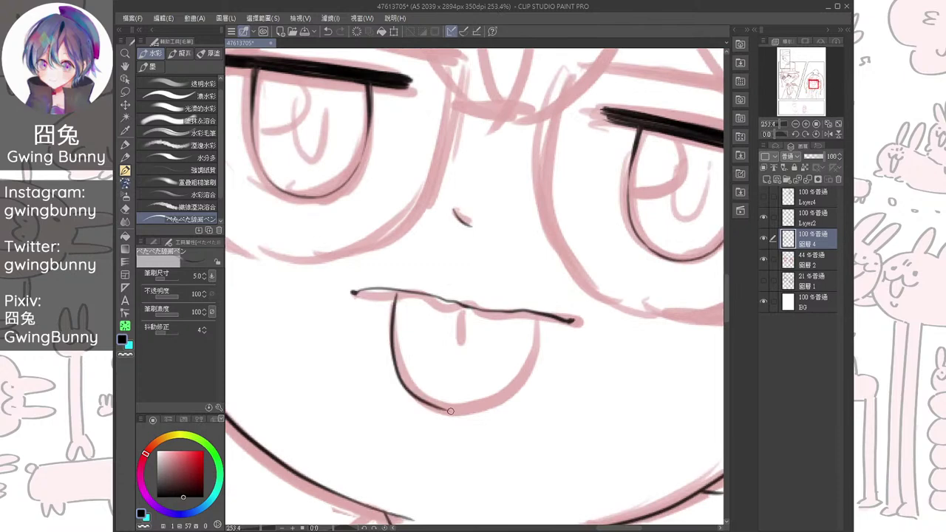
mouse_move(538, 324)
mouse_down()
mouse_move(458, 409)
mouse_move(443, 317)
mouse_move(473, 255)
mouse_move(406, 258)
mouse_move(390, 275)
mouse_move(422, 413)
mouse_move(457, 442)
mouse_move(621, 240)
mouse_up()
key(ctrl+z)
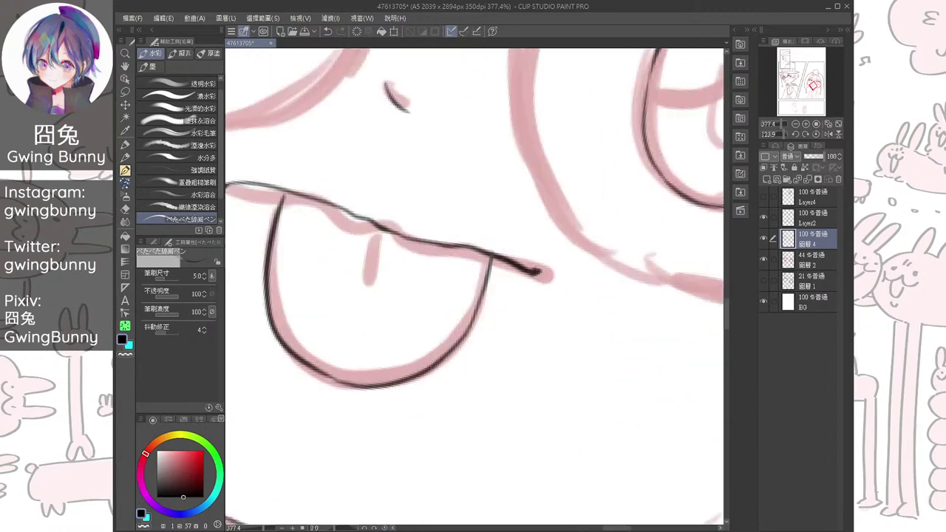
mouse_move(377, 233)
mouse_down()
mouse_move(368, 283)
mouse_move(431, 324)
mouse_up()
drag(344, 232, 341, 249)
mouse_move(456, 230)
mouse_down()
mouse_move(477, 296)
mouse_move(414, 296)
mouse_up()
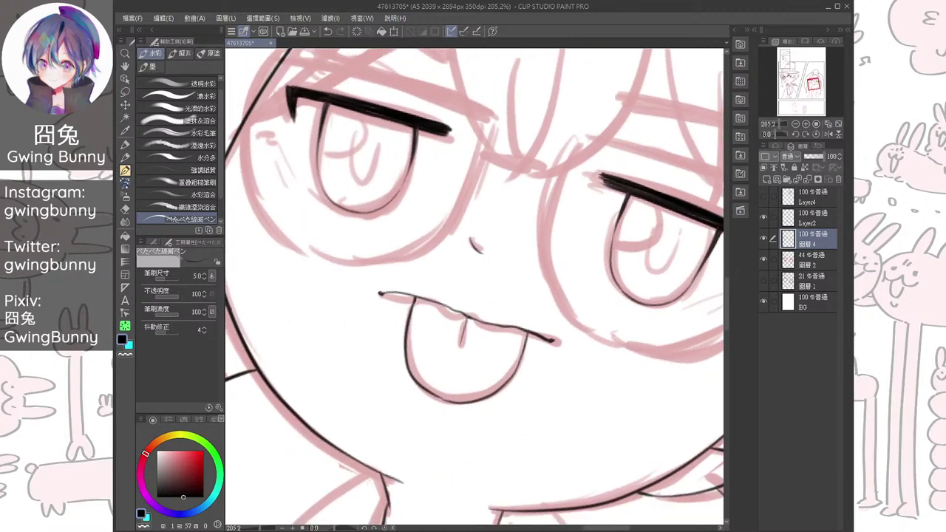
scroll(477, 287, down, 3)
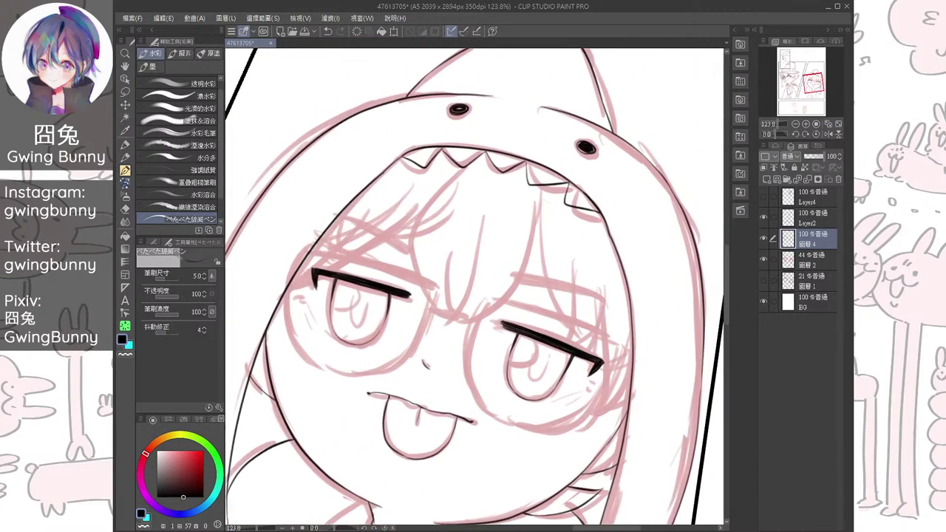
Ink the left edge of the central bang as one smooth curve from the hood's teeth down between the eyes
key(ctrl+at)
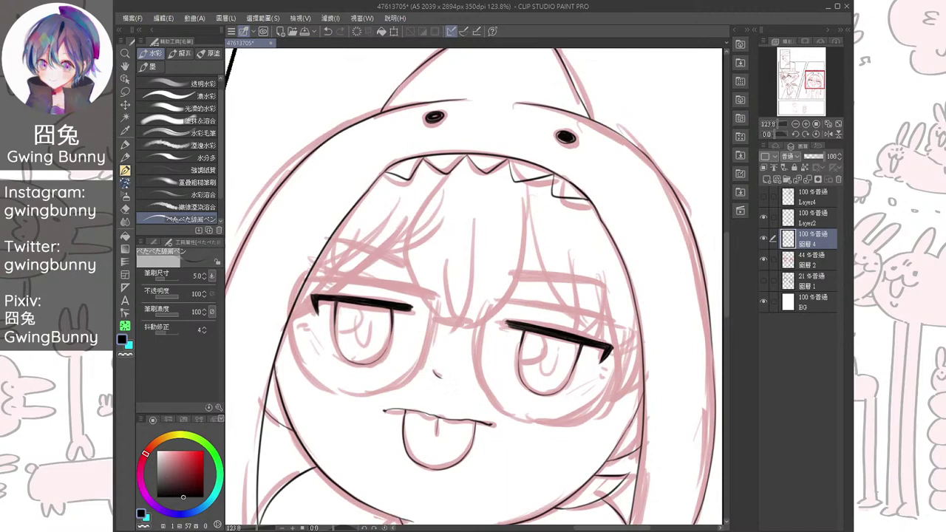
drag(433, 188, 450, 324)
key(ctrl+z)
scroll(453, 330, up, 1)
drag(411, 181, 420, 349)
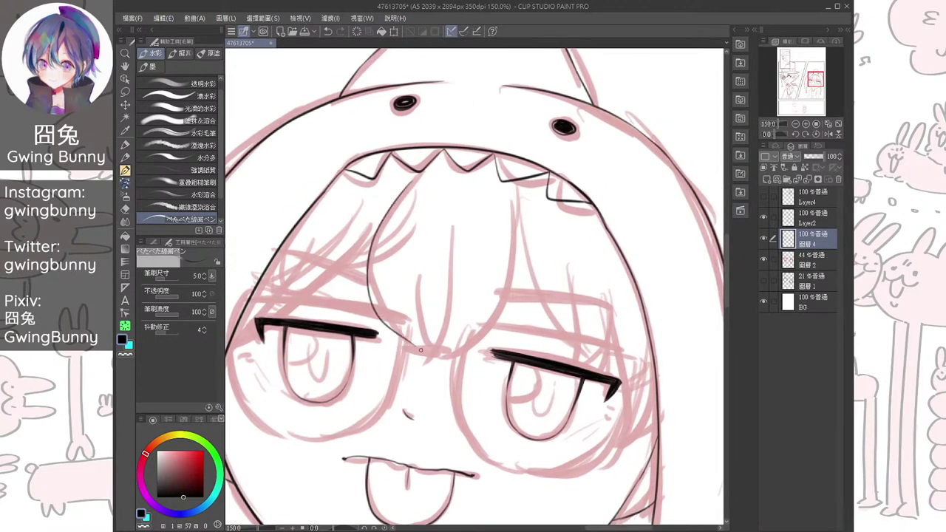
scroll(421, 350, up, 1)
key(ctrl+z)
mouse_move(399, 153)
mouse_down()
mouse_move(353, 232)
mouse_move(410, 367)
mouse_up()
drag(393, 290, 411, 365)
key(ctrl+z)
key(ctrl+z)
drag(405, 152, 417, 368)
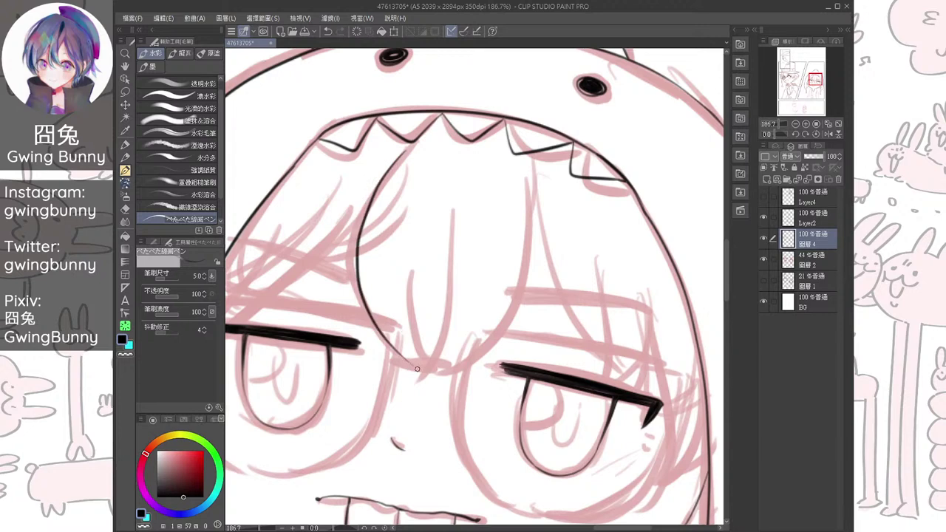
Ink the central bang's inner strand lines and its curved right edge, converging between the eyes
drag(413, 326, 407, 378)
drag(453, 294, 406, 377)
mouse_move(481, 157)
mouse_down()
mouse_move(450, 246)
mouse_move(448, 292)
mouse_up()
mouse_move(528, 157)
mouse_down()
mouse_move(507, 295)
mouse_move(469, 346)
mouse_up()
key(ctrl+z)
drag(533, 159, 491, 350)
drag(514, 311, 495, 347)
mouse_move(517, 271)
mouse_down()
mouse_move(507, 312)
mouse_move(423, 373)
mouse_up()
drag(461, 333, 417, 375)
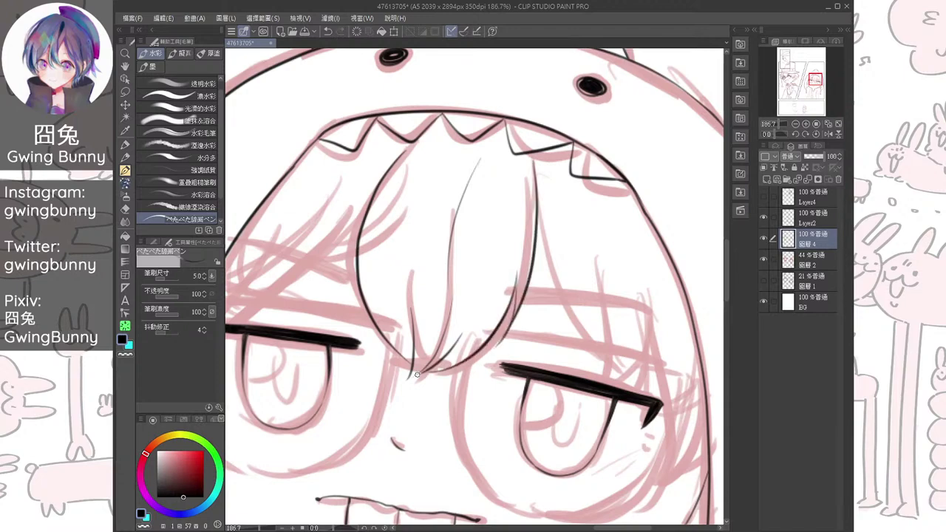
Join the central bang's converging strands into a clean, sharp tip
scroll(416, 374, up, 5)
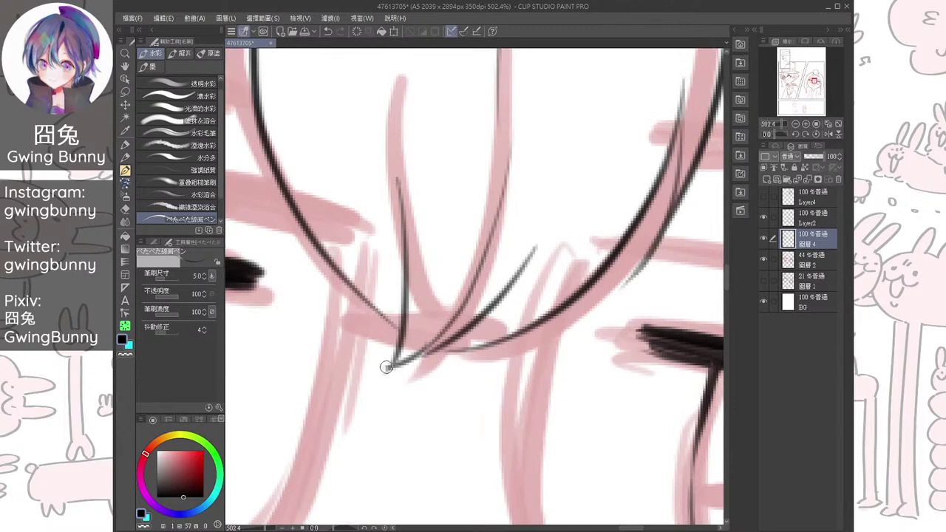
drag(401, 338, 386, 374)
key(ctrl+z)
drag(434, 344, 402, 362)
scroll(400, 362, down, 4)
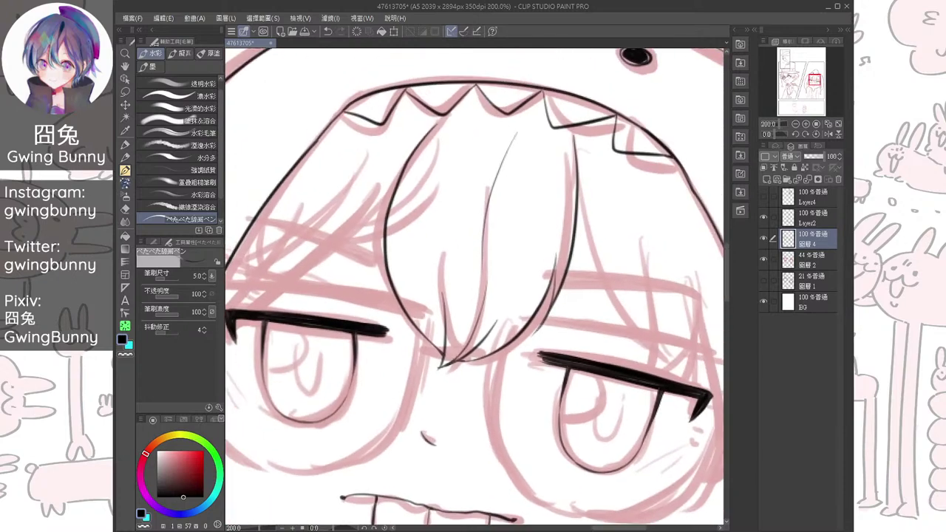
Ink the bang strands sweeping down over the right eyebrow and upper lash line, undoing unsatisfactory strokes
drag(474, 296, 365, 271)
mouse_move(375, 176)
mouse_down()
mouse_move(449, 328)
mouse_move(416, 310)
mouse_up()
mouse_move(420, 222)
mouse_down()
mouse_move(415, 345)
mouse_move(471, 268)
mouse_move(416, 348)
mouse_move(465, 269)
mouse_up()
key(ctrl+z)
key(ctrl+z)
drag(459, 311, 510, 400)
key(ctrl+z)
mouse_move(447, 333)
mouse_down()
mouse_move(474, 354)
mouse_move(468, 427)
mouse_move(464, 391)
mouse_up()
key(ctrl+z)
key(ctrl+z)
mouse_move(435, 325)
mouse_down()
mouse_move(474, 352)
mouse_move(469, 440)
mouse_up()
mouse_move(511, 383)
mouse_down()
mouse_move(450, 454)
mouse_move(532, 430)
mouse_up()
scroll(533, 420, down, 3)
key(ctrl+z)
key(ctrl+z)
key(ctrl+z)
key(ctrl+z)
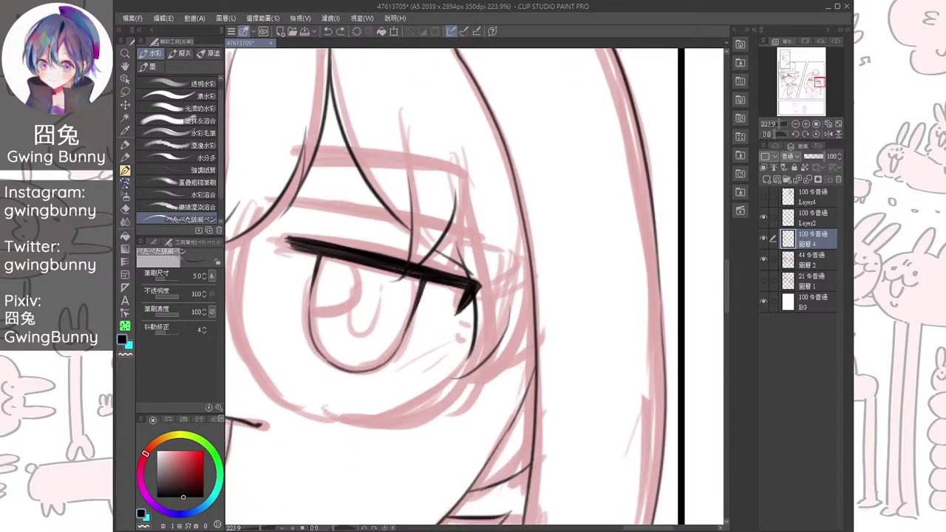
Ink the pointed side lock beside the right eye's outer corner and add a thin strand line above it
mouse_move(465, 247)
mouse_down()
mouse_move(488, 401)
mouse_move(518, 374)
mouse_up()
mouse_move(484, 404)
mouse_down()
mouse_move(533, 367)
mouse_move(622, 363)
mouse_move(574, 350)
mouse_up()
scroll(562, 342, up, 3)
drag(504, 399, 491, 418)
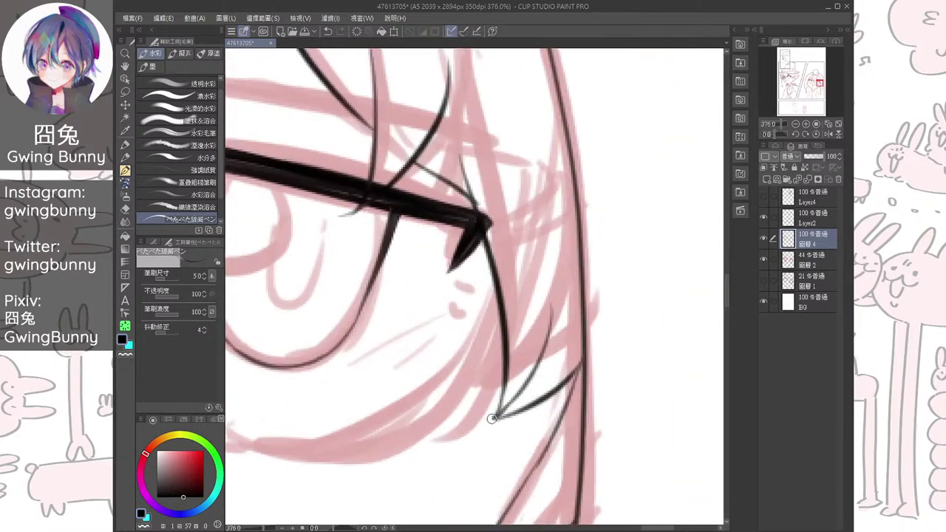
scroll(492, 417, down, 4)
mouse_move(479, 280)
mouse_down()
mouse_move(594, 303)
mouse_move(494, 371)
mouse_up()
scroll(594, 303, down, 1)
mouse_move(486, 226)
mouse_down()
mouse_move(504, 303)
mouse_move(593, 289)
mouse_move(589, 255)
mouse_up()
drag(473, 288, 560, 286)
Ink the left bang's lower edge from the central bang down to the left eye's outer corner
mouse_move(479, 246)
mouse_down()
mouse_move(390, 339)
mouse_move(431, 307)
mouse_up()
key(ctrl+z)
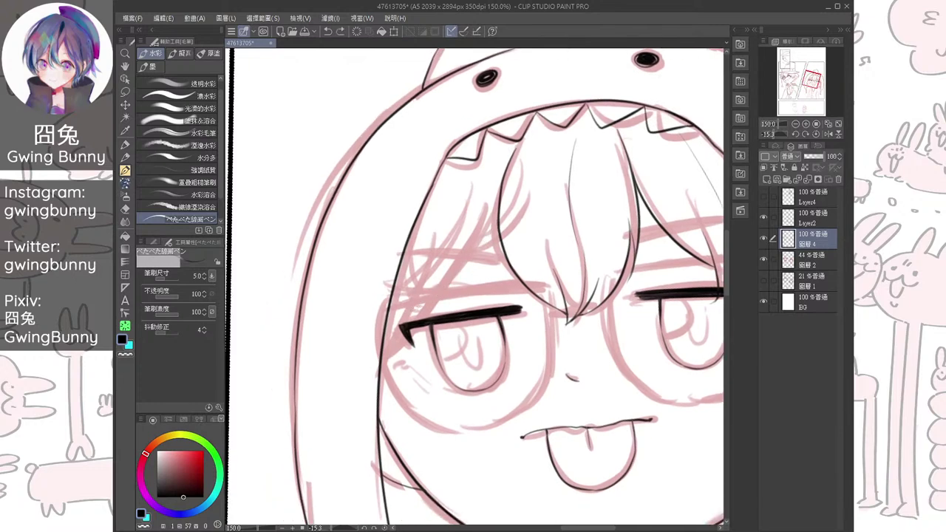
drag(494, 229, 408, 305)
mouse_move(449, 260)
mouse_down()
mouse_move(383, 363)
mouse_move(326, 265)
mouse_up()
key(ctrl+@)
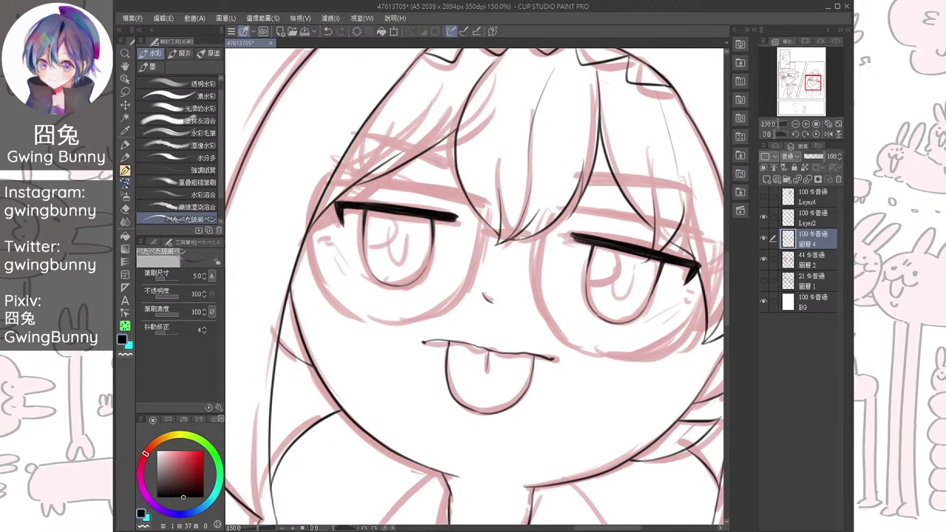
Ink the right eyebrow as a bar thick at its inner end and tapering outward, using overlapping strokes
drag(487, 288, 411, 380)
drag(464, 264, 571, 243)
drag(561, 311, 565, 277)
drag(524, 315, 558, 315)
mouse_move(556, 246)
mouse_down()
mouse_move(521, 263)
mouse_move(541, 262)
mouse_up()
key(ctrl+z)
drag(342, 295, 528, 184)
key(ctrl+z)
drag(345, 292, 512, 176)
mouse_move(348, 297)
mouse_down()
mouse_move(465, 207)
mouse_move(350, 292)
mouse_move(400, 250)
mouse_up()
mouse_move(361, 281)
mouse_down()
mouse_move(455, 208)
mouse_move(342, 288)
mouse_move(353, 290)
mouse_move(474, 200)
mouse_up()
drag(434, 230, 529, 177)
scroll(531, 178, down, 3)
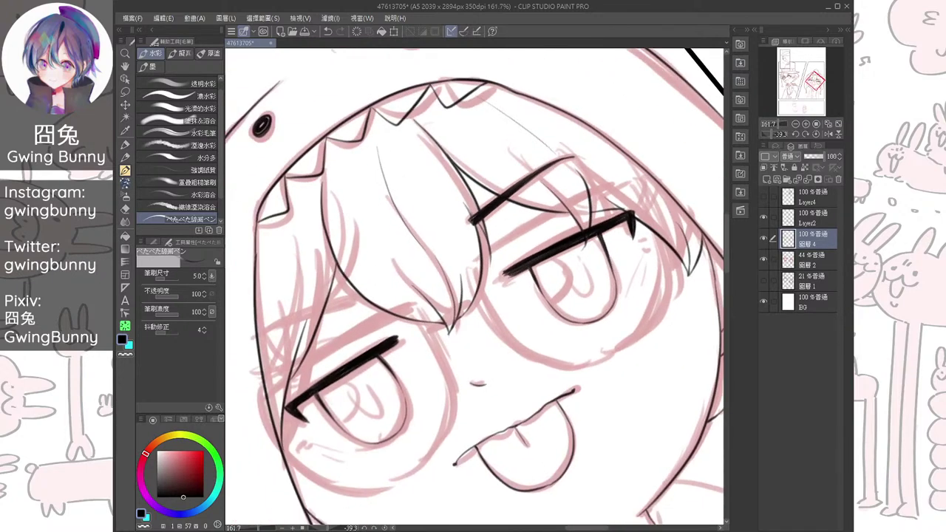
Ink the left eyebrow as a matching tapered bar, building up its inner end with overlapping strokes
drag(418, 300, 361, 393)
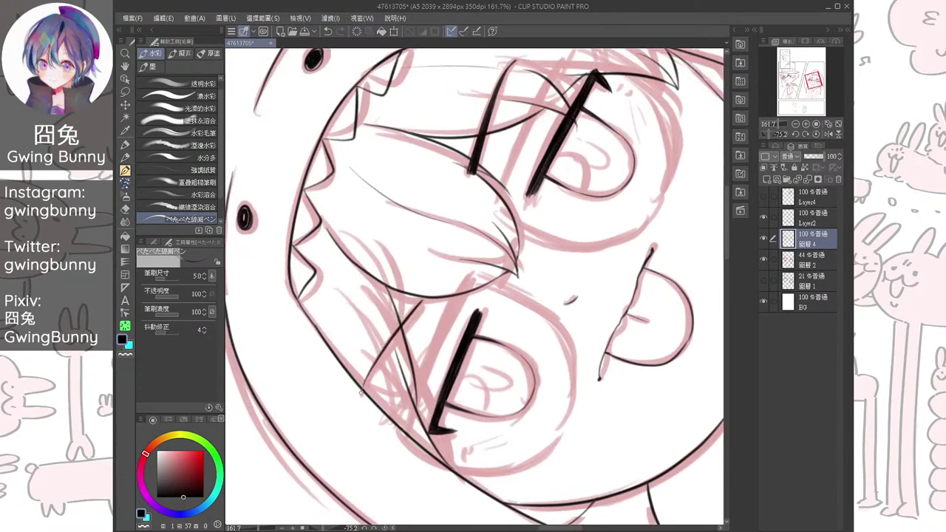
scroll(360, 393, up, 2)
drag(460, 255, 401, 338)
drag(451, 272, 390, 356)
drag(426, 299, 387, 365)
mouse_move(410, 319)
mouse_down()
mouse_move(390, 361)
mouse_move(369, 237)
mouse_up()
drag(458, 295, 363, 268)
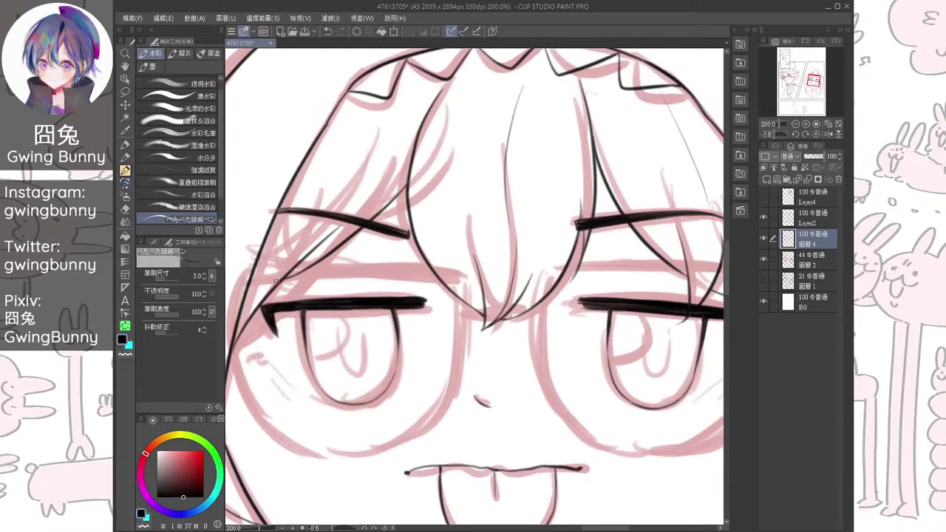
Thicken the line junctions where the left and right bangs branch off the central bang
scroll(392, 193, up, 2)
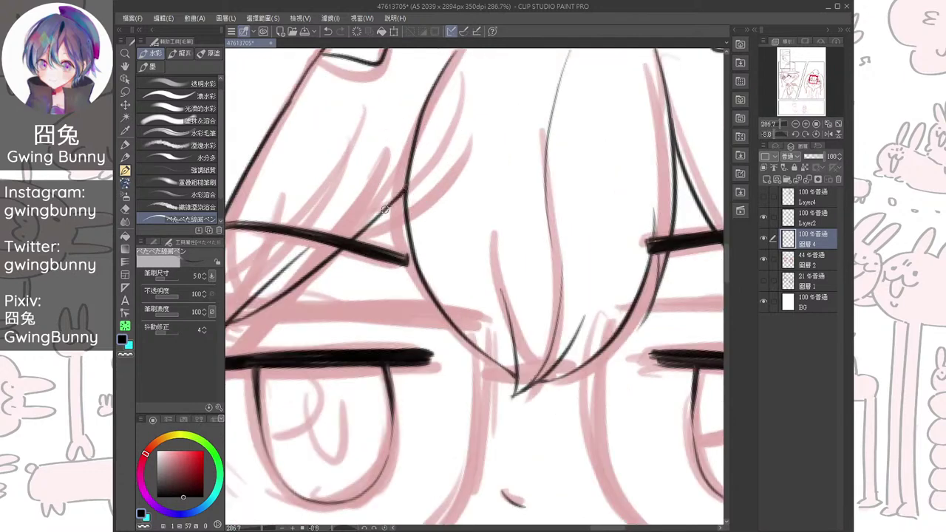
drag(406, 198, 408, 223)
drag(532, 244, 279, 294)
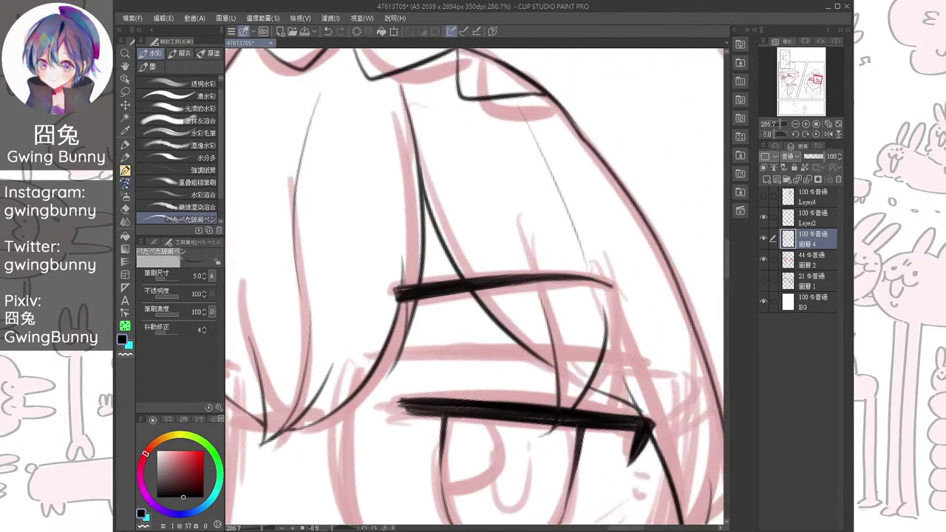
drag(421, 188, 423, 241)
mouse_move(425, 205)
mouse_down()
mouse_move(423, 255)
mouse_move(439, 233)
mouse_up()
scroll(439, 232, down, 2)
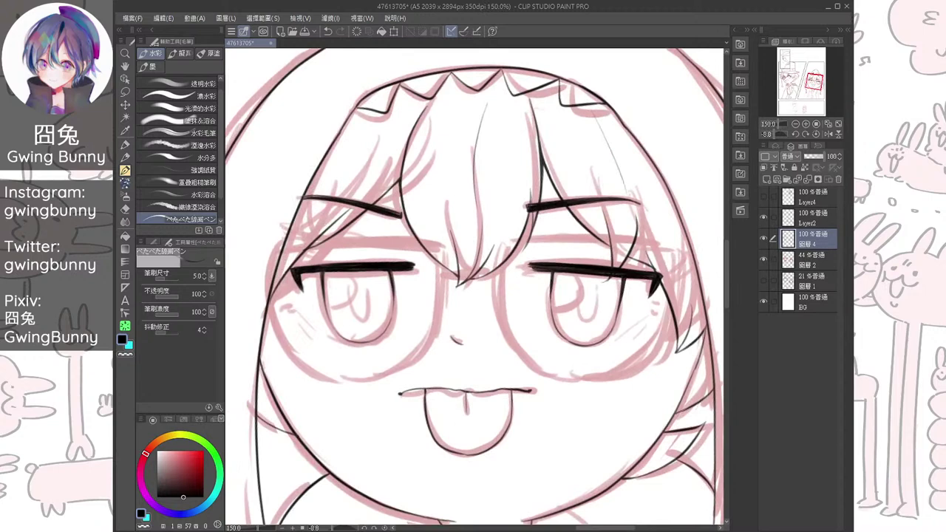
Ink the straight top rims of both glasses lenses above the eyes
drag(284, 245, 452, 244)
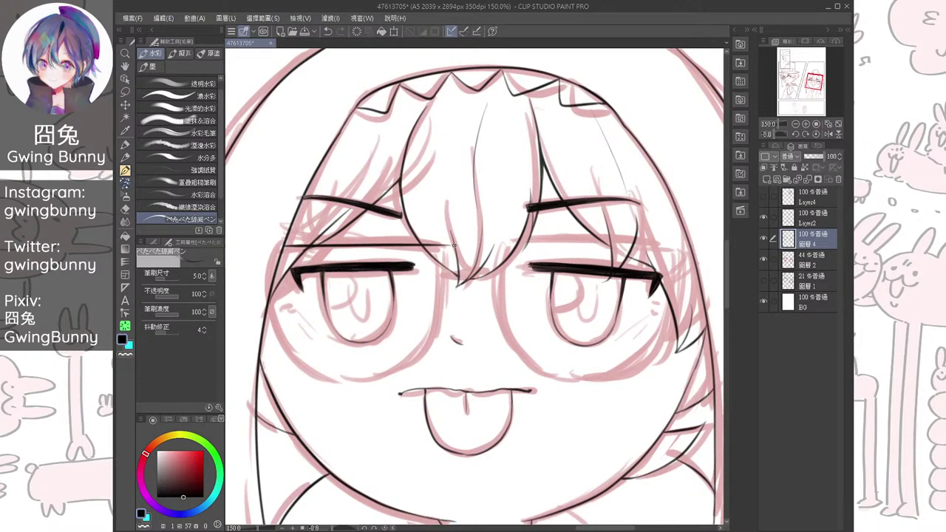
drag(522, 243, 669, 245)
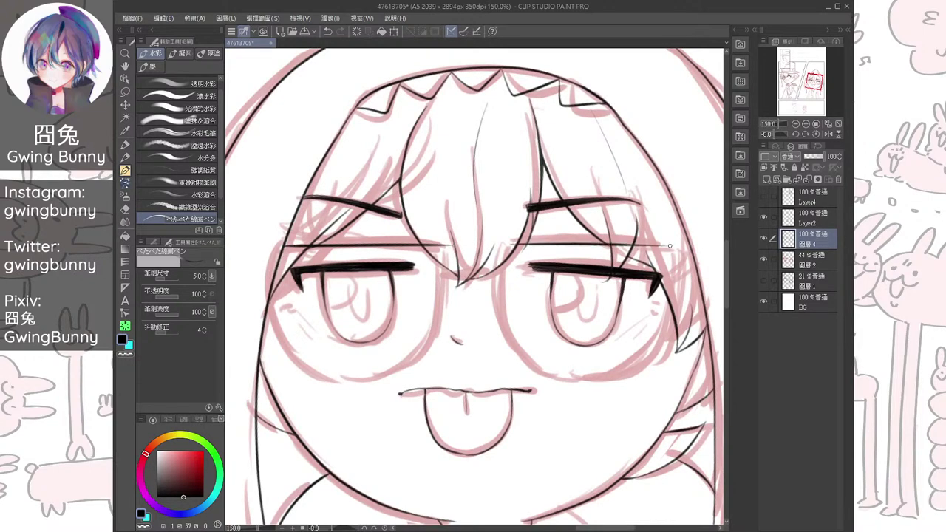
scroll(670, 245, down, 2)
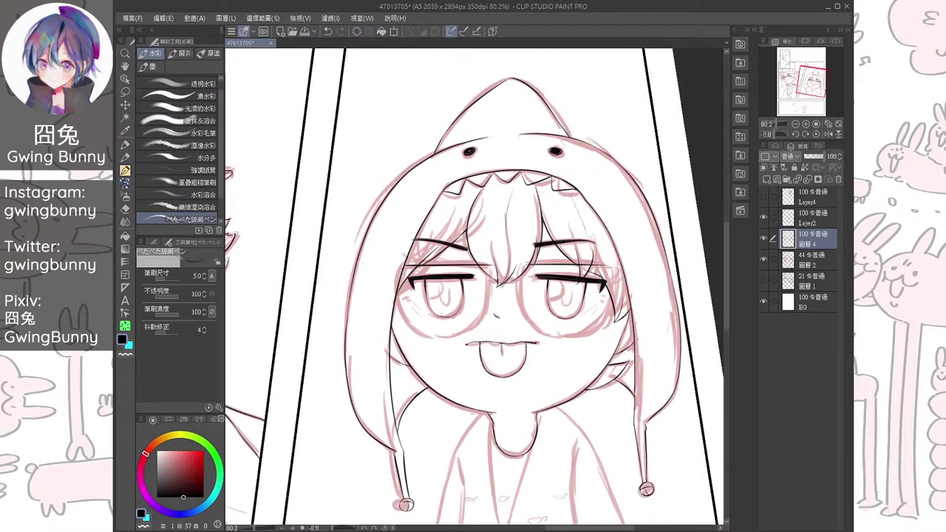
Ink the outer and lower curve of the left glasses lens
scroll(429, 302, up, 3)
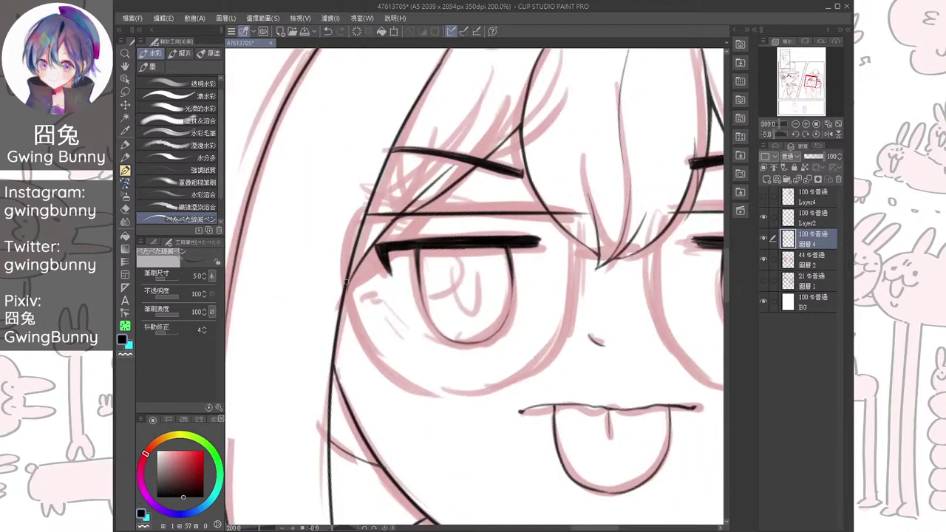
mouse_move(345, 279)
mouse_down()
mouse_move(387, 373)
mouse_move(428, 390)
mouse_up()
mouse_move(582, 213)
mouse_down()
mouse_move(583, 242)
mouse_move(516, 383)
mouse_move(402, 383)
mouse_move(357, 266)
mouse_move(366, 238)
mouse_up()
drag(443, 229, 386, 344)
drag(392, 355, 368, 292)
key(ctrl+z)
Ink the inner side of the left lens up to its top rim and thicken the line near the corner
mouse_move(341, 141)
mouse_down()
mouse_move(370, 306)
mouse_move(393, 222)
mouse_up()
mouse_move(438, 228)
mouse_down()
mouse_move(373, 244)
mouse_move(428, 244)
mouse_up()
drag(304, 223, 330, 349)
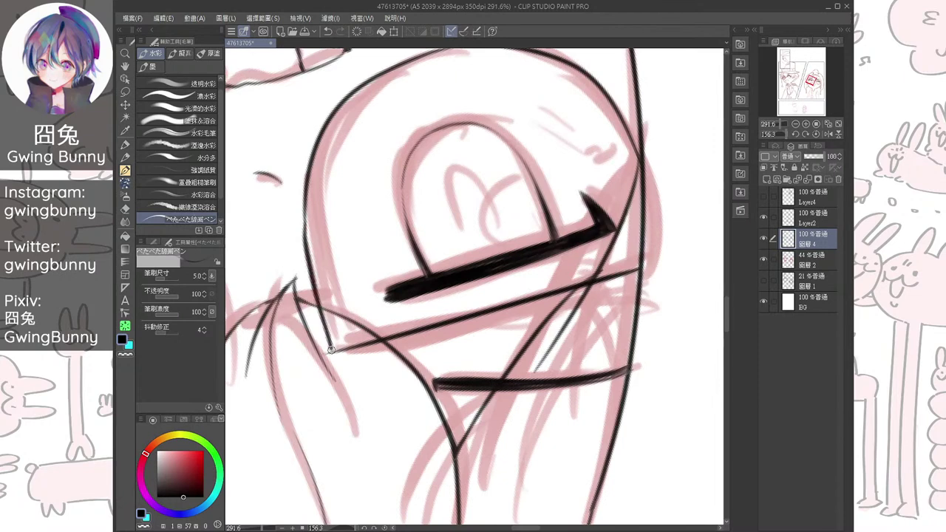
key(e)
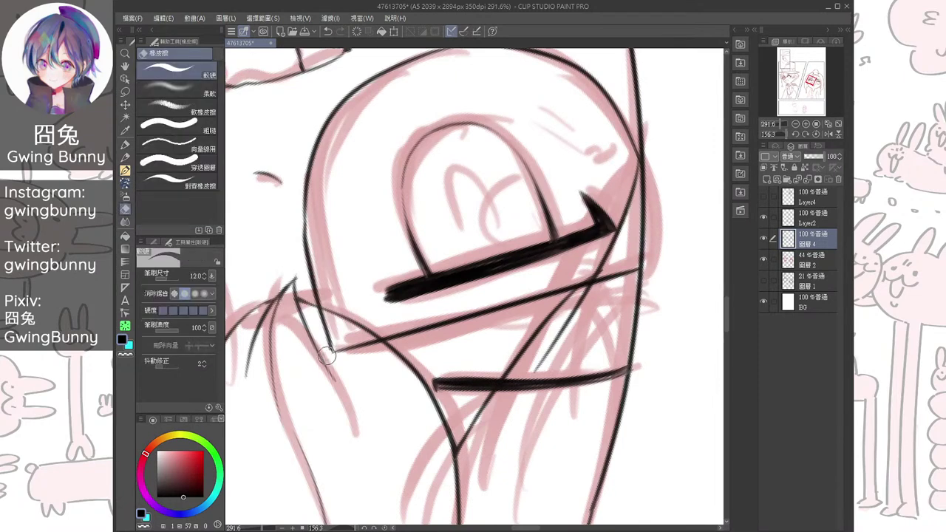
key(b)
drag(301, 213, 304, 257)
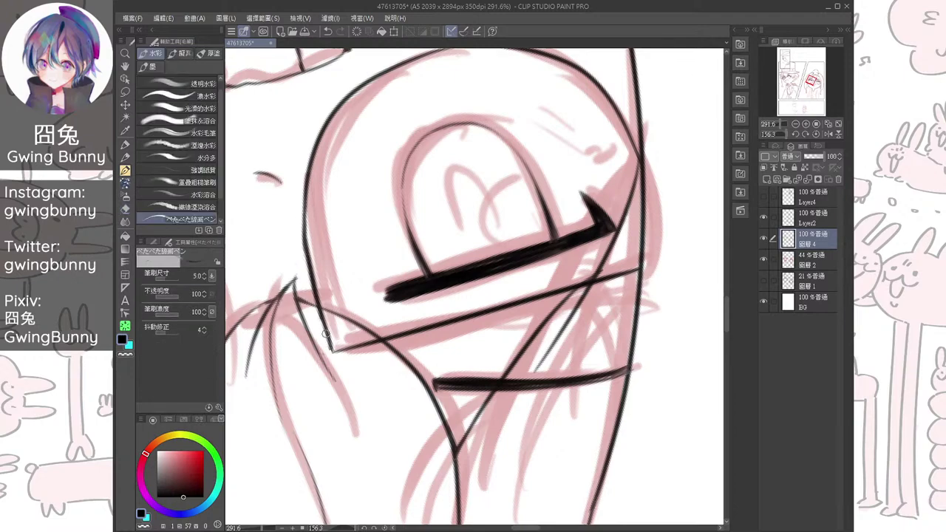
Thicken the left lens line near its inner top corner and close the gap in its lower curve
drag(315, 296, 340, 351)
mouse_move(448, 156)
mouse_down()
mouse_move(620, 82)
mouse_move(493, 184)
mouse_move(371, 304)
mouse_move(516, 283)
mouse_move(502, 232)
mouse_move(619, 174)
mouse_up()
drag(437, 388, 366, 287)
drag(366, 287, 368, 338)
scroll(367, 337, up, 2)
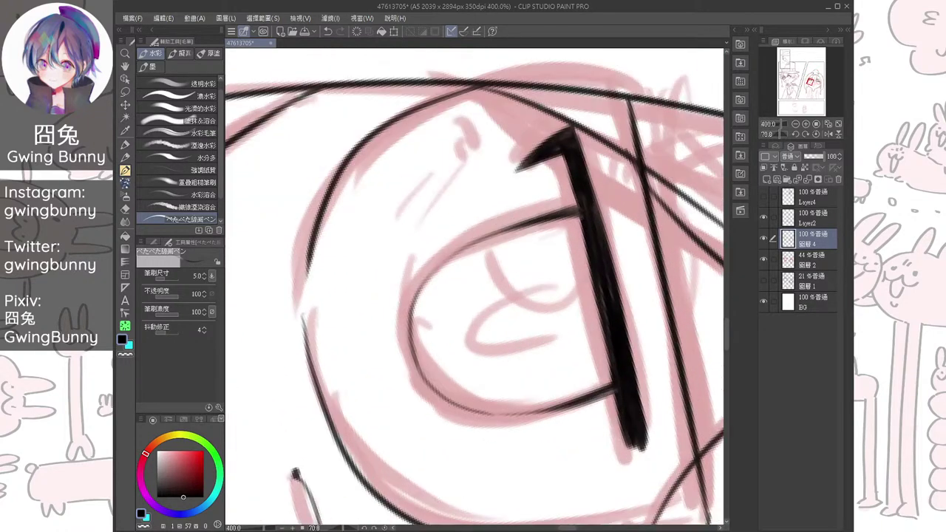
key(e)
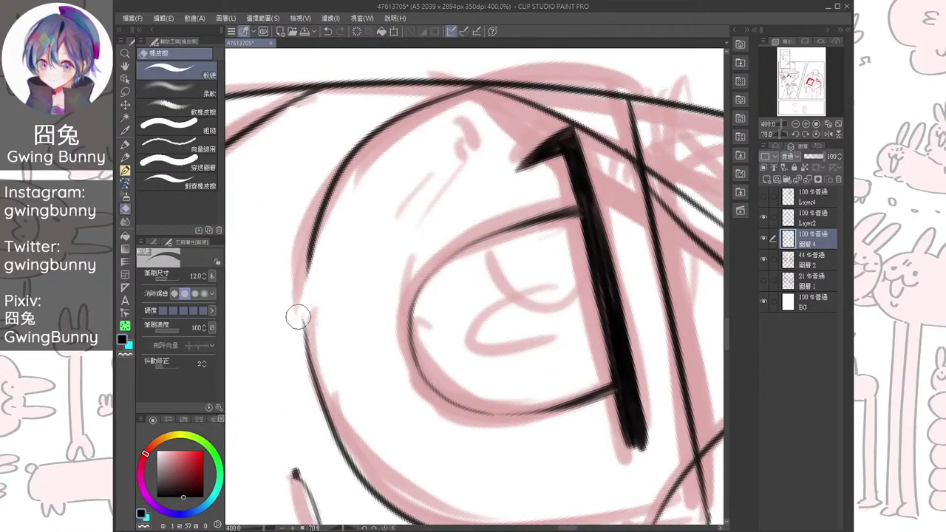
key(b)
drag(306, 272, 308, 348)
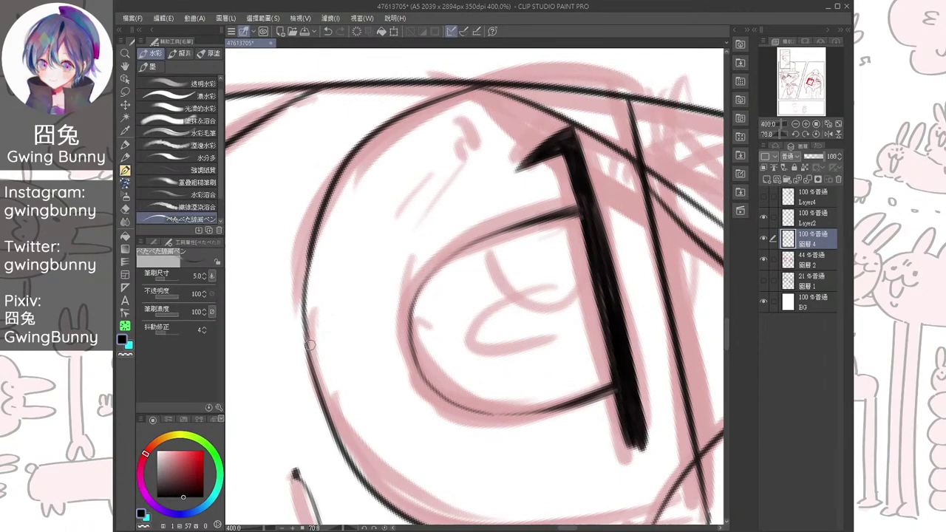
Ink the inner side of the right glasses lens, curving down from its top rim
drag(434, 319, 485, 337)
drag(485, 338, 428, 251)
scroll(428, 250, down, 3)
drag(455, 322, 316, 357)
drag(442, 224, 444, 331)
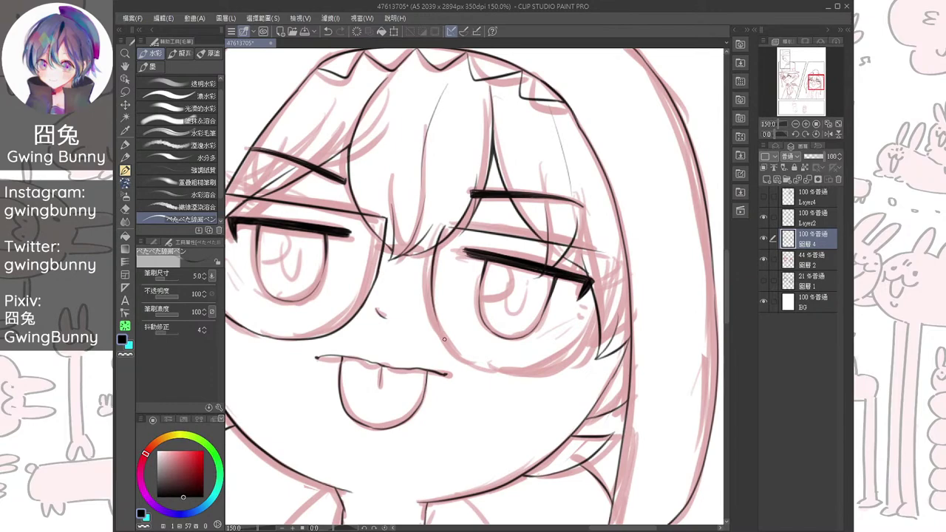
scroll(467, 279, up, 3)
key(ctrl+z)
drag(433, 214, 420, 339)
mouse_move(417, 306)
mouse_down()
mouse_move(421, 342)
mouse_move(469, 399)
mouse_move(392, 371)
mouse_move(377, 221)
mouse_move(405, 378)
mouse_move(366, 318)
mouse_up()
key(ctrl+z)
Ink the lower curve of the right lens around to its outer side
mouse_move(428, 192)
mouse_down()
mouse_move(367, 335)
mouse_move(362, 270)
mouse_move(349, 304)
mouse_move(378, 429)
mouse_up()
mouse_move(396, 388)
mouse_down()
mouse_move(393, 364)
mouse_move(444, 360)
mouse_up()
key(ctrl+z)
mouse_move(346, 193)
mouse_down()
mouse_move(340, 216)
mouse_move(365, 411)
mouse_up()
mouse_move(349, 362)
mouse_down()
mouse_move(374, 437)
mouse_move(510, 357)
mouse_move(608, 282)
mouse_move(596, 310)
mouse_move(557, 285)
mouse_up()
Ink the straight outer edge of the right lens from the top rim's outer corner down to the lower curve
scroll(475, 287, down, 2)
scroll(474, 287, down, 2)
scroll(591, 291, up, 4)
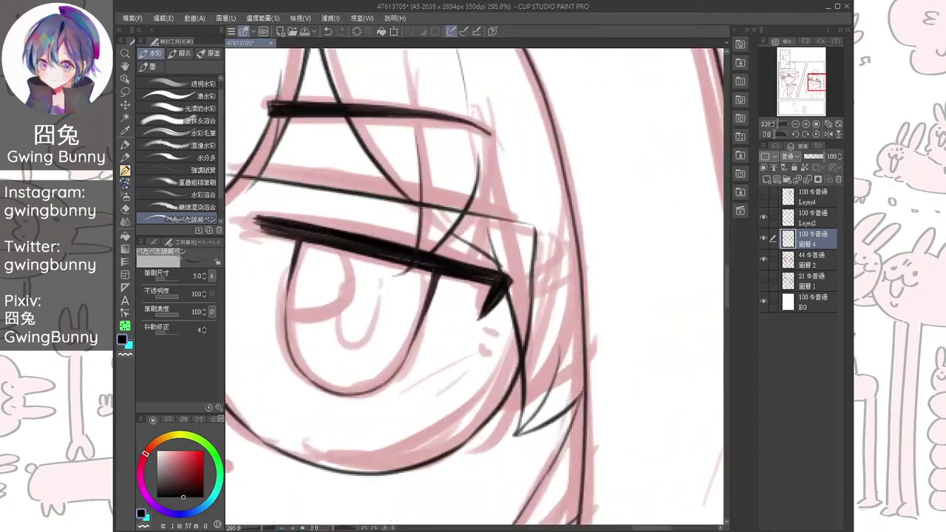
mouse_move(517, 219)
mouse_down()
mouse_move(548, 227)
mouse_move(526, 334)
mouse_up()
scroll(547, 315, up, 2)
key(ctrl+z)
key(ctrl+z)
drag(547, 198, 521, 353)
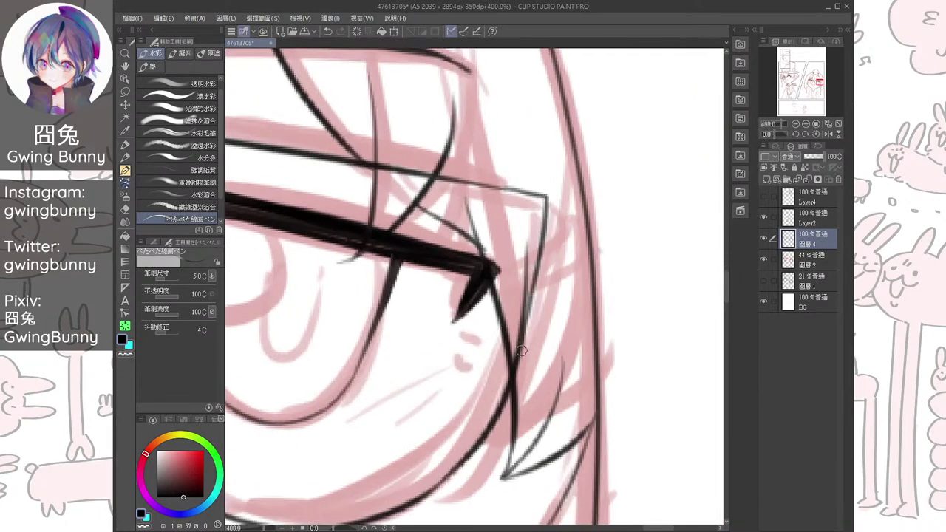
key(ctrl+z)
key(ctrl+z)
drag(547, 197, 521, 337)
key(ctrl+z)
drag(547, 197, 520, 331)
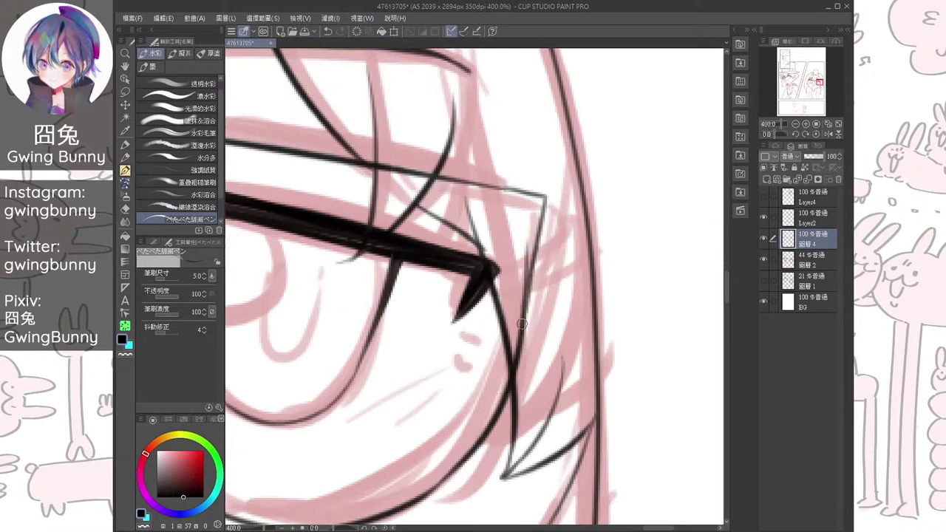
Erase the stray line beside the right lens's outer edge and go over that edge again
key(e)
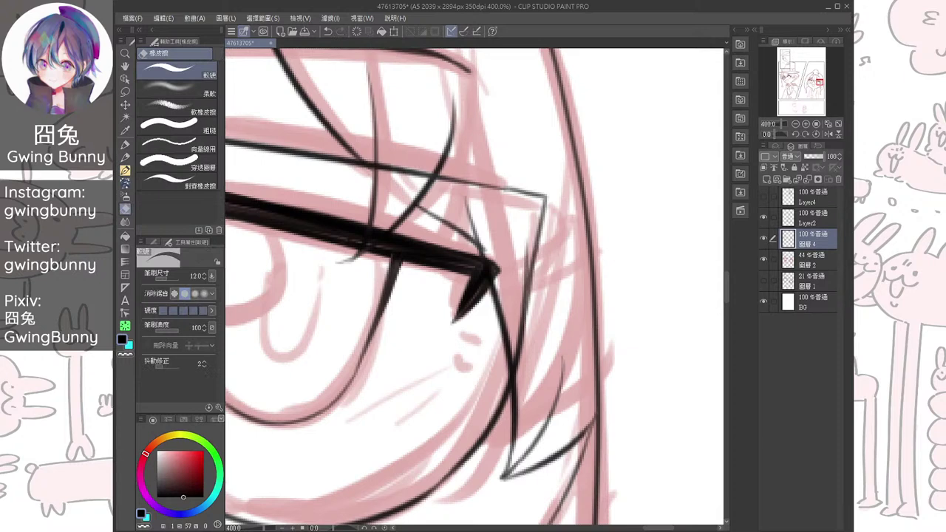
drag(524, 267, 515, 323)
key(b)
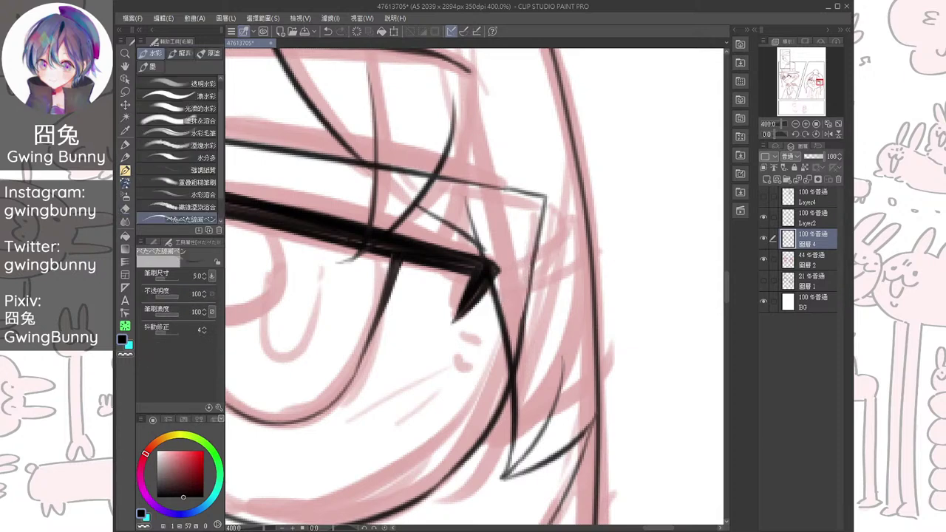
drag(545, 198, 521, 334)
scroll(521, 334, down, 8)
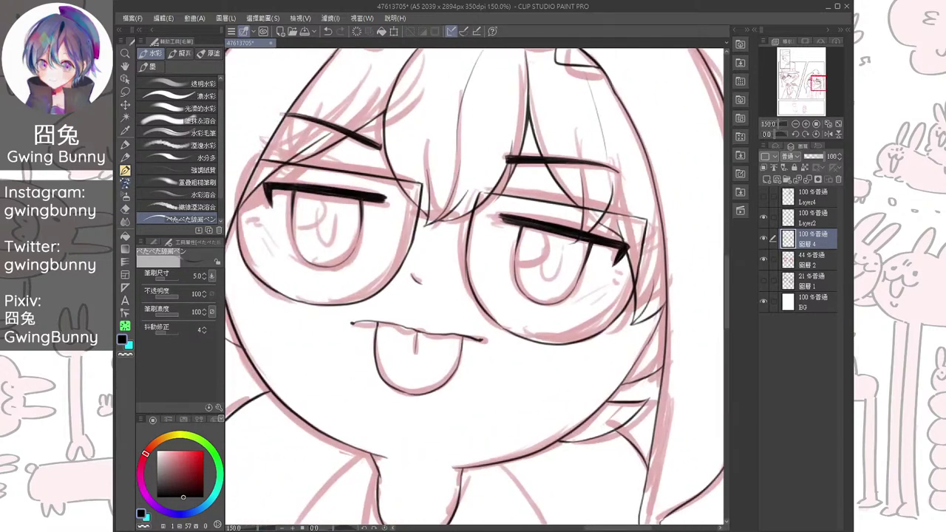
Close the inner top corner of the right lens where the top rim meets the inner side
scroll(477, 188, up, 5)
drag(471, 183, 505, 188)
scroll(477, 287, down, 4)
drag(475, 286, 481, 309)
drag(478, 75, 441, 154)
drag(476, 288, 441, 312)
key(ctrl+z)
Thicken the straight top rims of both glasses lenses with repeated strokes
drag(416, 97, 370, 236)
drag(397, 167, 359, 284)
drag(376, 224, 349, 319)
drag(371, 247, 348, 322)
mouse_move(361, 278)
mouse_down()
mouse_move(349, 320)
mouse_move(403, 124)
mouse_up()
drag(379, 206, 360, 280)
drag(377, 207, 355, 292)
drag(366, 254, 351, 307)
drag(364, 253, 334, 363)
drag(355, 296, 318, 424)
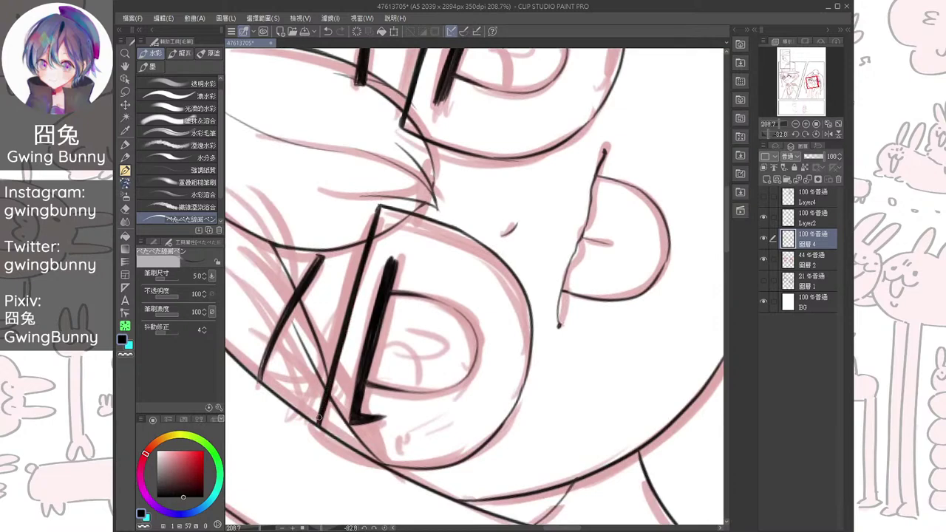
key(ctrl+at)
drag(540, 295, 407, 357)
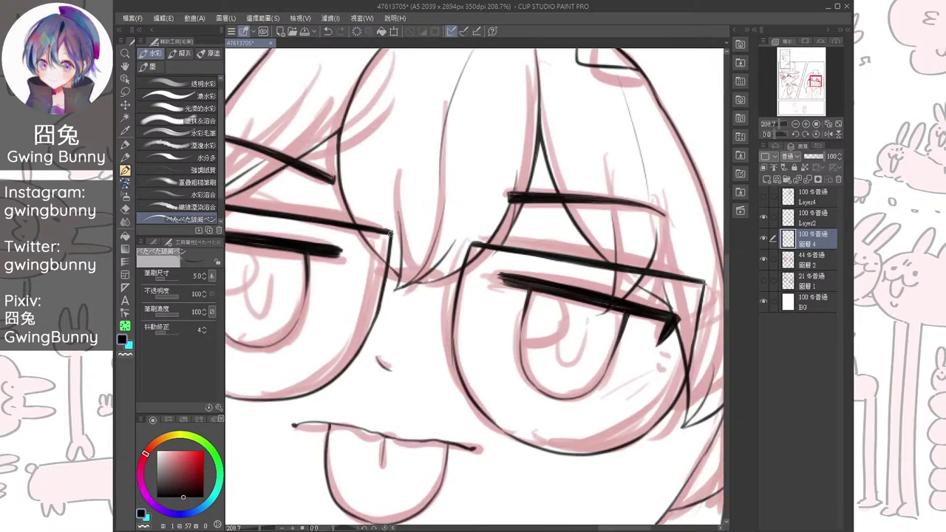
Ink the glasses bridge between the two lenses and thicken the lens edges where it attaches
mouse_move(389, 233)
mouse_down()
mouse_move(388, 290)
mouse_move(453, 297)
mouse_move(377, 232)
mouse_move(351, 267)
mouse_move(345, 304)
mouse_up()
scroll(385, 292, up, 2)
key(ctrl+z)
mouse_move(351, 267)
mouse_down()
mouse_move(345, 305)
mouse_move(421, 169)
mouse_up()
drag(363, 216, 360, 248)
drag(459, 226, 457, 255)
scroll(456, 255, down, 5)
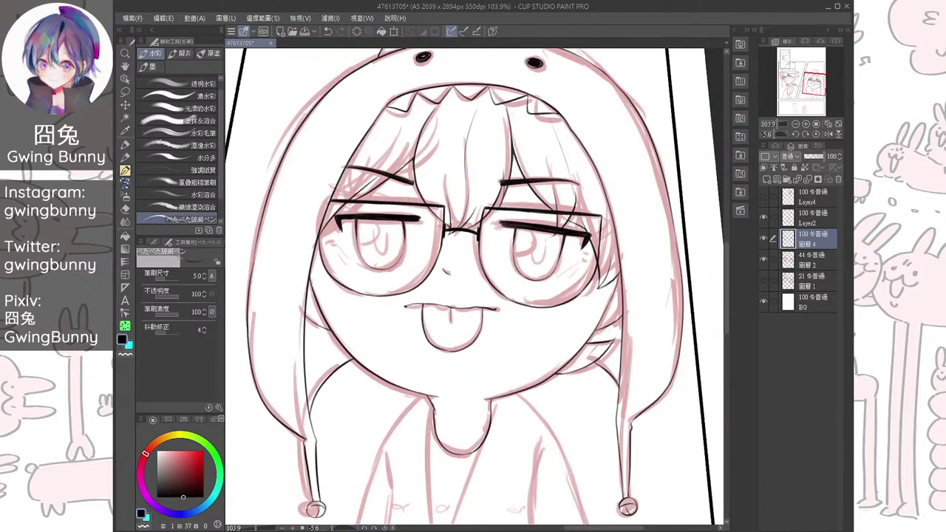
Ink the outer contour of the left shoulder and sleeve from the neckline down to the panel border
drag(458, 369, 484, 217)
drag(484, 296, 488, 260)
scroll(473, 229, up, 1)
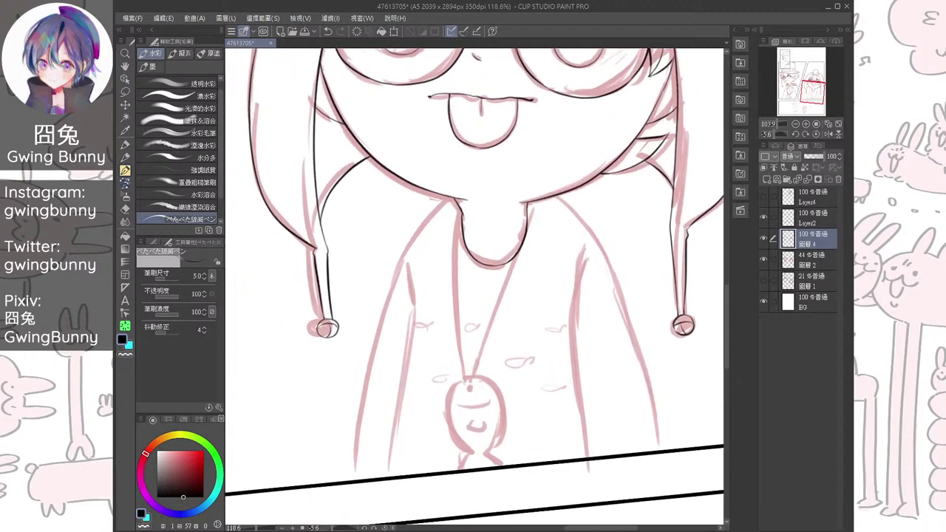
scroll(473, 286, down, 2)
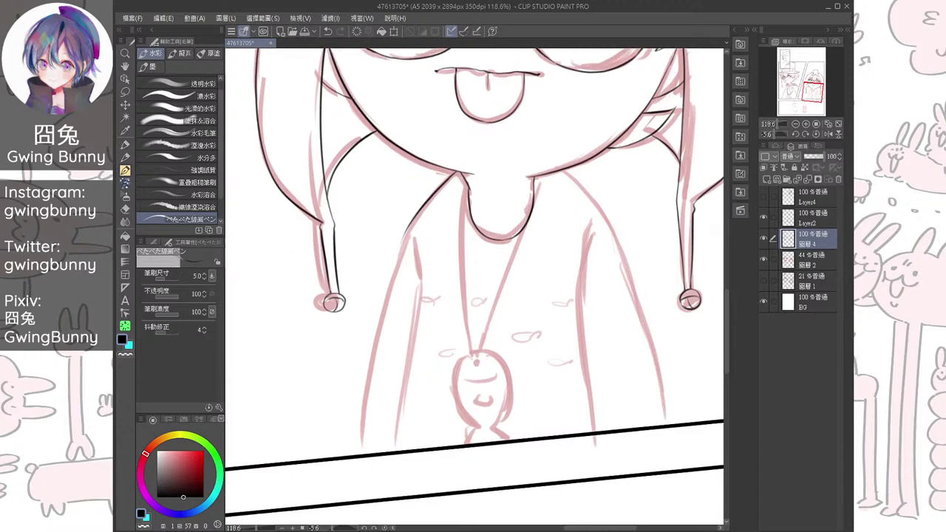
mouse_move(436, 178)
mouse_down()
mouse_move(399, 259)
mouse_move(371, 414)
mouse_up()
scroll(371, 414, down, 2)
key(ctrl+z)
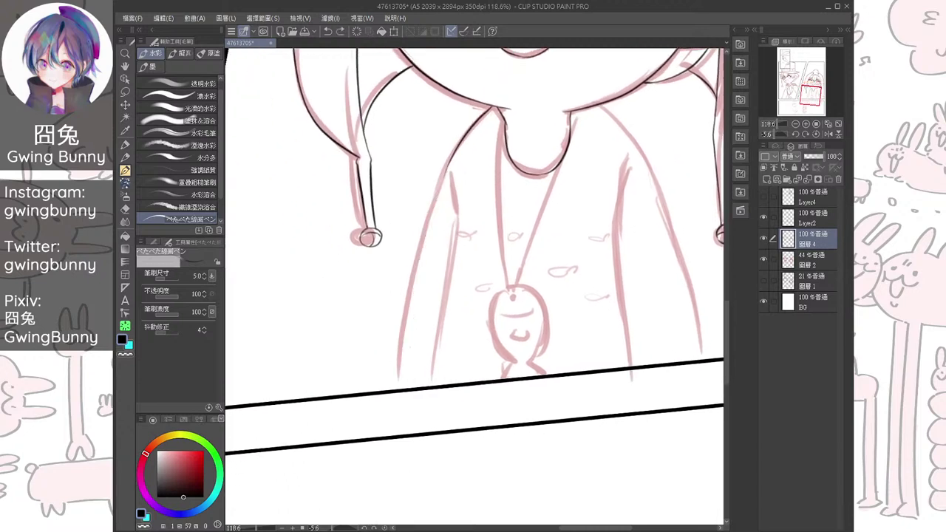
drag(443, 174, 401, 373)
scroll(401, 373, down, 2)
scroll(401, 354, up, 3)
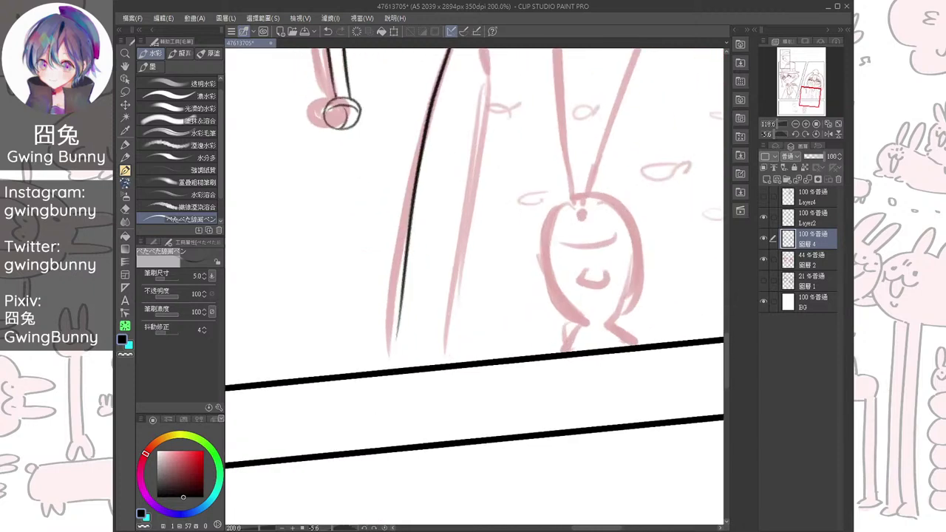
drag(401, 320, 392, 372)
drag(472, 222, 413, 417)
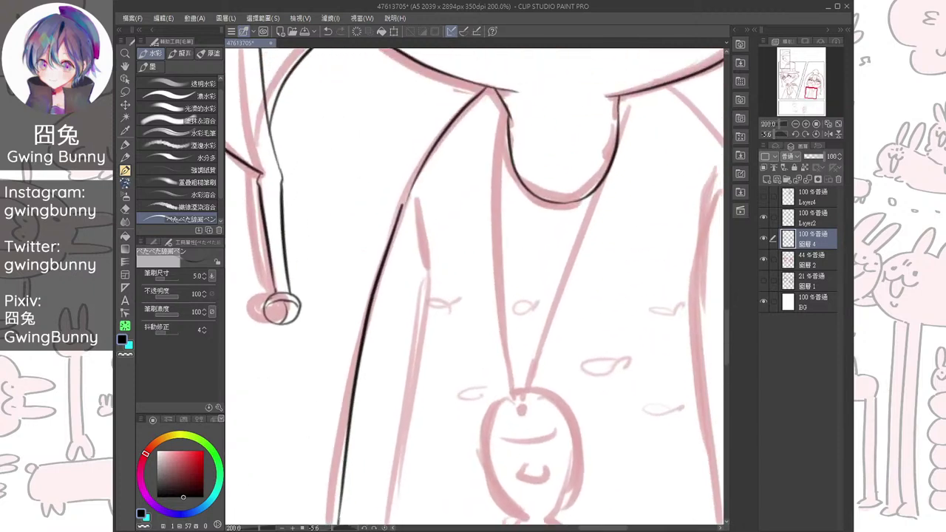
Erase the overlap in the left sleeve's outer contour and join the two line segments smoothly
key(e)
drag(395, 211, 389, 226)
key(b)
scroll(423, 222, down, 1)
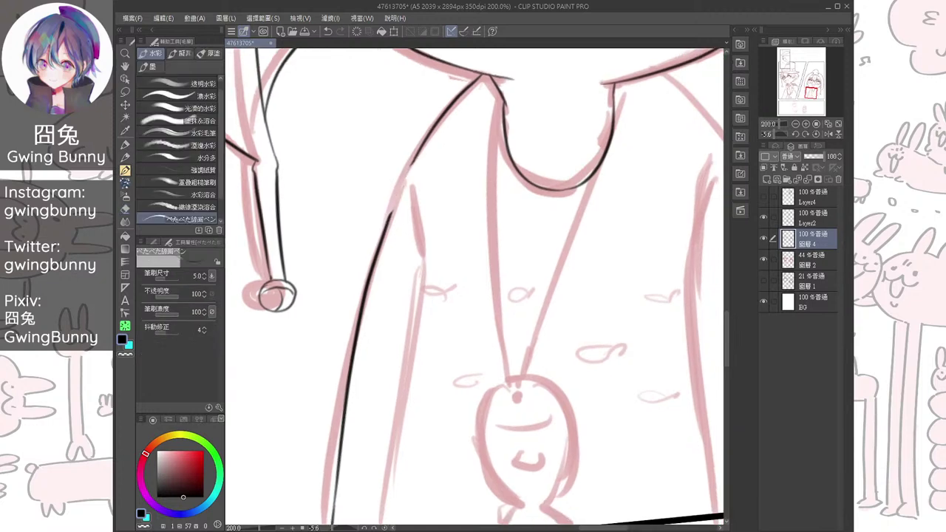
scroll(423, 215, up, 3)
drag(421, 288, 457, 302)
drag(412, 122, 382, 251)
drag(394, 177, 381, 264)
scroll(455, 240, down, 3)
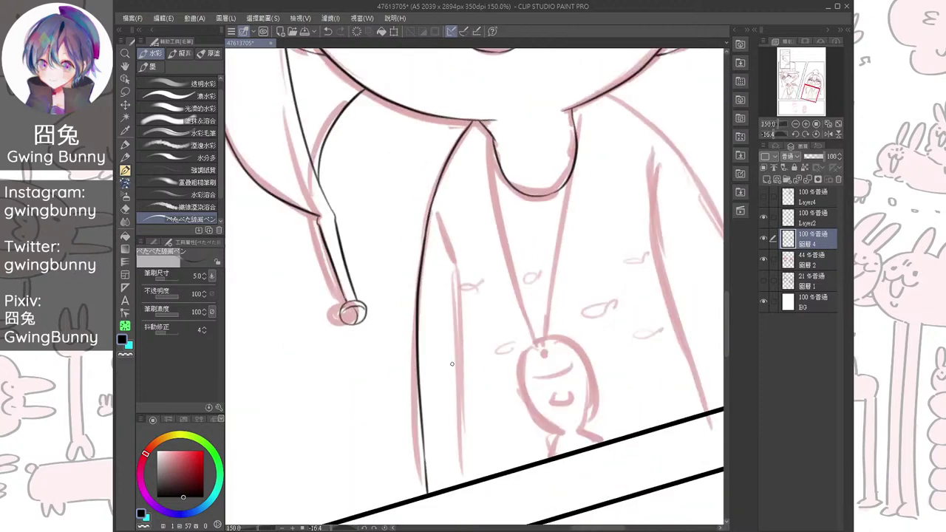
Ink the outer contour of the right shoulder and sleeve, starting below the chin
key(ctrl+at)
key(h)
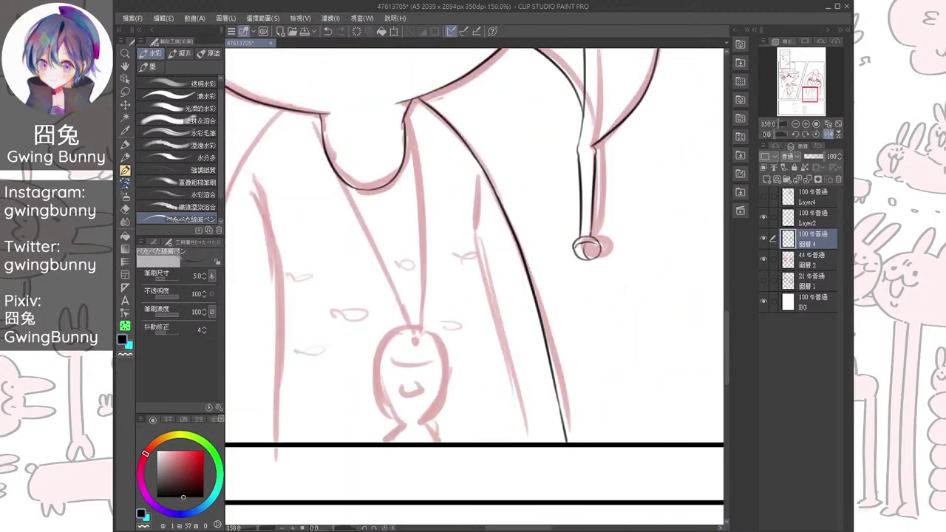
drag(429, 273, 493, 294)
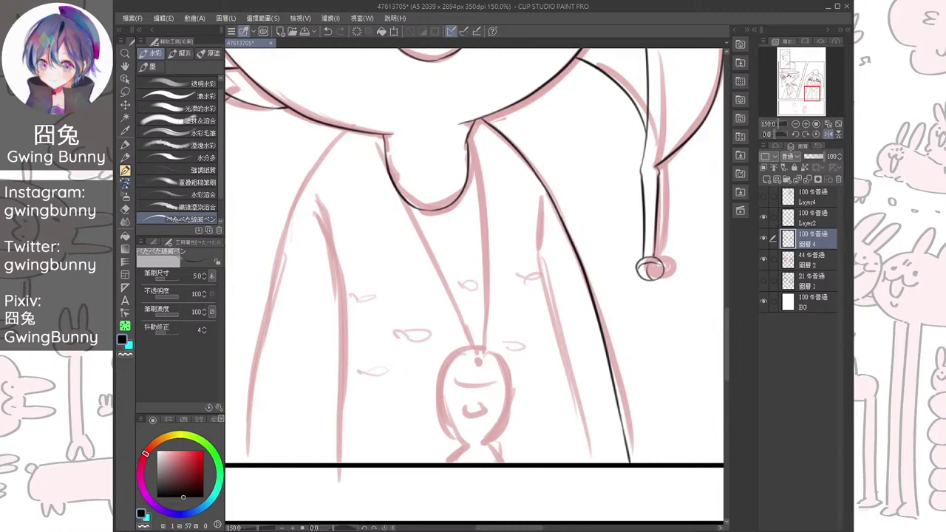
drag(429, 273, 499, 277)
drag(412, 136, 353, 250)
key(ctrl+z)
mouse_move(420, 133)
mouse_down()
mouse_move(357, 244)
mouse_move(313, 438)
mouse_up()
Redraw the lower end of the right sleeve's outer contour to the panel border and smooth the join higher up
scroll(363, 358, up, 3)
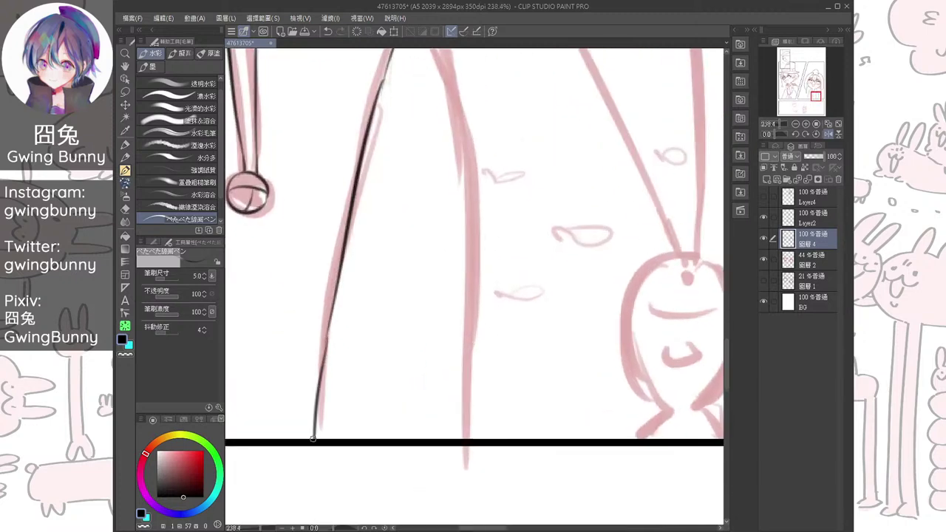
key(ctrl+z)
drag(326, 337, 311, 437)
drag(390, 214, 359, 376)
drag(359, 220, 341, 273)
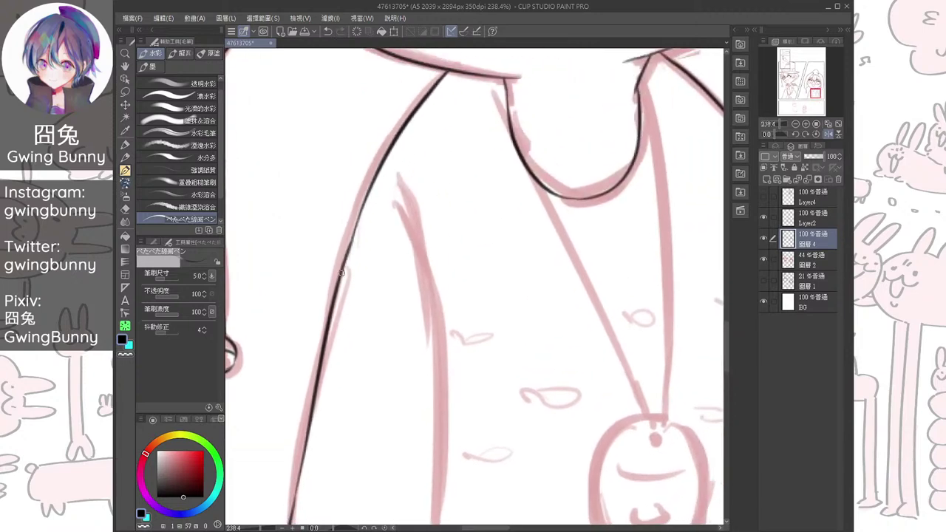
Ink the inner line of the right sleeve down to the panel border
key(h)
drag(473, 295, 441, 267)
key(minus)
key(ctrl+minus)
key(ctrl+minus)
key(asciicircum)
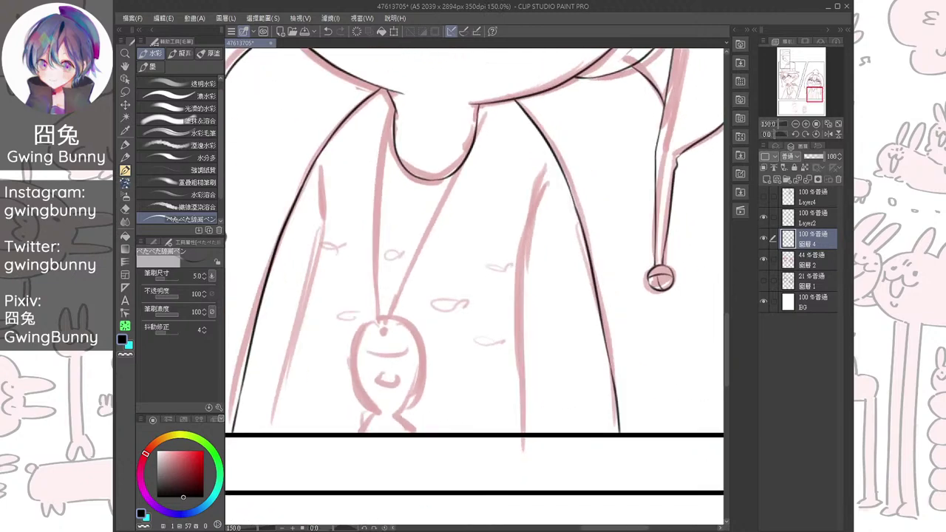
mouse_move(539, 161)
mouse_down()
mouse_move(517, 279)
mouse_move(521, 416)
mouse_up()
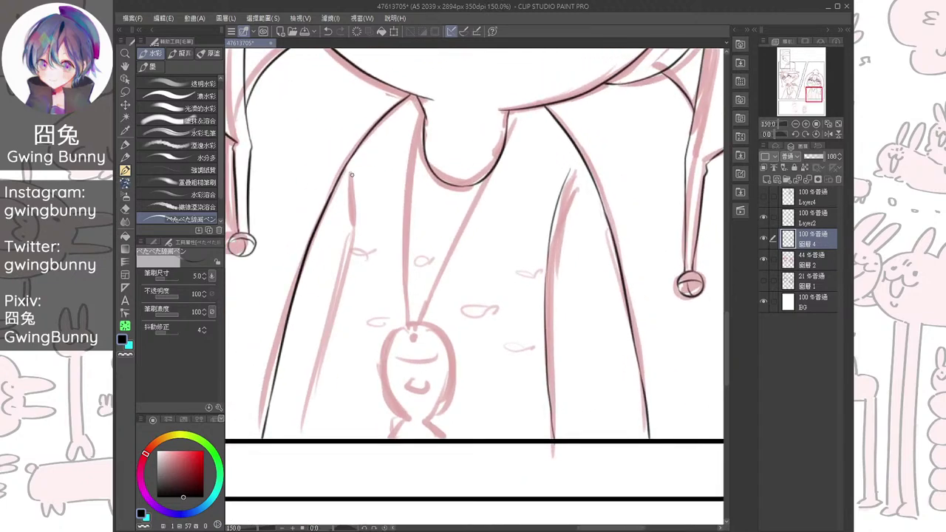
Ink the inner line of the left sleeve as a short upper fold and a long lower stroke
key(ctrl+z)
drag(349, 175, 347, 241)
key(ctrl+z)
mouse_move(349, 172)
mouse_down()
mouse_move(351, 239)
mouse_move(304, 431)
mouse_move(341, 382)
mouse_up()
key(ctrl+z)
mouse_move(384, 195)
mouse_down()
mouse_move(334, 395)
mouse_move(235, 487)
mouse_up()
Ink the left cord of the necklace from the neckline down to the fish pendant
drag(353, 198, 344, 360)
key(ctrl+z)
drag(357, 152, 345, 367)
key(ctrl+z)
drag(359, 164, 341, 382)
mouse_move(445, 165)
mouse_down()
mouse_move(368, 370)
mouse_move(380, 353)
mouse_up()
key(ctrl+z)
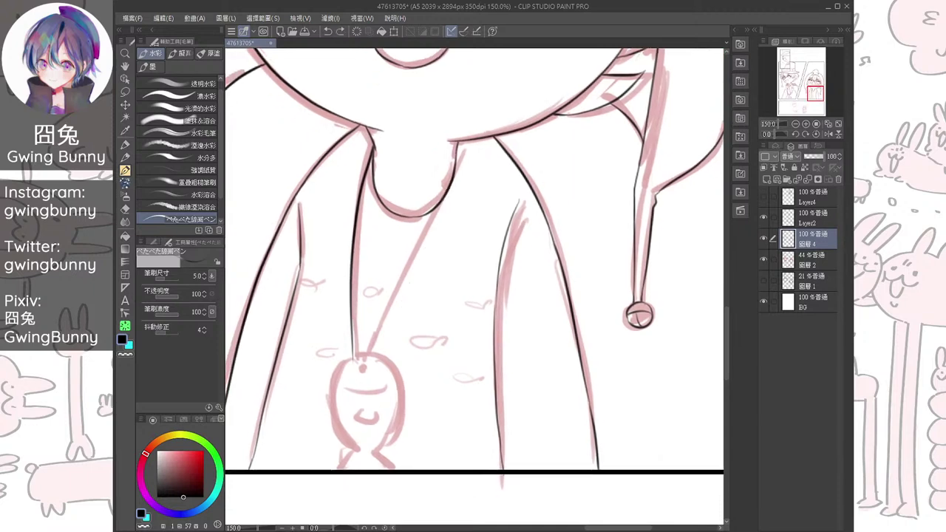
drag(453, 154, 364, 363)
key(ctrl+z)
drag(453, 164, 377, 355)
key(ctrl+z)
Ink the right cord of the necklace from the neckline down to the fish pendant
key(h)
drag(583, 369, 390, 386)
scroll(385, 273, up, 1)
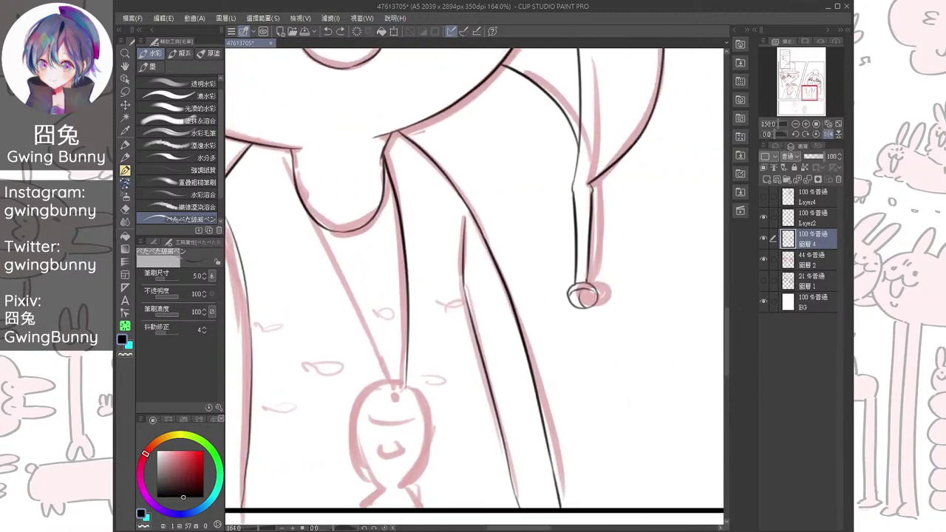
drag(294, 169, 385, 388)
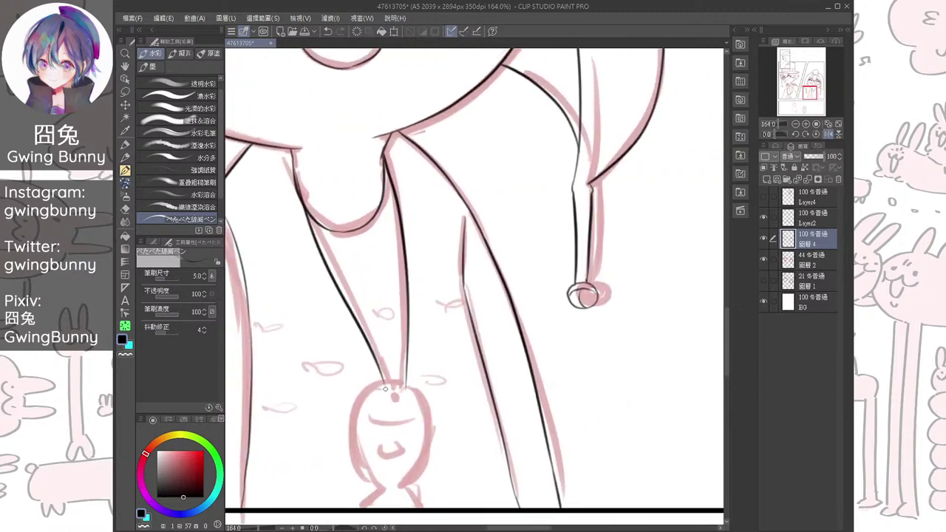
Clean up the right side of the neckline where the necklace cord meets it
key(h)
drag(664, 199, 495, 272)
scroll(526, 239, up, 7)
key(b)
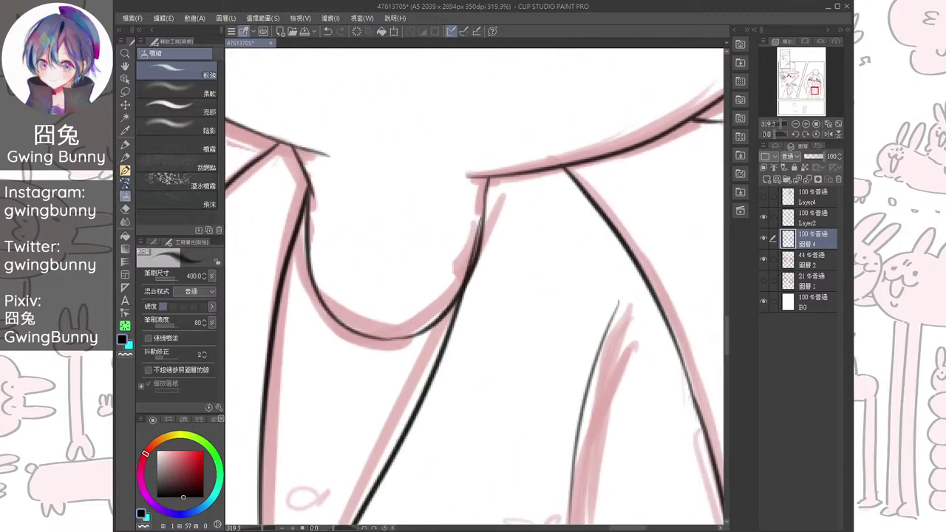
key(ctrl+z)
key(e)
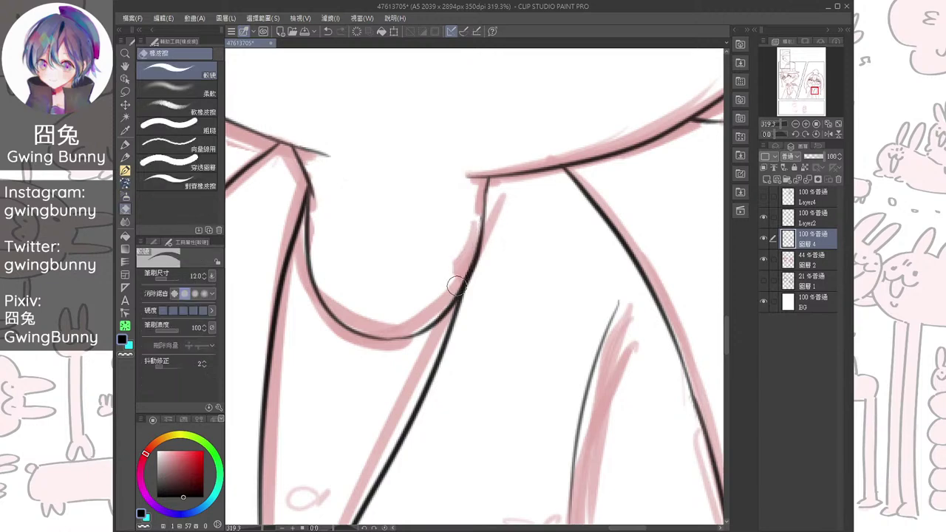
key(b)
mouse_move(484, 189)
mouse_down()
mouse_move(476, 253)
mouse_move(524, 128)
mouse_up()
mouse_move(478, 253)
mouse_down()
mouse_move(497, 133)
mouse_move(509, 148)
mouse_move(507, 134)
mouse_up()
scroll(474, 286, down, 2)
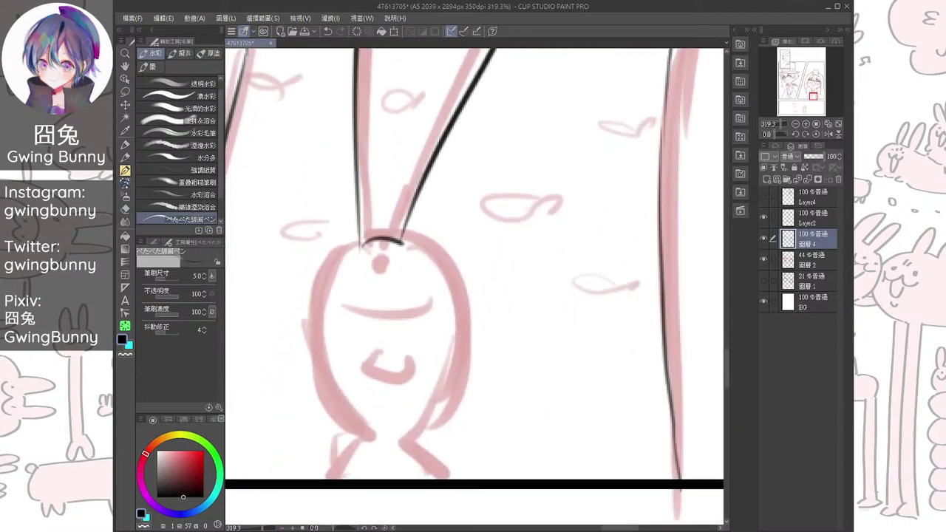
Ink the rounded body outline of the fish pendant, leaving it open at the tail
mouse_move(348, 418)
mouse_down()
mouse_move(440, 401)
mouse_move(405, 443)
mouse_up()
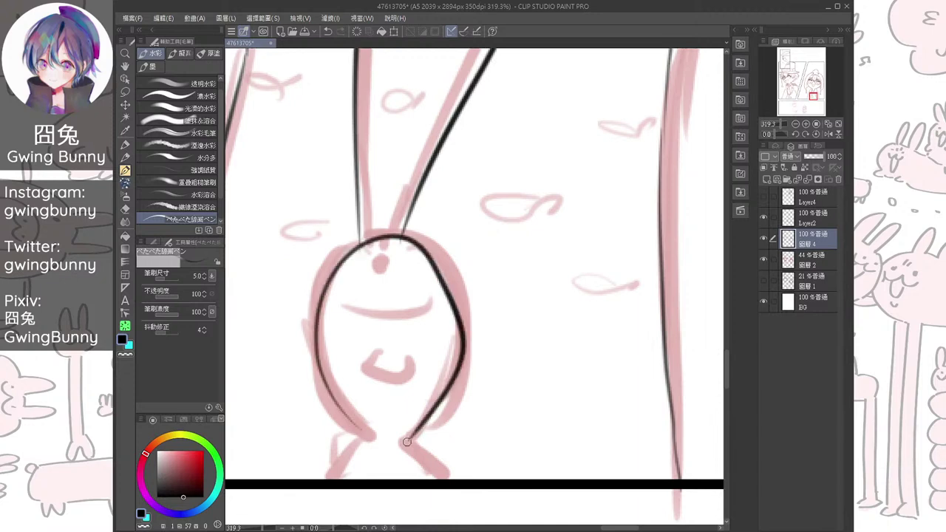
scroll(405, 444, down, 2)
key(ctrl+z)
mouse_move(349, 397)
mouse_down()
mouse_move(361, 204)
mouse_move(388, 403)
mouse_up()
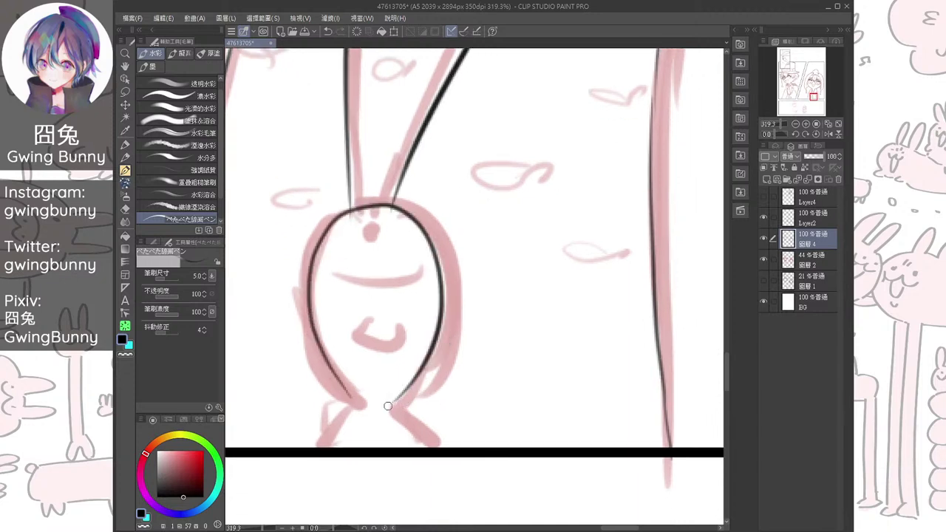
Ink the fish pendant's tail with flared sides, a closed end and short inner rays
scroll(388, 402, down, 2)
drag(349, 374, 325, 418)
drag(385, 375, 405, 417)
mouse_move(323, 413)
mouse_down()
mouse_move(353, 425)
mouse_move(388, 423)
mouse_up()
drag(388, 376, 353, 425)
drag(379, 402, 383, 419)
Ink the pointed fin on the fish pendant's left side and the curved line across its head
drag(300, 248, 304, 312)
key(ctrl+z)
drag(300, 257, 317, 322)
key(ctrl+z)
drag(299, 257, 313, 322)
drag(325, 240, 410, 231)
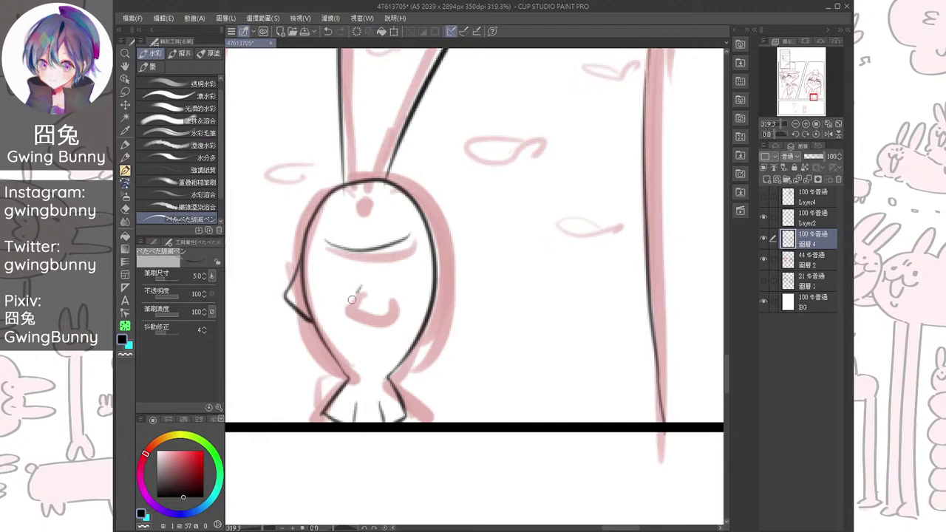
Ink the fish pendant's front fin and filled black eye, and join both necklace cords to the top of its head
mouse_move(360, 288)
mouse_down()
mouse_move(390, 313)
mouse_move(392, 287)
mouse_up()
drag(367, 201, 386, 266)
key(e)
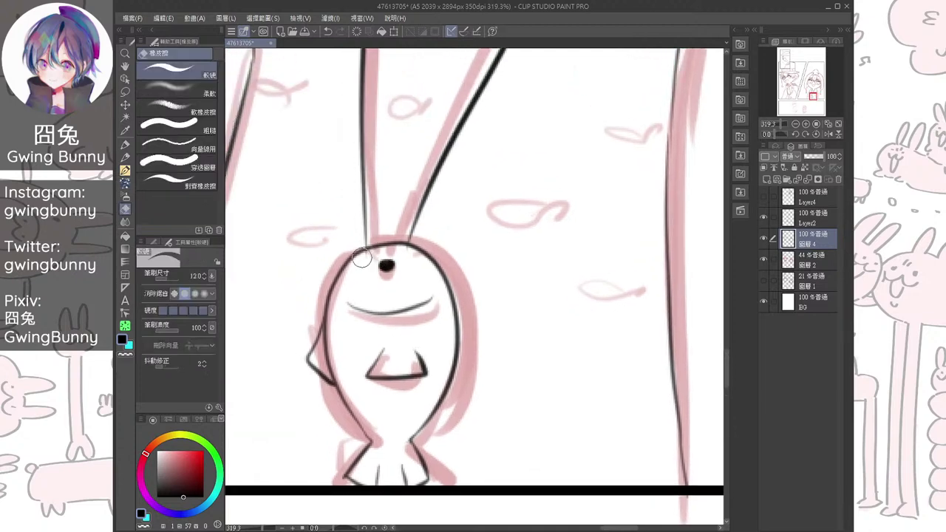
key(b)
drag(363, 219, 365, 244)
drag(415, 218, 406, 243)
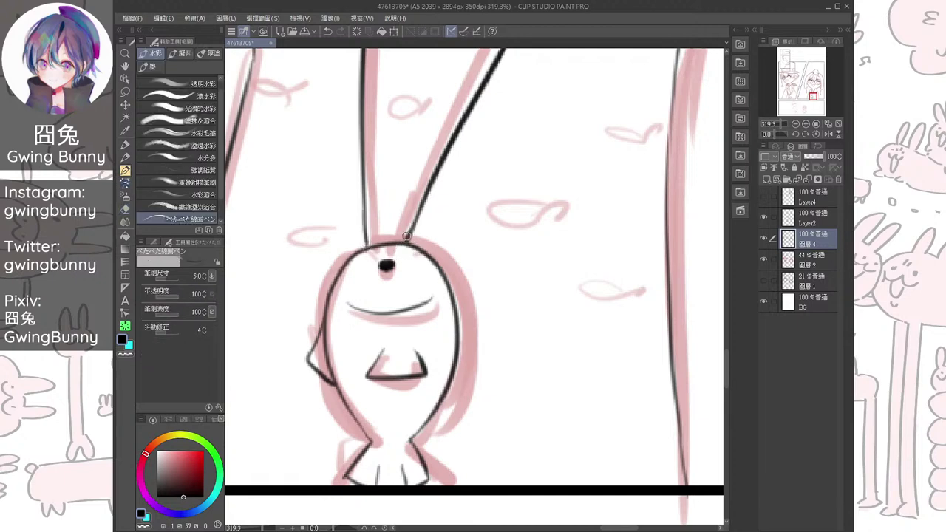
scroll(439, 357, down, 4)
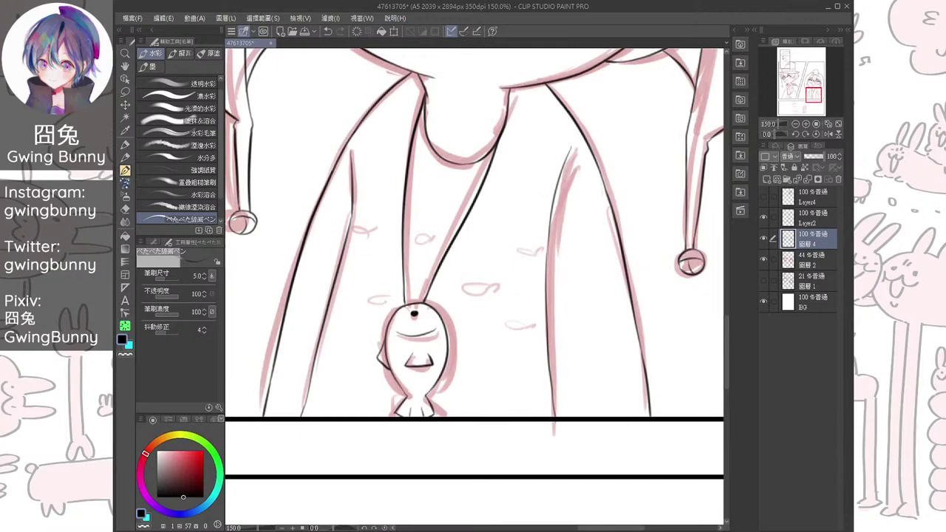
Reinforce the ink where the cheek outline joins the hood edge on the left side of the face
scroll(548, 291, down, 4)
drag(510, 214, 473, 375)
scroll(362, 281, up, 5)
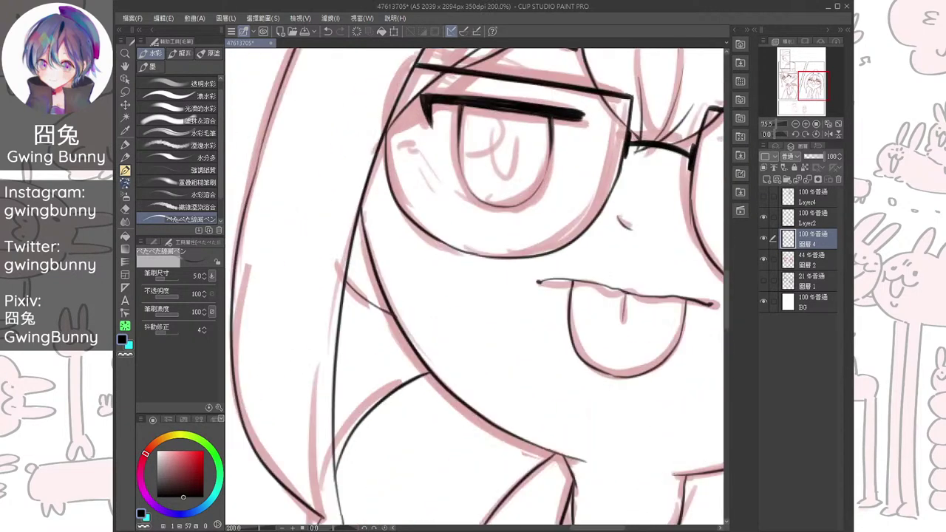
drag(347, 182, 342, 207)
drag(366, 338, 406, 359)
Retrace the right cheek outline beside the hood and ink a thin curve in the gap, undoing the stray stroke
mouse_move(665, 295)
mouse_down()
mouse_move(517, 254)
mouse_move(237, 311)
mouse_up()
drag(473, 288, 402, 286)
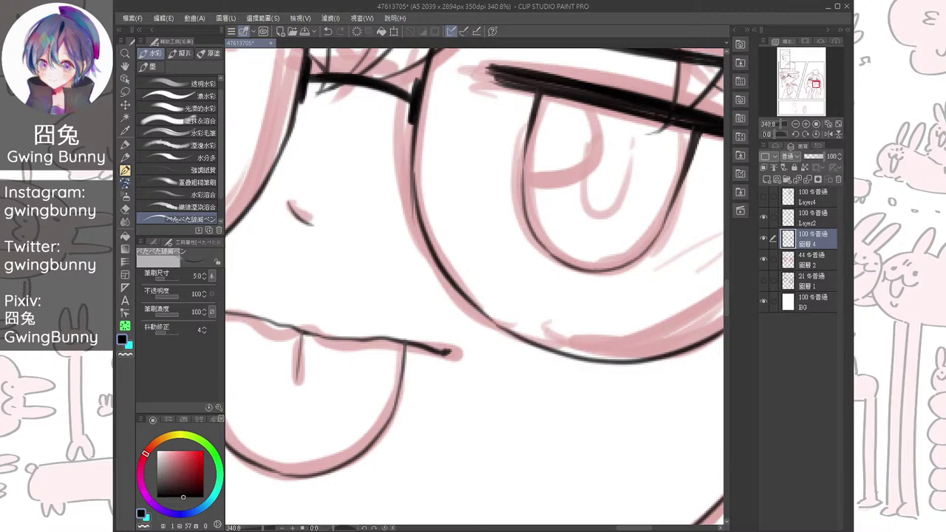
drag(591, 251, 268, 241)
scroll(573, 291, up, 1)
drag(539, 255, 518, 313)
mouse_move(535, 274)
mouse_down()
mouse_move(512, 326)
mouse_move(537, 320)
mouse_move(539, 333)
mouse_move(562, 290)
mouse_move(495, 350)
mouse_up()
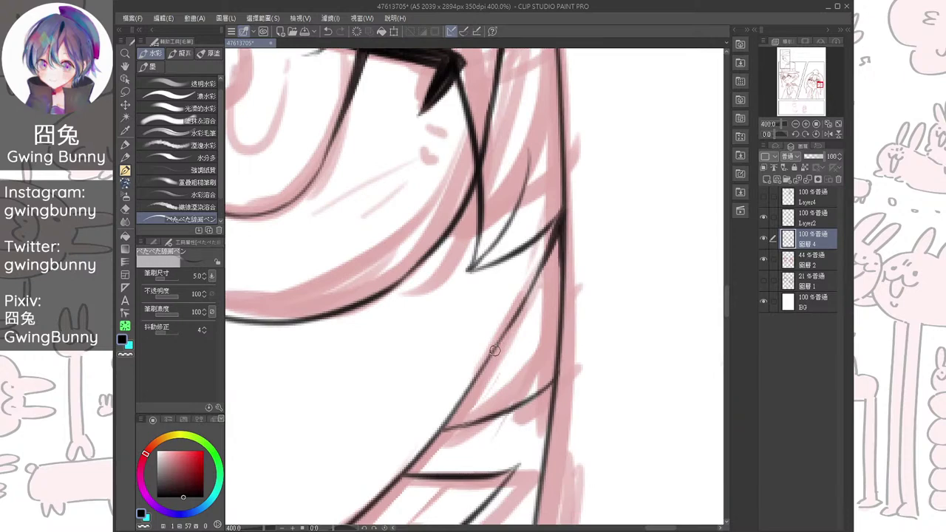
drag(551, 312, 540, 314)
drag(560, 279, 491, 383)
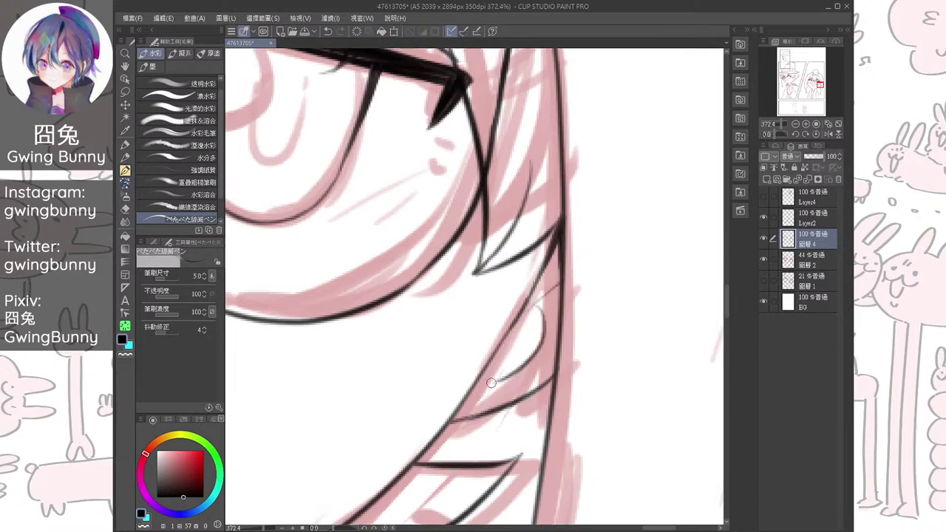
key(ctrl+z)
Add a thin curved line between the left cheek and the hood edge
mouse_move(540, 300)
mouse_down()
mouse_move(495, 374)
mouse_move(480, 303)
mouse_move(628, 311)
mouse_up()
drag(414, 288, 637, 309)
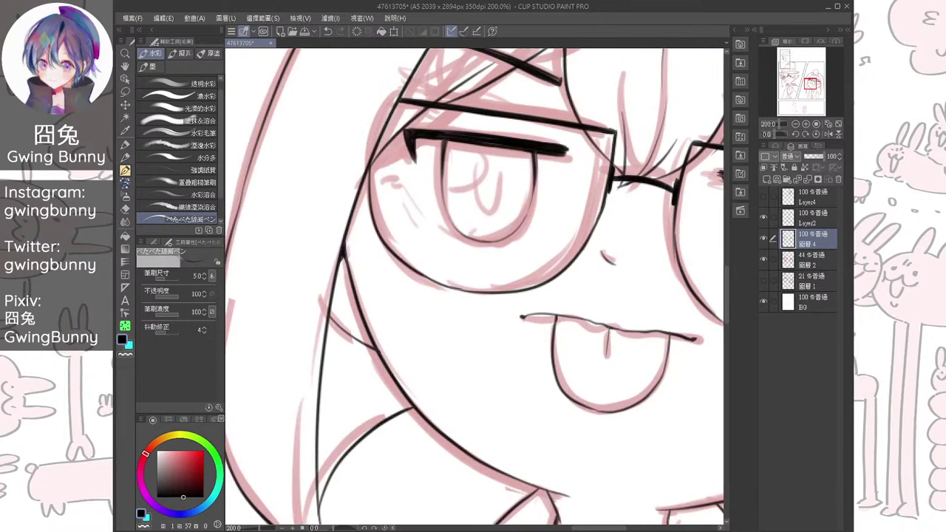
drag(344, 274, 358, 316)
Ink short dashes and a thin diagonal shine line under the outer corner of the right eye, inside the lens
scroll(487, 318, down, 2)
mouse_move(488, 318)
mouse_down()
mouse_move(469, 325)
mouse_move(434, 303)
mouse_up()
drag(554, 317, 555, 299)
scroll(552, 280, up, 2)
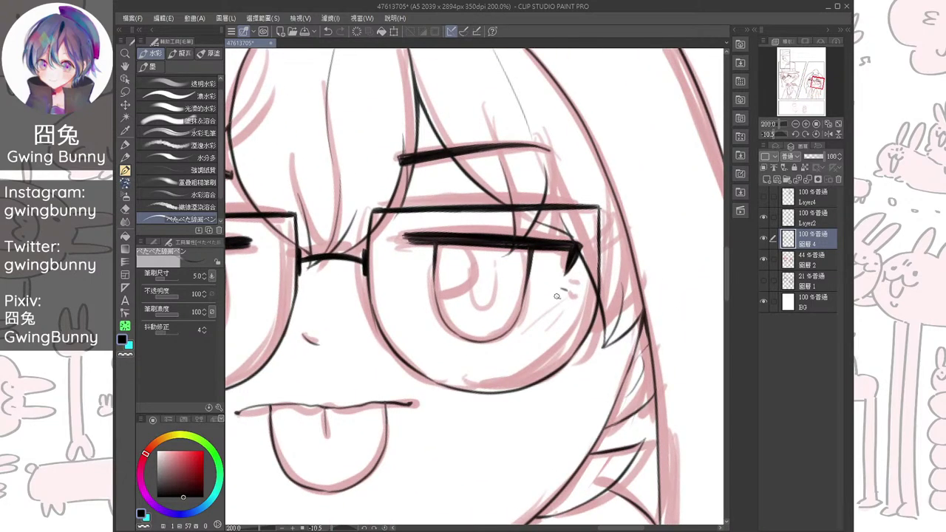
mouse_move(558, 303)
mouse_down()
mouse_move(510, 336)
mouse_move(527, 334)
mouse_up()
mouse_move(414, 336)
mouse_down()
mouse_move(587, 320)
mouse_move(367, 356)
mouse_up()
mouse_move(507, 322)
mouse_down()
mouse_move(550, 321)
mouse_move(480, 357)
mouse_up()
key(ctrl+z)
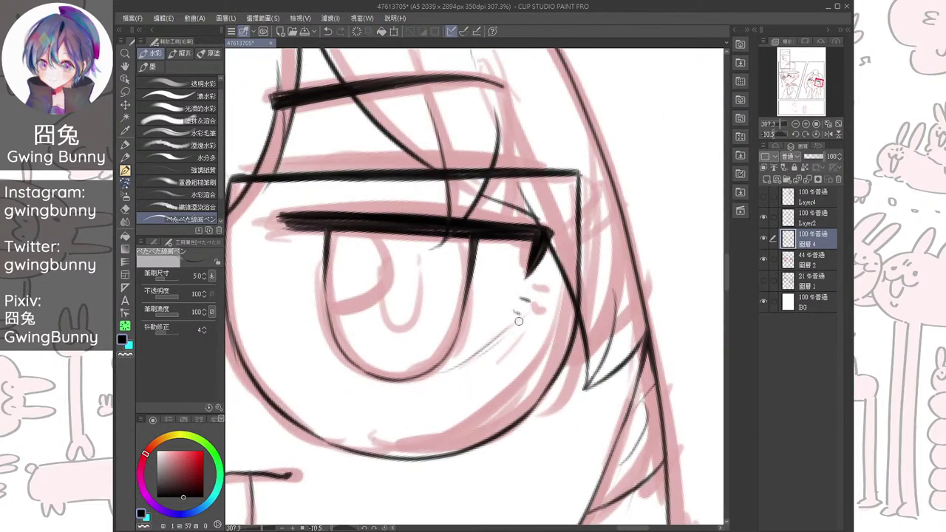
Ink matching short dashes and thin diagonal shine lines inside the left lens
drag(414, 332, 677, 282)
drag(354, 295, 657, 281)
mouse_move(370, 257)
mouse_down()
mouse_move(382, 253)
mouse_move(381, 267)
mouse_move(415, 212)
mouse_move(413, 302)
mouse_up()
mouse_move(389, 226)
mouse_down()
mouse_move(409, 303)
mouse_move(324, 331)
mouse_up()
Examine the line art of the face, chin and neckline in rotated and mirrored views
key(ctrl+minus)
drag(414, 244, 399, 277)
drag(532, 310, 429, 288)
drag(591, 295, 586, 266)
drag(486, 317, 567, 310)
drag(443, 310, 614, 310)
mouse_move(424, 327)
mouse_down()
mouse_move(438, 333)
mouse_move(395, 334)
mouse_up()
drag(525, 332, 436, 102)
drag(462, 301, 569, 300)
mouse_move(350, 294)
mouse_down()
mouse_move(369, 322)
mouse_move(380, 226)
mouse_up()
mouse_move(363, 283)
mouse_down()
mouse_move(391, 312)
mouse_move(323, 266)
mouse_up()
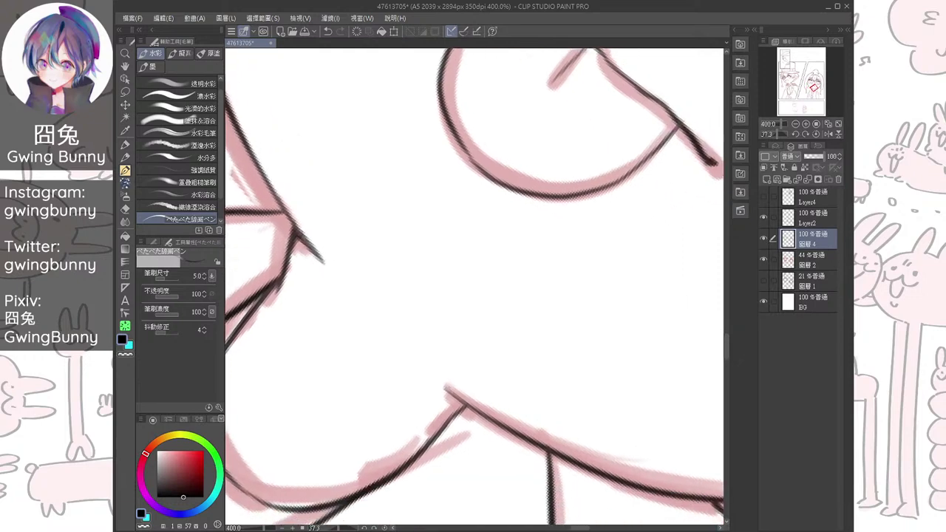
drag(453, 399, 517, 473)
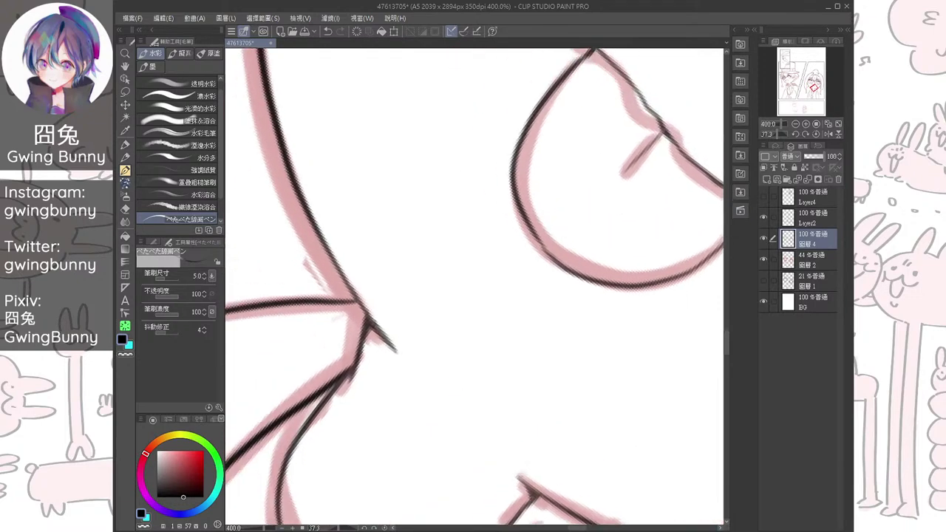
drag(443, 274, 513, 355)
key(ctrl+minus)
key(ctrl+minus)
mouse_move(517, 295)
mouse_down()
mouse_move(479, 278)
mouse_move(429, 280)
mouse_up()
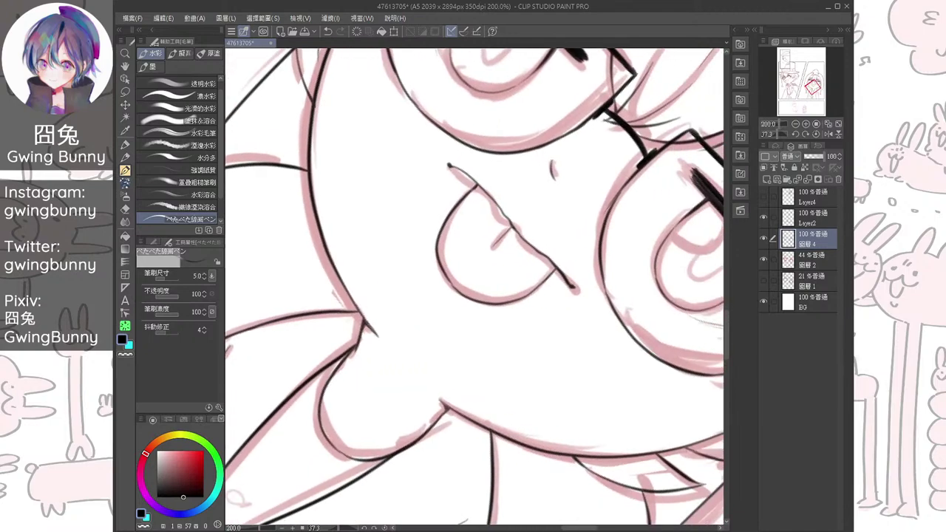
drag(517, 414, 559, 391)
key(h)
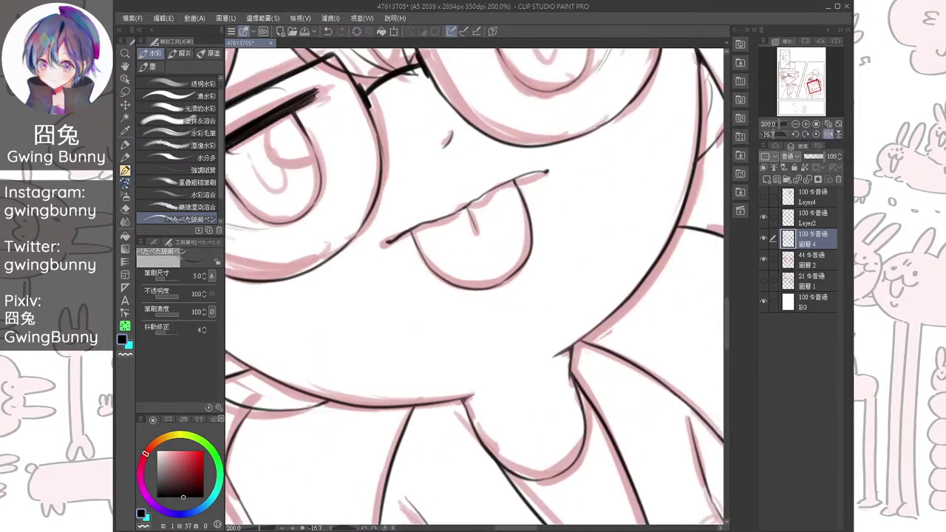
drag(576, 288, 528, 375)
drag(443, 251, 482, 351)
drag(375, 305, 421, 304)
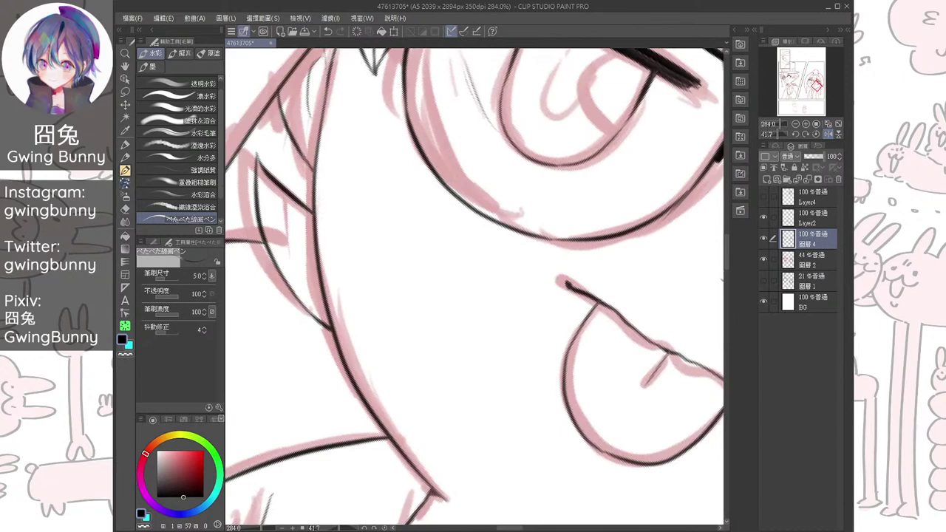
Touch up the pointed hair lock beside the right cheek and undo the last stroke
drag(255, 152, 262, 167)
drag(319, 139, 309, 330)
drag(337, 83, 310, 206)
drag(311, 319, 338, 417)
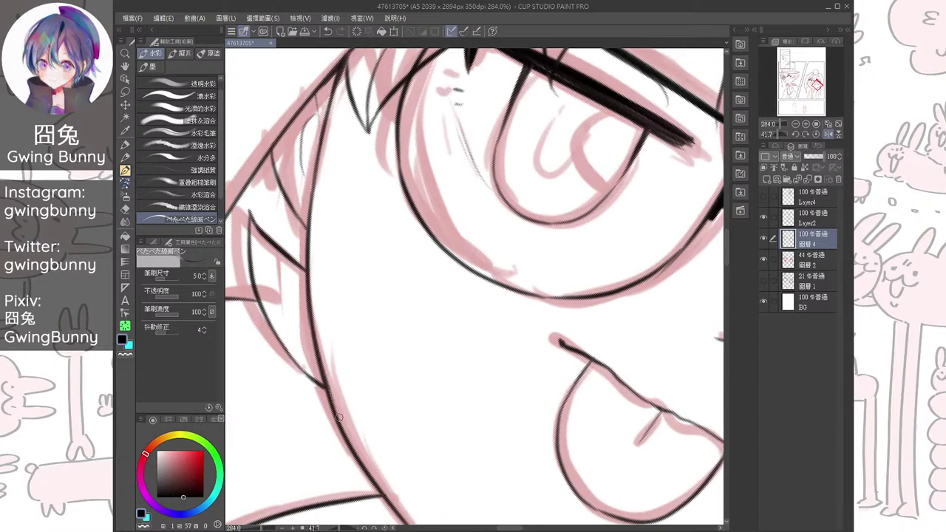
key(ctrl+z)
scroll(403, 326, down, 1)
key(h)
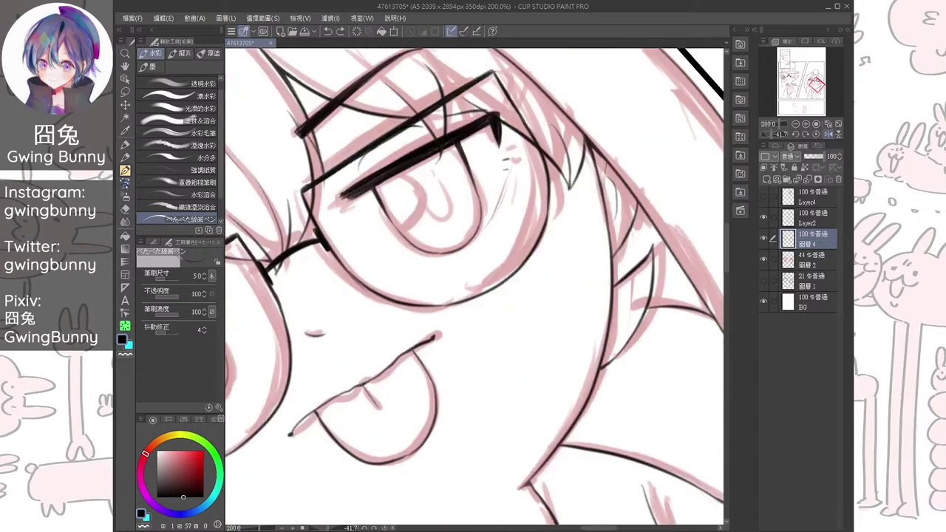
Extend the inner line of the left sleeve down to the panel's lower border
mouse_move(563, 222)
mouse_down()
mouse_move(582, 262)
mouse_move(557, 241)
mouse_up()
scroll(563, 262, down, 3)
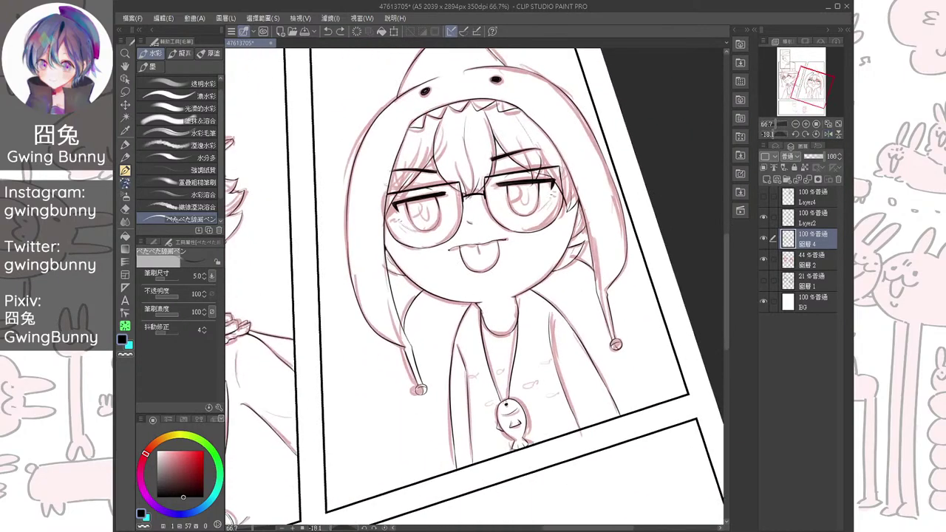
key(ctrl+at)
drag(445, 414, 528, 293)
scroll(529, 293, up, 3)
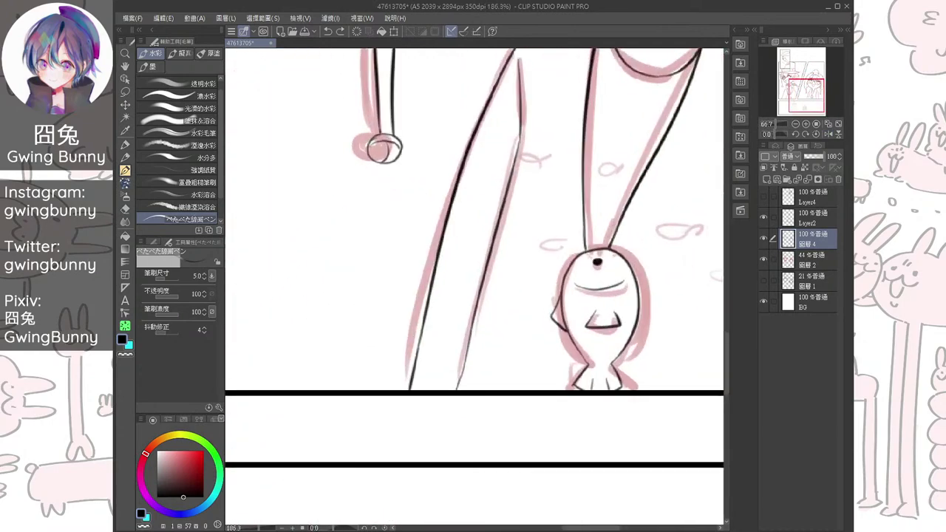
drag(466, 347, 450, 397)
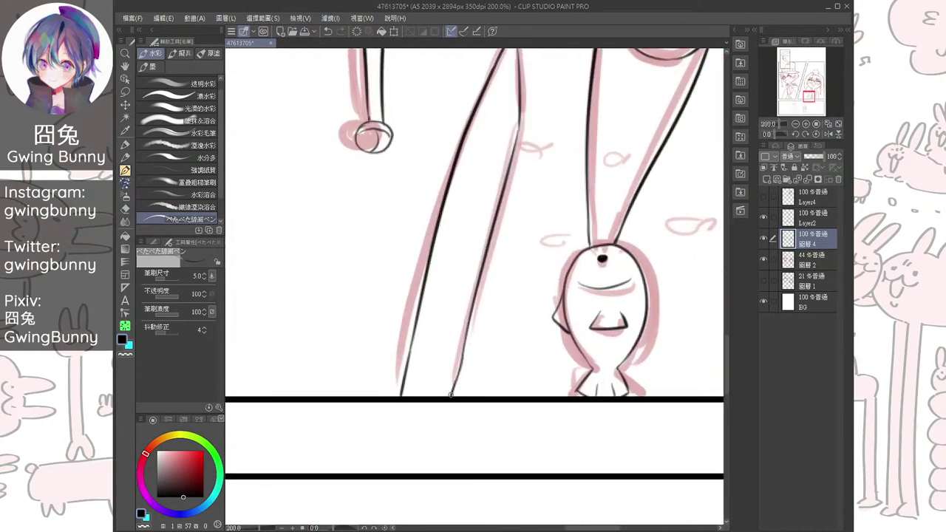
Extend the inner line of the right sleeve down to the panel's lower border
drag(592, 296, 306, 291)
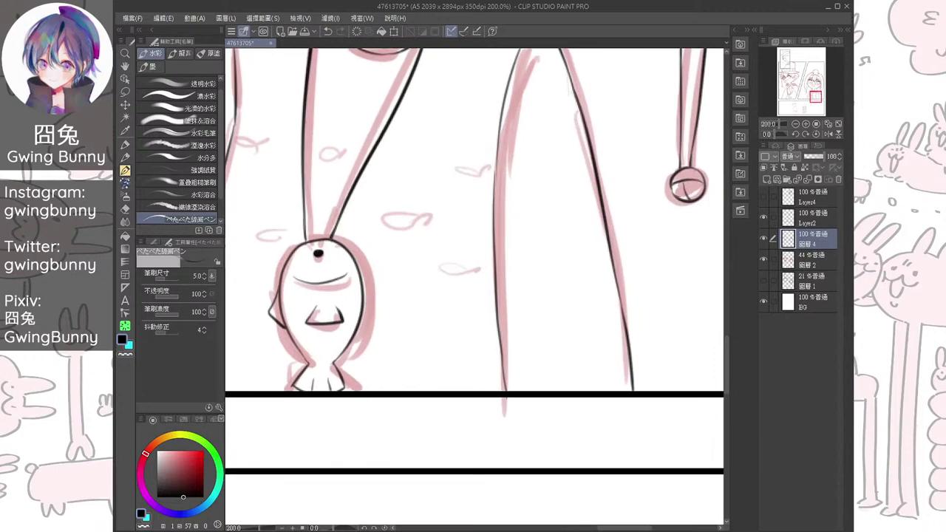
drag(505, 382, 507, 391)
drag(502, 362, 502, 380)
drag(561, 215, 567, 312)
scroll(567, 312, down, 2)
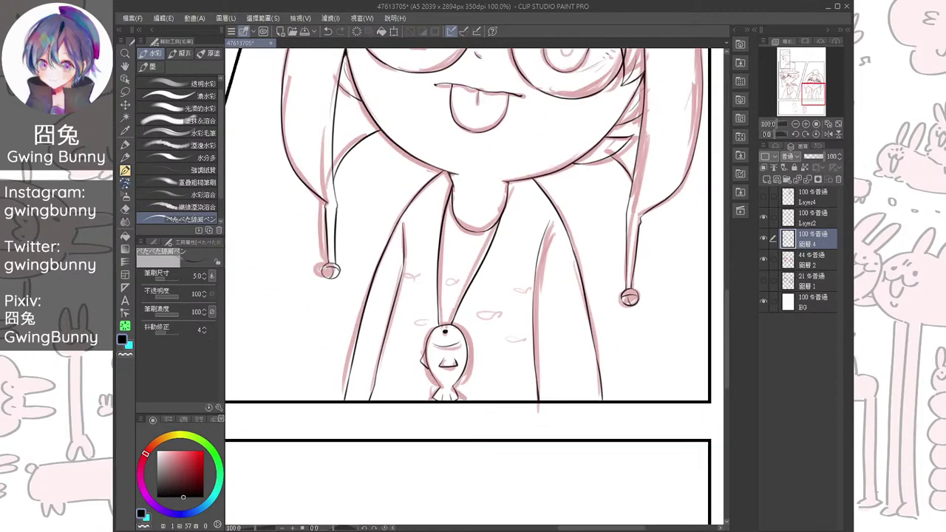
Check the page's line art with the red sketch layer hidden, and turn on both sketch layers, 圖層 2 and 圖層 1
click(763, 260)
drag(472, 251, 482, 386)
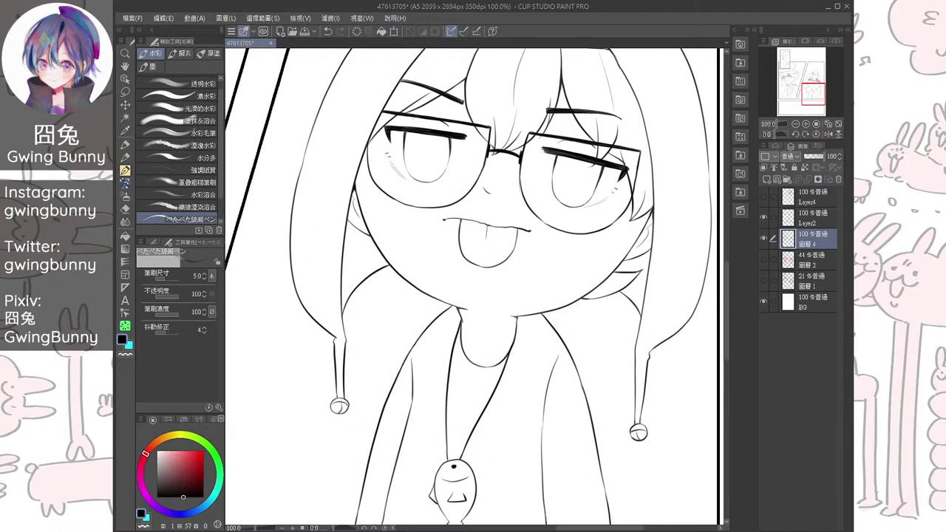
key(ctrl+0)
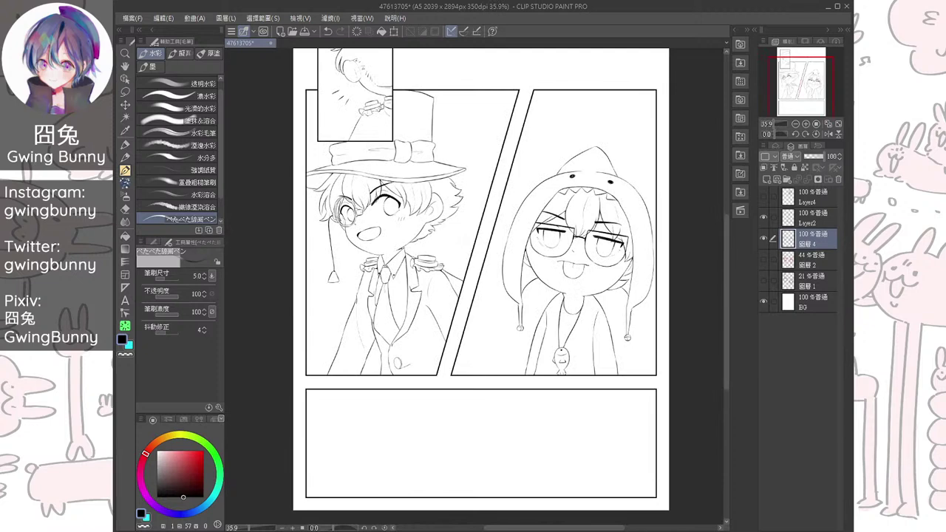
click(763, 260)
click(763, 281)
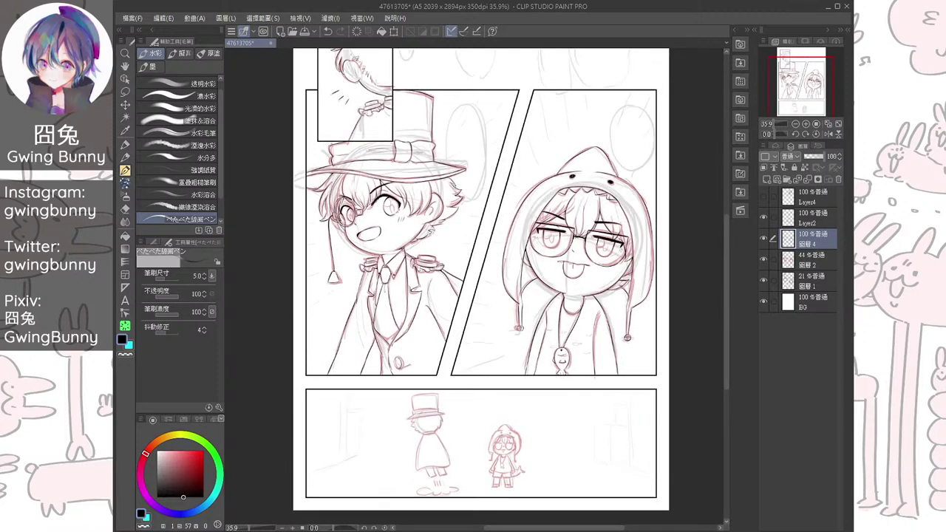
Ink the slanted top-hat brim of the small floating figure in the bottom panel
drag(436, 433, 456, 324)
scroll(456, 323, up, 6)
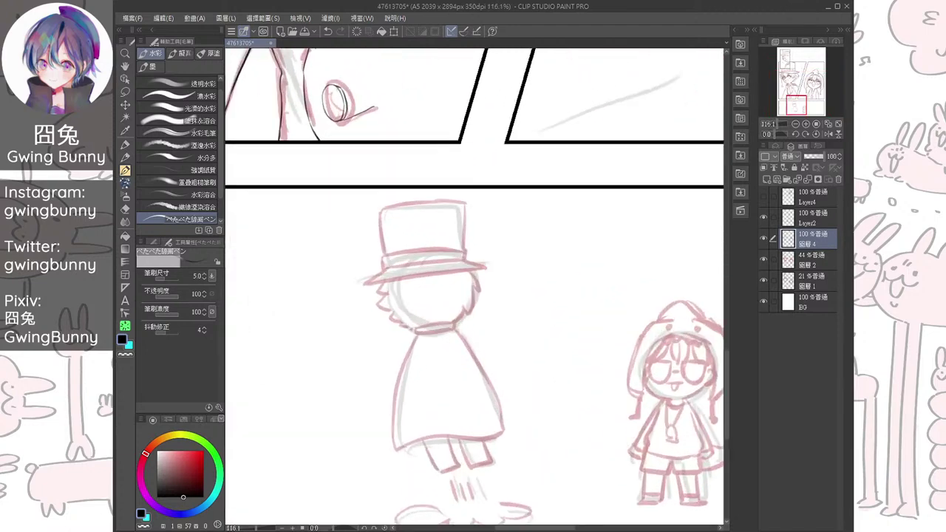
scroll(434, 274, up, 3)
drag(434, 273, 429, 292)
scroll(430, 322, up, 2)
mouse_move(306, 303)
mouse_down()
mouse_move(274, 360)
mouse_move(529, 201)
mouse_up()
mouse_move(473, 238)
mouse_down()
mouse_move(534, 198)
mouse_move(479, 201)
mouse_move(506, 206)
mouse_up()
Ink the band of the small figure's top hat with its short ends and its upper and lower edges
mouse_move(300, 254)
mouse_down()
mouse_move(322, 212)
mouse_move(500, 179)
mouse_up()
scroll(499, 180, up, 2)
key(ctrl+z)
mouse_move(258, 244)
mouse_down()
mouse_move(501, 191)
mouse_move(537, 221)
mouse_up()
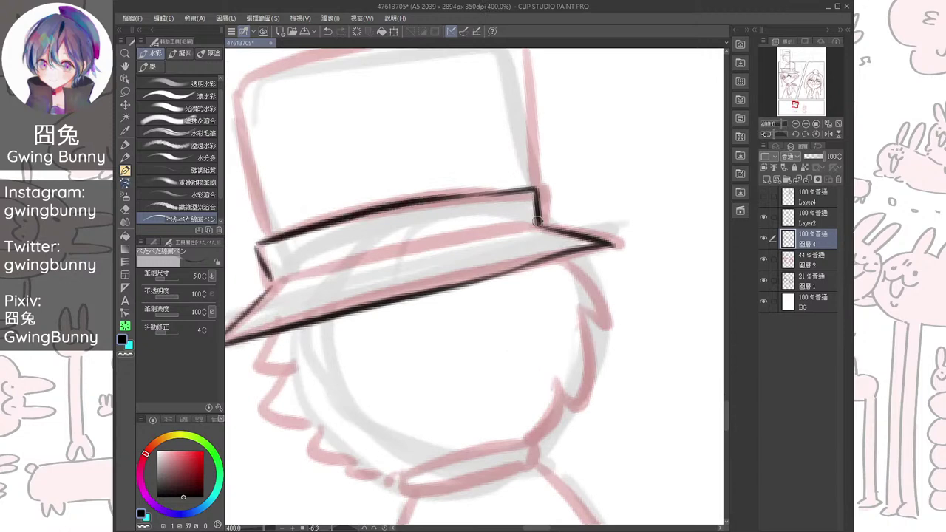
drag(271, 282, 539, 224)
Ink the sides and curved top edge of the small top hat's crown
drag(509, 244, 539, 350)
drag(263, 198, 294, 352)
mouse_move(258, 199)
mouse_down()
mouse_move(546, 140)
mouse_move(562, 297)
mouse_move(596, 127)
mouse_up()
Ink the spiky hair under the hat on both sides of the small figure's head, mirroring the view for the second side
mouse_move(335, 274)
mouse_down()
mouse_move(338, 309)
mouse_move(364, 357)
mouse_move(363, 383)
mouse_move(463, 423)
mouse_up()
drag(466, 421, 382, 428)
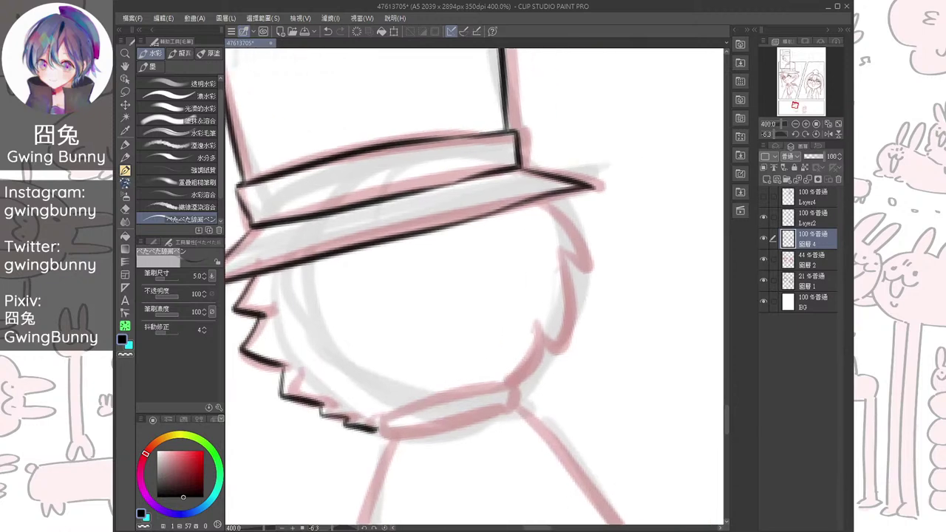
click(829, 135)
drag(647, 259, 488, 271)
drag(488, 271, 413, 271)
scroll(497, 284, up, 5)
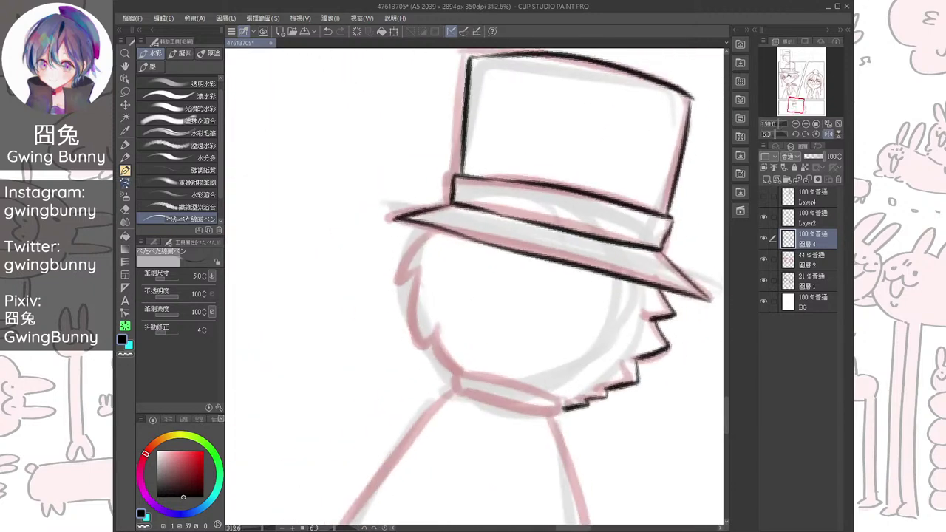
mouse_move(425, 227)
mouse_down()
mouse_move(398, 276)
mouse_move(399, 319)
mouse_move(426, 344)
mouse_move(433, 335)
mouse_move(460, 379)
mouse_up()
Ink the narrow collar band below the small figure's head and restore the unmirrored view
scroll(460, 379, up, 2)
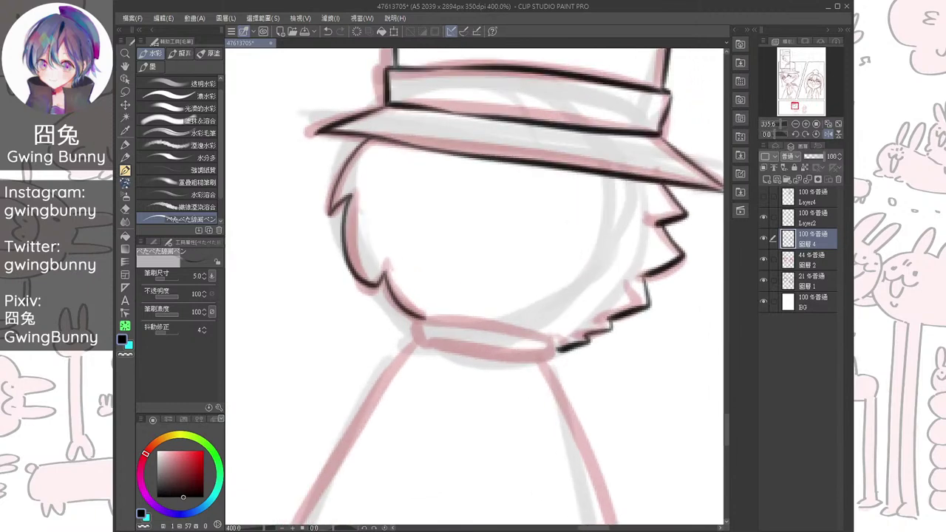
mouse_move(422, 321)
mouse_down()
mouse_move(417, 341)
mouse_move(560, 342)
mouse_move(551, 360)
mouse_up()
mouse_move(421, 341)
mouse_down()
mouse_move(553, 359)
mouse_move(490, 283)
mouse_up()
key(h)
scroll(473, 288, down, 4)
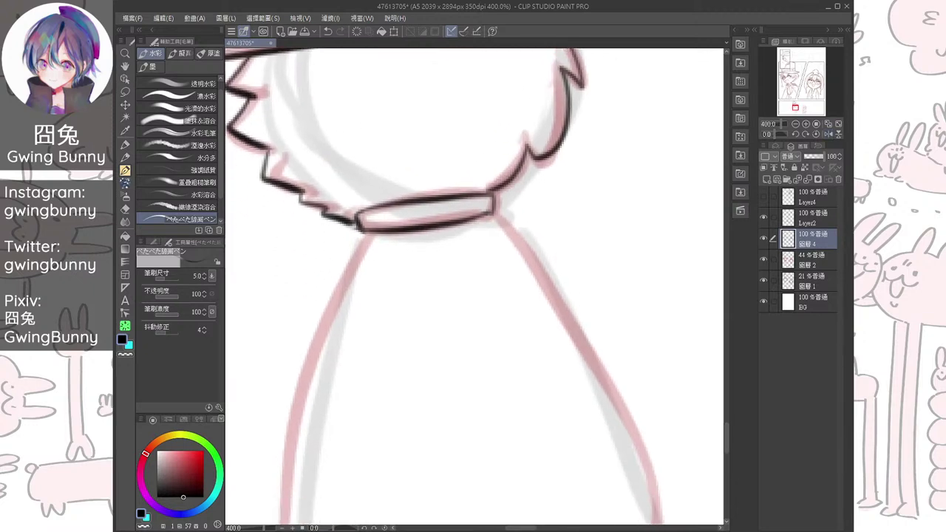
Ink both sides and the wavy hem of the small figure's cloak, and erase the hem's overshoot at the right corner
mouse_move(399, 216)
mouse_down()
mouse_move(363, 427)
mouse_move(321, 445)
mouse_up()
drag(425, 229, 510, 417)
drag(322, 440, 539, 405)
scroll(539, 405, up, 3)
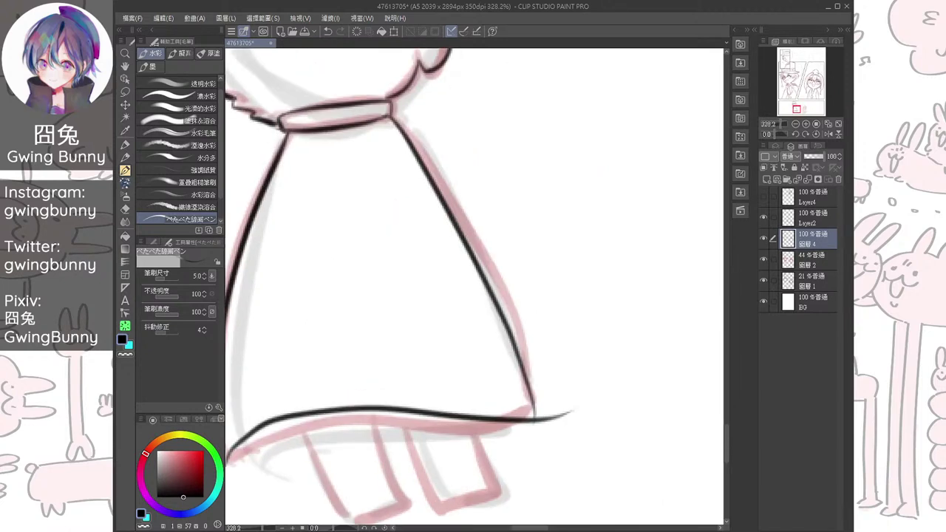
key(e)
mouse_move(567, 411)
mouse_down()
mouse_move(568, 399)
mouse_move(538, 430)
mouse_move(540, 418)
mouse_move(626, 338)
mouse_up()
key(b)
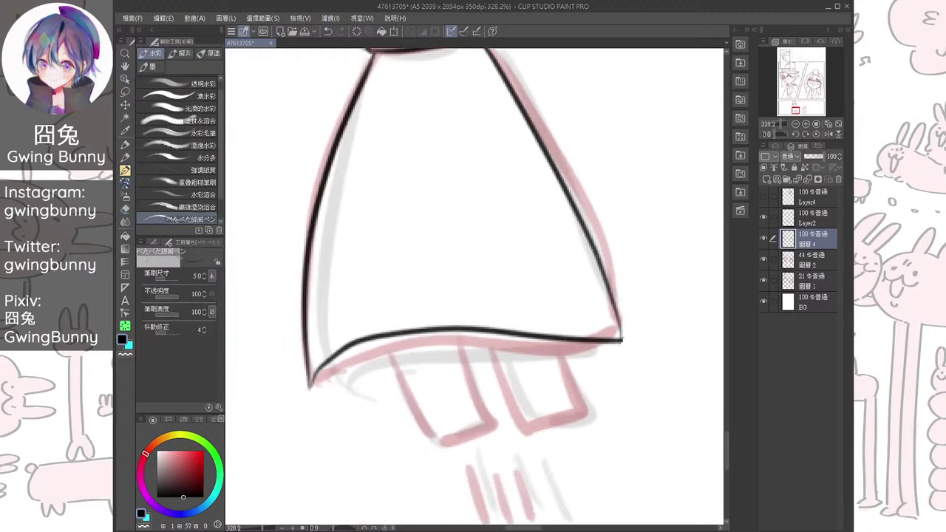
Ink the two short legs sticking out below the cloak's hem
mouse_move(390, 338)
mouse_down()
mouse_move(432, 439)
mouse_move(482, 427)
mouse_up()
mouse_move(458, 331)
mouse_down()
mouse_move(485, 428)
mouse_move(473, 428)
mouse_up()
drag(492, 336, 578, 413)
mouse_move(552, 341)
mouse_down()
mouse_move(577, 413)
mouse_move(518, 271)
mouse_up()
Ink three short motion lines below the small figure's legs
drag(415, 311, 431, 372)
mouse_move(437, 310)
mouse_down()
mouse_move(433, 374)
mouse_move(456, 376)
mouse_up()
drag(465, 300, 483, 378)
drag(488, 340, 499, 315)
Ink the rounded dust cloud outline on the ground beneath the motion lines
mouse_move(393, 376)
mouse_down()
mouse_move(419, 437)
mouse_move(547, 415)
mouse_move(649, 375)
mouse_move(513, 338)
mouse_up()
mouse_move(519, 417)
mouse_down()
mouse_move(505, 411)
mouse_move(527, 406)
mouse_up()
scroll(516, 382, down, 3)
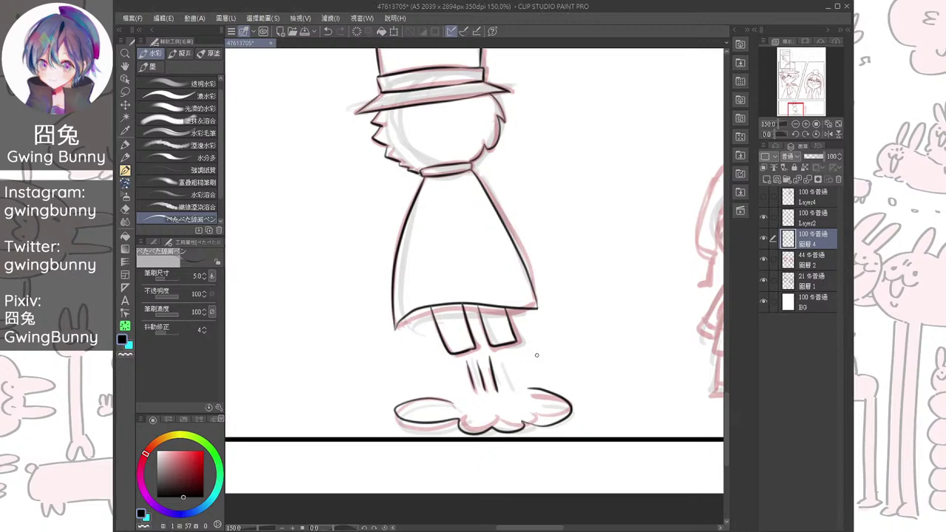
scroll(537, 354, down, 4)
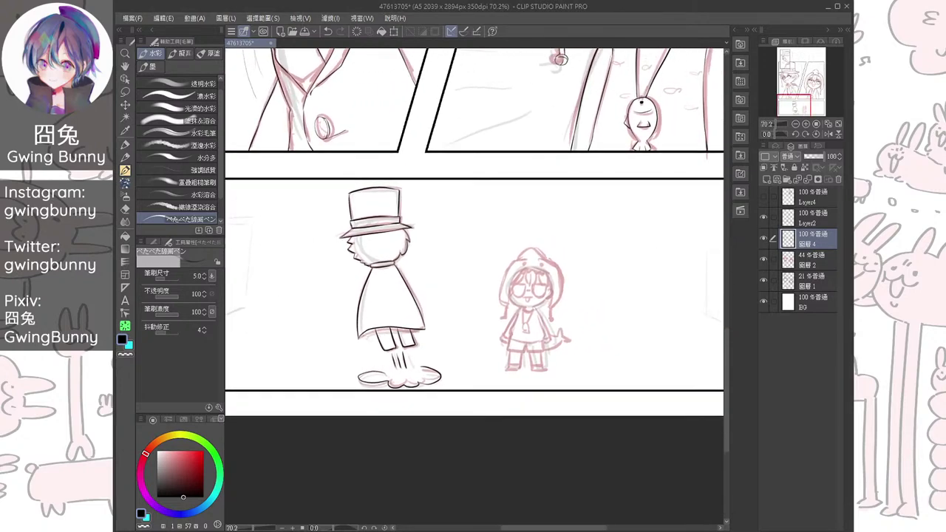
Ink the small hooded figure's shark hood: the left outer edge, the arched face opening and the pointed tip
drag(536, 355, 522, 353)
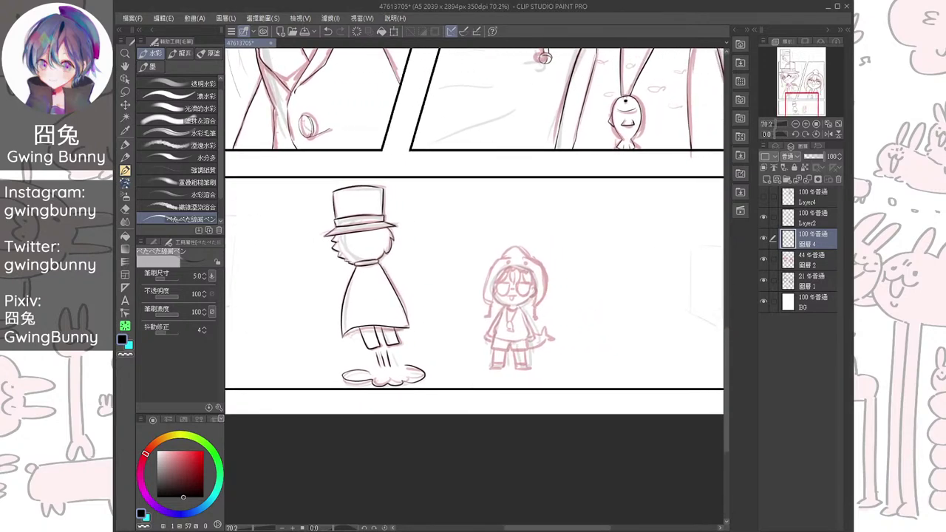
scroll(518, 311, up, 6)
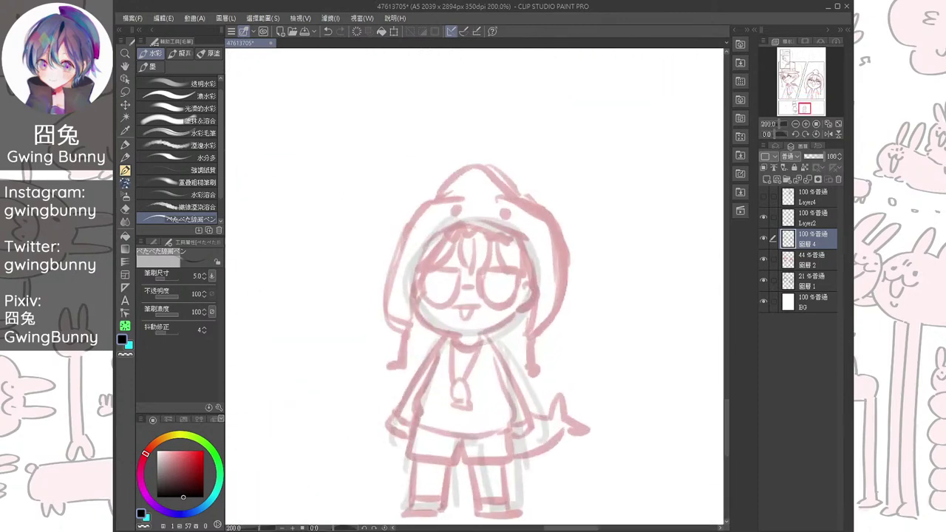
mouse_move(451, 198)
mouse_down()
mouse_move(421, 210)
mouse_move(387, 291)
mouse_move(412, 333)
mouse_up()
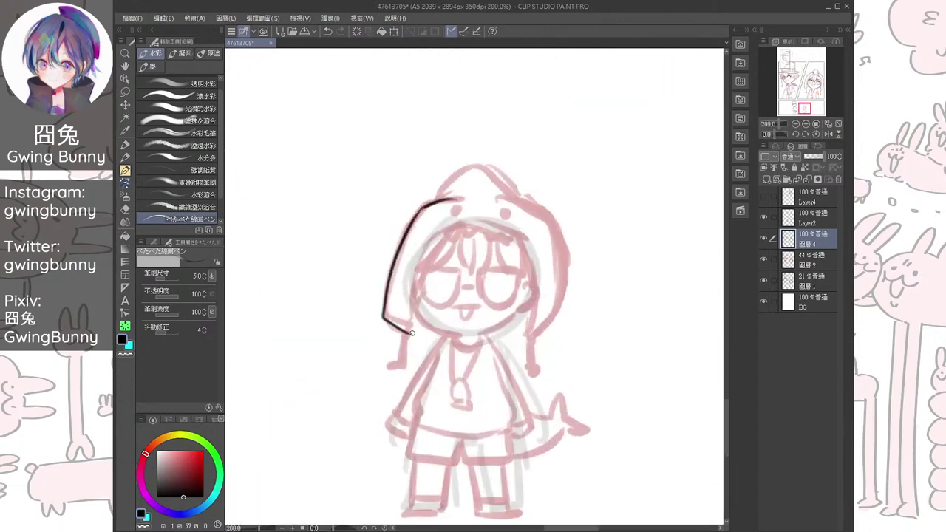
scroll(460, 256, up, 2)
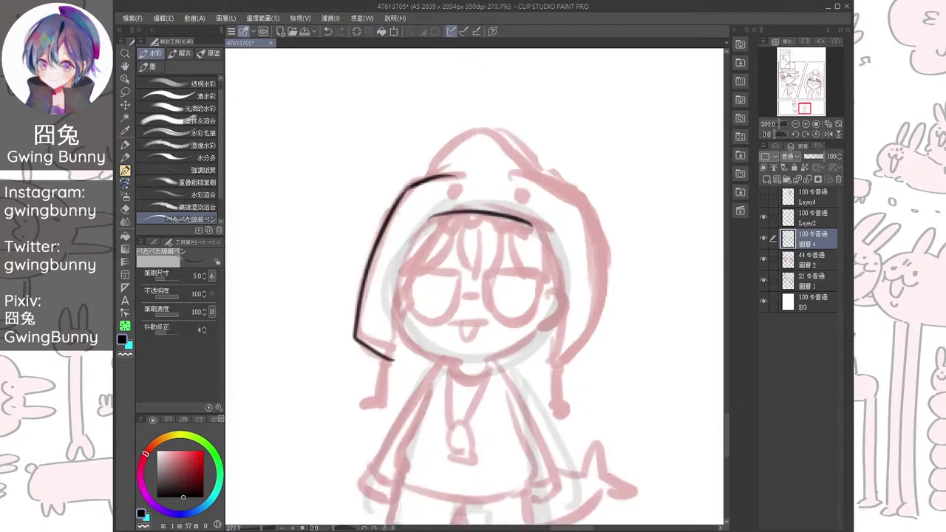
drag(431, 220, 393, 359)
mouse_move(427, 221)
mouse_down()
mouse_move(541, 224)
mouse_move(558, 358)
mouse_up()
mouse_move(425, 180)
mouse_down()
mouse_move(452, 151)
mouse_move(537, 172)
mouse_move(482, 156)
mouse_up()
Ink the hood's remaining outer edge from the tip down to the cord, redrawing the first attempt
key(h)
mouse_move(407, 212)
mouse_down()
mouse_move(363, 266)
mouse_move(431, 400)
mouse_up()
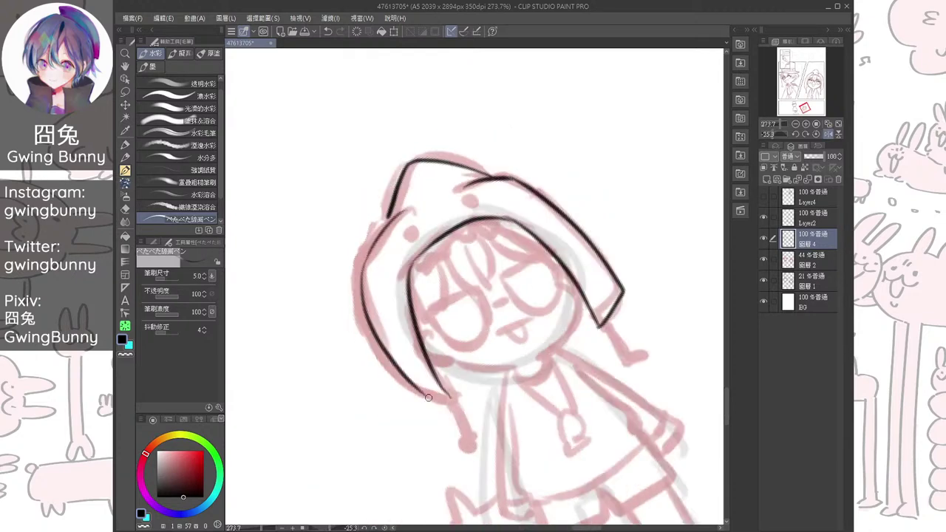
key(ctrl+at)
key(ctrl+z)
mouse_move(391, 220)
mouse_down()
mouse_move(390, 362)
mouse_move(415, 372)
mouse_move(413, 416)
mouse_up()
Ink the two hanging hood cords with round ends, and touch up the hood's right outer corner
mouse_move(414, 368)
mouse_down()
mouse_move(412, 418)
mouse_move(402, 426)
mouse_move(411, 425)
mouse_up()
drag(589, 369, 584, 409)
drag(588, 408, 593, 413)
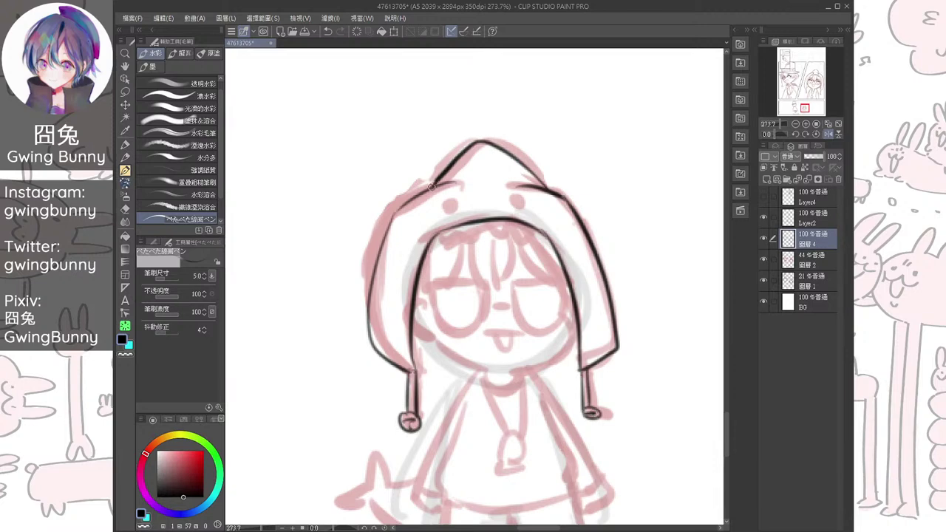
click(828, 134)
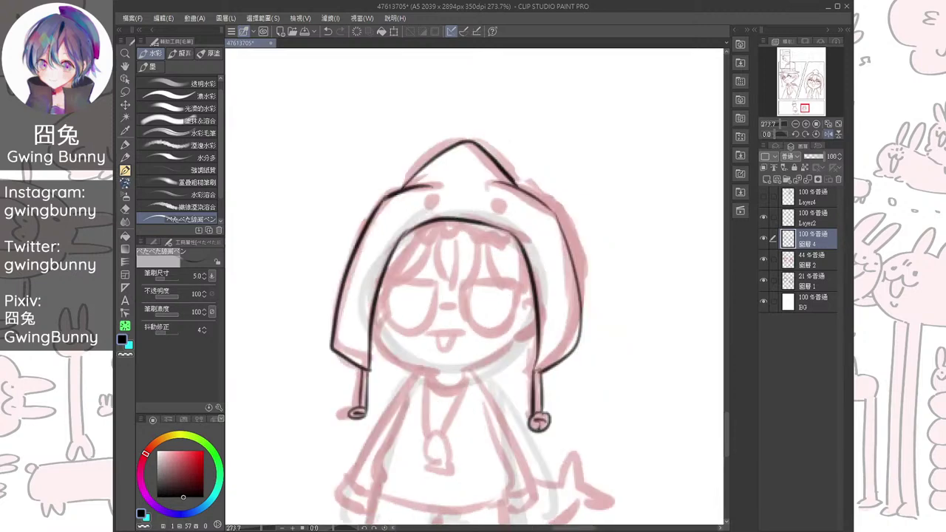
scroll(543, 264, down, 10)
scroll(568, 247, up, 11)
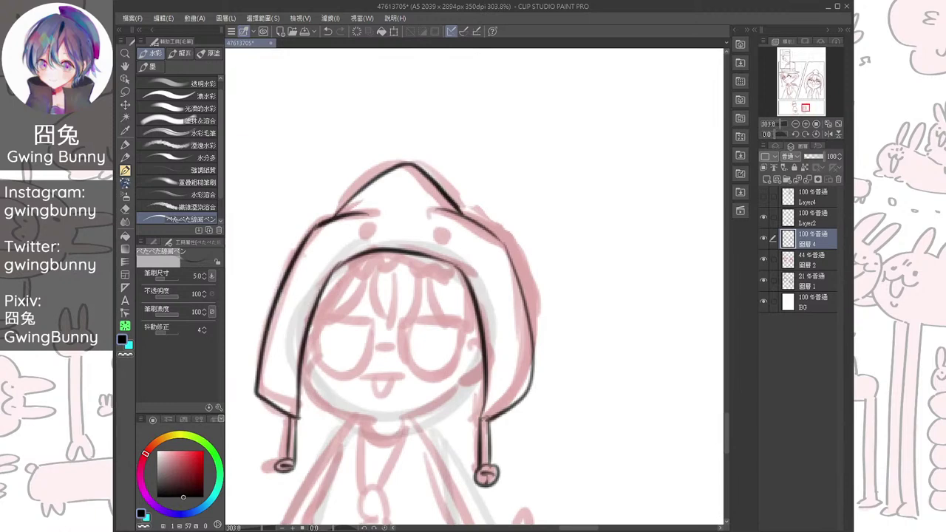
drag(494, 238, 512, 269)
scroll(514, 271, down, 3)
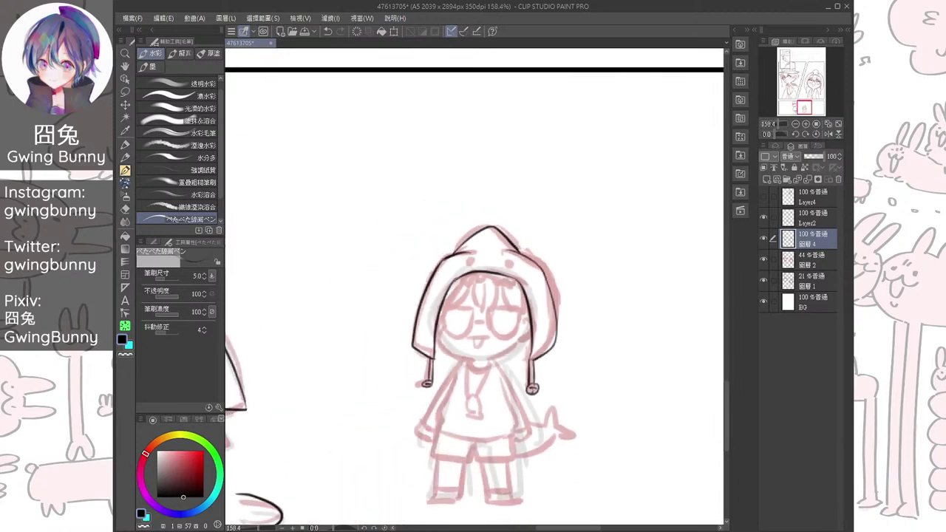
Ink the small figure's face contour inside the hood, including the jaw and the cheek line
drag(491, 320, 489, 268)
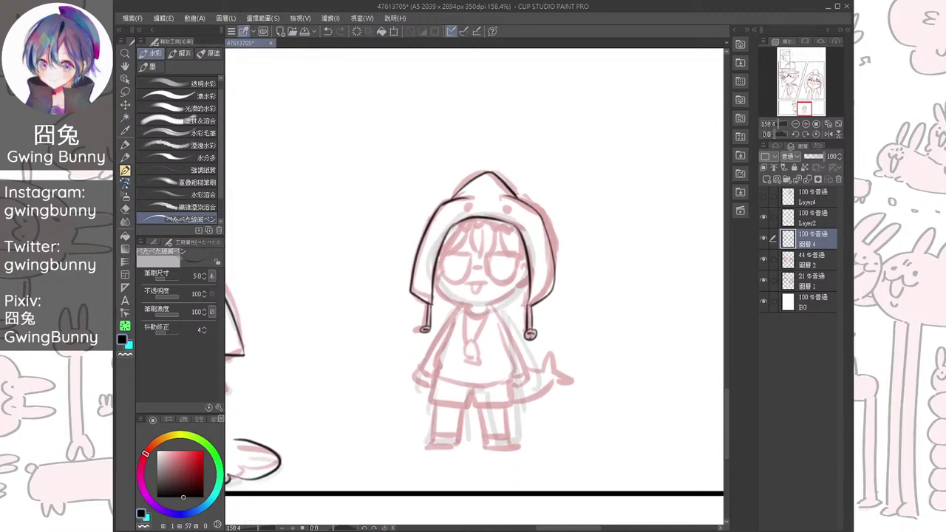
scroll(490, 268, up, 5)
mouse_move(361, 273)
mouse_down()
mouse_move(359, 309)
mouse_move(432, 354)
mouse_move(504, 342)
mouse_move(550, 315)
mouse_up()
scroll(550, 315, up, 1)
drag(467, 360, 573, 301)
drag(345, 266, 336, 303)
Ink the figure's flat-topped glasses and the small mouth with its tongue sticking out
mouse_move(357, 232)
mouse_down()
mouse_move(436, 234)
mouse_move(424, 235)
mouse_up()
key(ctrl+z)
mouse_move(348, 234)
mouse_down()
mouse_move(425, 292)
mouse_move(434, 235)
mouse_move(454, 255)
mouse_move(552, 225)
mouse_up()
mouse_move(468, 231)
mouse_down()
mouse_move(465, 281)
mouse_move(549, 235)
mouse_up()
key(ctrl+z)
key(ctrl+z)
drag(461, 233, 553, 231)
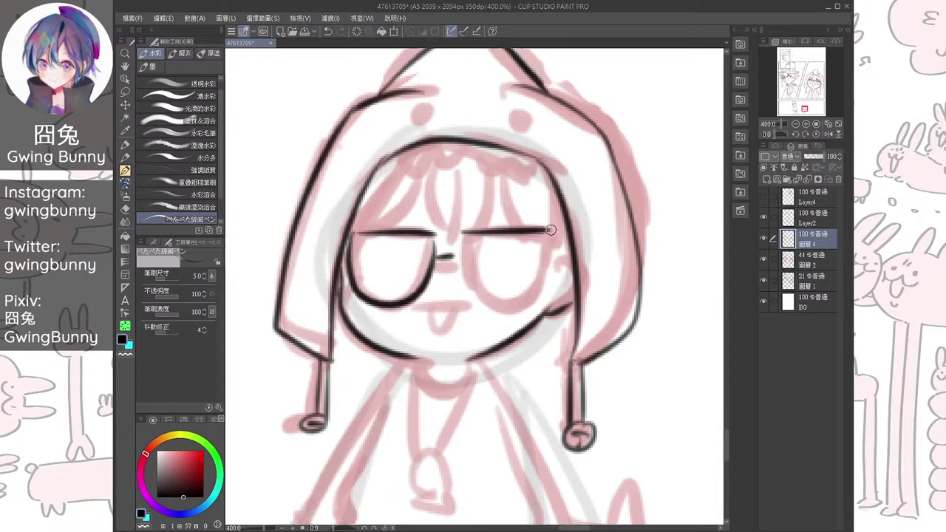
mouse_move(463, 235)
mouse_down()
mouse_move(521, 302)
mouse_move(544, 237)
mouse_move(543, 267)
mouse_up()
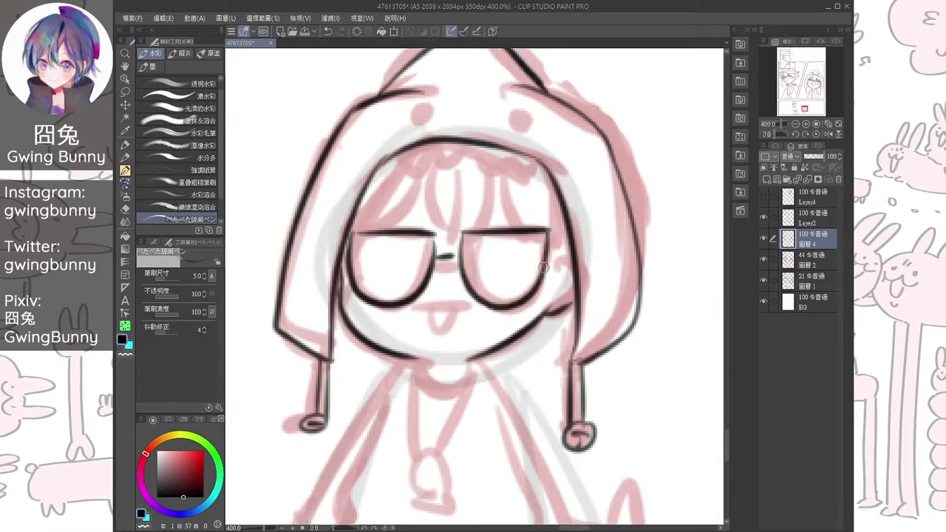
drag(410, 303, 464, 303)
mouse_move(427, 308)
mouse_down()
mouse_move(465, 304)
mouse_move(430, 331)
mouse_move(453, 305)
mouse_up()
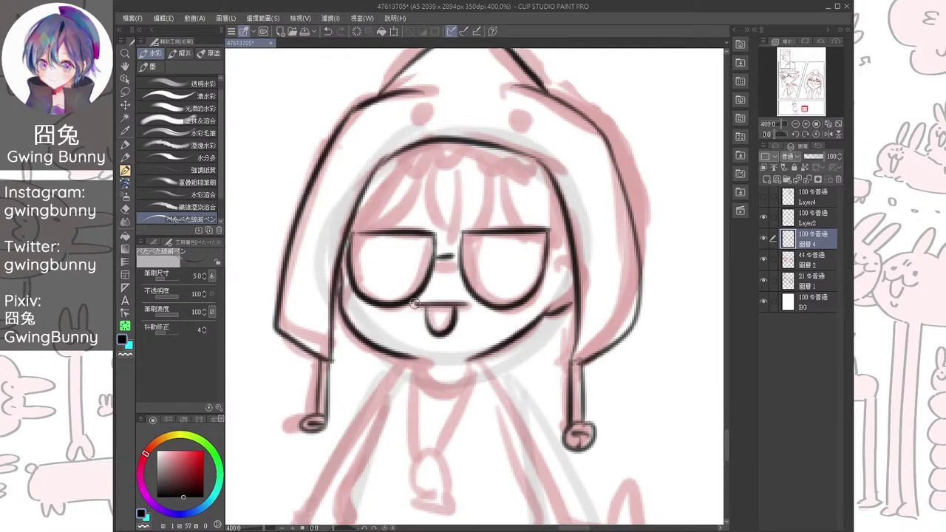
Ink the row of shark teeth along the hood opening and the two solid dot eyes above it
mouse_move(390, 152)
mouse_down()
mouse_move(451, 142)
mouse_move(461, 151)
mouse_move(481, 140)
mouse_move(544, 163)
mouse_up()
drag(419, 112, 420, 113)
drag(517, 114, 520, 117)
Ink the fringe strands falling from the hood onto the glasses, redrawing the strand on the left side
drag(429, 157, 451, 249)
mouse_move(493, 170)
mouse_down()
mouse_move(473, 232)
mouse_move(451, 249)
mouse_move(543, 241)
mouse_move(546, 255)
mouse_up()
drag(566, 206, 548, 255)
mouse_move(430, 164)
mouse_down()
mouse_move(411, 204)
mouse_move(357, 238)
mouse_up()
drag(393, 186, 347, 232)
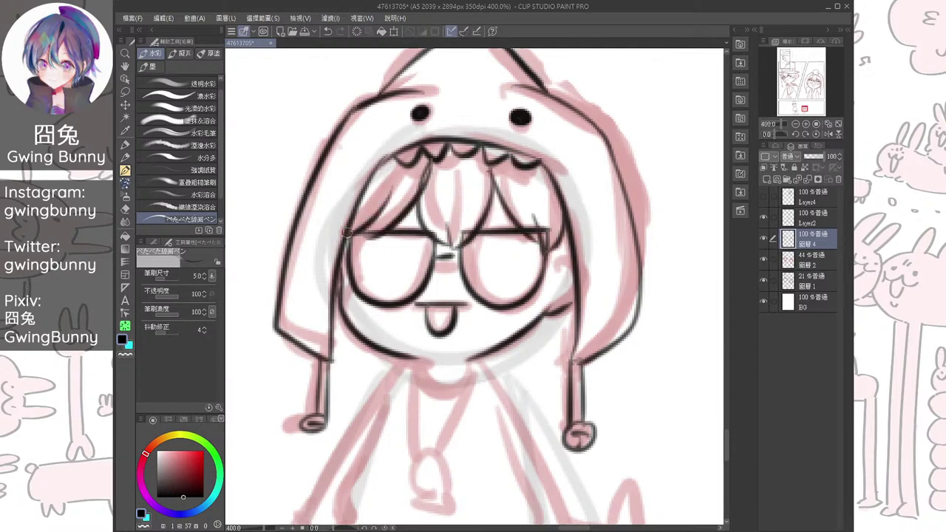
key(ctrl+z)
key(ctrl+z)
drag(427, 170, 350, 238)
drag(374, 210, 349, 234)
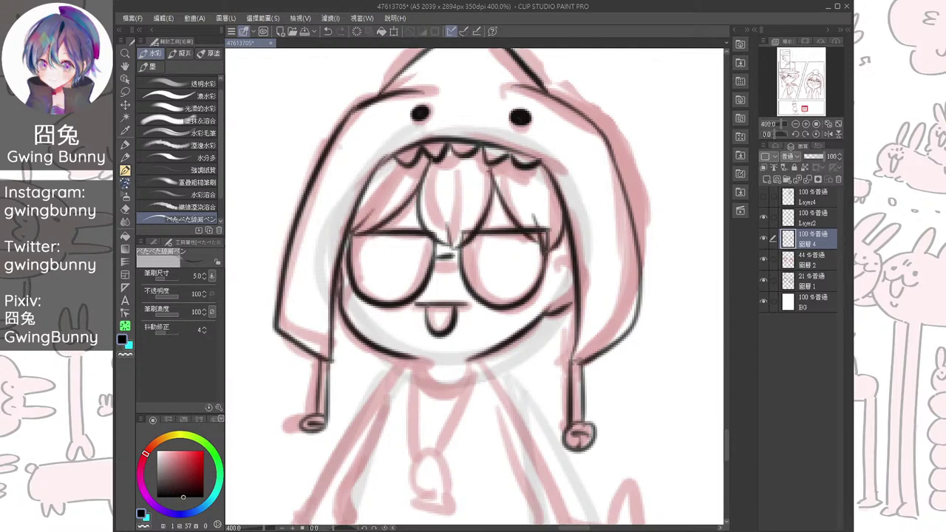
Ink the shirt's curved neckline and the outer lines of both sleeves
drag(563, 241, 566, 136)
mouse_move(418, 255)
mouse_down()
mouse_move(452, 274)
mouse_move(478, 245)
mouse_up()
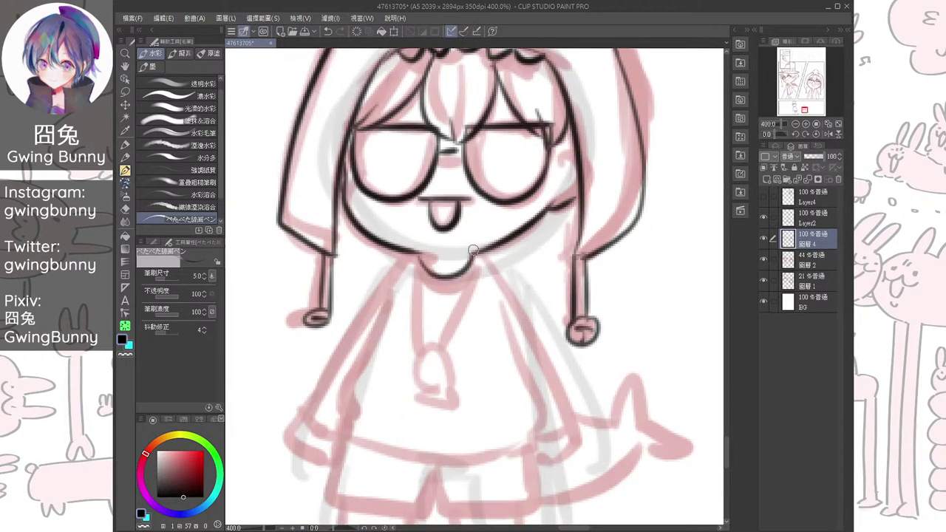
scroll(454, 263, down, 1)
drag(411, 238, 318, 373)
drag(479, 238, 558, 410)
scroll(541, 138, down, 1)
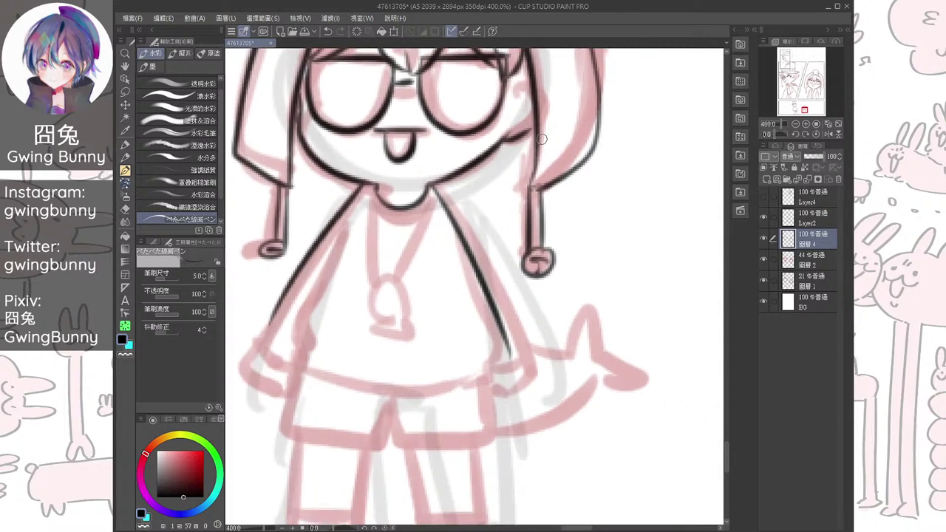
key(ctrl+z)
drag(433, 188, 522, 349)
drag(510, 311, 584, 293)
Ink the shirt's two inner side lines and curved hem, and close off both sleeve cuffs
drag(422, 195, 370, 351)
drag(520, 206, 569, 341)
mouse_move(374, 350)
mouse_down()
mouse_move(559, 354)
mouse_move(542, 312)
mouse_up()
key(ctrl+z)
mouse_move(362, 303)
mouse_down()
mouse_move(552, 313)
mouse_move(529, 322)
mouse_move(558, 292)
mouse_up()
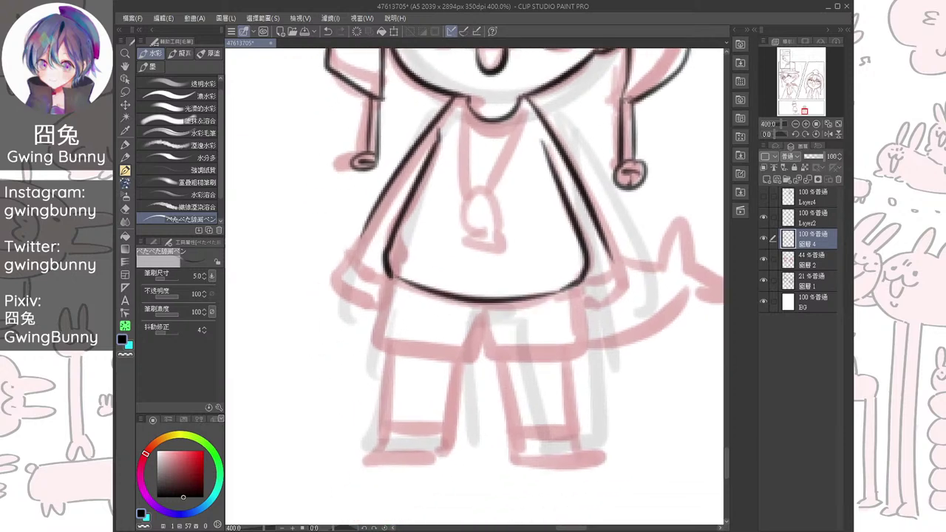
drag(350, 240, 378, 275)
drag(579, 285, 610, 253)
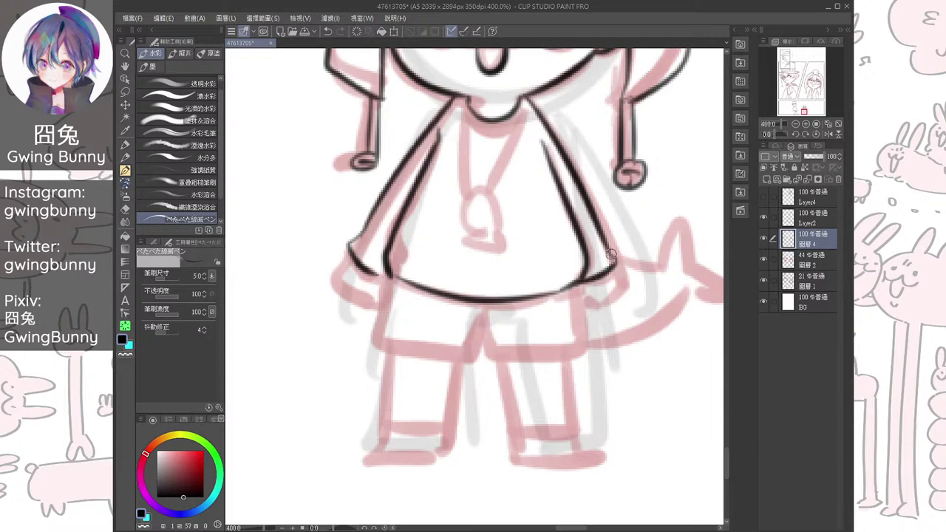
Ink the shorts below the shirt hem and the small rounded hands under the cuffs
mouse_move(390, 281)
mouse_down()
mouse_move(467, 348)
mouse_move(451, 339)
mouse_up()
key(ctrl+z)
mouse_move(378, 268)
mouse_down()
mouse_move(361, 328)
mouse_move(449, 338)
mouse_move(467, 302)
mouse_move(569, 326)
mouse_up()
drag(559, 279, 568, 334)
drag(467, 298, 463, 315)
drag(435, 344, 456, 332)
mouse_move(337, 256)
mouse_down()
mouse_move(331, 275)
mouse_move(380, 278)
mouse_up()
mouse_move(595, 261)
mouse_down()
mouse_move(589, 286)
mouse_move(556, 282)
mouse_move(552, 231)
mouse_up()
Ink the outlines of both legs and shoes below the shorts
mouse_move(369, 288)
mouse_down()
mouse_move(354, 385)
mouse_move(411, 392)
mouse_up()
drag(444, 305, 403, 396)
drag(488, 294, 494, 398)
drag(493, 399, 565, 399)
drag(546, 289, 560, 396)
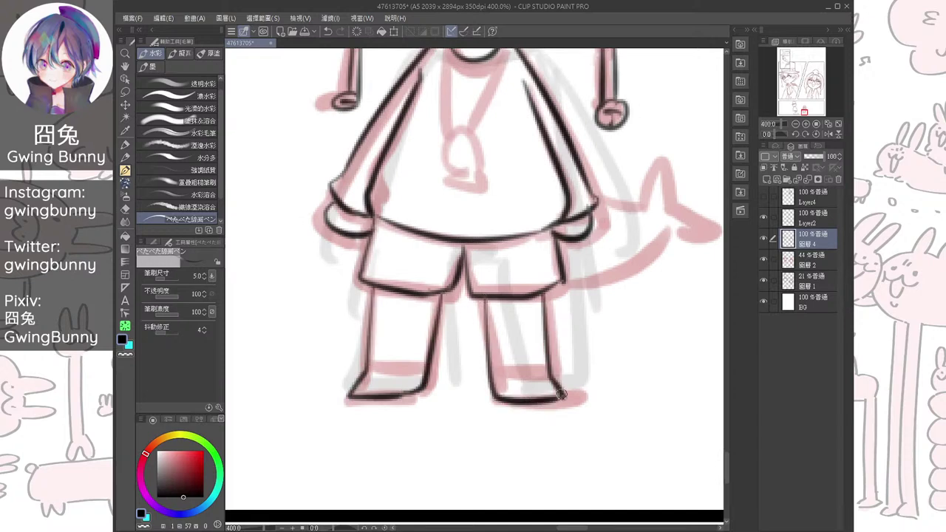
Ink the shoe-top lines and the sock lines across both legs
drag(370, 369, 428, 366)
drag(493, 374, 554, 372)
drag(372, 329, 430, 332)
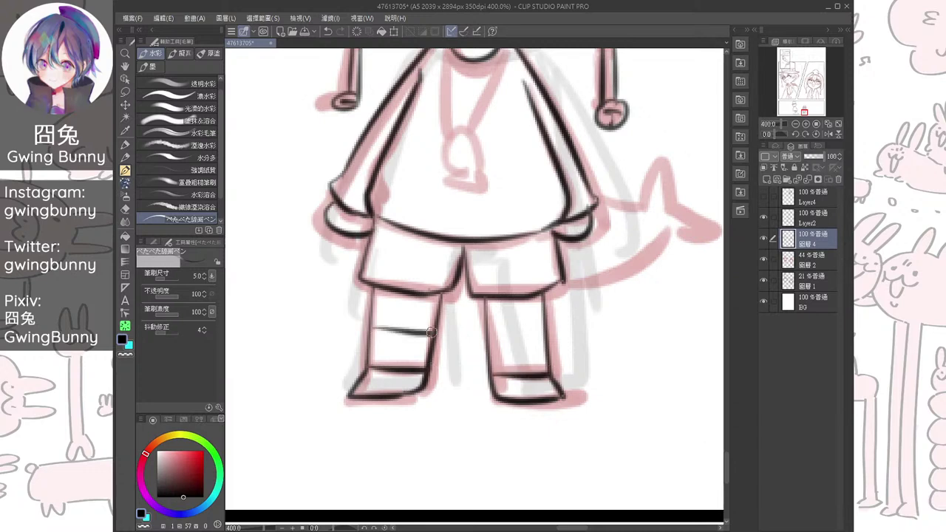
drag(490, 337, 547, 337)
drag(380, 328, 372, 328)
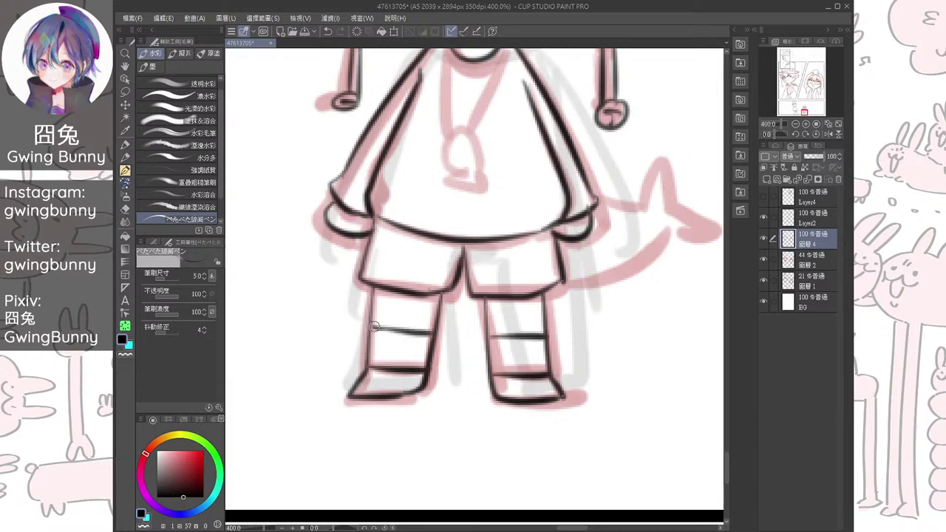
Ink the necklace with its fish pendant on the chest and the small tuft behind the jaw
drag(473, 263, 393, 338)
drag(473, 266, 484, 308)
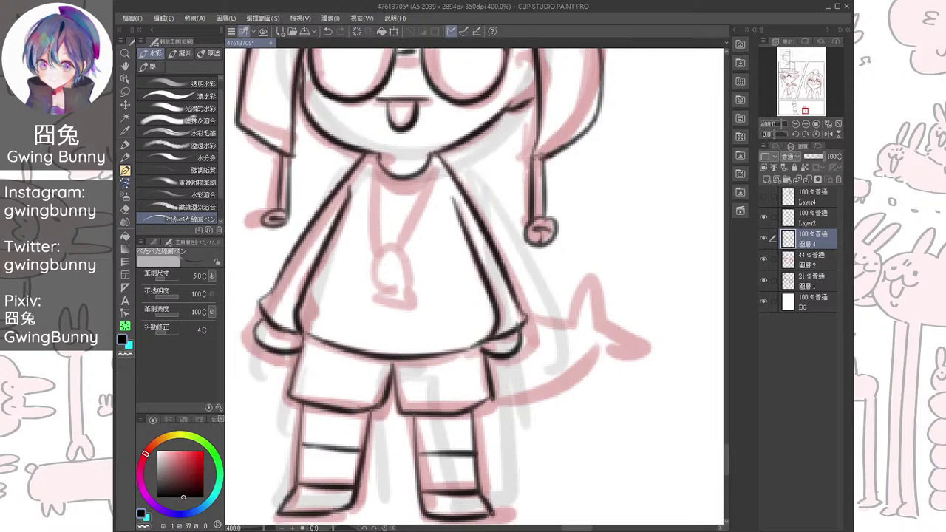
drag(369, 155, 377, 266)
mouse_move(436, 155)
mouse_down()
mouse_move(375, 275)
mouse_move(397, 305)
mouse_up()
drag(375, 271, 379, 302)
mouse_move(379, 302)
mouse_down()
mouse_move(374, 312)
mouse_move(399, 301)
mouse_up()
drag(374, 272, 390, 375)
mouse_move(509, 190)
mouse_down()
mouse_move(532, 198)
mouse_move(480, 214)
mouse_up()
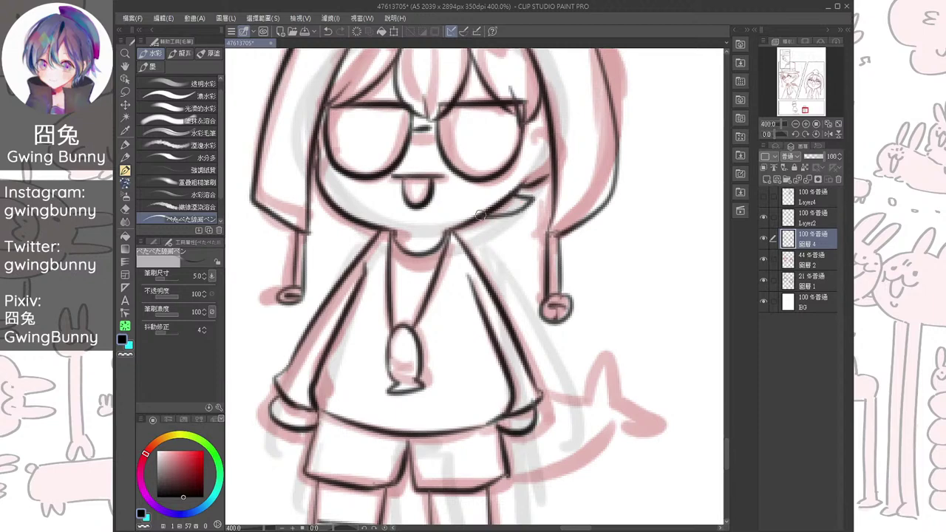
Ink the shark tail sticking out beside the shorts, with its forked fin and lower curve
drag(542, 110, 532, 234)
drag(480, 333, 476, 246)
key(h)
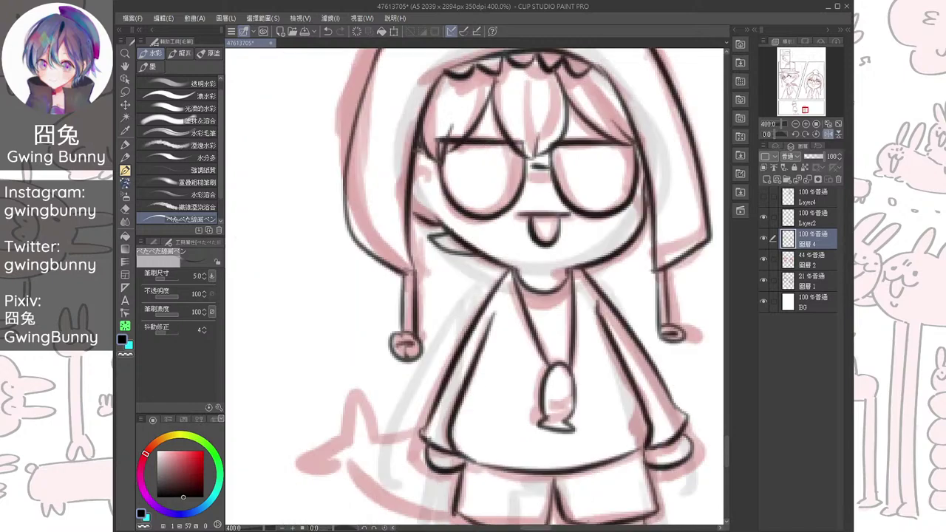
drag(481, 333, 477, 246)
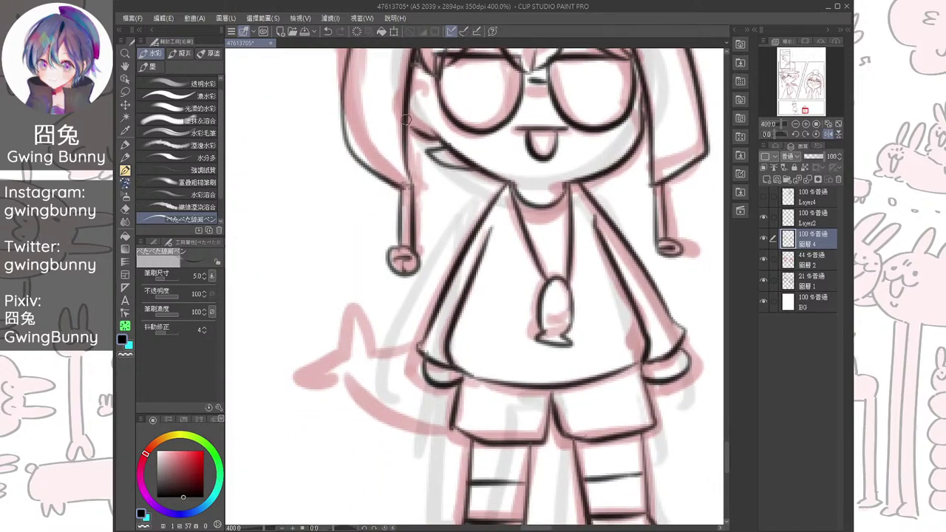
mouse_move(417, 344)
mouse_down()
mouse_move(339, 356)
mouse_move(325, 383)
mouse_move(357, 384)
mouse_move(375, 330)
mouse_move(390, 358)
mouse_move(500, 365)
mouse_move(413, 339)
mouse_up()
key(ctrl+z)
scroll(480, 291, up, 3)
key(ctrl+z)
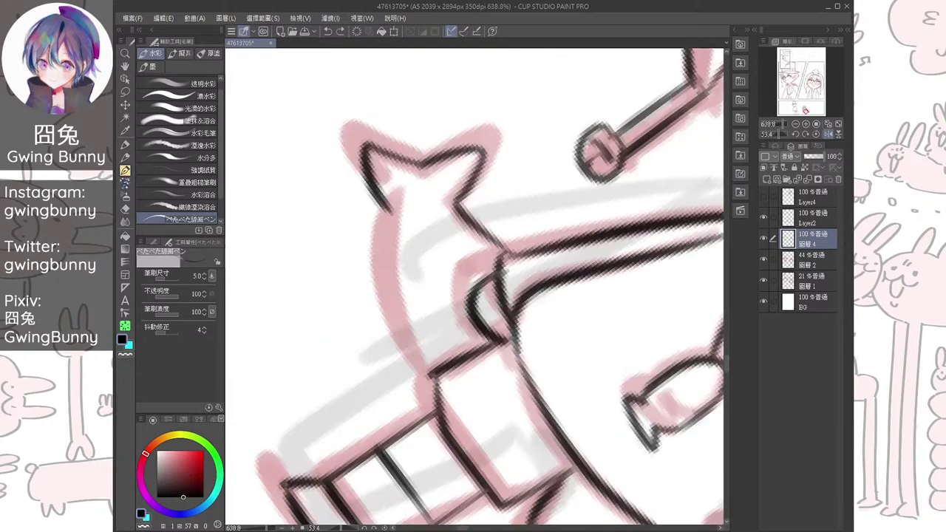
mouse_move(404, 219)
mouse_down()
mouse_move(395, 311)
mouse_move(438, 405)
mouse_up()
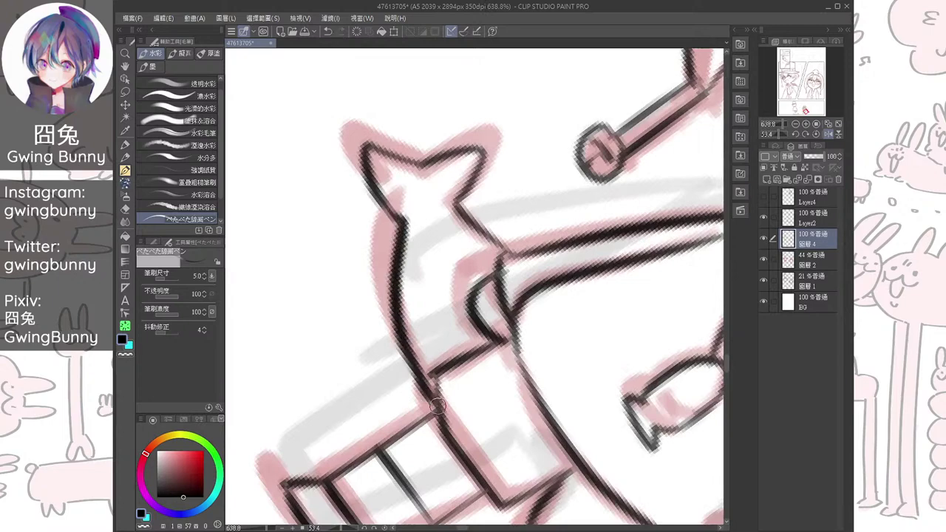
key(ctrl+at)
drag(448, 232, 476, 224)
key(h)
key(ctrl+minus)
key(ctrl+minus)
key(ctrl+minus)
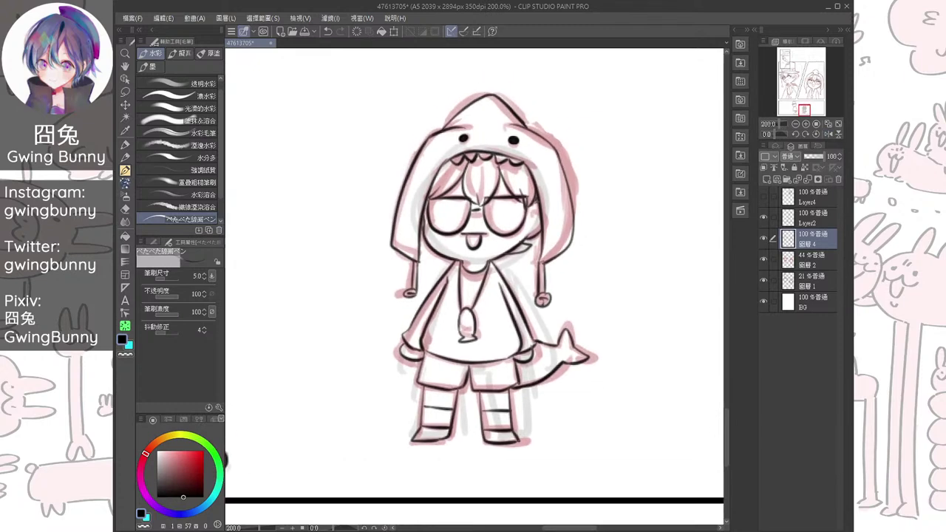
drag(442, 234, 510, 235)
drag(390, 276, 427, 261)
drag(518, 258, 393, 285)
key(ctrl+minus)
key(ctrl+minus)
key(ctrl+minus)
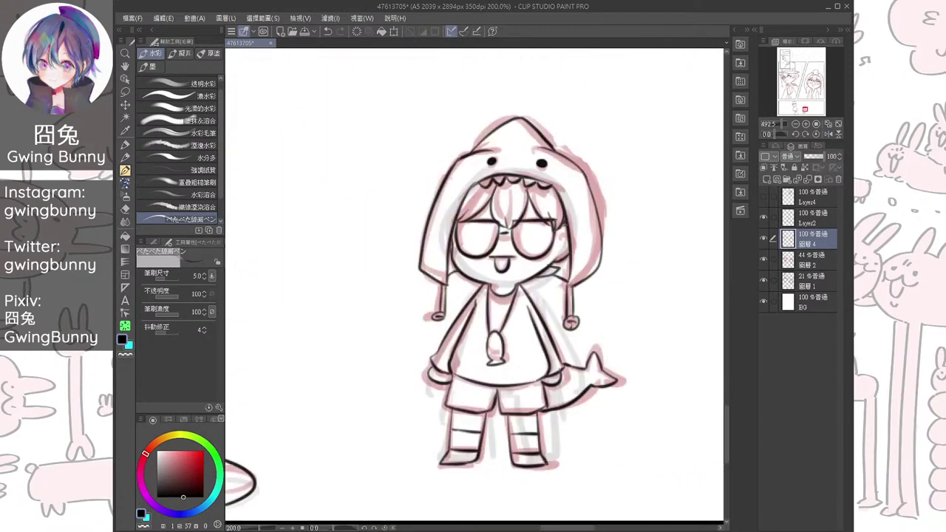
Hide the sketch layers 圖層 1 and 圖層 2 to review the clean line art across the whole page
drag(580, 282, 503, 283)
drag(569, 226, 568, 300)
key(ctrl+minus)
key(ctrl+minus)
drag(480, 236, 425, 432)
key(ctrl+minus)
key(ctrl+minus)
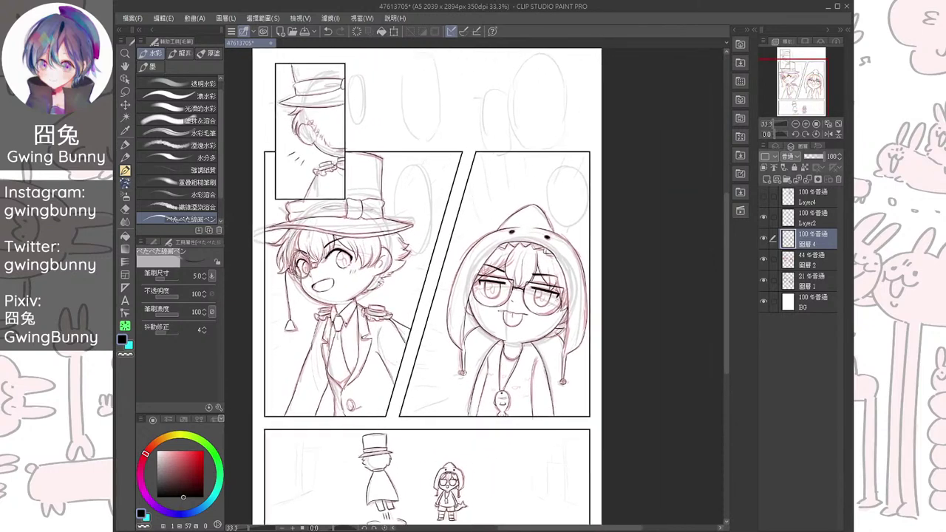
click(764, 281)
click(764, 260)
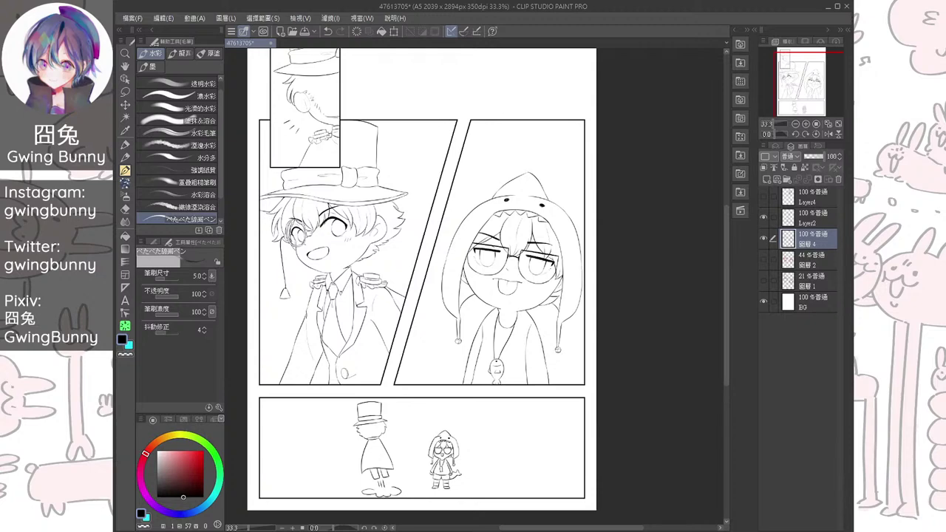
Show the rough sketch layer 圖層 1 again and toggle 圖層 2 for comparison, leaving it hidden
click(764, 281)
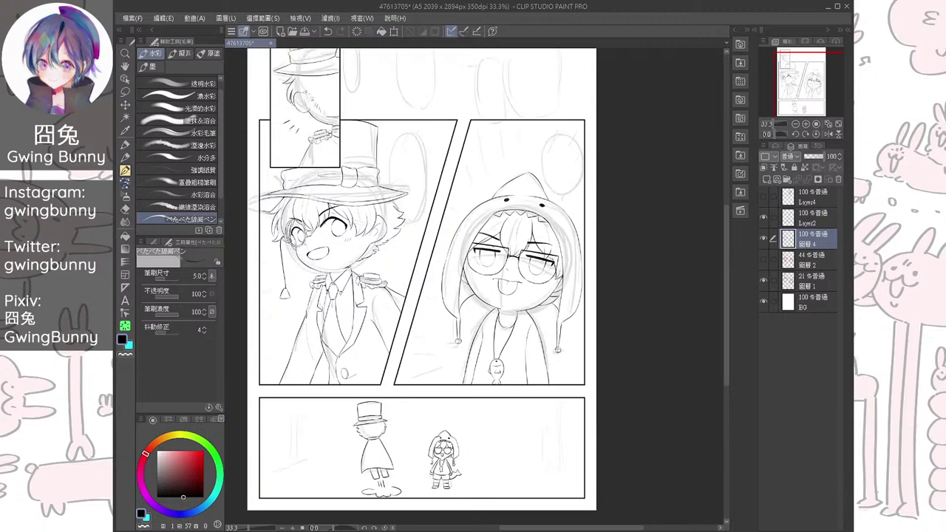
click(763, 260)
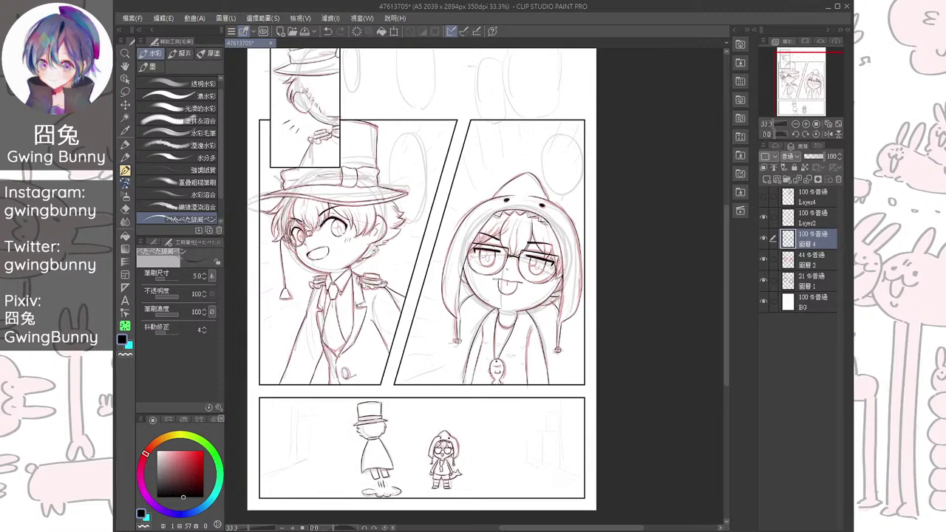
click(763, 260)
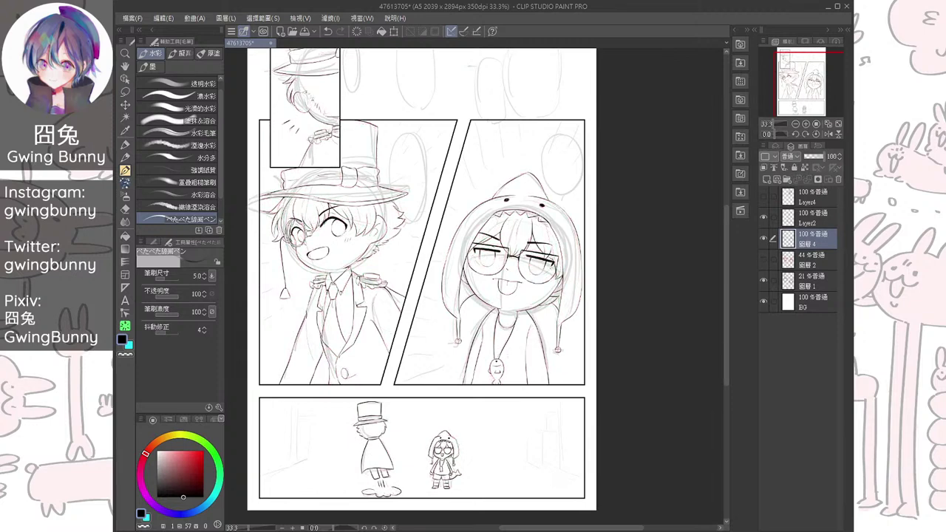
Ink the building's vertical edges and the slanted floor line in the left background of the bottom panel
drag(292, 452, 412, 360)
scroll(413, 360, up, 2)
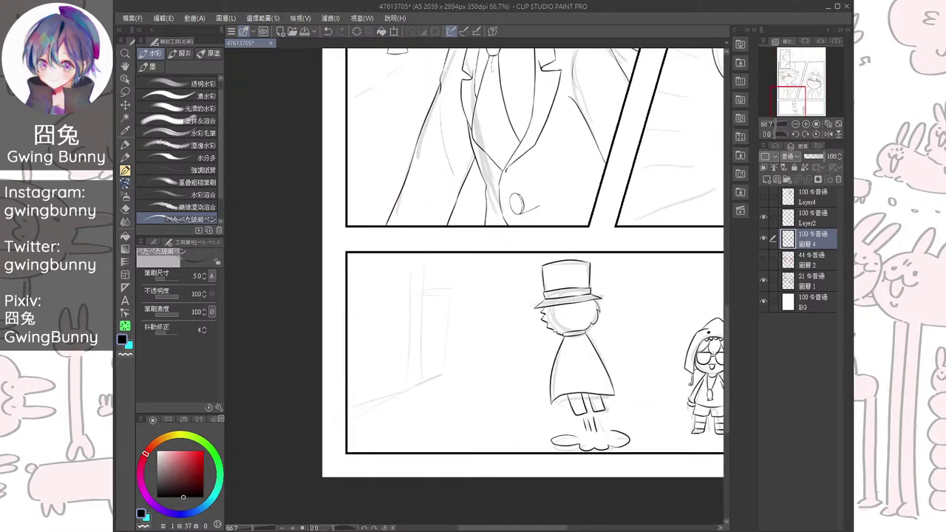
scroll(430, 349, up, 2)
drag(394, 190, 391, 284)
drag(388, 338, 390, 402)
drag(415, 190, 413, 404)
mouse_move(418, 245)
mouse_down()
mouse_move(461, 241)
mouse_move(465, 250)
mouse_move(453, 366)
mouse_up()
Ink the first building edges and the slanted floor lines in the right background of the bottom panel
drag(651, 311, 277, 296)
drag(606, 311, 281, 289)
drag(503, 296, 419, 294)
drag(500, 155, 496, 378)
mouse_move(490, 162)
mouse_down()
mouse_move(493, 382)
mouse_move(419, 367)
mouse_up()
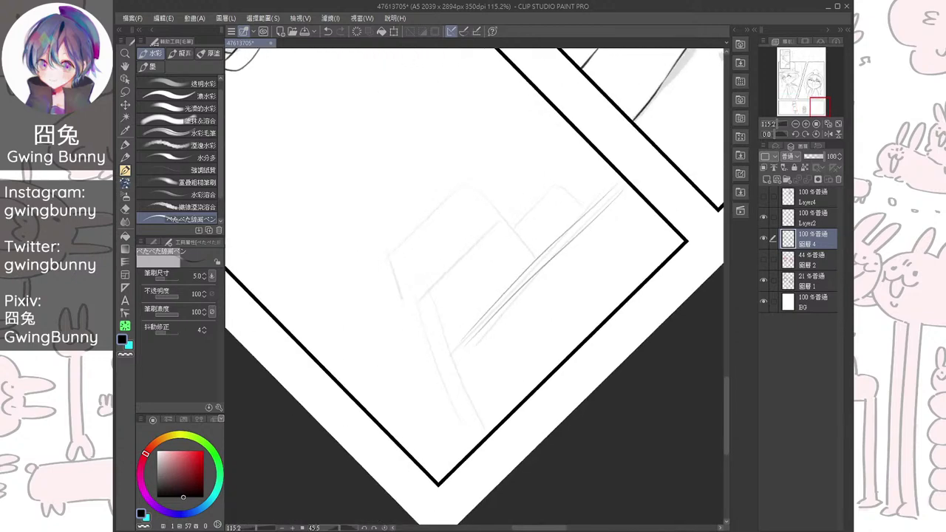
drag(433, 296, 491, 445)
drag(431, 331, 479, 442)
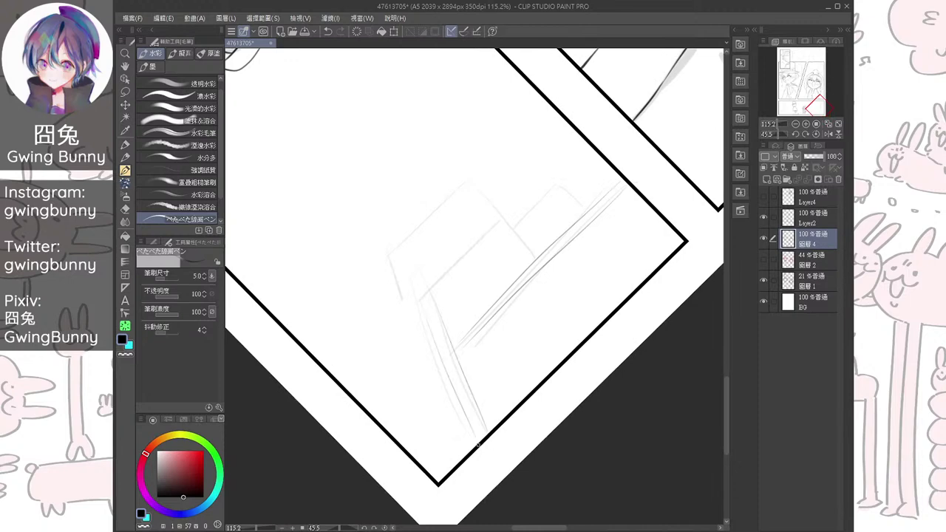
Ink the remaining horizontal and vertical edges of the right background building, redoing the last stroke
key(ctrl+@)
drag(472, 199, 506, 193)
drag(421, 252, 509, 259)
drag(460, 269, 458, 356)
mouse_move(407, 266)
mouse_down()
mouse_move(443, 379)
mouse_move(461, 379)
mouse_move(403, 348)
mouse_up()
scroll(461, 379, up, 2)
key(ctrl+z)
mouse_move(363, 282)
mouse_down()
mouse_move(405, 358)
mouse_move(373, 461)
mouse_move(384, 511)
mouse_up()
key(ctrl+at)
scroll(523, 304, down, 4)
drag(332, 192, 656, 465)
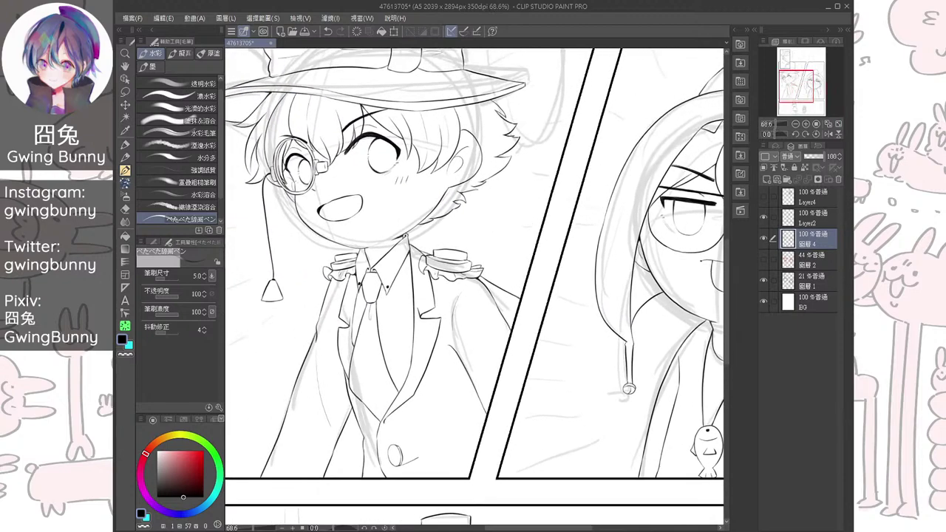
Ink dashed radiating effect lines in the lower-left background of the top-hat character's panel, undoing misplaced strokes
drag(459, 355, 593, 269)
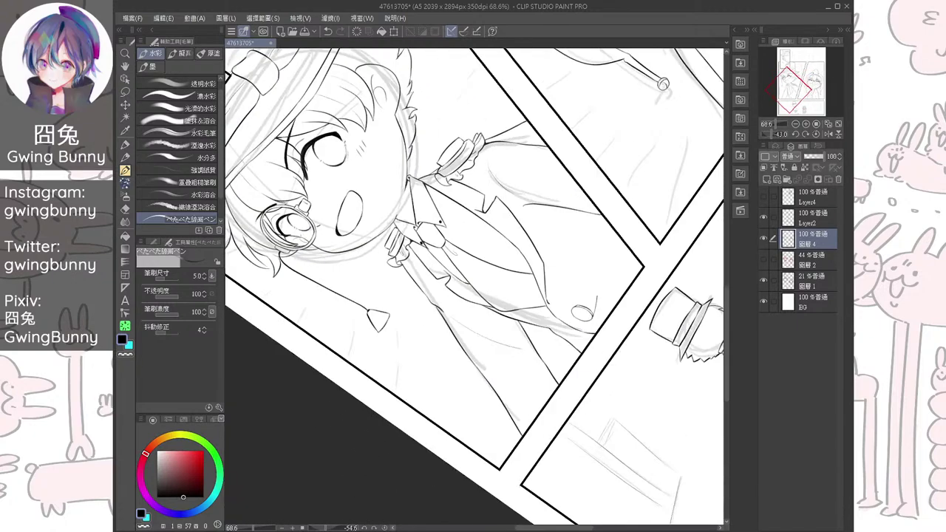
scroll(439, 374, up, 2)
drag(401, 312, 398, 364)
key(ctrl+z)
key(ctrl+z)
drag(401, 316, 399, 360)
mouse_move(399, 375)
mouse_down()
mouse_move(396, 396)
mouse_move(449, 384)
mouse_move(444, 395)
mouse_up()
key(ctrl+z)
drag(484, 325, 484, 340)
drag(483, 382, 482, 398)
drag(472, 295, 491, 290)
mouse_move(473, 325)
mouse_down()
mouse_move(500, 328)
mouse_move(475, 342)
mouse_up()
mouse_move(475, 353)
mouse_down()
mouse_move(470, 375)
mouse_move(485, 361)
mouse_up()
key(ctrl+z)
key(ctrl+z)
drag(415, 317, 403, 364)
mouse_move(461, 315)
mouse_down()
mouse_move(519, 297)
mouse_move(438, 322)
mouse_move(428, 362)
mouse_up()
drag(416, 311, 414, 319)
drag(408, 330, 395, 362)
mouse_move(396, 310)
mouse_down()
mouse_move(374, 363)
mouse_move(344, 363)
mouse_up()
mouse_move(535, 407)
mouse_down()
mouse_move(428, 417)
mouse_move(379, 388)
mouse_move(339, 311)
mouse_up()
Ink short dashed effect lines between the top-hat character's shoulder and hair and the slanted panel border
mouse_move(480, 244)
mouse_down()
mouse_move(400, 277)
mouse_move(398, 296)
mouse_up()
mouse_move(502, 281)
mouse_down()
mouse_move(467, 298)
mouse_move(309, 316)
mouse_move(264, 291)
mouse_up()
drag(399, 296, 439, 354)
drag(503, 322, 497, 330)
mouse_move(466, 364)
mouse_down()
mouse_move(456, 374)
mouse_move(502, 372)
mouse_up()
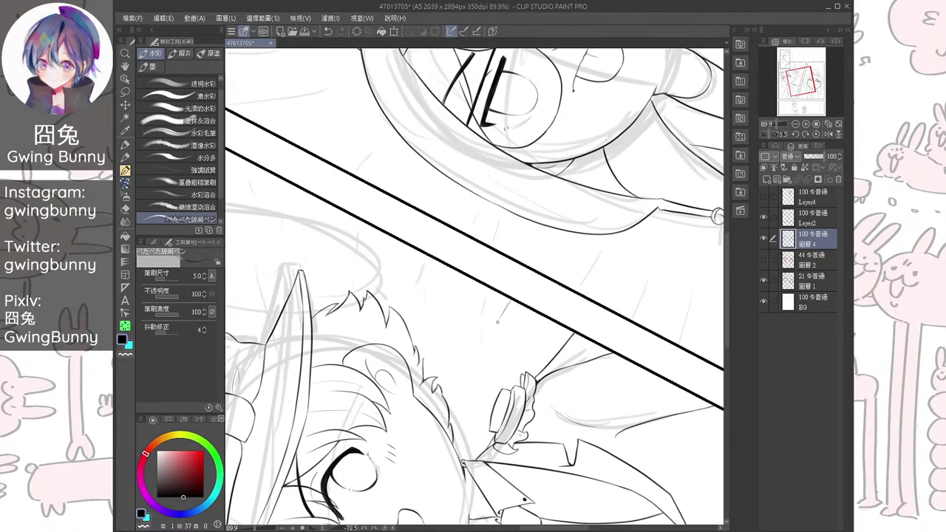
drag(479, 284, 471, 301)
drag(440, 264, 432, 277)
drag(418, 320, 454, 327)
drag(454, 327, 445, 321)
drag(436, 241, 429, 255)
mouse_move(426, 263)
mouse_down()
mouse_move(419, 277)
mouse_move(461, 291)
mouse_up()
drag(441, 215, 438, 225)
Ink longer dashed effect lines radiating outward in the background to the right of the top hat
mouse_move(426, 261)
mouse_down()
mouse_move(420, 276)
mouse_move(457, 289)
mouse_up()
drag(389, 143, 388, 180)
drag(387, 207, 379, 298)
drag(435, 184, 426, 246)
drag(425, 255, 442, 274)
drag(389, 79, 371, 189)
mouse_move(369, 213)
mouse_down()
mouse_move(360, 278)
mouse_move(383, 310)
mouse_move(387, 290)
mouse_up()
drag(393, 127, 377, 209)
drag(374, 226, 367, 258)
drag(334, 176, 328, 235)
drag(334, 244, 331, 261)
key(ctrl+at)
Hide sketch layer 圖層 1 and add dashed effect lines in the background left of the top hat's brim
key(ctrl+minus)
key(ctrl+minus)
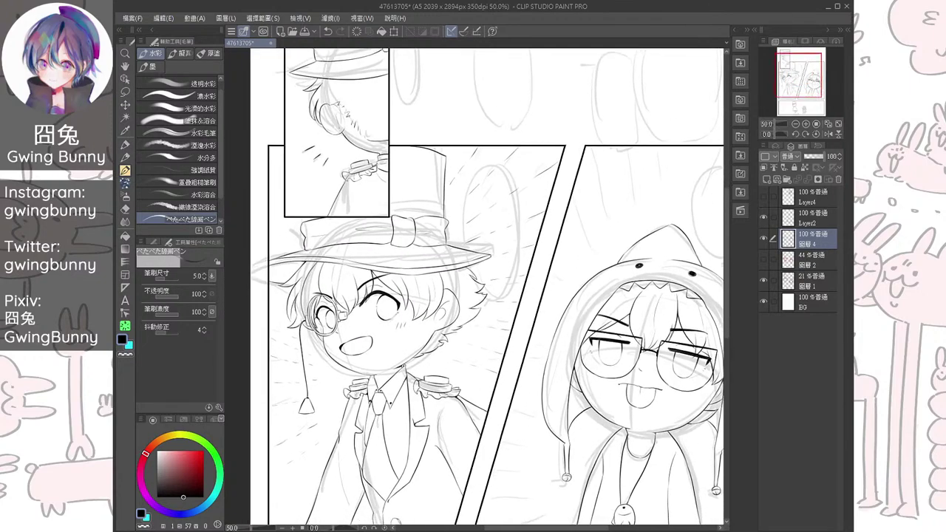
click(763, 281)
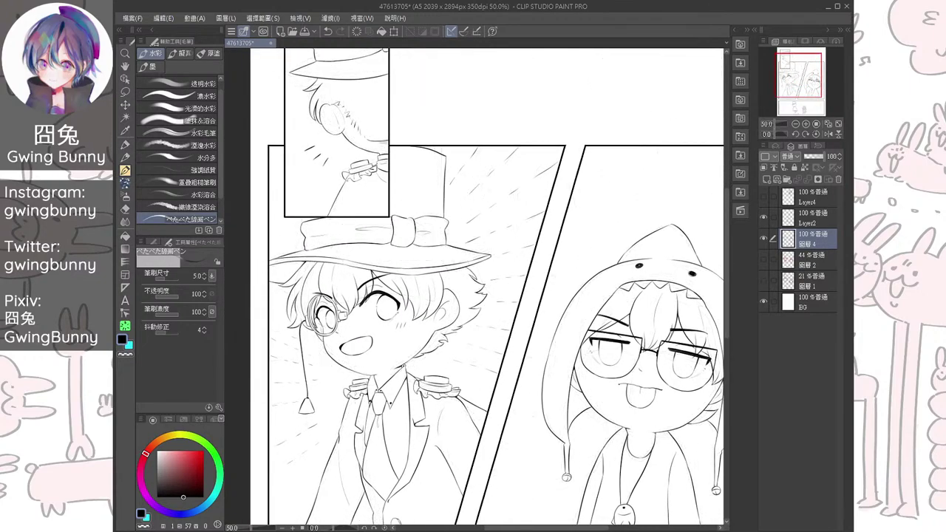
drag(355, 295, 455, 295)
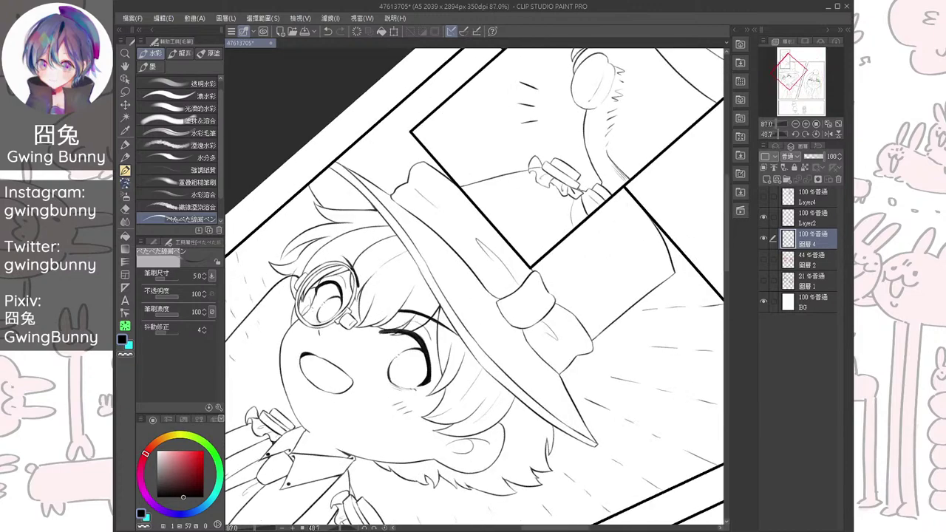
drag(292, 222, 331, 238)
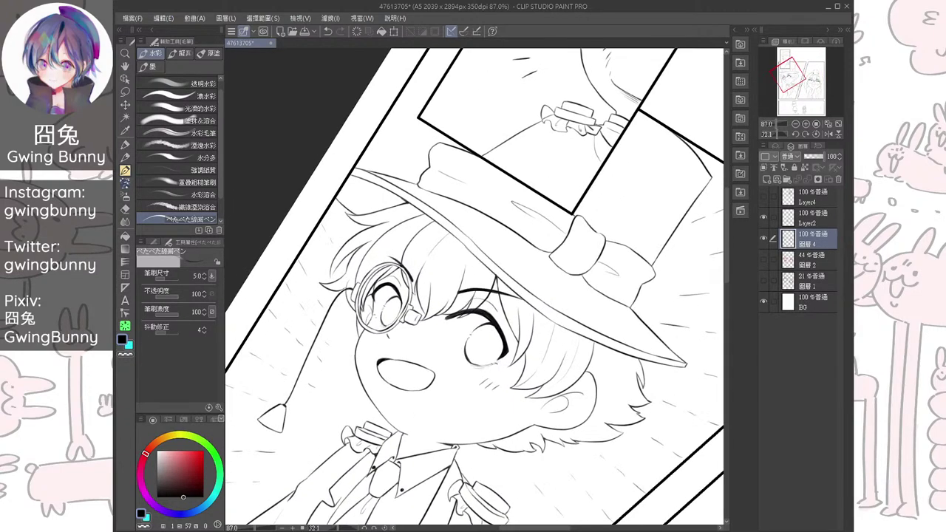
drag(391, 120, 397, 142)
mouse_move(402, 157)
mouse_down()
mouse_move(404, 180)
mouse_move(352, 233)
mouse_up()
drag(355, 244, 348, 274)
Examine the finished line art and effect lines across the whole page without the sketch
key(ctrl+minus)
key(ctrl+minus)
mouse_move(517, 311)
mouse_down()
mouse_move(510, 274)
mouse_move(489, 266)
mouse_up()
key(ctrl+minus)
key(ctrl+minus)
mouse_move(517, 295)
mouse_down()
mouse_move(458, 290)
mouse_move(482, 260)
mouse_up()
key(ctrl+at)
key(ctrl+plus)
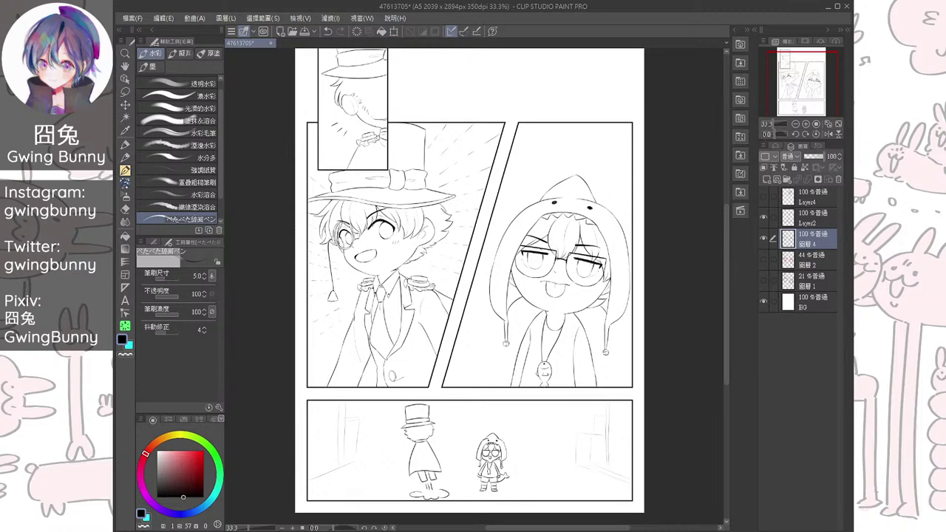
drag(483, 260, 461, 269)
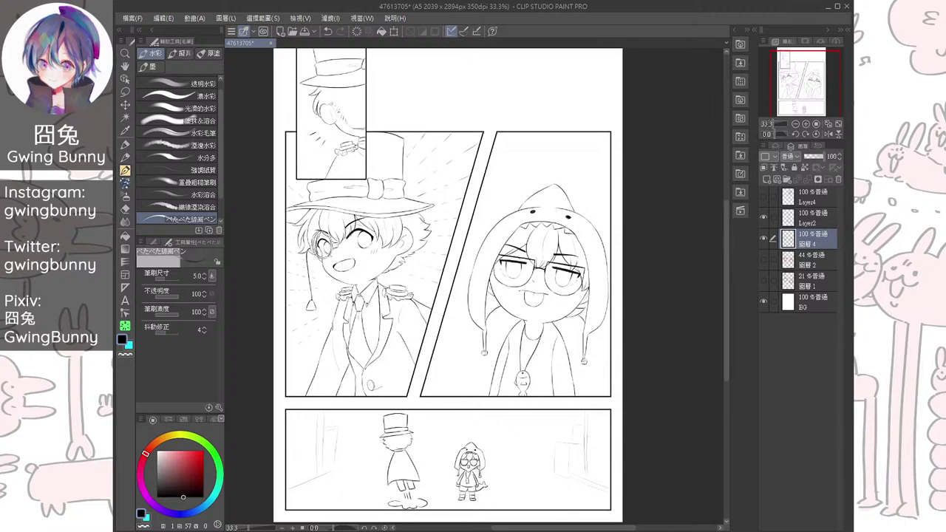
drag(473, 273, 484, 292)
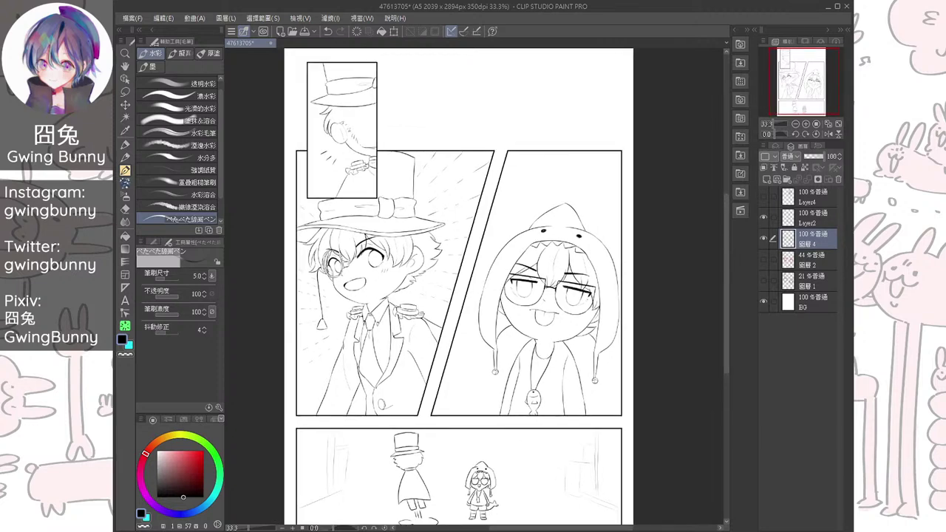
Add a new layer above sketch layer 圖層 2, switch to Auto Select referring to other layers, and save the file
click(811, 260)
click(766, 179)
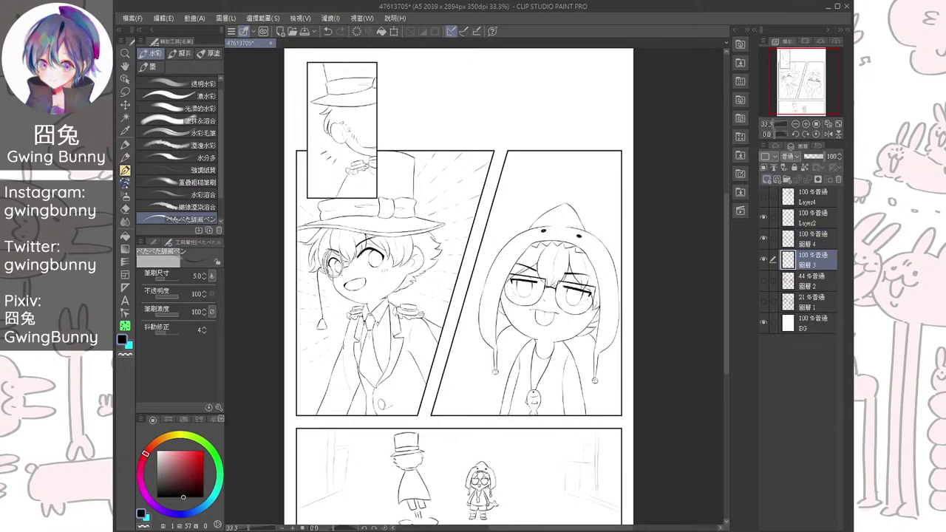
key(w)
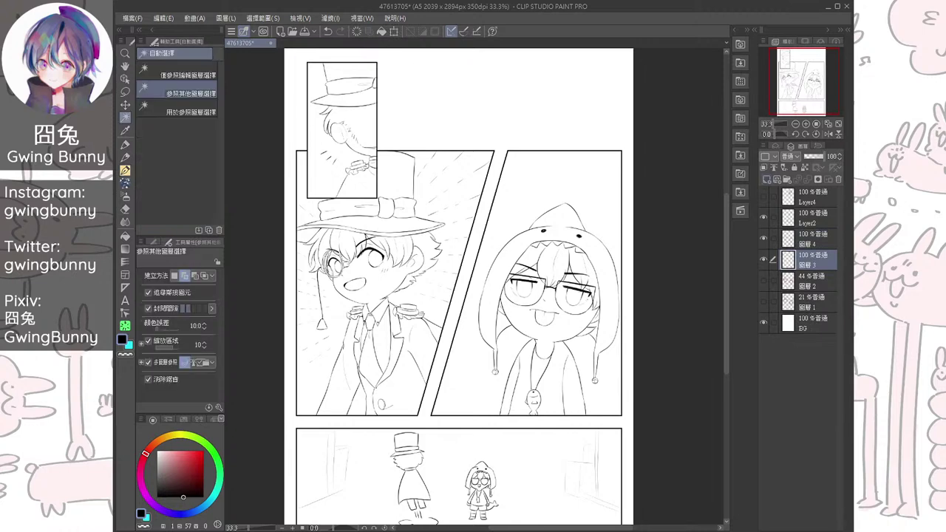
key(alt)
key(ctrl+s)
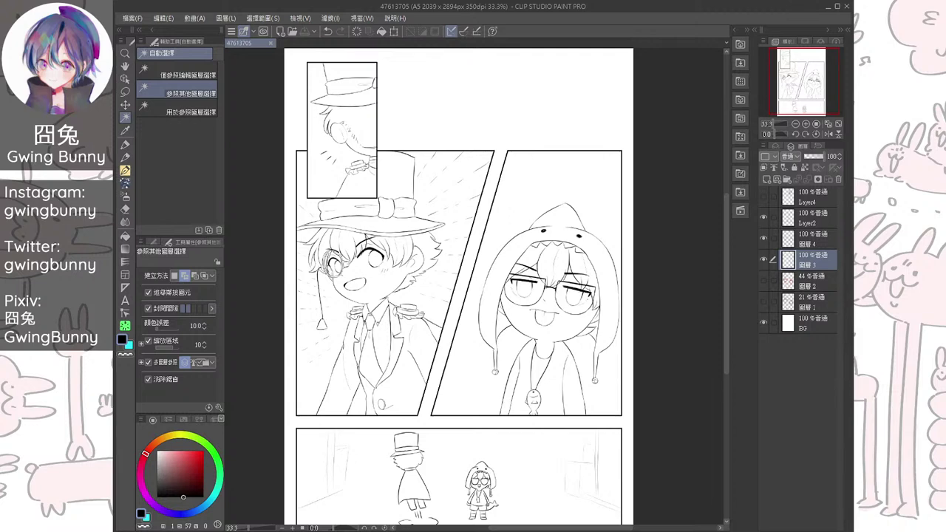
Try to auto-select the top-hat character's bangs, then undo the selection
scroll(373, 157, up, 6)
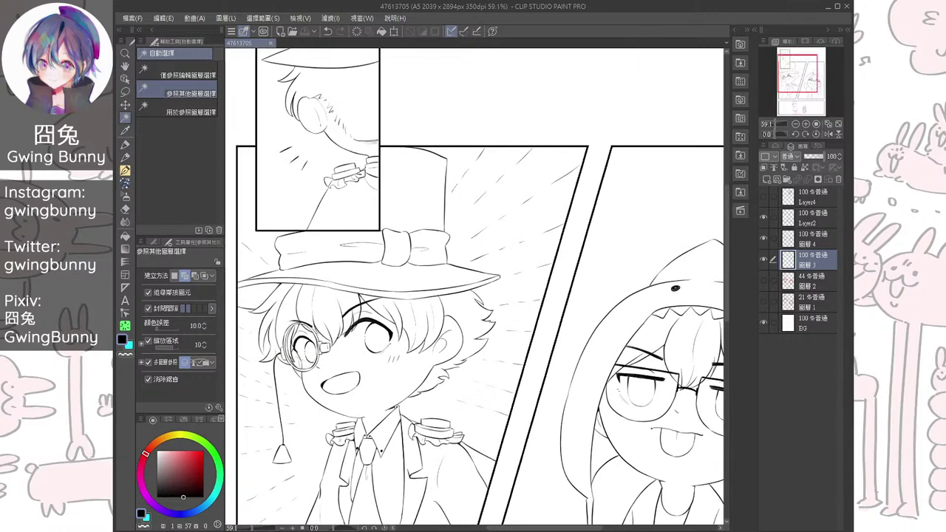
drag(373, 157, 401, 116)
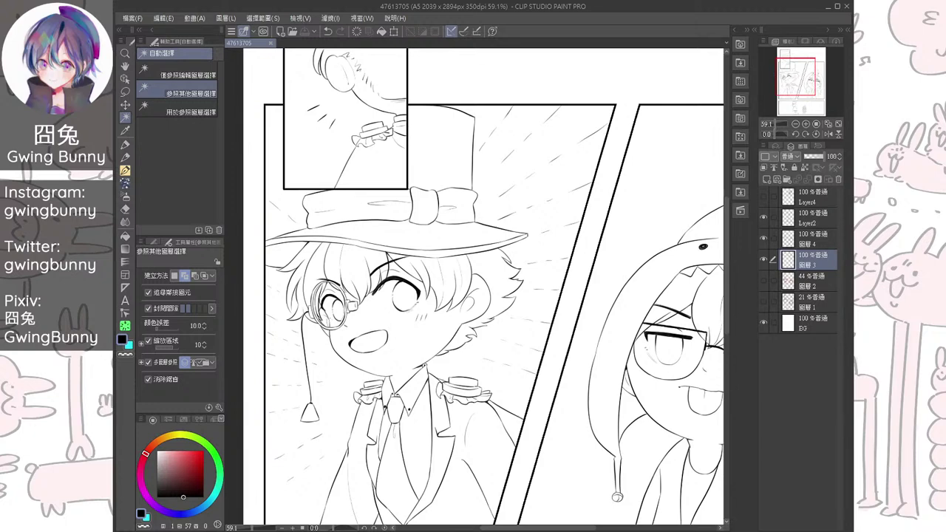
key(m)
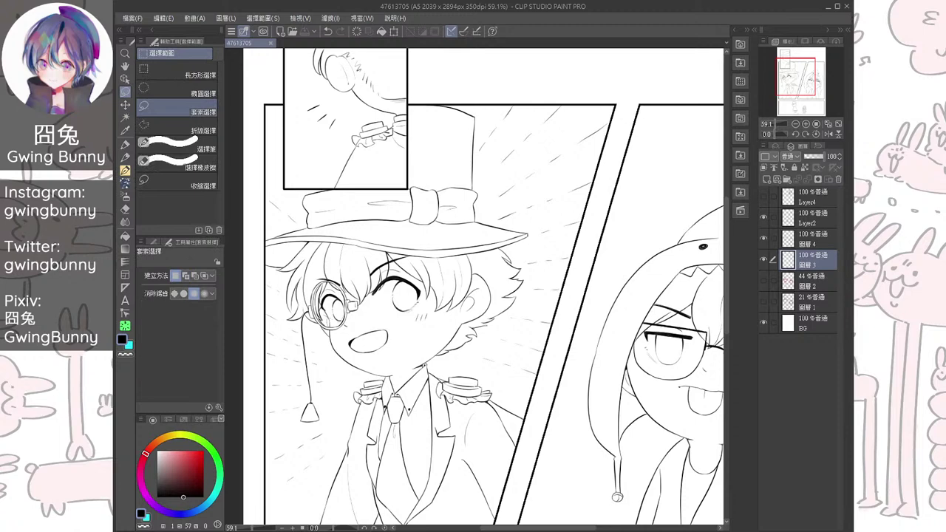
key(p)
key(i)
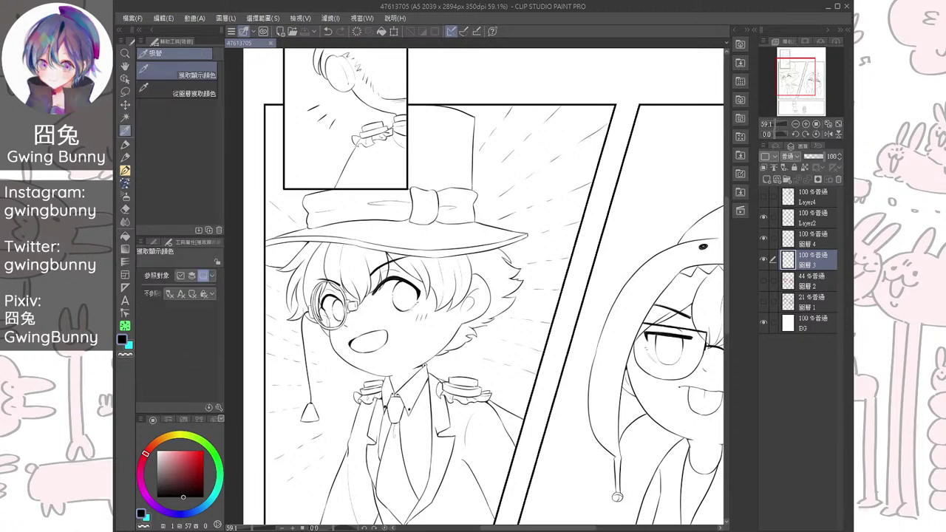
scroll(465, 343, up, 1)
key(w)
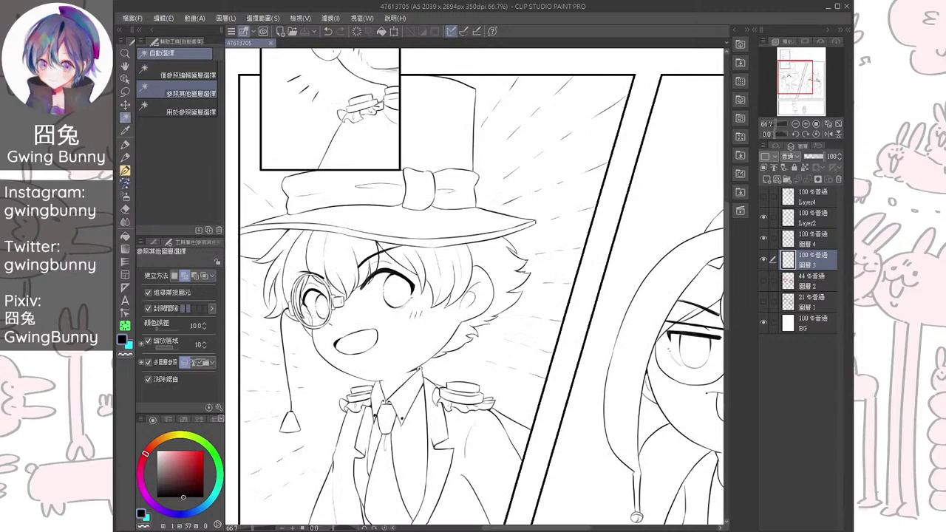
click(342, 275)
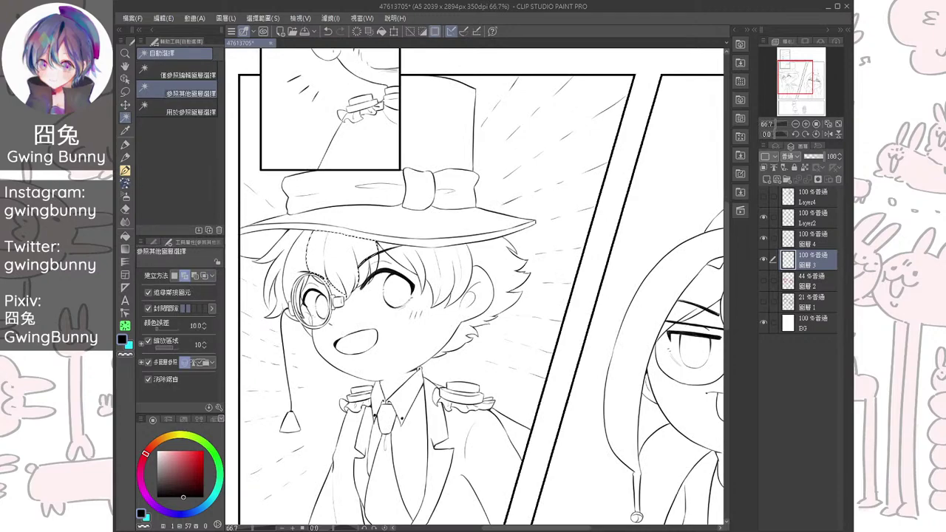
scroll(366, 287, up, 5)
key(ctrl+z)
drag(366, 286, 407, 310)
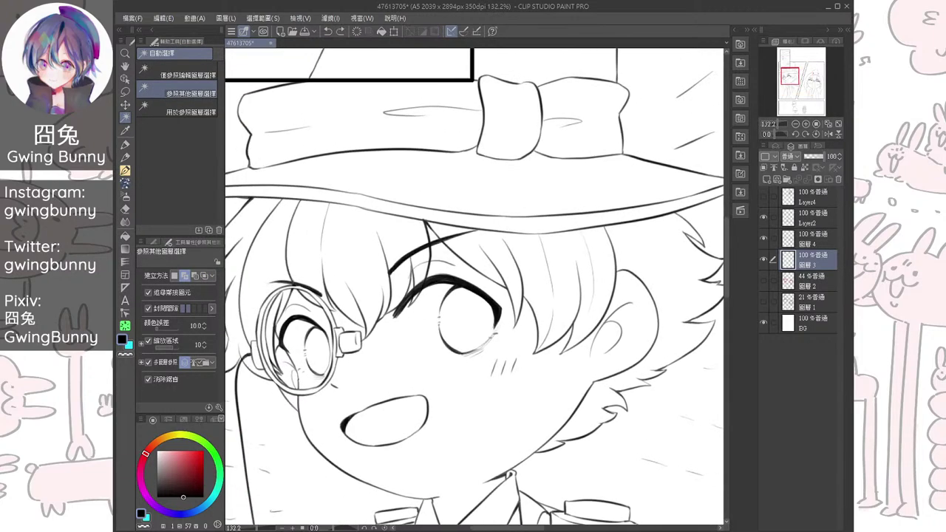
On layer 圖層 4, erase small gaps in the top-hat character's eyebrow where the hair strands cross it
click(813, 239)
click(763, 239)
click(763, 239)
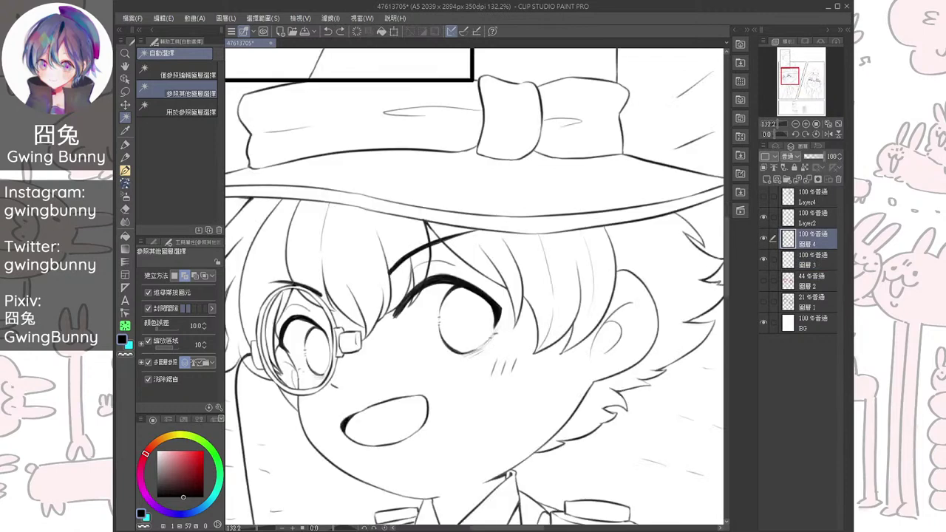
key(e)
scroll(447, 288, up, 4)
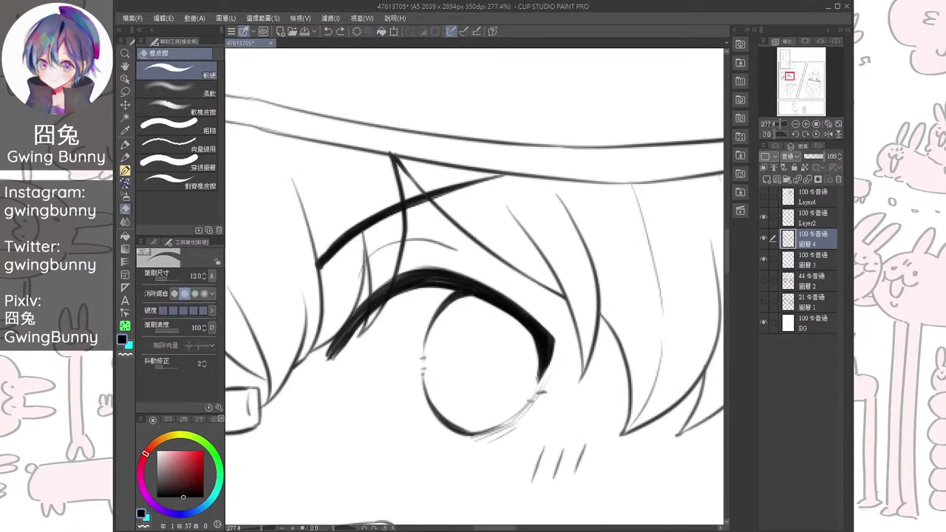
key(ctrl+z)
drag(398, 198, 400, 222)
drag(319, 260, 325, 279)
mouse_move(427, 190)
mouse_down()
mouse_move(447, 205)
mouse_move(577, 162)
mouse_move(695, 153)
mouse_up()
mouse_move(368, 230)
mouse_down()
mouse_move(373, 235)
mouse_move(359, 225)
mouse_up()
Erase matching gaps in both of the hooded character's eyebrows where the hair strands cross them
scroll(359, 224, down, 5)
mouse_move(547, 281)
mouse_down()
mouse_move(452, 230)
mouse_move(296, 255)
mouse_up()
drag(628, 273, 377, 295)
drag(636, 429, 351, 341)
scroll(523, 237, up, 5)
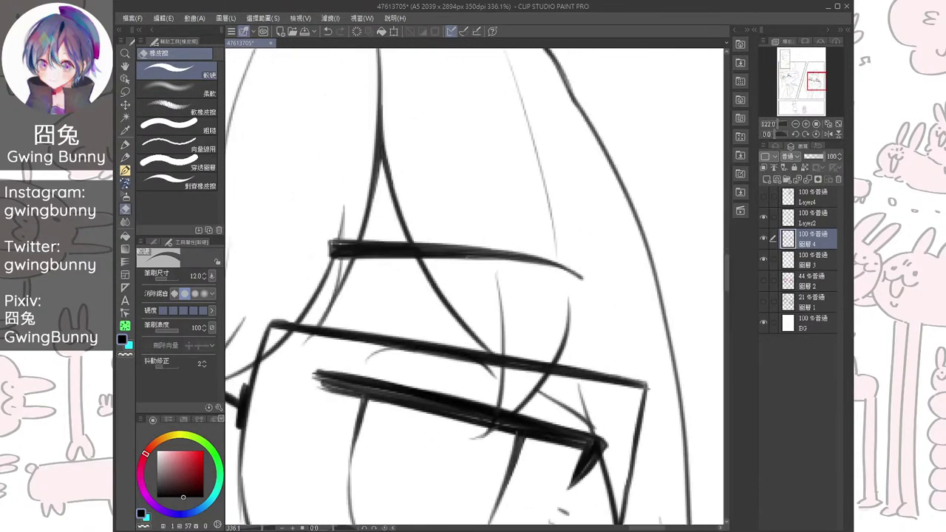
drag(416, 244, 433, 267)
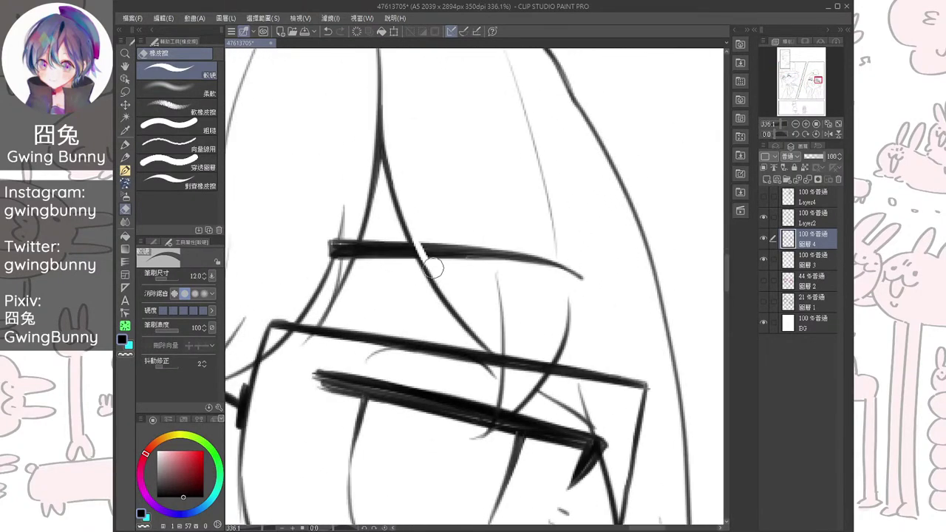
mouse_move(350, 249)
mouse_down()
mouse_move(345, 260)
mouse_move(352, 235)
mouse_move(346, 260)
mouse_move(337, 247)
mouse_move(325, 263)
mouse_move(713, 304)
mouse_up()
mouse_move(338, 252)
mouse_down()
mouse_move(357, 235)
mouse_move(444, 248)
mouse_up()
drag(298, 220, 293, 226)
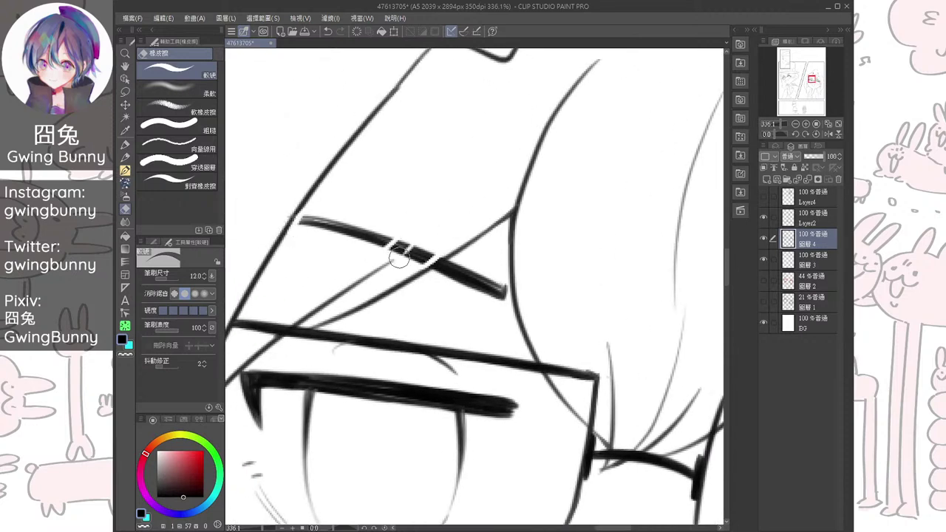
scroll(402, 259, down, 5)
scroll(503, 284, down, 2)
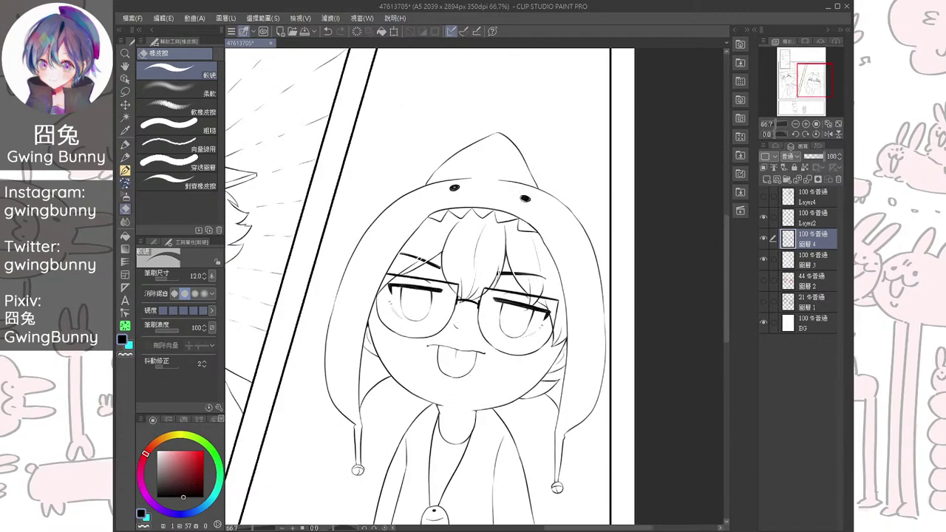
scroll(715, 408, down, 3)
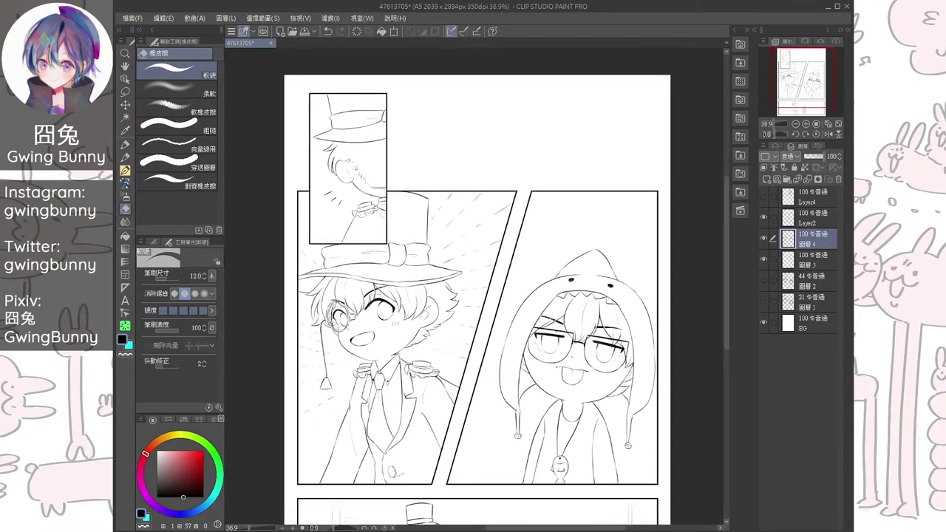
On layer 圖層 3, auto-select the top-hat character's central bangs, including the small strand area crossing the eyebrow and lashes
click(813, 260)
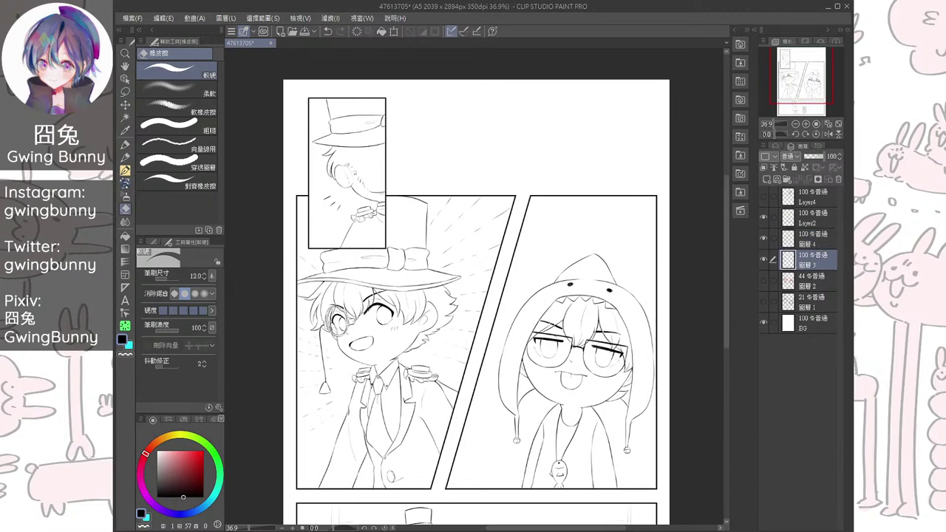
key(w)
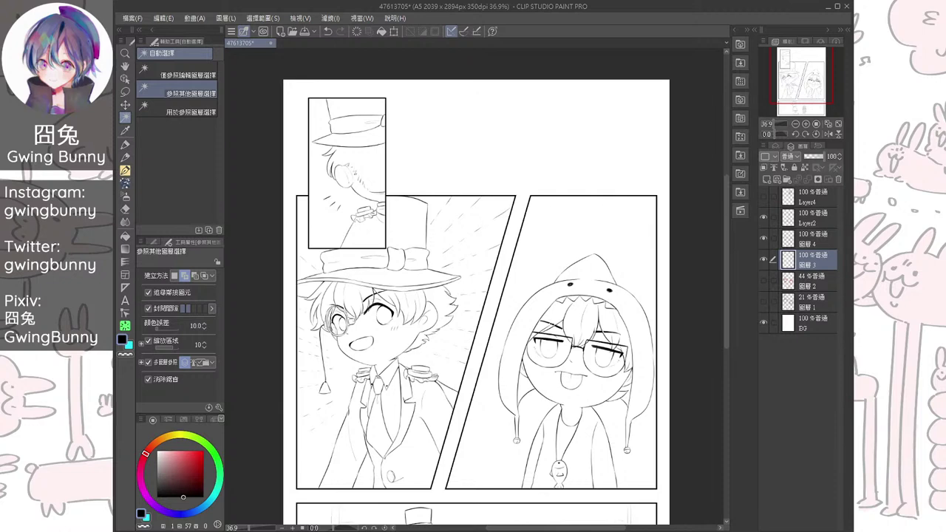
drag(473, 295, 488, 272)
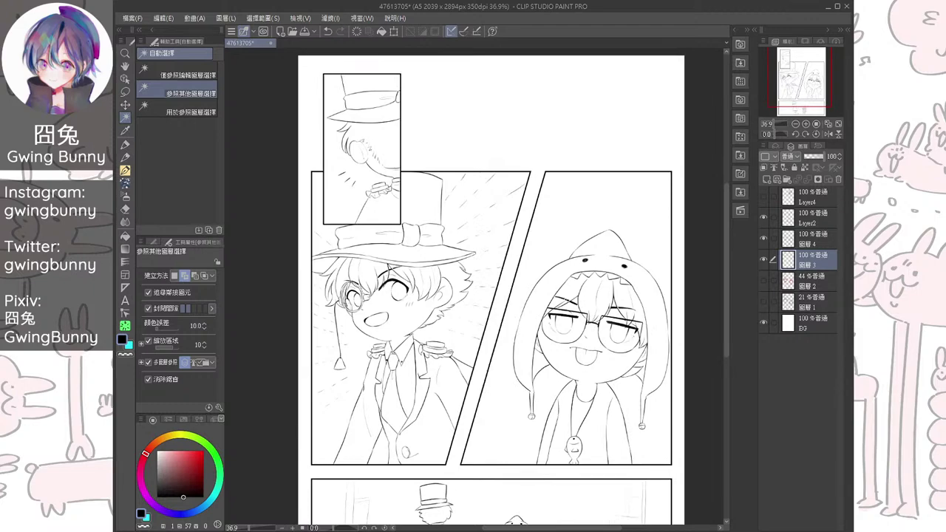
scroll(392, 281, up, 4)
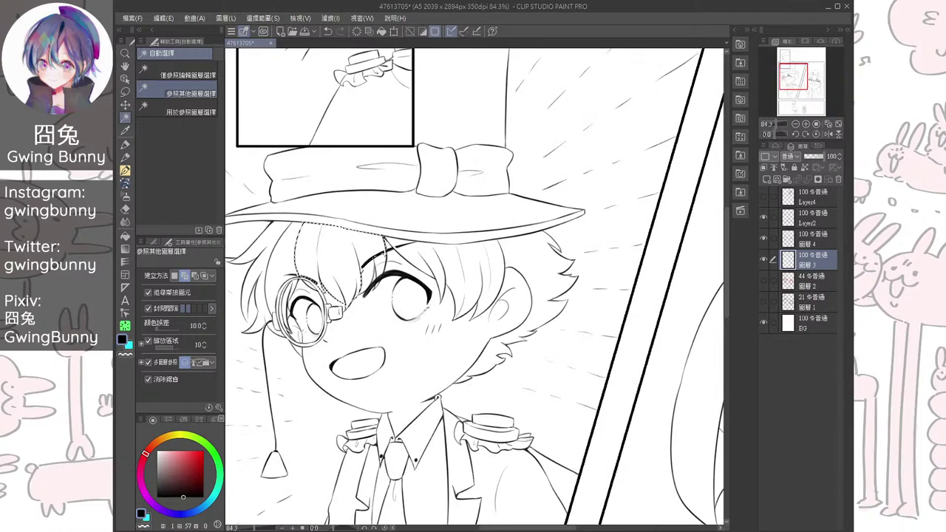
scroll(347, 244, up, 4)
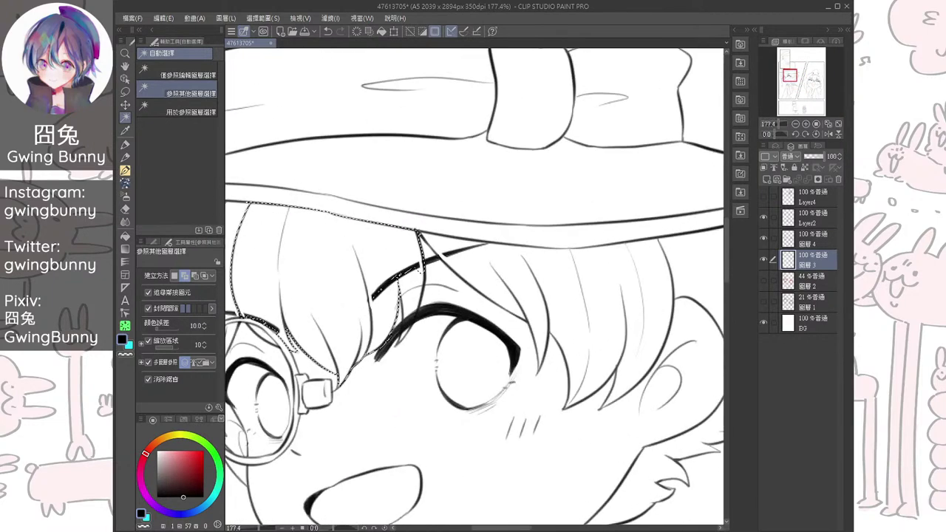
click(411, 298)
drag(411, 311, 395, 308)
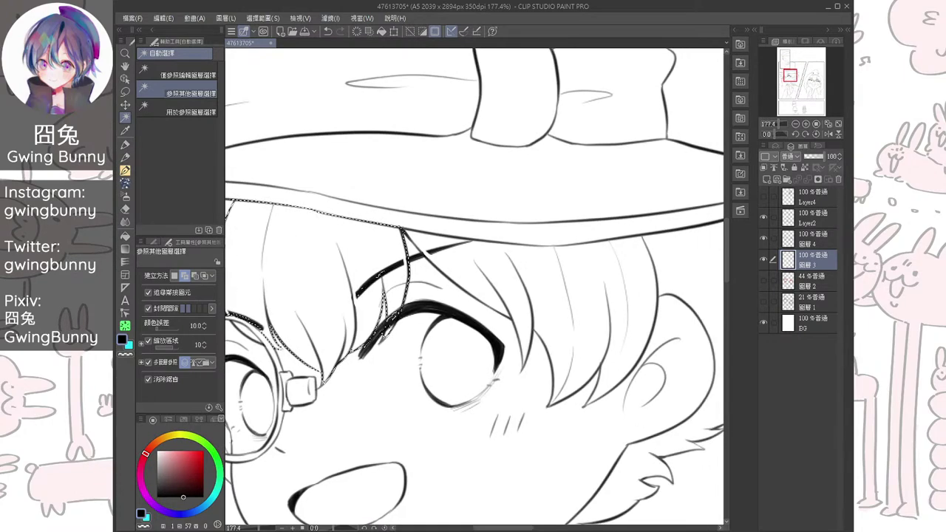
scroll(400, 317, up, 5)
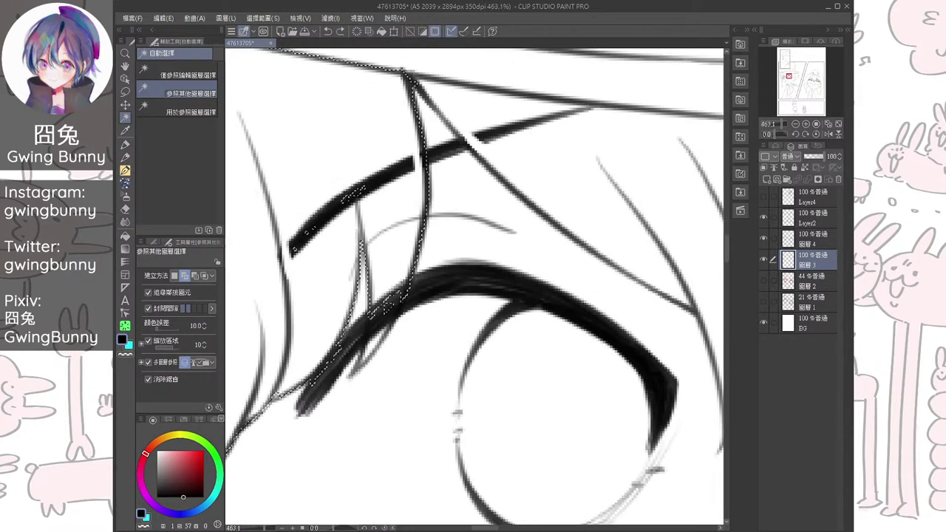
scroll(407, 338, down, 1)
click(376, 346)
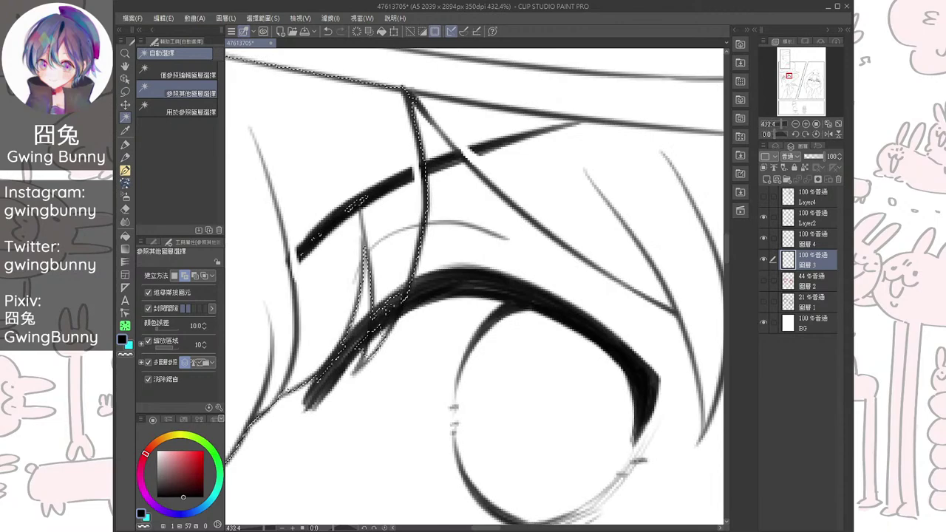
Add the hair beyond the central bangs and behind the ear to the selection, undoing the pick that spills past the eyebrow gap
scroll(475, 288, down, 1)
drag(518, 214, 445, 243)
click(510, 229)
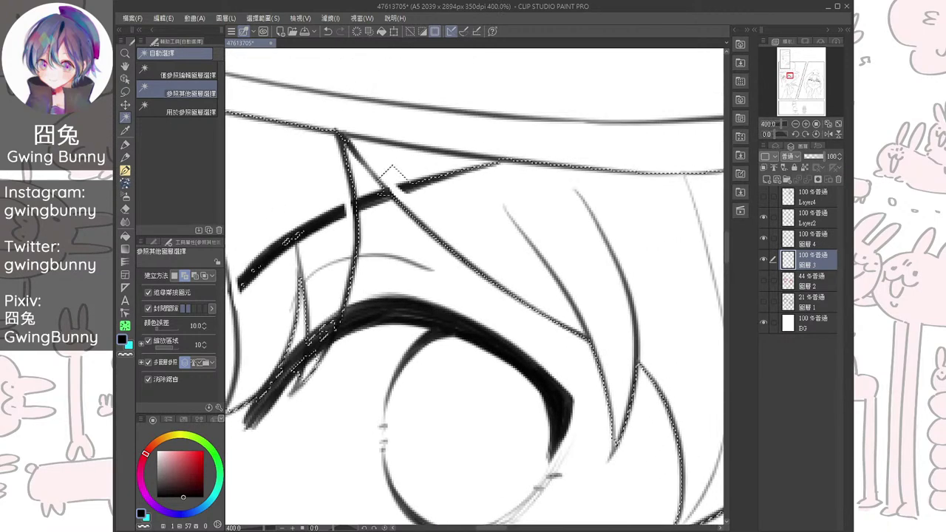
drag(509, 229, 467, 251)
key(ctrl+z)
click(346, 214)
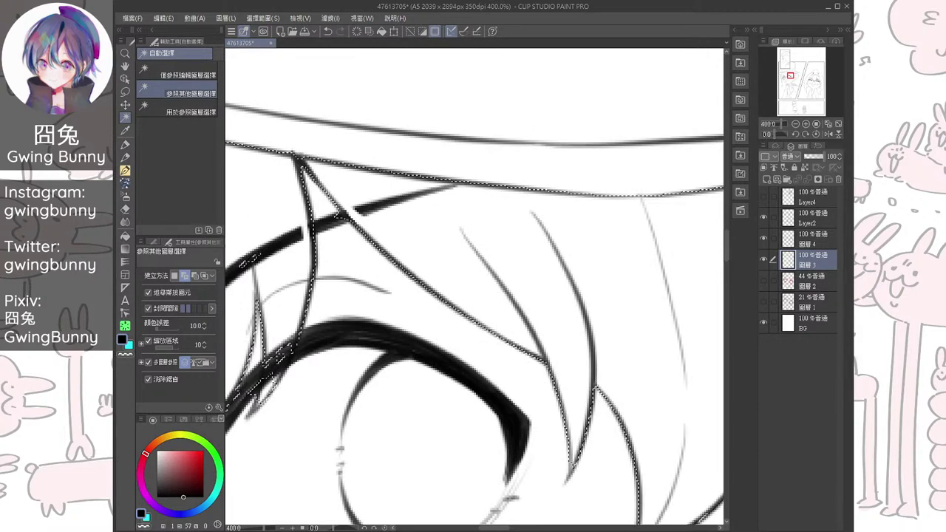
drag(559, 275, 405, 230)
scroll(404, 230, down, 3)
drag(628, 259, 566, 250)
click(606, 222)
drag(584, 392, 615, 226)
drag(235, 185, 723, 388)
Try to add the side hair beside the monocle to the selection, then undo that addition
drag(355, 296, 376, 263)
click(365, 281)
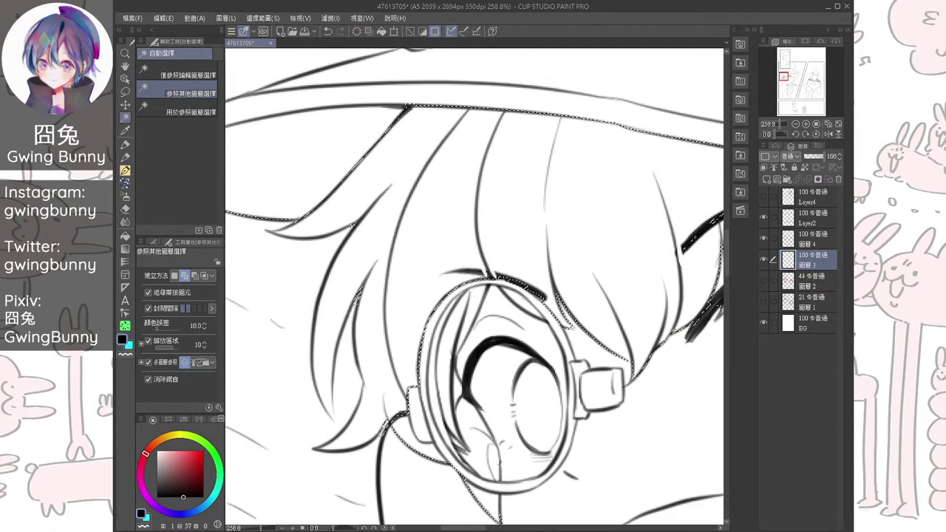
drag(355, 295, 380, 306)
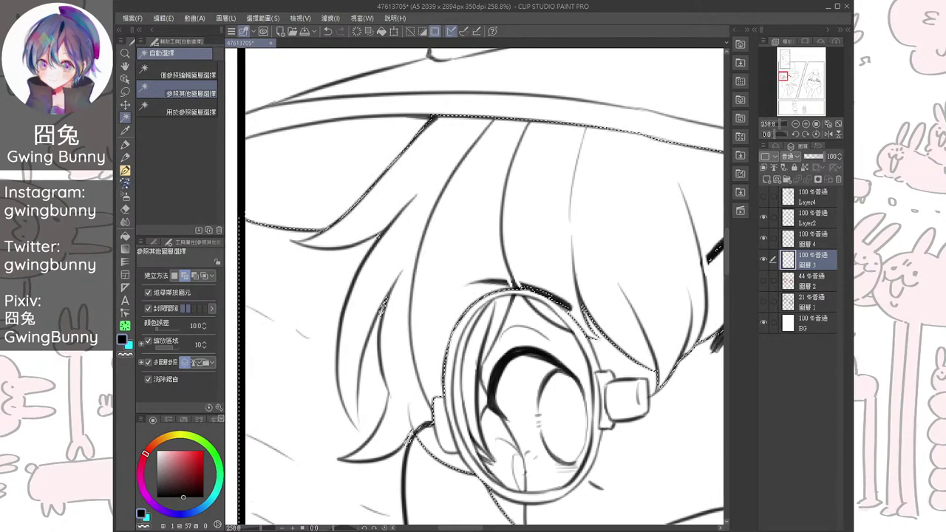
scroll(506, 269, down, 1)
key(ctrl+z)
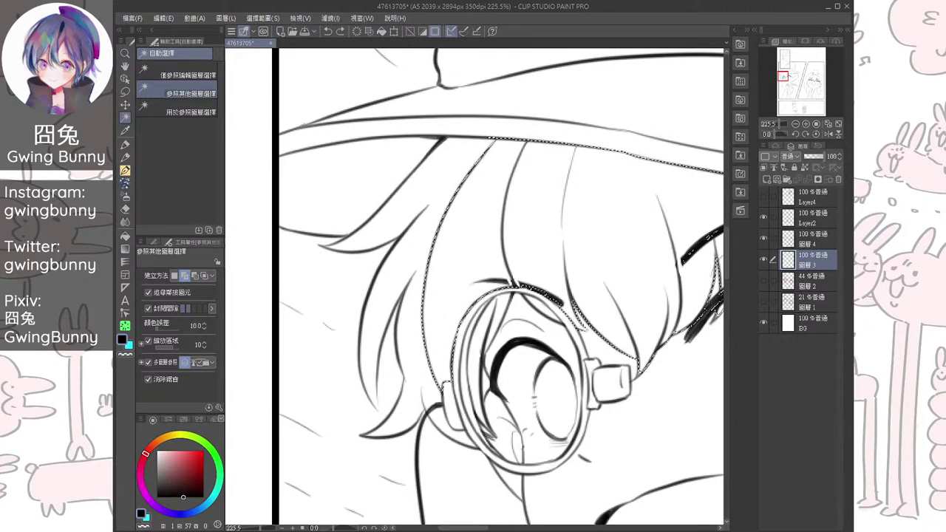
scroll(561, 284, down, 1)
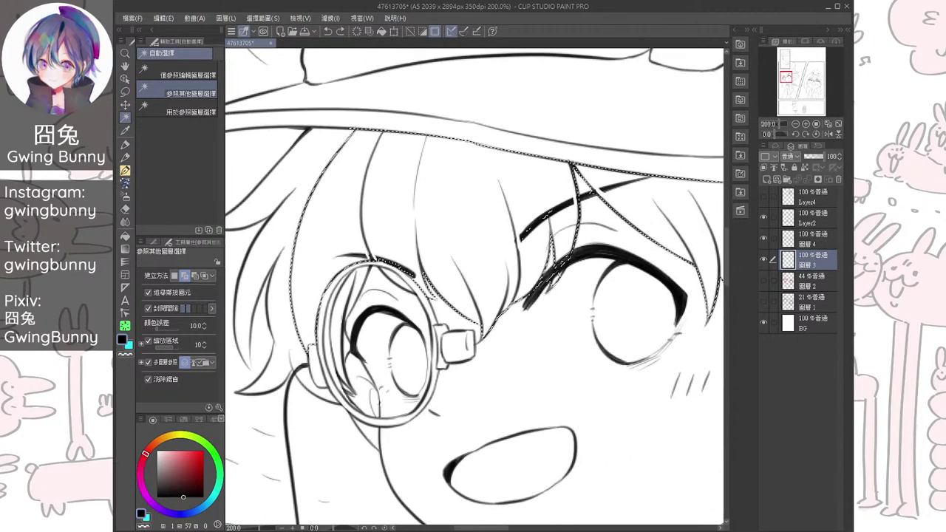
Fill the selected hair with black on layer 圖層 3, hide that layer, and clear the selection
click(382, 31)
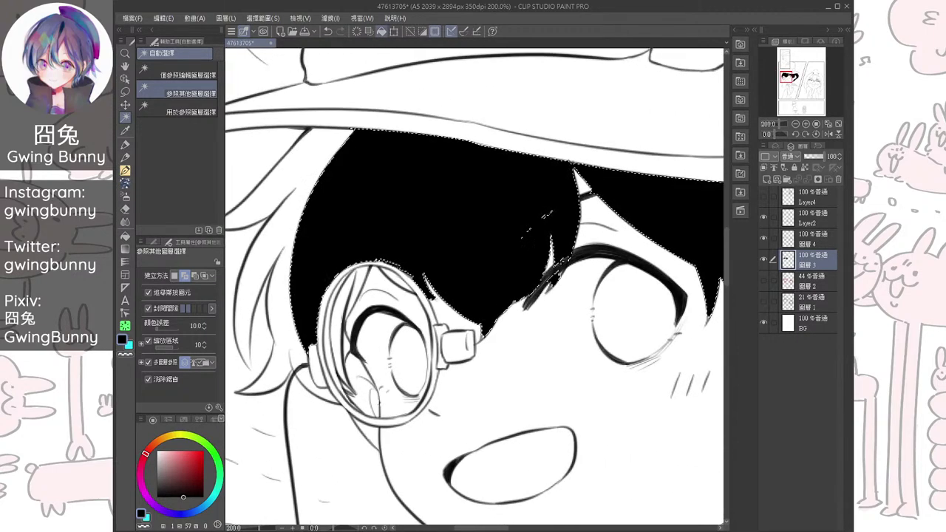
key(ctrl+z)
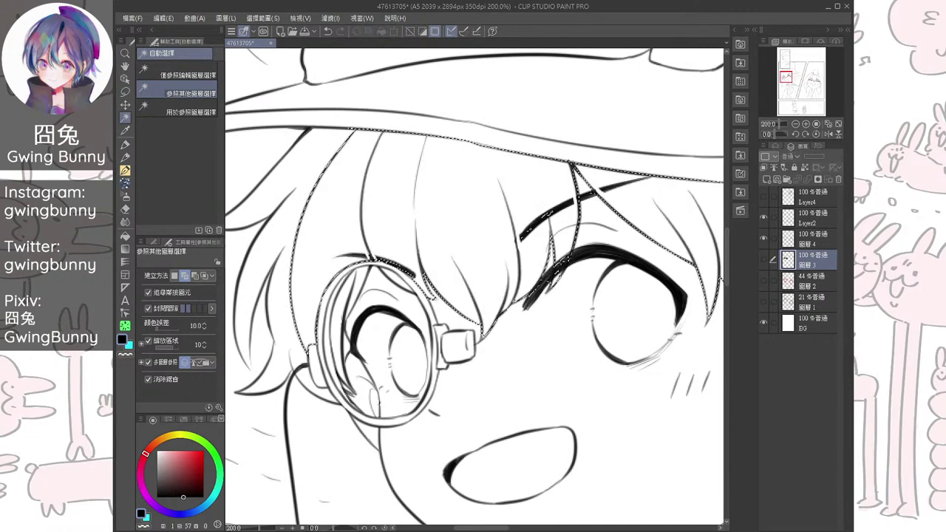
key(m)
key(ctrl+d)
On line-art layer 圖層 4, close the open tip of the hair strand beside the monocle with a size 5.0 brush
click(811, 238)
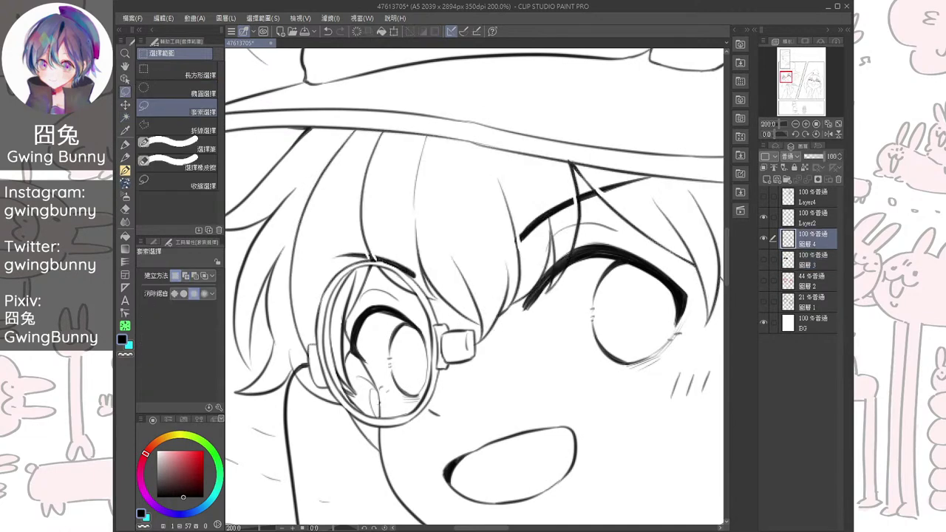
key(p)
key(p)
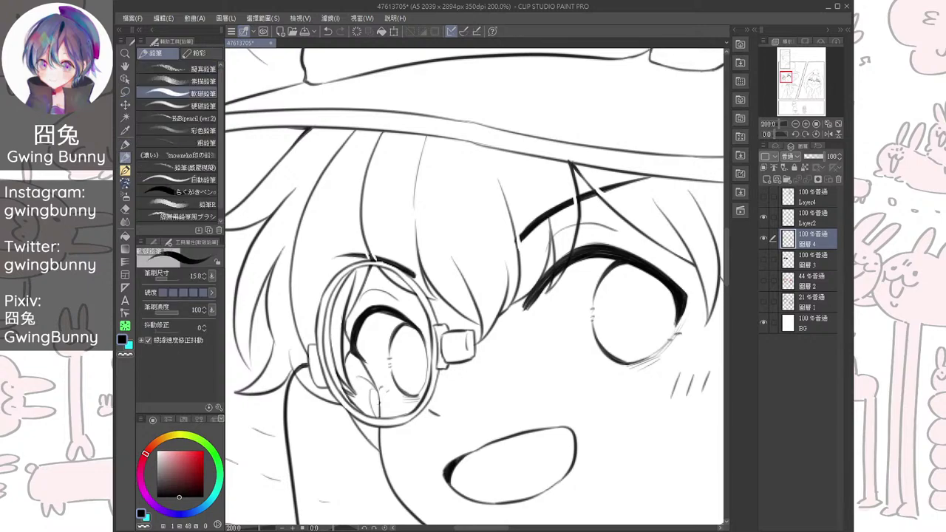
drag(302, 315, 371, 307)
scroll(369, 307, up, 3)
key(b)
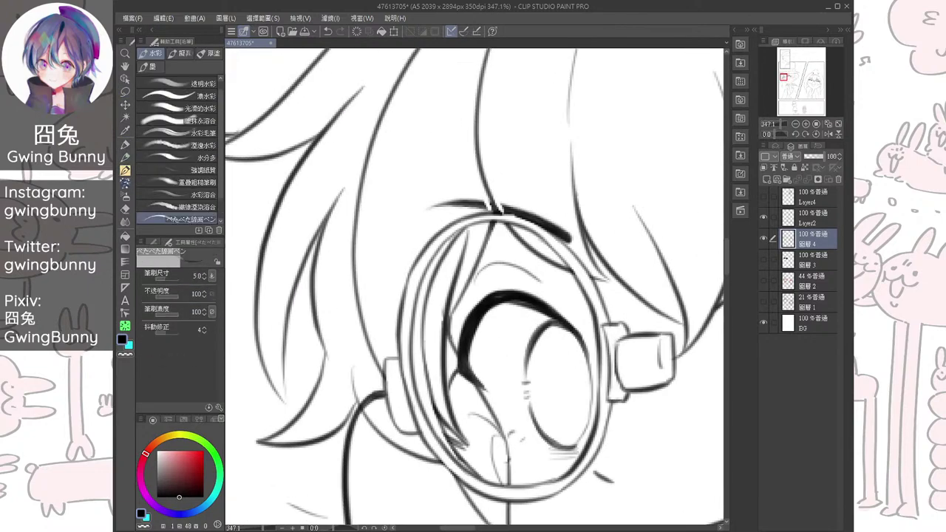
mouse_move(327, 390)
mouse_down()
mouse_move(358, 360)
mouse_move(312, 366)
mouse_move(314, 376)
mouse_up()
scroll(358, 360, up, 1)
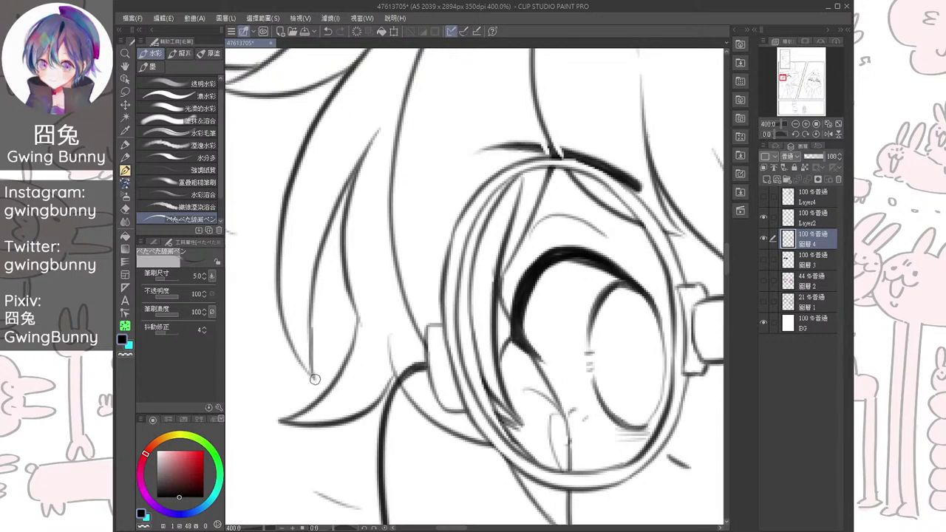
scroll(313, 376, down, 3)
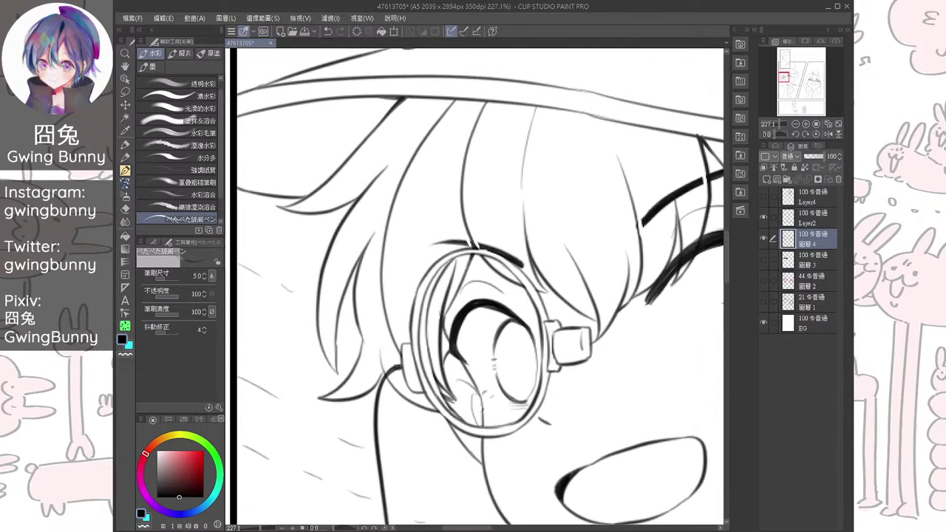
Show layer 圖層 3 again, auto-select the side hair beside the monocle, fill it with black, and deselect
click(807, 260)
click(763, 260)
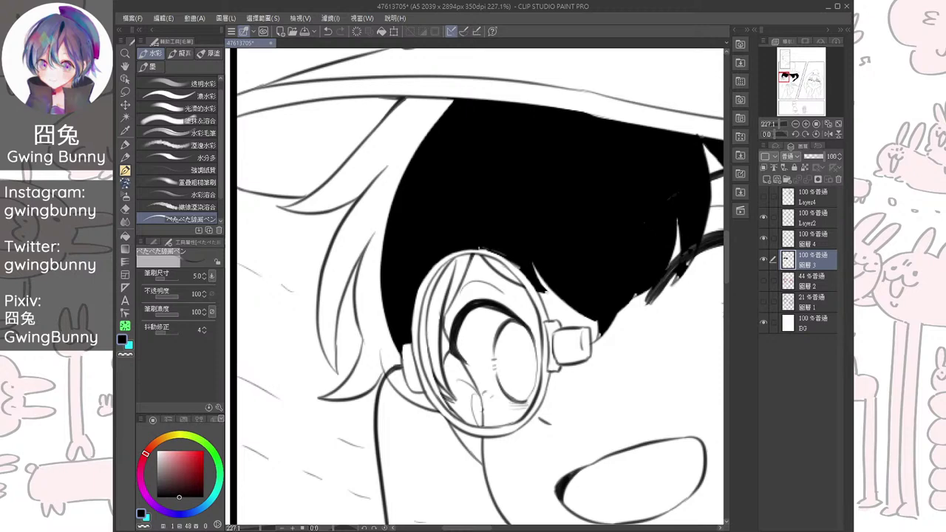
key(w)
click(362, 236)
drag(473, 281, 432, 300)
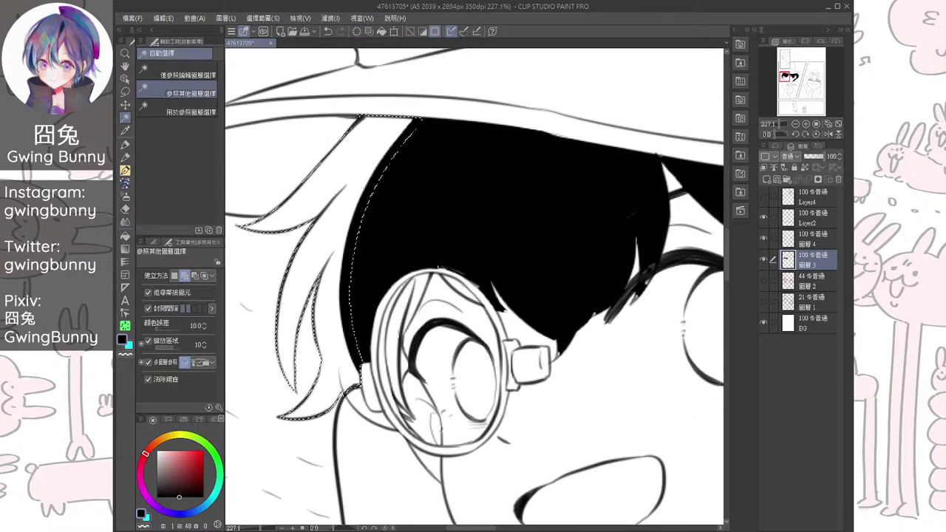
click(381, 31)
key(ctrl+minus)
key(ctrl+minus)
drag(474, 286, 446, 284)
key(m)
key(ctrl+d)
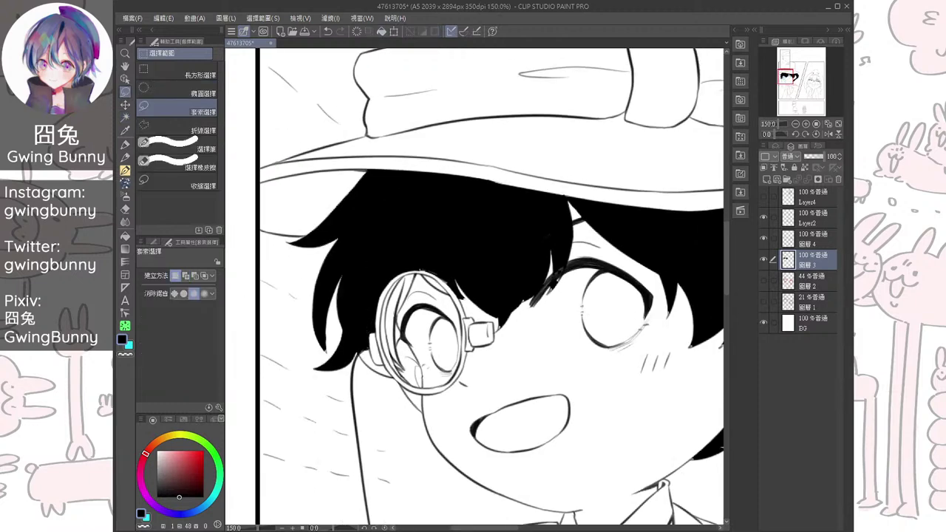
Touch up the black fill at the side hair tips and along the bangs near the monocle with a fine pencil of about size 2
scroll(344, 317, up, 3)
key(p)
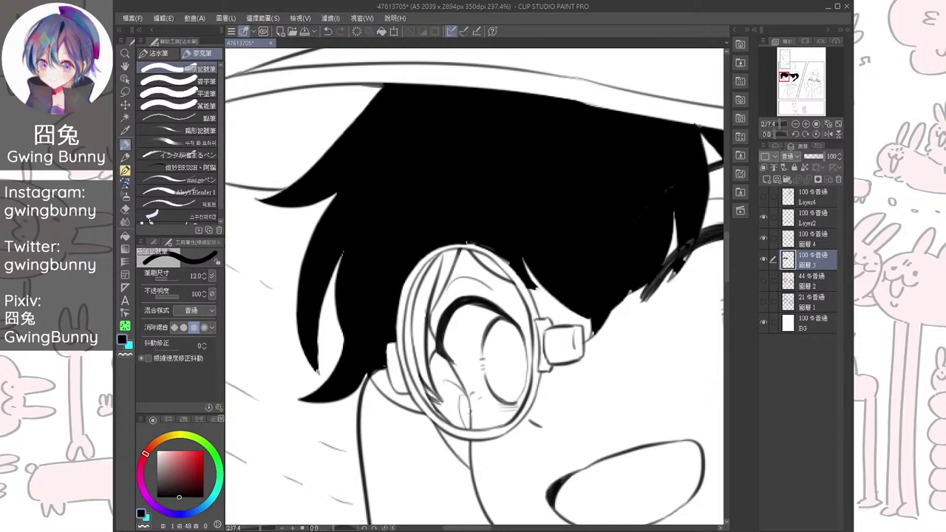
key(p)
scroll(386, 362, up, 3)
key(bracketleft)
key(bracketleft)
key(bracketleft)
key(bracketleft)
key(bracketleft)
key(bracketleft)
key(bracketleft)
key(bracketleft)
key(bracketleft)
key(bracketleft)
key(bracketleft)
key(bracketleft)
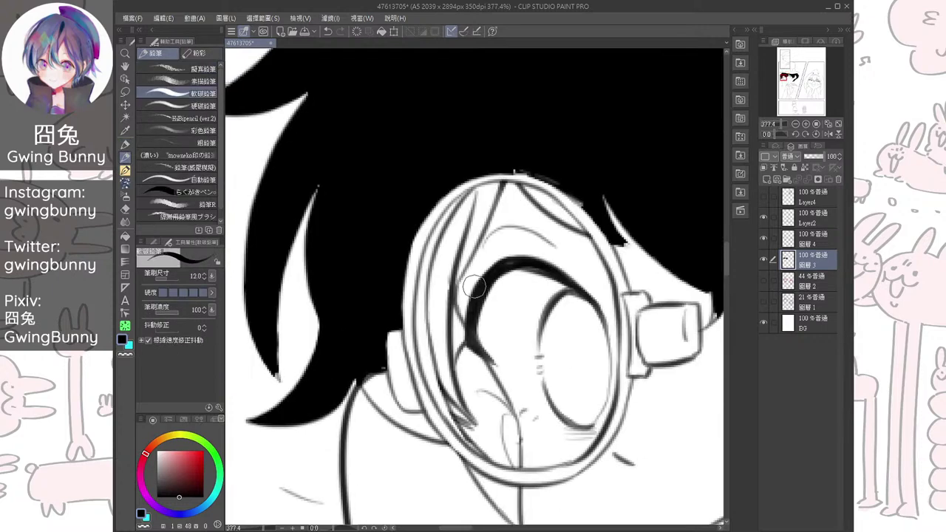
key(bracketleft)
key(bracketleft)
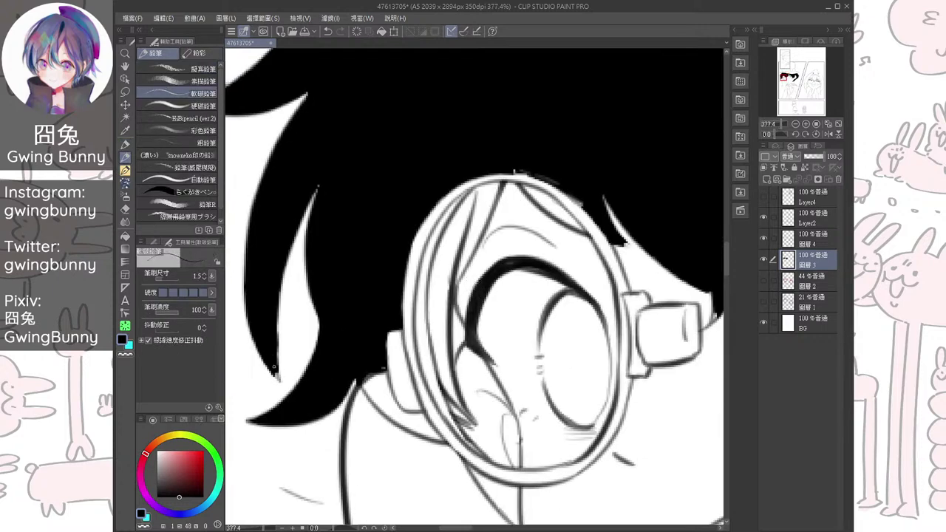
drag(587, 258, 362, 318)
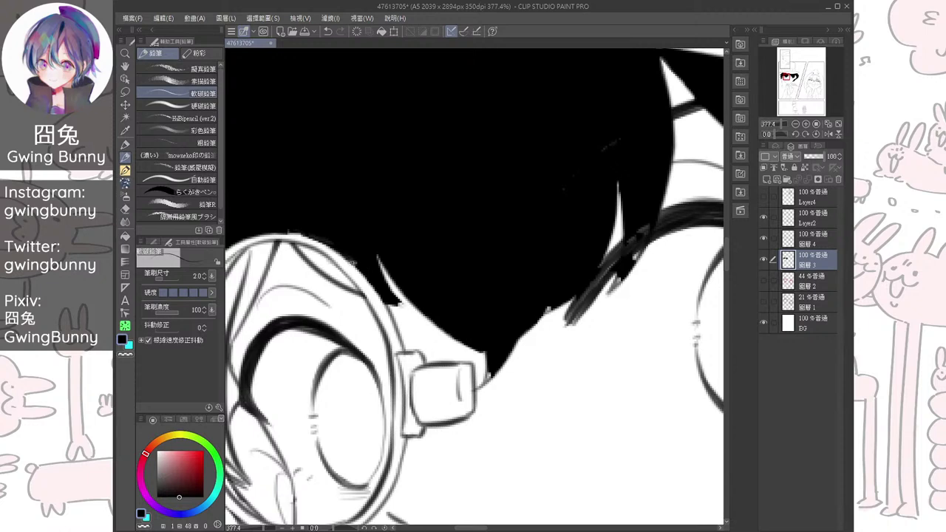
drag(356, 264, 184, 306)
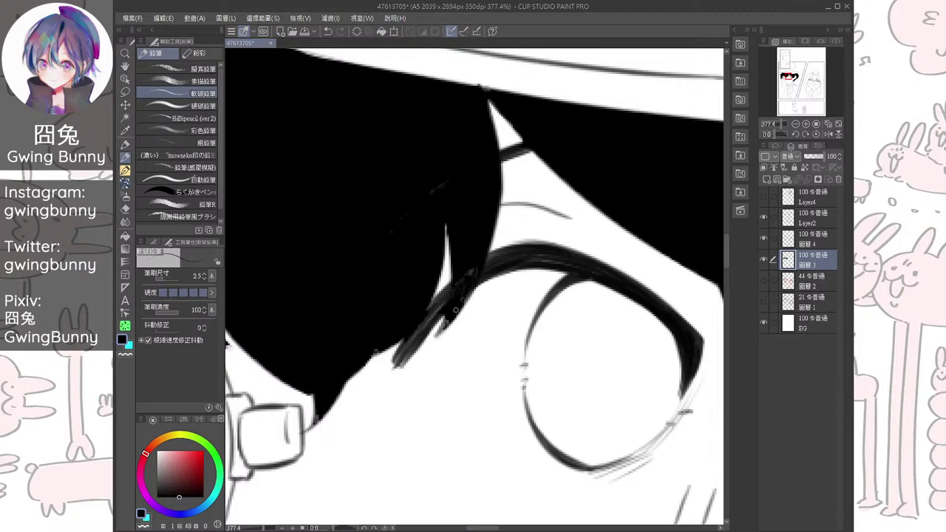
Fill the leftover gaps in the tips of the bangs and the hair behind the ear with a size 2.5 black pencil
drag(454, 236, 161, 272)
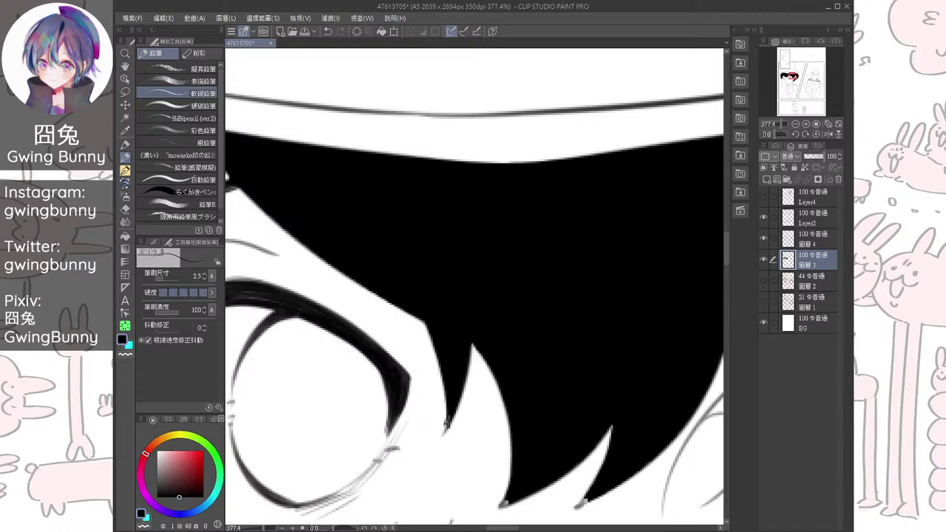
drag(445, 423, 385, 341)
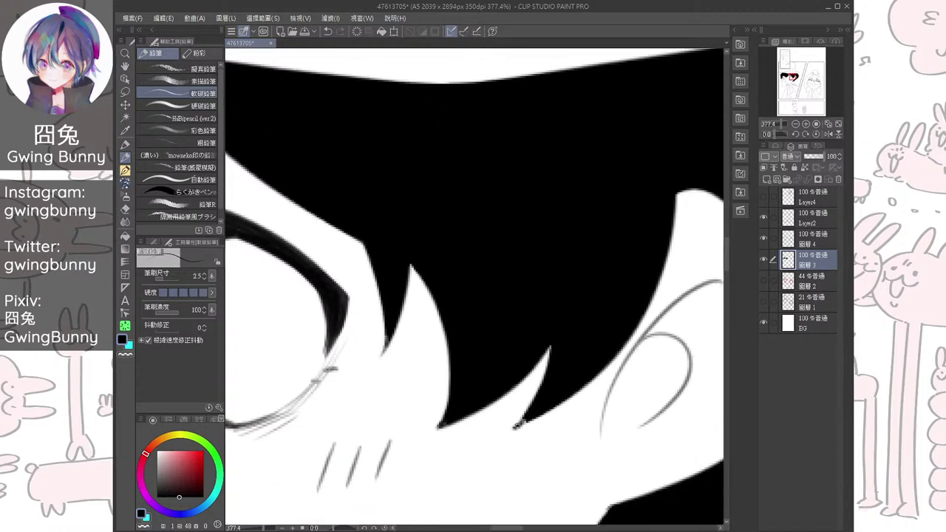
drag(532, 416, 320, 380)
drag(503, 369, 456, 244)
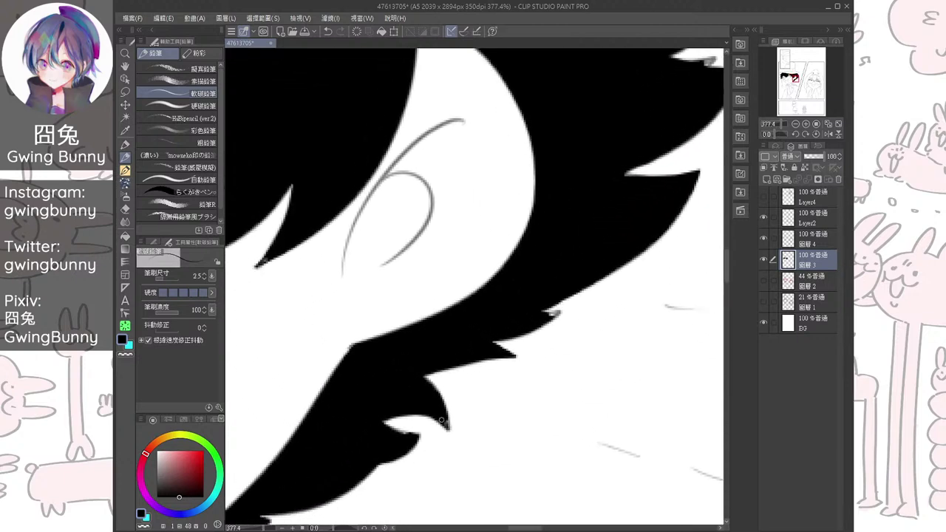
drag(552, 313, 689, 221)
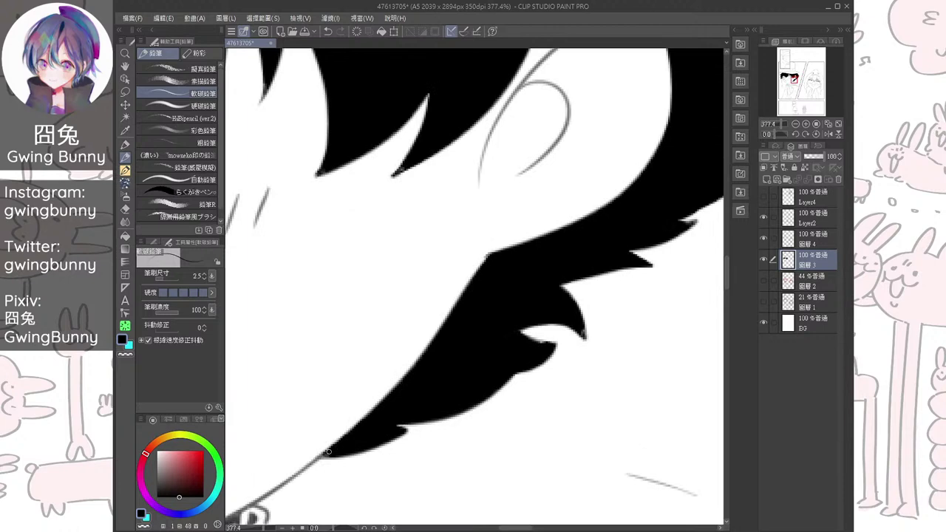
drag(581, 282, 423, 343)
scroll(449, 376, up, 3)
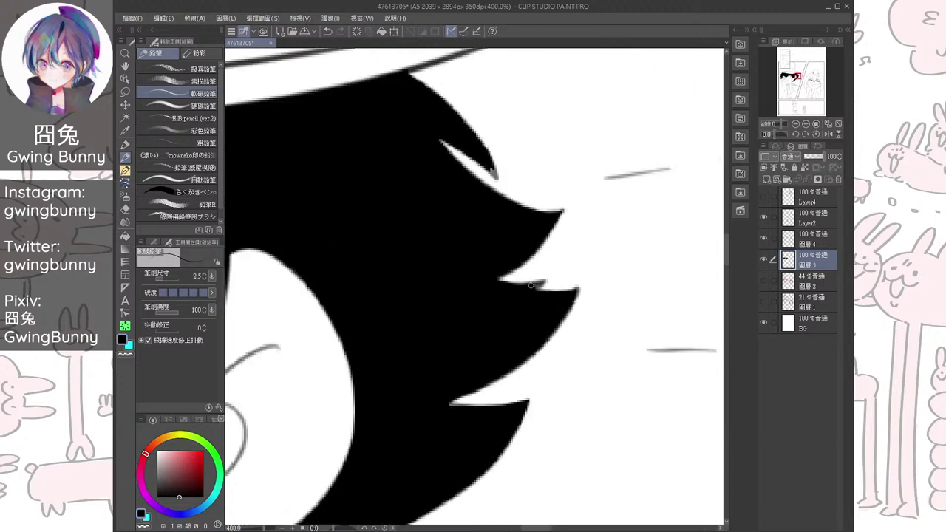
mouse_move(491, 253)
mouse_down()
mouse_move(336, 255)
mouse_move(486, 257)
mouse_move(499, 281)
mouse_up()
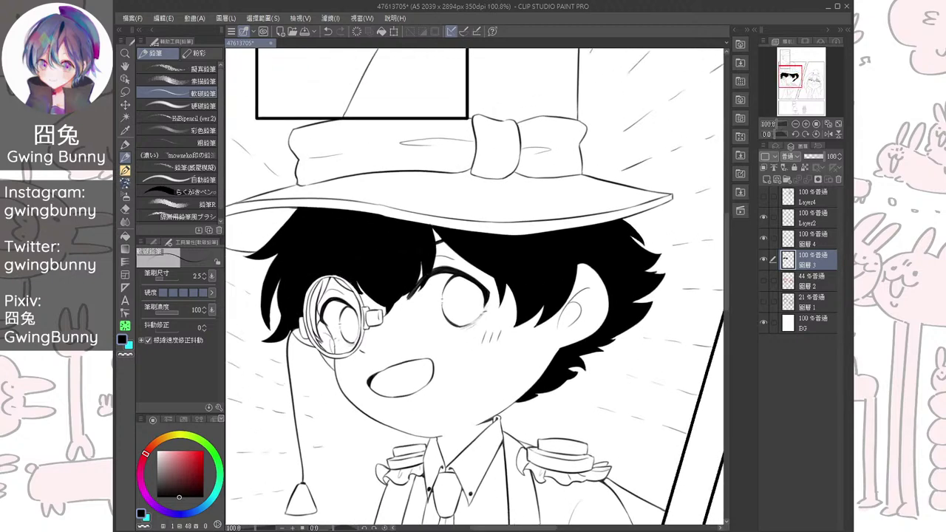
Choose the Grunge Dot brush from the tone decoration brushes and set its size to 400
key(b)
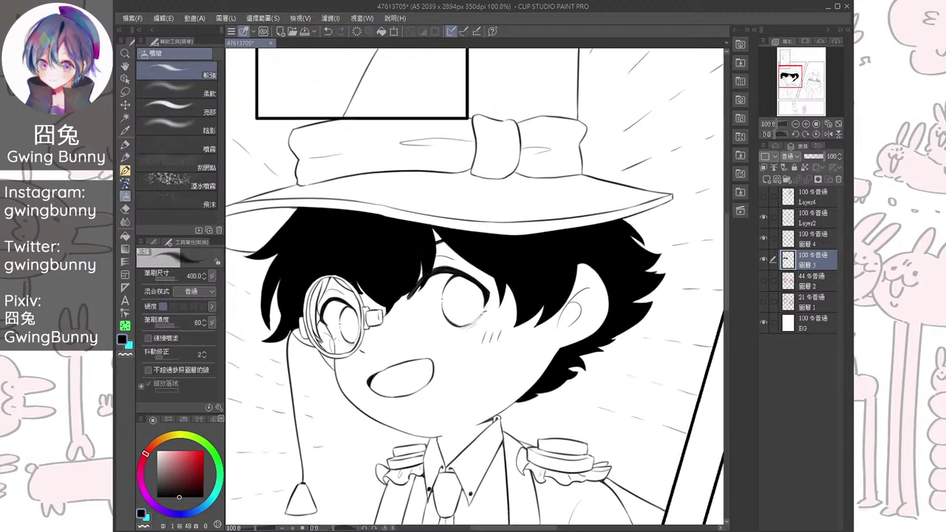
key(b)
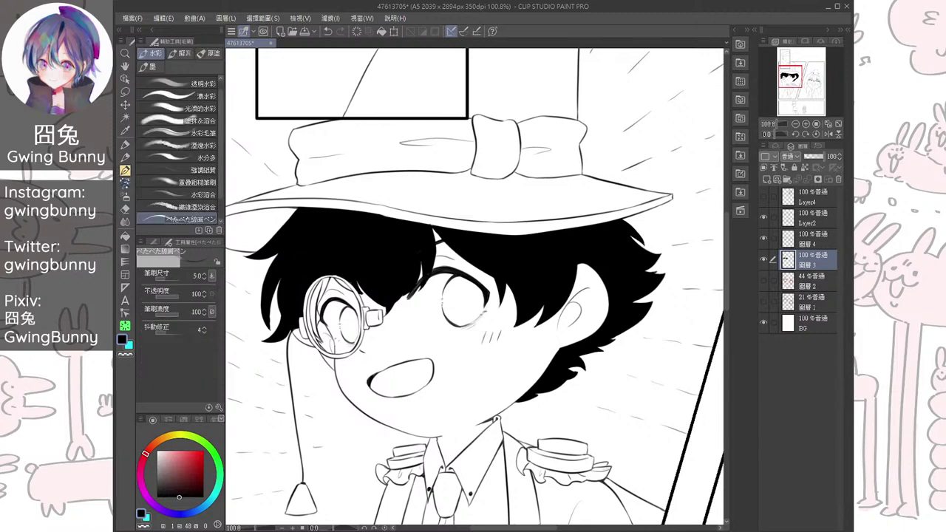
key(b)
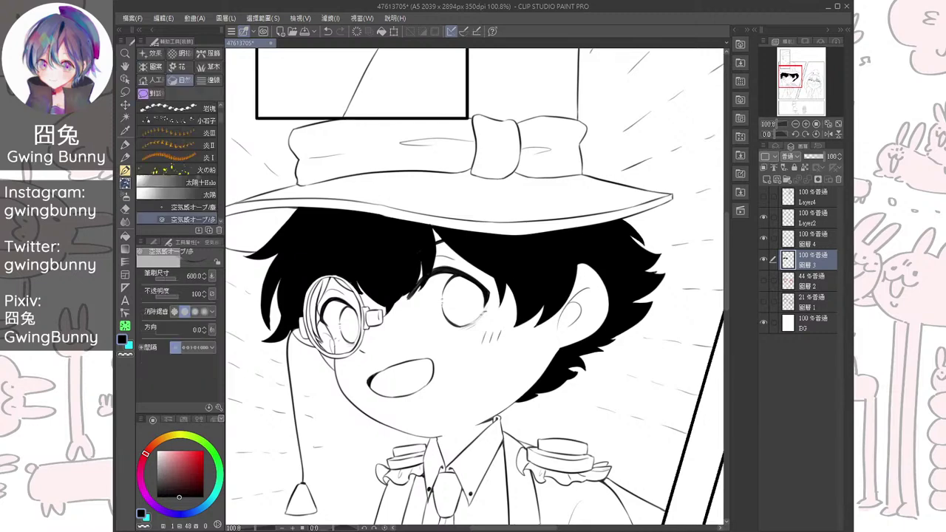
click(180, 54)
drag(221, 142, 222, 225)
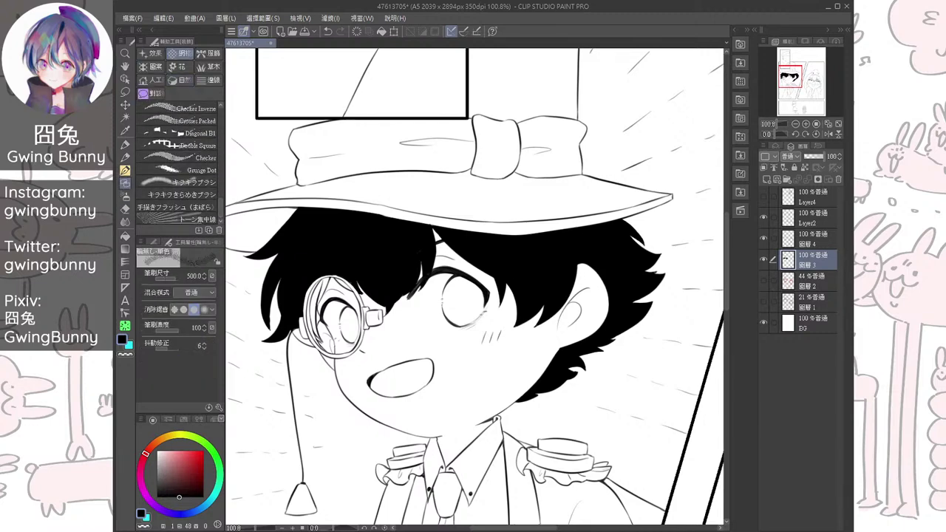
click(179, 206)
click(179, 170)
drag(183, 482, 177, 498)
scroll(392, 312, down, 1)
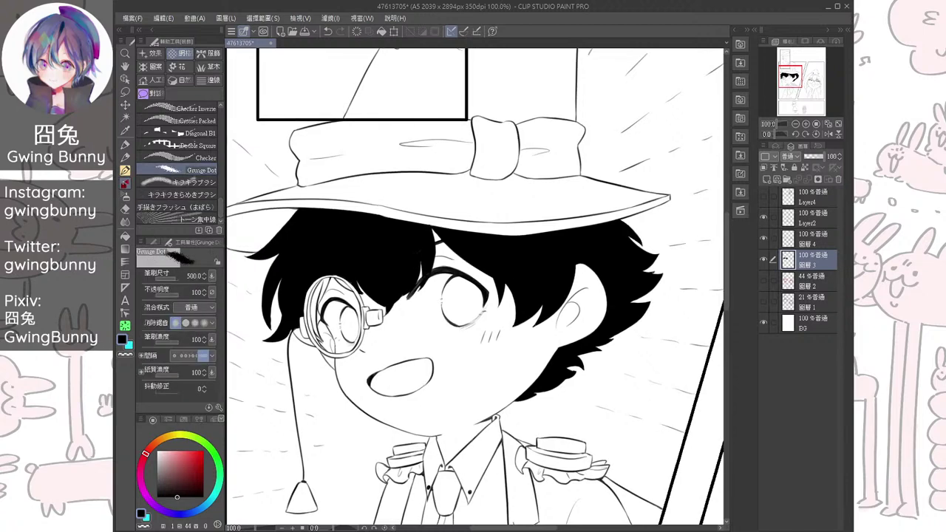
key(bracketright)
key(bracketleft)
key(bracketleft)
drag(320, 180, 382, 190)
scroll(397, 270, down, 3)
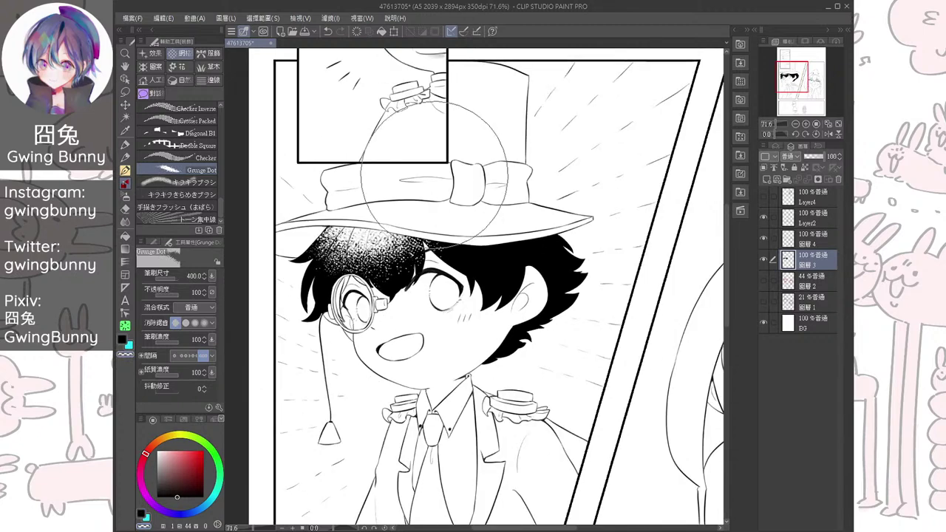
key(ctrl+z)
key(ctrl+y)
key(ctrl+z)
Erase a speckled highlight into the top-hat character's black hair below the brim, using transparent colour with the size 400 Grunge Dot brush
key(bracketleft)
key(bracketright)
drag(321, 246, 380, 223)
mouse_move(321, 264)
mouse_down()
mouse_move(410, 232)
mouse_move(416, 240)
mouse_move(452, 225)
mouse_move(502, 226)
mouse_move(419, 235)
mouse_up()
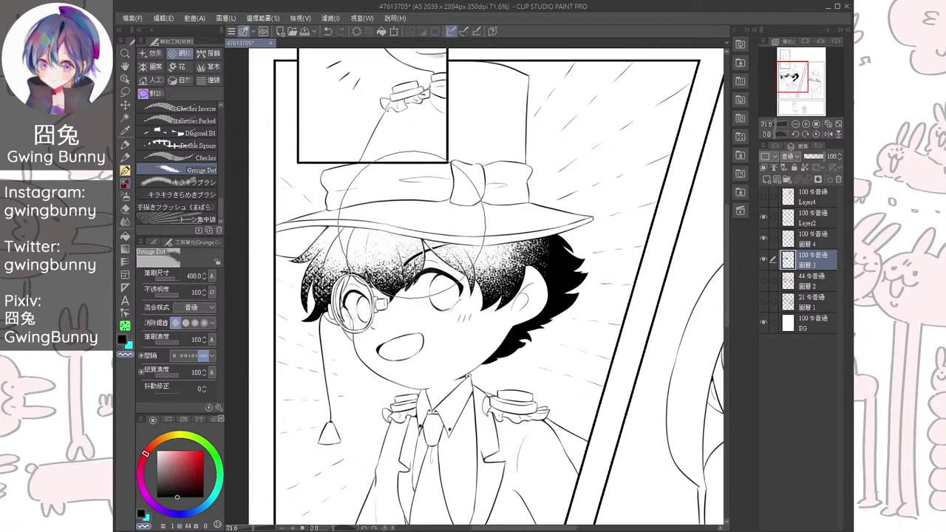
drag(313, 230, 311, 255)
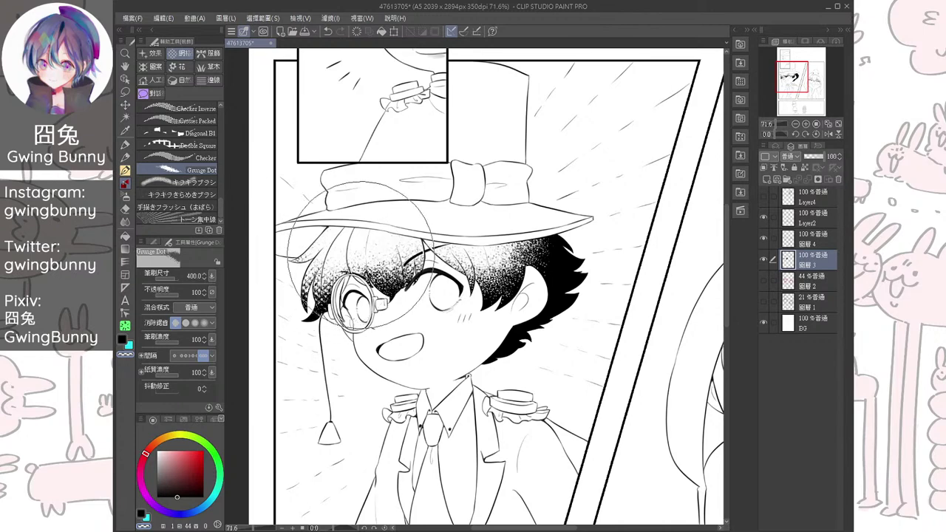
mouse_move(383, 249)
mouse_down()
mouse_move(356, 240)
mouse_move(378, 230)
mouse_up()
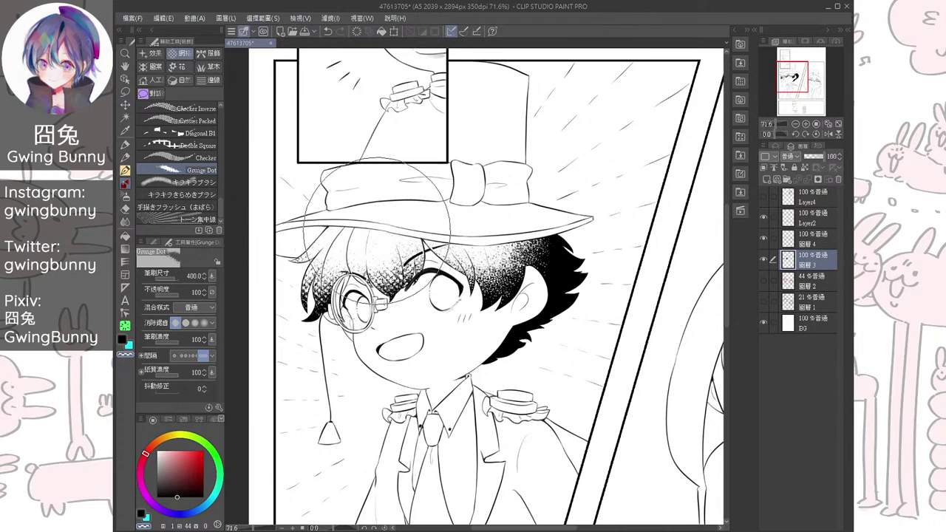
drag(525, 238, 544, 231)
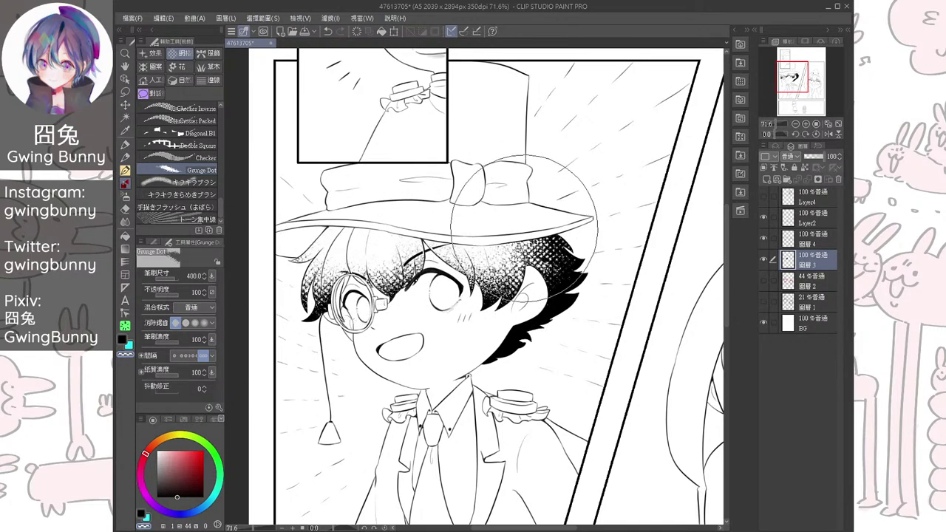
Auto-select the hair framed by the shark hood on the glasses-wearing character, referring to the other layers
mouse_move(433, 210)
mouse_down()
mouse_move(366, 215)
mouse_move(274, 179)
mouse_up()
drag(608, 276, 444, 212)
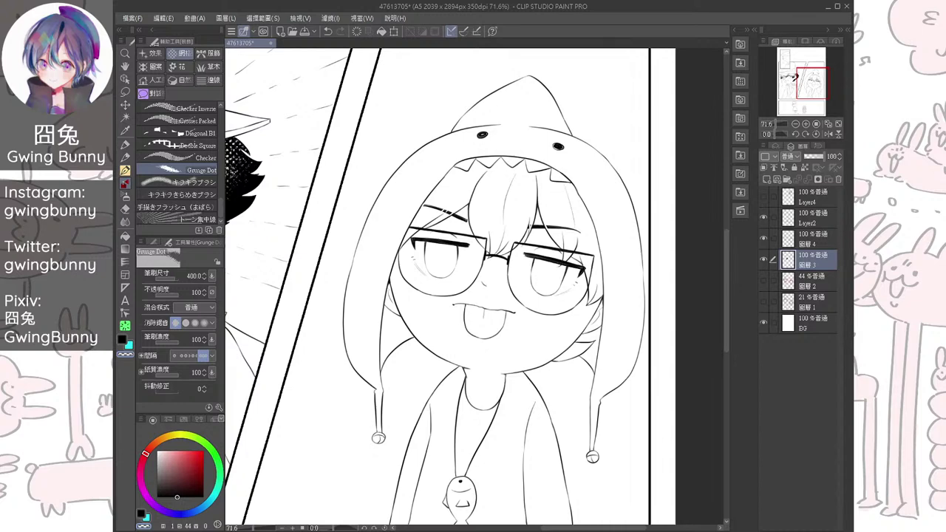
scroll(515, 404, down, 3)
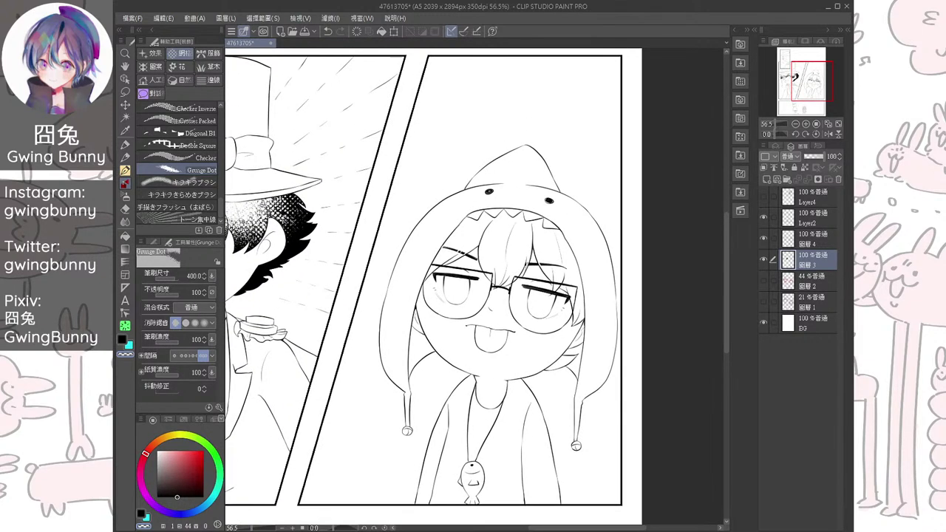
click(125, 131)
click(124, 117)
click(510, 240)
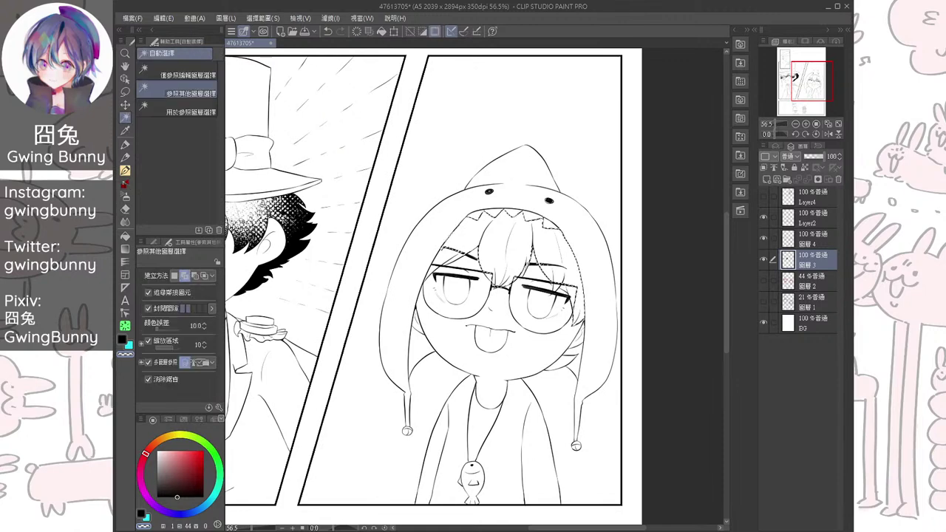
Add the small hair tuft beside the hooded character's chin to the selection and check the selected edges around the bangs and glasses
scroll(444, 288, up, 2)
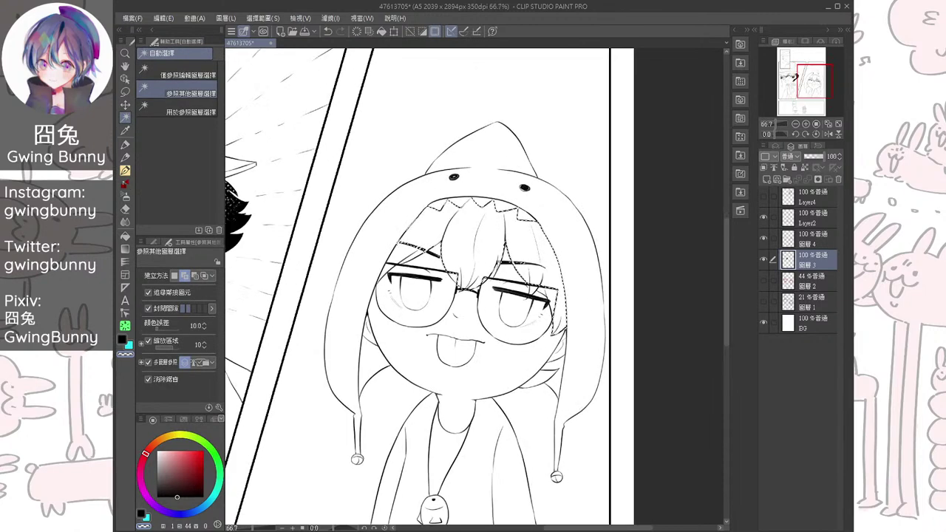
scroll(392, 258, up, 2)
drag(629, 266, 389, 194)
click(493, 449)
drag(494, 448, 514, 463)
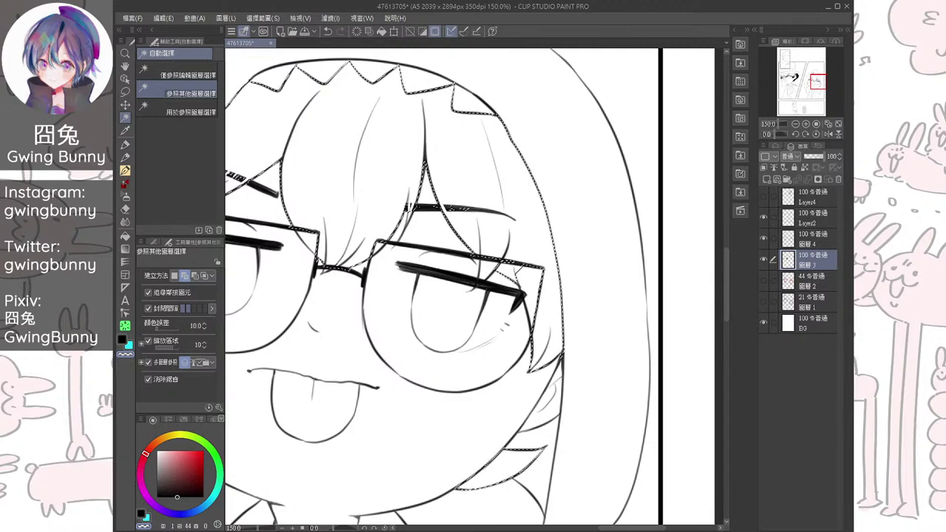
drag(413, 281, 534, 334)
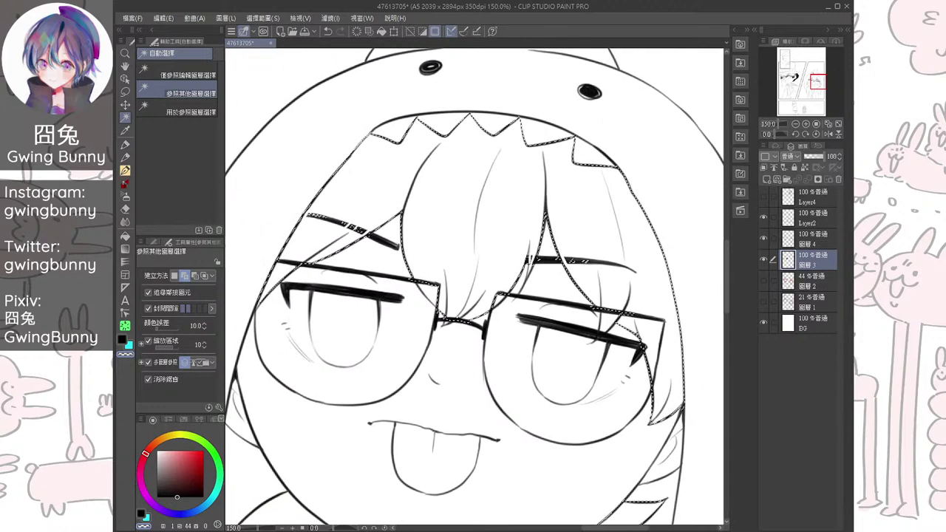
scroll(558, 255, down, 2)
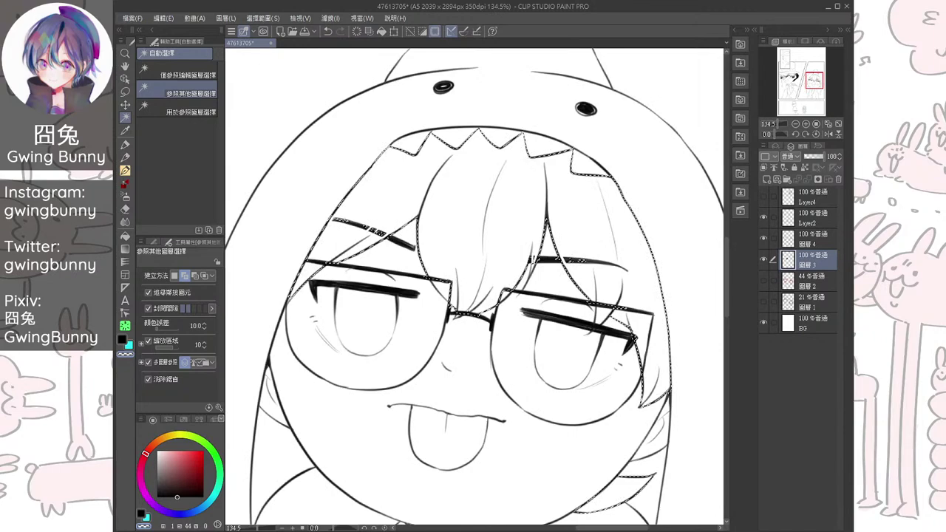
scroll(543, 259, up, 5)
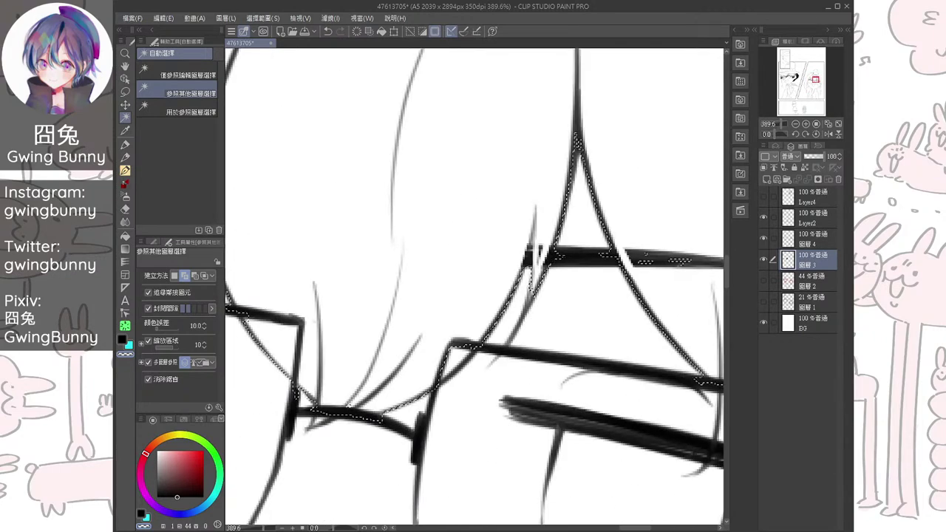
scroll(580, 277, down, 3)
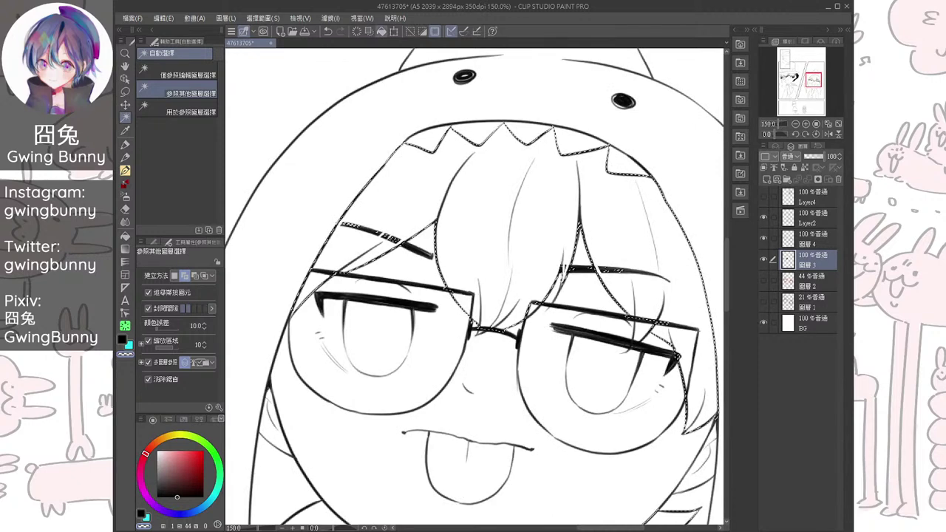
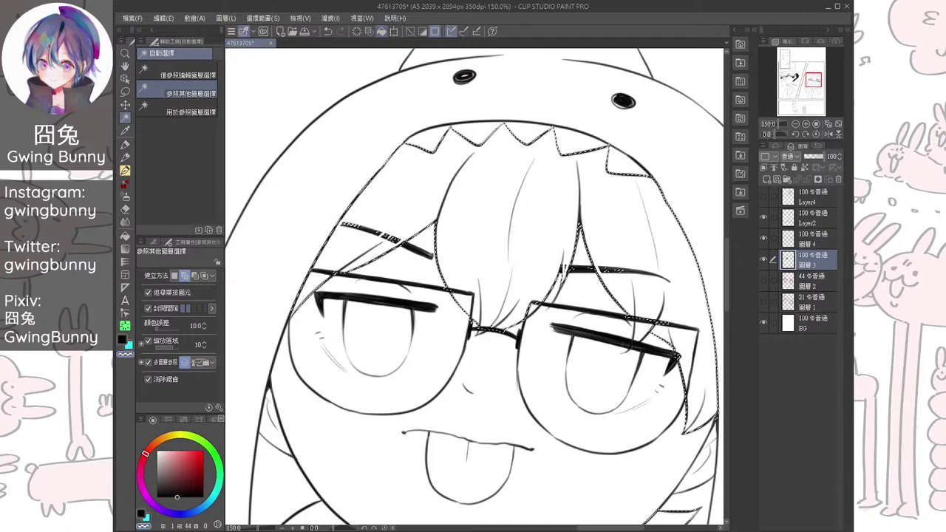
Add the hair of the small shark-hooded figure in the lowest comic panel to the selection
scroll(517, 275, down, 2)
mouse_move(517, 275)
mouse_down()
mouse_move(517, 230)
mouse_move(504, 240)
mouse_up()
drag(554, 409, 595, 279)
scroll(592, 316, down, 2)
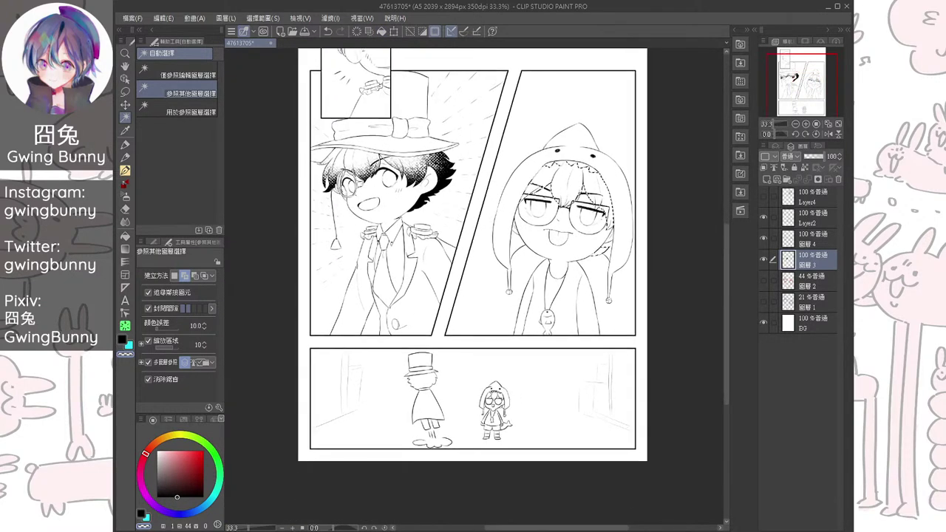
scroll(457, 358, up, 2)
click(389, 403)
drag(392, 405, 356, 331)
mouse_move(520, 379)
mouse_down()
mouse_move(527, 450)
mouse_move(519, 381)
mouse_move(498, 332)
mouse_up()
scroll(498, 332, up, 3)
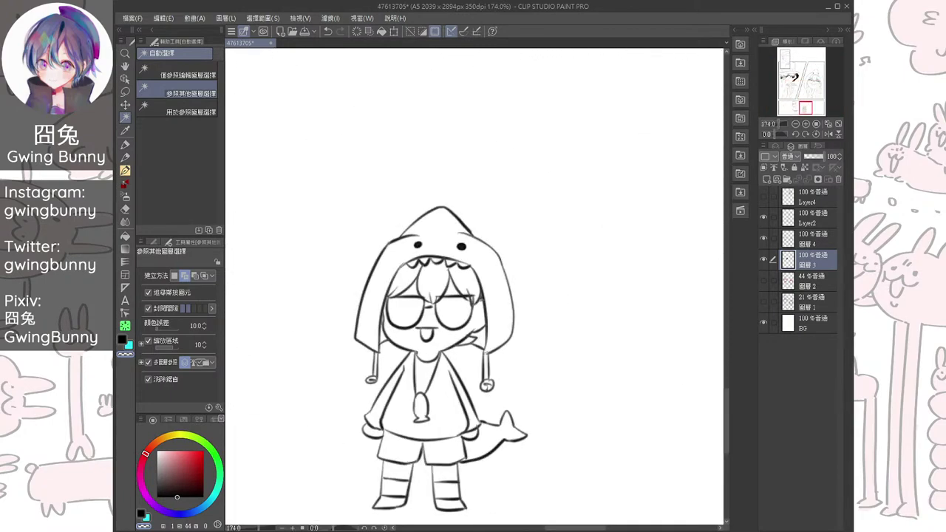
scroll(475, 295, up, 1)
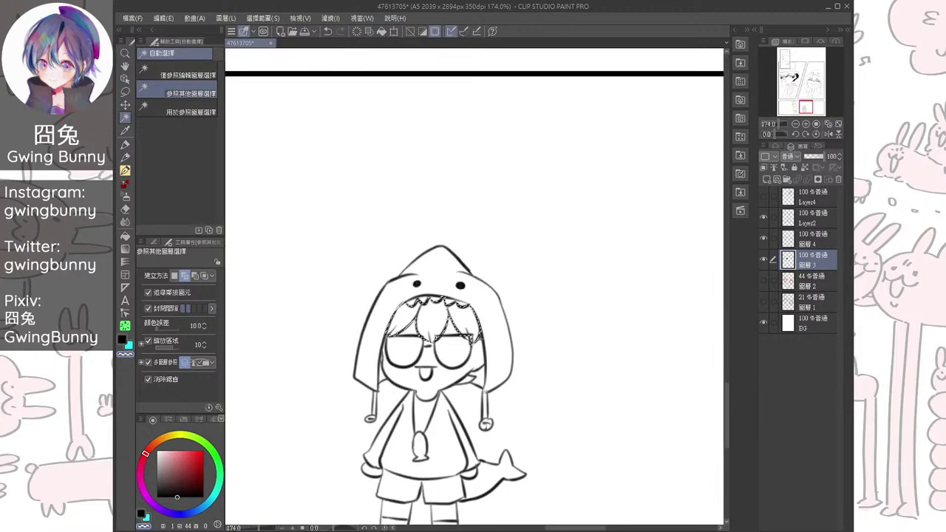
Fill the selected hair of the hooded character in the large and bottom panels with solid black and clear the selection
scroll(561, 288, down, 2)
drag(562, 185, 466, 452)
drag(525, 244, 435, 487)
scroll(539, 299, down, 2)
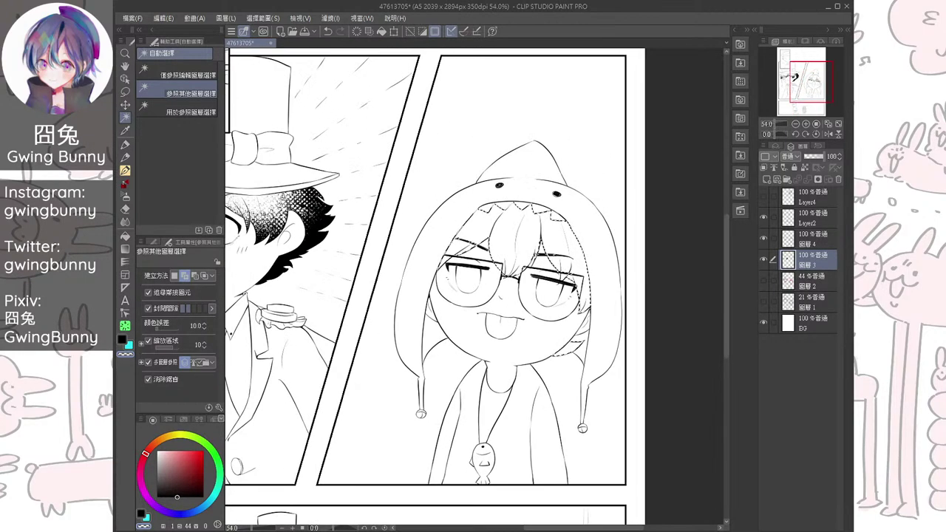
key(c)
click(381, 31)
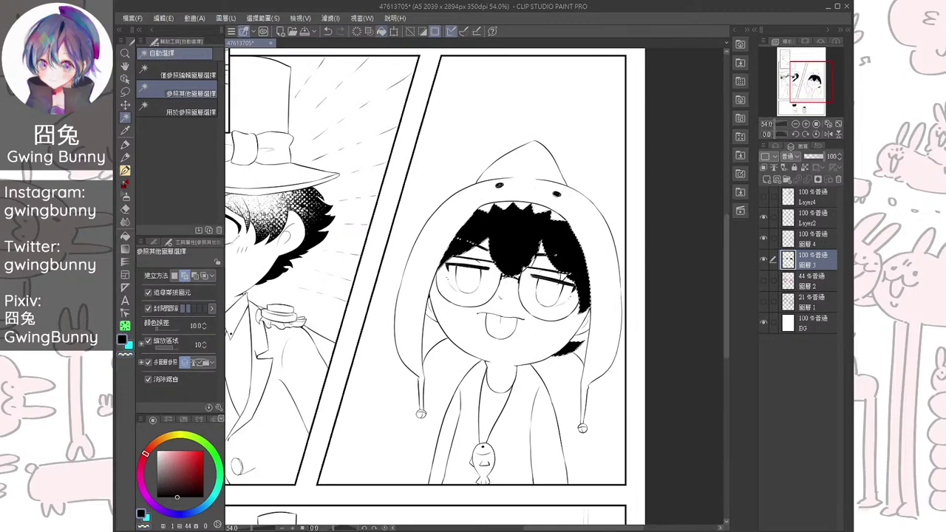
scroll(549, 246, up, 5)
scroll(442, 144, down, 2)
key(p)
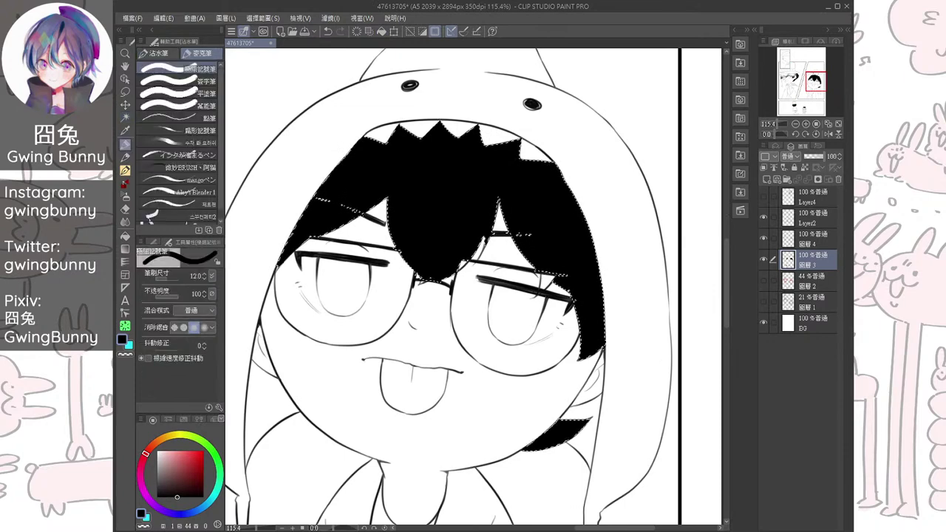
key(m)
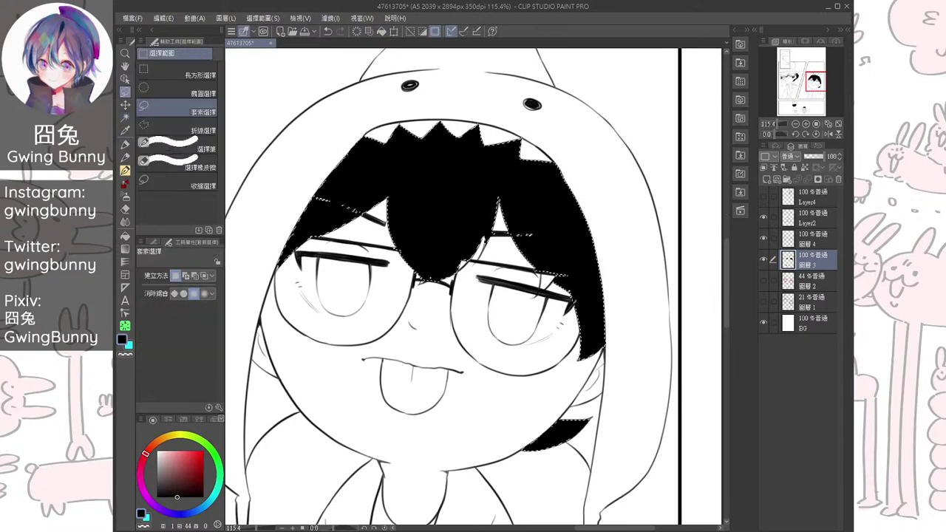
key(ctrl+d)
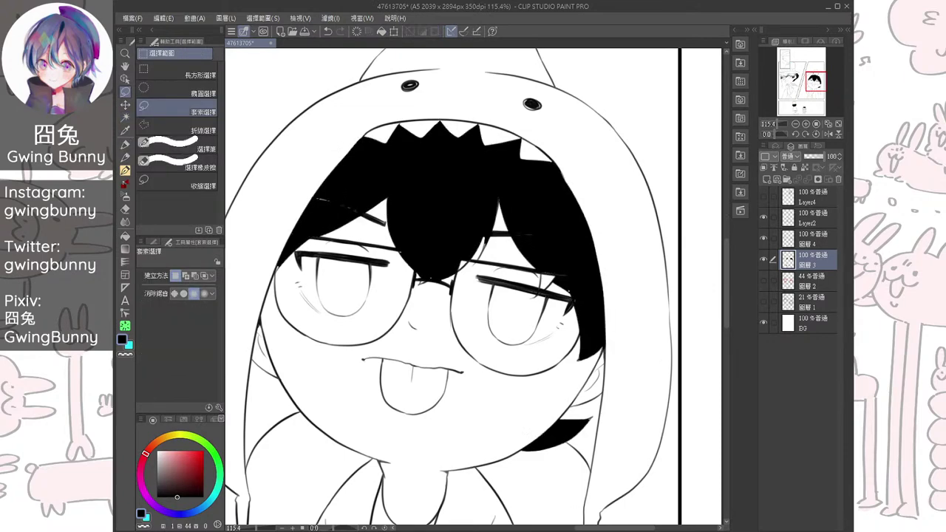
Paint over the white gaps between the hooded character's central fringe lock and the inner corner of the glasses in black
key(p)
key(b)
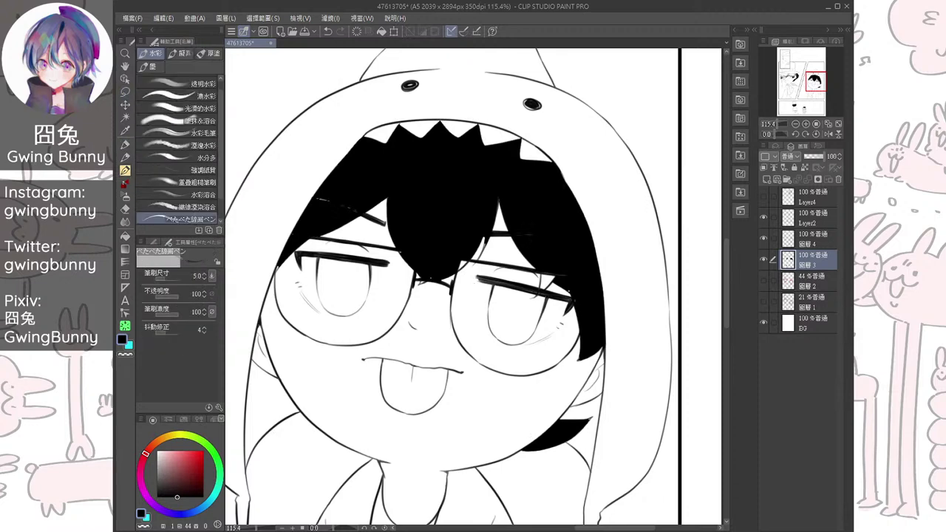
scroll(474, 286, up, 5)
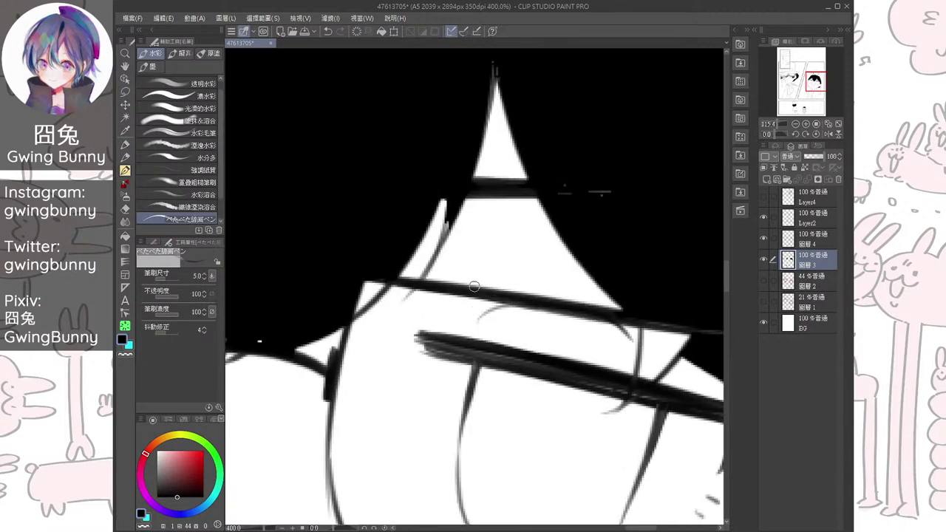
drag(353, 304, 386, 281)
key(bracketleft)
key(bracketleft)
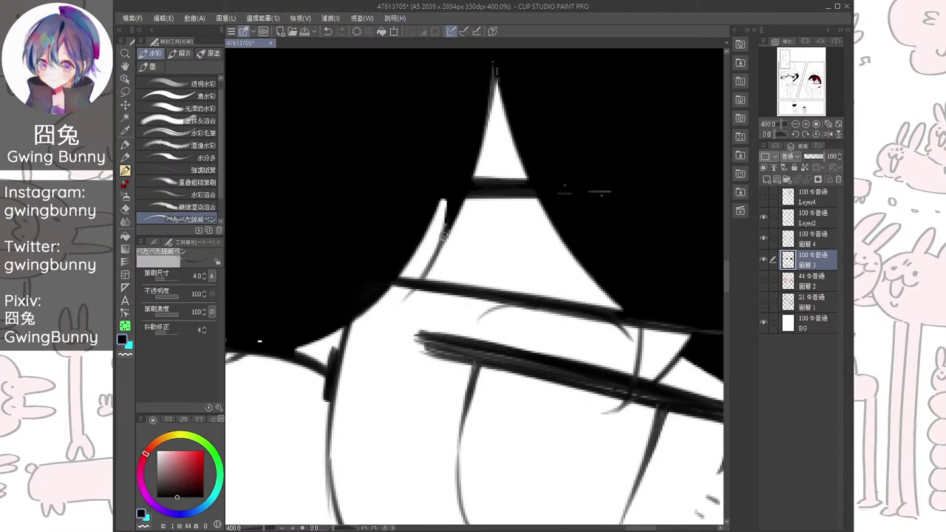
drag(438, 244, 216, 249)
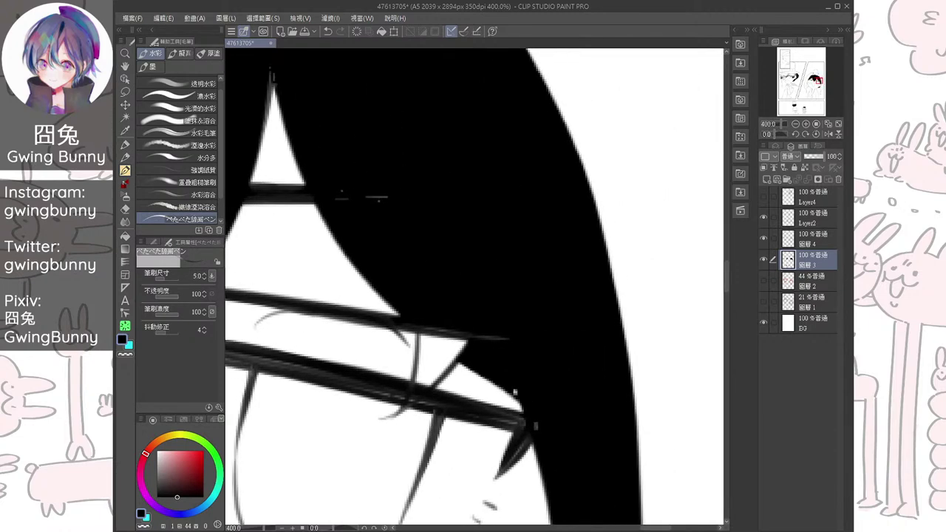
Cover the stray white specks in the hooded character's side hair, around the eyebrow end and the outer eye corner
key(bracketright)
drag(340, 197, 390, 198)
drag(512, 384, 524, 399)
drag(539, 431, 535, 419)
drag(414, 355, 662, 309)
mouse_move(355, 310)
mouse_down()
mouse_move(632, 388)
mouse_move(651, 421)
mouse_up()
click(585, 412)
key(bracketleft)
key(bracketleft)
Paint out the white eyebrow specks in the fringe on the opposite side and tidy the hair's edge beside the glasses
scroll(569, 417, left, 10)
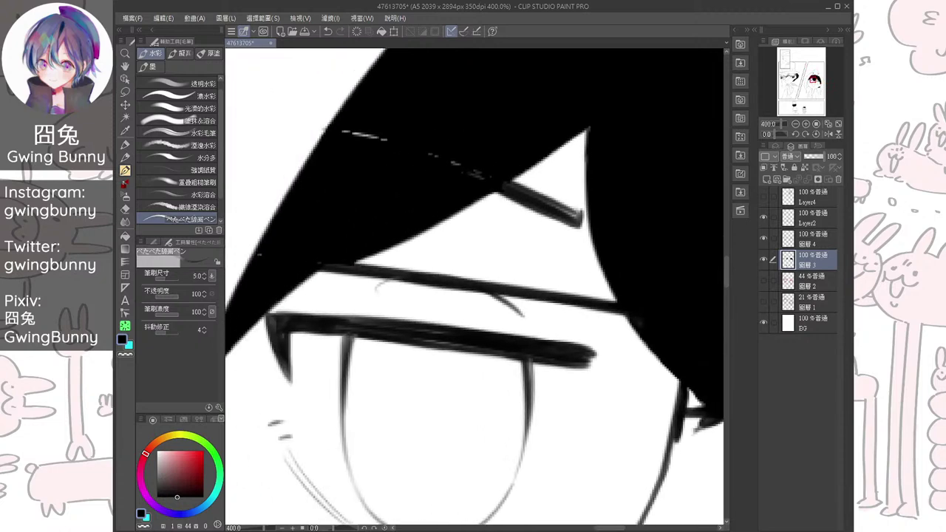
key(bracketright)
key(bracketright)
drag(381, 132, 351, 130)
mouse_move(488, 174)
mouse_down()
mouse_move(475, 163)
mouse_move(448, 165)
mouse_move(549, 136)
mouse_up()
key(bracketleft)
key(bracketleft)
key(bracketleft)
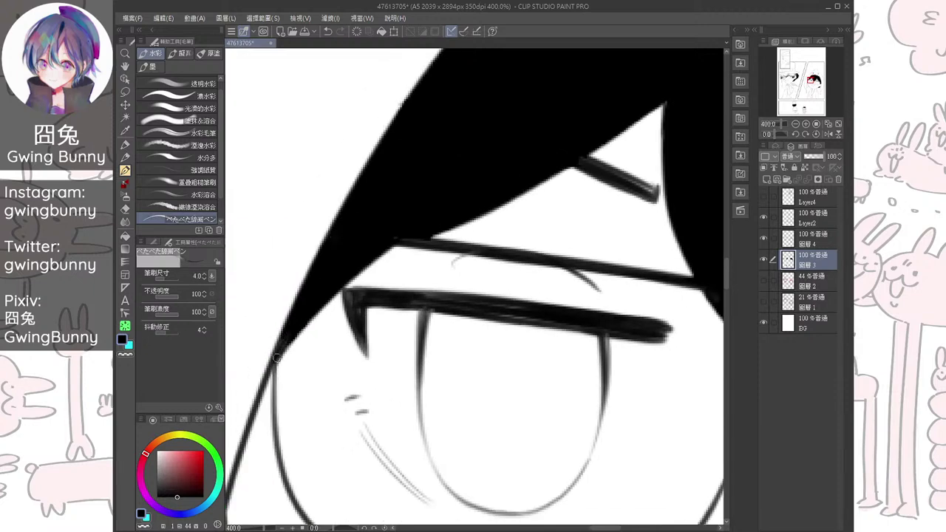
Try to auto-select the hair area beneath the top hat in the small inset panel
key(ctrl+minus)
key(ctrl+minus)
key(ctrl+minus)
key(ctrl+minus)
drag(547, 381, 404, 192)
key(ctrl+minus)
key(ctrl+minus)
drag(414, 355, 557, 286)
drag(473, 333, 484, 264)
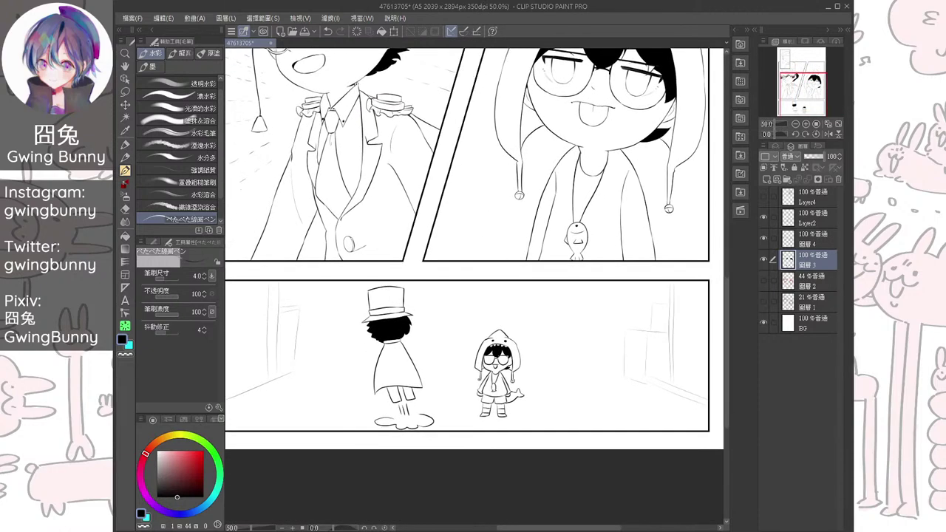
scroll(473, 288, up, 8)
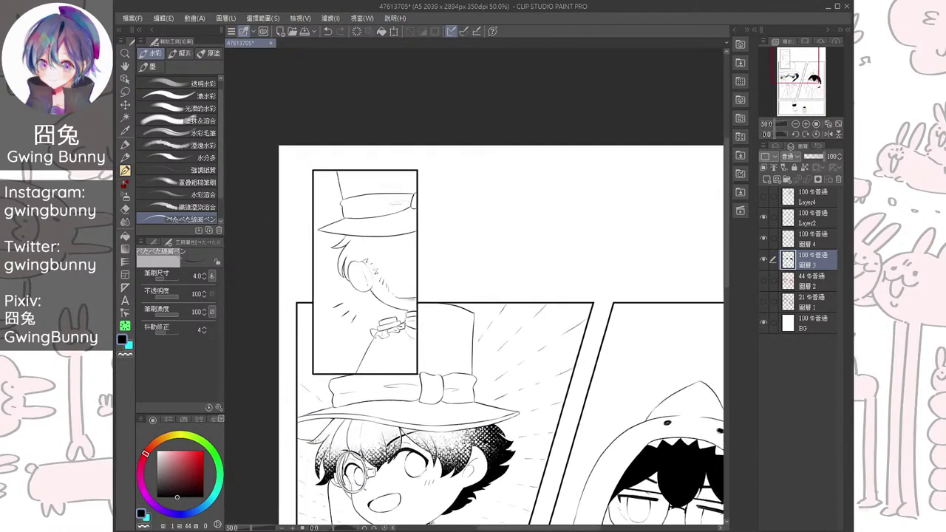
key(w)
click(395, 258)
scroll(403, 264, up, 5)
key(ctrl+z)
drag(404, 281, 453, 291)
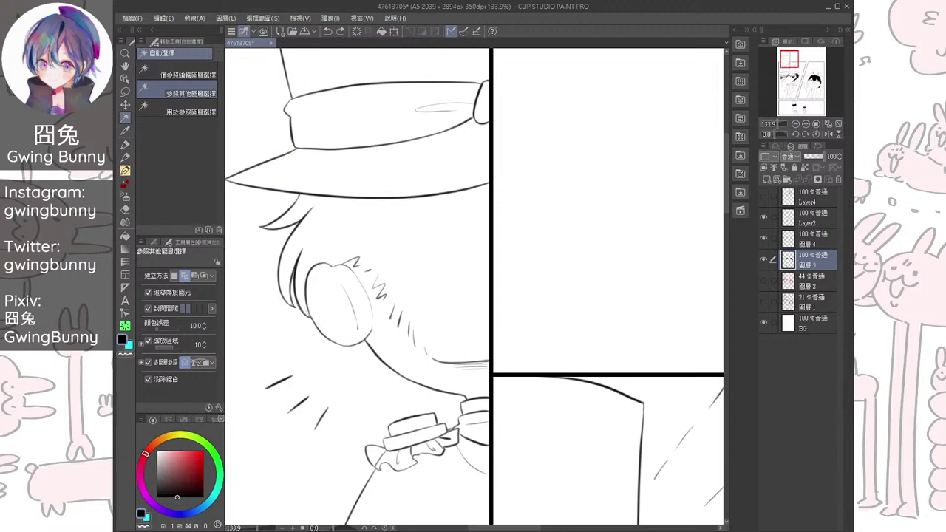
Try inking the hairline behind the ear in the inset panel with the marker pen at size 20
key(p)
key(p)
key(bracketleft)
key(bracketleft)
key(bracketleft)
key(bracketleft)
key(bracketleft)
key(bracketleft)
scroll(473, 286, up, 1)
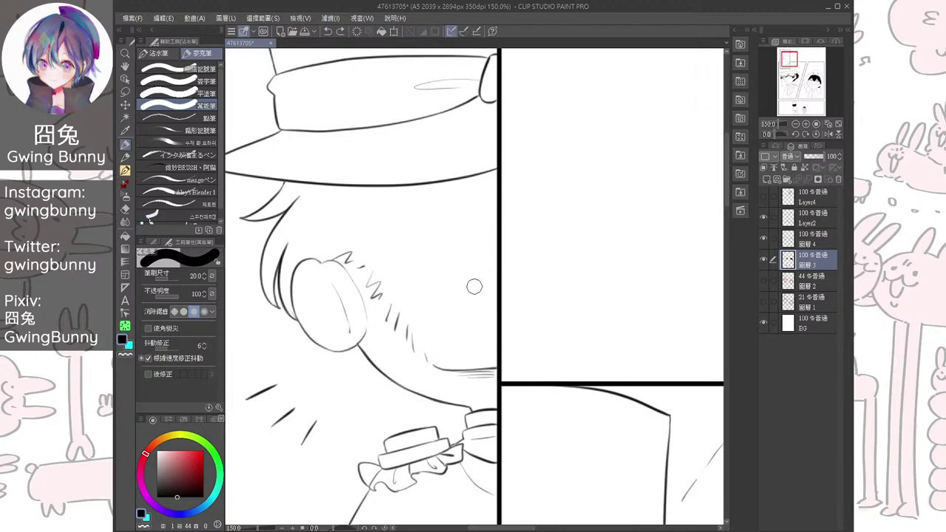
drag(366, 262, 391, 286)
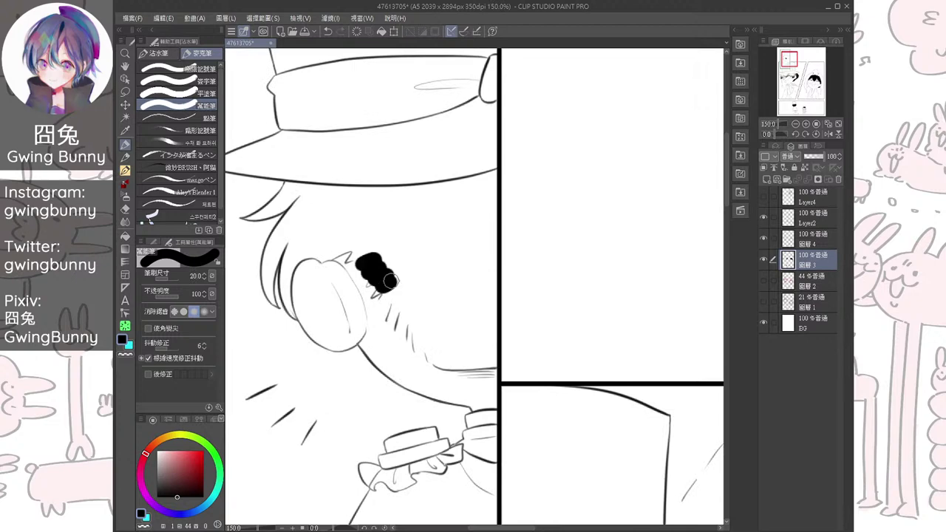
scroll(413, 296, up, 3)
key(ctrl+z)
Ink a jagged black hairline from above the ear down to the nape in the inset panel with a smaller pen
key(bracketleft)
key(bracketleft)
key(bracketleft)
key(bracketleft)
key(bracketleft)
mouse_move(333, 247)
mouse_down()
mouse_move(374, 295)
mouse_move(366, 285)
mouse_move(373, 322)
mouse_move(392, 310)
mouse_move(401, 325)
mouse_move(388, 340)
mouse_move(411, 364)
mouse_move(416, 326)
mouse_move(427, 384)
mouse_move(441, 373)
mouse_move(438, 391)
mouse_move(397, 318)
mouse_up()
mouse_move(342, 250)
mouse_down()
mouse_move(325, 230)
mouse_move(314, 244)
mouse_move(373, 246)
mouse_up()
key(bracketleft)
key(bracketleft)
key(bracketleft)
key(bracketleft)
key(ctrl+minus)
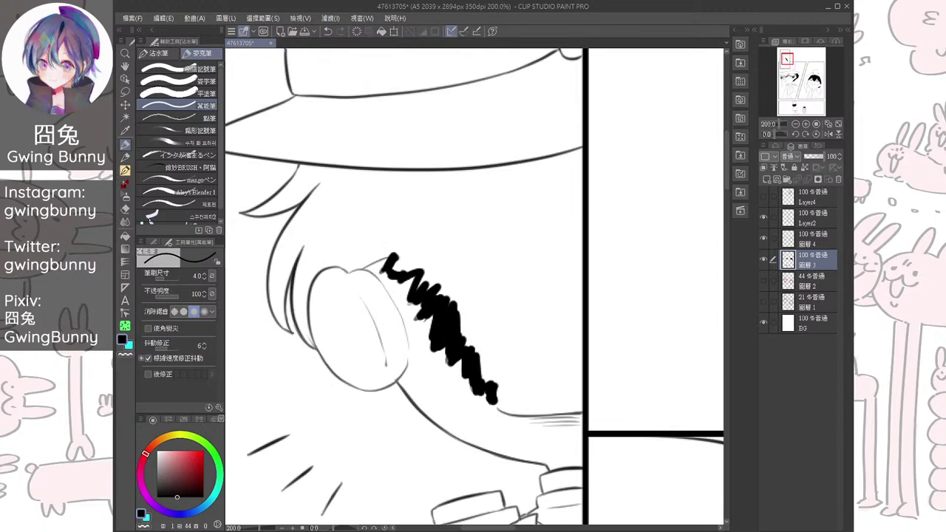
key(w)
click(503, 296)
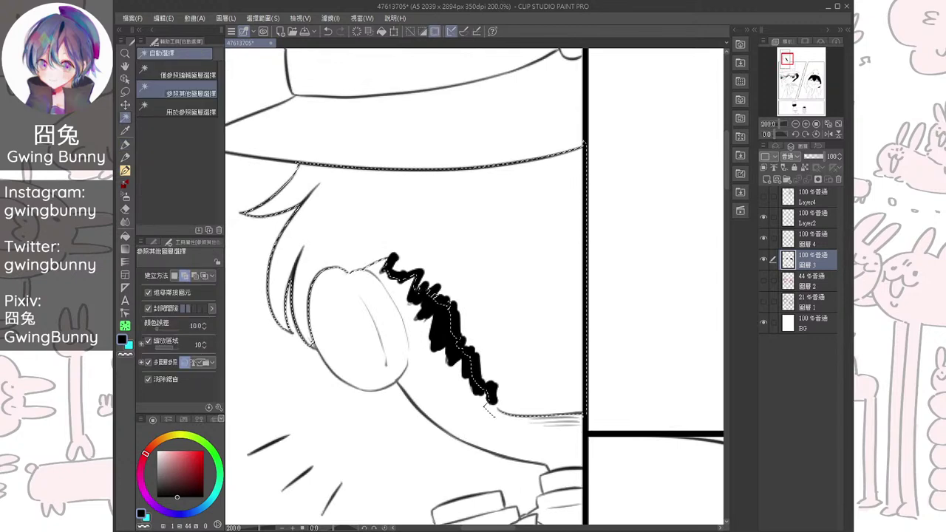
key(ctrl+d)
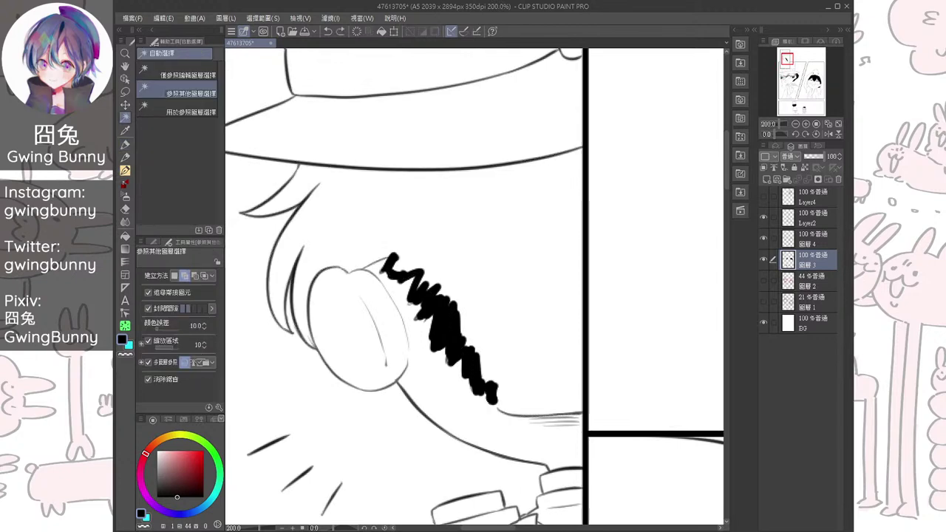
Close the gap between the jagged hairline's lower end and the collar line with the pen at size 4
key(p)
drag(493, 398, 499, 404)
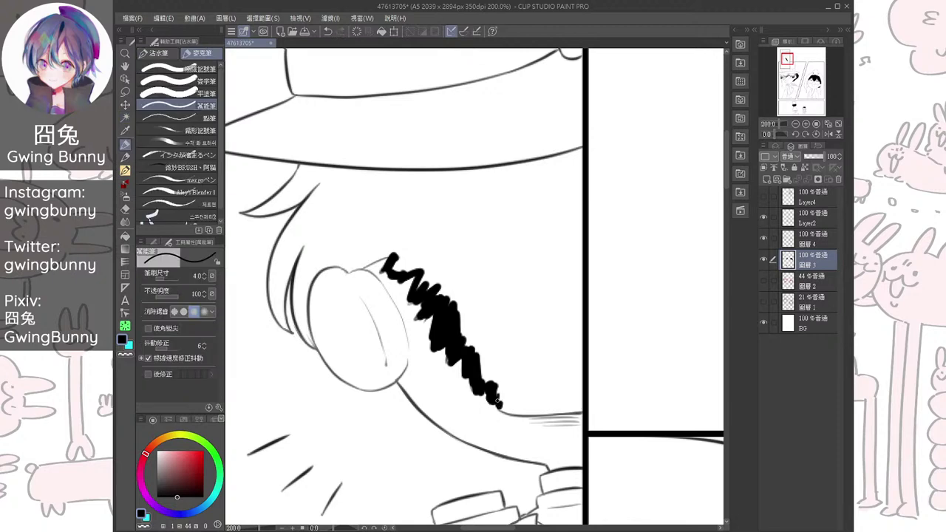
key(b)
key(j)
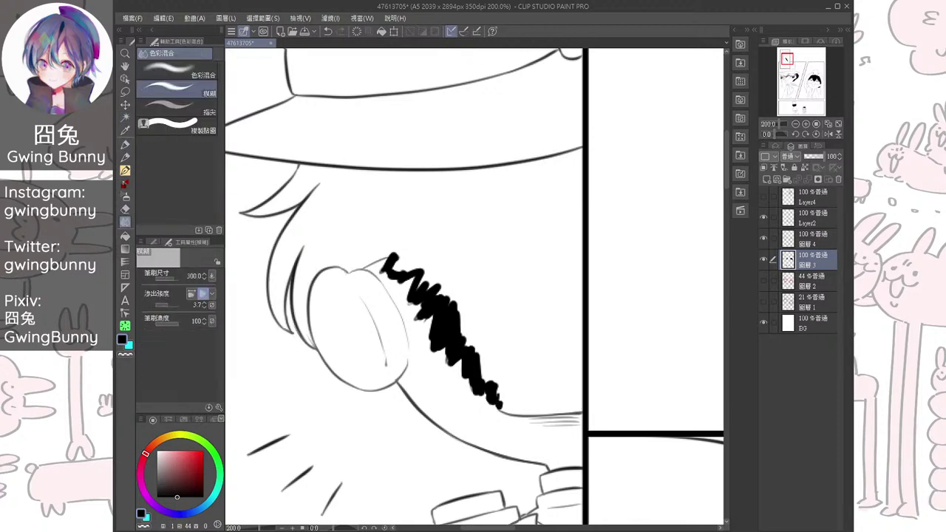
Auto-select the enclosed hair area under the hat, fill it with solid black and clear the selection
key(w)
click(488, 303)
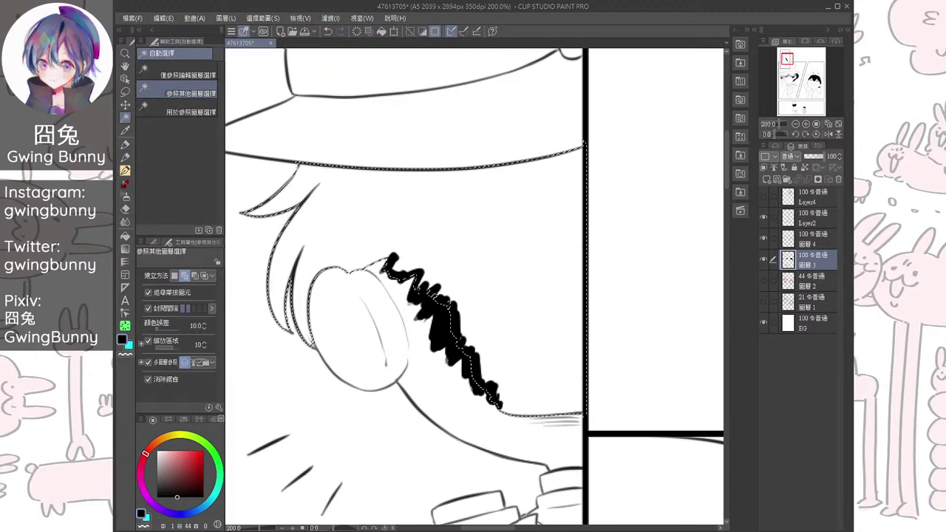
drag(488, 296, 453, 315)
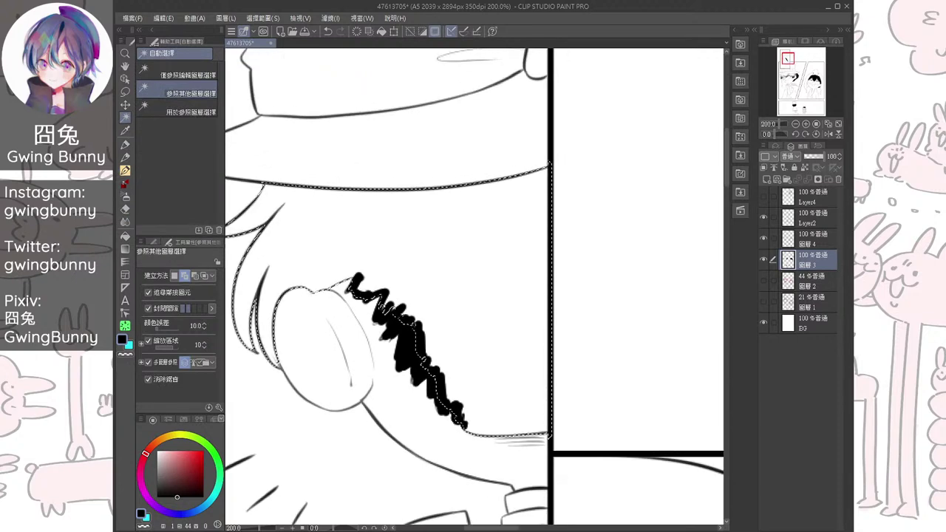
click(381, 32)
scroll(480, 281, down, 2)
key(ctrl+d)
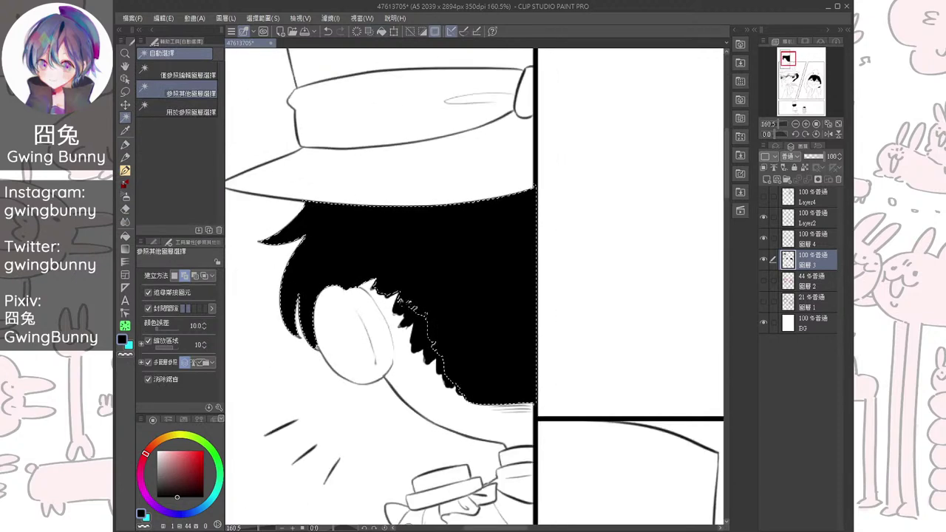
key(m)
Fill the unpainted hair tips in front of the ear in black with the pen at size 3
key(p)
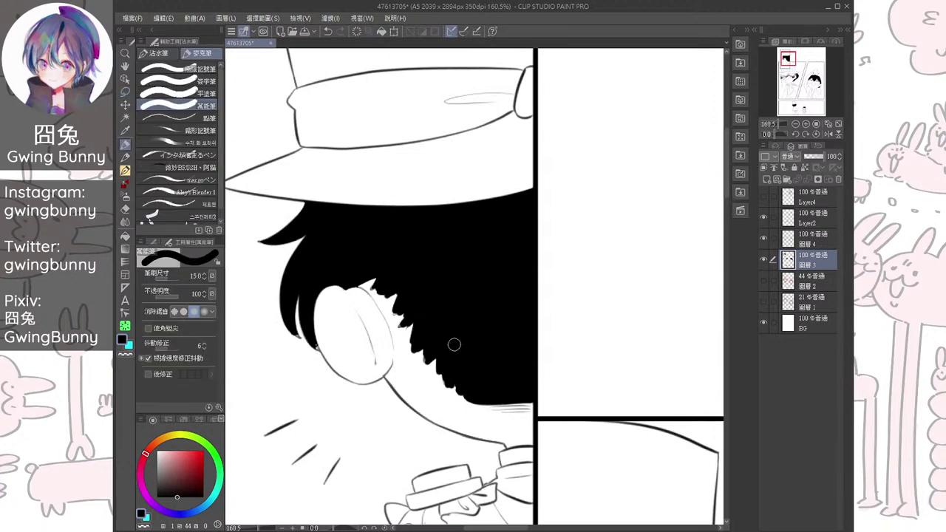
drag(358, 318, 474, 286)
scroll(474, 287, up, 4)
key([)
key([)
key([)
key([)
key([)
key([)
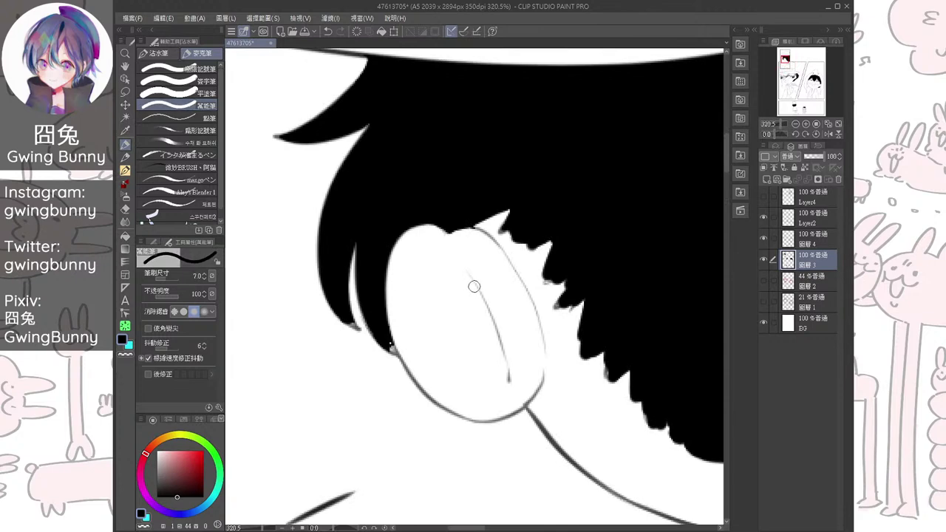
key(bracketleft)
key(bracketleft)
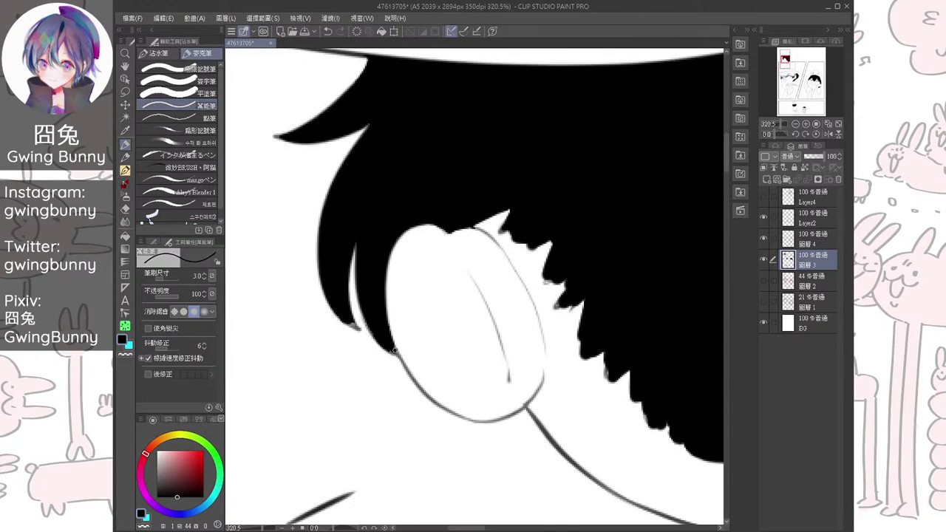
drag(356, 325, 347, 429)
drag(382, 266, 405, 252)
Fill the white gap above the ear and refine the jagged hairline behind it with the pen at size 5
key(bracketright)
key(bracketright)
mouse_move(373, 282)
mouse_down()
mouse_move(434, 262)
mouse_move(451, 245)
mouse_move(469, 242)
mouse_move(452, 256)
mouse_move(496, 250)
mouse_up()
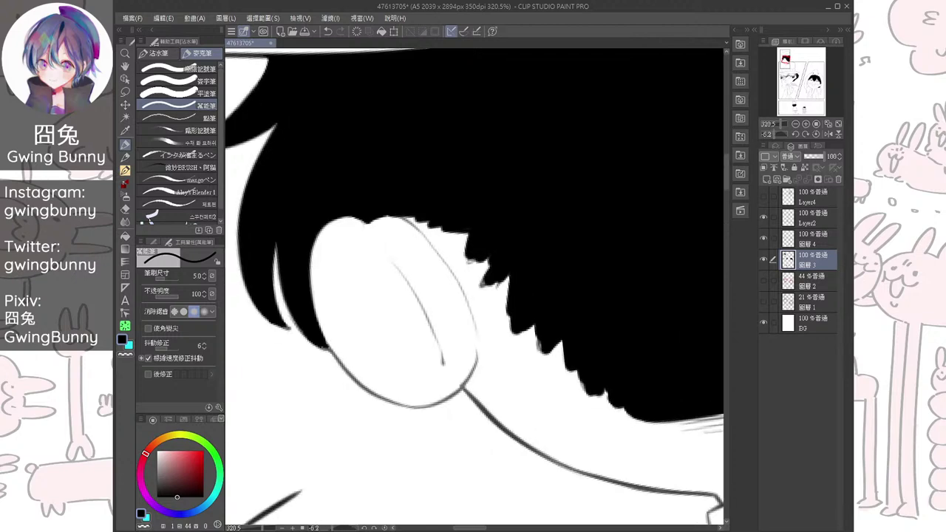
scroll(359, 325, down, 3)
drag(375, 320, 327, 318)
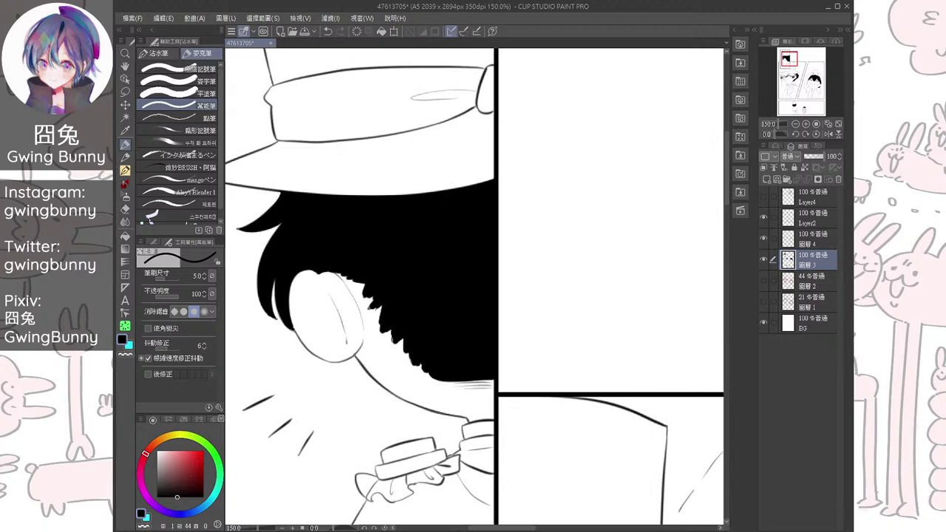
Lighten the upper part of the hooded character's black hair with the Grunge Dot brush at size 400 in transparent color
scroll(480, 325, down, 3)
drag(481, 325, 372, 229)
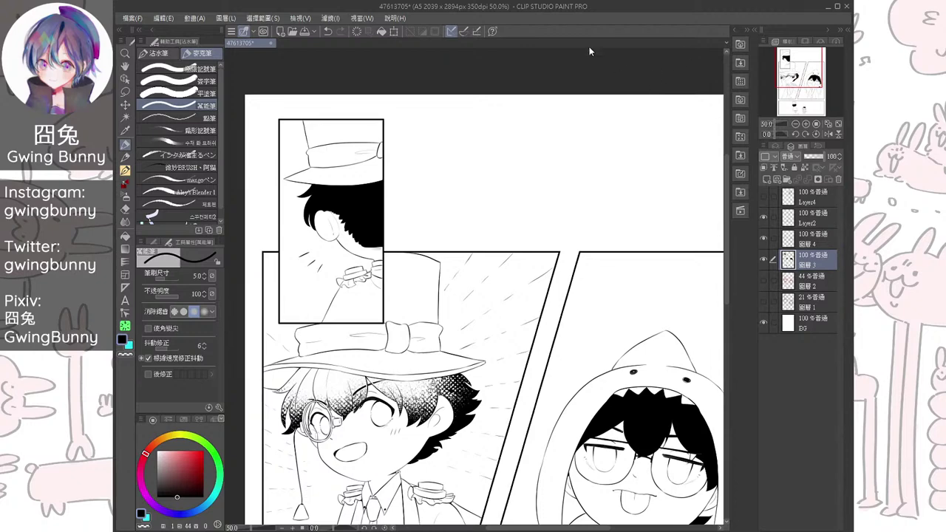
scroll(540, 329, down, 2)
drag(540, 330, 487, 236)
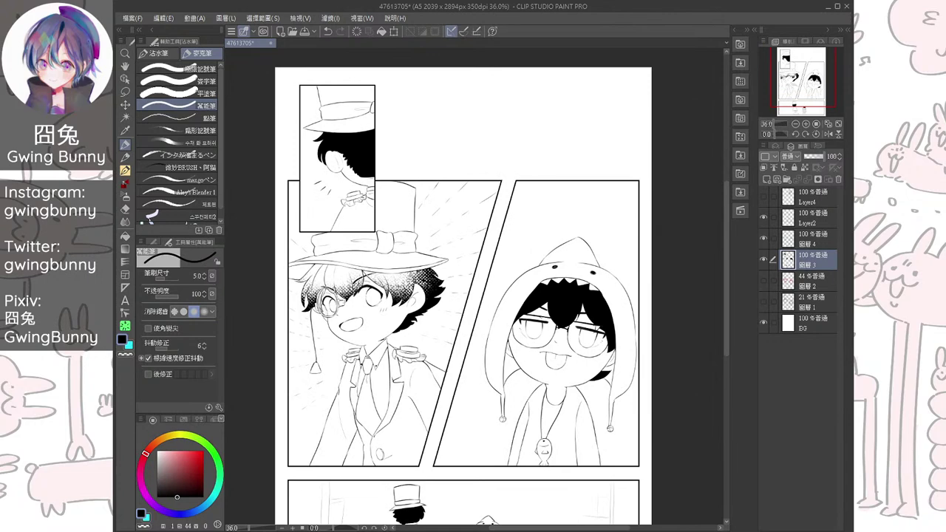
key(b)
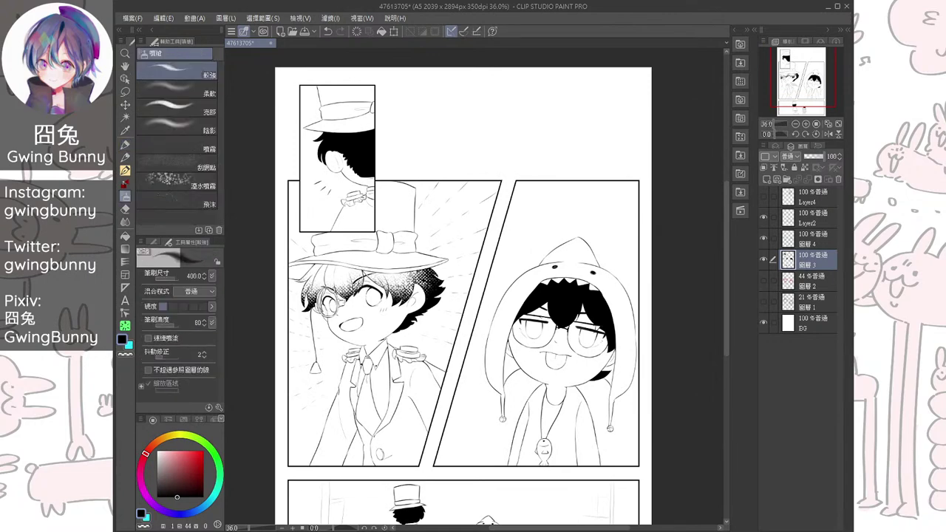
key(b)
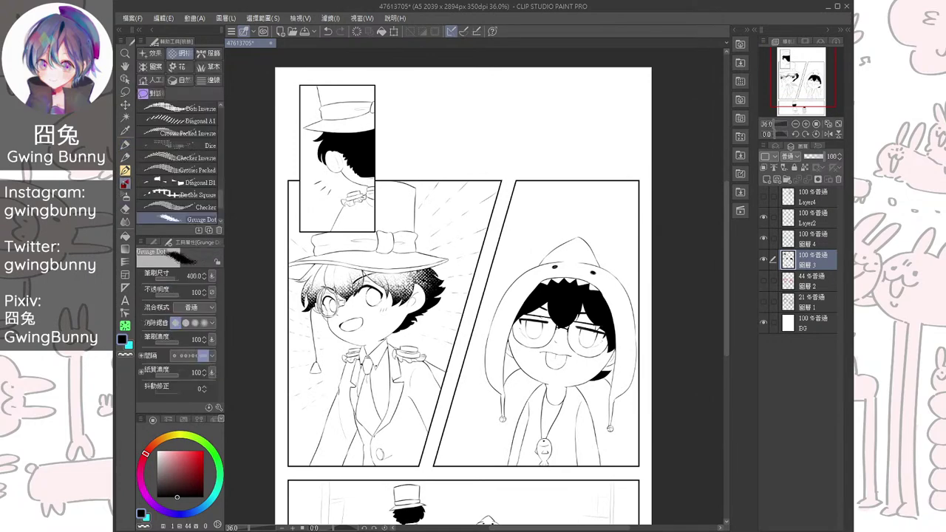
key(ctrl+plus)
mouse_move(504, 285)
mouse_down()
mouse_move(462, 318)
mouse_move(479, 297)
mouse_up()
drag(522, 325, 569, 325)
key(ctrl+z)
mouse_move(347, 296)
mouse_down()
mouse_move(399, 258)
mouse_move(392, 270)
mouse_move(517, 319)
mouse_move(510, 281)
mouse_move(443, 259)
mouse_move(382, 264)
mouse_up()
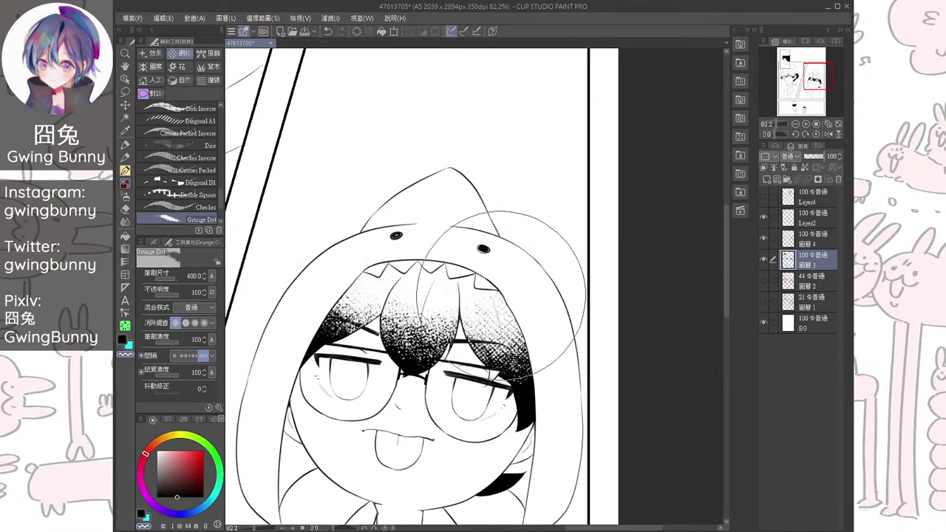
mouse_move(493, 319)
mouse_down()
mouse_move(621, 358)
mouse_move(811, 470)
mouse_up()
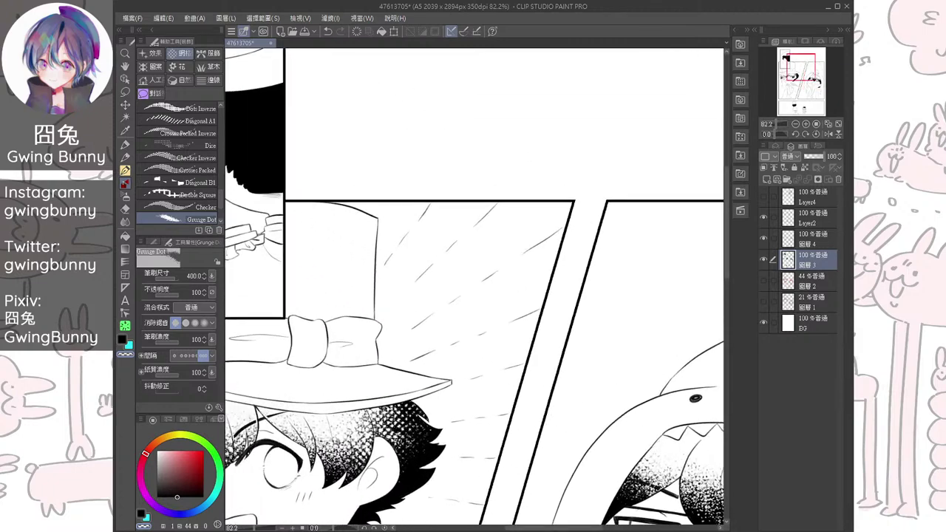
Lighten the upper part of the black hair in the small inset panel with the Grunge Dot brush at size 400
scroll(495, 309, down, 3)
drag(495, 309, 537, 336)
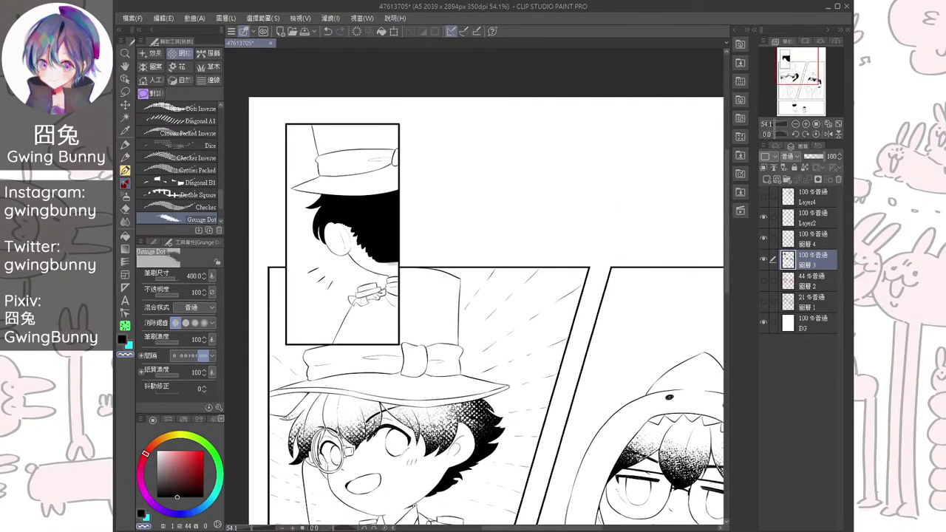
mouse_move(443, 285)
mouse_down()
mouse_move(329, 196)
mouse_move(393, 185)
mouse_up()
Lighten the upper hair of the small hat-wearing figure in the lower panel with the Grunge Dot brush at size 170
scroll(336, 194, down, 10)
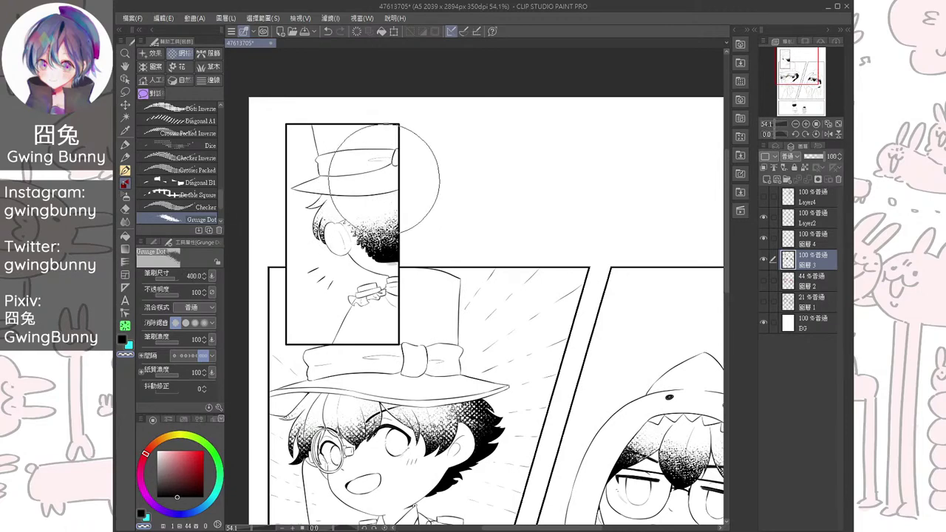
drag(488, 319, 475, 290)
key(ctrl+plus)
key(bracketleft)
key(bracketleft)
key(bracketleft)
key(bracketleft)
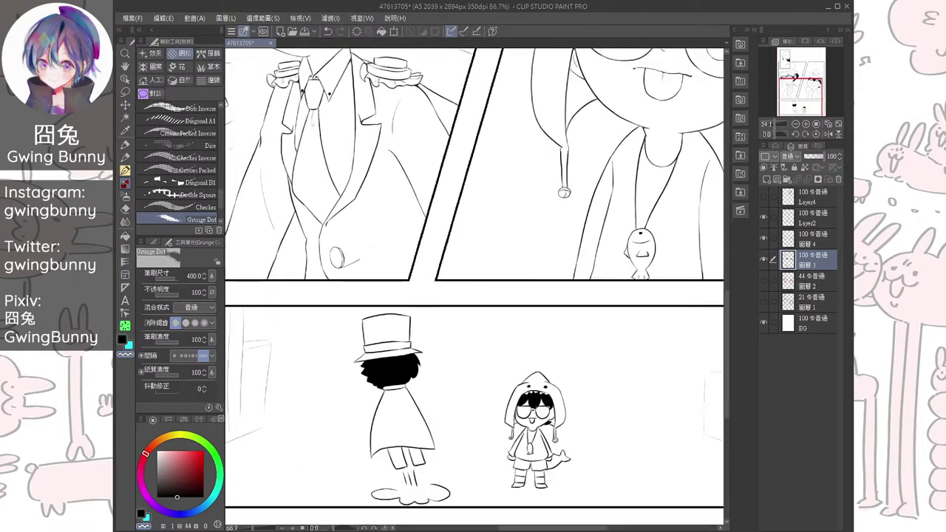
scroll(474, 286, up, 2)
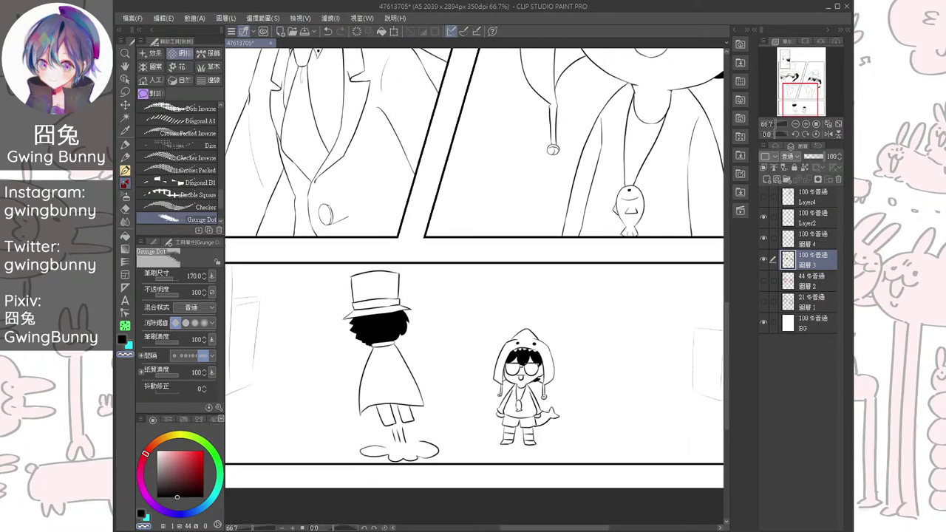
mouse_move(345, 313)
mouse_down()
mouse_move(359, 303)
mouse_move(314, 280)
mouse_up()
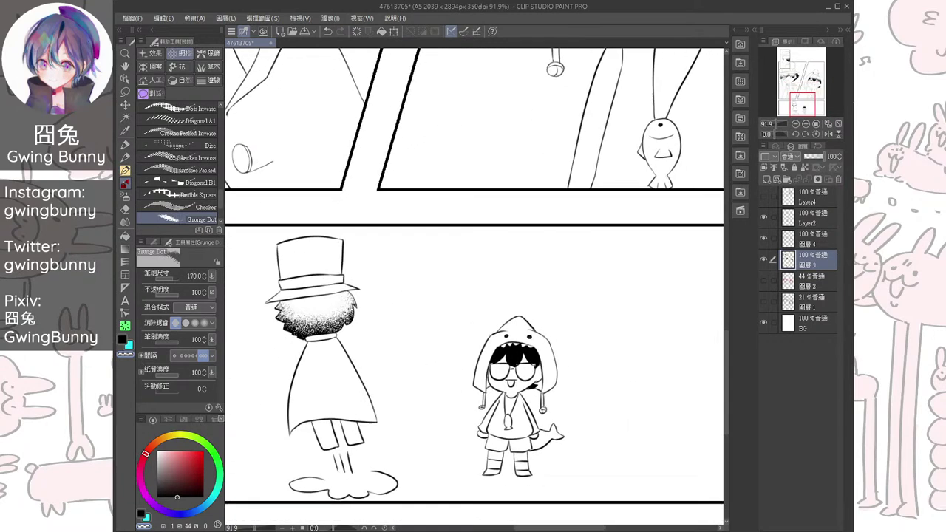
Lighten the top of the small hooded figure's fringe in the lower panel with the Grunge Dot brush at size 70
mouse_move(517, 332)
mouse_down()
mouse_move(529, 336)
mouse_move(520, 337)
mouse_up()
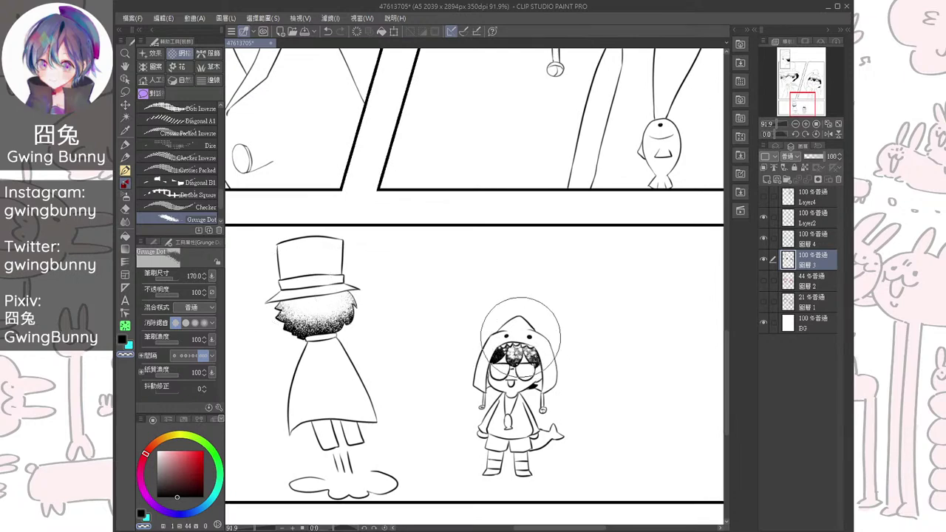
key(ctrl+z)
key([)
key([)
key([)
key([)
key([)
key([)
scroll(568, 345, up, 4)
key([)
key([)
key([)
key([)
key([)
key(])
mouse_move(448, 344)
mouse_down()
mouse_move(473, 349)
mouse_move(500, 346)
mouse_up()
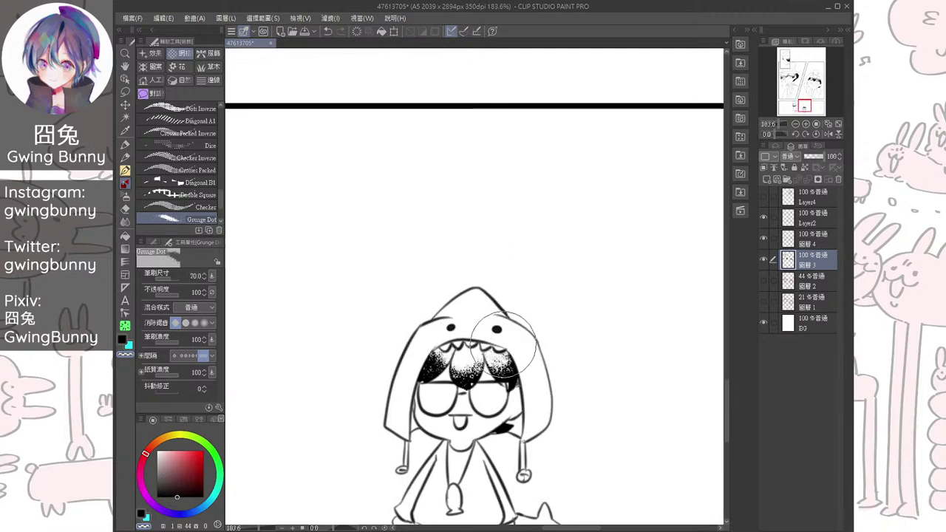
drag(442, 354, 516, 362)
scroll(491, 352, down, 1)
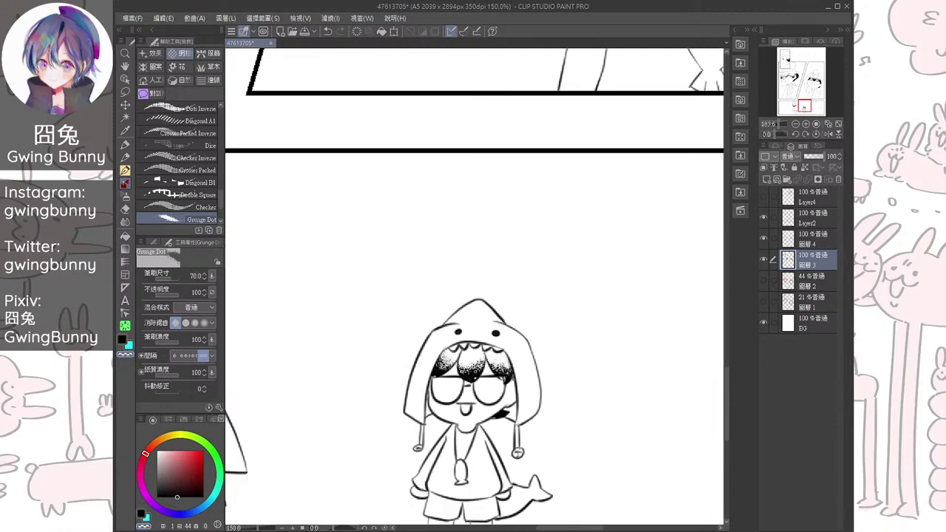
Save the manga page with the textured hair
scroll(489, 352, down, 3)
drag(425, 180, 391, 402)
scroll(443, 281, down, 1)
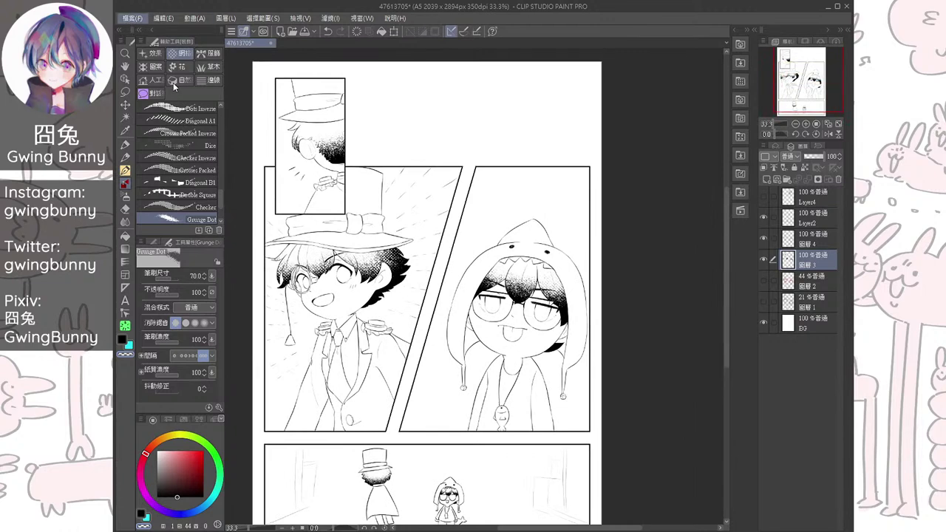
key(ctrl+s)
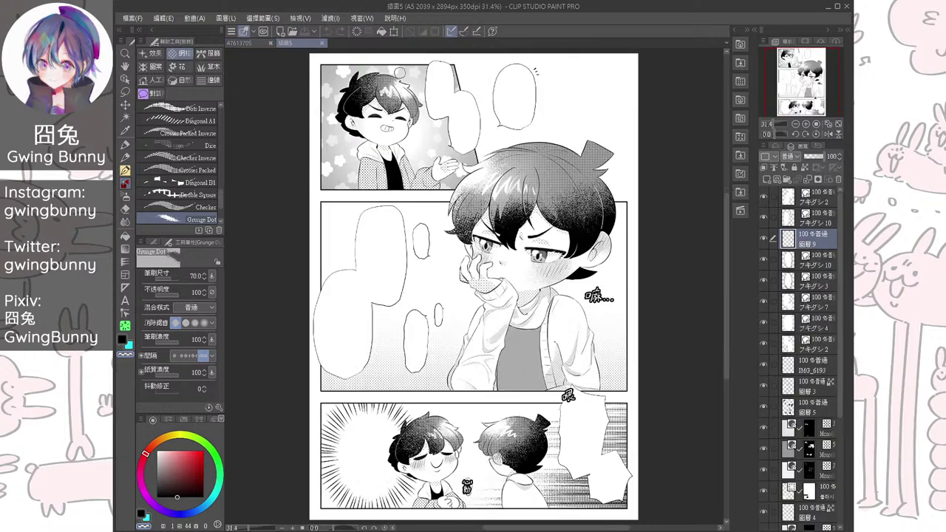
Identify the masked halftone layer that shades the hair in the finished page 插圖5 and copy that layer
click(816, 405)
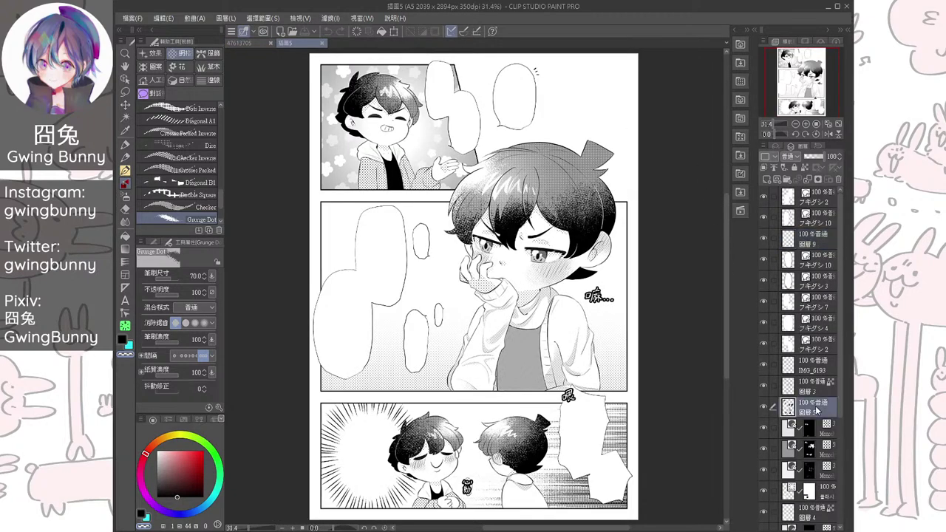
click(832, 458)
click(765, 451)
click(765, 450)
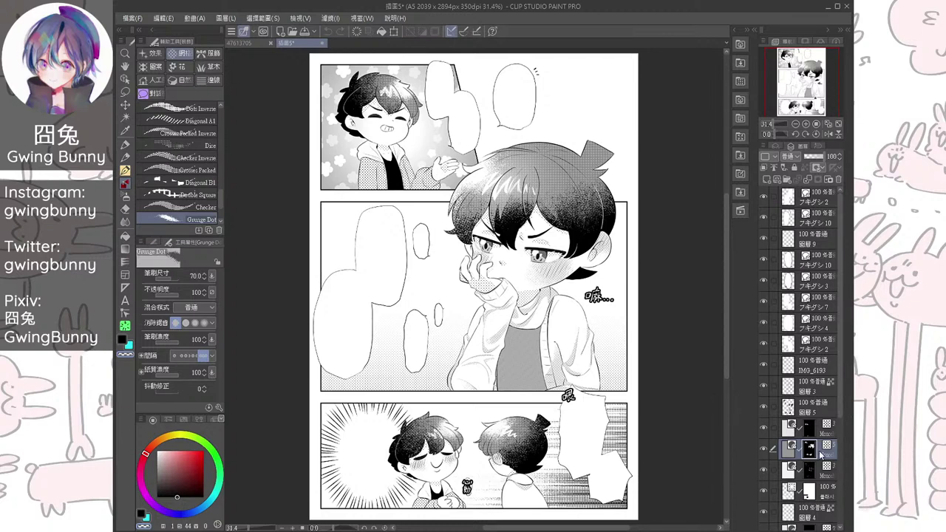
click(795, 447)
click(810, 451)
click(822, 452)
Paste the copied halftone layer above 圖層 3 in page 47613705 and check its coverage by toggling its visibility
click(239, 43)
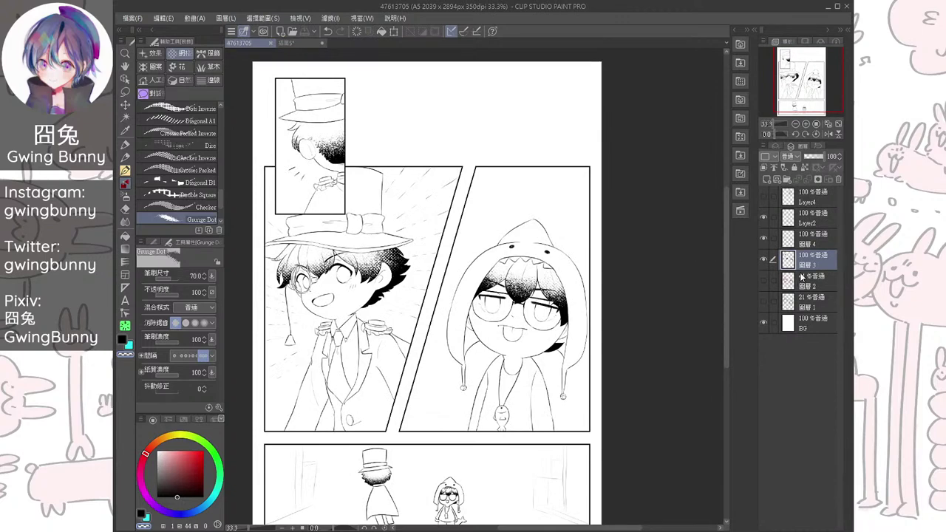
key(ctrl+v)
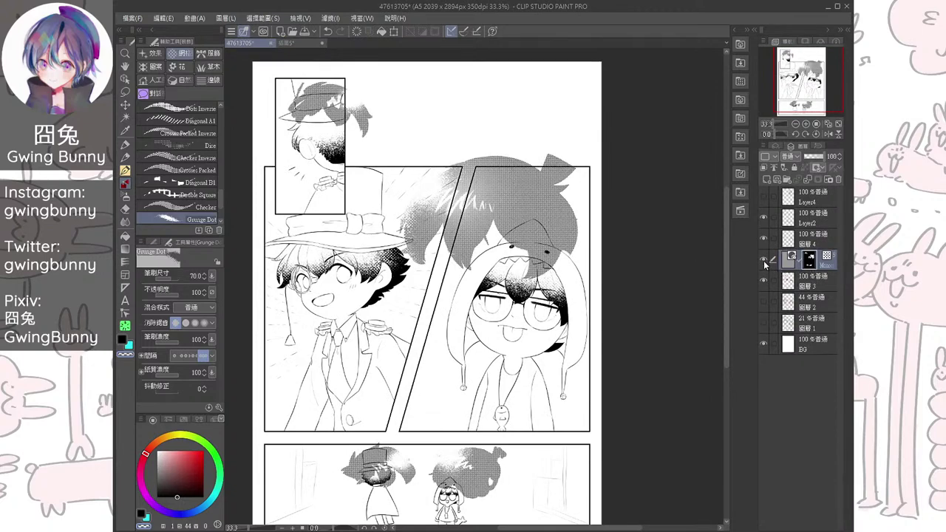
click(764, 258)
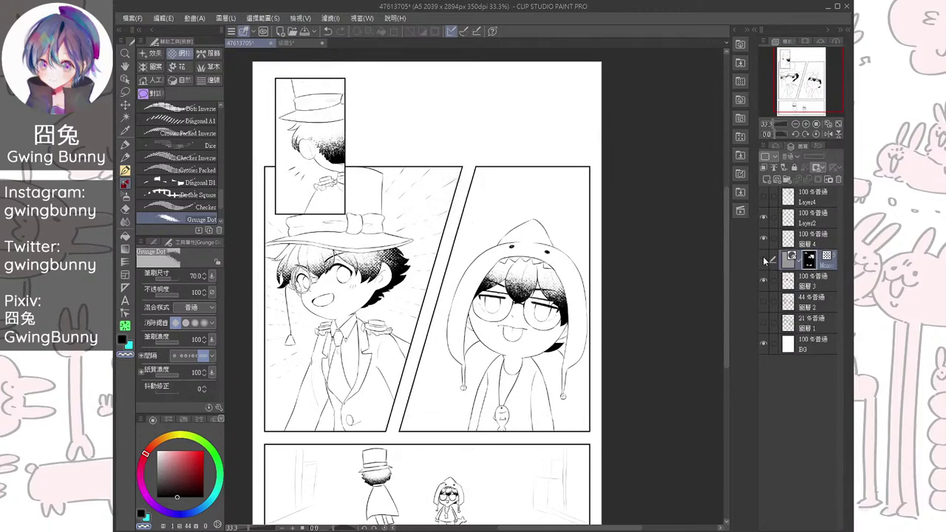
click(763, 257)
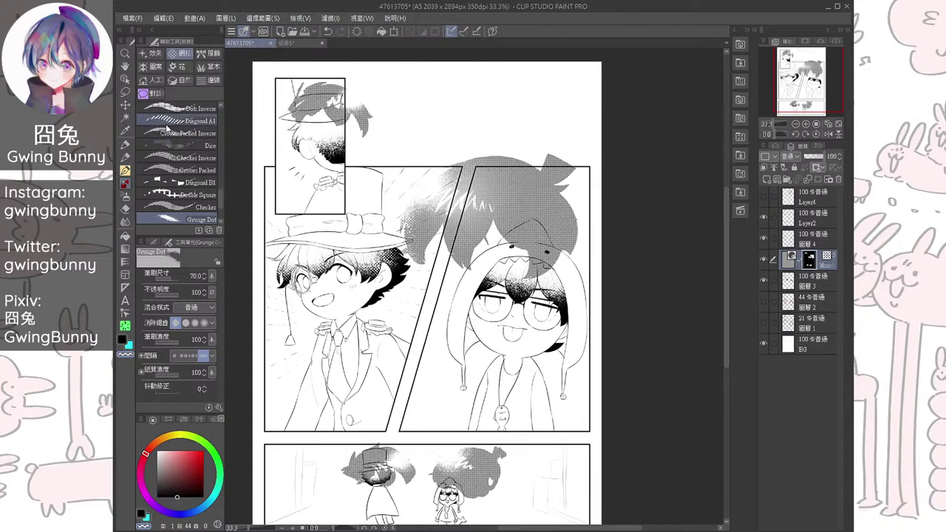
Choose the 萬能筆 marker and enlarge its brush to size 1500
click(125, 144)
key(])
key(])
key(])
key(])
key(])
key(])
key(])
key(])
key(])
key(])
key(])
key(])
key(])
key(])
key(])
key(])
key(])
key(])
key(])
key(])
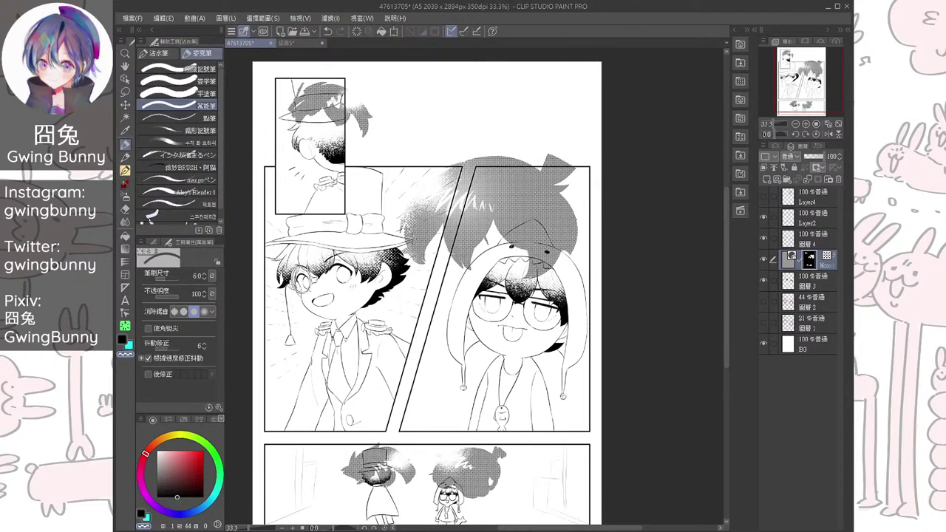
mouse_move(387, 332)
mouse_down()
mouse_move(398, 215)
mouse_move(505, 280)
mouse_up()
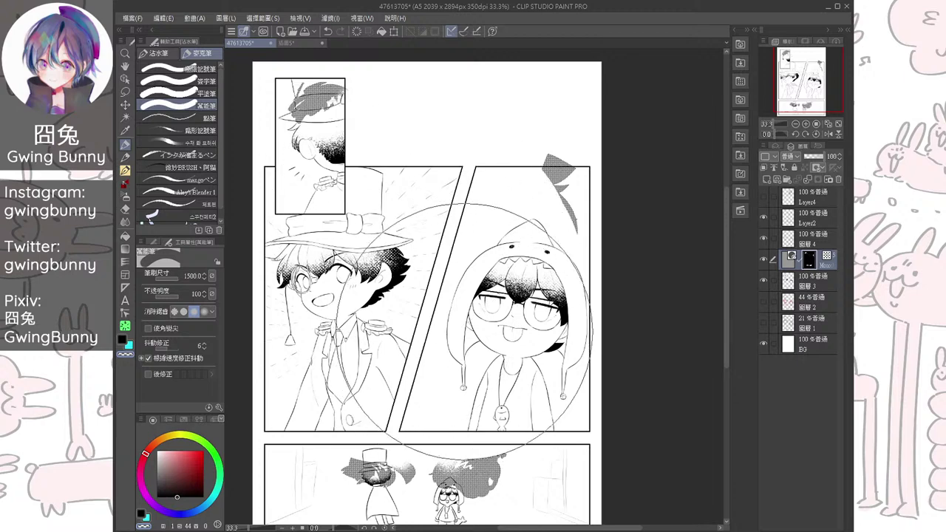
key(ctrl+z)
key(ctrl+z)
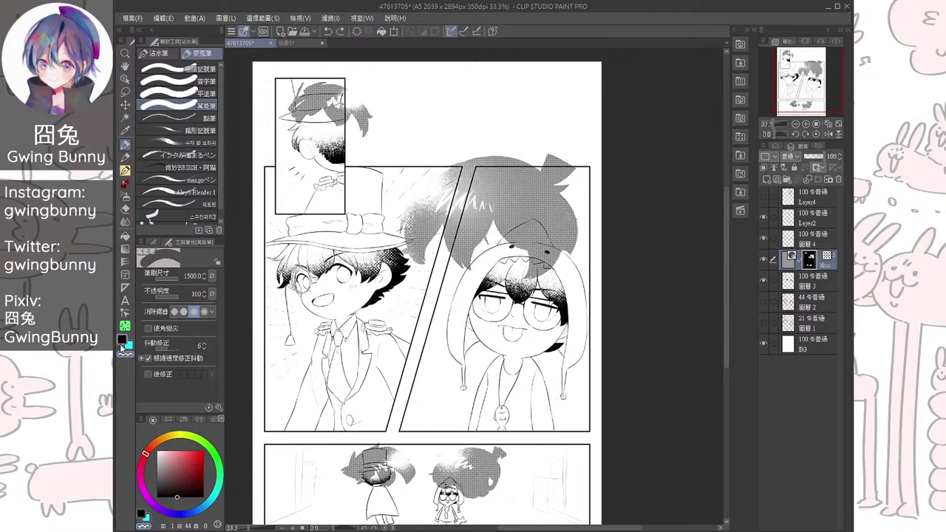
Paint over the pasted layer's whole mask in black so that the halftone covers the full page
click(122, 341)
mouse_move(517, 201)
mouse_down()
mouse_move(433, 200)
mouse_move(303, 137)
mouse_move(562, 133)
mouse_move(354, 414)
mouse_move(536, 476)
mouse_up()
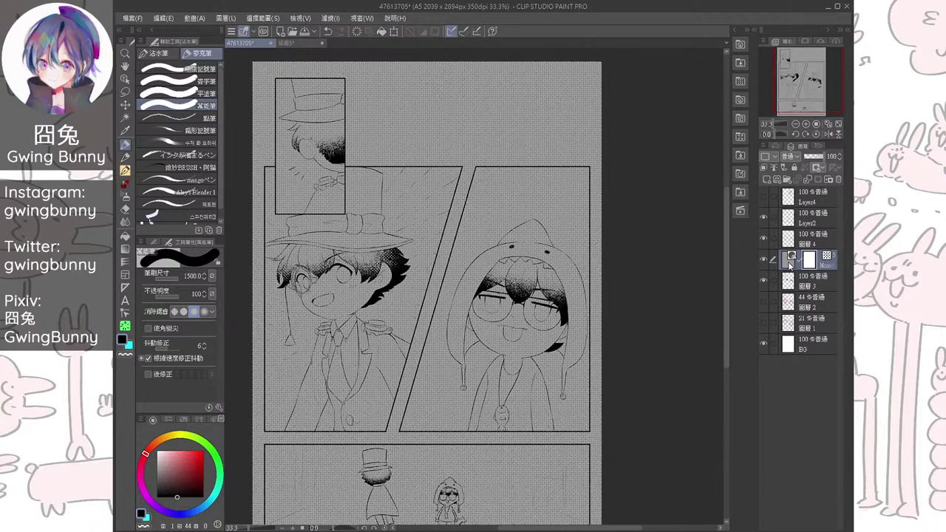
Hide the halftone layer and the black hair layer 圖層 3, and move the halftone layer below 圖層 3
click(767, 258)
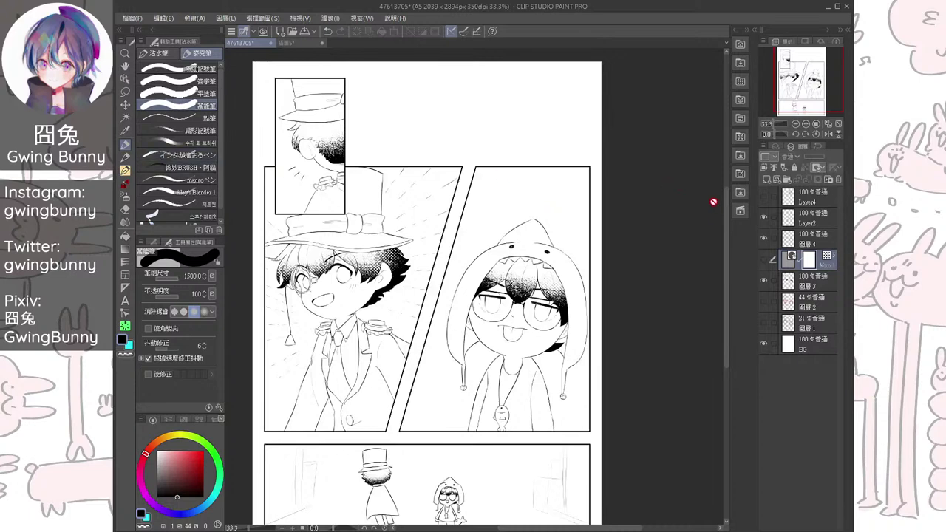
click(763, 238)
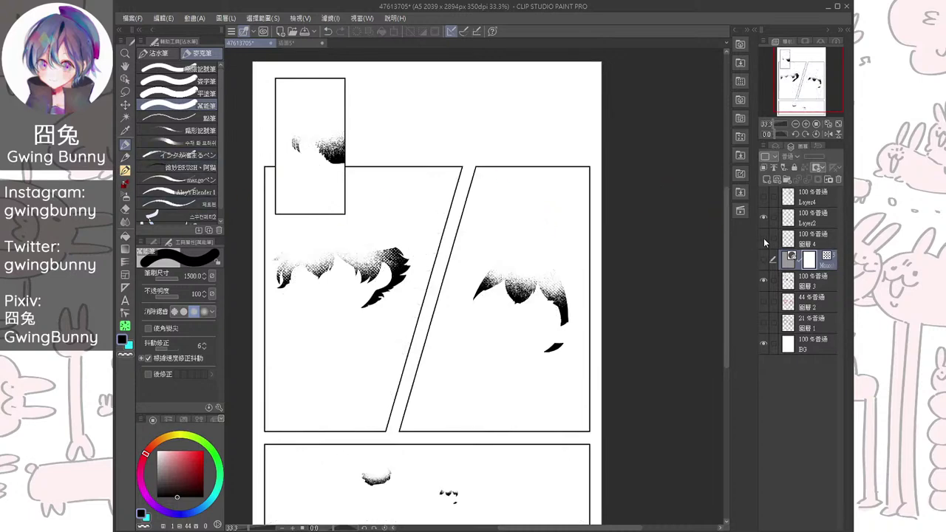
click(763, 238)
click(765, 278)
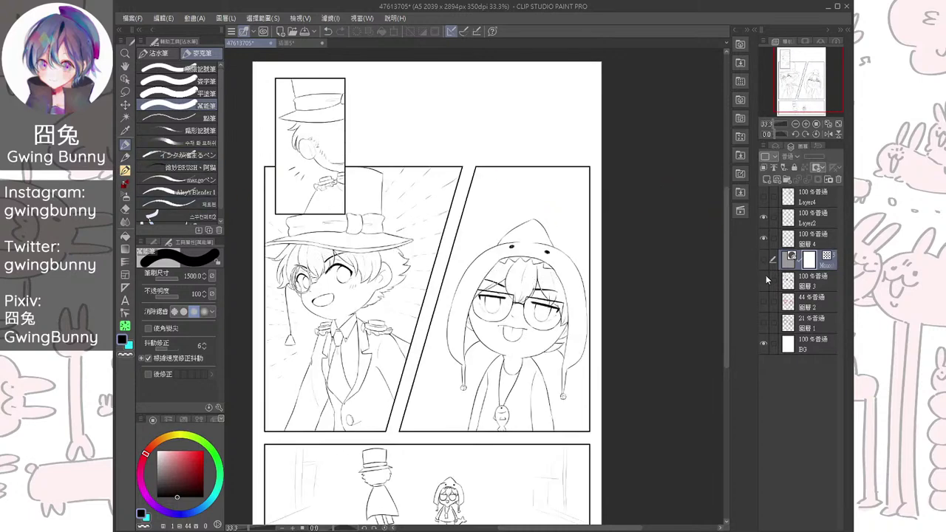
drag(830, 290, 829, 292)
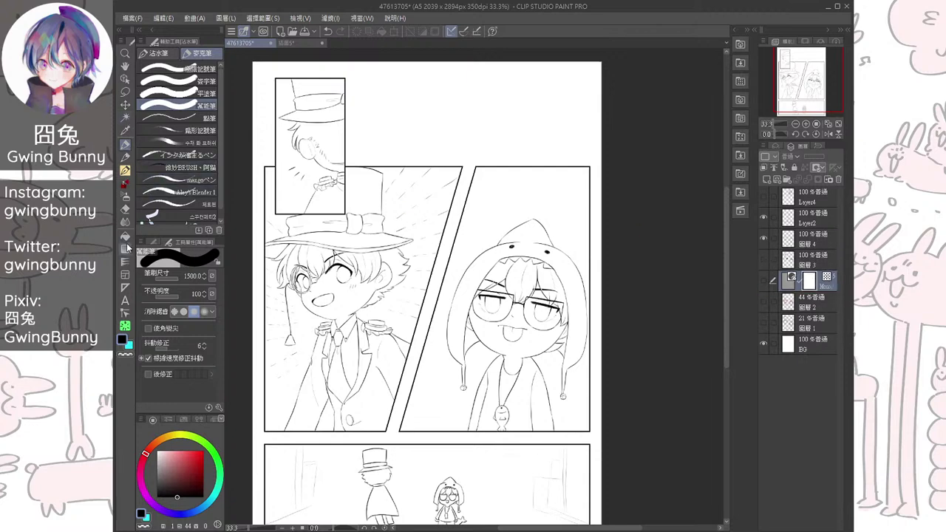
Auto-select the hat character's fringe above the monocle and the strands beside it, referring to other layers
click(125, 118)
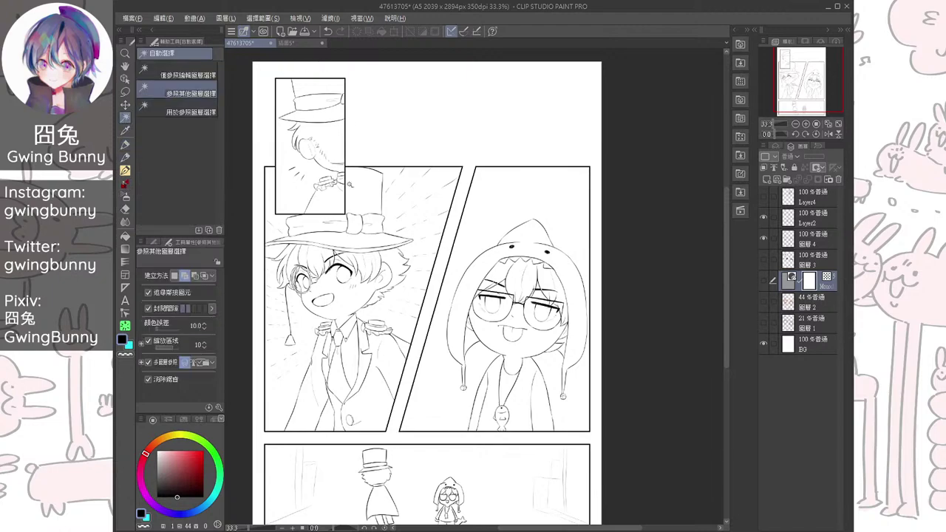
scroll(352, 182, up, 3)
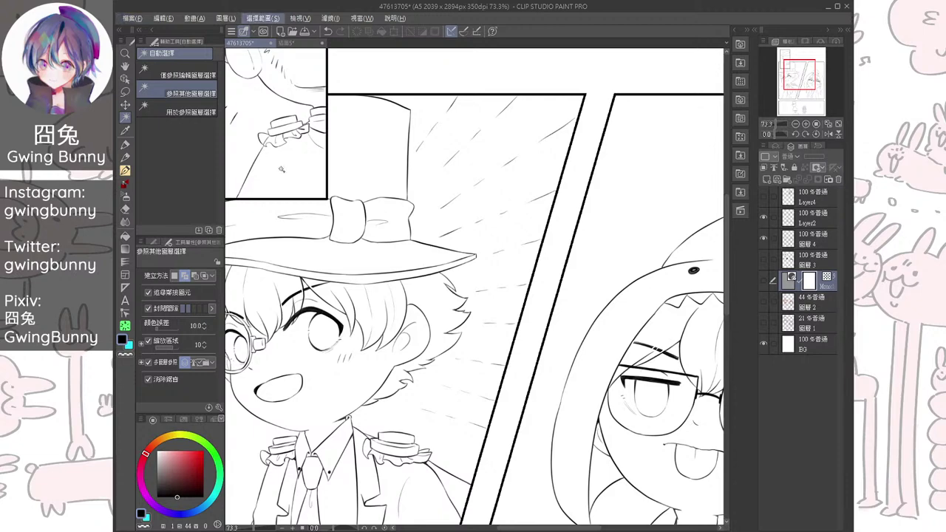
drag(391, 390, 500, 304)
click(368, 207)
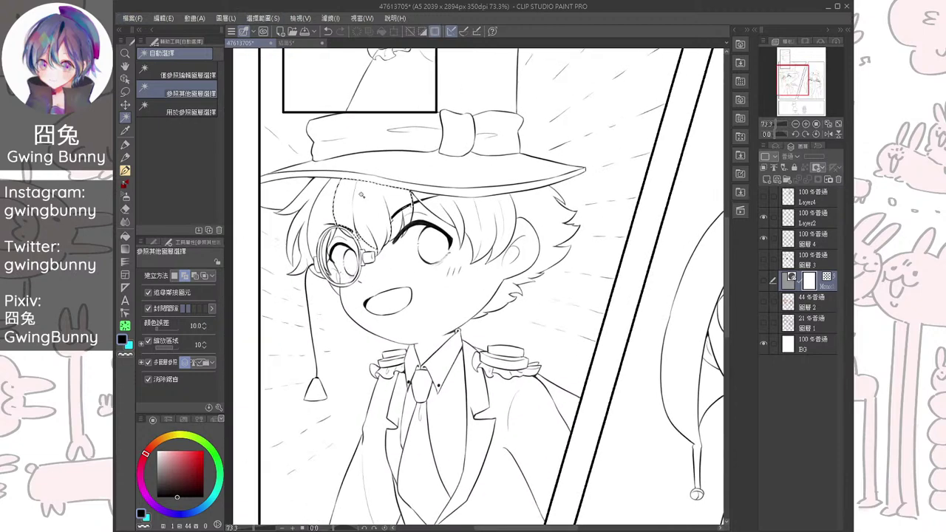
click(318, 205)
Add the hat character's fringe beside the ear and the hair behind the ear to the selection
scroll(307, 244, up, 3)
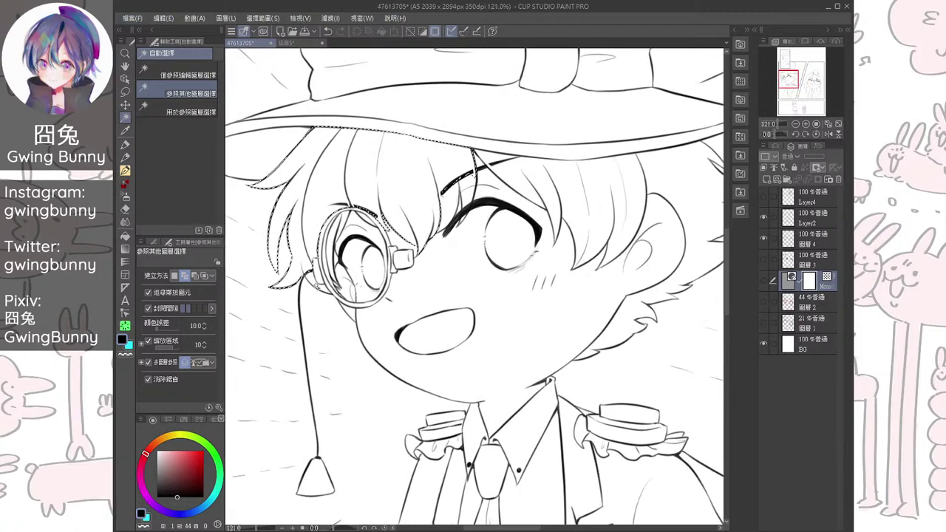
mouse_move(526, 236)
mouse_down()
mouse_move(519, 272)
mouse_move(474, 328)
mouse_up()
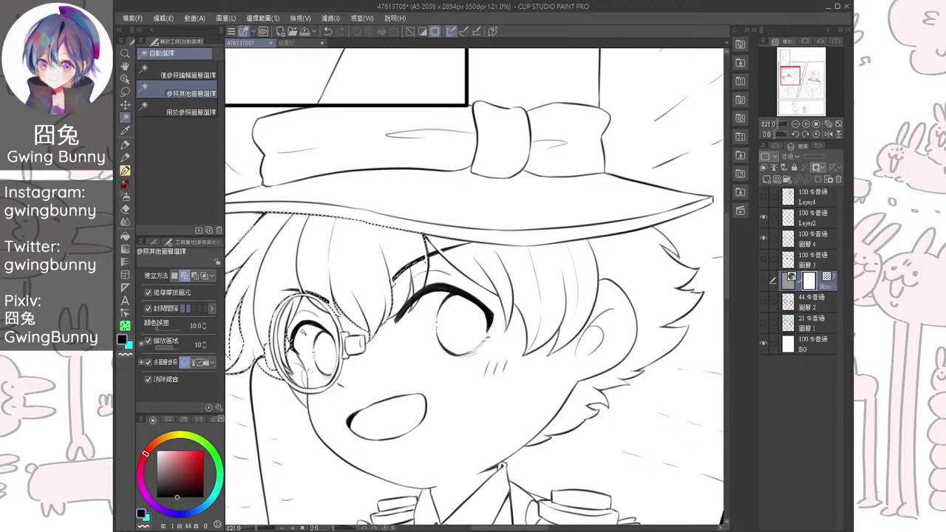
click(446, 242)
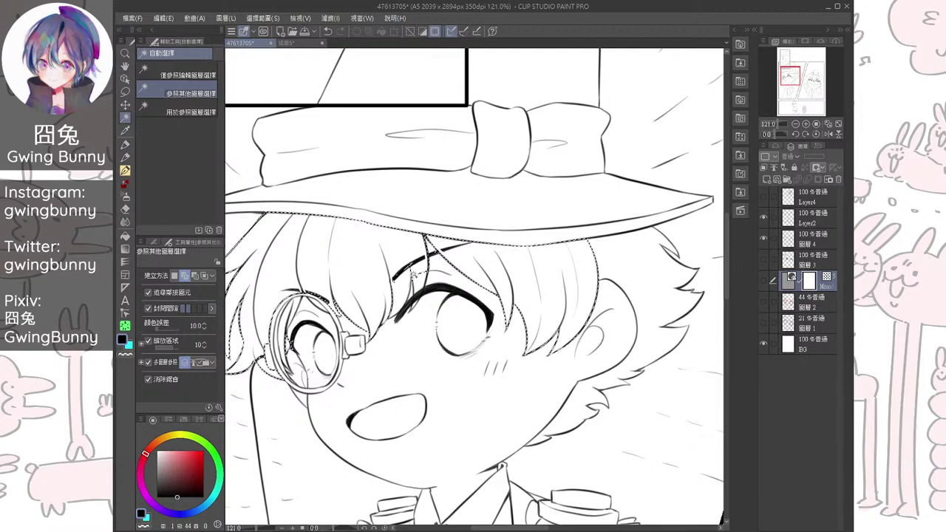
drag(540, 275, 486, 299)
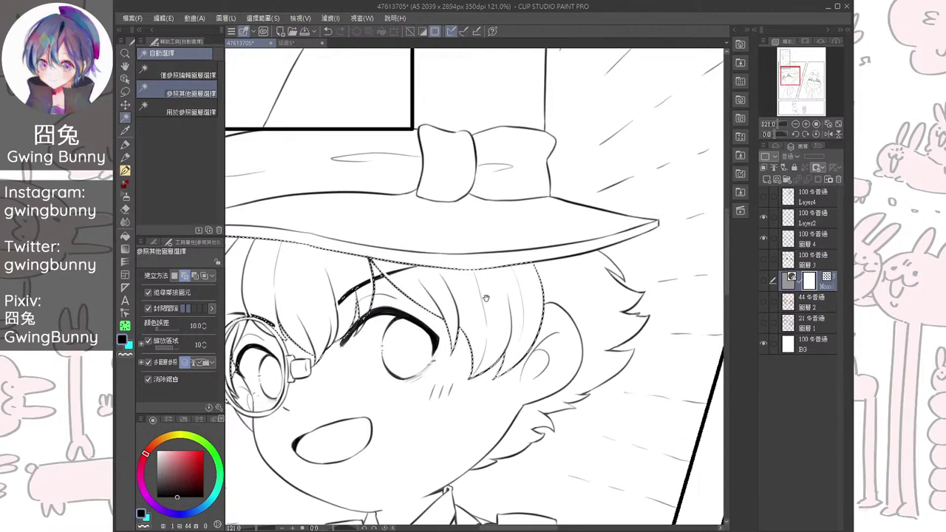
click(585, 317)
scroll(381, 360, up, 3)
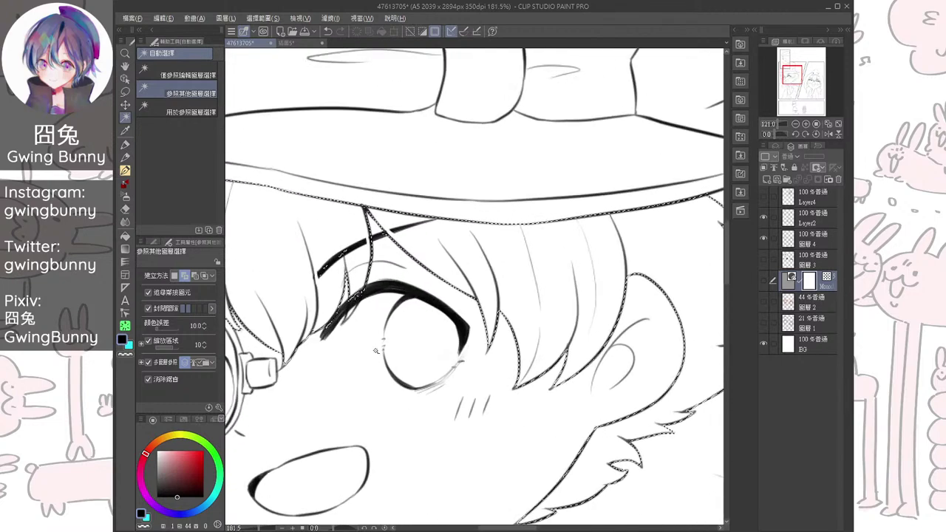
scroll(353, 310, down, 3)
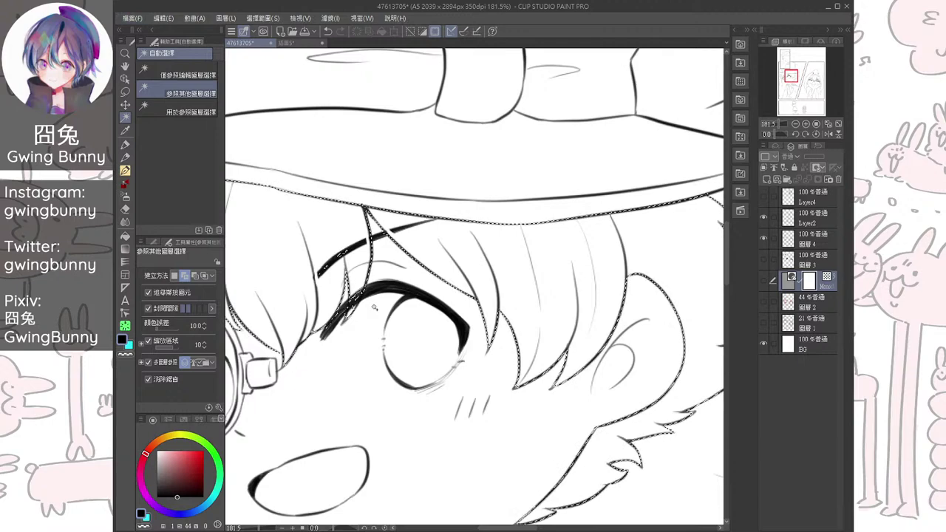
Add the shark-hood character's fringe, side strands and the hair behind the jaw to the selection
drag(594, 265, 409, 297)
click(567, 234)
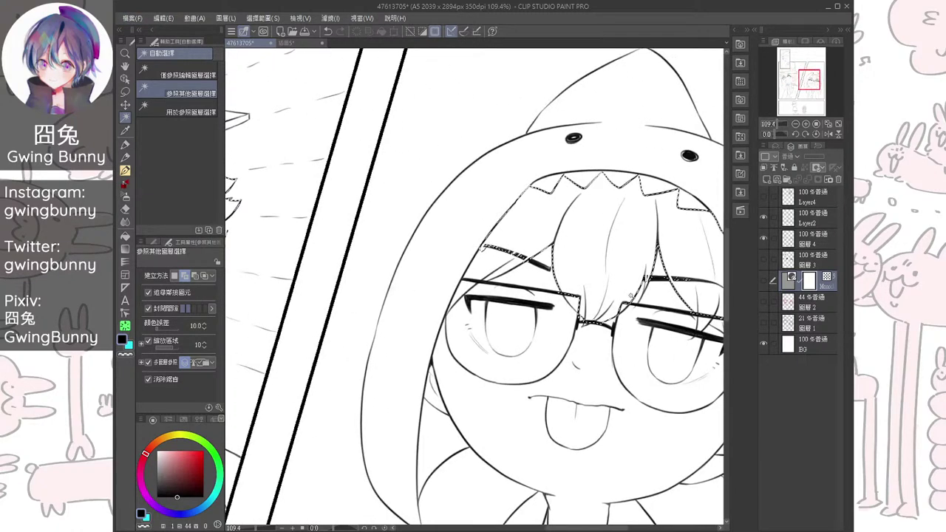
drag(656, 311, 596, 318)
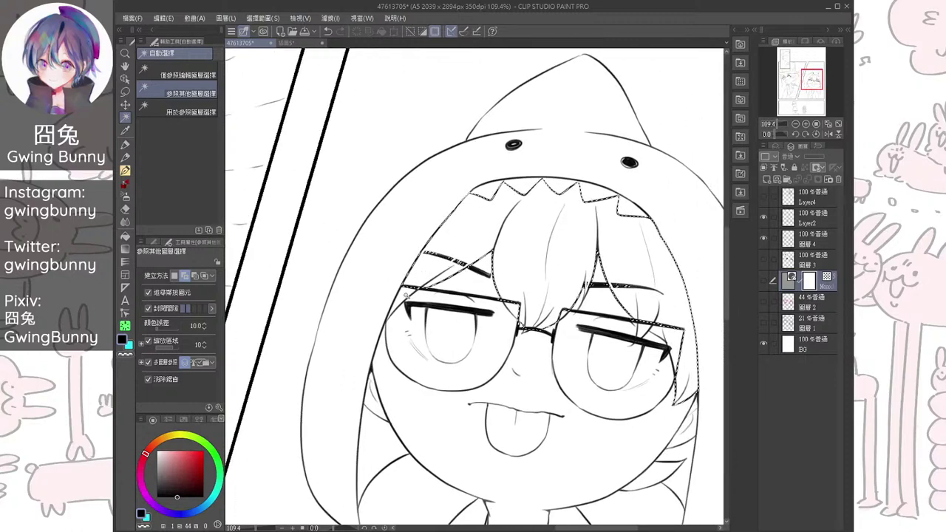
drag(621, 351, 509, 267)
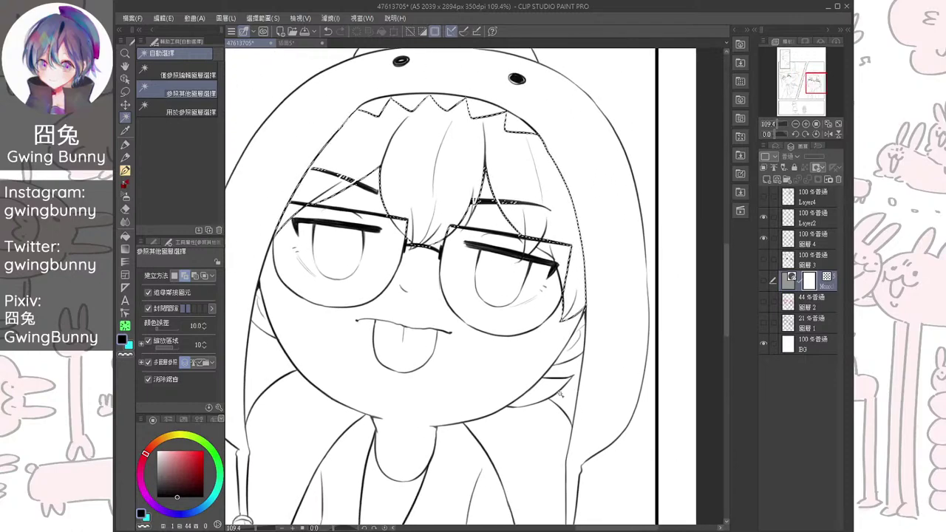
scroll(413, 257, up, 4)
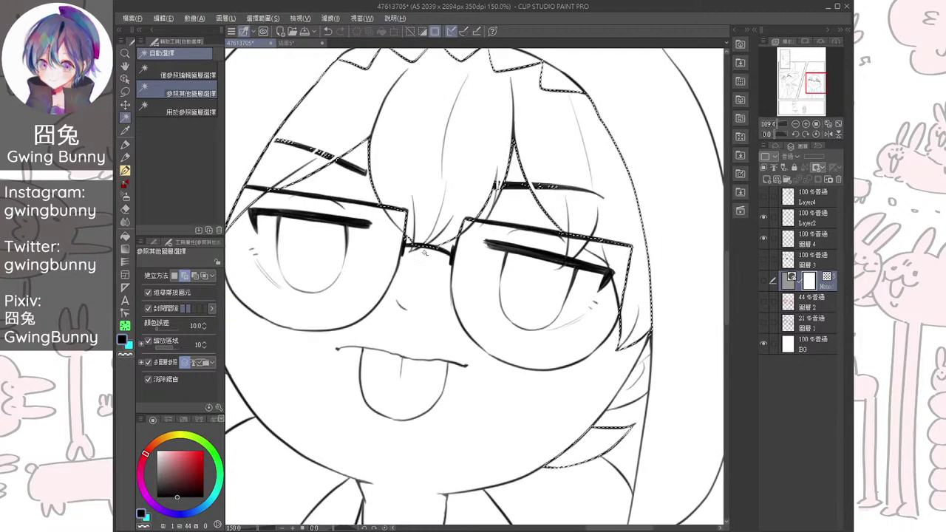
scroll(414, 252, down, 3)
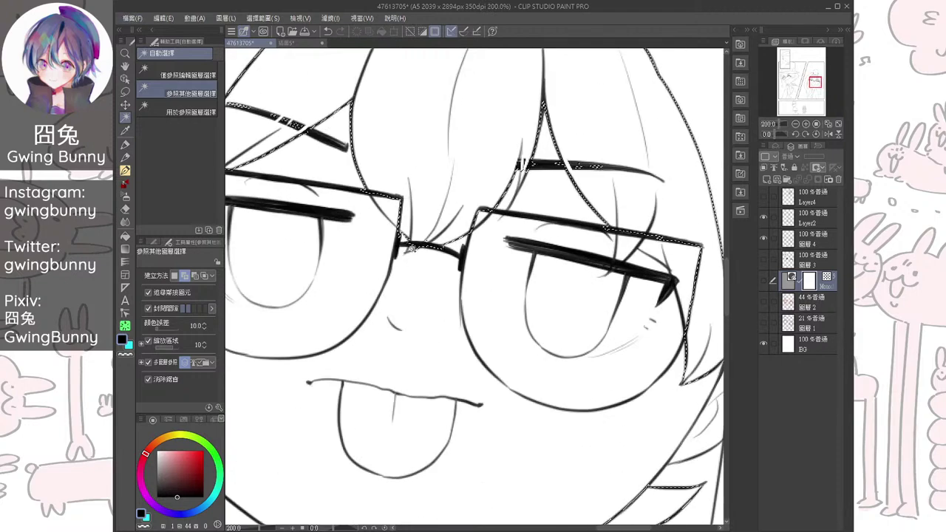
scroll(448, 241, down, 4)
Add the hair of the small top-hat figure and the small hooded figure in the bottom panel to the selection
drag(364, 436, 587, 227)
scroll(622, 289, up, 5)
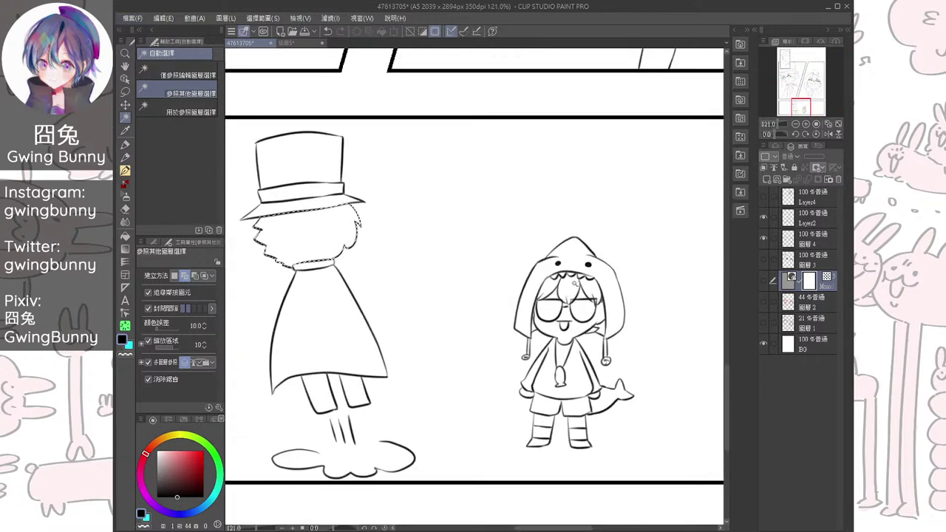
click(569, 287)
click(549, 287)
click(593, 286)
scroll(596, 285, down, 4)
key(alt)
drag(615, 201, 575, 262)
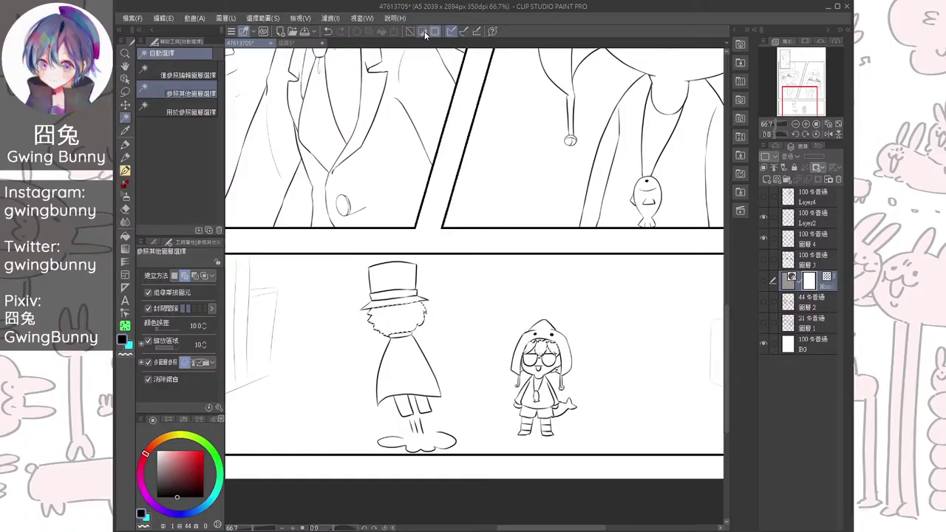
Show the halftone layer, clear its mask outside the selected hair with the selection inverted, and show 圖層 3
click(763, 280)
scroll(592, 266, down, 3)
drag(627, 176, 548, 324)
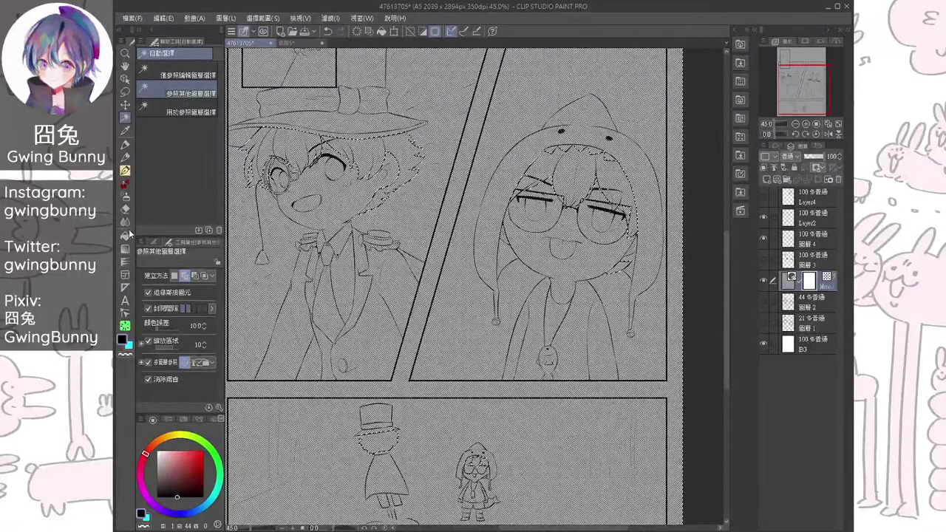
click(356, 30)
click(763, 260)
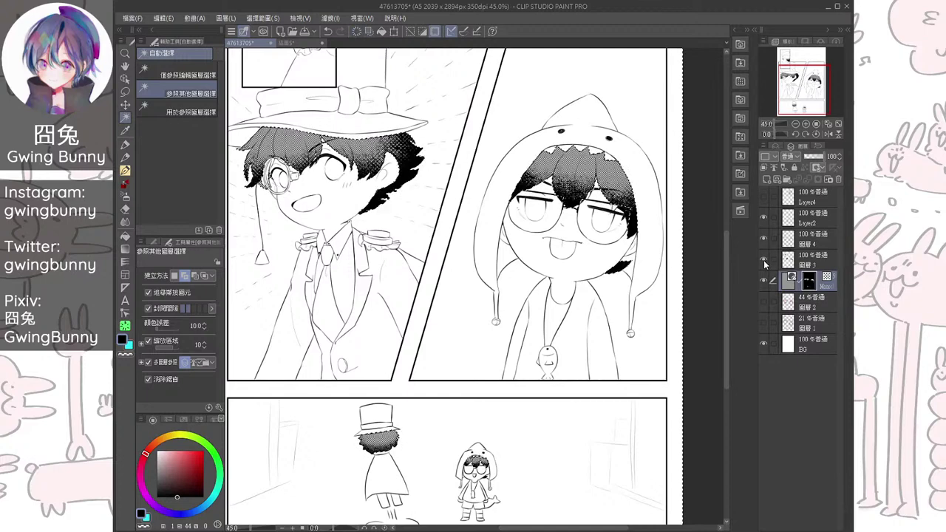
Drop the selection, and undo both the deselection and the clearing of the halftone mask
scroll(556, 292, down, 2)
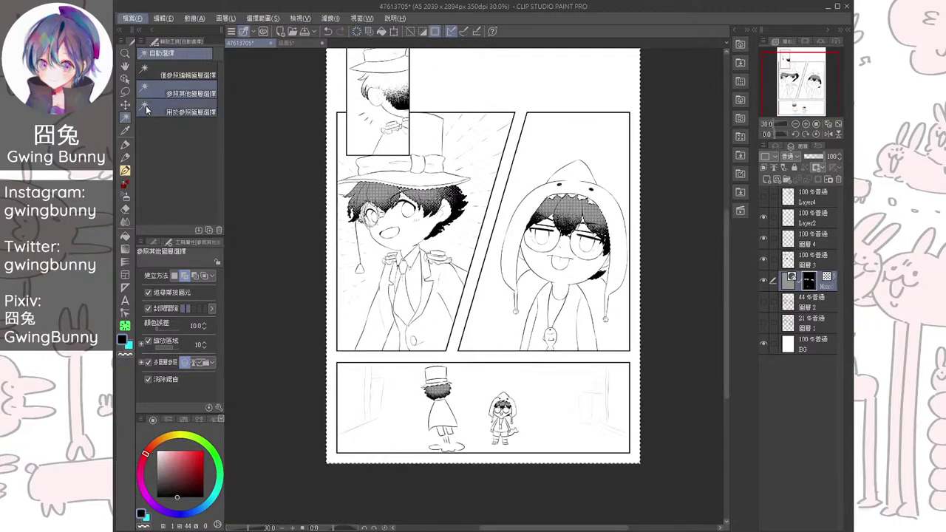
click(126, 91)
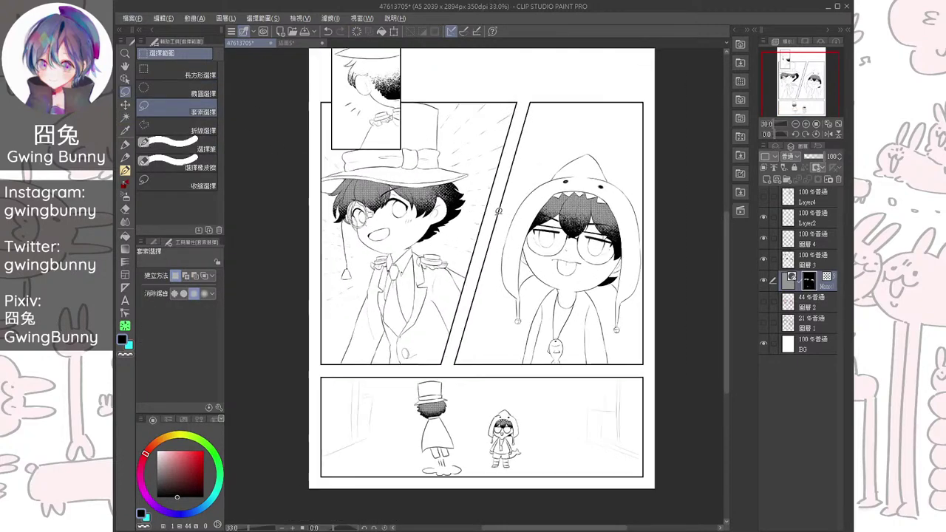
scroll(446, 231, up, 1)
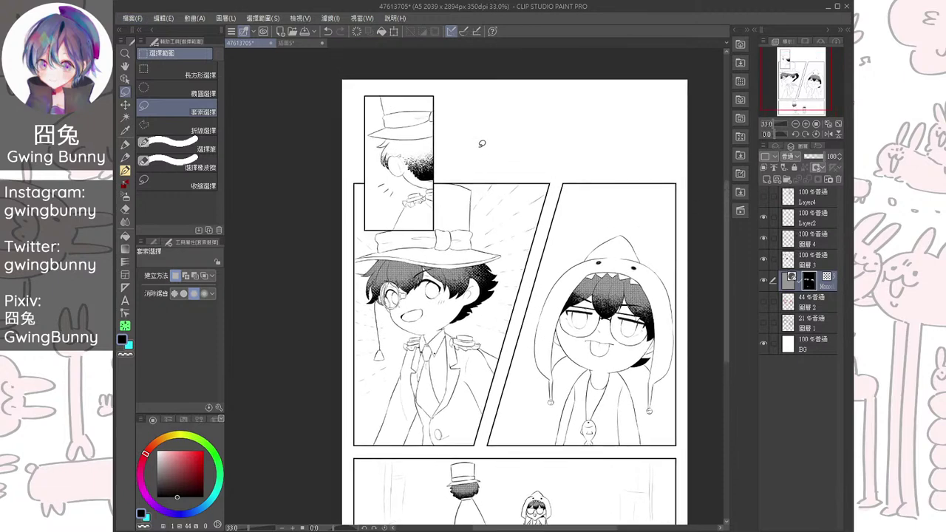
key(ctrl+z)
key(ctrl+z)
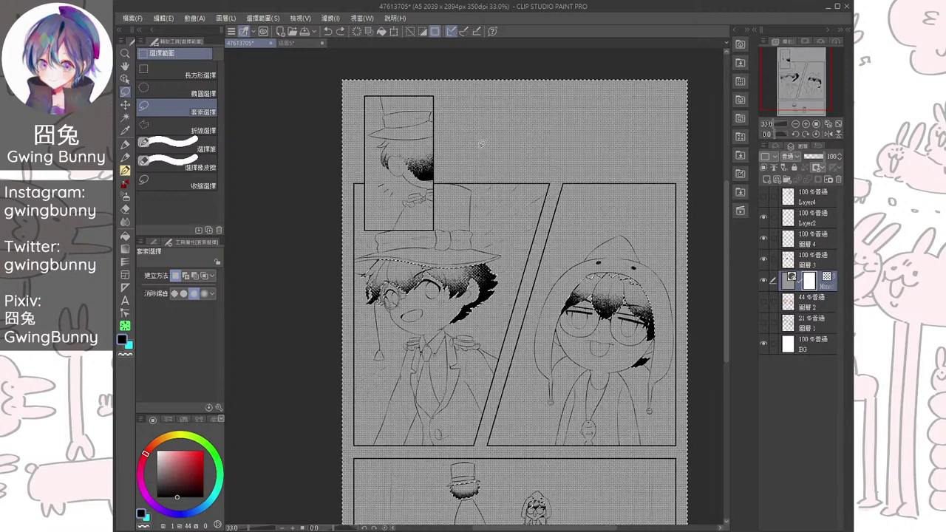
Hide the halftone layer and 圖層 3 to check the hair line art in the small upper panel, and show both again
click(762, 281)
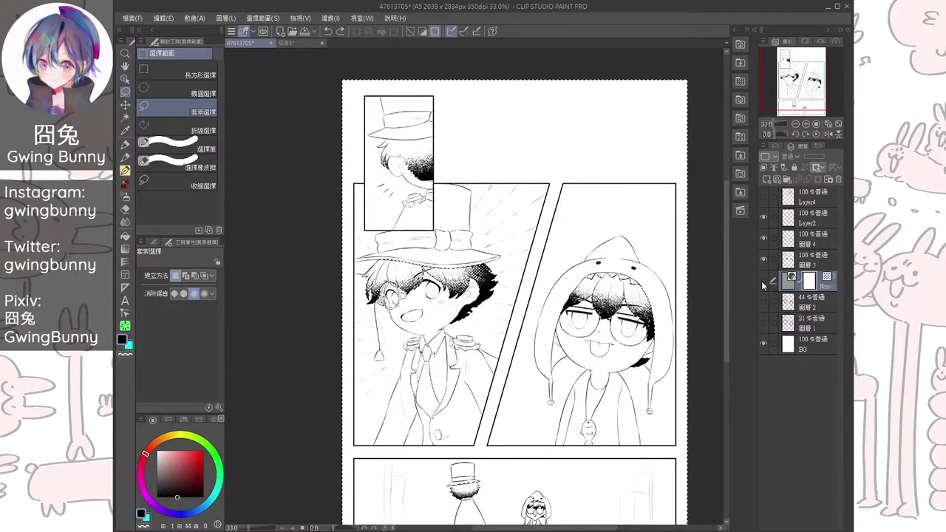
scroll(434, 164, up, 2)
scroll(435, 160, up, 5)
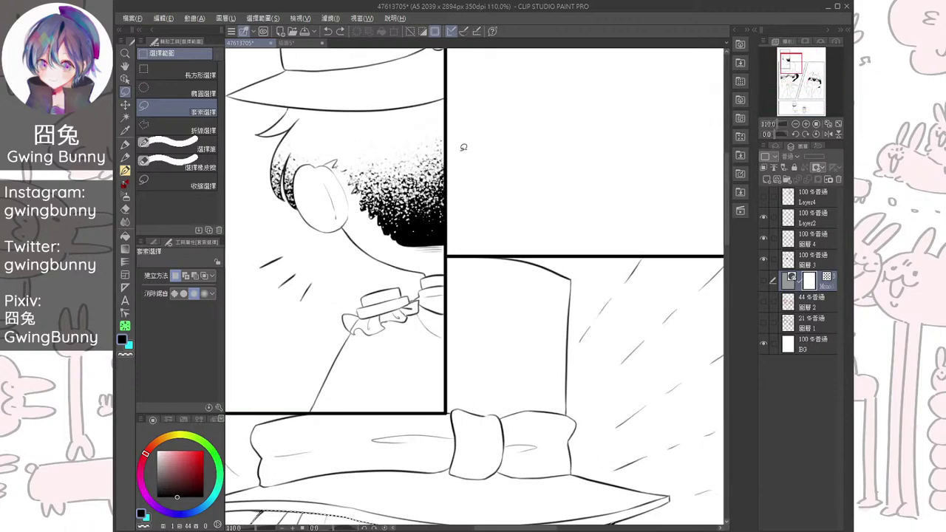
click(764, 261)
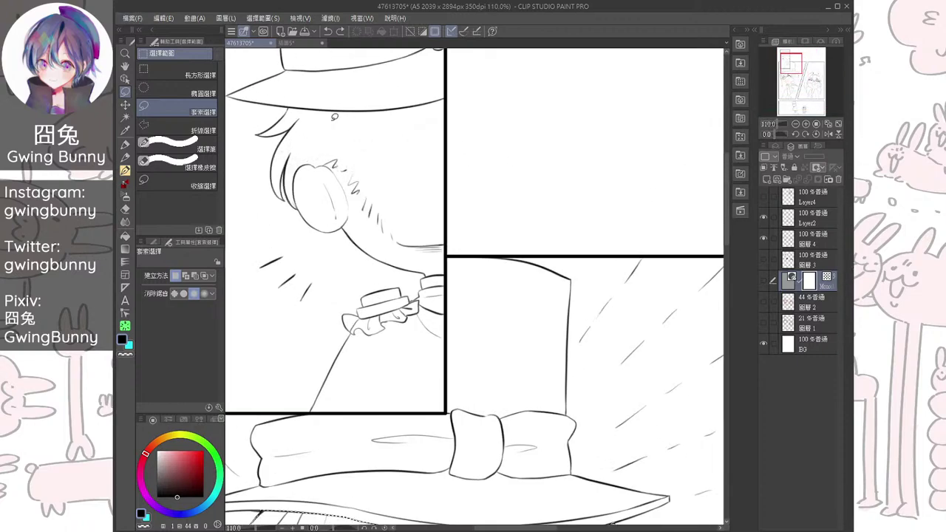
click(765, 259)
click(765, 279)
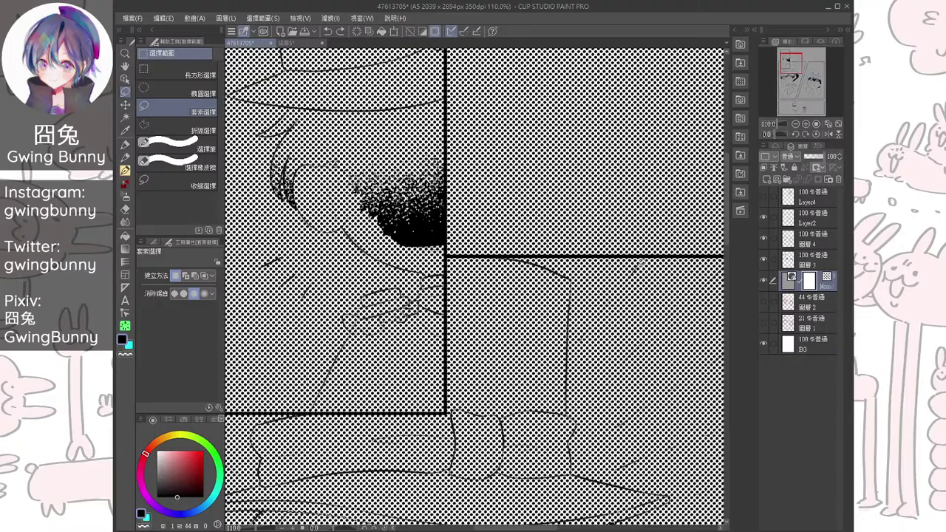
Invert the hair selection, clear the halftone layer's mask outside the hair, and deselect
scroll(591, 283, down, 7)
scroll(617, 215, up, 3)
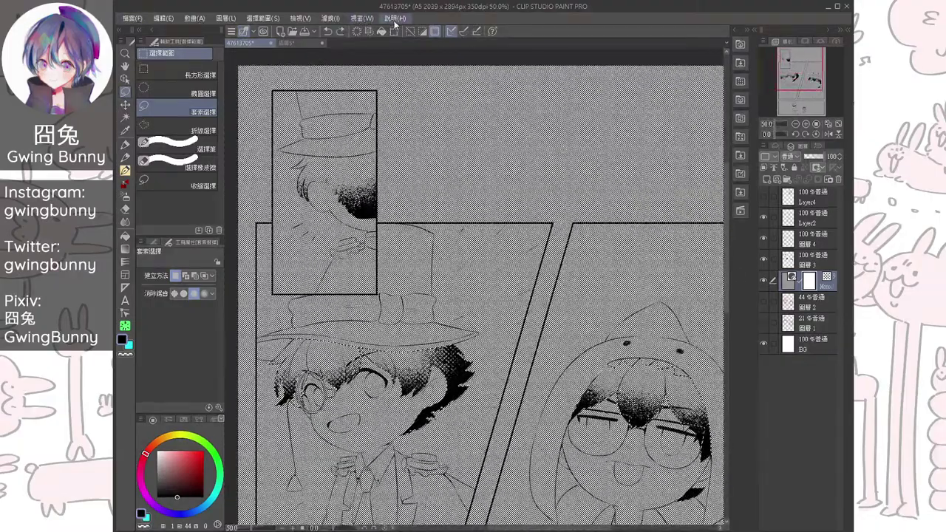
click(419, 31)
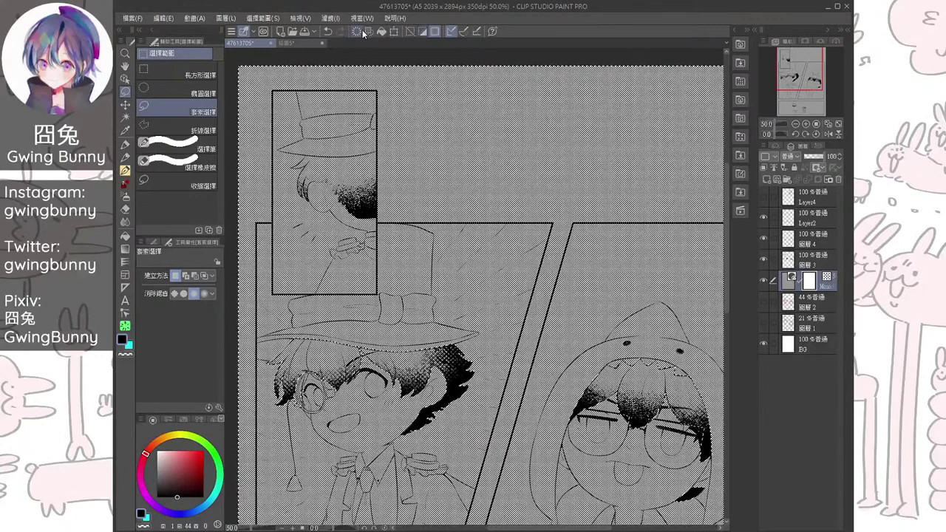
click(359, 31)
click(811, 304)
click(806, 281)
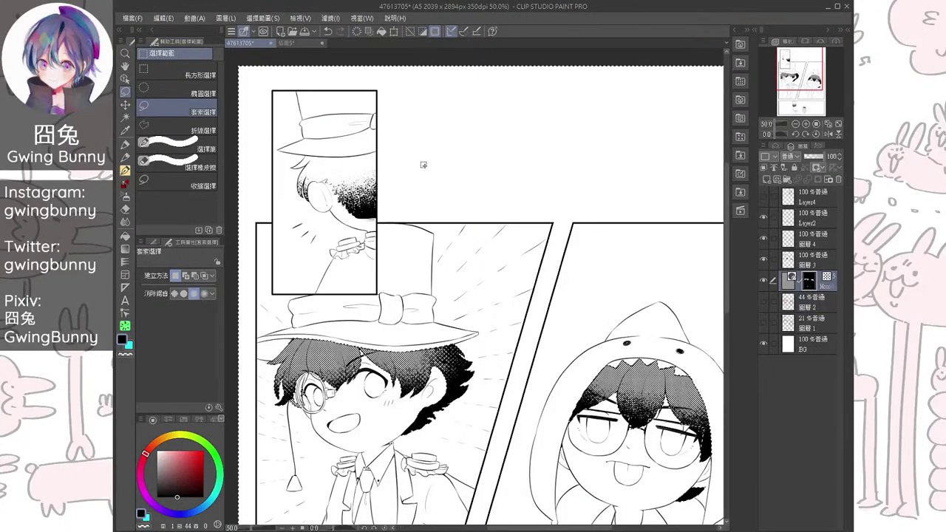
click(169, 76)
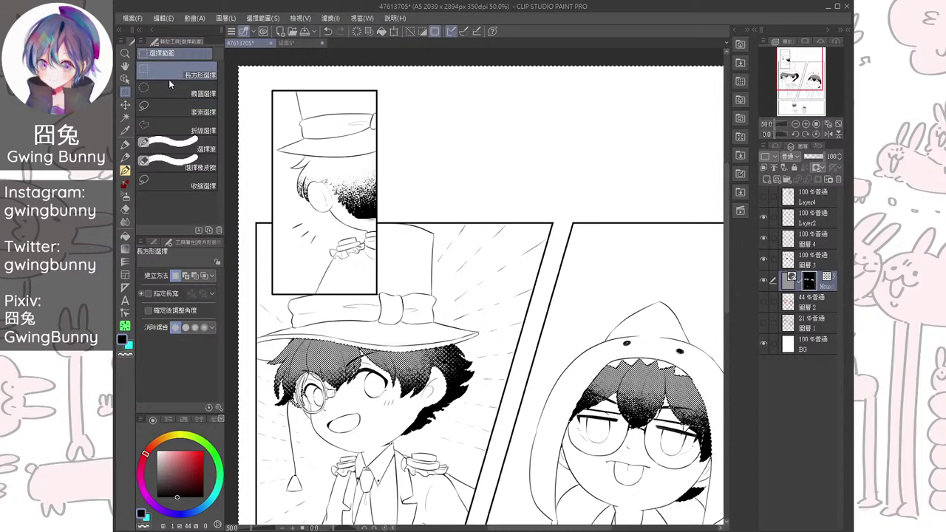
key(ctrl+d)
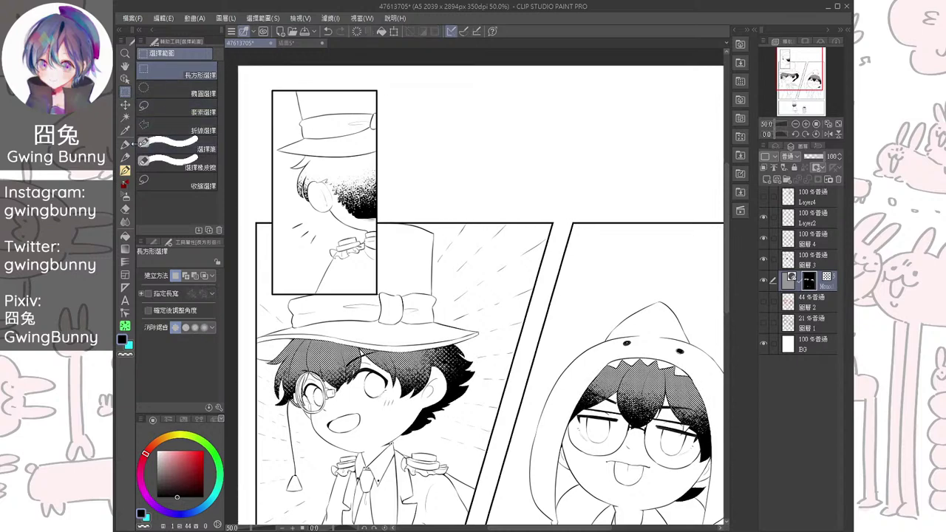
Start painting halftone into the hair of the small upper panel on the layer mask with the 萬能筆 marker at size 60
click(125, 143)
key(bracketleft)
key(bracketleft)
key(bracketleft)
key(bracketleft)
key(bracketleft)
key(bracketleft)
key(bracketleft)
key(bracketleft)
key(bracketleft)
key(bracketleft)
key(bracketleft)
key(bracketleft)
key(bracketleft)
key(bracketleft)
key(bracketleft)
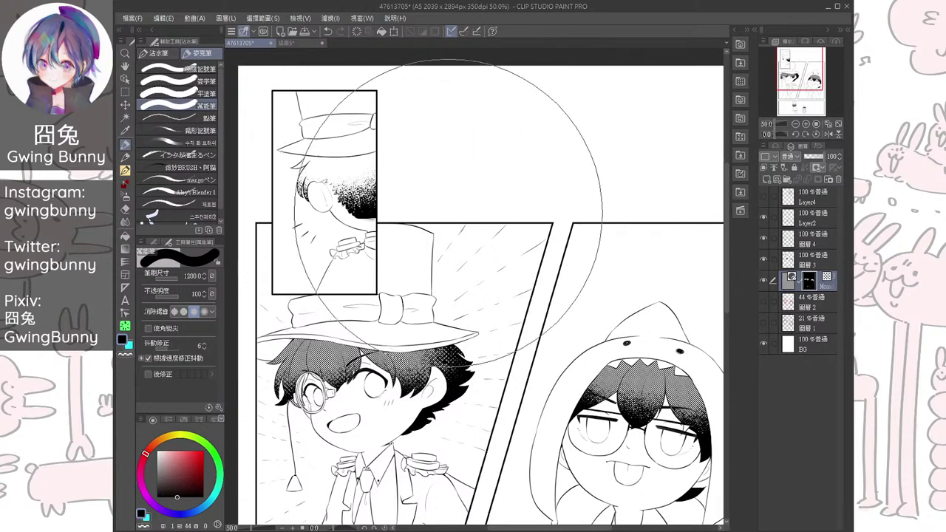
drag(451, 213, 451, 213)
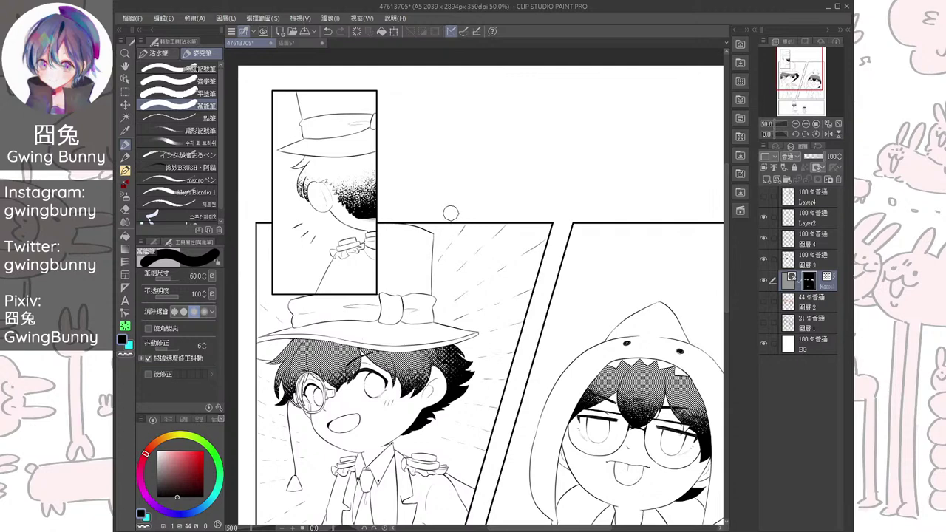
mouse_move(354, 186)
mouse_down()
mouse_move(433, 230)
mouse_move(487, 227)
mouse_up()
mouse_move(416, 175)
mouse_down()
mouse_move(425, 249)
mouse_move(473, 263)
mouse_move(432, 174)
mouse_move(320, 170)
mouse_move(337, 159)
mouse_up()
drag(337, 159, 421, 208)
Shrink the marker and extend the halftone across the upper panel's hair, undoing one stray stroke
scroll(400, 242, up, 1)
key(bracketleft)
key(bracketleft)
key(bracketleft)
key(bracketleft)
key(bracketleft)
mouse_move(403, 168)
mouse_down()
mouse_move(362, 248)
mouse_move(374, 239)
mouse_move(339, 274)
mouse_up()
scroll(379, 246, up, 2)
key(ctrl+z)
key(bracketleft)
key(bracketleft)
key(bracketleft)
key(bracketleft)
drag(370, 179, 324, 237)
mouse_move(350, 193)
mouse_down()
mouse_move(318, 251)
mouse_move(333, 196)
mouse_move(303, 244)
mouse_move(312, 232)
mouse_move(302, 347)
mouse_move(345, 230)
mouse_move(386, 216)
mouse_move(360, 252)
mouse_move(332, 347)
mouse_move(375, 244)
mouse_move(354, 274)
mouse_move(396, 255)
mouse_move(403, 273)
mouse_move(390, 267)
mouse_move(458, 246)
mouse_move(477, 308)
mouse_up()
Fill the halftone in the upper panel's hair up to the hat brim, the front strands and the ear with finer strokes
key(bracketleft)
key(bracketleft)
drag(521, 214, 477, 203)
drag(415, 243, 391, 258)
mouse_move(437, 223)
mouse_down()
mouse_move(387, 248)
mouse_move(385, 235)
mouse_move(369, 244)
mouse_move(356, 321)
mouse_move(377, 301)
mouse_move(349, 315)
mouse_move(338, 334)
mouse_move(360, 316)
mouse_up()
drag(461, 225, 348, 289)
drag(411, 232, 371, 252)
drag(444, 218, 335, 273)
mouse_move(408, 231)
mouse_down()
mouse_move(430, 214)
mouse_move(353, 272)
mouse_move(483, 212)
mouse_move(475, 223)
mouse_move(436, 218)
mouse_move(464, 198)
mouse_up()
Extend the halftone to the panel border below the hat brim with the marker at size 10
key(ctrl+at)
key(bracketright)
key(bracketright)
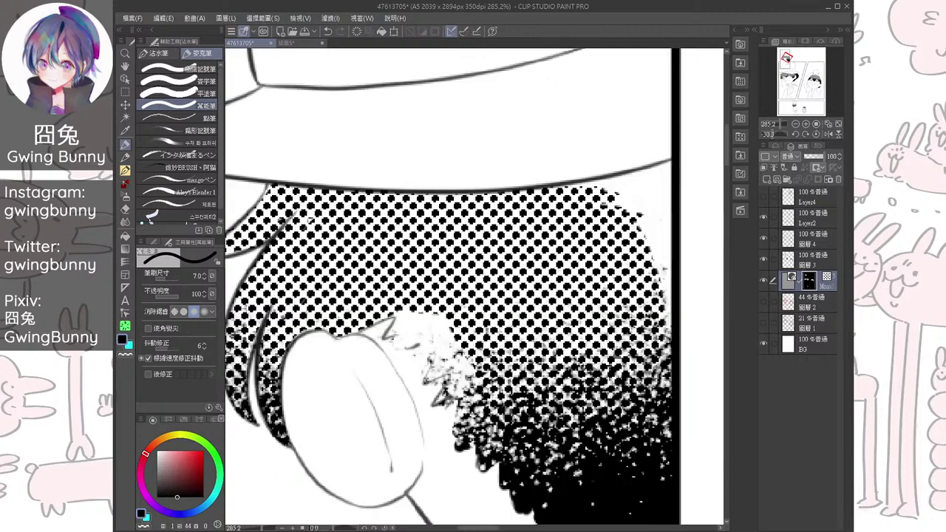
mouse_move(393, 320)
mouse_down()
mouse_move(405, 335)
mouse_move(445, 340)
mouse_move(441, 365)
mouse_move(474, 395)
mouse_move(300, 447)
mouse_up()
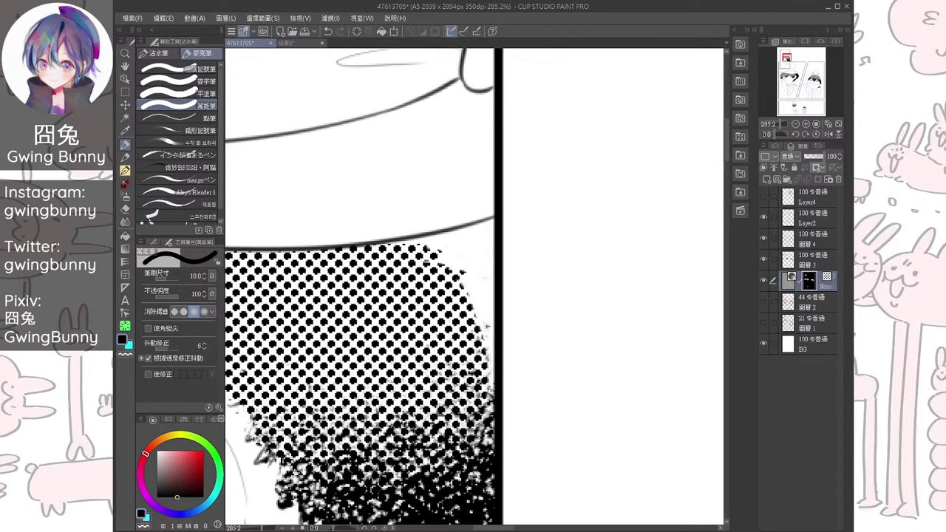
mouse_move(465, 295)
mouse_down()
mouse_move(472, 232)
mouse_move(484, 403)
mouse_move(487, 266)
mouse_move(447, 251)
mouse_move(459, 235)
mouse_move(494, 228)
mouse_move(470, 232)
mouse_up()
drag(379, 255, 388, 248)
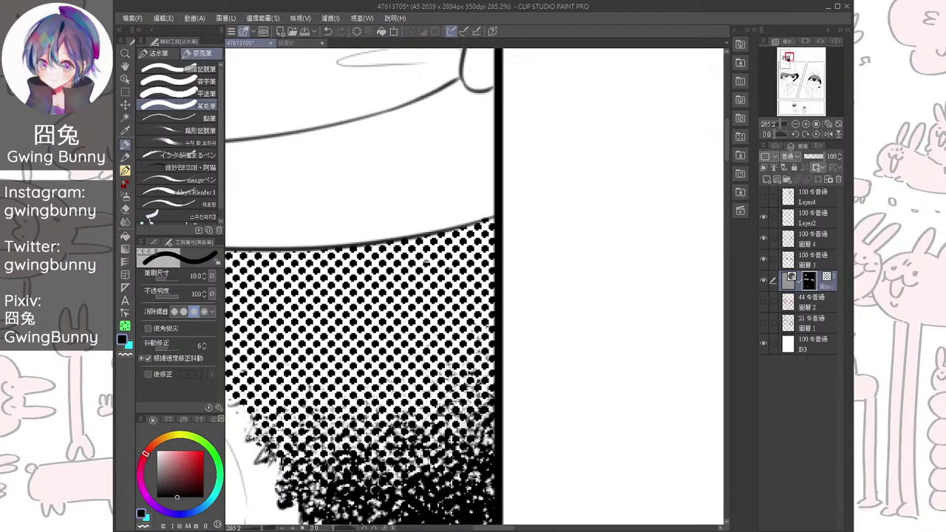
Review the shaded hair across the page and compare it with the finished page in the other open document
scroll(455, 407, down, 1)
drag(456, 408, 504, 254)
scroll(560, 354, down, 2)
drag(572, 358, 478, 246)
scroll(479, 247, down, 2)
drag(517, 355, 441, 214)
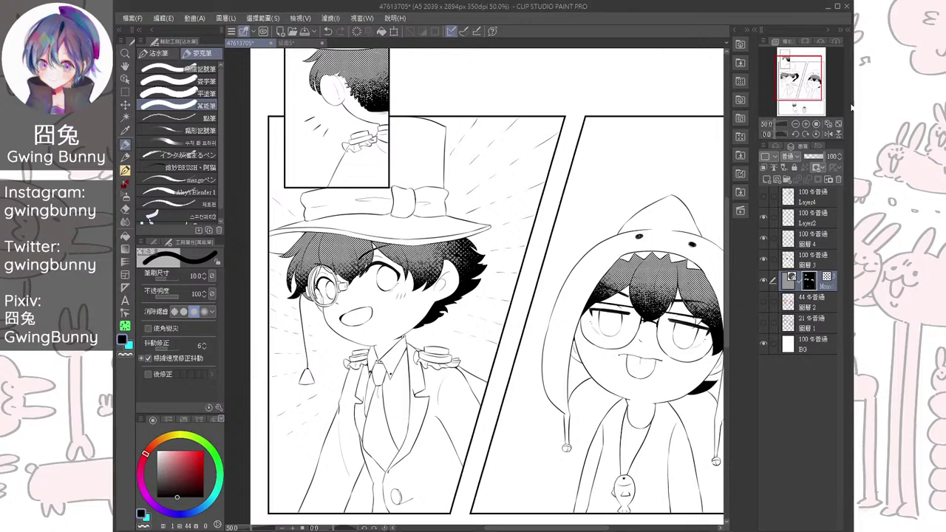
click(308, 42)
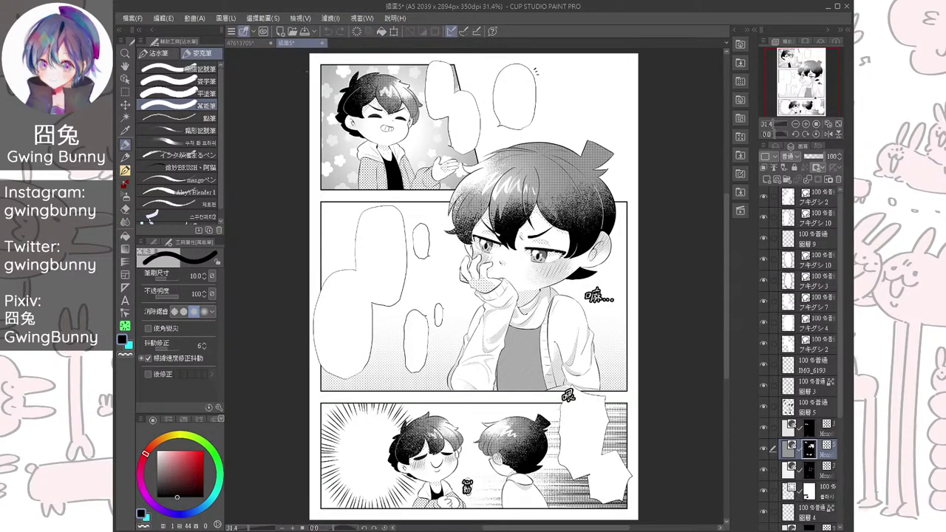
click(241, 42)
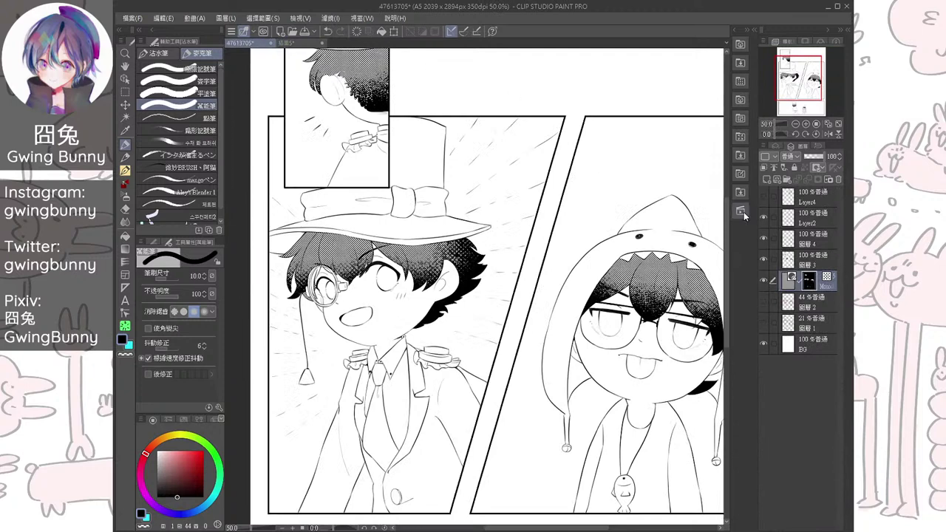
Choose the Grunge Dot brush with the transparent colour at size 170, undoing trial highlights in the hair below the hat brim
click(125, 208)
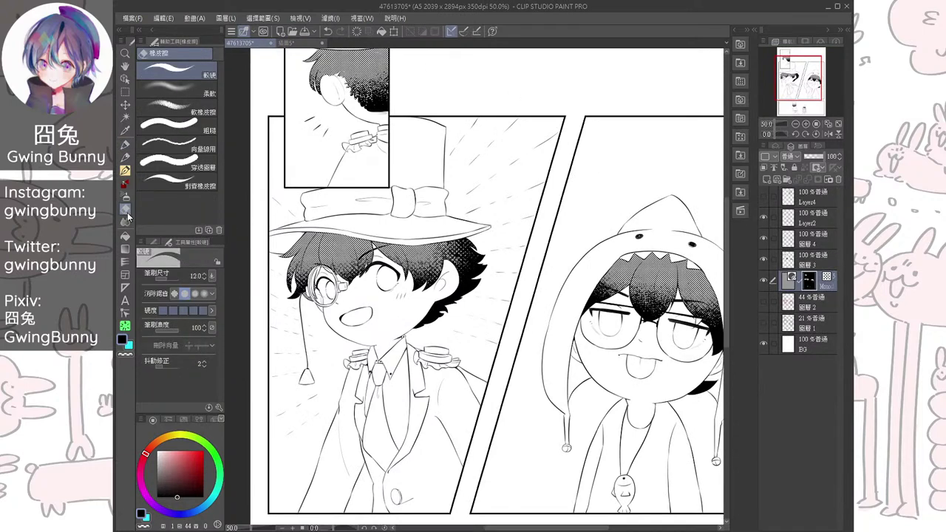
click(127, 197)
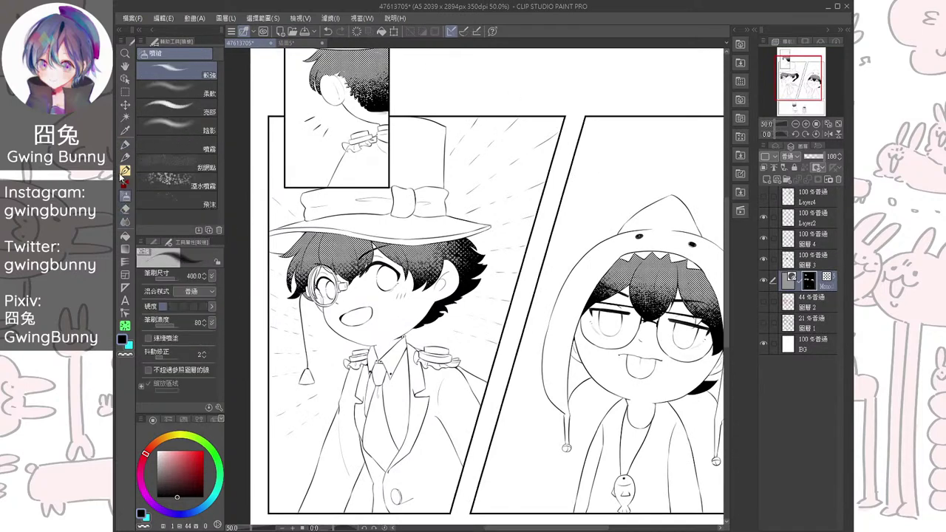
click(125, 183)
scroll(185, 124, down, 2)
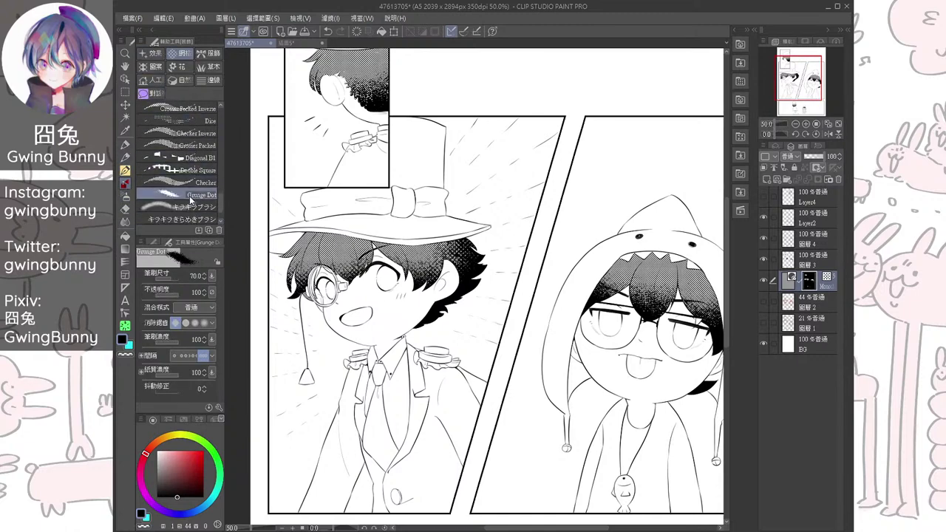
key(bracketright)
key(bracketright)
key(bracketright)
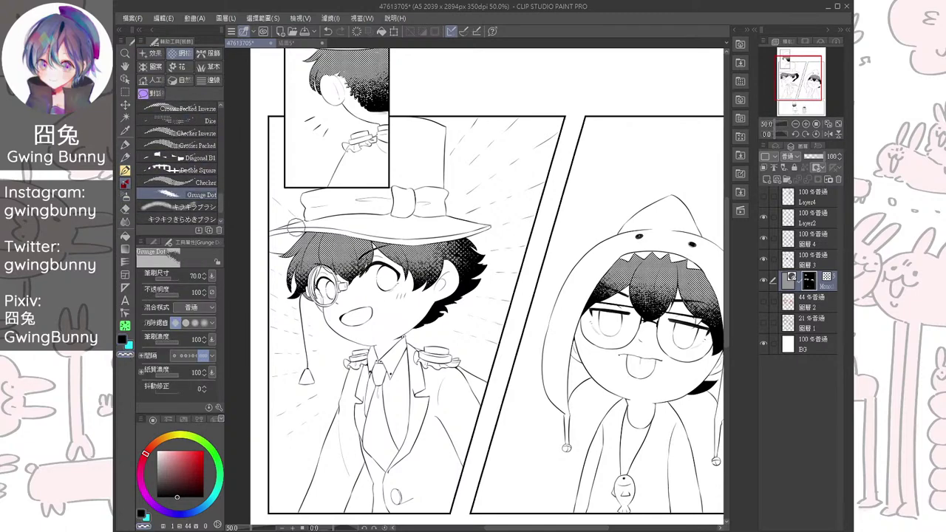
drag(296, 227, 335, 246)
key(ctrl+z)
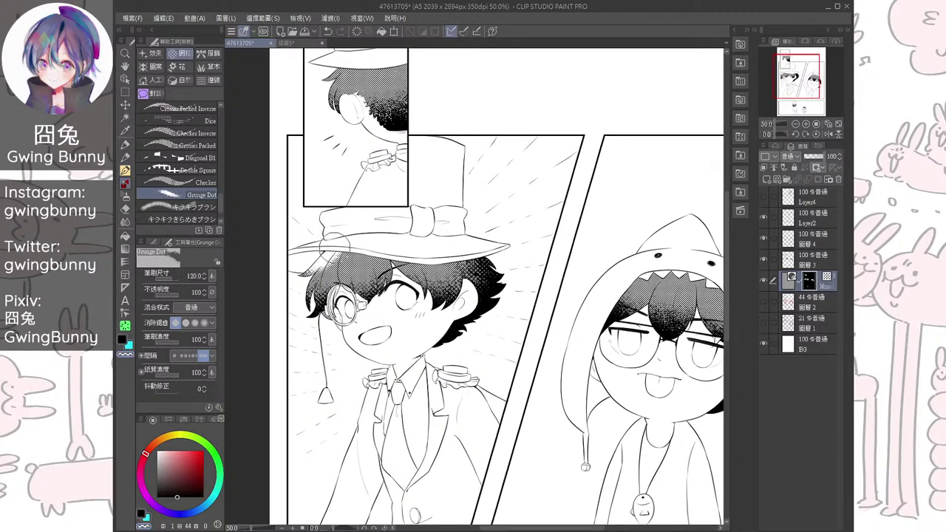
key(bracketright)
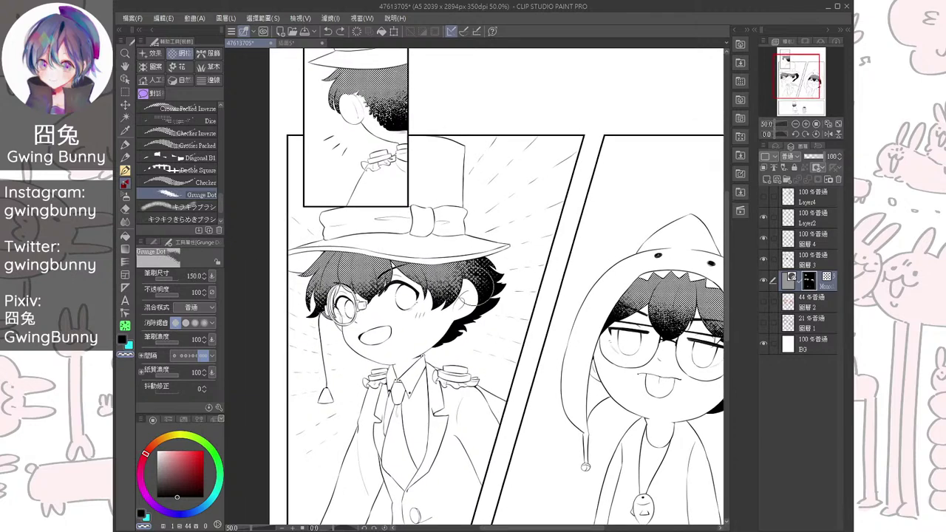
key(bracketright)
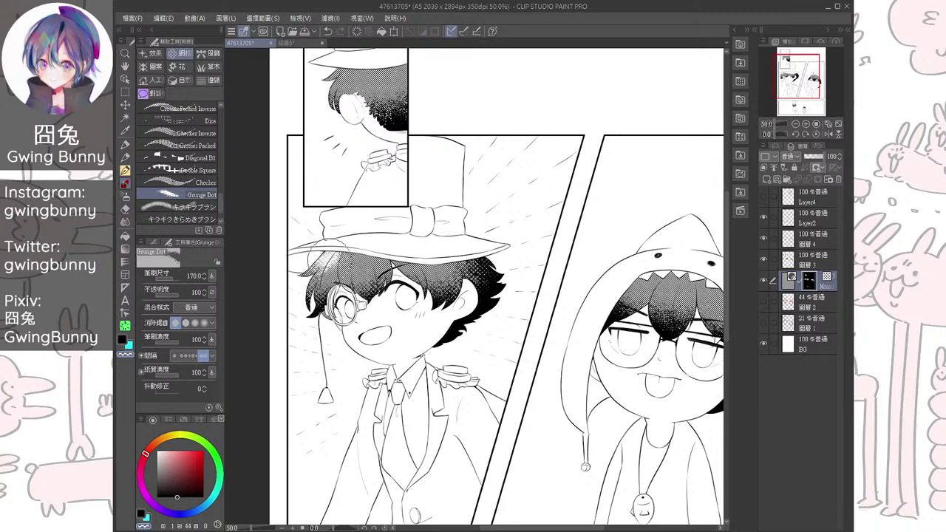
Soften highlights into the halftone hair of the upper and middle panels, undoing one stroke and reducing the Grunge Dot brush to 150
mouse_move(342, 251)
mouse_down()
mouse_move(356, 248)
mouse_move(363, 288)
mouse_up()
key(bracketright)
drag(377, 102, 361, 116)
drag(518, 296, 332, 264)
mouse_move(451, 297)
mouse_down()
mouse_move(495, 290)
mouse_move(527, 261)
mouse_move(632, 89)
mouse_up()
key(ctrl+z)
key(bracketleft)
key(bracketleft)
mouse_move(474, 192)
mouse_down()
mouse_move(472, 227)
mouse_move(530, 491)
mouse_up()
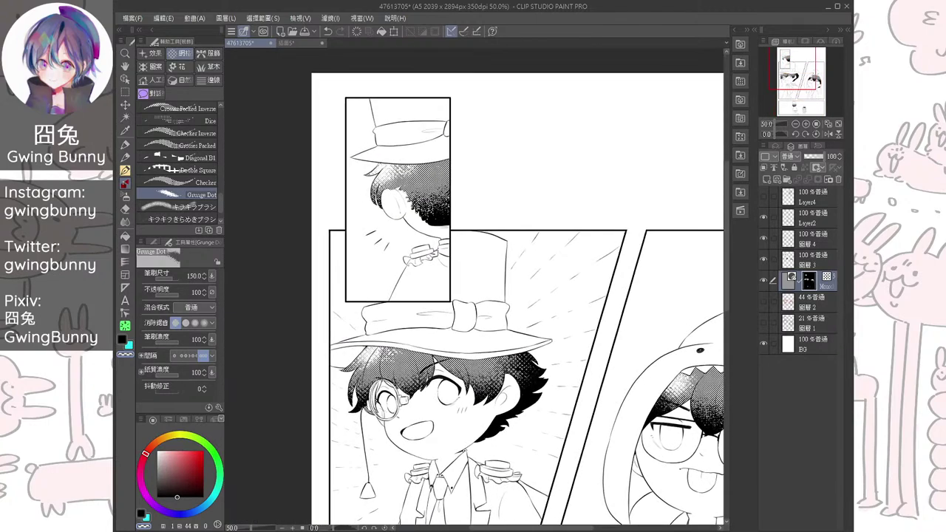
Carve a fine highlight into the upper panel's halftone hair above the ear with the line-art brush at size 10
key(p)
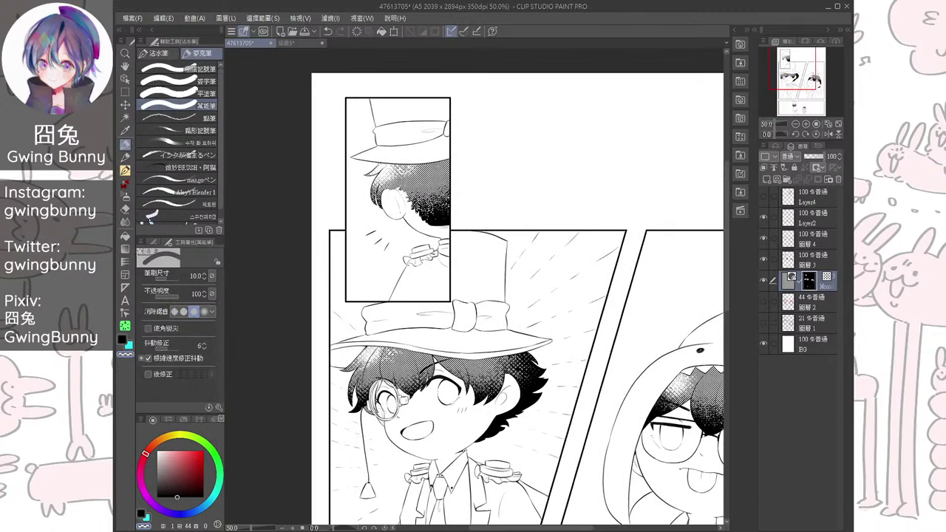
key(b)
mouse_move(416, 189)
mouse_down()
mouse_move(414, 237)
mouse_move(517, 237)
mouse_up()
key(bracketleft)
key(bracketleft)
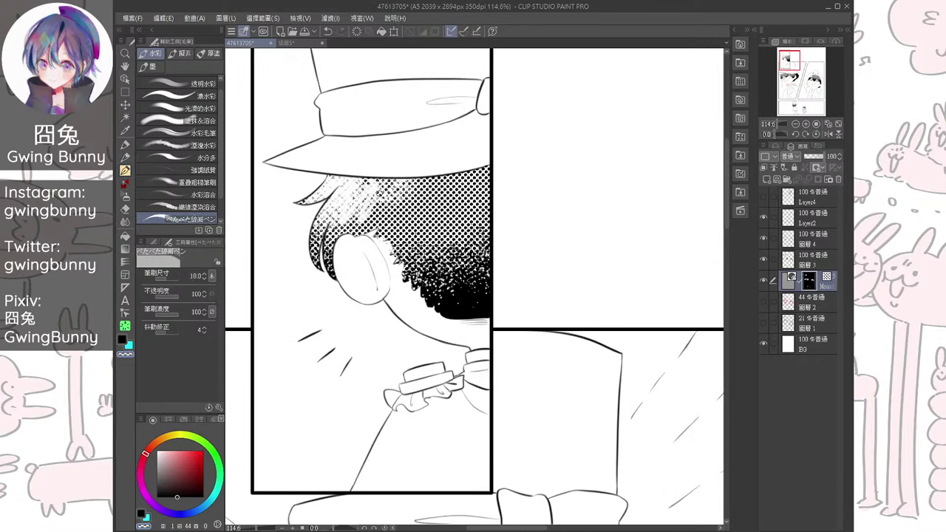
mouse_move(349, 209)
mouse_down()
mouse_move(406, 191)
mouse_move(414, 198)
mouse_move(402, 173)
mouse_move(372, 207)
mouse_up()
Switch to the dense watercolour brush and try a size 30 highlight in the hair above the monocle, then undo it
scroll(417, 251, down, 2)
mouse_move(418, 252)
mouse_down()
mouse_move(438, 84)
mouse_move(426, 106)
mouse_up()
click(179, 96)
key(bracketleft)
key(bracketleft)
key(bracketleft)
key(bracketleft)
scroll(408, 337, up, 2)
key(bracketleft)
key(bracketleft)
key(bracketleft)
drag(340, 288, 315, 342)
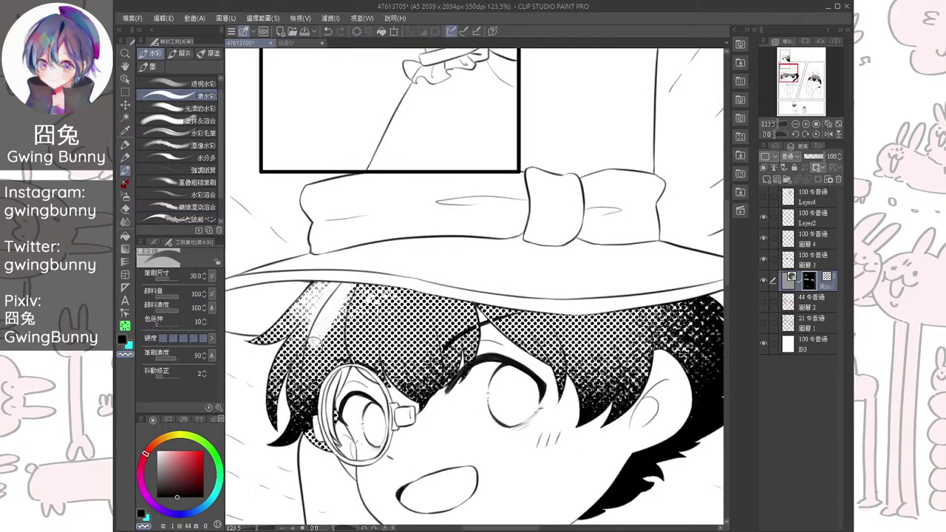
key(ctrl+z)
Set the watercolour brush to size 12 and paint thin strand highlights in the hair under the large hat's brim
key(bracketleft)
key(bracketleft)
key(bracketleft)
key(bracketleft)
key(bracketleft)
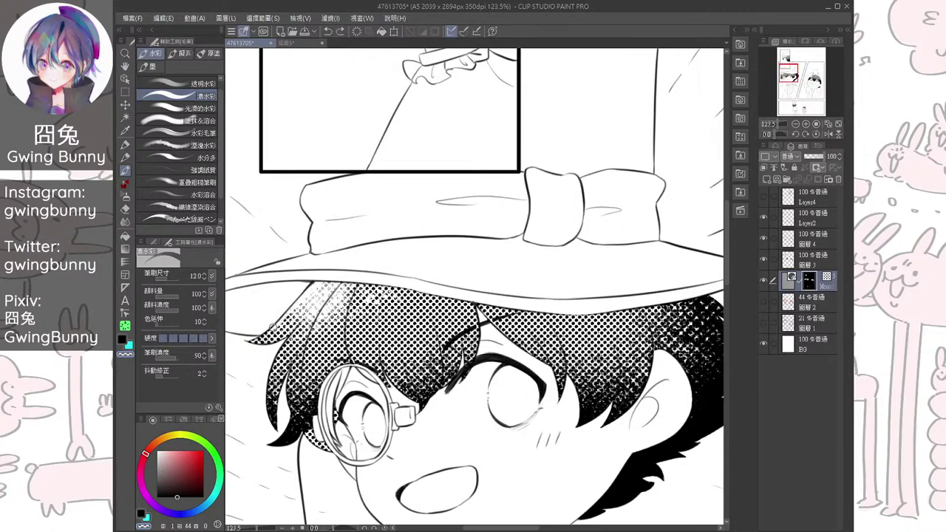
mouse_move(329, 285)
mouse_down()
mouse_move(307, 336)
mouse_move(329, 329)
mouse_up()
mouse_move(368, 285)
mouse_down()
mouse_move(355, 332)
mouse_move(418, 300)
mouse_move(390, 309)
mouse_move(331, 294)
mouse_up()
Paint thin strand highlights into the fringe of the shark-hooded character in the large panel
key(ctrl+minus)
key(ctrl+minus)
key(ctrl+minus)
drag(510, 311, 322, 313)
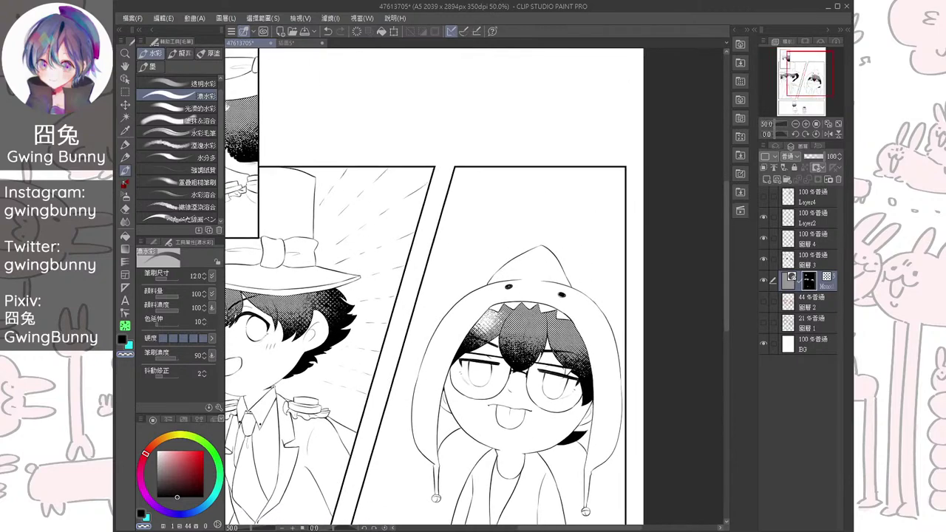
scroll(554, 341, up, 2)
mouse_move(423, 280)
mouse_down()
mouse_move(394, 321)
mouse_move(420, 308)
mouse_up()
mouse_move(448, 290)
mouse_down()
mouse_move(435, 309)
mouse_move(482, 295)
mouse_move(531, 298)
mouse_move(579, 151)
mouse_up()
scroll(524, 309, down, 3)
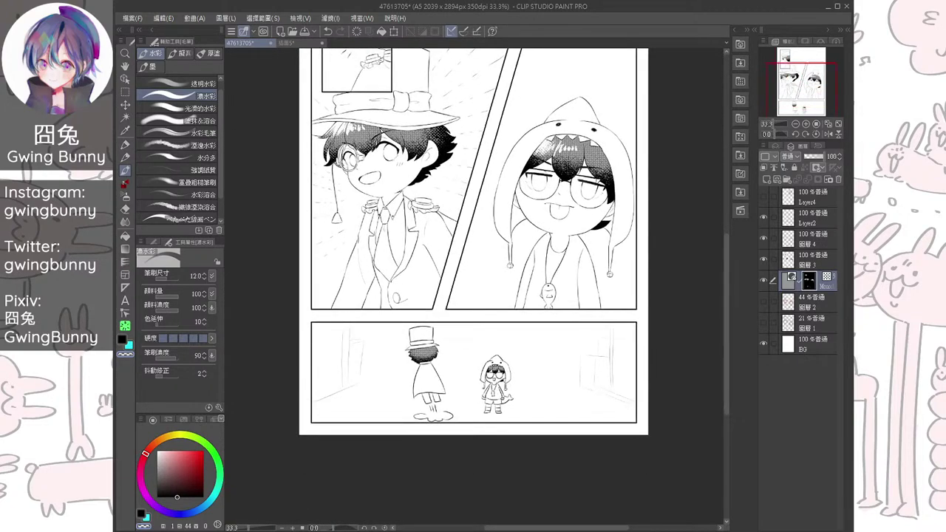
Add small highlights to the halftone hair of the hatted figure in the bottom panel
scroll(507, 384, up, 3)
drag(507, 384, 613, 377)
scroll(425, 314, up, 1)
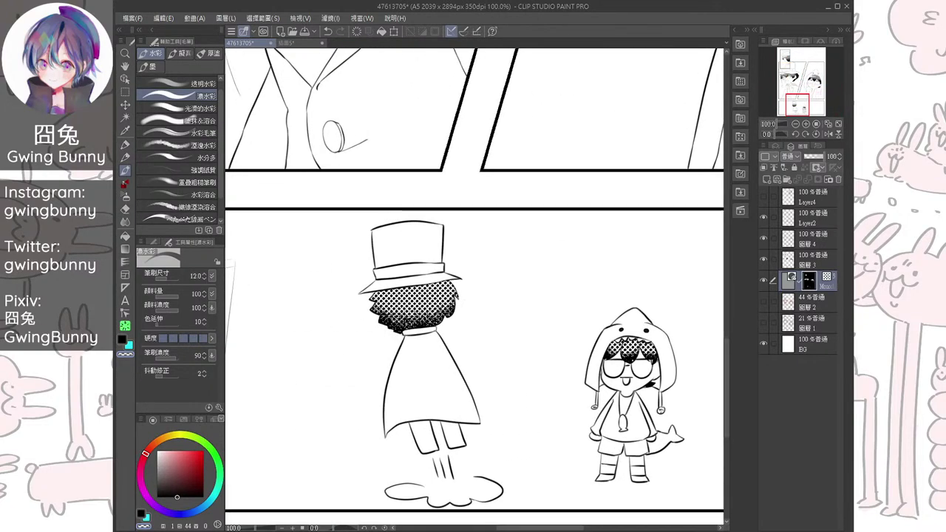
drag(389, 298, 410, 294)
mouse_move(517, 325)
mouse_down()
mouse_move(391, 277)
mouse_move(286, 262)
mouse_up()
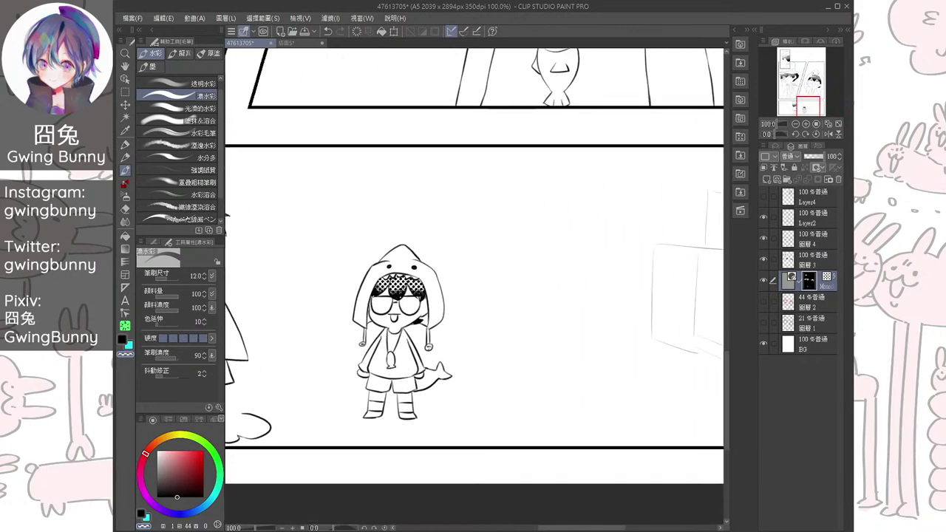
drag(435, 221, 497, 300)
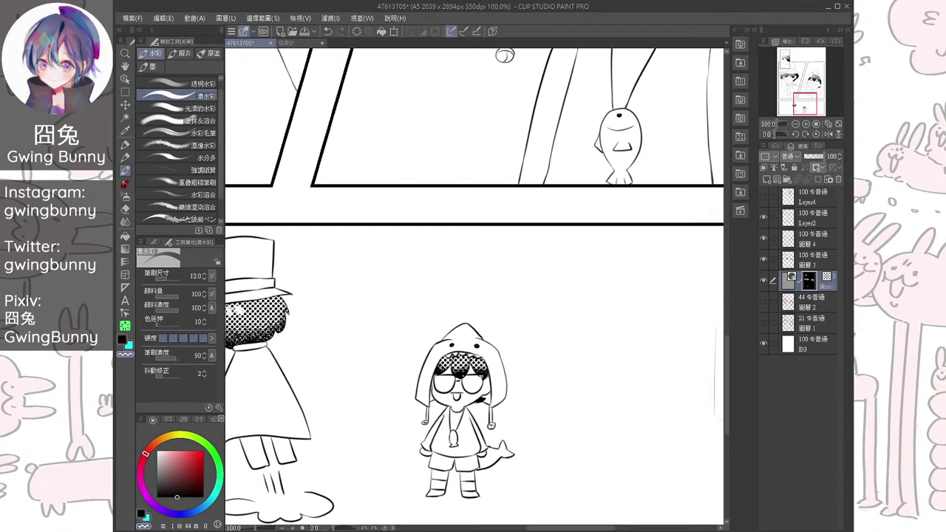
scroll(497, 300, down, 2)
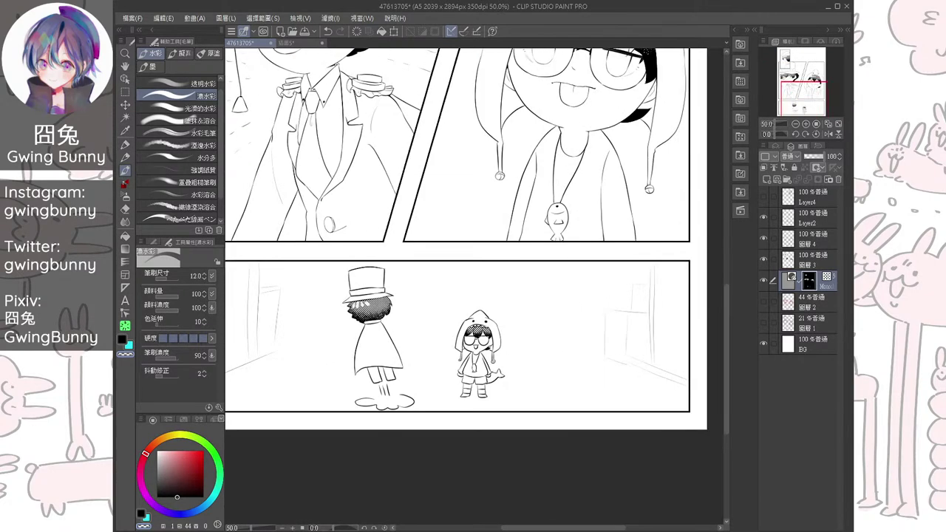
drag(595, 170, 586, 367)
scroll(614, 312, down, 1)
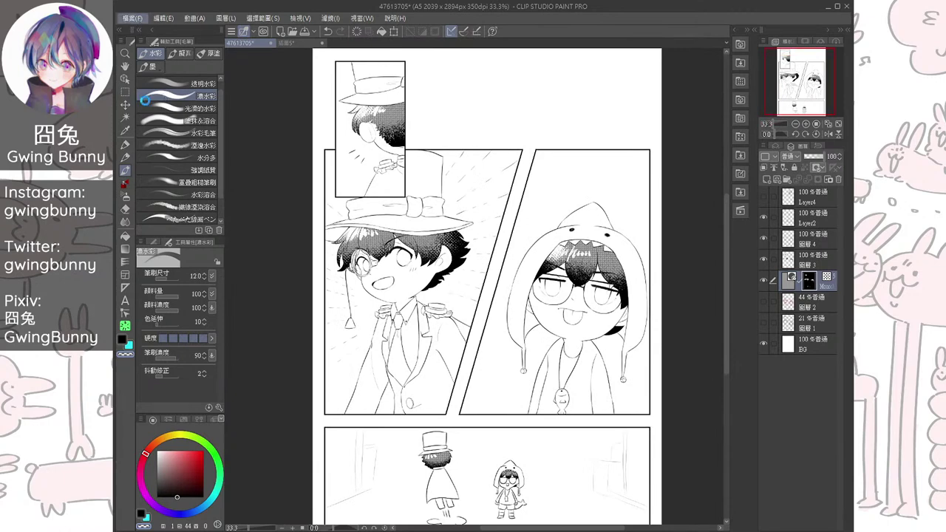
Copy the light halftone layer with its mask from the finished page and paste it beneath this page's hair halftone layer
click(291, 43)
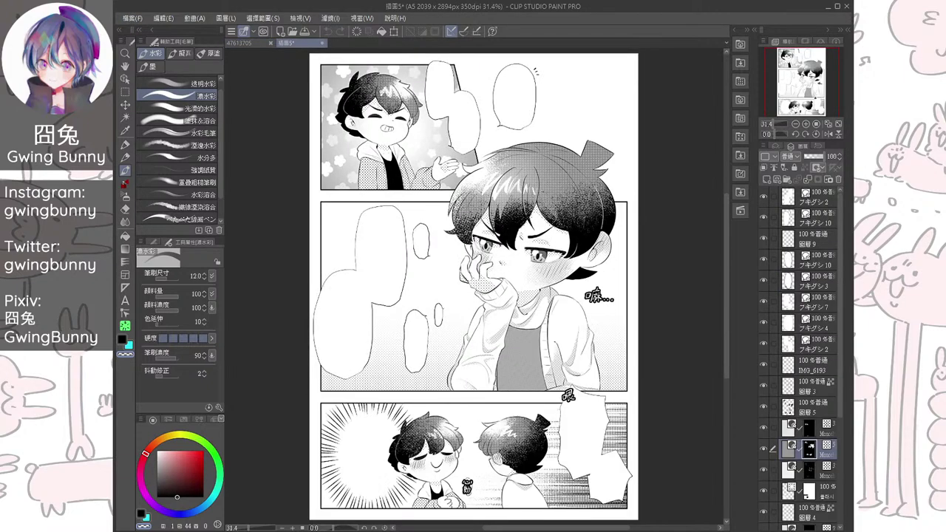
scroll(559, 233, up, 3)
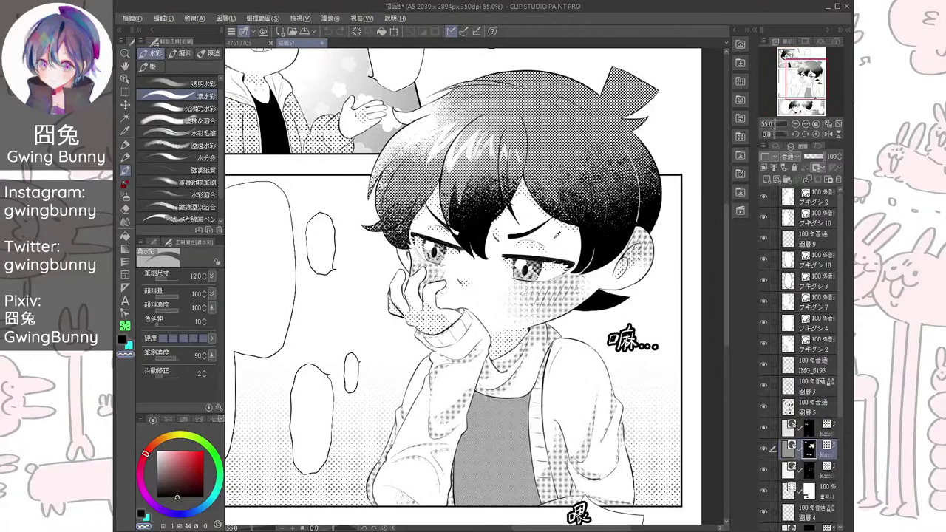
scroll(556, 233, down, 1)
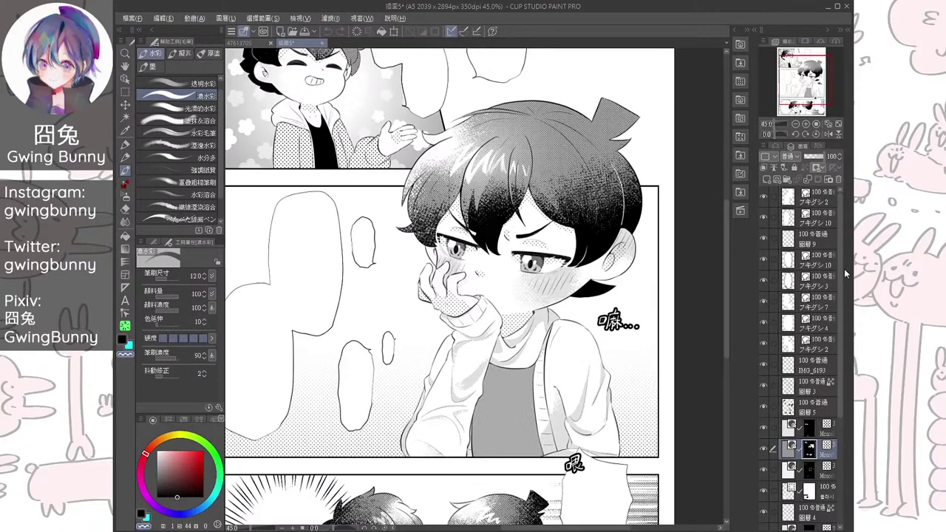
click(785, 468)
click(765, 475)
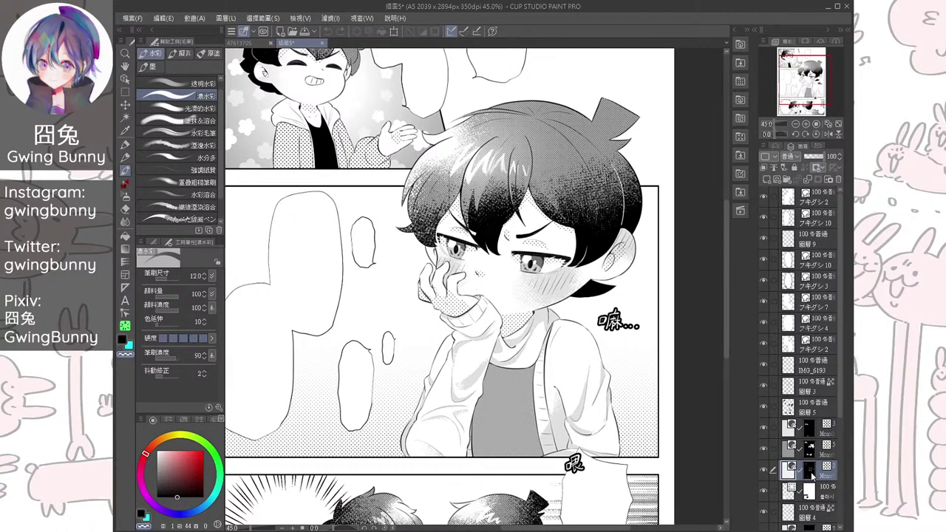
click(247, 42)
click(808, 307)
key(ctrl+v)
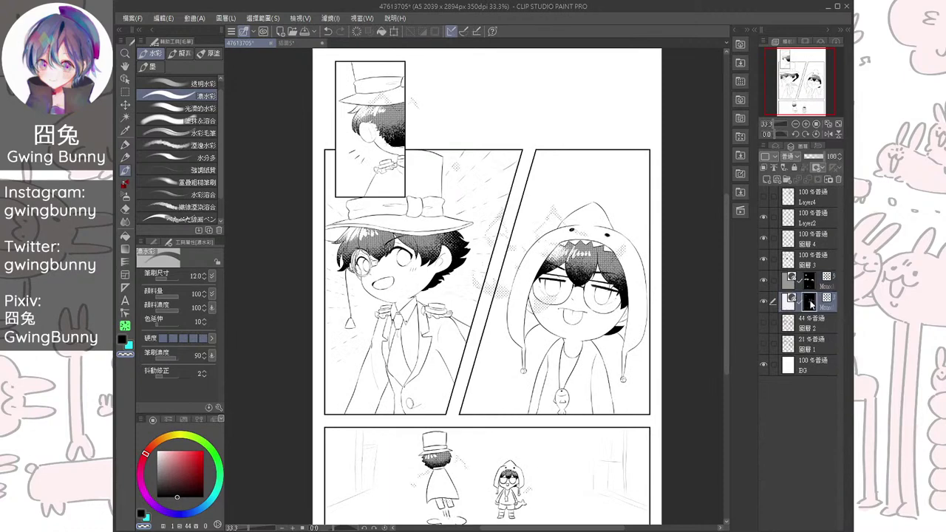
key(ctrl+0)
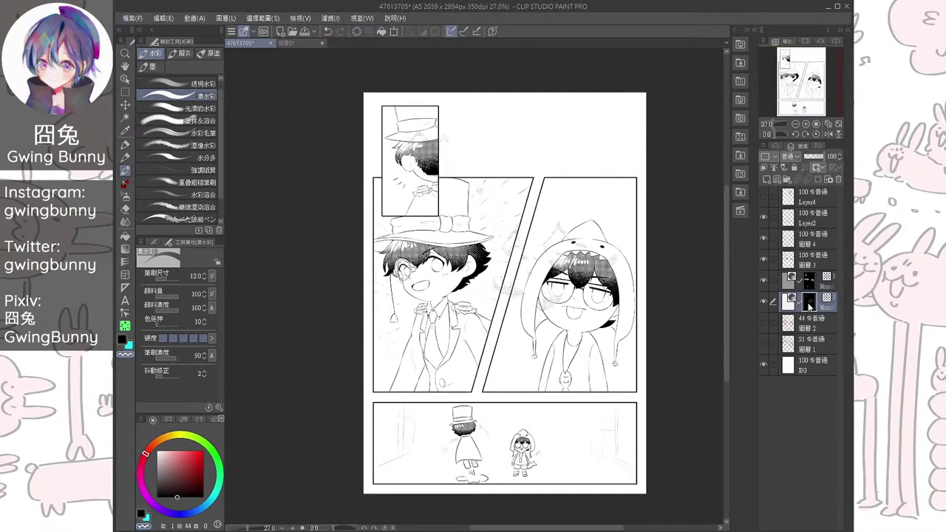
Paint the pasted layer's mask with the marker at size 1500 to reveal the light halftone across the whole page
click(126, 144)
click(177, 117)
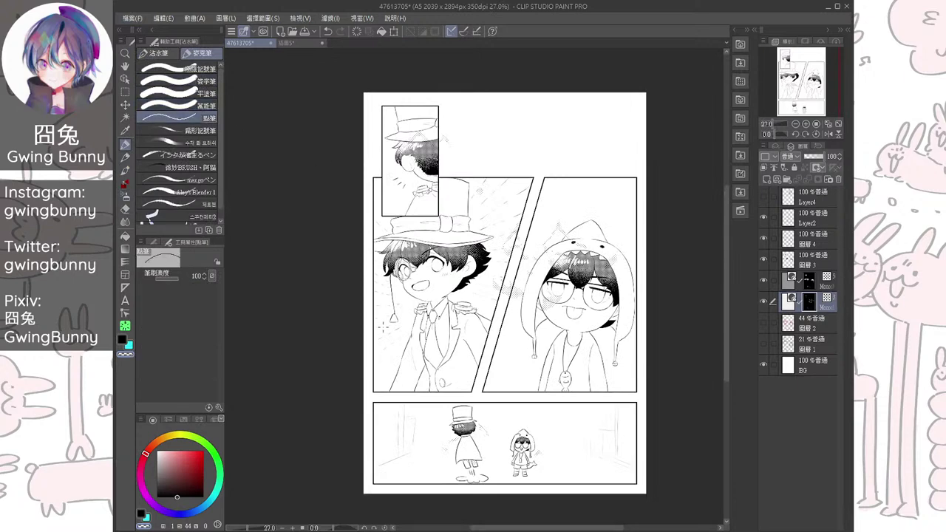
click(126, 342)
click(198, 87)
click(203, 69)
key(bracketright)
key(bracketright)
key(bracketright)
key(bracketright)
key(bracketright)
key(bracketright)
key(bracketright)
key(bracketright)
key(bracketright)
key(bracketright)
key(bracketright)
key(bracketright)
key(bracketright)
key(bracketright)
key(bracketright)
key(bracketright)
key(bracketright)
key(bracketright)
key(bracketright)
key(bracketright)
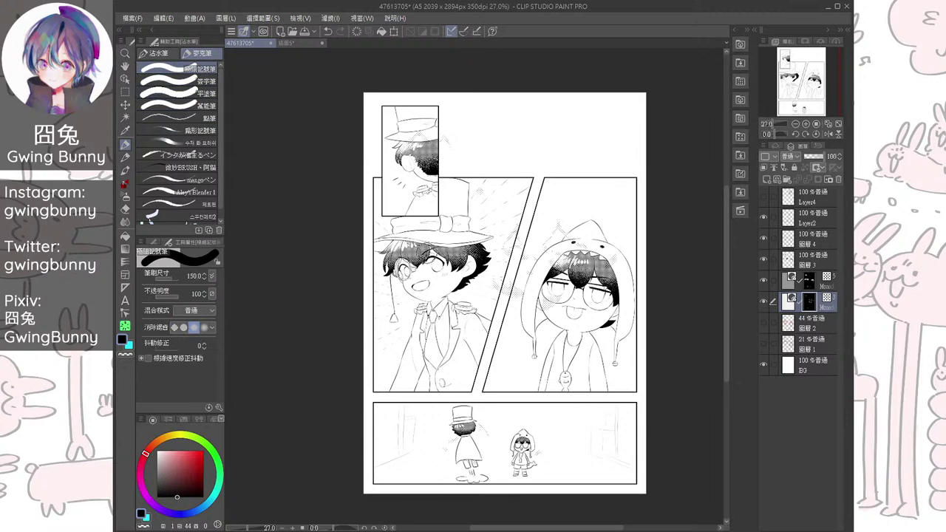
mouse_move(401, 288)
mouse_down()
mouse_move(475, 232)
mouse_move(473, 429)
mouse_move(677, 287)
mouse_up()
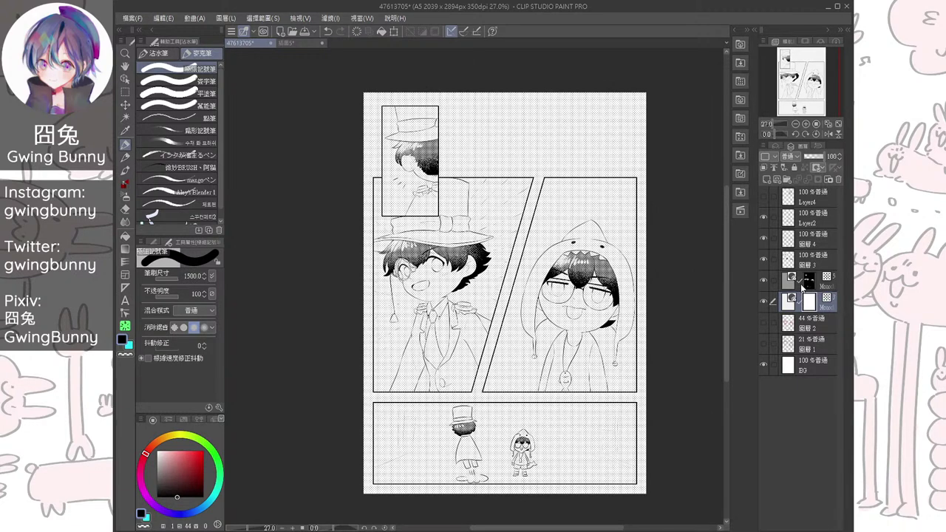
Lasso, in add-to-selection mode, the hatted character's head in the small and large panels and the shark-hooded head in the large panel
scroll(434, 238, up, 3)
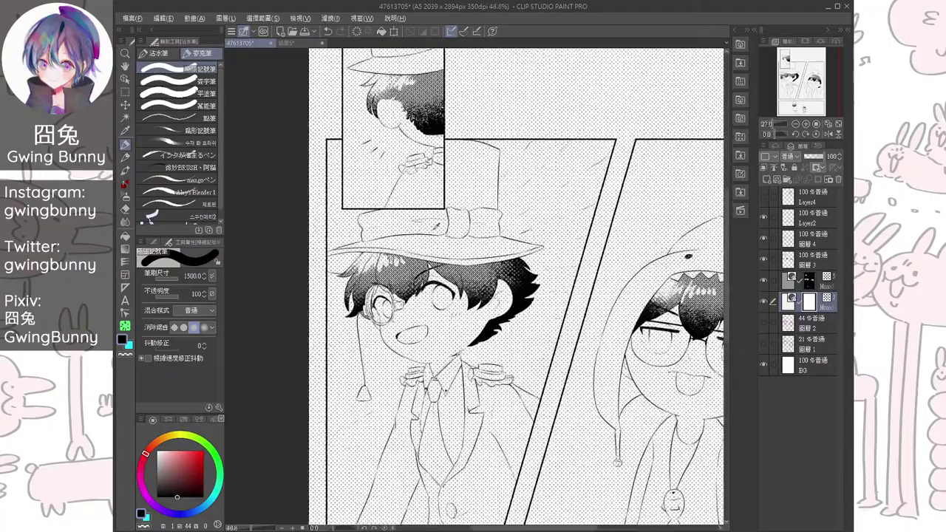
scroll(406, 310, up, 1)
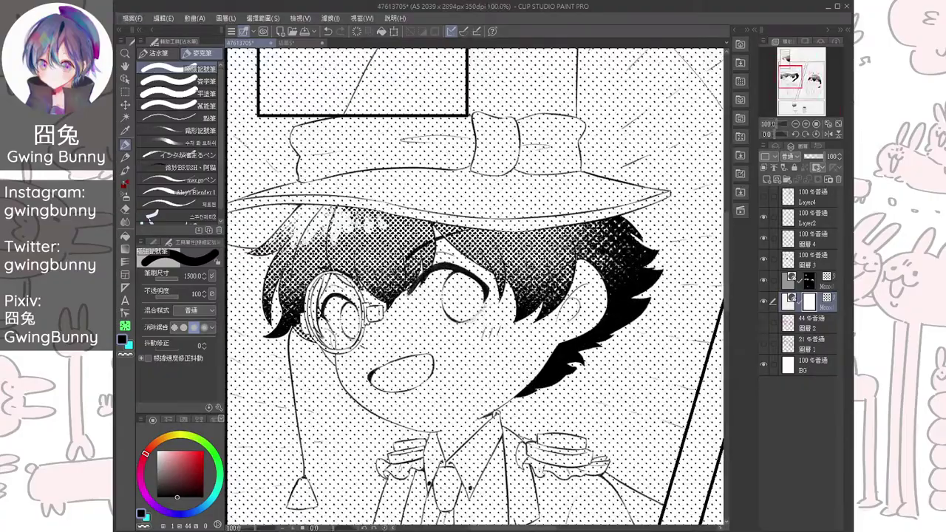
scroll(413, 302, down, 3)
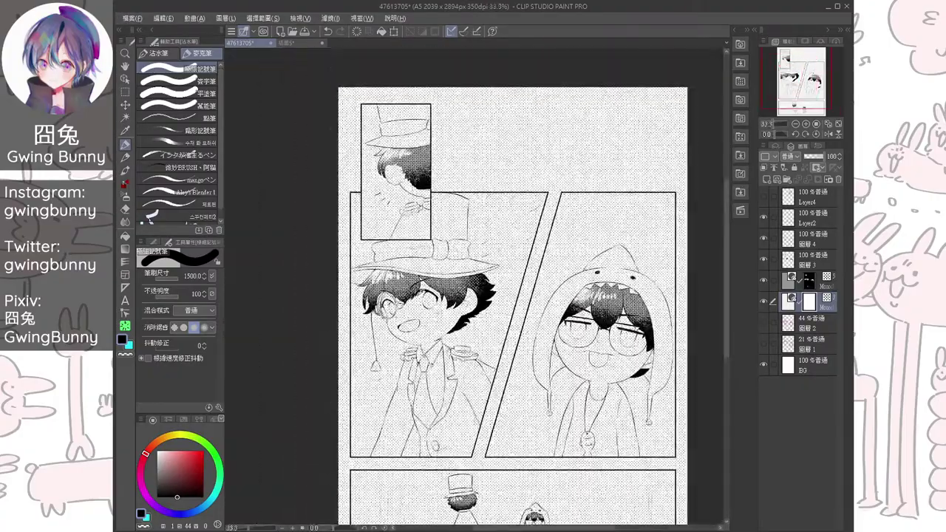
scroll(571, 258, up, 1)
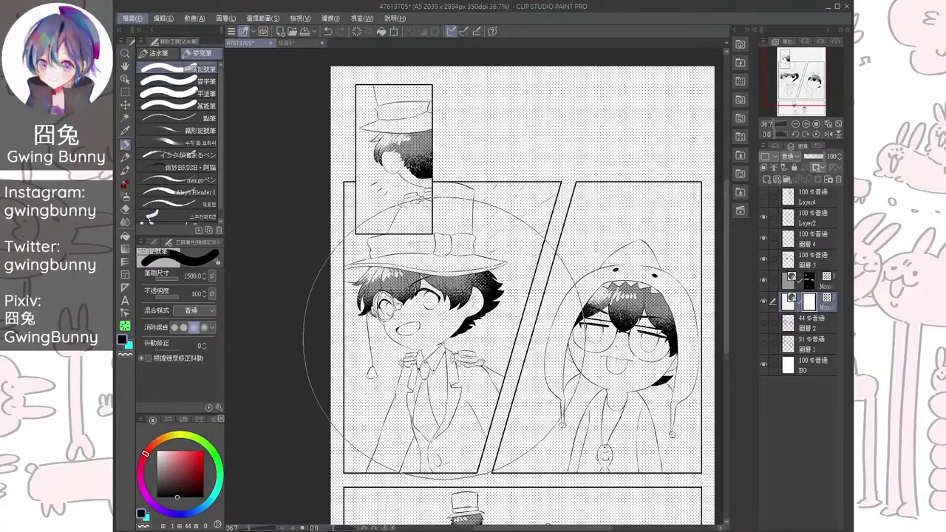
click(125, 91)
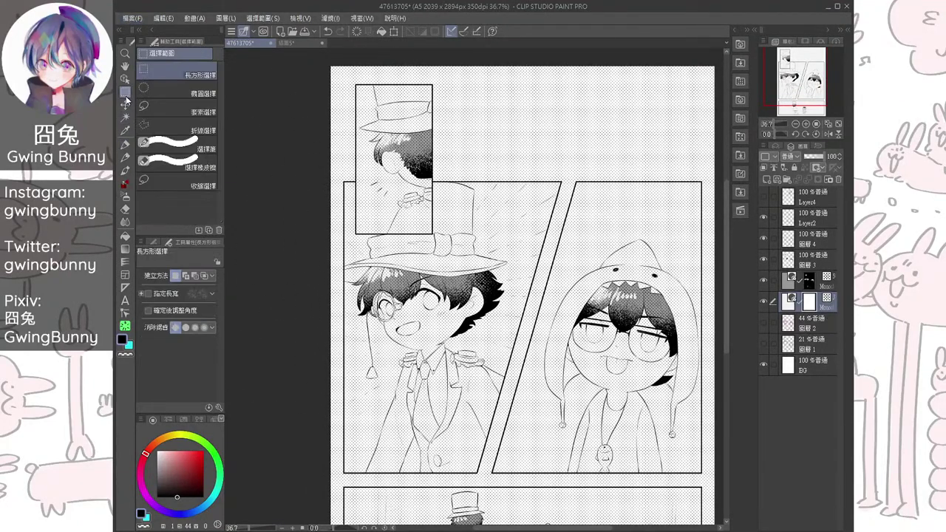
click(173, 107)
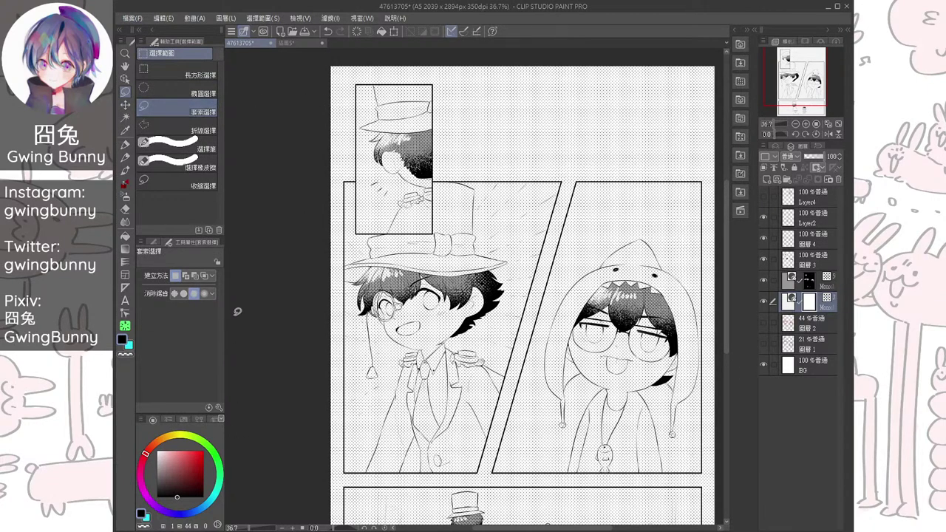
click(186, 276)
drag(378, 174, 430, 198)
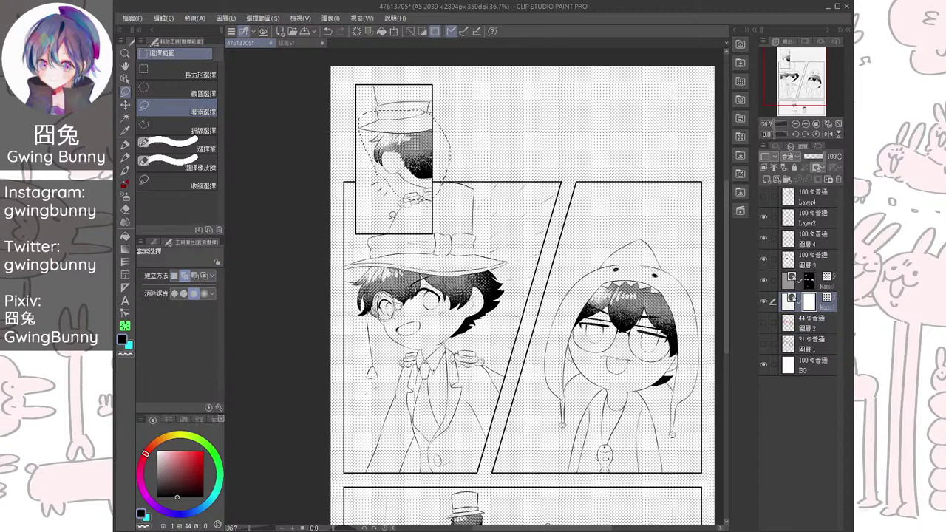
mouse_move(379, 328)
mouse_down()
mouse_move(361, 311)
mouse_move(411, 270)
mouse_up()
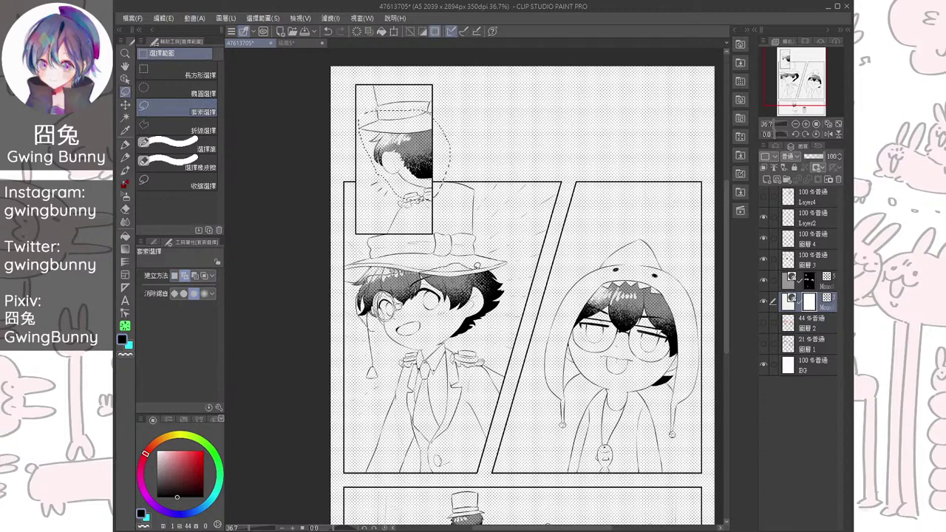
mouse_move(500, 289)
mouse_down()
mouse_move(467, 353)
mouse_move(395, 373)
mouse_move(373, 349)
mouse_move(369, 296)
mouse_up()
mouse_move(569, 370)
mouse_down()
mouse_move(557, 350)
mouse_move(630, 249)
mouse_move(693, 280)
mouse_move(715, 350)
mouse_move(684, 411)
mouse_move(598, 411)
mouse_move(567, 376)
mouse_up()
drag(519, 477, 456, 295)
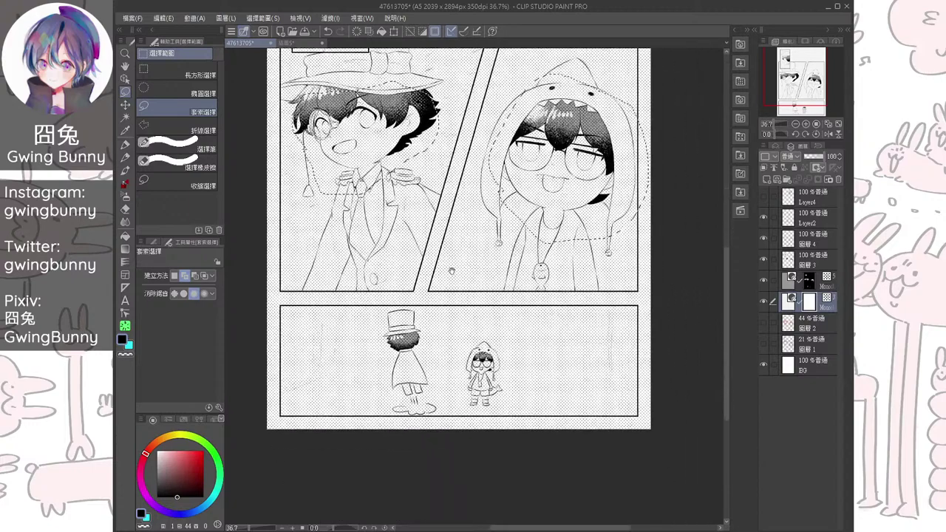
Add the small hooded figure's head in the bottom panel, mask out the light halftone outside the selection, and deselect
scroll(455, 356, up, 3)
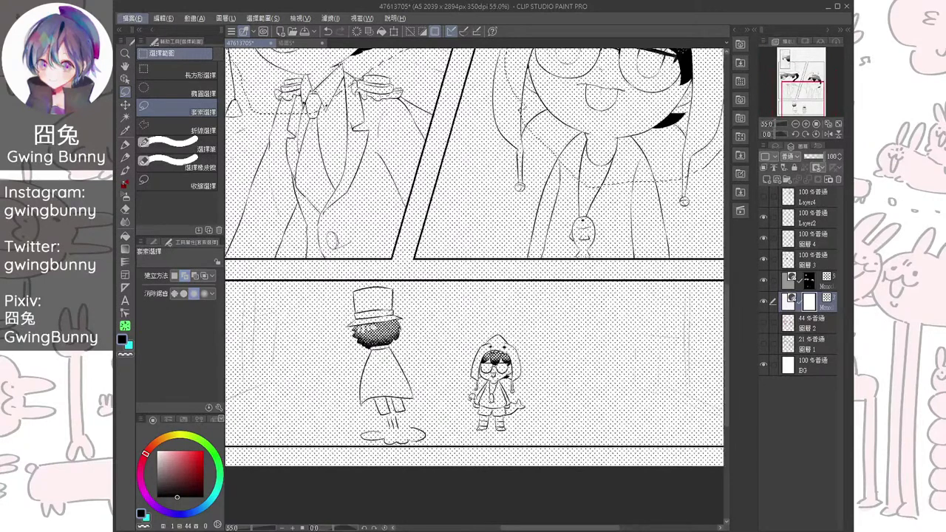
mouse_move(479, 395)
mouse_down()
mouse_move(470, 340)
mouse_move(526, 359)
mouse_move(510, 390)
mouse_move(480, 393)
mouse_up()
scroll(504, 302, down, 3)
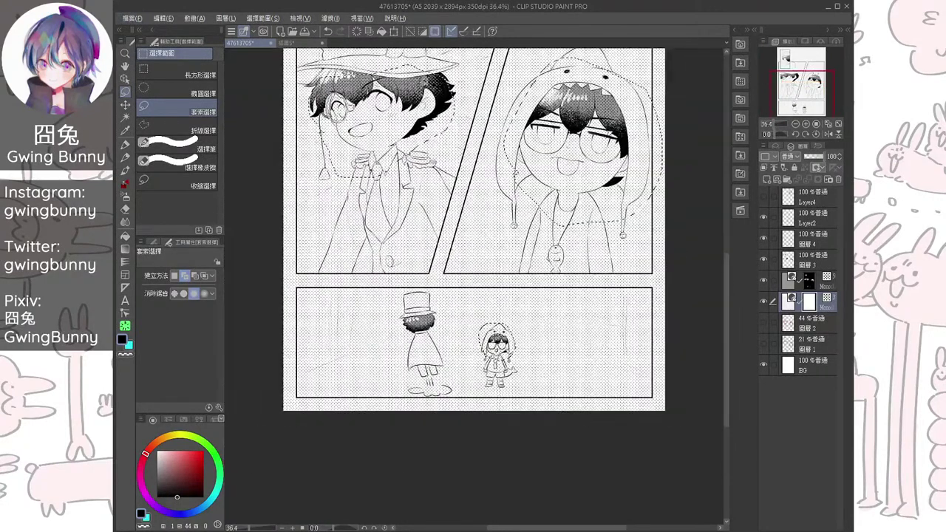
click(423, 32)
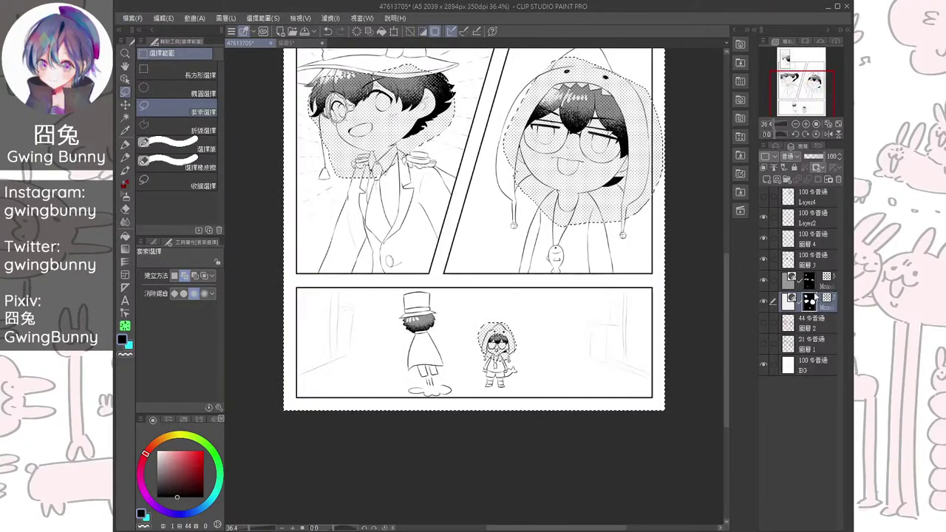
click(789, 301)
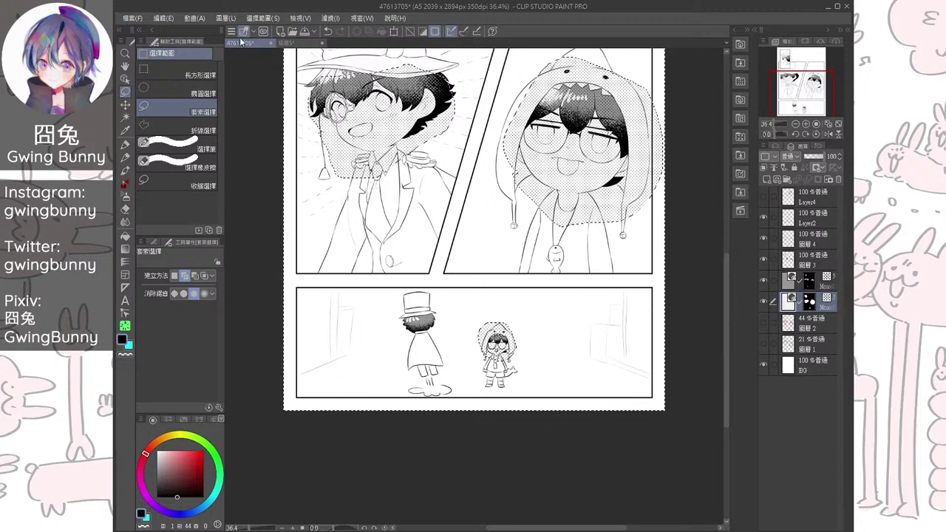
click(176, 276)
click(255, 258)
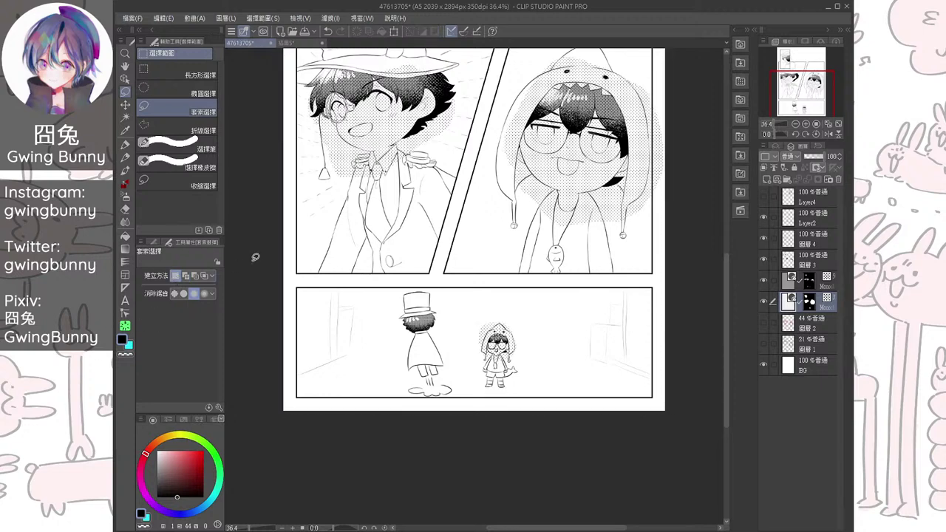
Erase the light halftone spilling outside the hatted character's jaw, collar and back hair in the large panel, with the eraser at size 25
scroll(478, 186, up, 3)
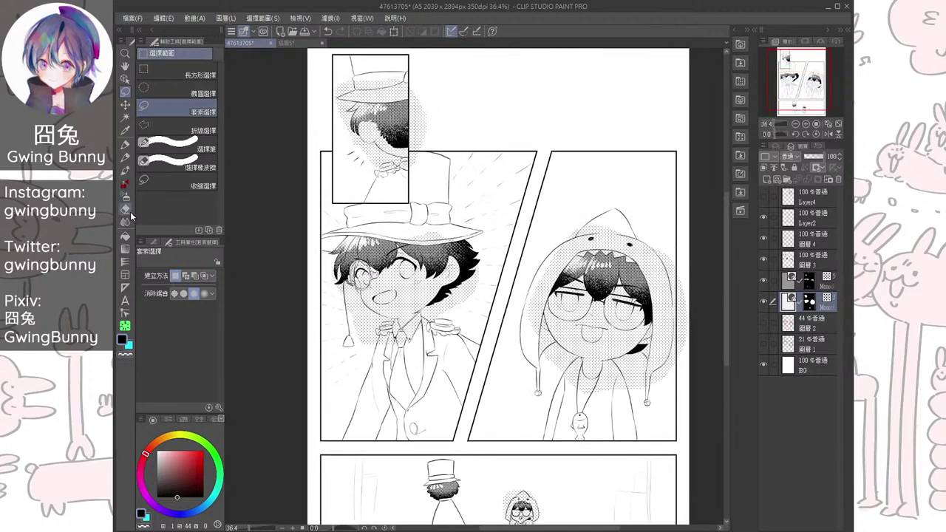
click(126, 210)
scroll(389, 166, up, 4)
drag(500, 452, 510, 294)
key(])
key(])
key(])
key(])
key(])
key(])
key(])
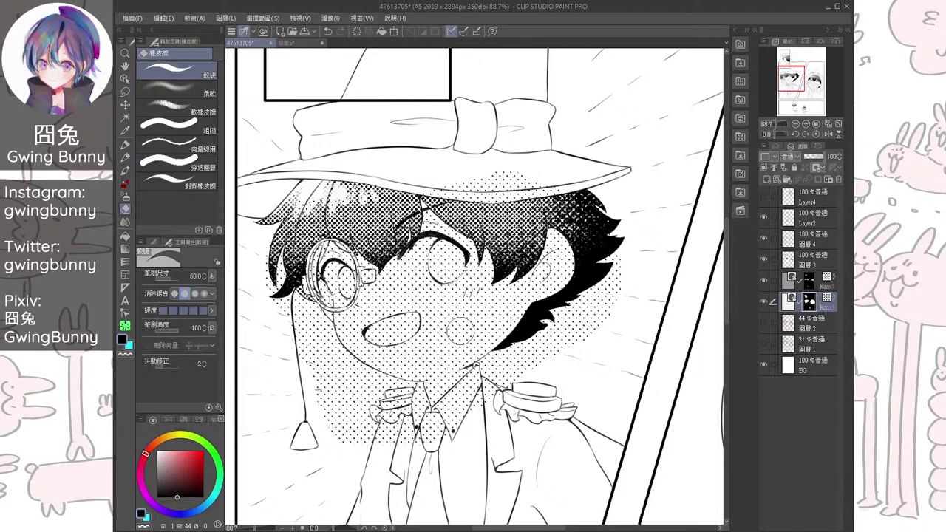
scroll(459, 331, up, 1)
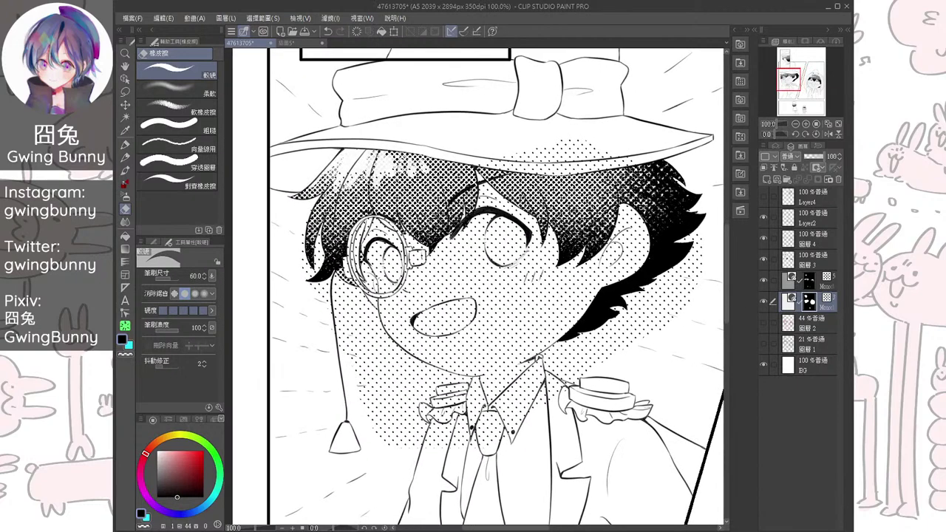
scroll(457, 305, up, 1)
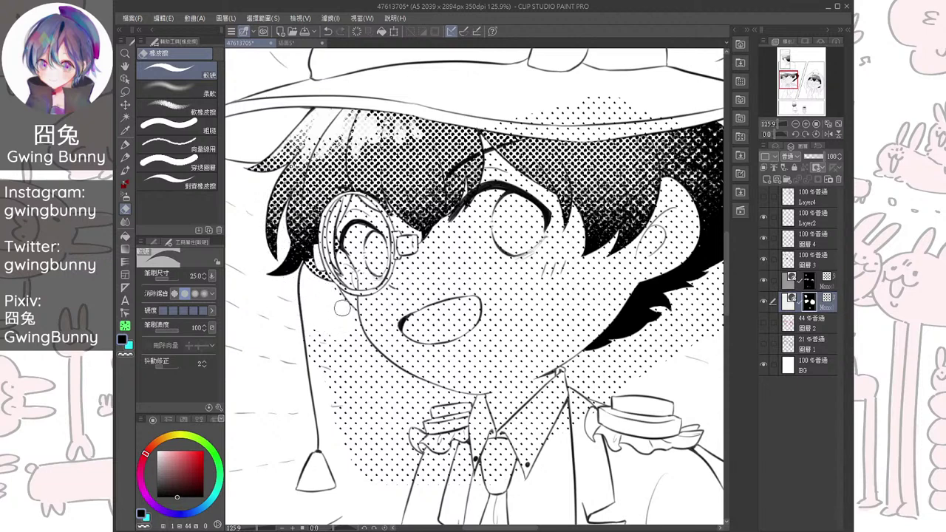
mouse_move(328, 402)
mouse_down()
mouse_move(360, 434)
mouse_move(346, 354)
mouse_up()
drag(442, 450, 437, 467)
drag(419, 424, 354, 410)
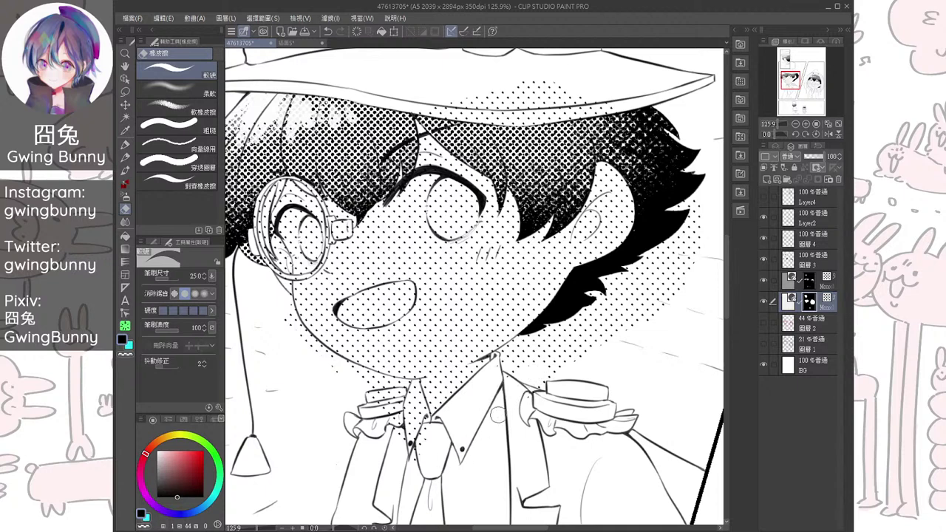
drag(401, 428, 412, 389)
drag(679, 247, 619, 305)
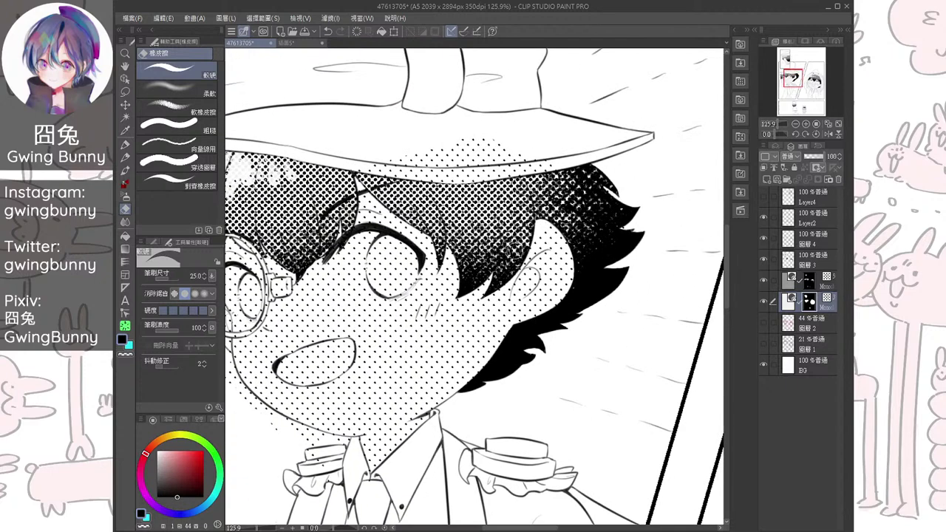
Clean the light halftone off the outer ear, the monocle-side cheek edge and the collar tip of the hatted character
drag(536, 248, 548, 244)
drag(516, 328, 584, 342)
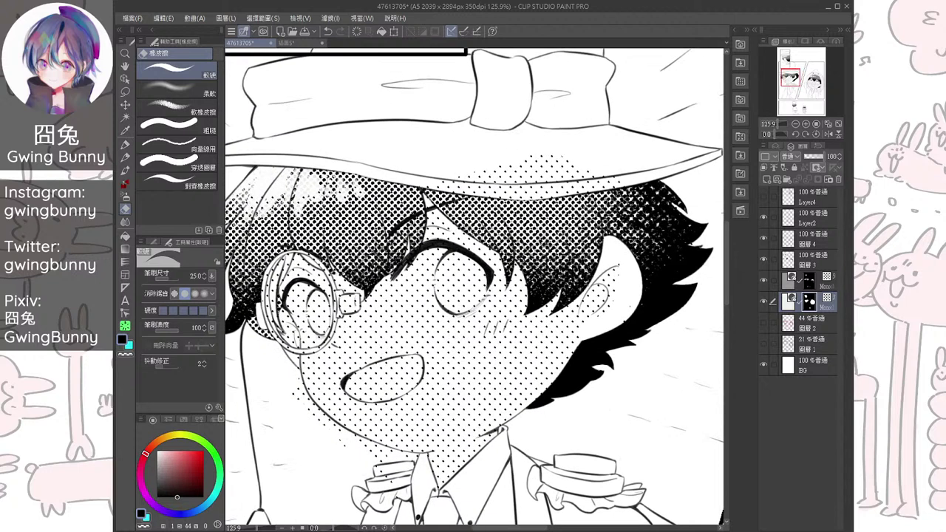
drag(441, 281, 455, 275)
drag(296, 314, 311, 323)
drag(311, 297, 317, 275)
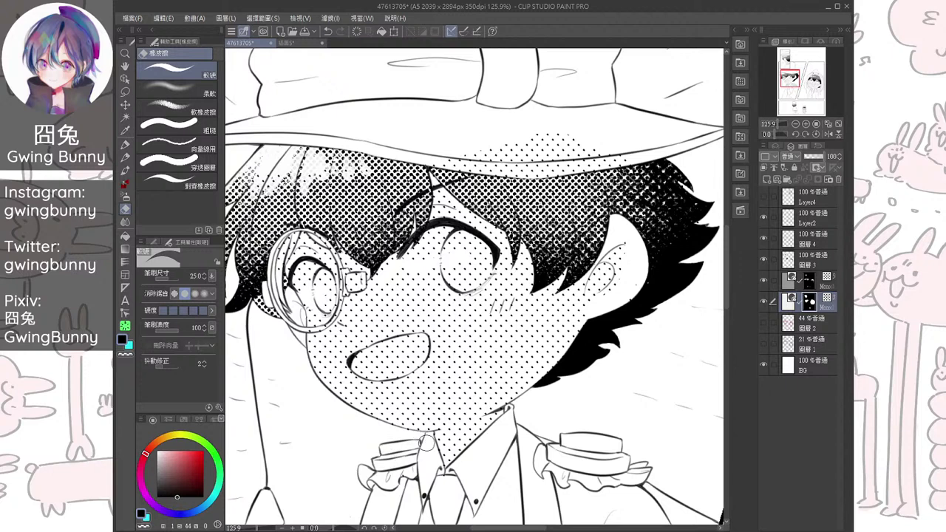
drag(426, 442, 422, 452)
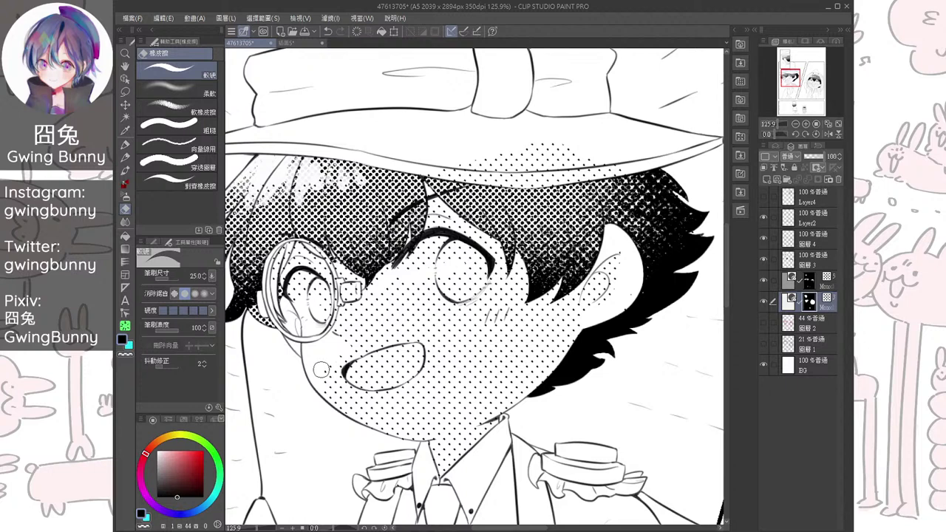
Erase the light halftone from the hatted character's lit face, leaving shading under the fringe, on the neck and inside the ear
key(bracketright)
key(bracketright)
key(])
key(])
mouse_move(416, 366)
mouse_down()
mouse_move(441, 352)
mouse_move(362, 393)
mouse_up()
drag(578, 227, 558, 374)
key([)
key([)
key([)
key([)
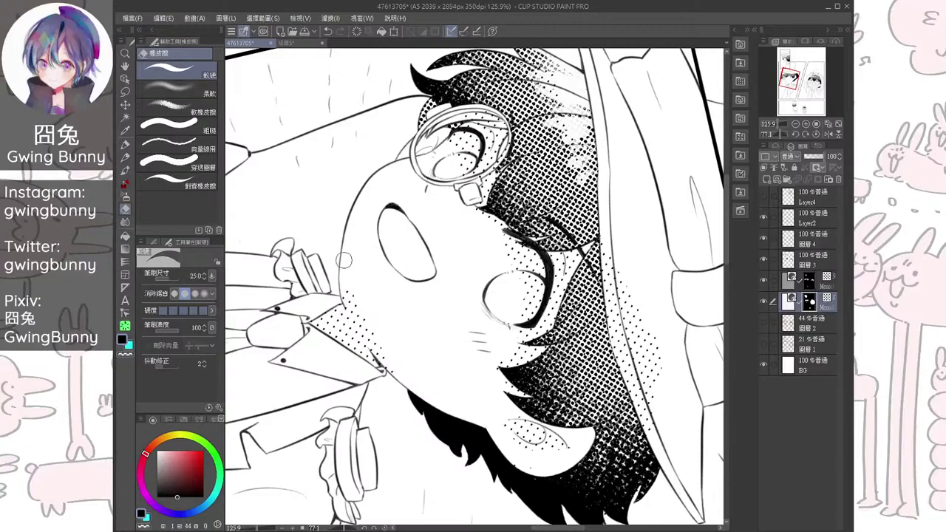
drag(438, 189, 390, 280)
key(ctrl+at)
drag(465, 246, 474, 287)
Erase the light halftone spilling over the hat brim with the eraser at size 60, and reduce the eraser to size 30
key(])
key(])
key(])
key(])
mouse_move(351, 148)
mouse_down()
mouse_move(561, 129)
mouse_move(438, 171)
mouse_up()
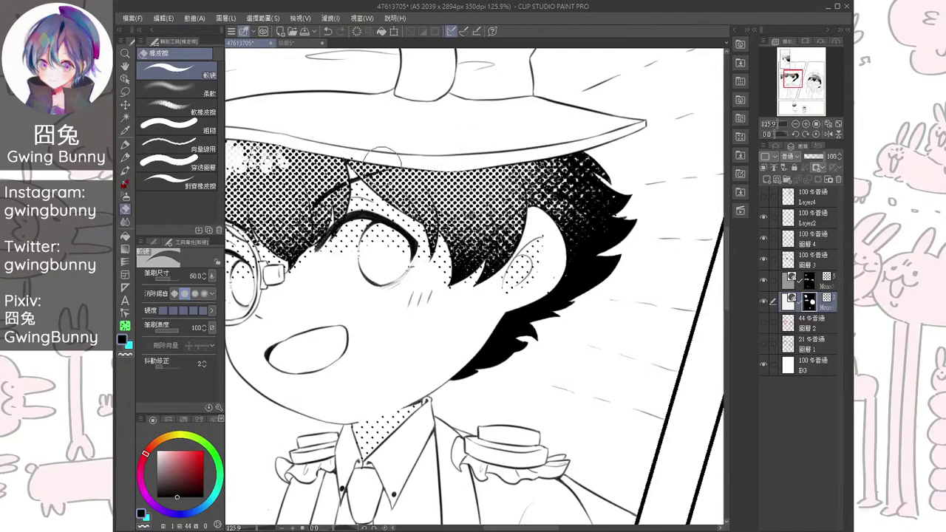
drag(369, 148, 421, 175)
key(bracketleft)
key(bracketleft)
key(bracketleft)
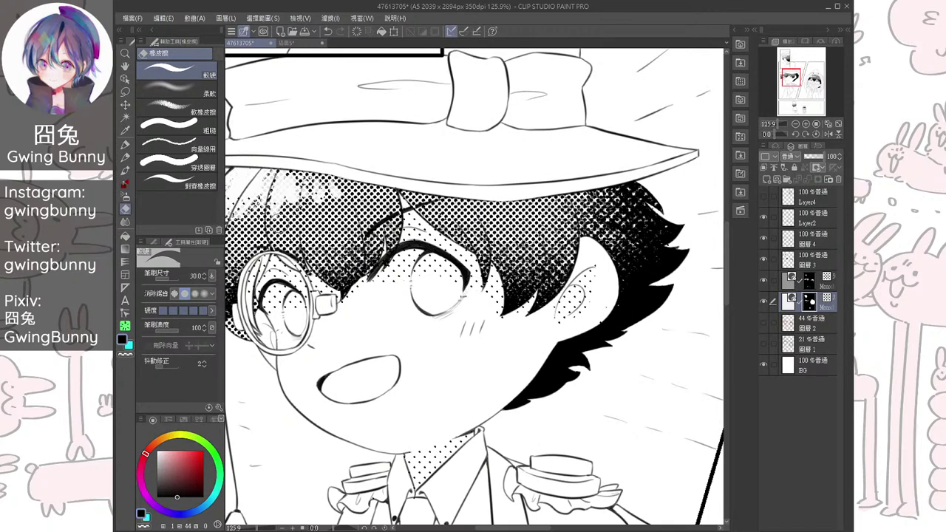
drag(249, 233, 300, 227)
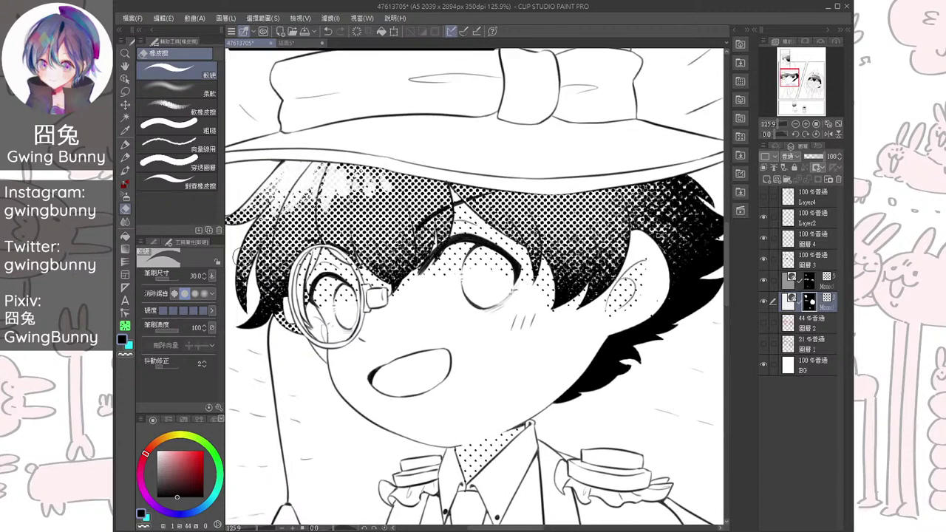
drag(584, 231, 416, 254)
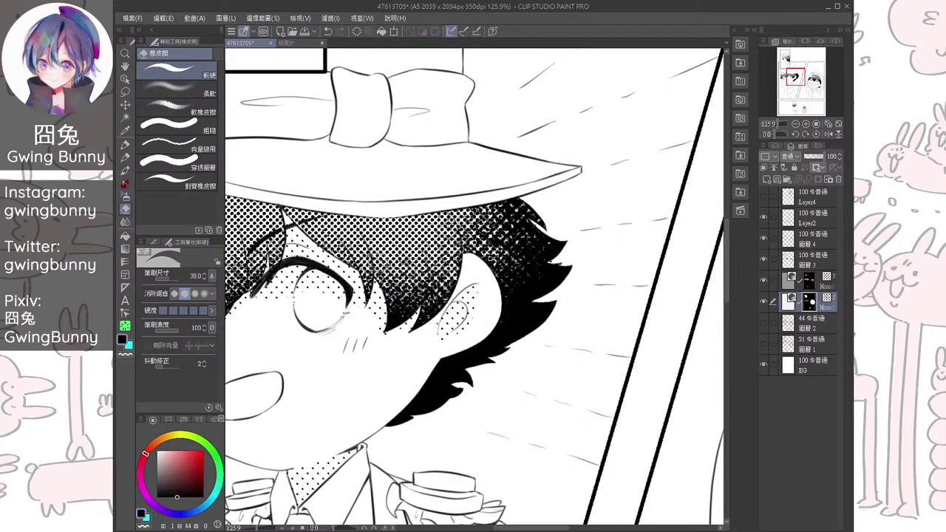
Lasso the hooded character's whole head in the large panel, delete the light halftone inside it, and deselect
scroll(434, 284, down, 3)
mouse_move(434, 284)
mouse_down()
mouse_move(453, 305)
mouse_move(438, 291)
mouse_move(238, 248)
mouse_move(236, 259)
mouse_up()
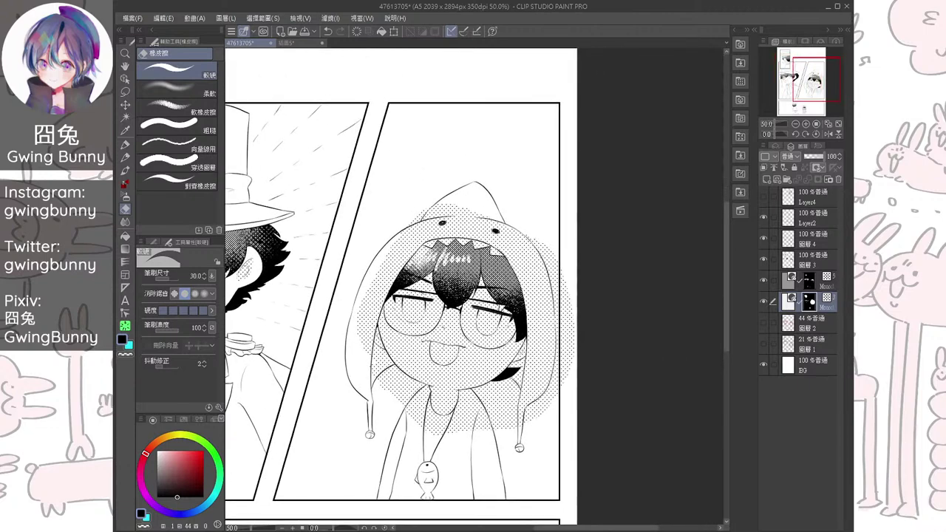
key(m)
mouse_move(342, 398)
mouse_down()
mouse_move(606, 429)
mouse_move(347, 422)
mouse_up()
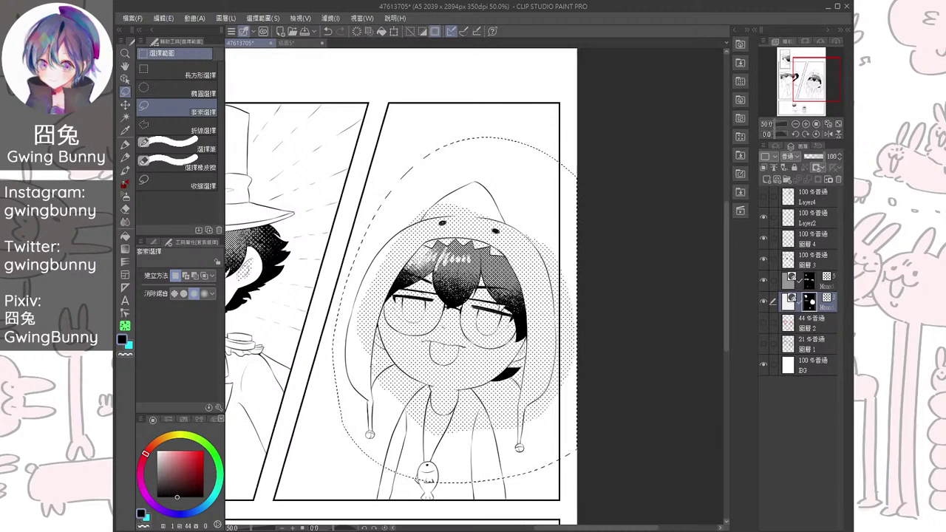
key(Delete)
key(ctrl+d)
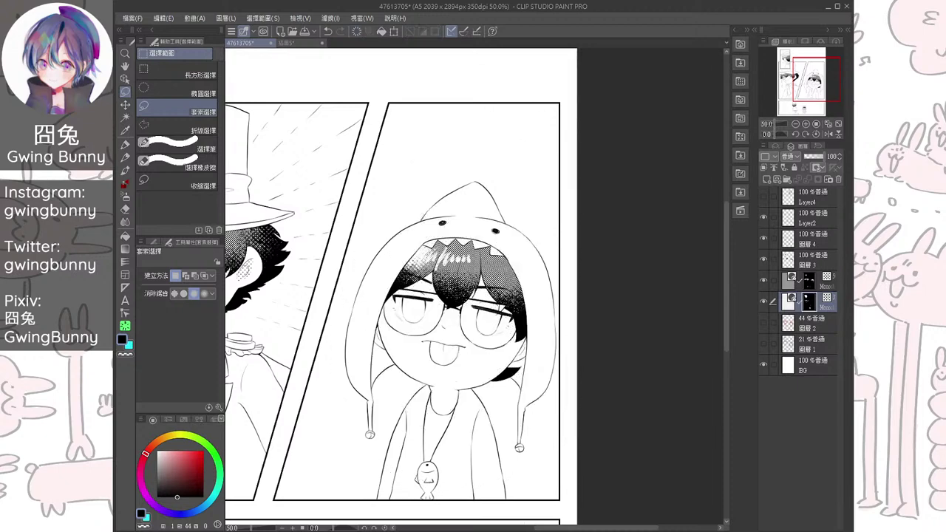
Paint light halftone shadow under the hooded character's fringe around the right-hand eye with the dense watercolour brush at size 20
key(p)
key(p)
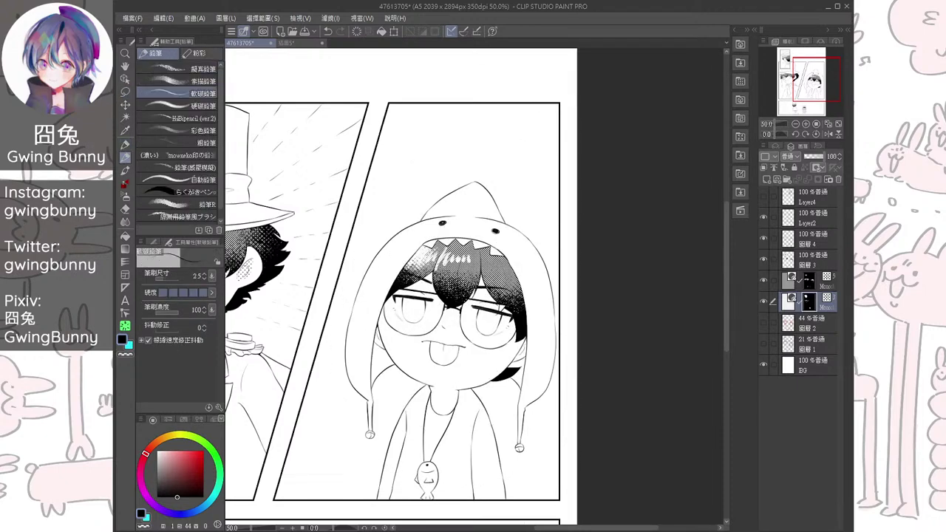
key(p)
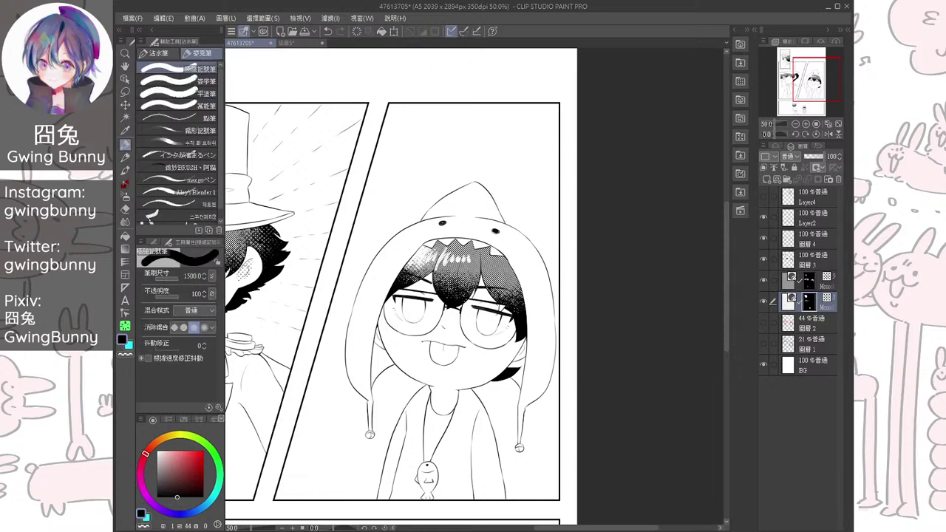
key(b)
key(bracketright)
key(bracketright)
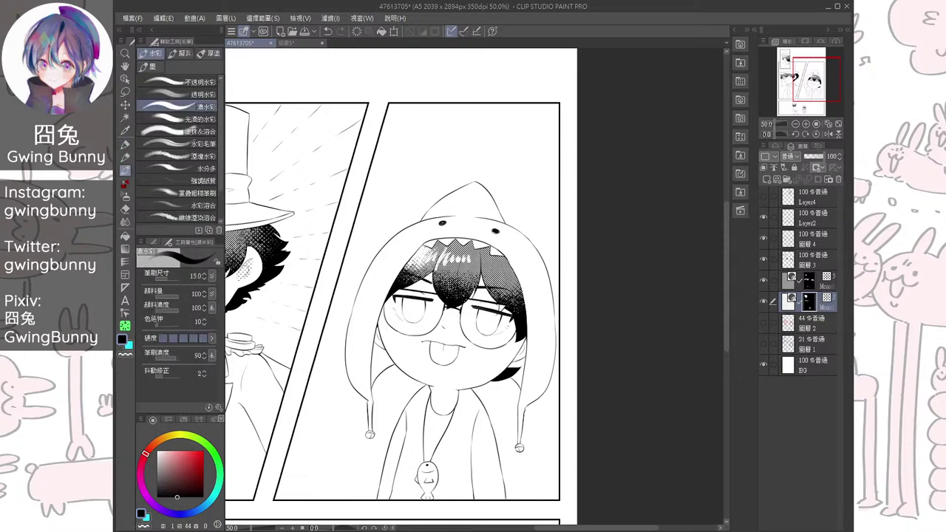
scroll(515, 300, up, 4)
key(bracketright)
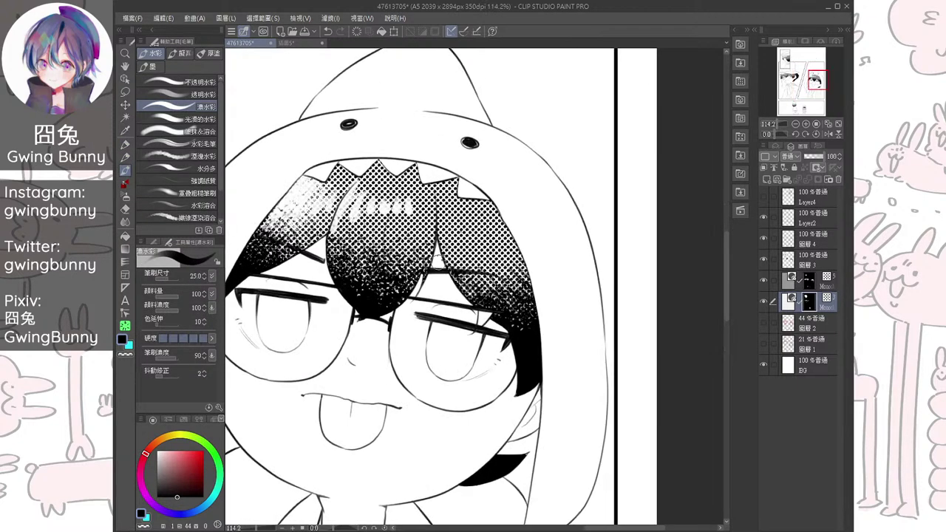
scroll(475, 287, up, 2)
key(bracketleft)
drag(436, 285, 464, 318)
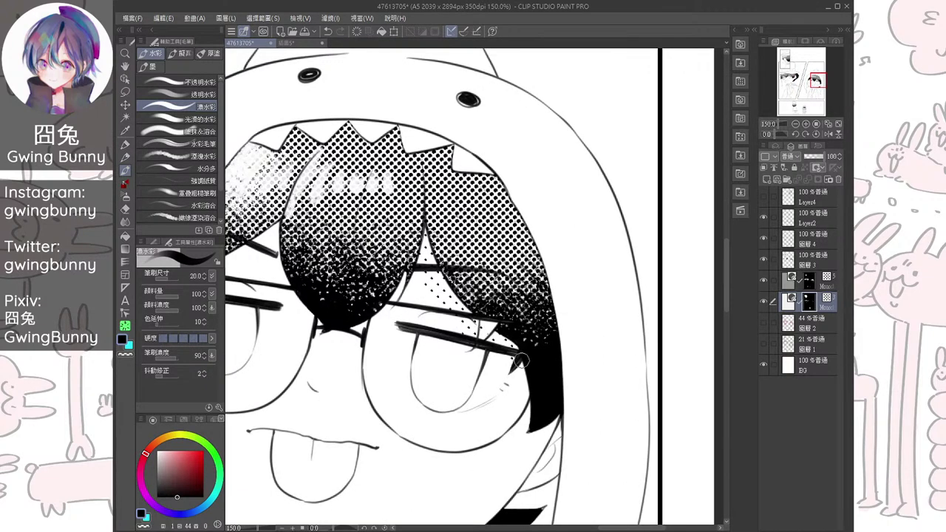
mouse_move(437, 342)
mouse_down()
mouse_move(483, 362)
mouse_move(625, 354)
mouse_up()
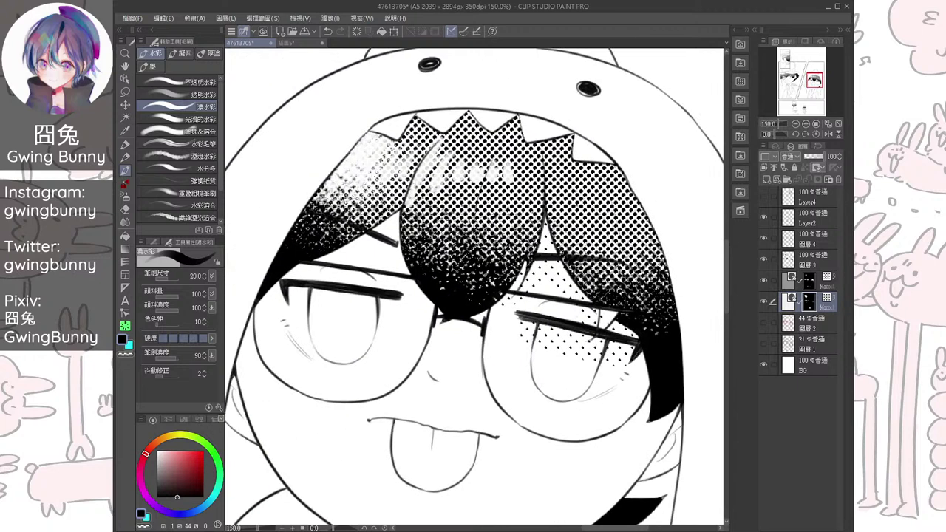
Paint light halftone under the fringe over the hooded character's left-hand eye and beside the glasses, and reduce the brush to size 12
mouse_move(376, 308)
mouse_down()
mouse_move(384, 306)
mouse_move(393, 219)
mouse_move(416, 295)
mouse_move(317, 274)
mouse_up()
drag(518, 294, 612, 294)
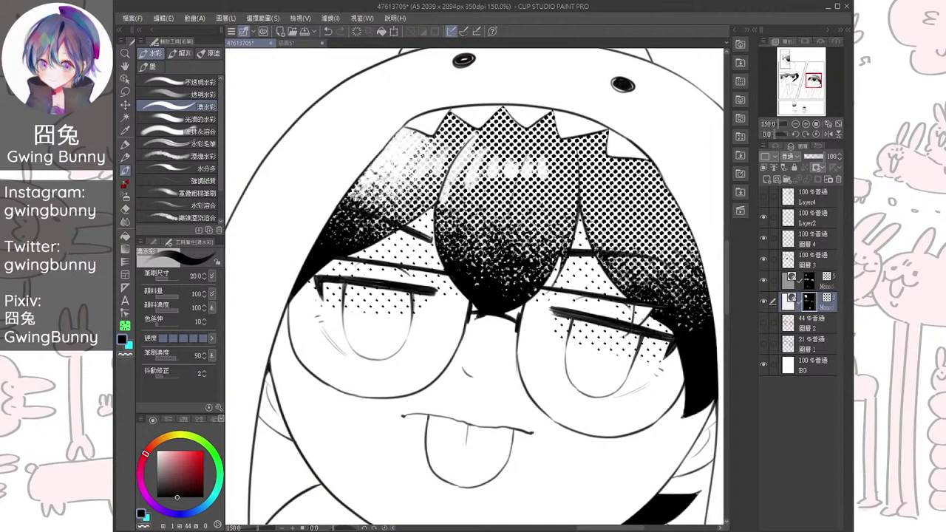
drag(295, 303, 279, 333)
drag(458, 326, 475, 287)
key(bracketleft)
key(bracketleft)
key(bracketleft)
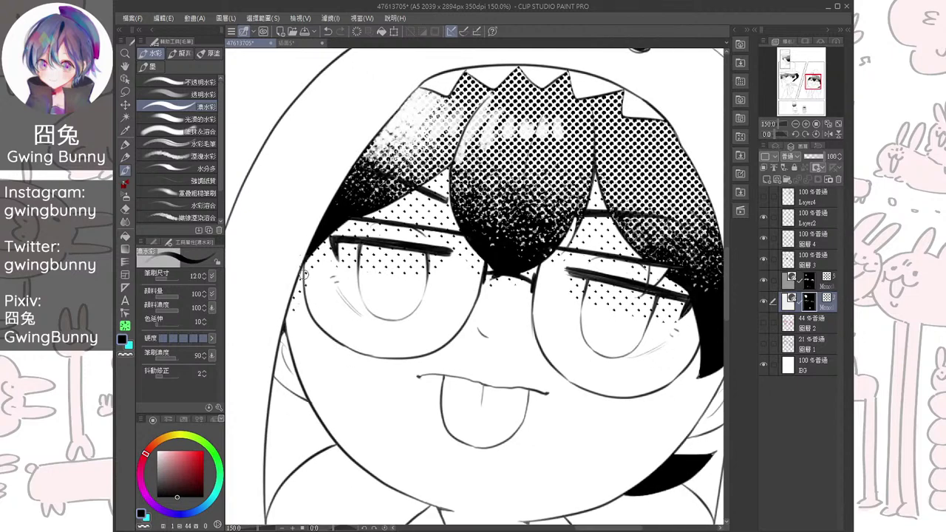
Shade the inside of both of the hooded character's ears with light halftone using brush size 10
key(bracketleft)
drag(297, 385, 302, 392)
drag(473, 332, 326, 283)
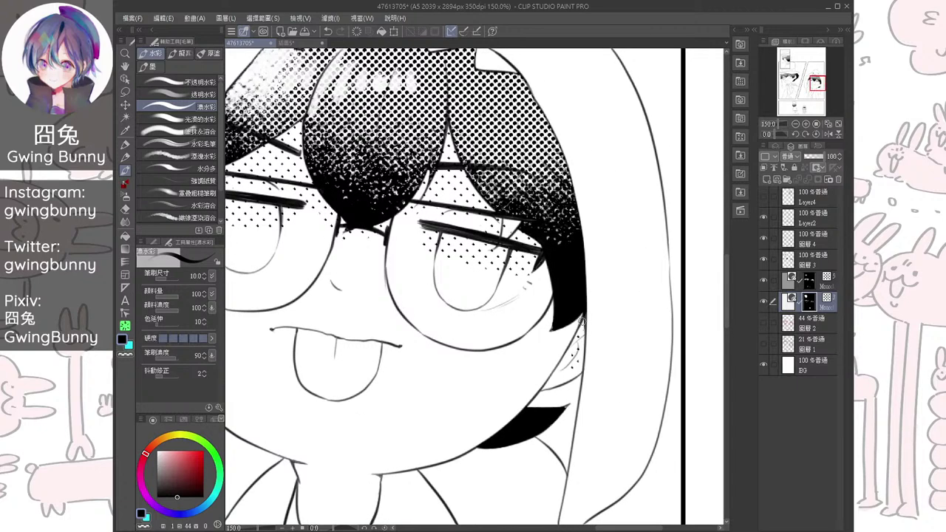
drag(569, 369, 596, 428)
Paint light halftone shadow on the hooded character's neck below the chin and a small patch at the nose
scroll(459, 309, up, 3)
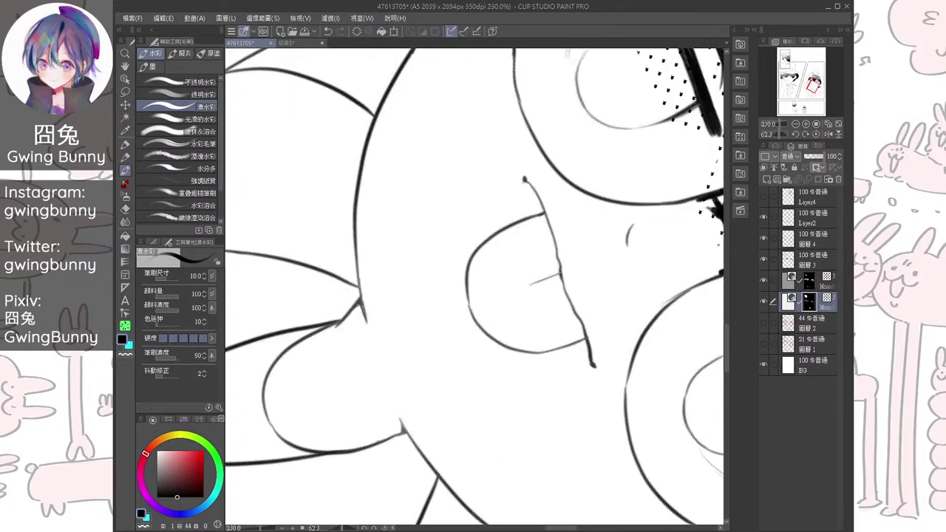
drag(338, 325, 374, 436)
key(ctrl+@)
drag(398, 425, 332, 494)
key(ctrl+minus)
key(ctrl+minus)
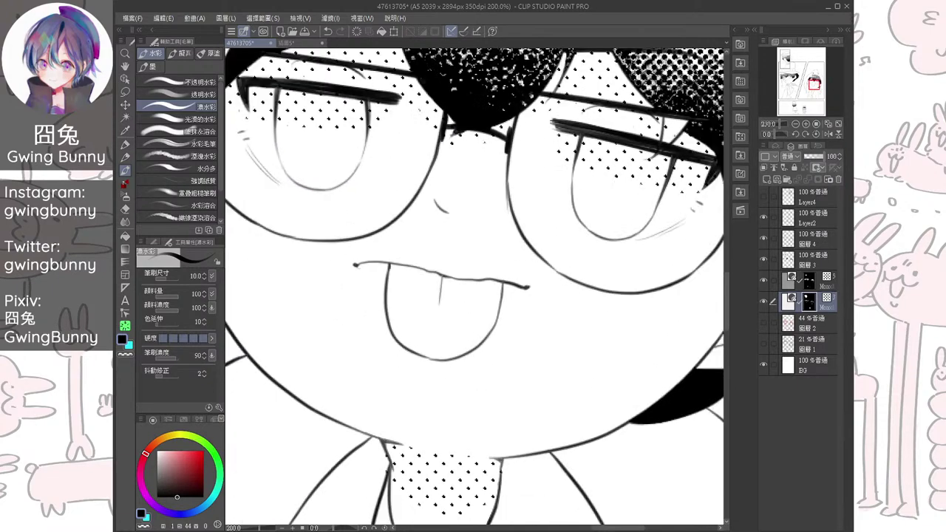
drag(462, 226, 444, 317)
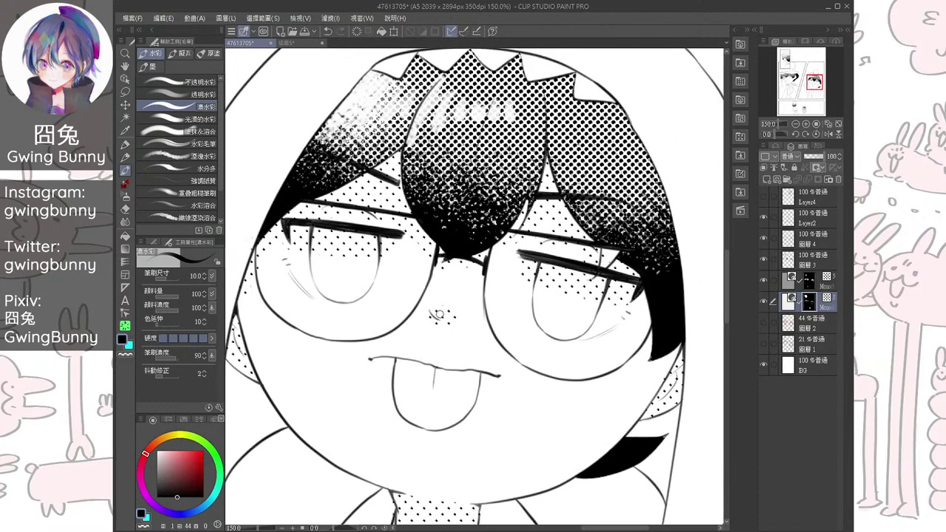
key(ctrl+minus)
key(ctrl+minus)
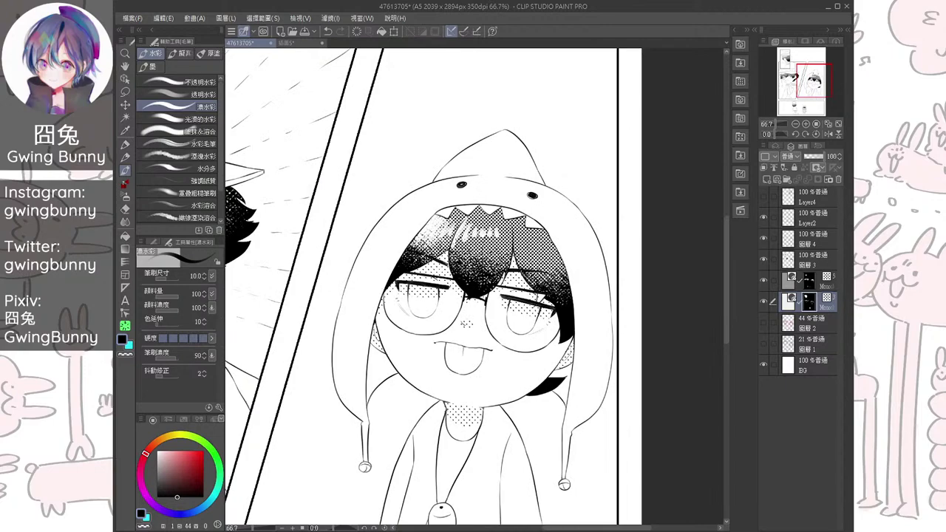
On layer 圖層 3, fill the small dotted gap in the hair above the right-hand eye with black at brush size 4
click(809, 280)
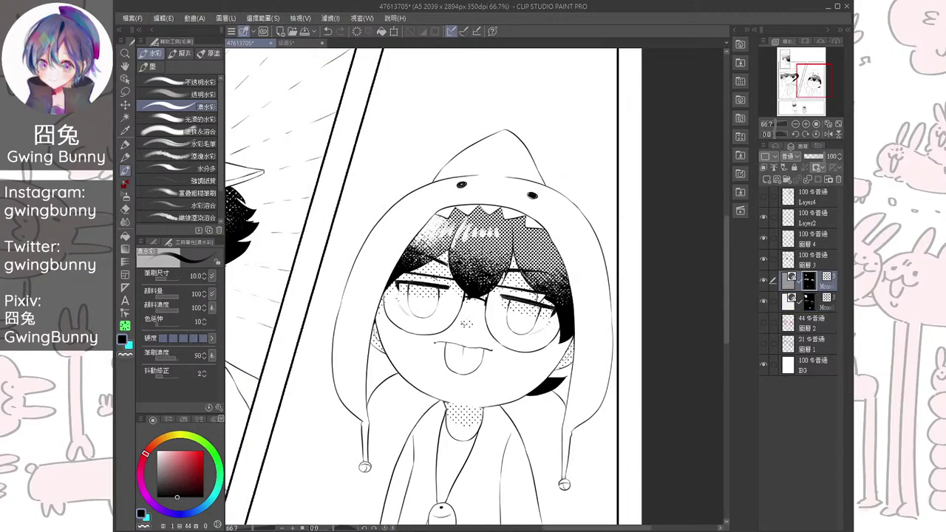
scroll(573, 272, up, 3)
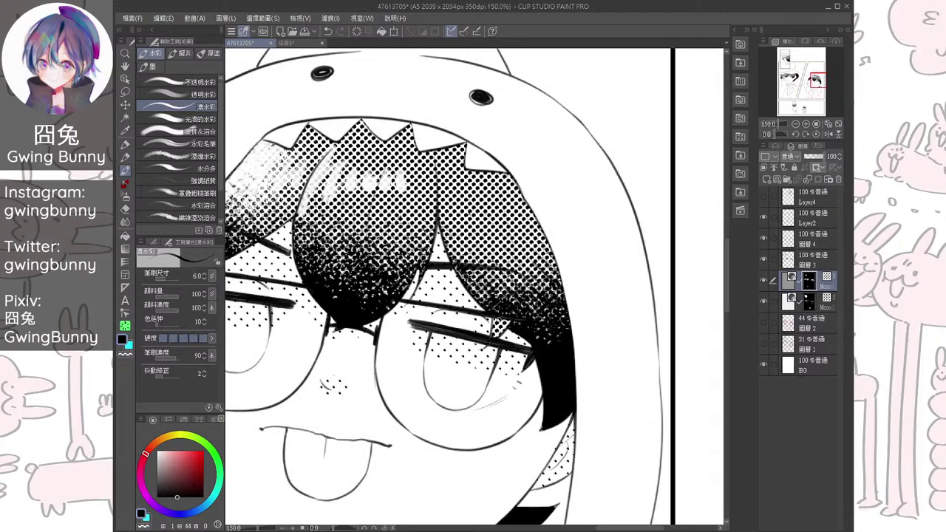
click(813, 260)
click(763, 259)
click(763, 259)
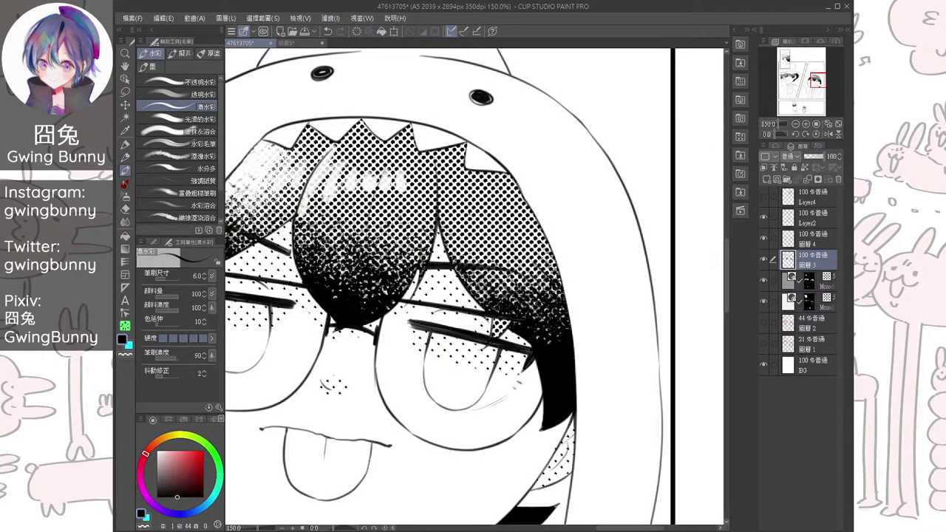
scroll(544, 325, up, 2)
click(165, 492)
scroll(474, 286, up, 2)
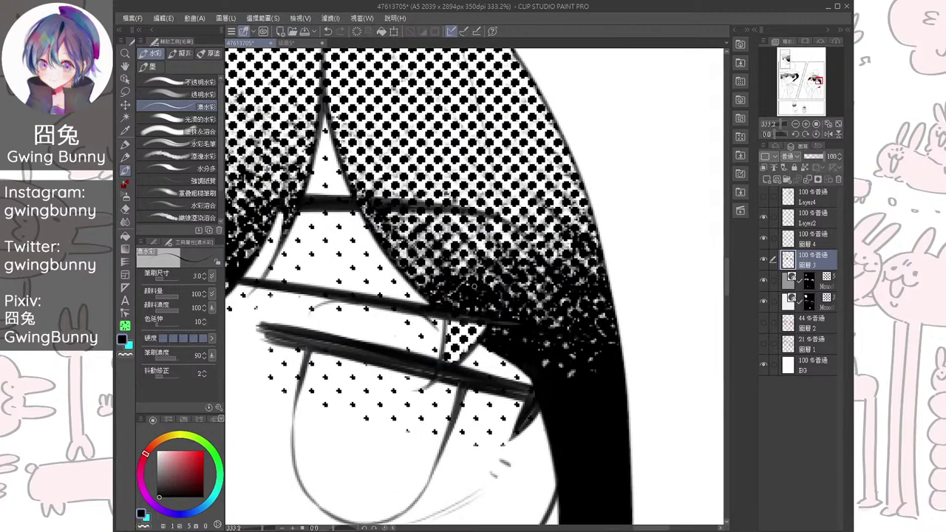
mouse_move(450, 324)
mouse_down()
mouse_move(447, 354)
mouse_move(464, 324)
mouse_move(479, 323)
mouse_move(469, 341)
mouse_move(449, 320)
mouse_up()
drag(455, 356, 454, 337)
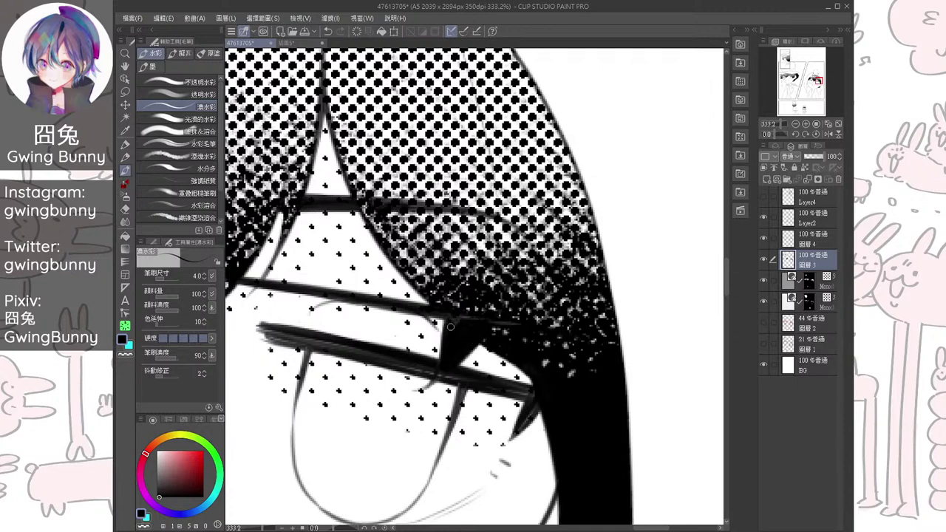
scroll(461, 315, down, 6)
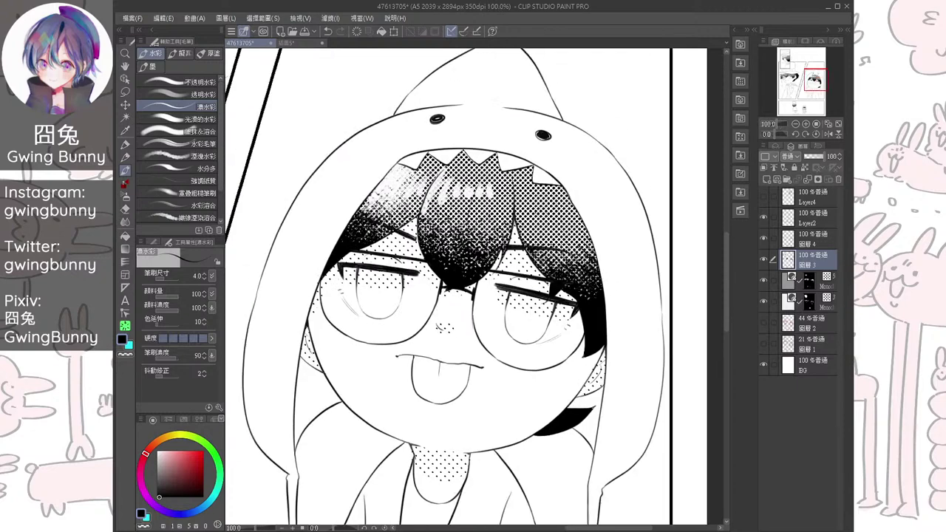
On the light halftone layer's mask, brush a blush along the cheek lines below the left-hand eye at size 10
click(810, 281)
click(810, 302)
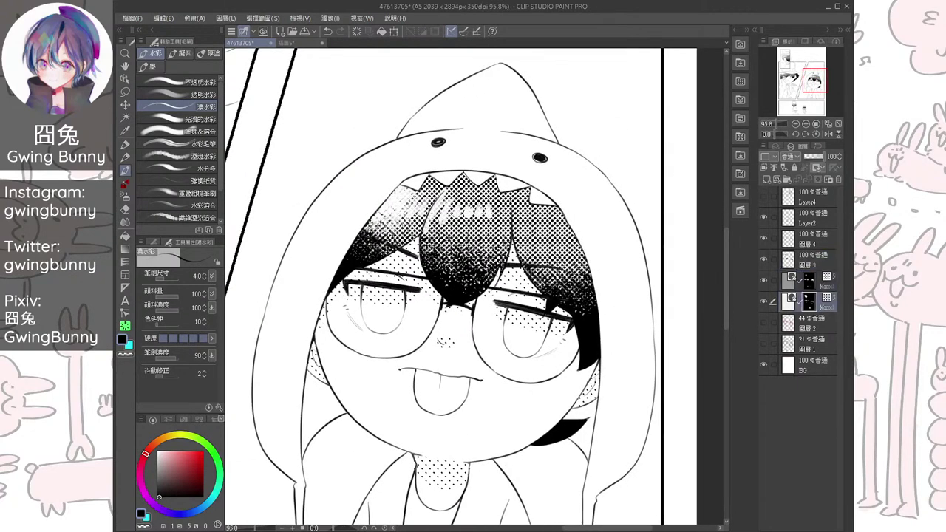
key(p)
key(shift+space)
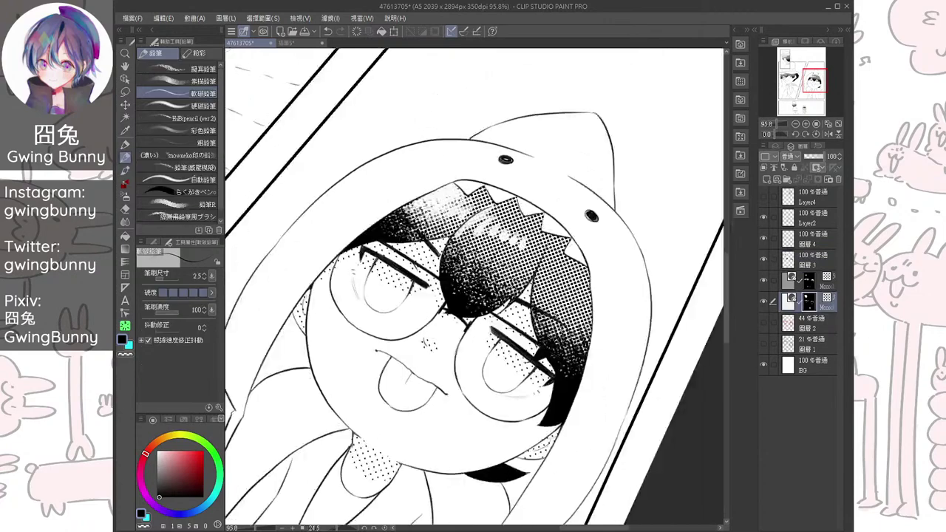
key(b)
scroll(474, 285, up, 3)
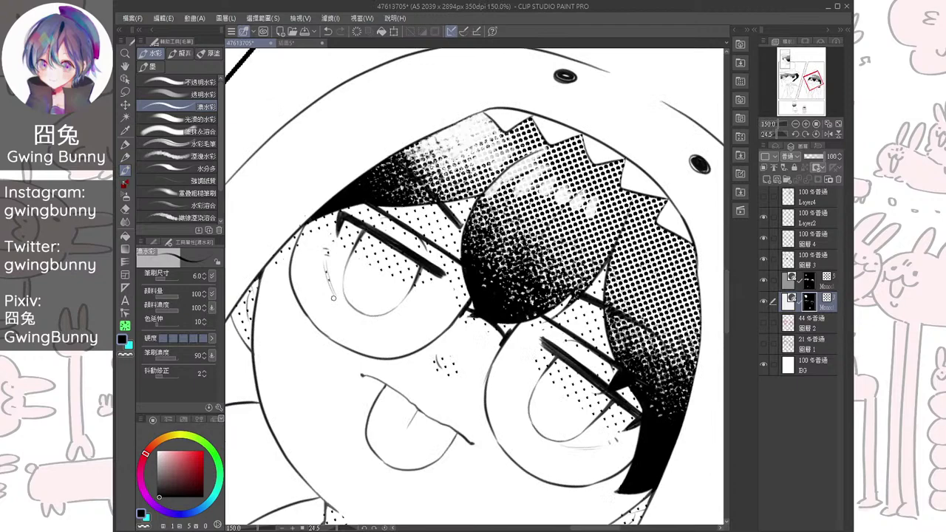
scroll(333, 298, up, 3)
key(bracketright)
key(bracketright)
key(bracketright)
key(bracketright)
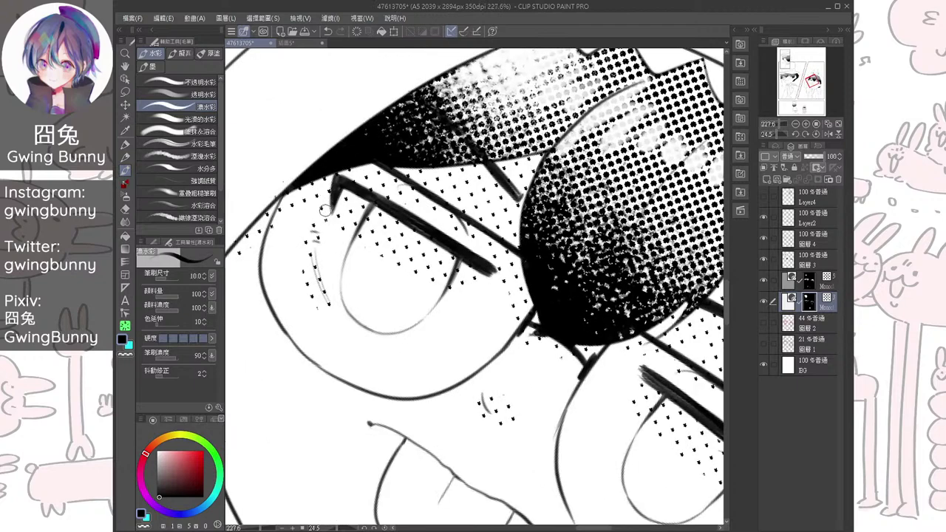
drag(311, 252, 332, 304)
scroll(317, 279, down, 4)
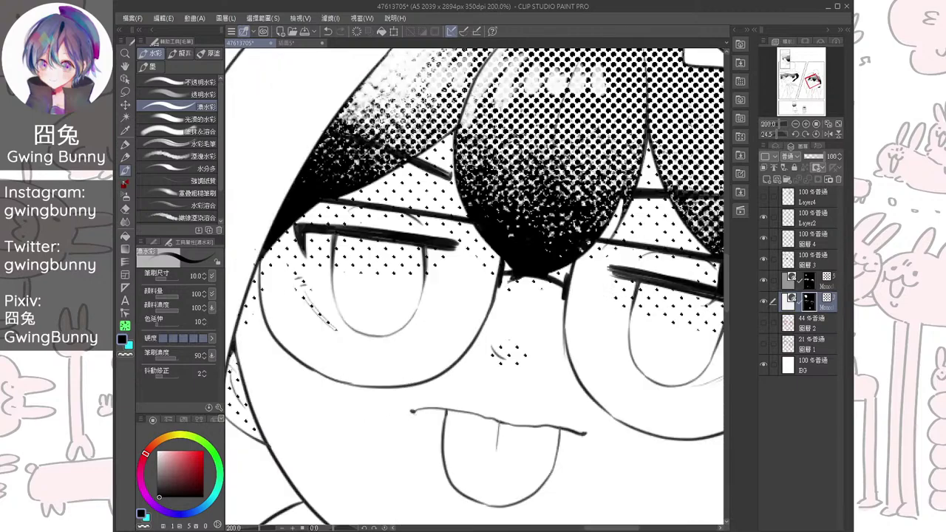
Brush matching light halftone blush along the cheek lines below the hooded character's right-hand eye
key(shift+space)
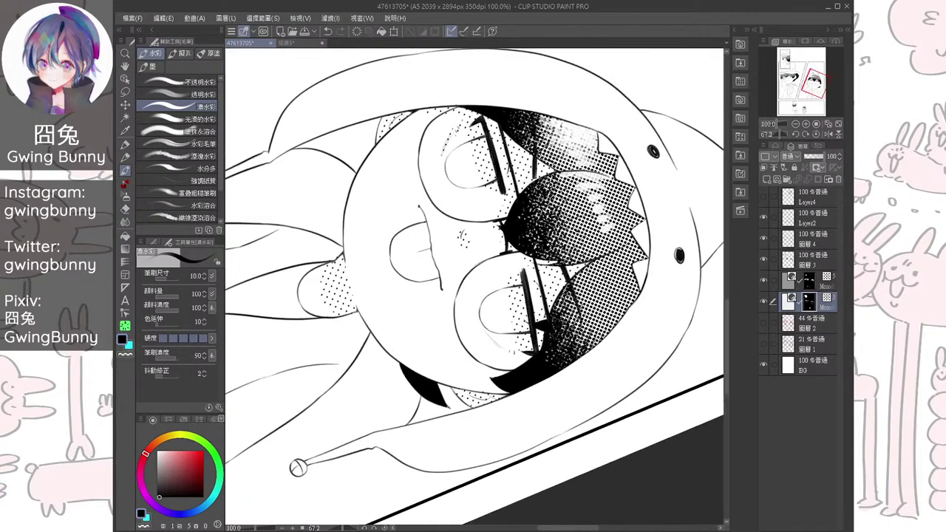
scroll(477, 287, up, 3)
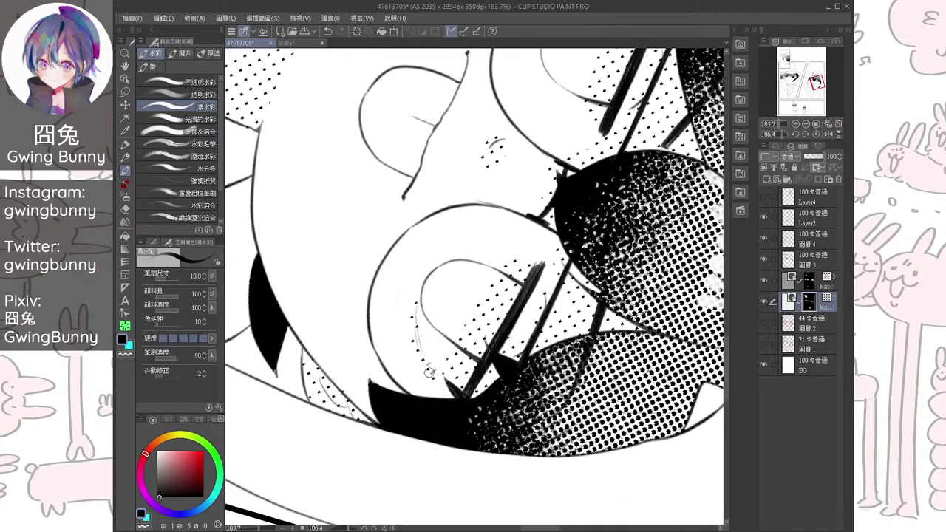
key(minus)
key(minus)
key(ctrl+minus)
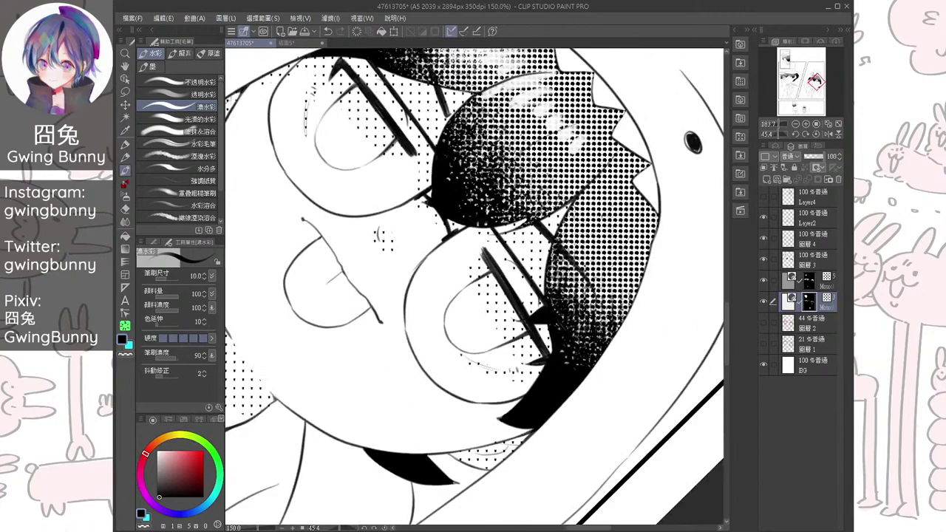
key(minus)
key(ctrl+minus)
scroll(476, 286, down, 2)
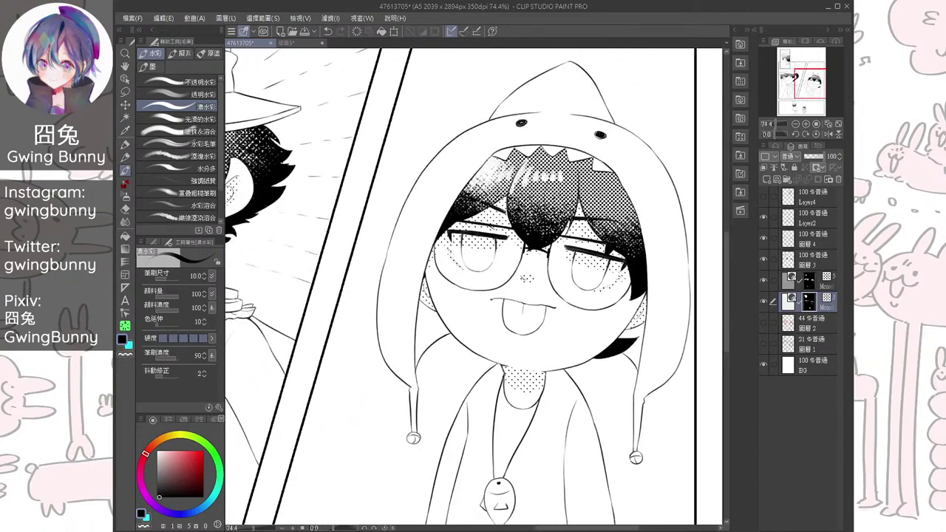
Erase the light halftone covering the small hooded character in the bottom panel with an enlarged eraser
scroll(582, 298, down, 1)
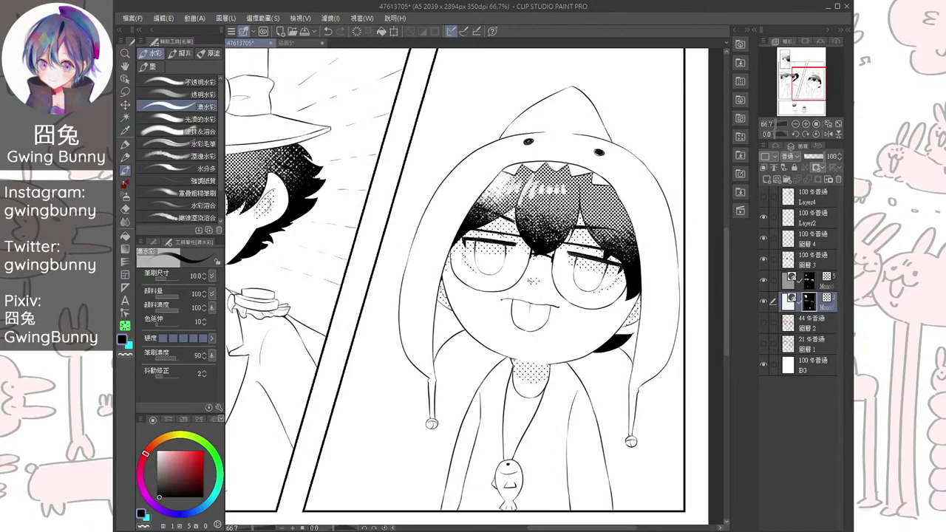
drag(536, 332, 522, 195)
scroll(593, 331, down, 4)
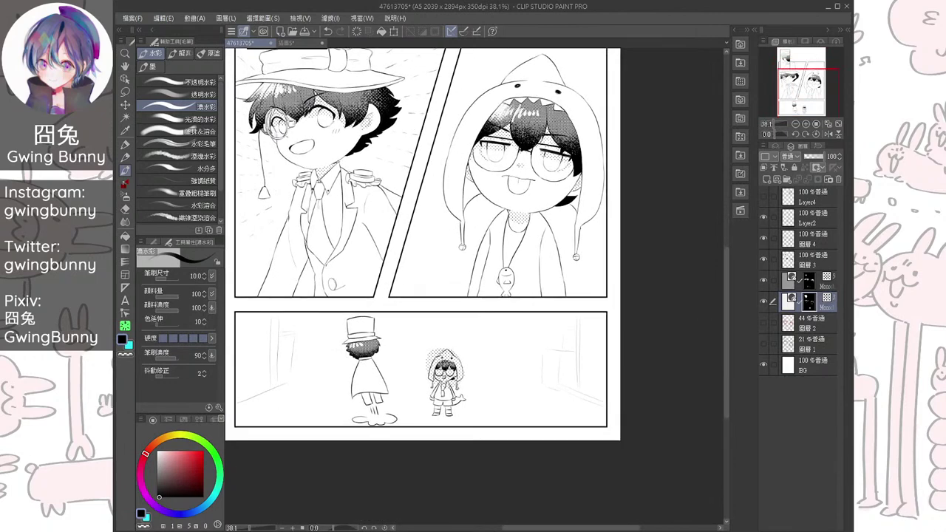
key(e)
key(bracketright)
key(bracketright)
key(bracketright)
key(bracketright)
key(bracketright)
key(bracketright)
key(bracketright)
drag(436, 344, 439, 416)
Paint light halftone shadow across the small hooded character's face and glasses below the fringe with the watercolour brush at size 17
key(p)
key(p)
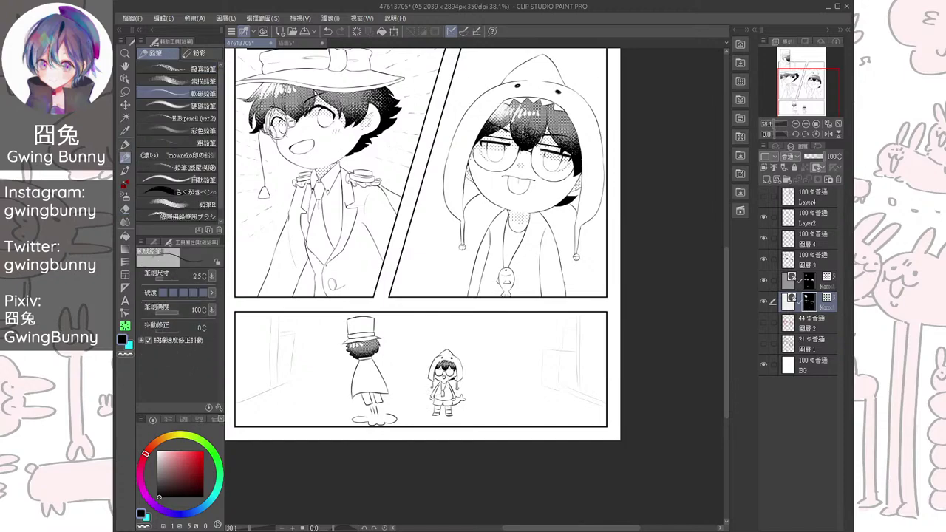
scroll(464, 346, up, 2)
key(b)
drag(456, 435, 453, 325)
scroll(450, 326, up, 2)
drag(450, 258, 474, 286)
key(bracketright)
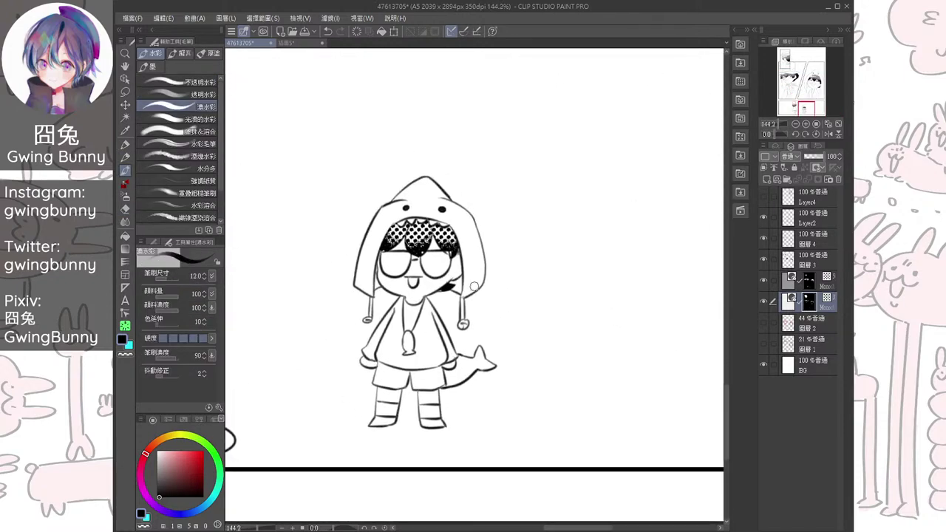
scroll(473, 286, up, 1)
drag(398, 255, 386, 257)
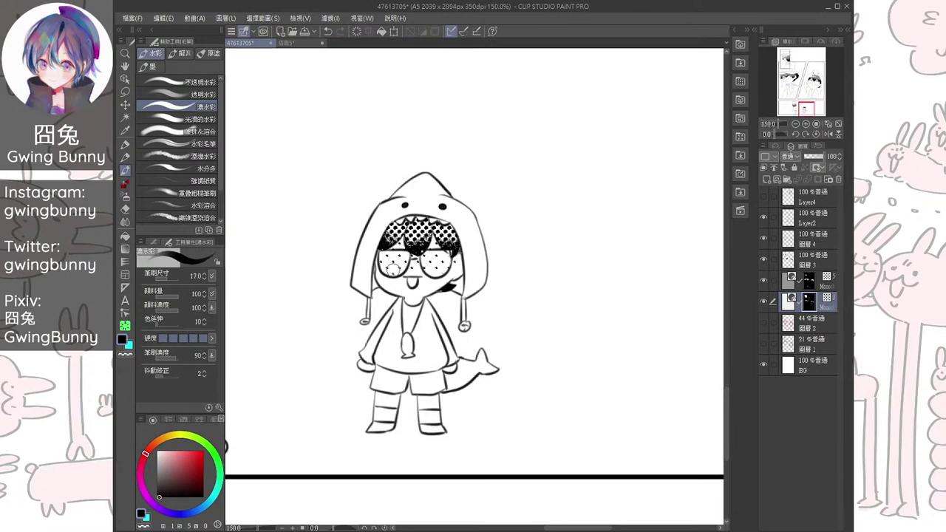
Lasso the hatted character's head in the small first panel, delete the light halftone inside it, and deselect
drag(454, 269, 602, 457)
drag(444, 178, 547, 456)
drag(355, 81, 591, 487)
drag(433, 165, 535, 421)
drag(443, 296, 496, 381)
drag(497, 473, 466, 443)
drag(510, 177, 443, 395)
drag(446, 159, 474, 263)
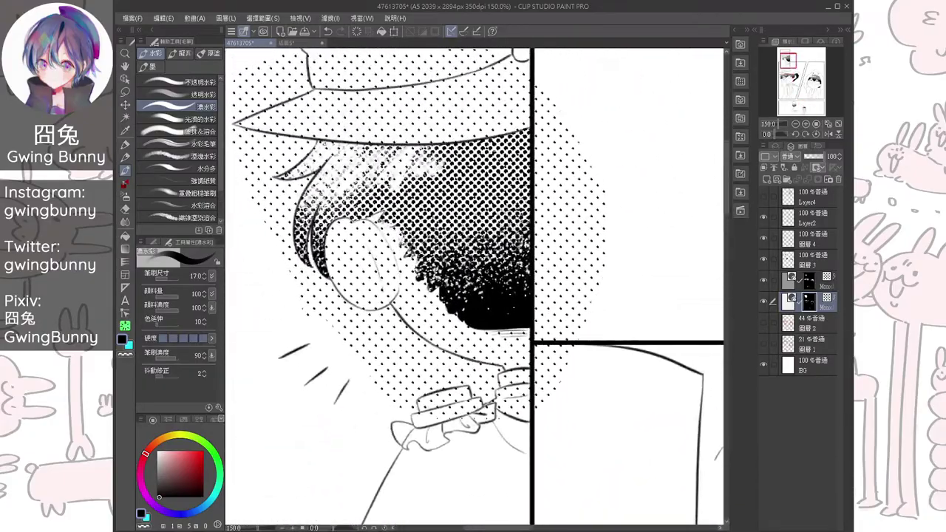
scroll(473, 262, down, 2)
key(m)
mouse_move(334, 270)
mouse_down()
mouse_move(319, 207)
mouse_move(523, 362)
mouse_move(337, 273)
mouse_up()
key(Delete)
key(ctrl+d)
key(p)
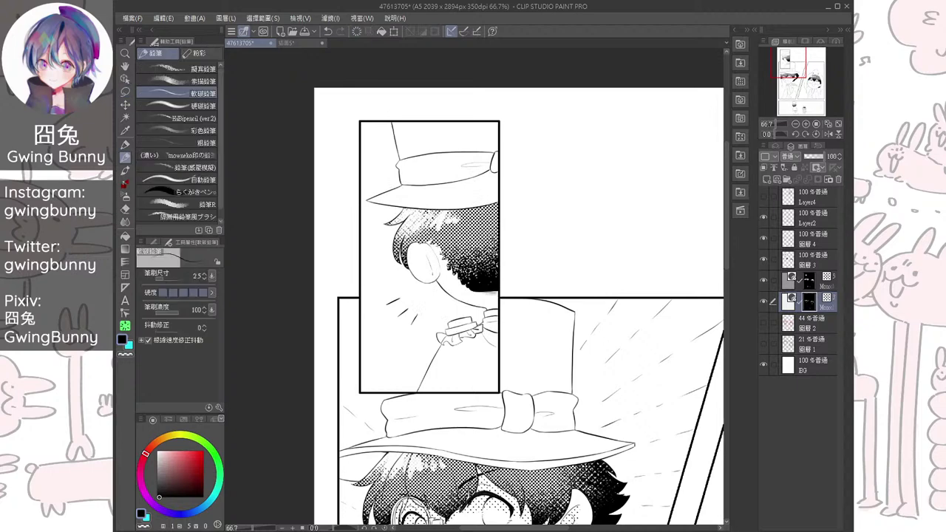
Paint light halftone shadow over the hatted character's ear and neck in the small first panel with the watercolour brush at size 25
key(b)
scroll(468, 266, up, 2)
drag(371, 221, 393, 277)
key(ctrl+z)
key(bracketright)
key(bracketright)
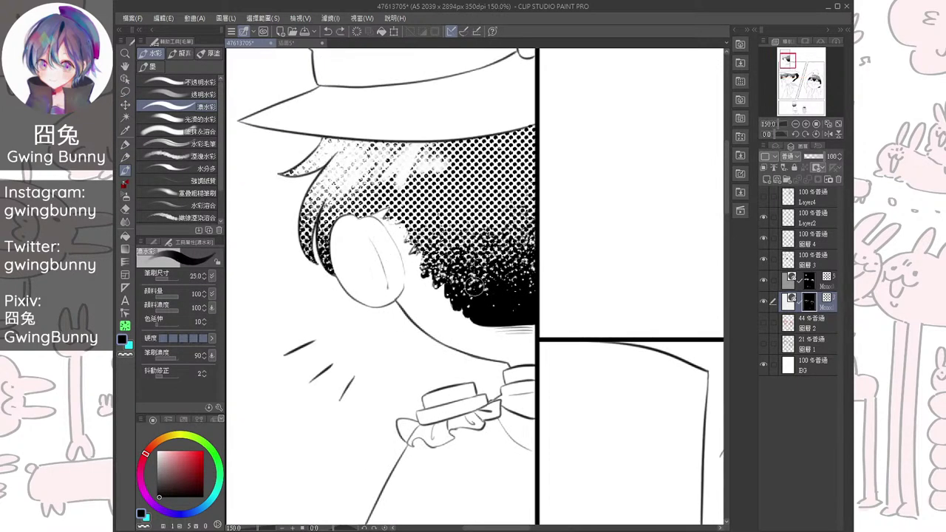
mouse_move(365, 223)
mouse_down()
mouse_move(377, 291)
mouse_move(377, 283)
mouse_move(409, 283)
mouse_move(401, 244)
mouse_move(427, 319)
mouse_move(445, 309)
mouse_move(454, 327)
mouse_move(445, 335)
mouse_move(520, 342)
mouse_move(517, 351)
mouse_move(531, 333)
mouse_move(488, 316)
mouse_up()
key(ctrl+minus)
key(ctrl+minus)
key(ctrl+minus)
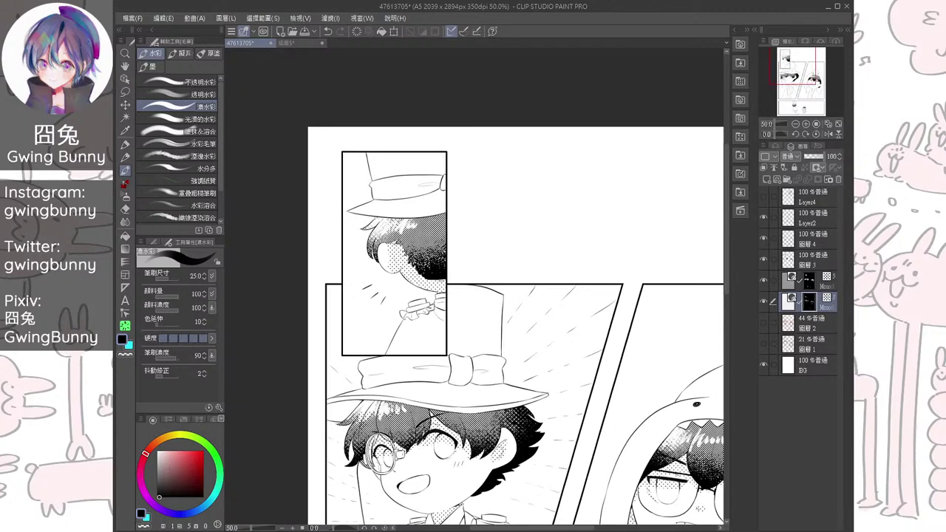
Brush light halftone shadow onto the hat's crown beside the panel border and the brim below its band in the small first panel
drag(488, 316, 547, 359)
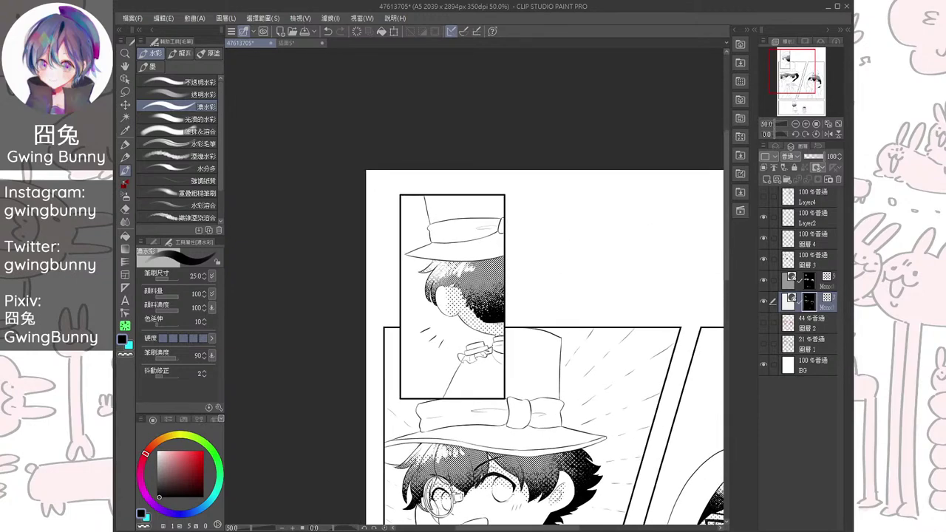
scroll(469, 215, up, 4)
mouse_move(529, 170)
mouse_down()
mouse_move(513, 207)
mouse_move(541, 176)
mouse_move(520, 201)
mouse_move(529, 216)
mouse_move(548, 208)
mouse_move(545, 221)
mouse_up()
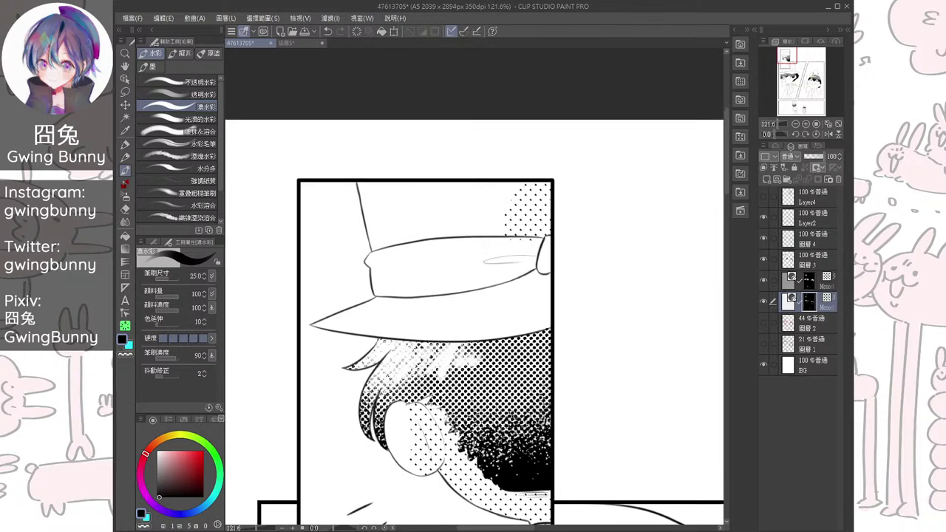
scroll(561, 209, up, 1)
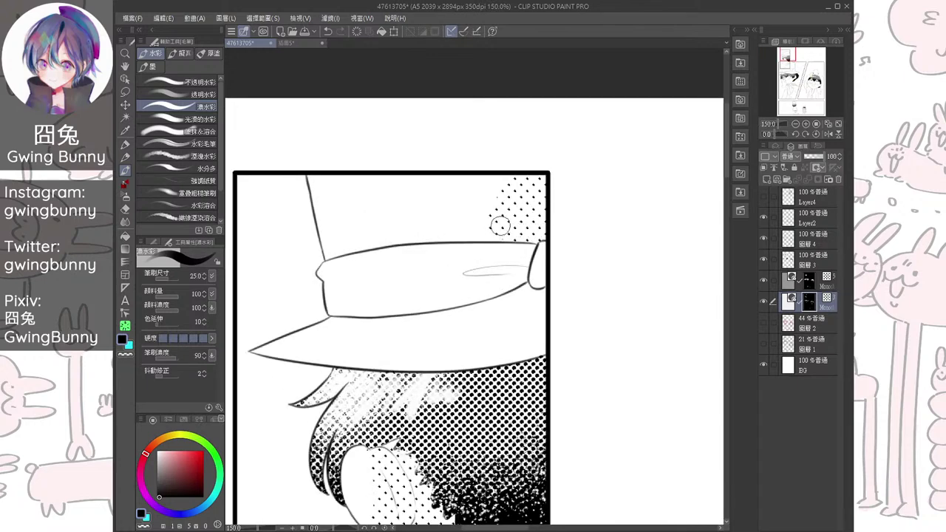
drag(470, 316, 502, 305)
key(bracketleft)
key(bracketleft)
Shade the right-hand side of the large hatted character's hat crown with light halftone using the watercolour brush at size 25
scroll(504, 260, down, 3)
drag(549, 420, 463, 283)
scroll(464, 284, up, 2)
key(bracketright)
key(bracketright)
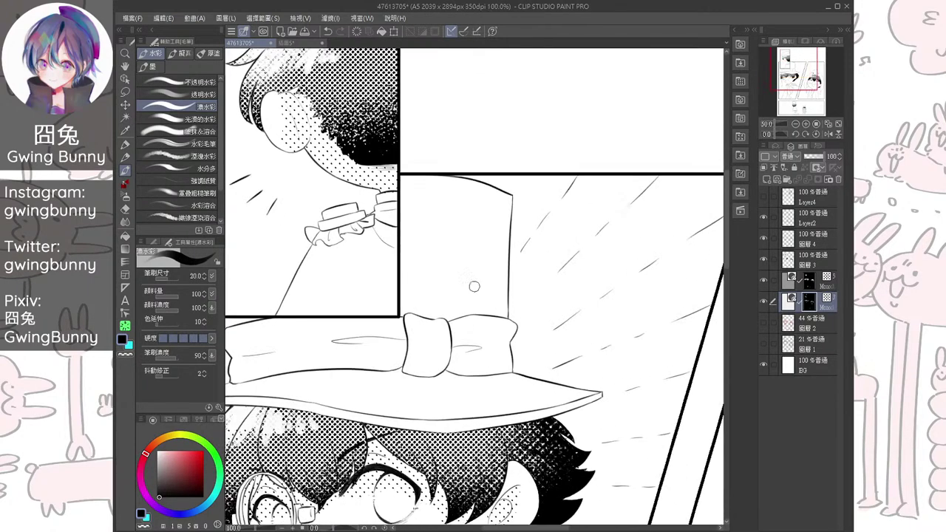
drag(509, 198, 446, 307)
scroll(446, 308, up, 2)
Paint light halftone shadow along the large hat's brim beneath the band, undoing the stray stroke
mouse_move(495, 249)
mouse_down()
mouse_move(479, 308)
mouse_move(501, 260)
mouse_move(421, 333)
mouse_move(435, 342)
mouse_move(479, 325)
mouse_move(510, 339)
mouse_move(478, 257)
mouse_up()
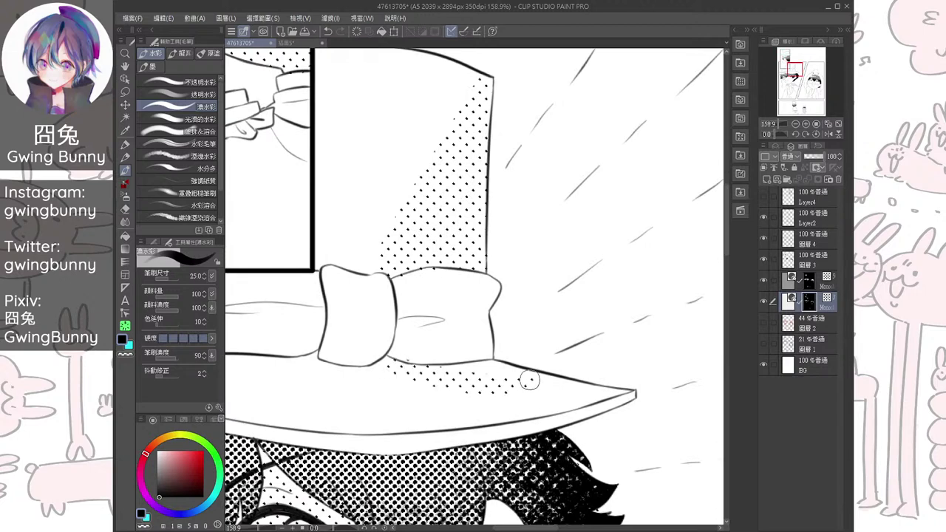
drag(485, 368, 423, 349)
key(ctrl+z)
mouse_move(401, 318)
mouse_down()
mouse_move(480, 406)
mouse_move(431, 359)
mouse_move(472, 371)
mouse_move(485, 303)
mouse_move(476, 271)
mouse_up()
key(ctrl+alt+0)
key(ctrl+@)
key(ctrl+minus)
key(ctrl+minus)
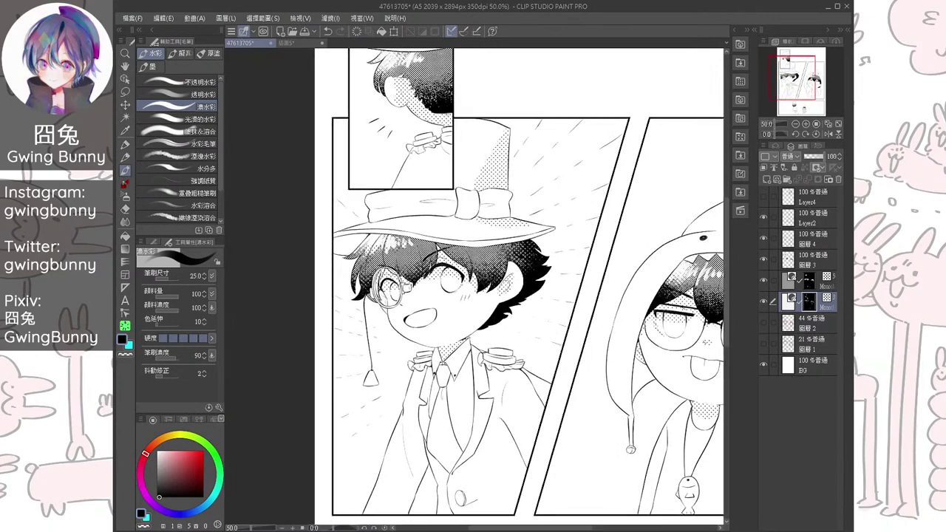
Shade the small back-view character's hat crown, brim and legs under the cape with light halftone at brush size 17
scroll(485, 287, down, 5)
mouse_move(414, 355)
mouse_down()
mouse_move(467, 302)
mouse_move(561, 302)
mouse_up()
mouse_move(367, 225)
mouse_down()
mouse_move(392, 268)
mouse_move(360, 265)
mouse_up()
key(bracketleft)
key(bracketleft)
mouse_move(376, 315)
mouse_down()
mouse_move(340, 322)
mouse_move(408, 310)
mouse_up()
drag(408, 311, 399, 184)
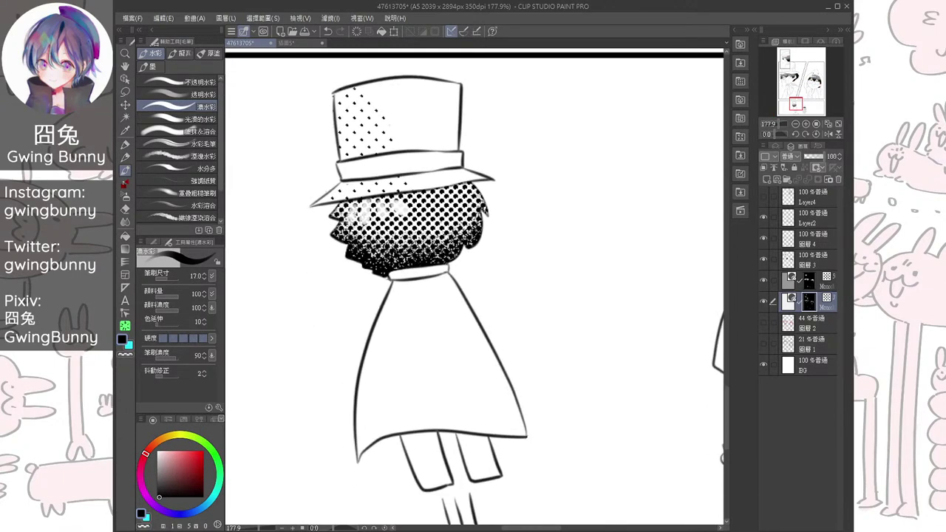
drag(411, 446, 431, 437)
Undo the oversized eraser stroke, reduce the eraser to size 40, and clear the light halftone from the large hatted character's iris
scroll(506, 316, down, 4)
drag(480, 295, 474, 357)
scroll(507, 358, down, 1)
scroll(554, 333, down, 1)
drag(554, 332, 440, 469)
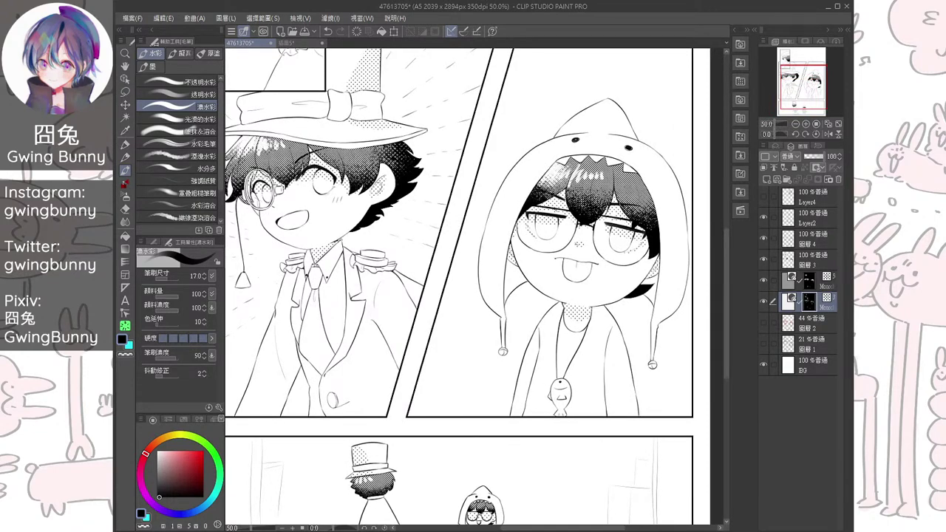
key(e)
drag(328, 180, 412, 230)
scroll(412, 230, up, 5)
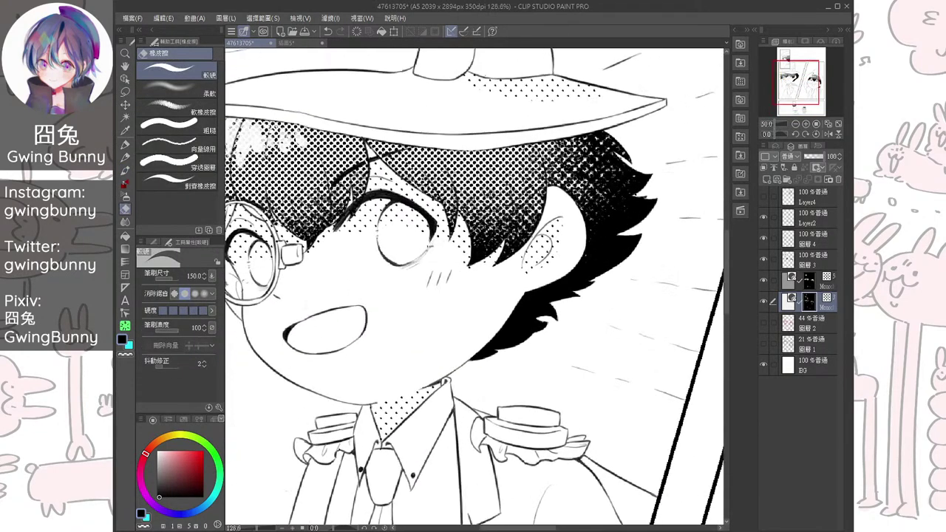
key(ctrl+z)
key(bracketleft)
key(bracketleft)
key(bracketleft)
key(bracketleft)
key(bracketleft)
key(bracketleft)
key(bracketleft)
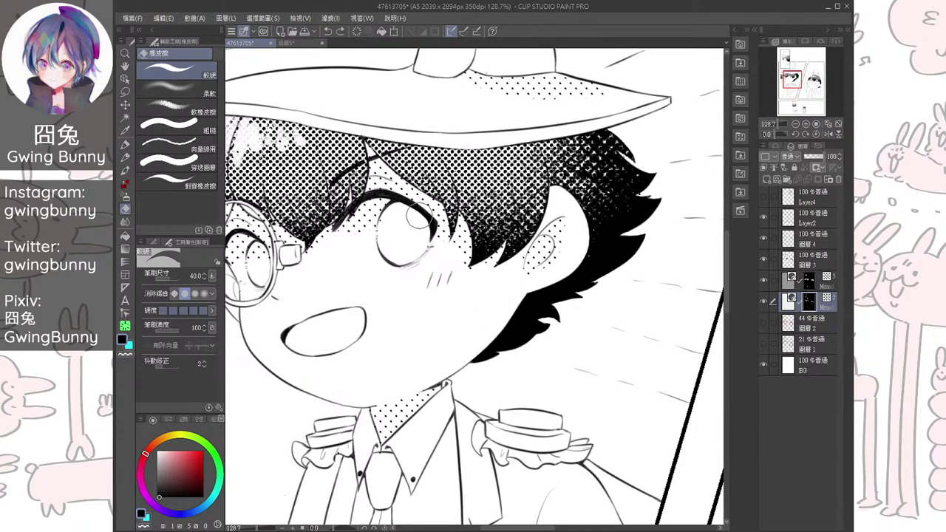
drag(388, 225, 385, 217)
drag(255, 252, 311, 254)
Erase the light halftone inside both of the hooded character's irises
drag(591, 259, 288, 262)
drag(665, 314, 362, 299)
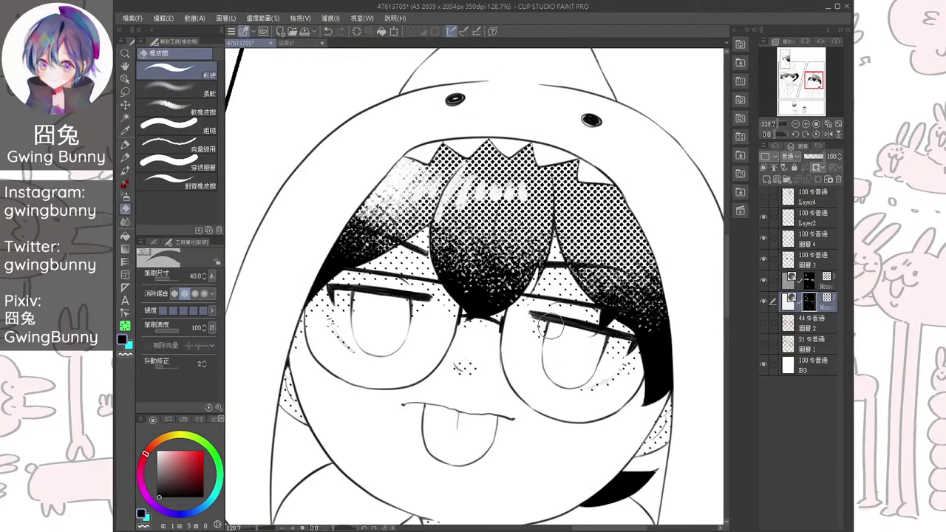
scroll(550, 323, down, 5)
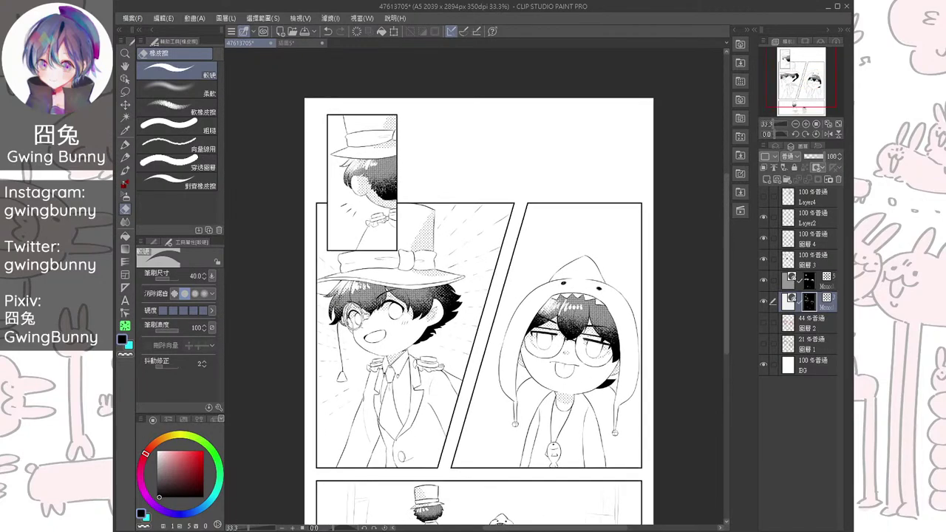
Paint light halftone shadow on the hatted character's collar, epaulette and cape in the small first panel with the watercolour brush
drag(551, 323, 560, 295)
key(p)
key(b)
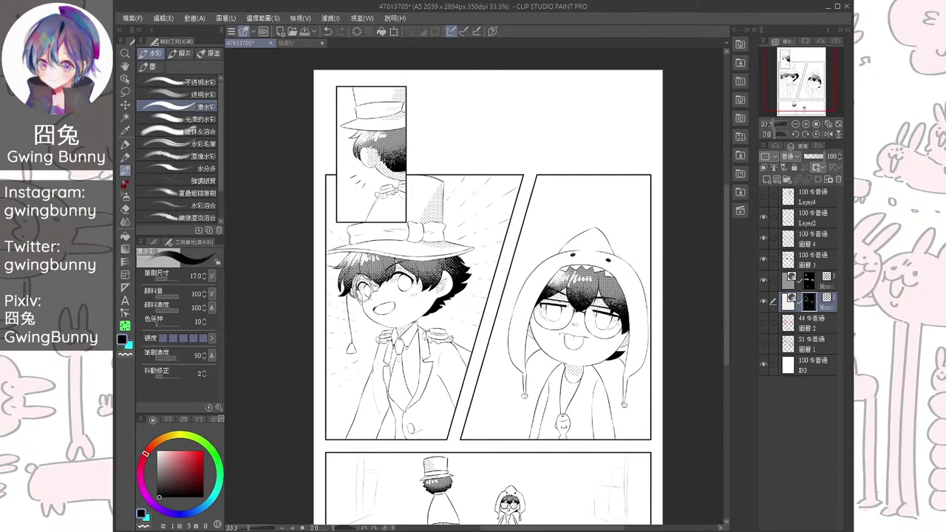
drag(396, 172, 525, 239)
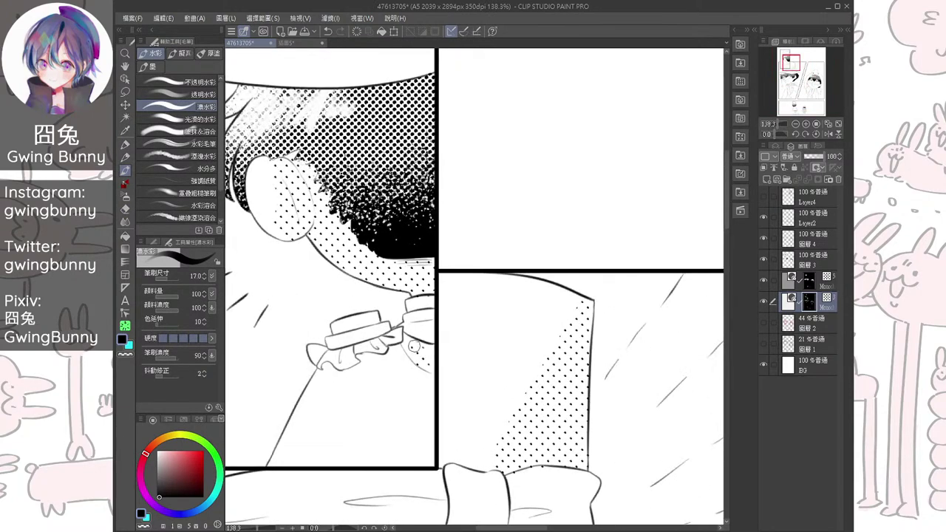
mouse_move(371, 325)
mouse_down()
mouse_move(354, 390)
mouse_move(395, 460)
mouse_move(386, 444)
mouse_move(401, 460)
mouse_move(404, 422)
mouse_move(416, 447)
mouse_move(413, 432)
mouse_move(373, 460)
mouse_move(356, 408)
mouse_move(420, 455)
mouse_move(417, 400)
mouse_up()
key(bracketright)
key(bracketright)
key(e)
scroll(464, 295, down, 5)
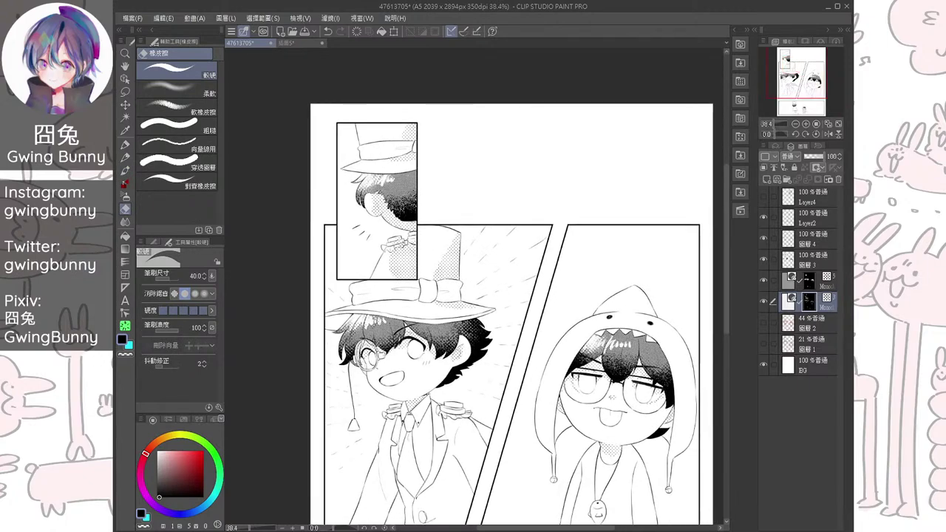
Brush light halftone shadow along the lower lapel edges of the large hatted character's jacket at brush size 30
key(p)
drag(442, 419, 435, 316)
scroll(436, 332, up, 4)
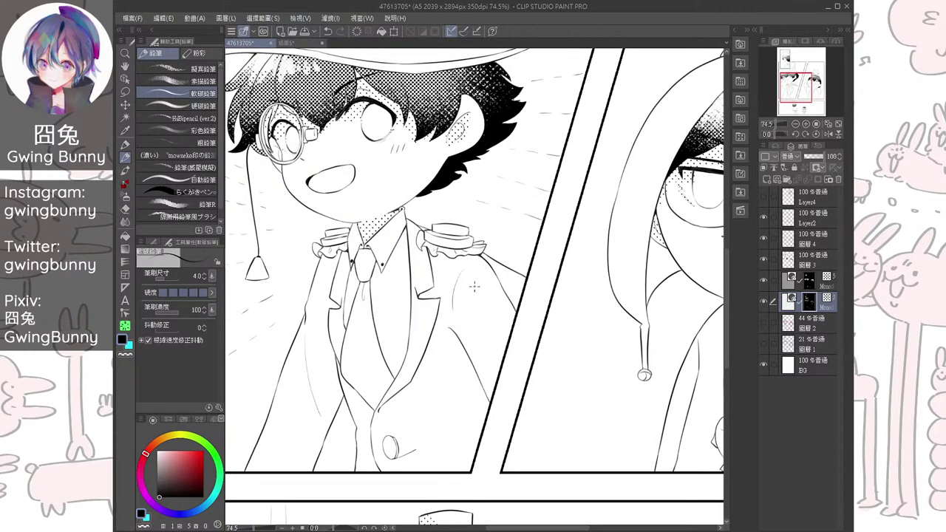
key(b)
drag(420, 348, 407, 359)
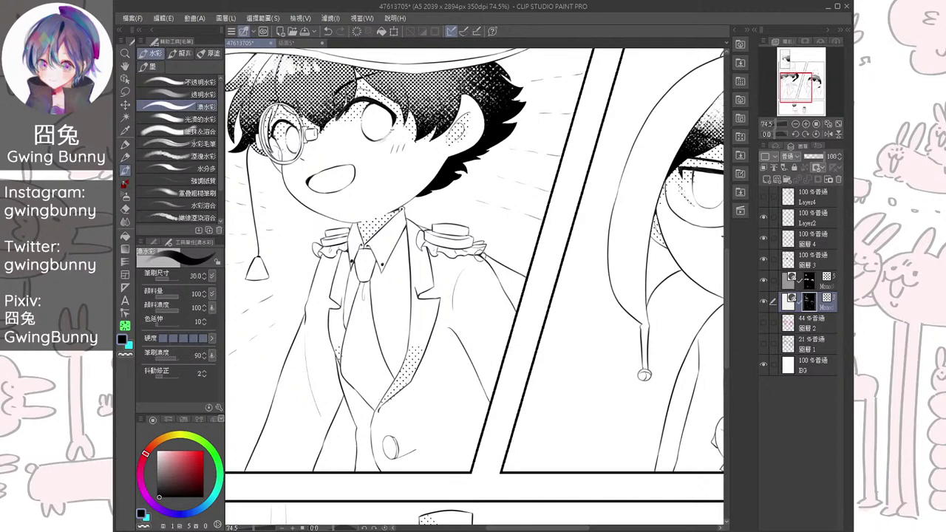
Shade the cape behind the shoulder, the lower vest and the jacket button with light halftone, reducing the brush to size 15
drag(479, 255, 464, 234)
scroll(464, 233, up, 1)
drag(293, 249, 298, 252)
mouse_move(555, 292)
mouse_down()
mouse_move(474, 287)
mouse_move(377, 251)
mouse_move(445, 292)
mouse_move(421, 307)
mouse_move(449, 330)
mouse_move(584, 292)
mouse_up()
key([)
scroll(474, 286, up, 2)
key(bracketleft)
key(bracketleft)
scroll(474, 286, down, 5)
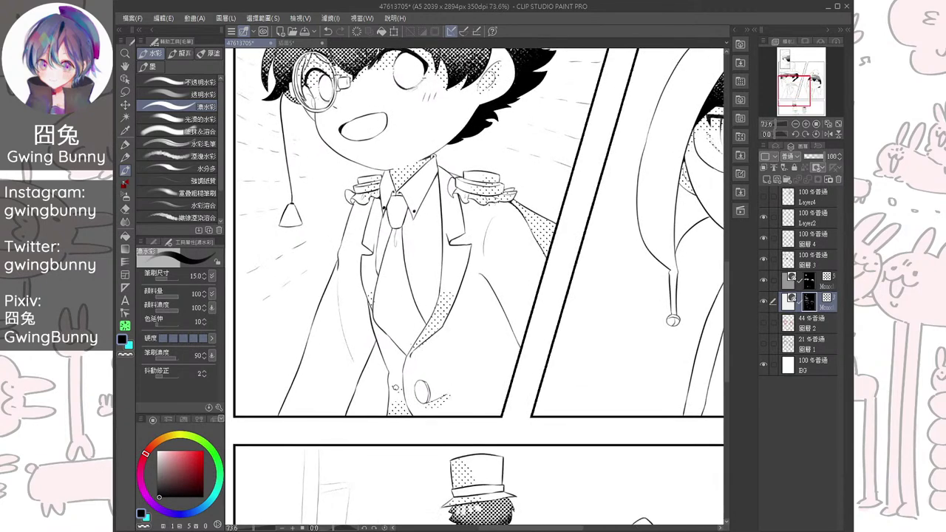
Add light halftone shading to the large hatted character's epaulettes with the brush at size 20
key(bracketright)
key(bracketright)
scroll(515, 267, up, 1)
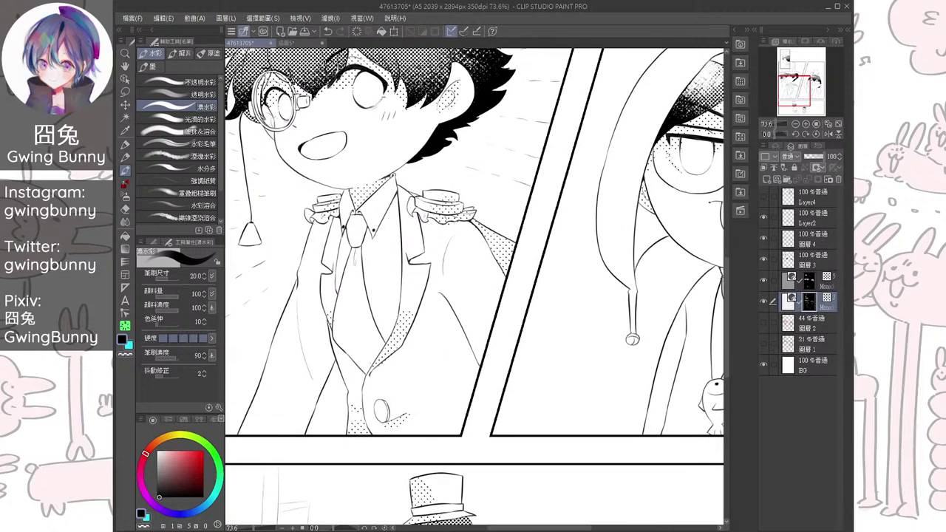
Shade the lower jacket along the slanted panel border with light halftone at brush size 30, and erase the overflow below the frame
drag(515, 266, 473, 286)
key(bracketright)
key(bracketright)
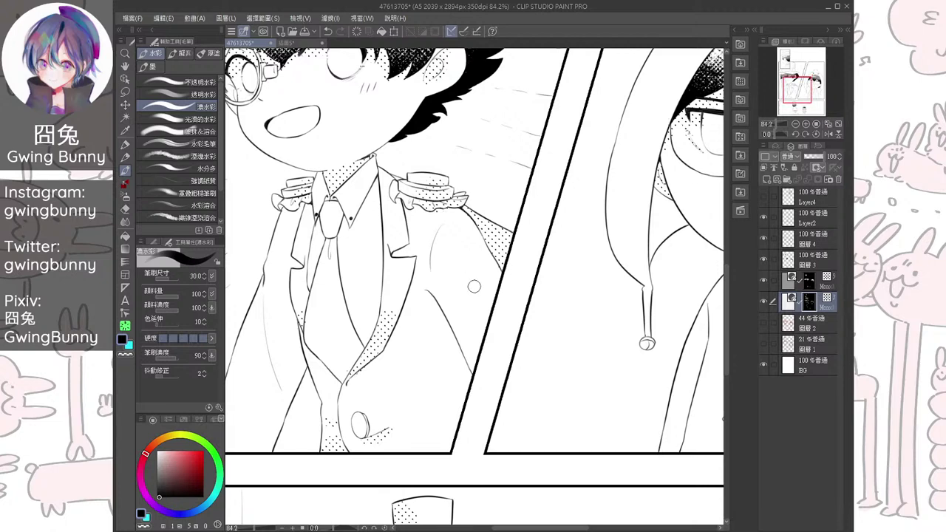
mouse_move(459, 413)
mouse_down()
mouse_move(456, 368)
mouse_move(464, 413)
mouse_move(456, 394)
mouse_move(466, 370)
mouse_move(448, 400)
mouse_move(419, 418)
mouse_move(446, 417)
mouse_move(444, 455)
mouse_up()
key(ctrl+z)
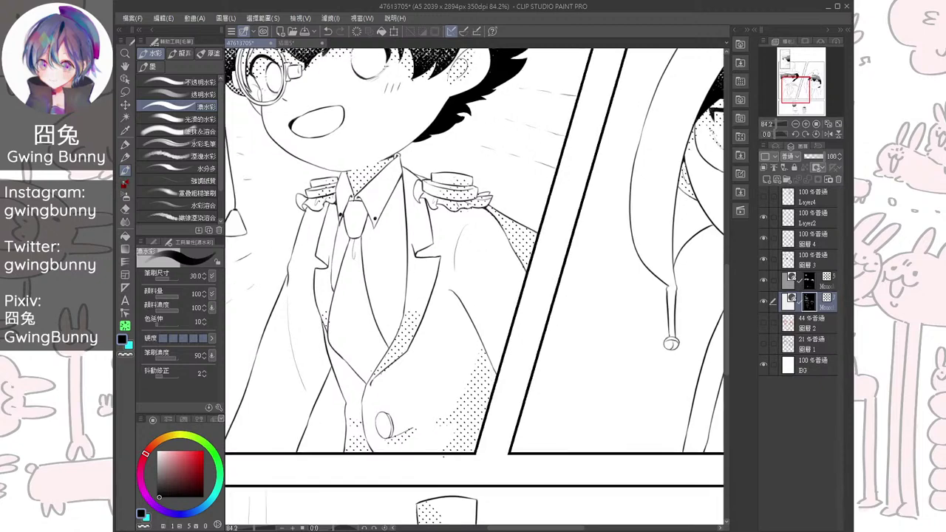
key(e)
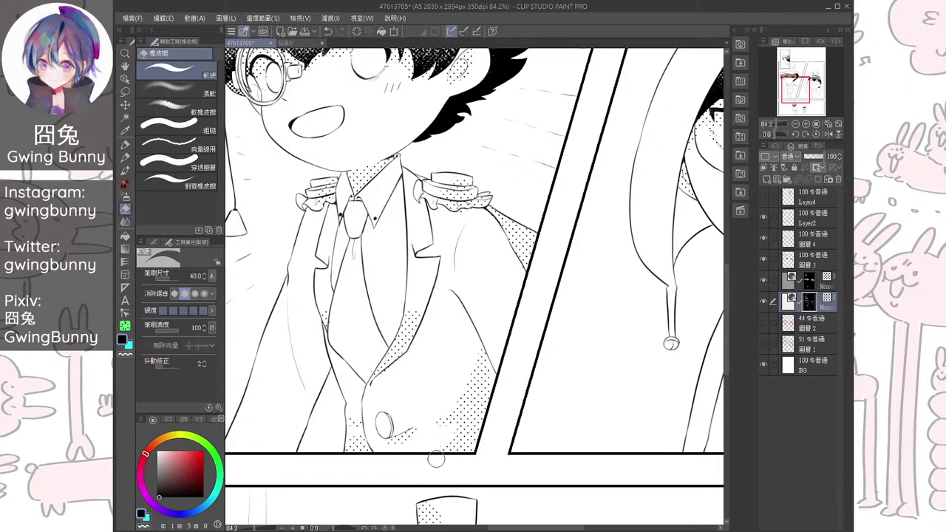
key(ctrl+minus)
drag(382, 469, 366, 530)
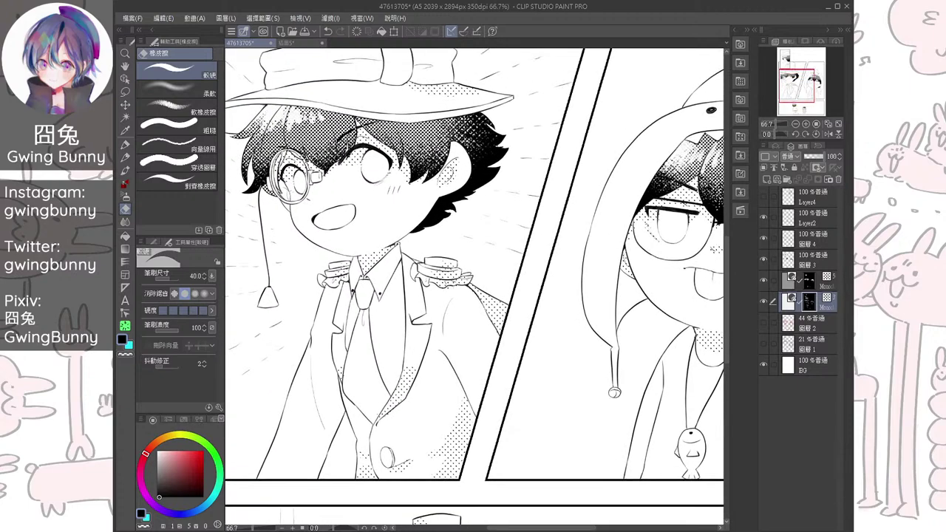
Make the darker halftone layer's mask active and auto-select the hat band in the small first panel, referring to other layers
scroll(526, 288, down, 3)
drag(526, 289, 446, 360)
click(809, 280)
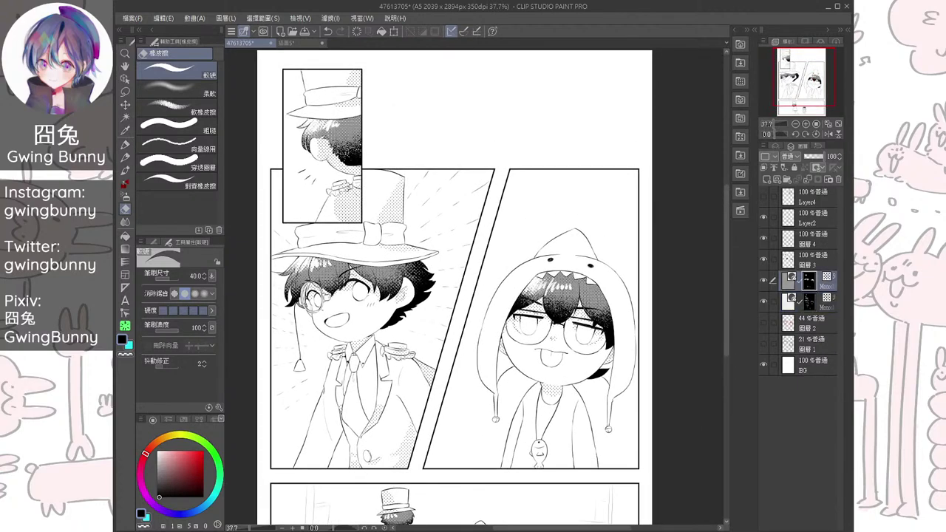
click(125, 117)
click(330, 97)
drag(331, 97, 363, 179)
scroll(403, 183, up, 6)
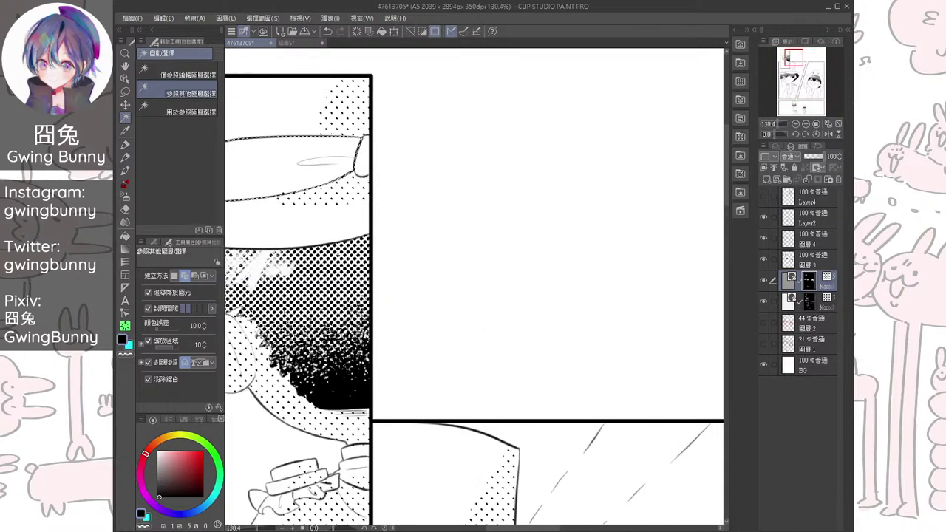
drag(393, 345, 444, 254)
scroll(444, 253, down, 1)
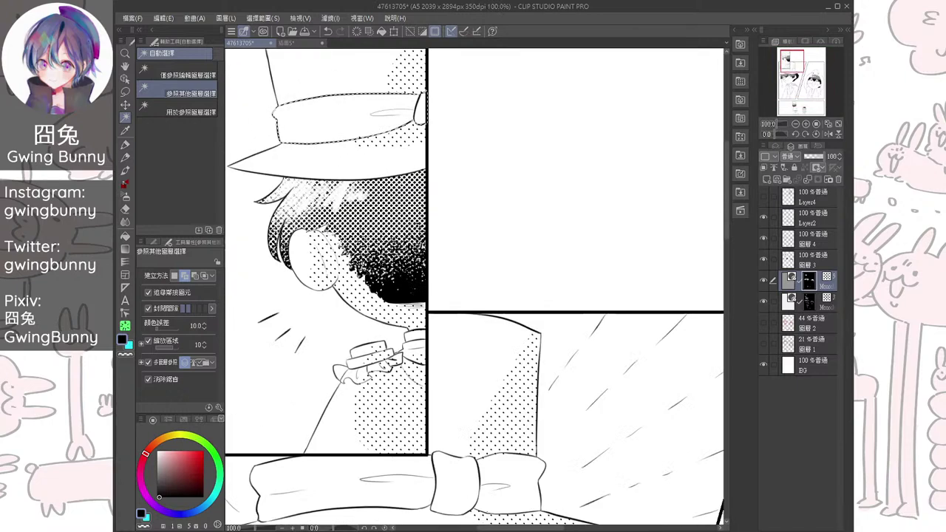
Add the band and knot of the large hatted character's hat to the selection
drag(419, 353, 434, 175)
click(399, 313)
click(470, 306)
Add the large hatted character's collar and shirt-front areas beside the tie to the selection
scroll(474, 287, down, 7)
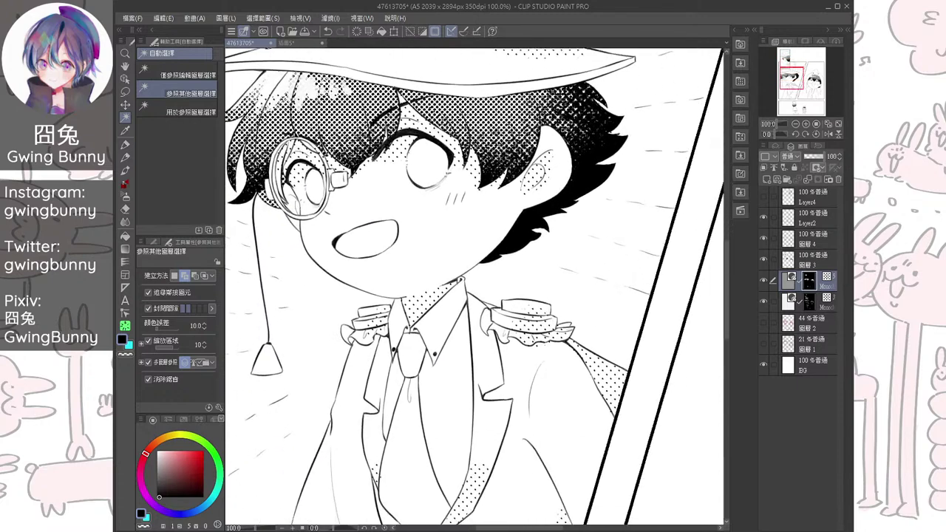
click(442, 319)
click(396, 317)
click(449, 414)
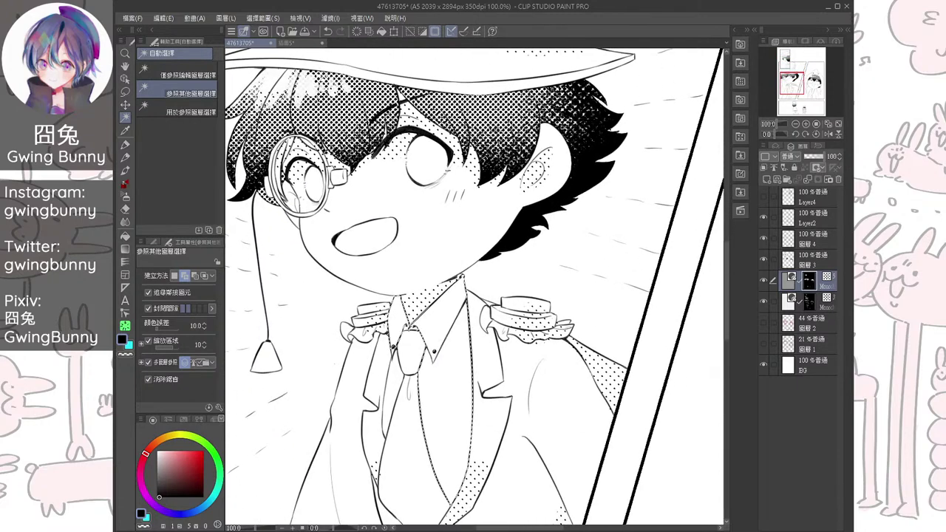
click(394, 375)
Check the selected areas across the page's panels and open the materials library
drag(517, 413, 368, 161)
scroll(474, 287, down, 4)
drag(475, 287, 432, 322)
scroll(474, 287, down, 4)
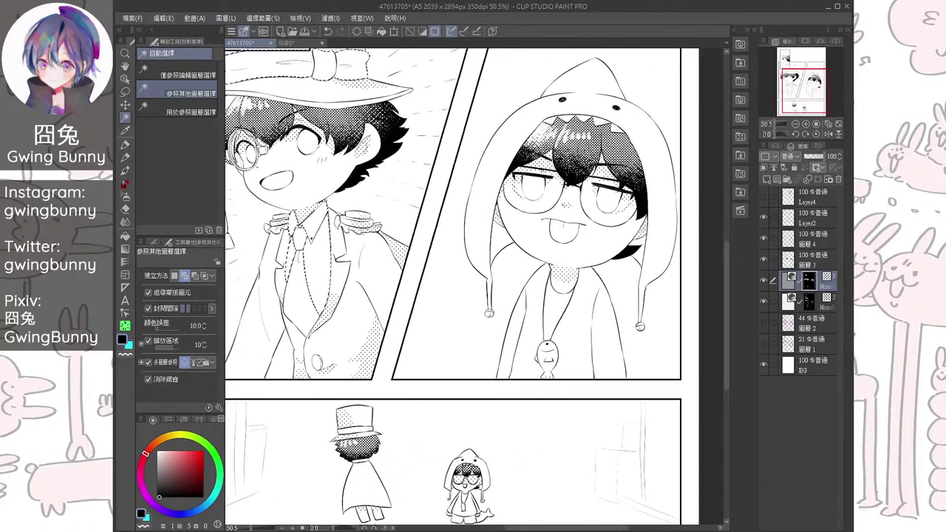
scroll(428, 348, up, 5)
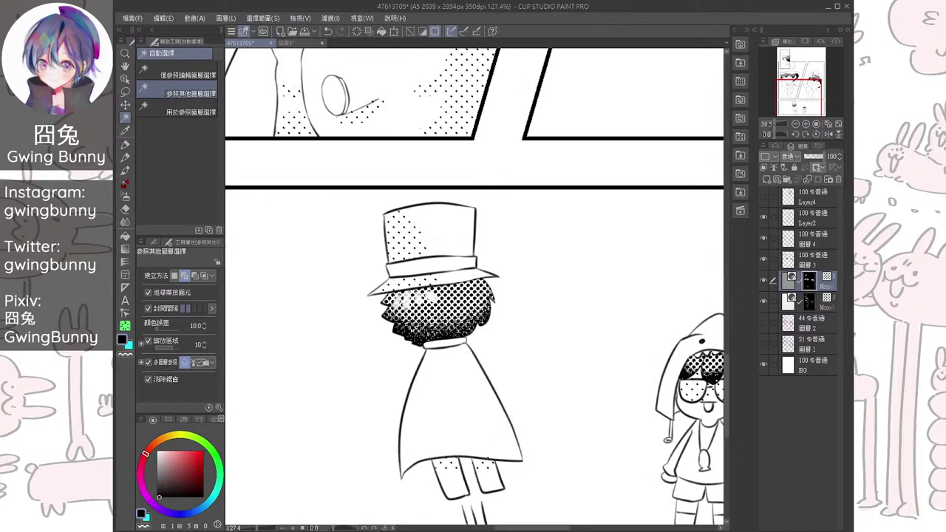
scroll(474, 286, up, 6)
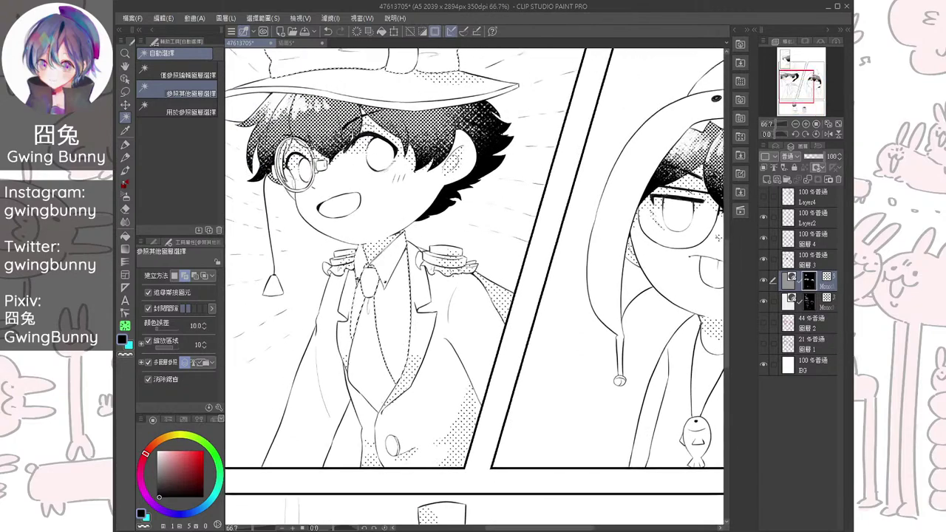
scroll(474, 287, down, 5)
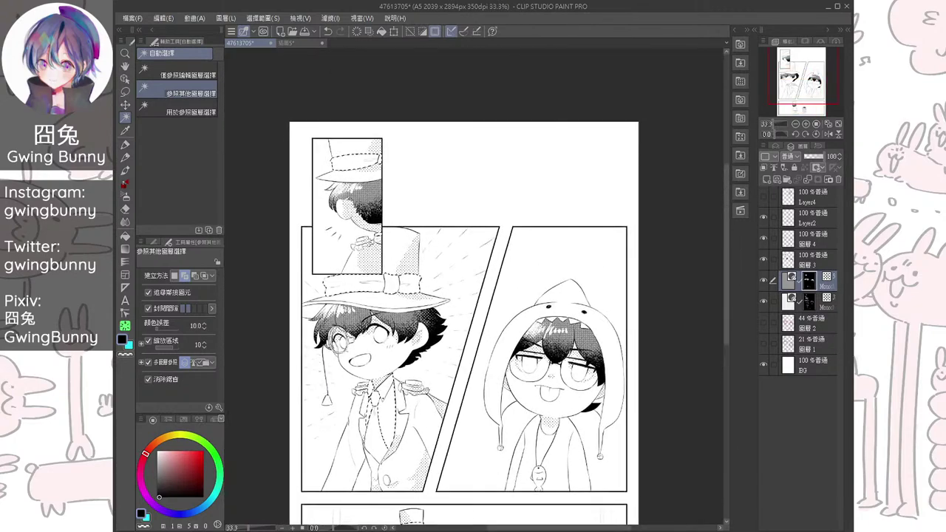
click(731, 30)
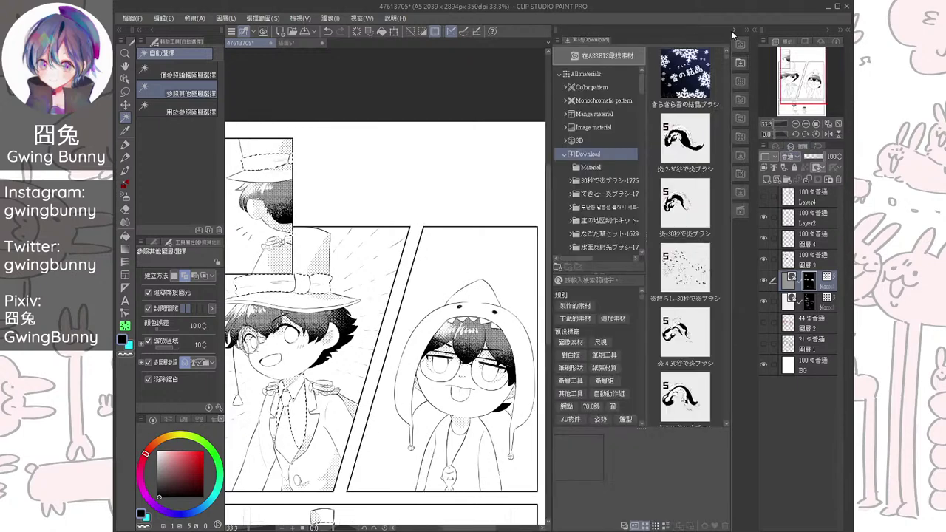
Show the Monochromatic pattern category of the materials library
click(565, 153)
click(589, 129)
click(602, 114)
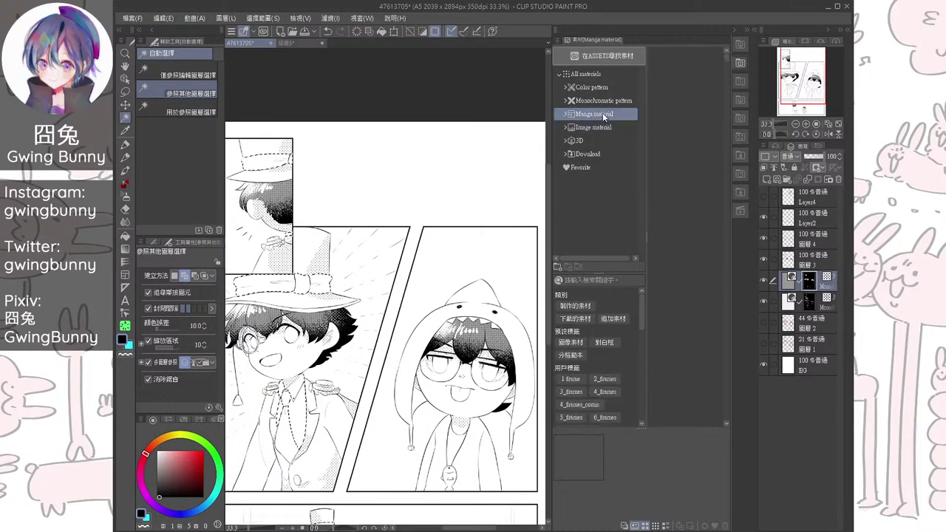
click(617, 101)
click(670, 182)
Find the 50.0-line 15% dot tone and apply it to the selected hat bands, collar and shirt-front areas
scroll(678, 155, down, 15)
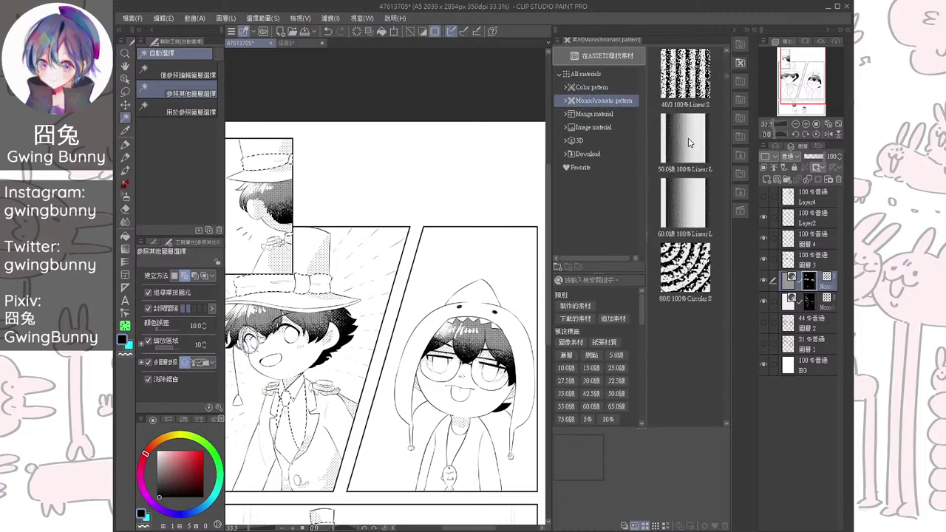
scroll(693, 131, down, 12)
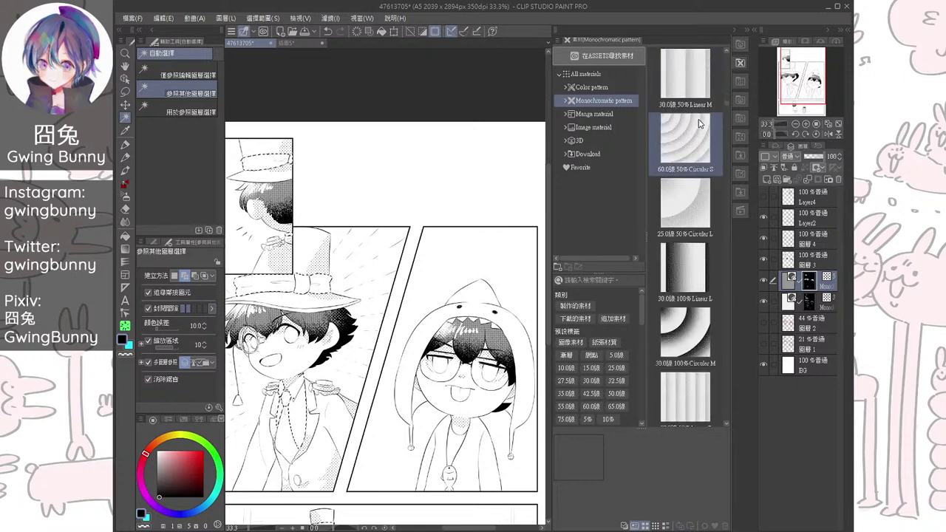
drag(725, 103, 716, 170)
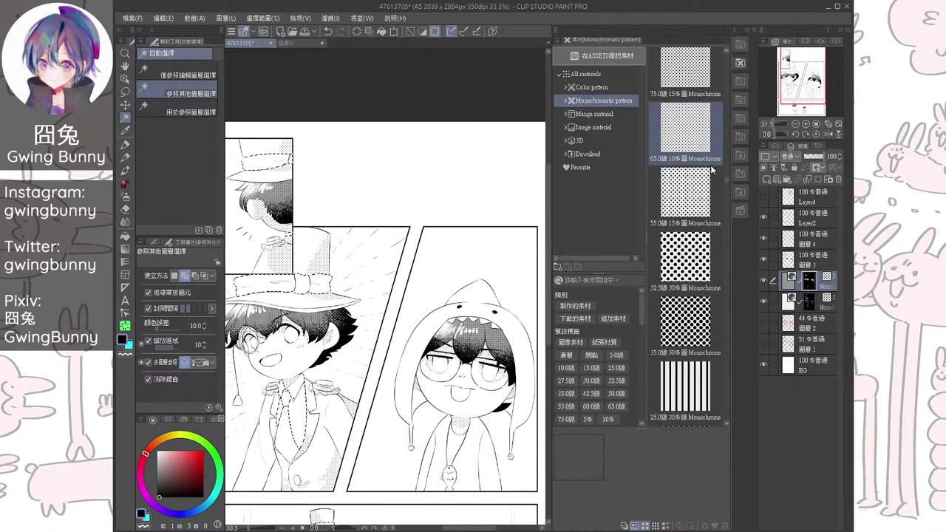
scroll(700, 139, up, 3)
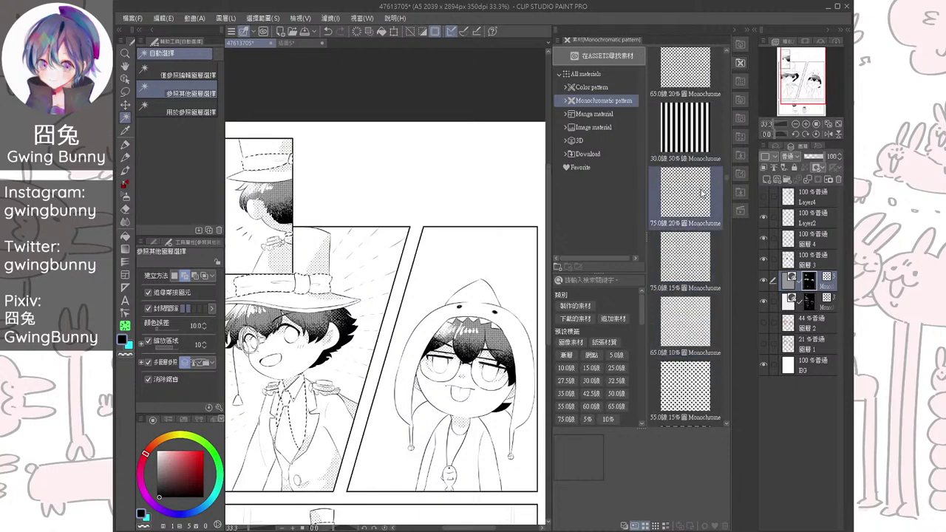
scroll(703, 189, up, 2)
scroll(704, 181, down, 4)
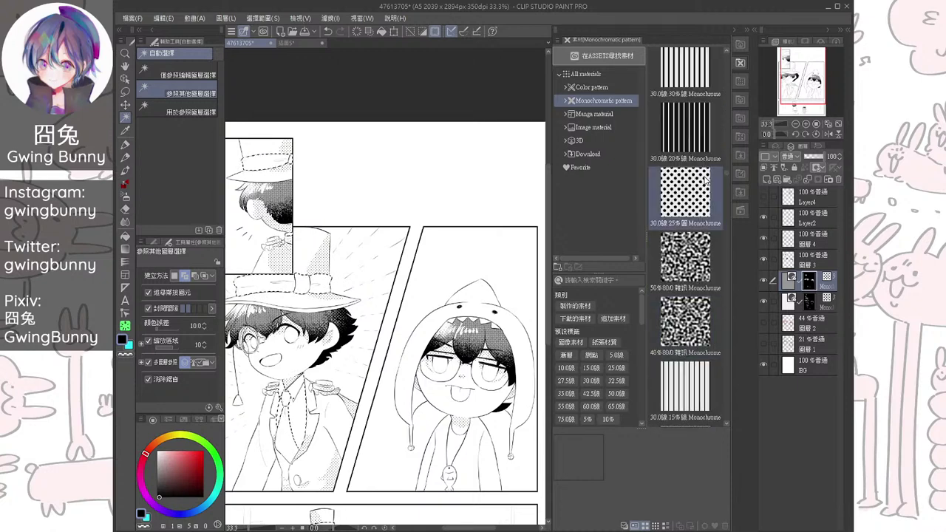
scroll(702, 169, down, 4)
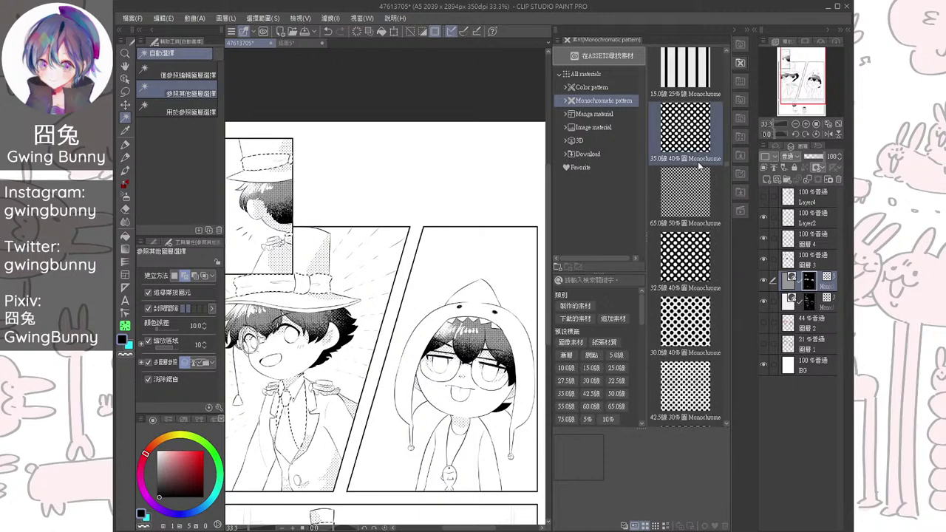
scroll(700, 159, down, 4)
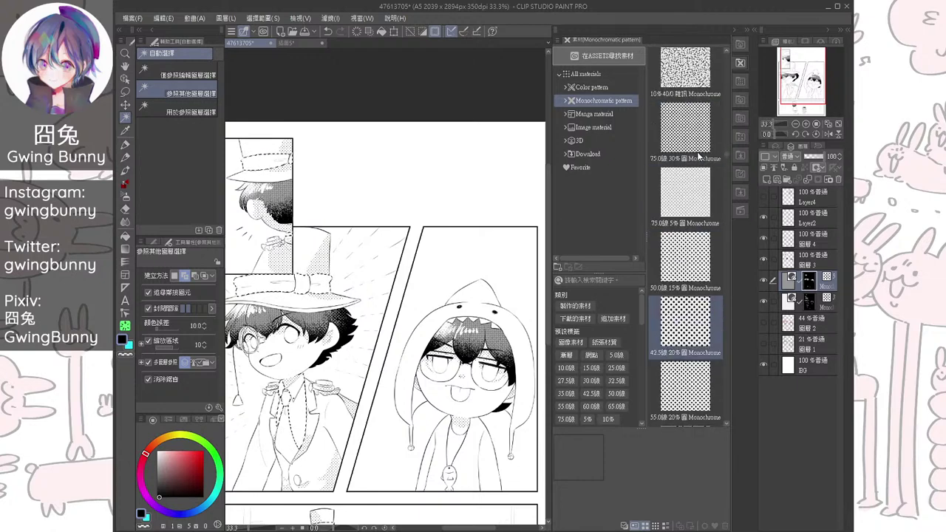
drag(699, 263, 634, 325)
drag(326, 427, 329, 421)
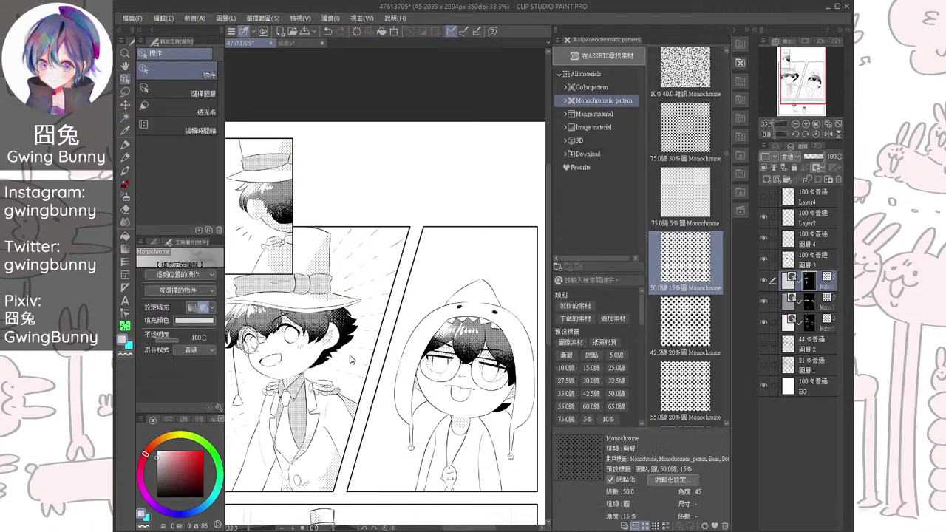
click(737, 31)
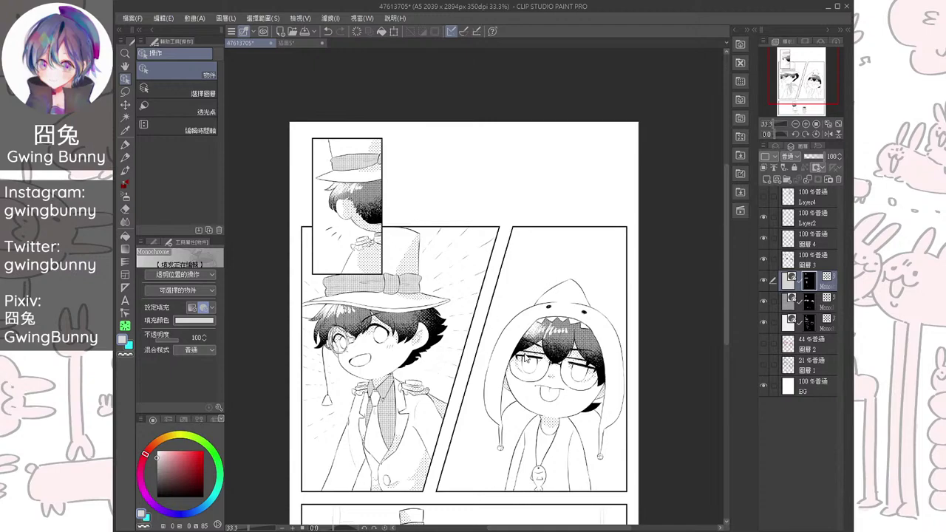
Auto-select the large hatted character's tie and fill it with the 75.0-line 5% dot tone
scroll(353, 384, up, 5)
drag(353, 384, 377, 296)
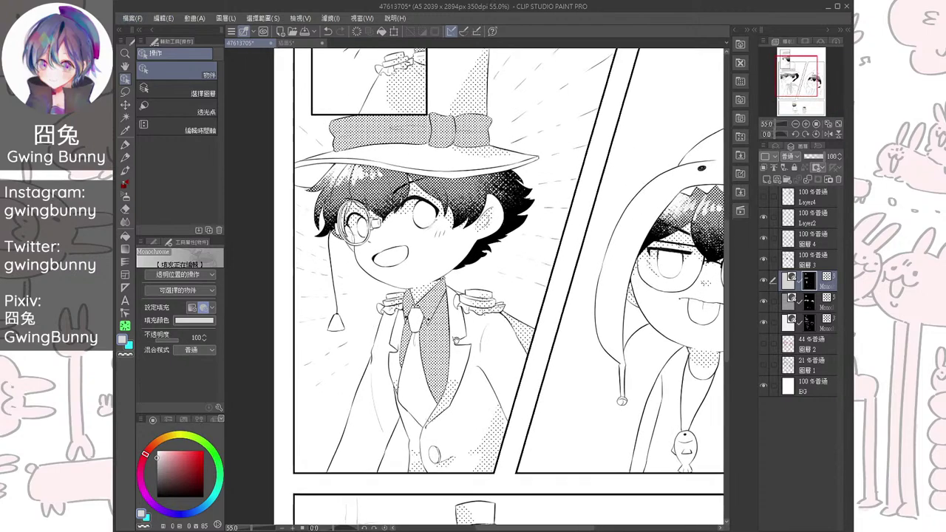
click(125, 116)
click(418, 387)
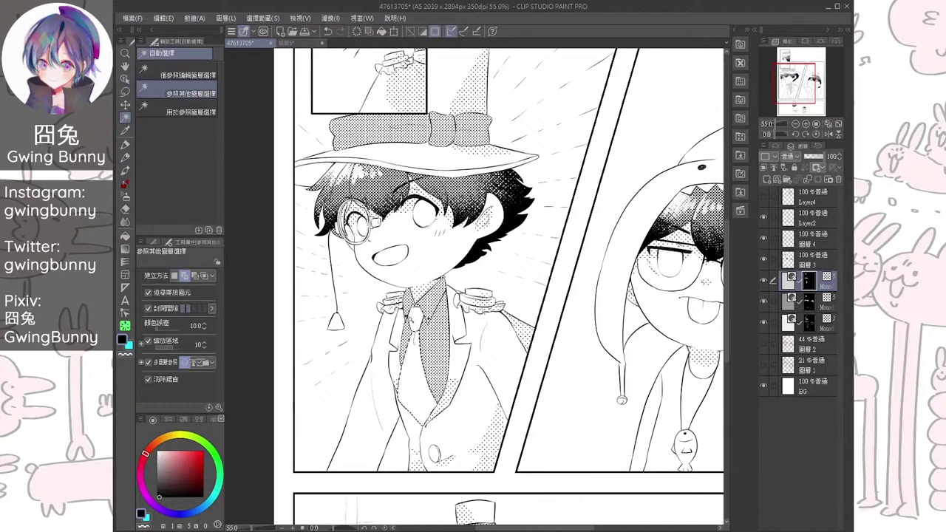
scroll(475, 314, down, 4)
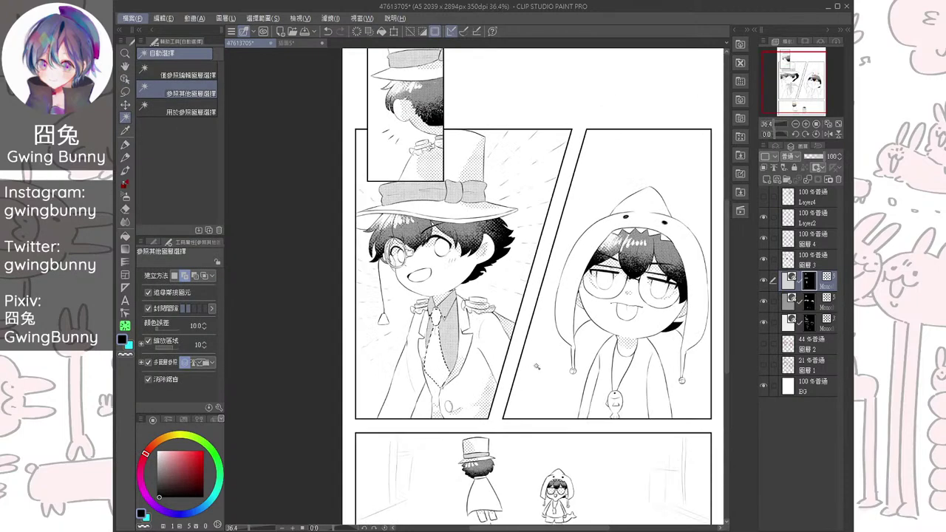
scroll(523, 361, down, 2)
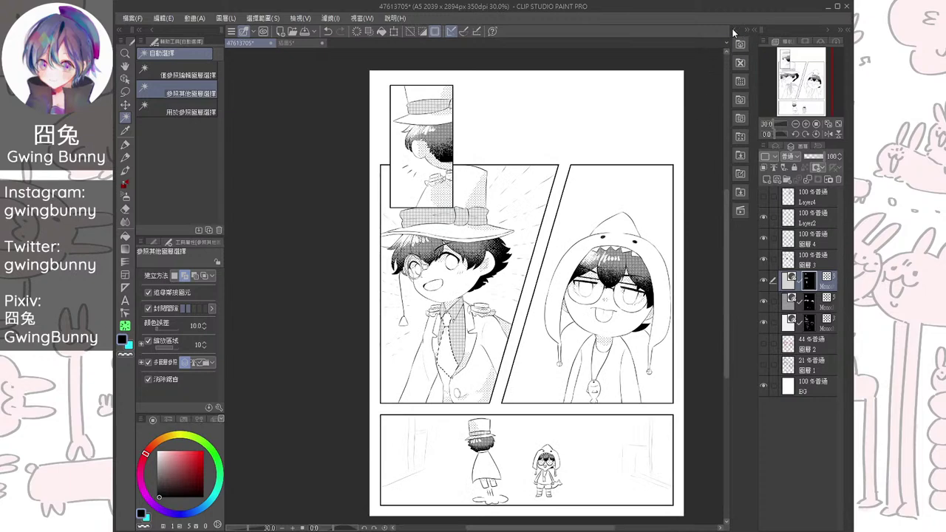
click(739, 62)
drag(683, 201, 384, 352)
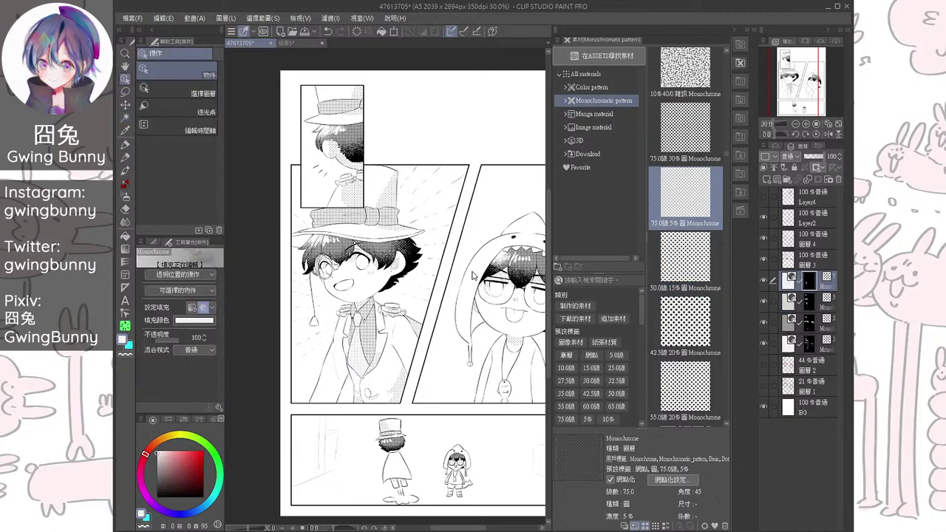
click(734, 26)
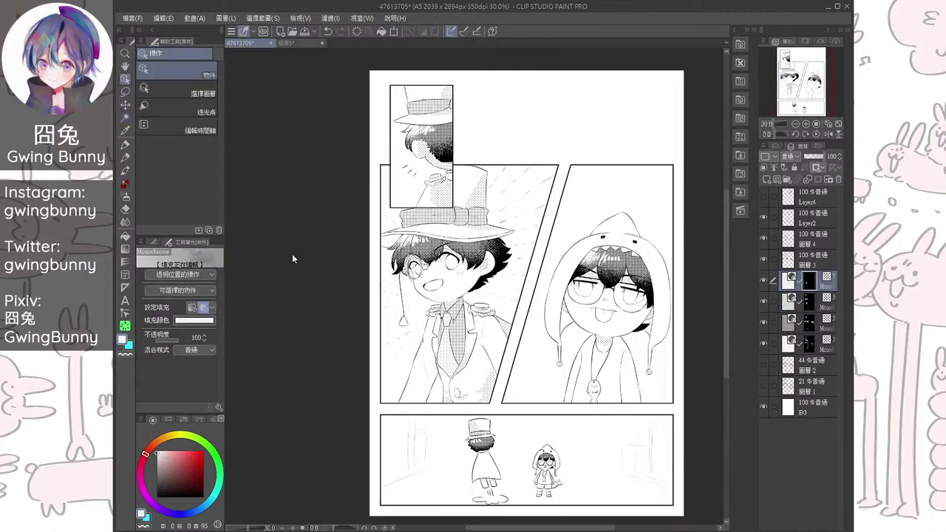
scroll(433, 293, up, 3)
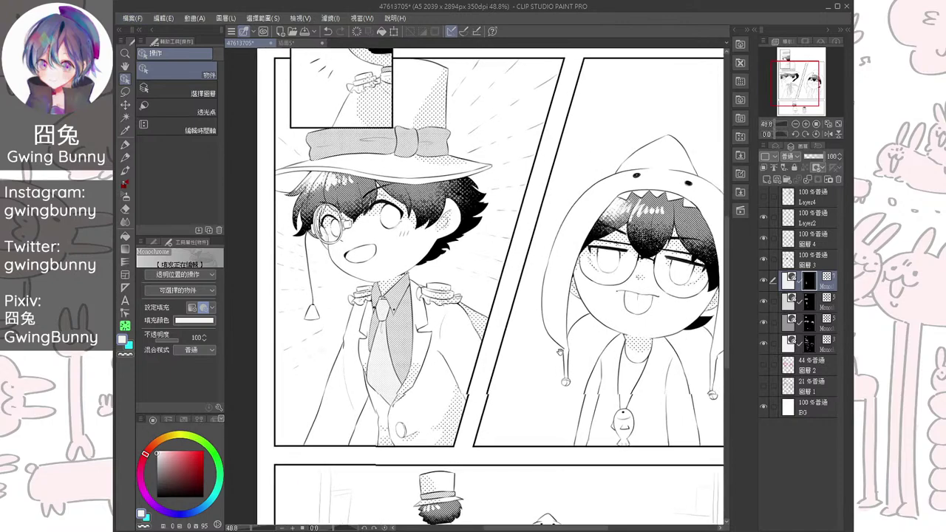
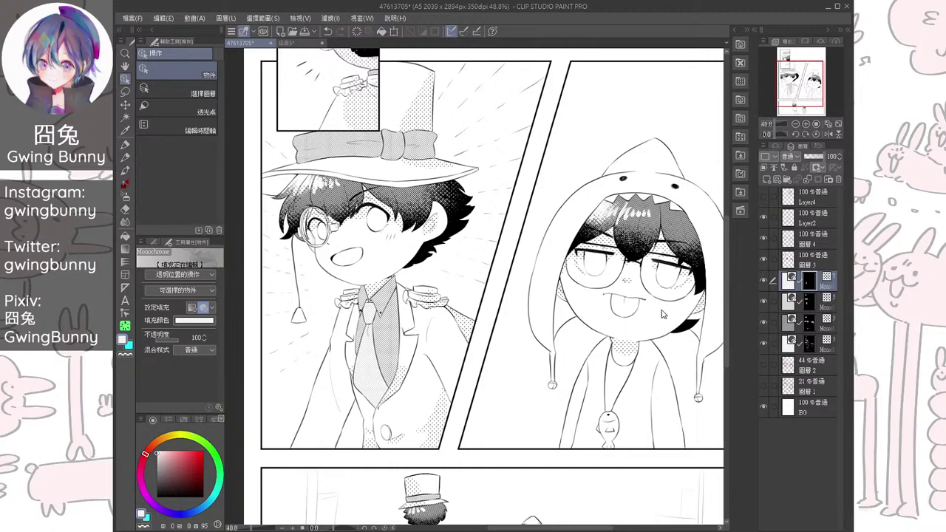
Auto-select the large hatted character's open mouth and the large hooded character's tongue
scroll(664, 311, down, 2)
drag(664, 311, 639, 334)
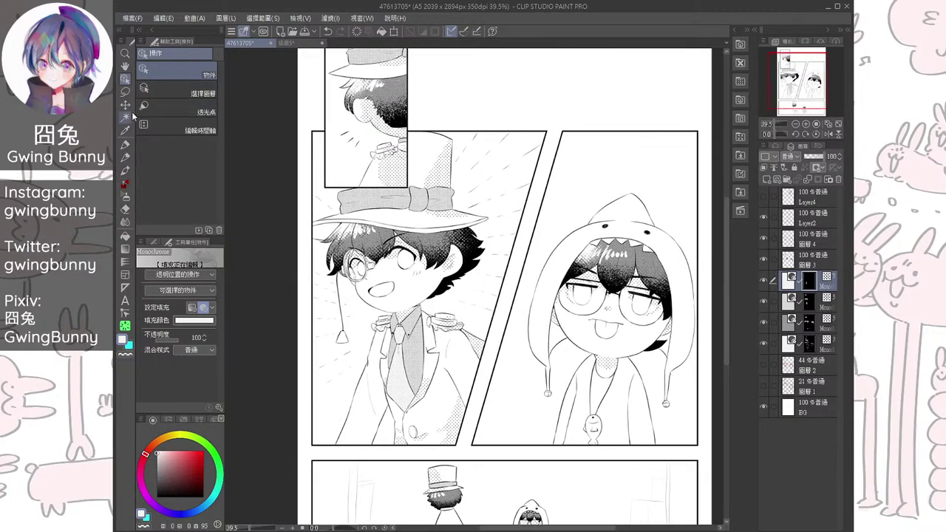
click(125, 116)
click(391, 291)
click(613, 323)
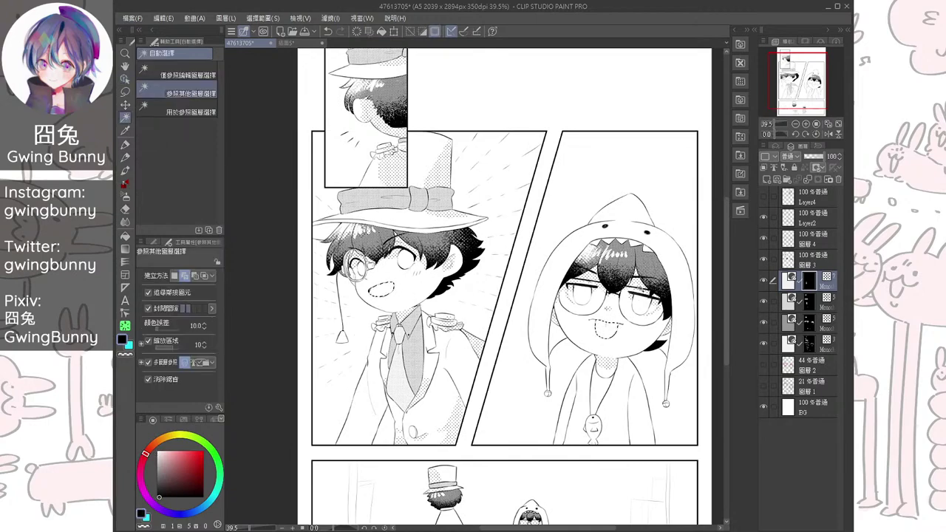
scroll(639, 319, up, 3)
scroll(640, 320, down, 5)
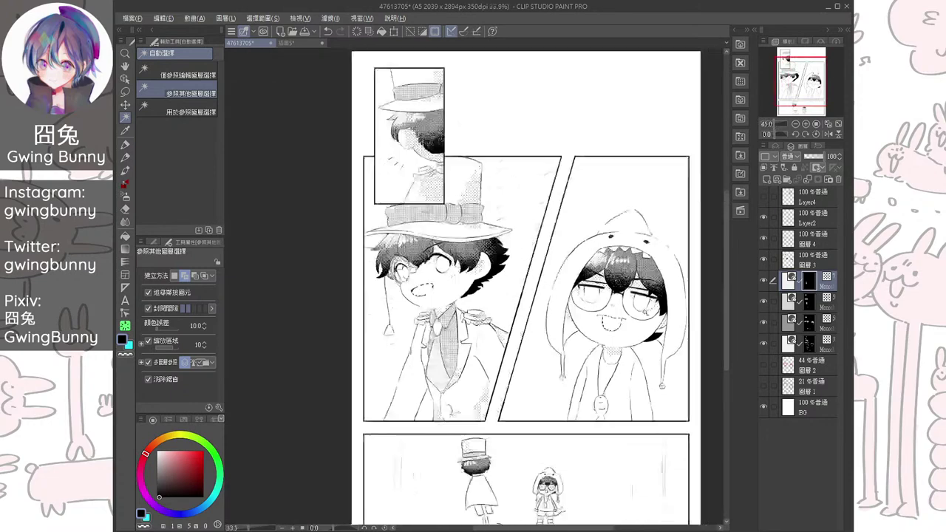
scroll(647, 313, up, 1)
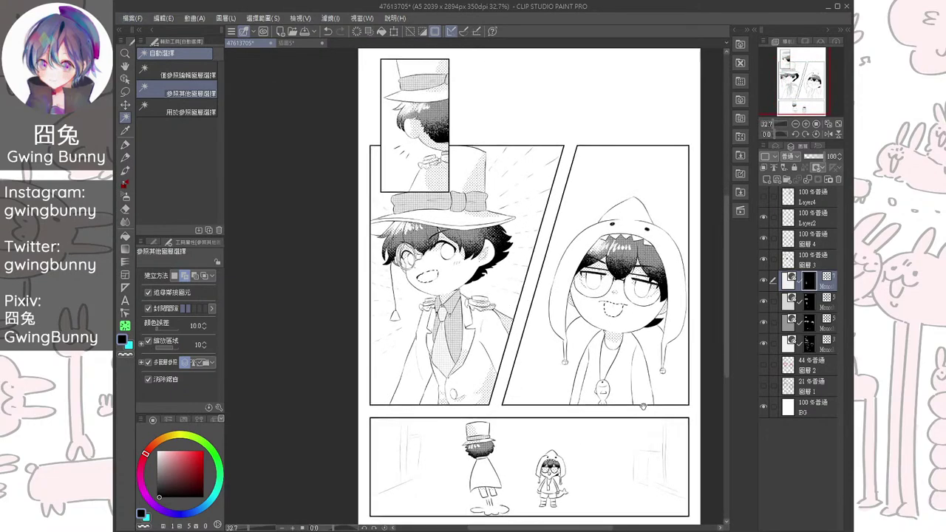
drag(621, 334, 618, 368)
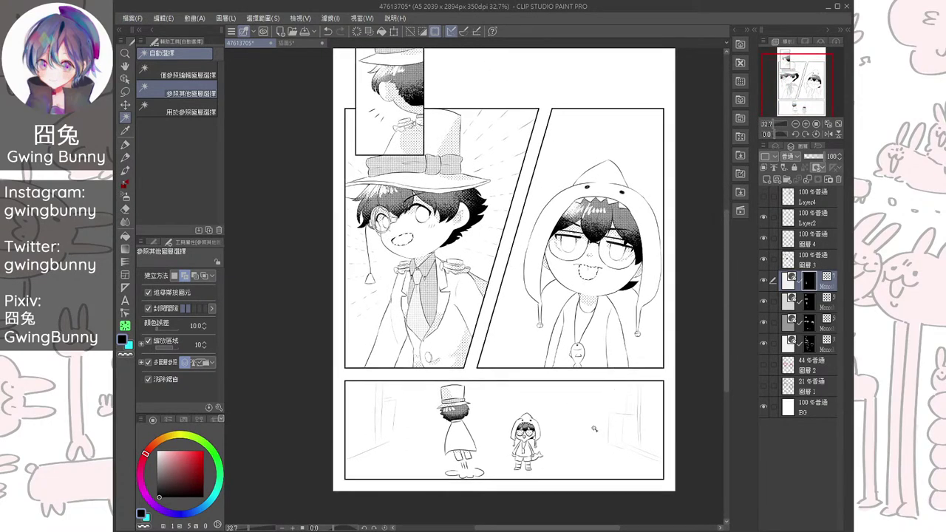
scroll(561, 478, up, 6)
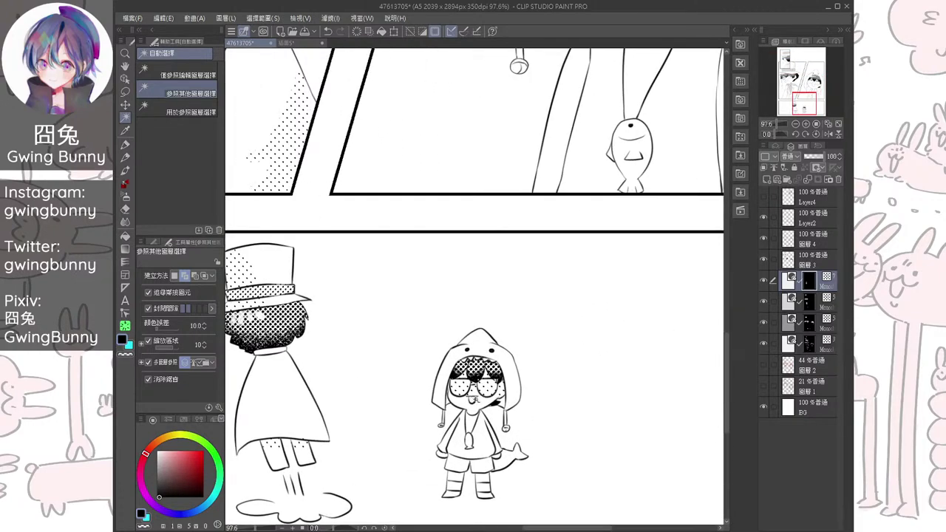
scroll(527, 384, down, 6)
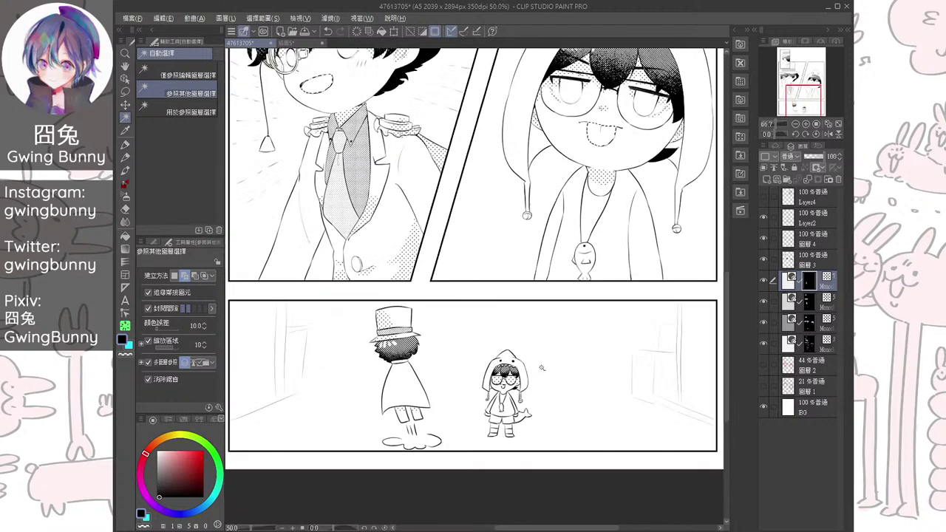
Try the 42.5-line 20% dot tone on the mouth and tongue selection, then undo it
click(736, 33)
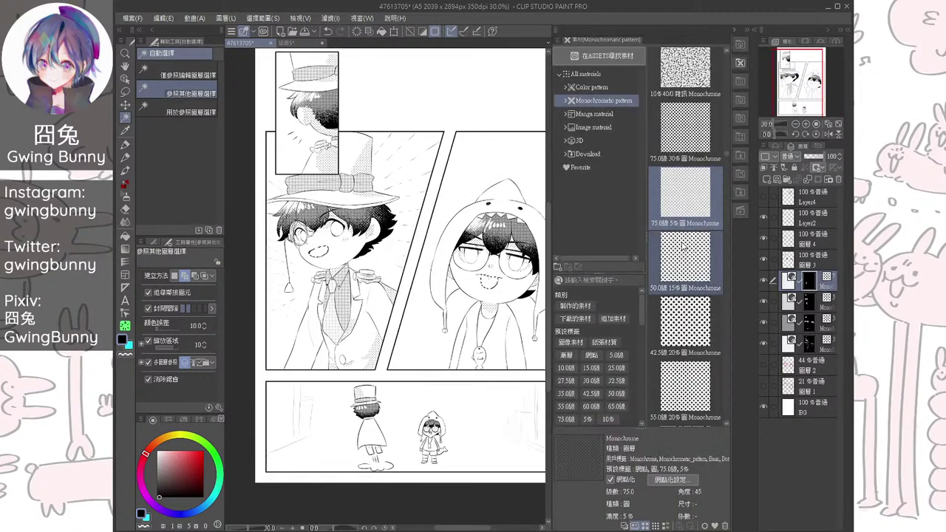
click(686, 282)
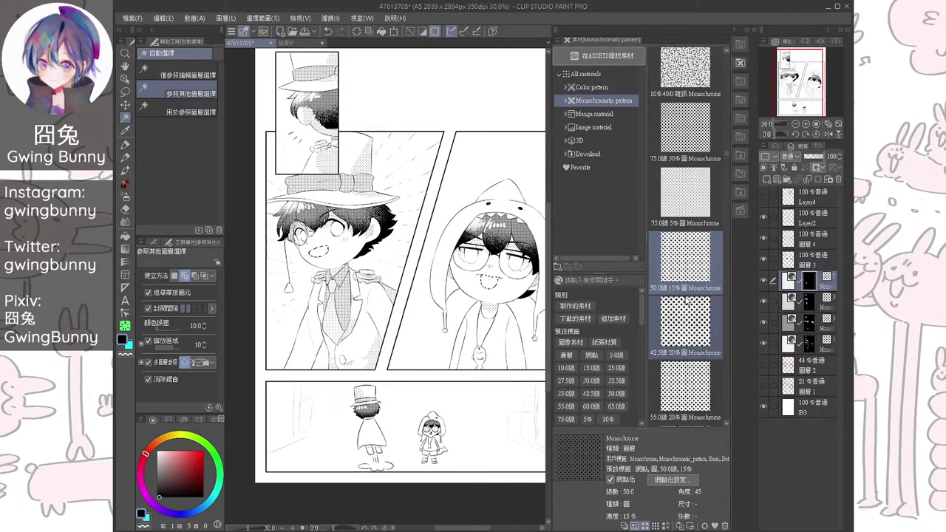
drag(685, 316, 480, 319)
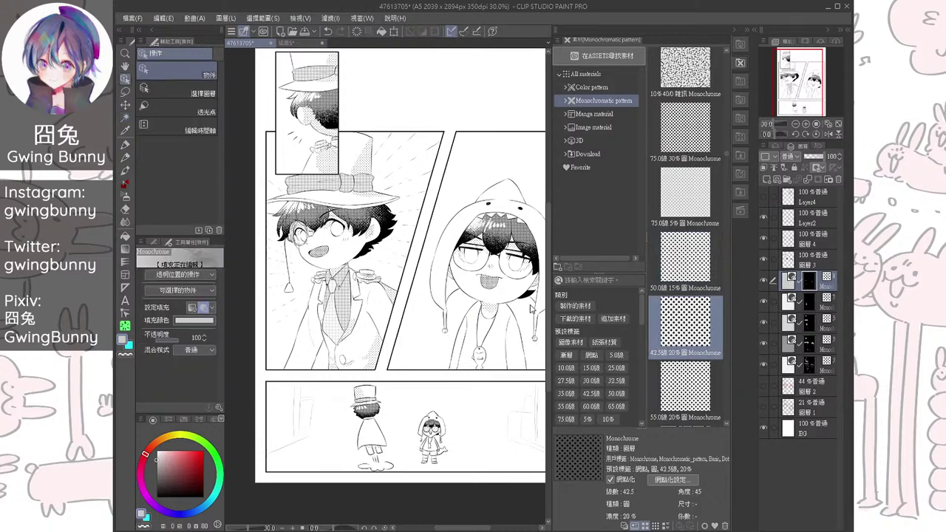
key(ctrl+z)
Fill the selected mouth and tongue with the 75.0-line 5% dot tone
scroll(727, 296, up, 4)
scroll(726, 296, down, 3)
drag(698, 316, 469, 310)
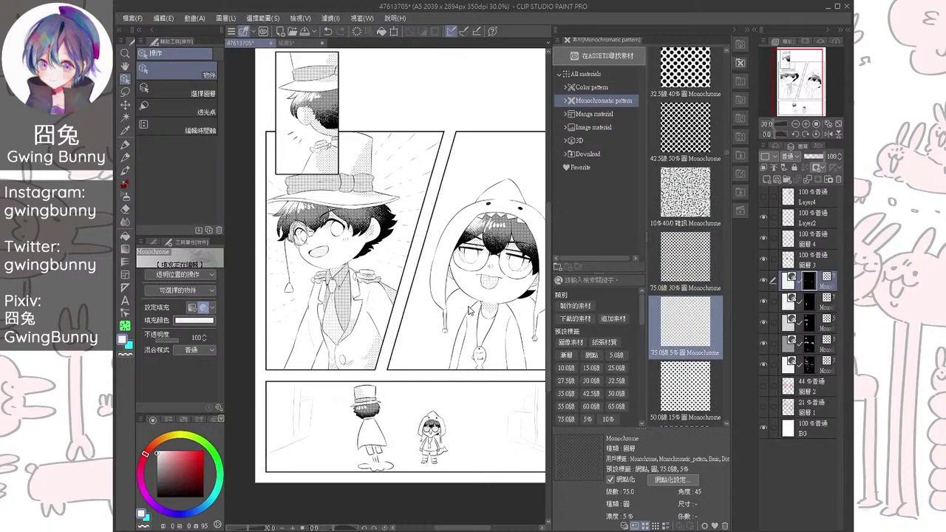
click(734, 33)
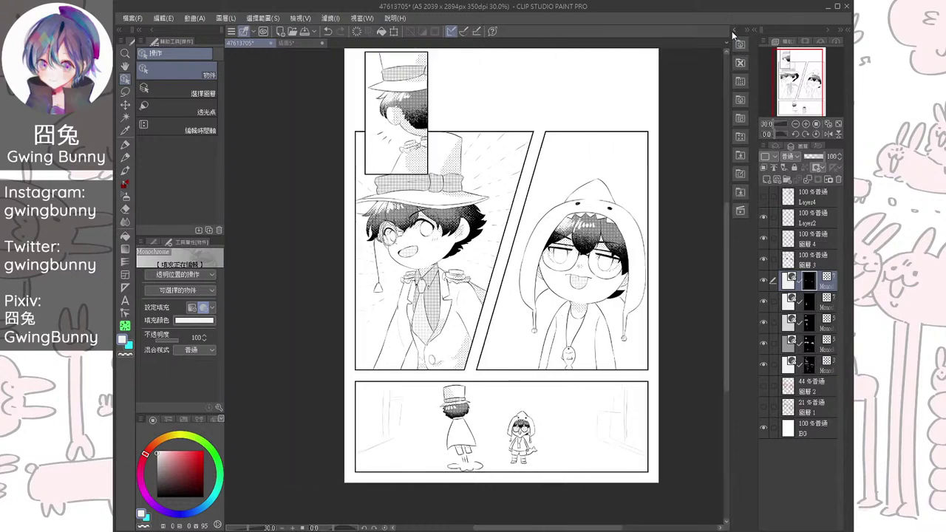
scroll(443, 316, up, 5)
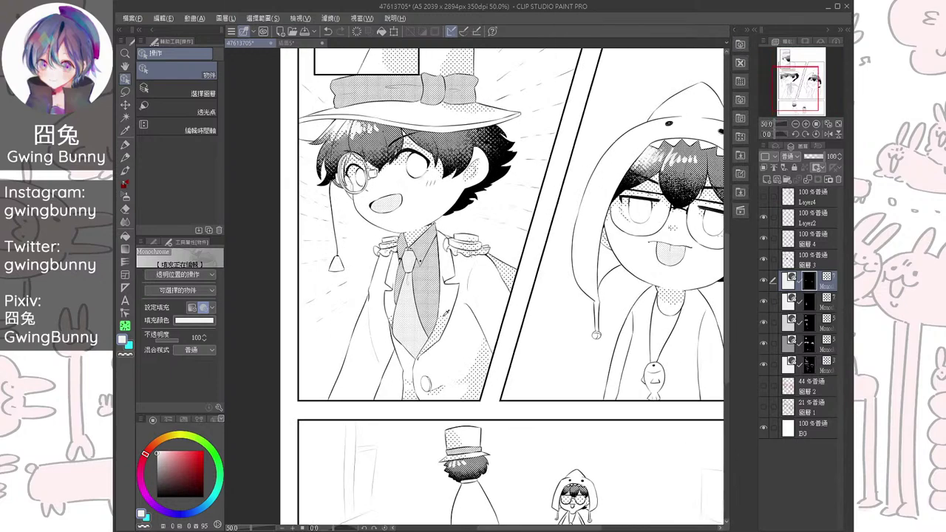
Remove the tone layer that shades the hatted character's mouth and the hooded character's tongue
scroll(452, 301, down, 4)
key(alt)
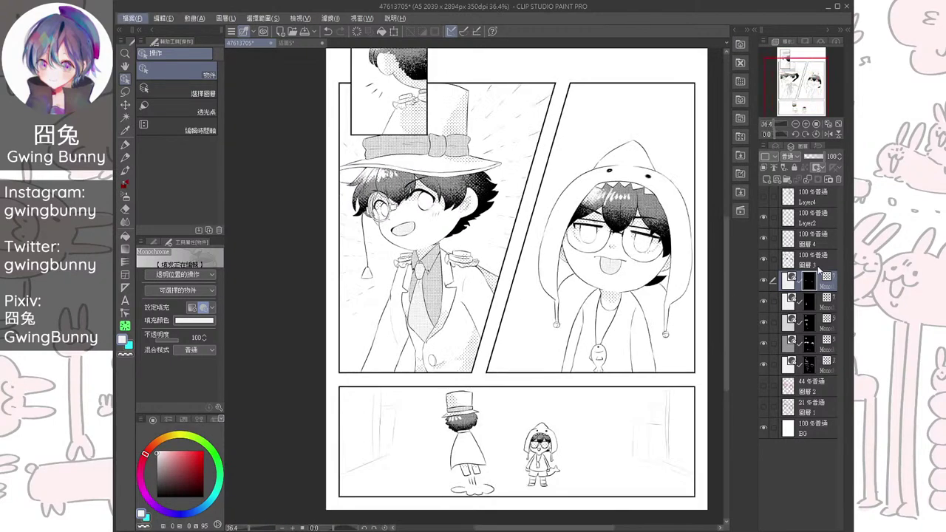
key(alt)
click(791, 280)
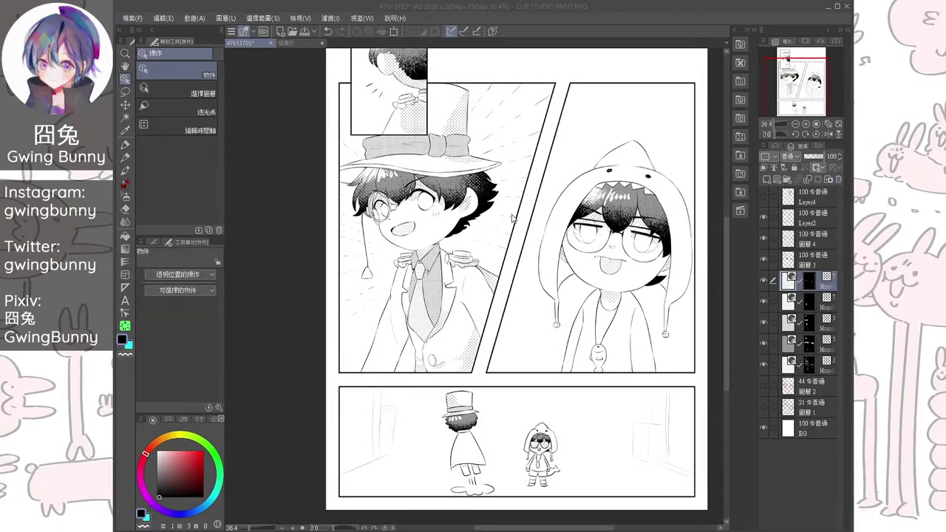
click(468, 208)
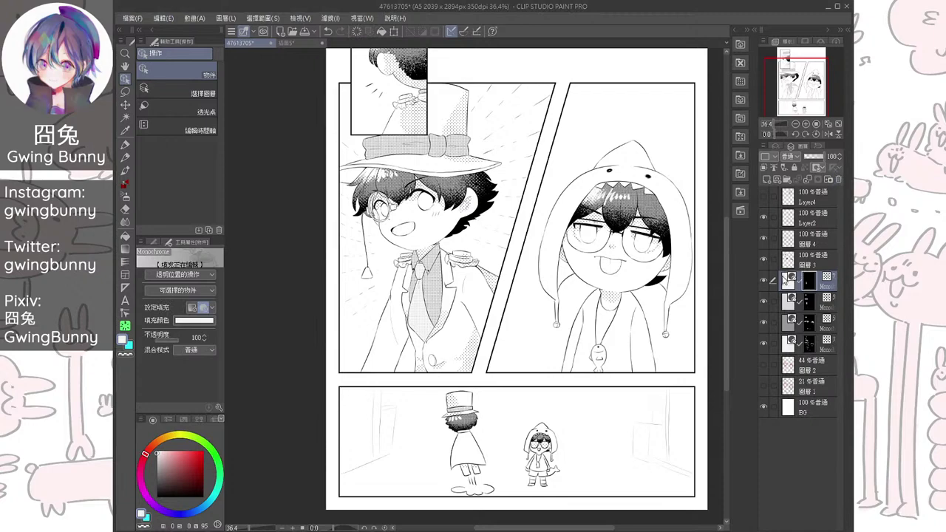
scroll(422, 285, up, 4)
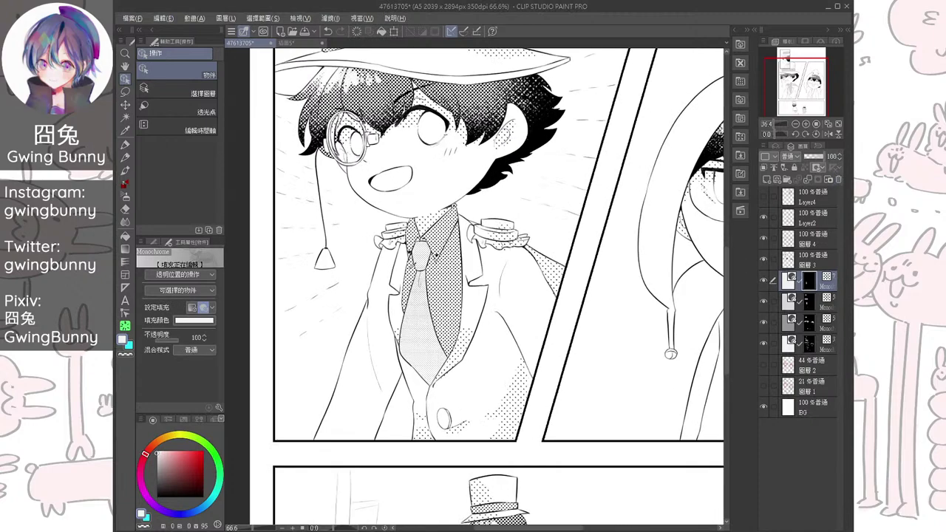
Auto-select the large hatted character's open mouth and the large hooded character's tongue, and check the small characters for matching areas
click(127, 118)
click(392, 135)
scroll(491, 201, down, 2)
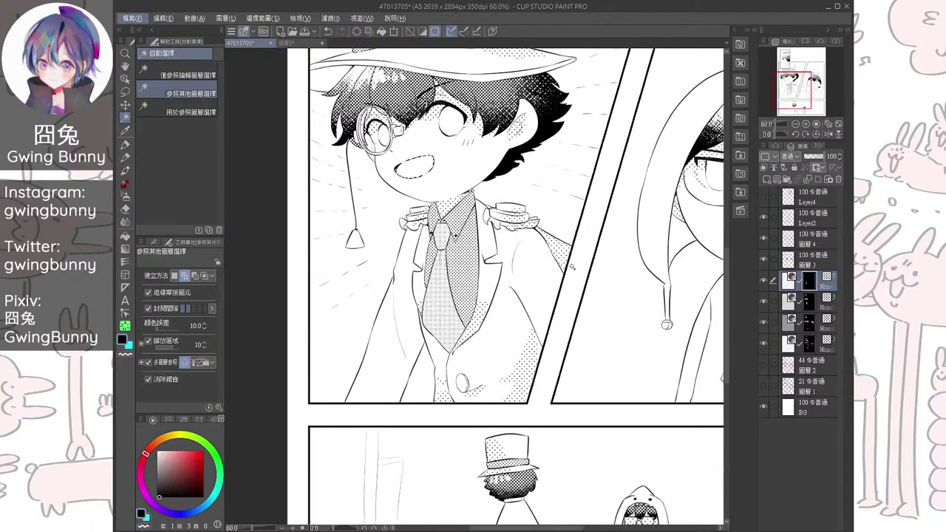
drag(618, 255, 417, 335)
drag(459, 470, 530, 180)
scroll(510, 314, up, 2)
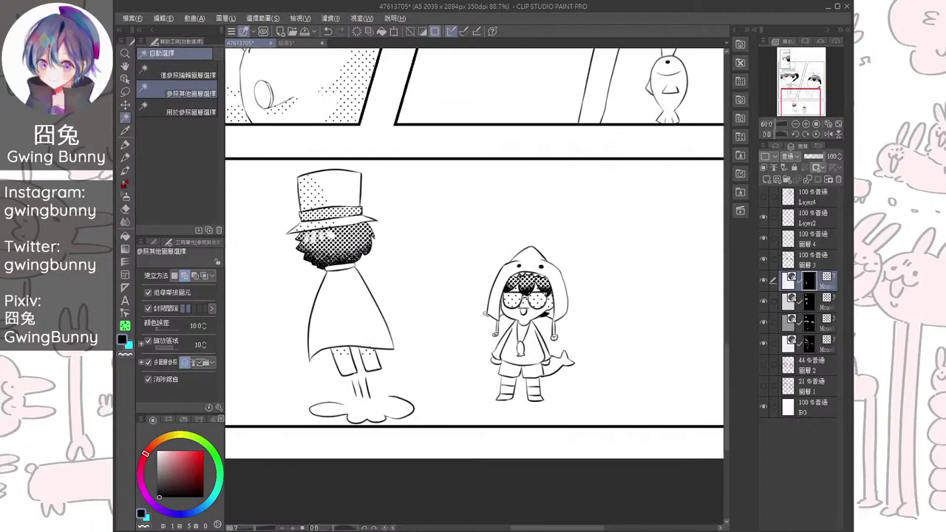
scroll(513, 302, up, 3)
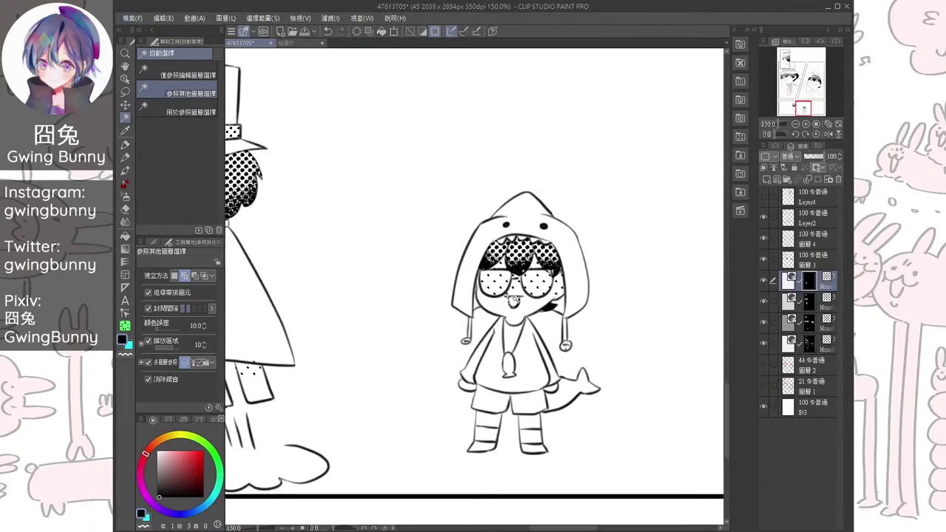
scroll(514, 302, down, 4)
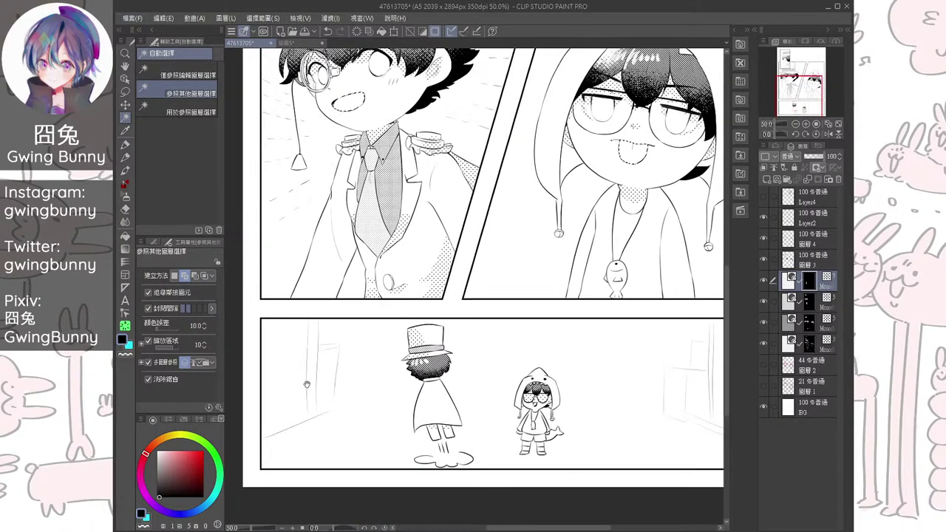
Fill the mouth and tongue selection with white on the topmost tone layer's mask to tone both areas, then deselect
drag(177, 458, 143, 431)
click(382, 32)
scroll(525, 194, down, 1)
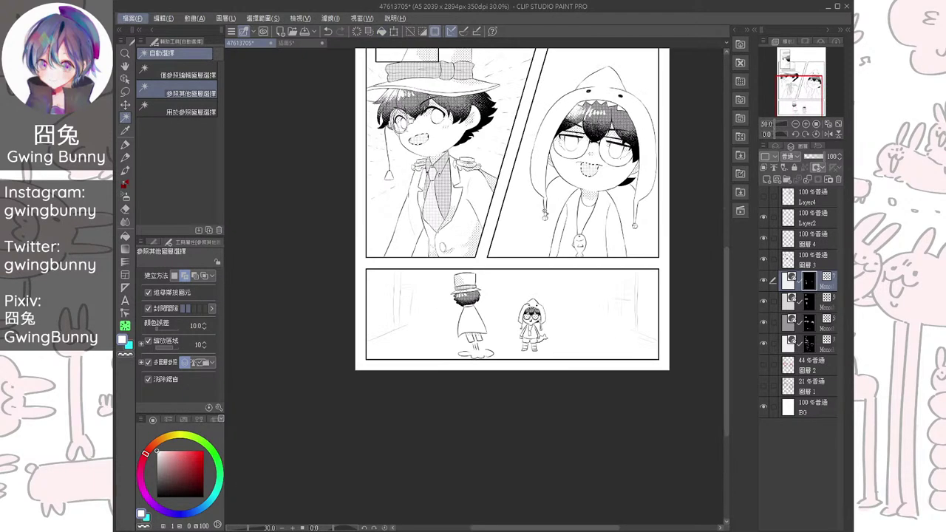
drag(531, 154, 500, 208)
key(m)
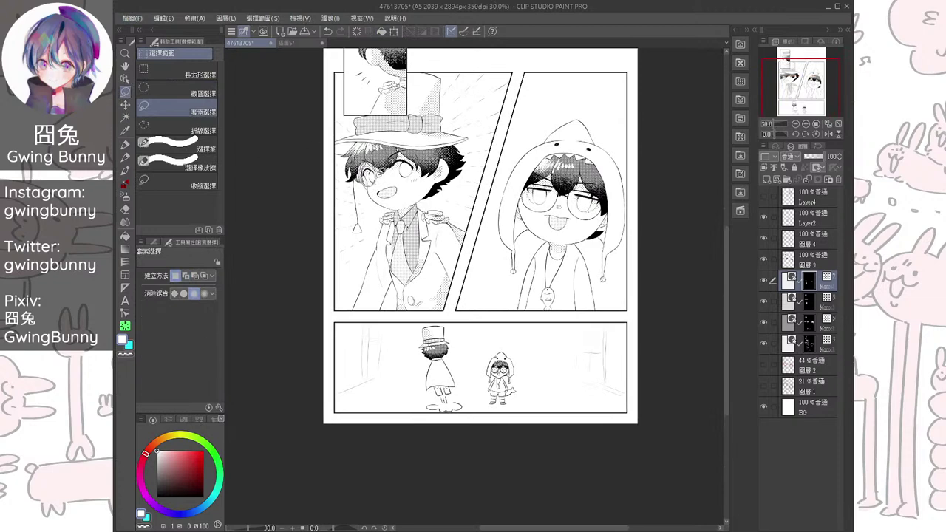
drag(432, 205, 430, 236)
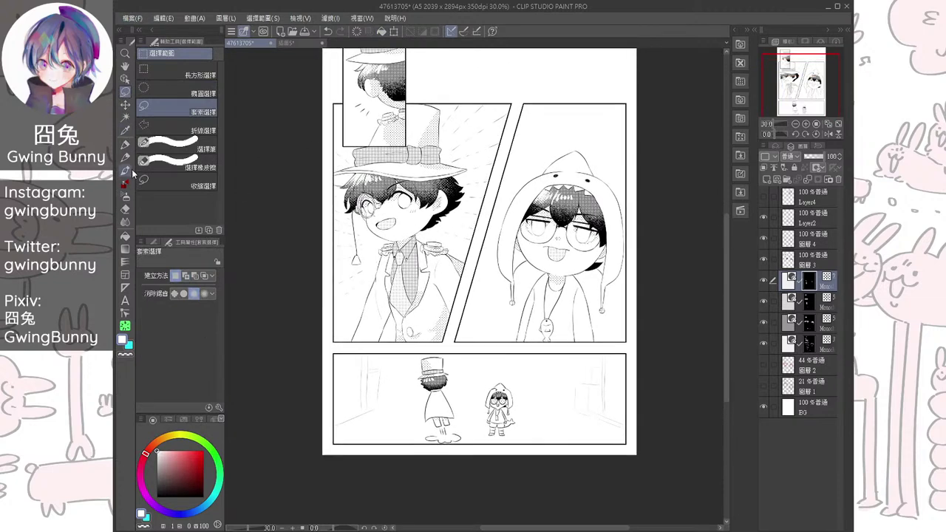
Auto-select the triangular pendant hanging from the monocle and fill it white on the same tone layer's mask
click(125, 116)
scroll(431, 269, up, 4)
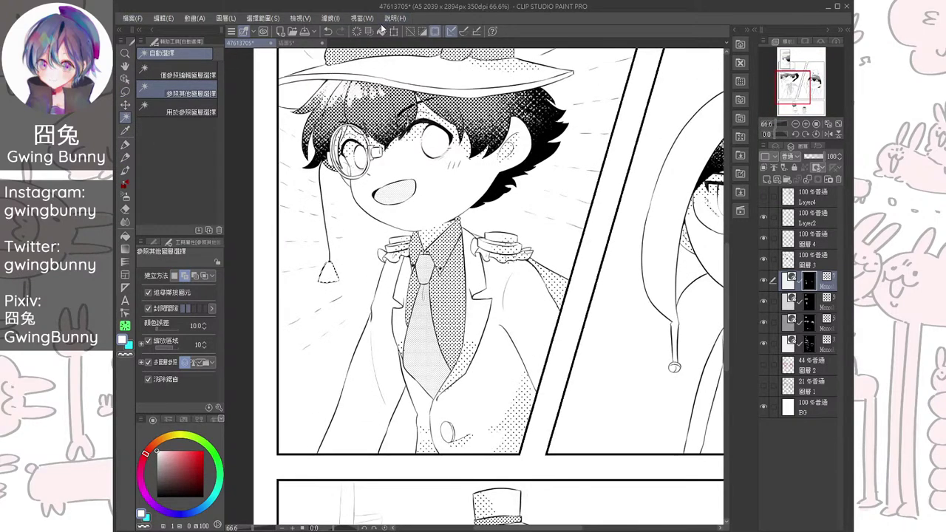
scroll(305, 229, down, 2)
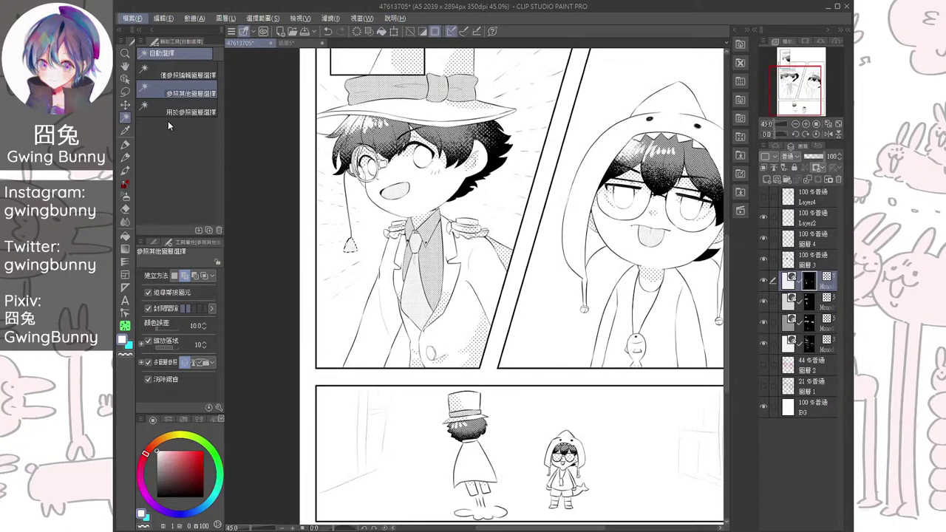
click(125, 91)
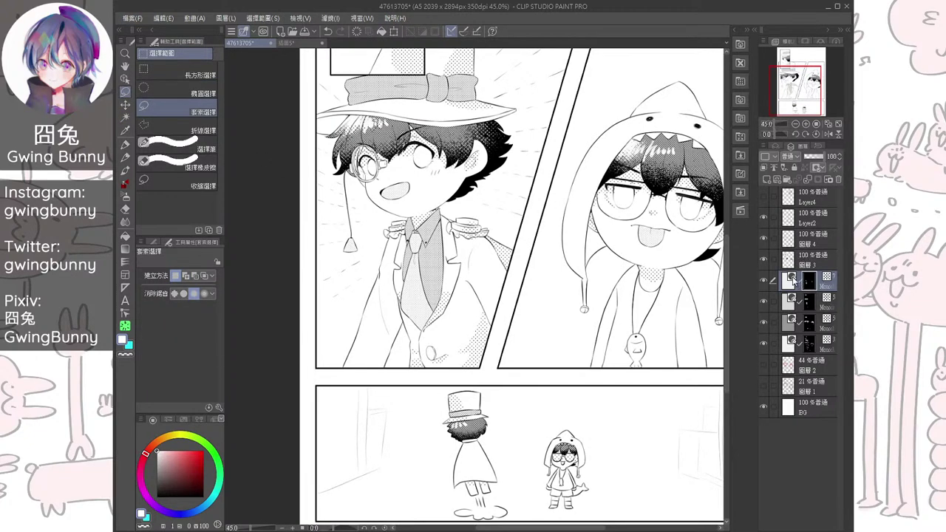
Try to carve a design out of the pendant's tone with a size 5.0 marker and the hard eraser at 7.0
click(126, 145)
scroll(358, 208, up, 2)
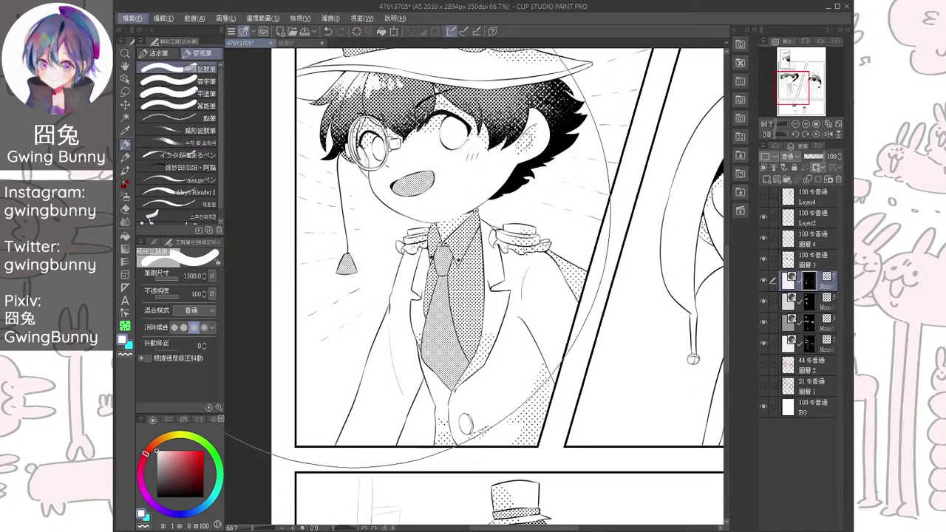
key(bracketleft)
key(bracketleft)
key(bracketleft)
key(bracketleft)
key(bracketleft)
key(bracketleft)
key(bracketleft)
key(bracketleft)
key(bracketleft)
key(bracketleft)
key(bracketleft)
key(bracketleft)
key(bracketleft)
key(bracketleft)
key(bracketleft)
key(bracketleft)
key(bracketleft)
key(bracketleft)
key(bracketleft)
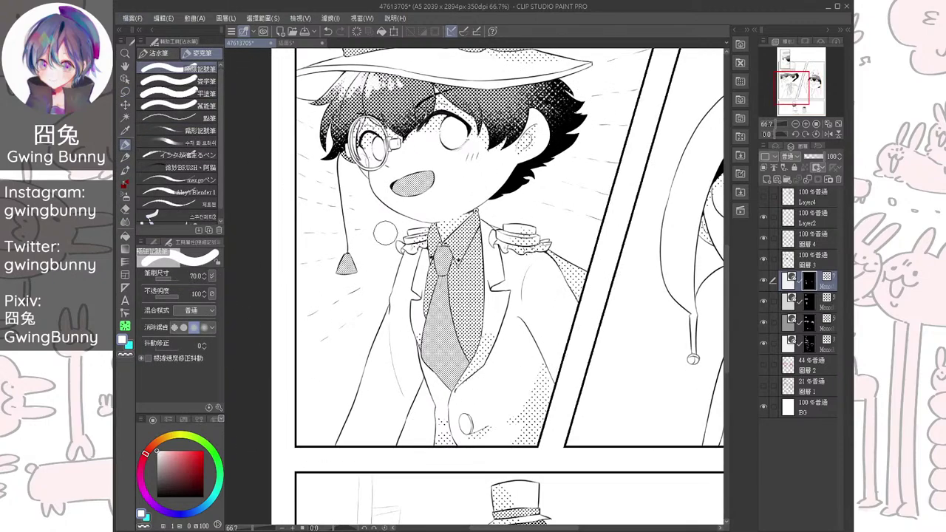
key(bracketleft)
key(bracketleft)
key(bracketleft)
key(bracketleft)
key(bracketleft)
scroll(369, 251, up, 5)
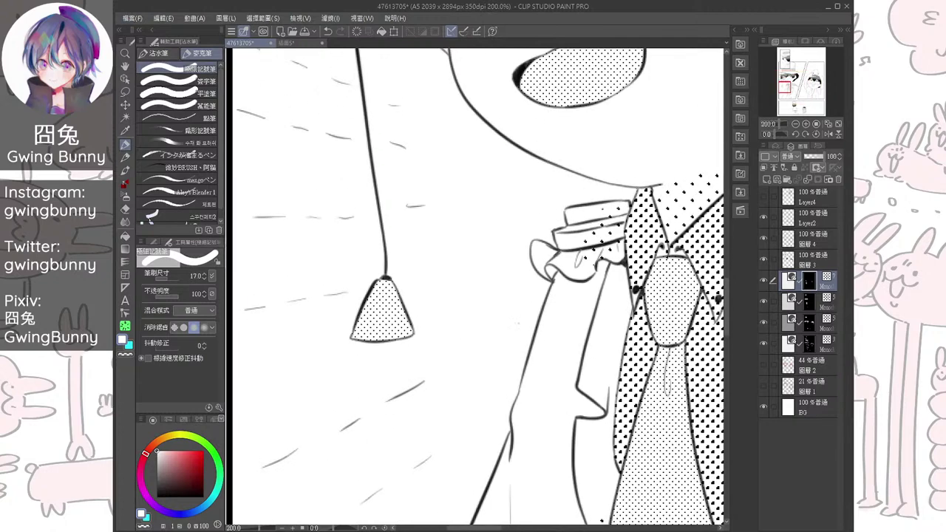
key(bracketleft)
key(bracketleft)
key(bracketleft)
key(bracketleft)
key(bracketleft)
key(bracketleft)
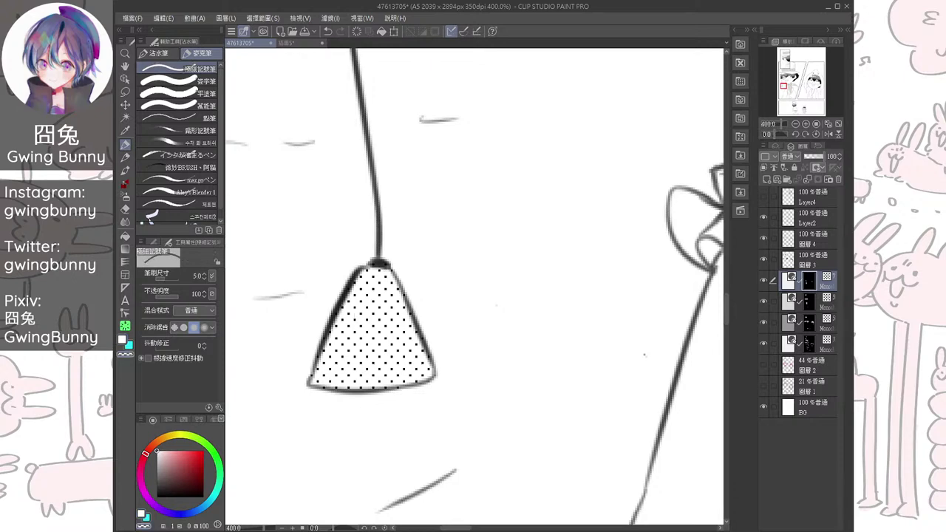
key(x)
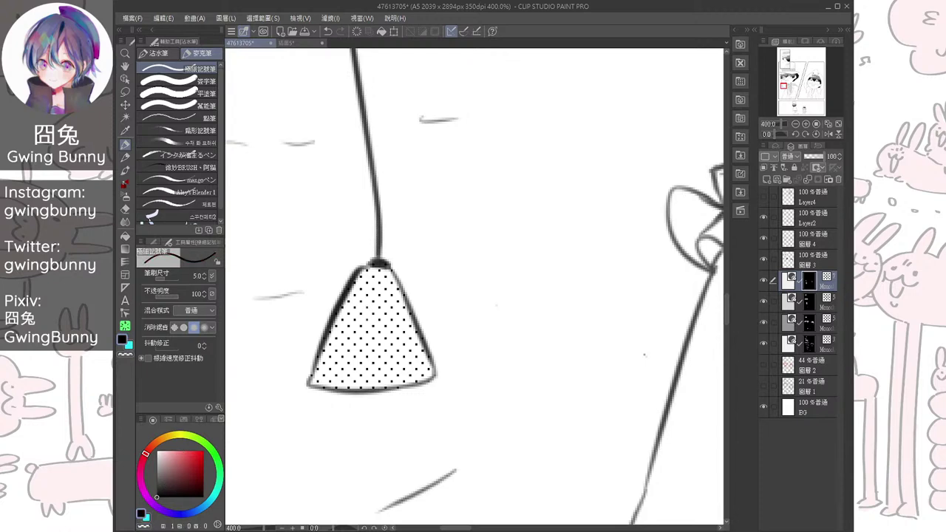
key(e)
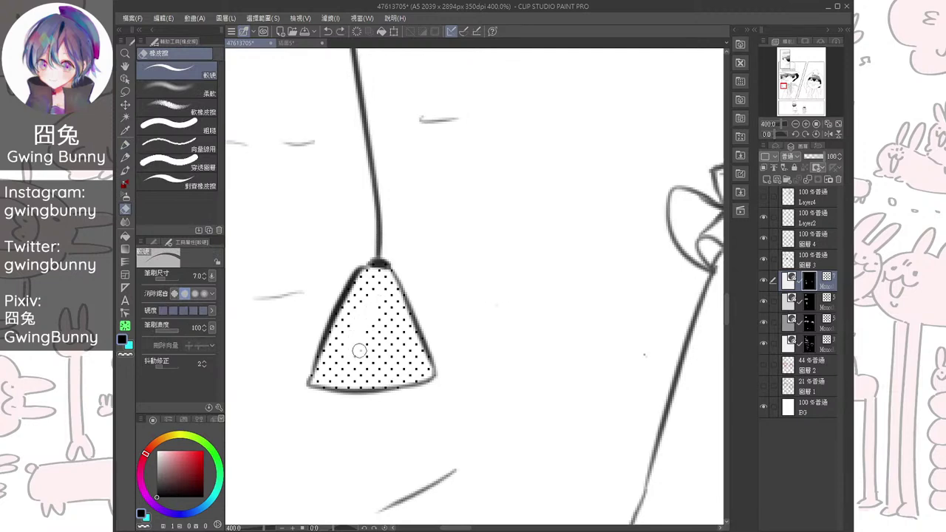
scroll(403, 330, up, 2)
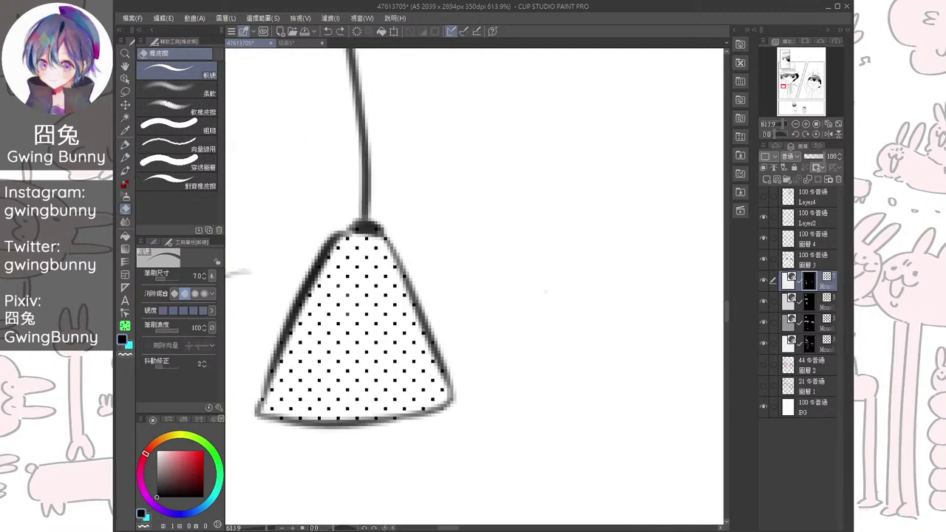
mouse_move(334, 309)
mouse_down()
mouse_move(369, 309)
mouse_move(370, 319)
mouse_move(327, 344)
mouse_move(346, 351)
mouse_move(338, 363)
mouse_move(372, 363)
mouse_move(381, 352)
mouse_move(417, 380)
mouse_up()
scroll(443, 318, down, 6)
mouse_move(517, 296)
mouse_down()
mouse_move(469, 339)
mouse_move(423, 357)
mouse_up()
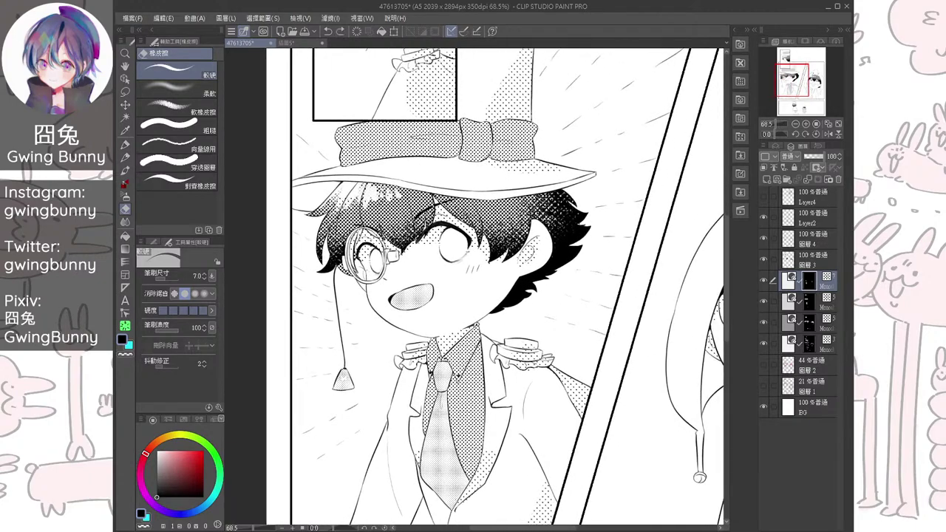
Make layer 圖層 4 active, toggle its visibility to check its contents, and inspect the area between the monocle and the pendant
scroll(315, 388, up, 5)
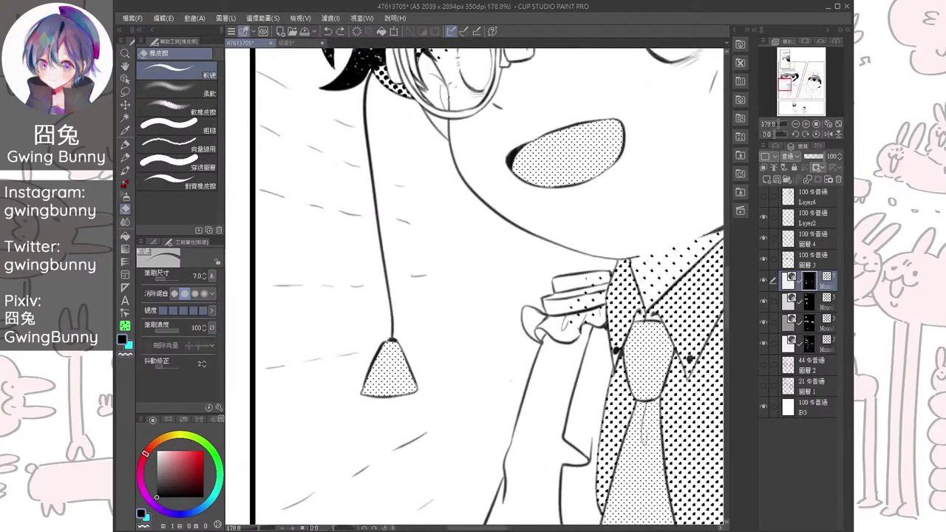
click(813, 259)
click(813, 238)
click(763, 238)
click(764, 238)
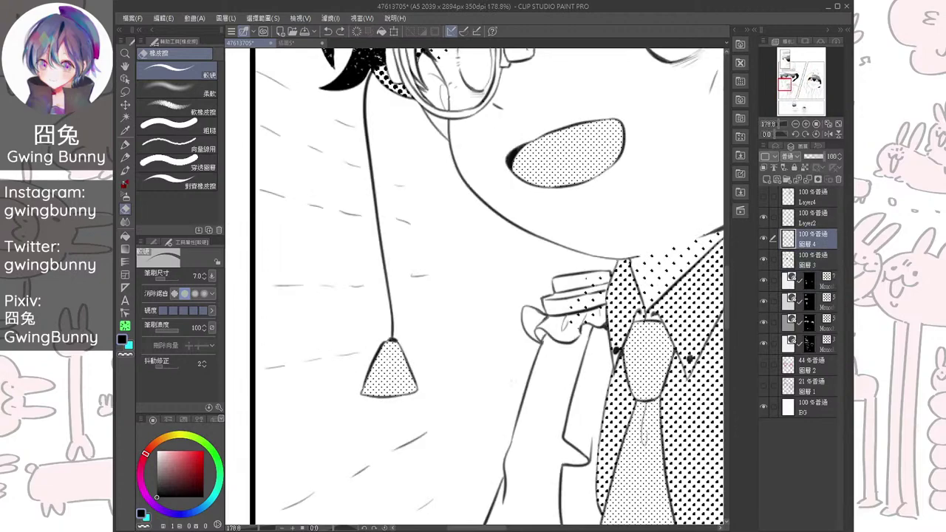
scroll(419, 370, up, 4)
drag(451, 78, 440, 518)
scroll(475, 287, up, 3)
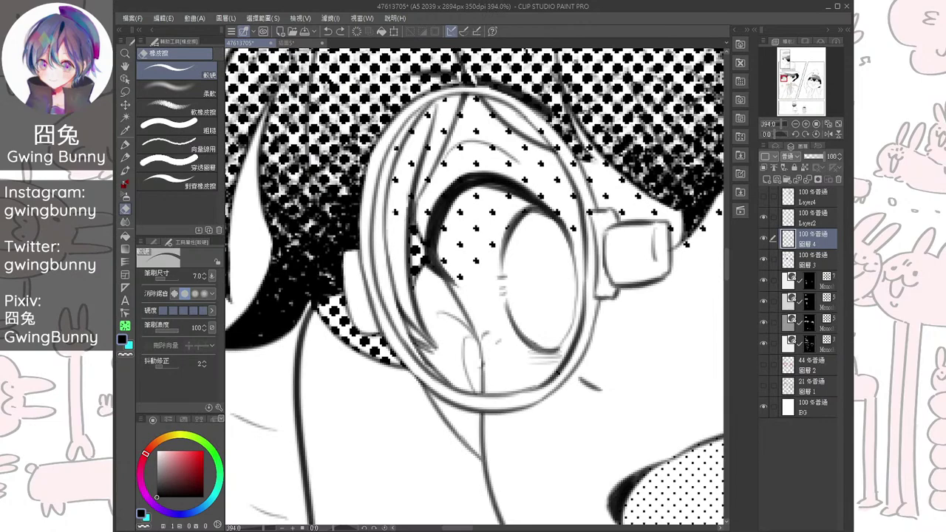
mouse_move(444, 510)
mouse_down()
mouse_move(505, 172)
mouse_move(467, 59)
mouse_up()
Choose the べたべた pen from the watercolor brushes for painting black areas
key(p)
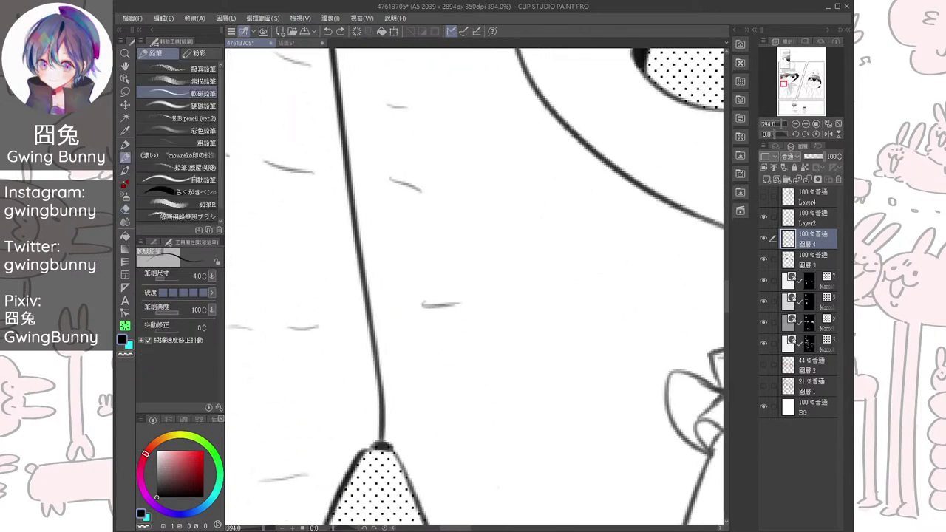
scroll(474, 286, up, 2)
scroll(474, 287, up, 9)
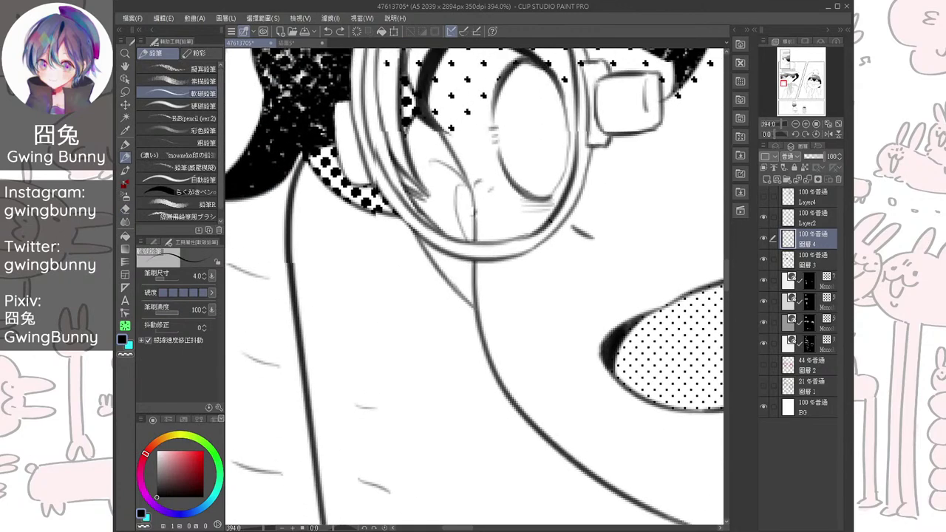
key(b)
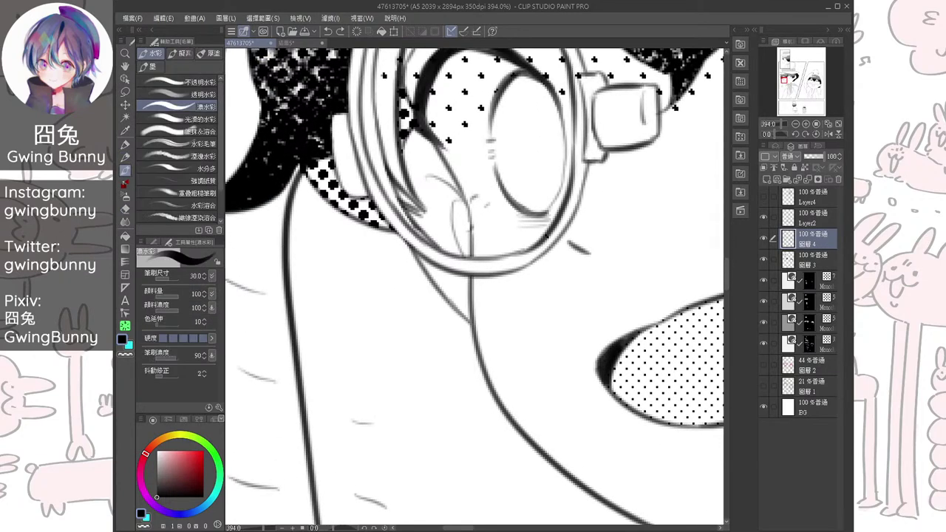
scroll(179, 148, down, 2)
click(180, 194)
Paint black over the dotted hair tuft beside the monocle and the lock inside the lens on 圖層 4 at brush size 7.0
mouse_move(311, 159)
mouse_down()
mouse_move(335, 191)
mouse_move(334, 179)
mouse_move(325, 192)
mouse_move(359, 211)
mouse_move(365, 201)
mouse_move(356, 212)
mouse_move(387, 227)
mouse_up()
key([)
key(bracketleft)
scroll(467, 279, down, 4)
drag(473, 281, 453, 361)
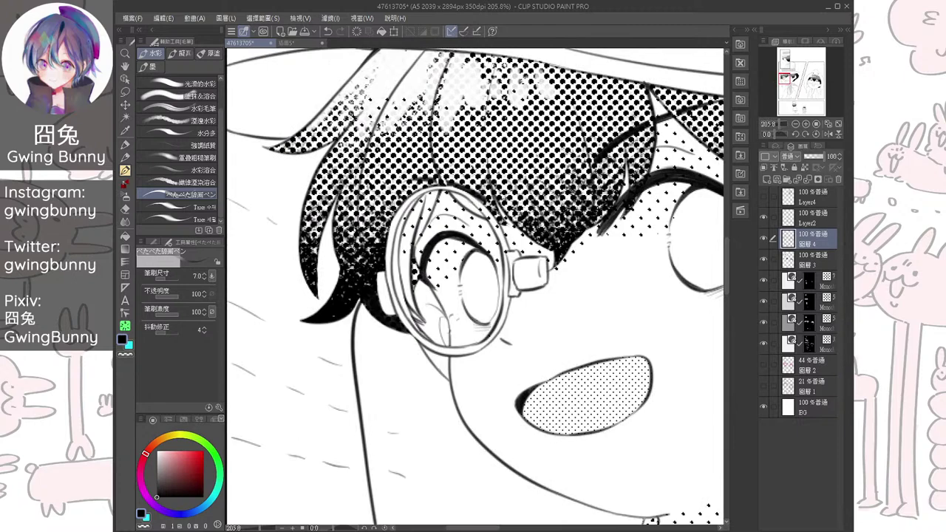
drag(473, 289, 479, 311)
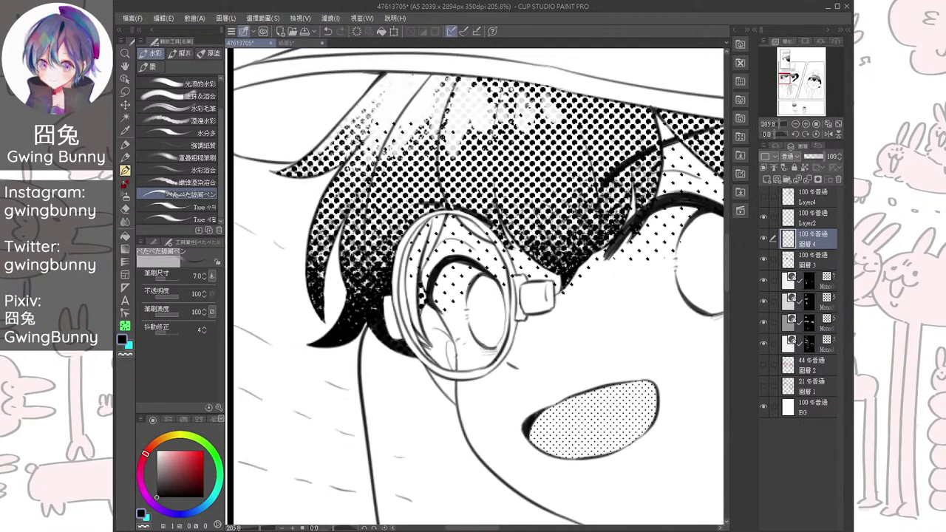
scroll(437, 274, up, 4)
drag(429, 166, 392, 238)
Undo the black strokes on the hair tuft beside the monocle and inside the lens
key(ctrl+z)
key(ctrl+z)
key(ctrl+z)
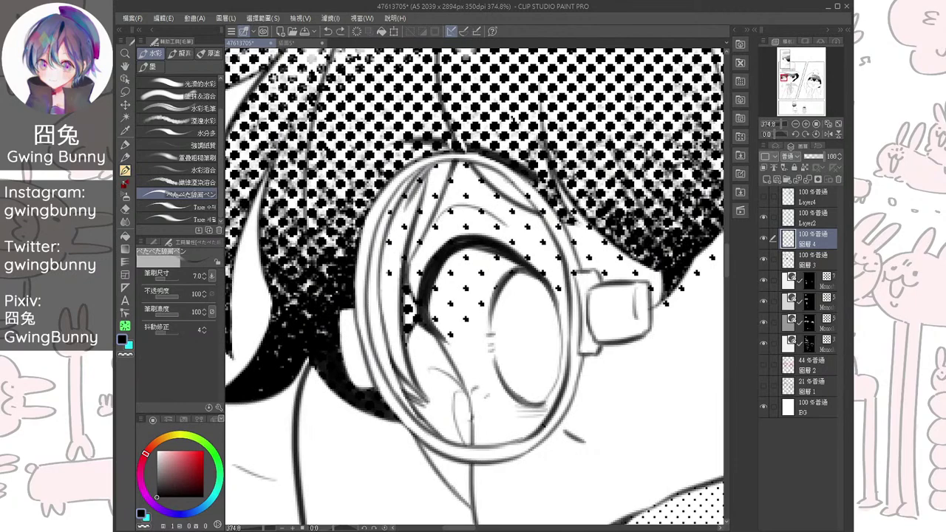
key(ctrl+z)
key(ctrl+z)
key(ctrl+z)
key(ctrl+z)
key(ctrl+z)
key(ctrl+z)
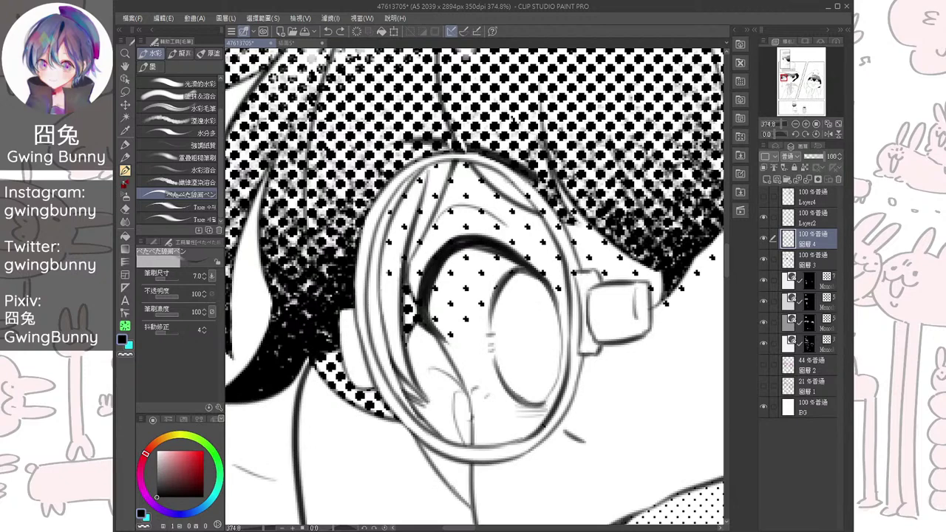
Paint the dotted hair tuft beside the monocle and the hair lock inside the lens solid black on layer 圖層 3
click(811, 260)
click(763, 260)
click(764, 259)
mouse_move(323, 356)
mouse_down()
mouse_move(330, 382)
mouse_move(373, 410)
mouse_move(362, 392)
mouse_move(383, 410)
mouse_up()
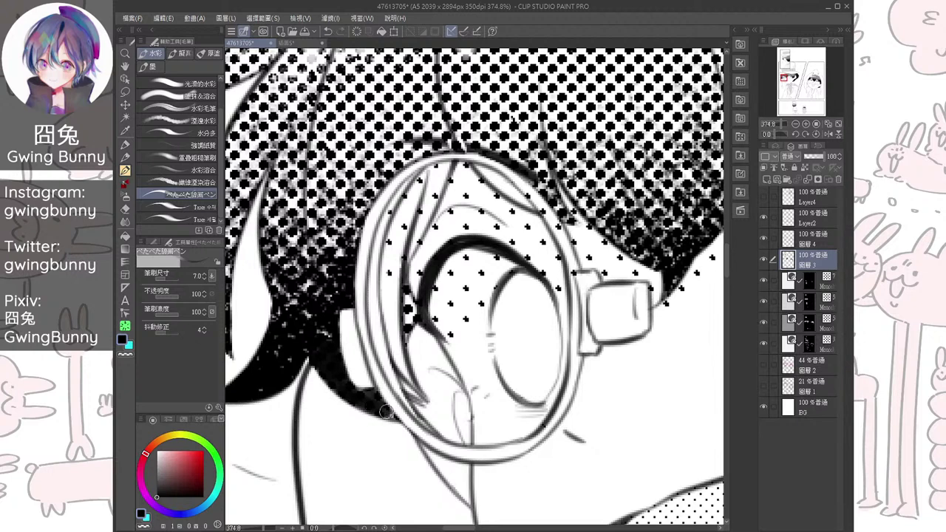
mouse_move(432, 168)
mouse_down()
mouse_move(403, 207)
mouse_move(443, 164)
mouse_move(410, 240)
mouse_move(397, 259)
mouse_move(439, 184)
mouse_move(422, 172)
mouse_move(434, 153)
mouse_move(380, 255)
mouse_move(389, 344)
mouse_up()
mouse_move(389, 220)
mouse_down()
mouse_move(396, 357)
mouse_move(406, 373)
mouse_move(387, 308)
mouse_move(405, 382)
mouse_move(413, 382)
mouse_up()
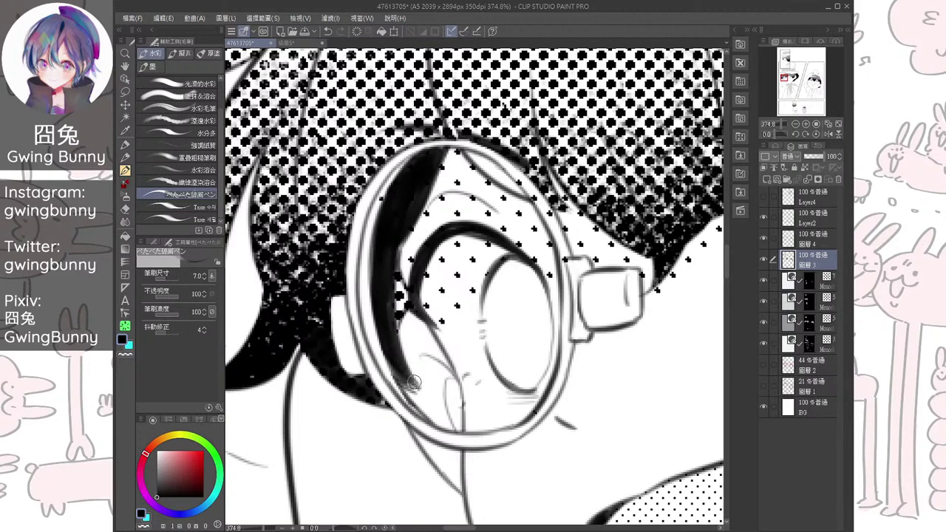
drag(408, 162, 390, 202)
Paint a solid black circle in the middle of the monocle's pendant, with a small curved stem at its lower right
key(ctrl+minus)
key(ctrl+minus)
key(ctrl+minus)
drag(474, 286, 474, 245)
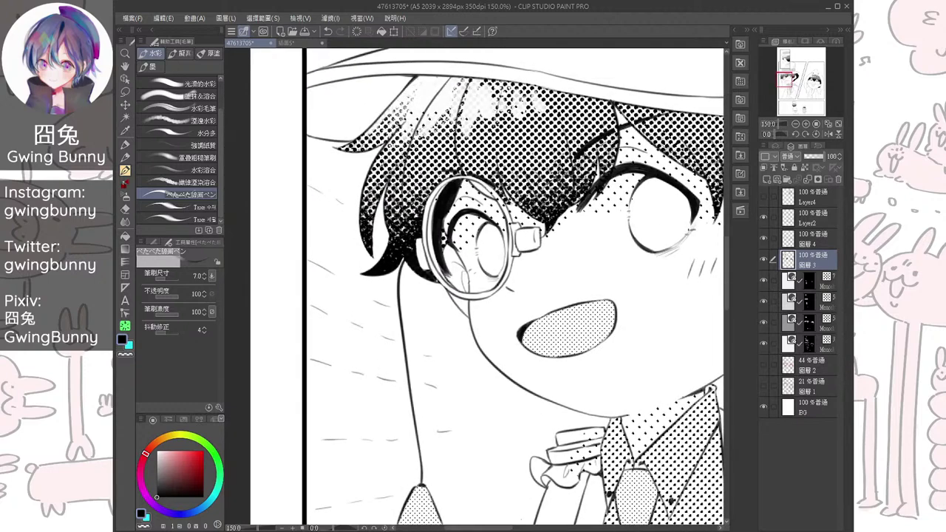
scroll(489, 287, down, 4)
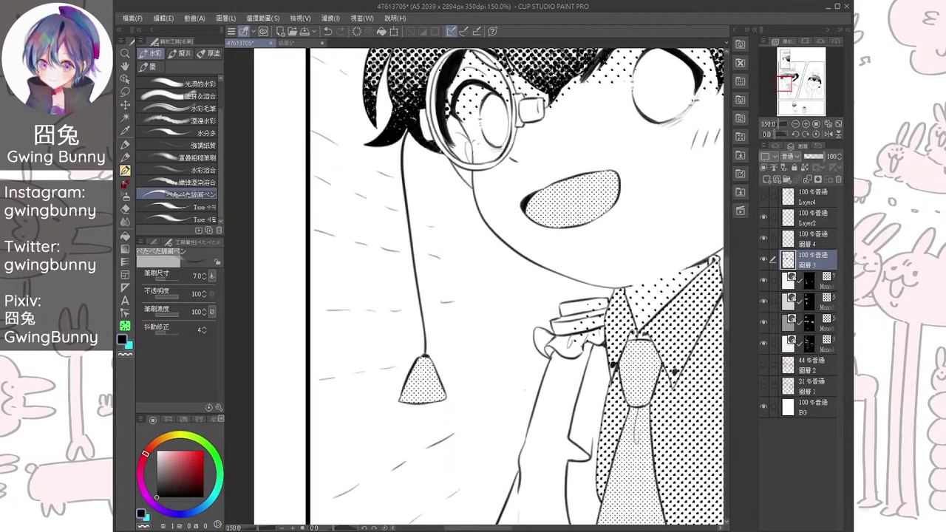
scroll(447, 360, up, 5)
drag(390, 414, 381, 407)
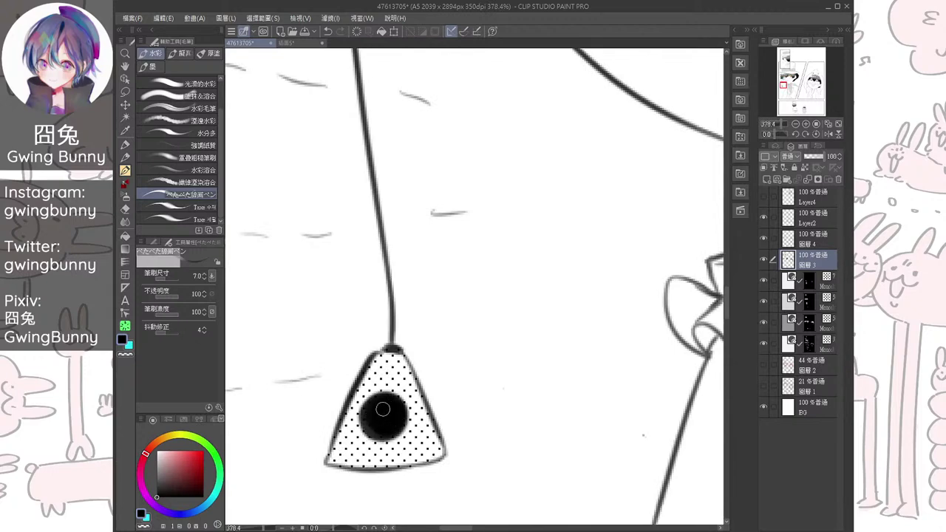
drag(418, 432, 432, 434)
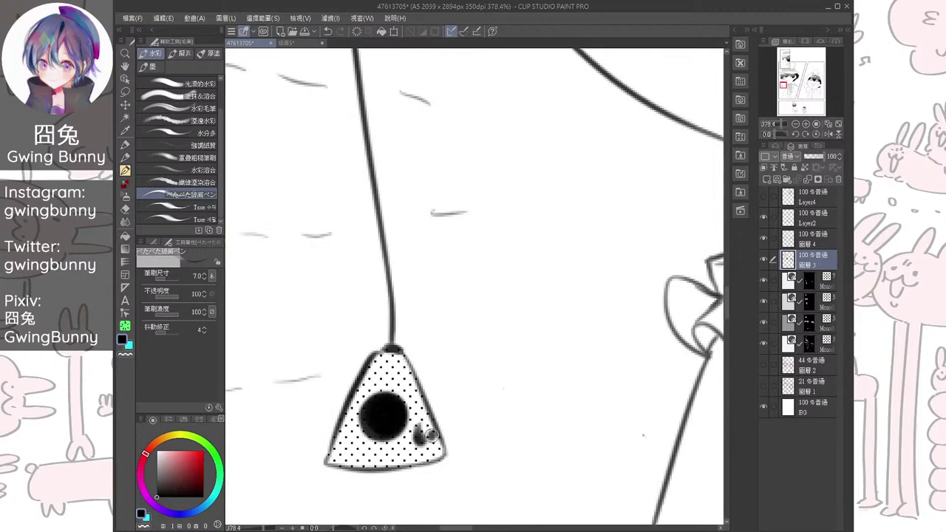
Erase a vertical and a horizontal line through the pendant's black circle to form a cross, using the eraser at size 3.0
key(e)
drag(383, 390, 383, 448)
mouse_move(352, 417)
mouse_down()
mouse_move(411, 418)
mouse_move(389, 416)
mouse_up()
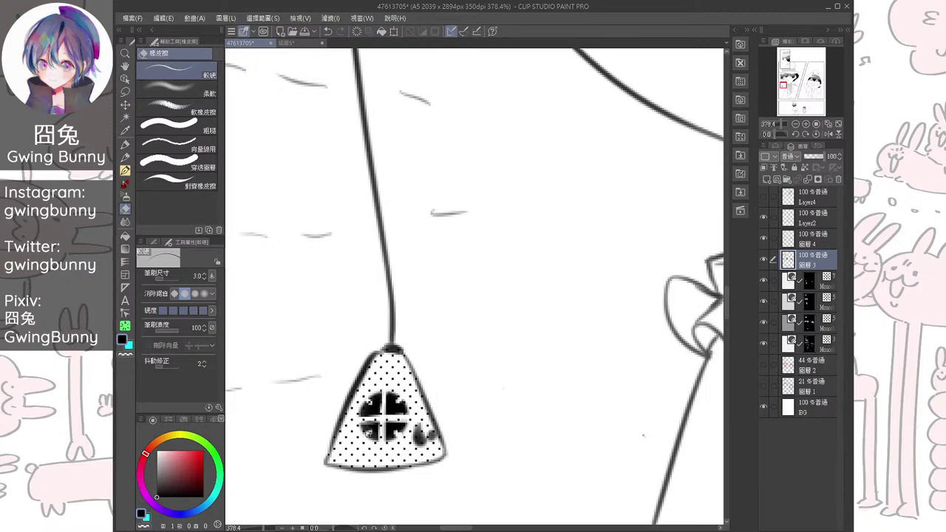
Add a new layer directly above 圖層 2
scroll(452, 316, down, 6)
drag(473, 295, 340, 443)
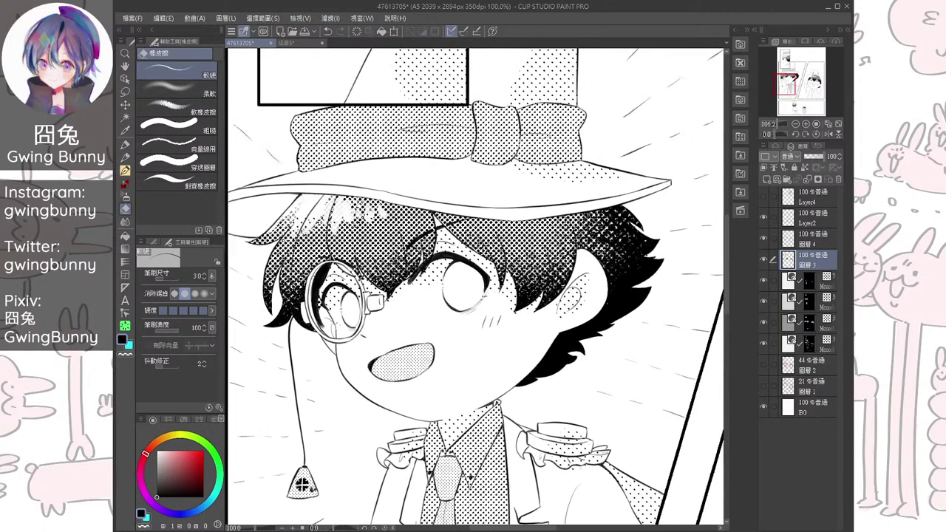
scroll(510, 351, down, 4)
drag(532, 310, 463, 128)
drag(407, 106, 366, 199)
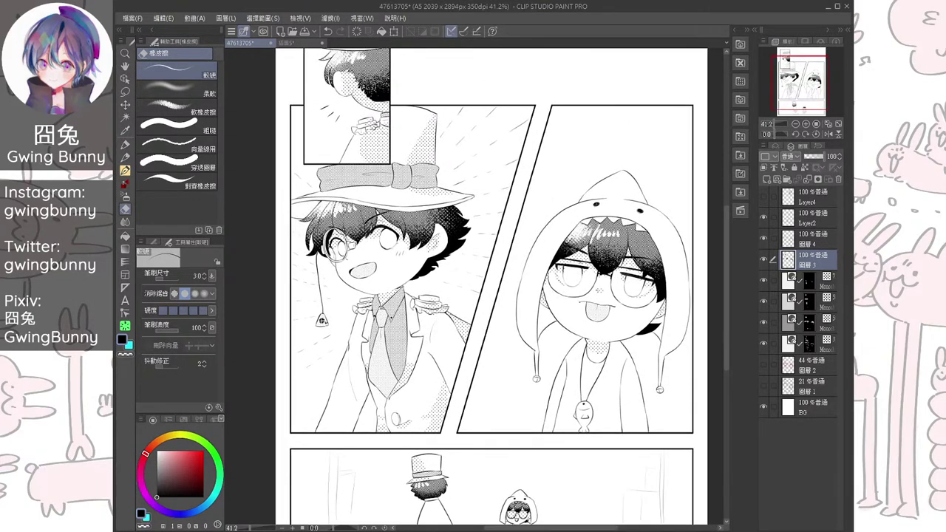
click(813, 365)
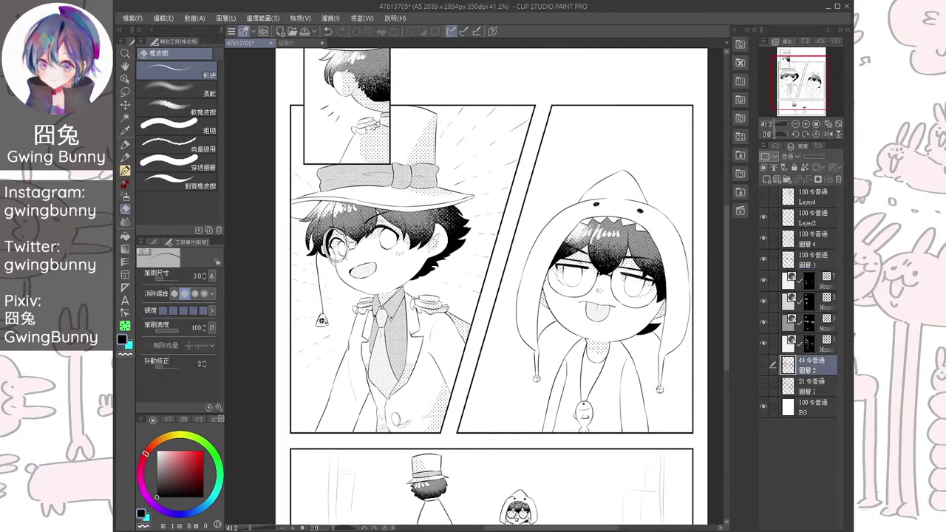
key(ctrl+shift+n)
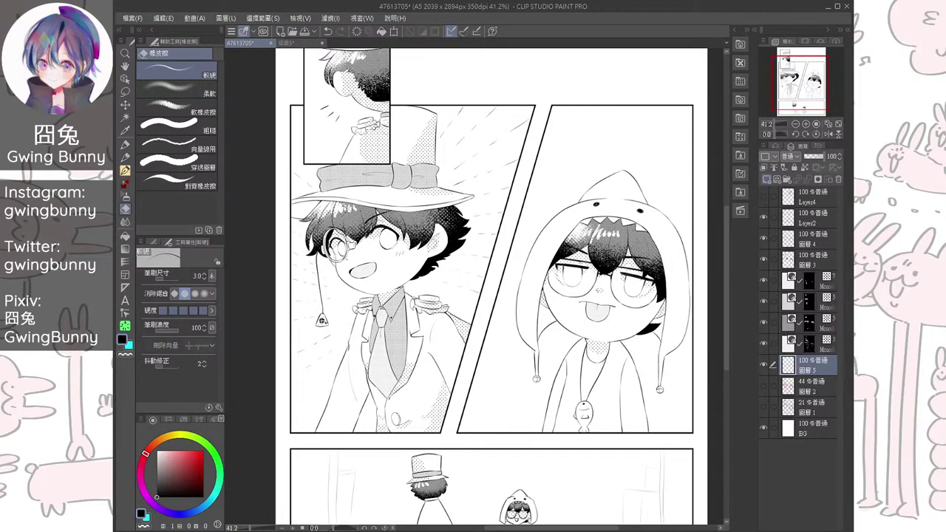
Pick a light grey drawing colour and raise the eraser size to 30.0
click(157, 459)
key(])
key(])
key(])
key(])
key(])
key(])
key(])
scroll(394, 292, up, 6)
key(])
key(])
key(])
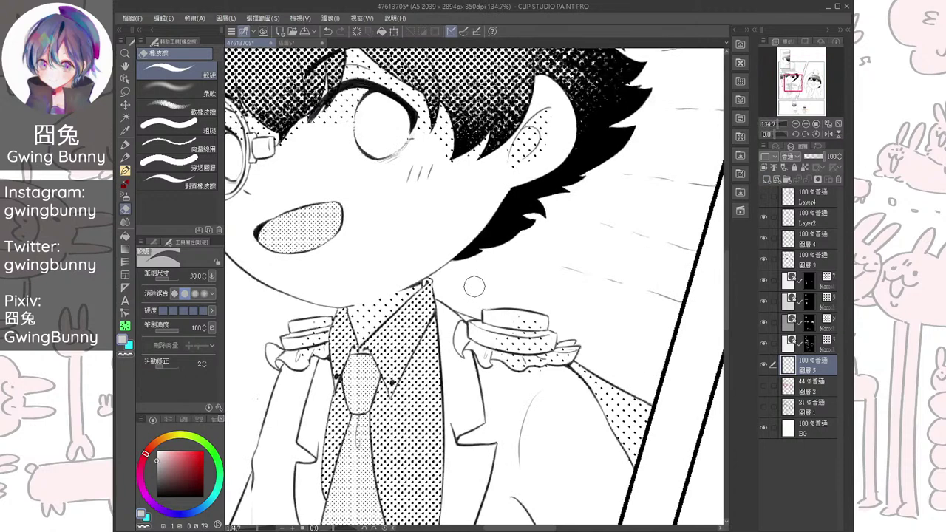
scroll(351, 229, up, 1)
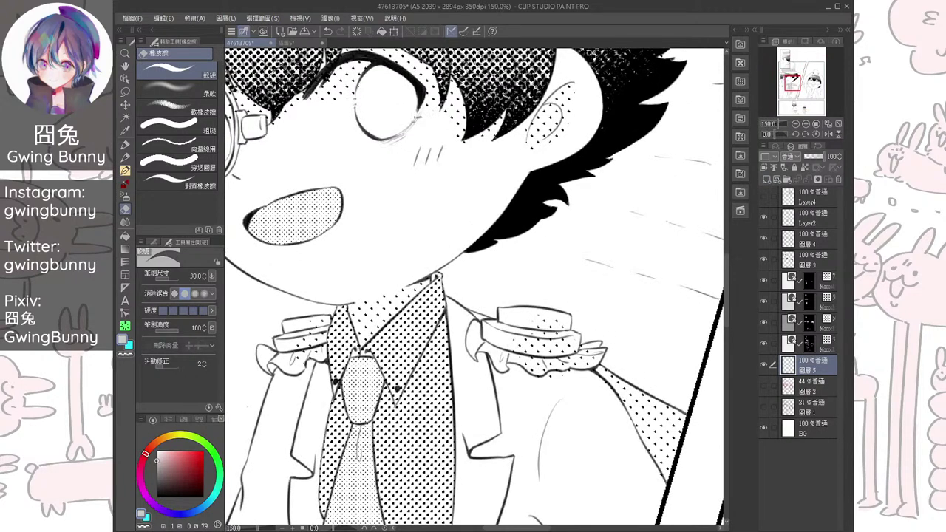
scroll(367, 341, up, 3)
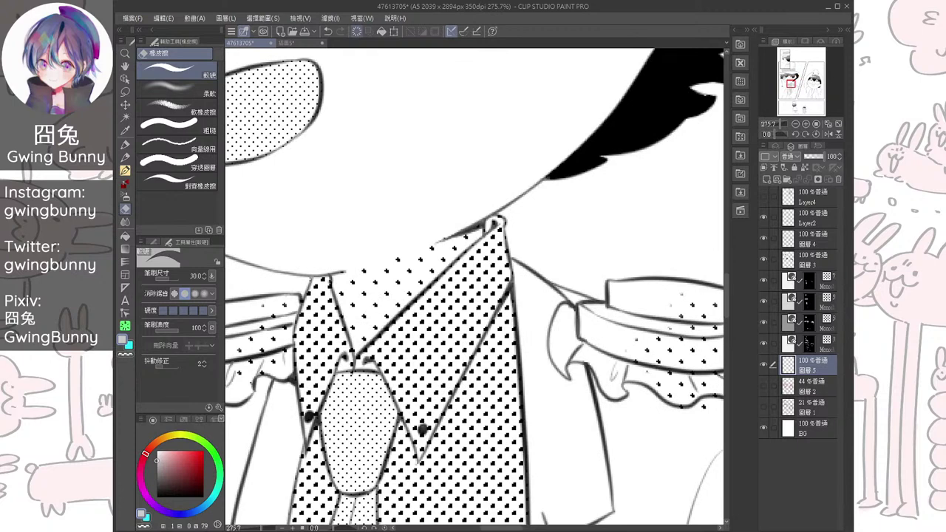
Try 圖層 5 in among the halftone layers and return it directly above 圖層 2, switching to the watercolour group's flat painting pen
click(763, 364)
drag(819, 358, 821, 314)
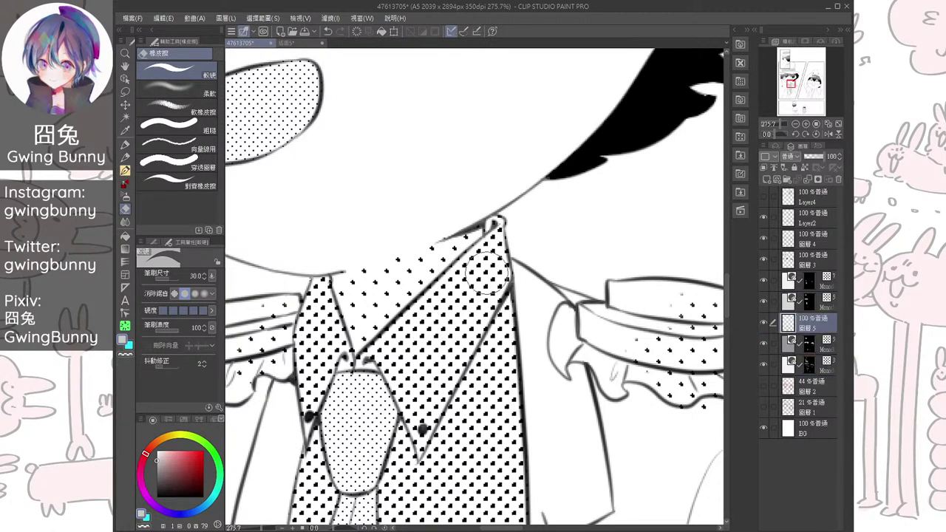
click(156, 477)
click(155, 458)
key(p)
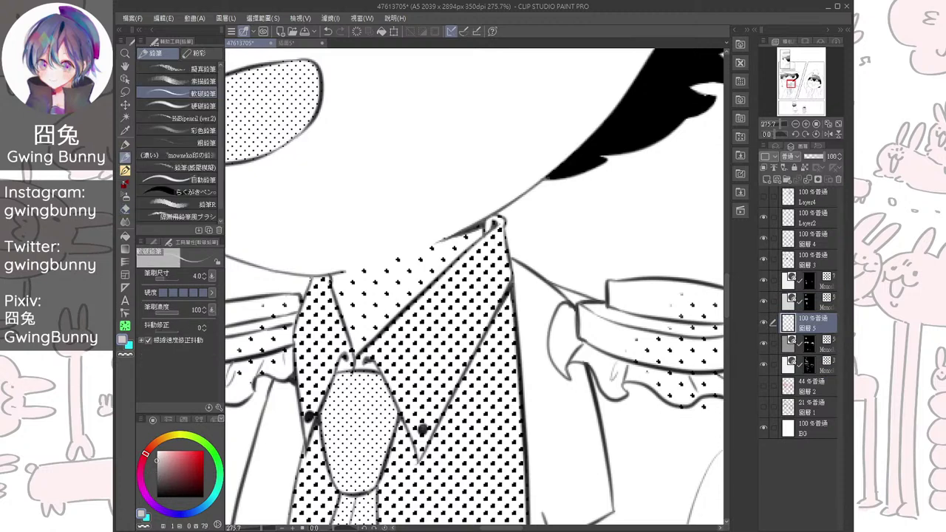
key(b)
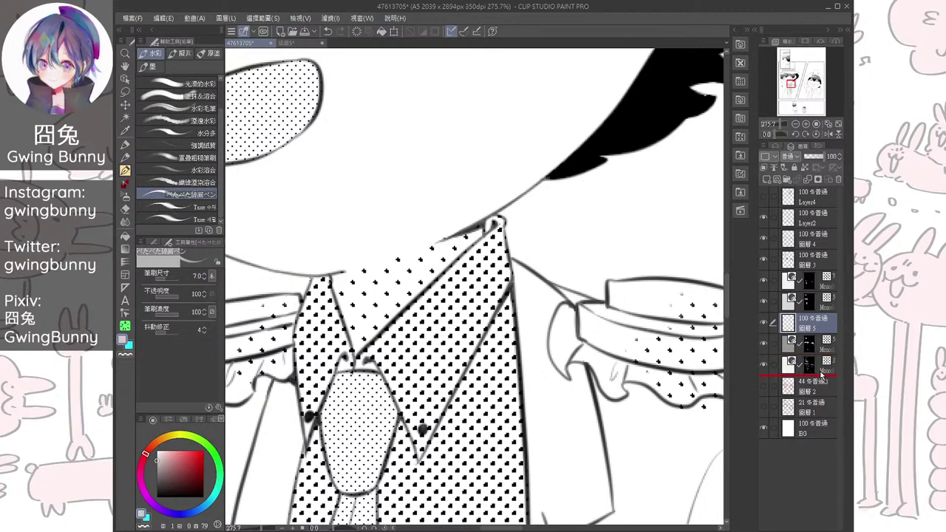
drag(822, 374, 821, 375)
Try light grey shadow strokes on the collar and neck of the monocle character at brush size 17.0 and undo them
key(])
key(])
mouse_move(457, 276)
mouse_down()
mouse_move(522, 275)
mouse_move(520, 286)
mouse_move(520, 268)
mouse_move(514, 275)
mouse_move(528, 286)
mouse_up()
key(ctrl+z)
scroll(523, 273, down, 2)
key(])
key(])
scroll(517, 281, down, 3)
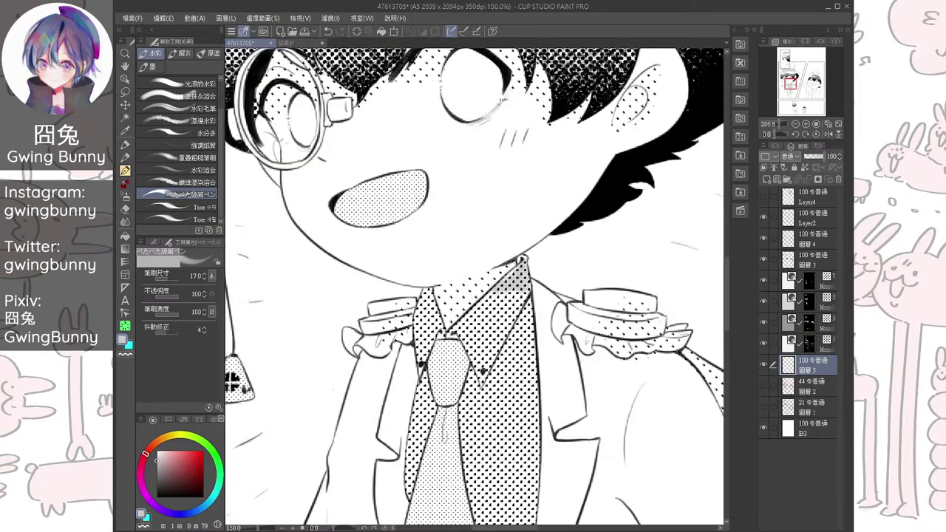
drag(414, 236, 493, 210)
scroll(474, 287, up, 2)
mouse_move(532, 244)
mouse_down()
mouse_move(478, 269)
mouse_move(447, 316)
mouse_up()
key(ctrl+z)
Paint a light grey shadow under the monocle character's chin across the neck and collar at brush size 15.0
key(])
key(])
mouse_move(388, 278)
mouse_down()
mouse_move(419, 358)
mouse_move(446, 369)
mouse_up()
drag(469, 322, 470, 353)
key([)
key([)
key([)
key(ctrl+z)
mouse_move(390, 312)
mouse_down()
mouse_move(444, 384)
mouse_move(466, 385)
mouse_move(402, 348)
mouse_move(459, 406)
mouse_move(473, 392)
mouse_move(464, 406)
mouse_move(546, 379)
mouse_up()
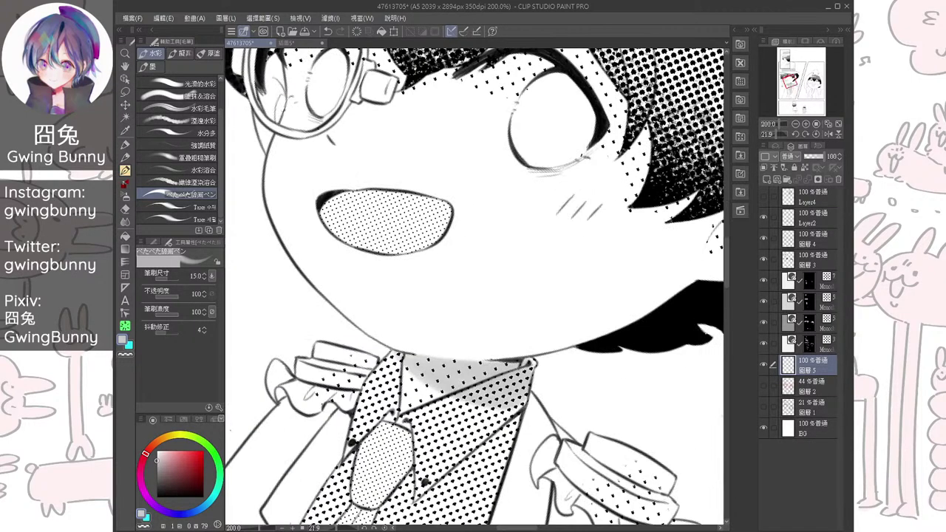
Delete layer 圖層 5 with the grey neck shadow
key(ctrl+minus)
key(ctrl+minus)
key(minus)
key(minus)
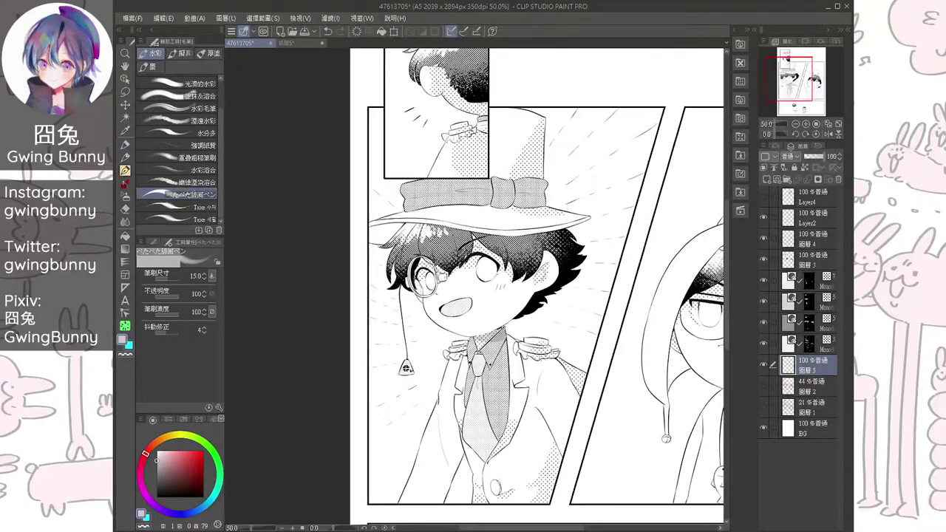
drag(591, 317, 541, 333)
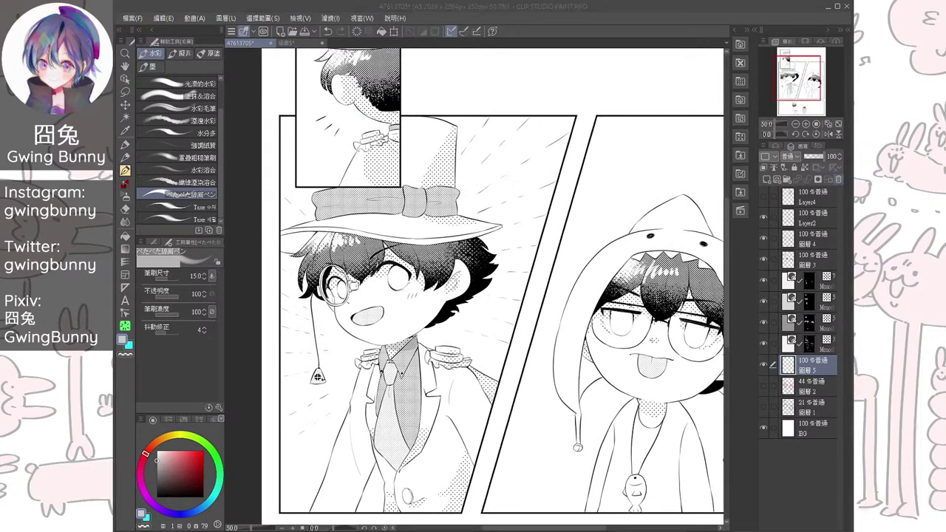
click(838, 179)
scroll(574, 277, down, 1)
drag(575, 278, 544, 236)
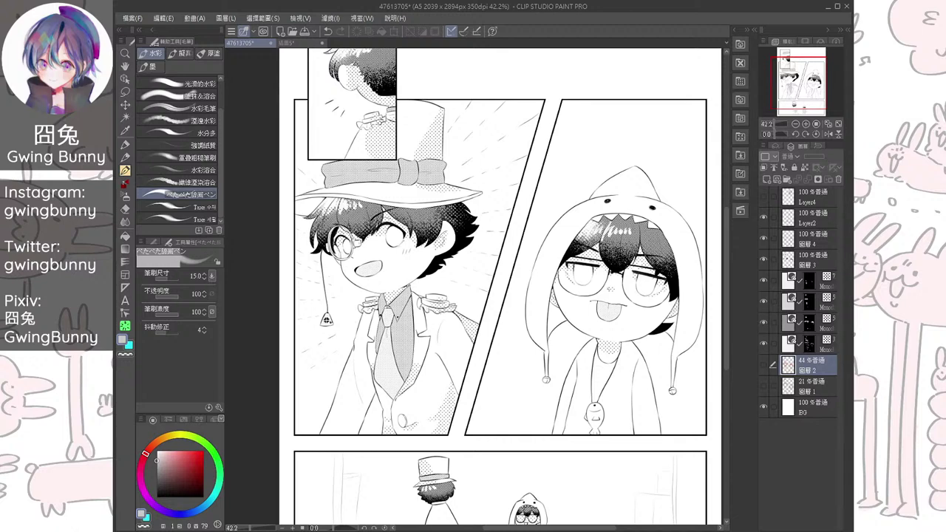
Add a fresh layer above 圖層 2 and choose the Dice pattern brush
key(ctrl+y)
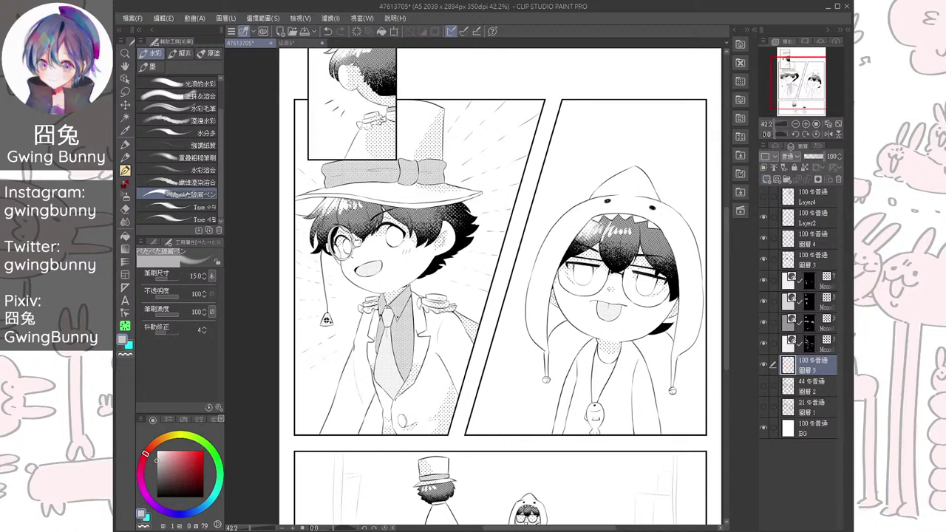
key(b)
key(b)
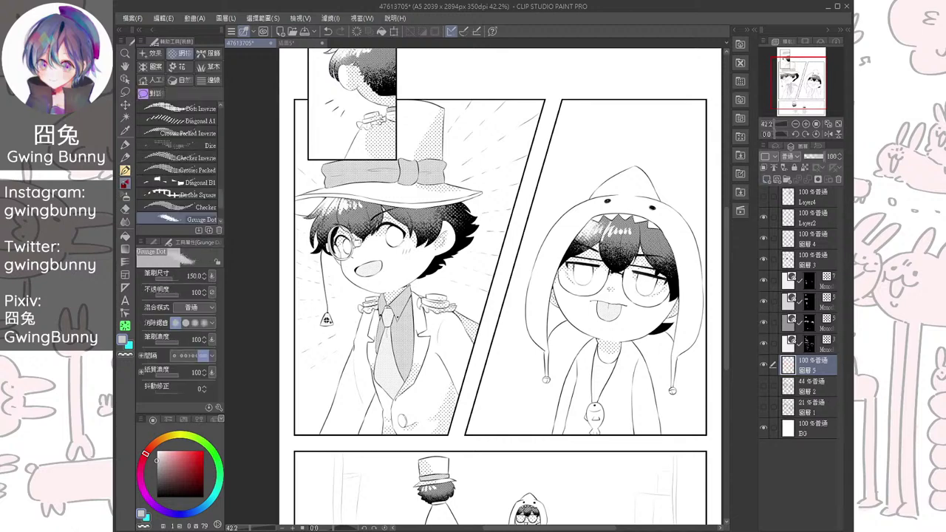
scroll(177, 162, up, 3)
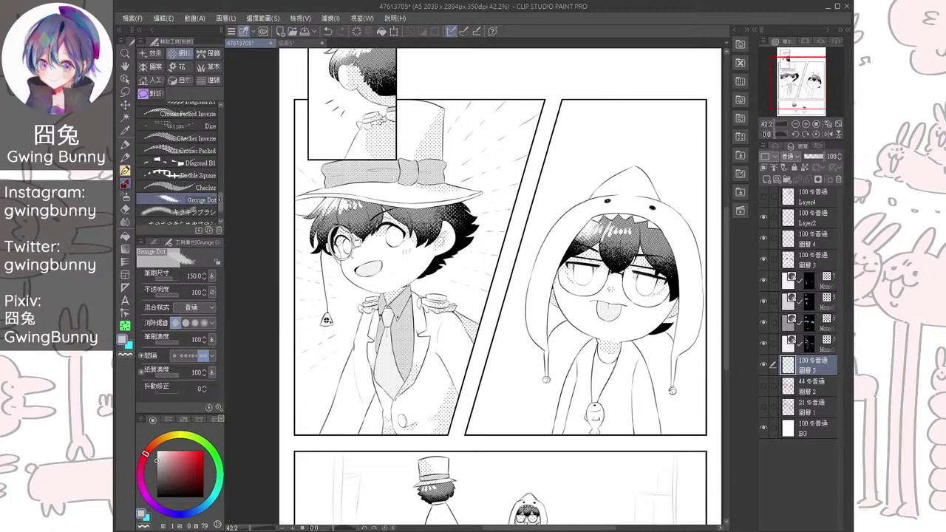
click(177, 176)
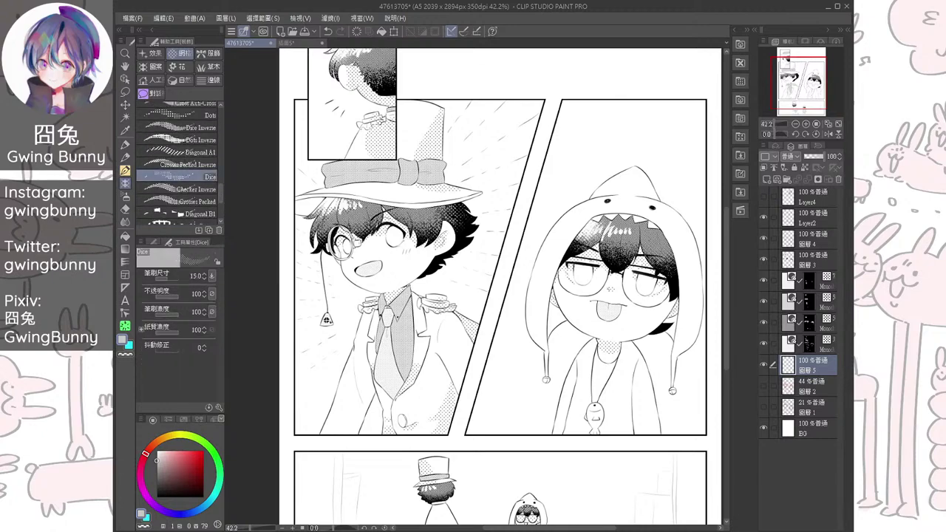
Stamp a round black Dice tone patch over the monocle character's cheek lines at brush size 150.0, undoing the trial strokes
scroll(458, 273, up, 3)
click(161, 497)
mouse_move(351, 207)
mouse_down()
mouse_move(423, 260)
mouse_move(432, 285)
mouse_move(481, 284)
mouse_up()
key(bracketright)
key(bracketright)
key(bracketright)
key(bracketright)
key(bracketright)
key(bracketright)
scroll(442, 262, up, 1)
scroll(430, 285, up, 2)
key(ctrl+z)
key(bracketright)
key(bracketright)
key(ctrl+z)
key(bracketright)
key(bracketright)
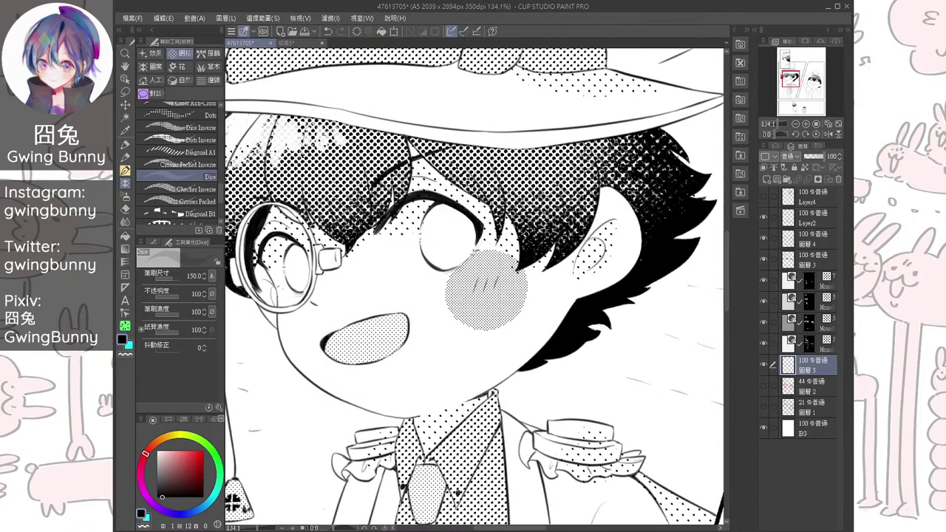
Fade the cheek's tone patch into a soft blush with キラキラブラシ in transparent colour at size 120.0
key(e)
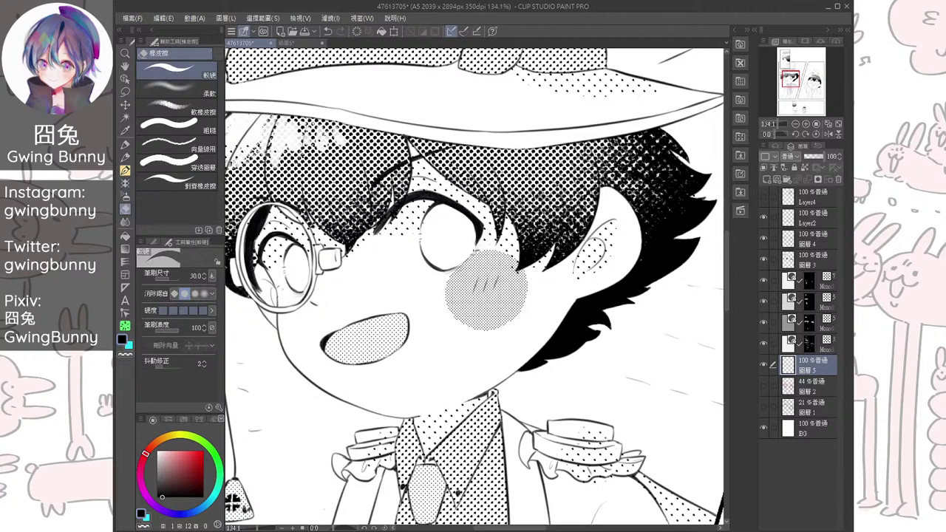
key(b)
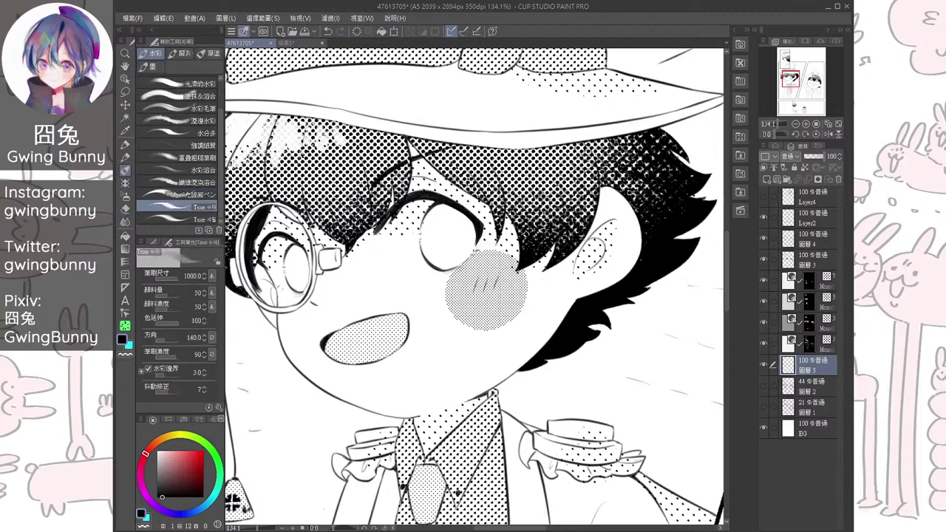
key(b)
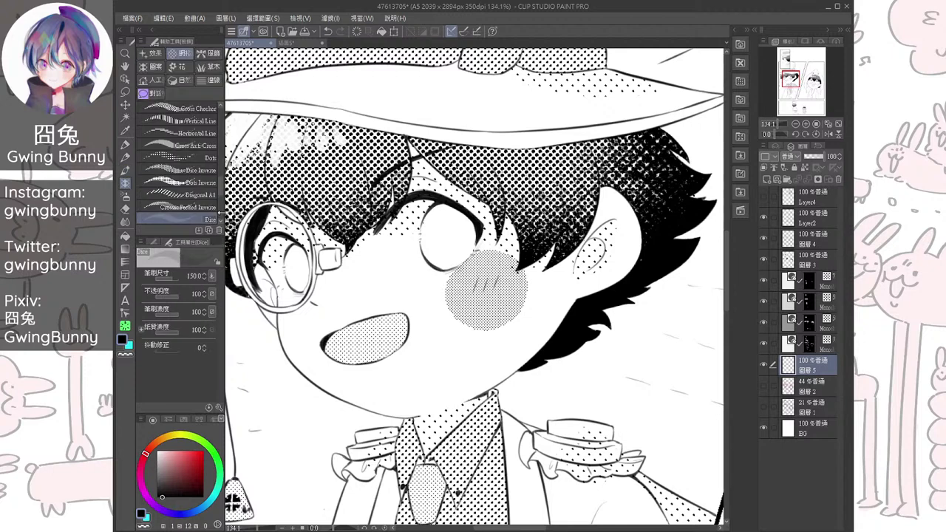
scroll(219, 211, down, 3)
click(183, 183)
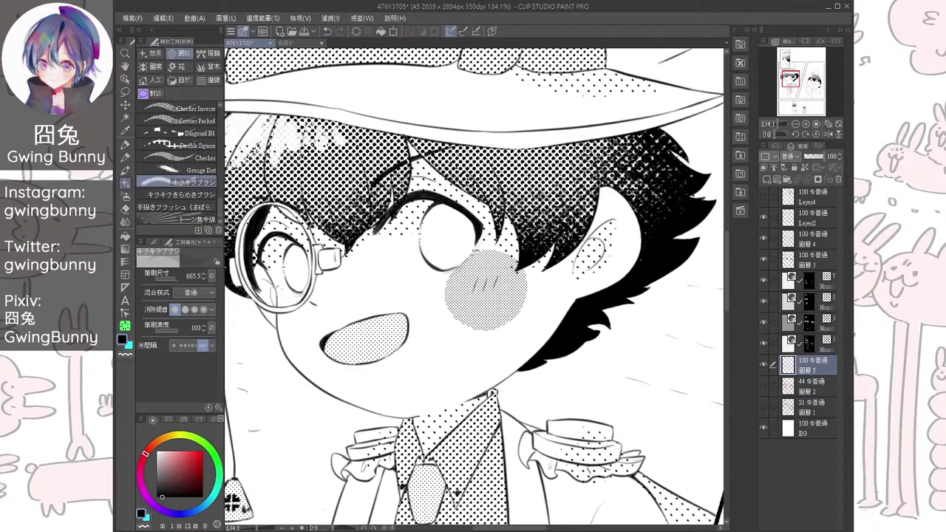
key(c)
mouse_move(479, 240)
mouse_down()
mouse_move(466, 237)
mouse_move(486, 243)
mouse_up()
key([)
key(bracketleft)
key(bracketleft)
key(bracketleft)
key(bracketleft)
key(bracketleft)
key(bracketleft)
key(bracketleft)
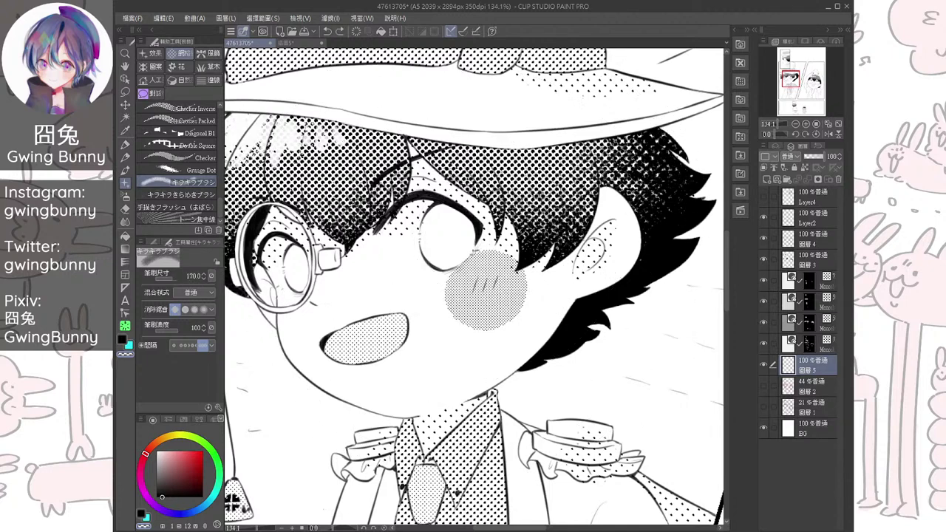
key(bracketleft)
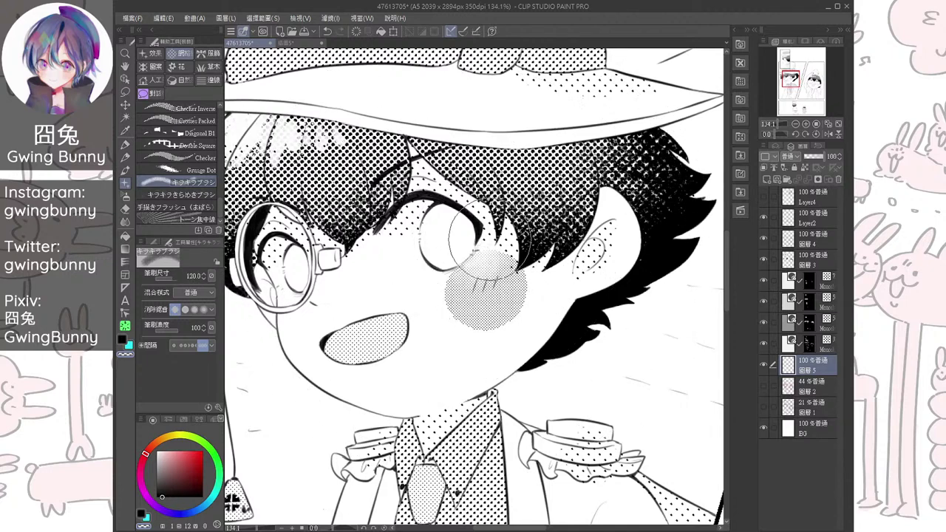
mouse_move(476, 244)
mouse_down()
mouse_move(453, 280)
mouse_move(465, 313)
mouse_move(450, 304)
mouse_move(453, 322)
mouse_move(497, 333)
mouse_move(534, 295)
mouse_move(538, 267)
mouse_move(517, 327)
mouse_up()
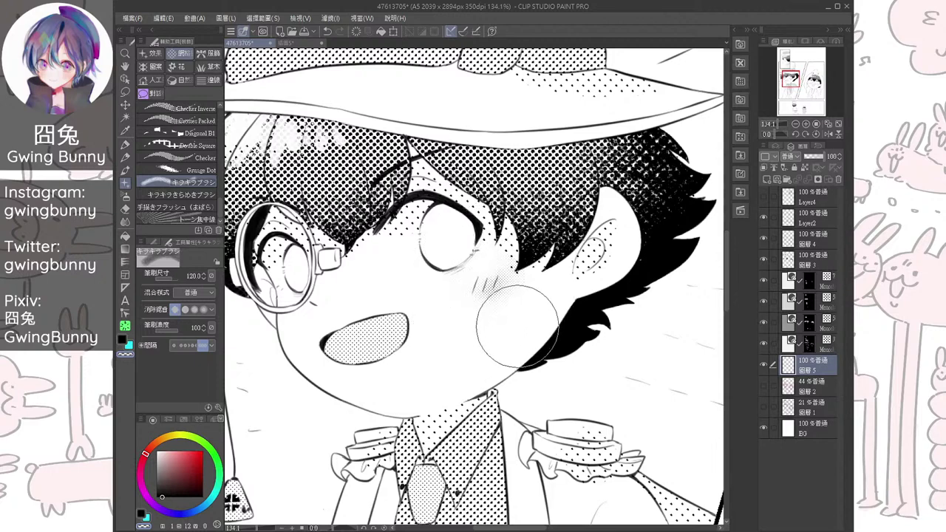
Compare the halftone layers by toggling their visibility, and select the mask of the second halftone layer from the top
scroll(517, 325, down, 5)
scroll(643, 429, up, 3)
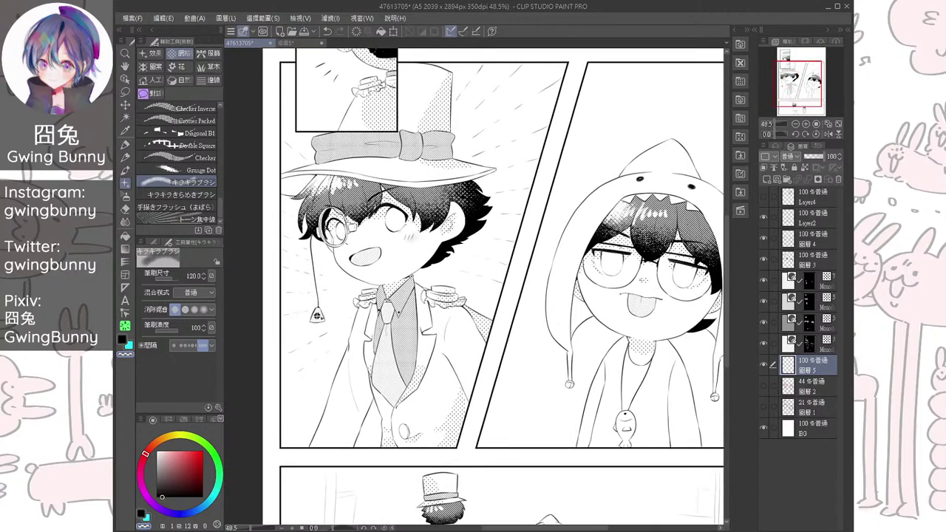
scroll(529, 140, down, 2)
drag(530, 222, 481, 267)
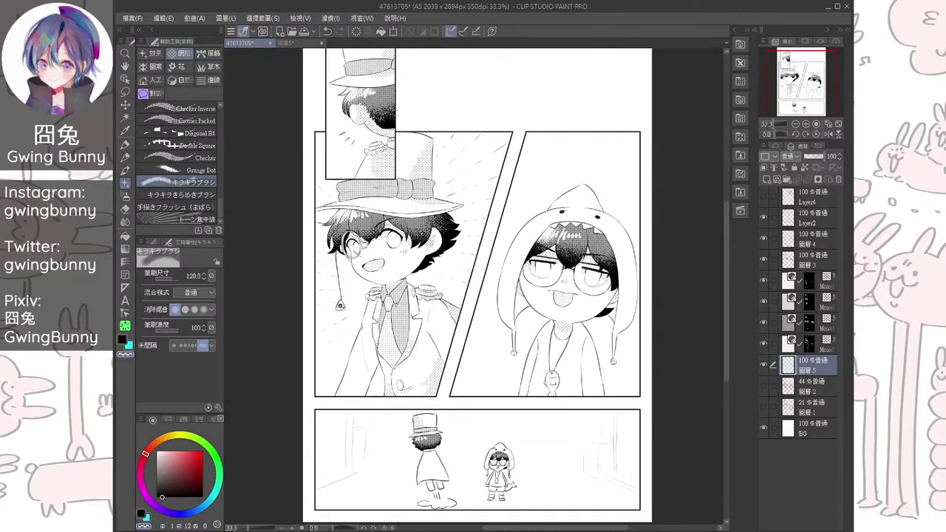
scroll(494, 347, up, 4)
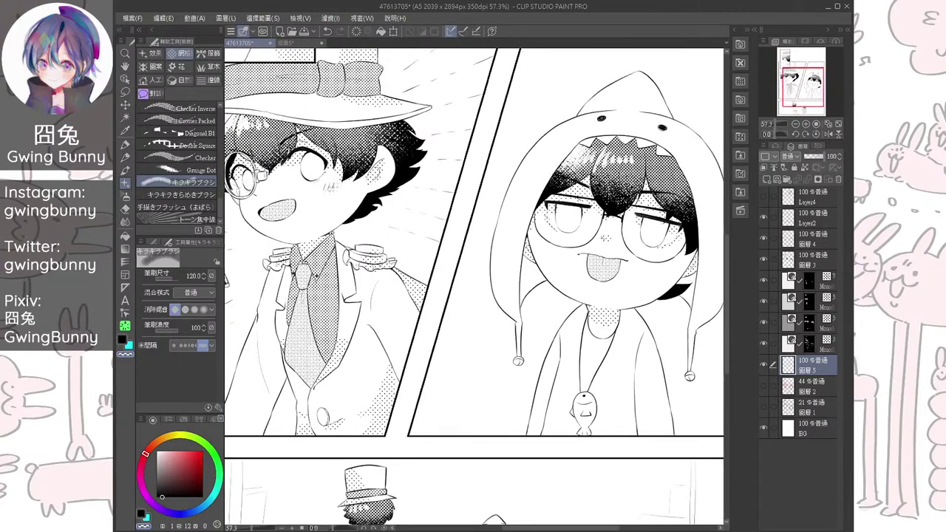
click(810, 323)
click(764, 323)
click(764, 323)
click(763, 344)
click(763, 344)
click(763, 301)
click(764, 302)
click(810, 302)
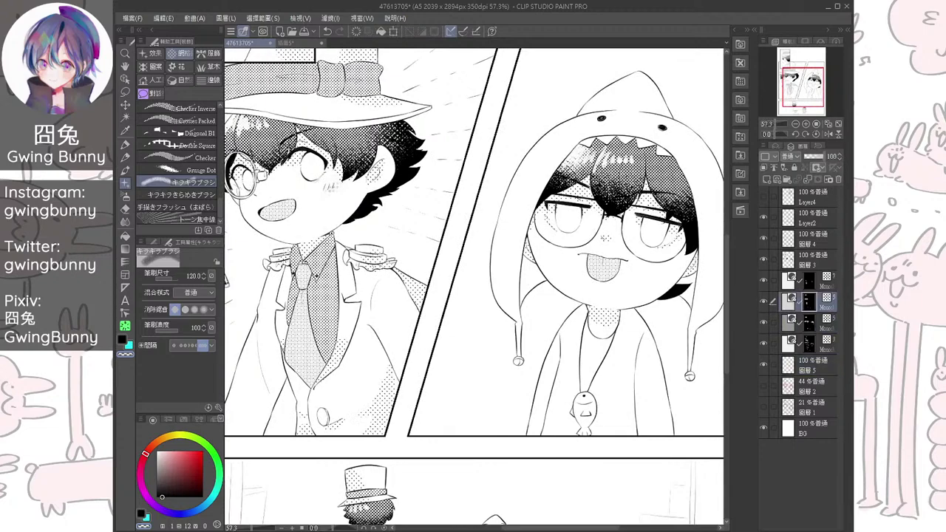
Auto-select the hooded character's clothing on both sides of the necklace cord and inside it, referring to other layers
drag(488, 332, 465, 246)
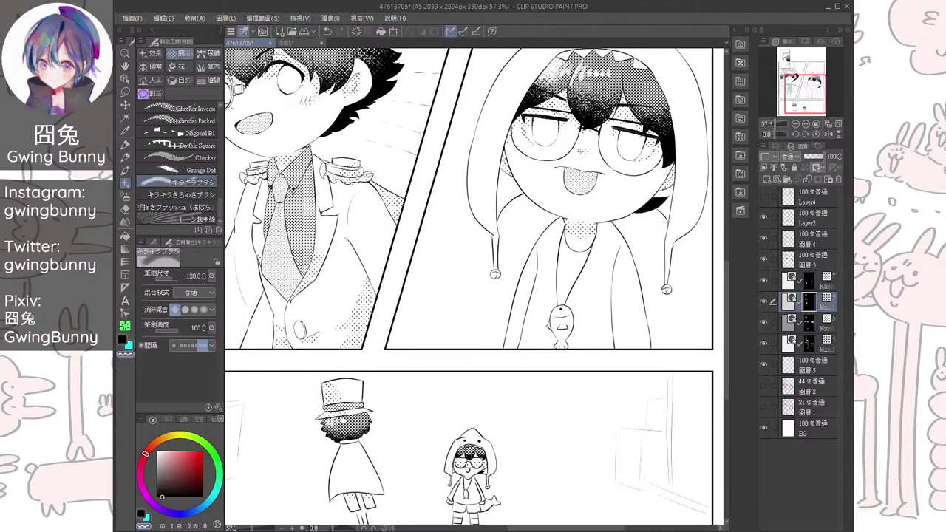
click(125, 117)
click(543, 296)
click(602, 303)
click(570, 266)
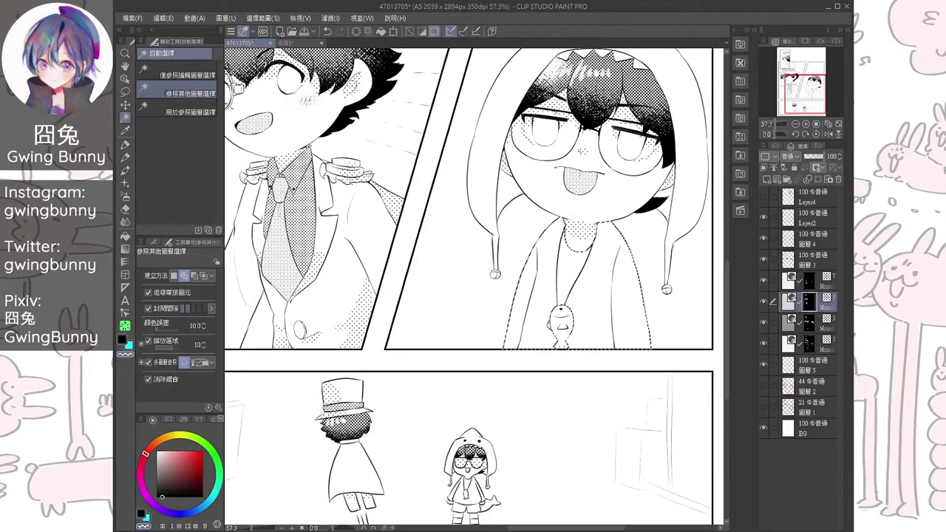
Add the small hooded character's shirt in the lower panel to the existing selection of the large character's shirt
drag(513, 453, 517, 362)
scroll(517, 362, up, 2)
click(447, 437)
click(438, 415)
scroll(451, 414, up, 3)
drag(451, 413, 479, 366)
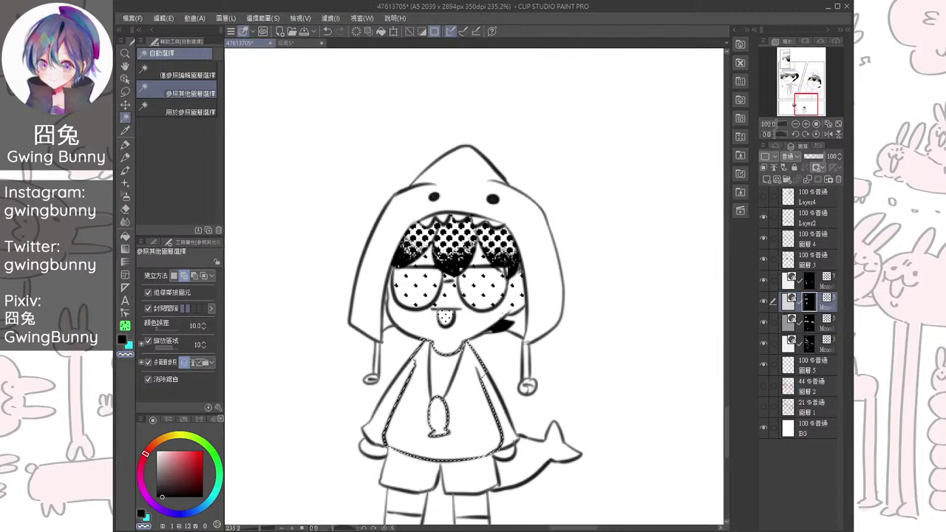
scroll(456, 419, down, 5)
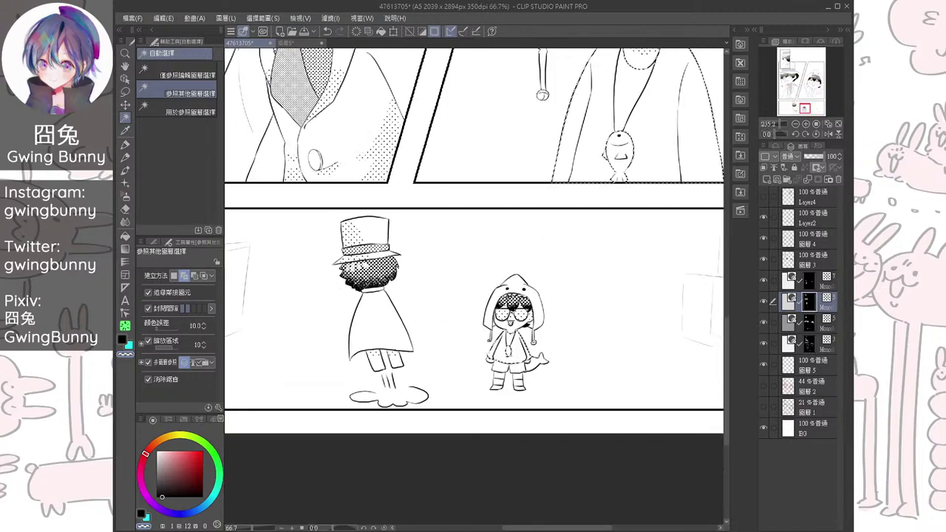
scroll(458, 392, down, 2)
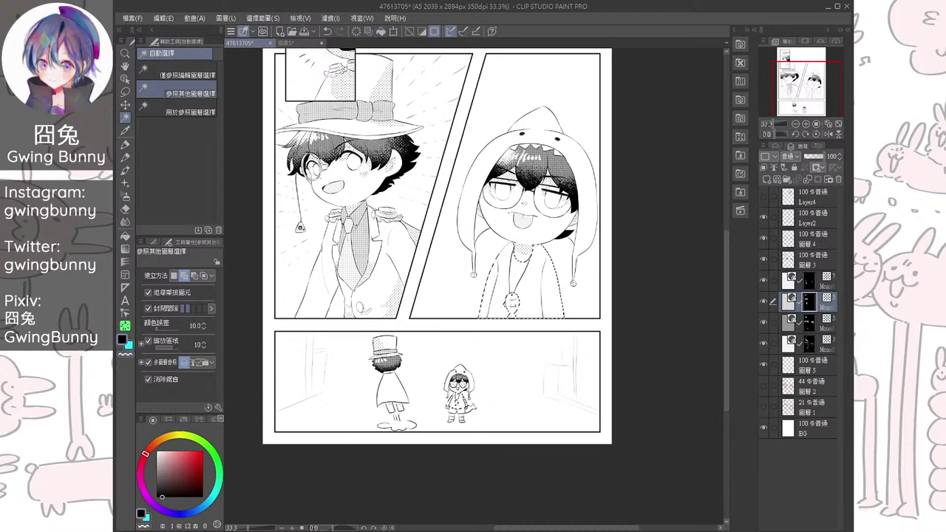
Fill the selected shirts with the current screentone and clear the selection
click(381, 31)
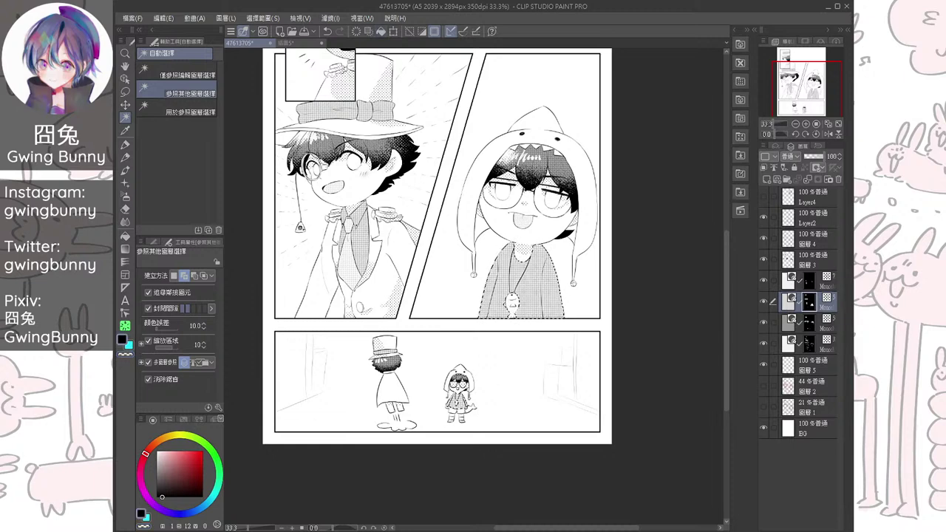
click(125, 92)
key(ctrl+d)
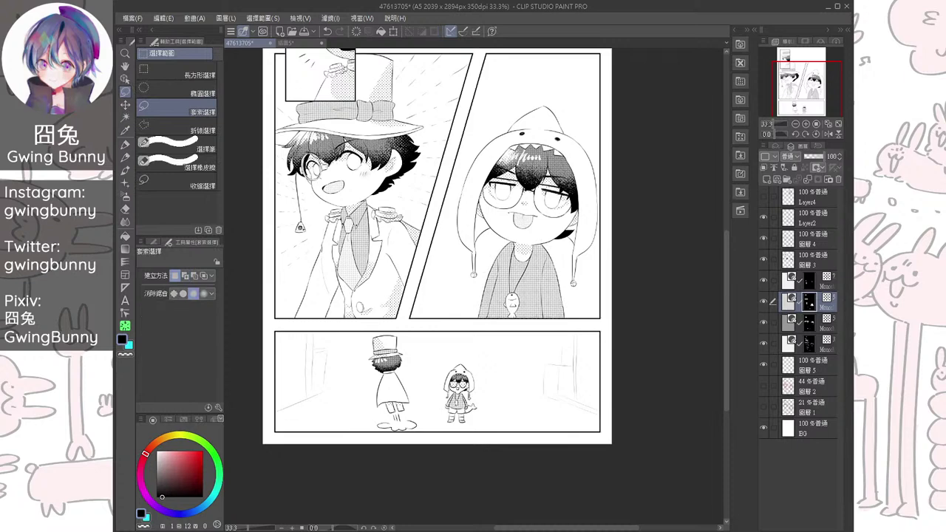
Check which areas the tone layers cover by toggling their visibility, ending on the tone layer used for the shirts
drag(443, 244, 447, 301)
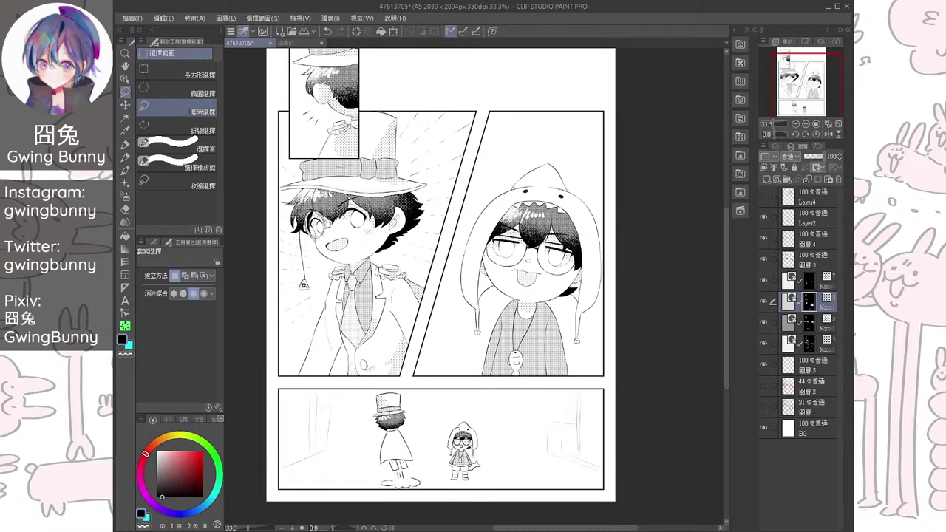
click(820, 323)
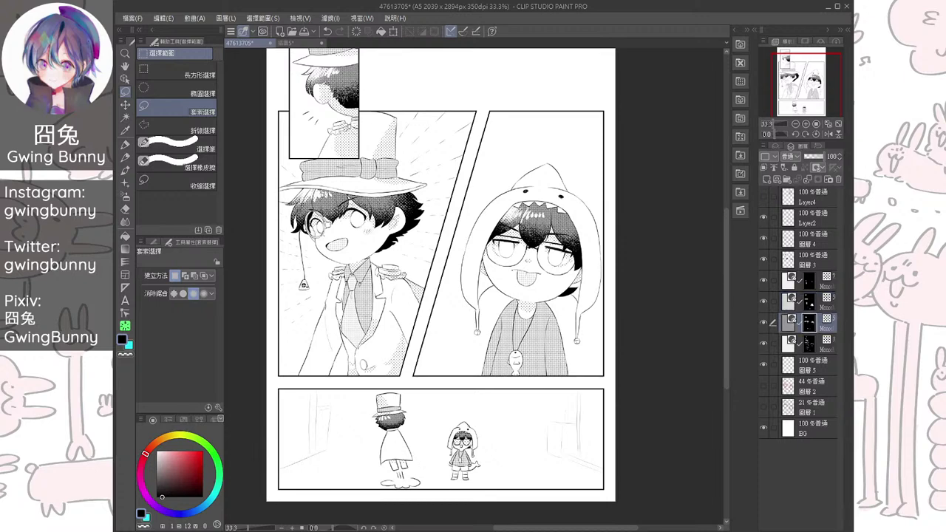
click(763, 323)
click(763, 323)
click(763, 344)
click(763, 343)
click(764, 301)
click(810, 301)
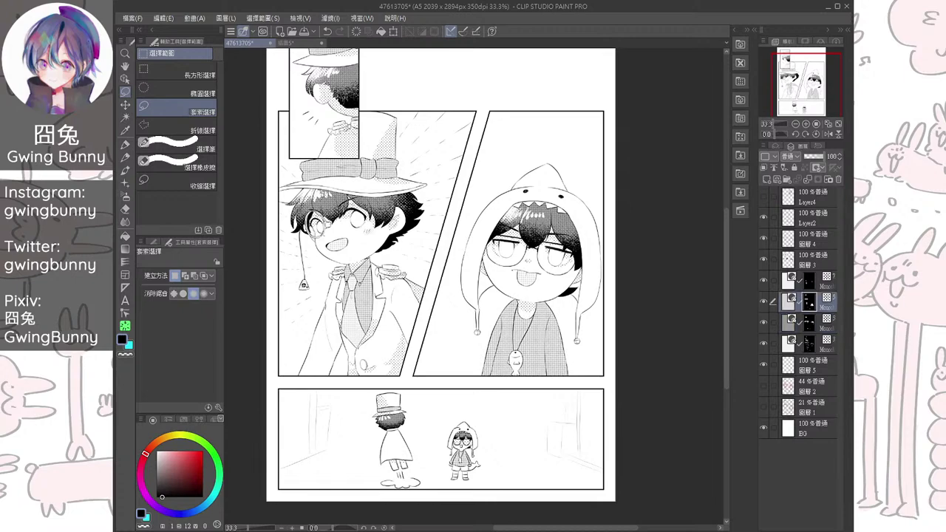
Select the shark hood of the hooded character in both panels and fill it with the shirts' screentone
scroll(607, 258, up, 4)
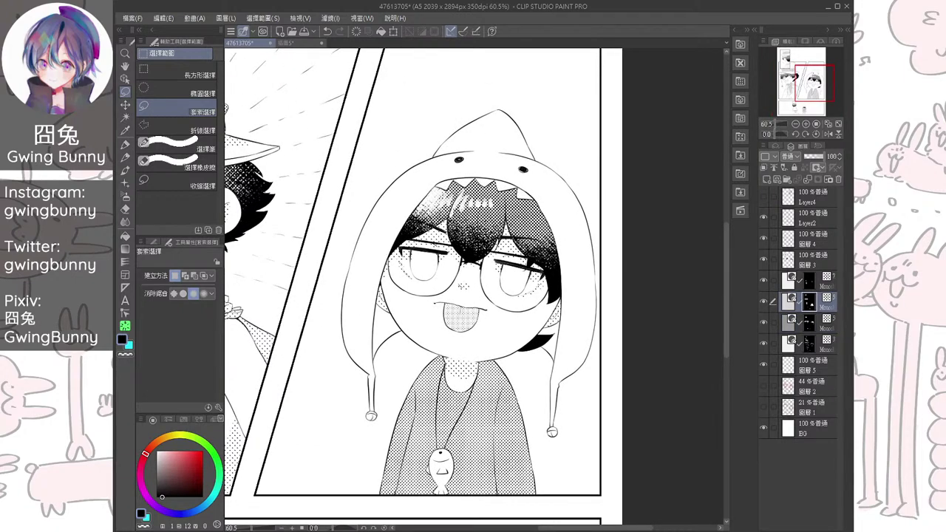
click(125, 131)
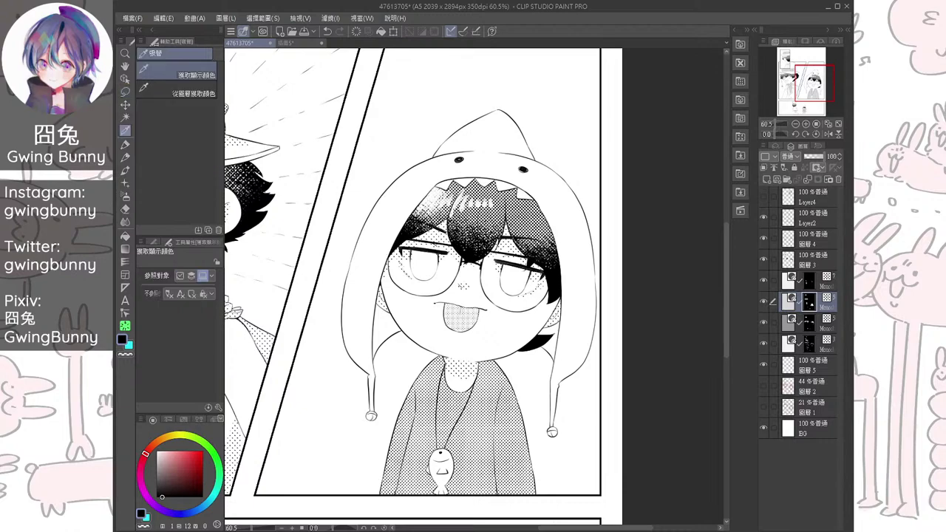
click(125, 117)
click(491, 166)
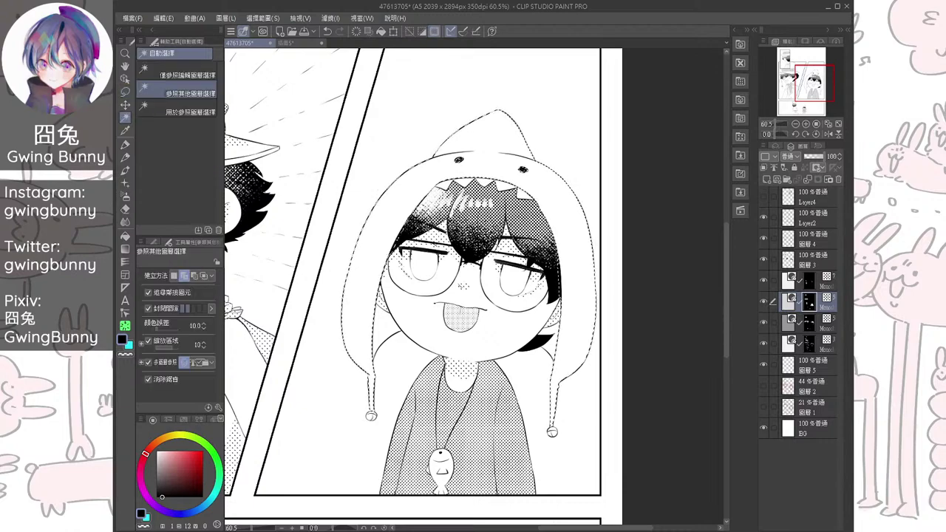
scroll(421, 280, down, 2)
scroll(421, 281, down, 3)
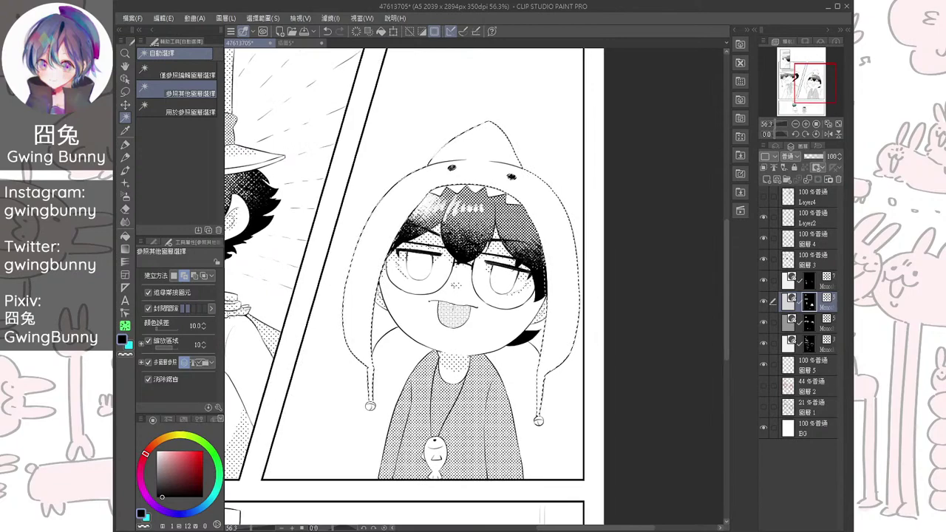
drag(421, 311, 472, 180)
click(435, 331)
drag(436, 281, 374, 469)
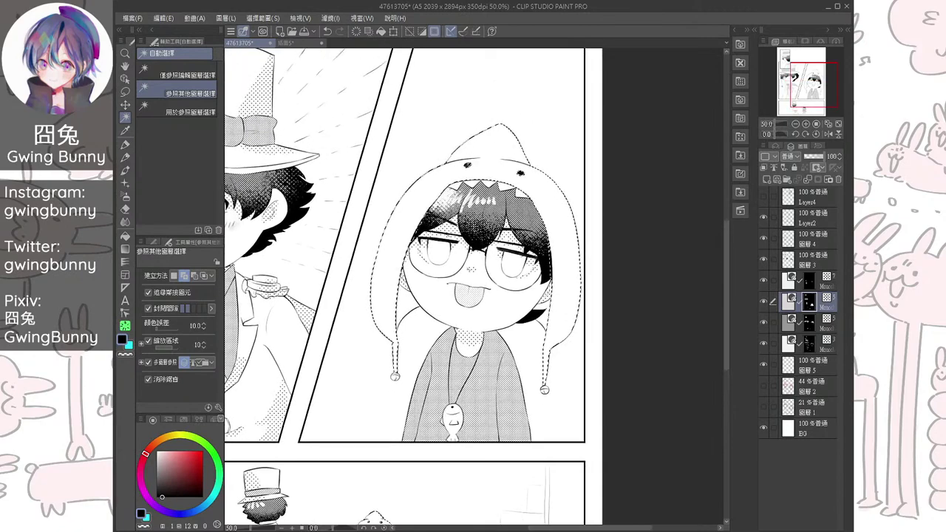
scroll(506, 261, down, 3)
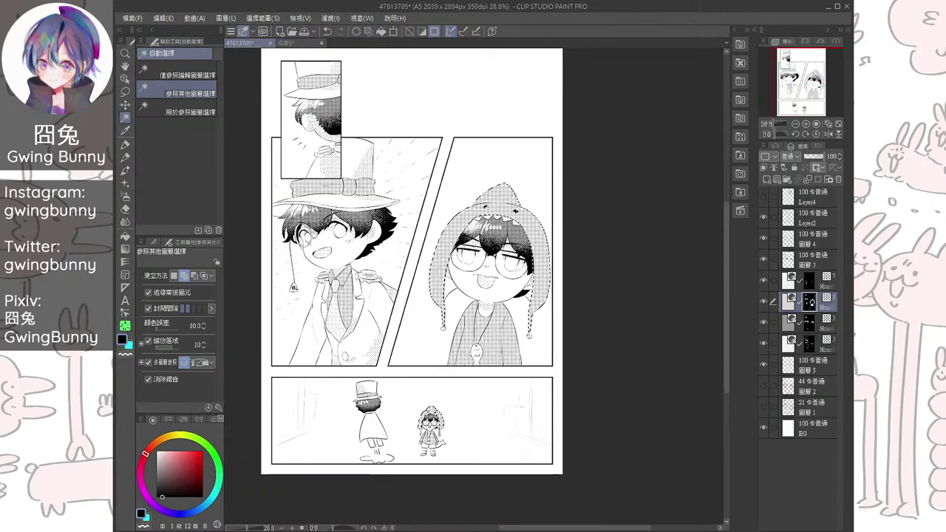
Remove the hoods' tone from this layer, refill them on the lighter tone layer above, and clear the selection
key(m)
scroll(551, 291, up, 4)
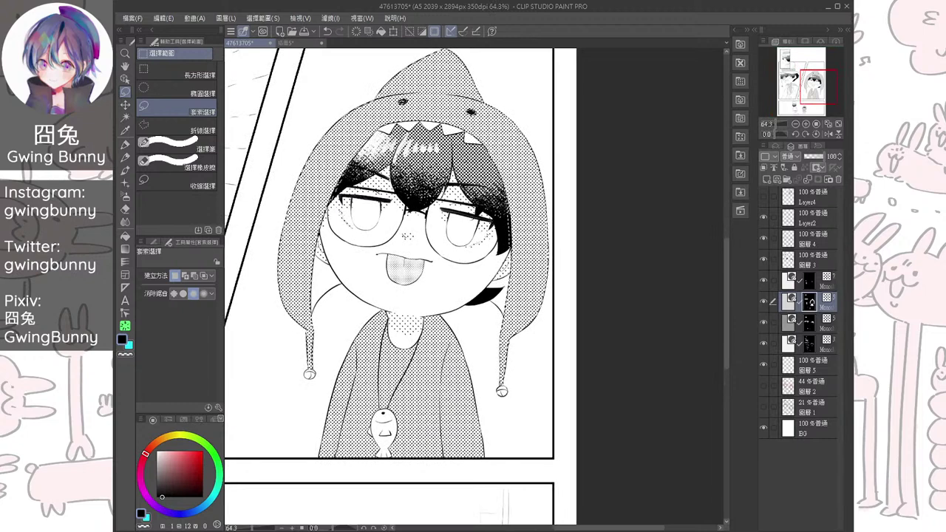
key(Delete)
click(822, 282)
click(764, 281)
click(763, 281)
key(alt+Delete)
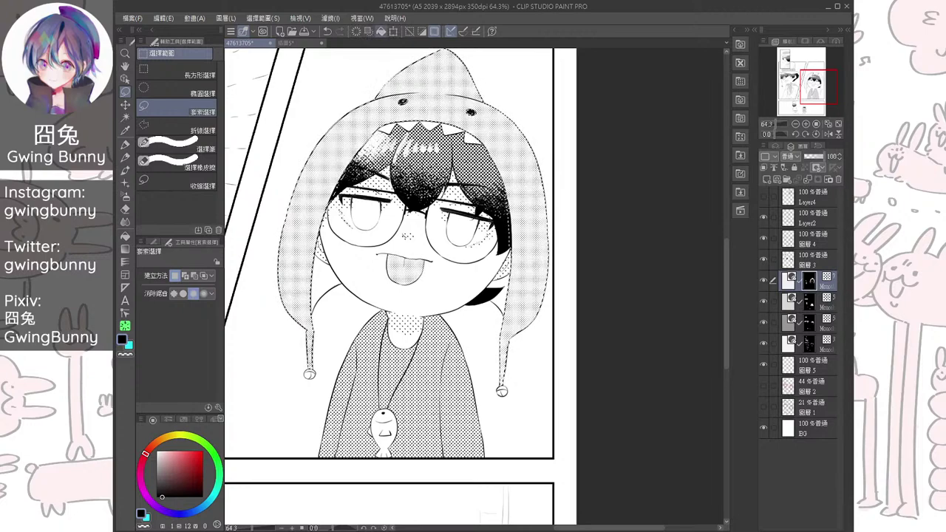
key(ctrl+minus)
key(ctrl+minus)
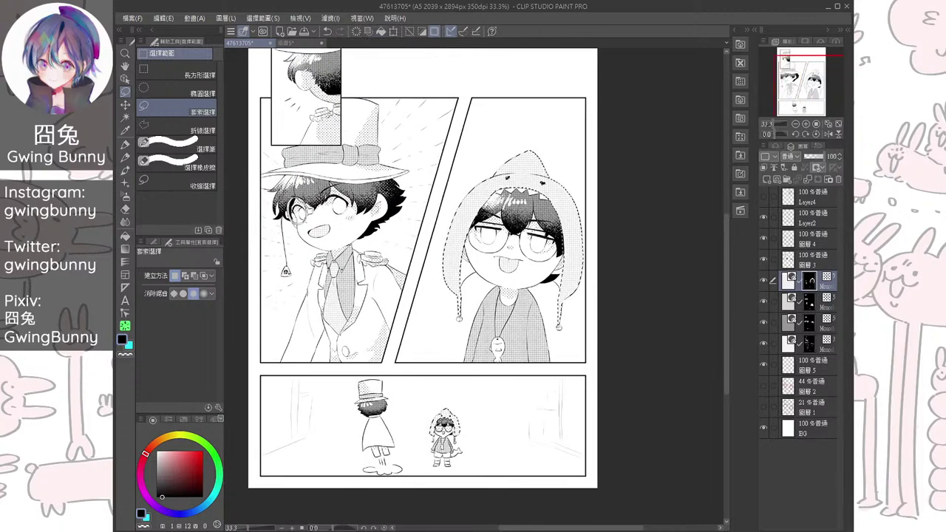
key(ctrl+d)
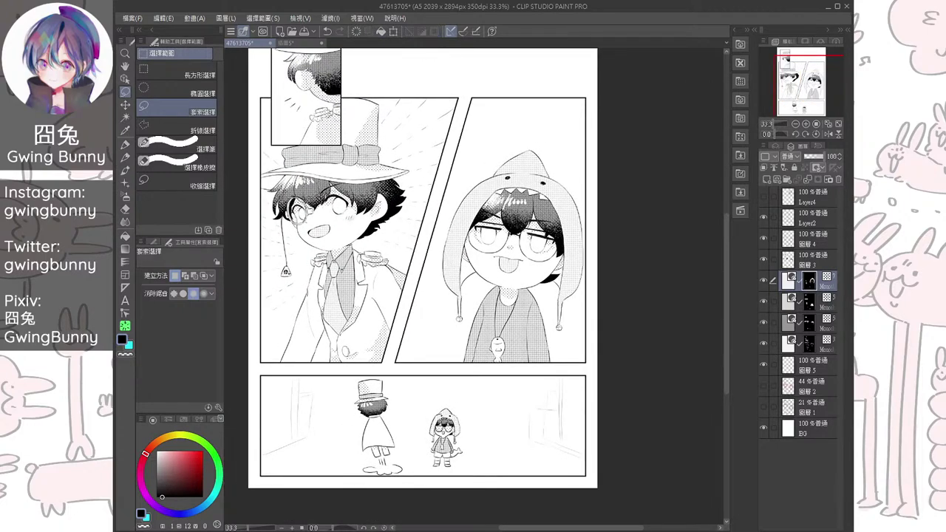
On layer 圖層 3, fill the large hooded character's hair on both sides of the neck with solid black
click(813, 260)
click(763, 260)
click(763, 259)
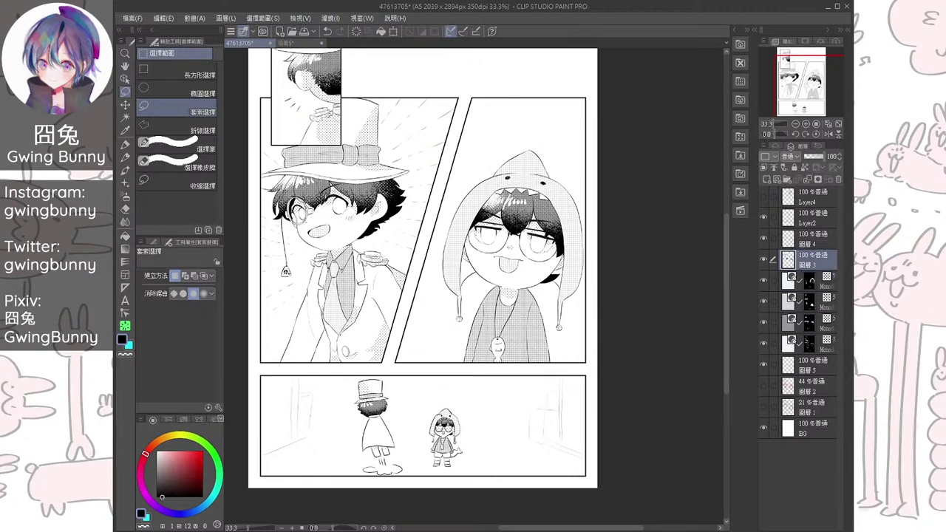
key(g)
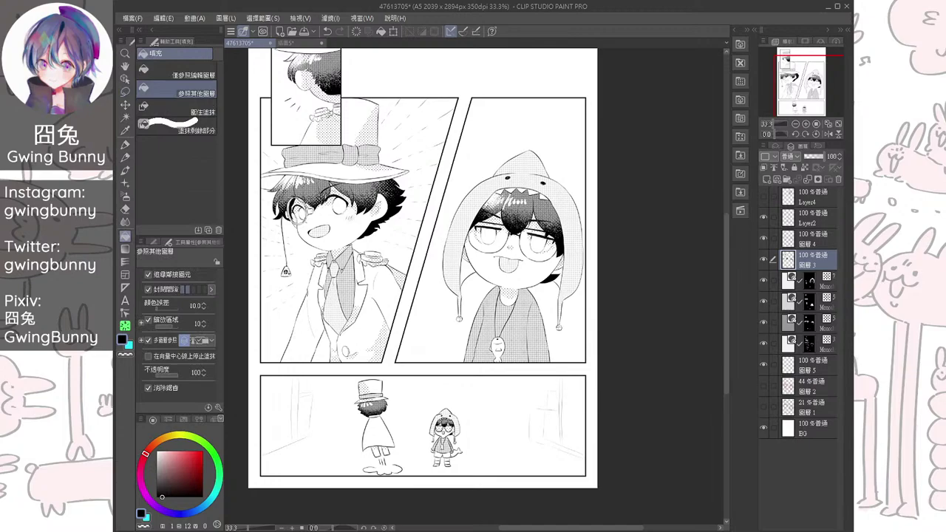
scroll(516, 243, up, 3)
click(361, 329)
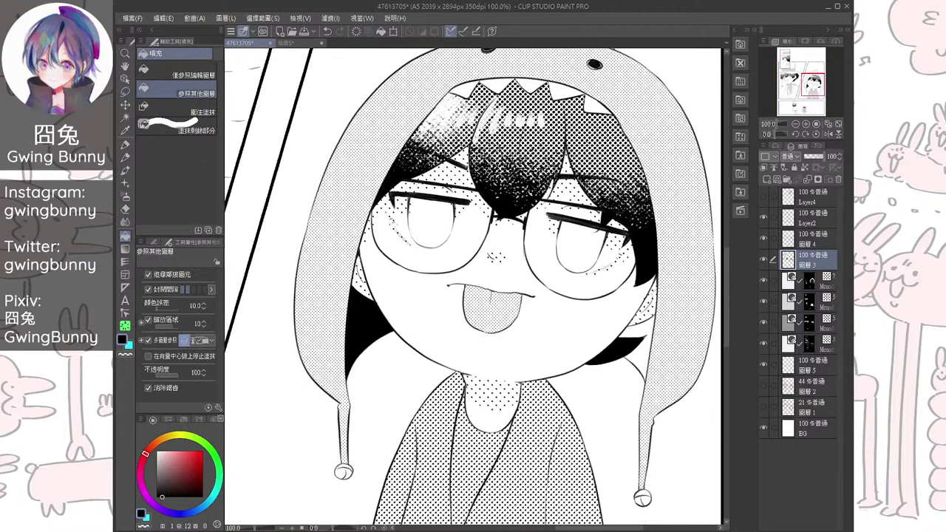
scroll(650, 325, up, 3)
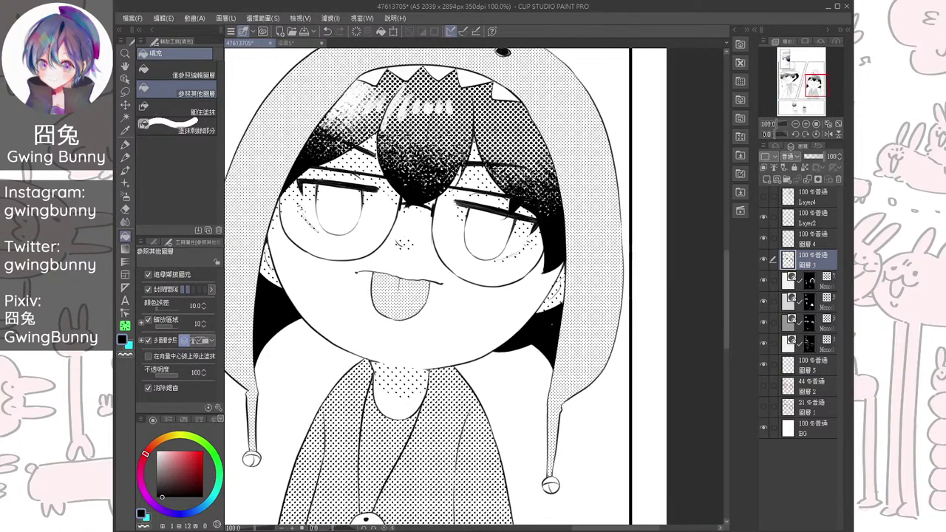
key(p)
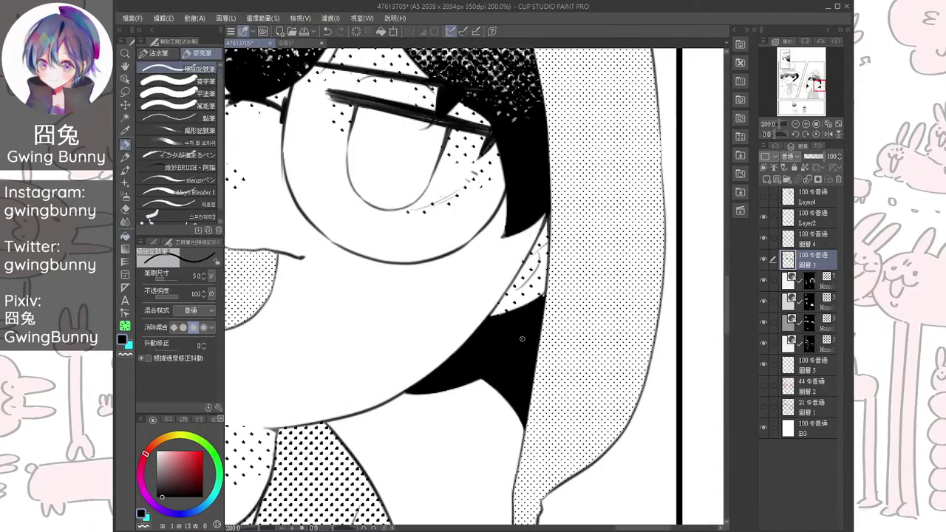
scroll(518, 345, down, 4)
Fill the small hooded character's hair on both sides of the face with solid black
drag(518, 345, 588, 259)
drag(490, 372, 473, 336)
scroll(473, 336, up, 2)
scroll(473, 268, down, 2)
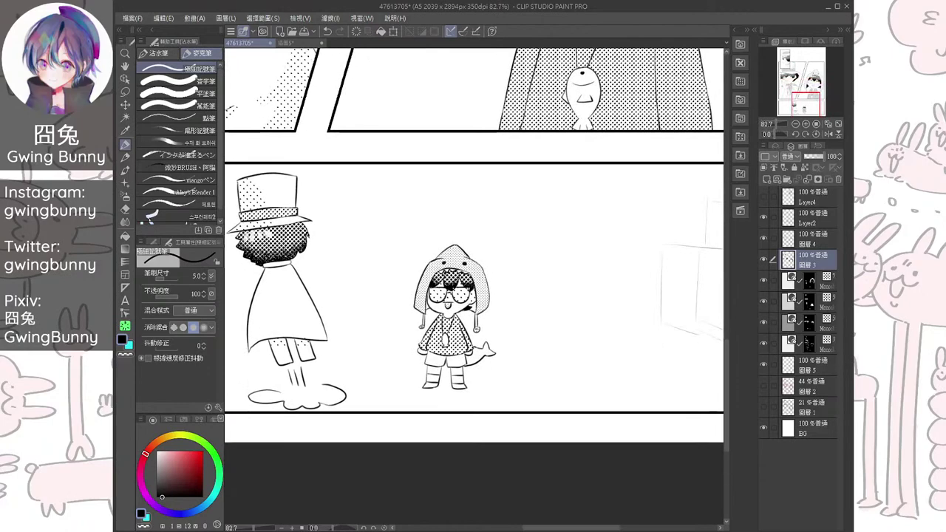
key(g)
drag(466, 302, 451, 329)
scroll(452, 329, up, 2)
scroll(453, 311, up, 2)
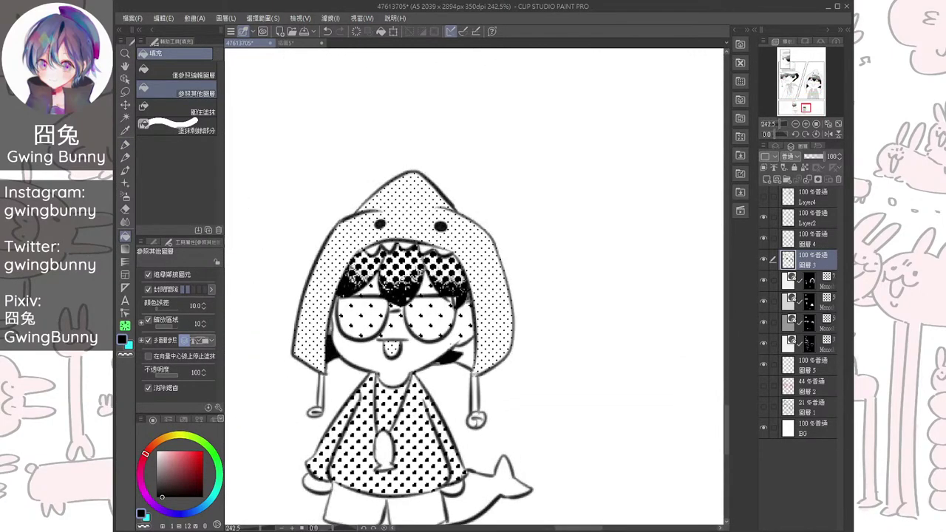
click(466, 354)
drag(467, 353, 494, 299)
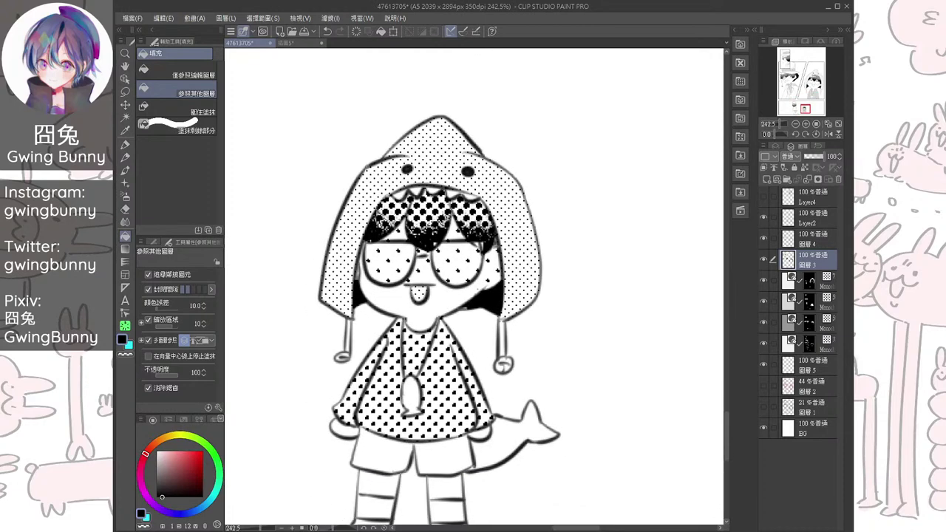
Set the pen size to 2 and touch up the black hair beside the small character's face
key(p)
key(bracketleft)
key(bracketleft)
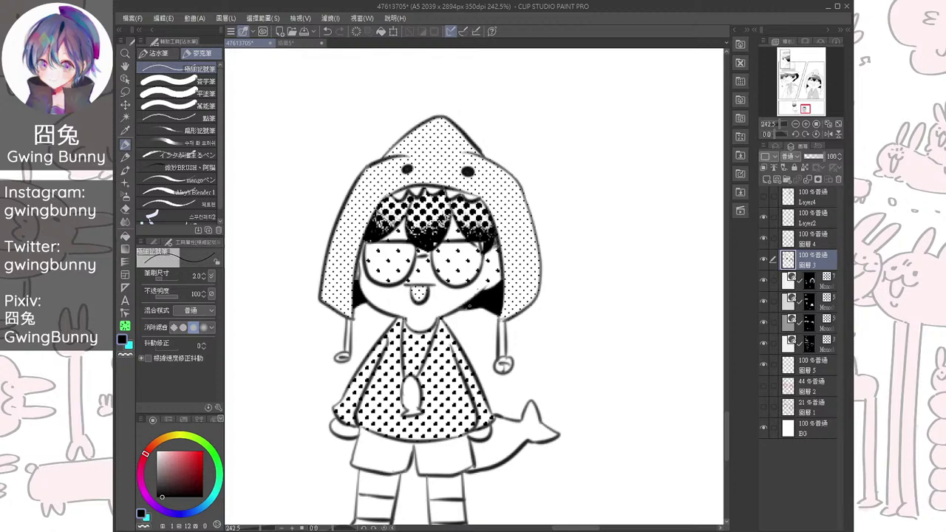
scroll(513, 311, down, 2)
drag(514, 311, 499, 342)
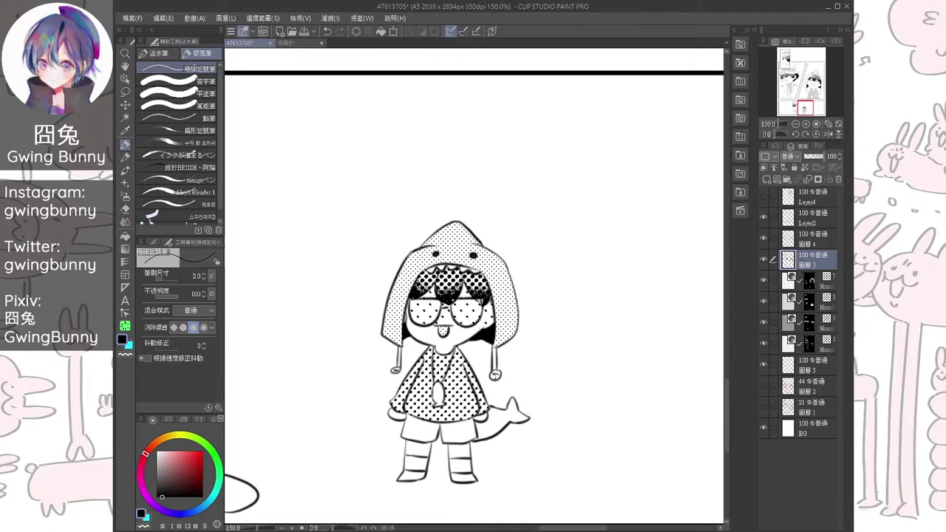
Select the small character's shark tail and fill it on the lighter tone layer used for the hoods
click(809, 281)
key(w)
click(496, 424)
click(381, 31)
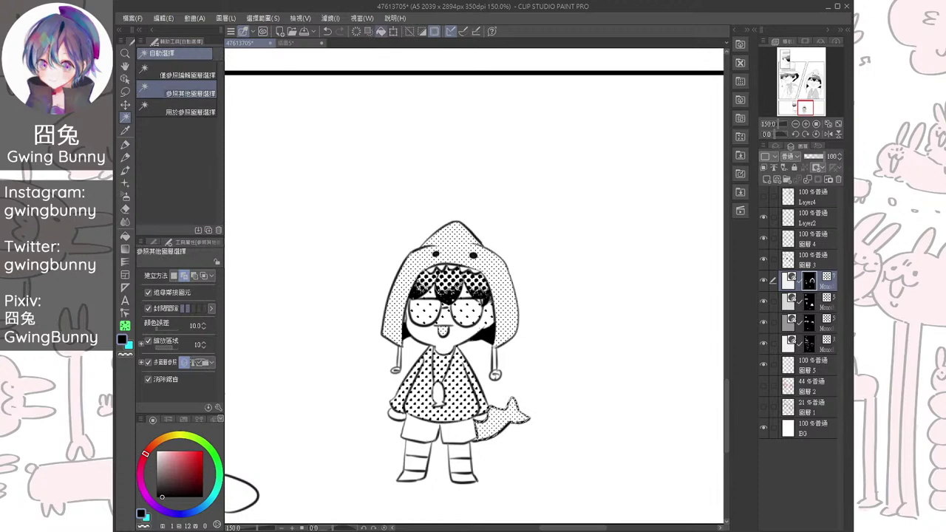
scroll(510, 315, down, 4)
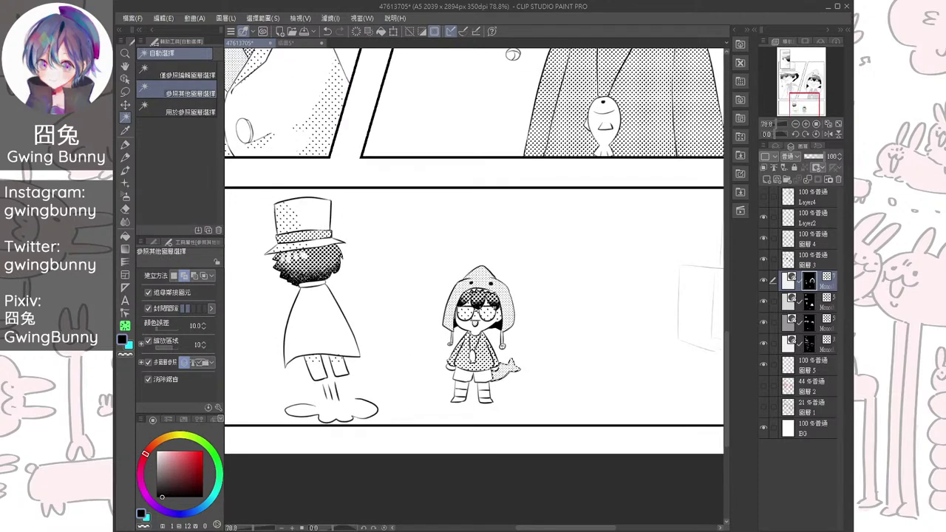
click(558, 314)
scroll(290, 286, down, 3)
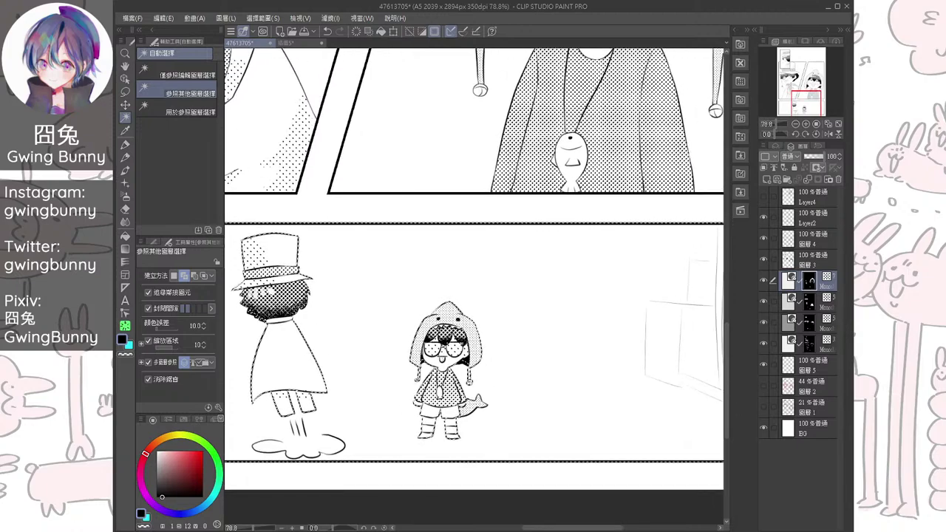
scroll(476, 289, down, 3)
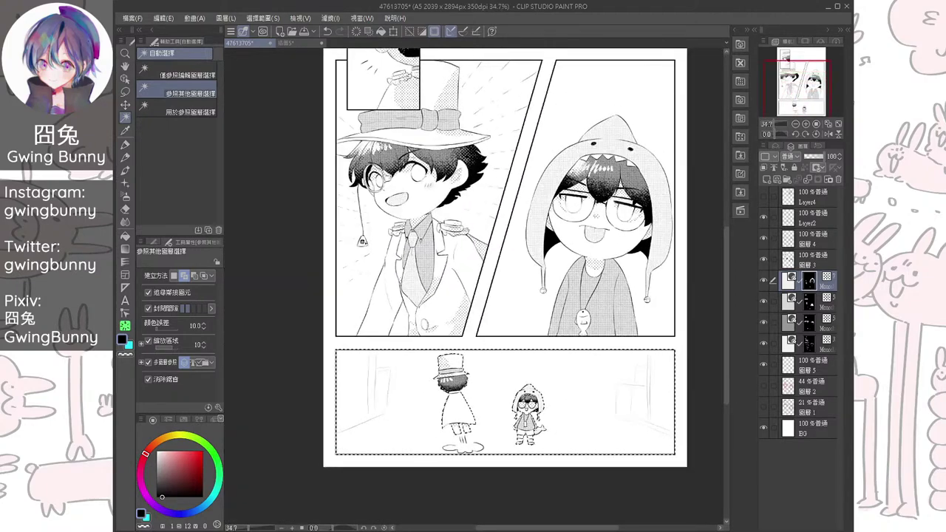
click(125, 92)
key(ctrl+d)
Save the 47613705 page and switch to the 插圖5 document
drag(503, 274, 463, 334)
scroll(463, 335, down, 1)
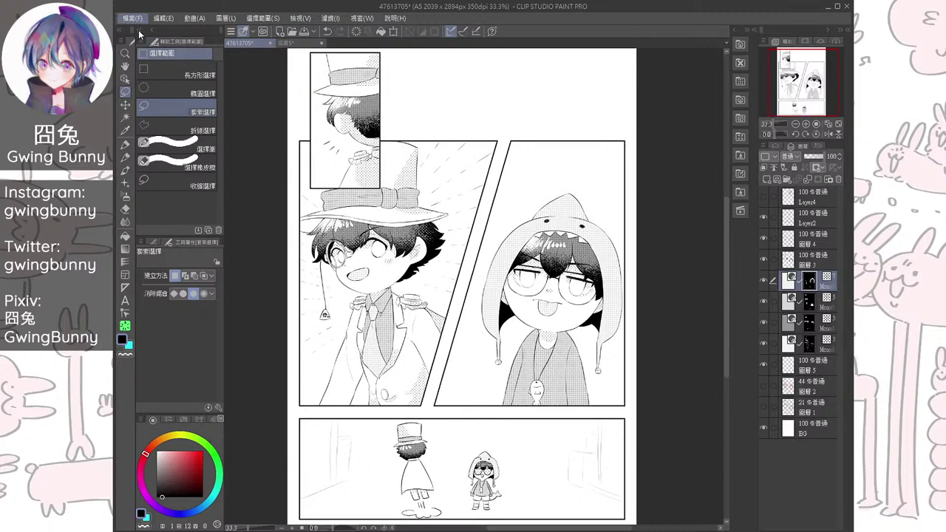
key(ctrl+s)
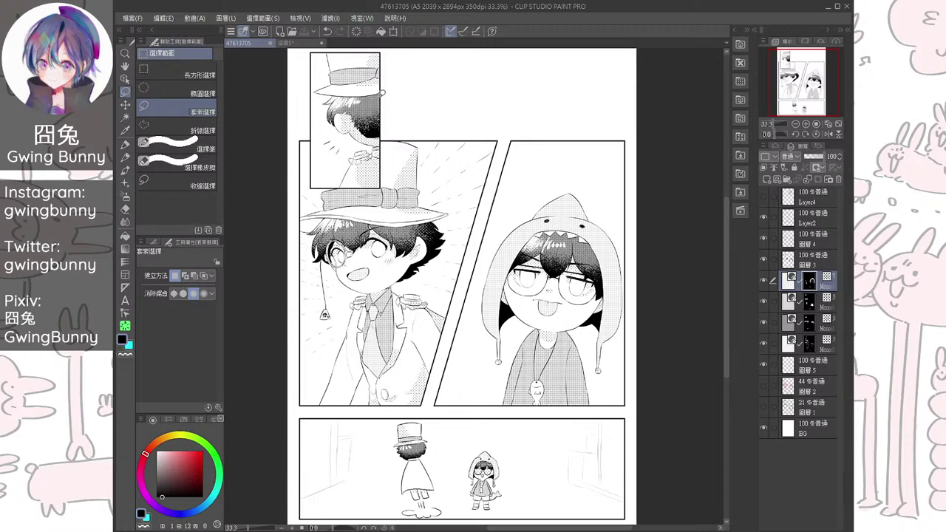
click(287, 43)
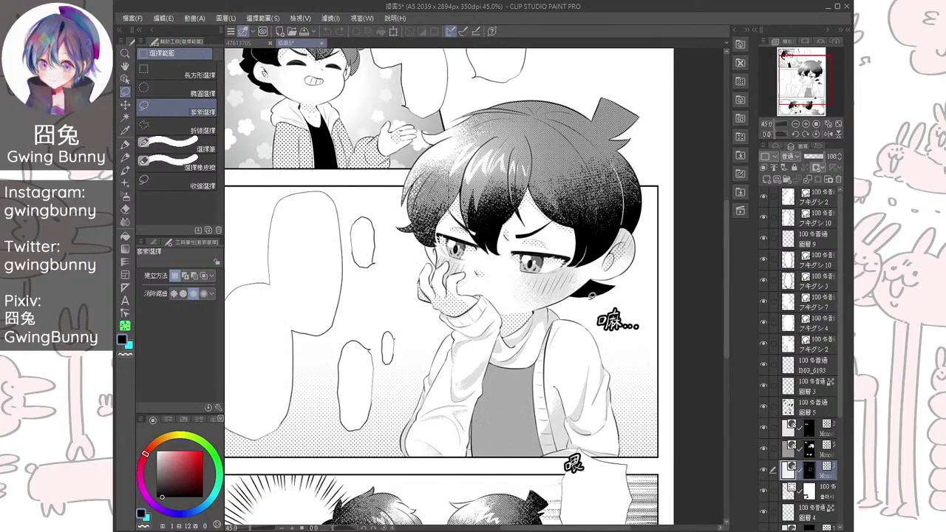
Examine the finished eyes in 插圖5 up close and check what its 圖層 5 layer contains
scroll(588, 292, up, 4)
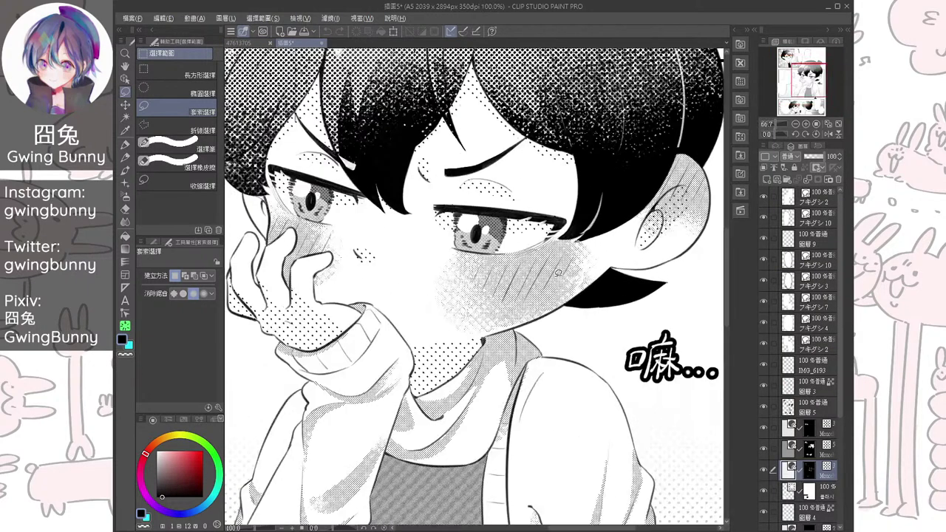
key(alt)
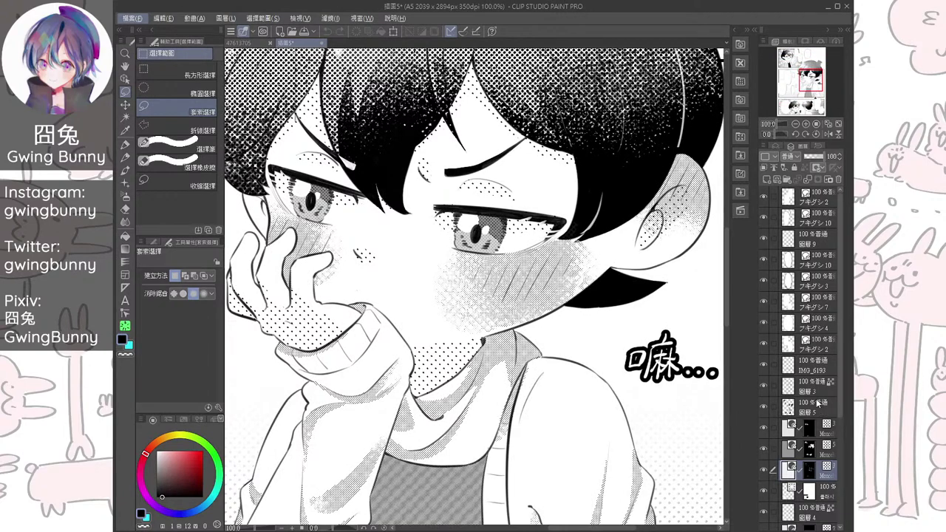
click(817, 407)
click(764, 407)
click(764, 407)
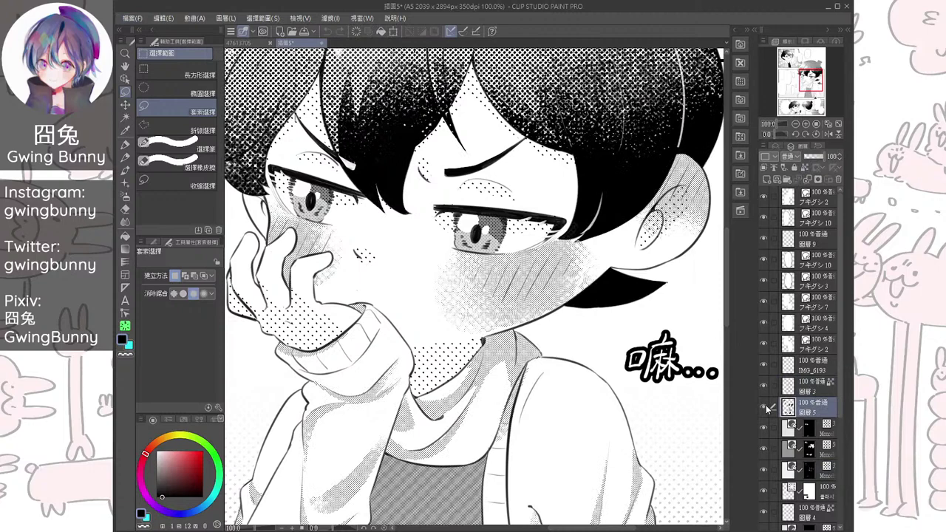
scroll(801, 418, down, 5)
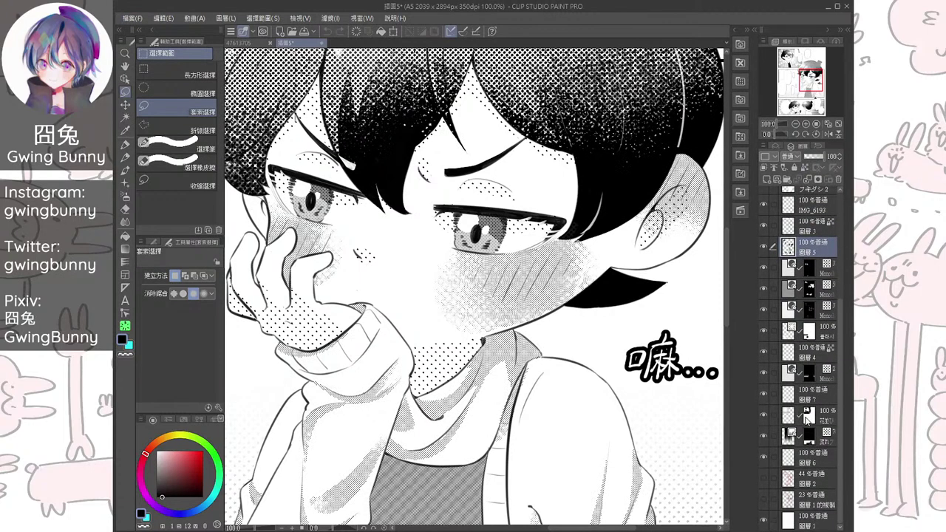
scroll(509, 246, up, 2)
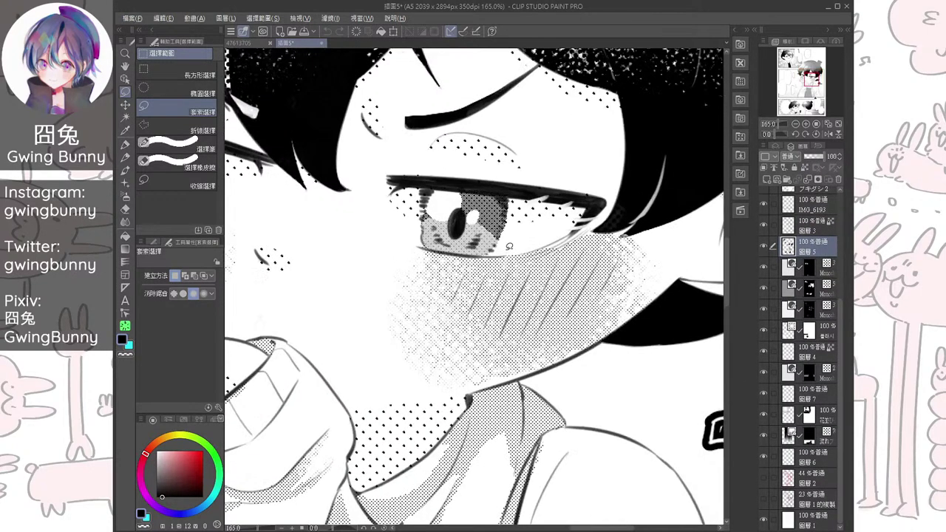
scroll(509, 246, down, 2)
drag(473, 273, 524, 301)
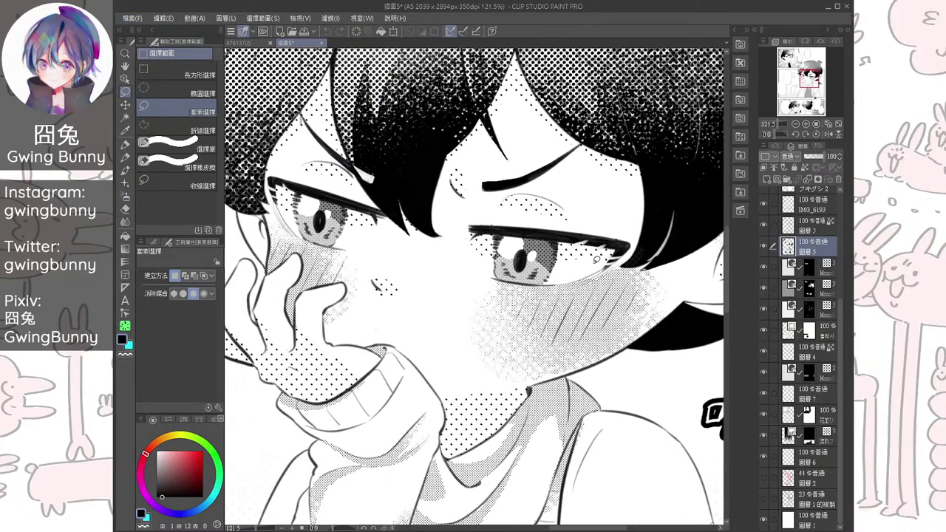
Return to the 47613705 page, make 圖層 4 the active layer and show the 圖層 2 sketch layer
click(247, 43)
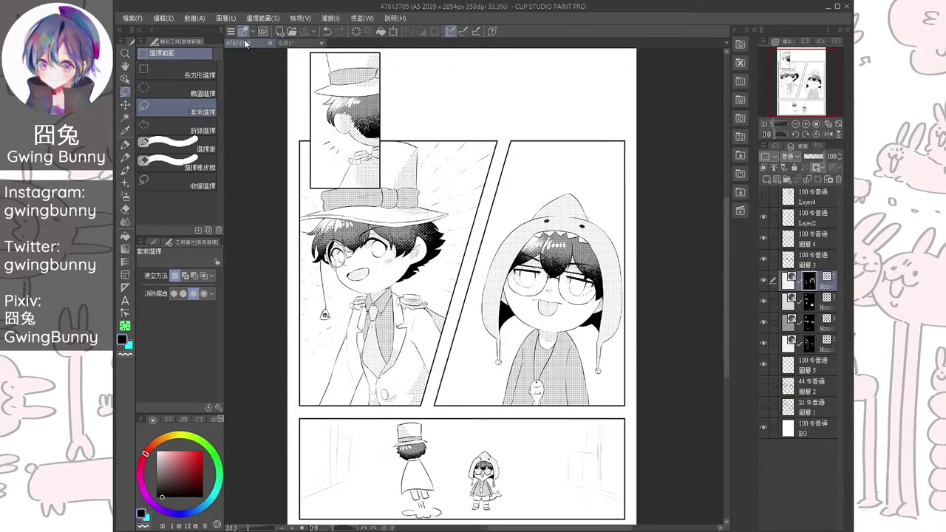
click(822, 259)
click(765, 260)
click(765, 258)
click(764, 243)
click(764, 242)
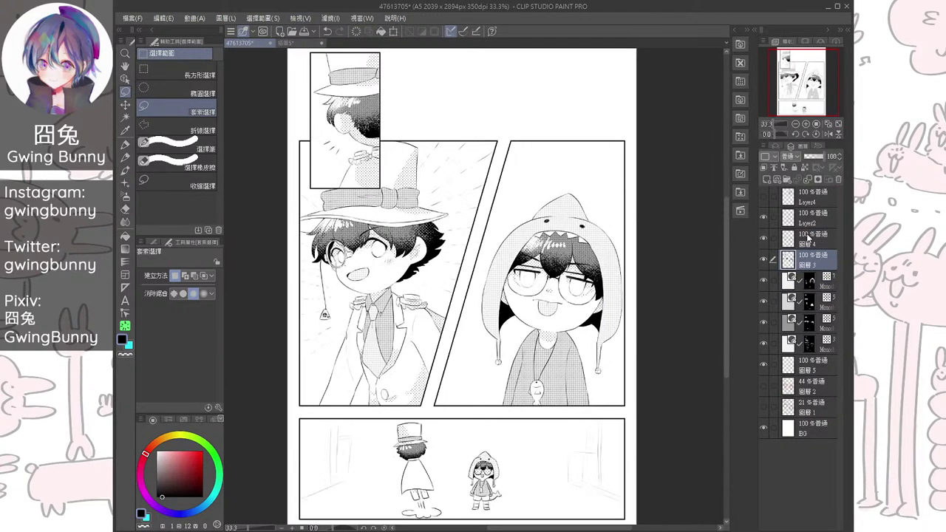
click(808, 237)
click(764, 388)
Try to draw the pupil in the hat-wearing character's uncovered eye with the らくがきペン pencil at size 6
scroll(375, 257, up, 5)
scroll(370, 241, up, 3)
click(124, 157)
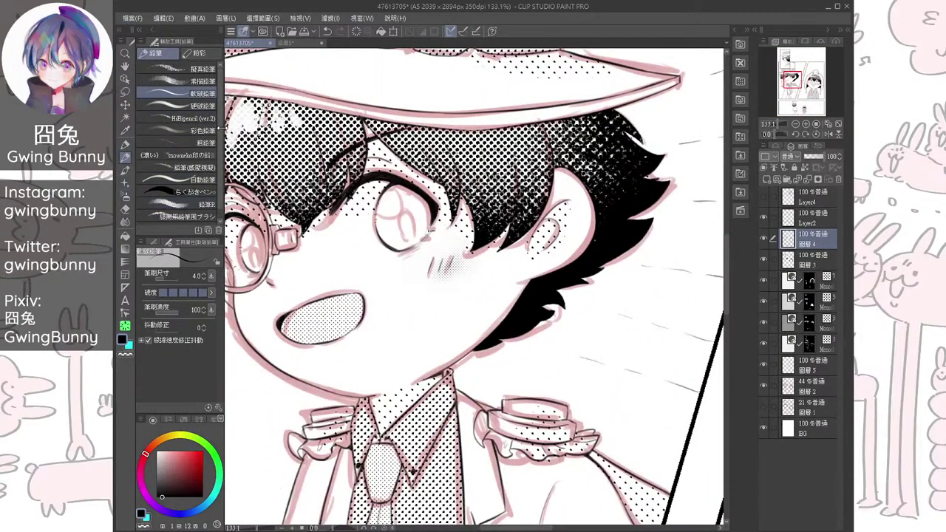
scroll(185, 148, down, 1)
click(205, 195)
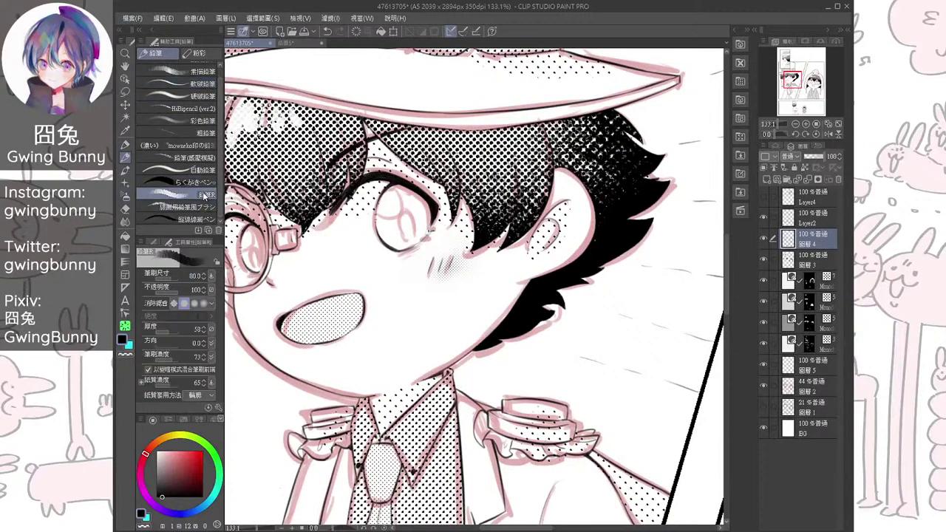
click(198, 181)
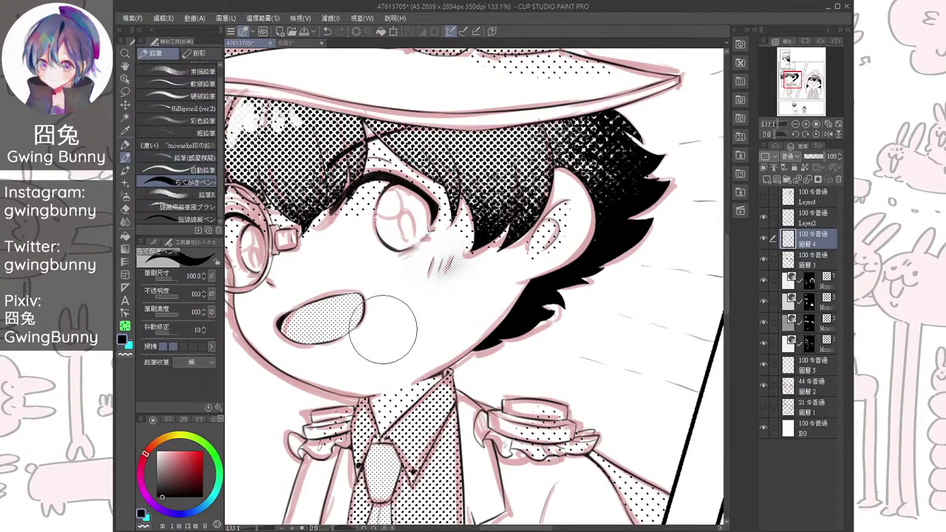
key([)
key([)
key([)
key([)
key([)
key([)
key([)
key([)
key([)
key([)
key([)
key(bracketleft)
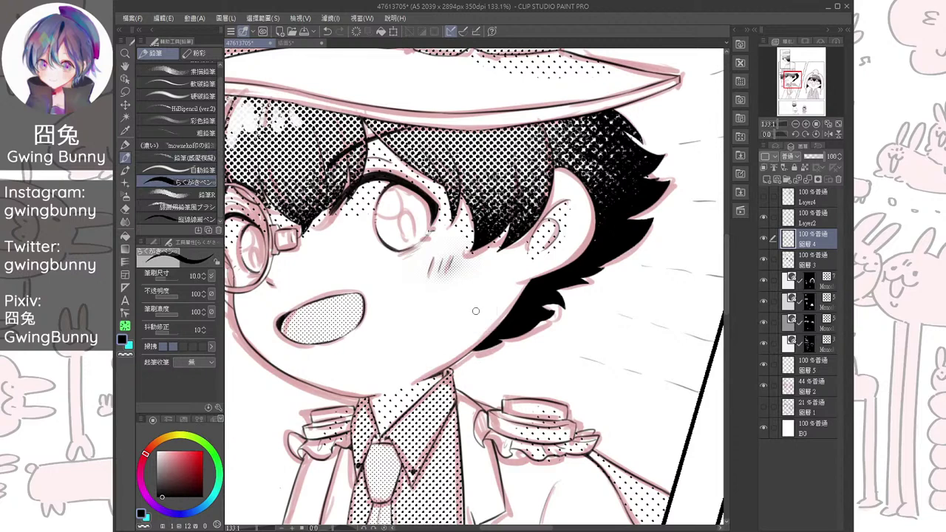
scroll(475, 312, up, 4)
key(bracketleft)
key(bracketleft)
key(bracketleft)
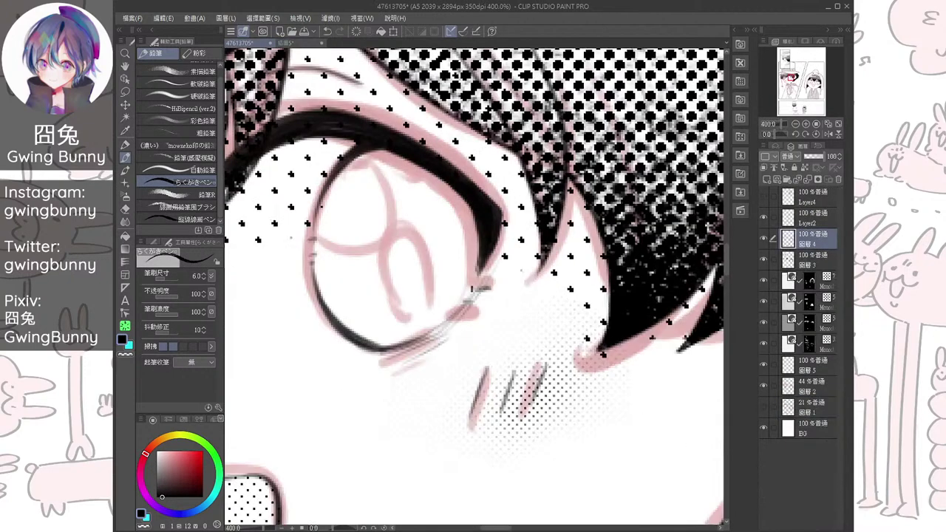
drag(407, 240, 411, 305)
key(ctrl+z)
key(ctrl+z)
Paint solid black pupils in both of the hat-wearing character's eyes with the べたべた線画ペン brush reduced to size 8
key(b)
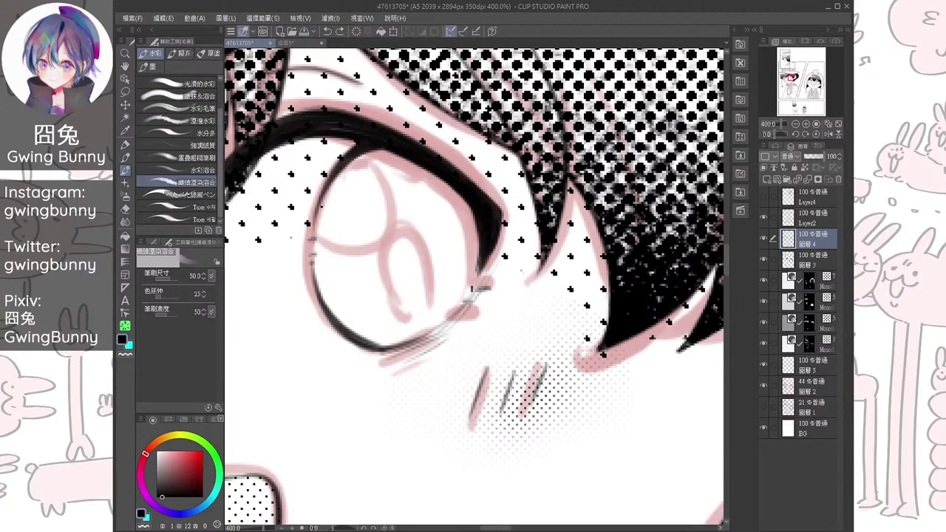
click(177, 195)
mouse_move(405, 223)
mouse_down()
mouse_move(393, 263)
mouse_move(394, 238)
mouse_move(395, 265)
mouse_move(415, 291)
mouse_move(395, 272)
mouse_move(415, 307)
mouse_up()
key(ctrl+z)
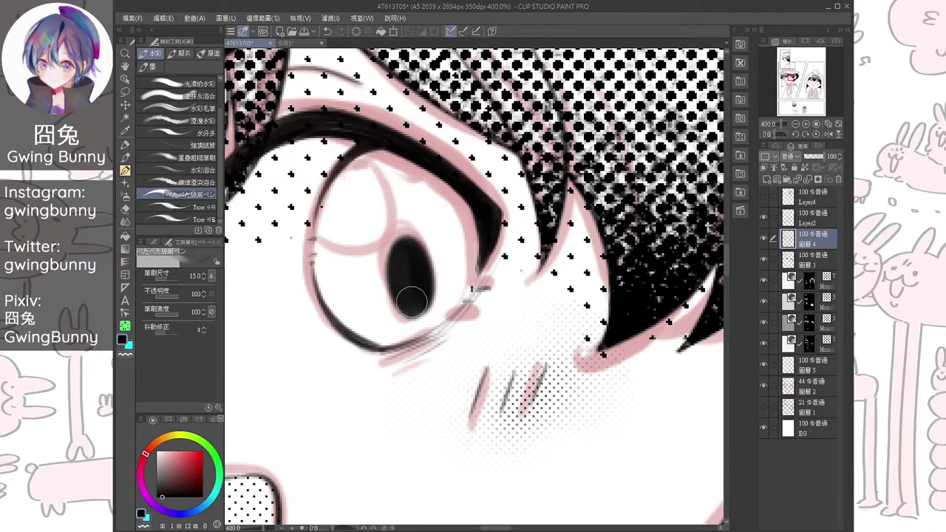
key(bracketleft)
key(bracketleft)
key(bracketleft)
drag(559, 254, 444, 274)
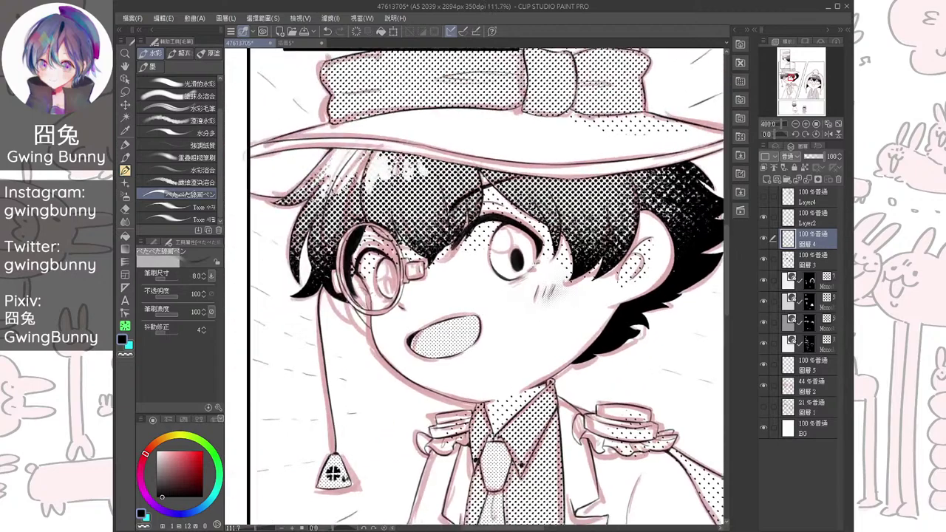
scroll(474, 286, up, 3)
drag(350, 281, 353, 290)
Add short dark marks along the lower irises of the hat-wearing character's eyes with the brush at size 7
scroll(473, 286, up, 2)
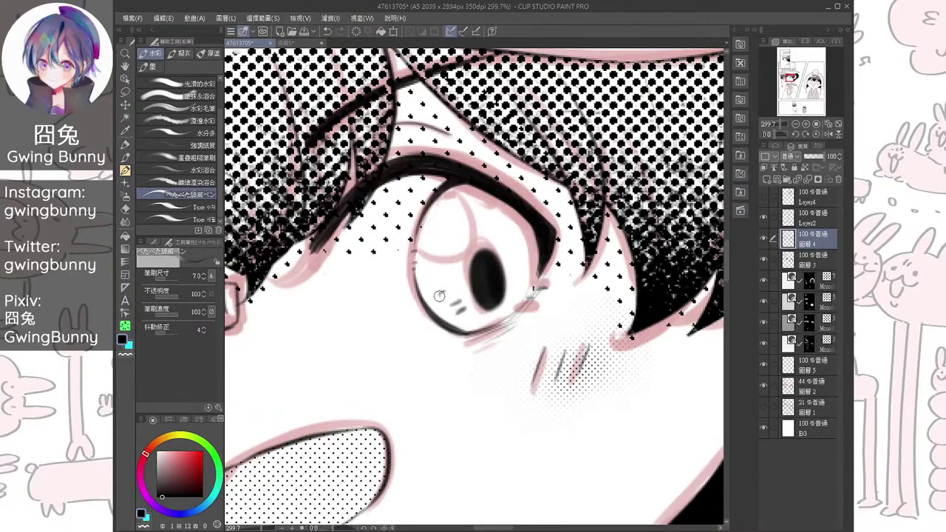
scroll(440, 297, up, 1)
key(ctrl+z)
drag(457, 311, 426, 292)
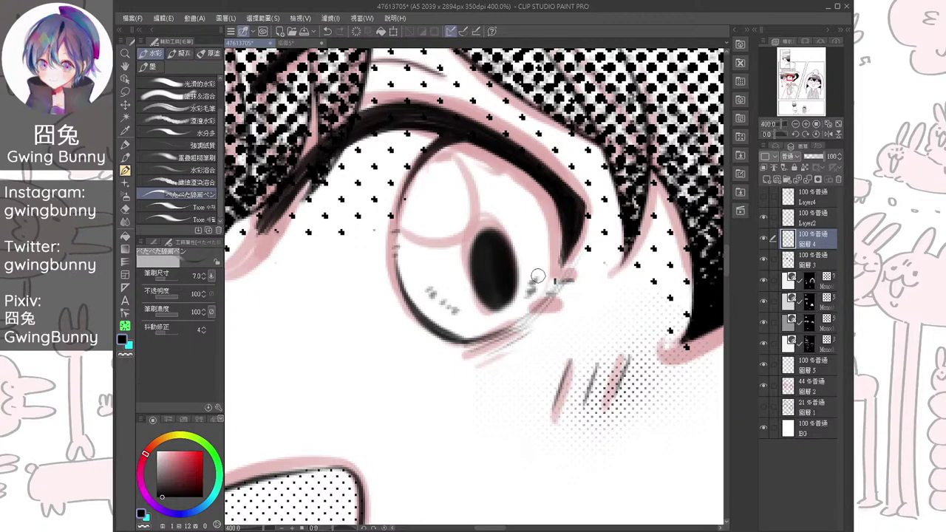
scroll(536, 266, down, 2)
drag(665, 267, 699, 262)
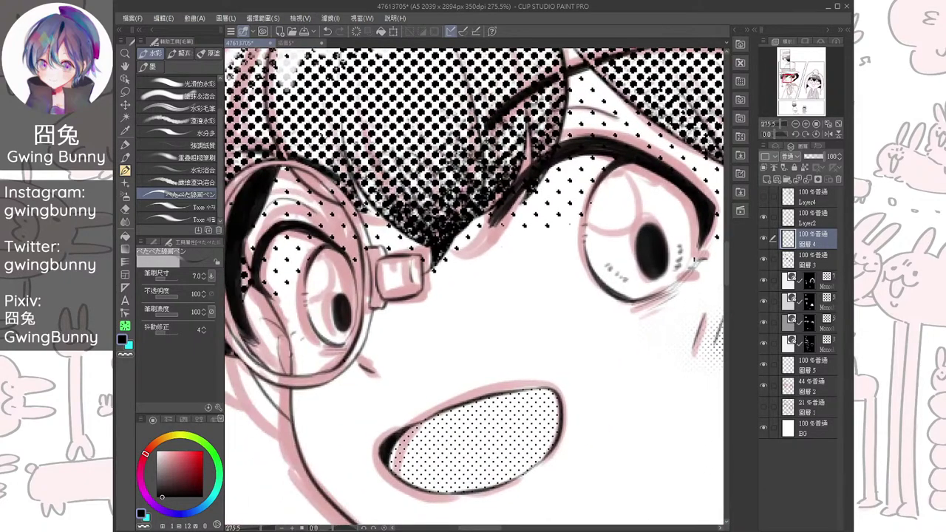
drag(330, 325, 327, 335)
mouse_move(326, 317)
mouse_down()
mouse_move(324, 331)
mouse_move(318, 326)
mouse_up()
mouse_move(473, 318)
mouse_down()
mouse_move(463, 267)
mouse_move(389, 318)
mouse_up()
Paint narrow black oval pupils in both of the hooded character's eyes behind the glasses, at brush size 7
scroll(540, 295, down, 2)
drag(591, 303, 325, 263)
drag(665, 280, 188, 253)
scroll(416, 375, up, 3)
drag(385, 291, 391, 338)
drag(395, 260, 397, 334)
mouse_move(393, 266)
mouse_down()
mouse_move(393, 320)
mouse_move(393, 298)
mouse_up()
key(ctrl+z)
key(ctrl+z)
key(ctrl+z)
key(ctrl+z)
mouse_move(395, 266)
mouse_down()
mouse_move(384, 325)
mouse_move(404, 280)
mouse_move(426, 297)
mouse_move(333, 292)
mouse_up()
scroll(393, 298, down, 2)
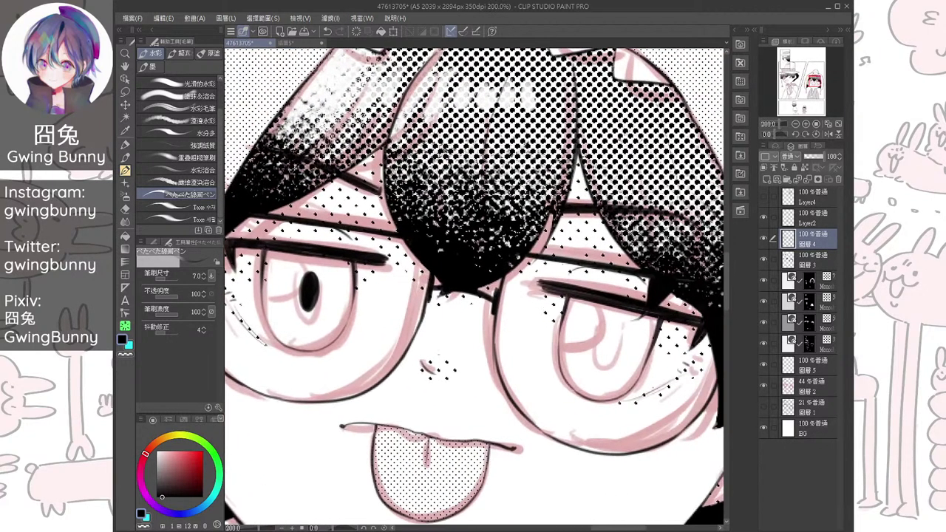
drag(607, 329, 604, 354)
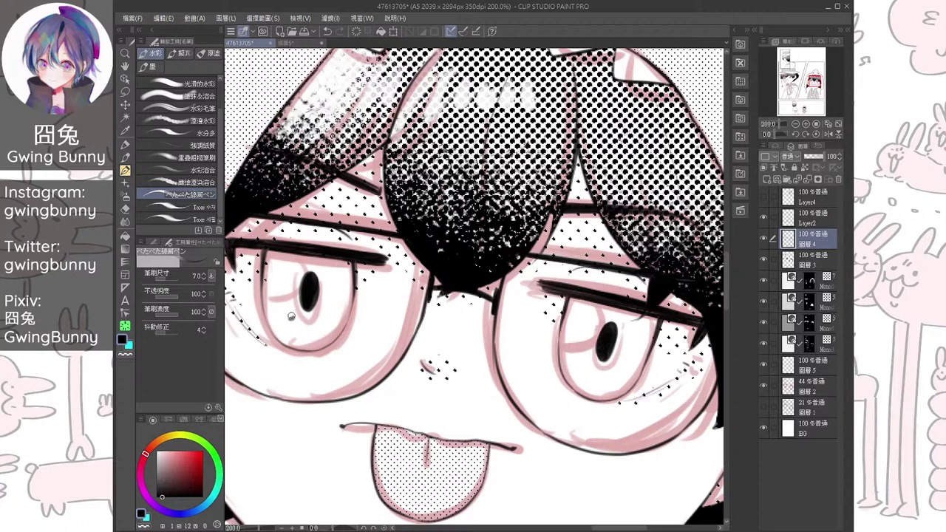
Add small dark marks around the lower part of both of the hooded character's irises
drag(286, 305, 286, 308)
drag(299, 320, 301, 324)
drag(308, 323, 320, 321)
drag(320, 313, 268, 305)
key(ctrl+z)
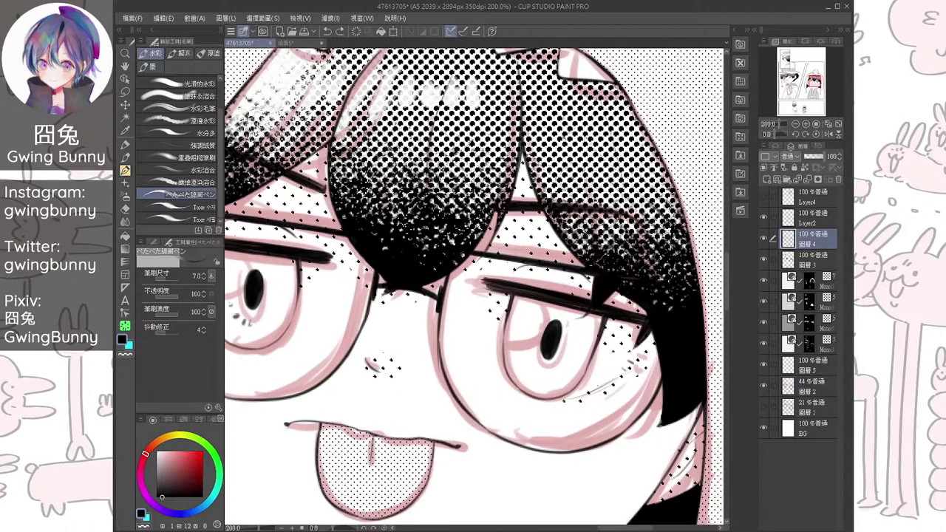
click(530, 367)
scroll(560, 368, down, 4)
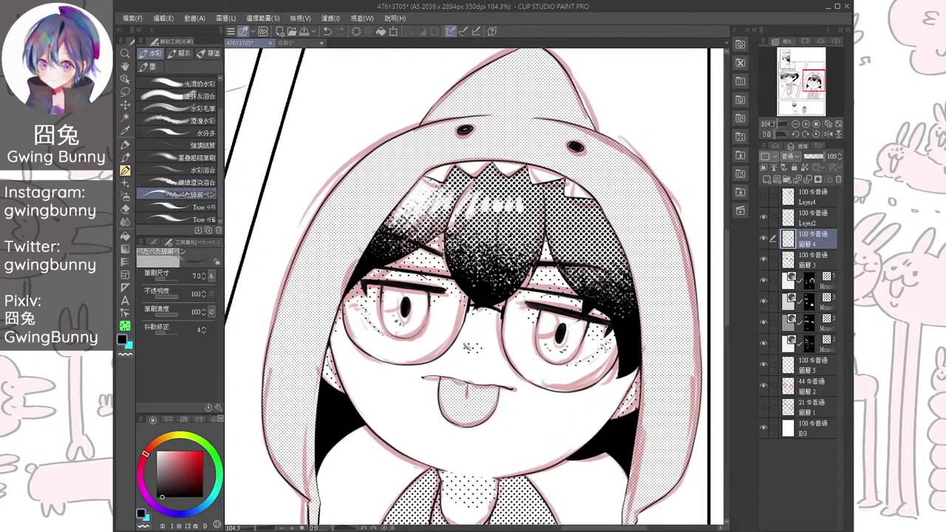
Make 圖層 5 the active layer and choose the Double Square tone brush
click(806, 368)
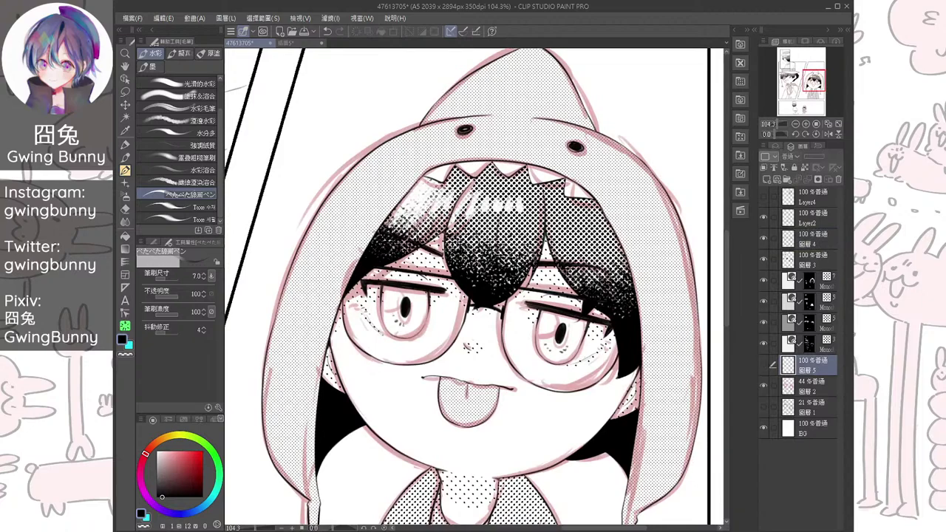
scroll(596, 317, down, 3)
drag(535, 332, 617, 317)
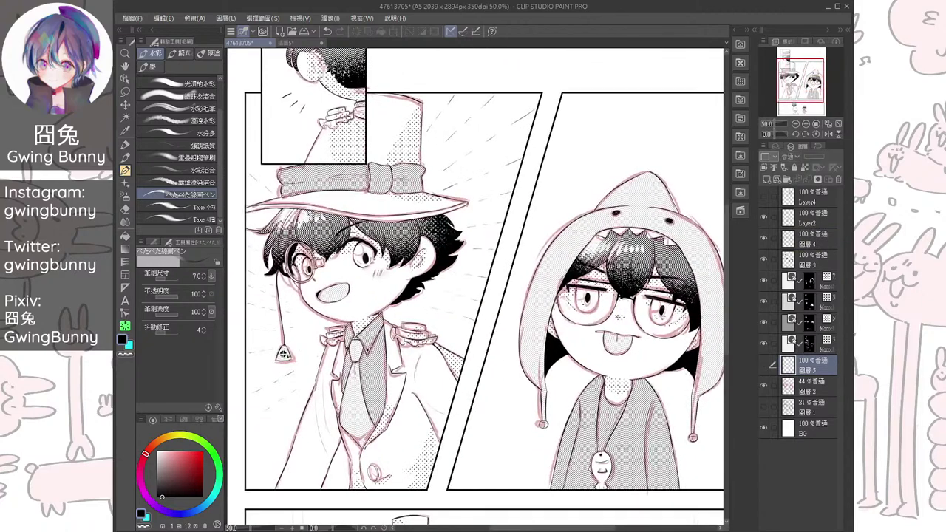
scroll(617, 316, up, 3)
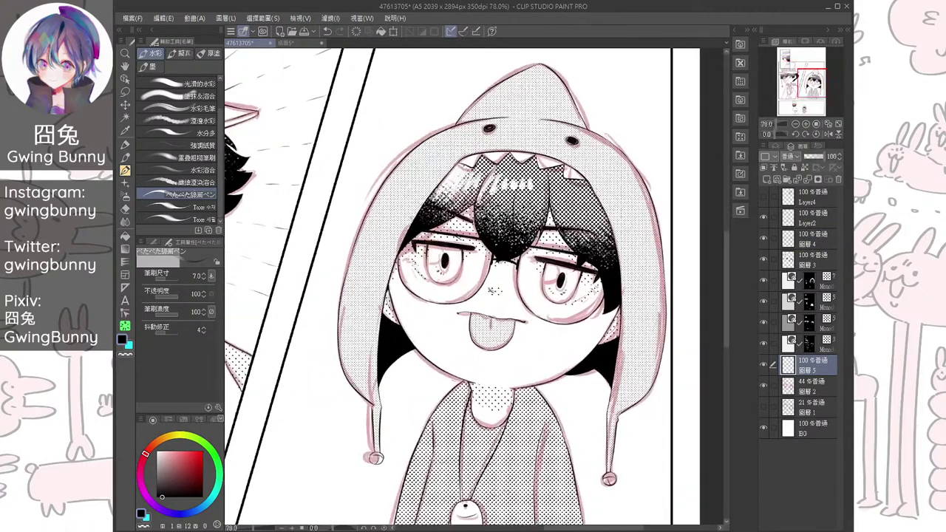
key(p)
key(b)
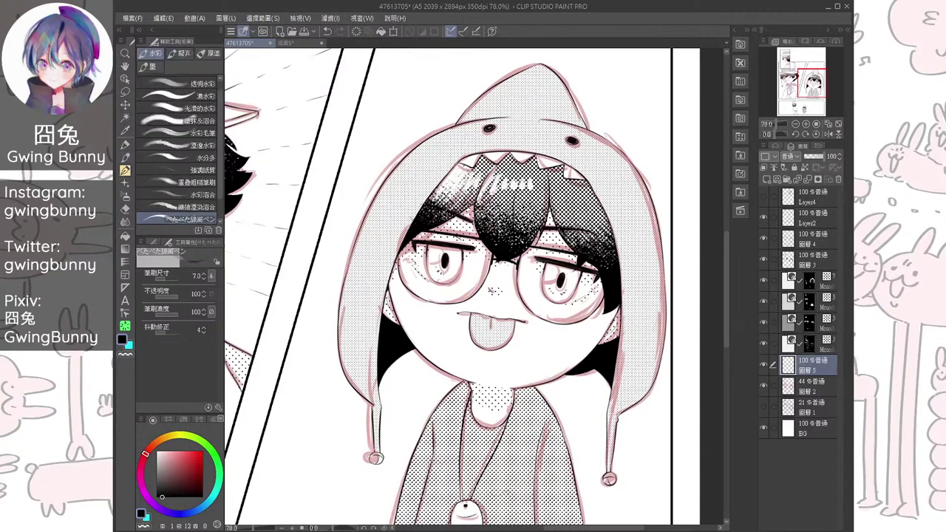
key(b)
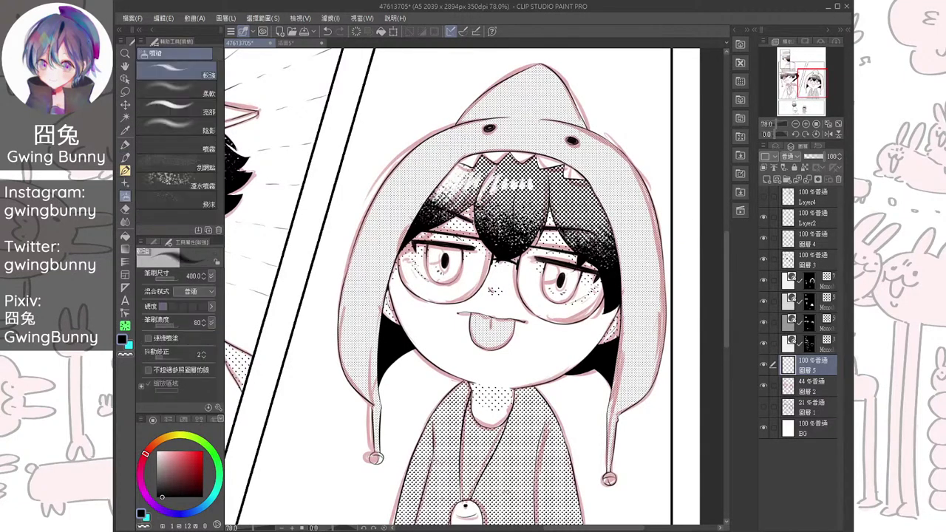
key(b)
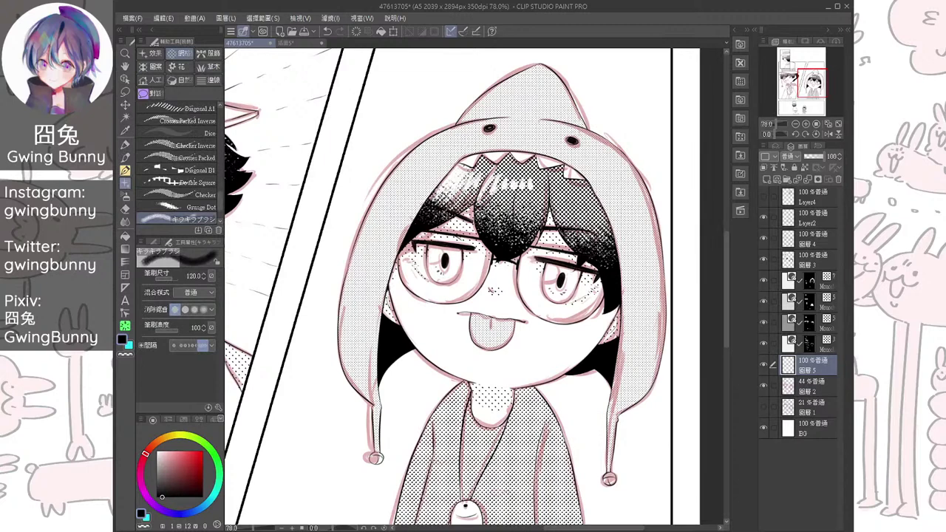
drag(220, 201, 218, 209)
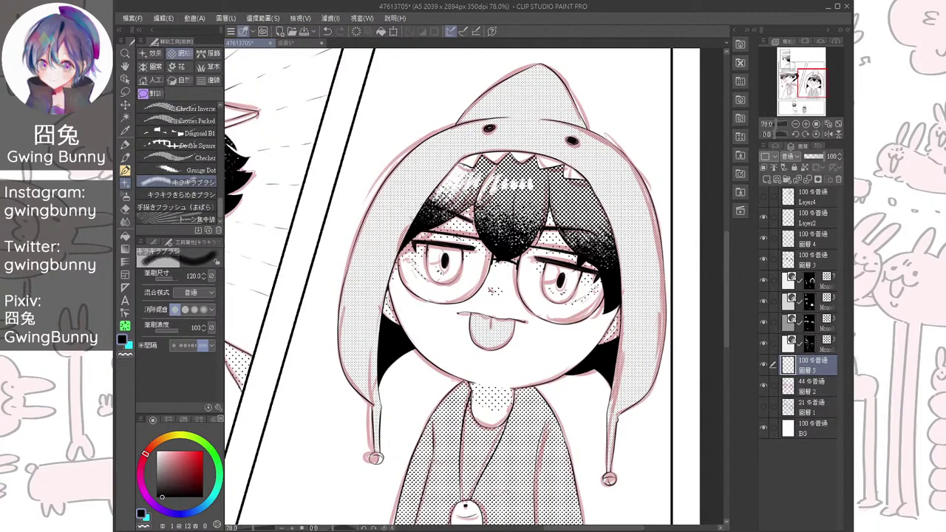
click(181, 145)
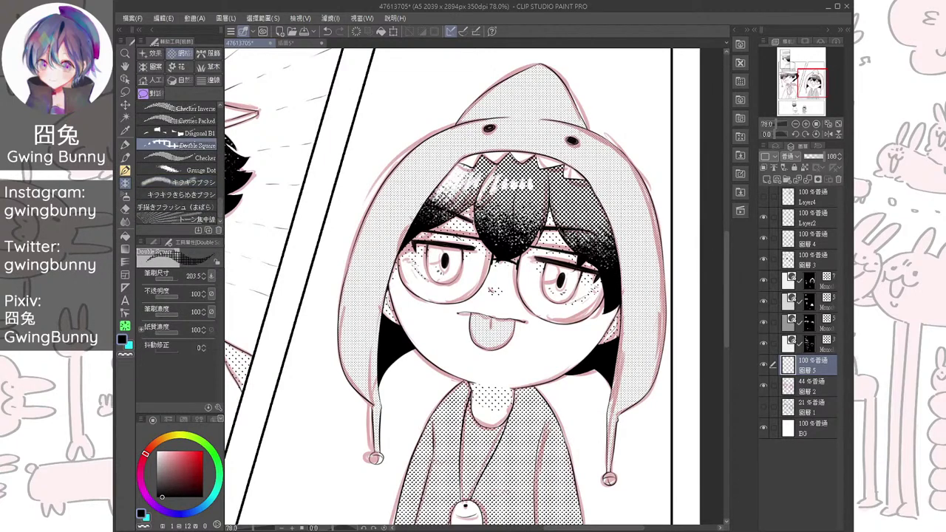
Hide the 圖層 2 sketch layer and try the Double Square brush on the hooded character's eye
scroll(560, 284, up, 4)
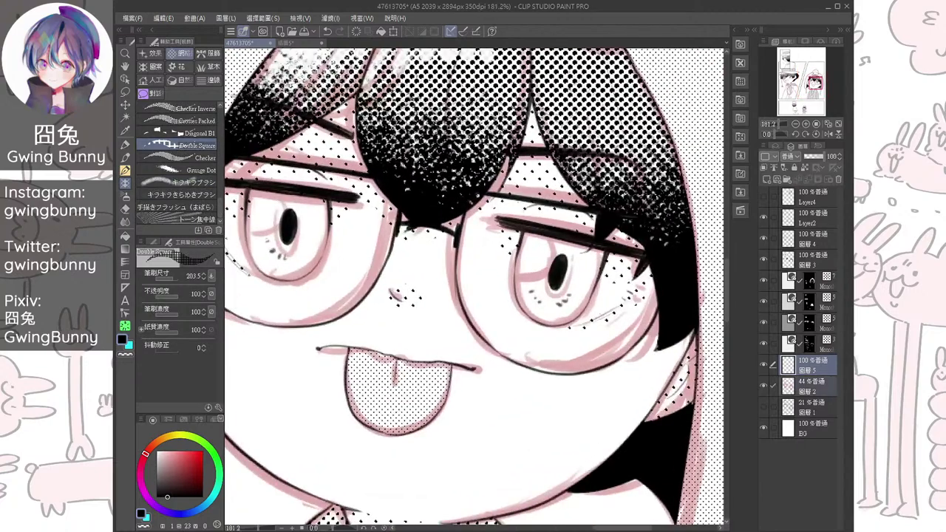
click(764, 386)
drag(566, 264, 493, 308)
key(ctrl+z)
scroll(554, 280, up, 1)
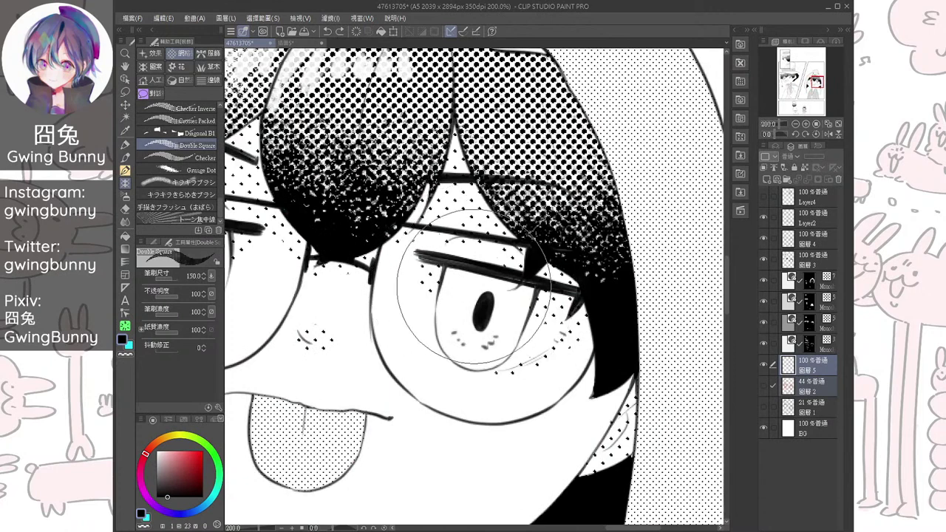
Shade beside the hooded character's pupil with the Checker brush at size 12.5, then switch to the 插圖5 document
click(185, 157)
mouse_move(484, 309)
mouse_down()
mouse_move(485, 344)
mouse_move(493, 347)
mouse_move(495, 312)
mouse_up()
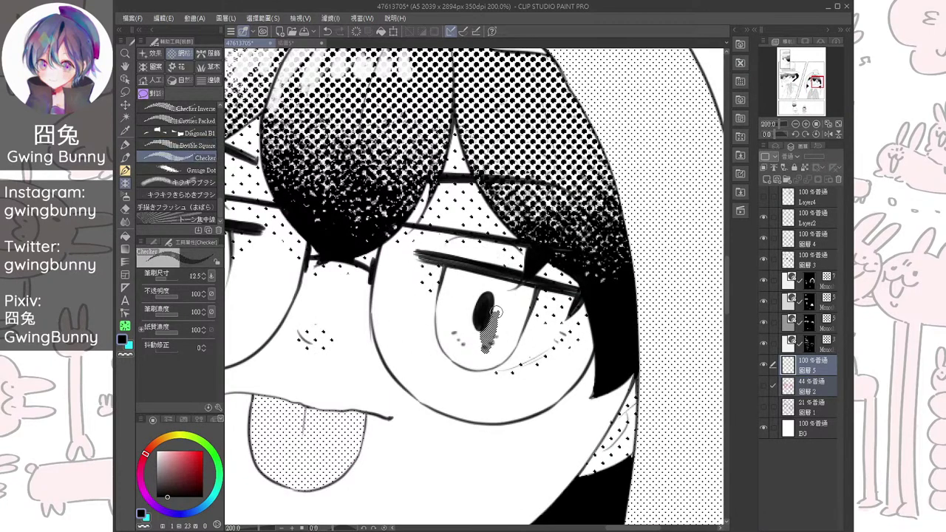
click(287, 42)
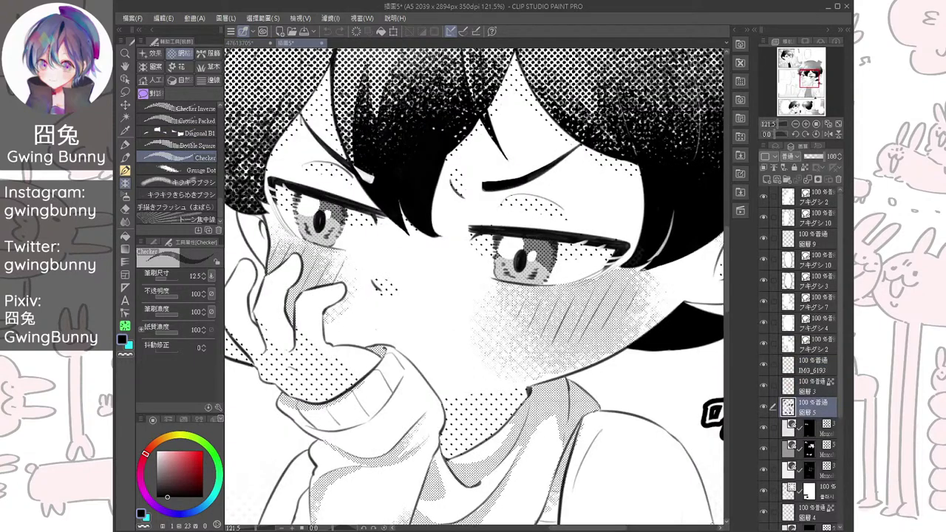
Return to the 47613705 document and undo the Checker shading beside the hooded character's pupil
key(ctrl+Tab)
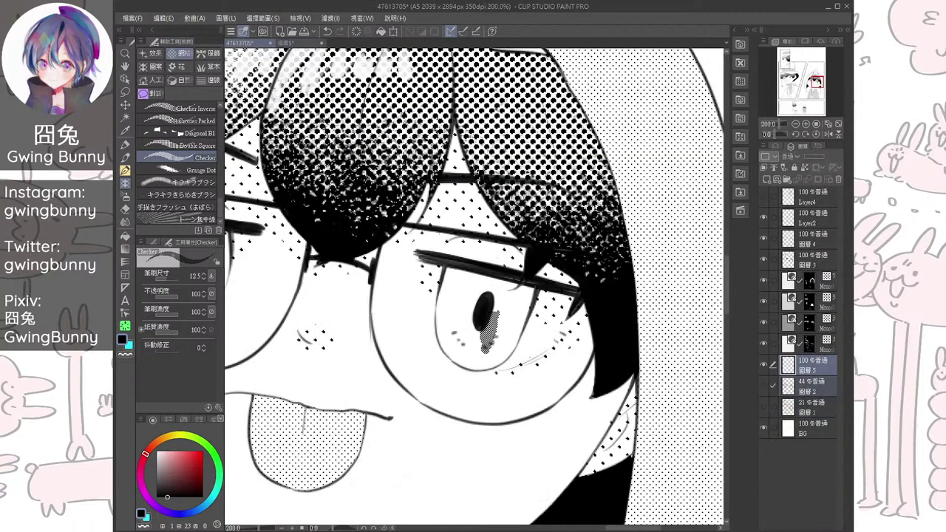
key(ctrl+z)
Try the Diagonal B1 brush on the hooded character's eye, starting at size 2000 and reducing the brush size
click(179, 133)
click(450, 309)
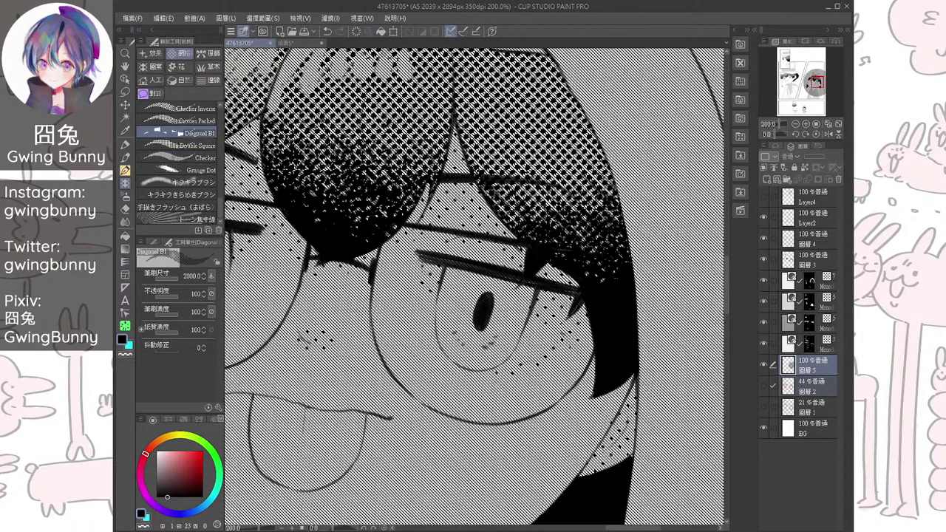
key(ctrl+z)
key(bracketleft)
key(bracketleft)
key(bracketleft)
key(bracketleft)
key(bracketleft)
key(bracketleft)
key(bracketleft)
click(455, 313)
key(ctrl+z)
key(bracketleft)
key(bracketleft)
key(bracketleft)
key(bracketleft)
key(bracketleft)
key(bracketleft)
key(bracketleft)
key(bracketleft)
key(bracketleft)
key(bracketleft)
key(bracketleft)
key(bracketleft)
Try the Crosses Packed brush at size 30 and the Checker Inverse brush around the hooded character's pupil
click(179, 121)
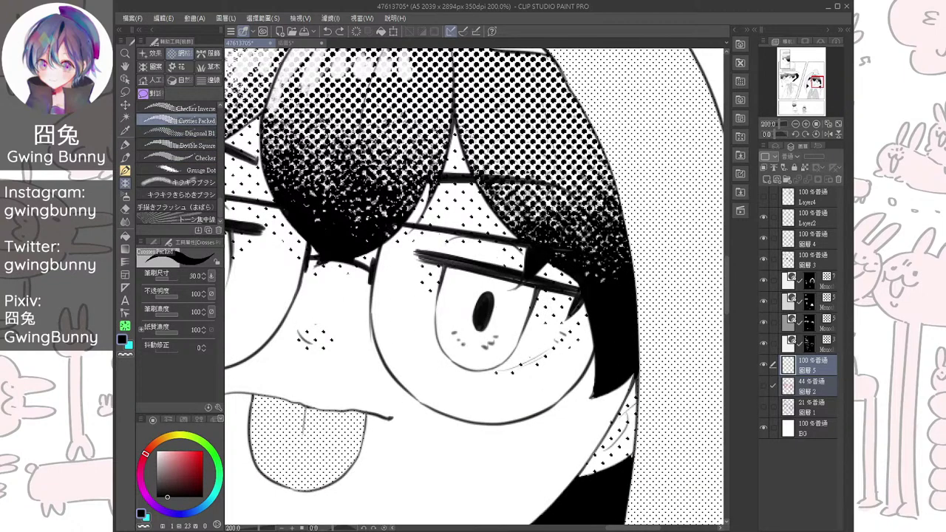
drag(477, 297, 480, 337)
scroll(518, 309, up, 3)
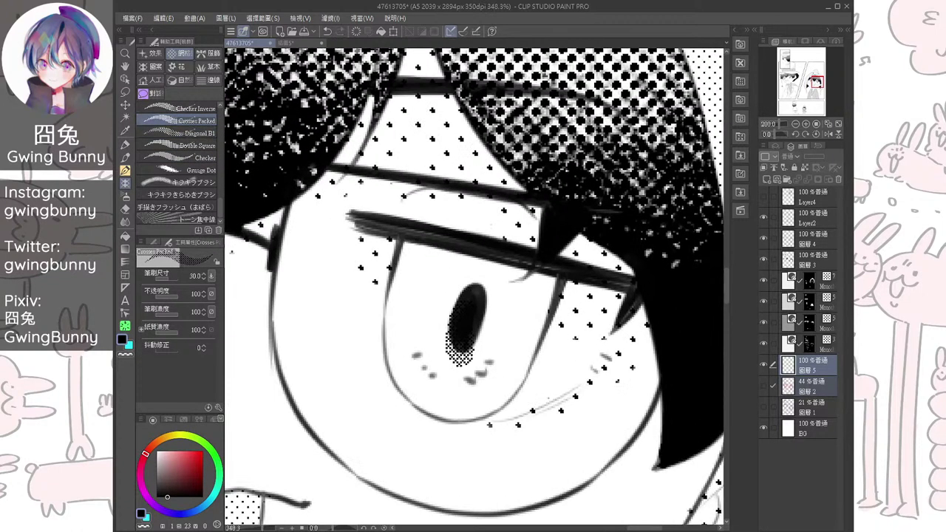
click(180, 108)
drag(488, 329, 484, 351)
key(ctrl+z)
key(ctrl+z)
Try the Crosses Packed Inverse, Diagonal A1, Dots Inverse and Dice Inverse brushes beside the hooded character's pupil
scroll(181, 182, up, 4)
click(181, 182)
mouse_move(423, 289)
mouse_down()
mouse_move(439, 338)
mouse_move(408, 284)
mouse_up()
key(ctrl+z)
click(180, 170)
key(ctrl+z)
click(180, 157)
click(185, 145)
drag(469, 344, 487, 314)
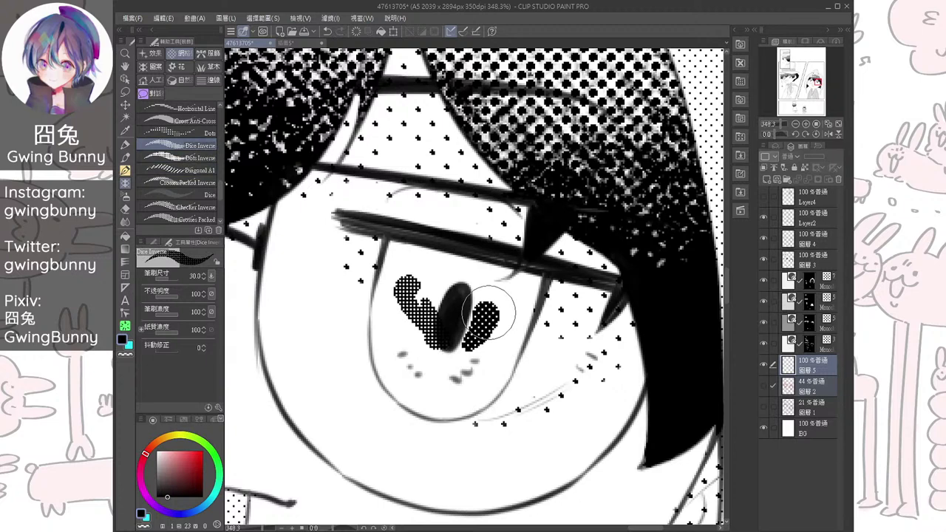
key(ctrl+z)
key(ctrl+z)
Try the Dots and Horizontal Line brushes inside the hooded character's iris
click(185, 133)
mouse_move(419, 322)
mouse_down()
mouse_move(423, 344)
mouse_move(442, 345)
mouse_up()
key(ctrl+z)
click(185, 109)
drag(431, 300, 443, 346)
click(184, 133)
drag(399, 296, 403, 353)
key(ctrl+z)
key(ctrl+z)
key(ctrl+z)
Try the Diagonal A2 and Diagonal B2 brushes on both sides of the hooded character's pupil
scroll(180, 162, up, 3)
click(179, 130)
drag(426, 348, 412, 290)
click(180, 118)
drag(482, 316, 496, 305)
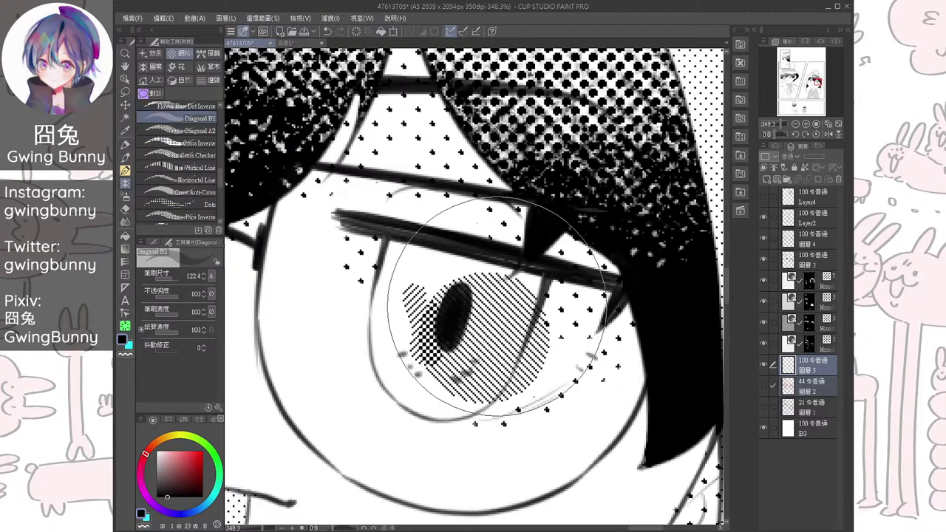
key(ctrl+z)
key(ctrl+z)
click(179, 130)
mouse_move(414, 285)
mouse_down()
mouse_move(412, 308)
mouse_move(424, 343)
mouse_up()
key(ctrl+z)
scroll(181, 163, up, 5)
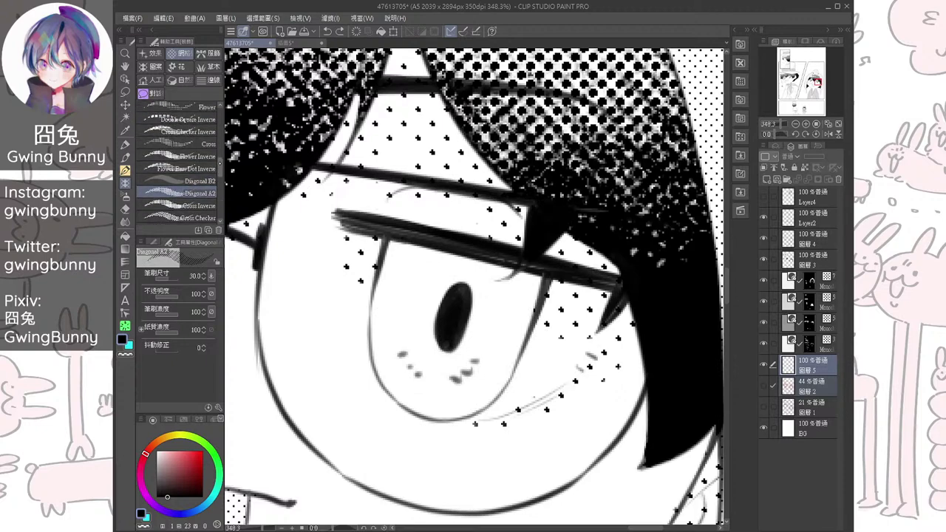
Try the Cross brush at size 25 and the Cross Checker Inverse brush at size 30 in the iris
click(181, 164)
drag(427, 297, 431, 314)
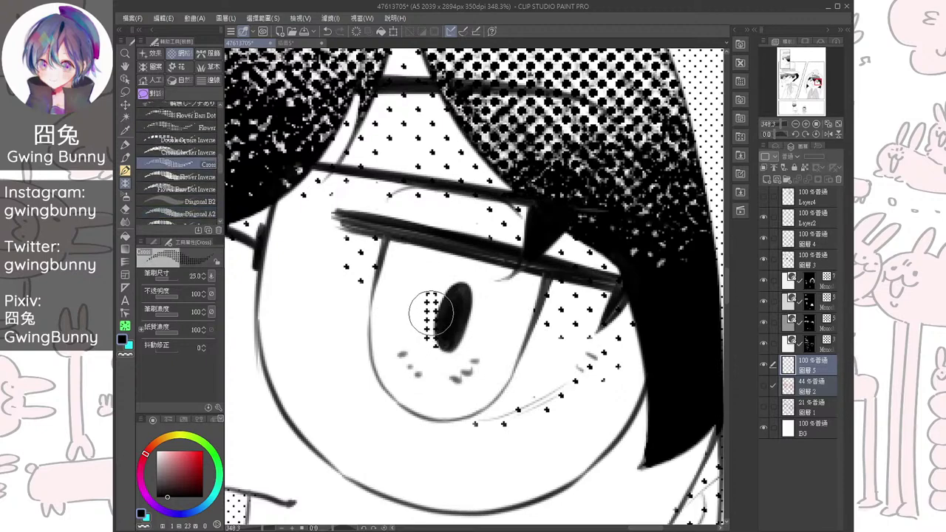
scroll(433, 314, down, 2)
click(181, 152)
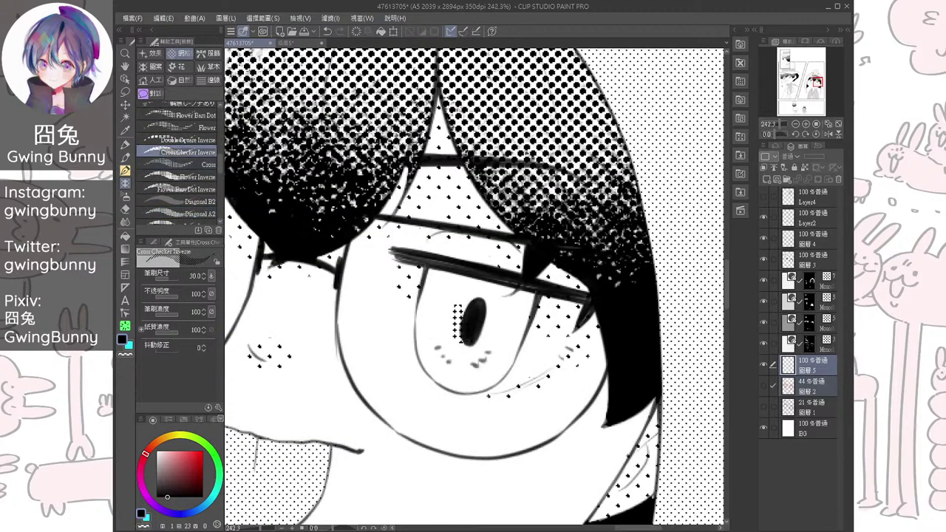
drag(494, 322, 500, 334)
key(ctrl+z)
key(ctrl+z)
click(181, 164)
mouse_move(459, 303)
mouse_down()
mouse_move(440, 325)
mouse_move(450, 363)
mouse_move(450, 311)
mouse_move(492, 319)
mouse_up()
key(ctrl+z)
Choose the Flower Bars Dot brush, test it beside the hooded character's pupil and undo the test strokes
click(181, 127)
click(181, 116)
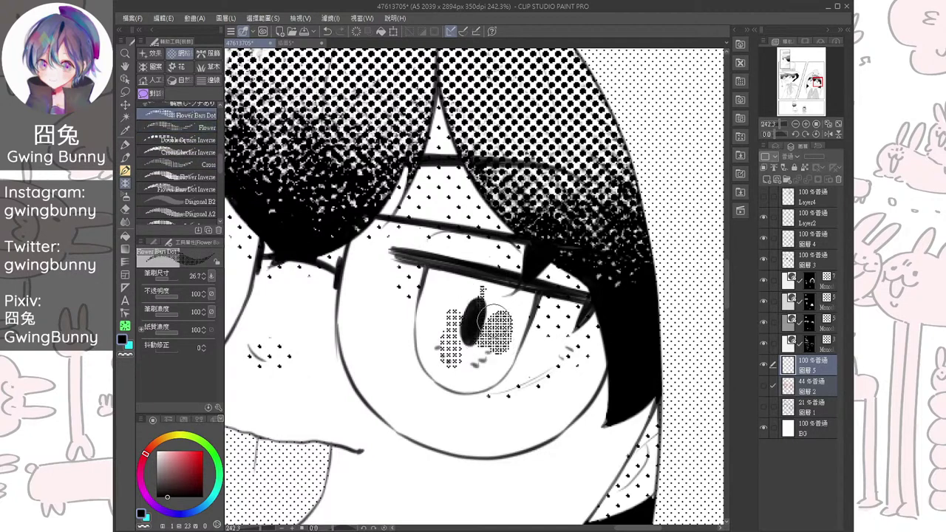
scroll(177, 163, up, 5)
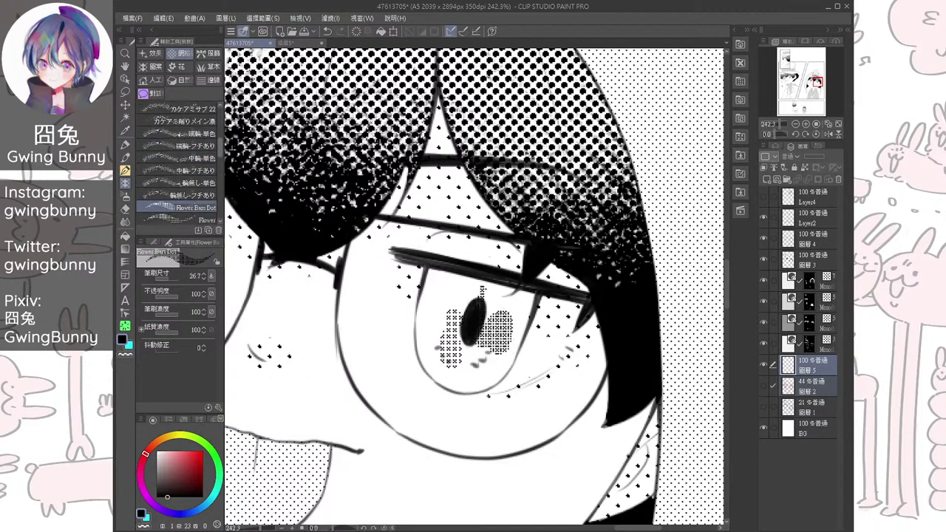
key(ctrl+z)
key(ctrl+z)
key(ctrl+z)
key(ctrl+z)
scroll(539, 305, down, 3)
drag(515, 314, 502, 312)
scroll(547, 330, up, 2)
scroll(543, 222, up, 1)
key(ctrl+z)
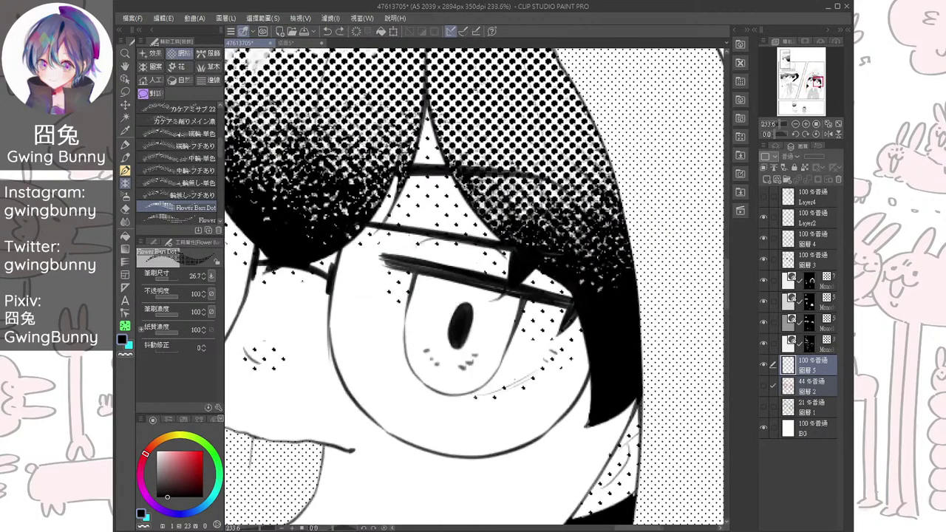
Fill the hooded character's iris with Flower Bars Dot tone up to its outline, reducing the brush to size 17
scroll(509, 296, up, 1)
key(bracketright)
drag(436, 362, 428, 367)
key(bracketleft)
key(bracketleft)
key(bracketleft)
key(bracketleft)
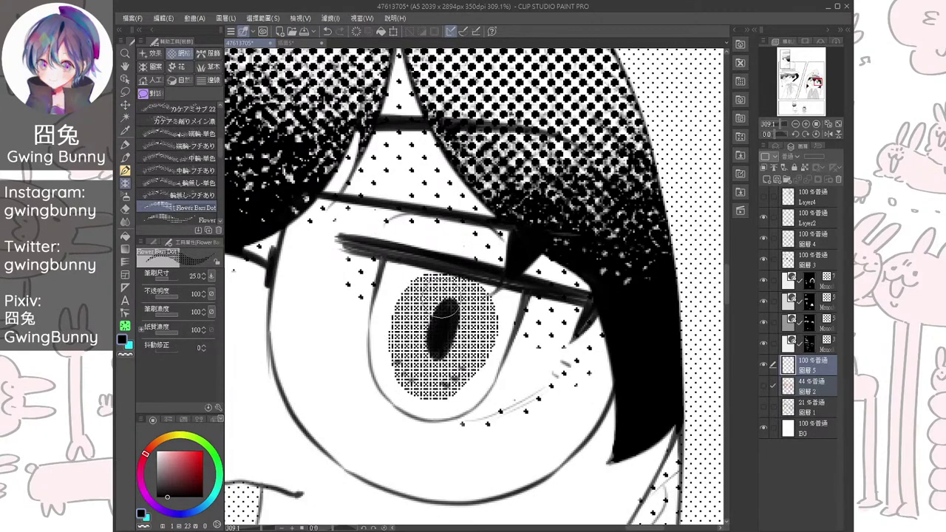
drag(415, 274, 392, 270)
mouse_move(388, 349)
mouse_down()
mouse_move(383, 290)
mouse_move(392, 380)
mouse_move(478, 357)
mouse_move(509, 305)
mouse_move(499, 354)
mouse_move(473, 378)
mouse_move(405, 399)
mouse_move(423, 410)
mouse_move(471, 389)
mouse_move(452, 406)
mouse_move(497, 351)
mouse_move(468, 396)
mouse_up()
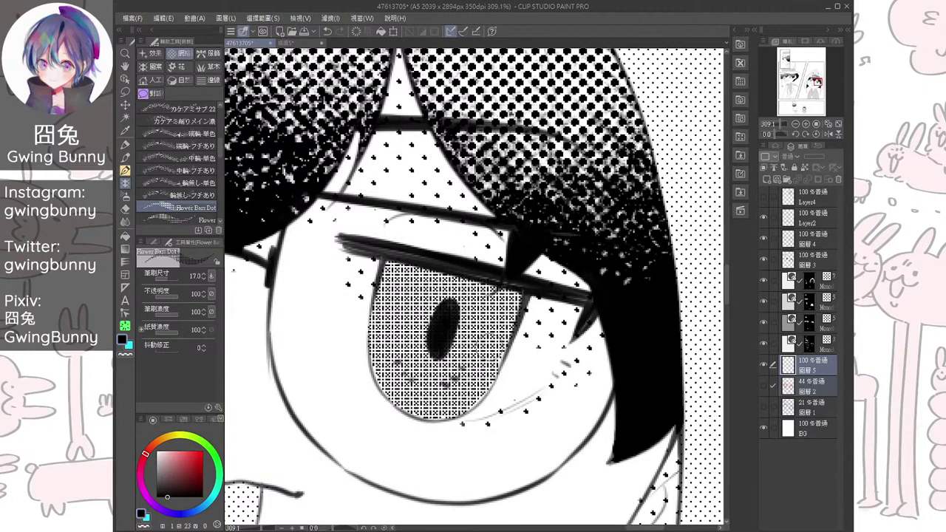
Fill the hooded character's other iris with the same tone and erase the overflow outside its outline at size 15
drag(491, 350, 662, 352)
drag(458, 337, 656, 368)
mouse_move(304, 233)
mouse_down()
mouse_move(288, 225)
mouse_move(297, 214)
mouse_move(327, 321)
mouse_move(348, 332)
mouse_move(392, 237)
mouse_move(403, 333)
mouse_up()
mouse_move(402, 252)
mouse_down()
mouse_move(415, 326)
mouse_move(314, 356)
mouse_move(294, 334)
mouse_move(344, 363)
mouse_move(385, 362)
mouse_up()
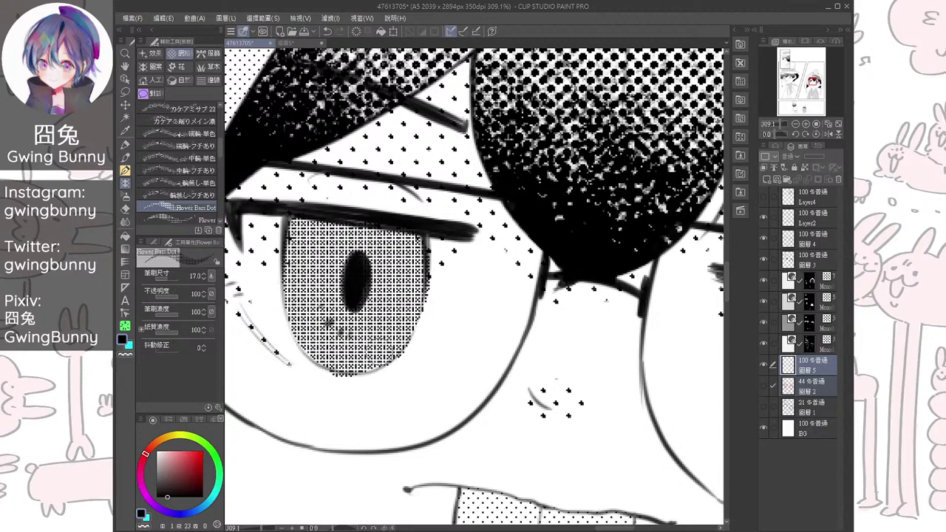
key(e)
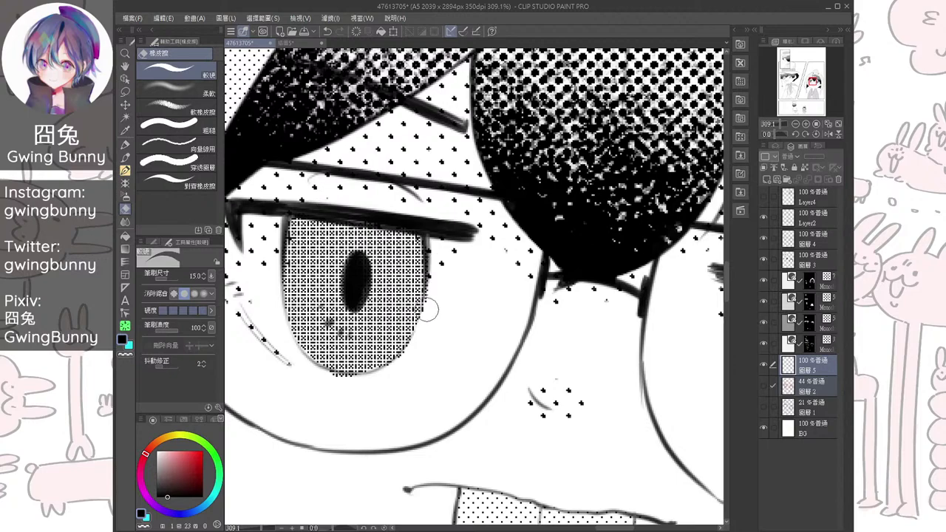
mouse_move(340, 377)
mouse_down()
mouse_move(359, 382)
mouse_move(350, 424)
mouse_up()
drag(475, 222, 473, 343)
Fill both of the top-hat character's irises with Flower Bars Dot tone, using brush size 20
scroll(479, 292, down, 6)
drag(384, 295, 655, 315)
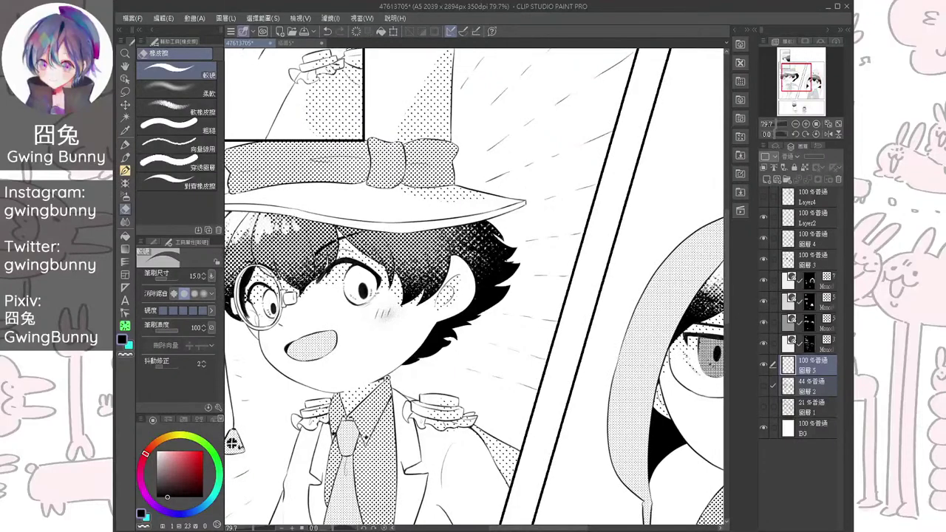
key(p)
drag(443, 311, 488, 295)
key(b)
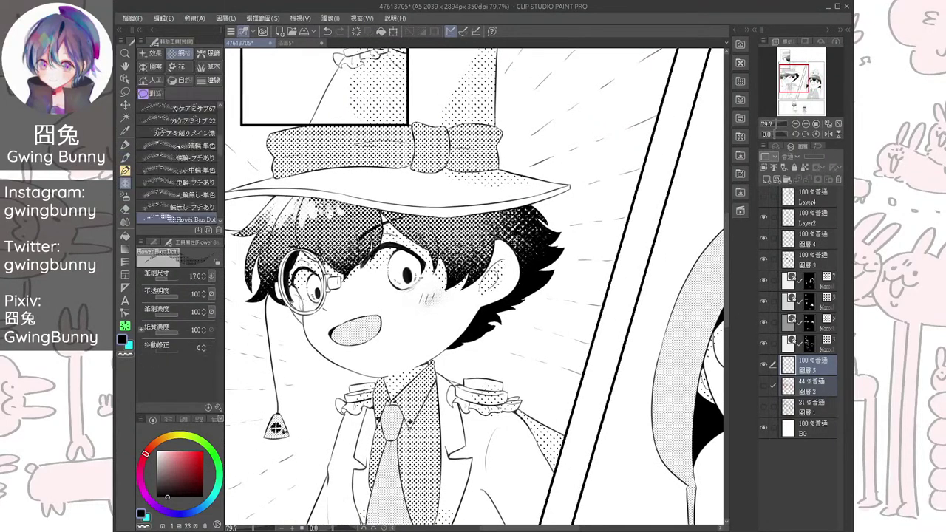
key(e)
scroll(435, 294, up, 1)
key(b)
mouse_move(415, 269)
mouse_down()
mouse_move(418, 349)
mouse_move(432, 303)
mouse_move(387, 312)
mouse_move(396, 319)
mouse_move(382, 254)
mouse_move(364, 310)
mouse_move(393, 333)
mouse_move(430, 266)
mouse_up()
scroll(432, 303, up, 3)
key(])
key(])
key(])
key([)
key([)
drag(421, 320, 579, 302)
mouse_move(352, 299)
mouse_down()
mouse_move(354, 325)
mouse_move(345, 292)
mouse_move(358, 317)
mouse_move(344, 344)
mouse_move(358, 336)
mouse_up()
drag(473, 296, 427, 282)
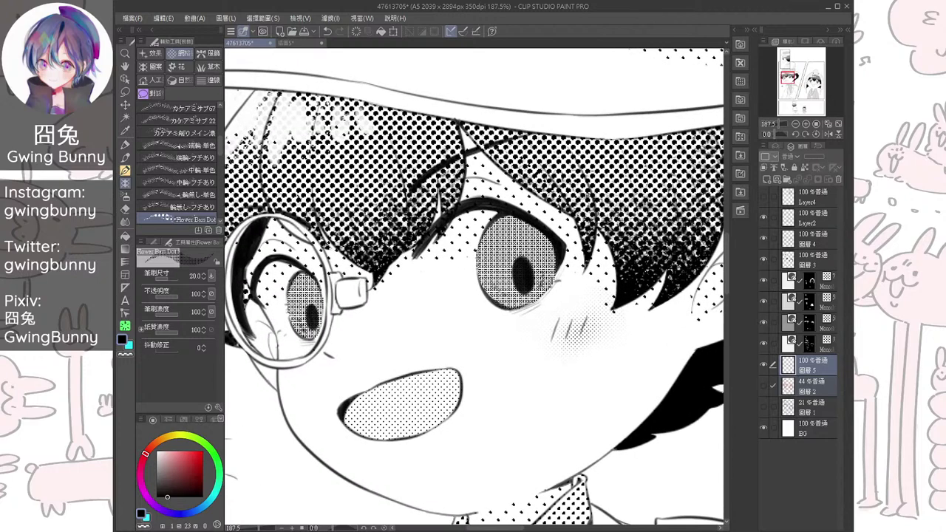
Lock the transparent pixels of 圖層 5 and 圖層 2 and lighten the top-hat character's lower irises with grey at size 40
key(c)
click(805, 167)
key(bracketright)
key(bracketright)
key(bracketright)
drag(292, 306, 322, 344)
key(ctrl+z)
drag(473, 296, 486, 302)
drag(172, 472, 156, 464)
drag(324, 339, 321, 349)
mouse_move(518, 296)
mouse_down()
mouse_move(488, 320)
mouse_move(507, 317)
mouse_up()
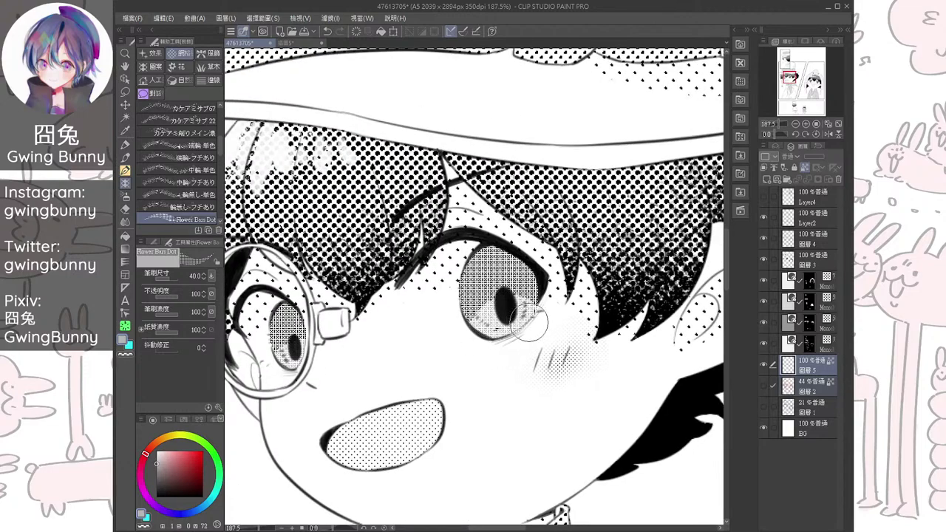
Lighten the lower part of both of the hooded character's irises with the same grey at size 40
key(ctrl+alt+0)
scroll(475, 287, down, 2)
drag(628, 273, 317, 291)
scroll(475, 325, up, 3)
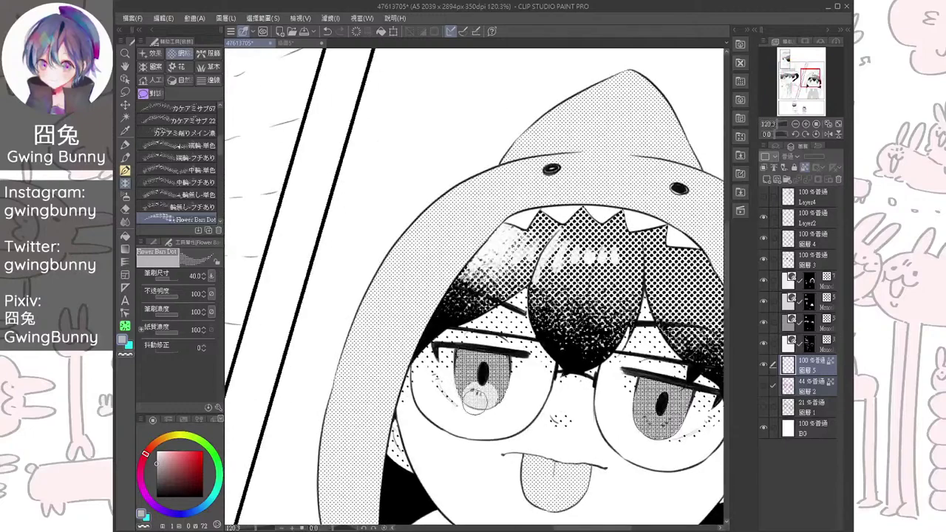
drag(480, 399, 387, 370)
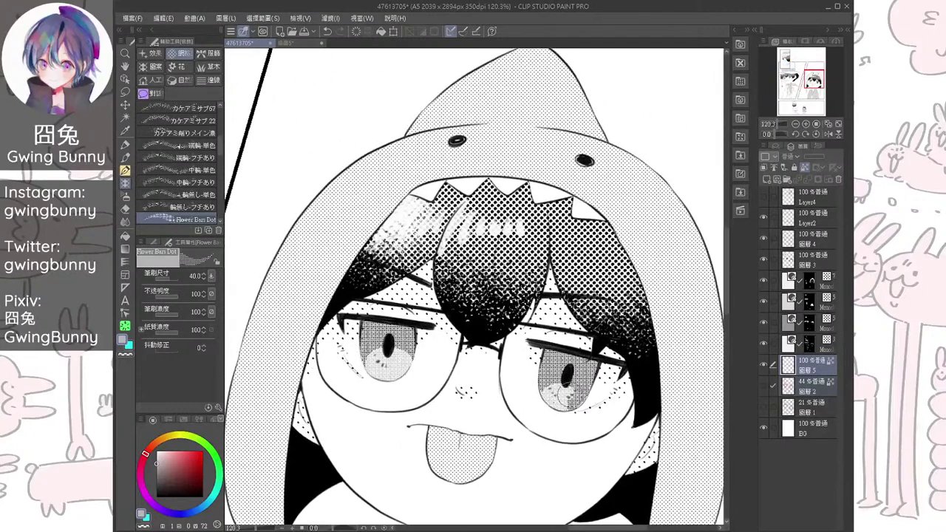
drag(579, 393, 642, 382)
Paint white highlights in the upper part of both of the hooded character's irises at size 25
key(bracketleft)
key(bracketleft)
key(bracketleft)
key(bracketleft)
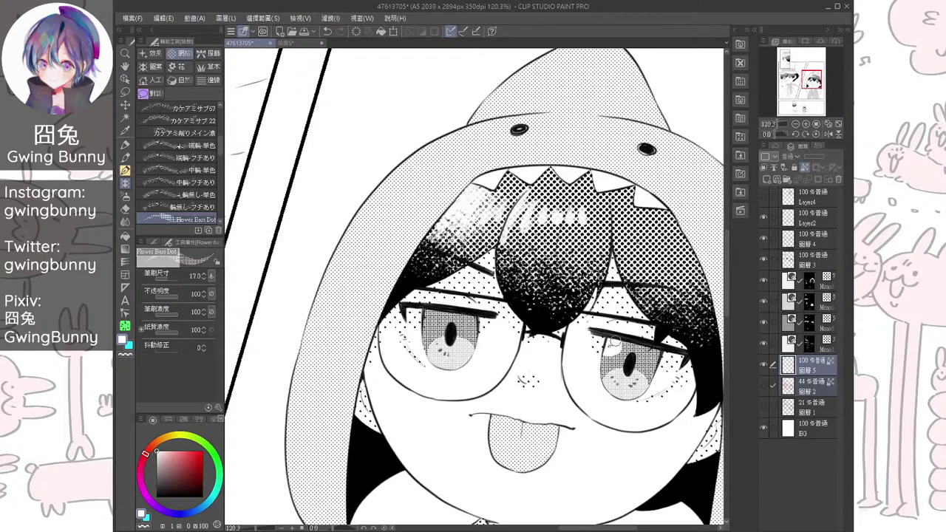
mouse_move(609, 337)
mouse_down()
mouse_move(485, 324)
mouse_move(510, 346)
mouse_move(484, 330)
mouse_move(618, 344)
mouse_up()
scroll(490, 340, up, 1)
key(bracketright)
key(bracketright)
key(bracketright)
key(bracketright)
key(ctrl+z)
key(bracketleft)
key(bracketleft)
click(517, 341)
mouse_move(370, 300)
mouse_down()
mouse_move(351, 303)
mouse_move(371, 291)
mouse_move(373, 304)
mouse_up()
click(396, 306)
Paint white highlights in the upper part of both of the top-hat character's irises at size 25
scroll(432, 297, down, 3)
drag(433, 297, 651, 324)
scroll(356, 281, up, 3)
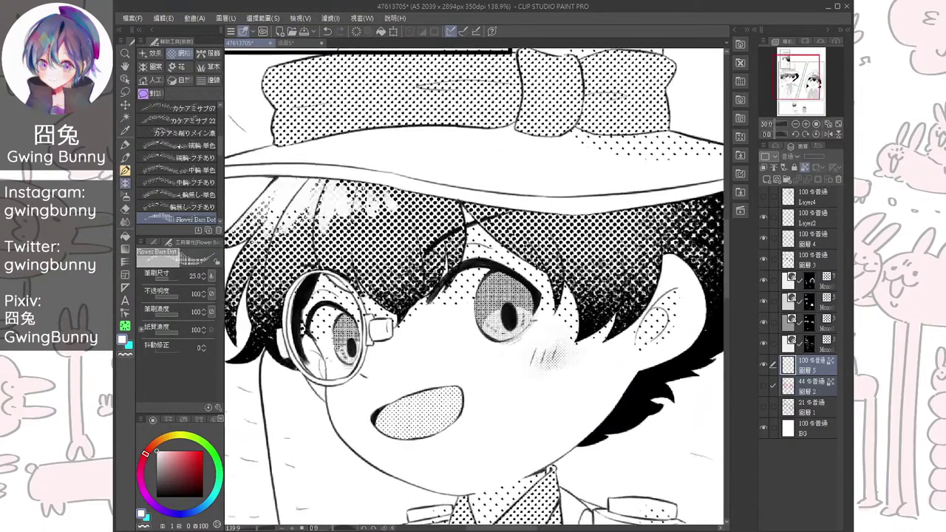
drag(340, 325, 334, 325)
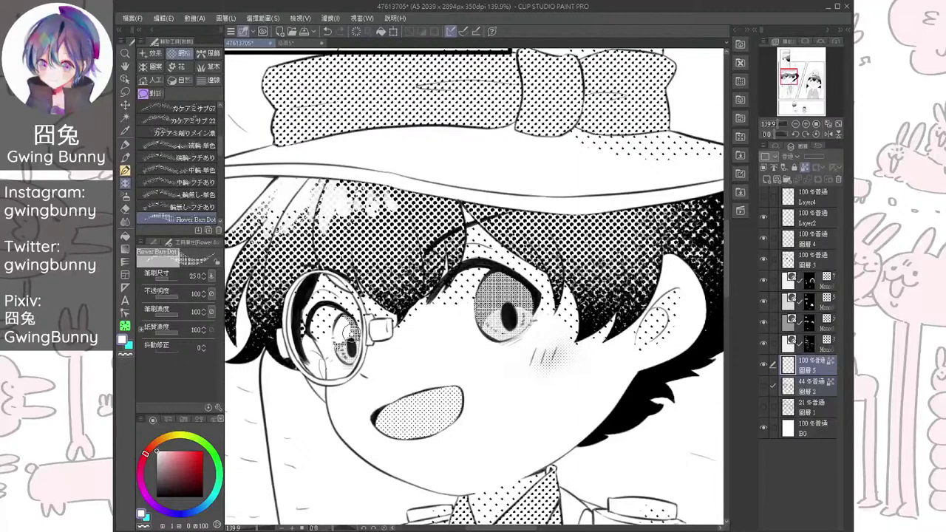
mouse_move(484, 283)
mouse_down()
mouse_move(488, 297)
mouse_move(494, 291)
mouse_up()
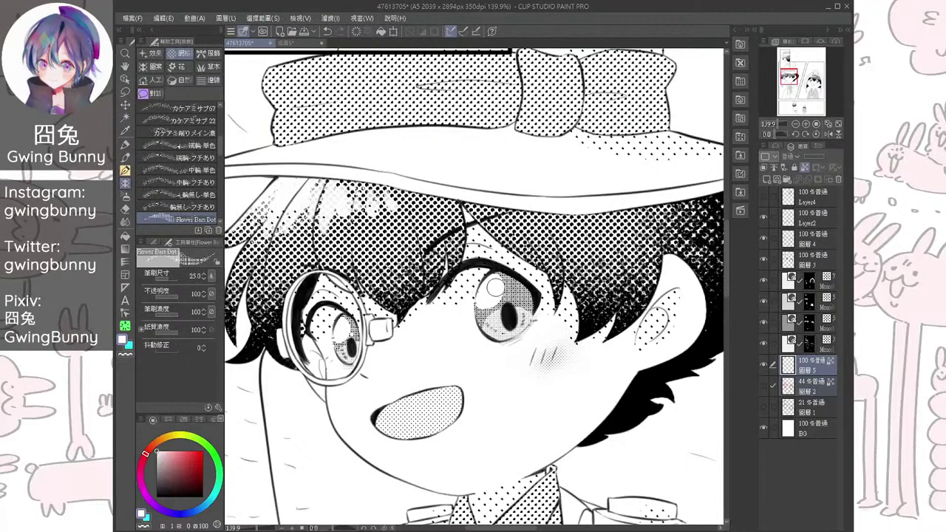
scroll(473, 289, down, 7)
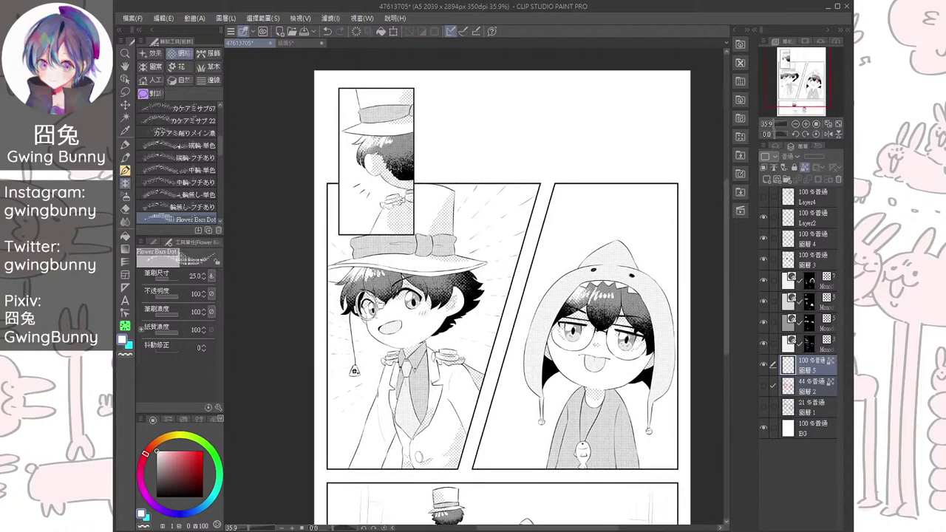
Toggle the visibility of 圖層 5 to check the eye painting, select 圖層 2 and save the page
drag(488, 295, 455, 269)
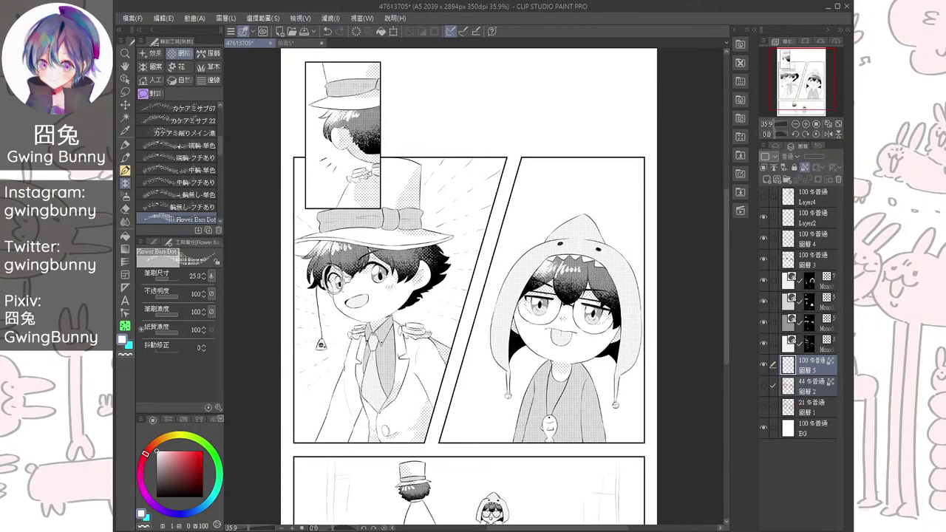
drag(473, 354, 465, 320)
scroll(591, 307, down, 1)
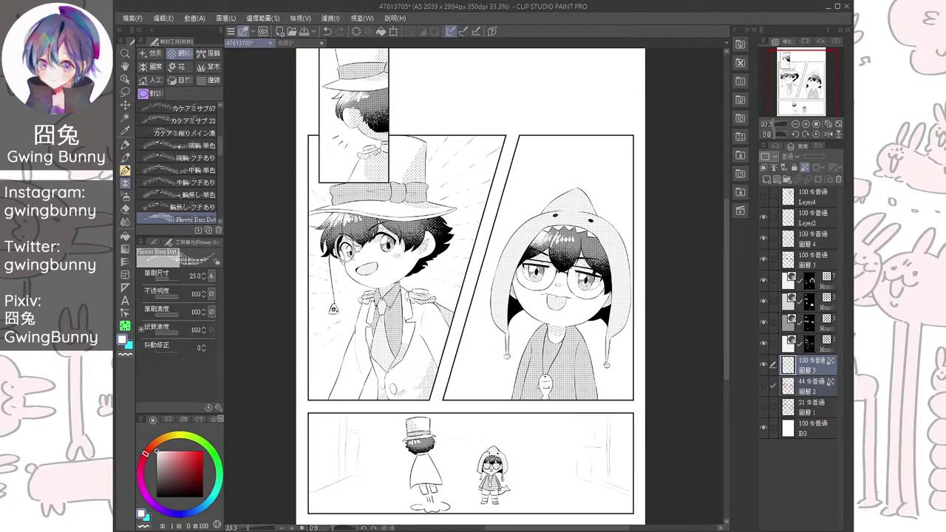
scroll(591, 402, down, 2)
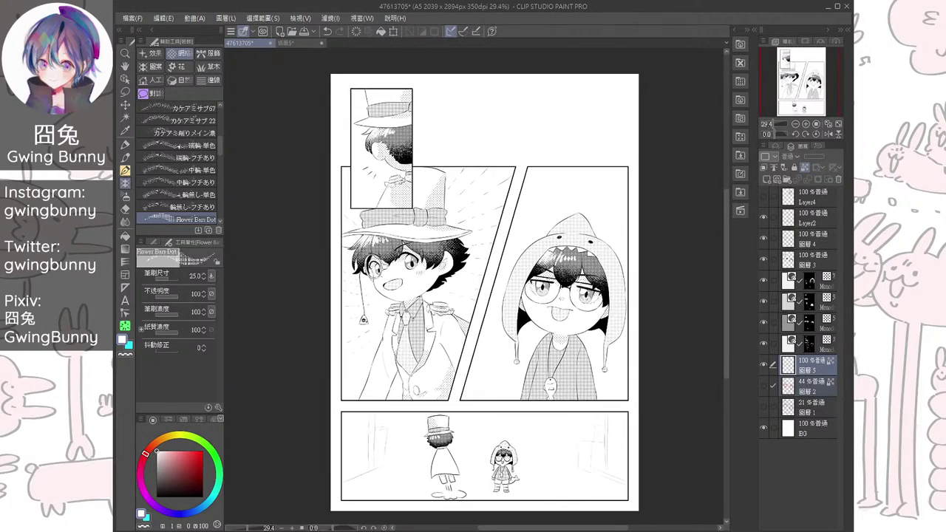
click(763, 364)
click(763, 364)
click(810, 386)
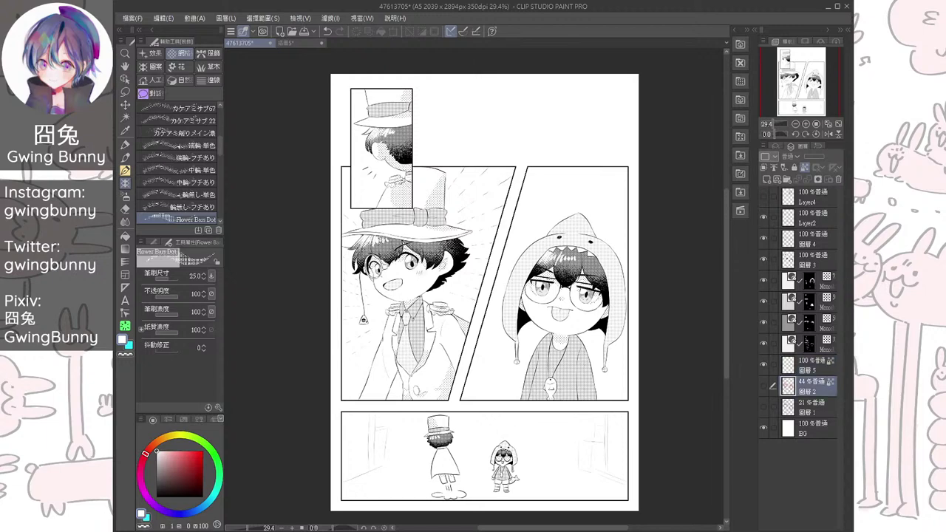
key(ctrl+s)
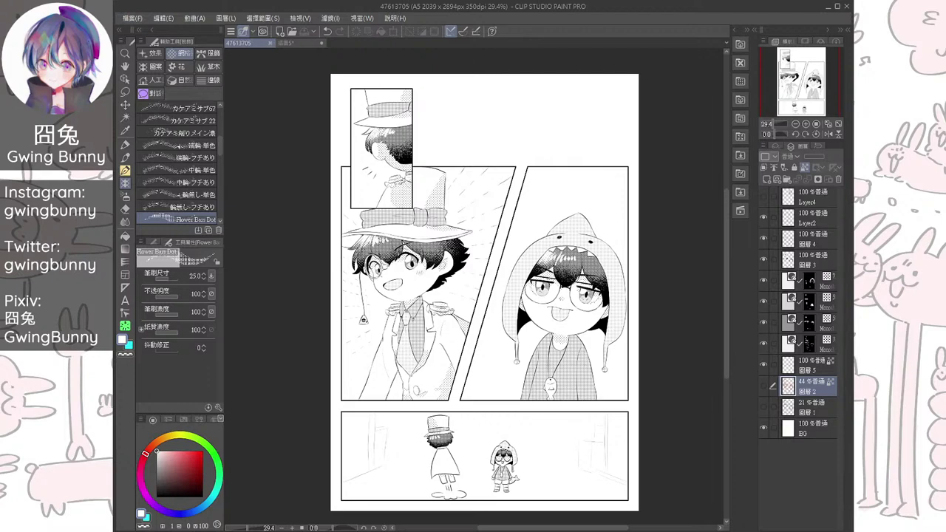
Add a new layer above 圖層 2 and auto-select the background areas around the top-hat character, referring to other layers
key(ctrl+shift+n)
key(ctrl+plus)
key(ctrl+plus)
drag(473, 281, 481, 303)
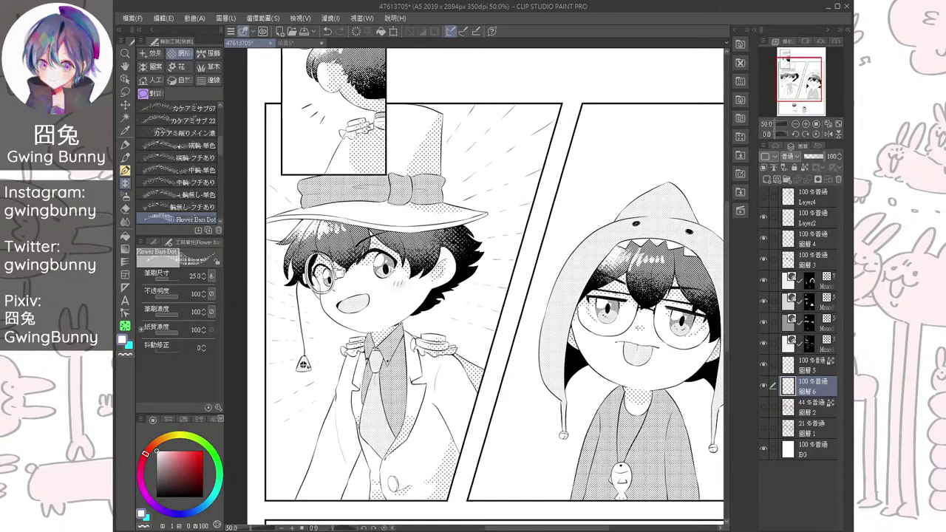
key(w)
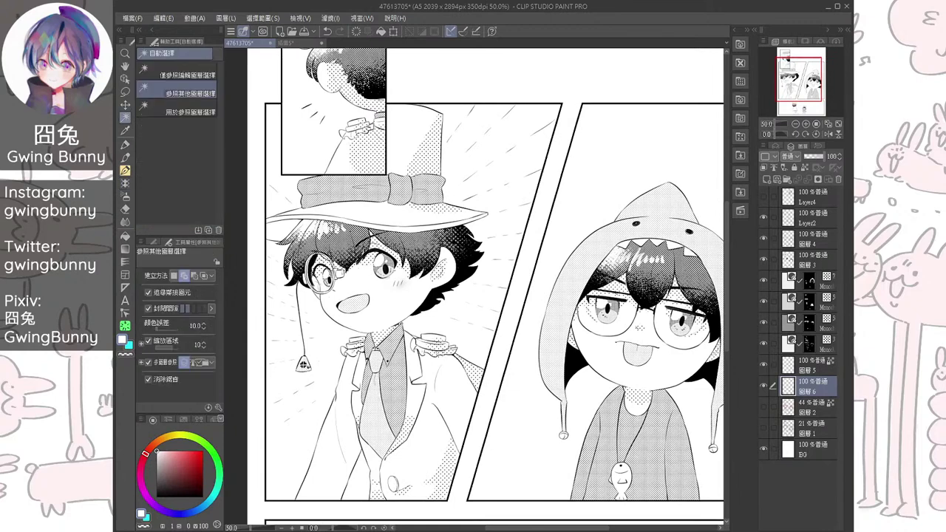
click(303, 364)
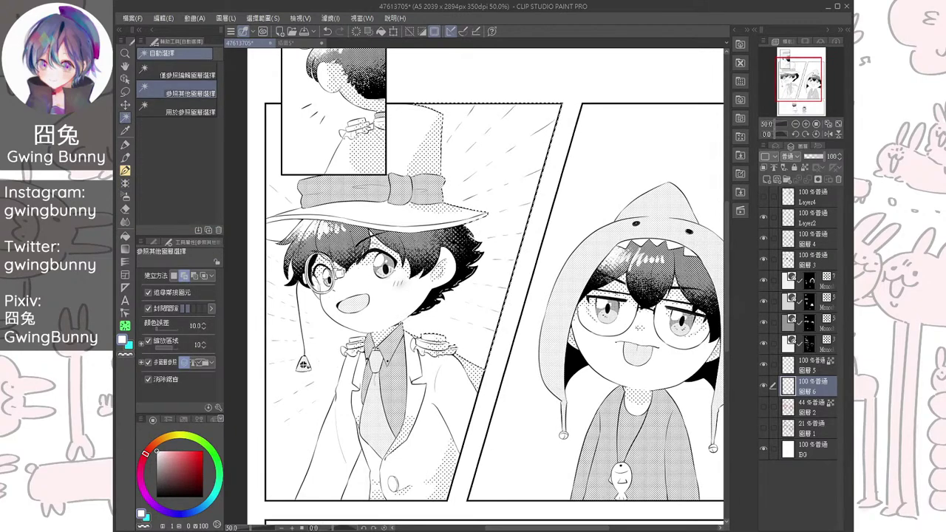
click(300, 399)
click(362, 484)
drag(413, 332, 451, 391)
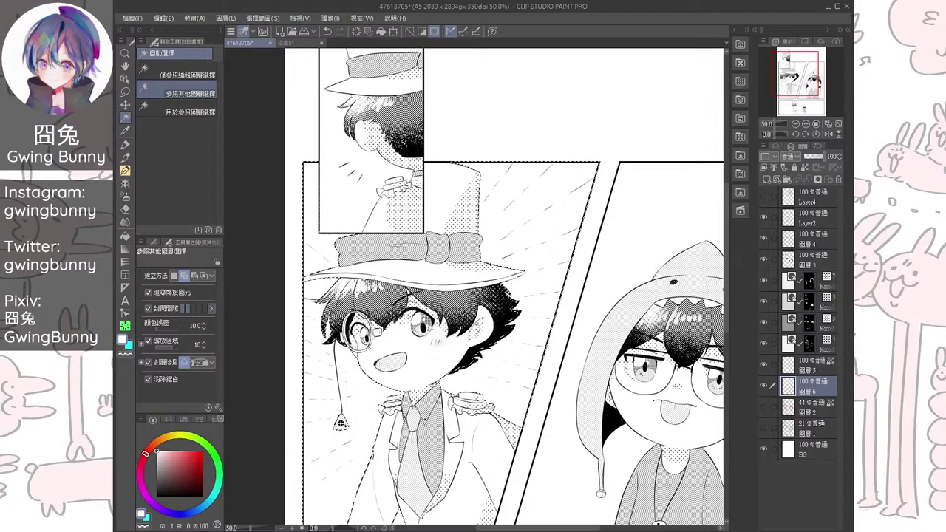
Apply the 55.0線 5% Monochrome dot tone from the monochromatic patterns to the selected background of the top-hat character's panel
scroll(628, 299, down, 1)
drag(629, 300, 524, 228)
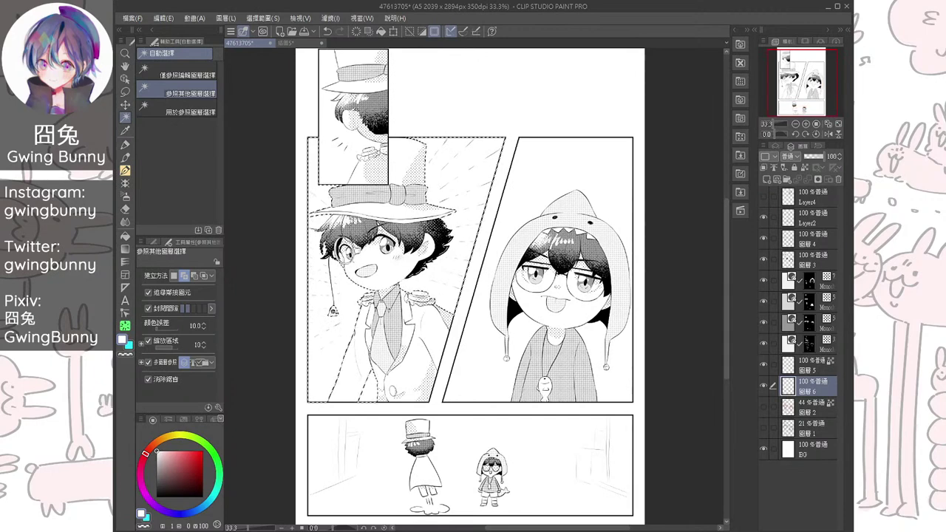
key(alt+Tab)
click(736, 31)
scroll(685, 280, down, 3)
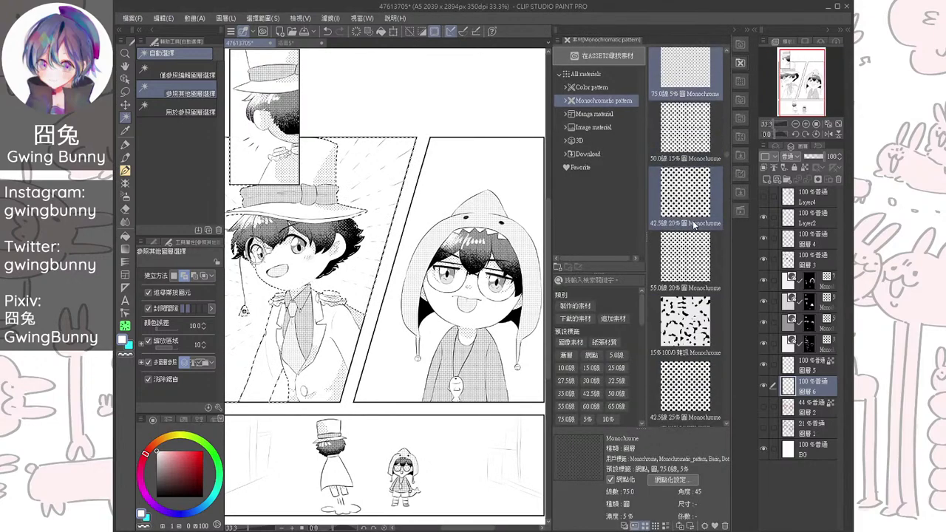
scroll(694, 288, down, 4)
click(692, 262)
drag(693, 263, 264, 292)
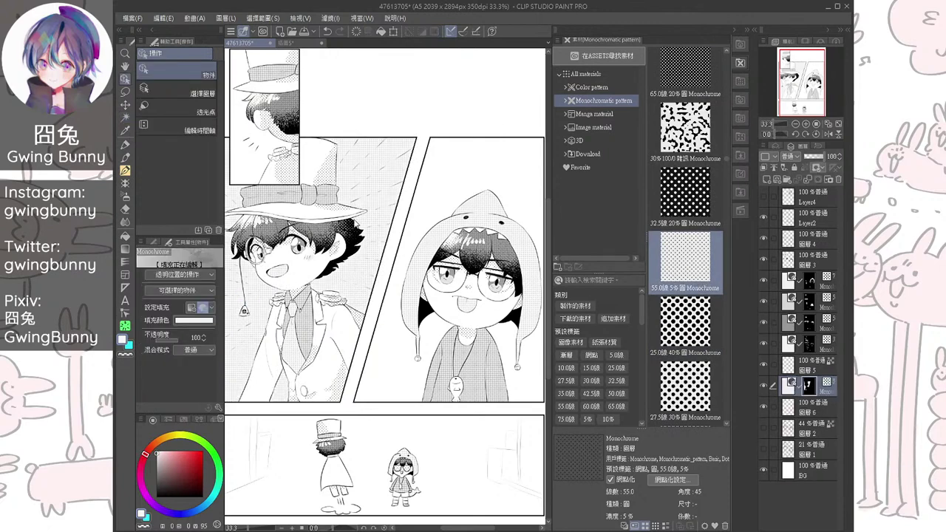
click(736, 32)
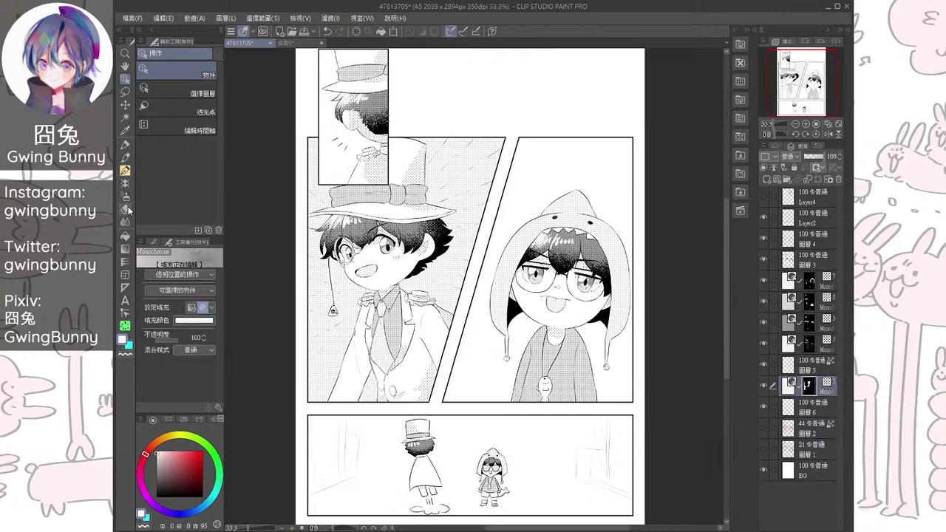
Fade the background tone outward from the top-hat character with an elliptical gradient eraser, compare the tone layer on and off, and save
click(126, 249)
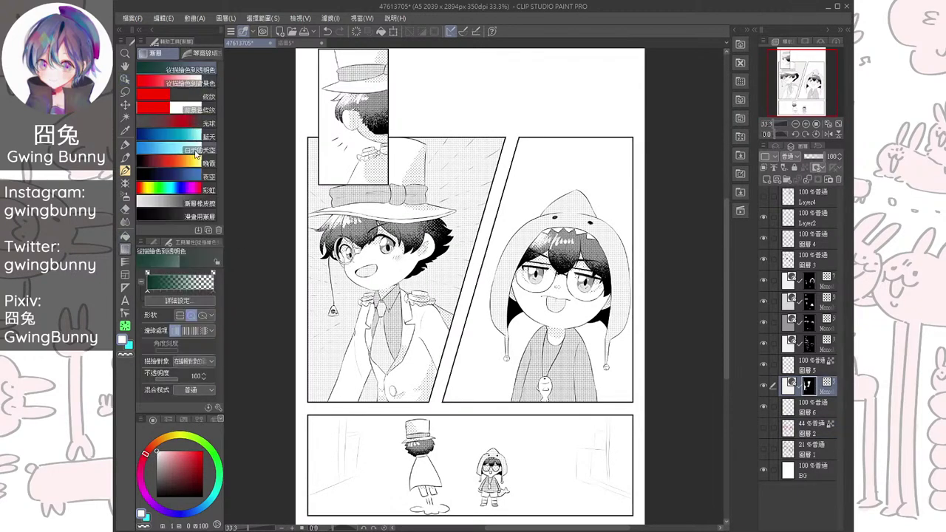
click(188, 202)
click(192, 318)
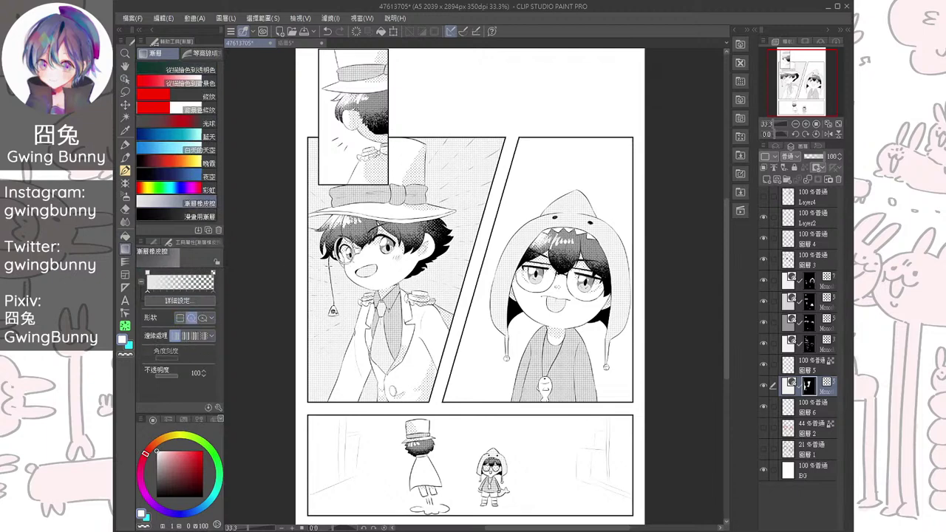
drag(383, 271, 473, 271)
click(202, 319)
drag(394, 271, 522, 415)
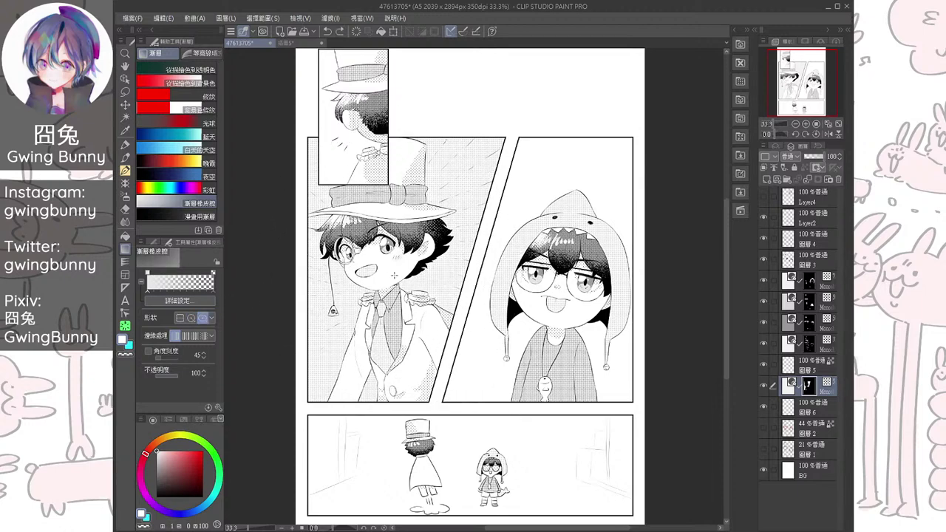
drag(375, 272, 458, 399)
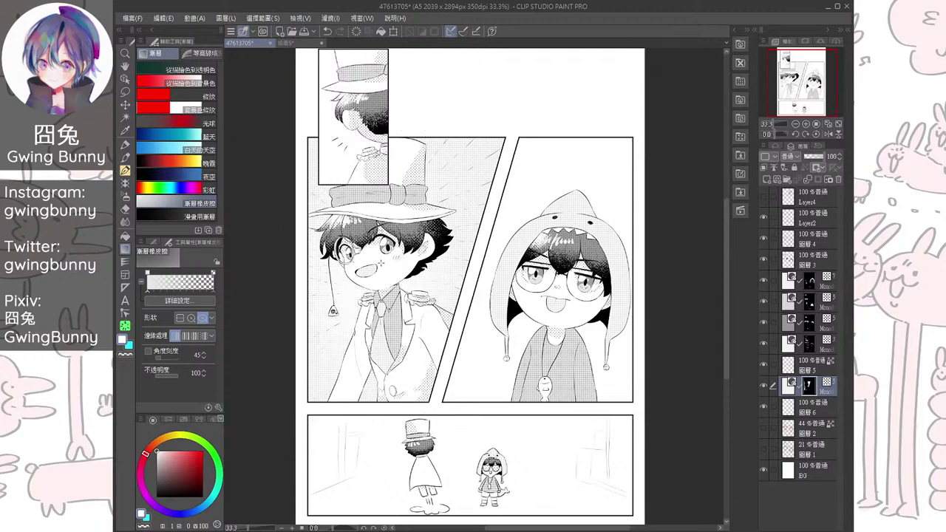
drag(380, 277, 459, 395)
click(764, 385)
click(764, 385)
key(ctrl+s)
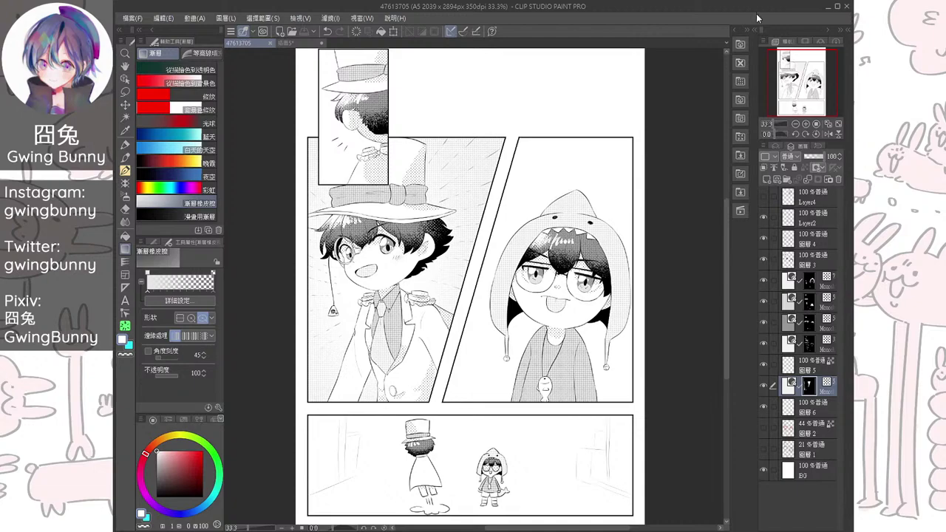
Look through the monochromatic pattern materials for a tone suited to the hooded character's background
click(734, 33)
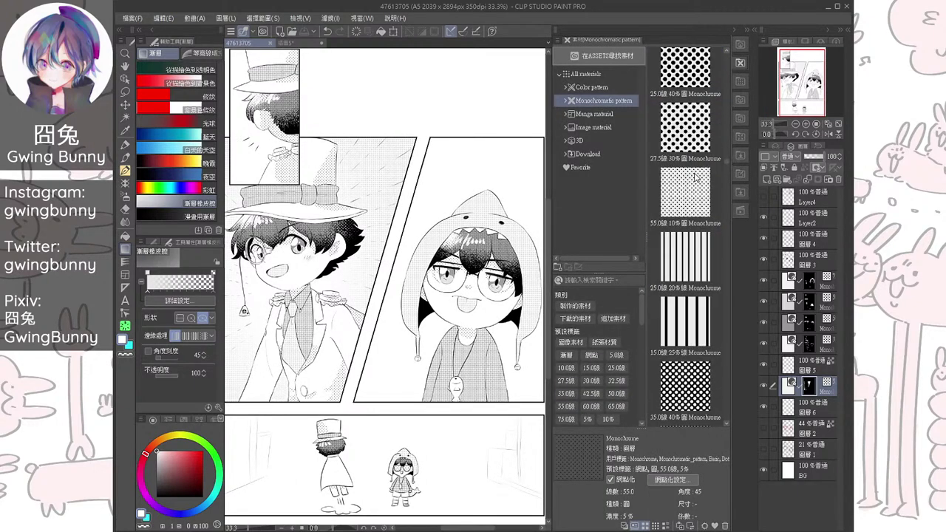
scroll(694, 154, down, 4)
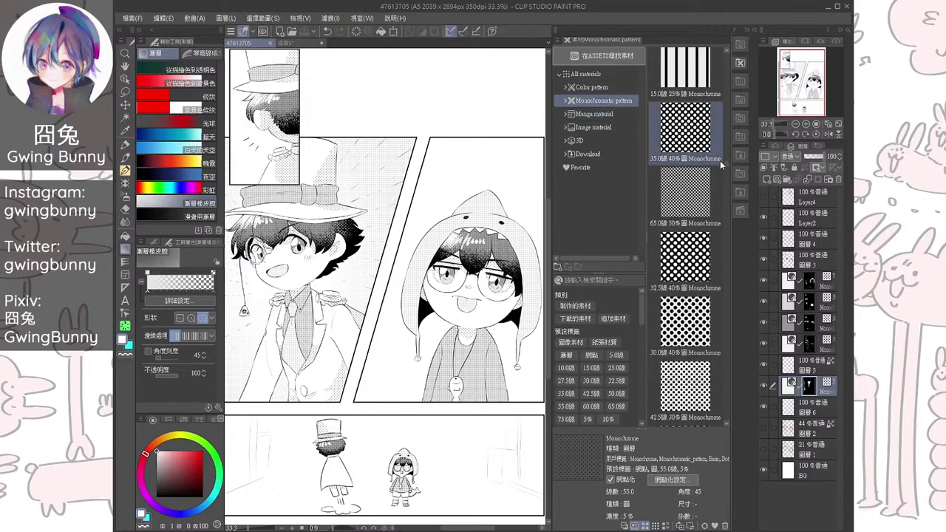
drag(726, 164, 733, 337)
scroll(714, 319, up, 15)
scroll(713, 317, down, 3)
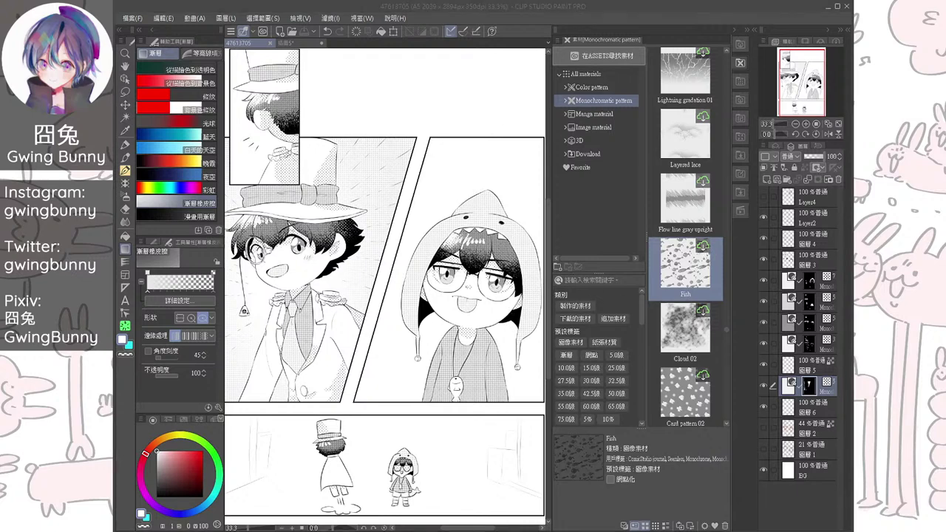
scroll(685, 237, down, 2)
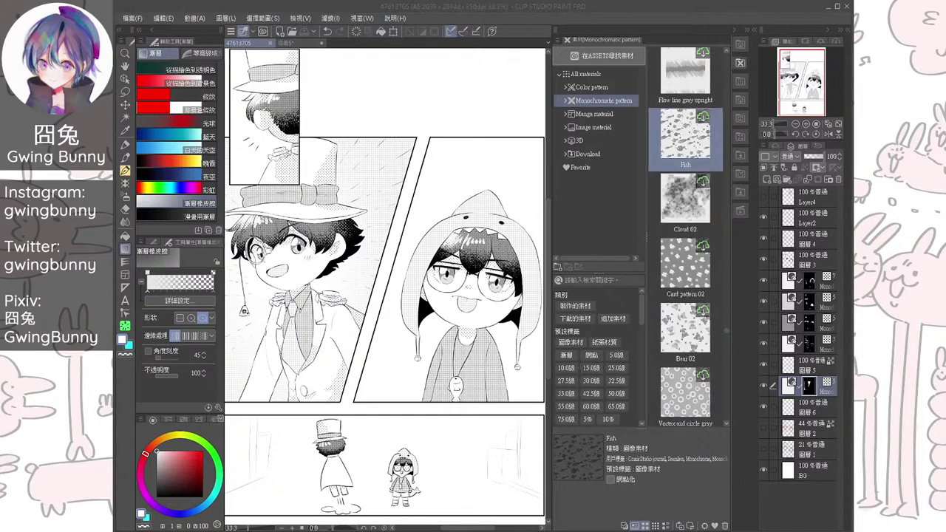
scroll(685, 237, down, 3)
scroll(685, 236, down, 4)
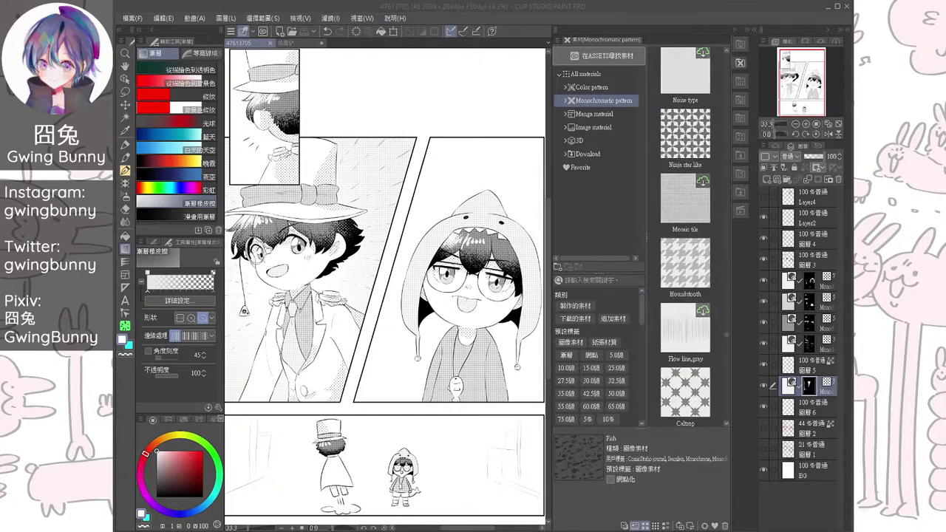
scroll(684, 236, down, 10)
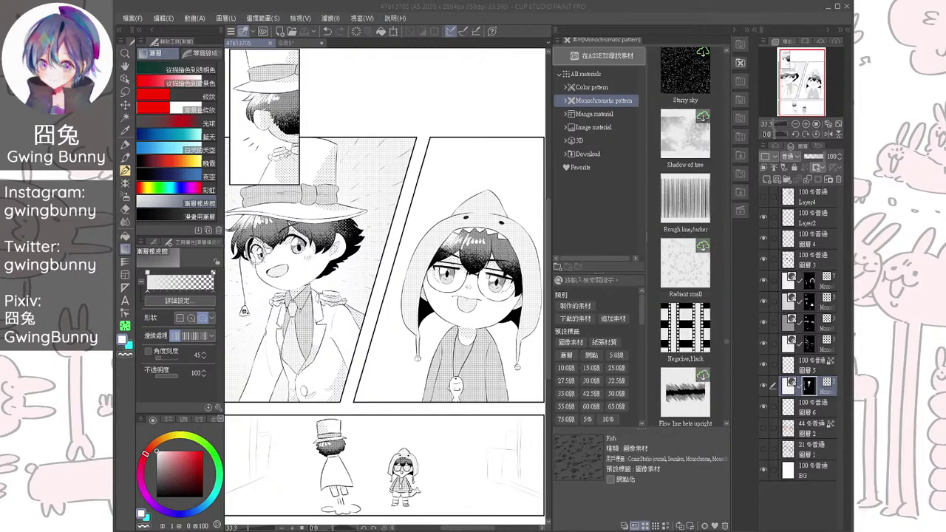
scroll(685, 236, up, 12)
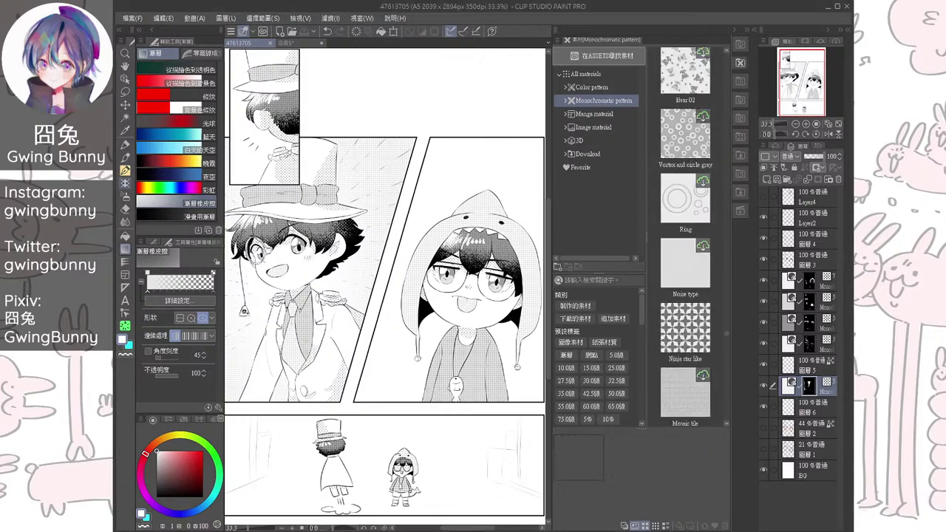
Choose the トーン集中線 decoration brush with black, try a stroke in the hooded character's panel and undo it
click(125, 184)
scroll(167, 181, down, 8)
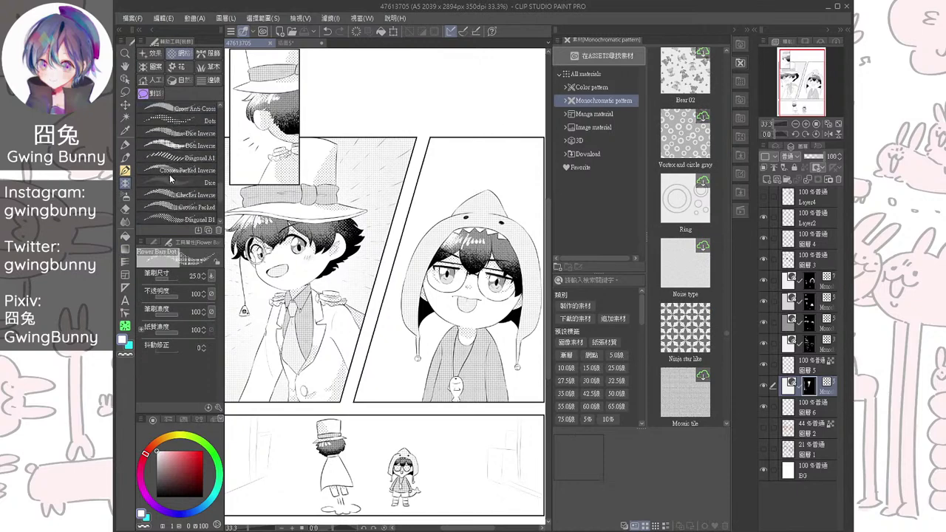
click(185, 219)
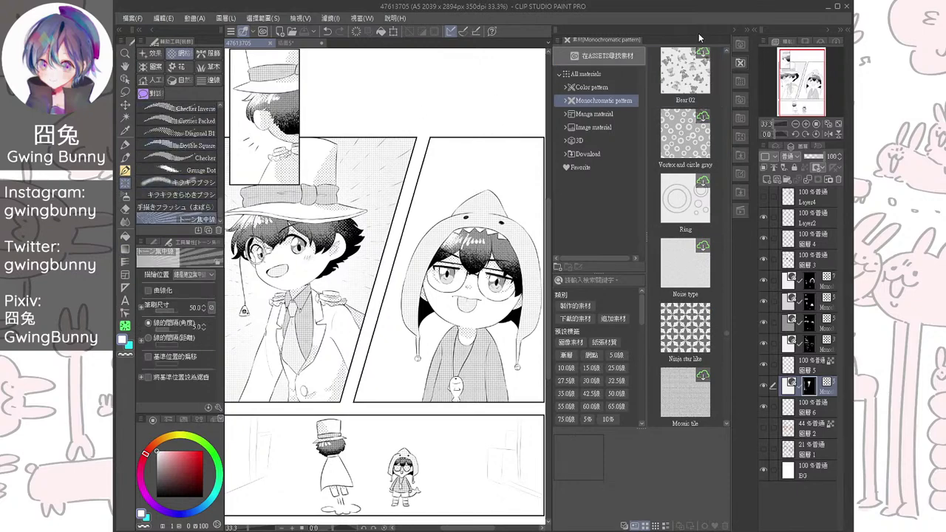
click(163, 497)
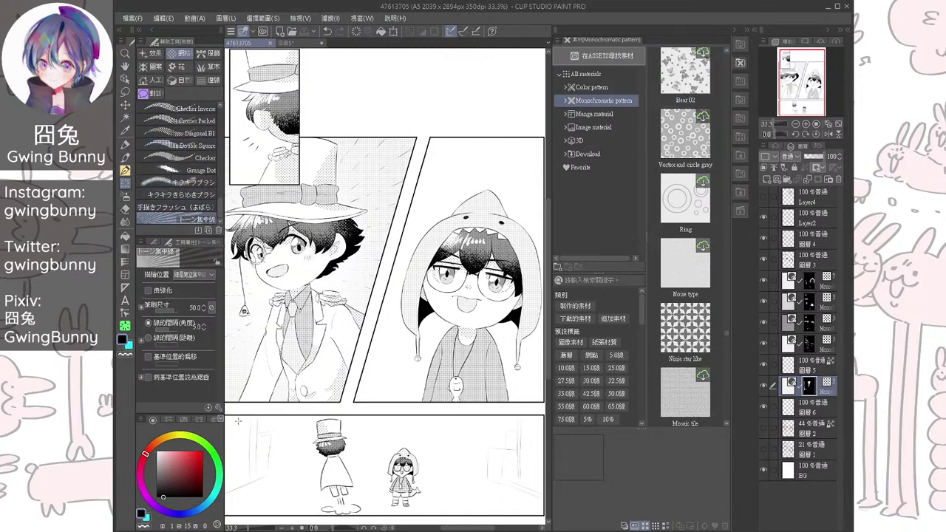
click(740, 44)
drag(496, 191, 597, 194)
key(ctrl+z)
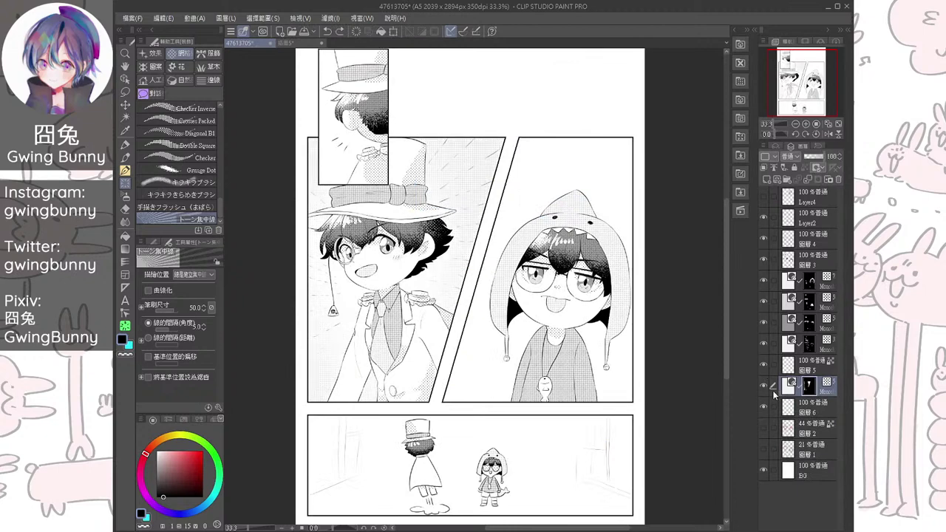
Make 圖層 6 the active layer and toggle its visibility to check what it contains
click(811, 412)
click(767, 408)
click(767, 408)
click(767, 408)
click(767, 409)
click(767, 409)
click(767, 410)
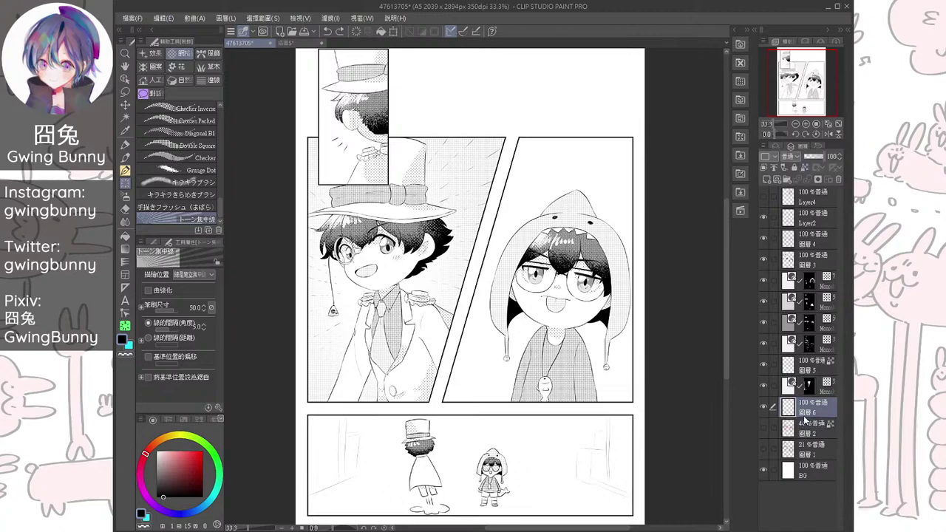
Select the hooded character's whole panel with a polyline selection running along its four corners
scroll(635, 378, up, 2)
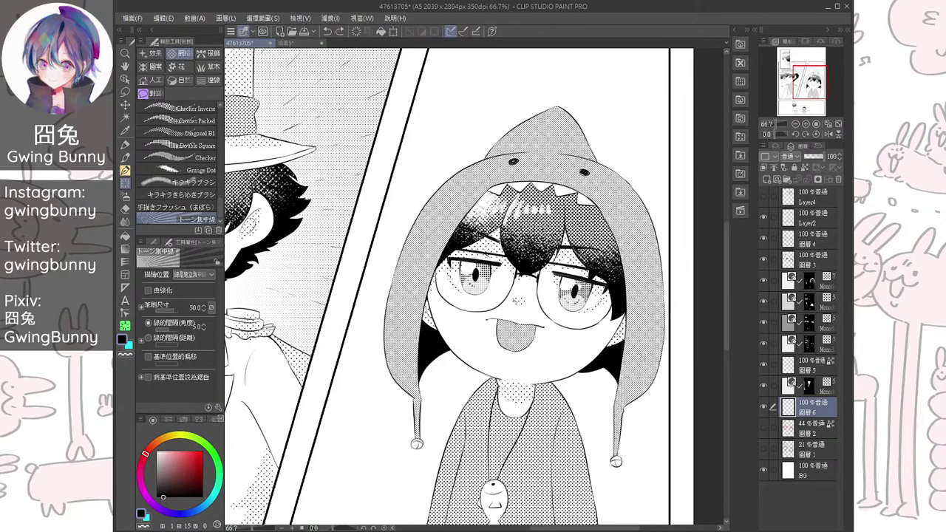
scroll(679, 372, down, 1)
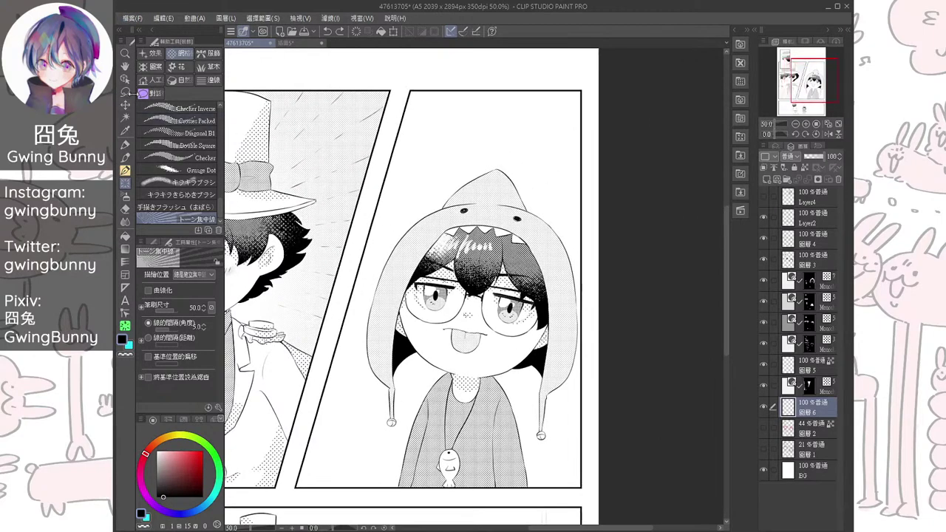
click(125, 91)
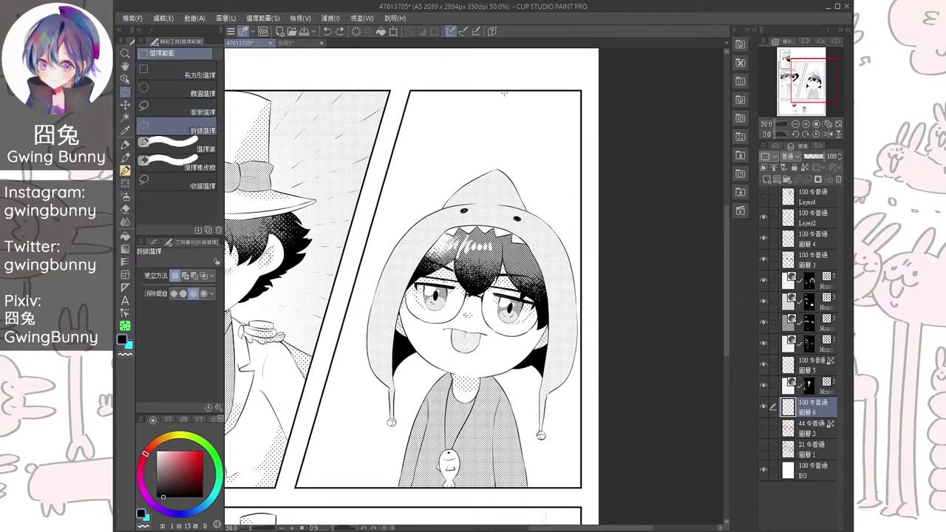
click(411, 90)
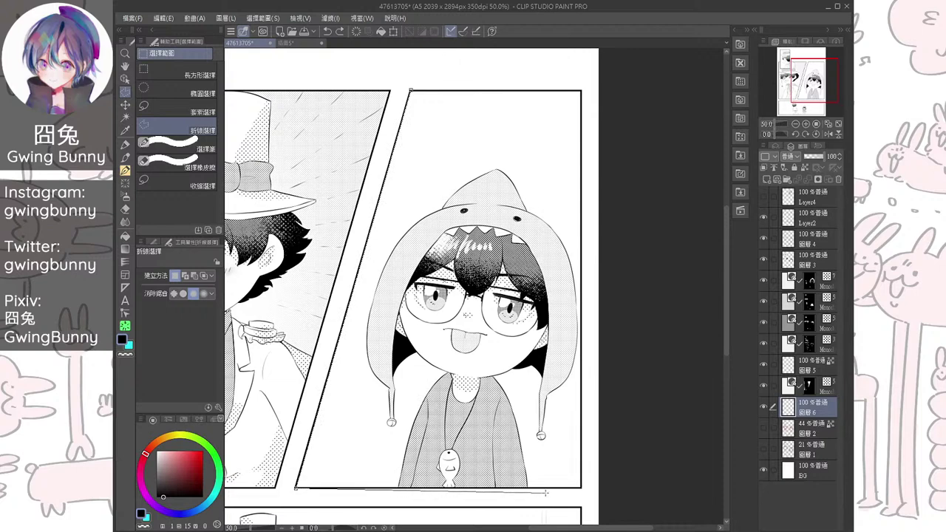
click(581, 488)
click(580, 89)
double_click(410, 90)
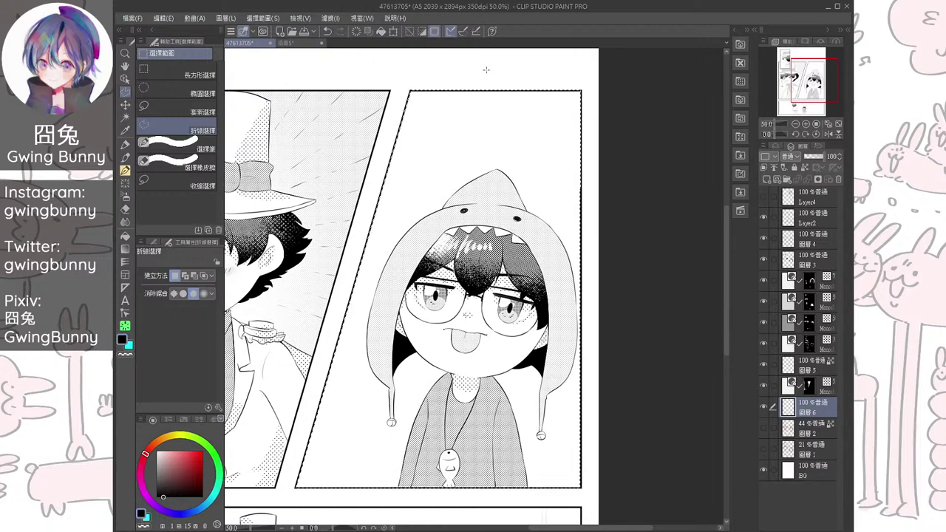
Draw トーン集中線 focus lines radiating around the hooded character's face inside the selected panel, undoing the trial bursts
click(125, 170)
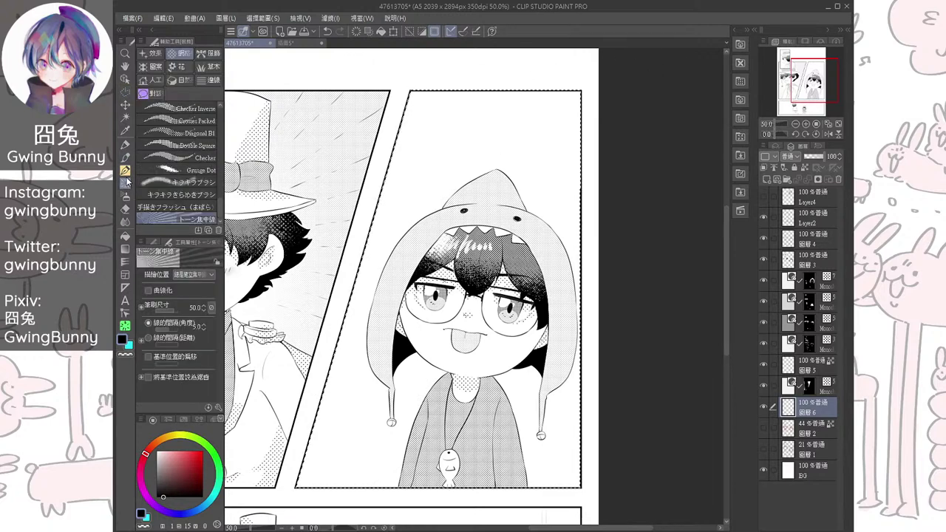
drag(467, 310, 602, 478)
scroll(603, 479, down, 3)
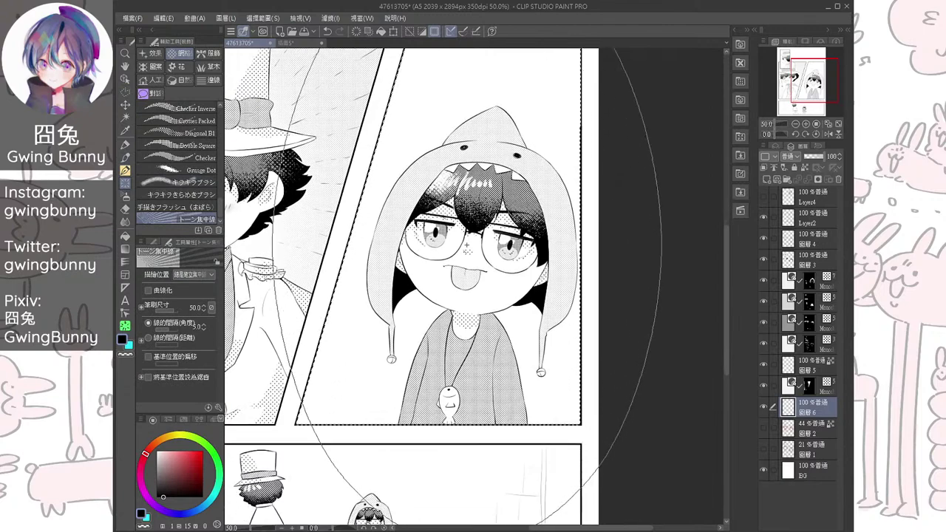
scroll(617, 382, down, 2)
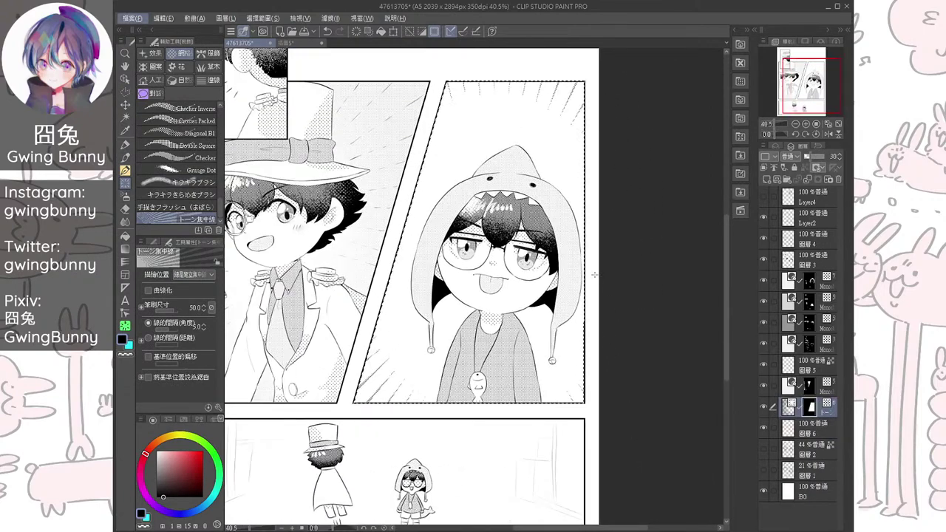
drag(617, 382, 604, 400)
key(ctrl+z)
drag(487, 266, 583, 420)
key(ctrl+z)
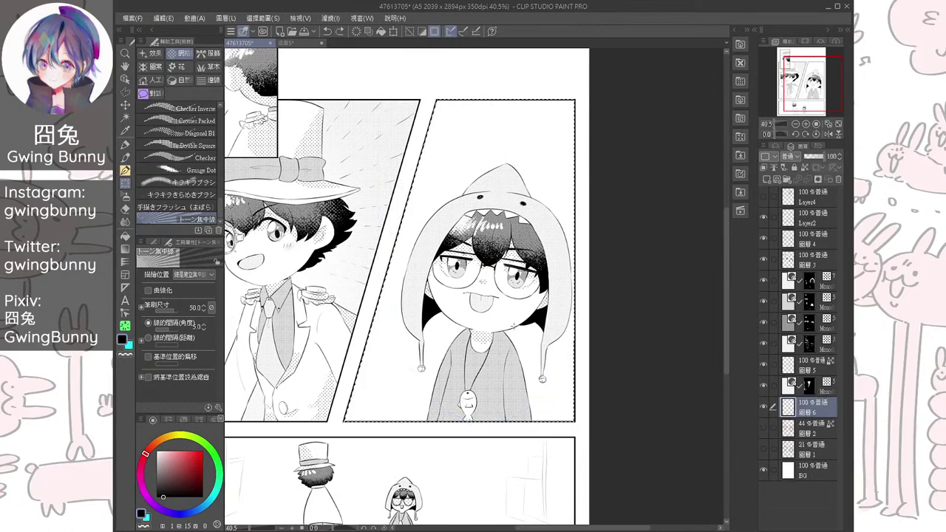
drag(481, 316, 585, 467)
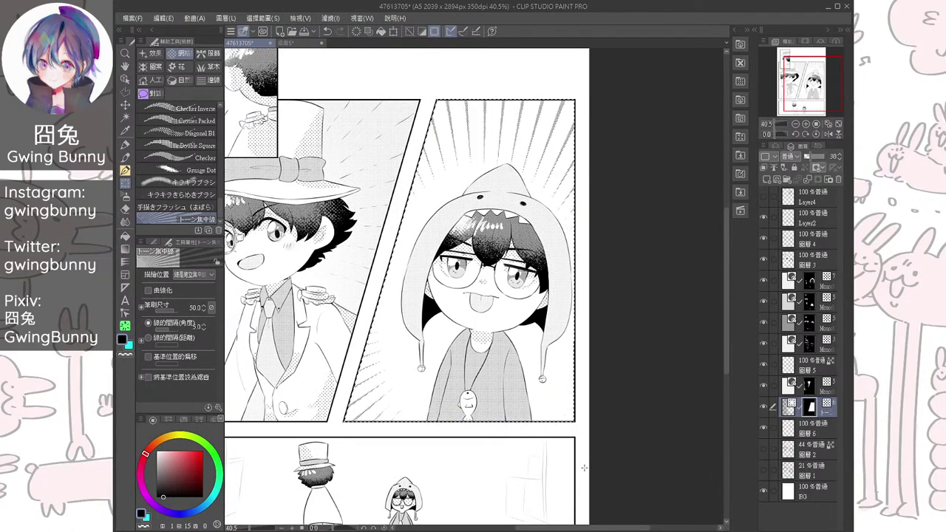
scroll(549, 268, down, 1)
scroll(547, 274, down, 1)
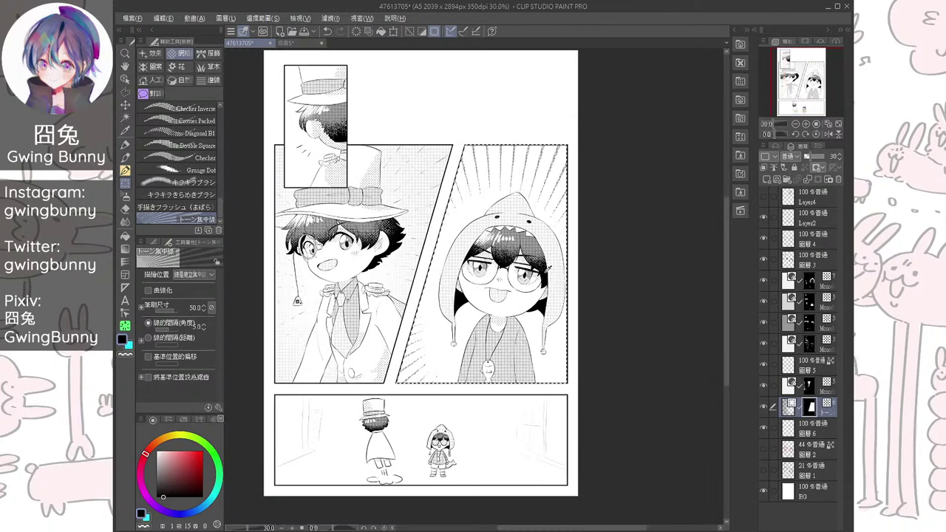
Clear the selection around the hooded character's panel using the lasso selection tool
click(125, 91)
click(158, 108)
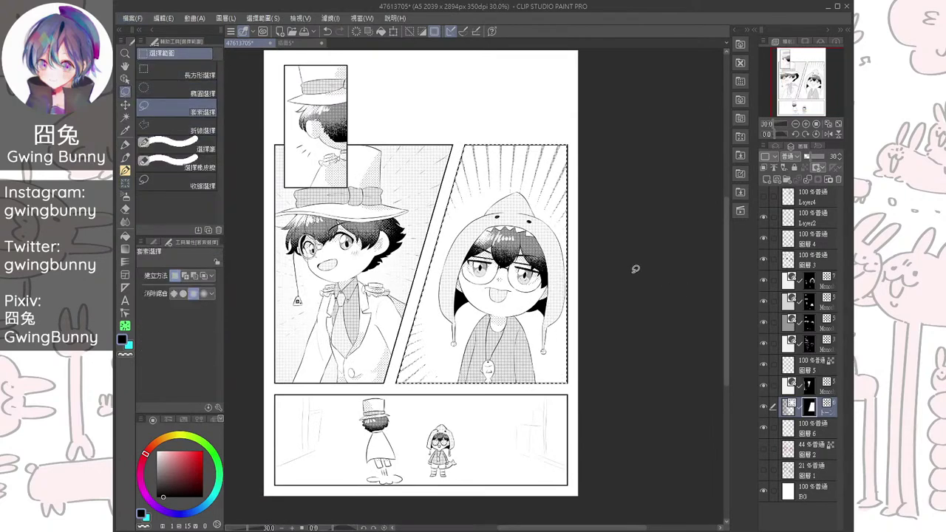
drag(647, 194, 672, 216)
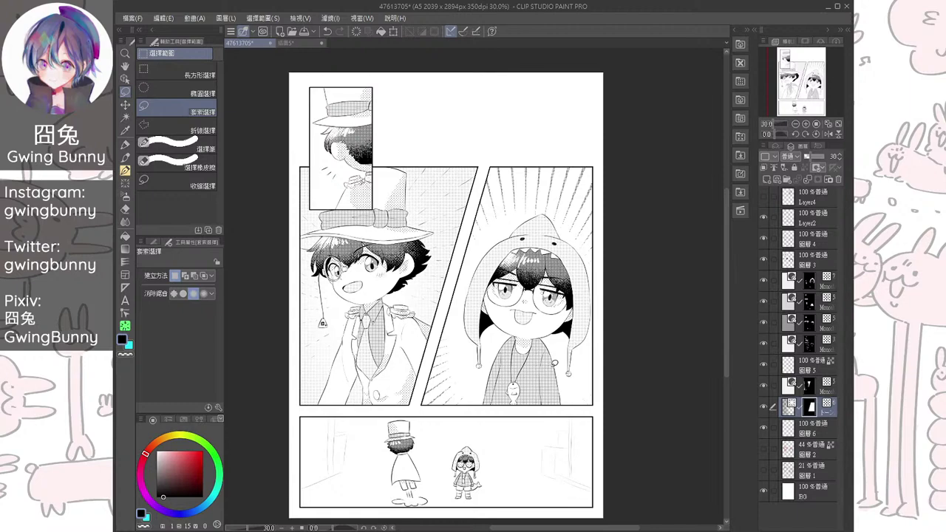
scroll(554, 364, down, 1)
scroll(566, 363, up, 2)
drag(558, 442, 576, 374)
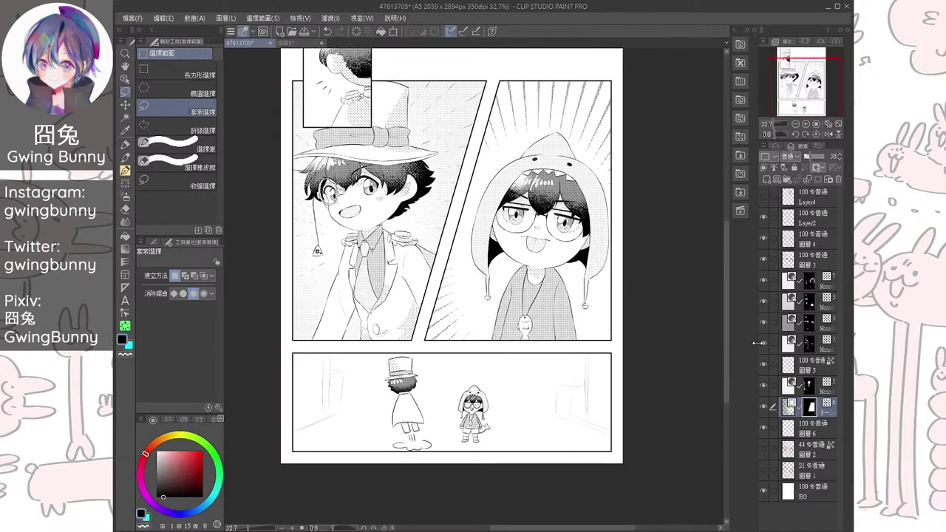
Make 圖層 6 the active layer and select the whole bottom panel with a rectangular selection along its frame
click(807, 428)
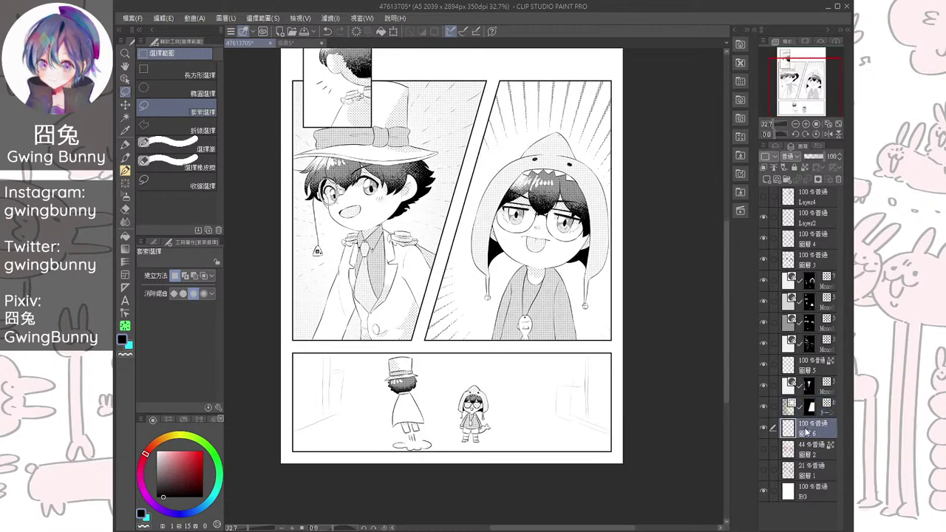
scroll(556, 389, up, 1)
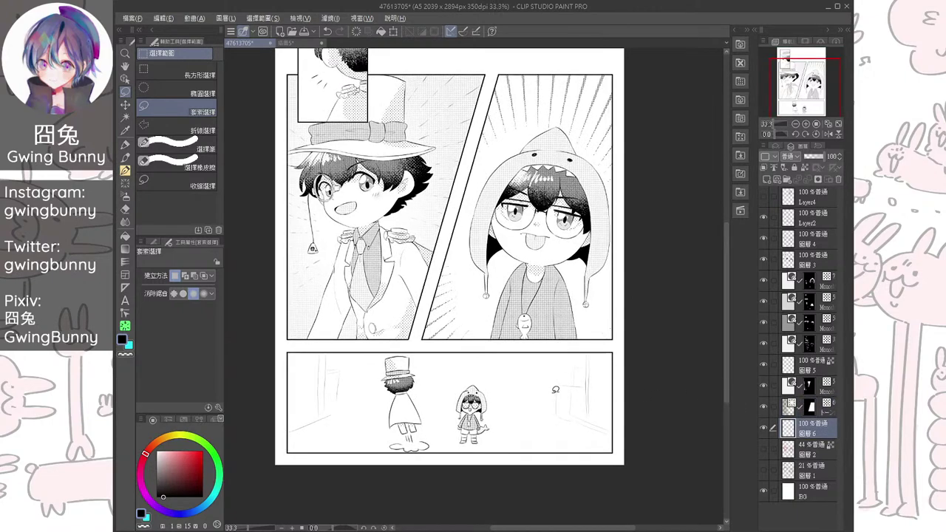
scroll(556, 389, up, 1)
scroll(493, 415, up, 1)
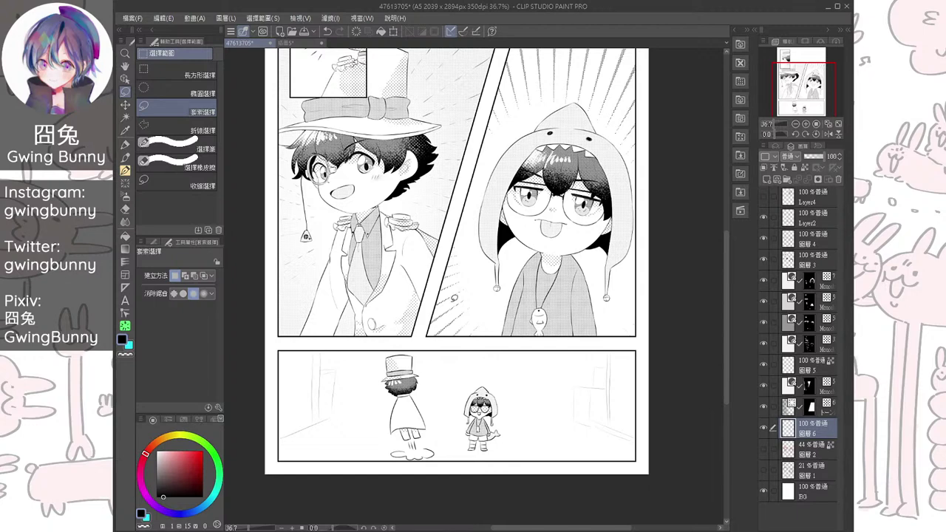
scroll(382, 393, up, 1)
click(177, 74)
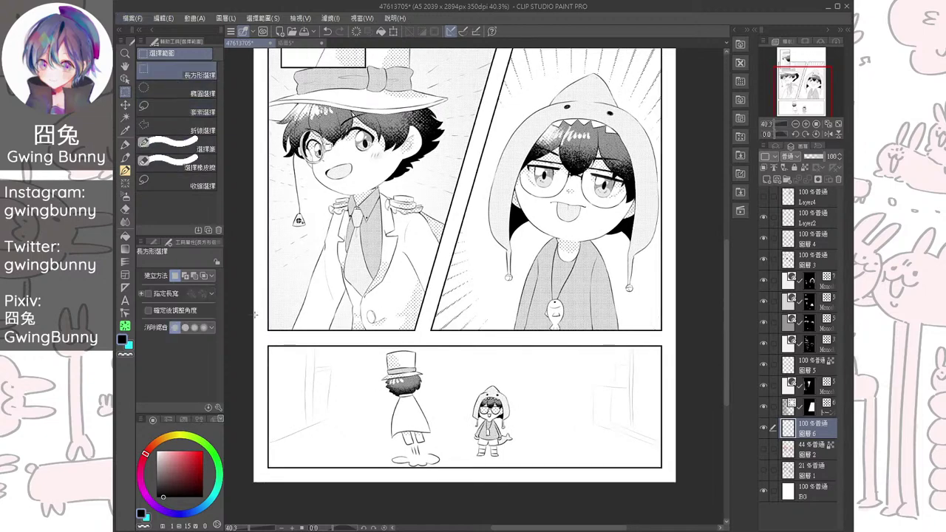
drag(267, 345, 662, 469)
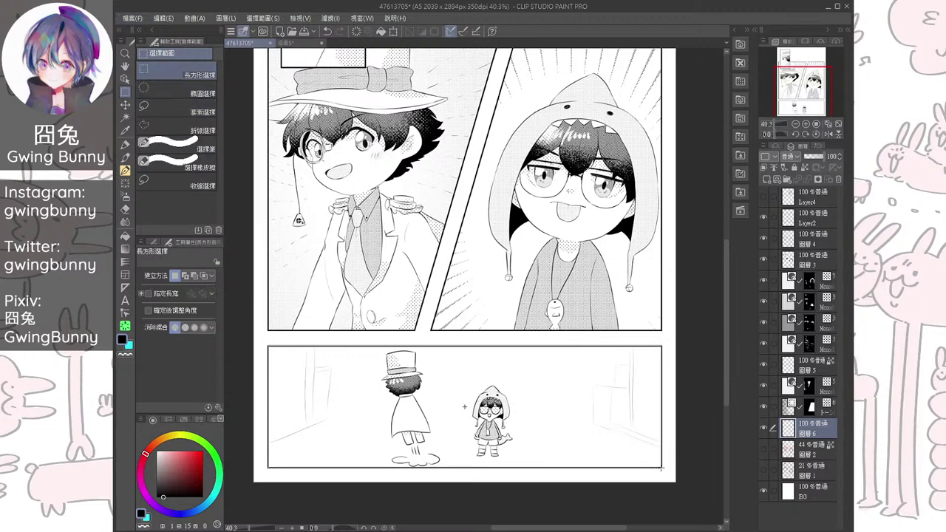
Fill the selected bottom panel with the 30.0線 5% 圓 Monochrome tone from the monochromatic pattern materials
click(732, 32)
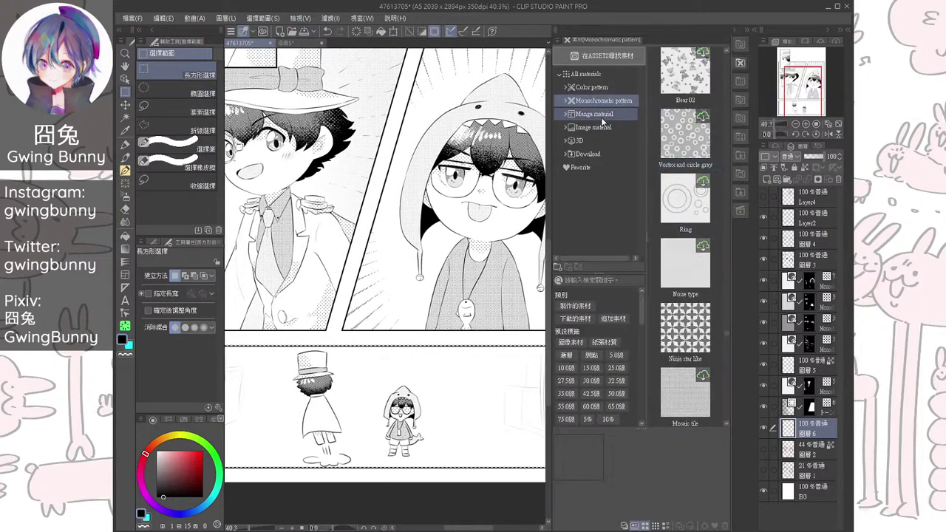
click(625, 101)
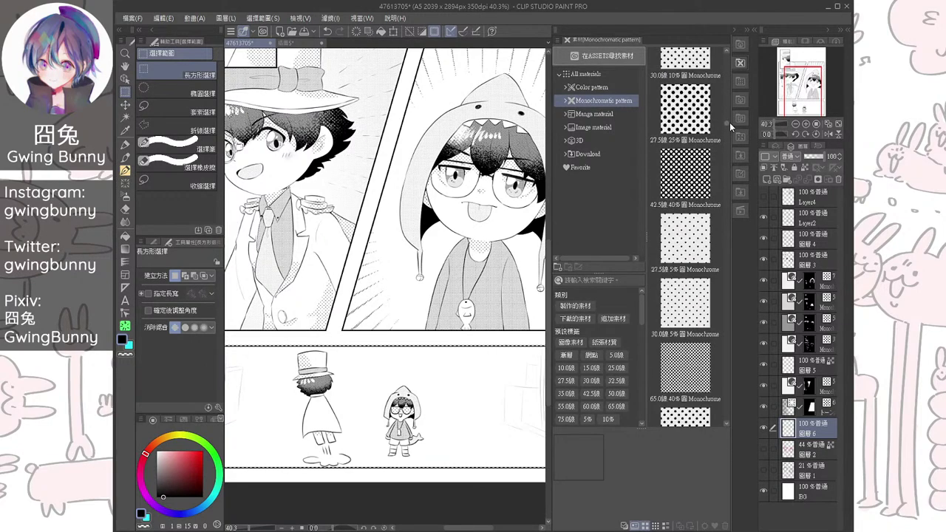
click(687, 245)
drag(692, 299, 486, 411)
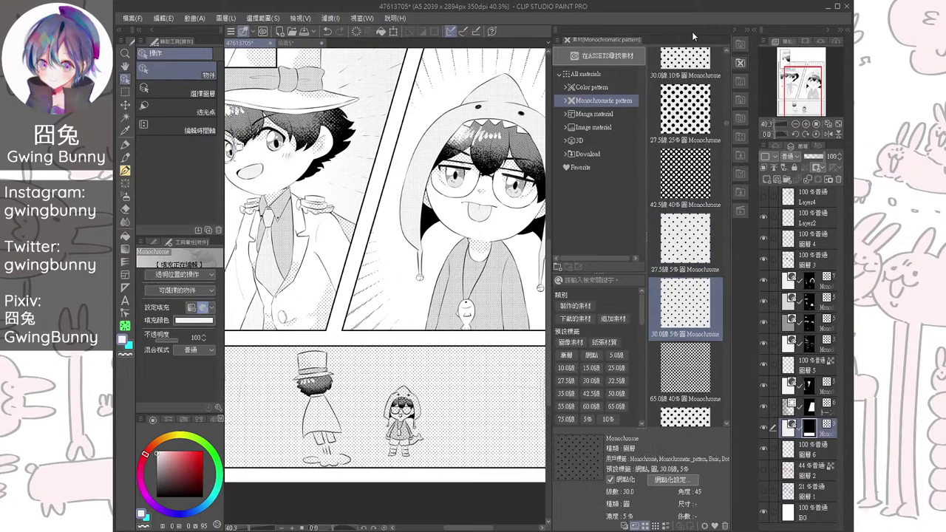
click(731, 35)
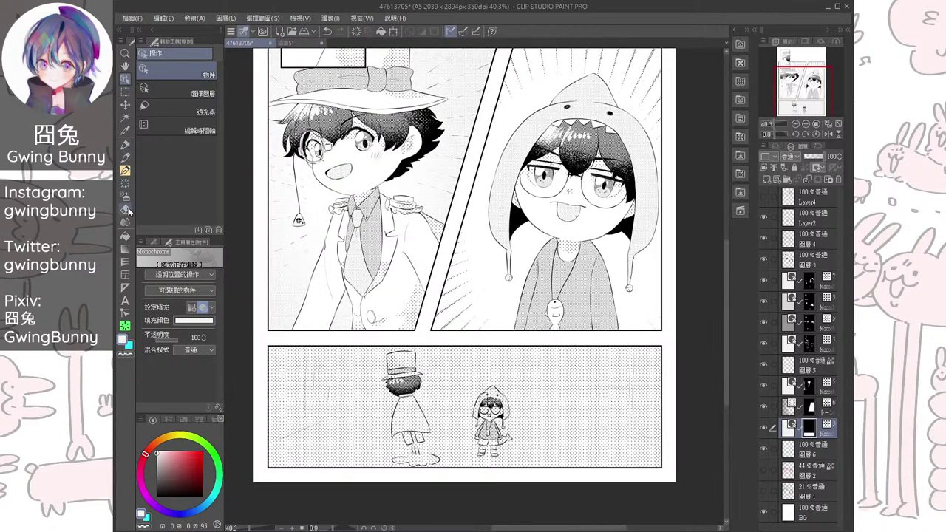
Fade the bottom panel's tone outward from between the two small characters with repeated elliptical 漸層橡皮擦 gradients
click(127, 224)
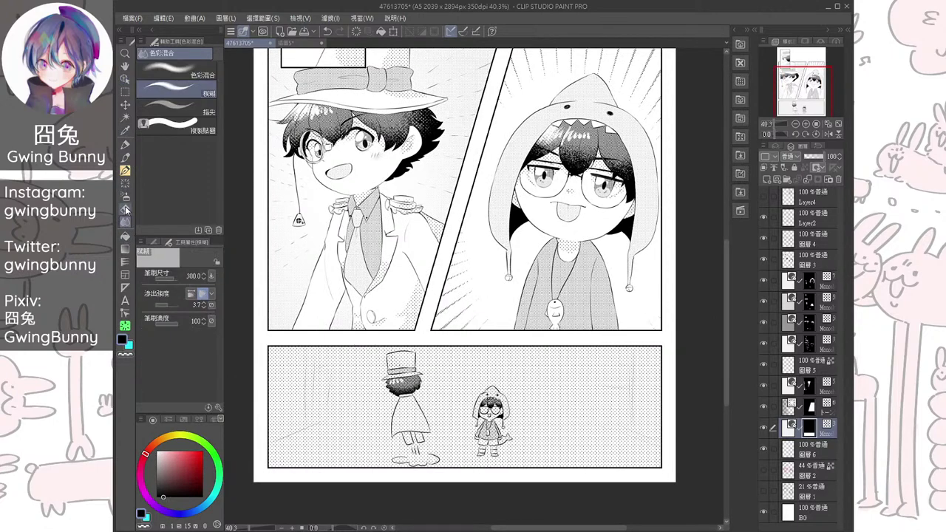
click(125, 249)
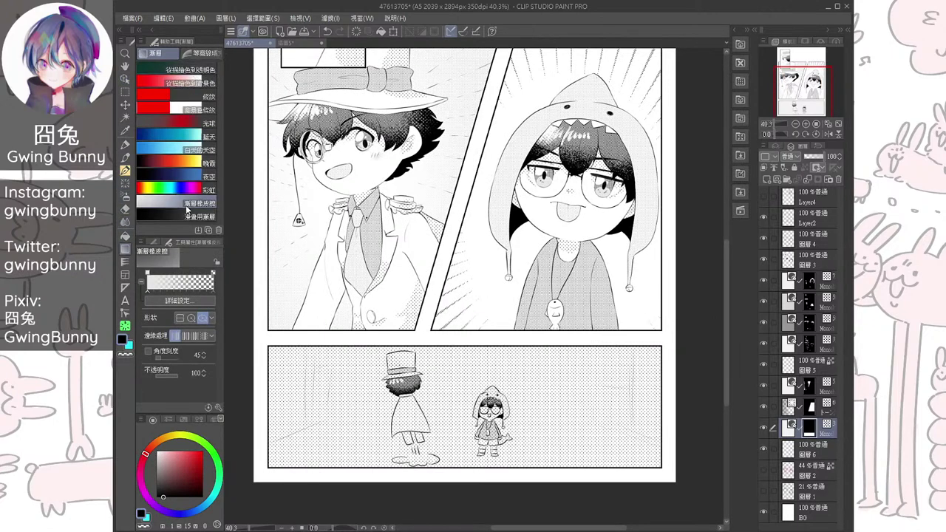
drag(458, 406, 612, 471)
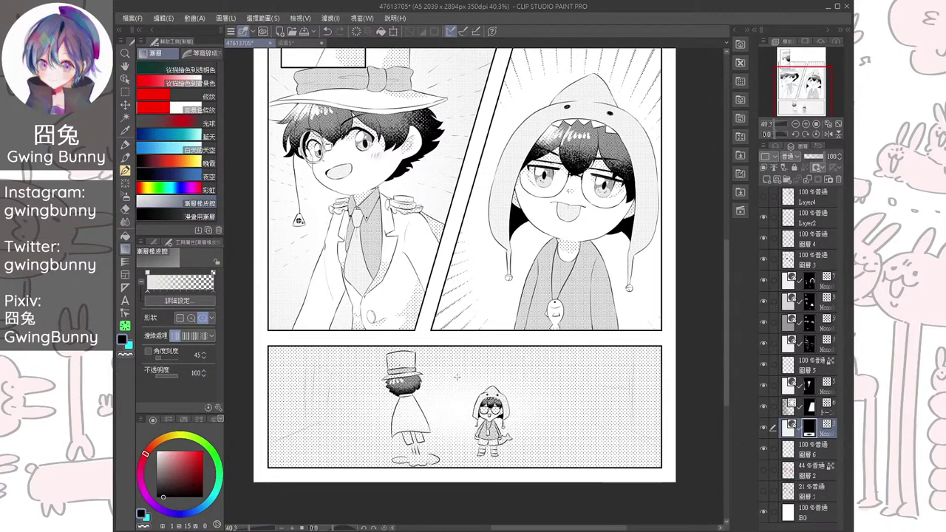
drag(453, 404, 655, 499)
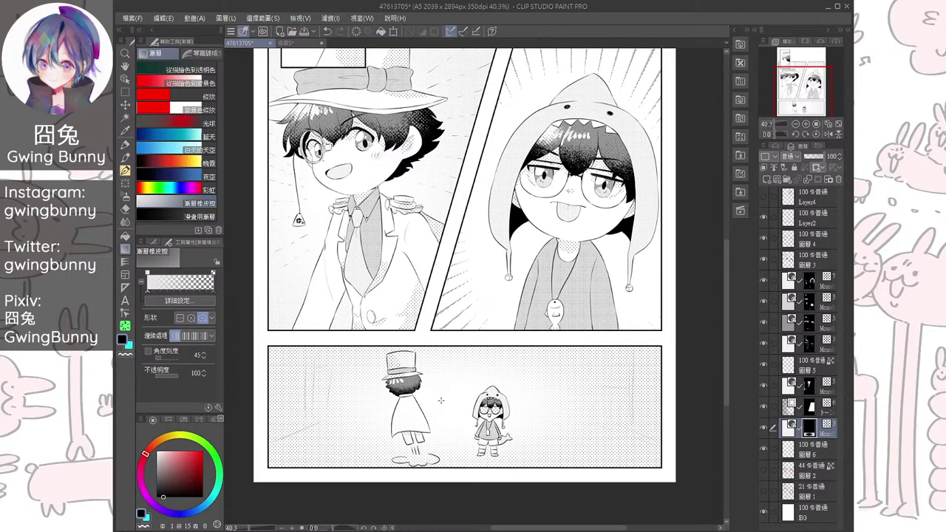
drag(449, 405, 602, 519)
drag(457, 406, 644, 504)
drag(448, 385, 639, 495)
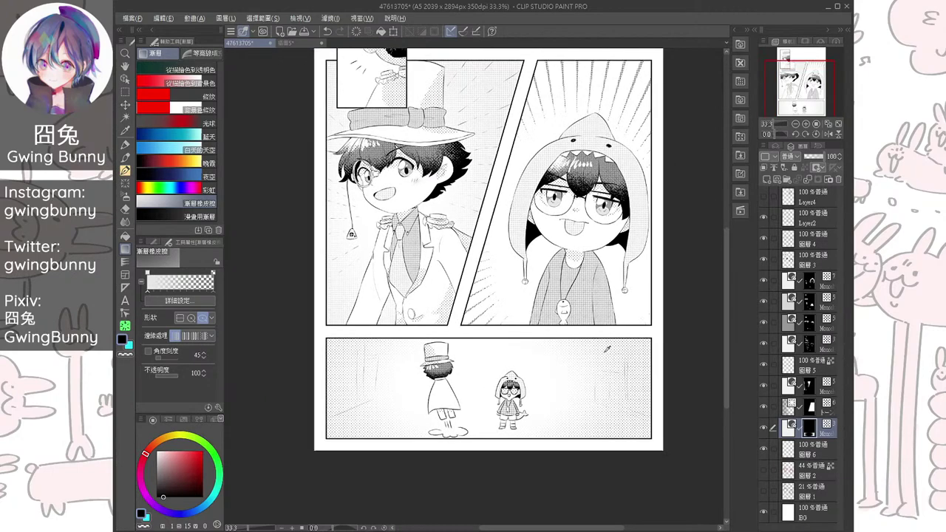
scroll(591, 307, down, 1)
drag(590, 307, 583, 316)
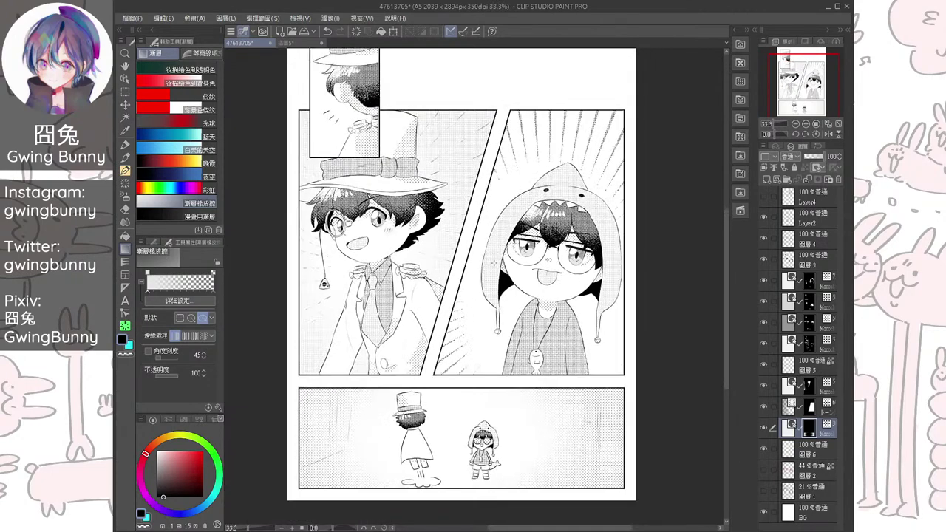
Browse the monochromatic pattern materials for another pattern suitable for the page's backgrounds
click(737, 32)
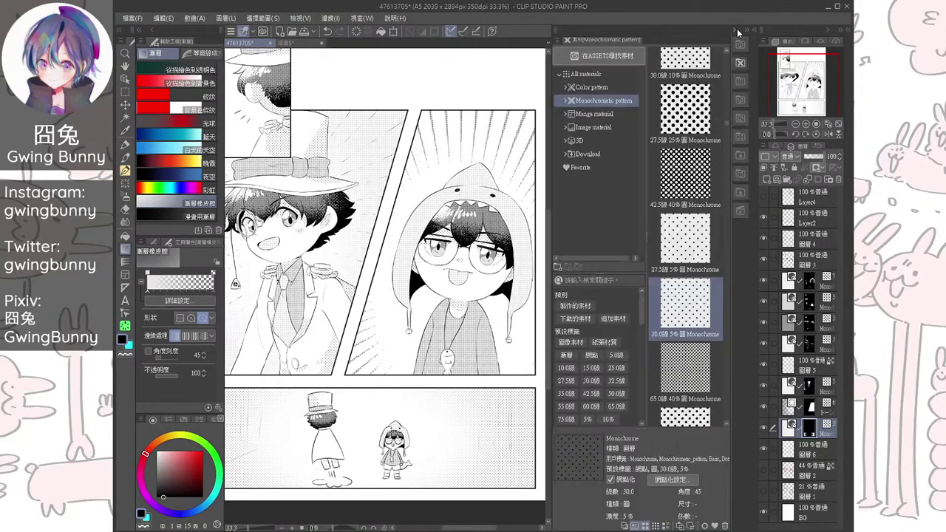
scroll(708, 164, down, 5)
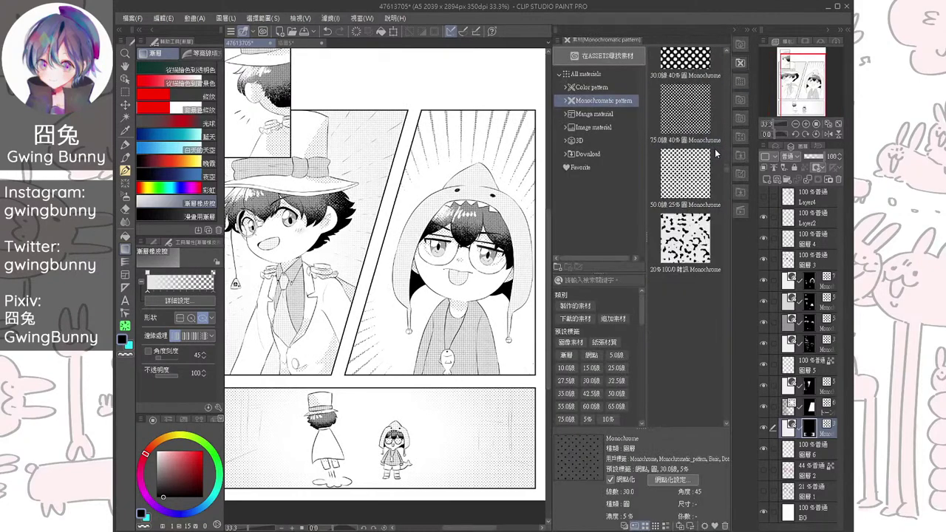
scroll(713, 159, down, 5)
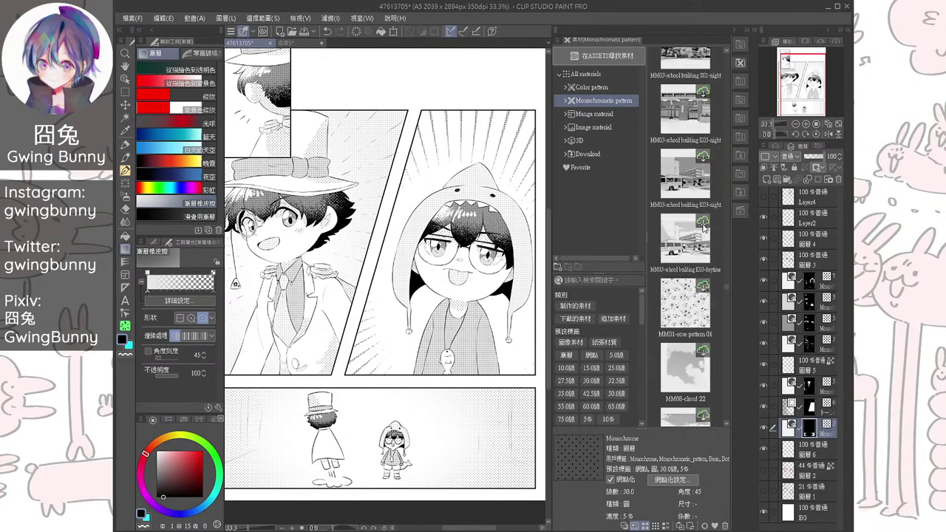
scroll(702, 227, down, 5)
scroll(703, 227, down, 5)
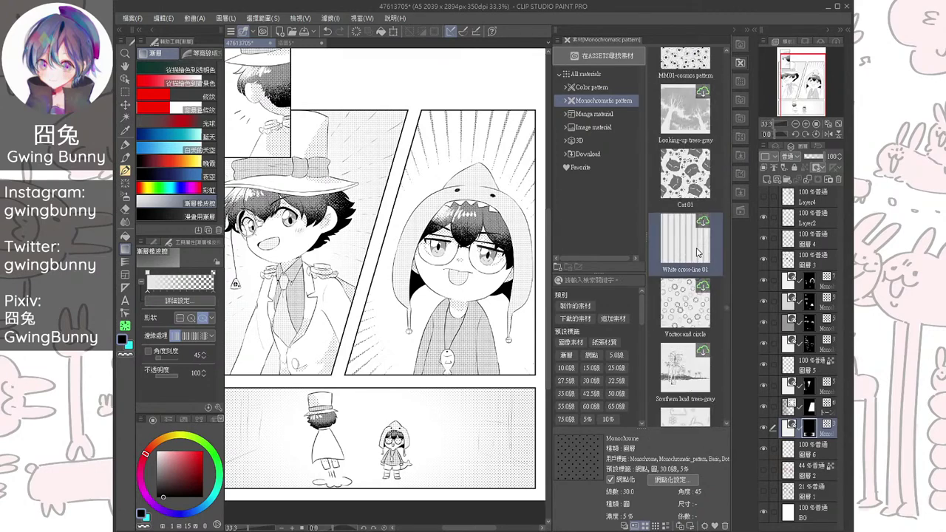
scroll(699, 252, down, 5)
scroll(699, 257, down, 5)
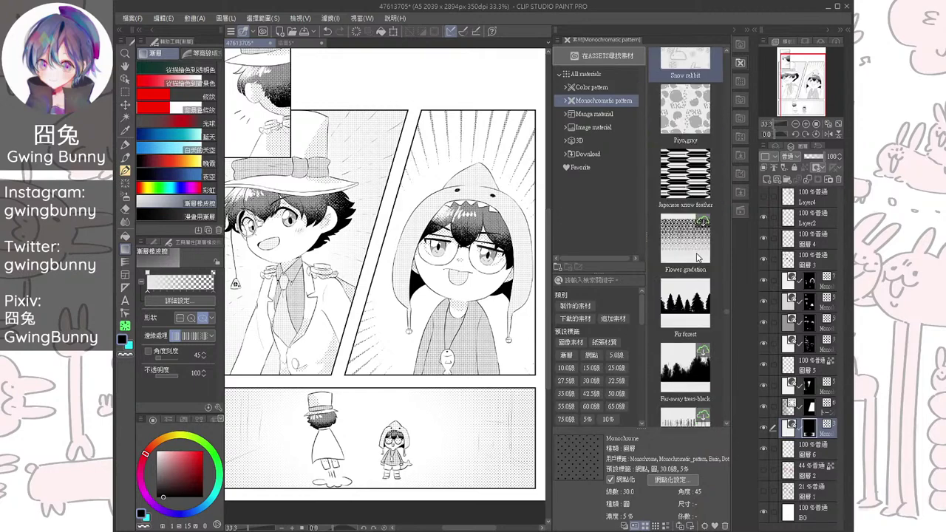
scroll(699, 271, down, 5)
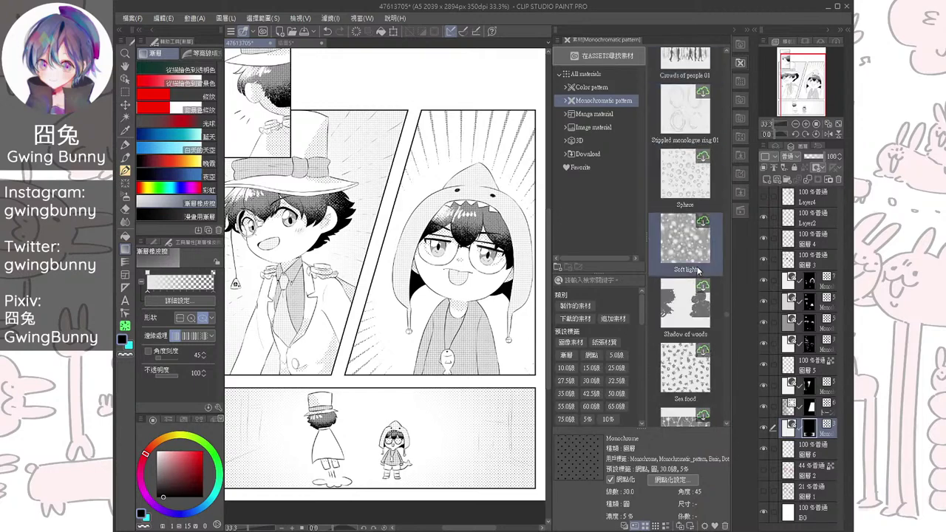
scroll(698, 270, down, 5)
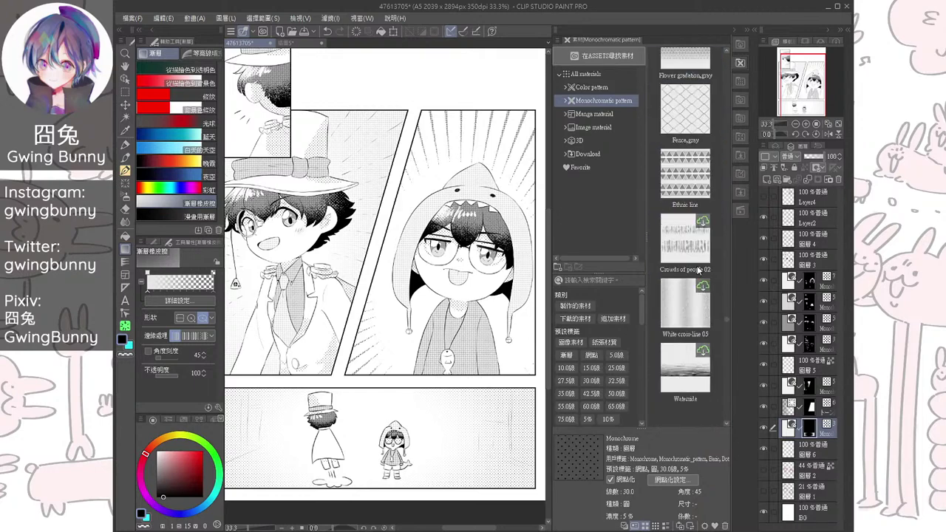
scroll(699, 271, down, 6)
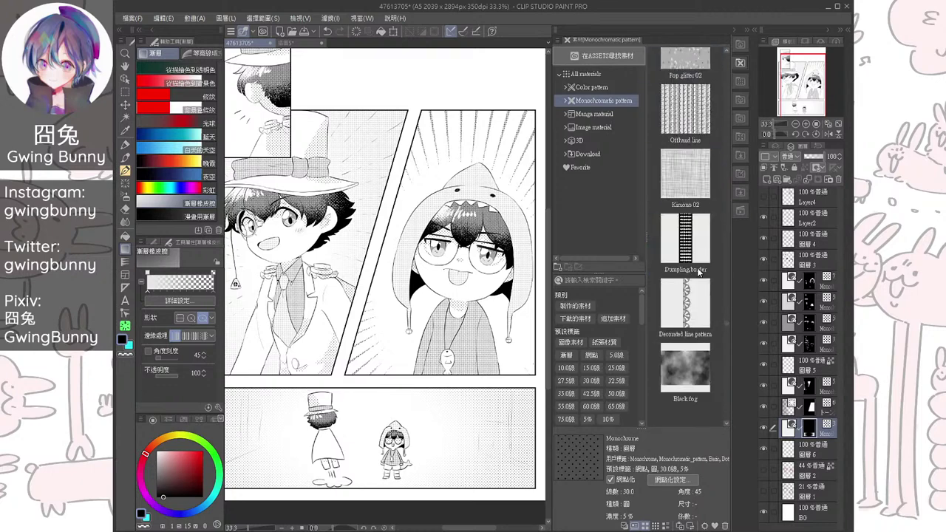
click(698, 271)
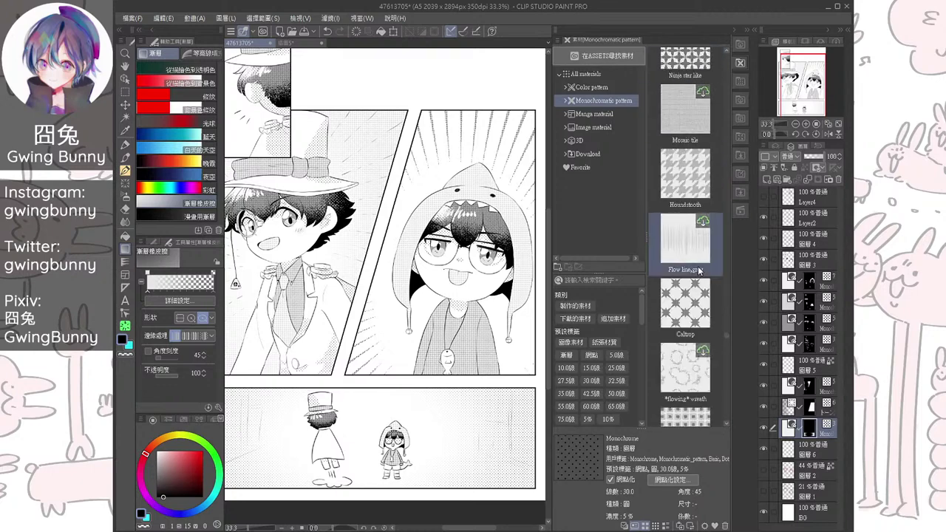
scroll(699, 269, down, 8)
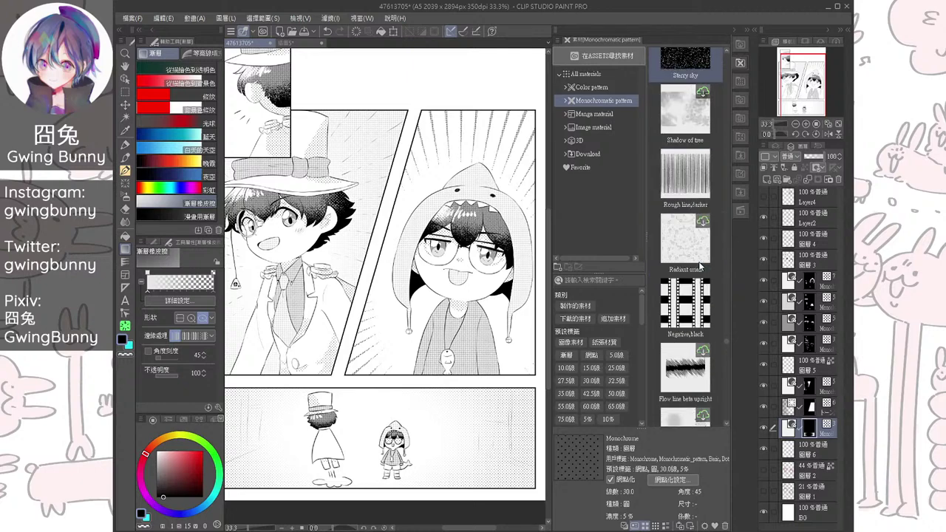
scroll(700, 263, down, 8)
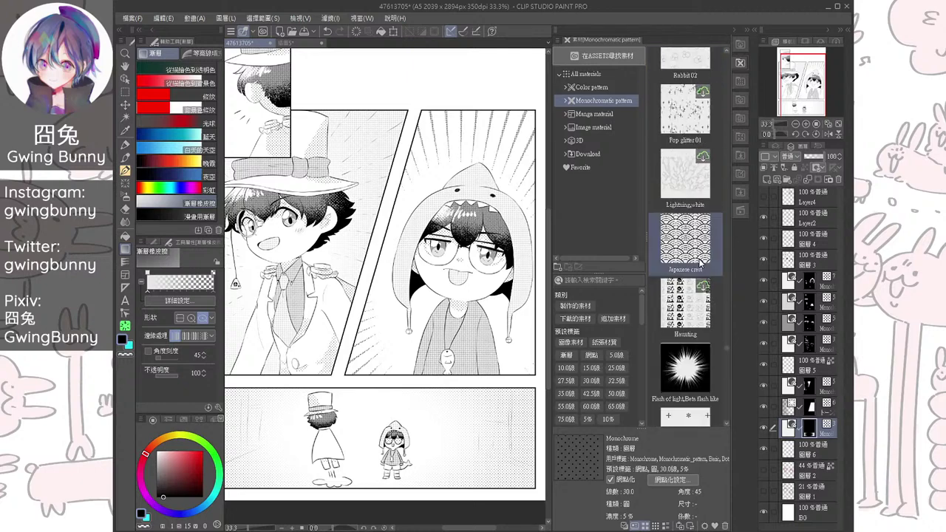
scroll(700, 263, down, 8)
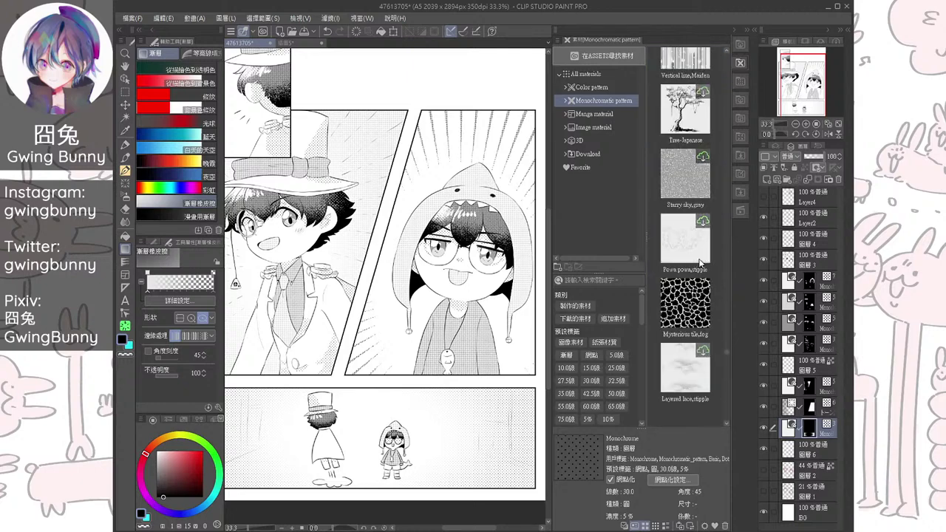
scroll(700, 263, down, 8)
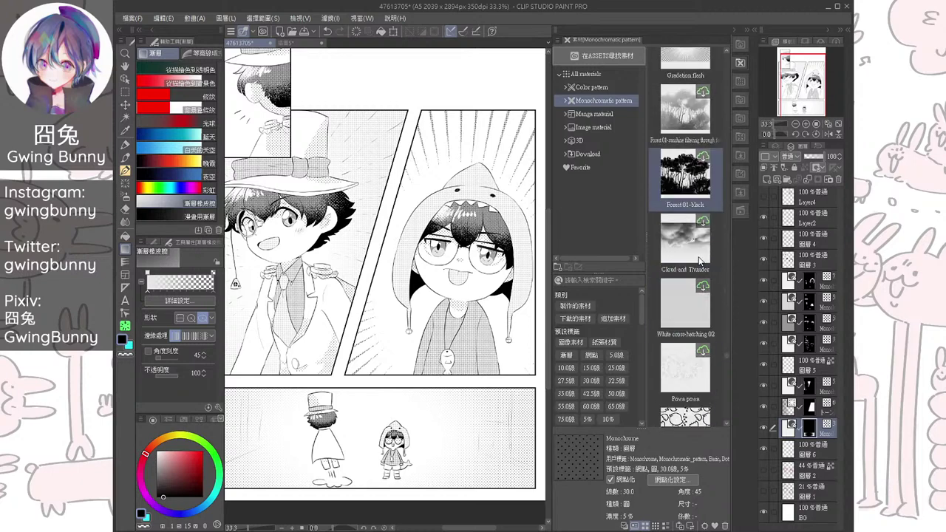
scroll(700, 260, down, 8)
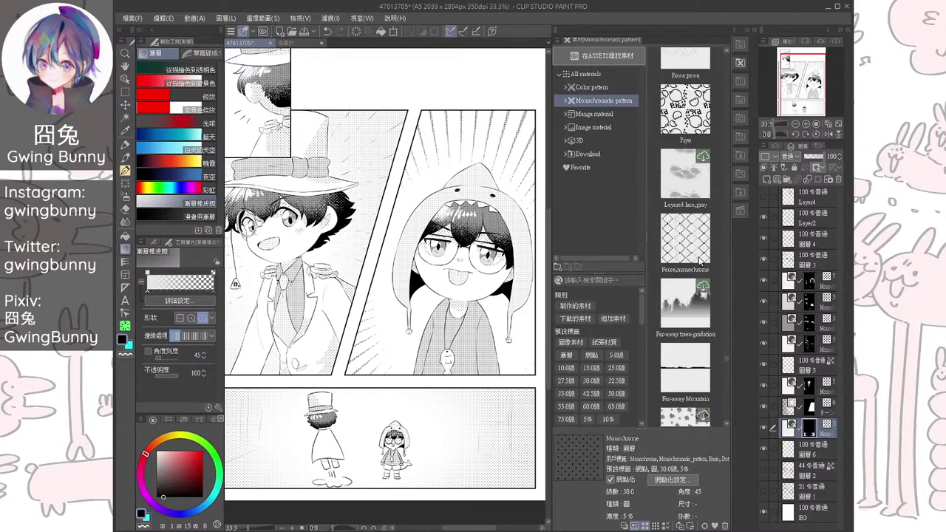
scroll(700, 260, down, 2)
scroll(700, 257, down, 8)
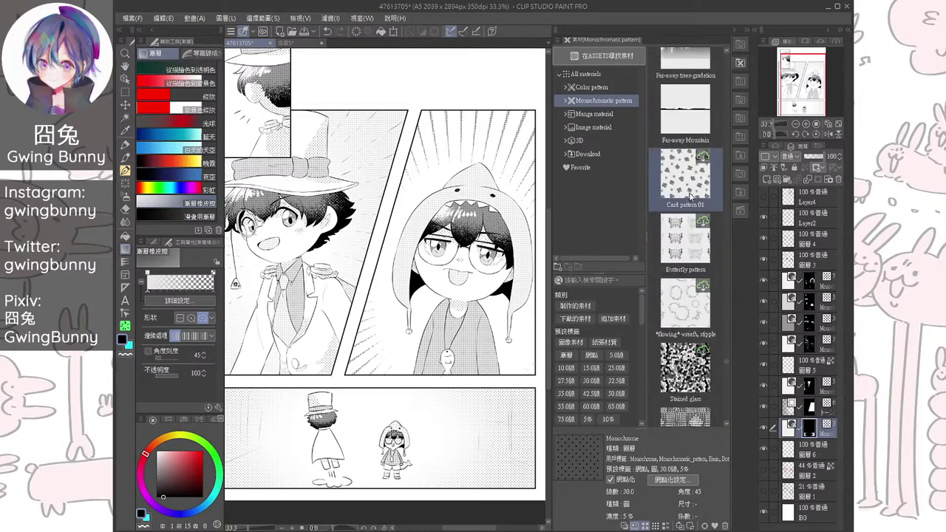
scroll(692, 254, down, 8)
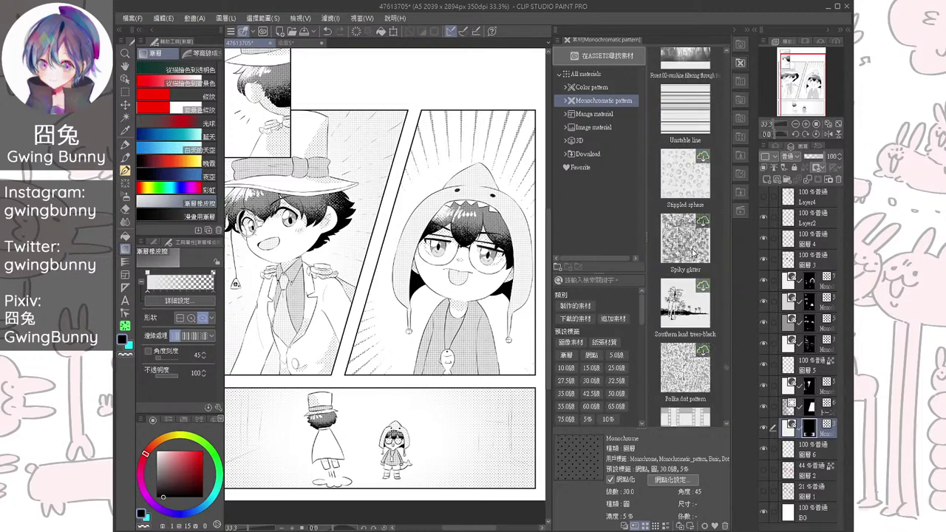
scroll(693, 253, down, 8)
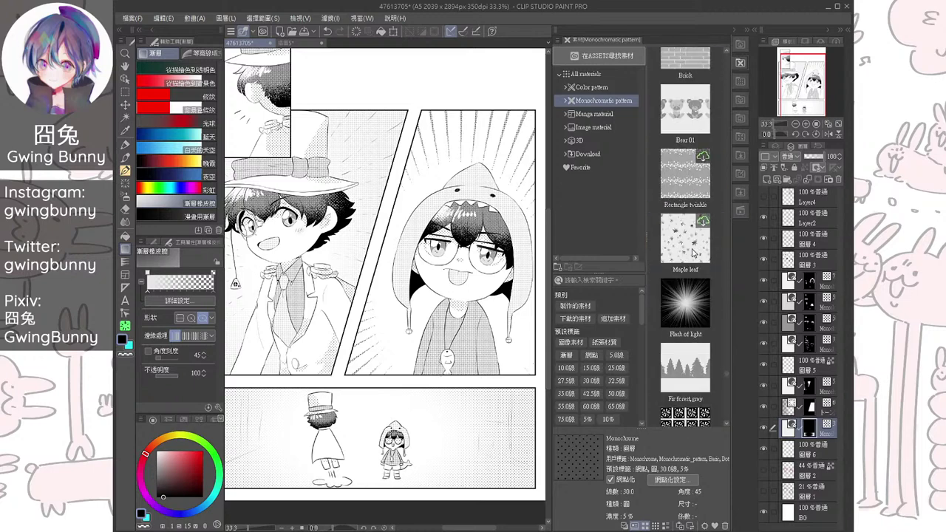
scroll(692, 253, down, 8)
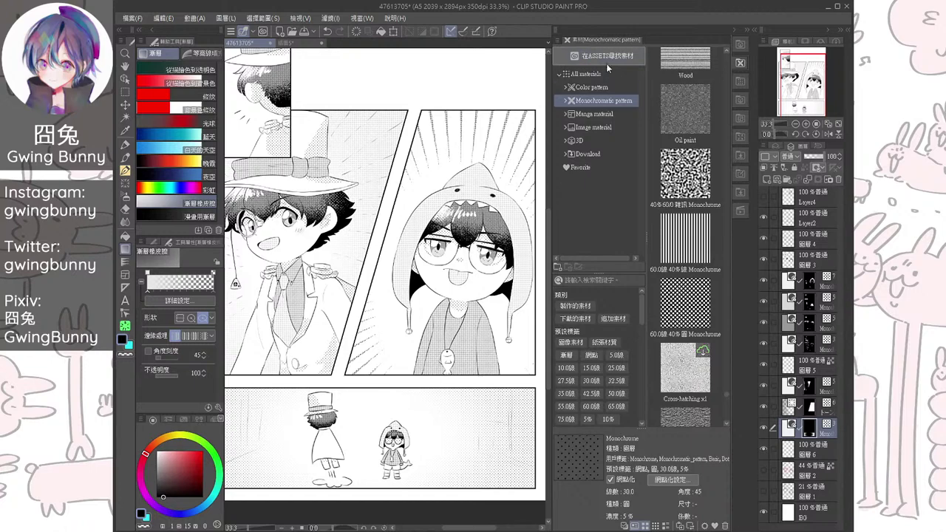
click(734, 32)
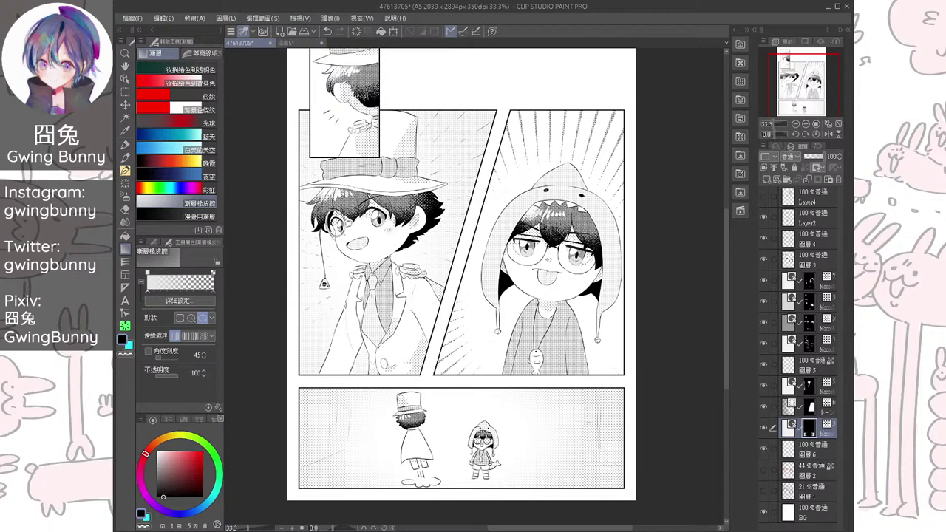
Select the small inset panel above the hat character along its frame with a rectangular selection and fill it on the bottom panel's tone layer
click(764, 428)
click(764, 427)
click(764, 428)
click(764, 428)
drag(447, 228, 555, 427)
key(ctrl+plus)
key(ctrl+plus)
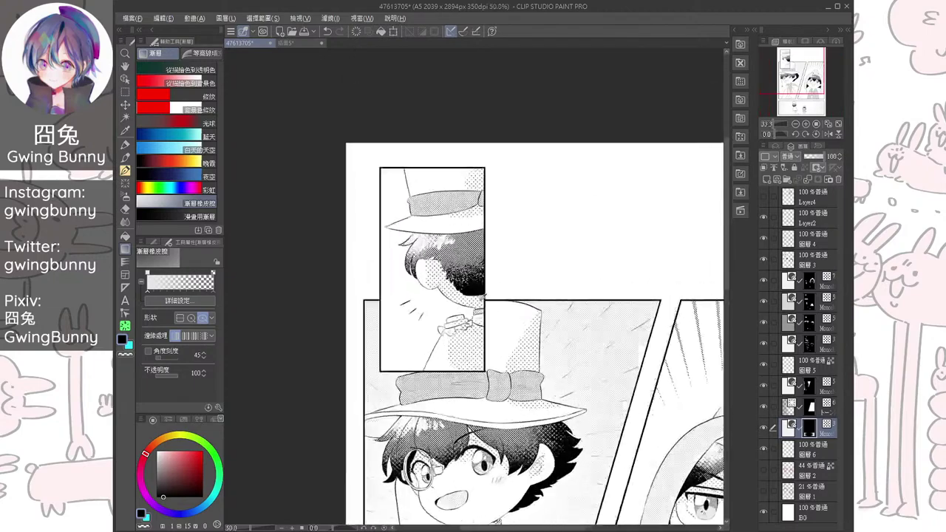
click(124, 91)
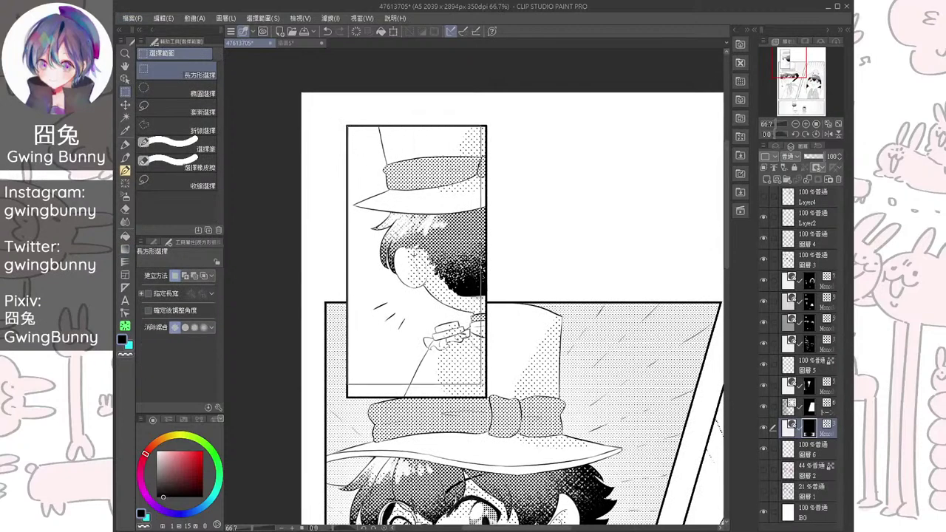
drag(347, 125, 486, 398)
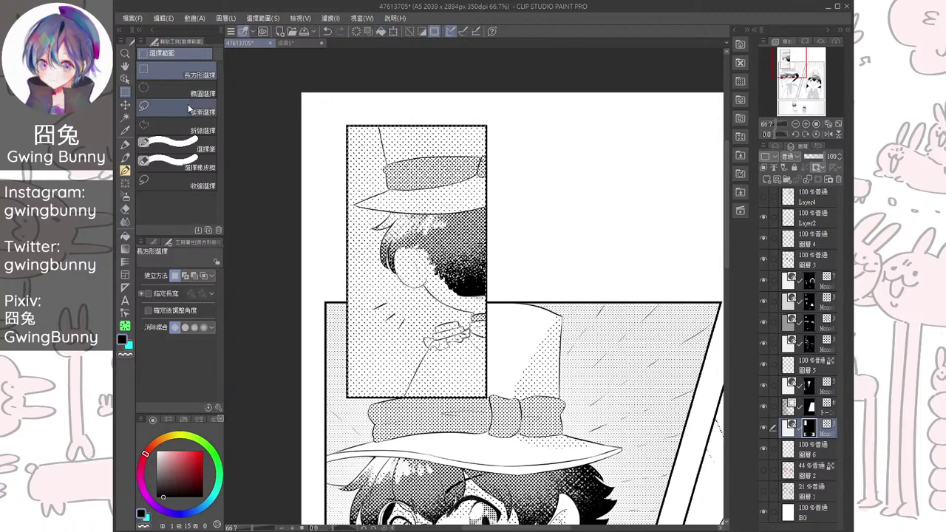
Erase the new tone around the figure in the inset panel using the Grunge Dot brush at size 250 with transparent colour
click(125, 185)
click(126, 196)
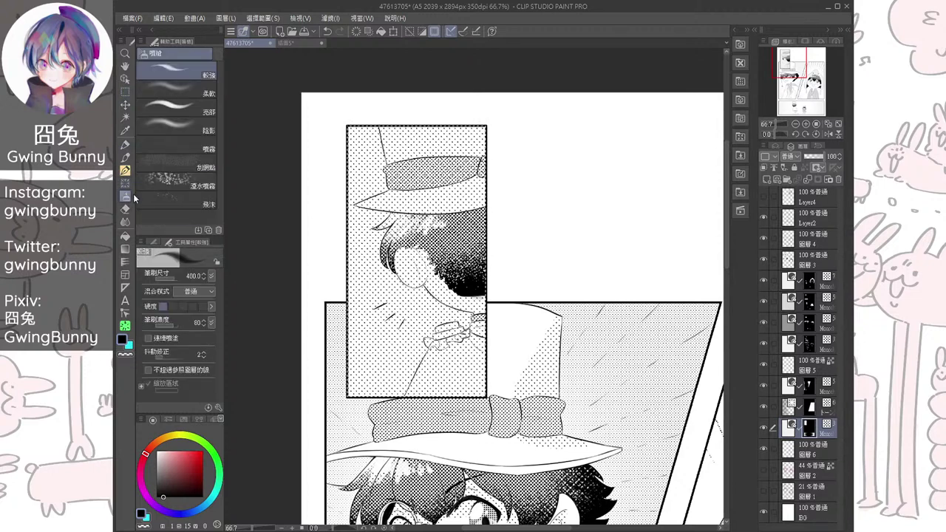
click(125, 185)
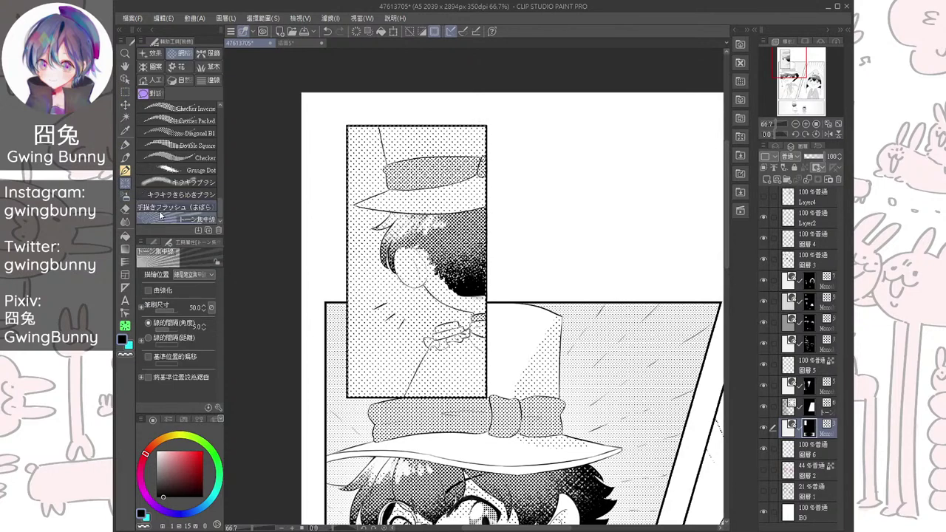
click(190, 183)
click(188, 170)
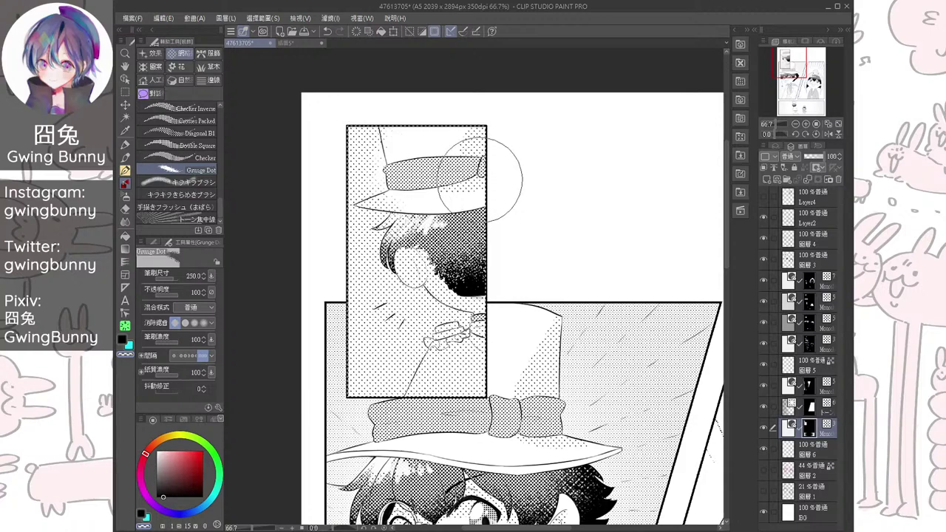
scroll(473, 275, down, 3)
drag(473, 275, 421, 264)
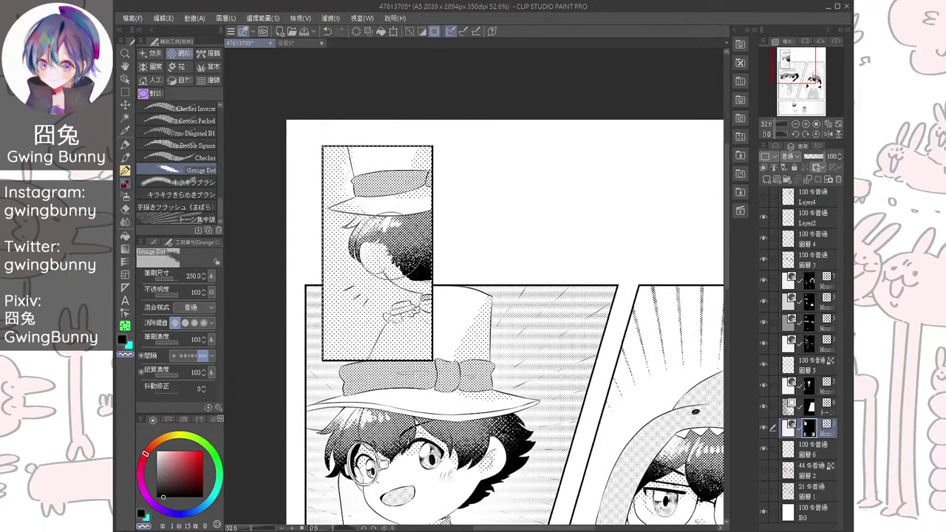
mouse_move(405, 294)
mouse_down()
mouse_move(397, 311)
mouse_move(414, 292)
mouse_move(400, 340)
mouse_up()
Lighten the rest of the inset panel's tone with the Grunge Dot brush enlarged to 600, and clear the selection
key(])
key(])
key(])
key(])
mouse_move(326, 177)
mouse_down()
mouse_move(352, 154)
mouse_move(331, 179)
mouse_up()
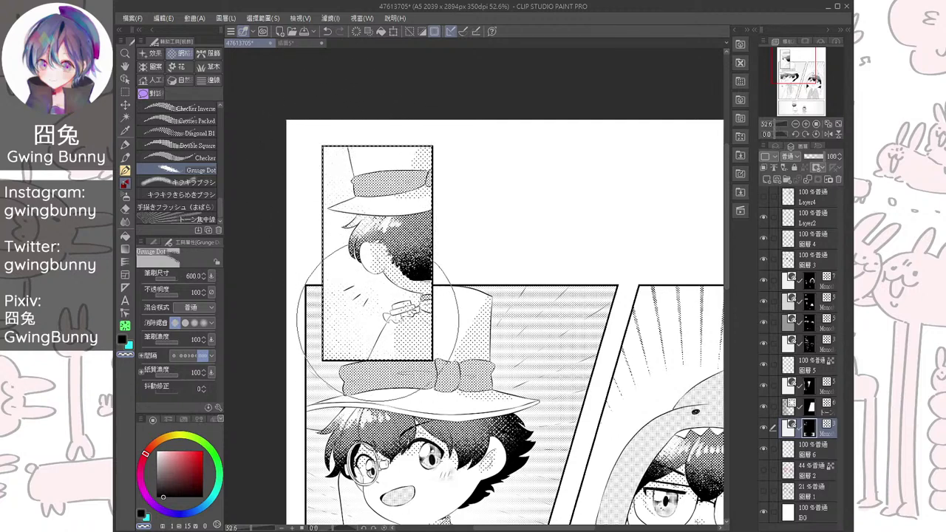
key(ctrl+minus)
key(ctrl+minus)
drag(473, 311, 390, 264)
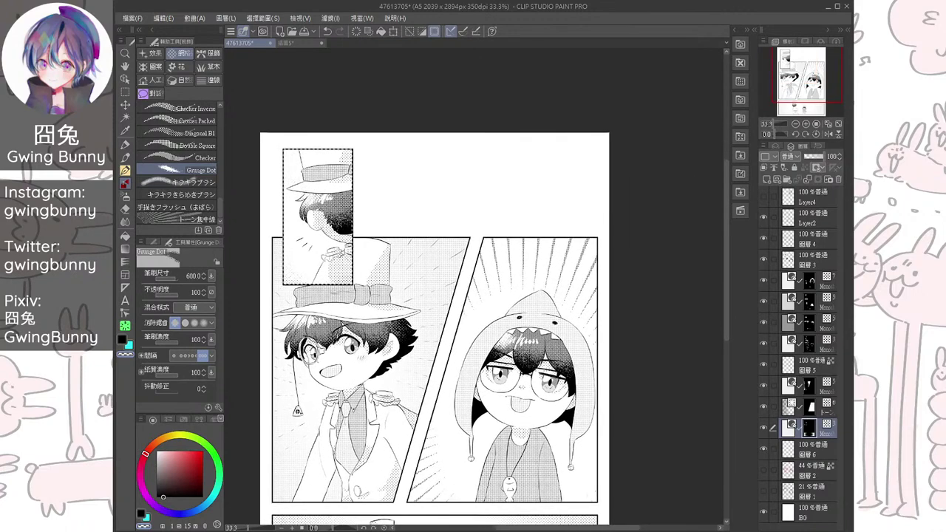
key(m)
key(ctrl+d)
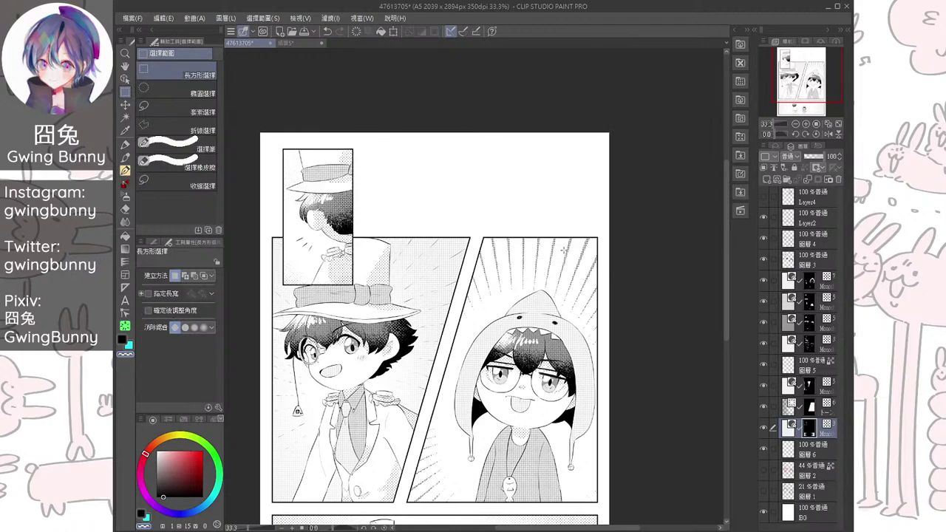
Hide and show the 5% background tone layer to examine which parts of the page it covers
scroll(634, 413, down, 5)
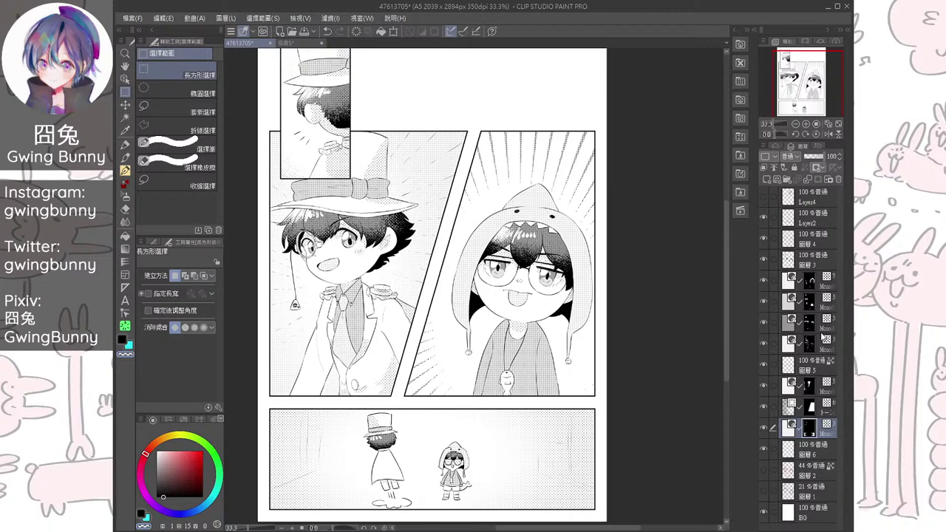
click(811, 409)
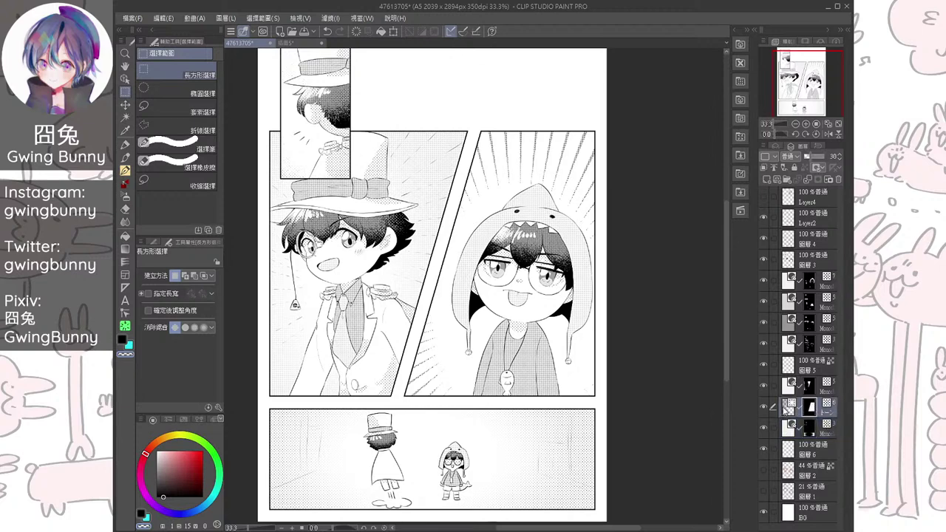
click(812, 433)
click(770, 427)
click(764, 428)
click(764, 428)
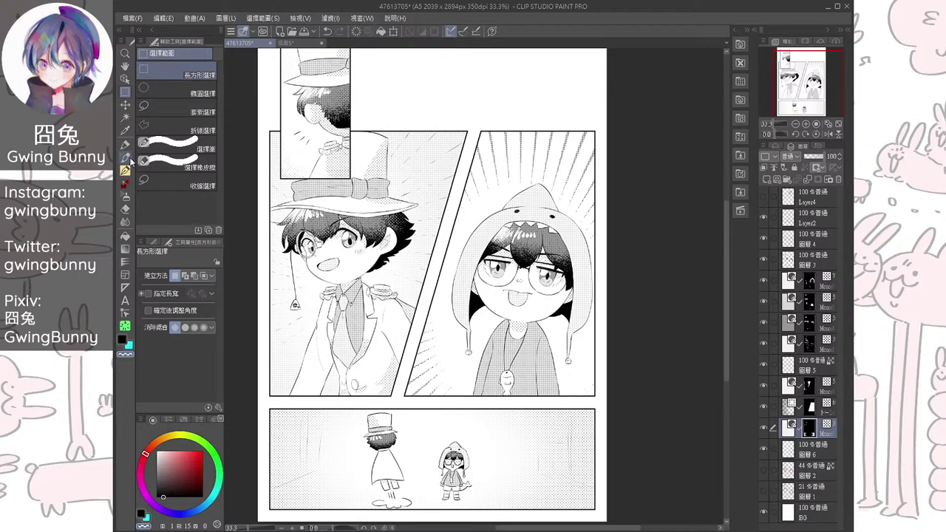
Paint a tone shadow on the ground under the small hooded figure's feet with the marker at size 70
click(125, 144)
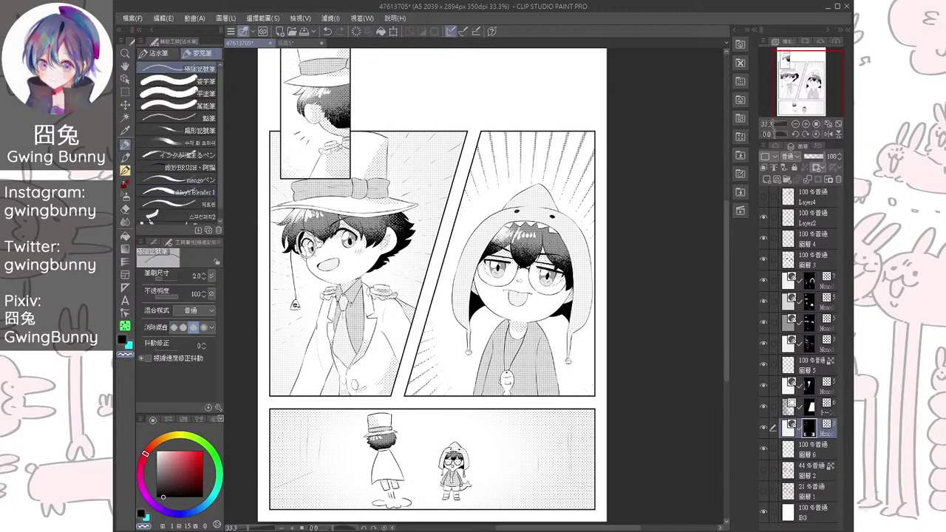
key(bracketright)
key(bracketright)
key(bracketright)
key(bracketright)
key(bracketright)
key(bracketright)
key(bracketright)
key(bracketright)
key(bracketright)
key(bracketright)
key(bracketright)
key(bracketright)
key(bracketright)
key(bracketright)
key(bracketright)
key(bracketright)
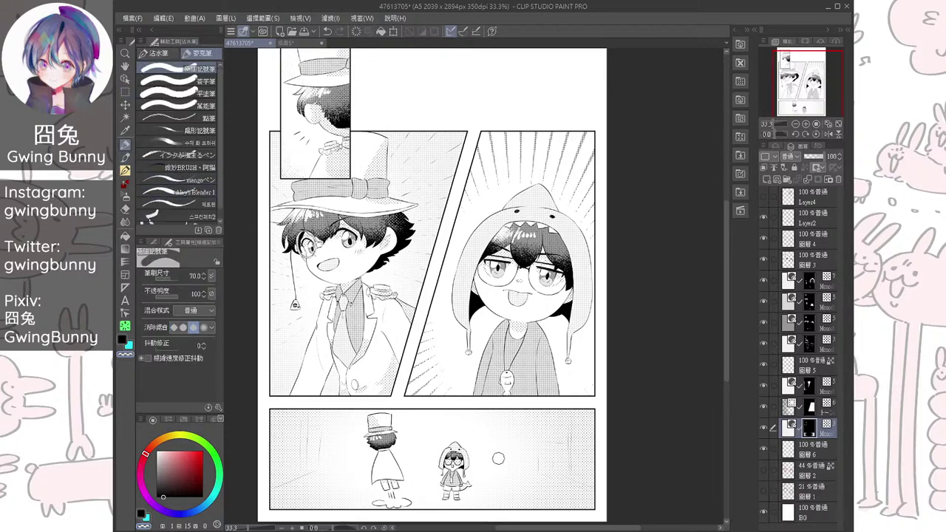
scroll(498, 459, up, 5)
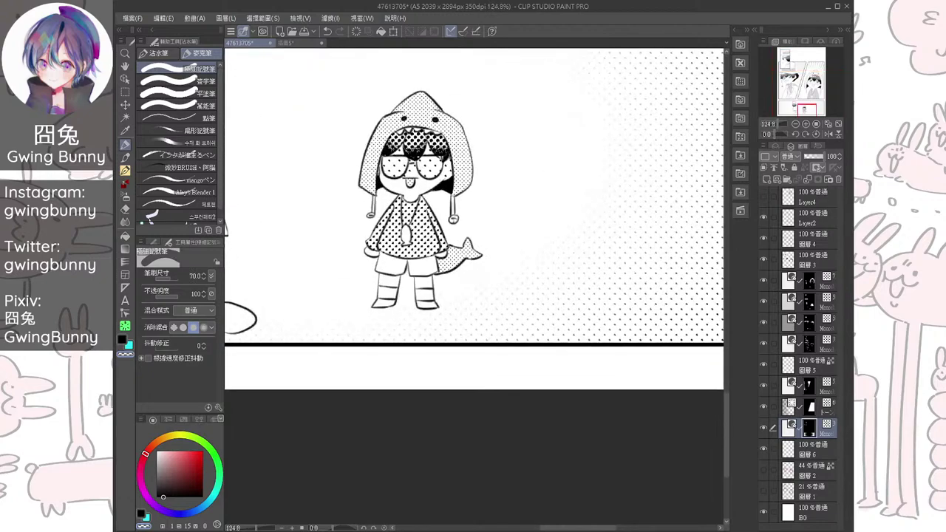
drag(460, 309, 471, 339)
key(c)
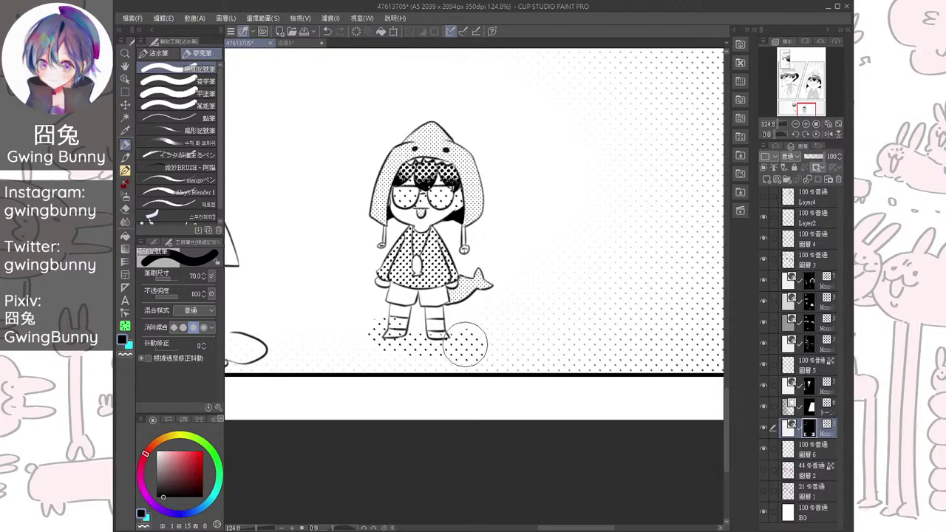
Tone the puff below the small hat figure and refine the hooded figure's ground shadow with the marker reduced to 50
scroll(483, 340, up, 2)
key(bracketleft)
key(bracketleft)
key(bracketleft)
key(bracketleft)
key(bracketleft)
mouse_move(409, 333)
mouse_down()
mouse_move(364, 336)
mouse_move(659, 320)
mouse_up()
scroll(529, 331, down, 1)
scroll(687, 355, down, 2)
scroll(510, 351, up, 1)
key(bracketright)
key(bracketright)
key(bracketright)
mouse_move(397, 353)
mouse_down()
mouse_move(493, 348)
mouse_move(495, 357)
mouse_up()
drag(510, 348, 327, 363)
scroll(525, 342, up, 3)
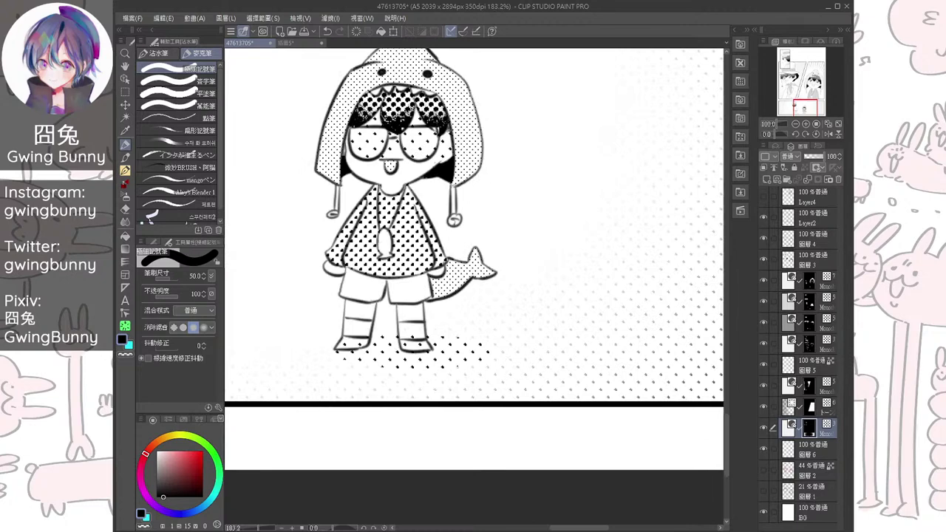
Clean the shadow tone off the small hooded figure's legs and shoes with the hard eraser, using size 25
key(e)
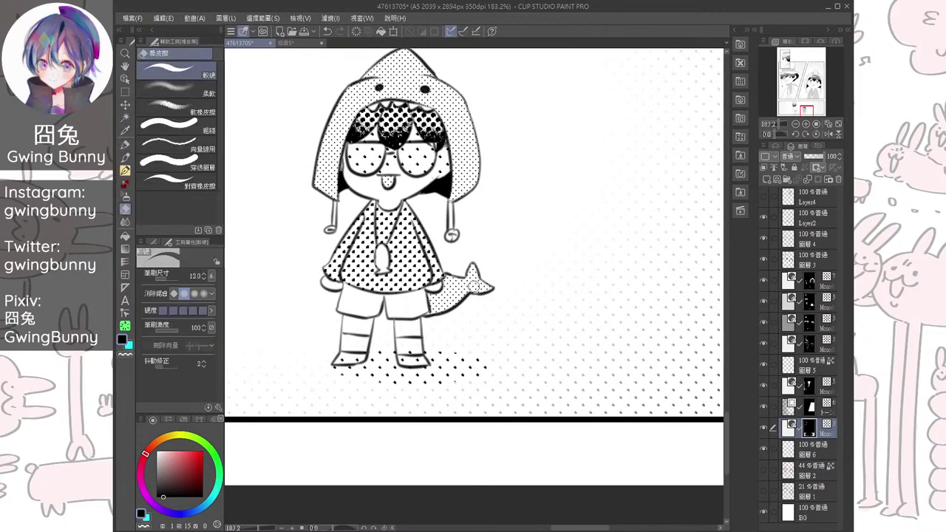
mouse_move(355, 344)
mouse_down()
mouse_move(349, 356)
mouse_move(363, 347)
mouse_move(418, 353)
mouse_up()
scroll(417, 353, down, 6)
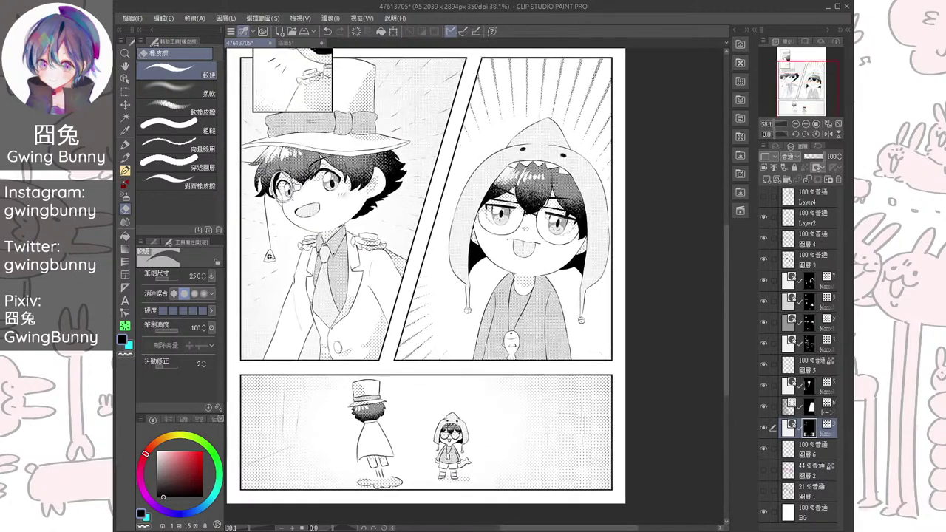
scroll(418, 353, down, 2)
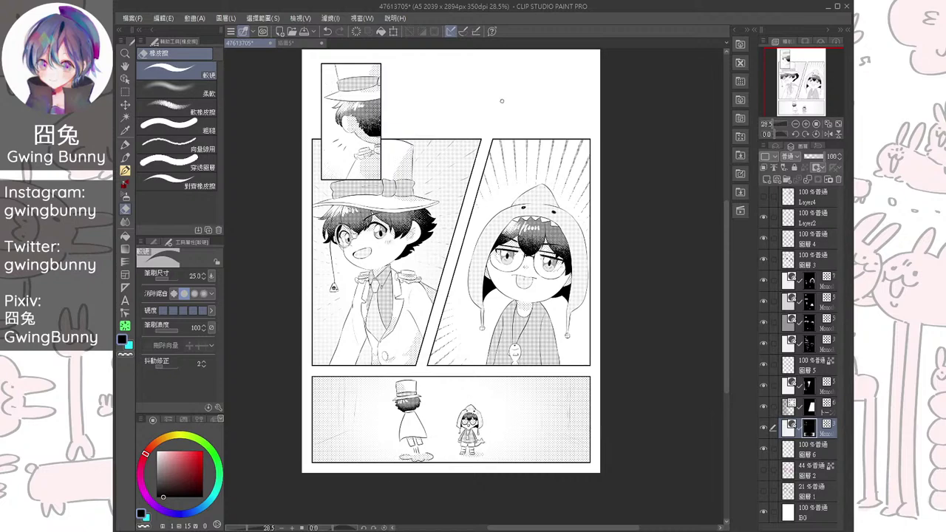
drag(583, 280, 575, 295)
scroll(436, 283, up, 1)
key(alt)
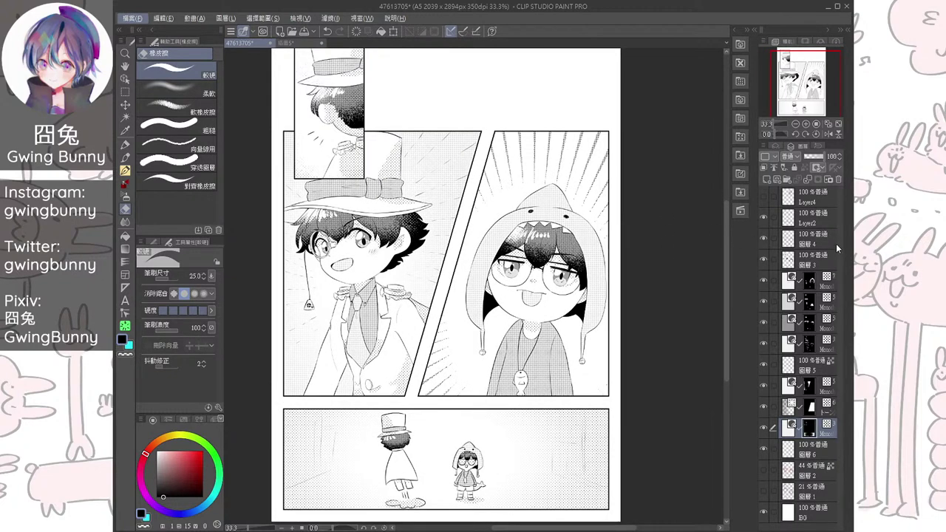
Hide and show the upper four tone layers one at a time to examine which areas each one covers
click(794, 283)
click(764, 282)
click(764, 281)
click(764, 302)
click(764, 305)
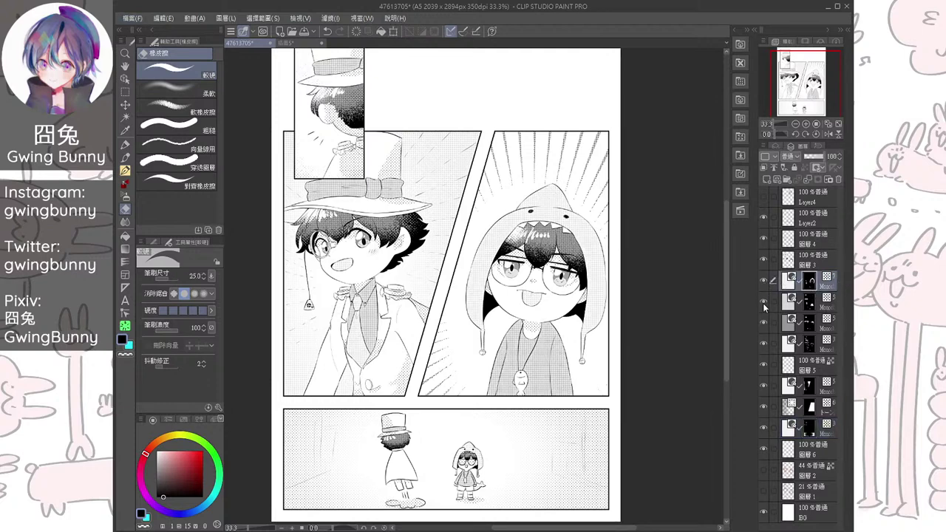
click(765, 329)
click(764, 329)
click(765, 345)
click(764, 344)
Paint a small nose shadow on the hat character's face on the lowest of the four upper tone layers, using the doodle pen enlarged to 15
click(810, 341)
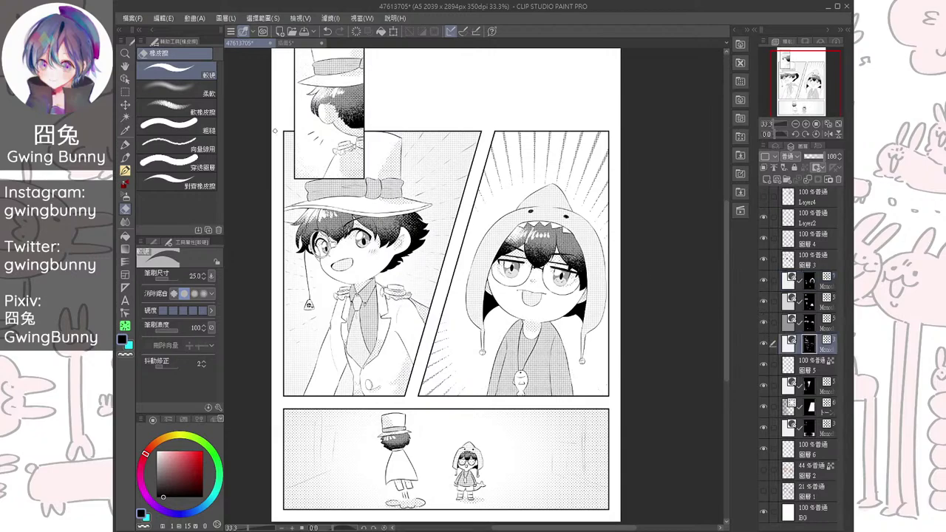
click(126, 157)
scroll(311, 277, up, 5)
scroll(305, 327, up, 3)
drag(371, 256, 403, 312)
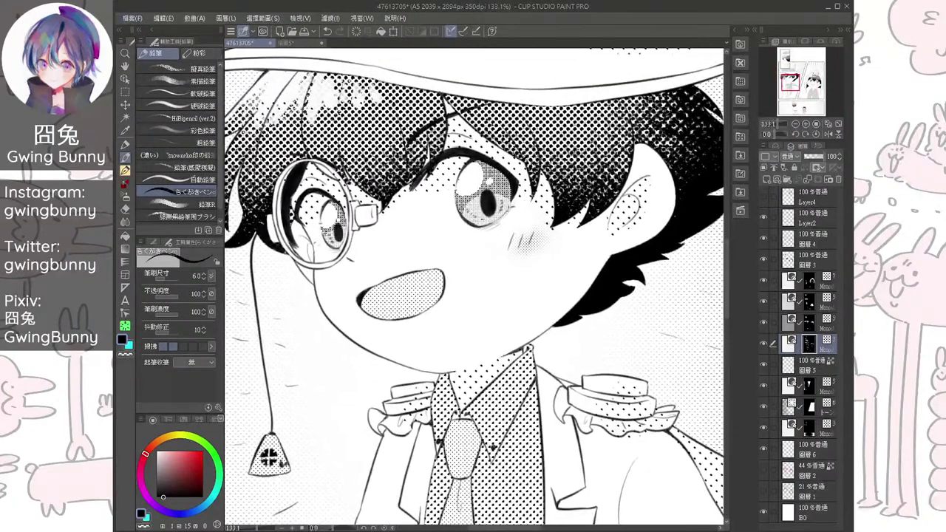
scroll(445, 277, up, 1)
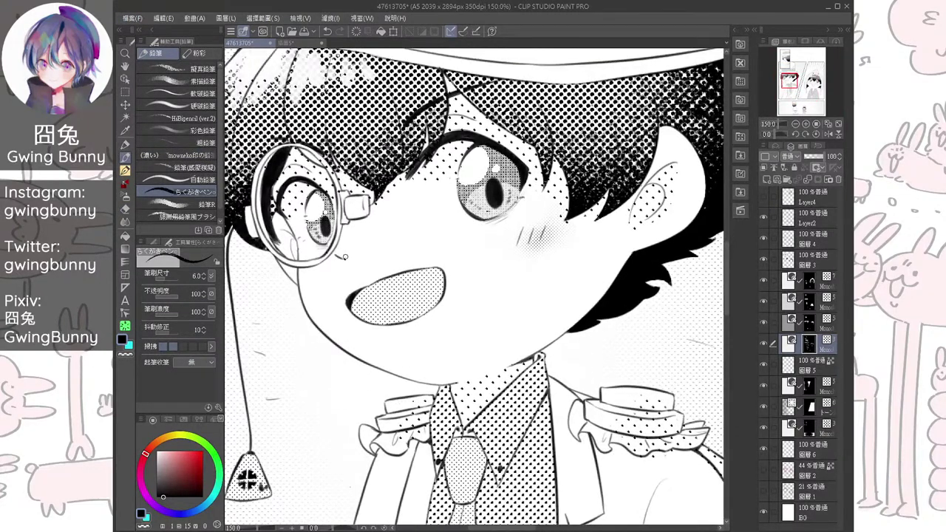
drag(469, 265, 473, 287)
key(bracketright)
key(bracketright)
key(bracketright)
key(bracketright)
key(bracketright)
mouse_move(347, 281)
mouse_down()
mouse_move(360, 283)
mouse_move(352, 274)
mouse_move(345, 308)
mouse_up()
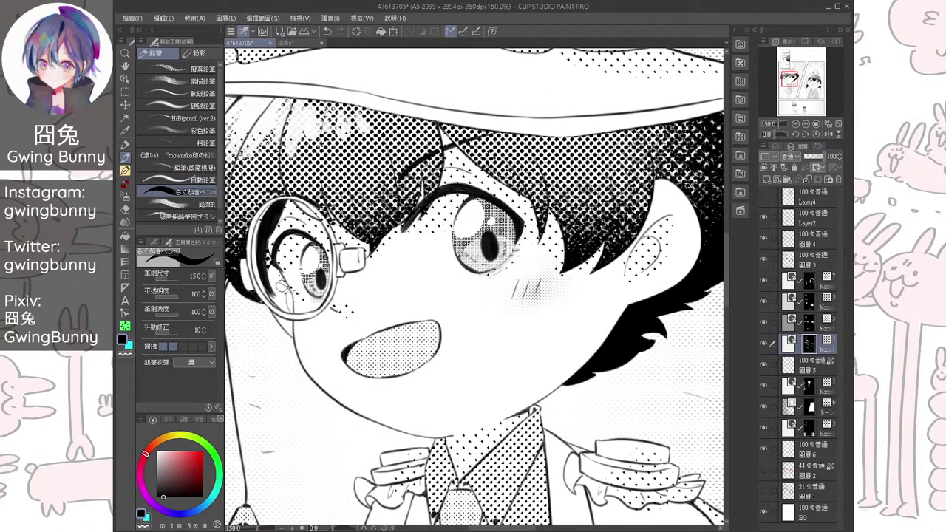
Touch up the hat character's nose shadow with the doodle pen reduced to size 8
scroll(361, 363, down, 4)
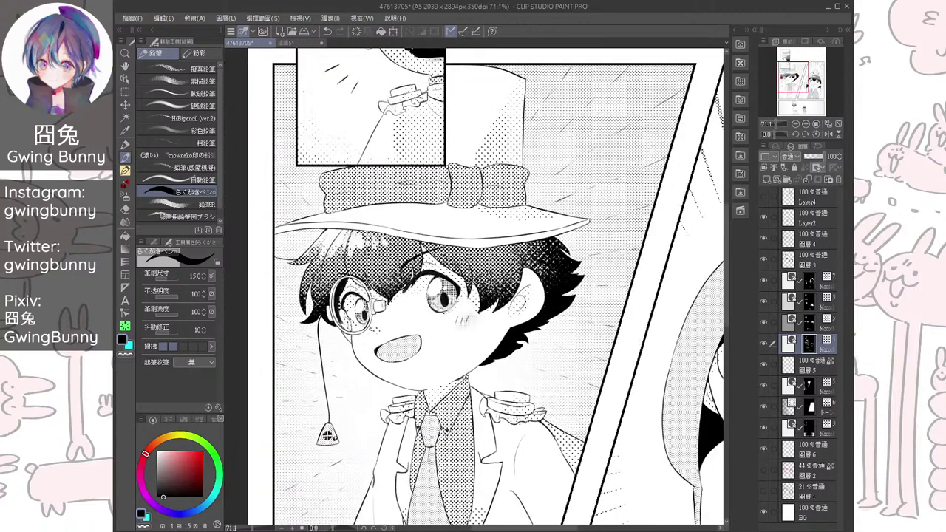
scroll(322, 325, up, 4)
key([)
key([)
key([)
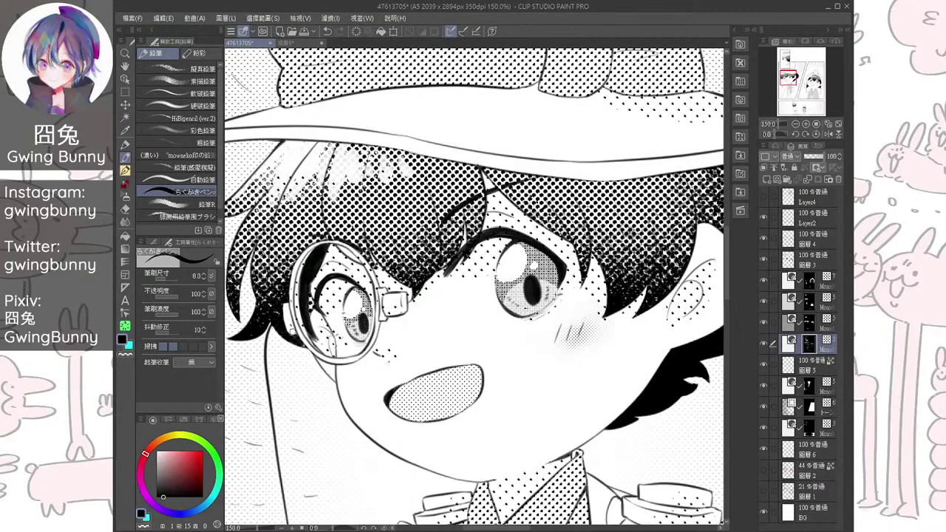
scroll(473, 286, down, 3)
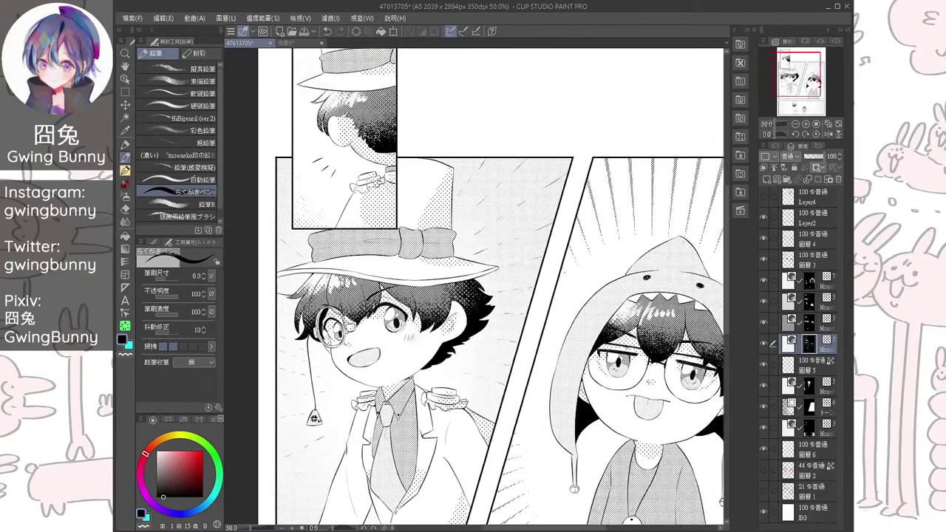
scroll(474, 286, down, 3)
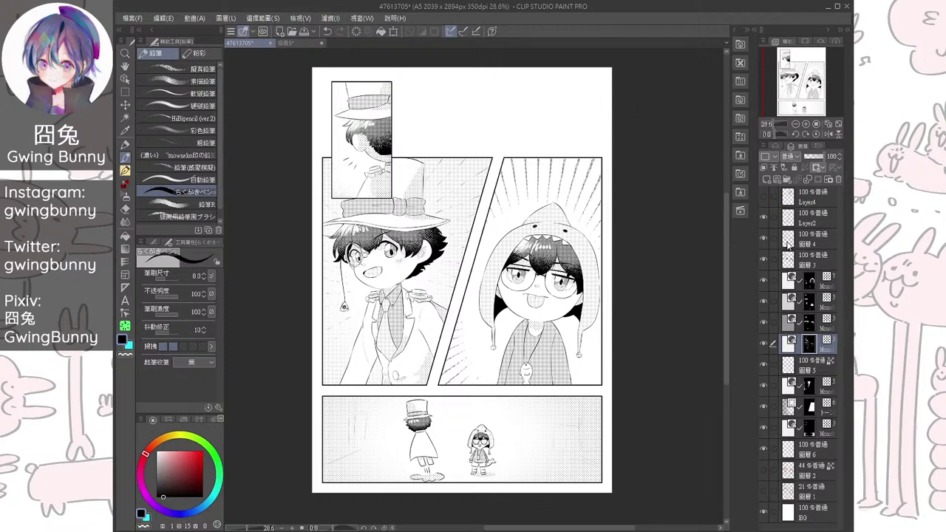
Select Layer2, browse the Manga material library for speech balloons, and show the rough sketch on 圖層 1 as a placement guide
click(822, 196)
click(814, 218)
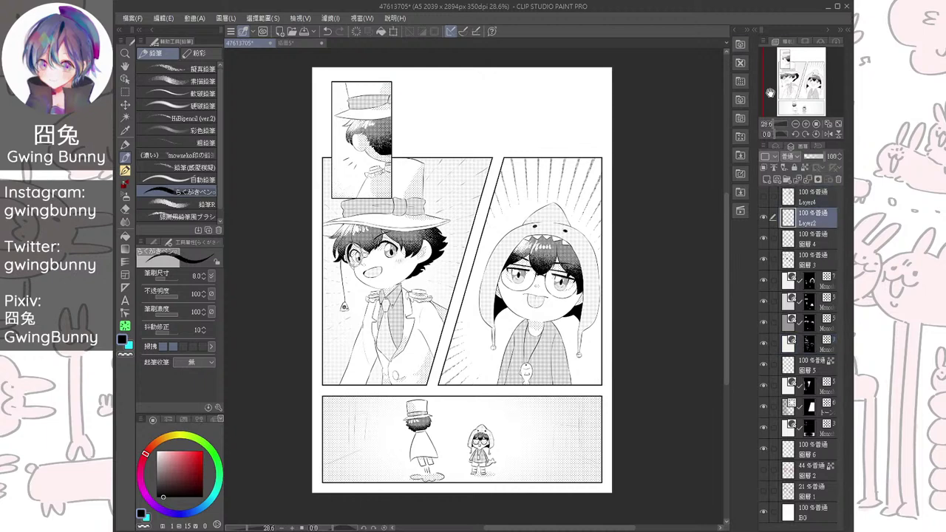
click(740, 43)
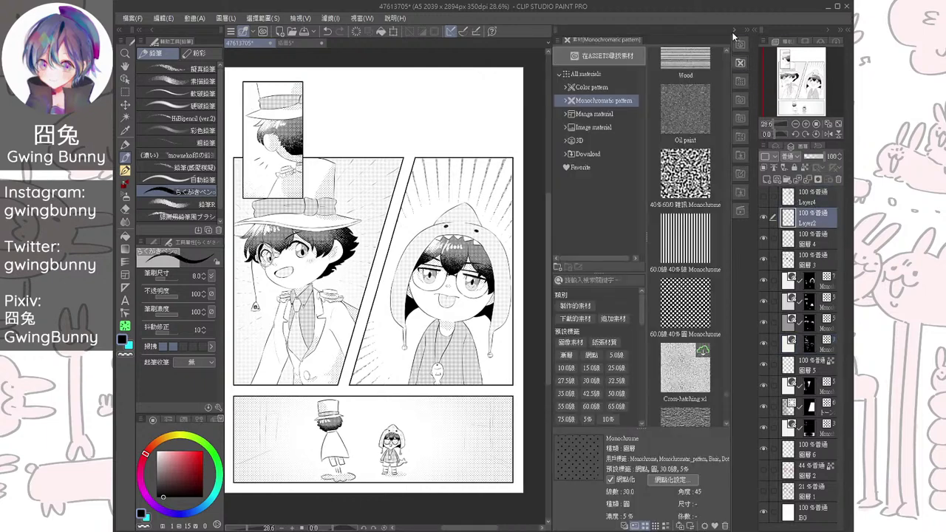
click(605, 114)
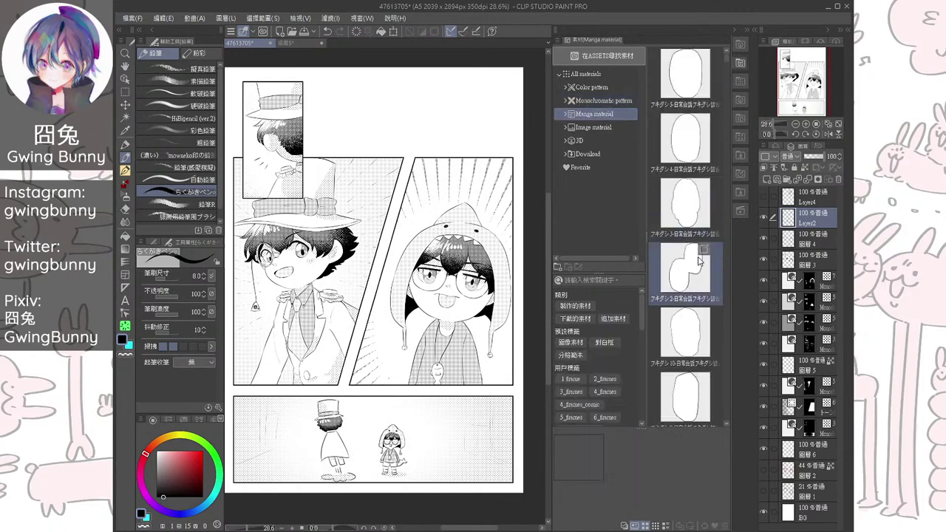
click(764, 470)
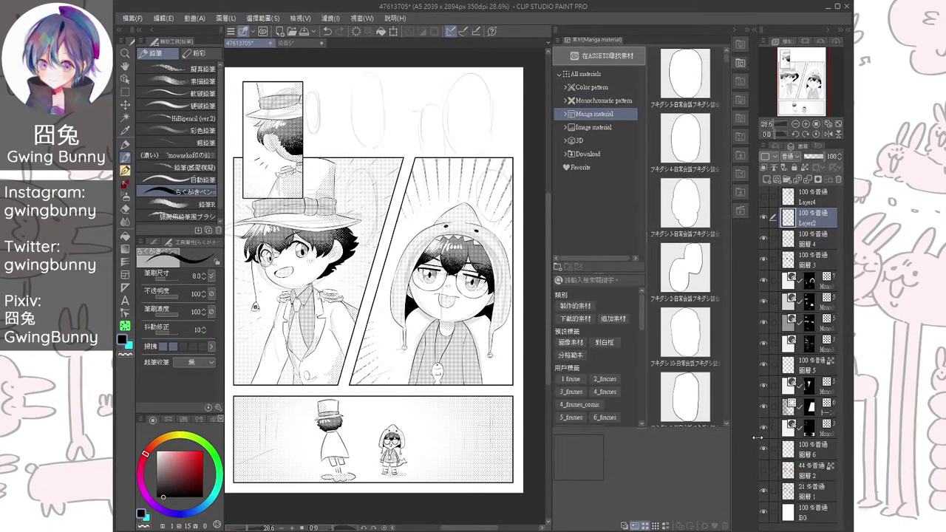
Add the double balloon フキダシ 2 to the page, shrink it, and arrange its two ovals above the hooded character's panel
click(674, 285)
drag(674, 284, 367, 244)
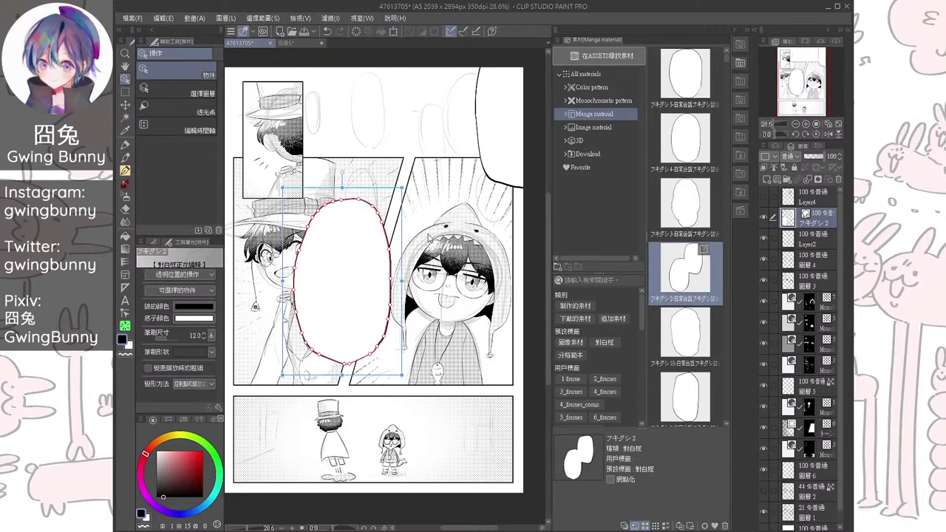
key(ctrl+z)
drag(392, 88, 301, 202)
drag(484, 139, 485, 69)
click(434, 171)
drag(433, 172, 438, 154)
click(484, 121)
Set the double balloon's outline to 5 and shift it slightly up and right, past the page's top edge
shift+click(421, 151)
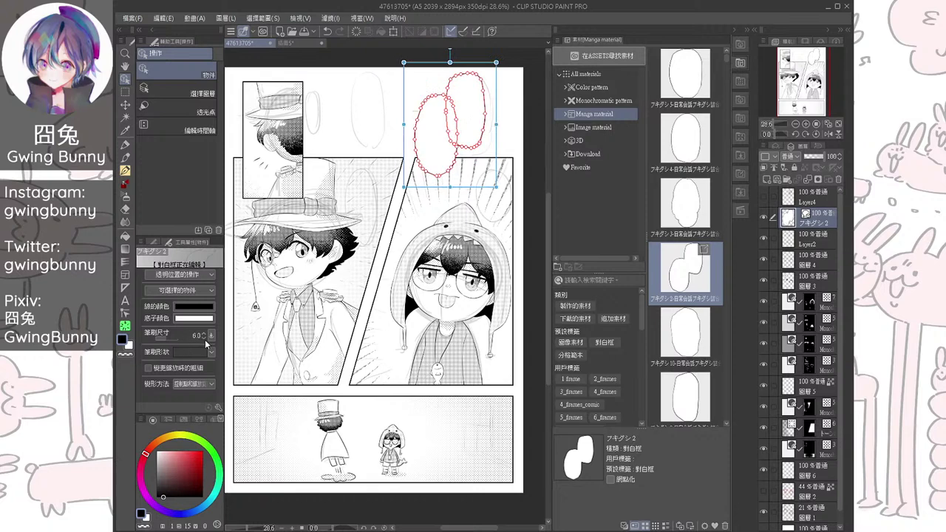
click(537, 153)
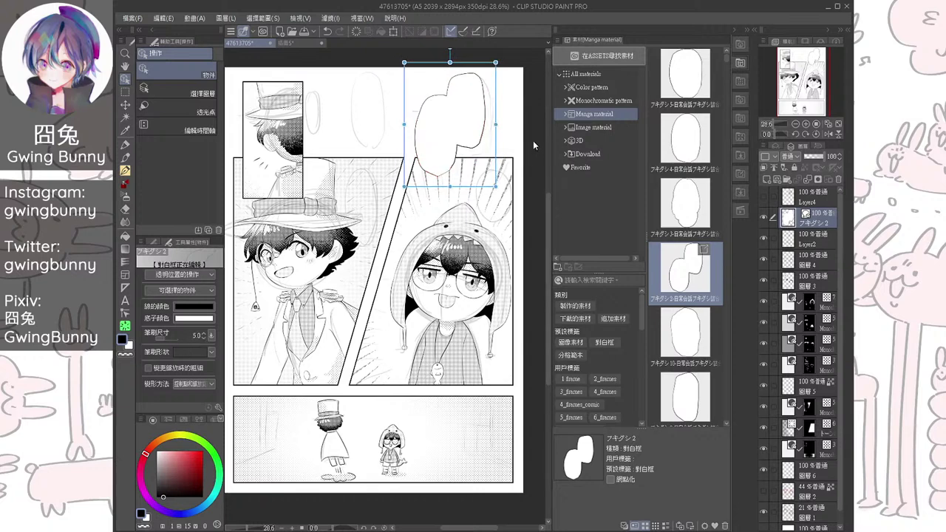
key(ctrl+z)
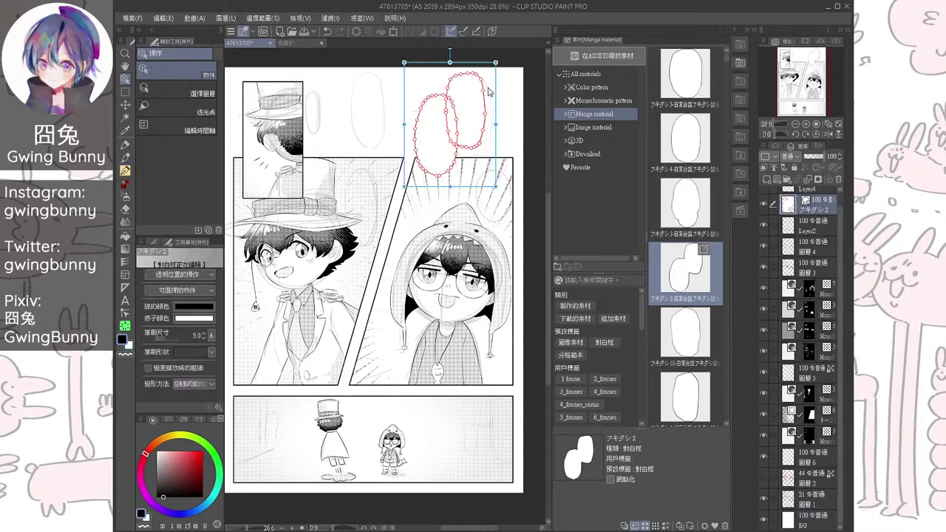
click(495, 89)
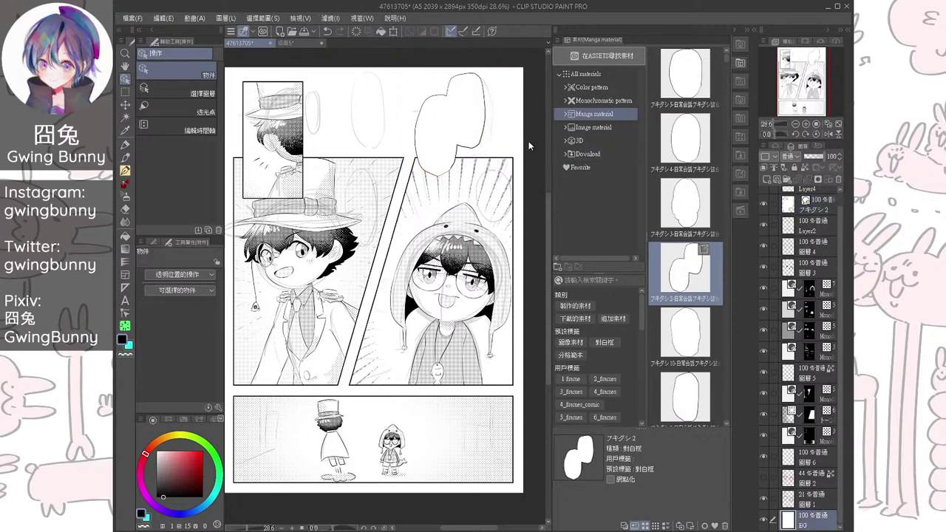
click(484, 126)
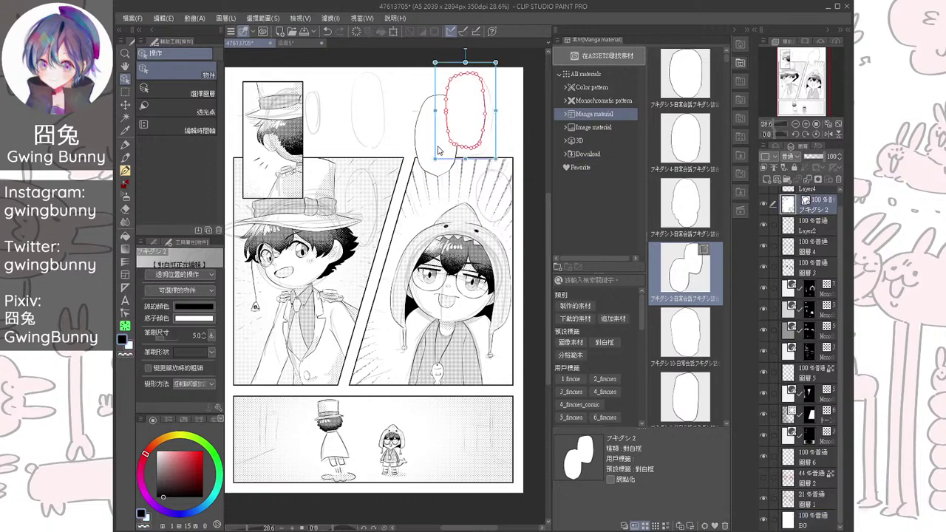
mouse_move(485, 65)
mouse_down()
mouse_move(496, 47)
mouse_move(493, 61)
mouse_up()
click(532, 175)
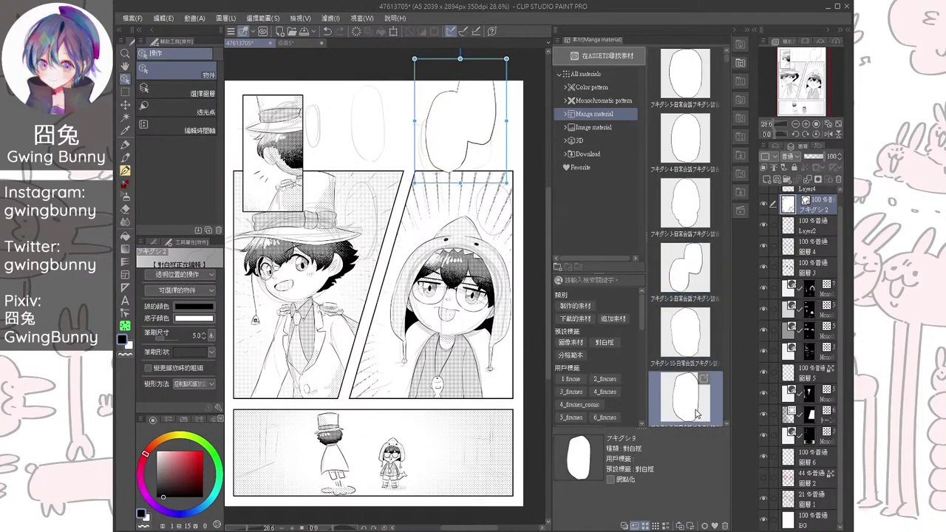
Add the oval balloon フキダシ 4 from the manga materials and set its outline size to 5
click(691, 155)
drag(691, 155, 398, 165)
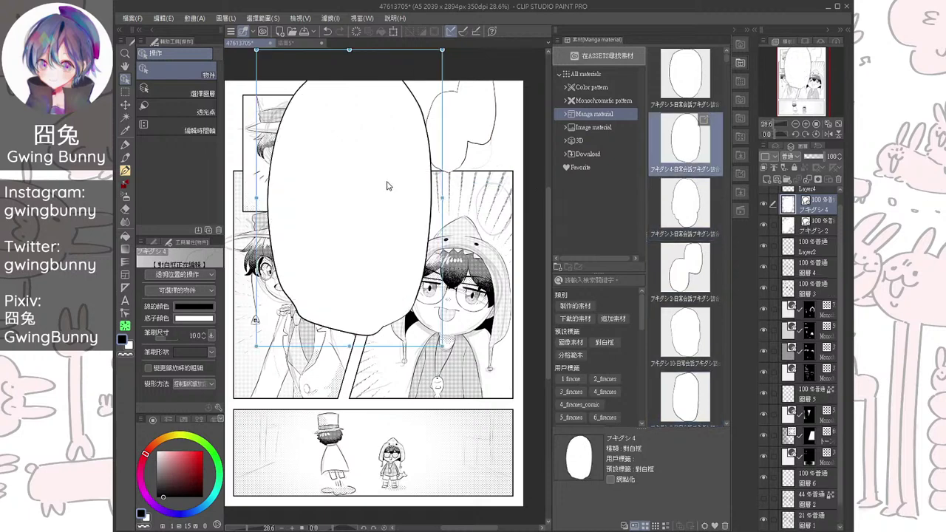
click(204, 338)
click(204, 338)
click(204, 339)
click(204, 338)
click(204, 338)
Shrink the フキダシ 4 balloon and place it in the white space between the inset panel and the double balloon
drag(442, 346, 334, 158)
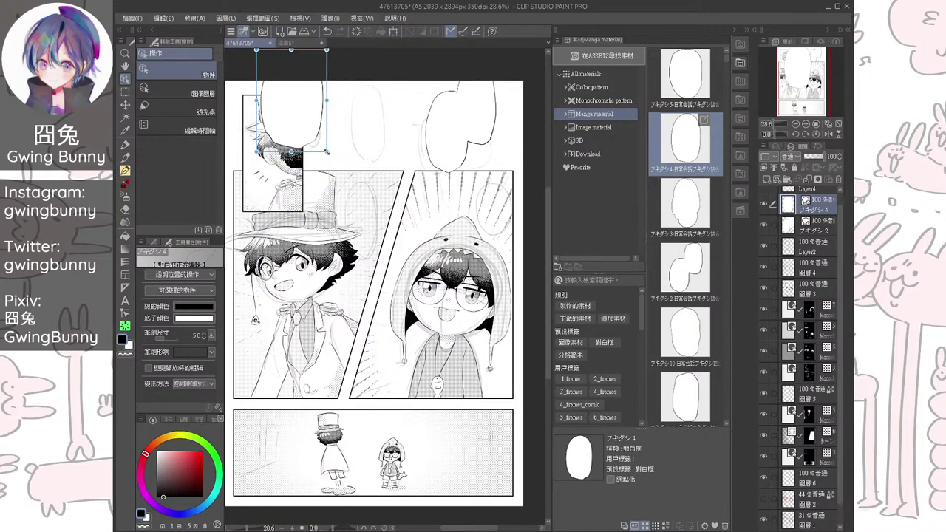
drag(321, 80, 385, 99)
click(388, 96)
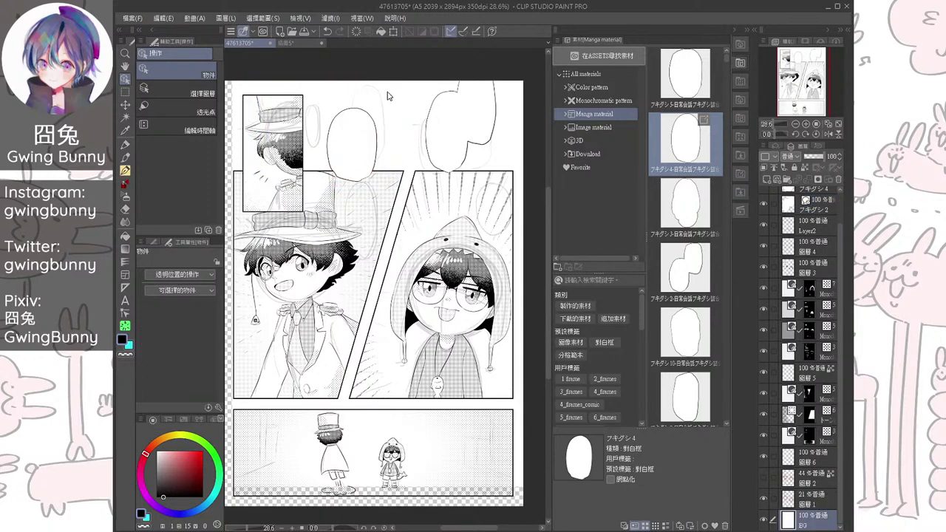
click(362, 148)
click(380, 103)
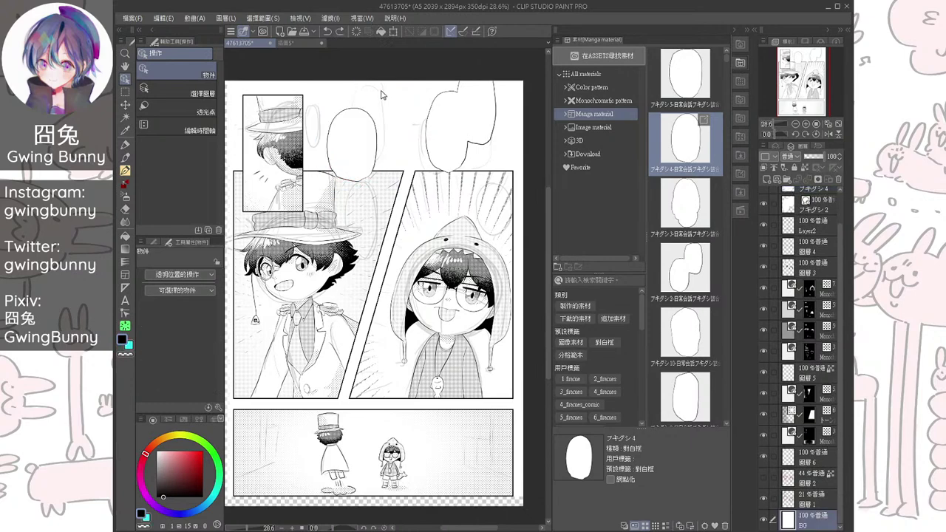
click(359, 143)
drag(381, 98, 401, 78)
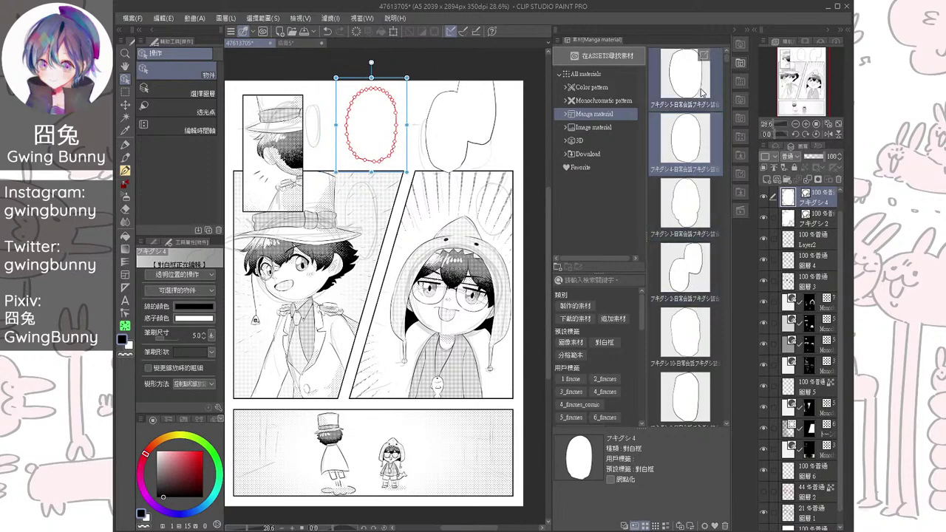
Add the balloon フキダシ 5, thin its outline, and shrink it into a small narrow oval beside the inset panel
drag(692, 95, 364, 314)
drag(451, 179, 289, 396)
click(204, 338)
drag(284, 397, 324, 105)
click(342, 166)
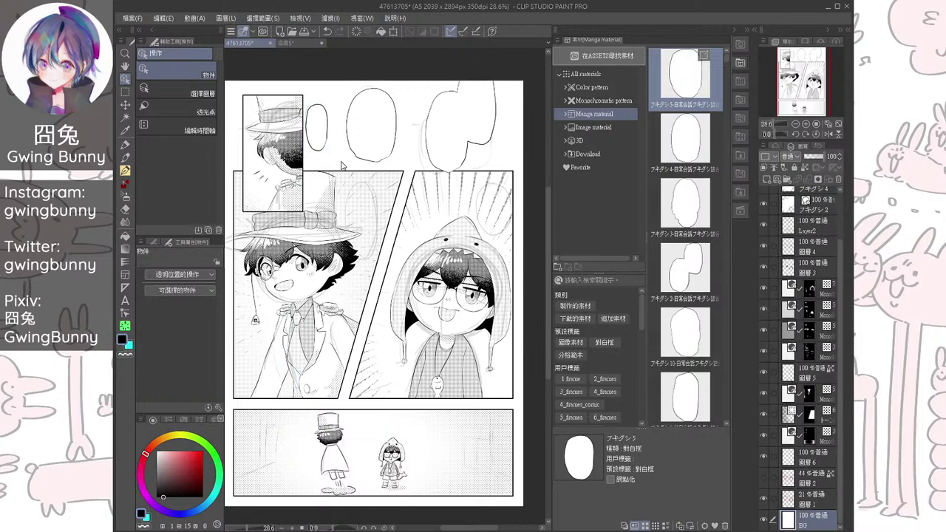
Reshape the upper-left edge of the double balloon フキダシ 2 by moving its control points
key(ctrl+alt+0)
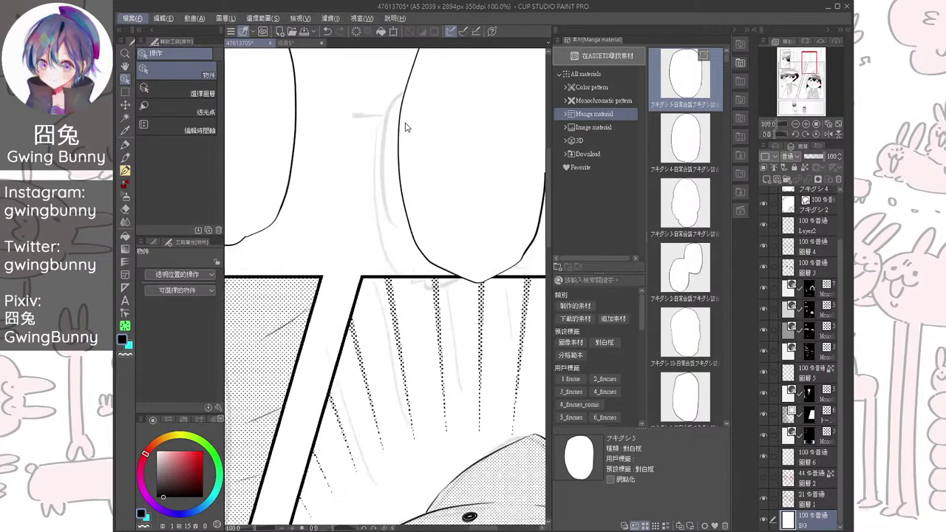
click(400, 132)
drag(484, 152, 421, 321)
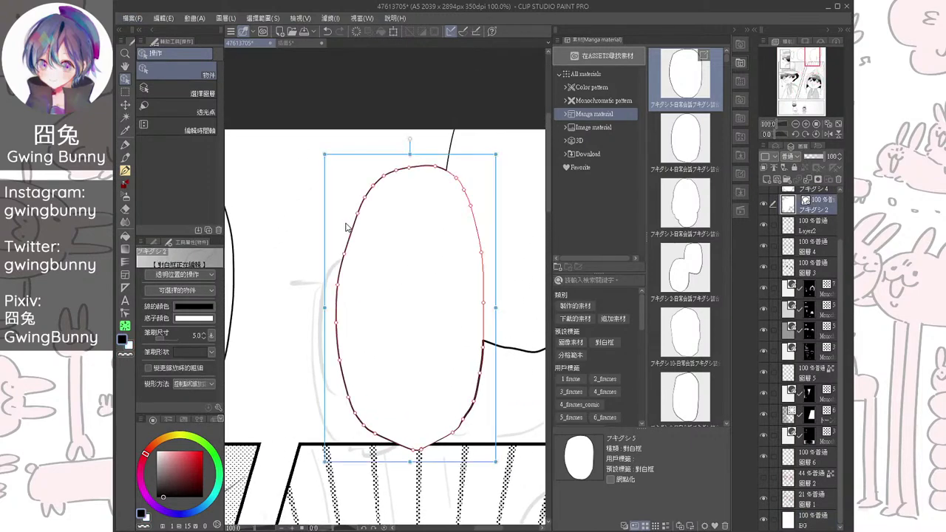
drag(358, 215, 340, 213)
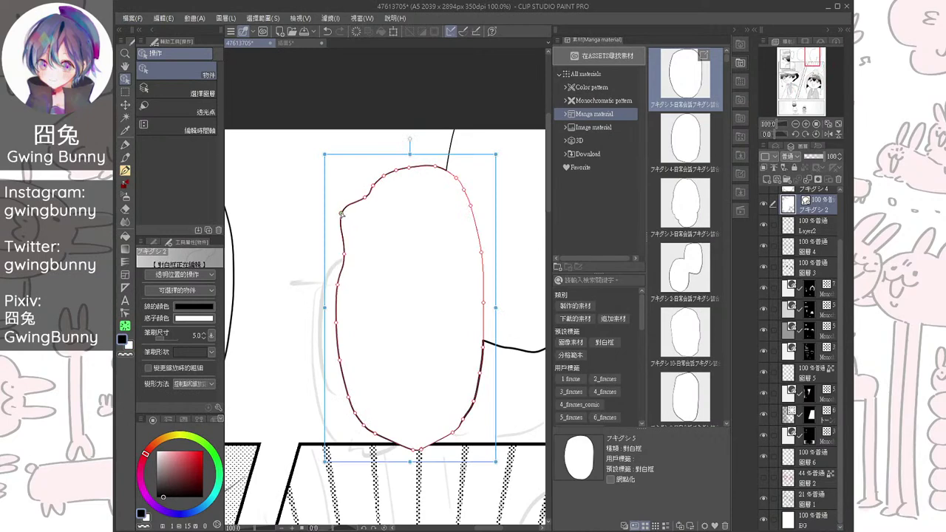
drag(345, 256, 355, 204)
Adjust the lower-left corner of the large oval balloon and the lower-right edge of the narrow フキダシ 5 balloon
click(332, 108)
drag(257, 355, 477, 298)
click(303, 328)
drag(308, 329, 477, 358)
click(481, 330)
click(396, 305)
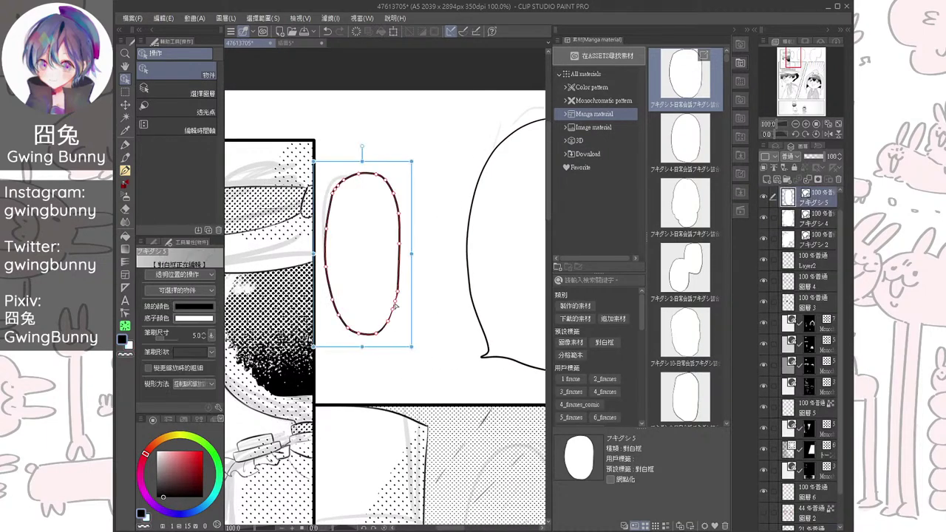
mouse_move(395, 305)
mouse_down()
mouse_move(405, 298)
mouse_move(397, 298)
mouse_up()
click(427, 309)
Add the wavy balloon フキダシ 3 from the manga materials and move its layer above フキダシ 5
scroll(451, 355, down, 4)
drag(479, 412, 403, 280)
drag(684, 211, 359, 355)
scroll(431, 314, down, 2)
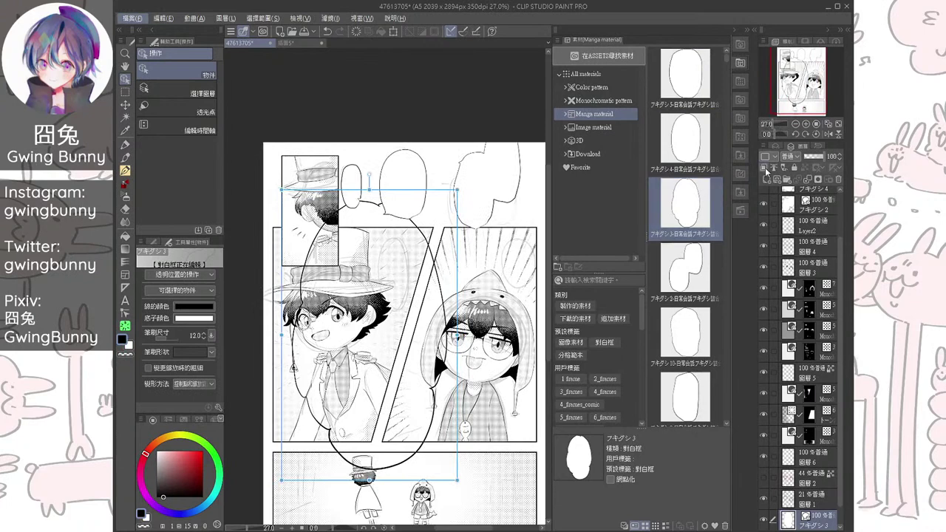
mouse_move(827, 522)
mouse_down()
mouse_move(808, 382)
mouse_move(809, 232)
mouse_up()
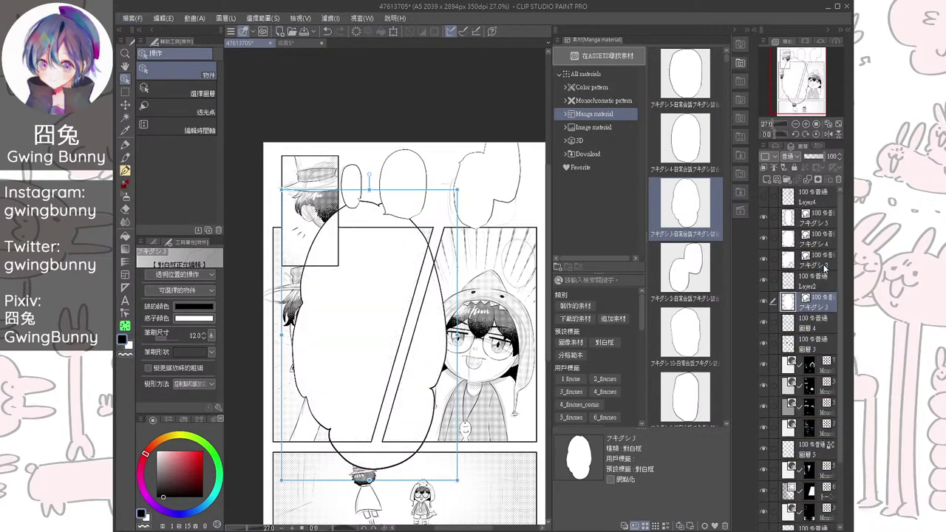
drag(827, 277, 826, 209)
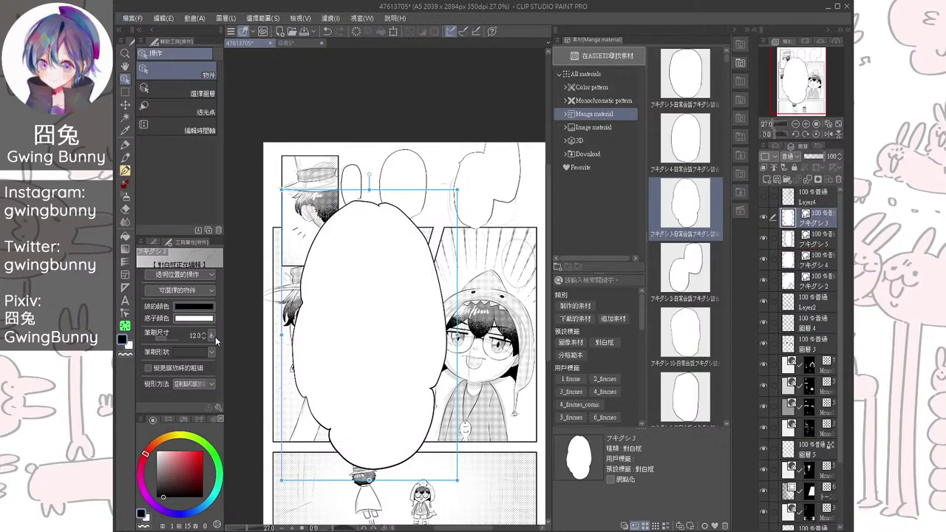
Set the フキダシ 3 balloon's outline size to 5
click(204, 338)
click(203, 338)
click(203, 338)
click(203, 338)
click(203, 339)
click(203, 339)
click(203, 338)
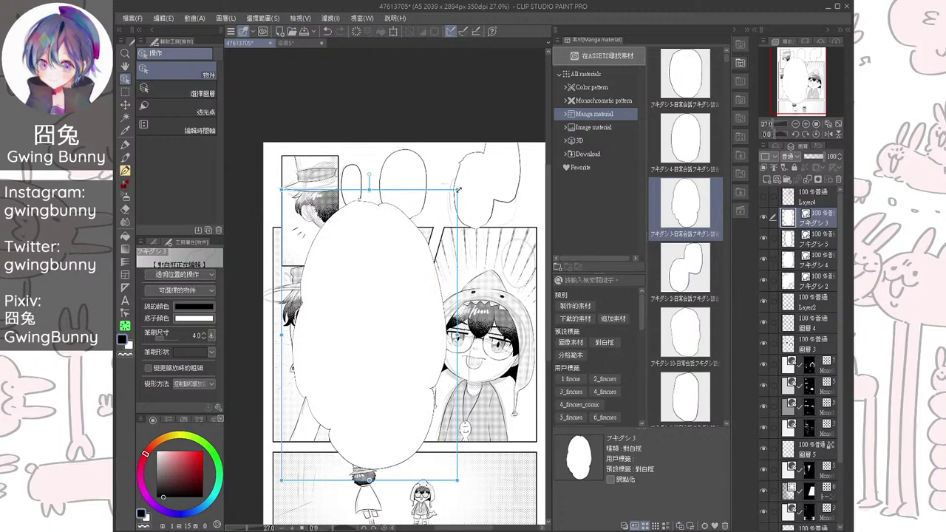
scroll(205, 337, up, 1)
Shrink the フキダシ 3 balloon and place it beside the top hat in the middle-left panel
mouse_move(459, 190)
mouse_down()
mouse_move(373, 374)
mouse_move(349, 371)
mouse_move(319, 414)
mouse_move(403, 258)
mouse_move(408, 226)
mouse_move(405, 241)
mouse_move(393, 230)
mouse_up()
drag(414, 268, 421, 269)
drag(416, 234, 413, 245)
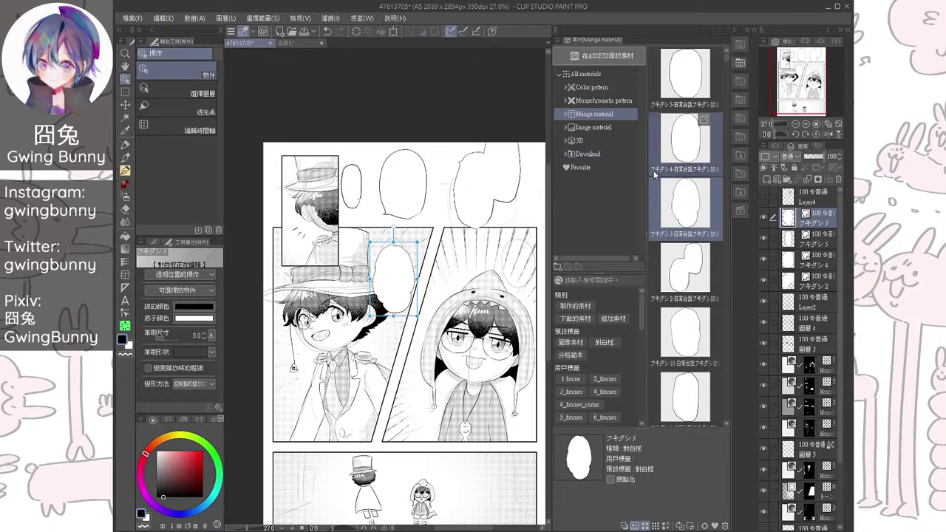
Browse the balloon materials and add a second フキダシ 4 oval balloon to the page
scroll(699, 188, down, 3)
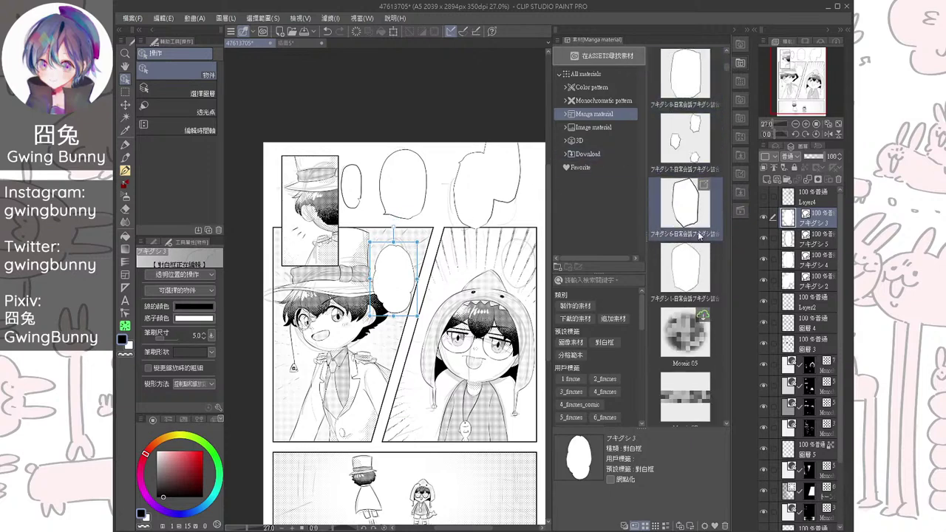
scroll(699, 227, up, 3)
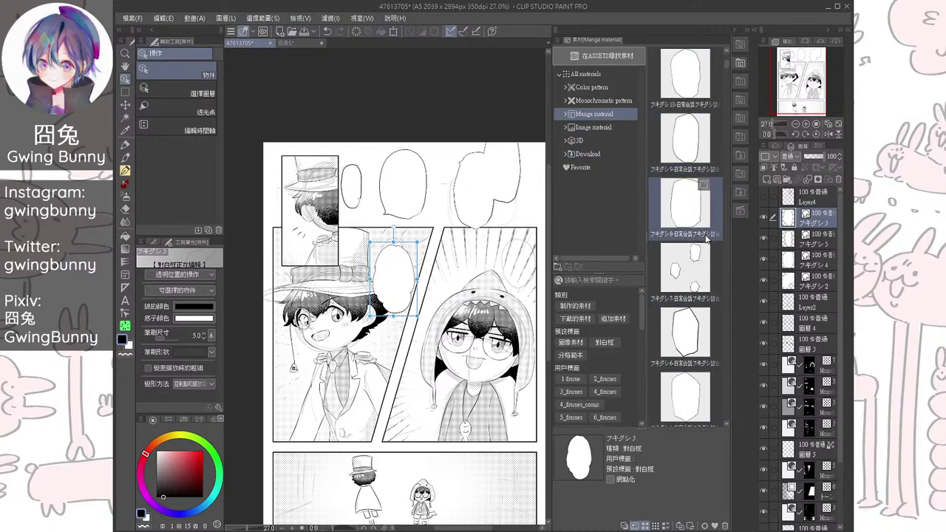
scroll(706, 238, down, 3)
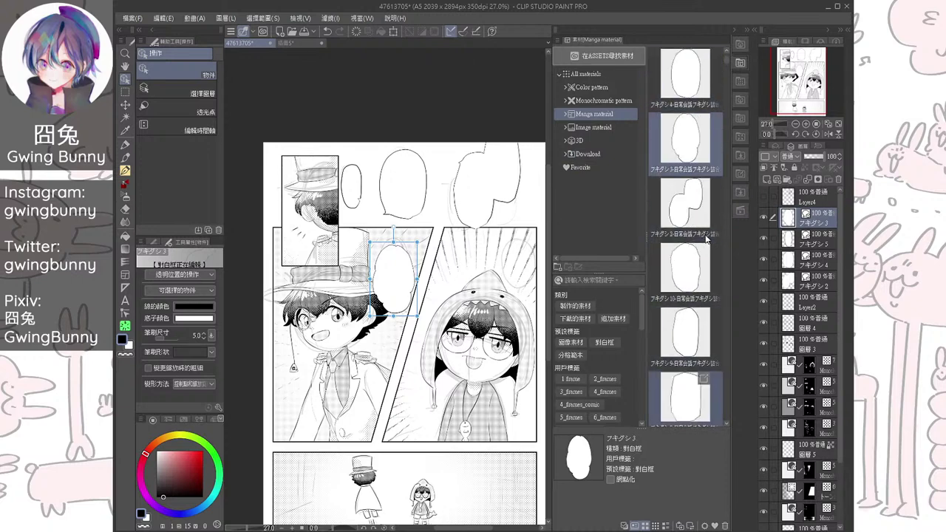
scroll(697, 281, up, 1)
click(696, 172)
drag(696, 171, 382, 315)
Set the new フキダシ 4 outline to 5 and shrink it into the upper-right corner of the shark-hood panel
click(204, 339)
click(204, 339)
click(204, 339)
click(204, 339)
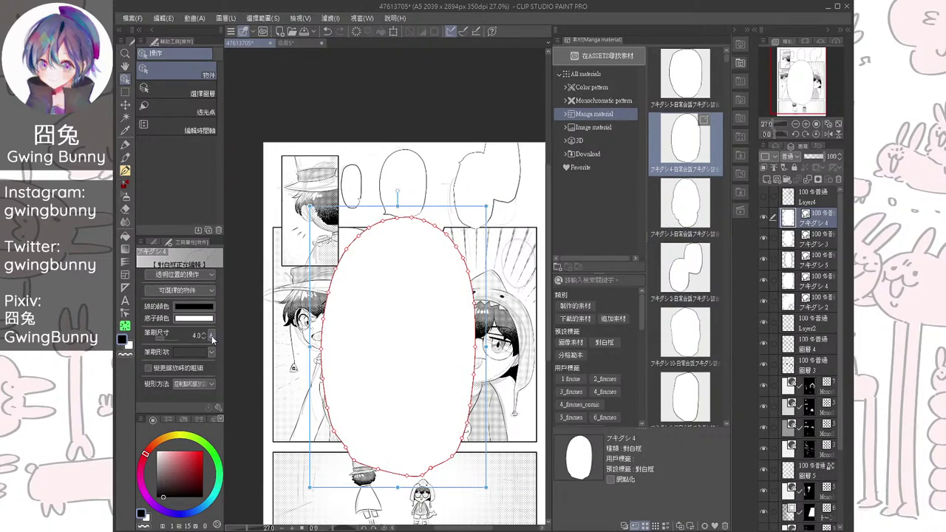
drag(485, 203, 533, 243)
scroll(467, 334, down, 3)
scroll(467, 335, up, 3)
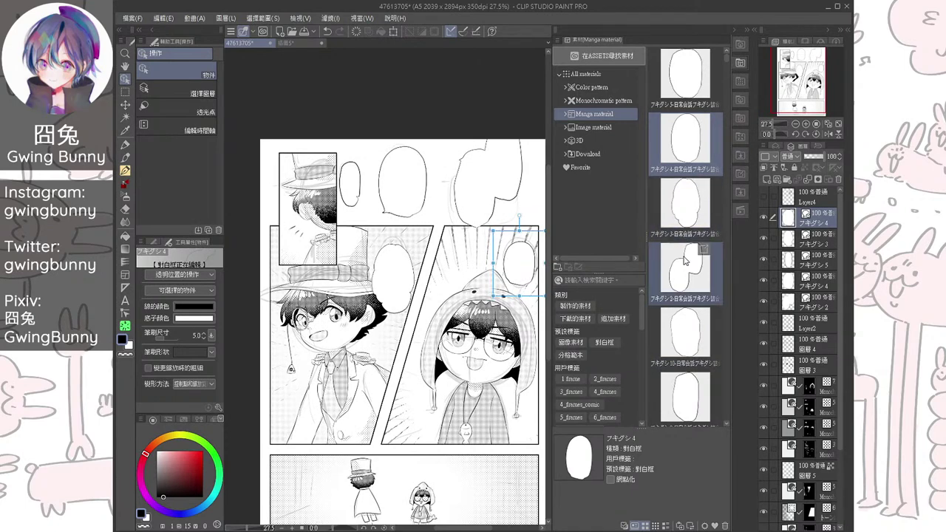
Add the three-piece jagged balloon set フキダシ 7, close the materials window, and set the outline size to 5
scroll(685, 255, down, 3)
click(691, 275)
drag(683, 283, 404, 396)
click(736, 33)
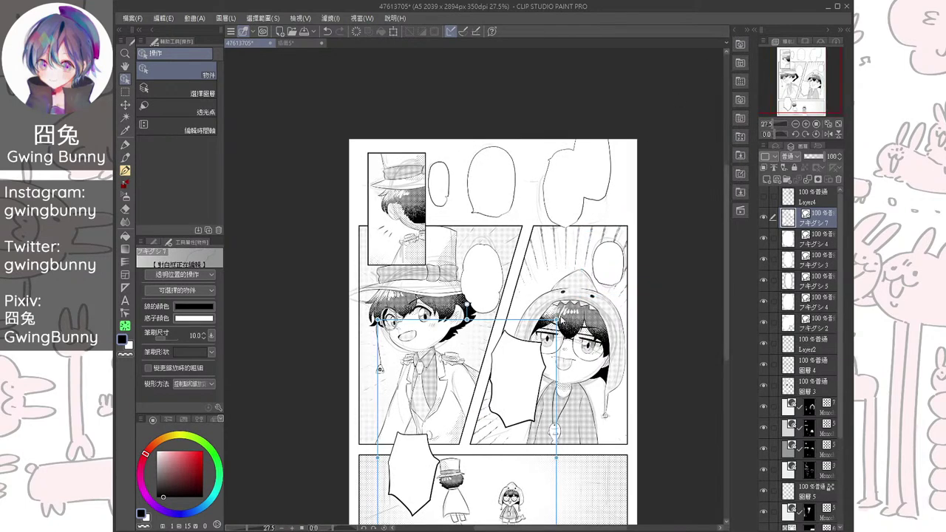
key(ctrl+minus)
click(204, 339)
click(205, 338)
click(204, 338)
click(205, 339)
click(205, 338)
Reposition the jagged フキダシ 7 balloons, select all three, and scale them down together
drag(535, 325, 539, 197)
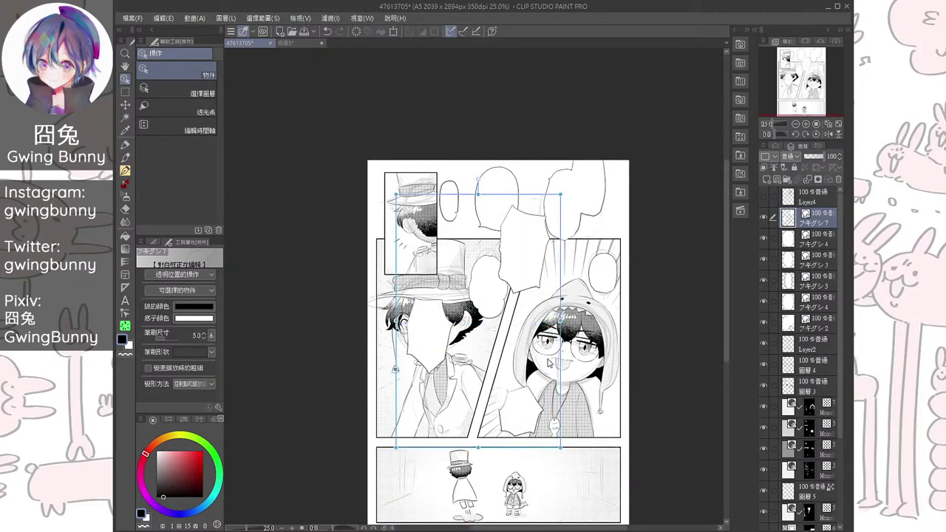
drag(432, 341, 471, 316)
click(530, 247)
shift+click(480, 318)
shift+click(520, 405)
drag(561, 450, 480, 257)
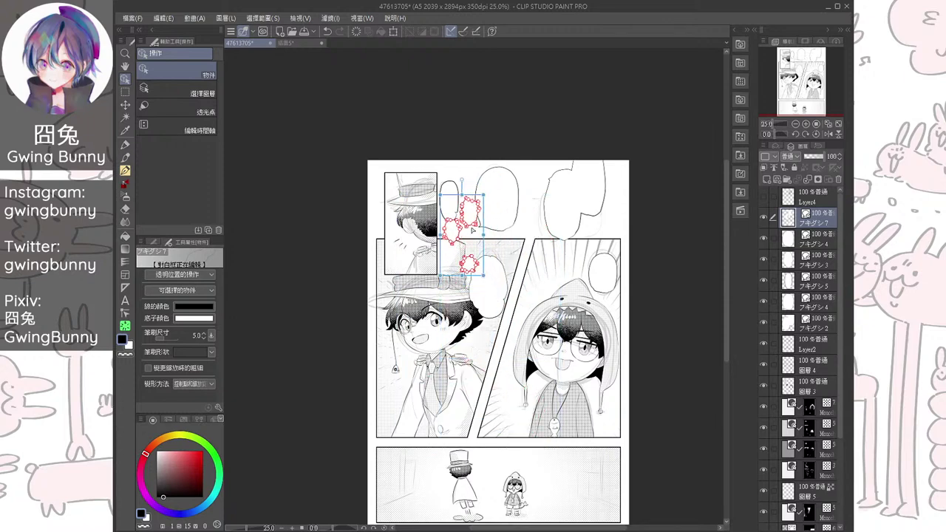
Move the three jagged balloons beside the small top-hat figure in the bottom panel and delete the lowest, roundish one
drag(469, 198, 488, 376)
key(ctrl+z)
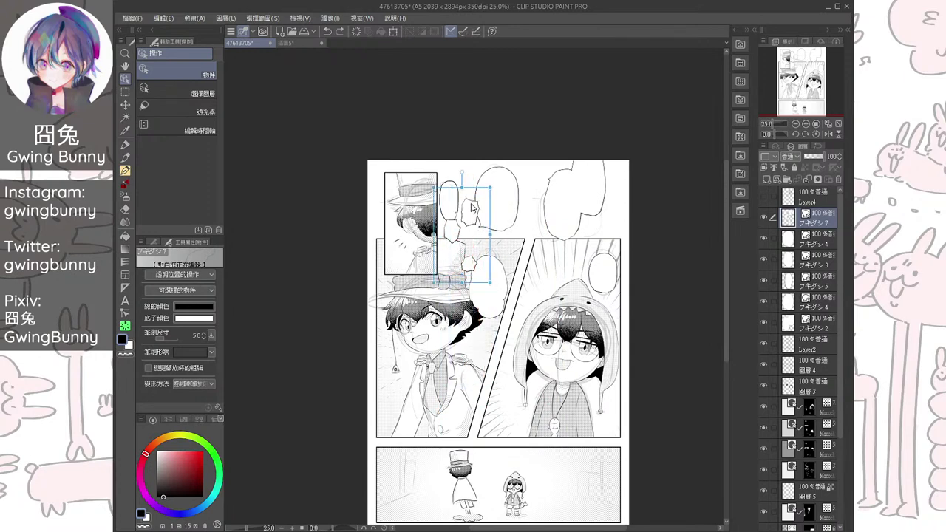
drag(484, 189, 447, 433)
scroll(492, 444, up, 1)
drag(429, 516, 426, 355)
scroll(425, 355, up, 1)
scroll(425, 355, up, 2)
click(402, 379)
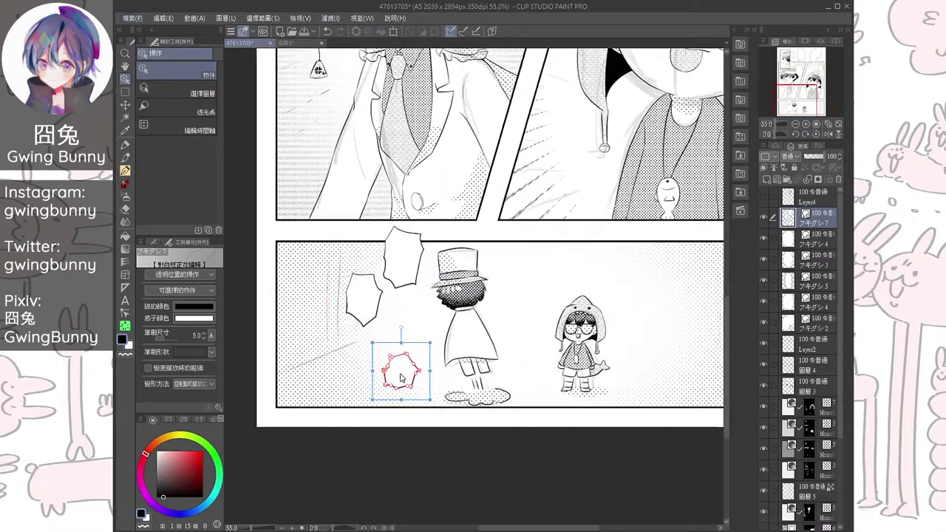
key(Delete)
Shrink the two remaining jagged balloons and arrange them diagonally beside the small top-hat figure
click(372, 309)
drag(367, 300, 385, 339)
click(416, 259)
drag(436, 216, 407, 241)
drag(395, 273, 419, 250)
click(399, 311)
drag(410, 298, 393, 317)
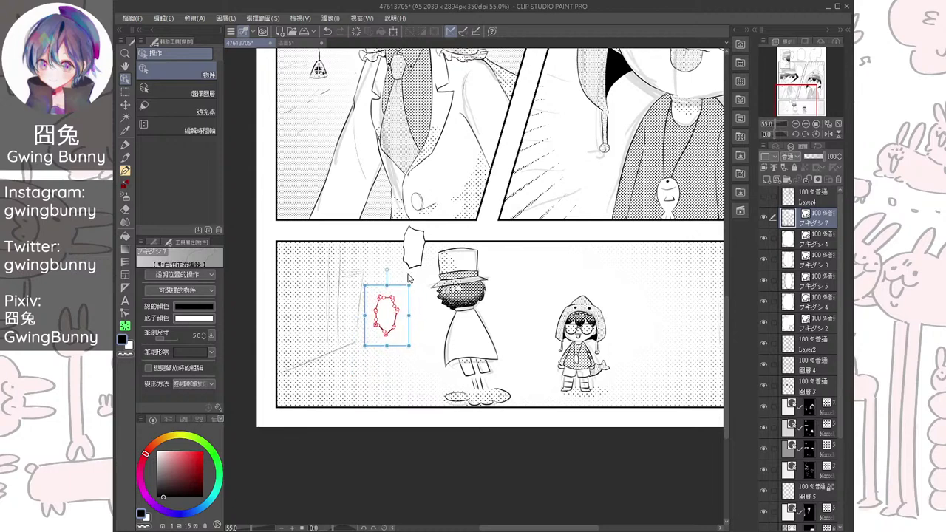
click(415, 258)
drag(419, 248, 419, 252)
click(490, 498)
Hide the rough sketch layer 圖層 1 and select 圖層 6, keeping it visible
drag(642, 454, 545, 473)
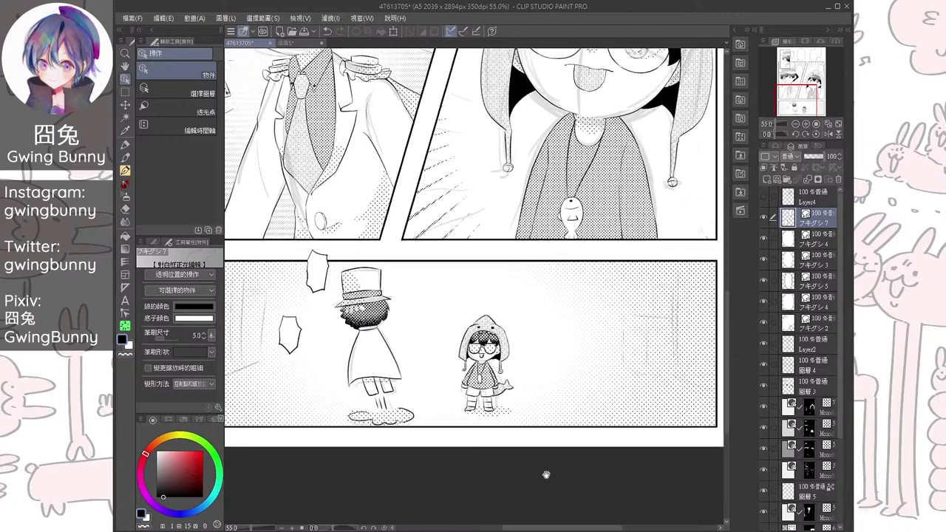
scroll(574, 390, down, 2)
drag(637, 303, 592, 419)
scroll(792, 493, down, 5)
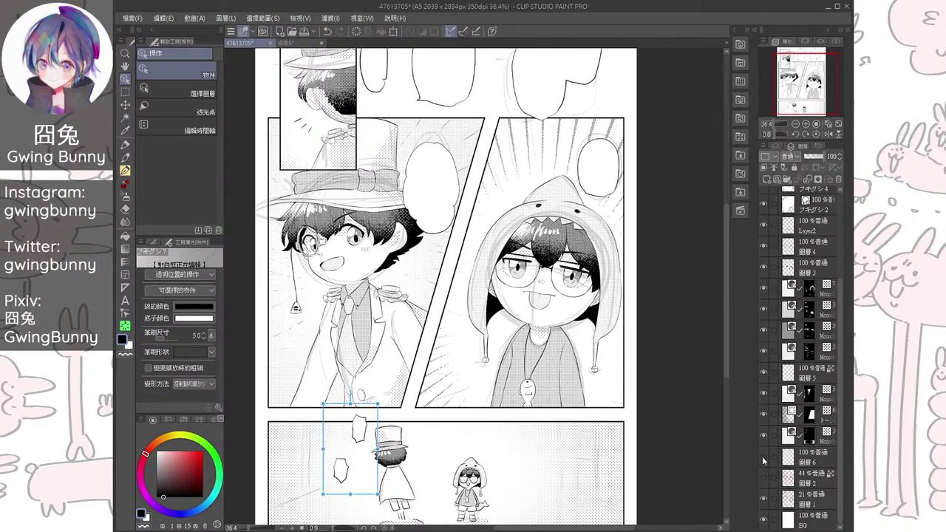
click(764, 498)
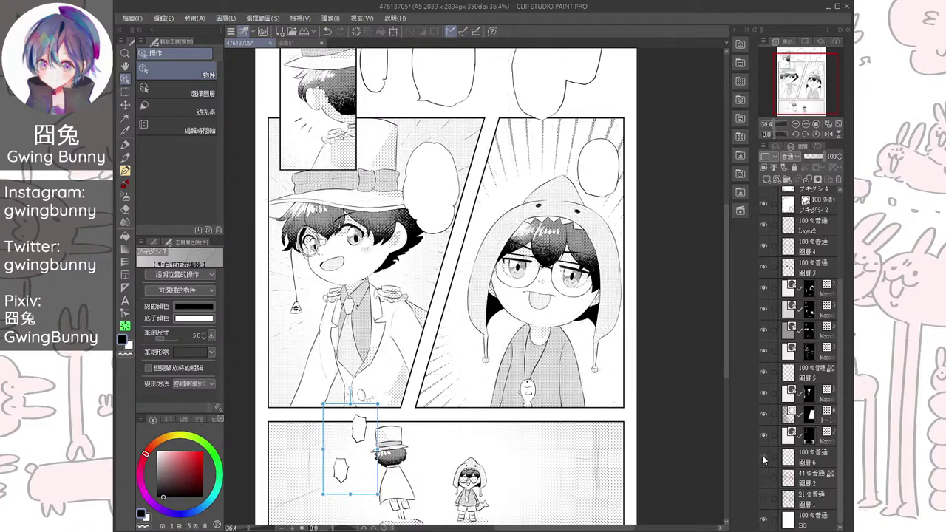
click(795, 458)
scroll(473, 355, down, 2)
click(765, 459)
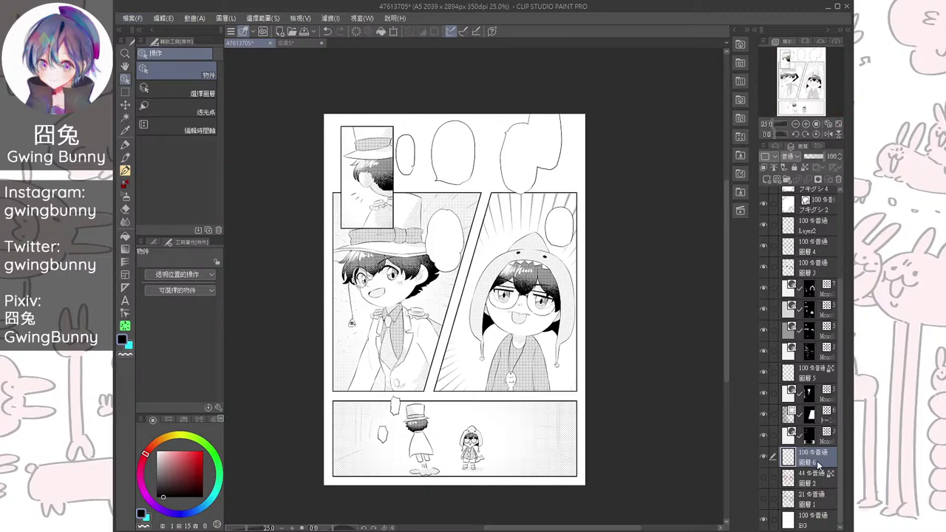
Move 圖層 6 up the layer stack to directly above the フキダシ 7 balloon layer
drag(818, 464, 822, 247)
scroll(820, 296, up, 2)
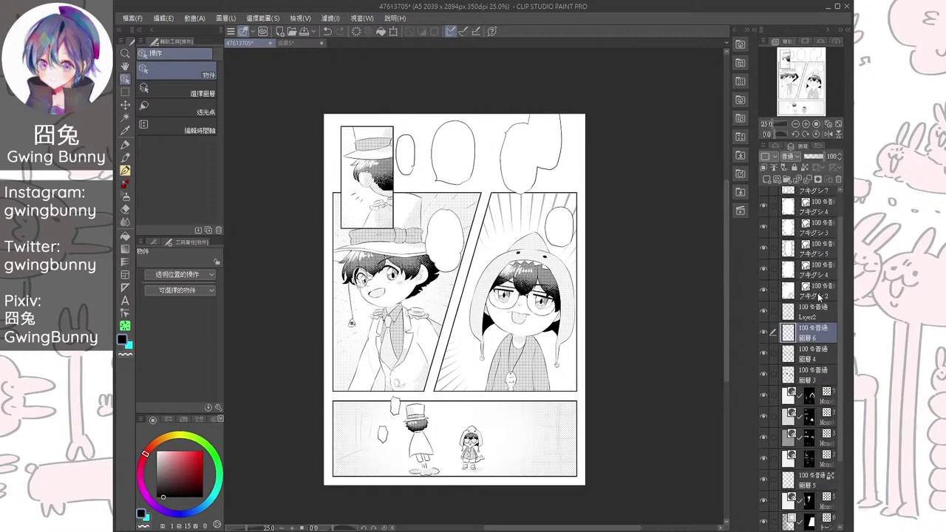
drag(820, 358, 817, 212)
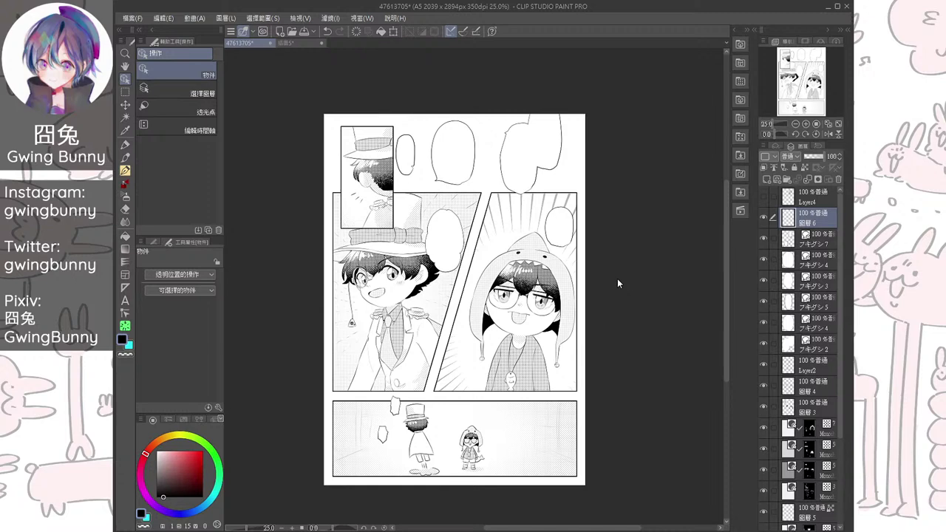
Choose the inking pen listed just below Aley's Blender 1 among the marker brushes
scroll(505, 391, up, 4)
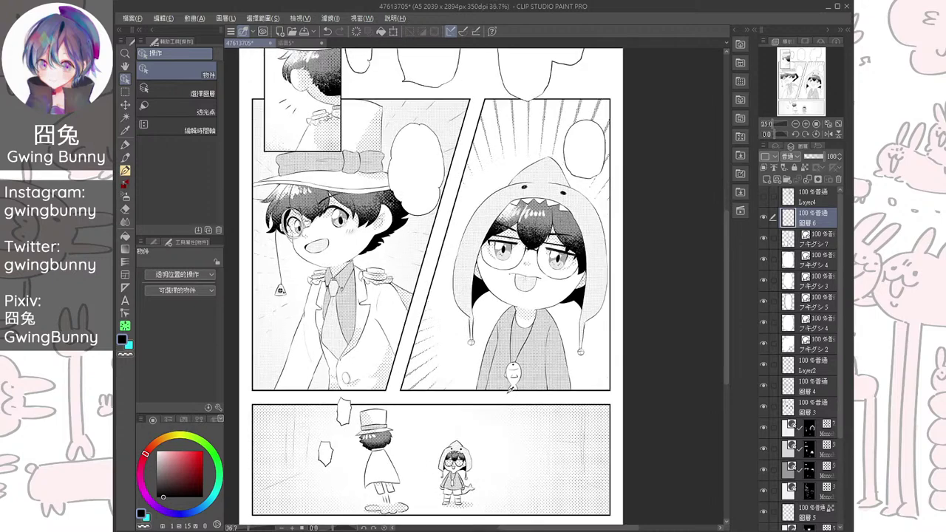
click(125, 147)
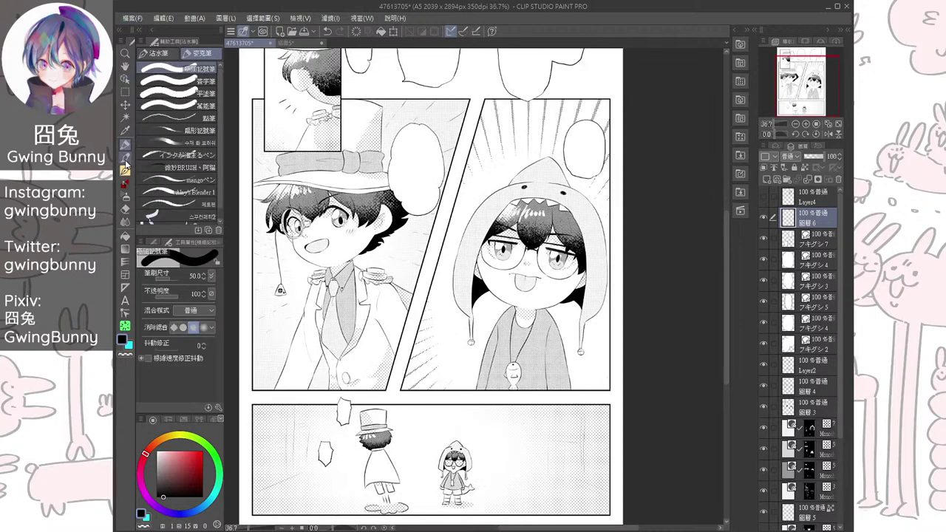
click(125, 157)
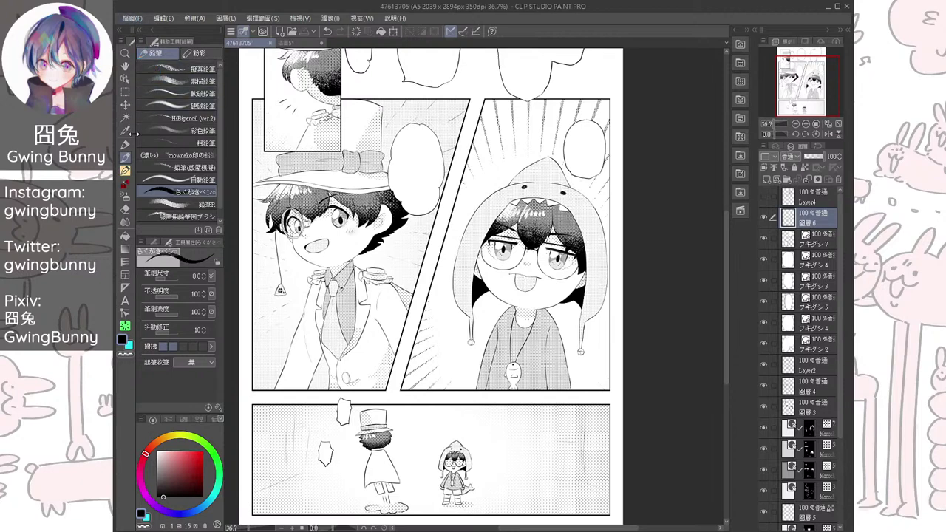
click(125, 145)
scroll(177, 170, down, 1)
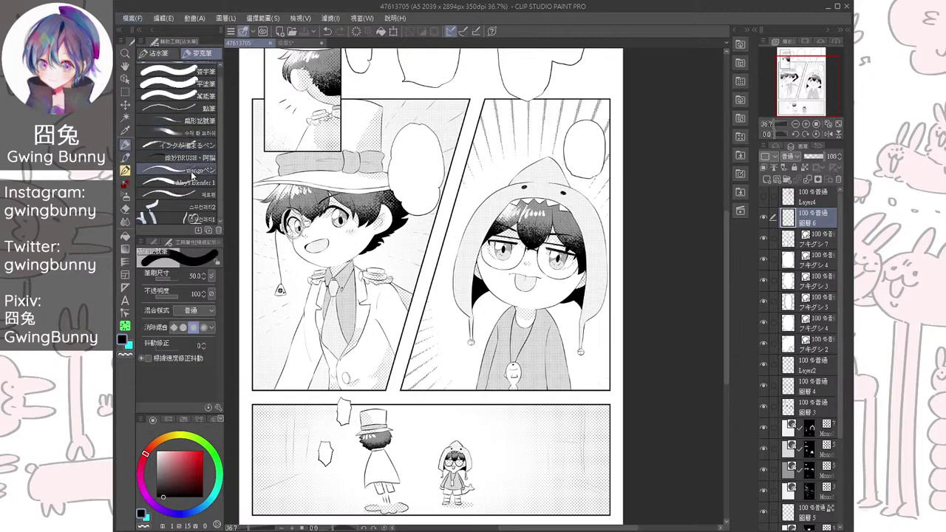
click(197, 184)
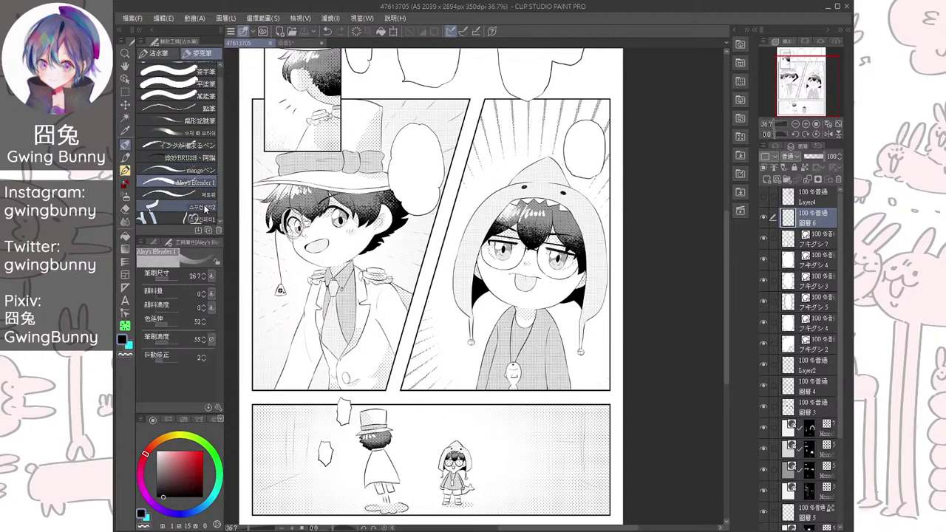
click(184, 195)
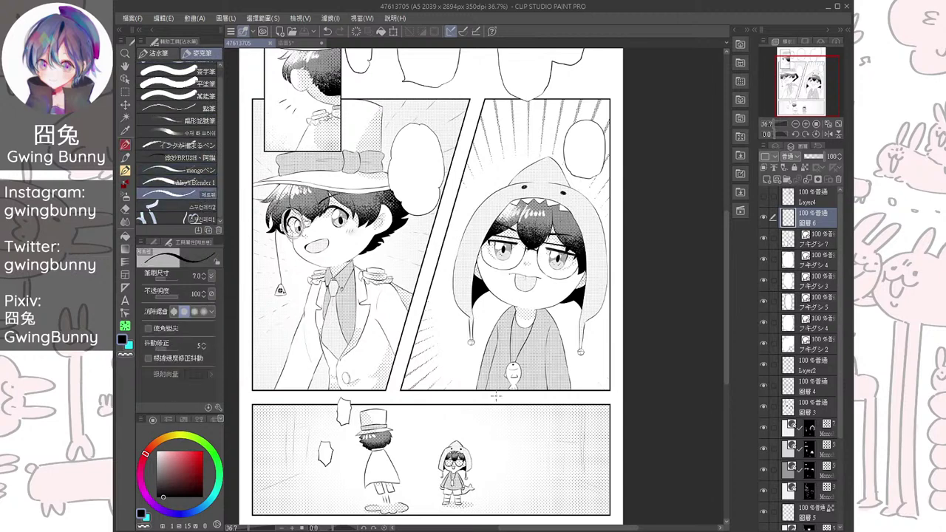
mouse_move(543, 435)
mouse_down()
mouse_move(543, 469)
mouse_move(531, 428)
mouse_up()
key(ctrl+z)
scroll(517, 439, up, 2)
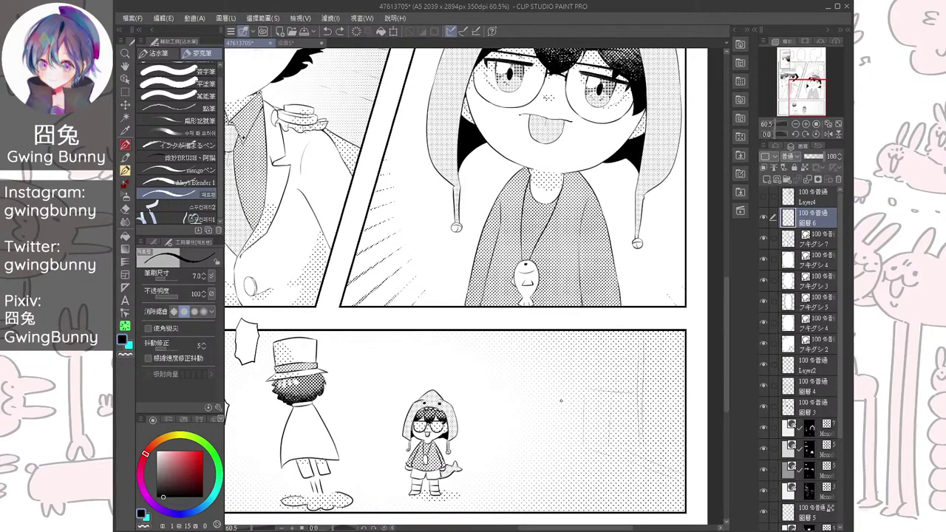
drag(560, 400, 549, 336)
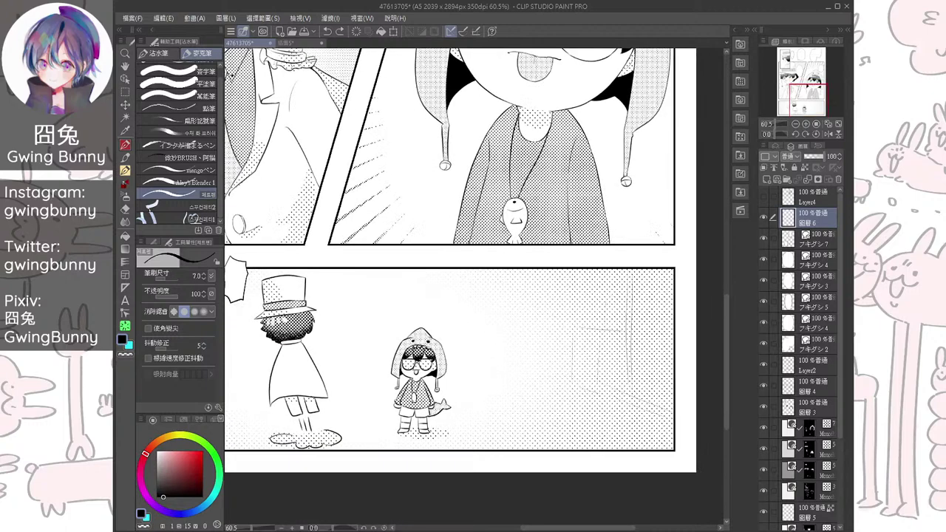
scroll(516, 319, up, 2)
drag(440, 331, 444, 354)
scroll(444, 354, up, 2)
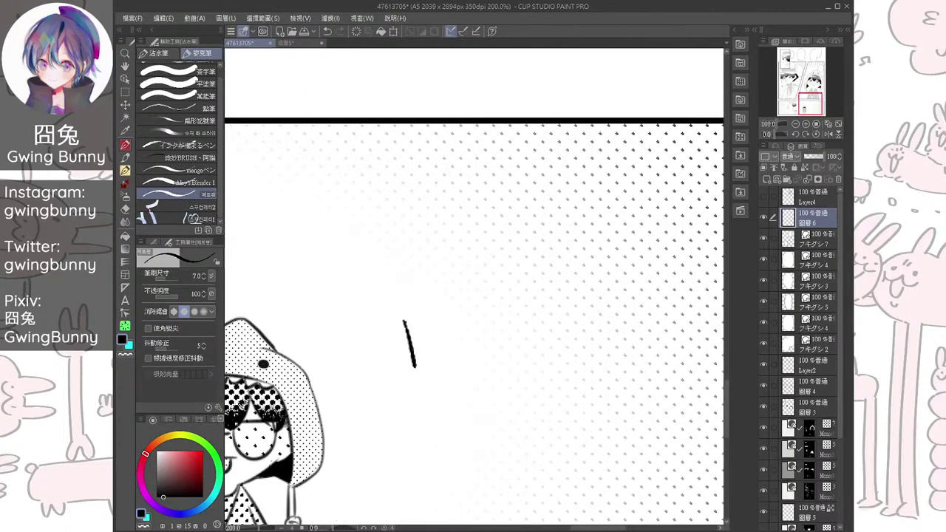
key(ctrl+z)
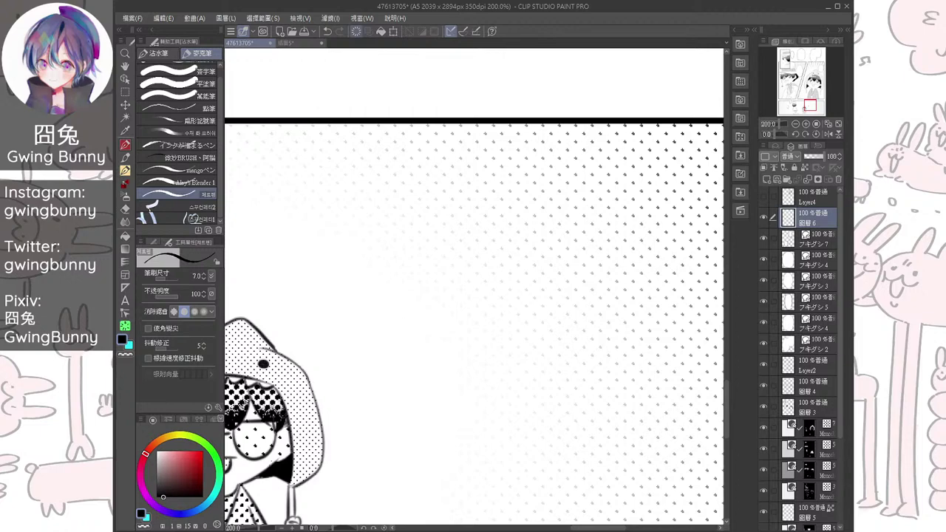
Choose the mango pen and try out hand-lettering beside the small shark-hooded figure in the final panel
click(177, 169)
drag(398, 284, 401, 334)
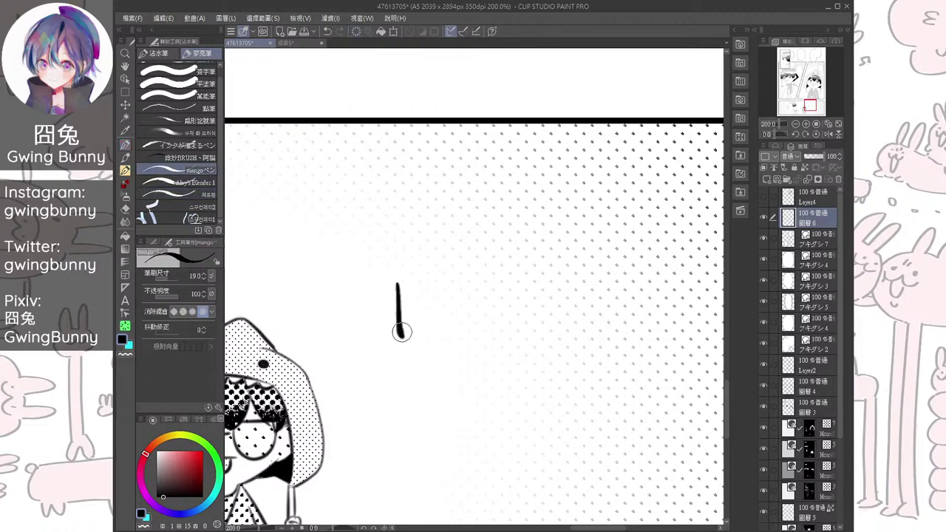
key(ctrl+z)
mouse_move(373, 288)
mouse_down()
mouse_move(403, 266)
mouse_move(411, 280)
mouse_up()
drag(401, 294, 402, 310)
key(ctrl+z)
key(ctrl+z)
key(ctrl+z)
drag(426, 244, 405, 271)
mouse_move(420, 255)
mouse_down()
mouse_move(426, 269)
mouse_move(401, 302)
mouse_up()
mouse_move(411, 276)
mouse_down()
mouse_move(401, 300)
mouse_move(444, 273)
mouse_move(432, 297)
mouse_up()
drag(412, 289, 428, 286)
mouse_move(422, 280)
mouse_down()
mouse_move(416, 297)
mouse_move(440, 303)
mouse_move(438, 284)
mouse_up()
key(ctrl+z)
key(ctrl+z)
key(ctrl+z)
mouse_move(399, 306)
mouse_down()
mouse_move(438, 302)
mouse_move(424, 302)
mouse_up()
key(Delete)
Hand-letter 魚。 on 圖層 6 beside the small shark-hooded figure in the final panel
drag(441, 248, 424, 267)
drag(437, 257, 424, 285)
mouse_move(430, 268)
mouse_down()
mouse_move(442, 287)
mouse_move(448, 275)
mouse_up()
drag(442, 269, 439, 287)
mouse_move(423, 290)
mouse_down()
mouse_move(444, 287)
mouse_move(420, 304)
mouse_move(431, 304)
mouse_up()
drag(444, 294, 443, 305)
mouse_move(457, 293)
mouse_down()
mouse_move(425, 306)
mouse_move(454, 306)
mouse_move(446, 326)
mouse_move(450, 335)
mouse_move(452, 318)
mouse_move(469, 401)
mouse_up()
click(444, 325)
key(ctrl+z)
key(ctrl+z)
Move and rescale the 魚。 lettering so it sits just beside the small shark-hooded figure's head
key(ctrl+minus)
key(ctrl+minus)
key(k)
scroll(480, 344, down, 4)
drag(474, 336, 517, 384)
scroll(487, 355, up, 3)
scroll(488, 358, up, 1)
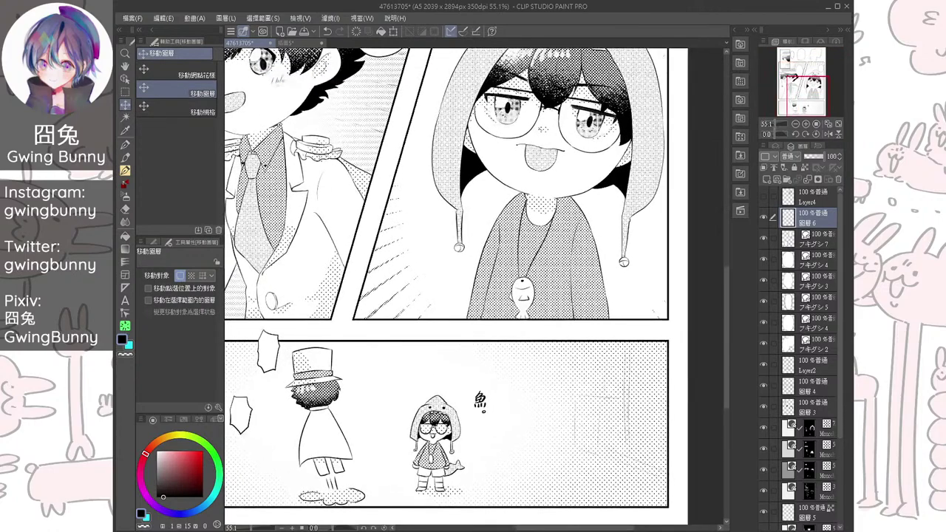
scroll(441, 356, down, 1)
key(ctrl+t)
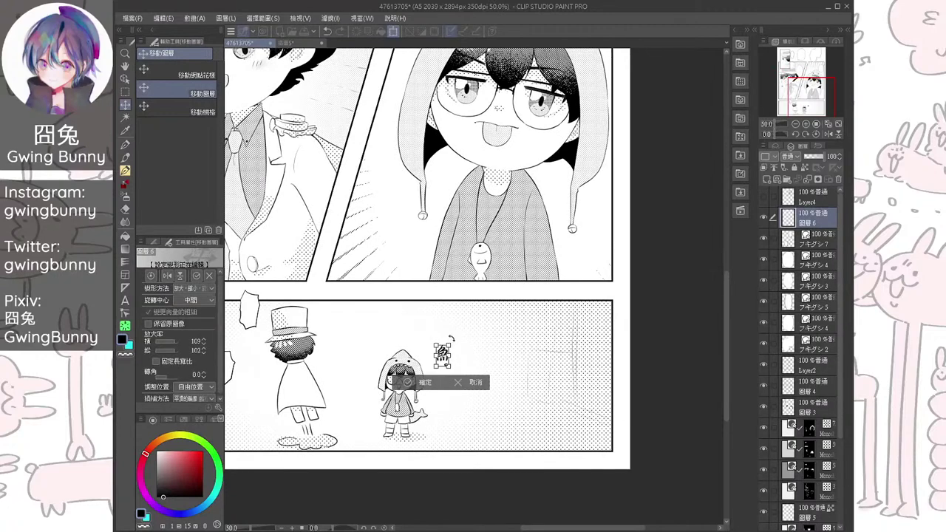
drag(450, 344, 492, 389)
key(Return)
Return to the mango pen, ready to letter the oval balloon beside the large shark hood
drag(486, 464, 491, 460)
drag(443, 281, 504, 470)
key(p)
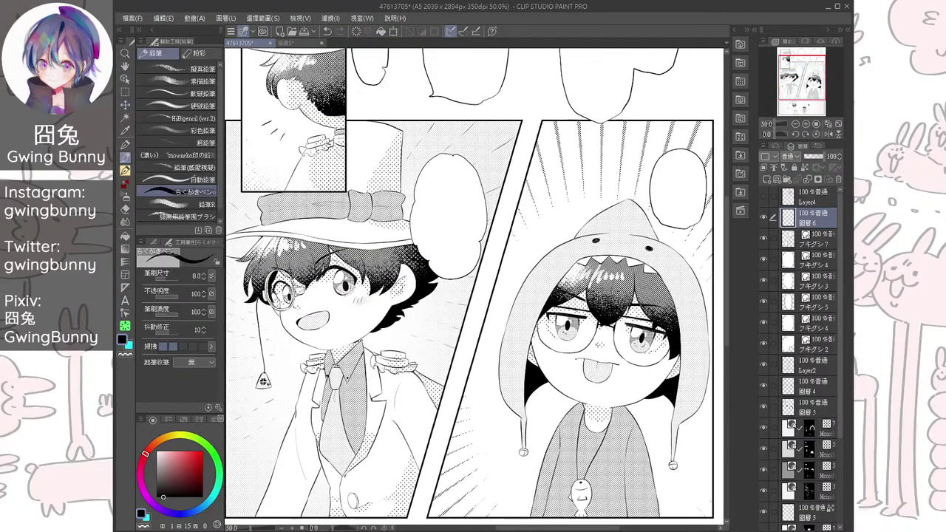
key(b)
drag(480, 295, 449, 295)
drag(671, 166, 508, 260)
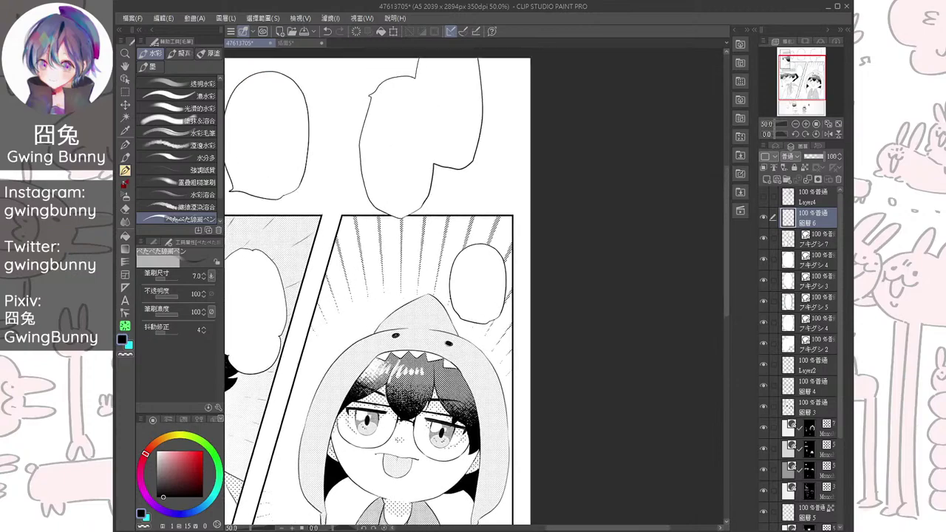
scroll(509, 261, up, 2)
drag(408, 289, 404, 320)
mouse_move(403, 320)
mouse_down()
mouse_move(415, 304)
mouse_move(419, 313)
mouse_up()
key(ctrl+z)
key(p)
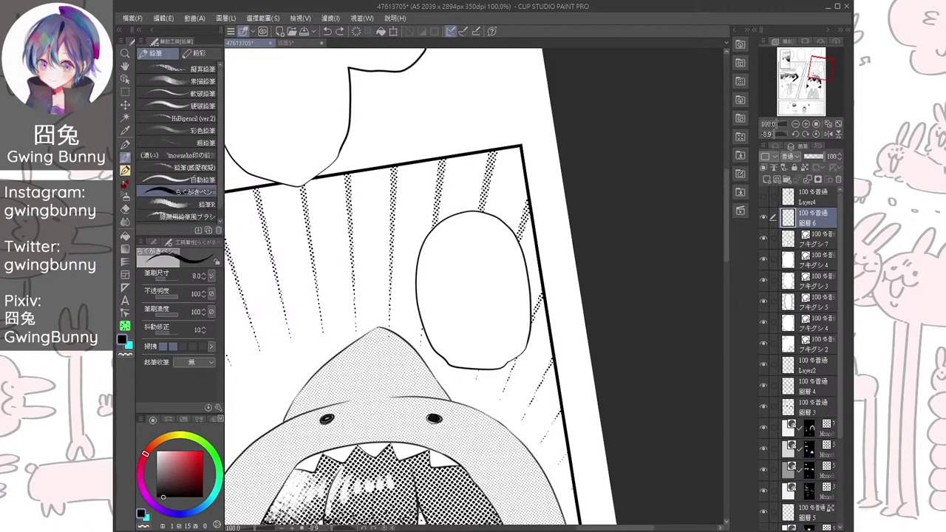
key(p)
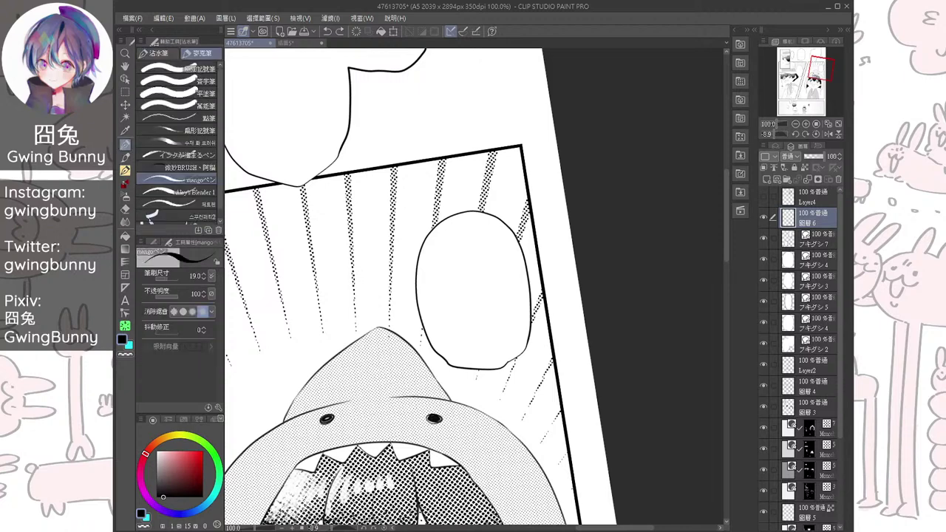
Set the mango pen's size to 30 by trying strokes at the oval balloon's edge
drag(437, 244, 422, 300)
key(ctrl+z)
key(bracketright)
mouse_move(418, 279)
mouse_down()
mouse_move(415, 304)
mouse_move(436, 299)
mouse_move(411, 303)
mouse_up()
key(ctrl+z)
key(bracketright)
key(bracketright)
key(ctrl+z)
key(ctrl+z)
drag(414, 278, 434, 297)
drag(464, 235, 439, 289)
mouse_move(450, 260)
mouse_down()
mouse_move(482, 257)
mouse_move(494, 277)
mouse_up()
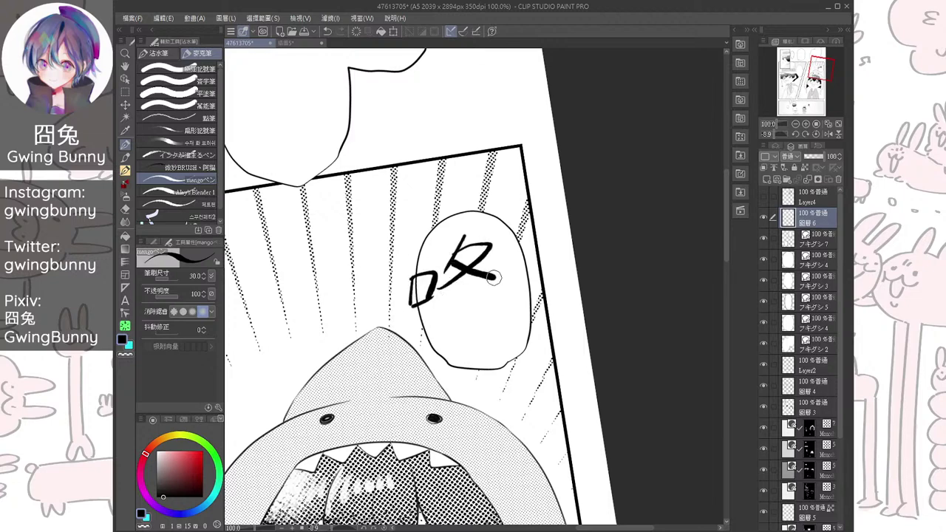
key(ctrl+z)
key(ctrl+z)
key(ctrl+z)
key(ctrl+z)
key(ctrl+z)
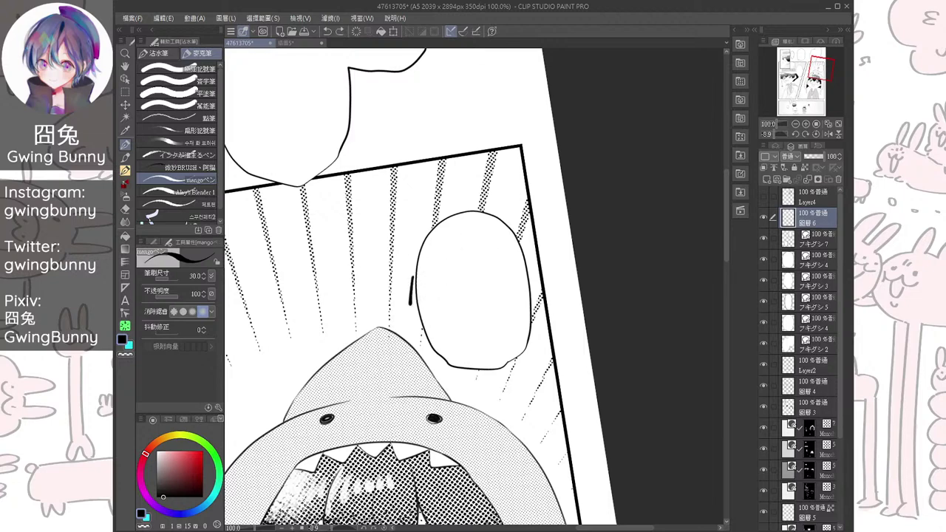
key(ctrl+z)
scroll(475, 276, up, 3)
mouse_move(405, 288)
mouse_down()
mouse_move(408, 322)
mouse_move(395, 320)
mouse_move(424, 319)
mouse_up()
key(ctrl+z)
mouse_move(403, 306)
mouse_down()
mouse_move(427, 299)
mouse_move(410, 320)
mouse_up()
drag(398, 324, 423, 319)
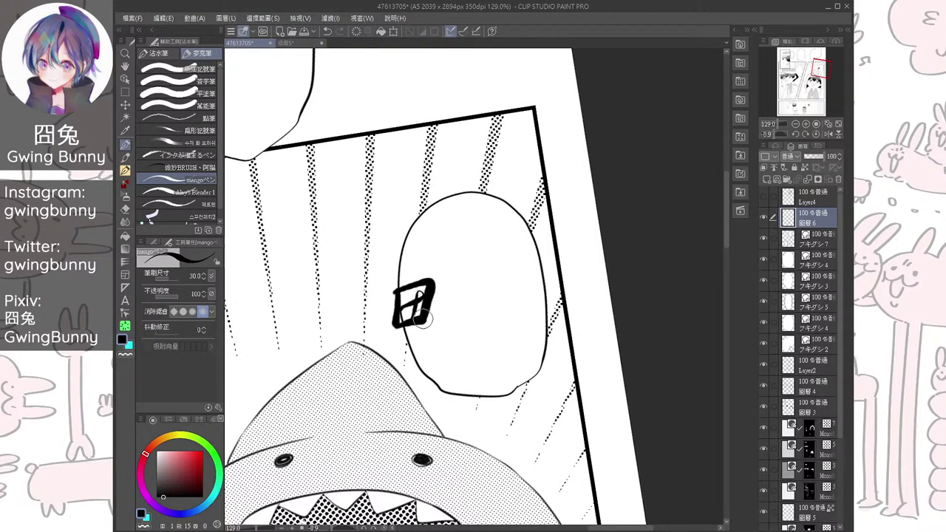
key(ctrl+z)
key(ctrl+z)
key(ctrl+z)
key(ctrl+z)
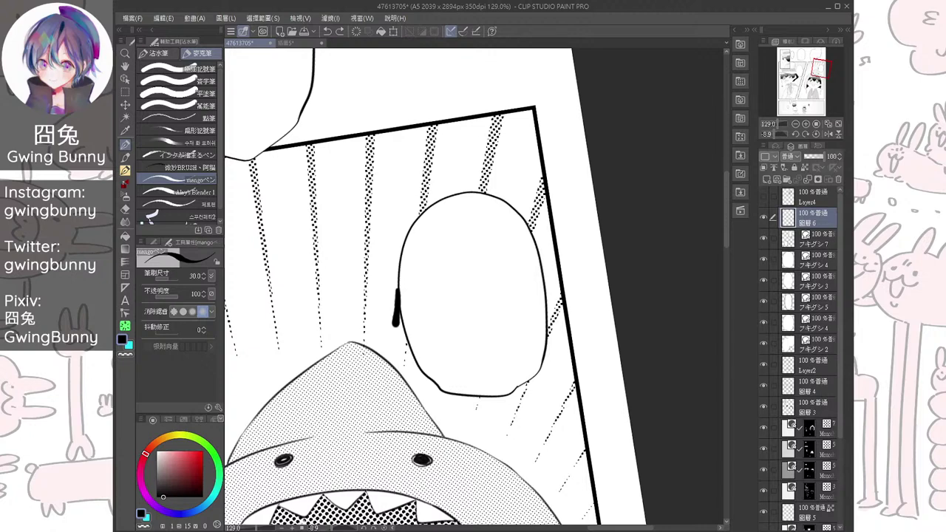
key(ctrl+z)
drag(401, 279, 400, 315)
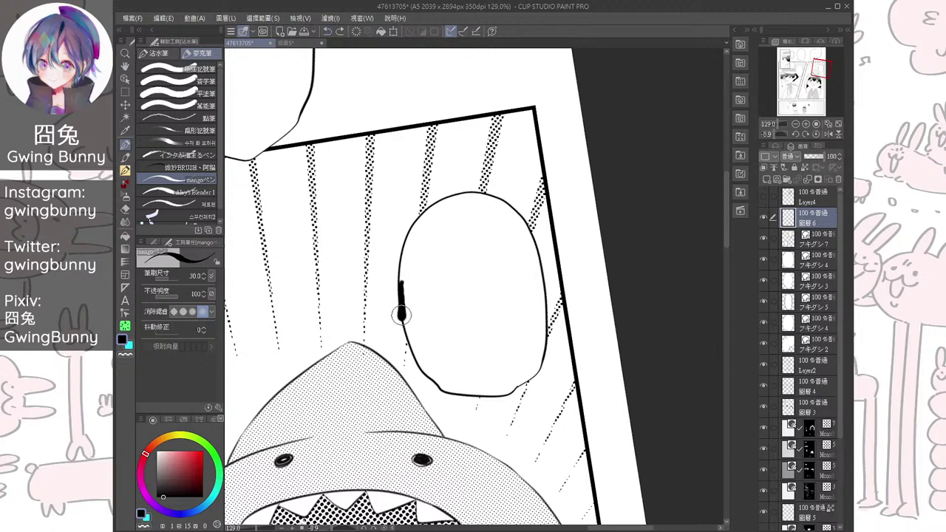
key(ctrl+z)
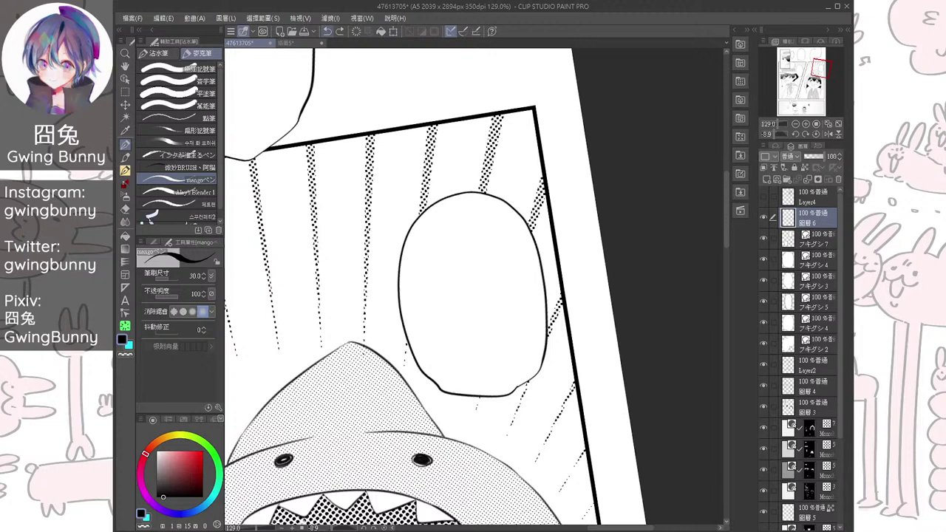
Hand-letter the character 略 in the oval balloon beside the large shark hood
drag(401, 281, 402, 314)
mouse_move(402, 281)
mouse_down()
mouse_move(433, 292)
mouse_move(428, 310)
mouse_up()
drag(409, 298, 426, 294)
mouse_move(418, 286)
mouse_down()
mouse_move(417, 310)
mouse_move(427, 308)
mouse_up()
drag(464, 237, 445, 276)
mouse_move(459, 251)
mouse_down()
mouse_move(489, 250)
mouse_move(433, 296)
mouse_up()
mouse_move(464, 272)
mouse_down()
mouse_move(489, 251)
mouse_move(522, 279)
mouse_up()
mouse_move(443, 292)
mouse_down()
mouse_move(448, 329)
mouse_move(483, 304)
mouse_move(476, 330)
mouse_up()
Lasso the 略 lettering, enlarge it slightly and center it inside its balloon, removing the selection when done
key(m)
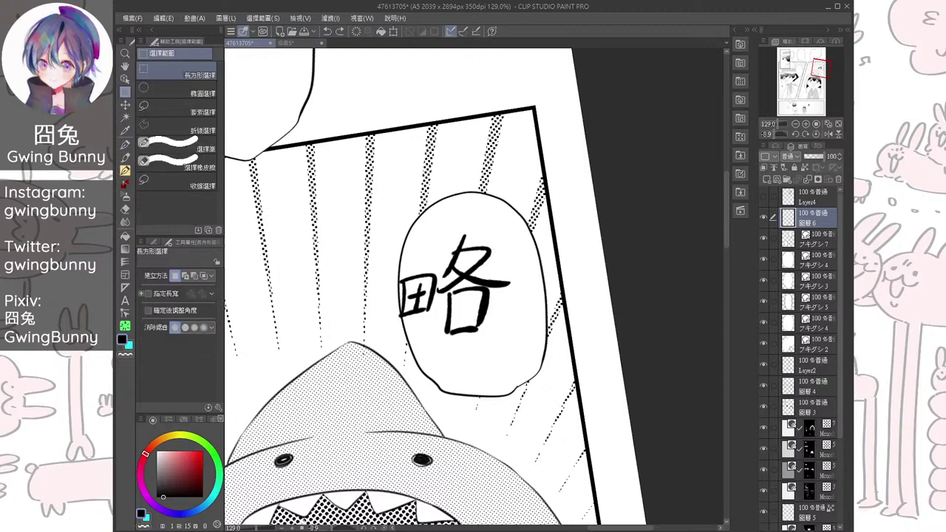
click(177, 108)
mouse_move(370, 353)
mouse_down()
mouse_move(399, 212)
mouse_move(376, 363)
mouse_up()
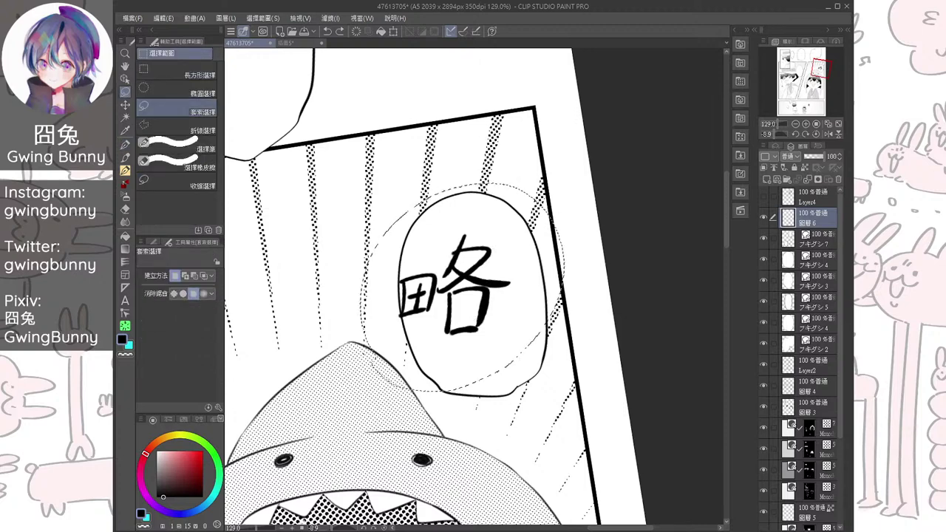
key(ctrl+t)
drag(463, 287, 481, 299)
drag(570, 184, 584, 169)
drag(482, 295, 473, 302)
key(Return)
key(ctrl+d)
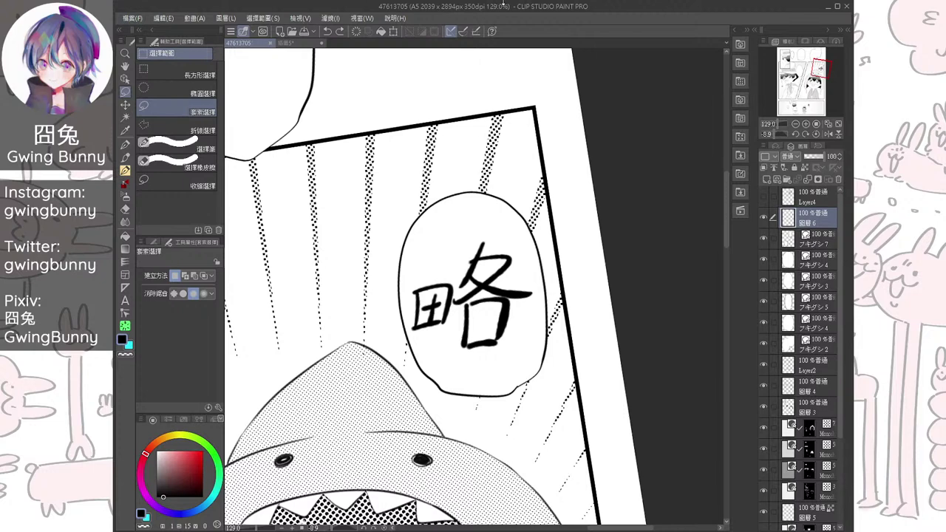
Close the second open illustration and exit the program
click(326, 45)
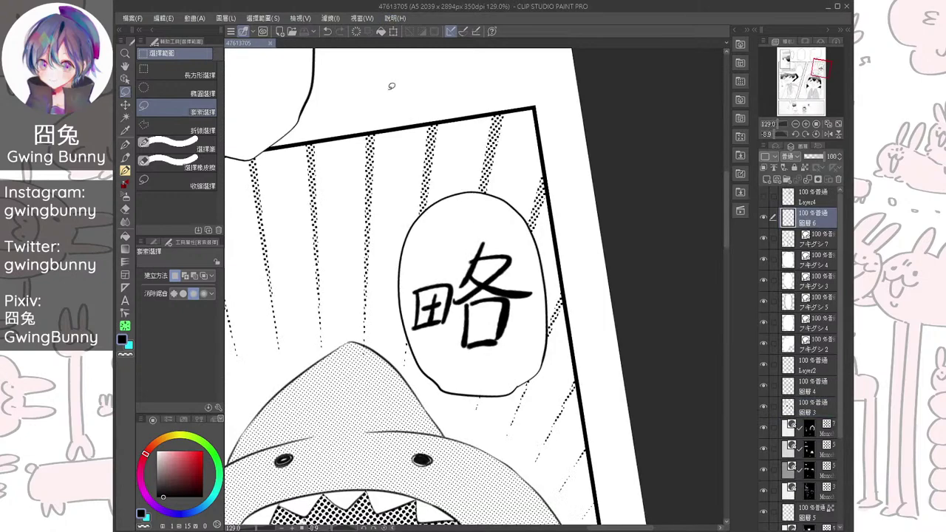
scroll(600, 253, down, 10)
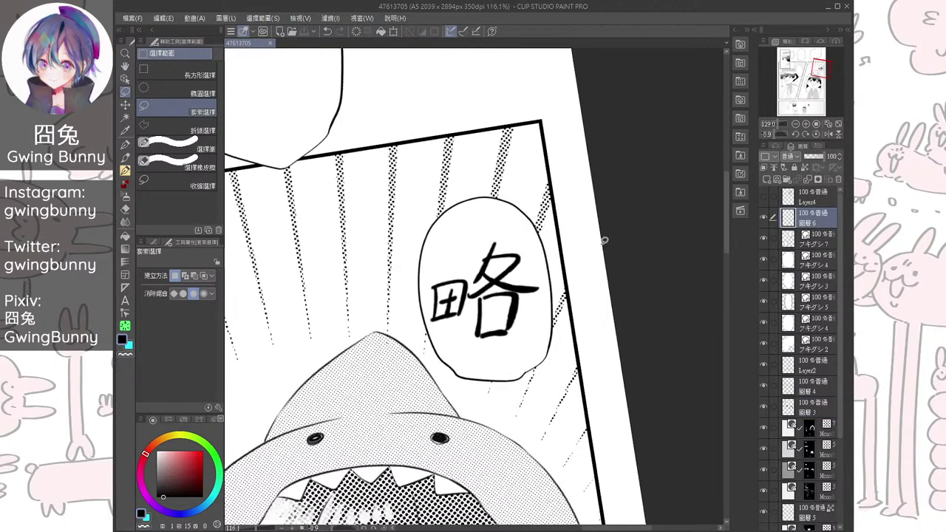
scroll(598, 218, down, 3)
scroll(595, 214, up, 2)
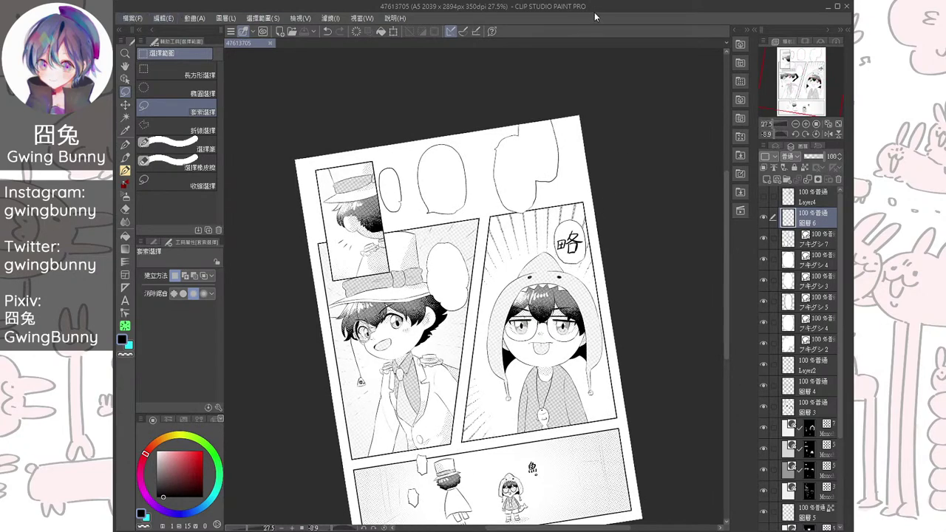
click(850, 7)
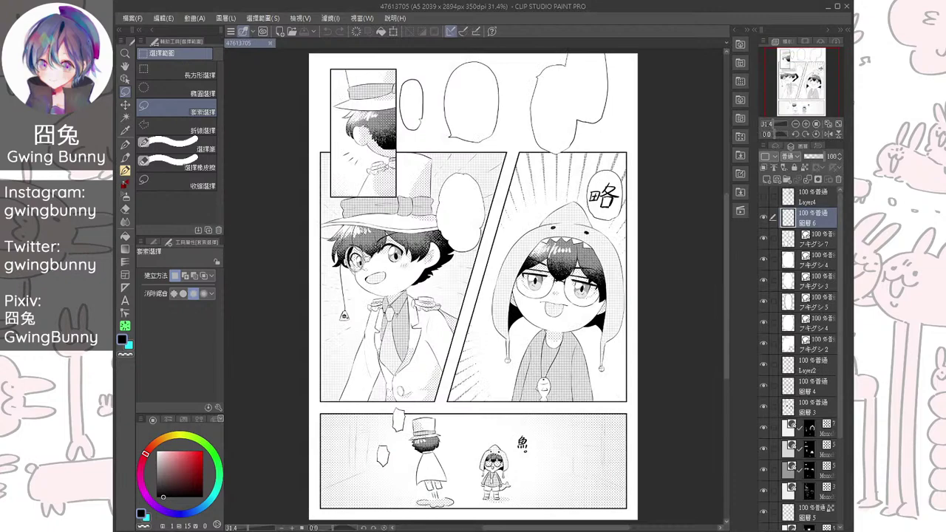
Hand-letter a vertical three-dot ellipsis with ?! in the upper jagged balloon beside the small top-hat figure
scroll(579, 239, up, 2)
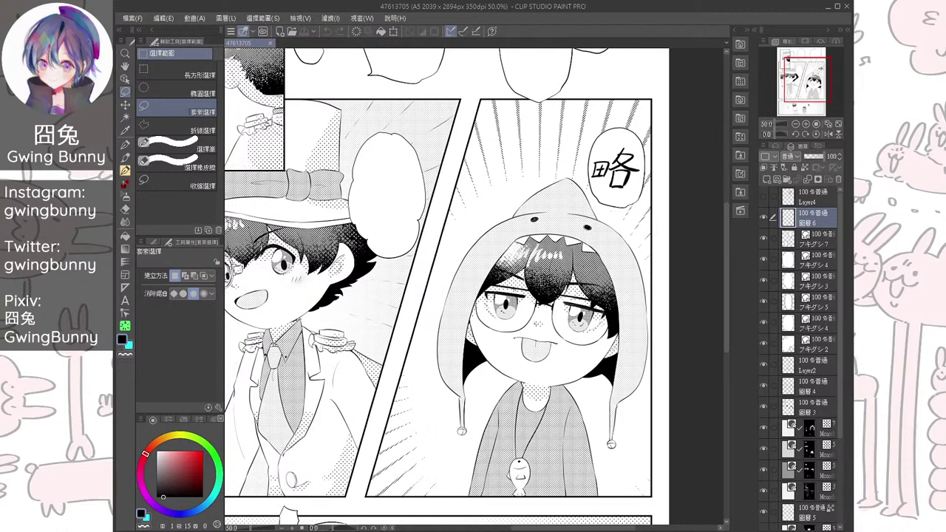
scroll(631, 305, down, 2)
drag(630, 305, 595, 237)
scroll(603, 303, down, 1)
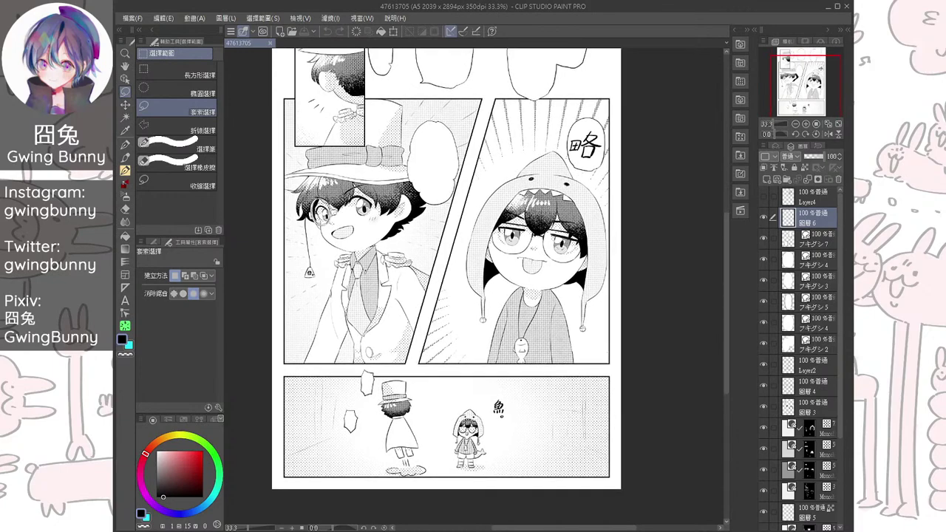
scroll(473, 295, down, 2)
scroll(473, 333, up, 5)
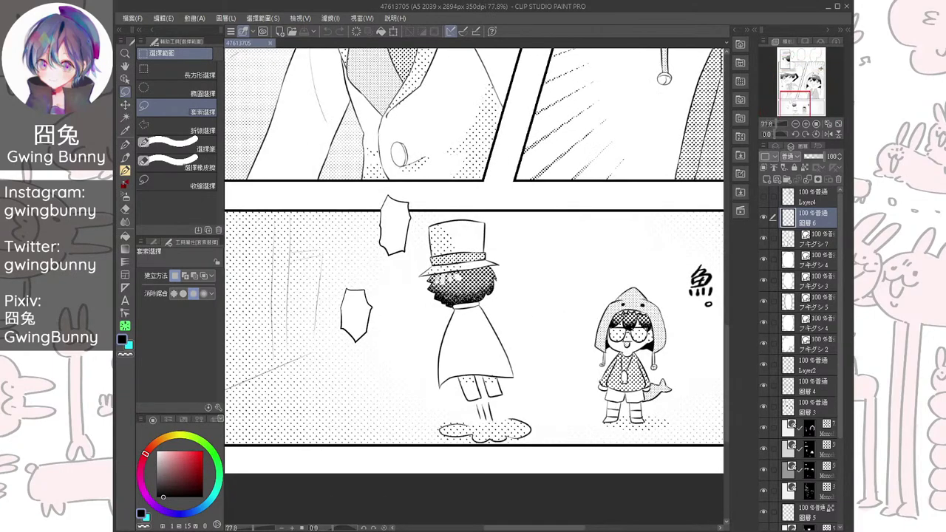
key(p)
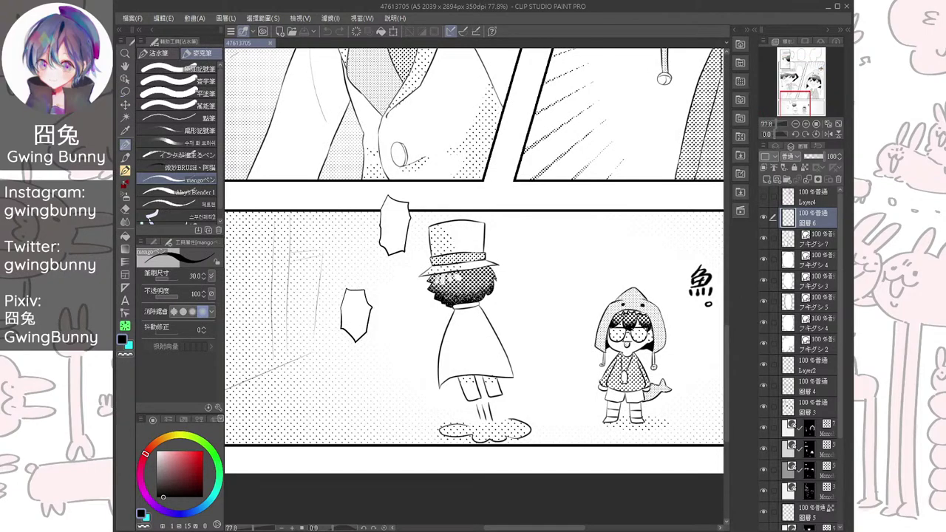
scroll(377, 230, up, 2)
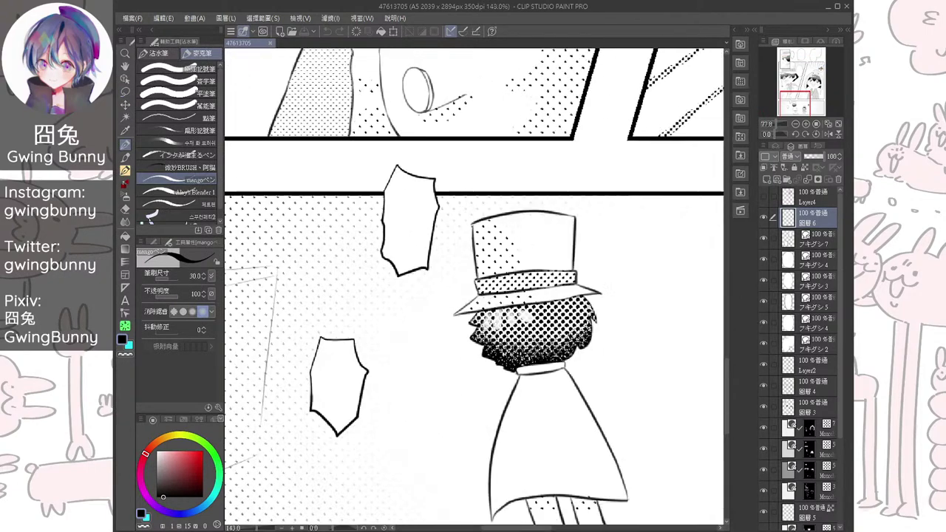
click(409, 190)
click(410, 211)
key(ctrl+z)
key(ctrl+z)
click(407, 187)
click(407, 205)
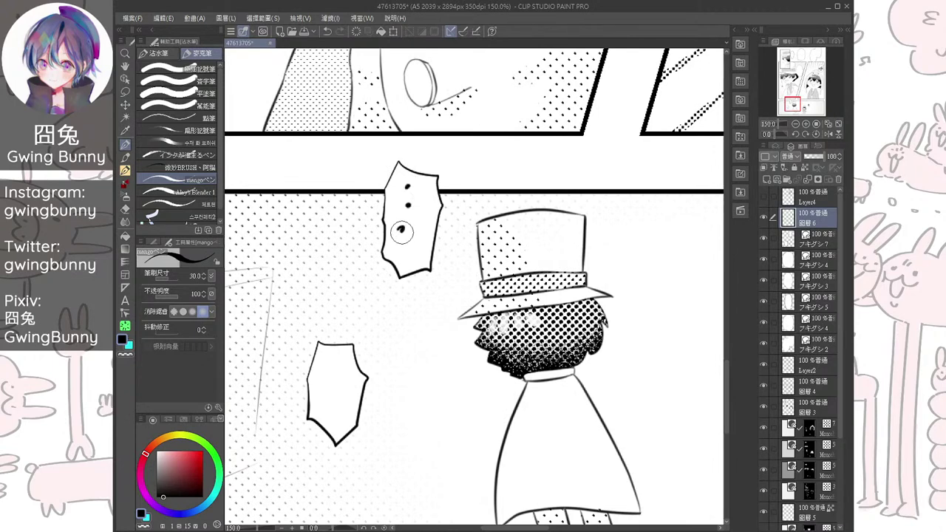
mouse_move(396, 231)
mouse_down()
mouse_move(405, 229)
mouse_move(399, 246)
mouse_move(419, 246)
mouse_up()
key(ctrl+z)
click(403, 252)
click(416, 257)
Fill the lower jagged balloon beside the top-hat figure with a hand-lettered vertical ellipsis and exclamation and question marks
drag(414, 307, 451, 261)
mouse_move(365, 312)
mouse_down()
mouse_move(366, 336)
mouse_move(379, 323)
mouse_move(373, 369)
mouse_up()
click(366, 332)
click(378, 344)
click(376, 374)
Check what Layer4 contains by toggling its visibility, and delete that layer
scroll(437, 321, down, 3)
drag(436, 321, 367, 425)
scroll(610, 325, down, 1)
drag(610, 325, 569, 342)
drag(510, 281, 475, 361)
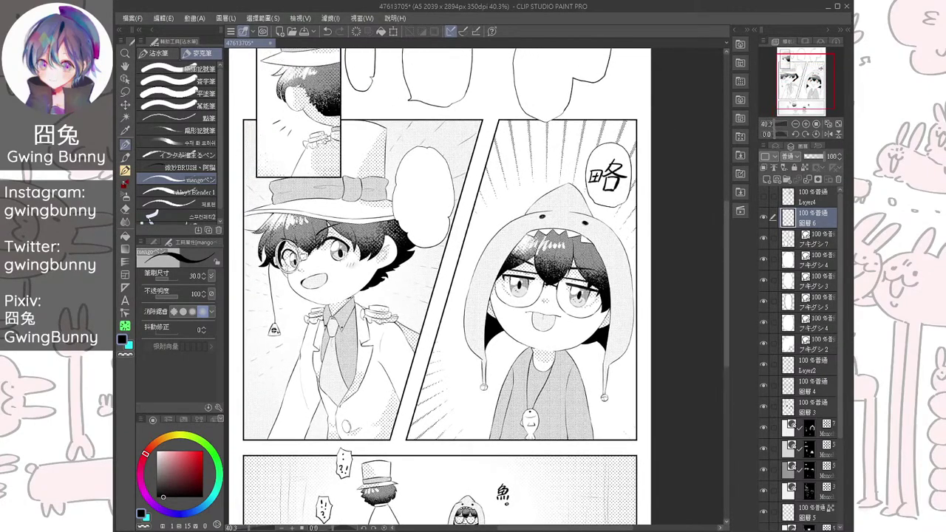
scroll(621, 336, down, 1)
drag(473, 310, 460, 261)
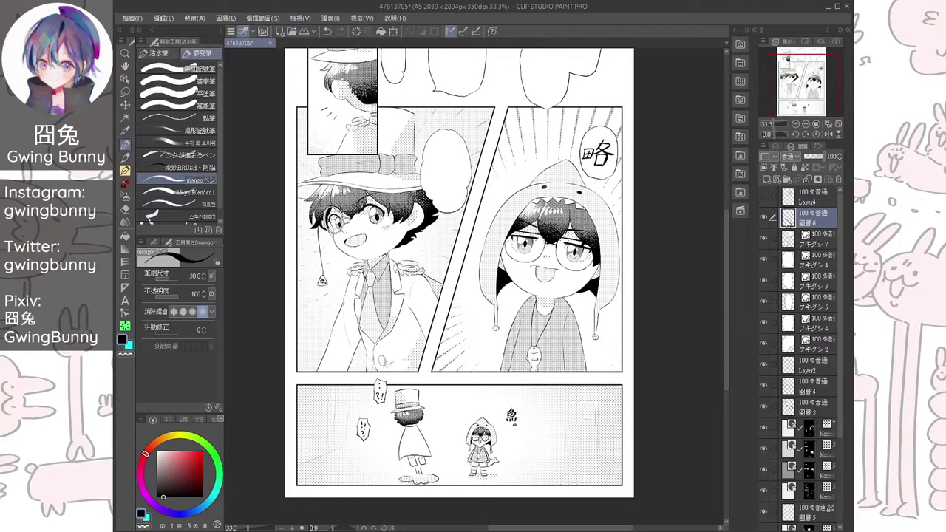
click(763, 198)
click(764, 198)
scroll(671, 248, down, 2)
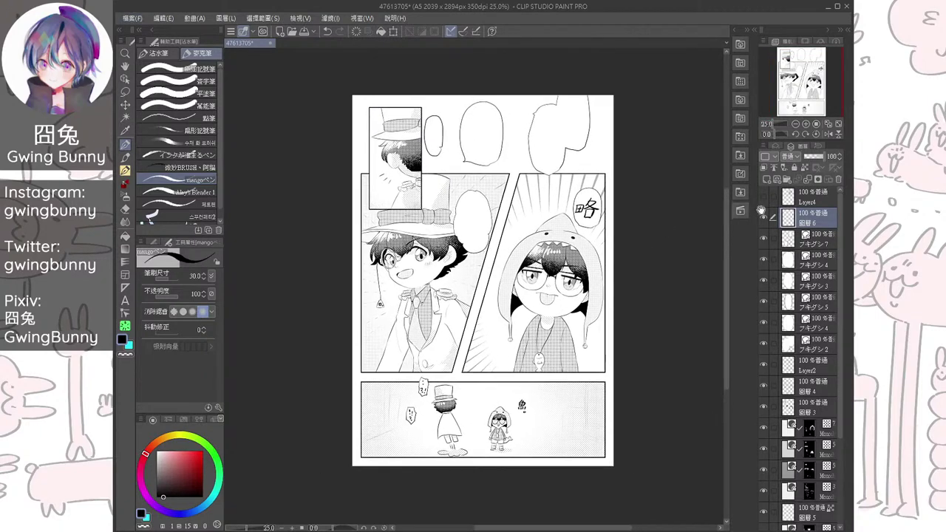
click(838, 179)
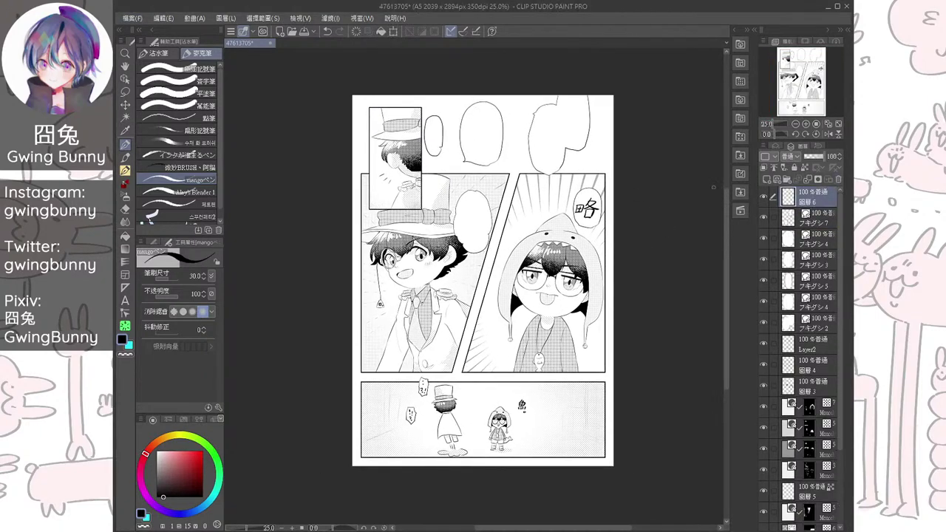
Apply the 白フチ 0.5mm auto action to the lettering layer 圖層 6 and check it by toggling its visibility
click(740, 211)
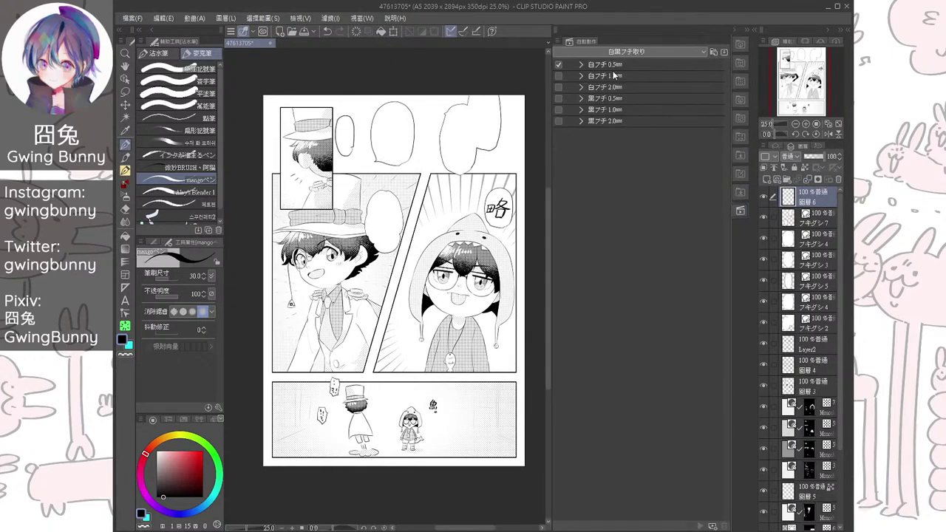
click(611, 68)
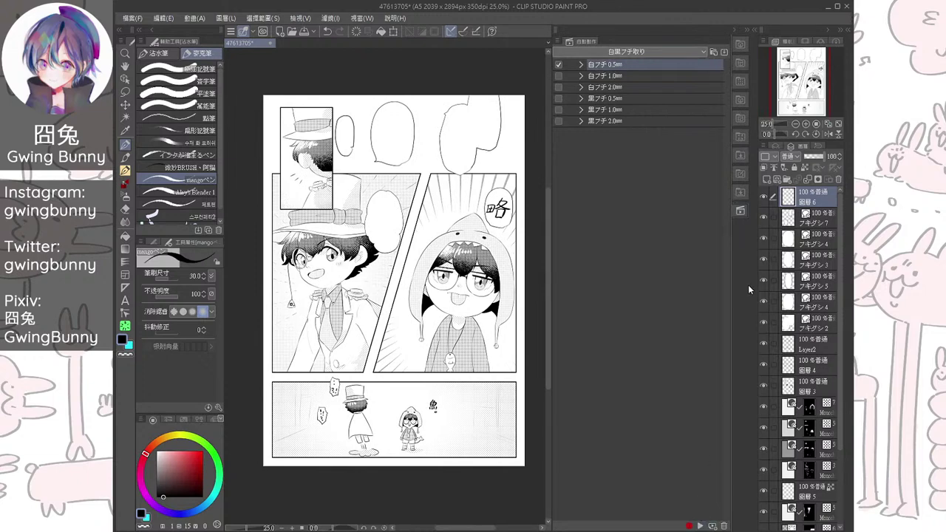
click(764, 197)
click(765, 197)
Add a new layer clipped to the lettering, set its blending mode to Difference, and fill it with white to invert the text
click(767, 181)
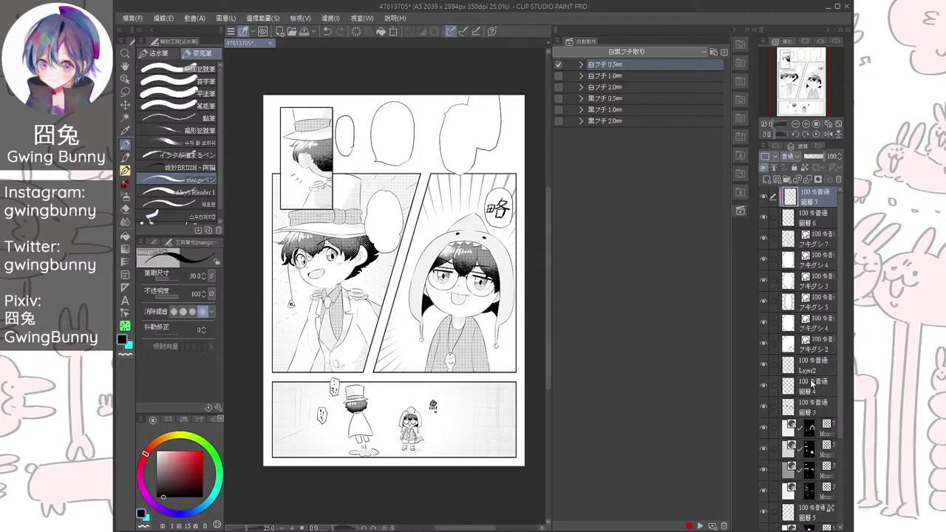
click(811, 306)
click(736, 31)
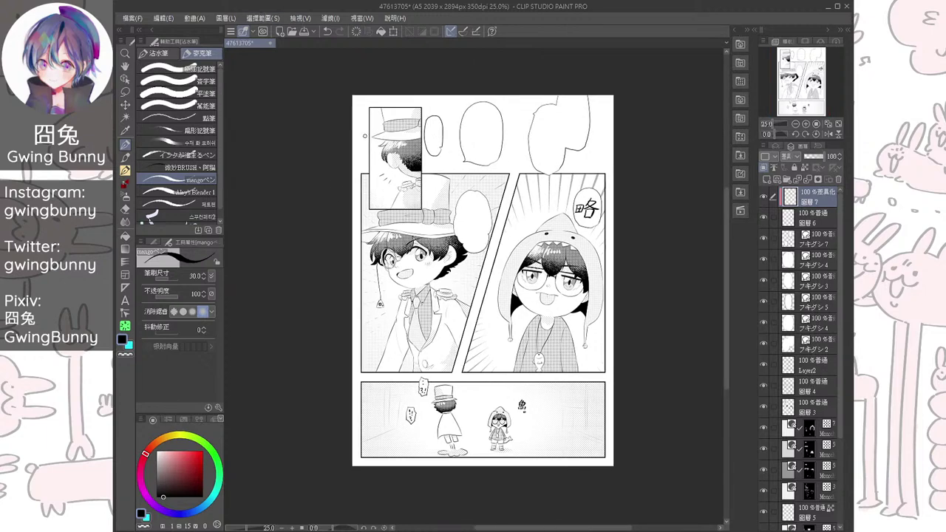
click(382, 30)
key(x)
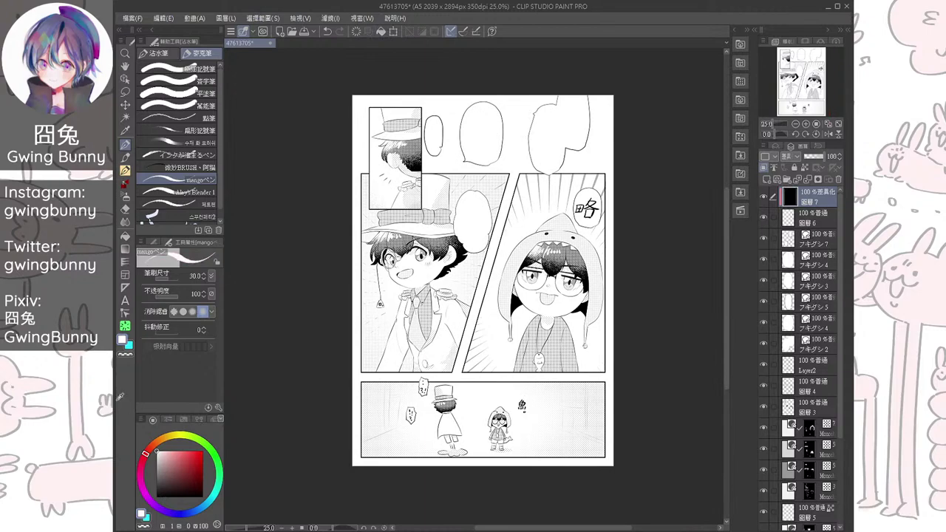
click(382, 31)
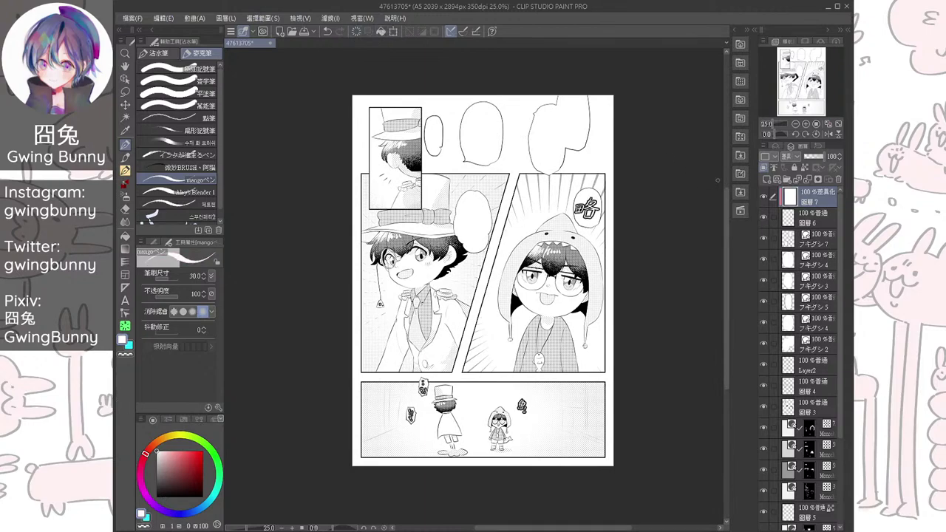
Merge the white-filled Difference layer with the lettering layer 圖層 6 beneath it
scroll(692, 312, up, 1)
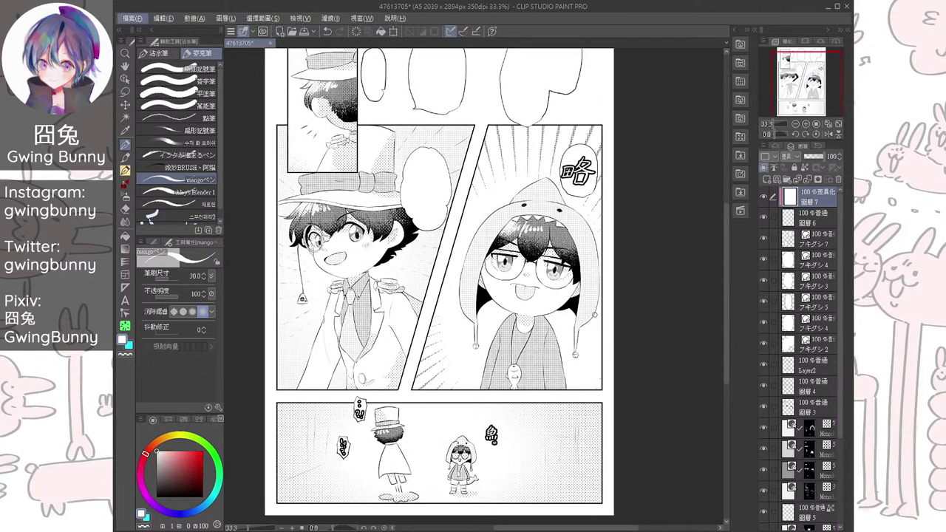
drag(591, 312, 610, 315)
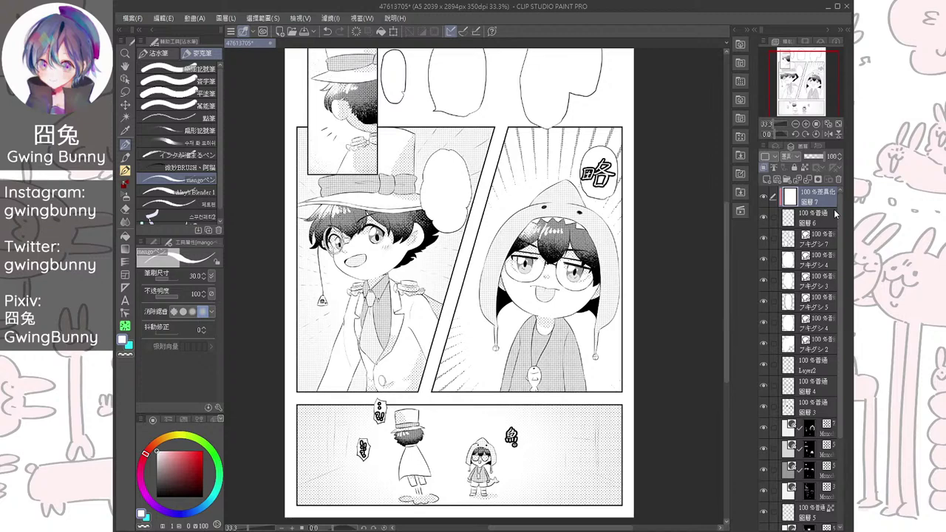
click(807, 245)
click(812, 194)
ctrl+click(815, 216)
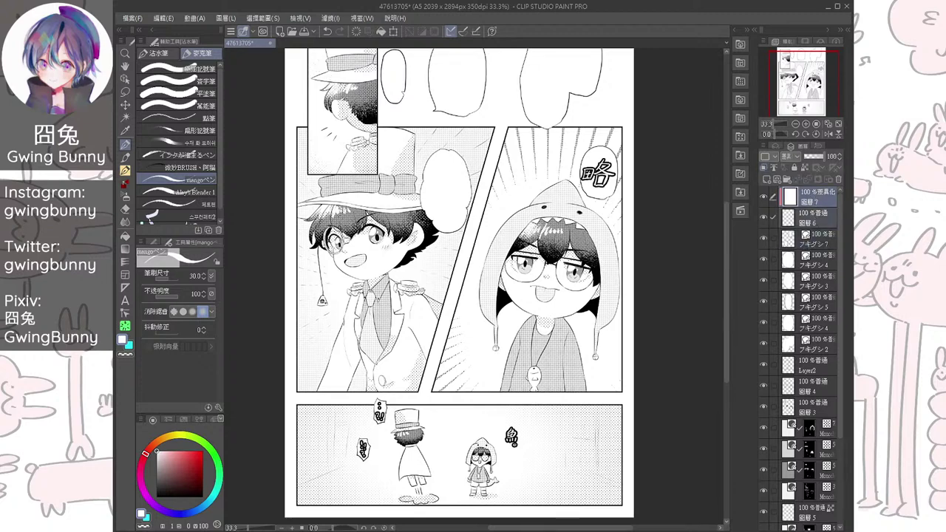
key(ctrl+e)
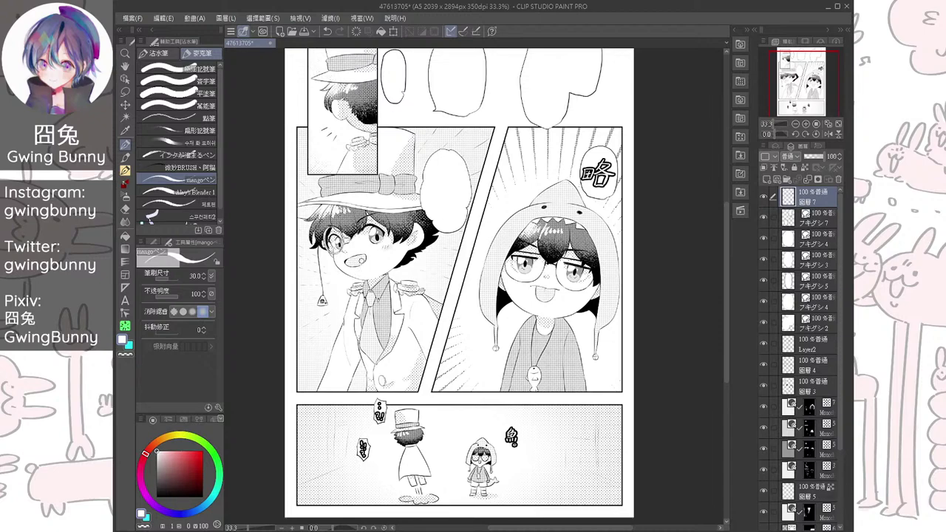
Add a new layer above the merged lettering and set the mango pen to size 20 with the dark drawing colour
scroll(343, 220, up, 1)
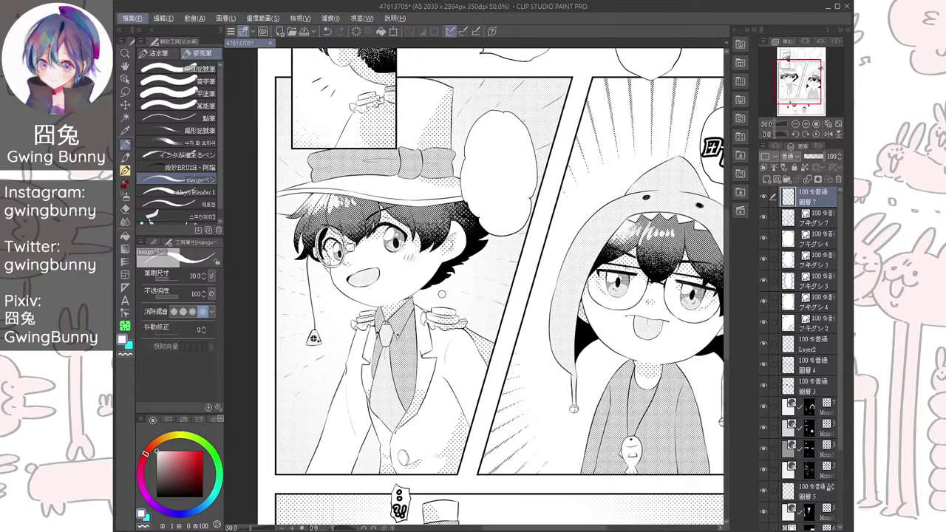
drag(494, 278, 492, 309)
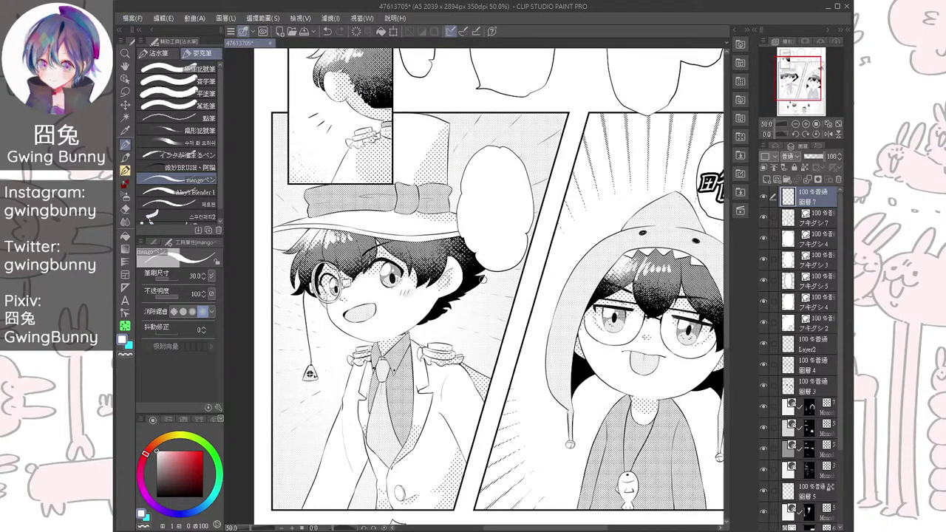
scroll(476, 297, down, 1)
key(alt)
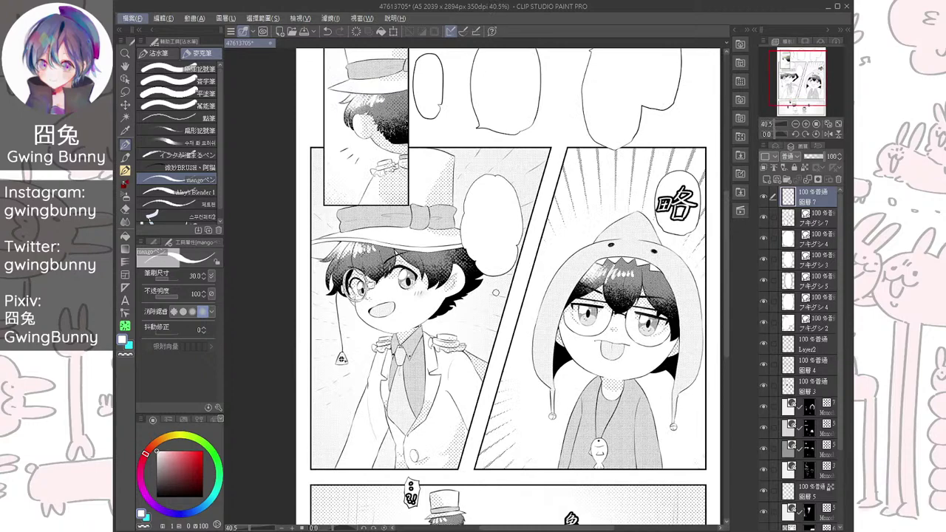
drag(481, 360, 472, 333)
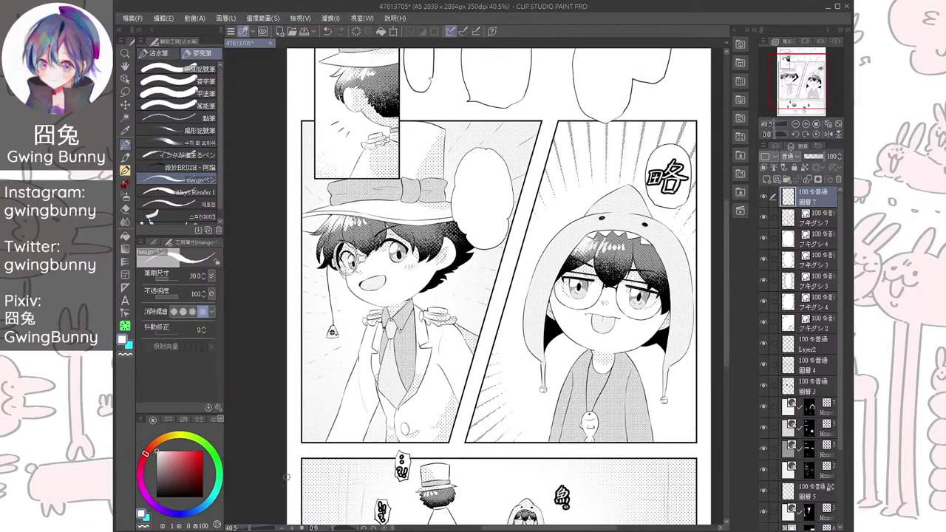
click(766, 180)
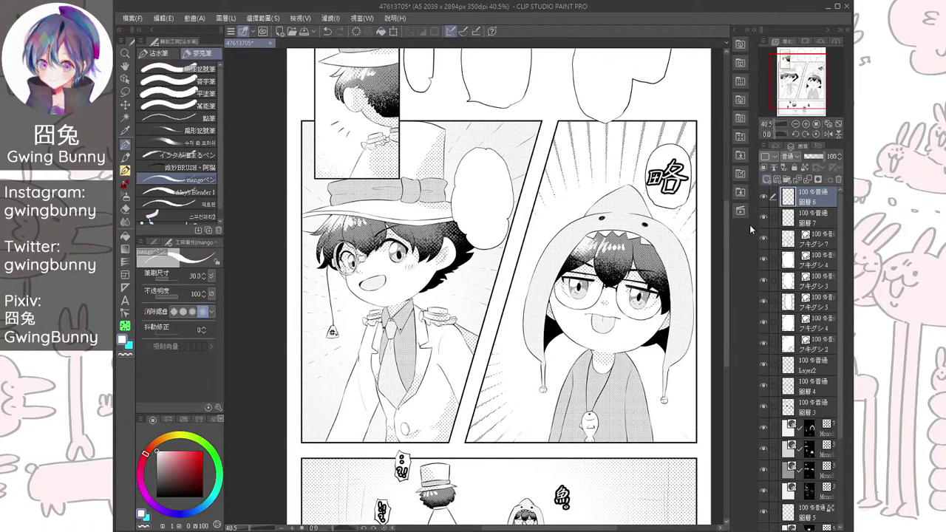
scroll(517, 328, up, 2)
scroll(516, 328, up, 3)
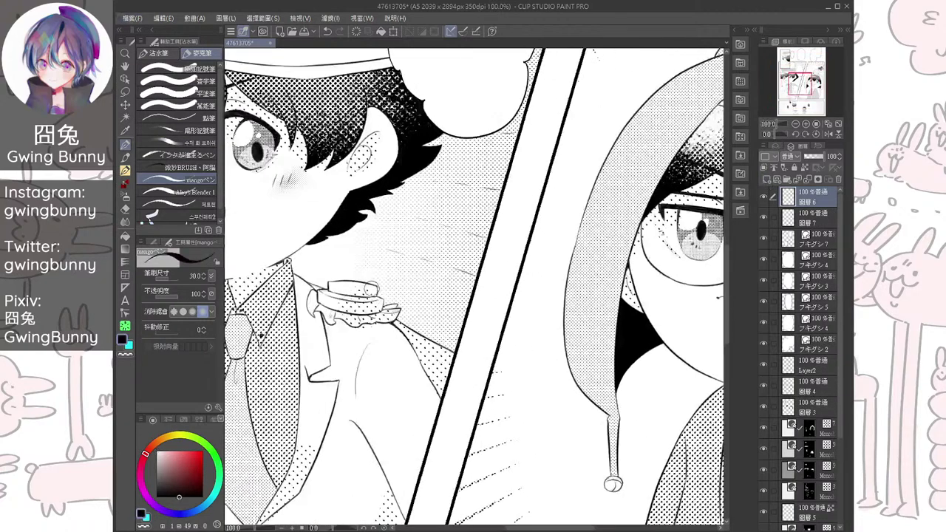
key(bracketleft)
key(bracketleft)
key(bracketleft)
key(bracketleft)
scroll(450, 316, up, 2)
mouse_move(364, 246)
mouse_down()
mouse_move(409, 231)
mouse_move(377, 271)
mouse_up()
key(ctrl+z)
key(bracketright)
key(bracketright)
key(ctrl+z)
Hand-letter the character 期 beside the top-hat boy's hair, above his shoulder in the middle panel
mouse_move(400, 219)
mouse_down()
mouse_move(377, 267)
mouse_move(394, 252)
mouse_up()
drag(383, 260, 394, 257)
drag(370, 277, 399, 271)
drag(378, 278, 374, 287)
drag(390, 277, 395, 286)
mouse_move(403, 232)
mouse_down()
mouse_move(398, 284)
mouse_move(420, 284)
mouse_move(418, 246)
mouse_up()
drag(406, 260, 419, 258)
Try lettering 待 just after 期, and undo its strokes
drag(457, 229, 442, 243)
drag(458, 240, 439, 264)
drag(450, 255, 448, 288)
drag(463, 238, 479, 236)
mouse_move(470, 228)
mouse_down()
mouse_move(470, 251)
mouse_move(487, 249)
mouse_up()
mouse_move(456, 260)
mouse_down()
mouse_move(489, 257)
mouse_move(470, 289)
mouse_up()
drag(463, 264, 467, 276)
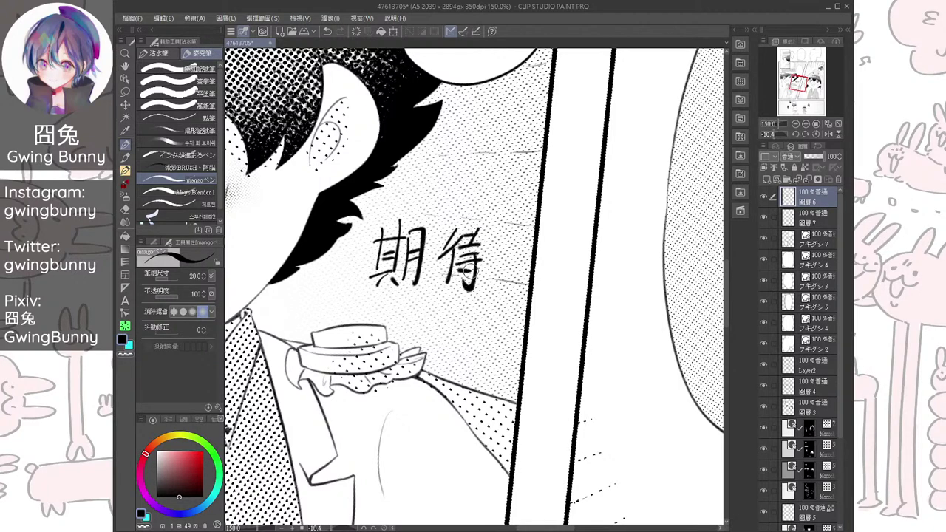
key(ctrl+z)
key(ctrl+z)
key(ctrl+z)
key(ctrl+z)
key(ctrl+z)
key(ctrl+z)
key(ctrl+z)
key(ctrl+z)
key(ctrl+z)
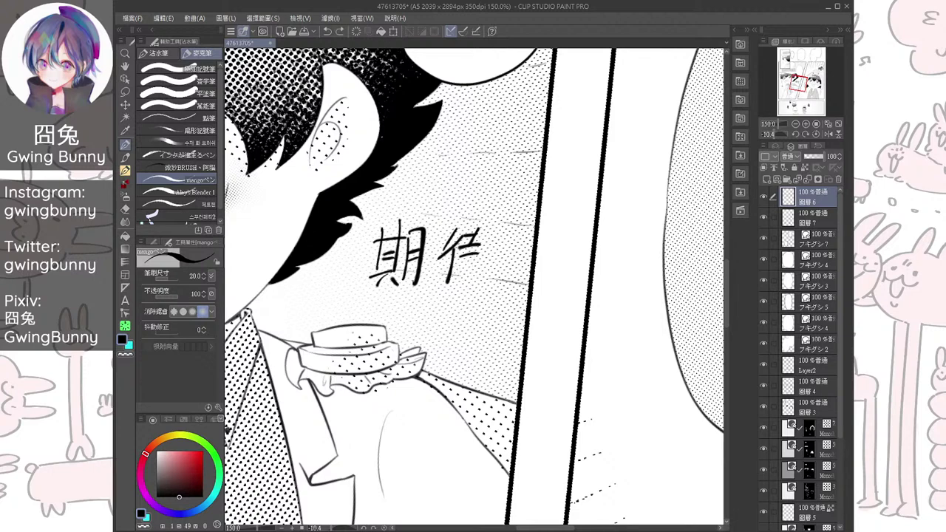
key(ctrl+z)
Letter a second version of 待 after 期, and reset the canvas rotation
drag(457, 230, 440, 263)
drag(453, 255, 449, 283)
drag(464, 238, 483, 235)
drag(481, 236, 474, 250)
mouse_move(468, 249)
mouse_down()
mouse_move(484, 247)
mouse_move(478, 252)
mouse_up()
drag(457, 263, 489, 260)
drag(475, 256, 470, 288)
drag(460, 268, 465, 275)
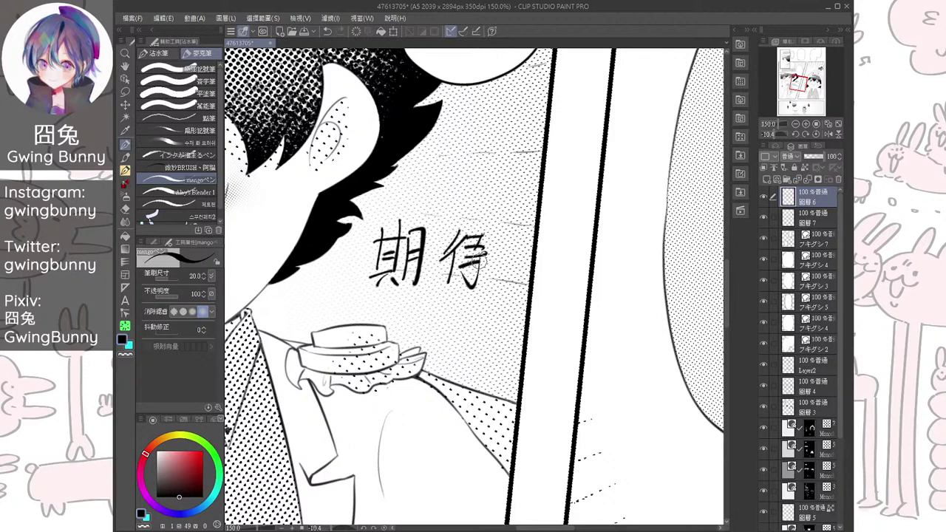
scroll(523, 285, down, 4)
key(ctrl+at)
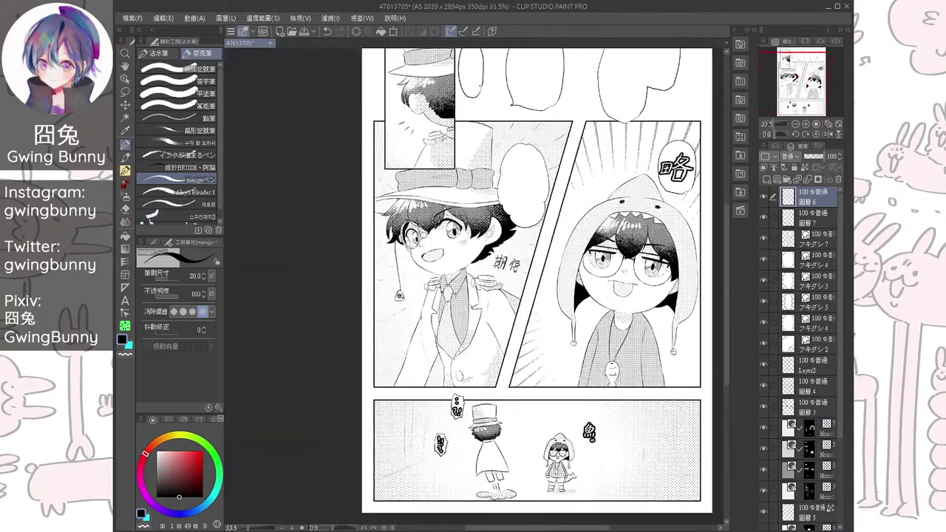
Erase the 待 character, keeping 期
scroll(528, 277, up, 1)
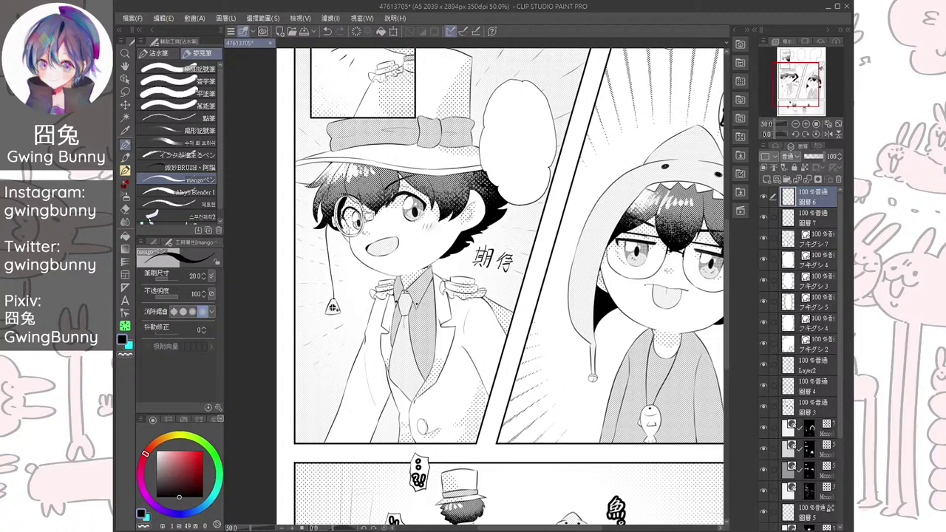
scroll(494, 153, up, 1)
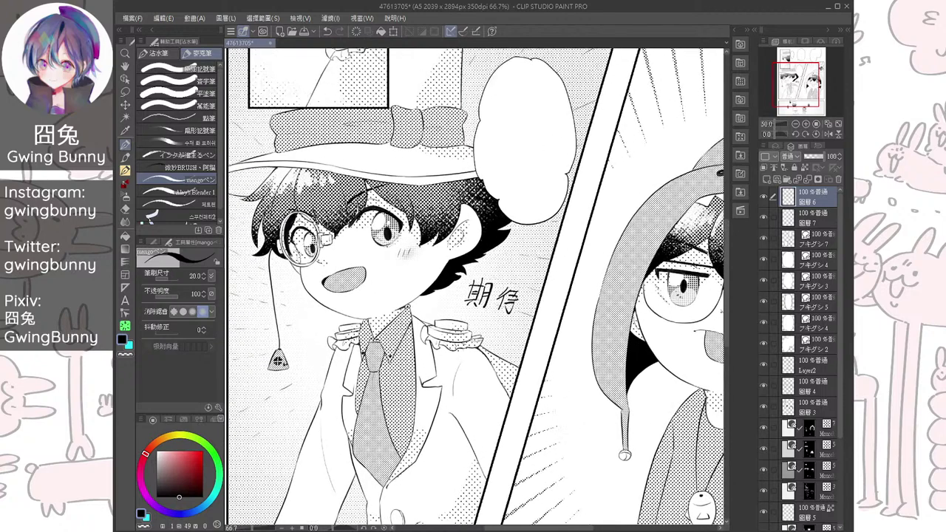
key(e)
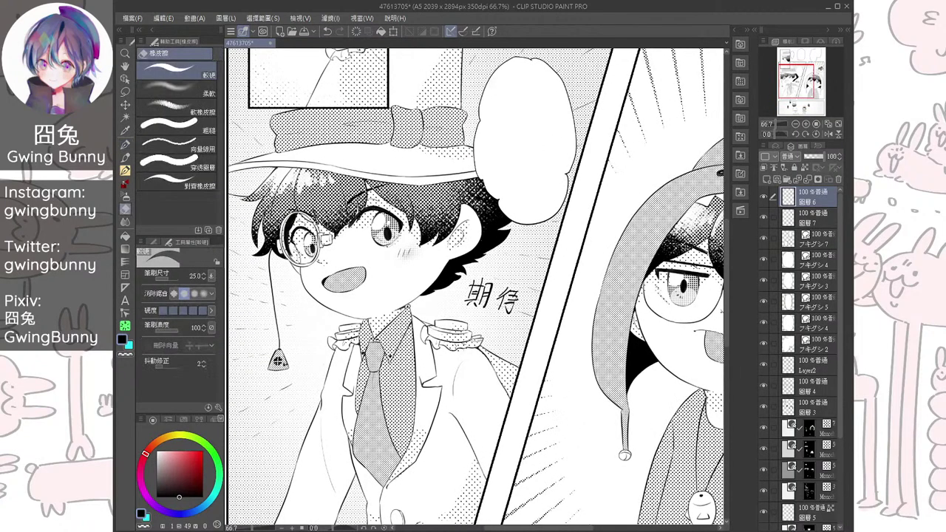
mouse_move(525, 286)
mouse_down()
mouse_move(497, 310)
mouse_move(516, 291)
mouse_up()
Hand-letter 待 anew after 期 with the size 20 mango pen, slanted to match, redoing strokes that come out badly
scroll(530, 307, up, 2)
key(p)
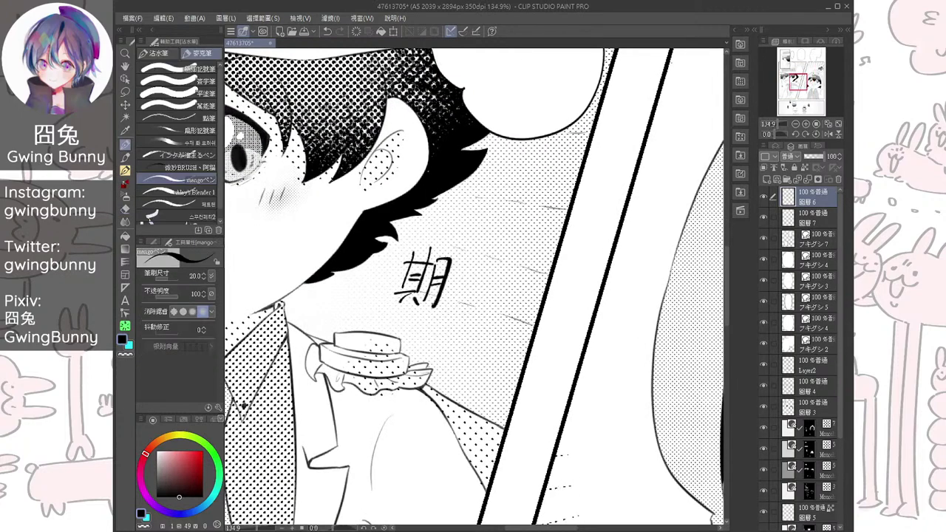
key(b)
scroll(413, 274, up, 2)
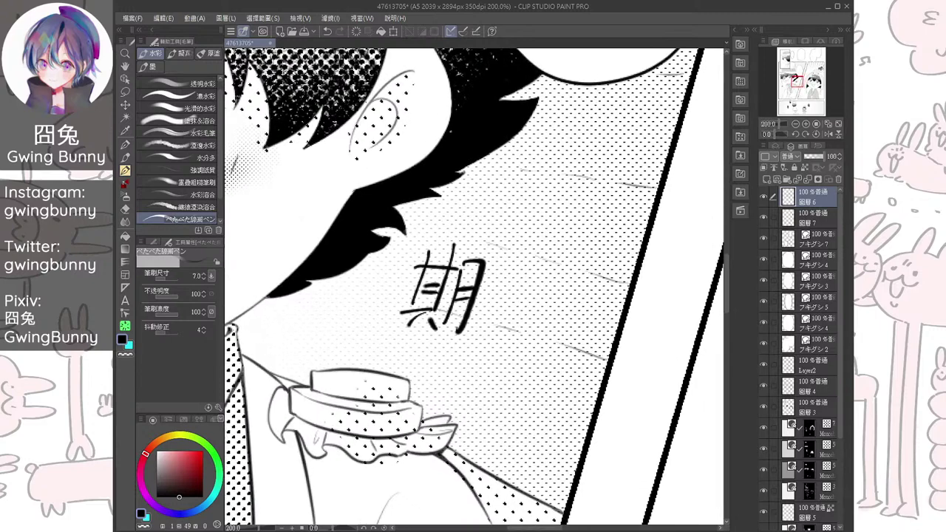
key(p)
key(p)
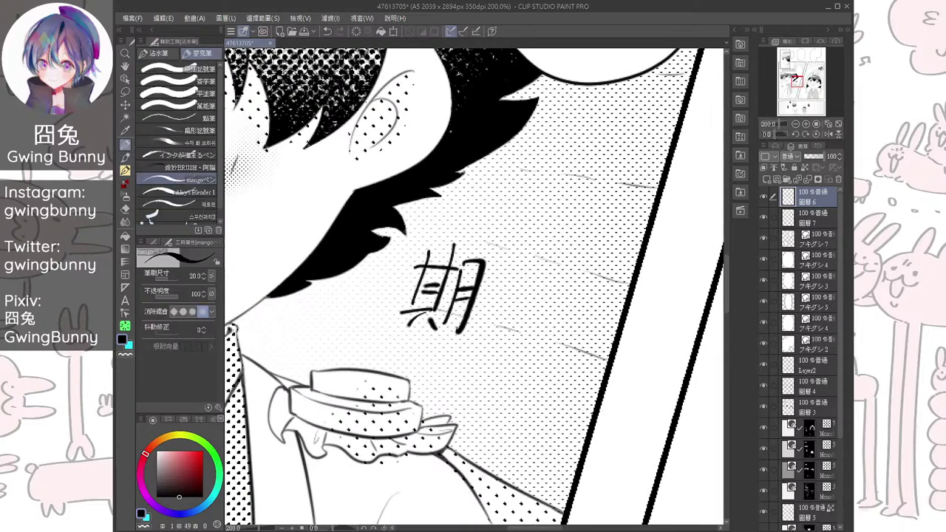
mouse_move(529, 261)
mouse_down()
mouse_move(492, 292)
mouse_move(518, 295)
mouse_move(501, 330)
mouse_up()
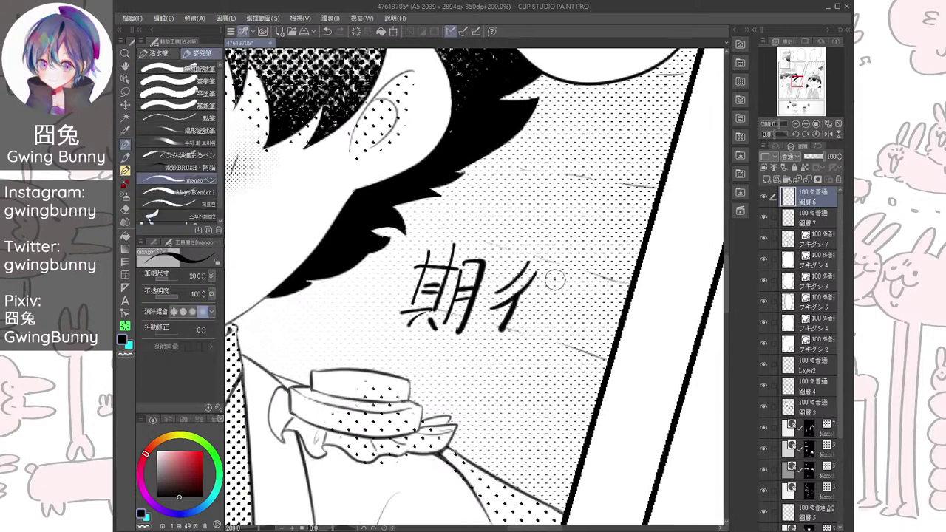
key(ctrl+z)
drag(518, 296, 503, 336)
mouse_move(540, 281)
mouse_down()
mouse_move(558, 279)
mouse_move(548, 293)
mouse_up()
mouse_move(534, 294)
mouse_down()
mouse_move(554, 296)
mouse_move(557, 281)
mouse_up()
key(ctrl+z)
key(ctrl+z)
key(ctrl+z)
key(ctrl+z)
mouse_move(551, 278)
mouse_down()
mouse_move(545, 297)
mouse_move(555, 296)
mouse_up()
drag(528, 310, 558, 308)
drag(548, 305, 528, 342)
mouse_move(519, 321)
mouse_down()
mouse_move(533, 325)
mouse_move(506, 327)
mouse_up()
scroll(558, 311, down, 5)
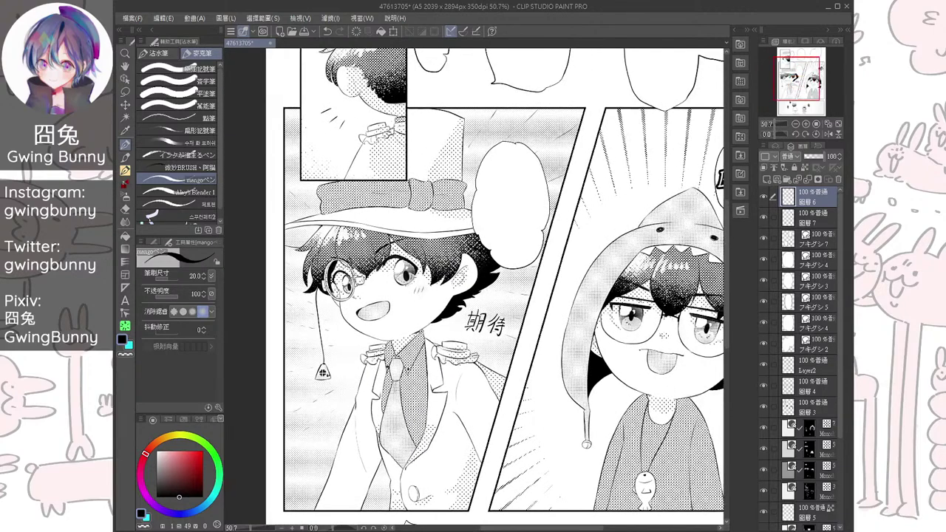
Give the 期待 lettering a 白フチ 0.5mm border and invert it with a clipped, white-filled Difference layer
click(740, 210)
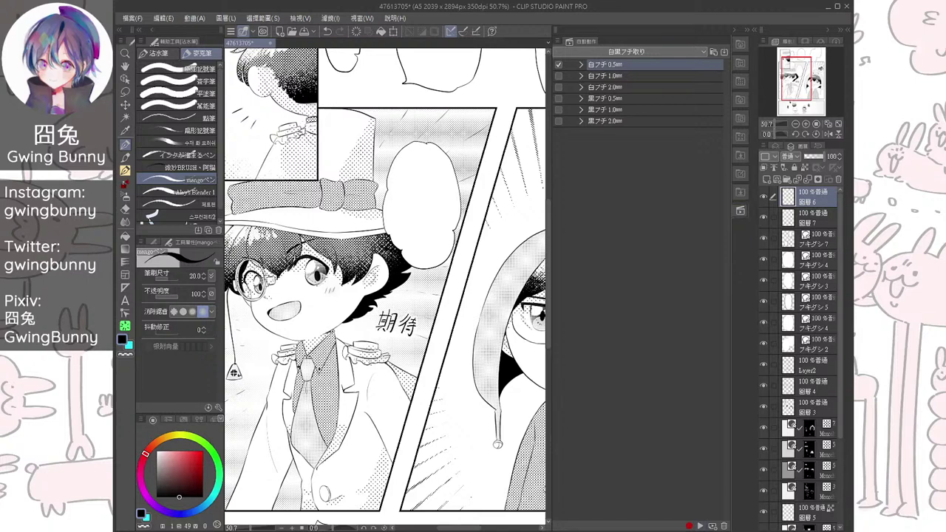
click(766, 180)
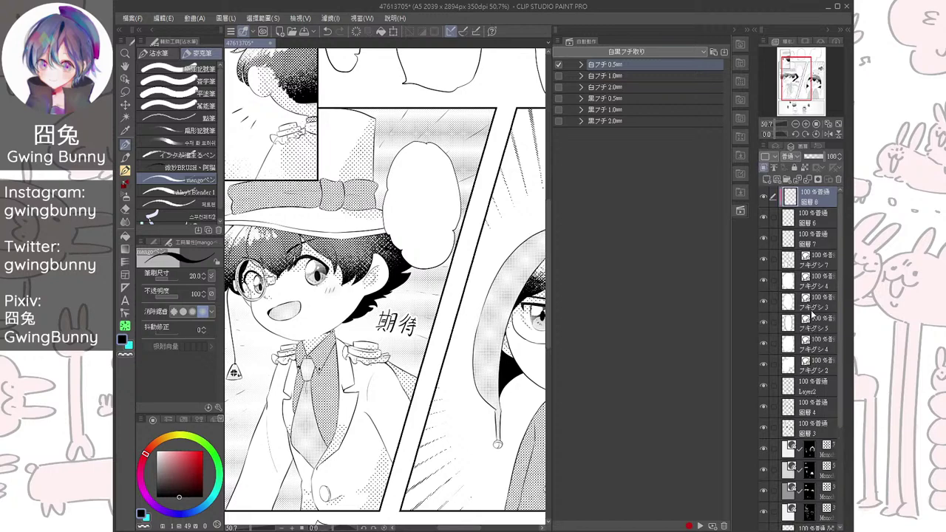
key(x)
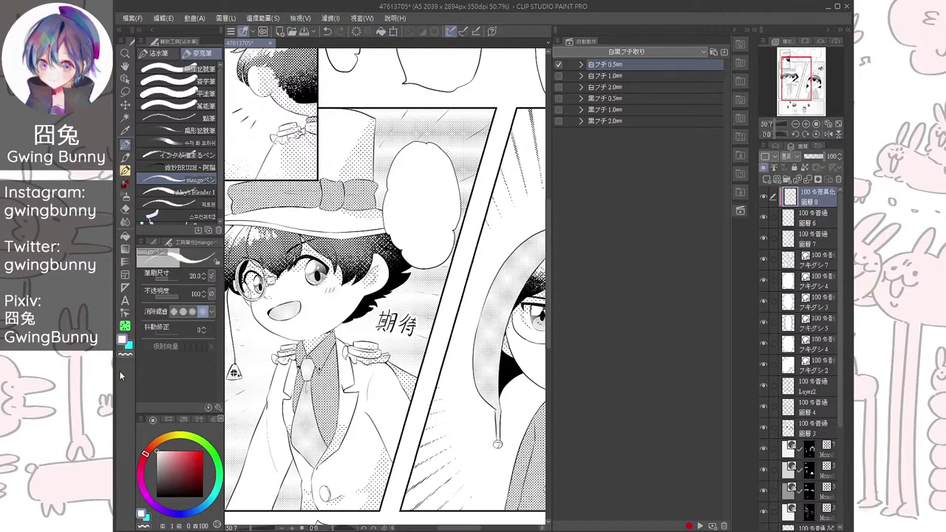
click(382, 35)
scroll(422, 270, down, 3)
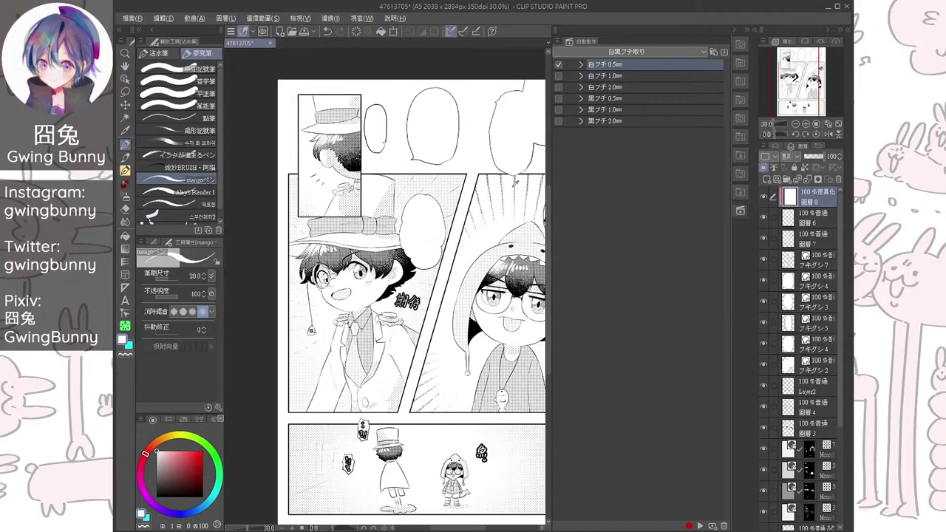
Merge the Difference layer 圖層 8 with the lettering layer 圖層 6, and merge the result with 圖層 7
click(732, 32)
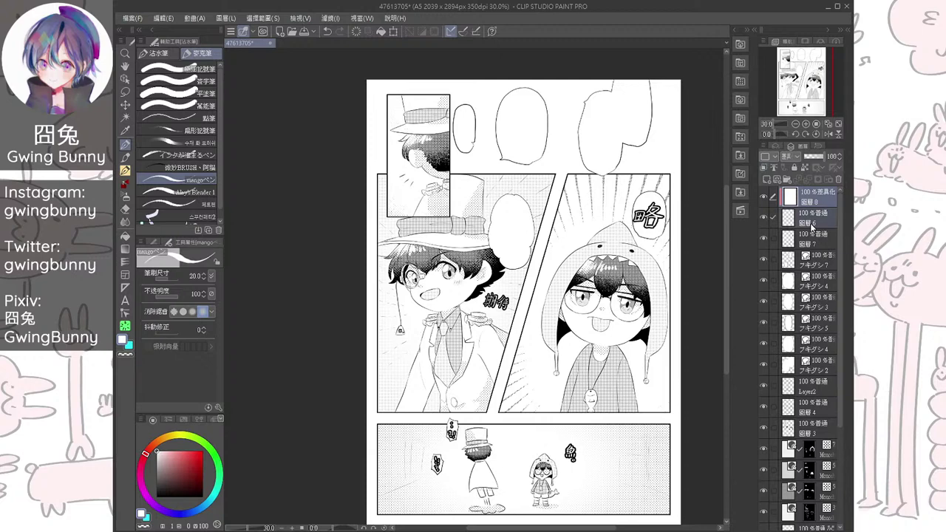
key(shift+alt+e)
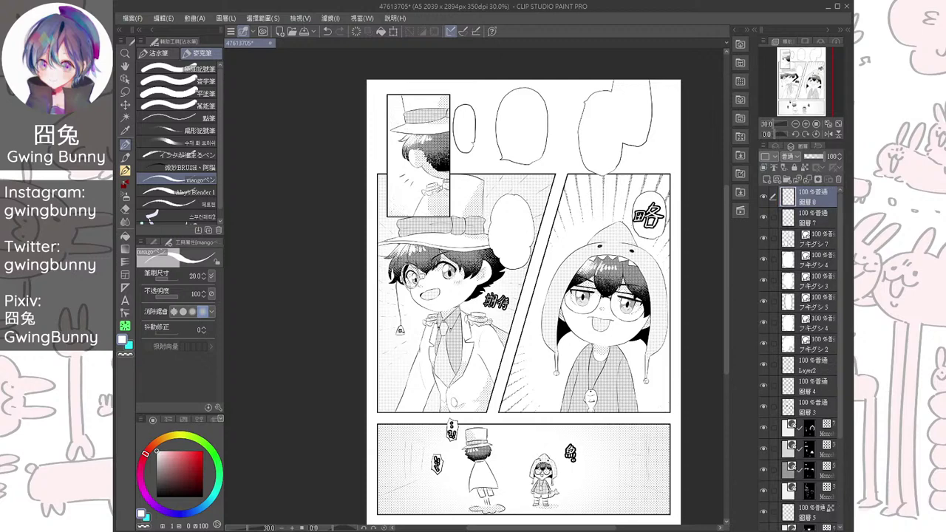
ctrl+click(810, 220)
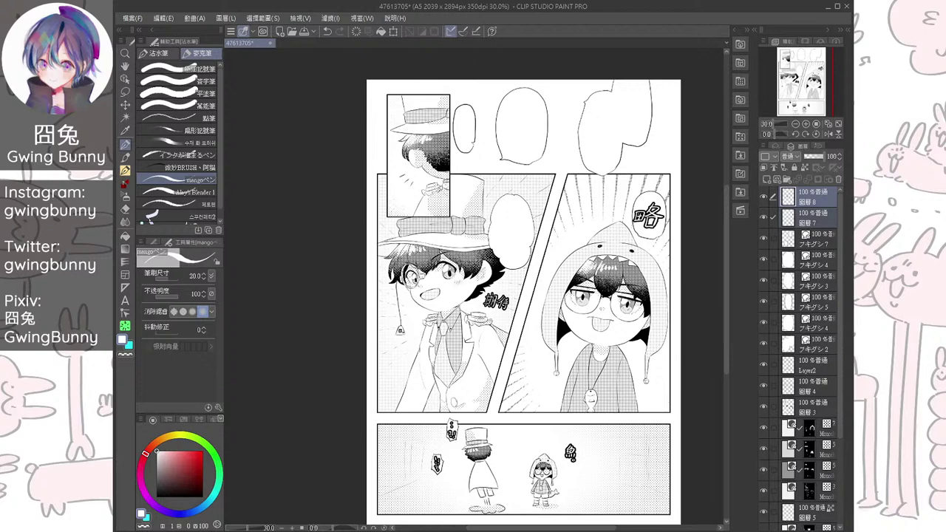
key(shift+alt+e)
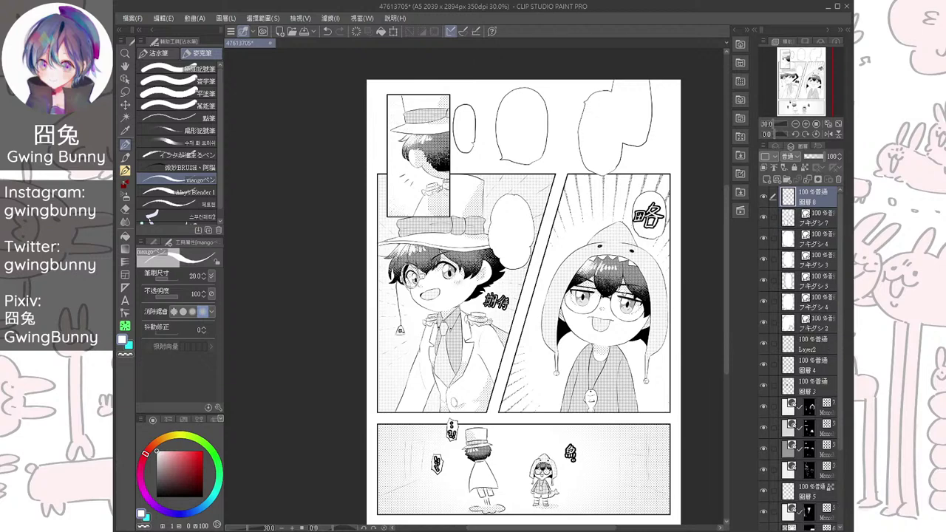
Check the lettering across the page and save the file
scroll(633, 300, up, 1)
mouse_move(650, 409)
mouse_down()
mouse_move(650, 381)
mouse_move(640, 415)
mouse_up()
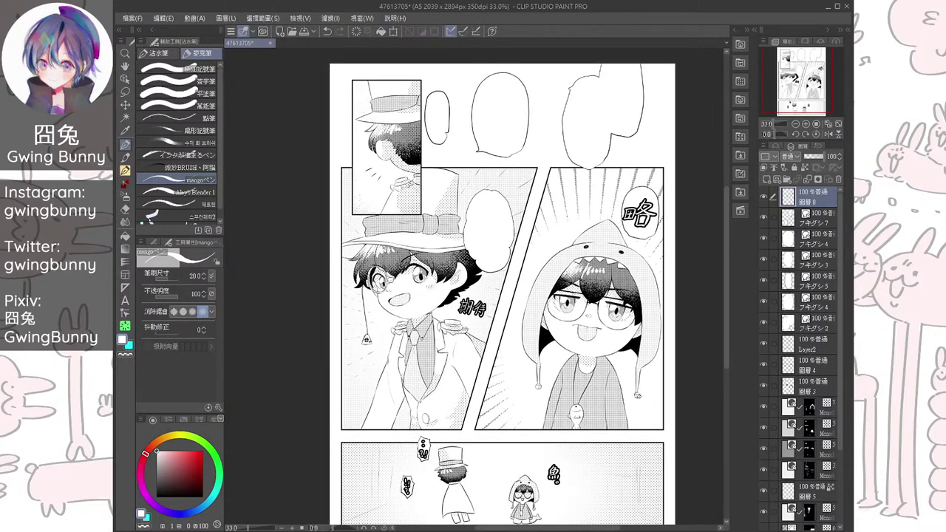
scroll(640, 393, down, 1)
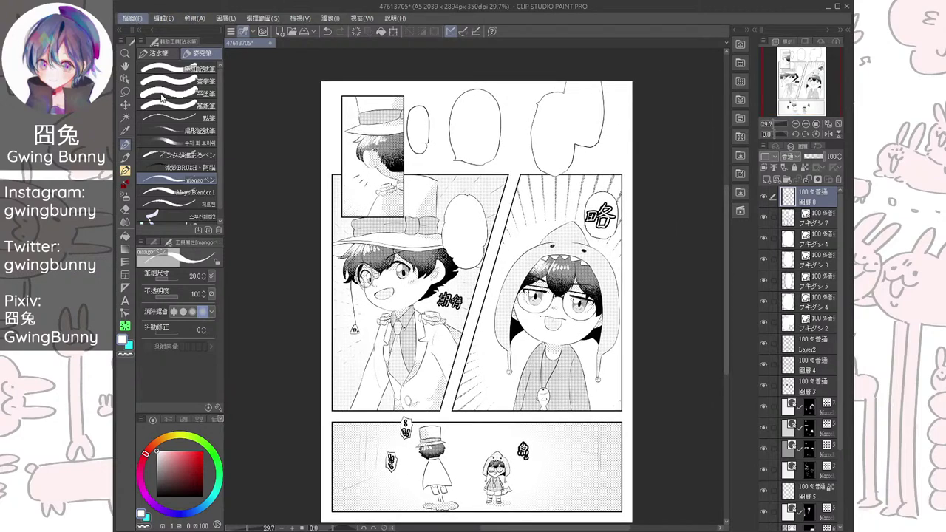
key(ctrl+s)
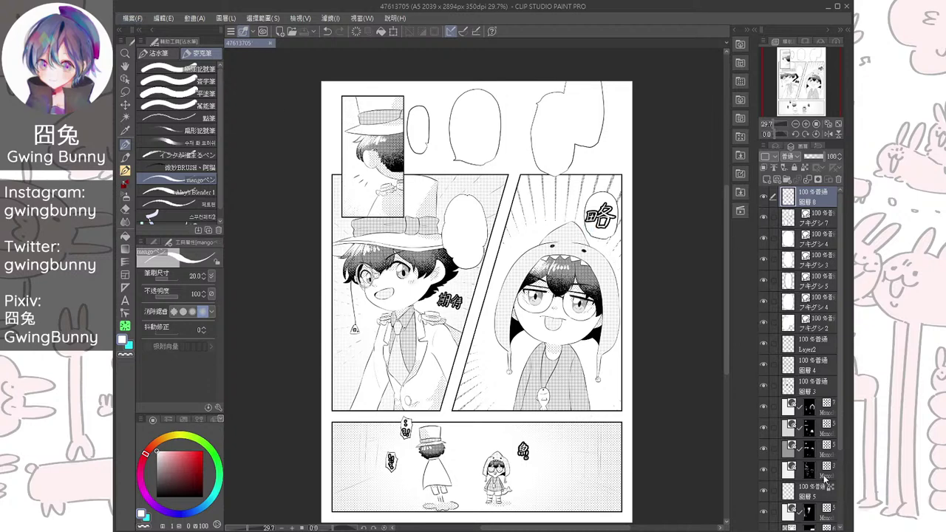
Show the 21% opacity sketch layer 圖層 1 briefly to compare it with the finished page, and hide it again
scroll(799, 472, down, 5)
click(765, 497)
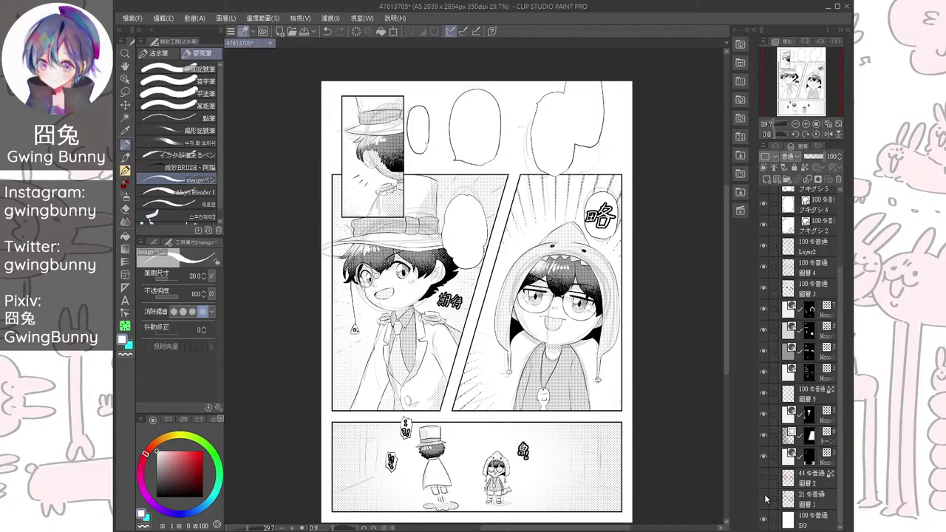
click(764, 499)
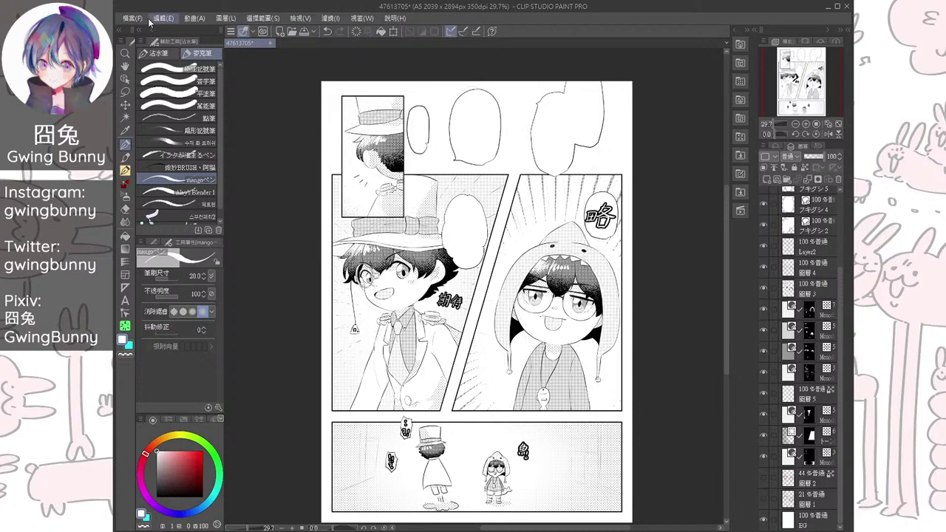